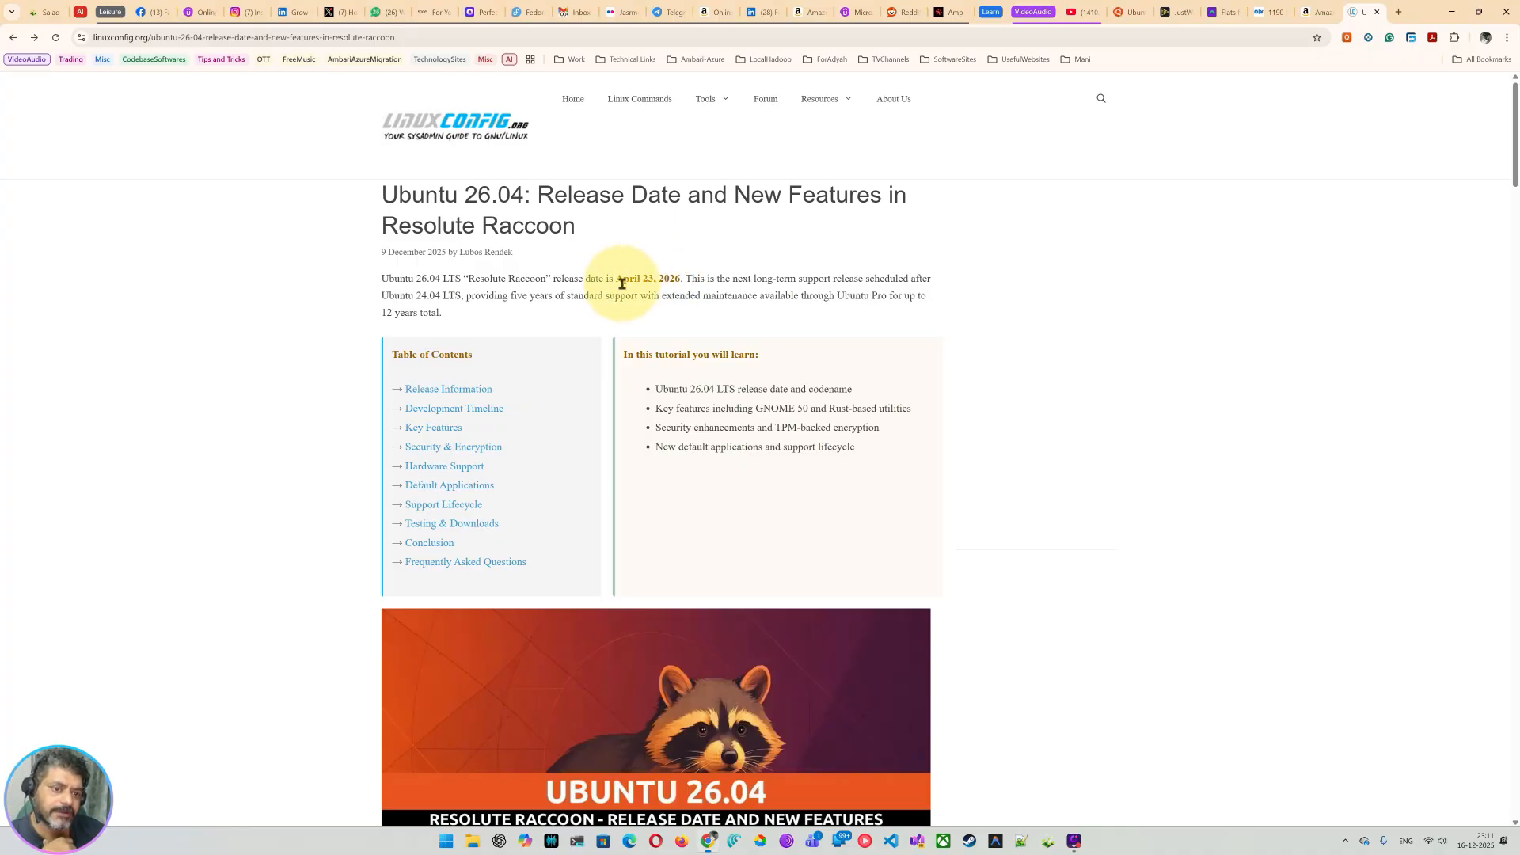
# Step: Highlight the 2026 release year and the timeline's Release Date, GNOME 50 and Core Utilities rows
pyautogui.moveTo(622, 283); pyautogui.dragTo(680, 270)
pyautogui.click(677, 300)
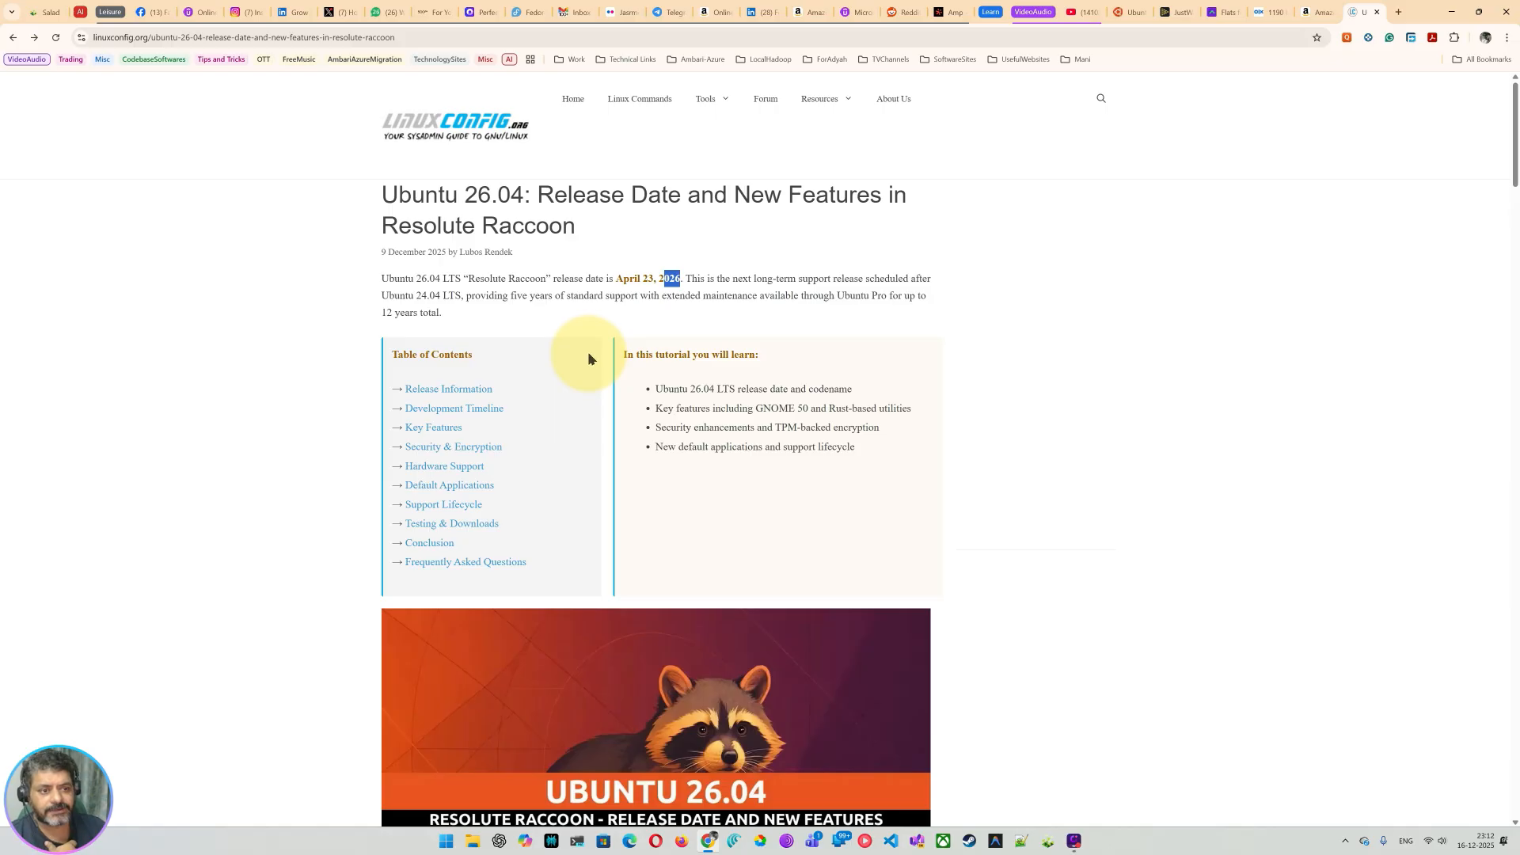
pyautogui.scroll(-2, 590, 363)
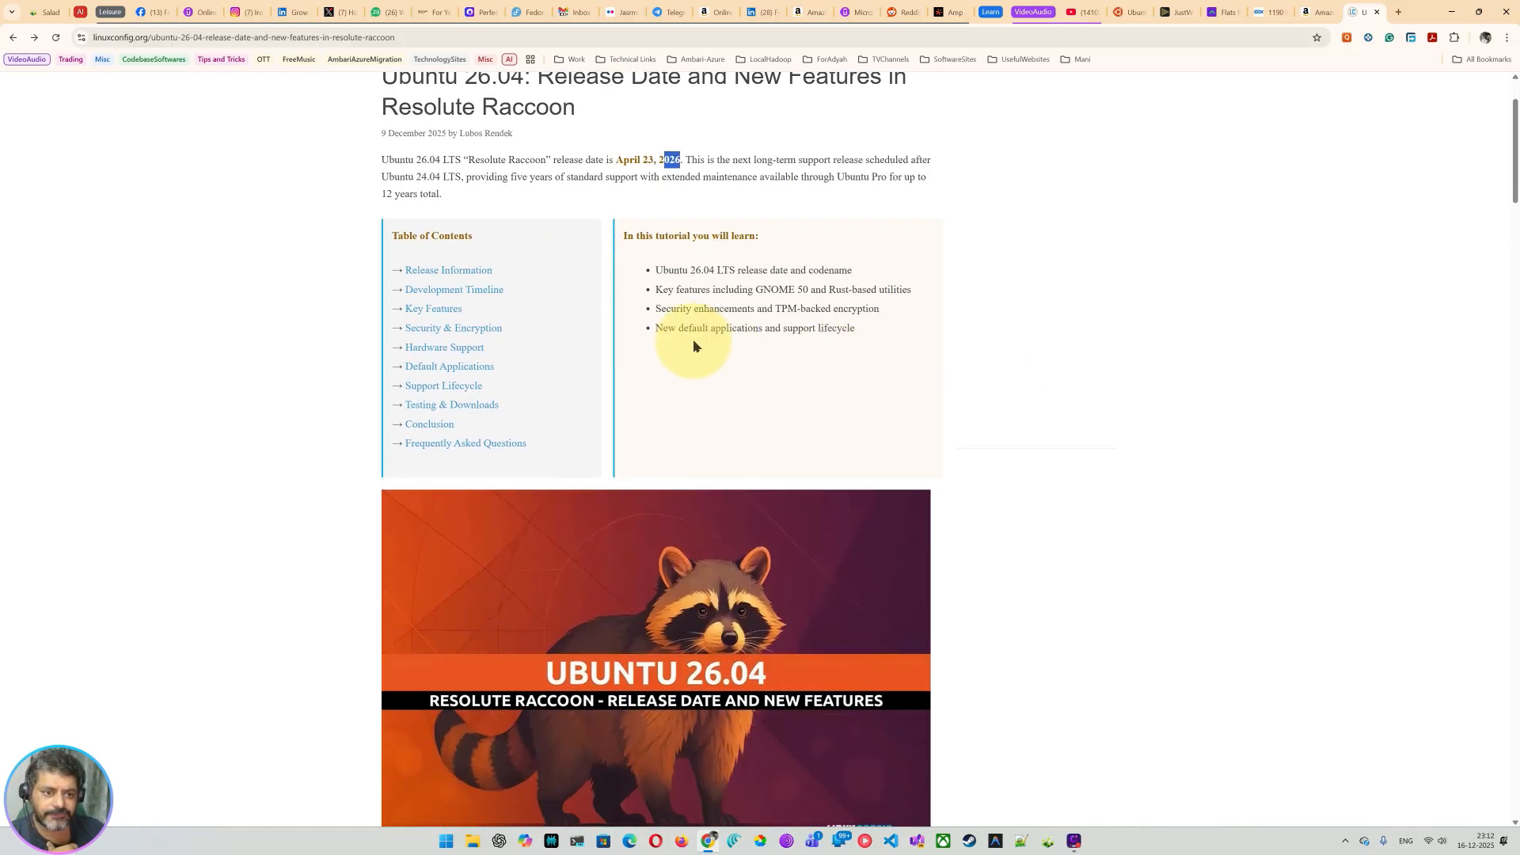
pyautogui.scroll(-3, 600, 354)
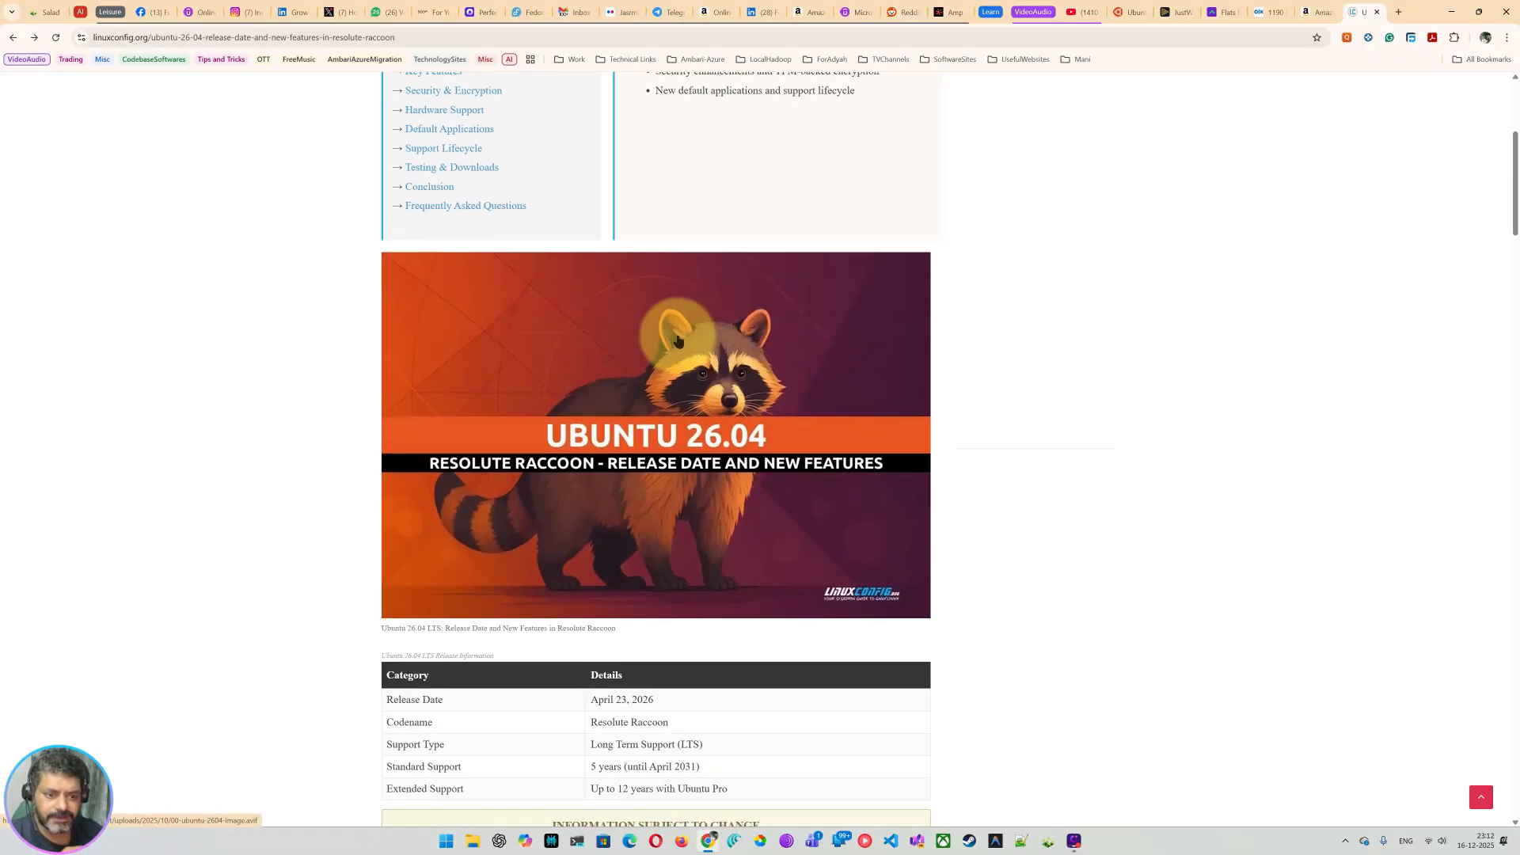
pyautogui.scroll(-3, 677, 341)
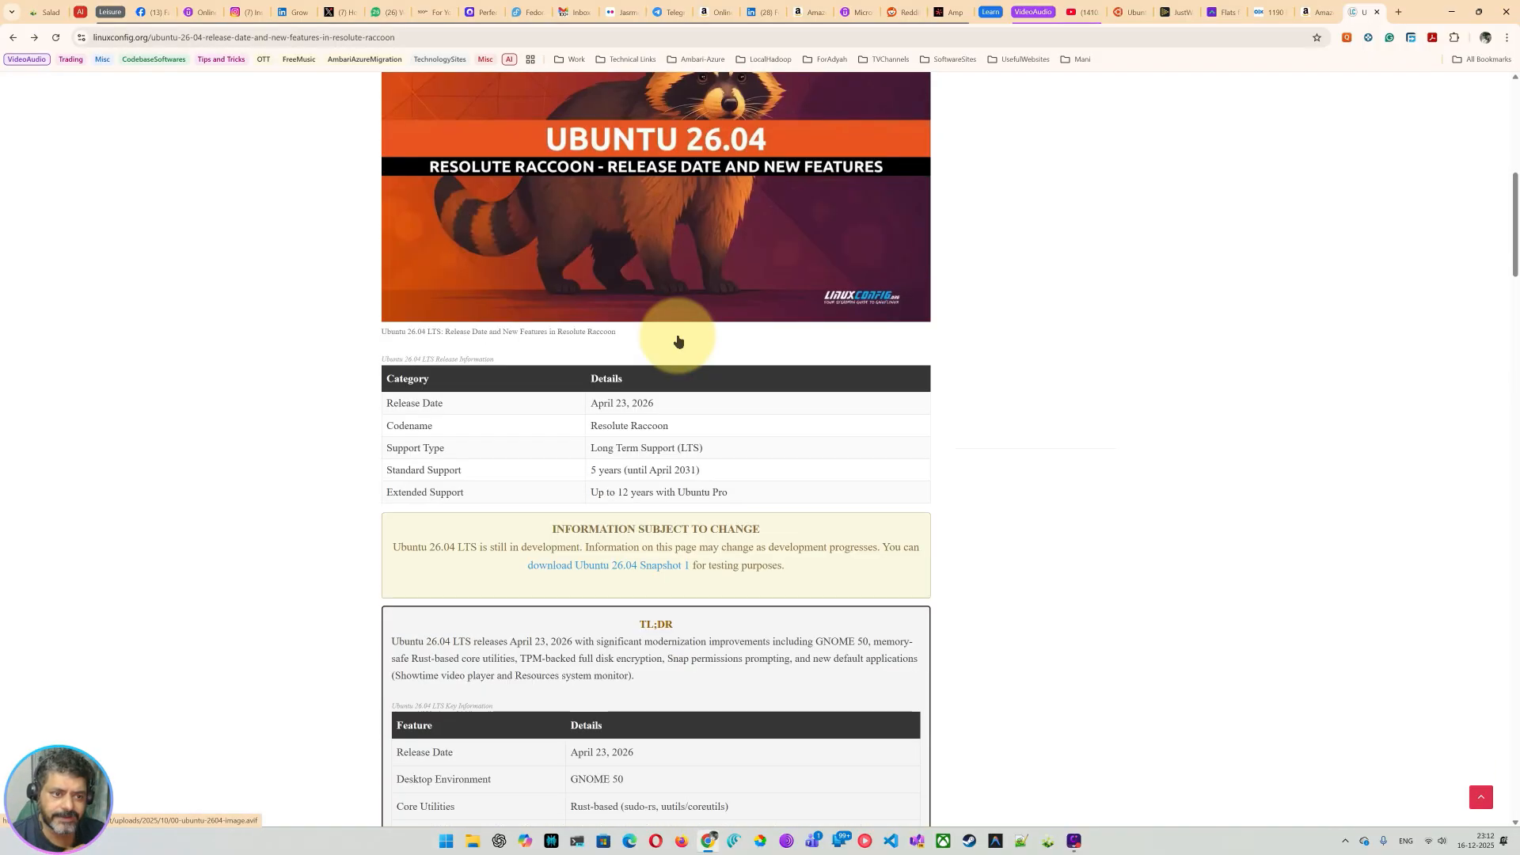
pyautogui.scroll(1, 678, 339)
pyautogui.scroll(-6, 679, 334)
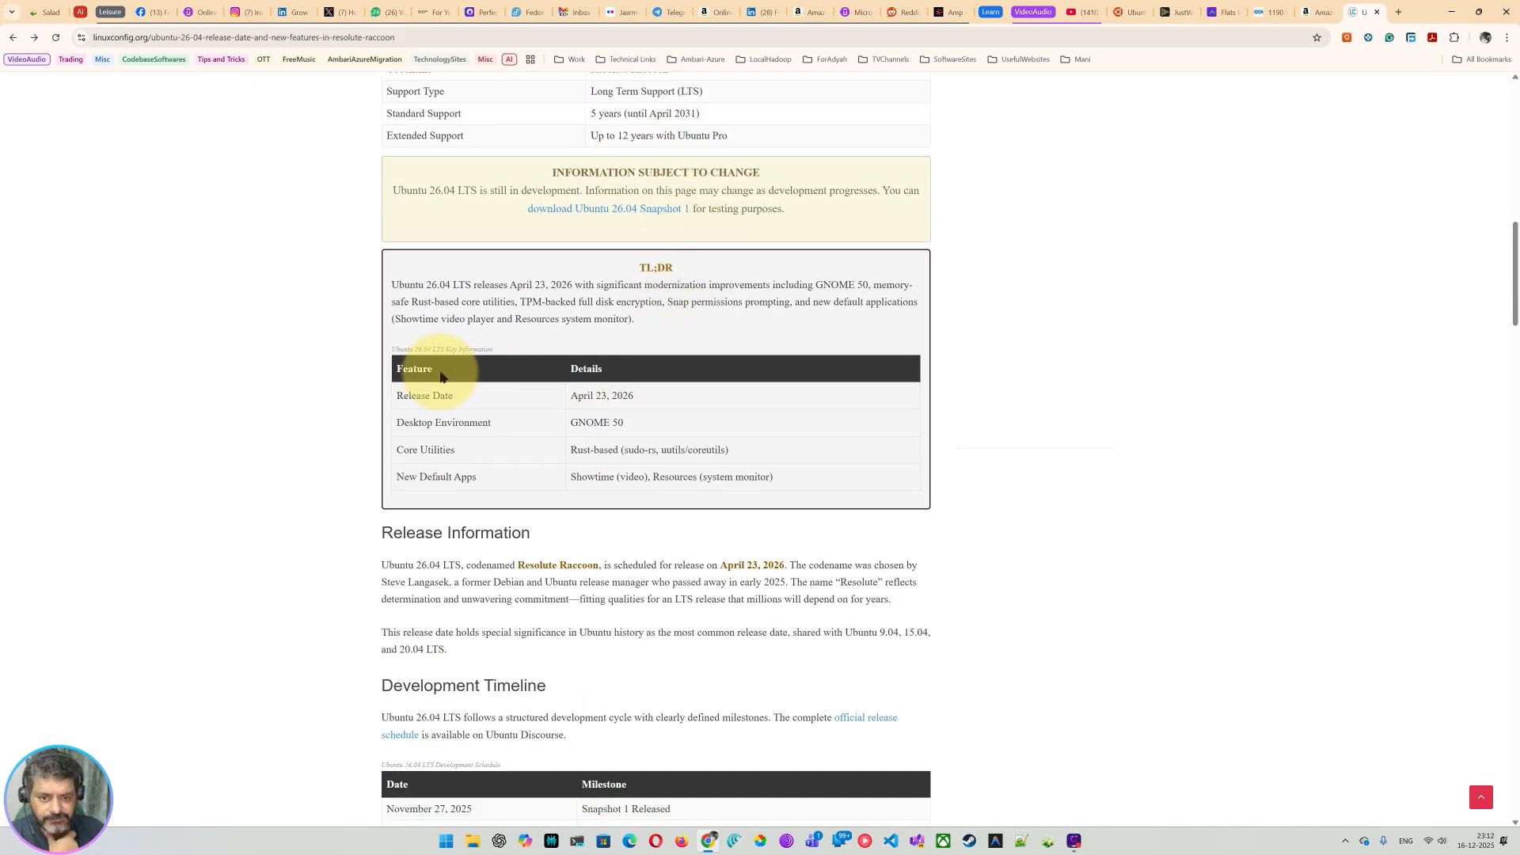
pyautogui.moveTo(395, 395); pyautogui.dragTo(673, 407)
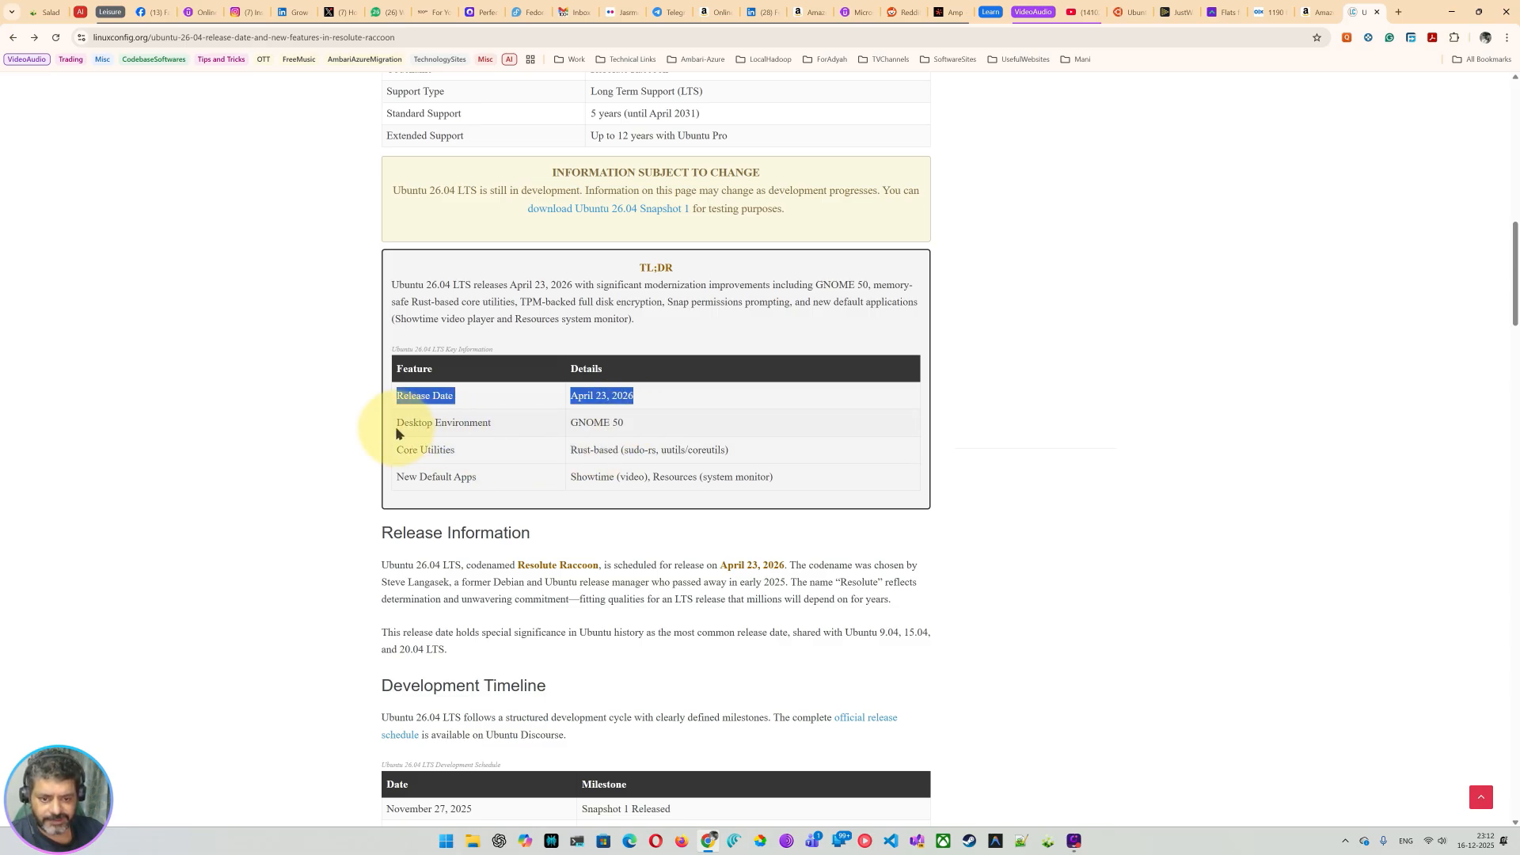
pyautogui.moveTo(396, 424); pyautogui.dragTo(669, 429)
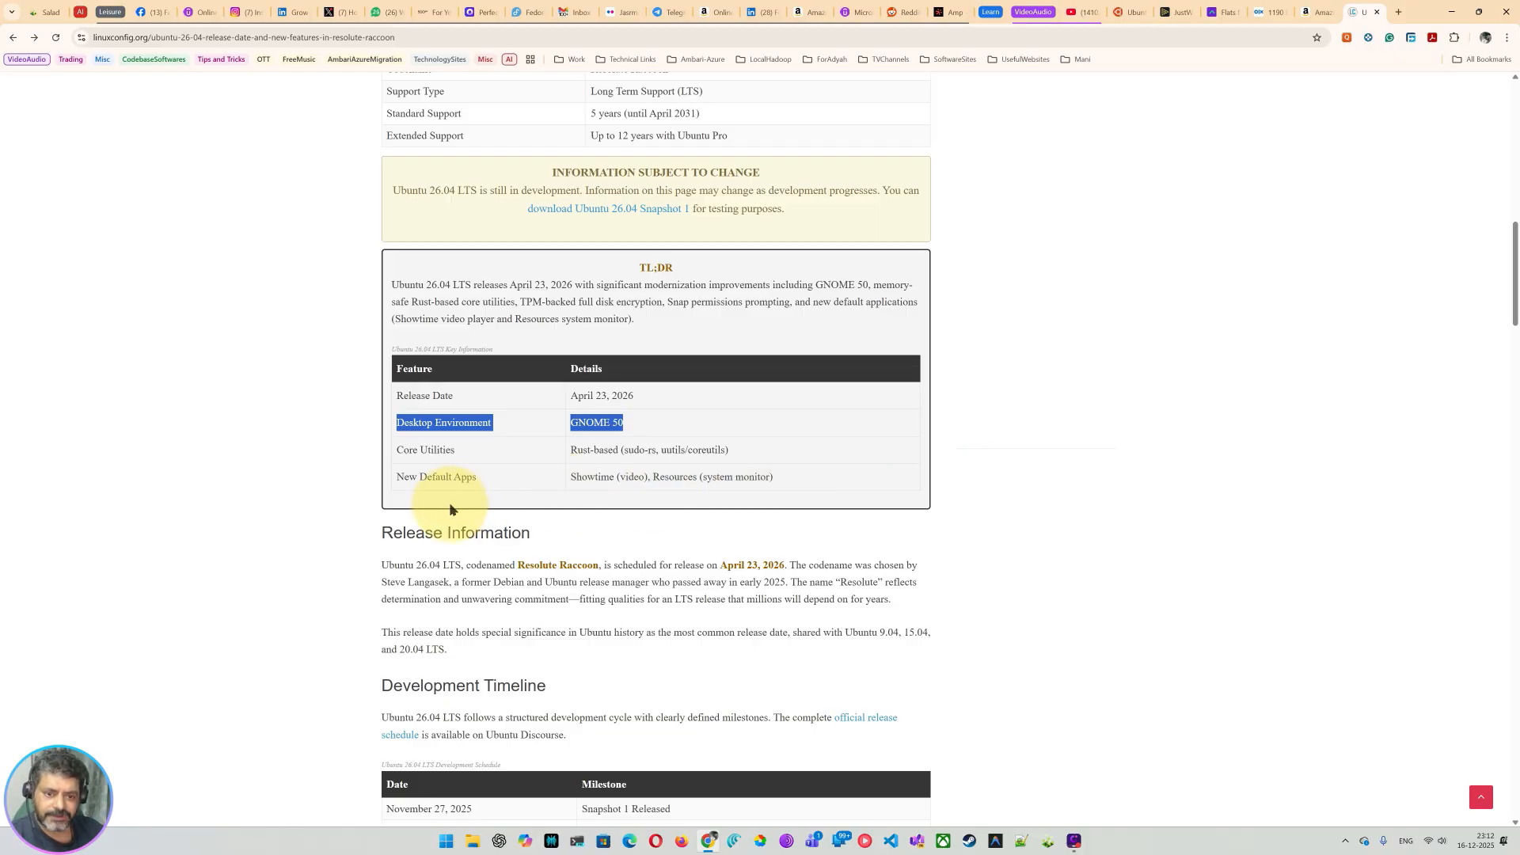
pyautogui.moveTo(391, 458); pyautogui.dragTo(725, 449)
pyautogui.click(675, 473)
# Step: Highlight the New Default Apps row, the Showtime entry and the April 23, 2026 release sentence
pyautogui.scroll(-2, 733, 563)
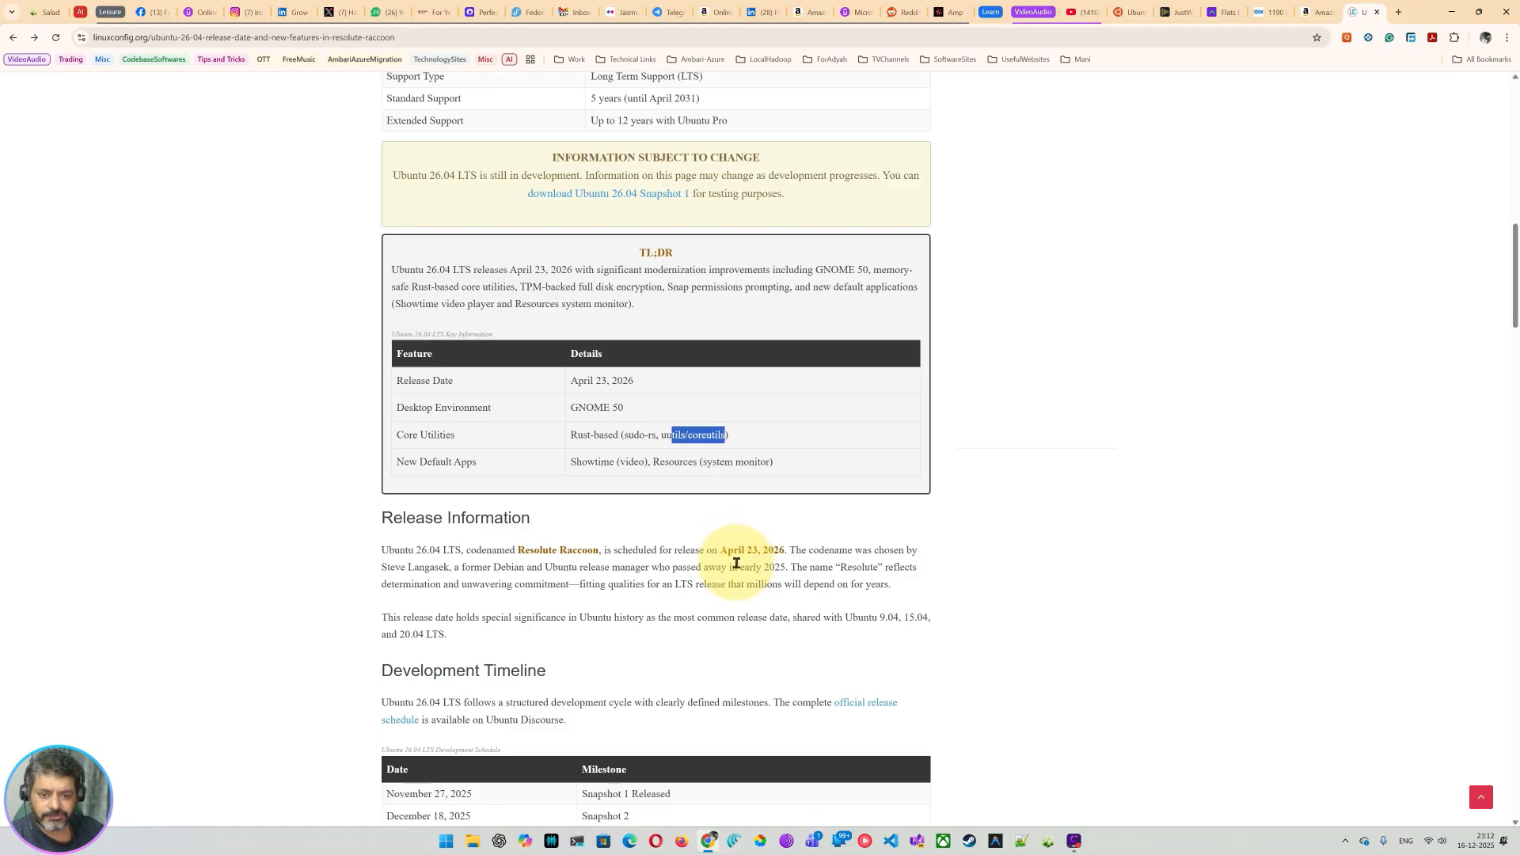
pyautogui.moveTo(419, 358); pyautogui.dragTo(475, 358)
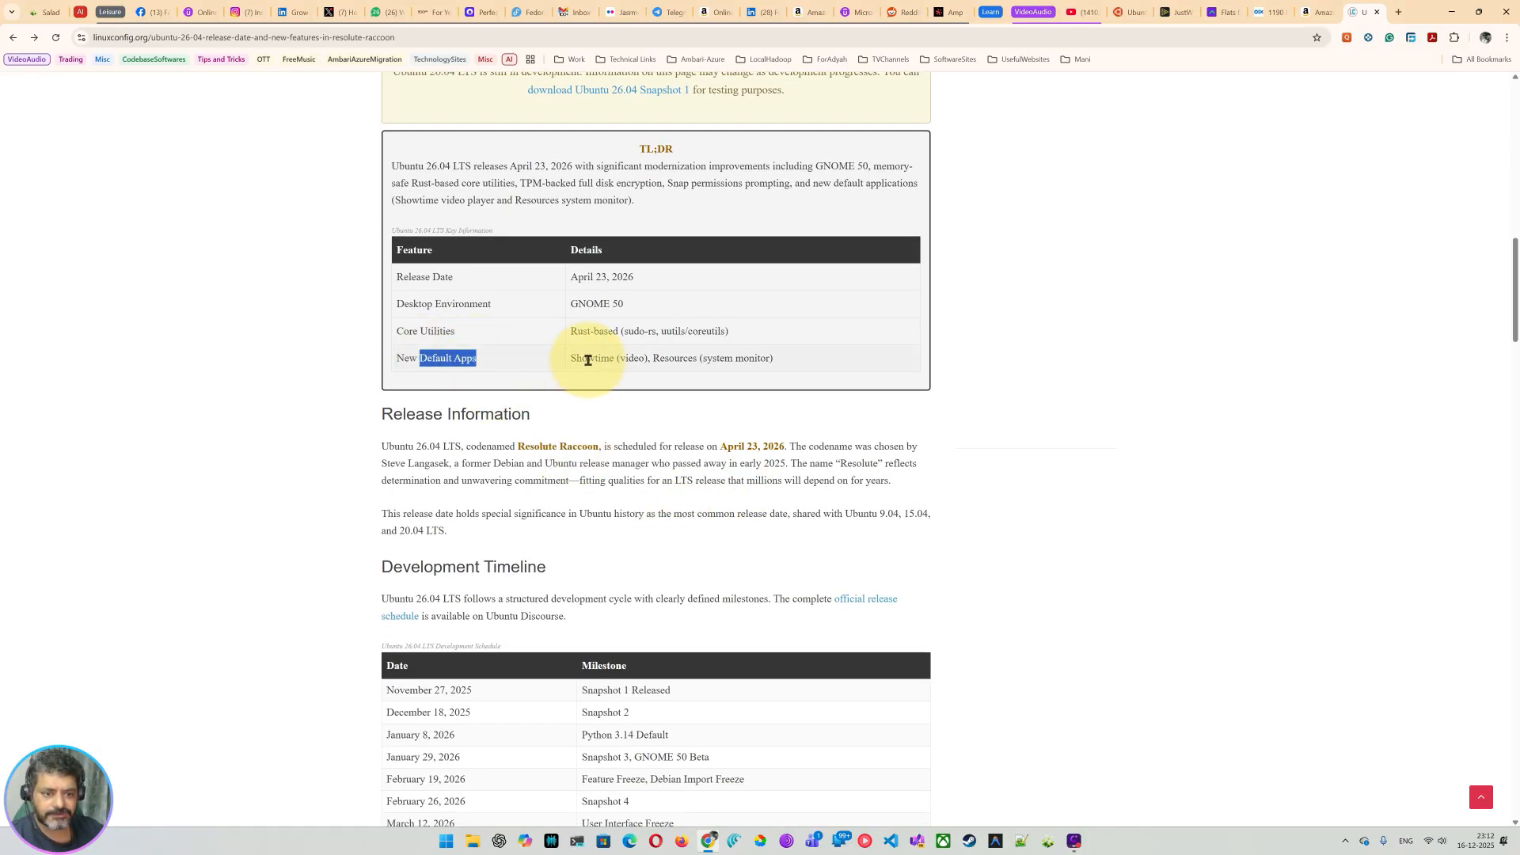
pyautogui.moveTo(587, 358); pyautogui.dragTo(633, 358)
pyautogui.click(676, 358)
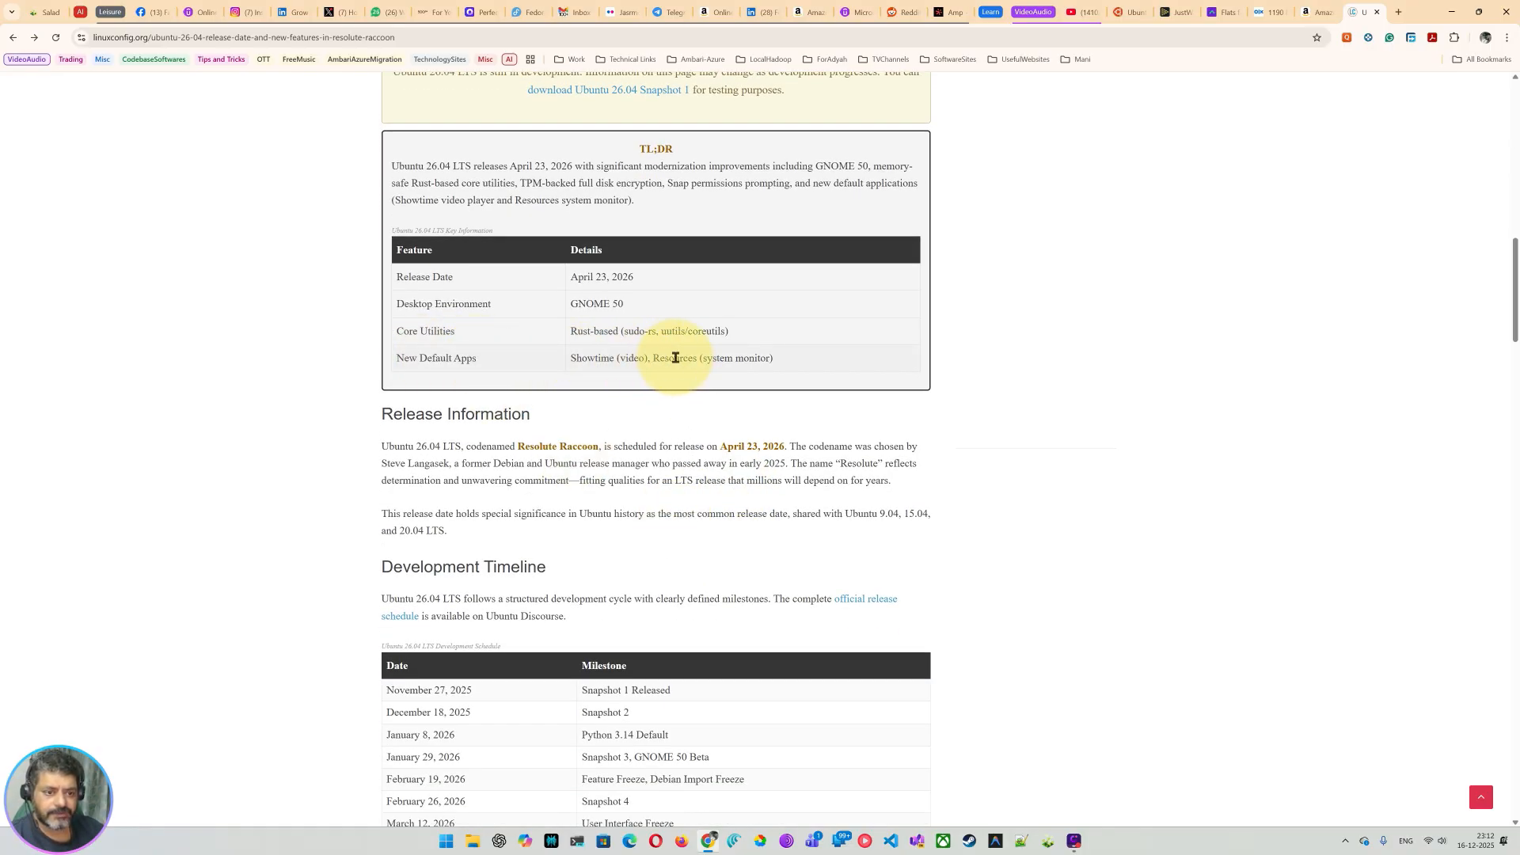
pyautogui.moveTo(717, 358); pyautogui.dragTo(757, 358)
pyautogui.scroll(-3, 646, 484)
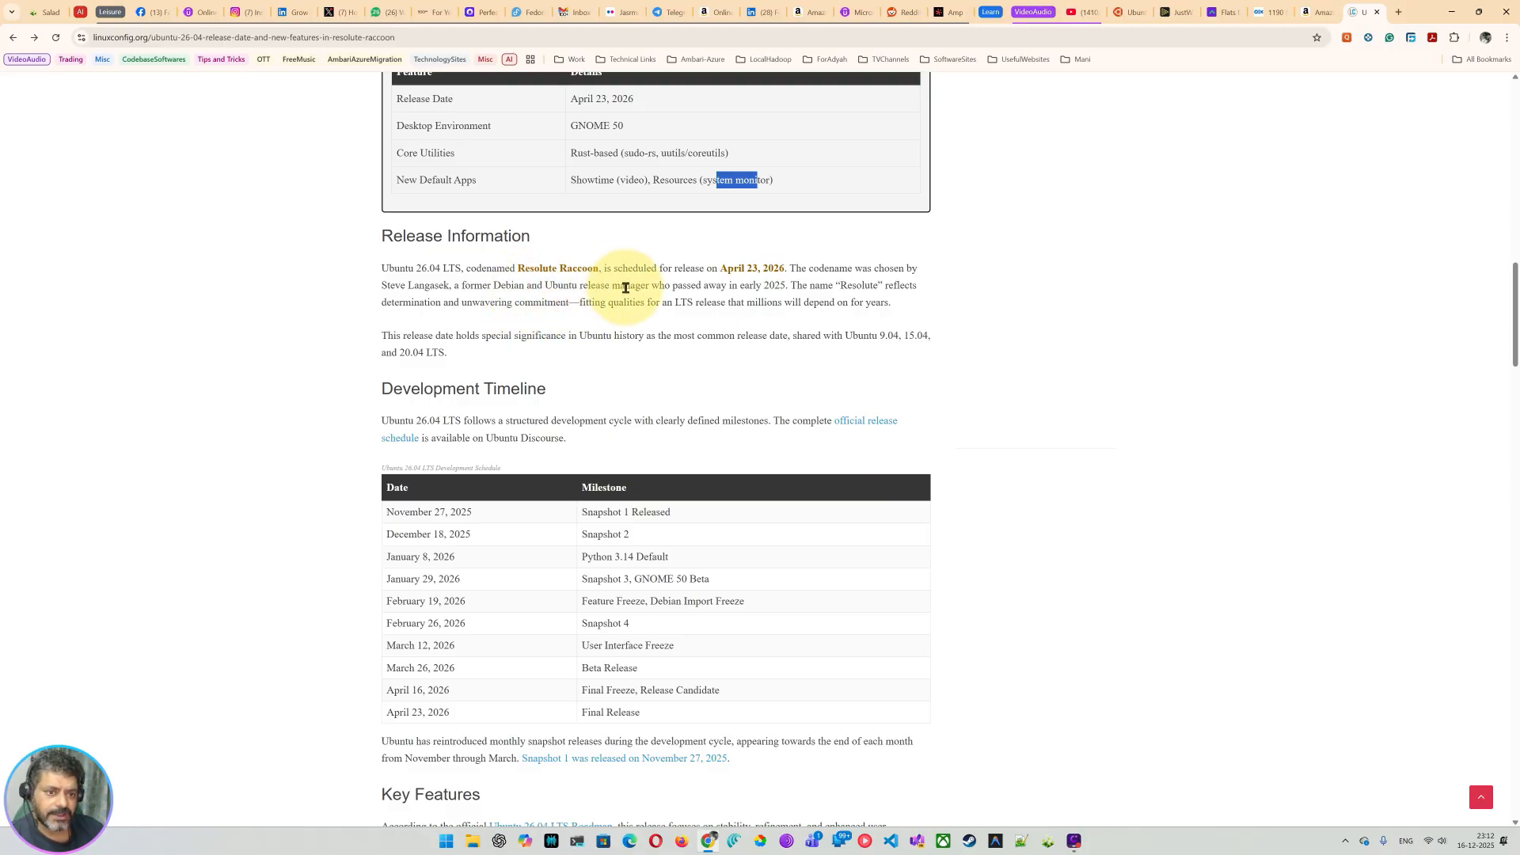
pyautogui.moveTo(734, 268); pyautogui.dragTo(888, 269)
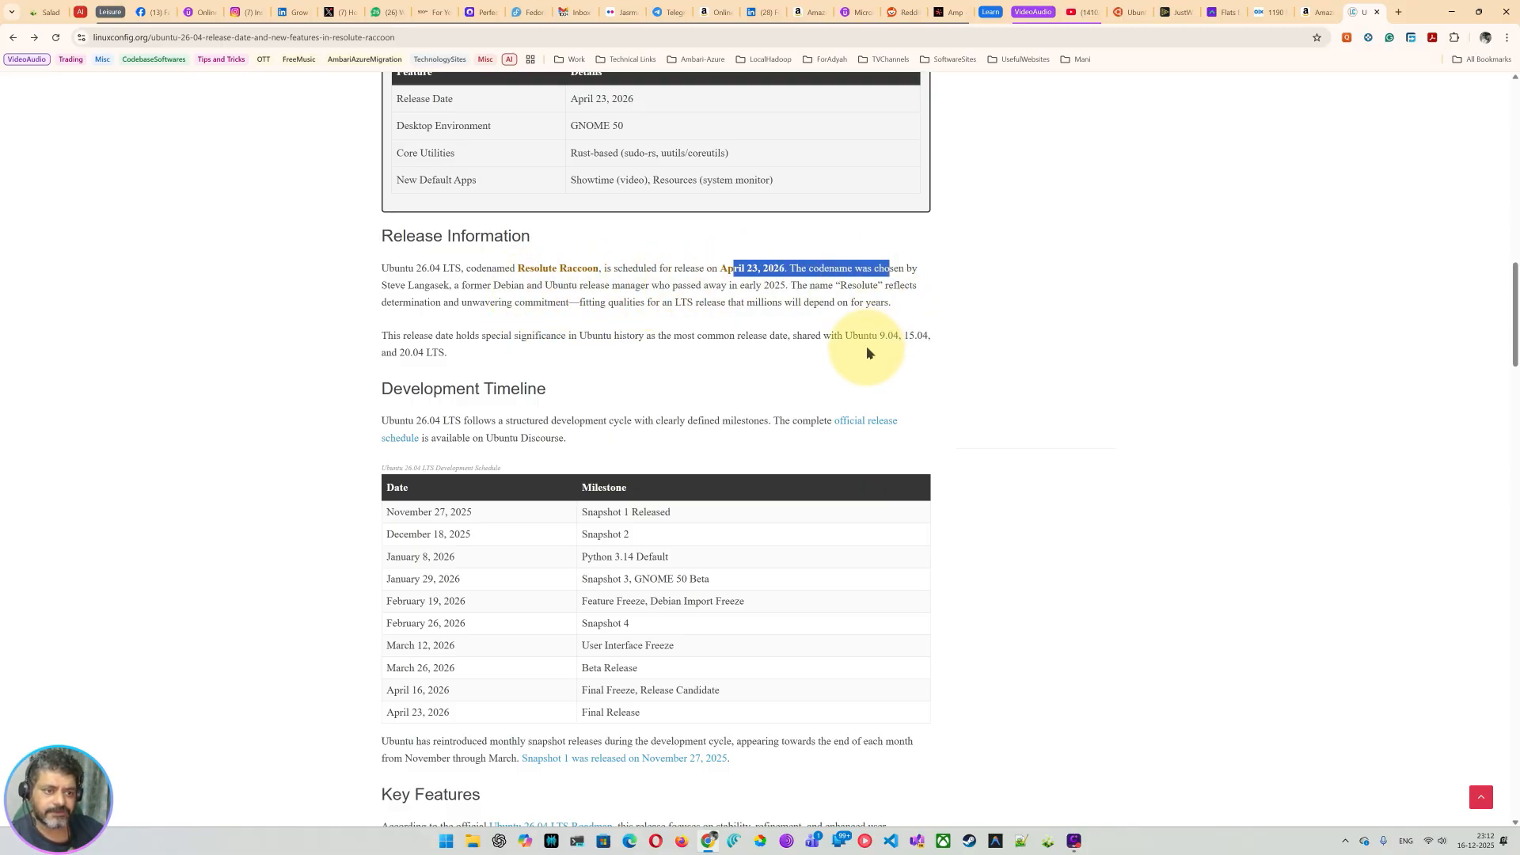
pyautogui.scroll(-1, 792, 352)
pyautogui.moveTo(402, 270); pyautogui.dragTo(467, 272)
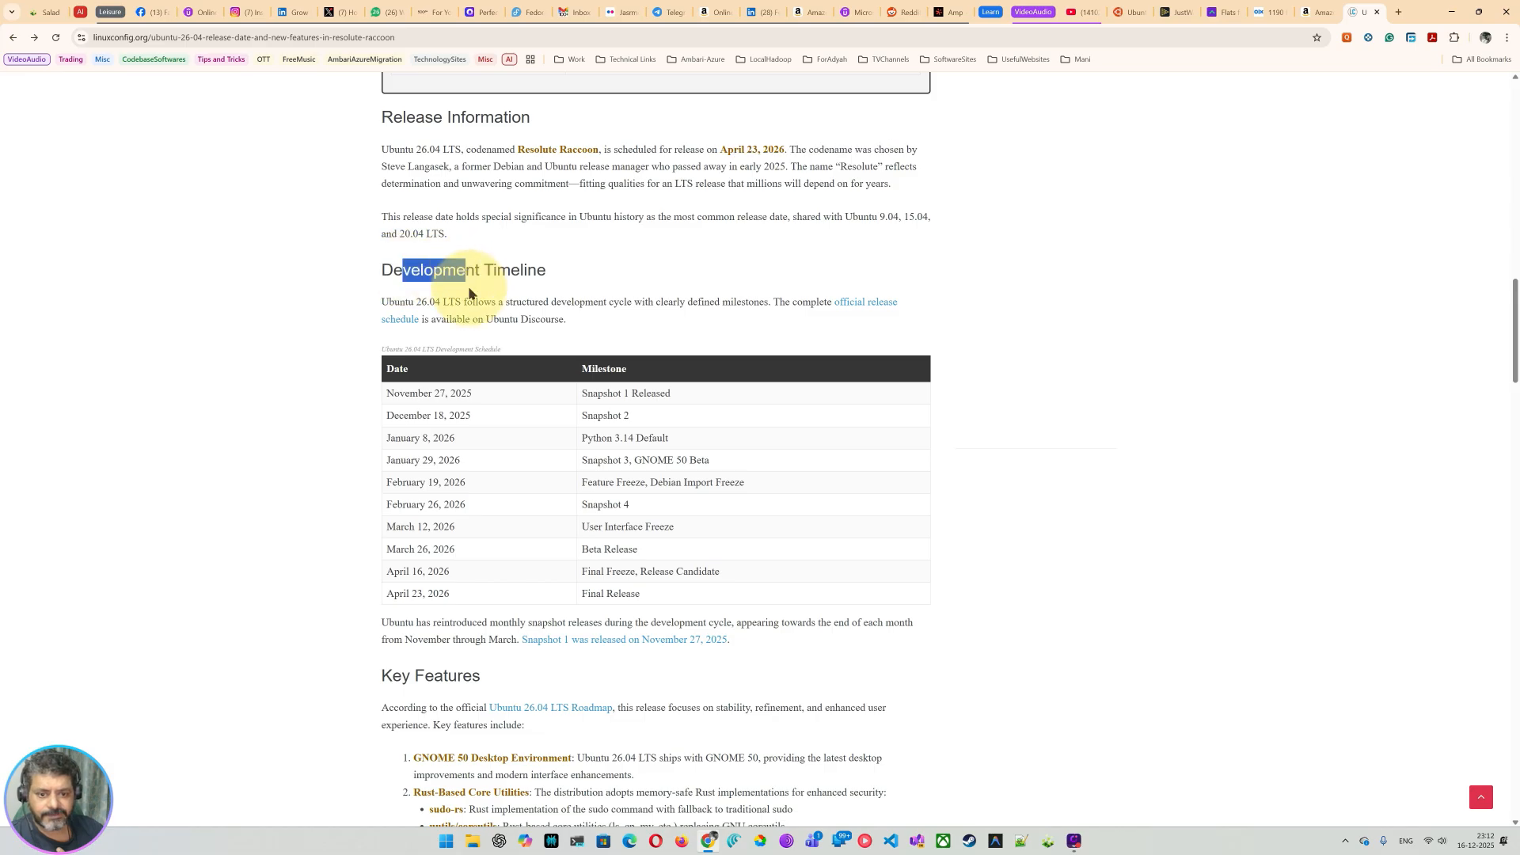
pyautogui.scroll(-1, 469, 293)
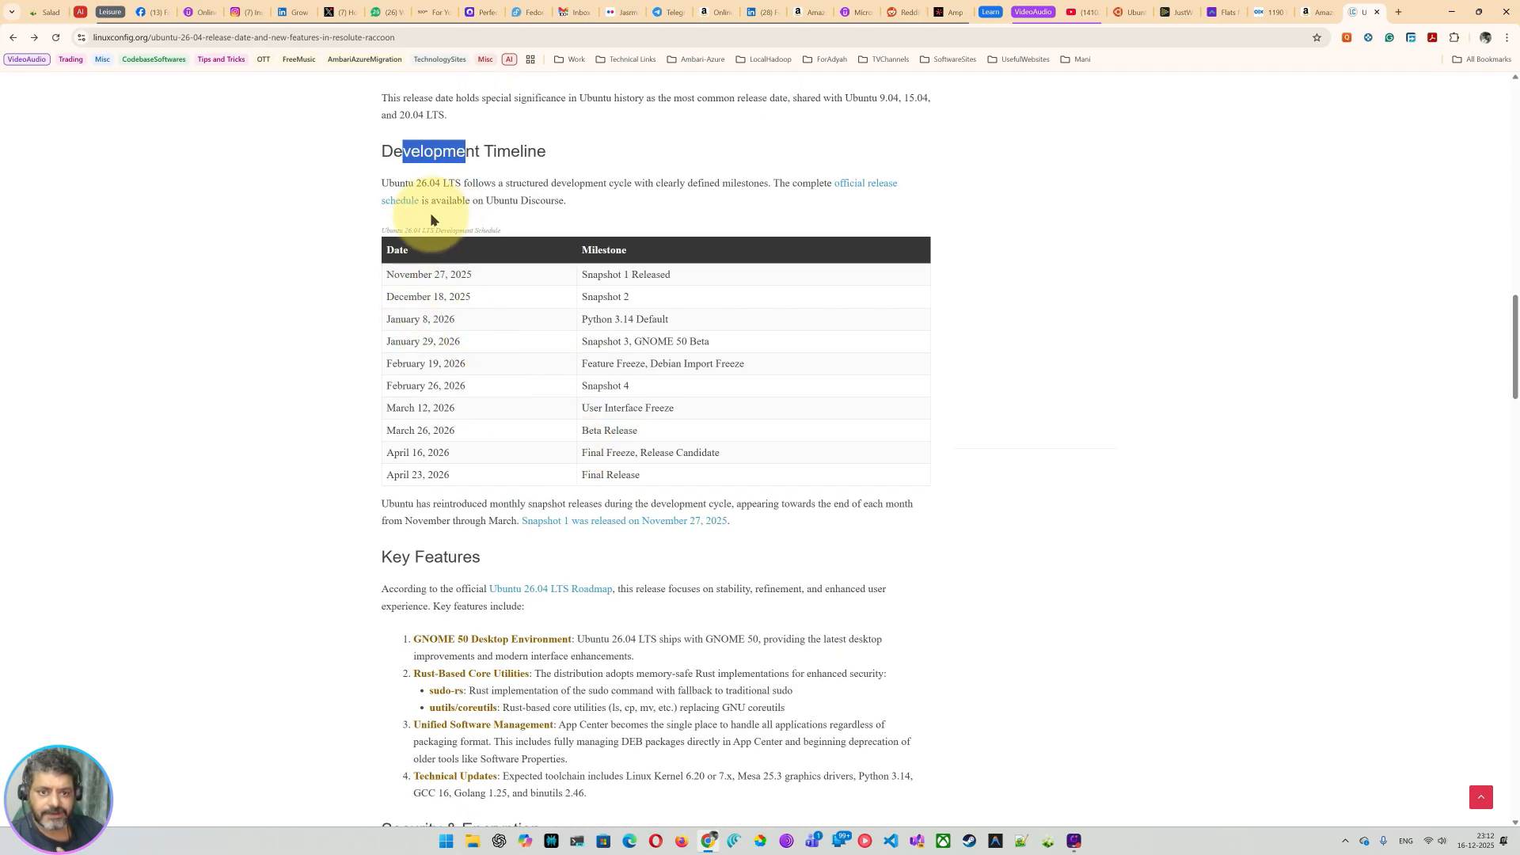
# Step: Open the official release schedule in a new tab, then return to the article's snapshot milestones
pyautogui.click(876, 188)
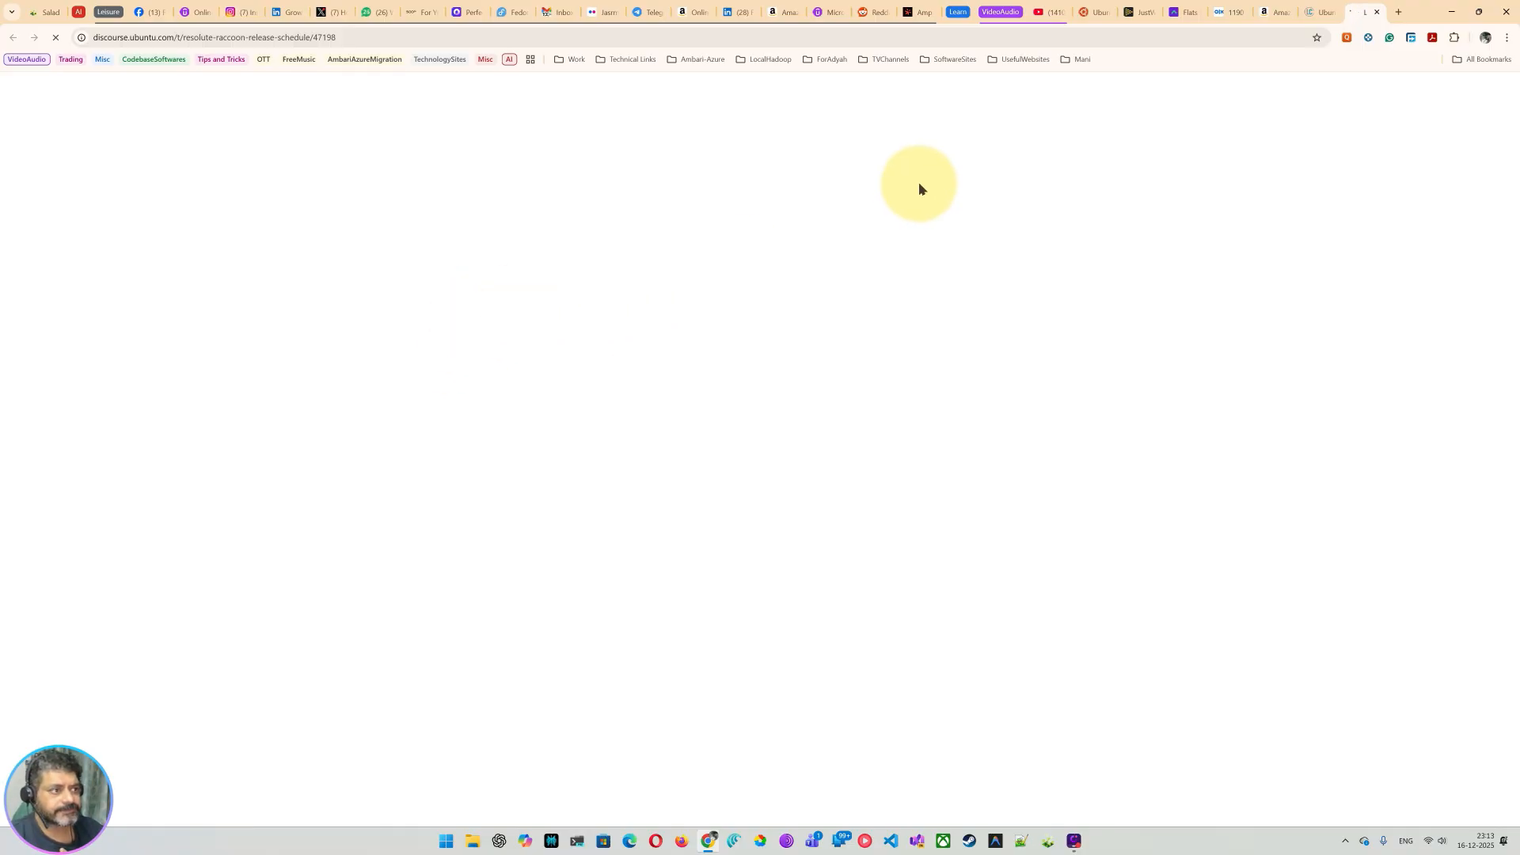
pyautogui.click(1310, 15)
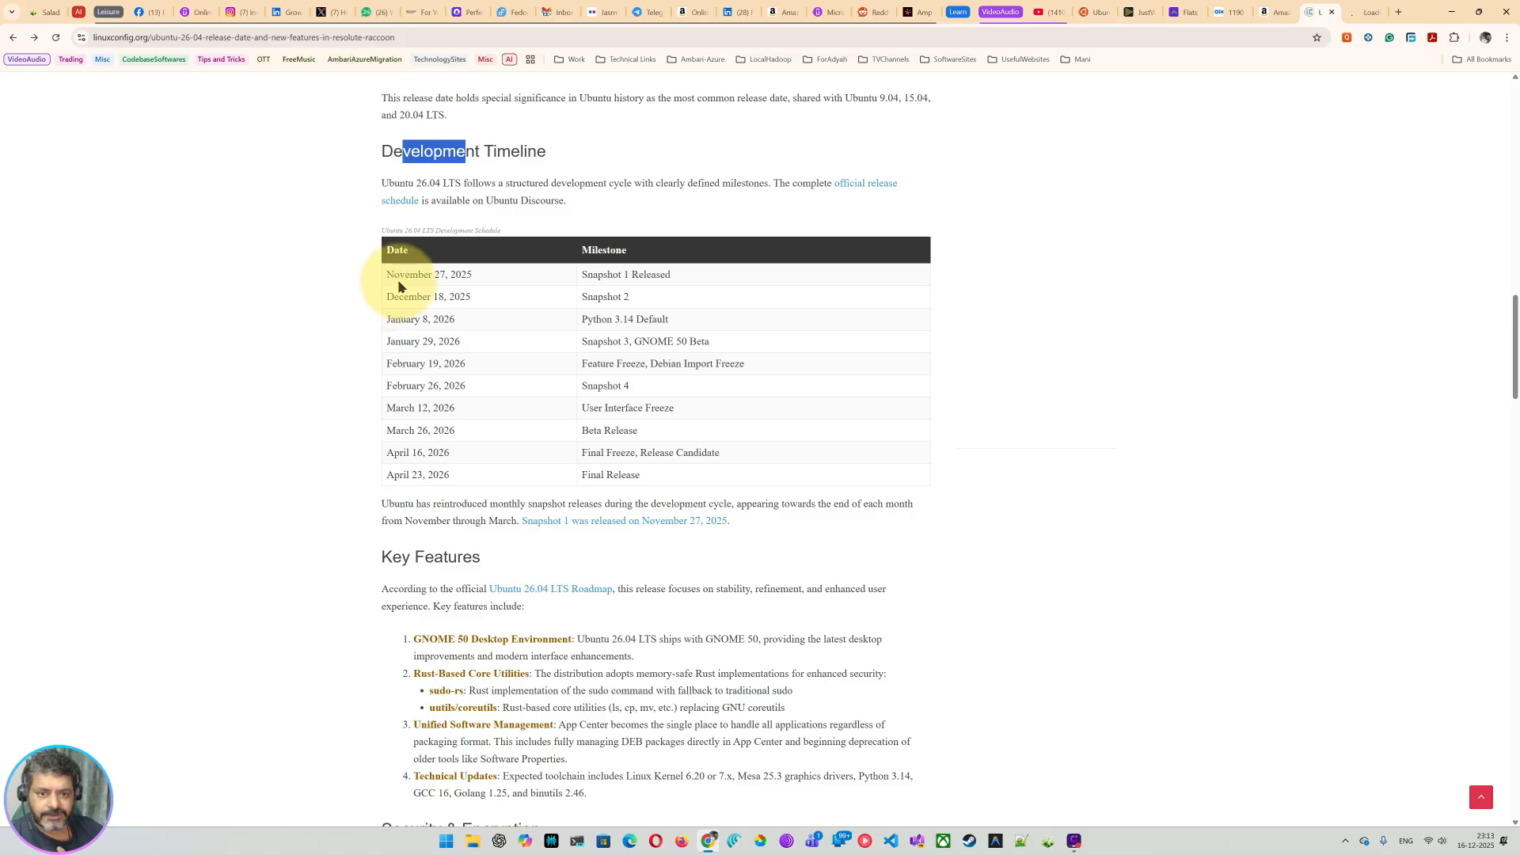
pyautogui.moveTo(400, 286); pyautogui.dragTo(651, 380)
pyautogui.click(650, 414)
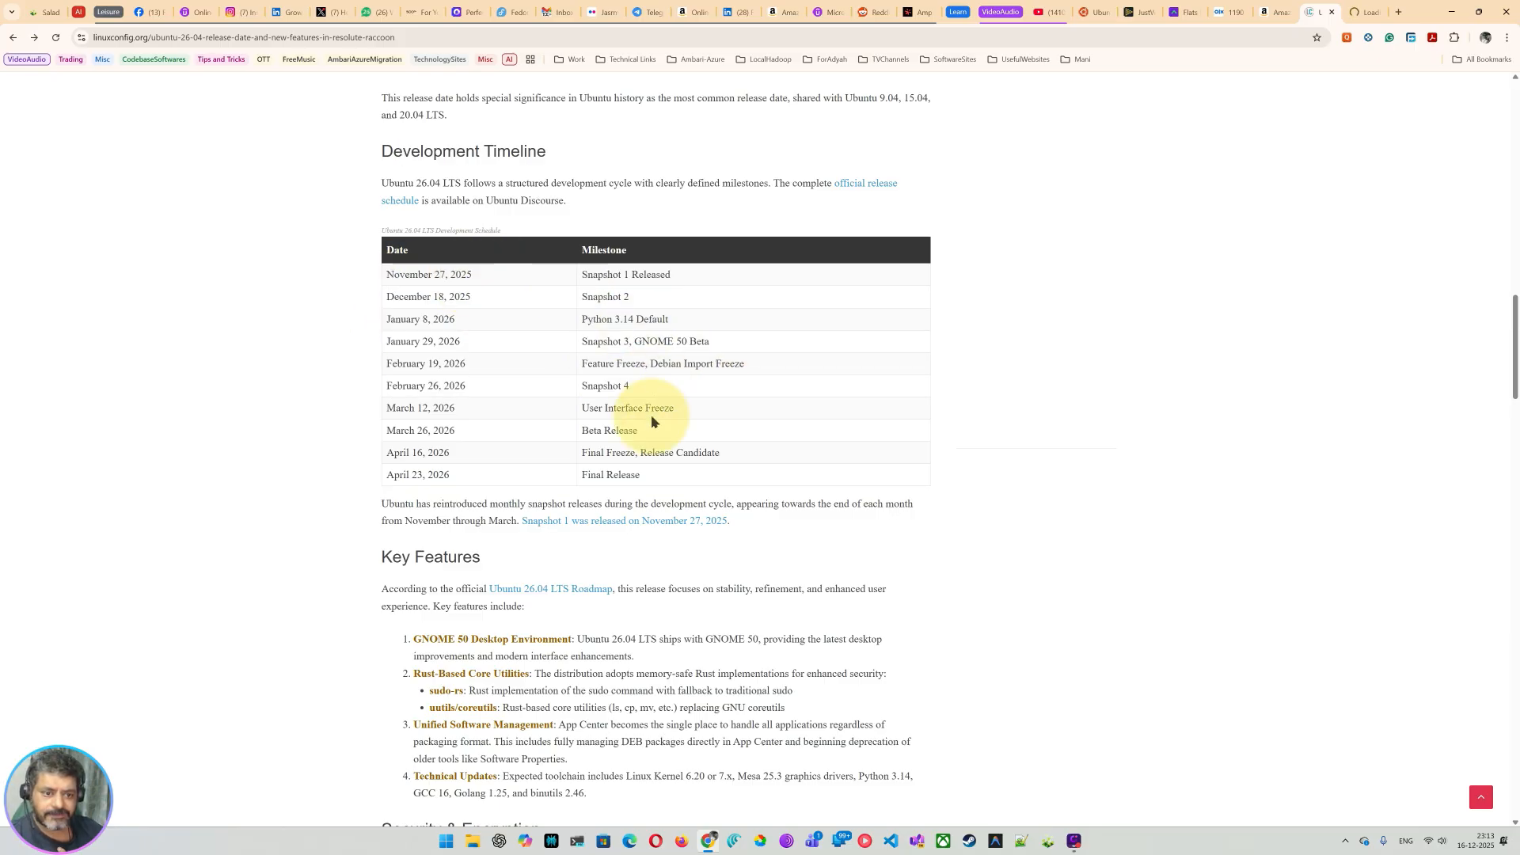
pyautogui.scroll(-2, 638, 451)
pyautogui.scroll(-2, 516, 481)
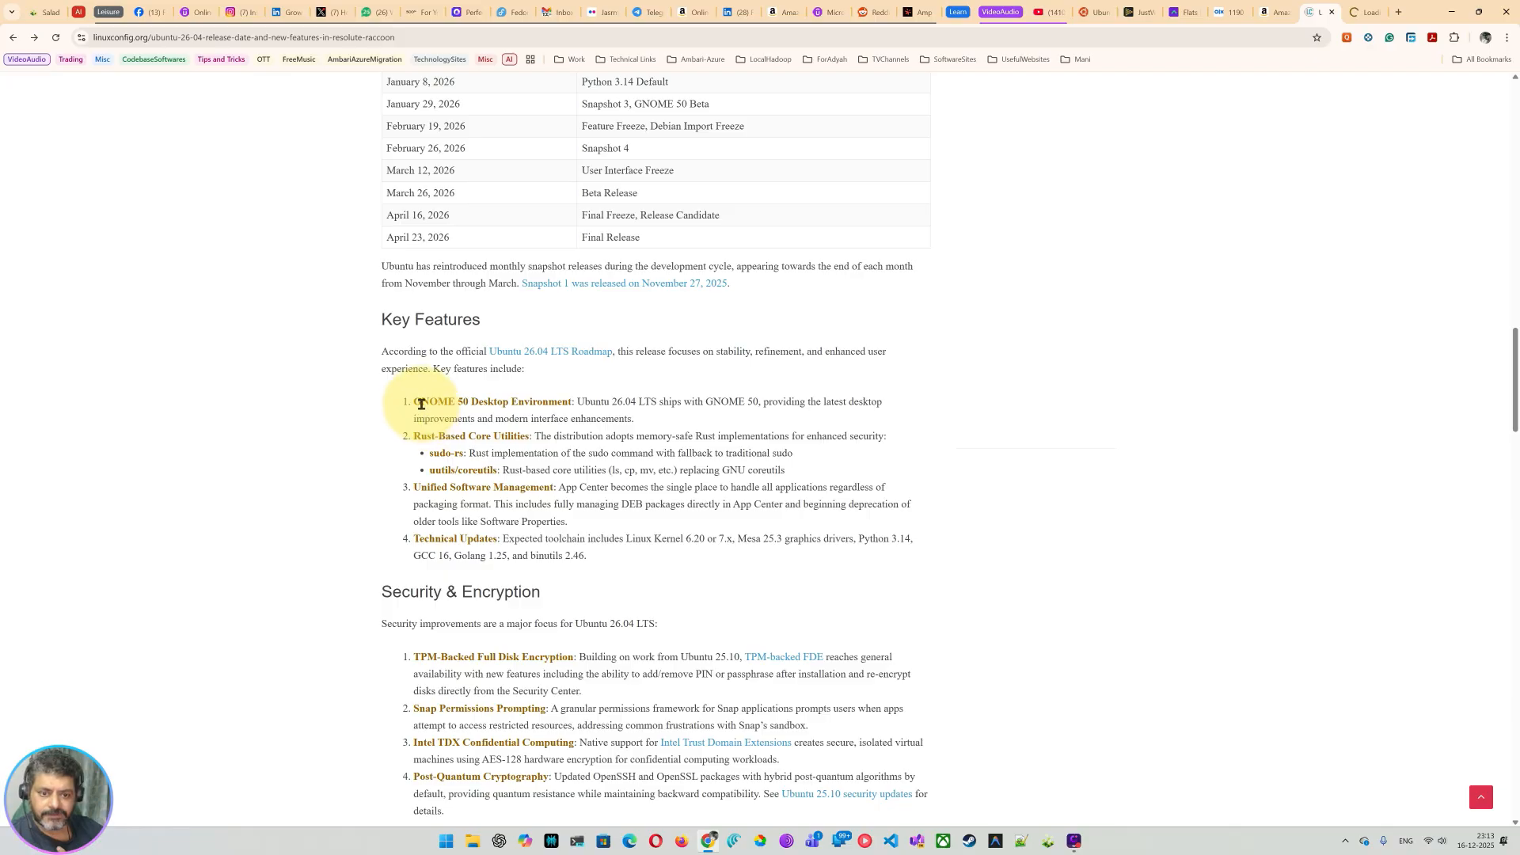
pyautogui.moveTo(422, 401); pyautogui.dragTo(644, 402)
pyautogui.scroll(-1, 572, 457)
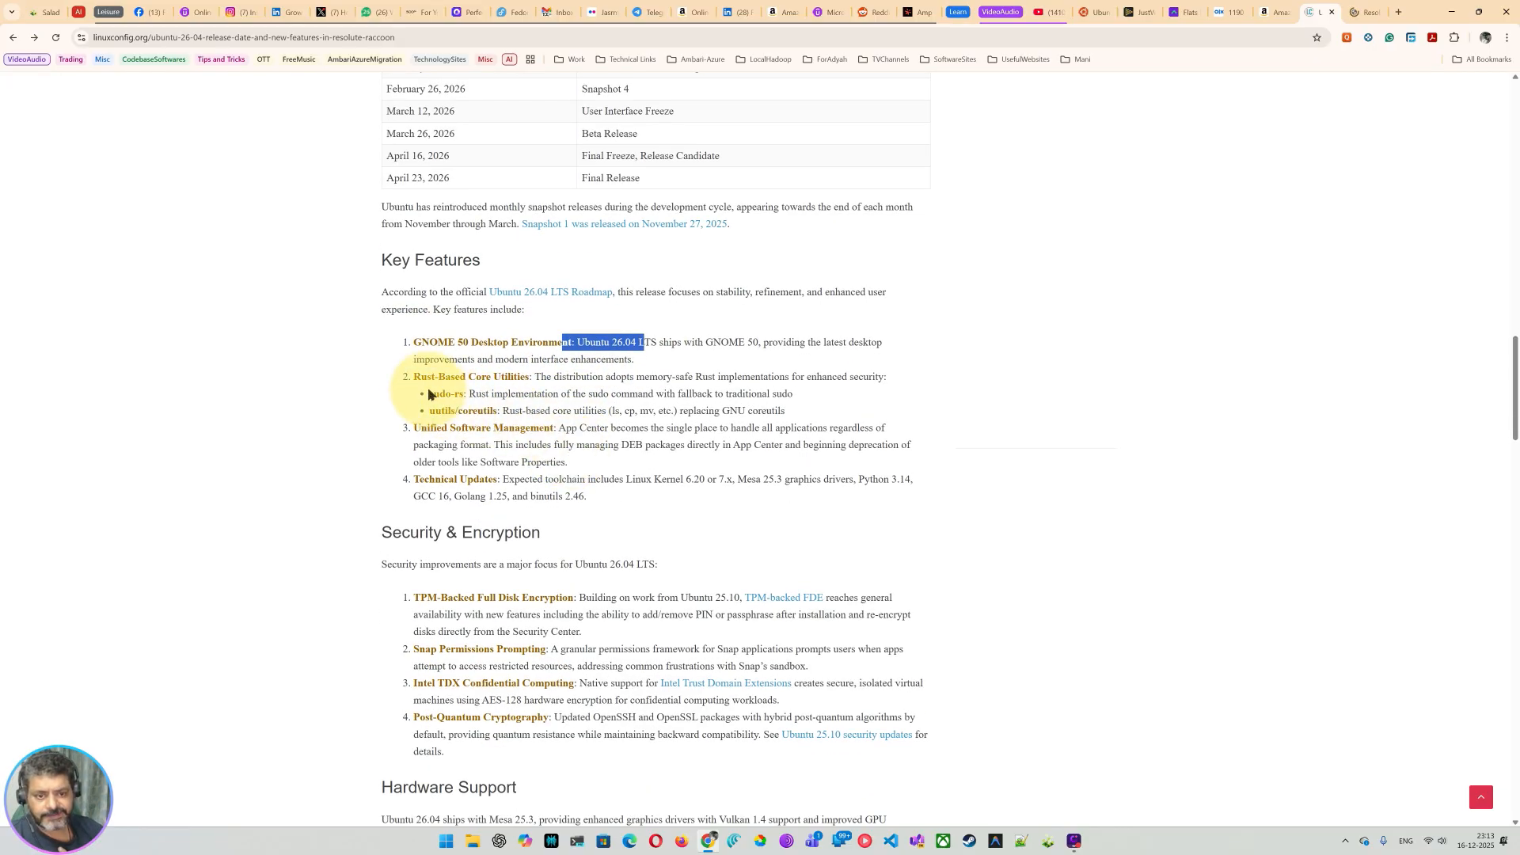
pyautogui.click(509, 383)
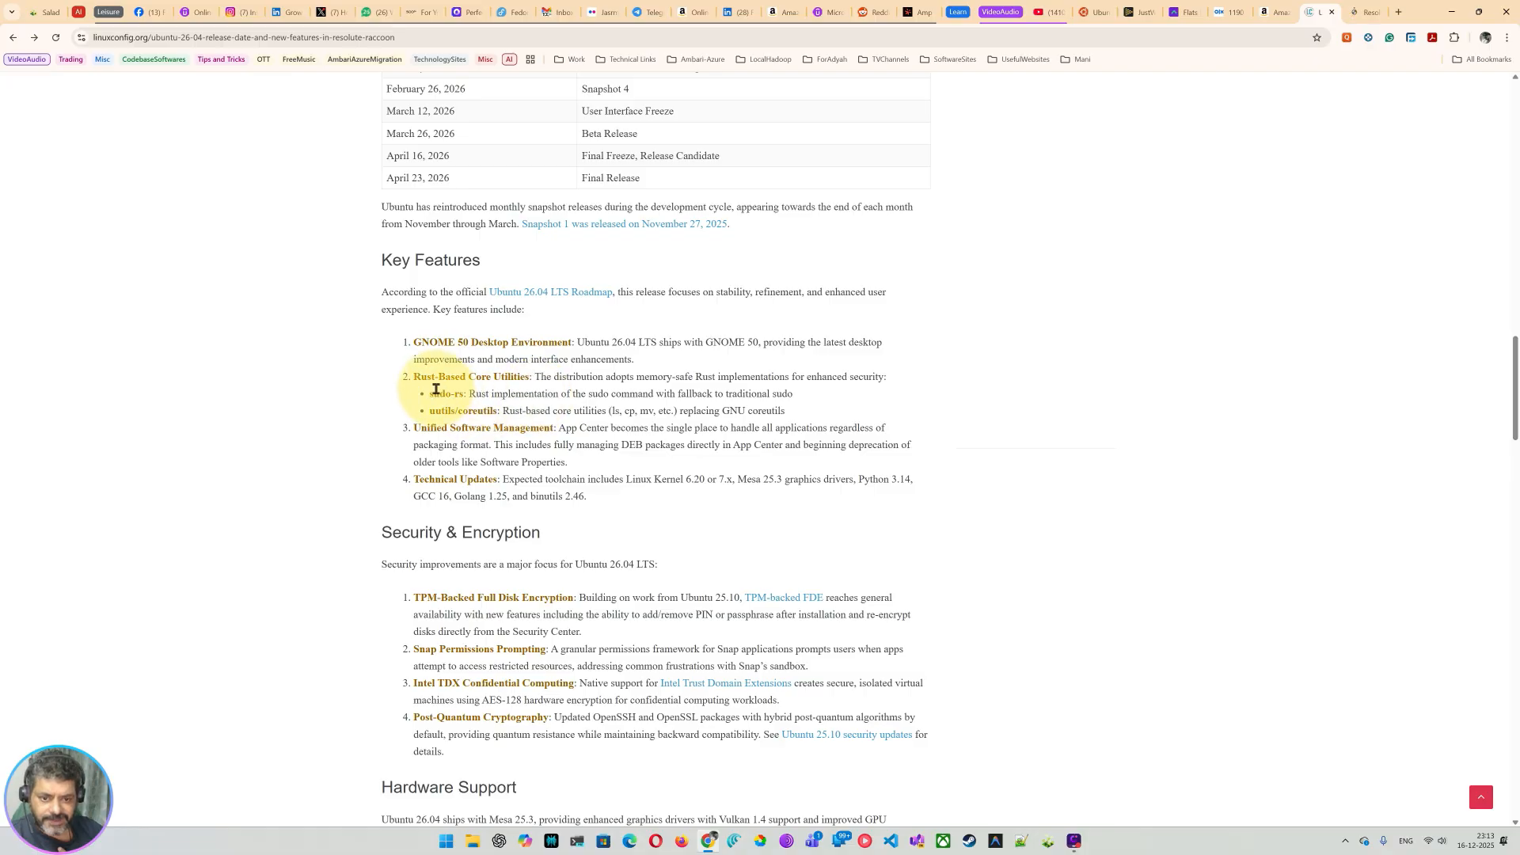
pyautogui.moveTo(436, 427); pyautogui.dragTo(858, 433)
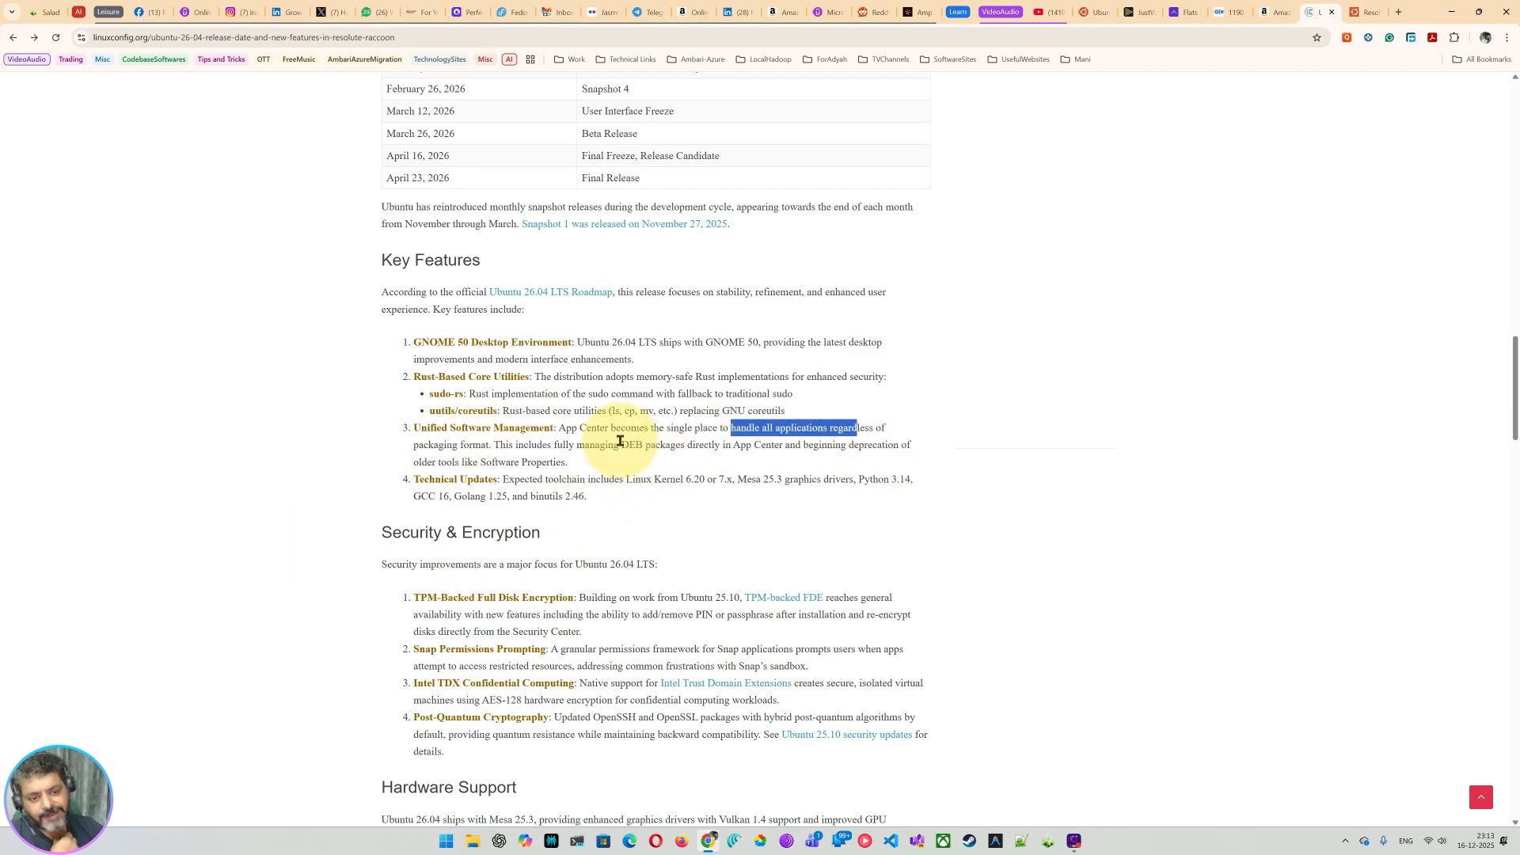
pyautogui.moveTo(611, 428); pyautogui.dragTo(688, 420)
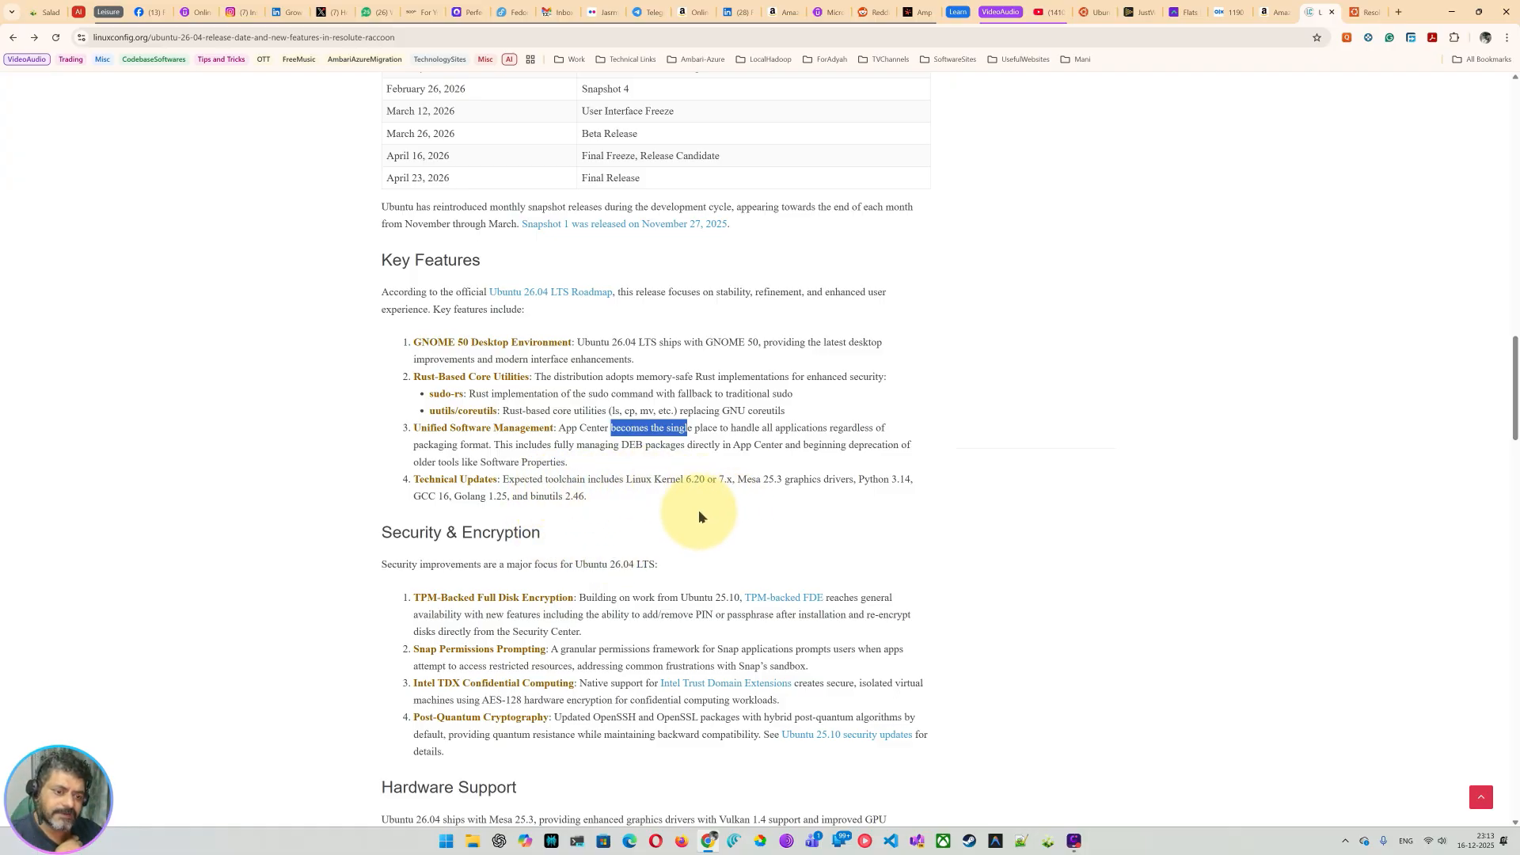
pyautogui.click(709, 481)
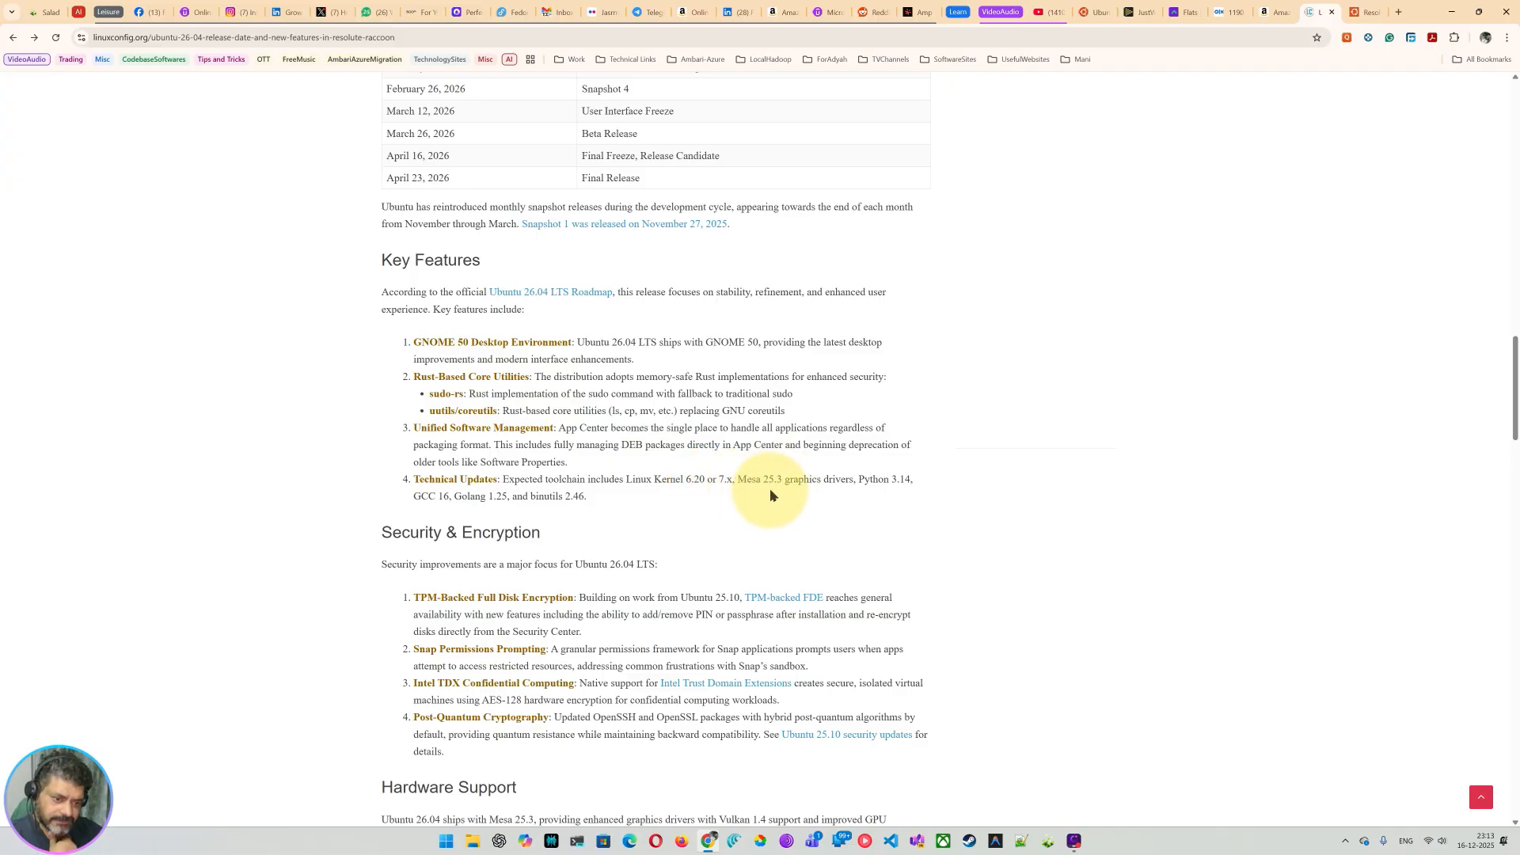
pyautogui.moveTo(798, 485); pyautogui.dragTo(836, 484)
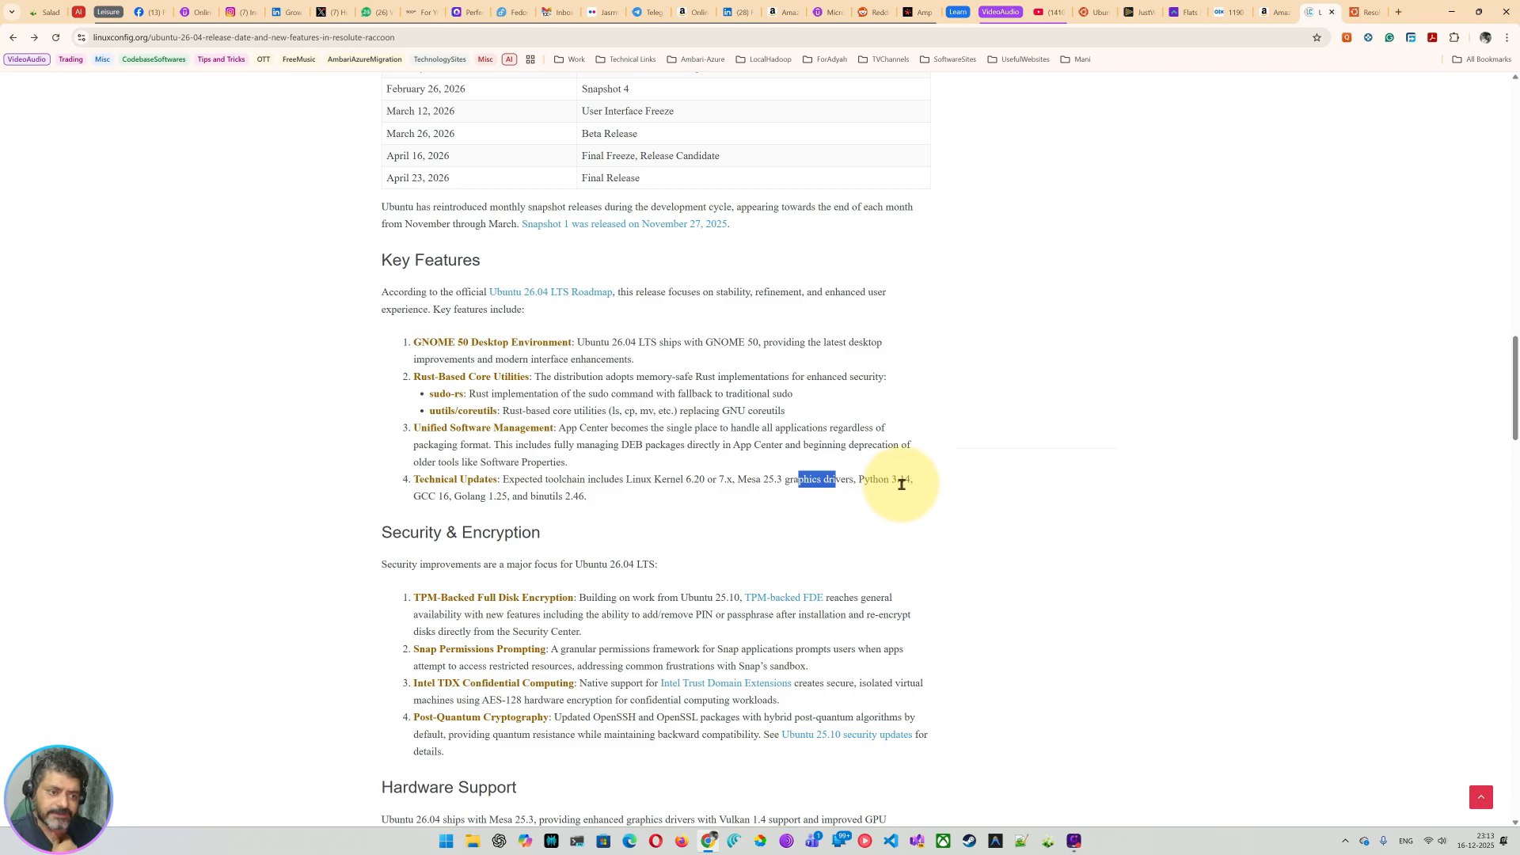
pyautogui.moveTo(453, 496); pyautogui.dragTo(616, 508)
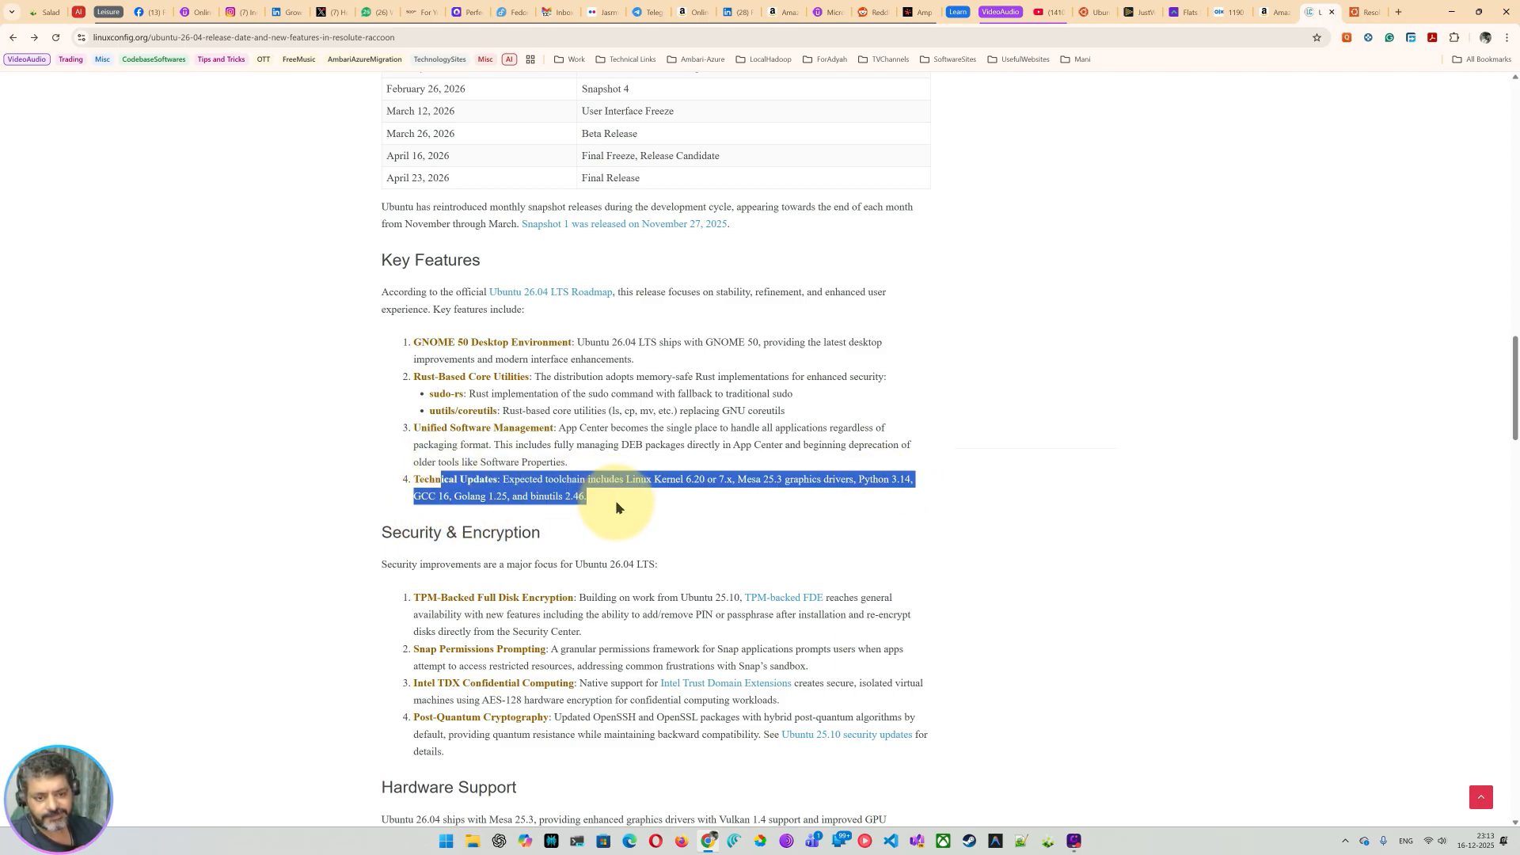
pyautogui.click(624, 524)
pyautogui.scroll(-2, 625, 525)
pyautogui.moveTo(401, 354); pyautogui.dragTo(532, 354)
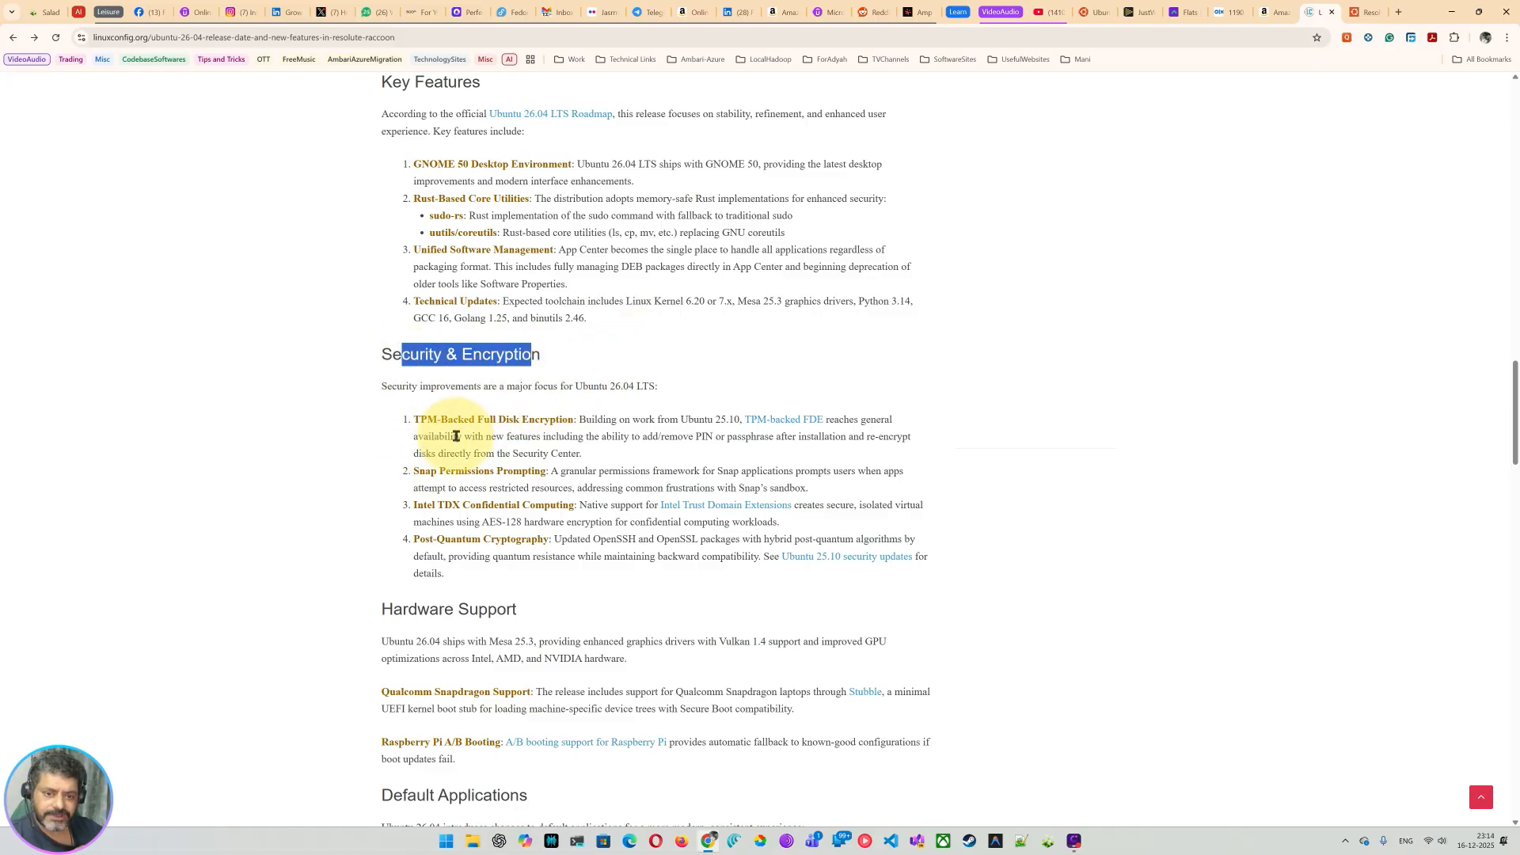
pyautogui.moveTo(499, 424); pyautogui.dragTo(576, 424)
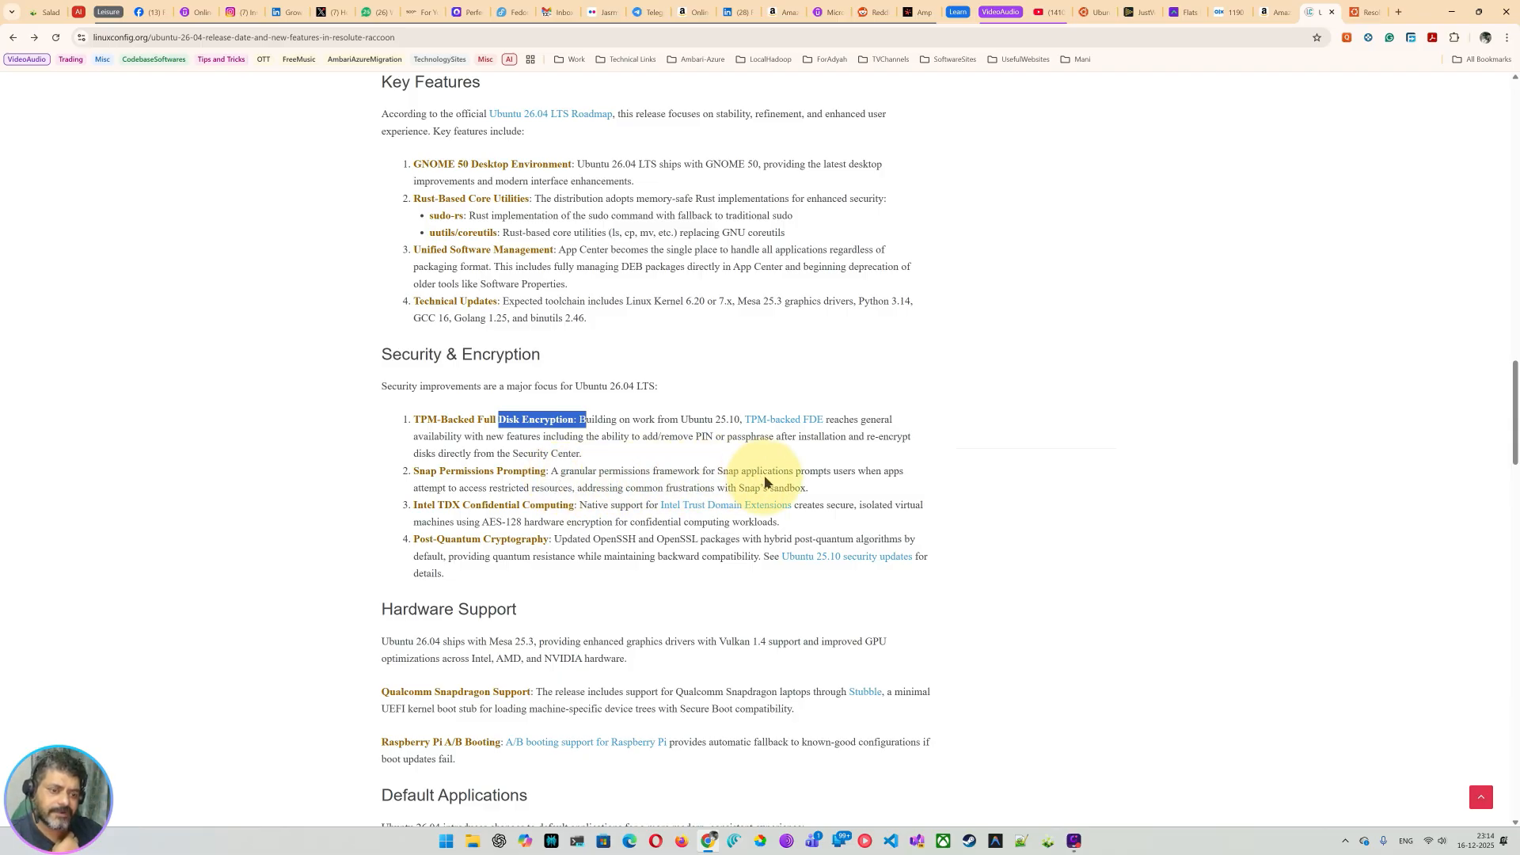
pyautogui.click(868, 479)
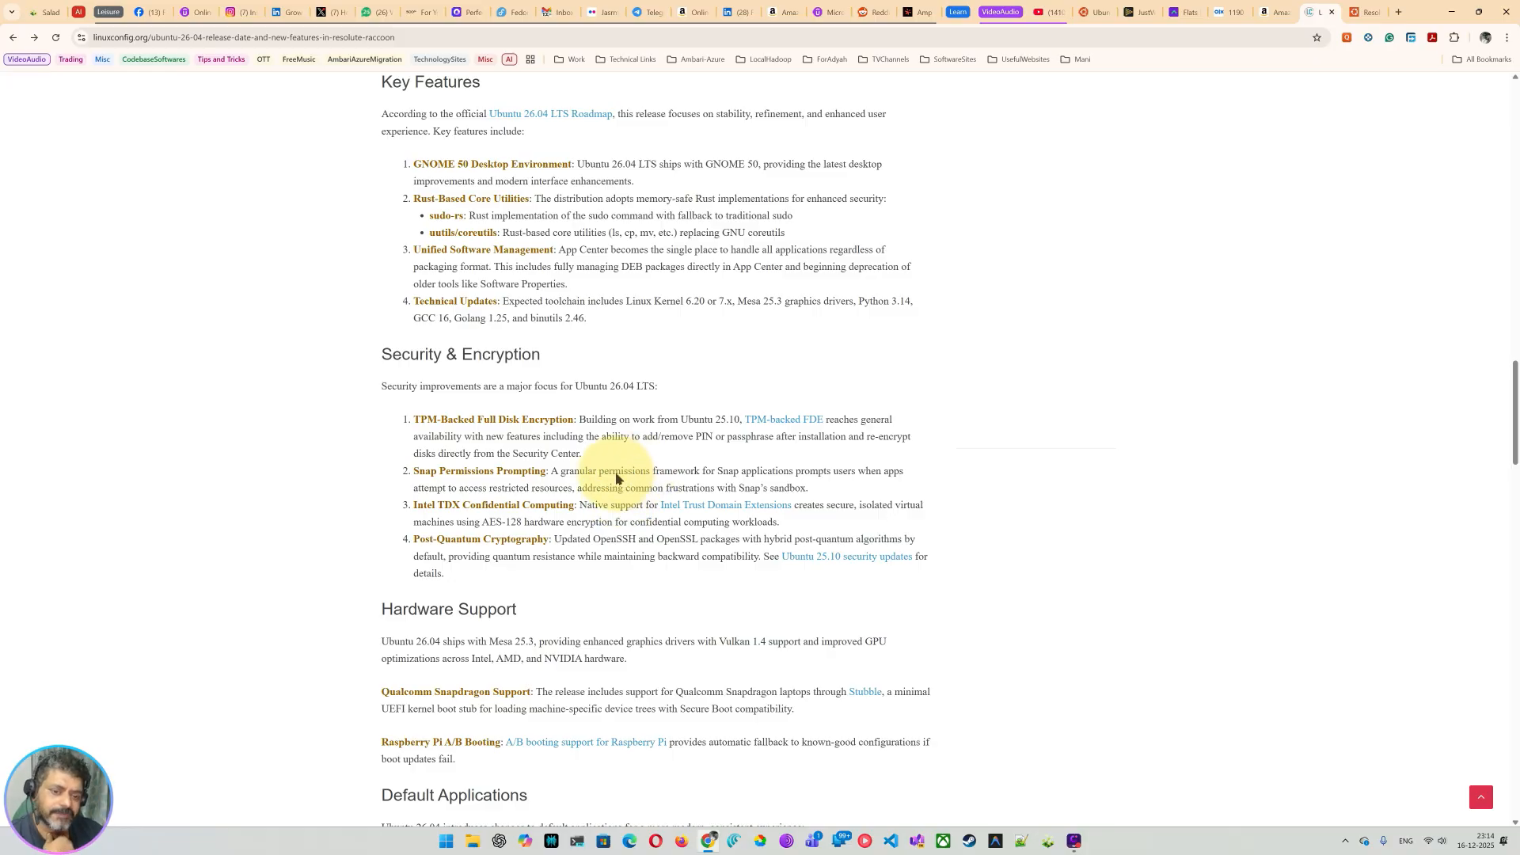
pyautogui.moveTo(586, 472); pyautogui.dragTo(818, 473)
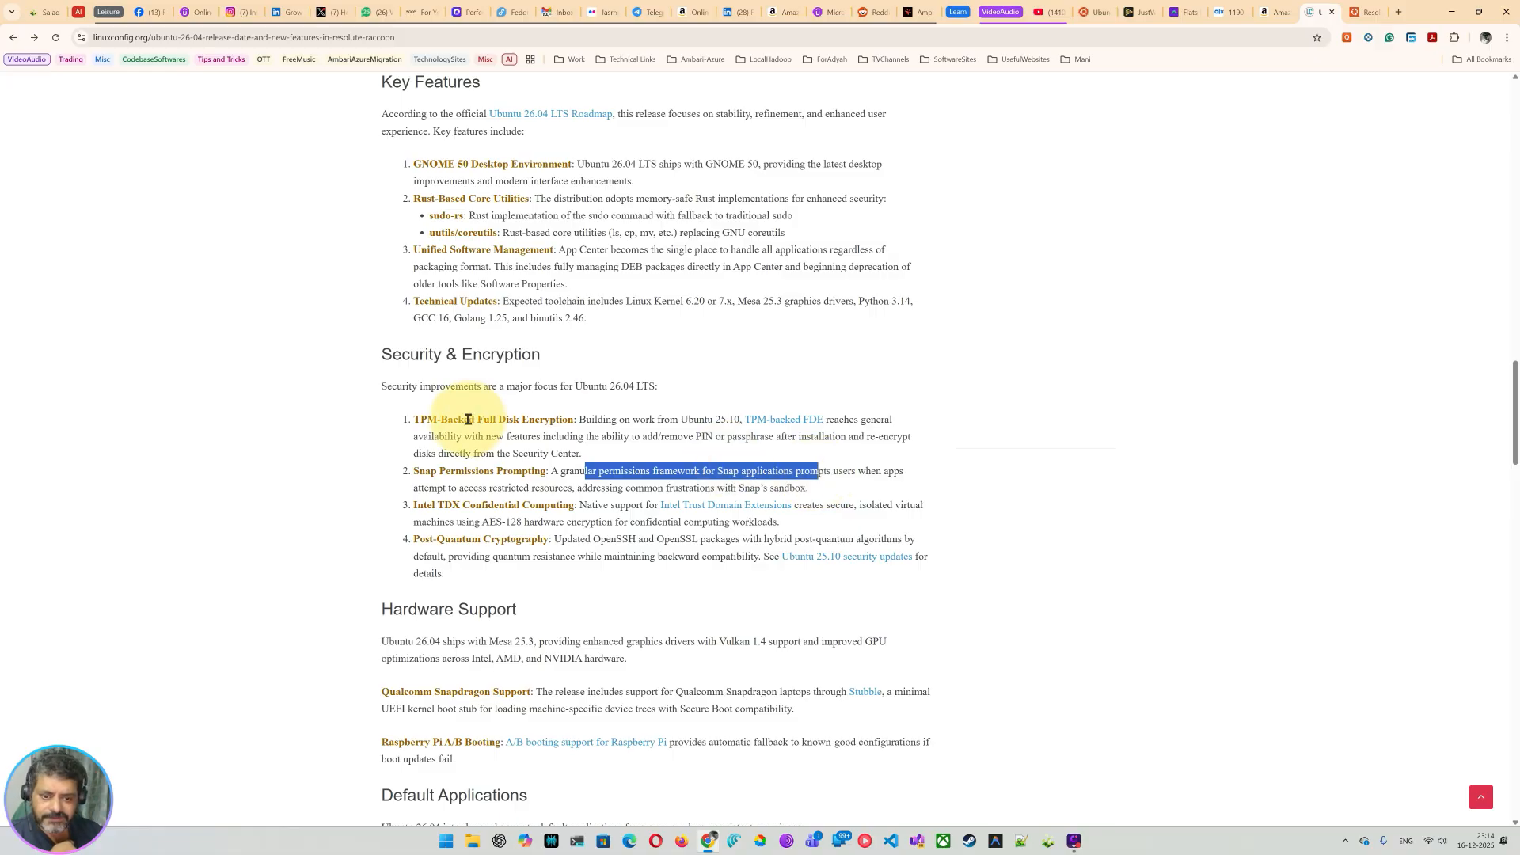
pyautogui.scroll(-1, 515, 467)
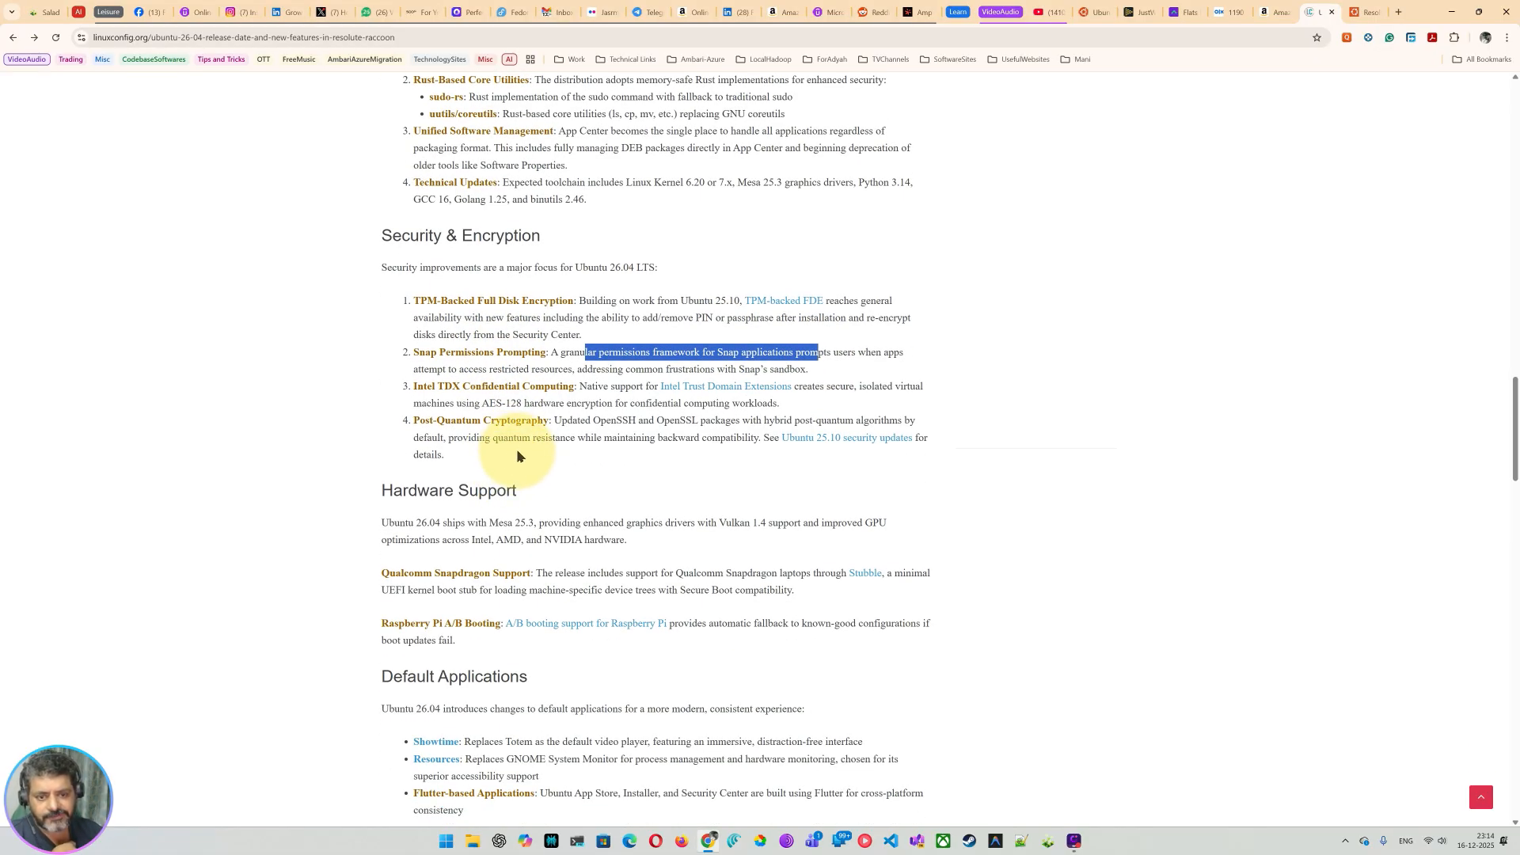
pyautogui.moveTo(488, 387); pyautogui.dragTo(575, 388)
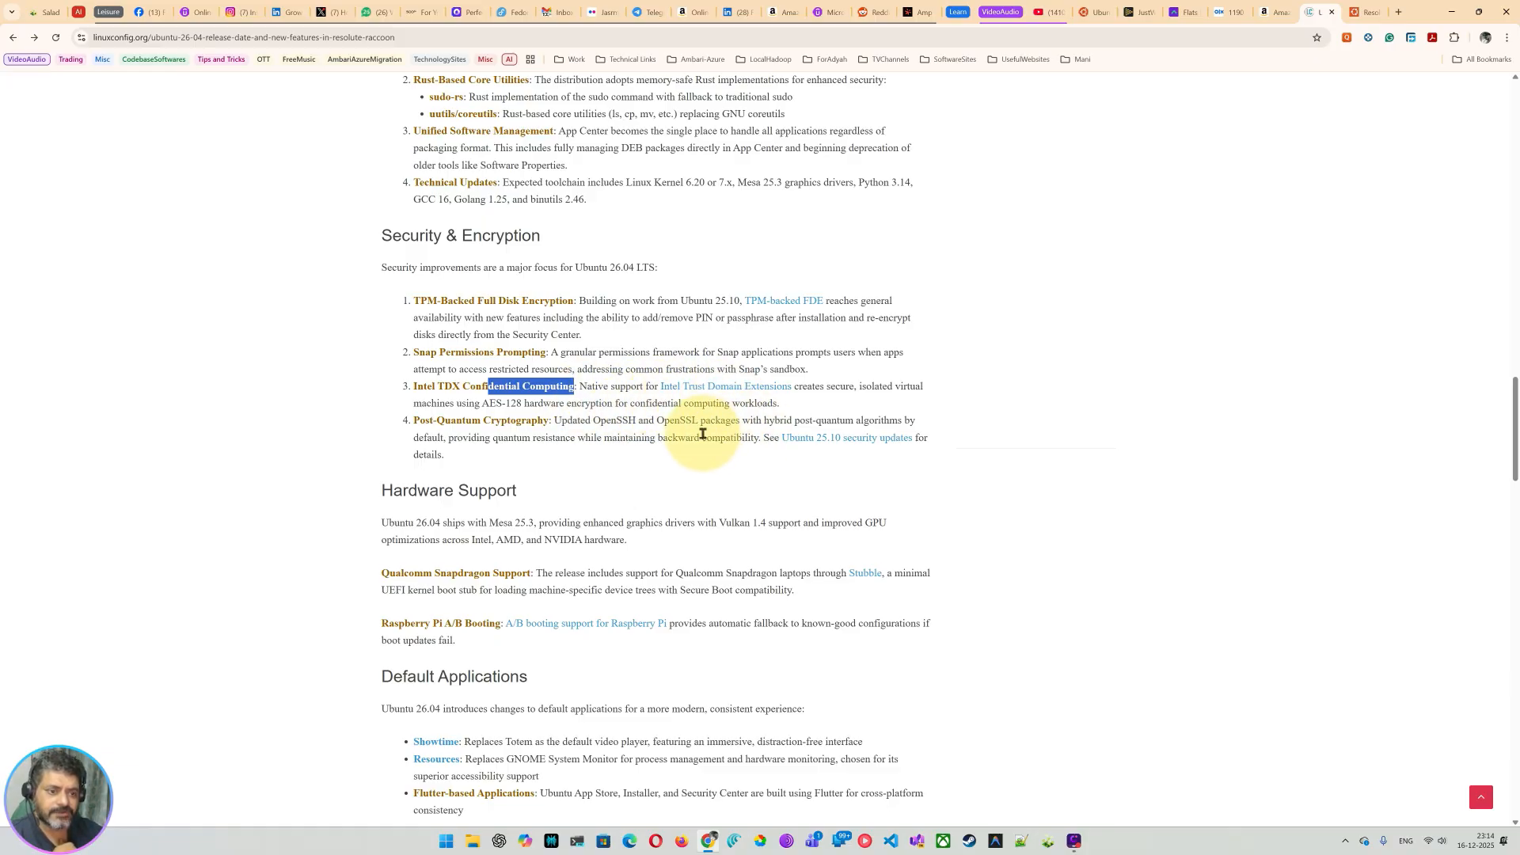
pyautogui.scroll(-1, 574, 446)
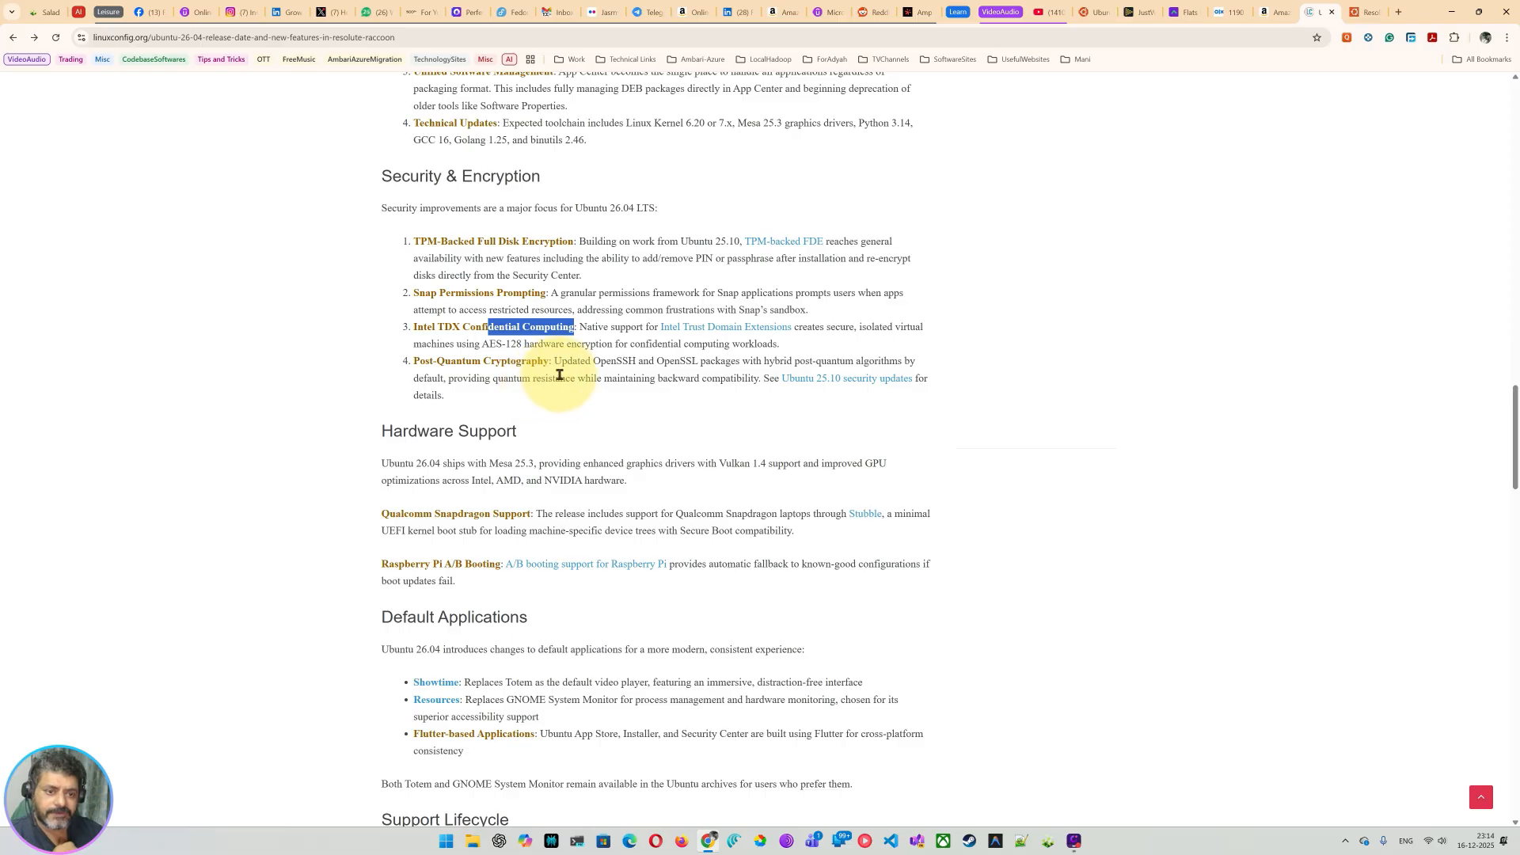
pyautogui.moveTo(616, 361); pyautogui.dragTo(636, 362)
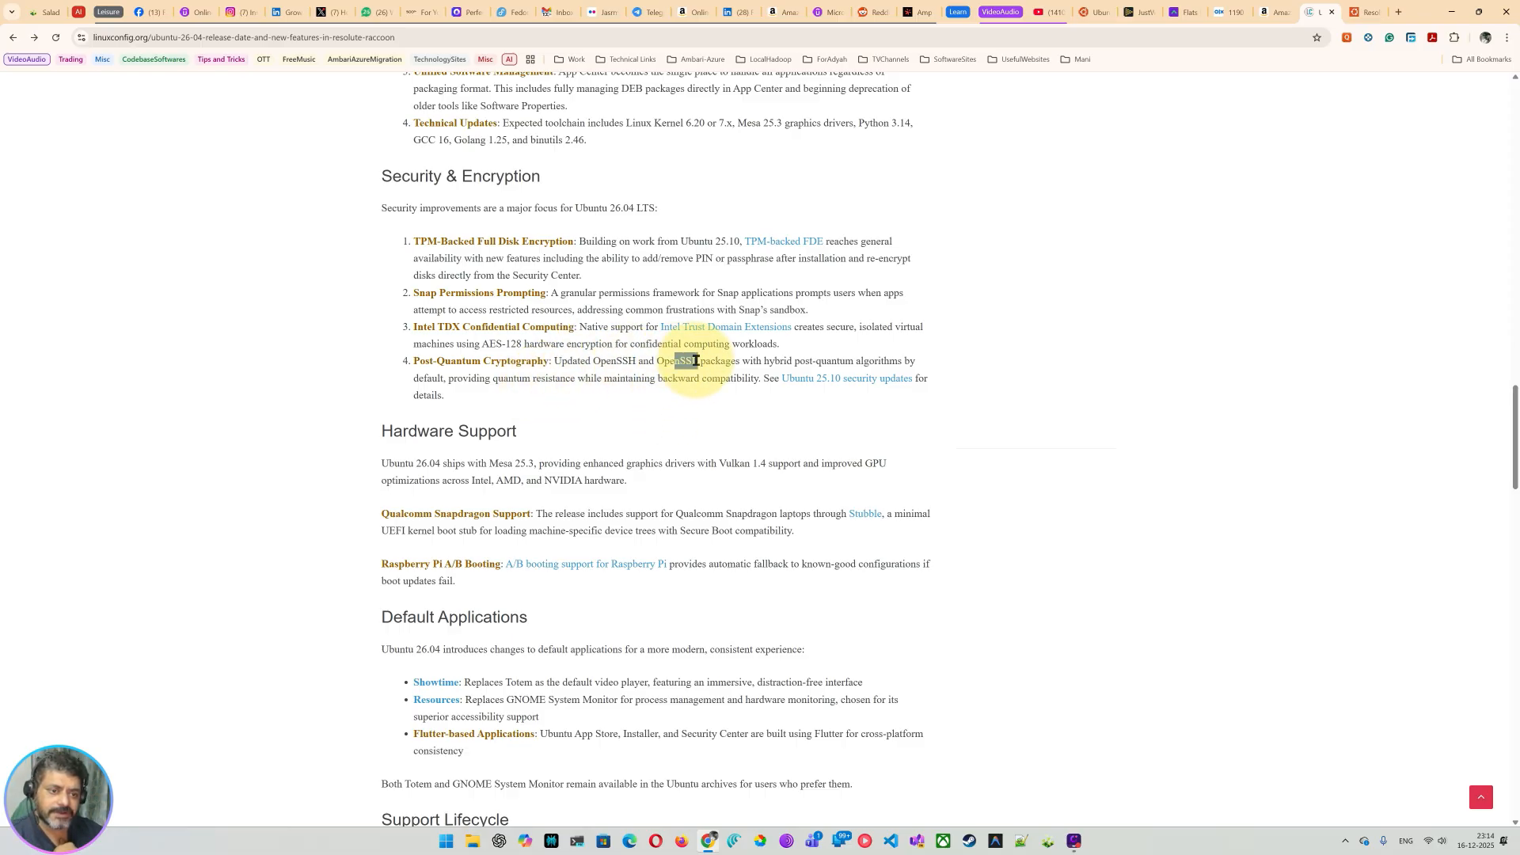
pyautogui.moveTo(775, 362); pyautogui.dragTo(935, 364)
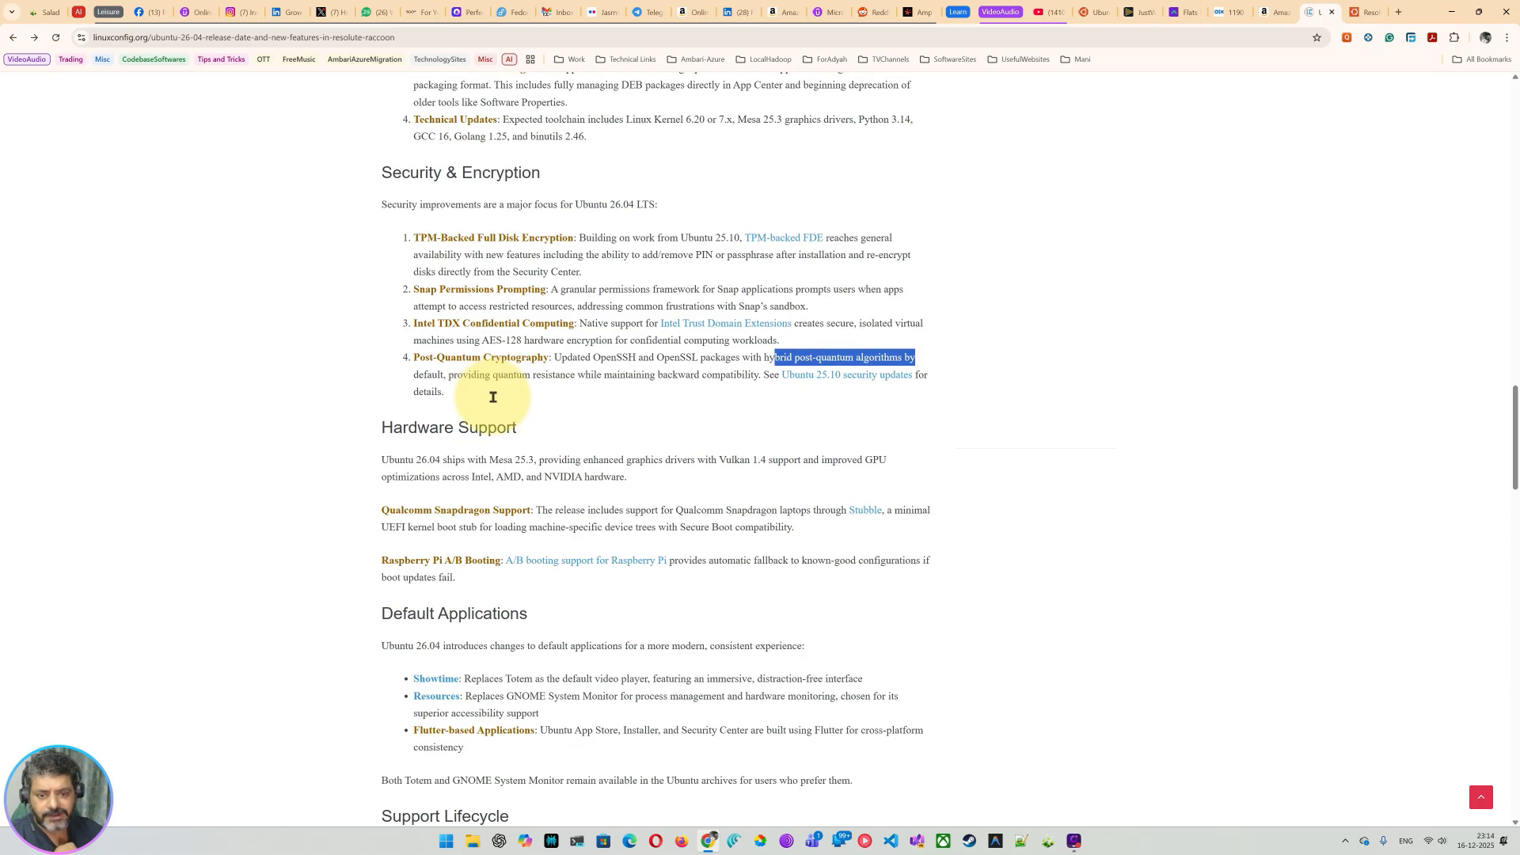
pyautogui.scroll(-2, 492, 398)
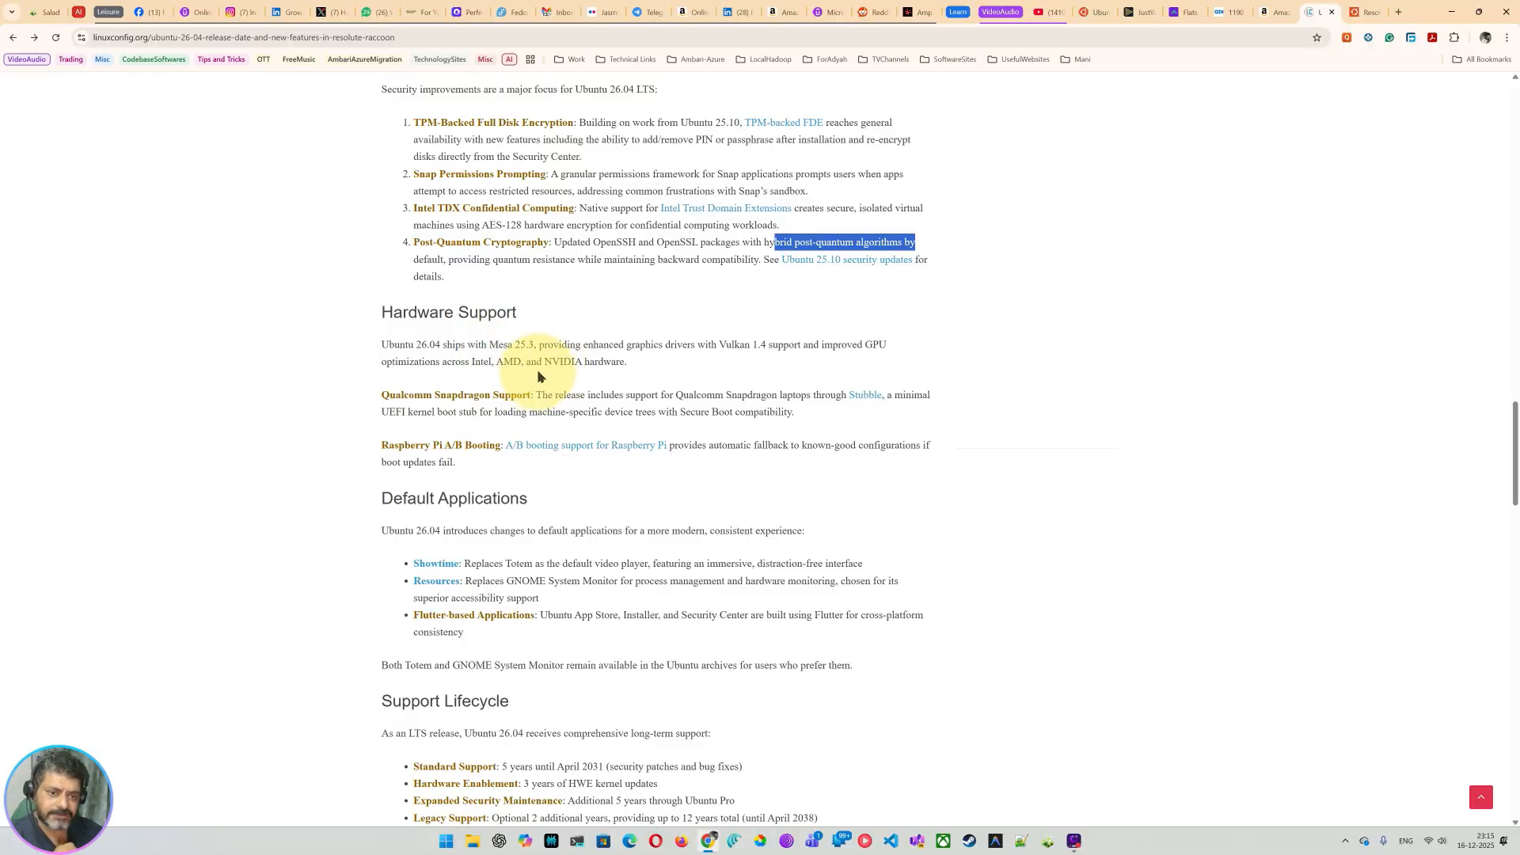
pyautogui.moveTo(608, 346); pyautogui.dragTo(755, 371)
pyautogui.click(747, 367)
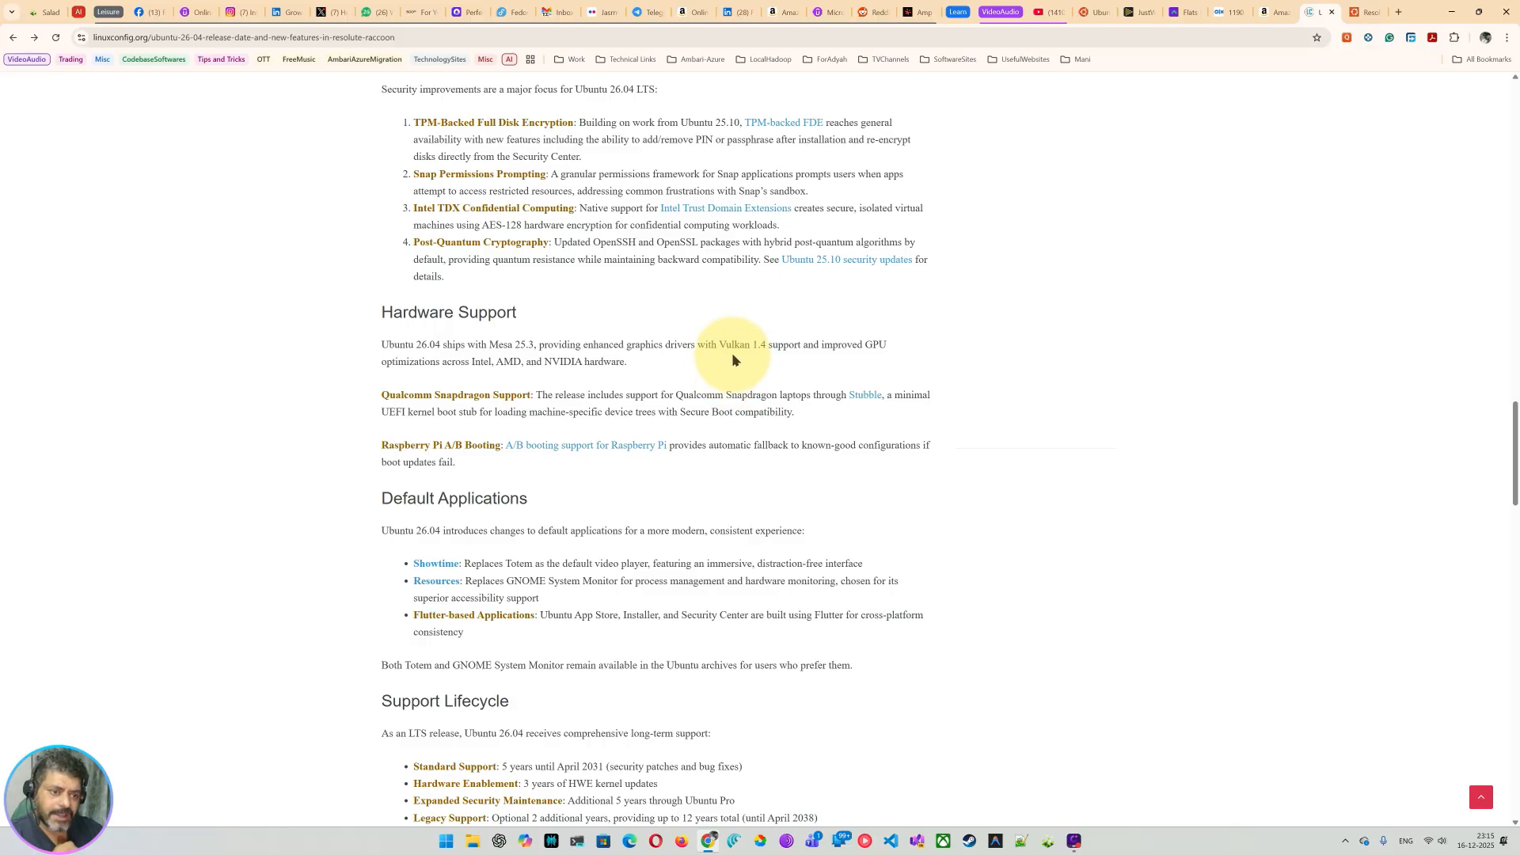
pyautogui.moveTo(794, 345); pyautogui.dragTo(886, 345)
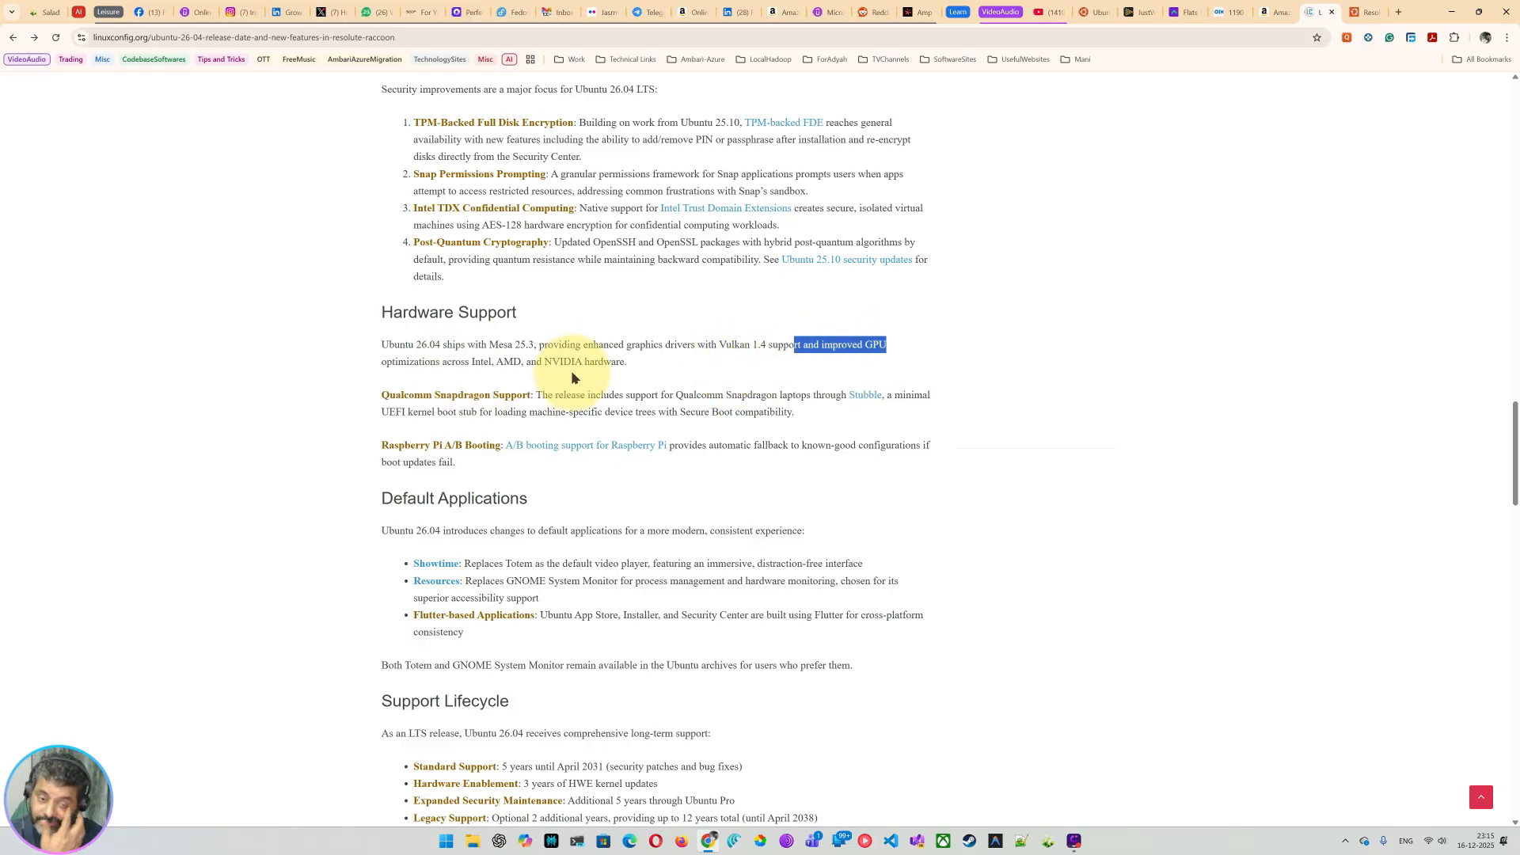
pyautogui.scroll(-1, 583, 351)
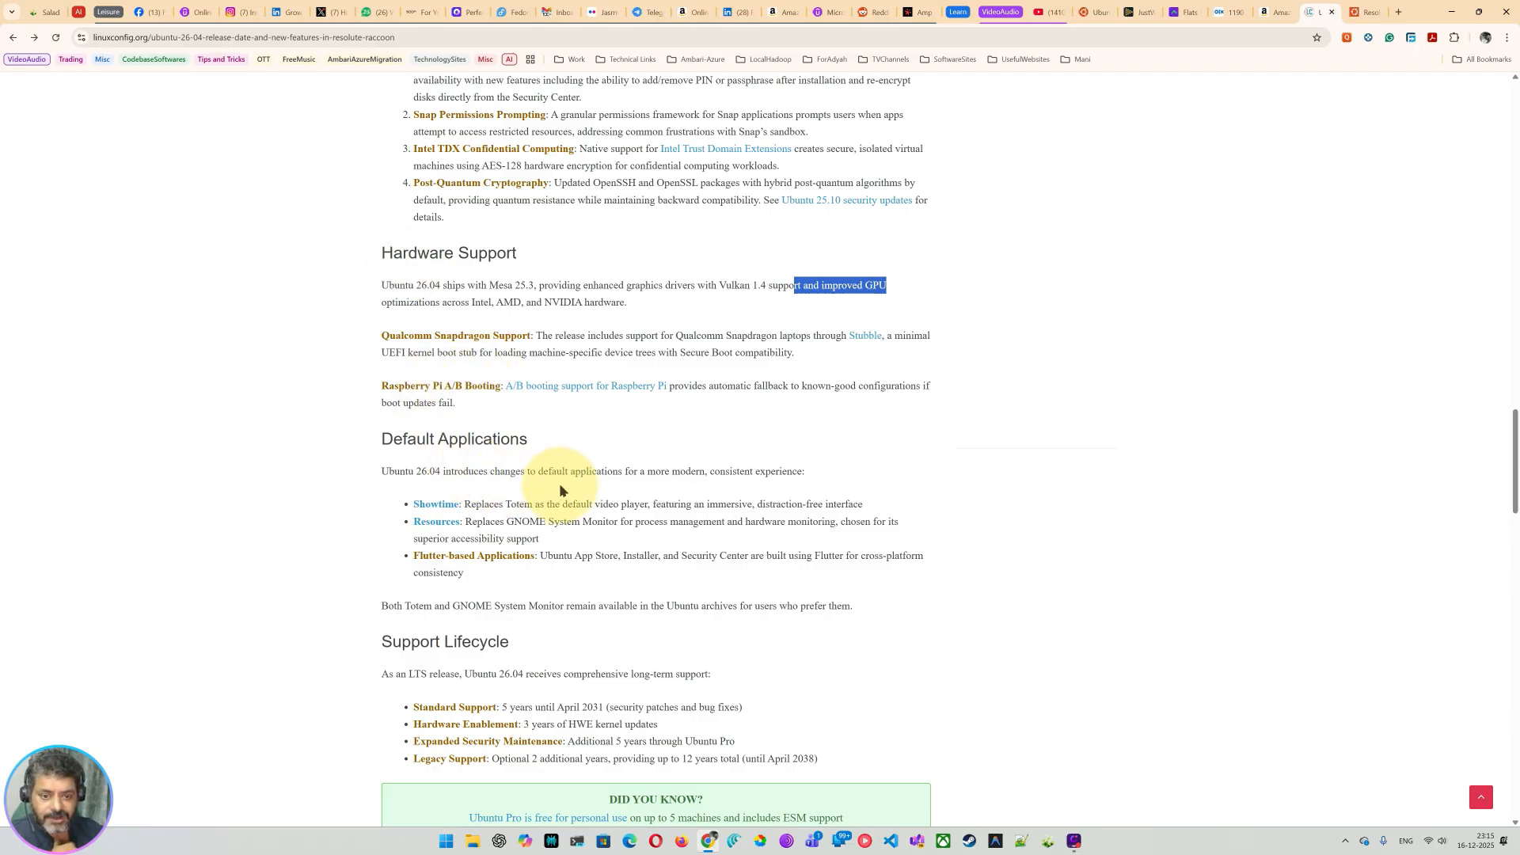
pyautogui.scroll(-3, 559, 487)
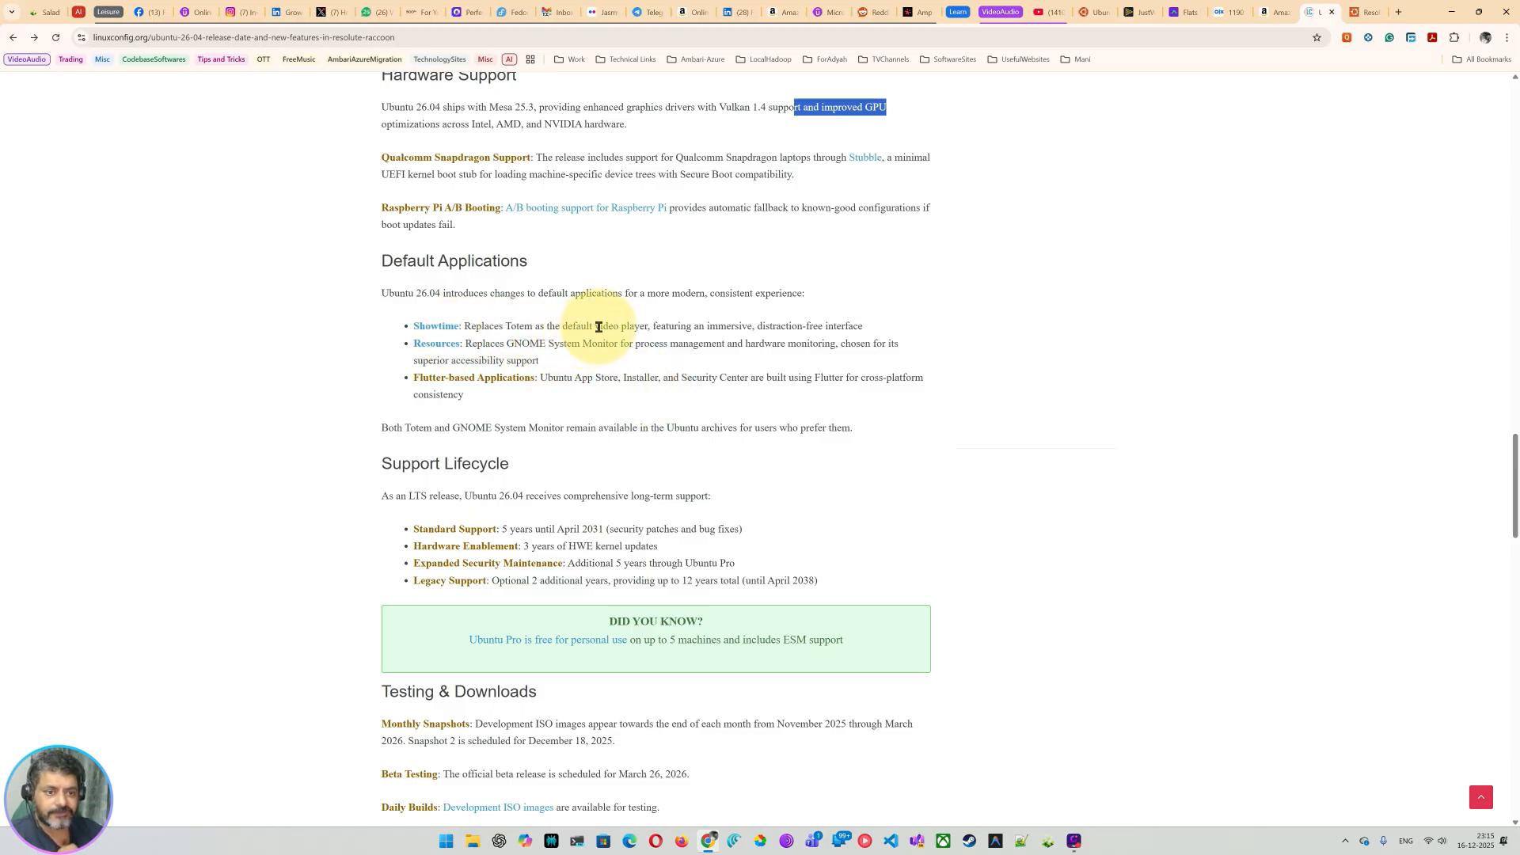
pyautogui.moveTo(599, 326); pyautogui.dragTo(650, 326)
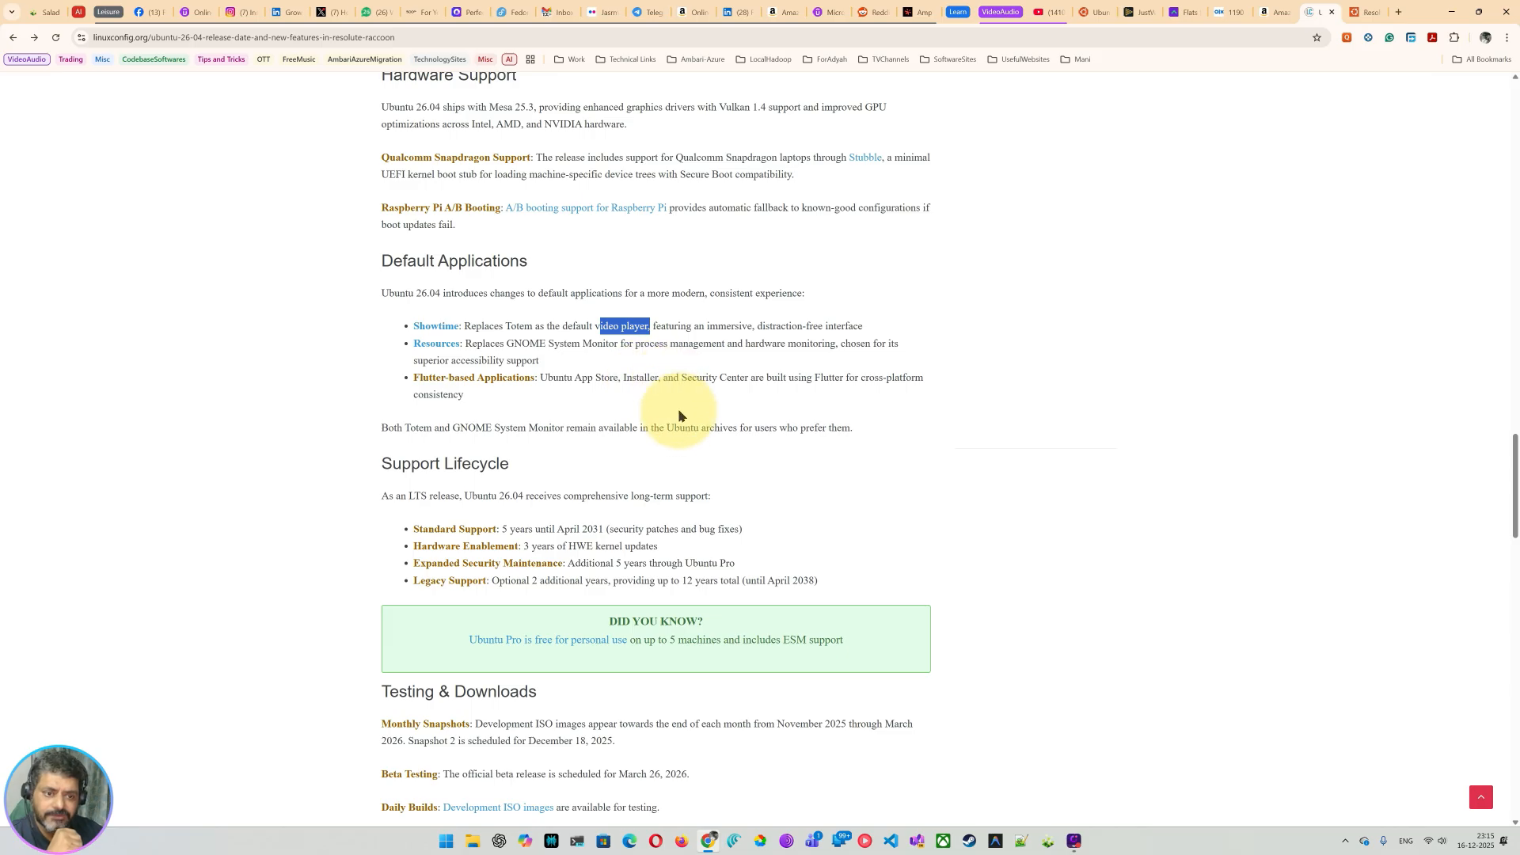
pyautogui.moveTo(667, 377); pyautogui.dragTo(692, 378)
pyautogui.moveTo(789, 377); pyautogui.dragTo(879, 377)
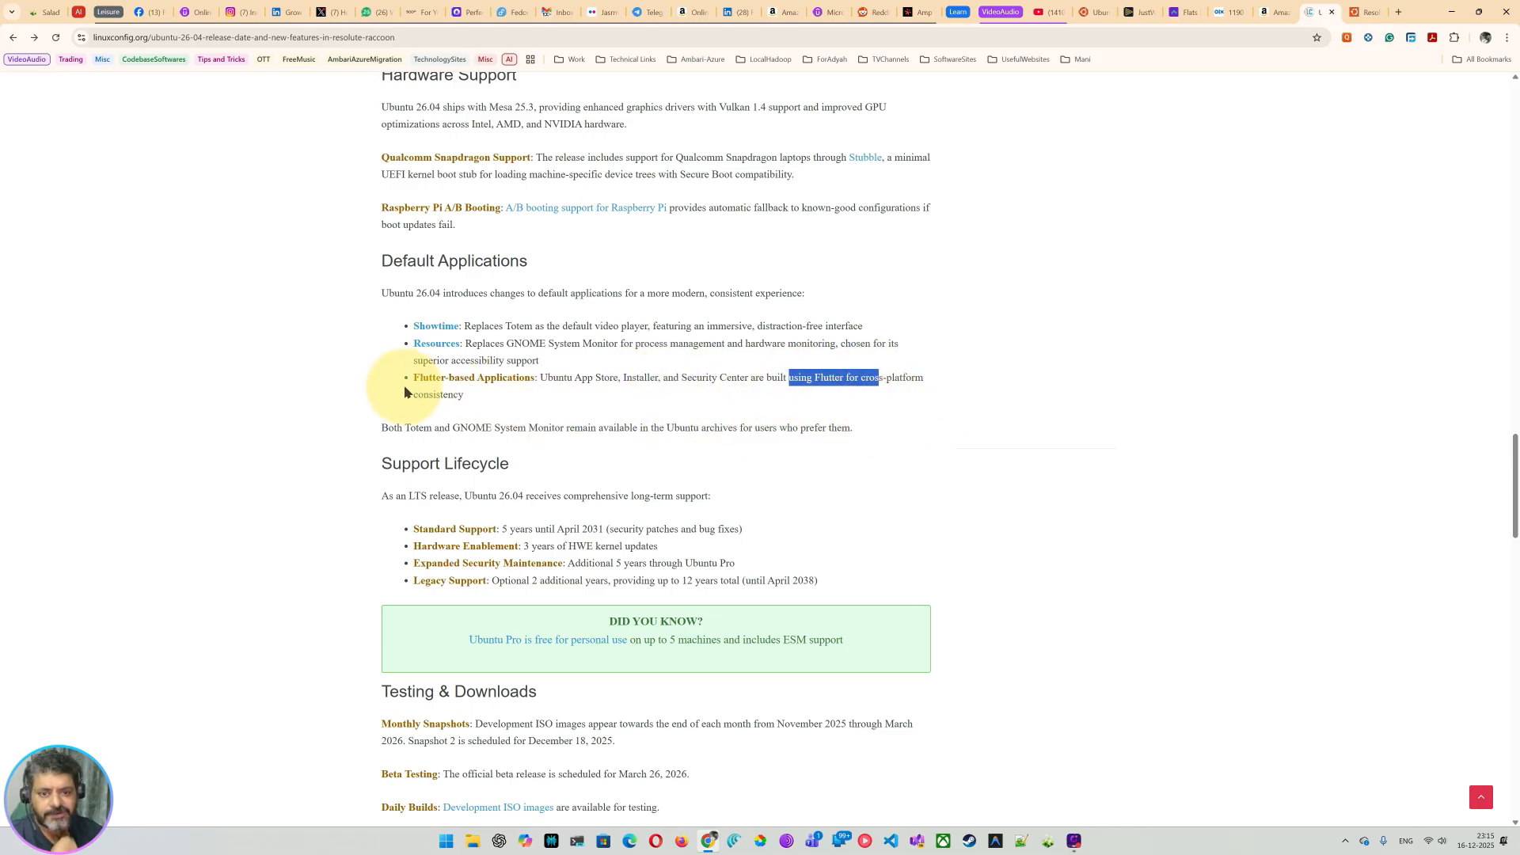
pyautogui.moveTo(424, 402); pyautogui.dragTo(449, 406)
pyautogui.scroll(-3, 578, 486)
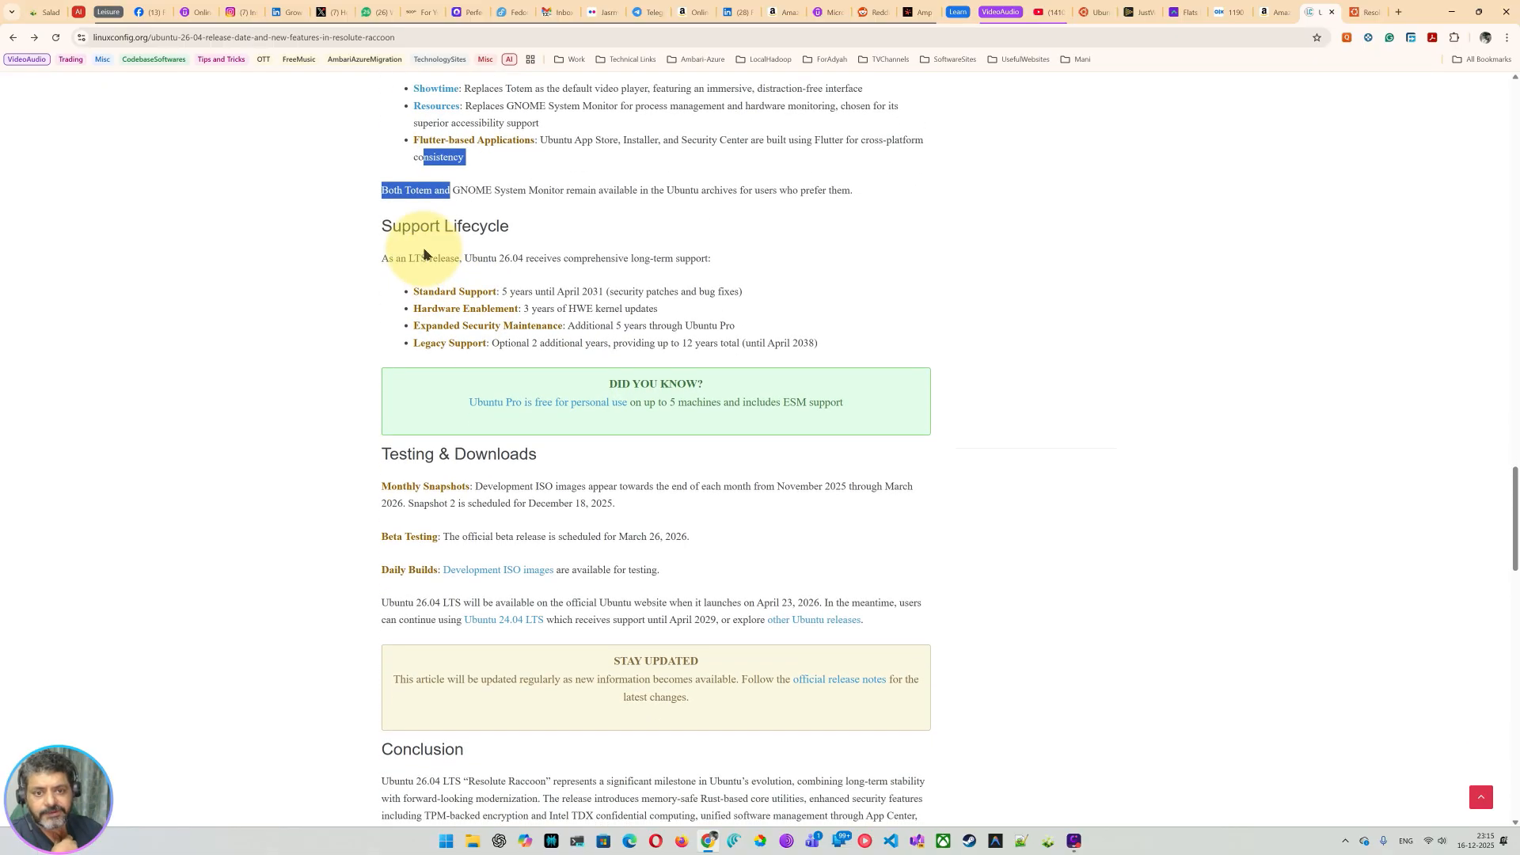
pyautogui.moveTo(426, 257); pyautogui.dragTo(421, 257)
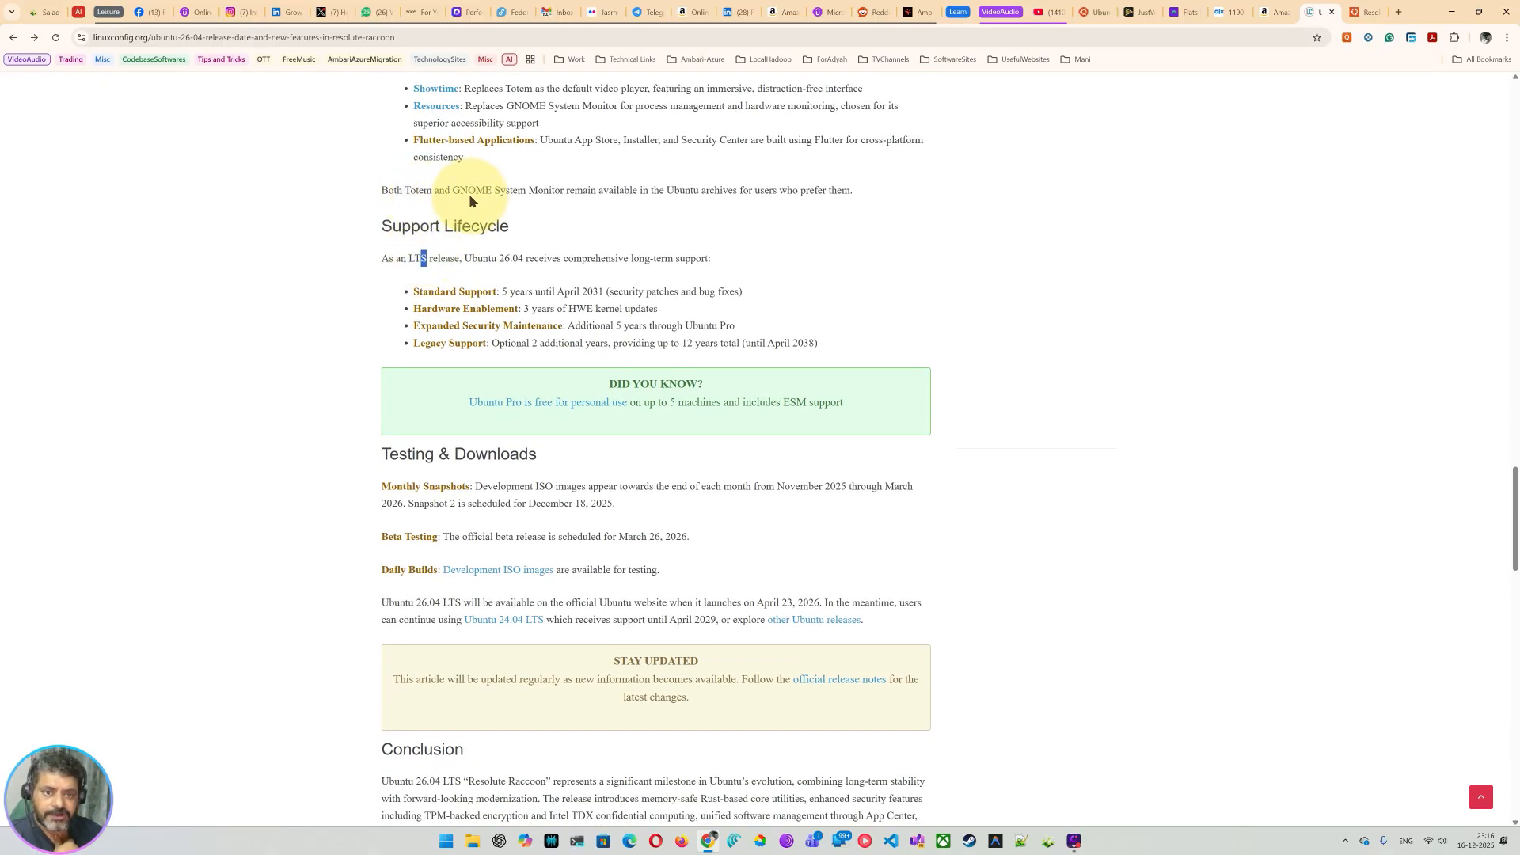
pyautogui.moveTo(477, 193); pyautogui.dragTo(550, 204)
pyautogui.moveTo(651, 195); pyautogui.dragTo(702, 201)
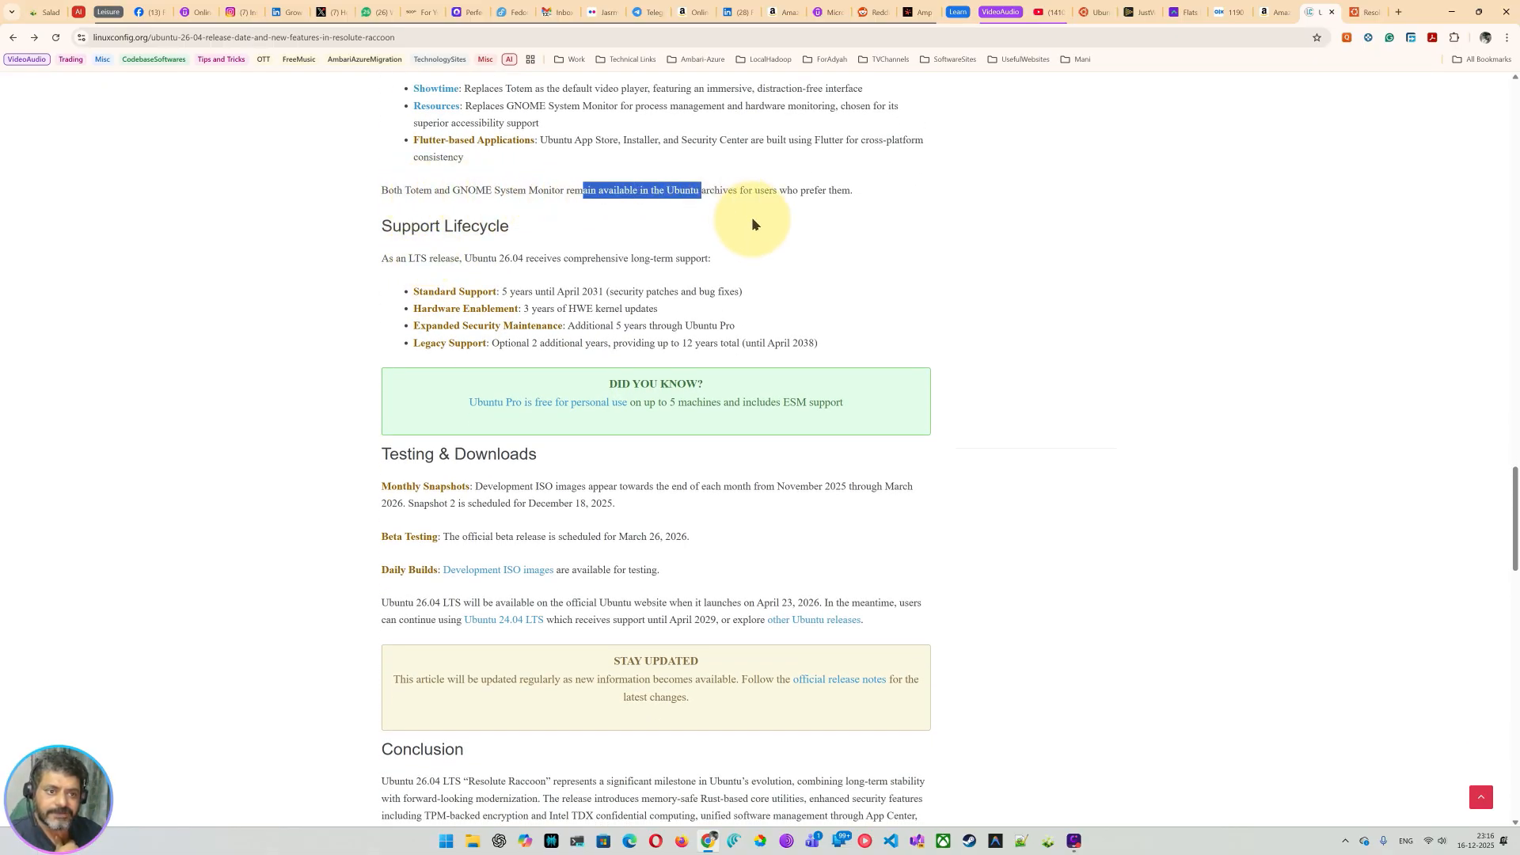
pyautogui.click(746, 221)
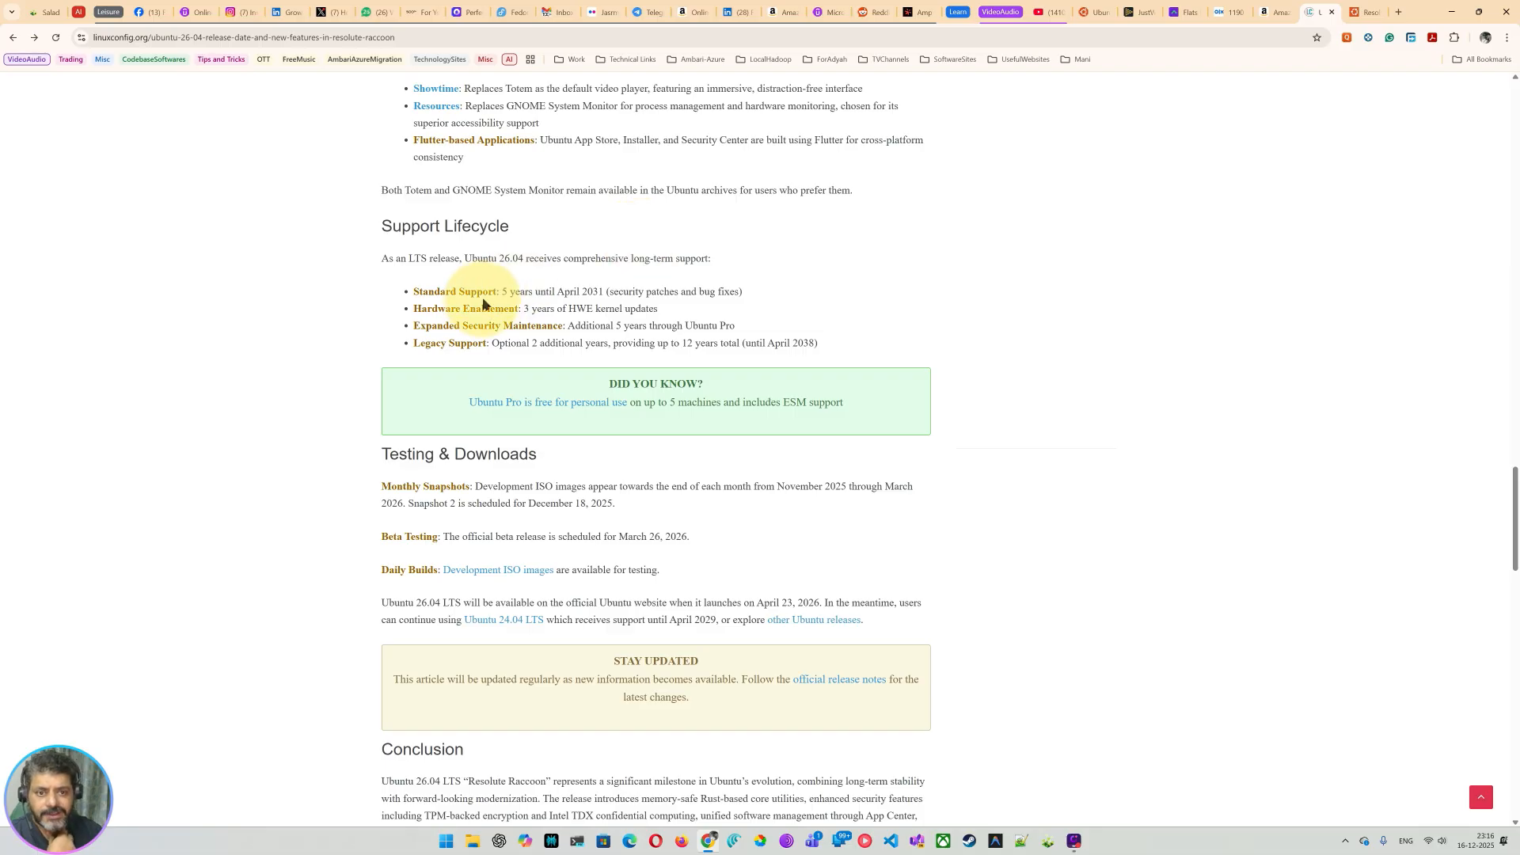
pyautogui.scroll(-1, 457, 266)
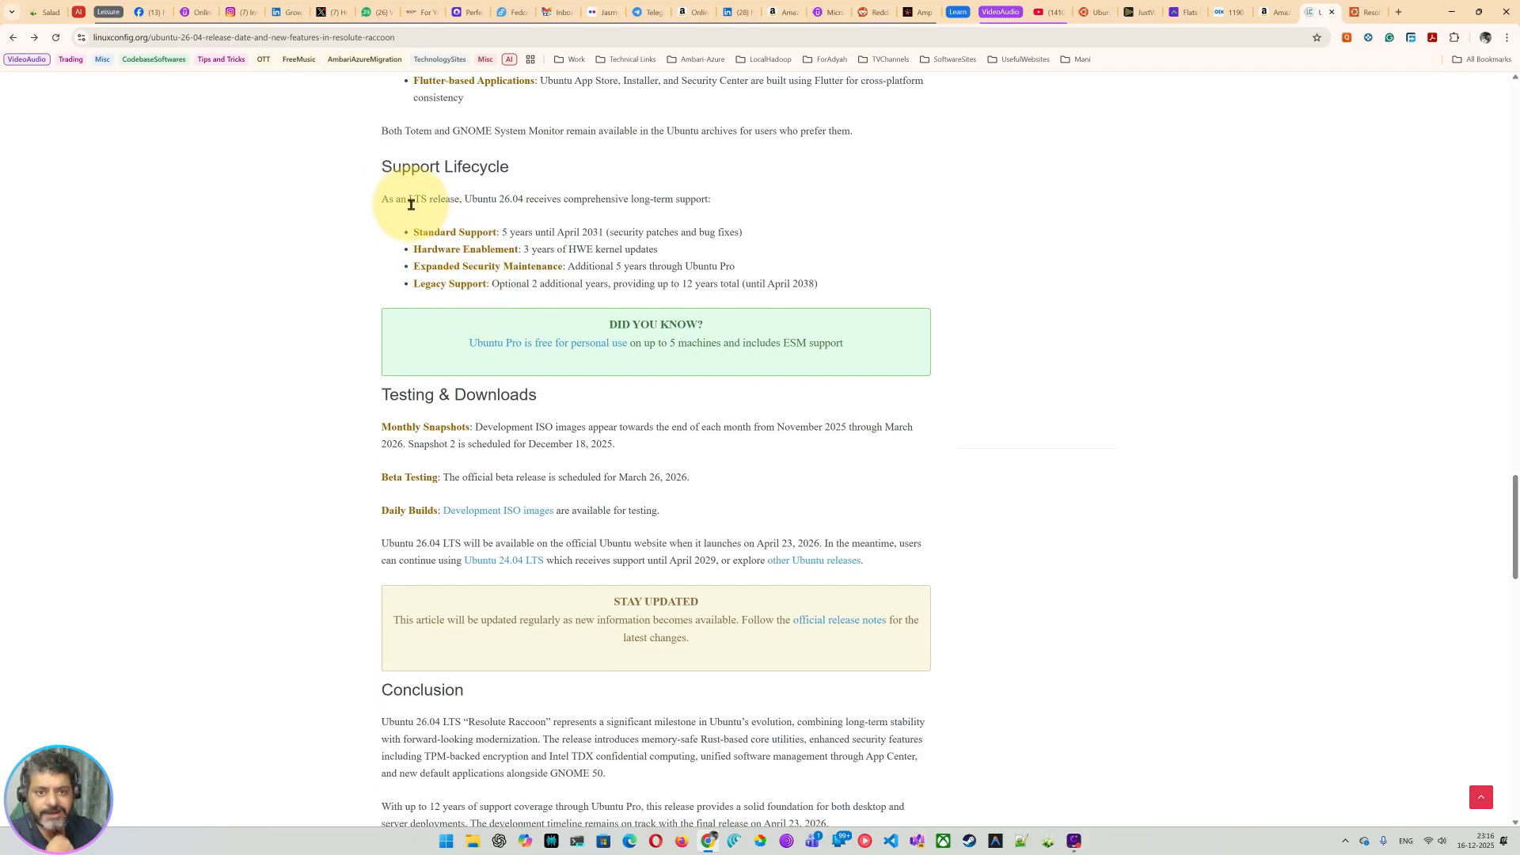
pyautogui.moveTo(489, 198); pyautogui.dragTo(767, 212)
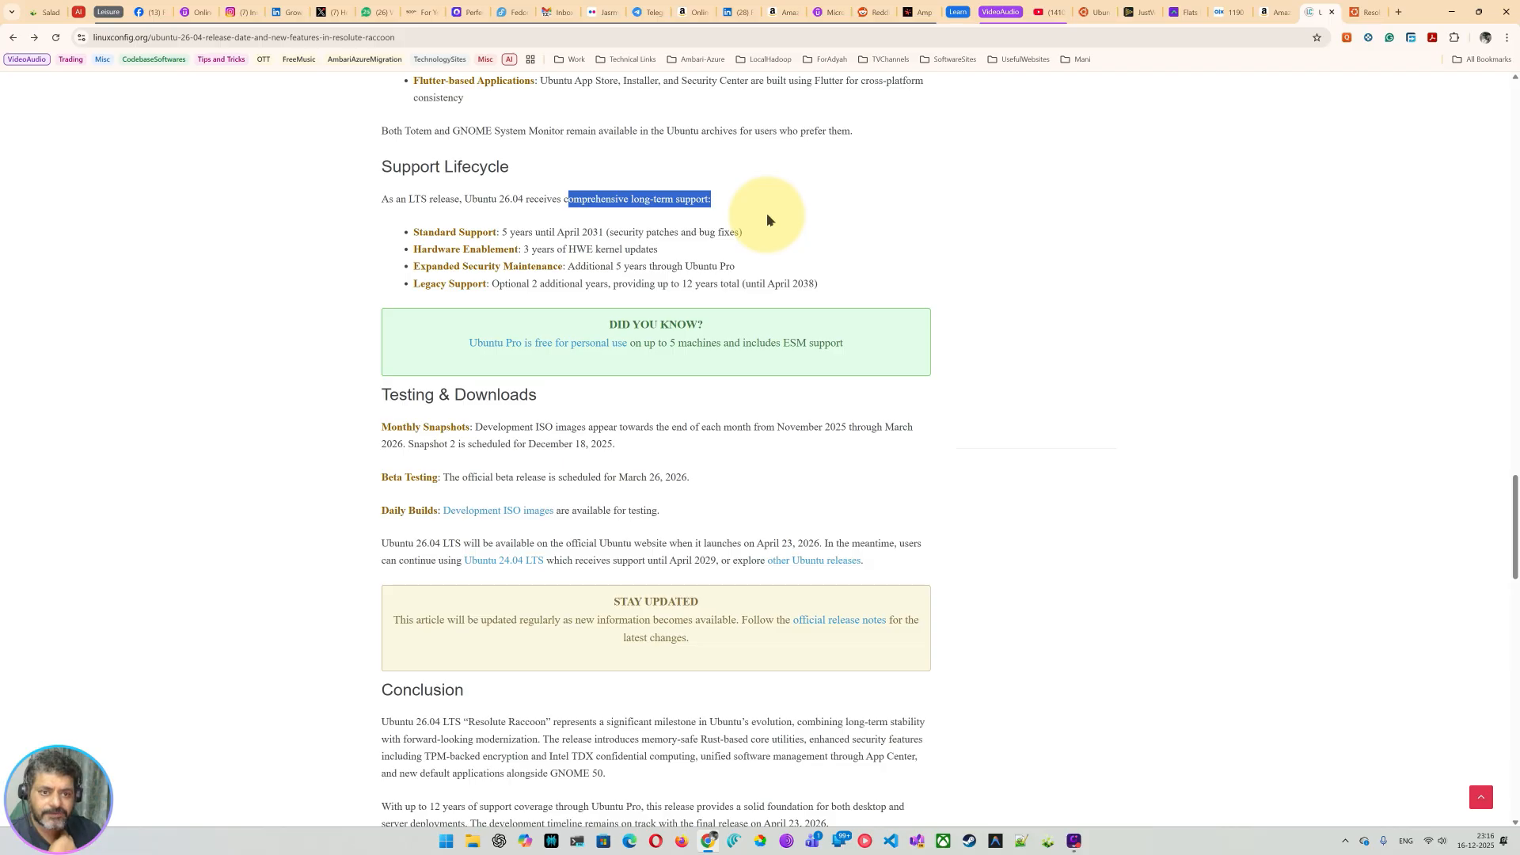
pyautogui.moveTo(427, 243); pyautogui.dragTo(683, 267)
pyautogui.click(509, 230)
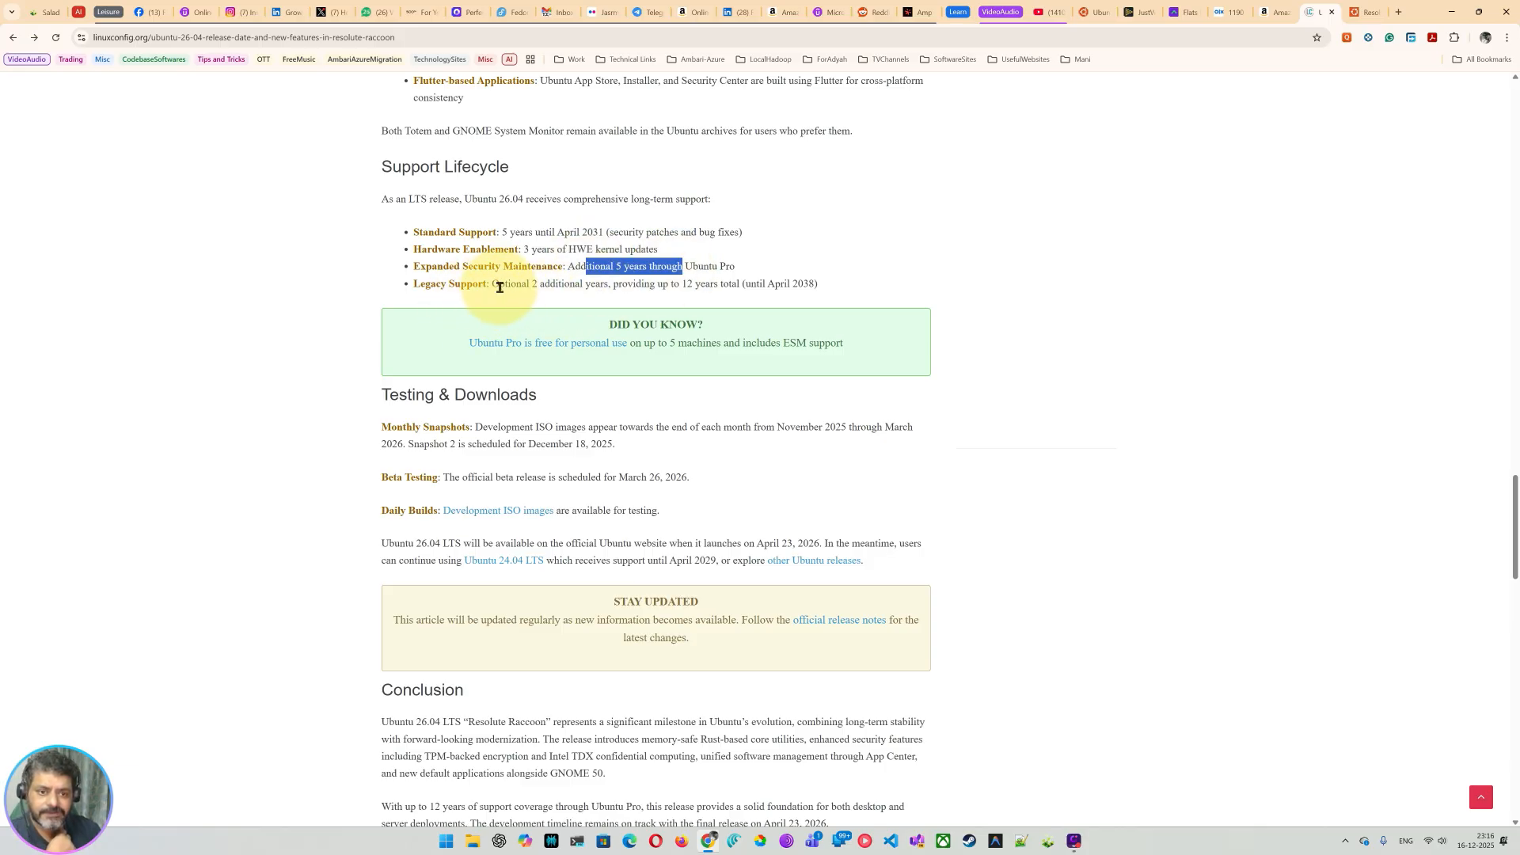
pyautogui.moveTo(500, 285); pyautogui.dragTo(570, 285)
pyautogui.scroll(-1, 602, 299)
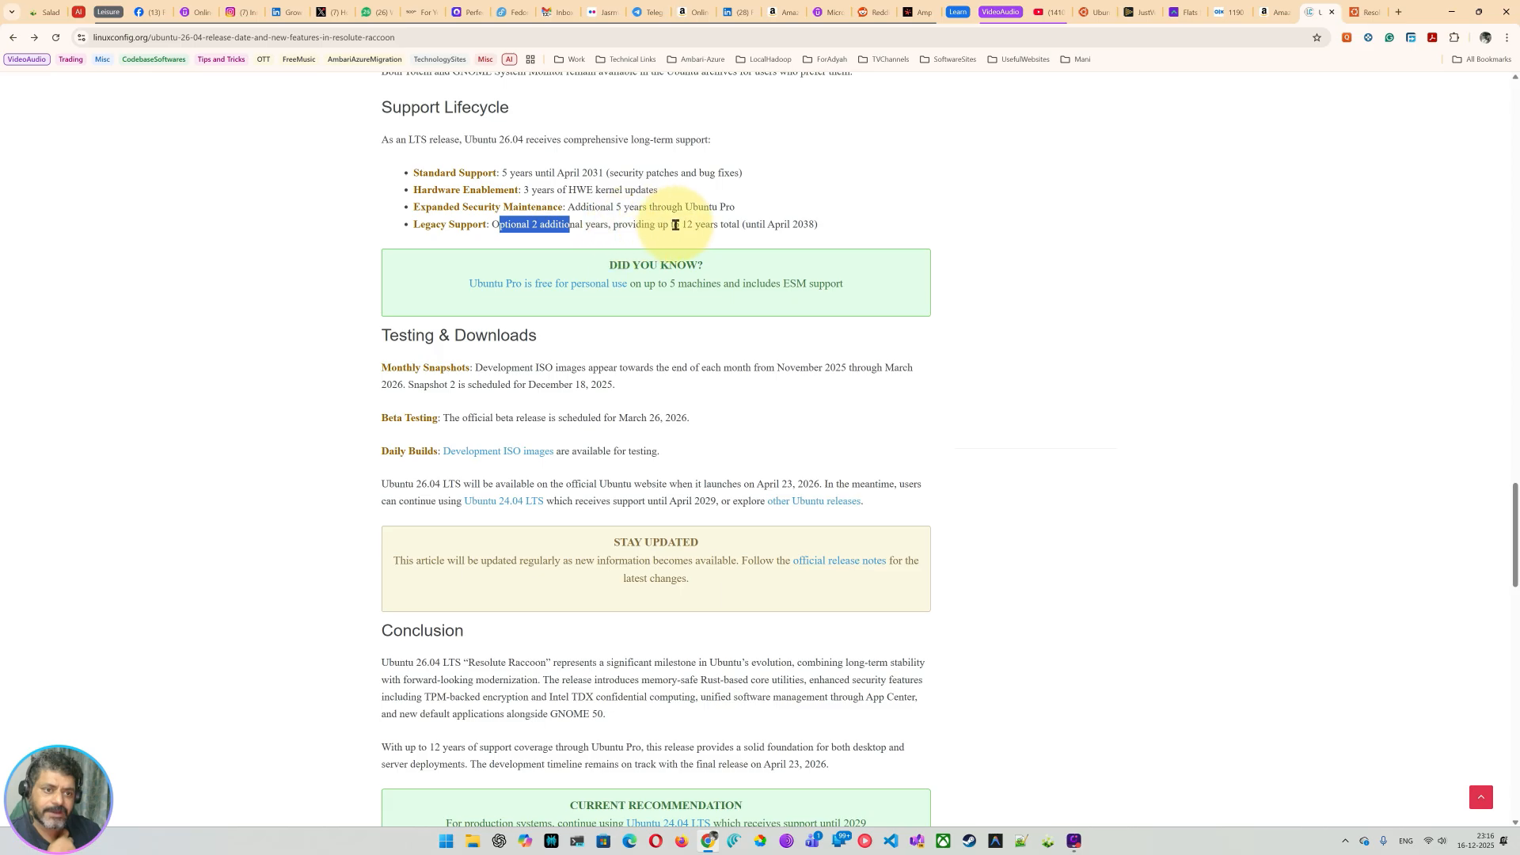
pyautogui.moveTo(672, 225); pyautogui.dragTo(875, 219)
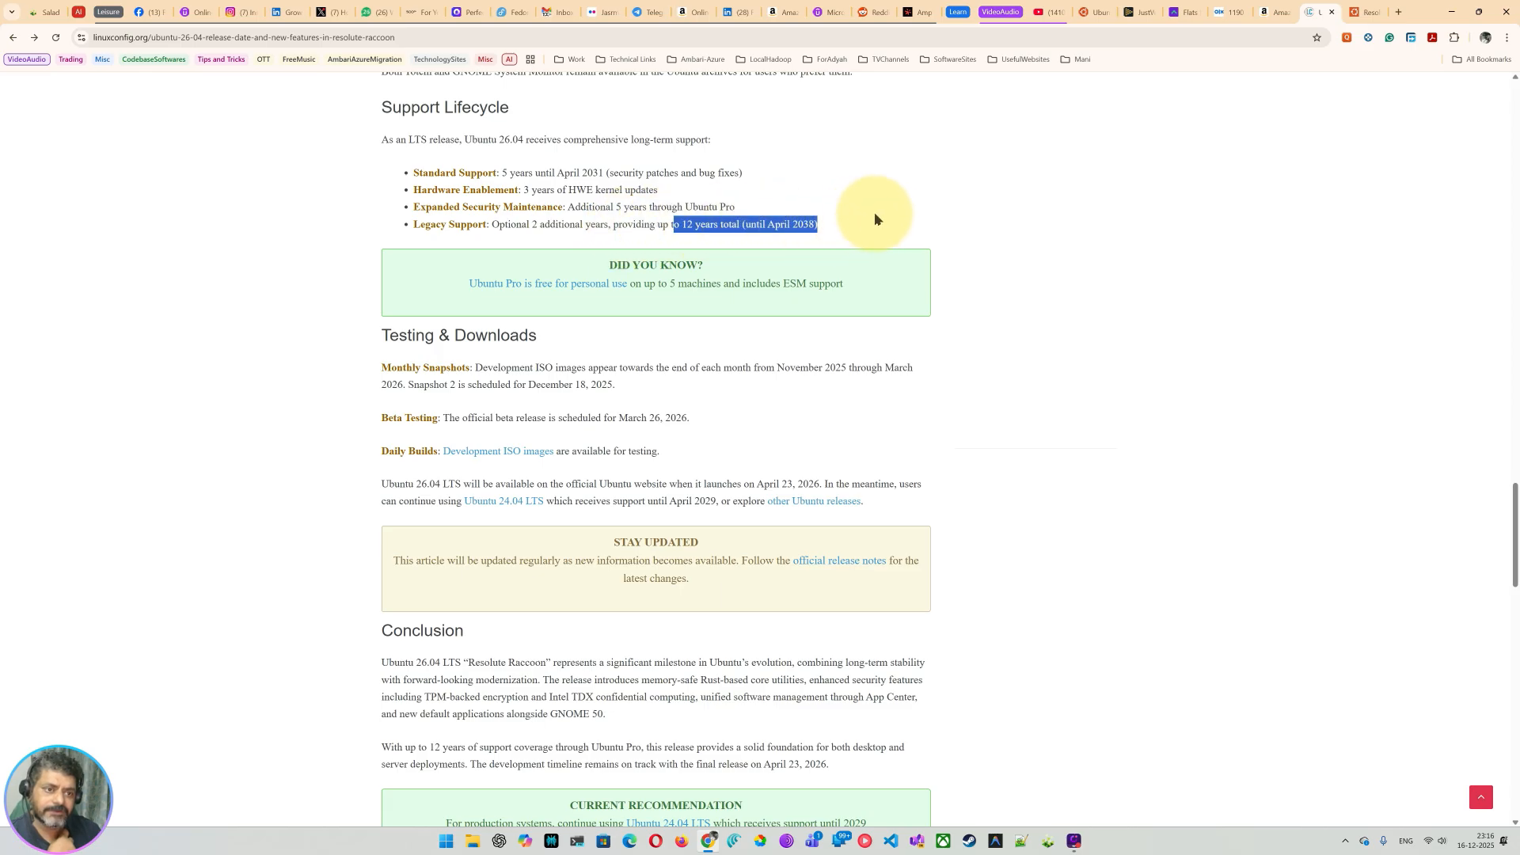
pyautogui.click(788, 225)
pyautogui.moveTo(790, 224); pyautogui.dragTo(843, 221)
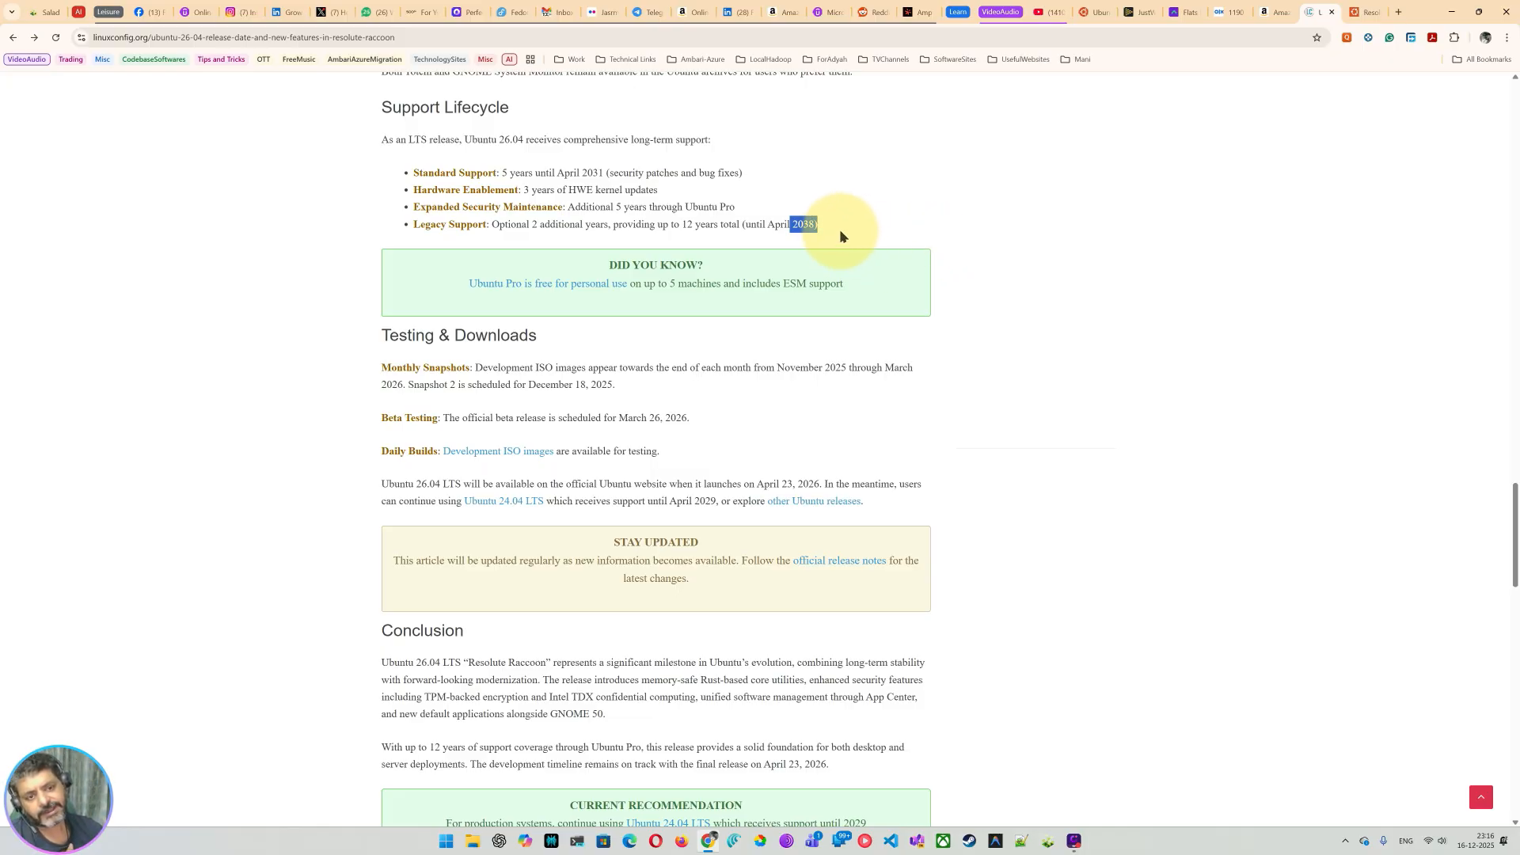
pyautogui.scroll(-2, 533, 367)
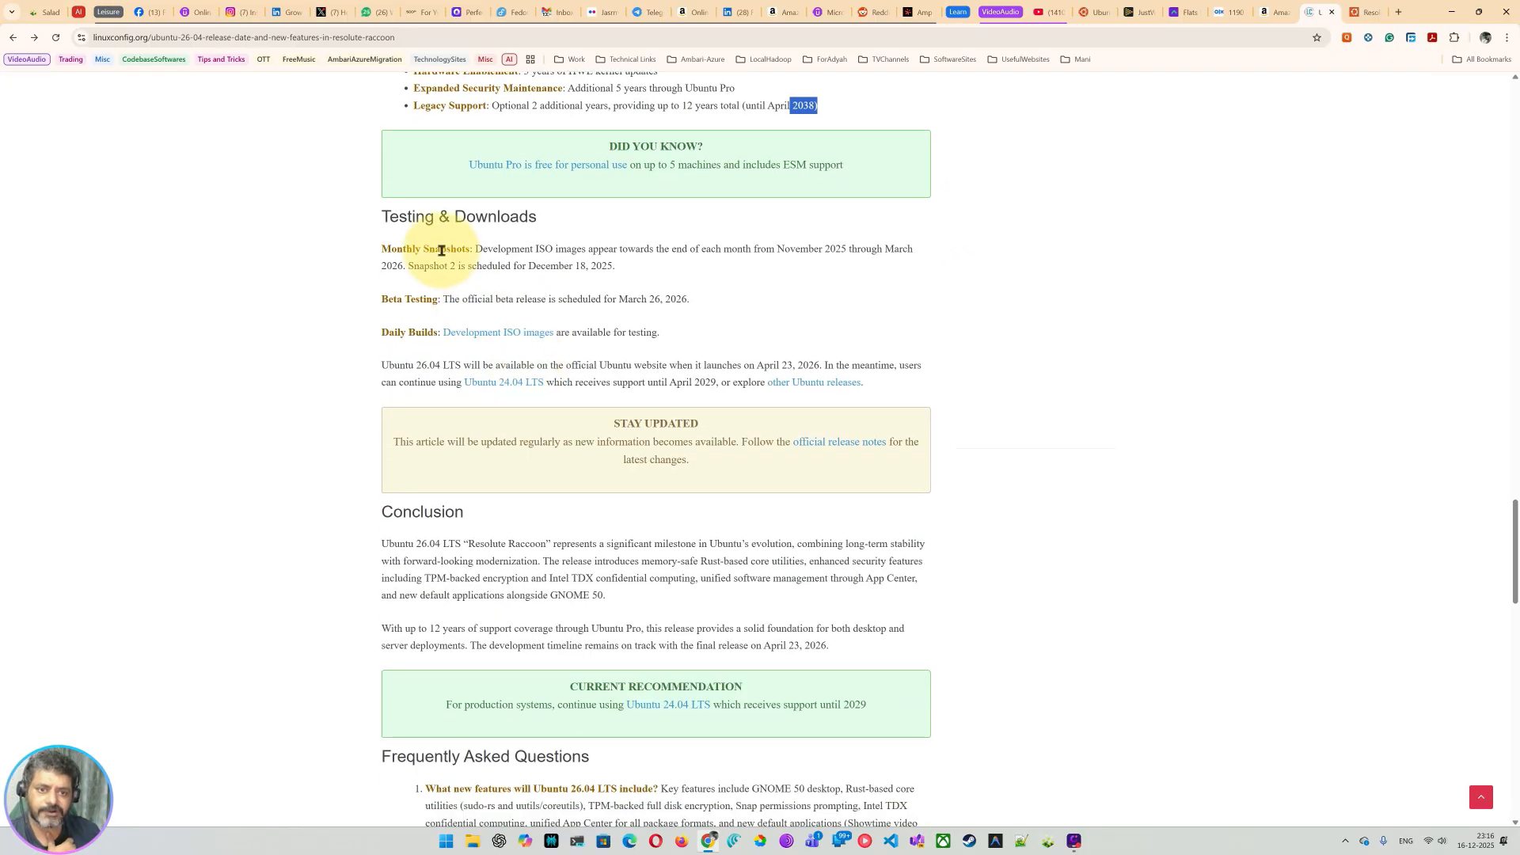
# Step: Highlight the Testing & Downloads monthly snapshot details, including November 2025, December 18, 2025 and Beta Testing
pyautogui.moveTo(400, 216); pyautogui.dragTo(518, 217)
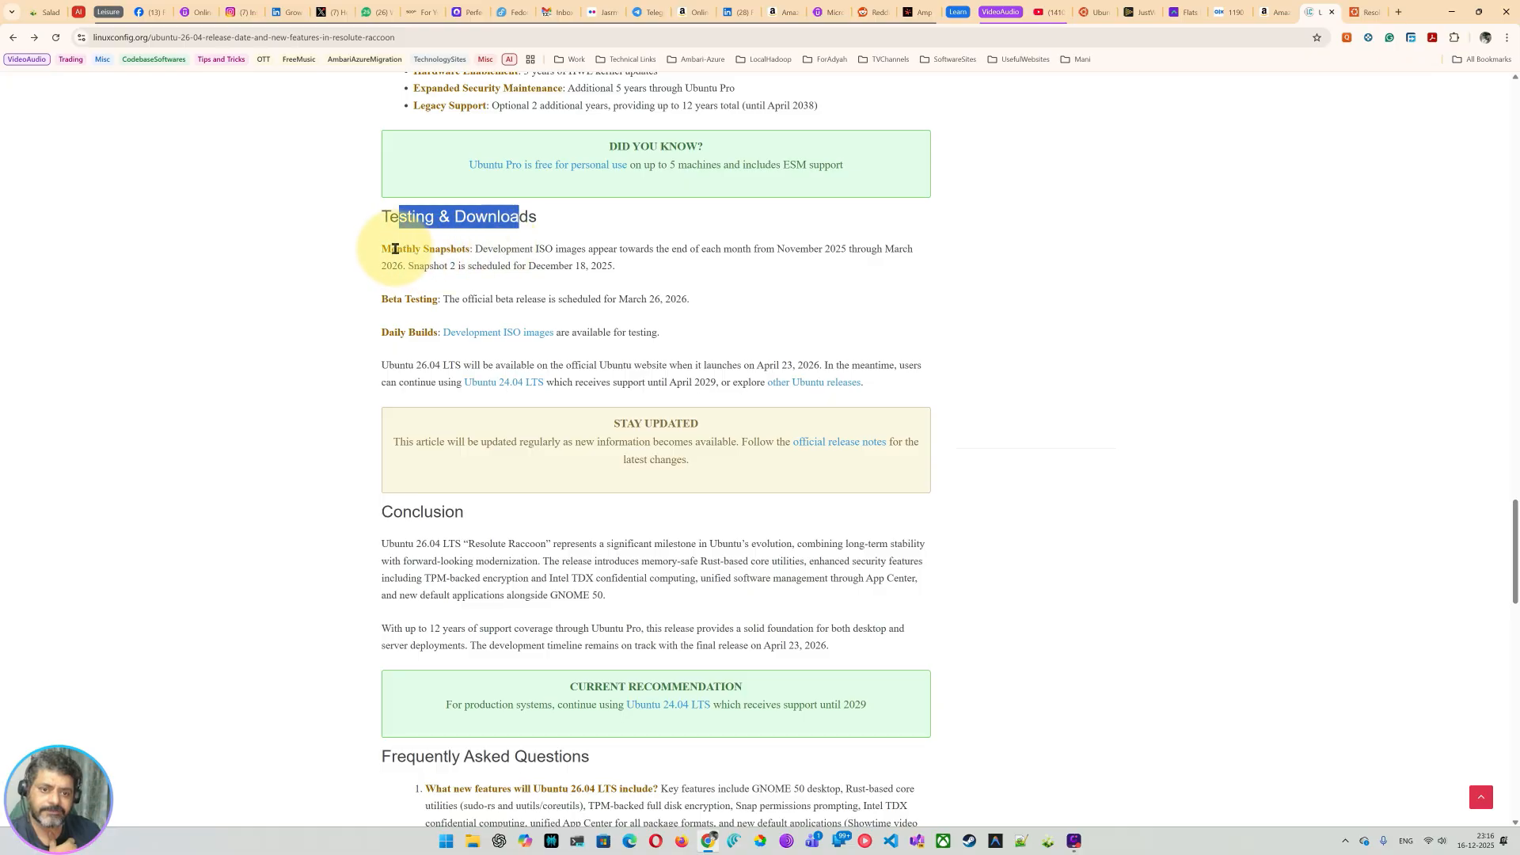
pyautogui.moveTo(393, 248); pyautogui.dragTo(582, 255)
pyautogui.click(523, 265)
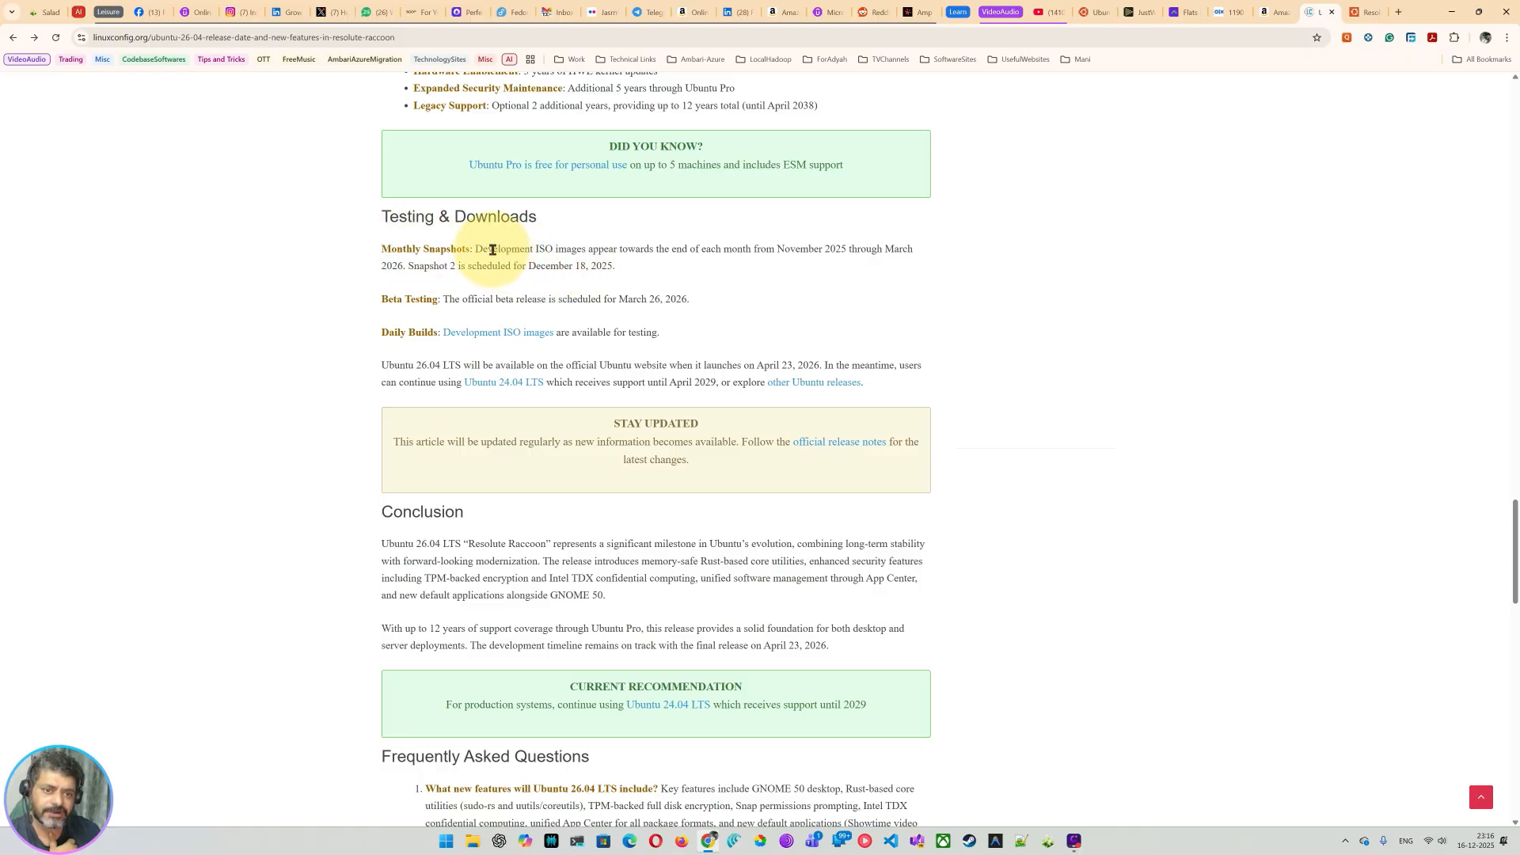
pyautogui.moveTo(491, 247); pyautogui.dragTo(831, 248)
pyautogui.click(815, 276)
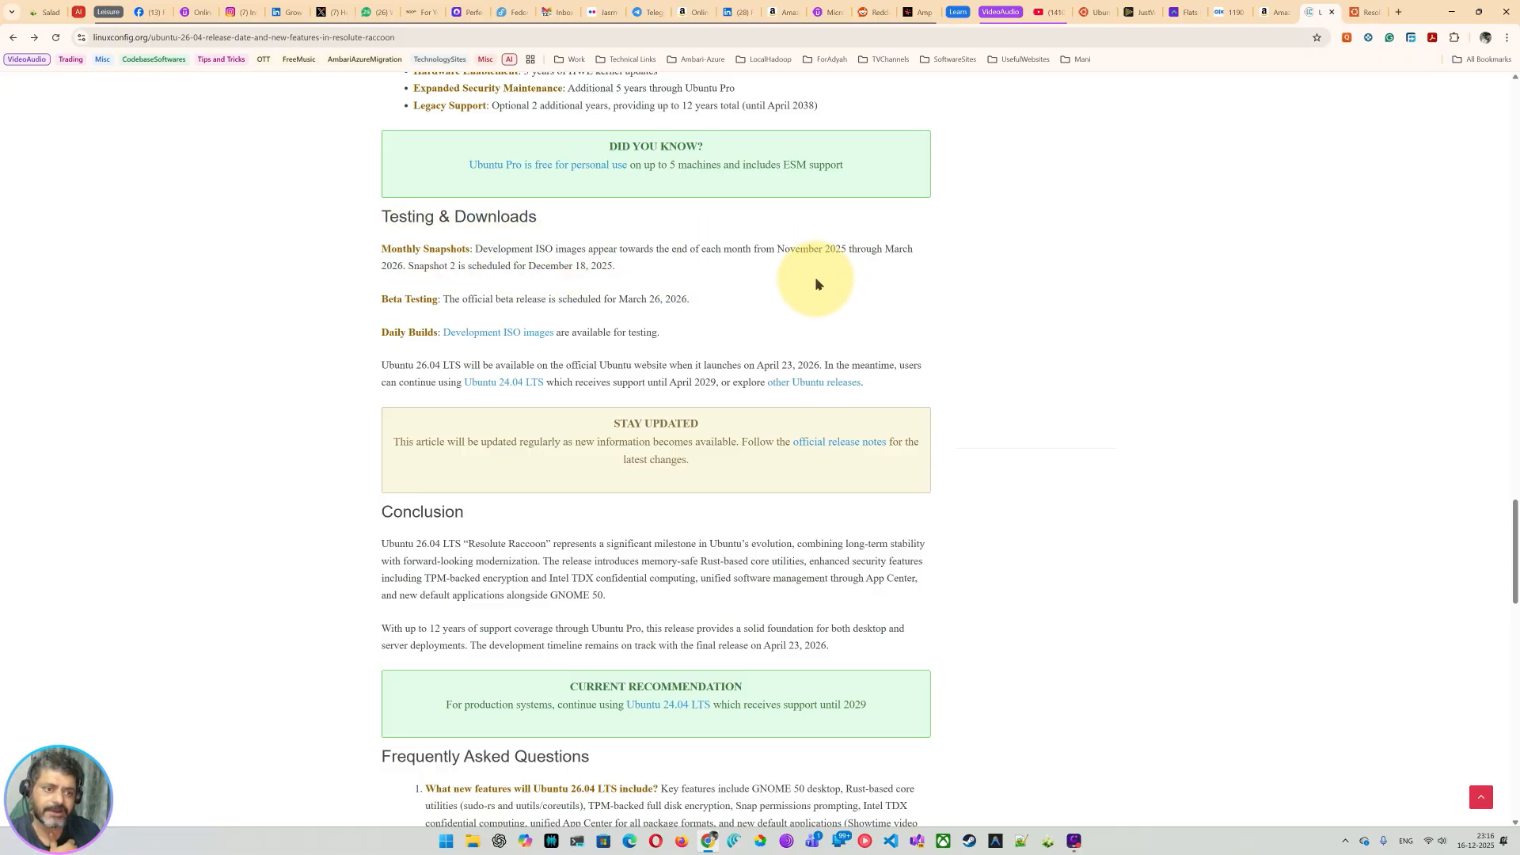
pyautogui.moveTo(732, 250); pyautogui.dragTo(868, 253)
pyautogui.click(875, 274)
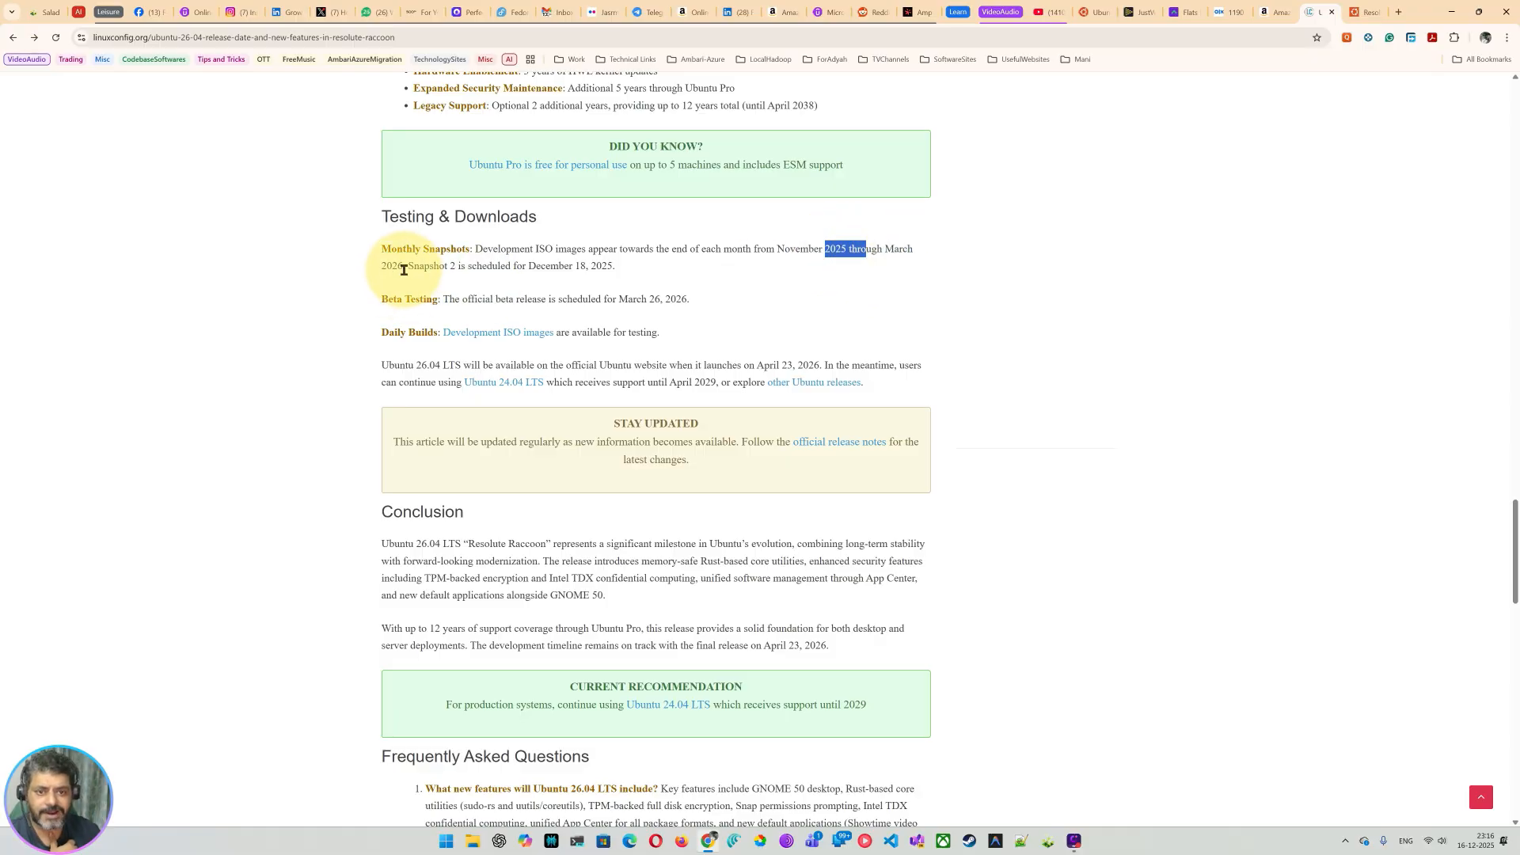
pyautogui.moveTo(380, 269); pyautogui.dragTo(658, 267)
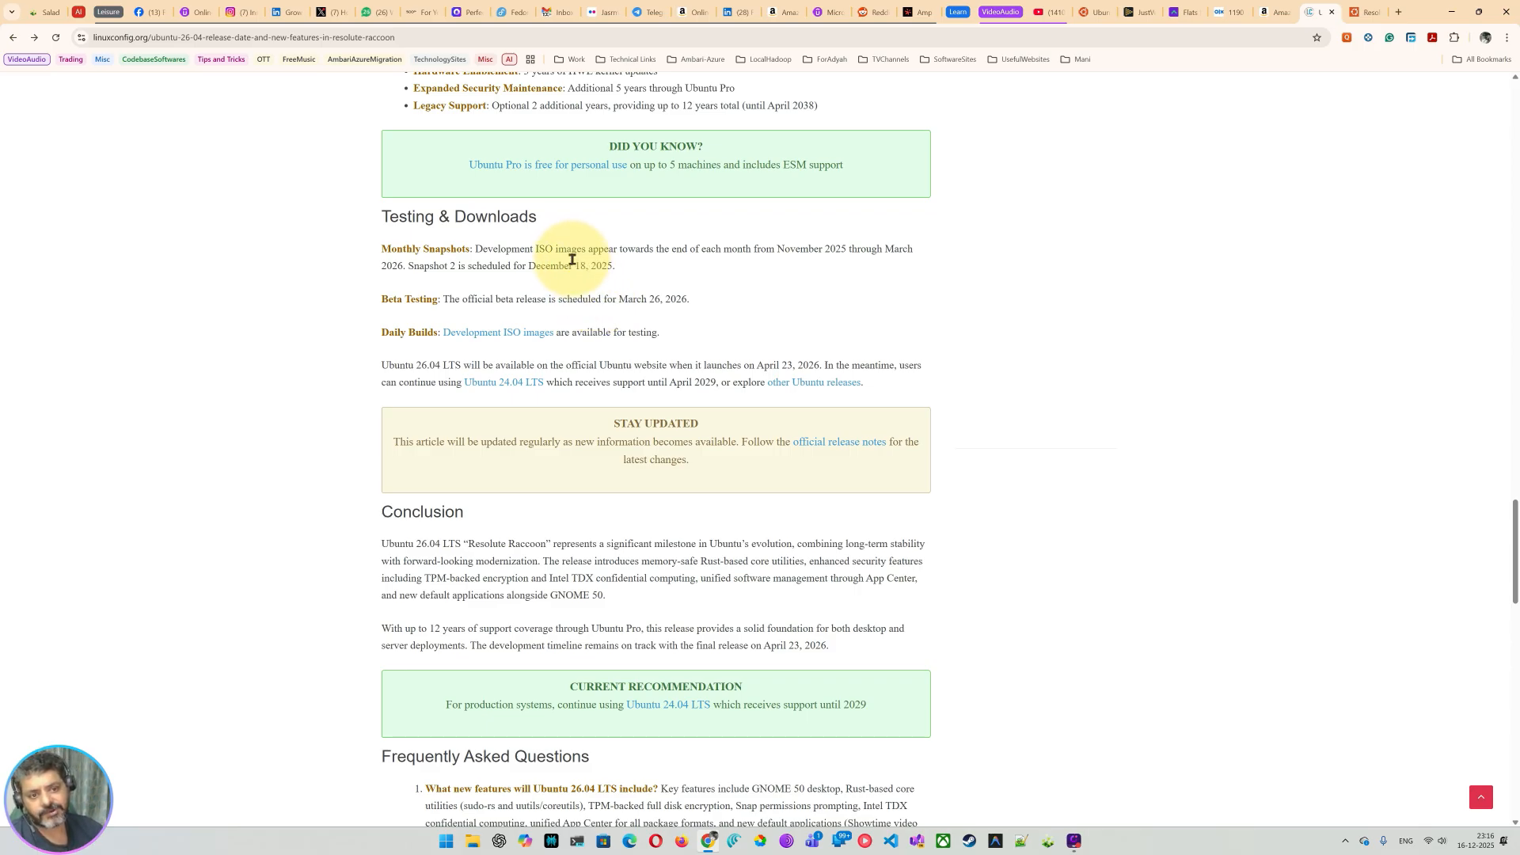
pyautogui.moveTo(574, 266); pyautogui.dragTo(649, 267)
pyautogui.moveTo(405, 300); pyautogui.dragTo(492, 302)
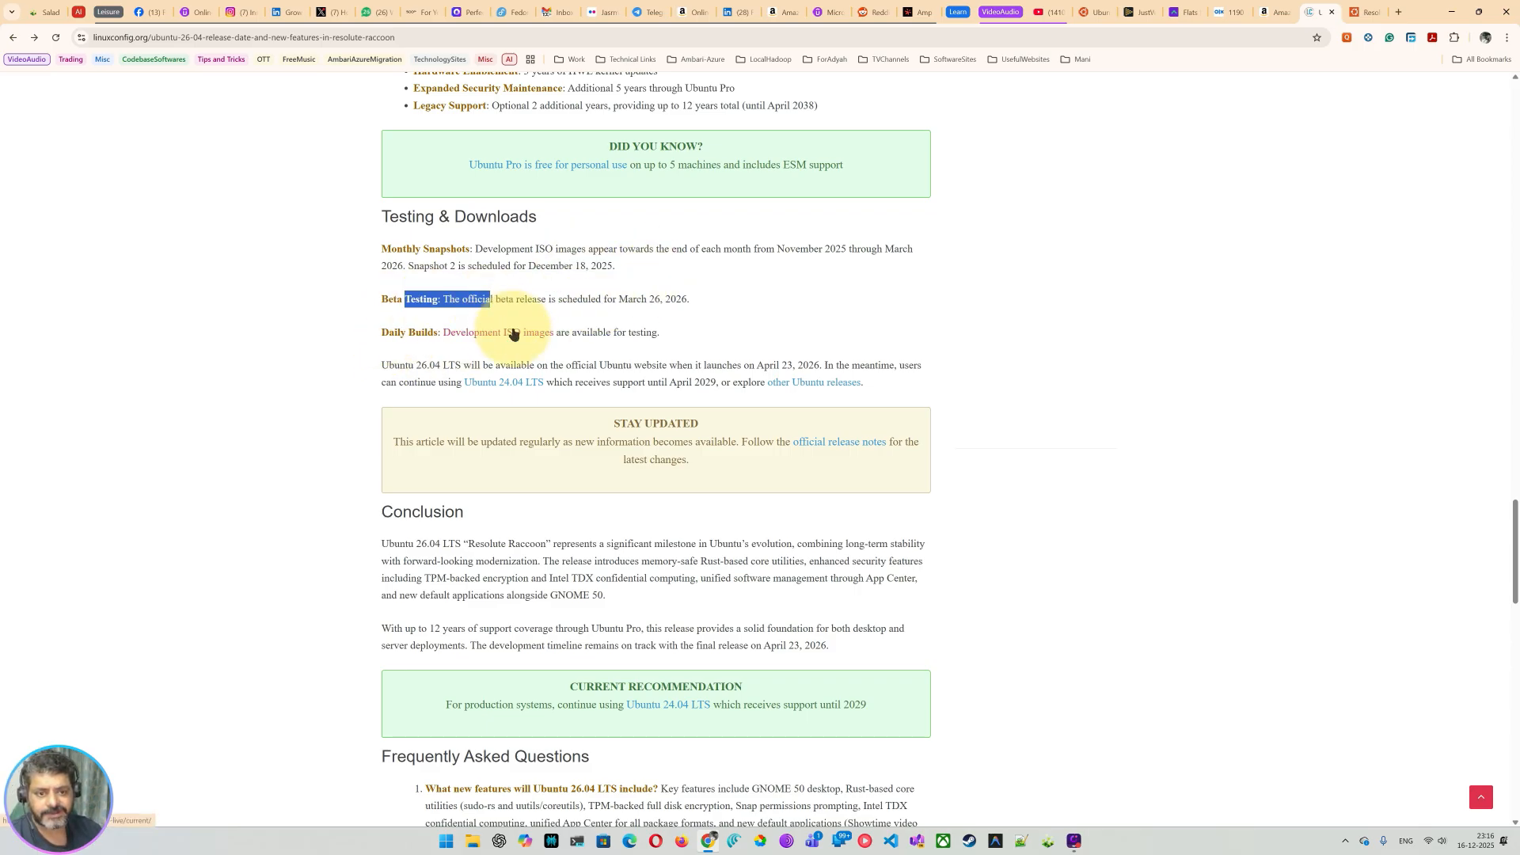
# Step: Open the Development ISO images link in a new tab and switch to the cdimage daily-live page
pyautogui.click(514, 331)
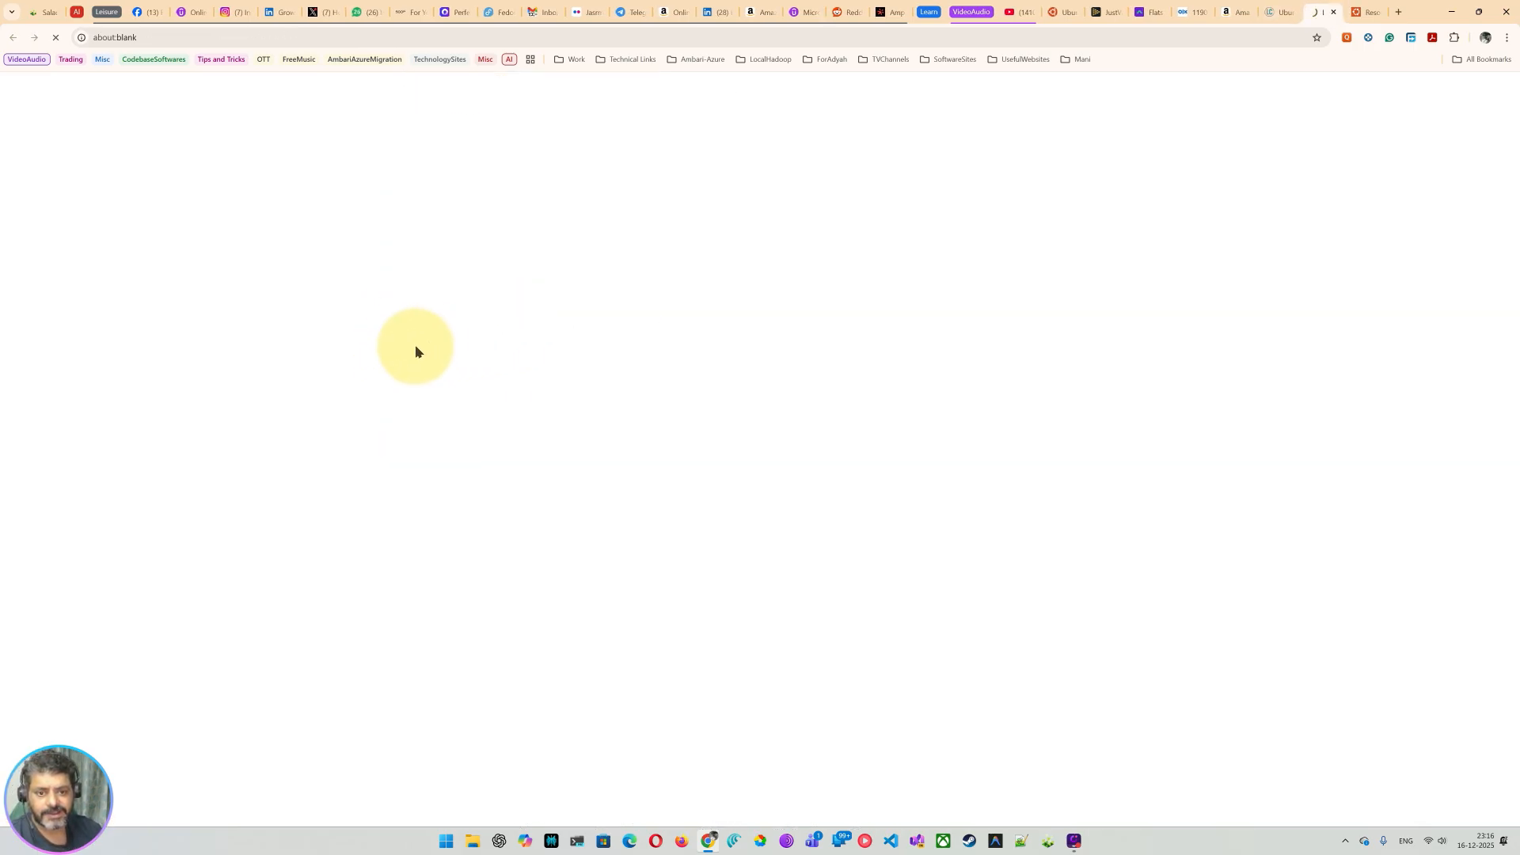
pyautogui.click(1332, 12)
pyautogui.scroll(-1, 387, 372)
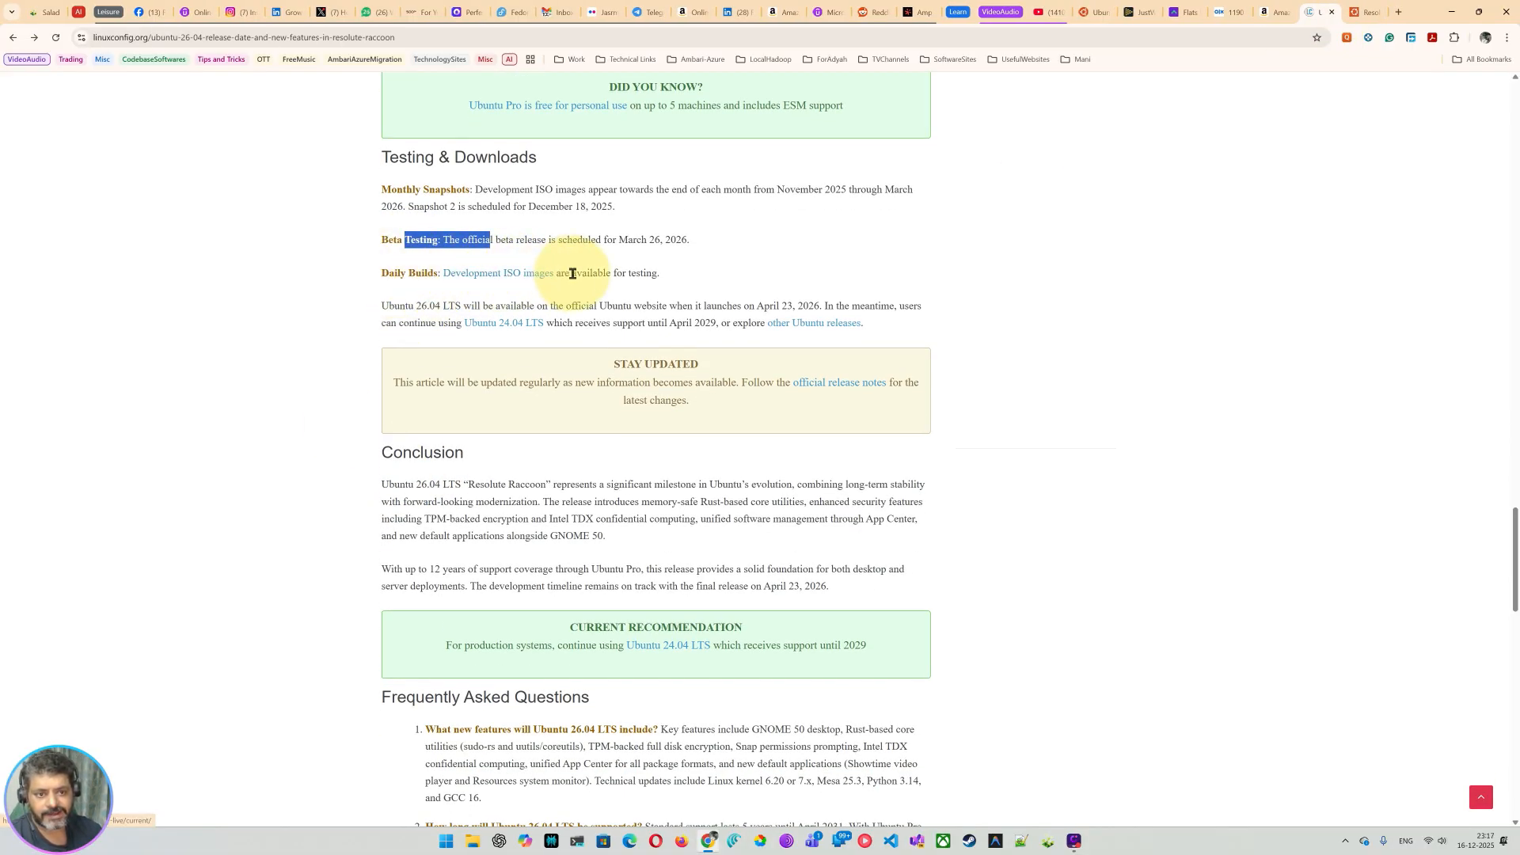
pyautogui.moveTo(607, 275); pyautogui.dragTo(669, 289)
pyautogui.scroll(-1, 633, 301)
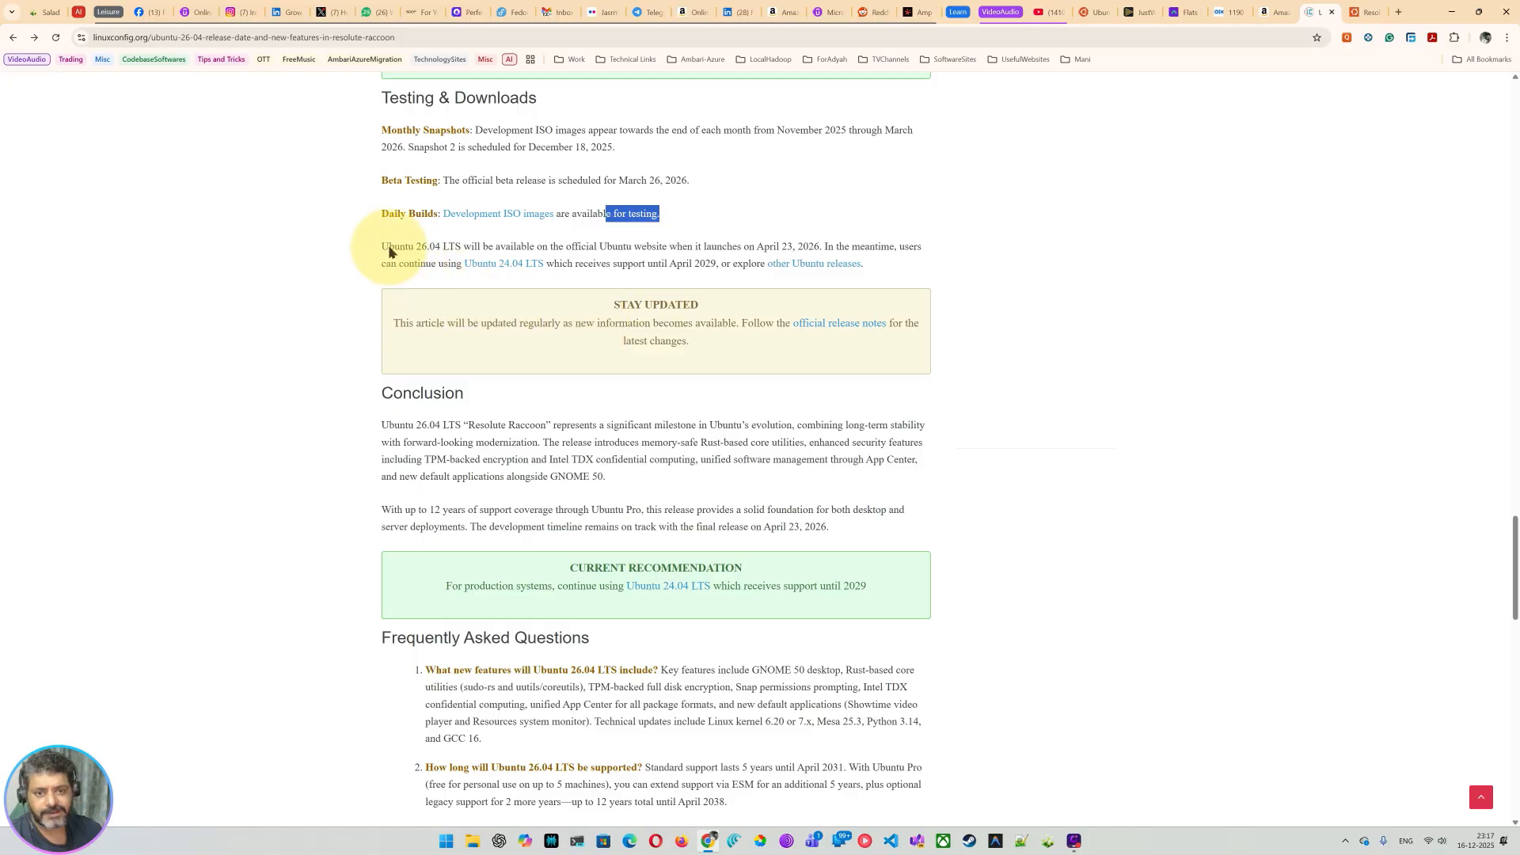
pyautogui.rightClick(471, 222)
pyautogui.click(515, 244)
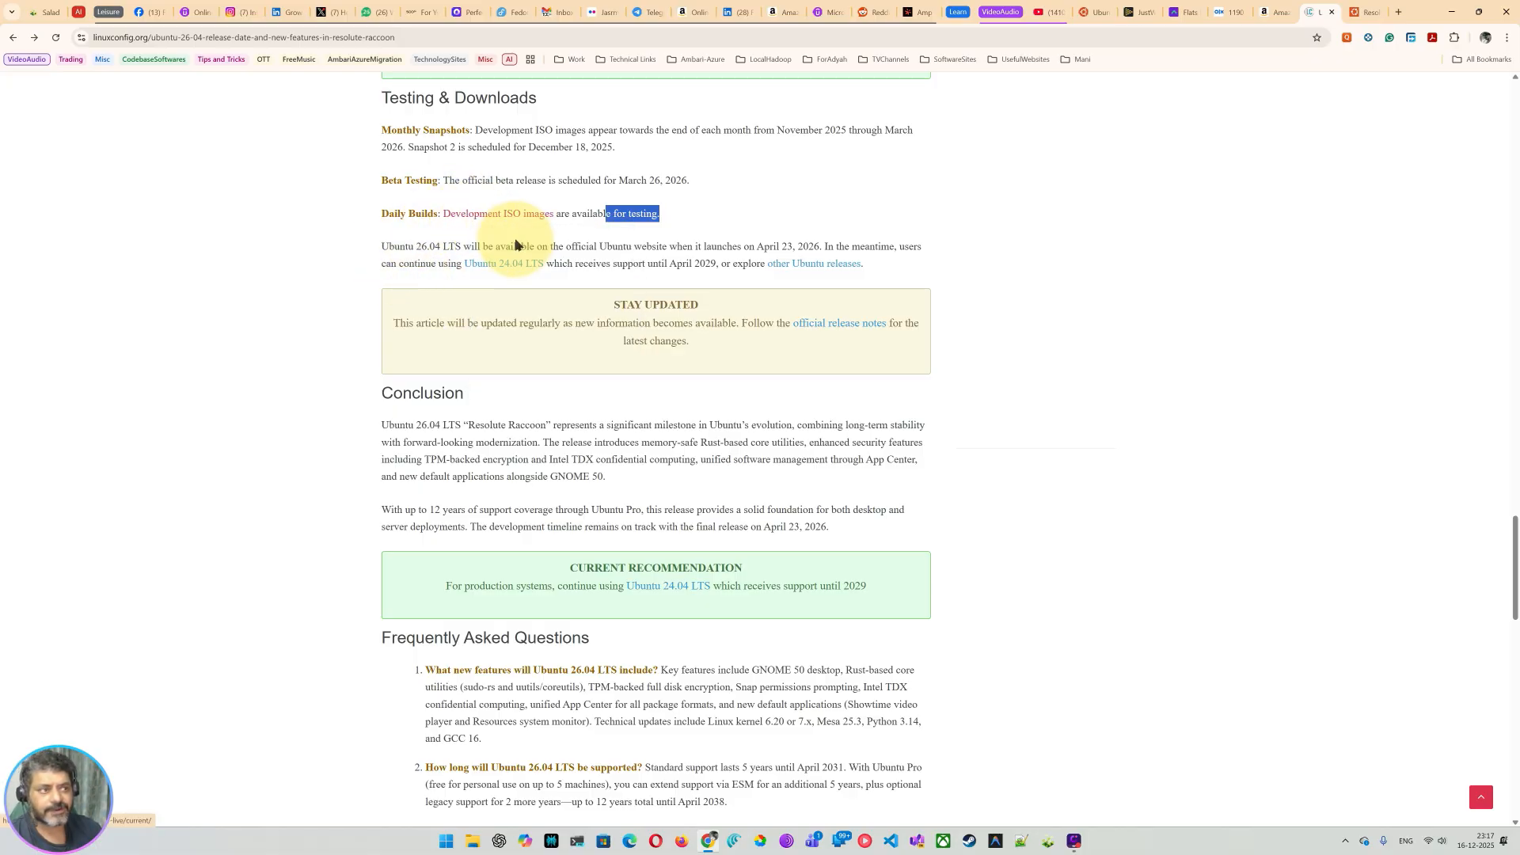
pyautogui.click(1322, 16)
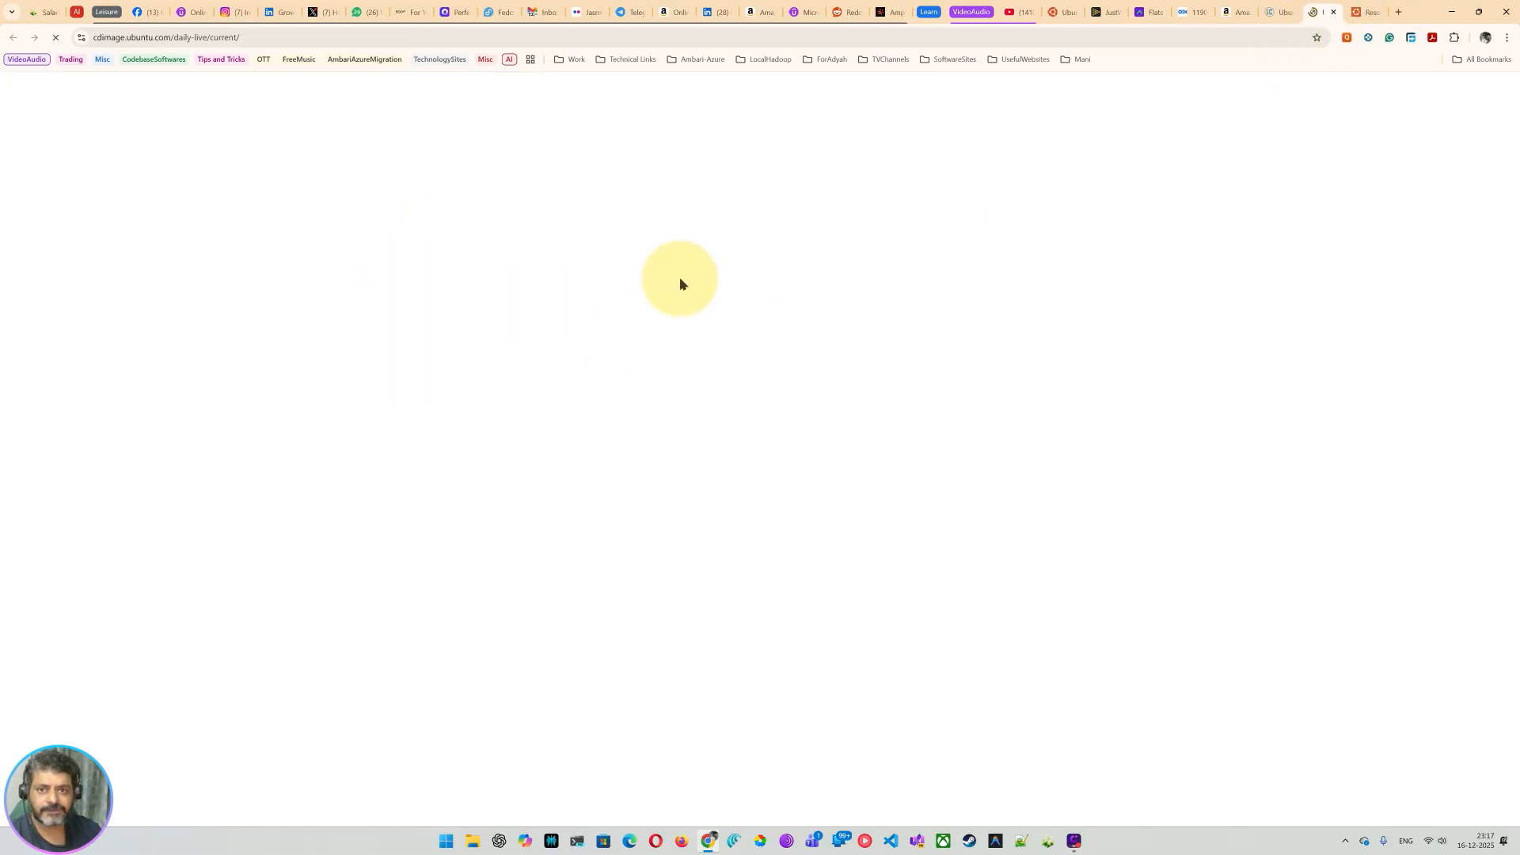
# Step: Scroll through the Resolute Raccoon release schedule and check its web address, then close that tab
pyautogui.click(1363, 12)
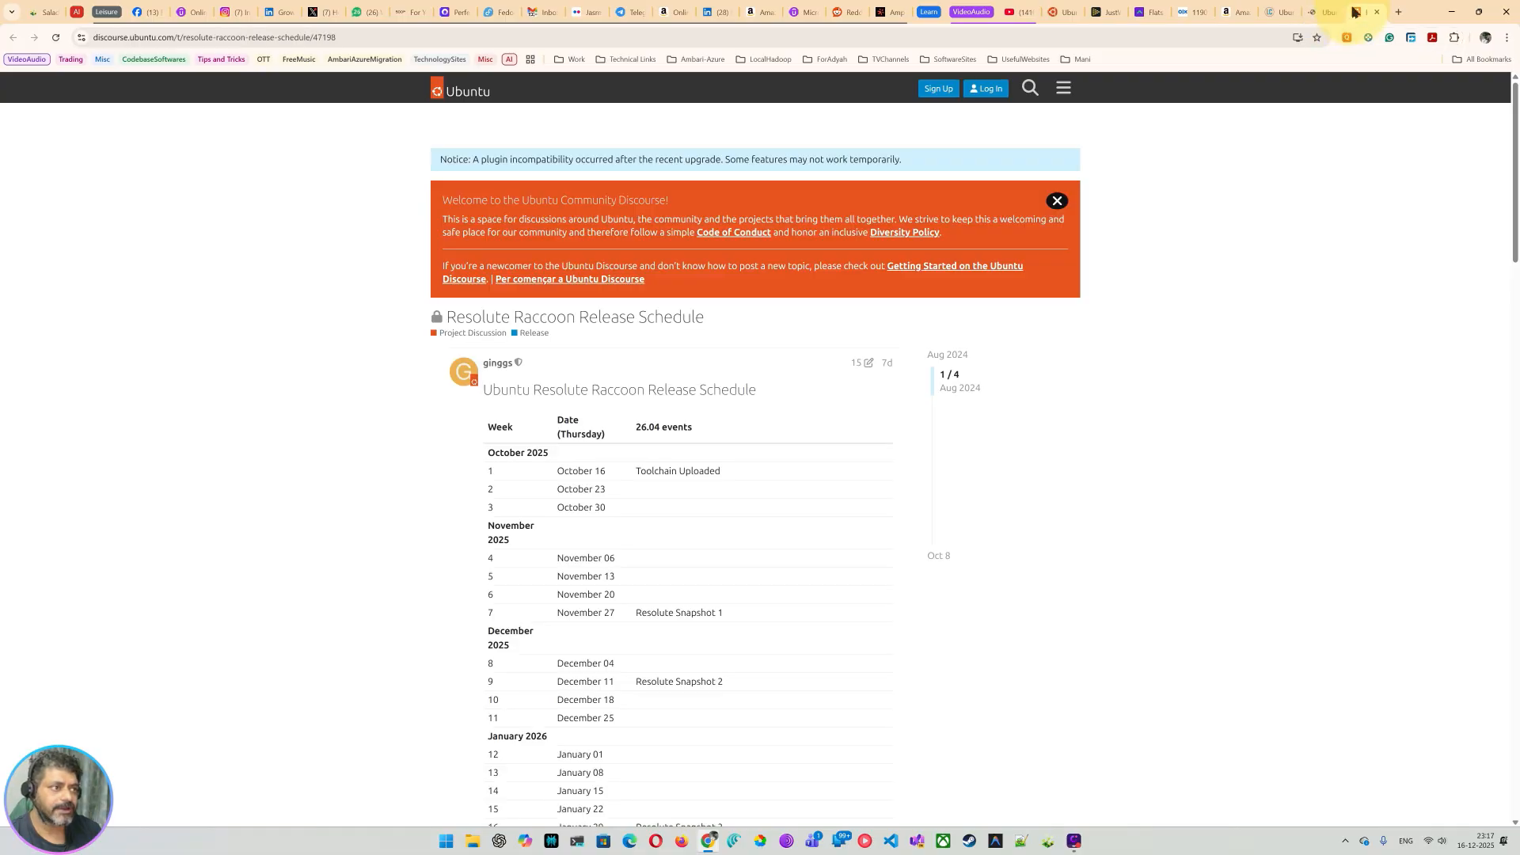
pyautogui.scroll(-14, 599, 465)
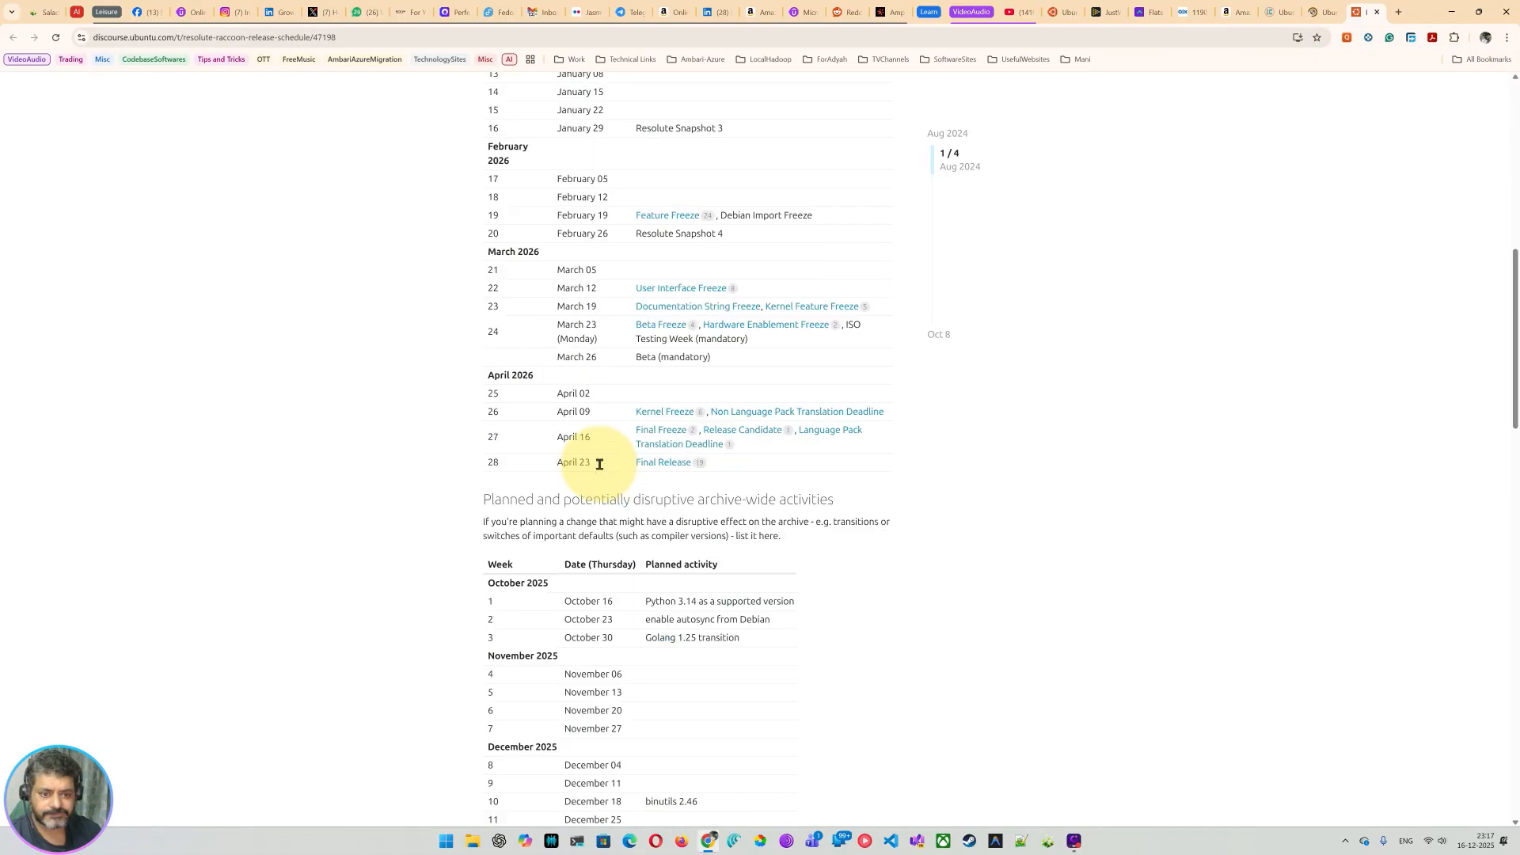
pyautogui.scroll(14, 599, 465)
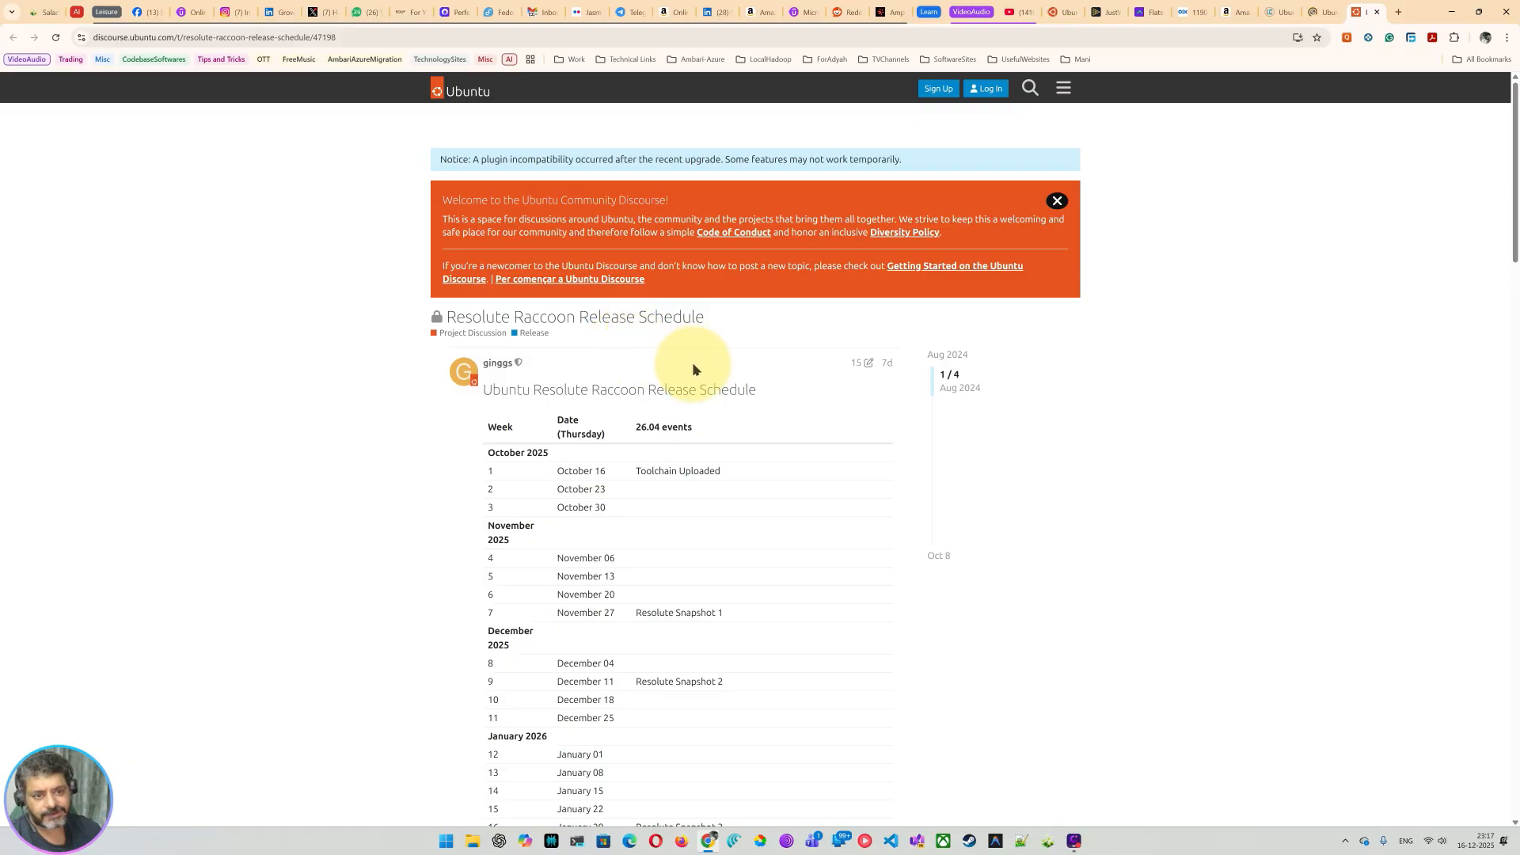
pyautogui.scroll(-10, 831, 420)
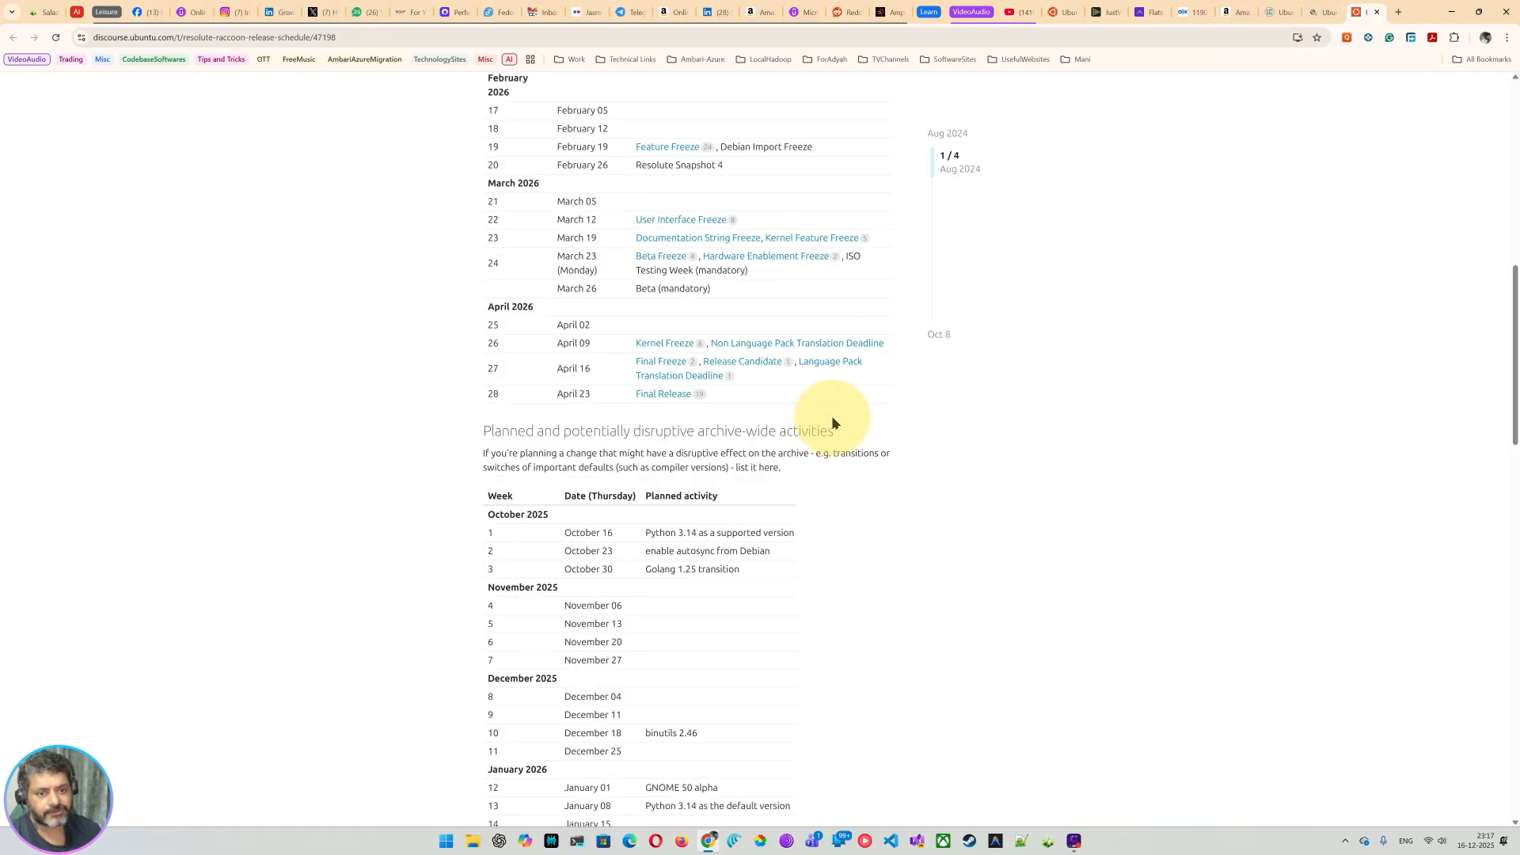
pyautogui.scroll(-6, 831, 423)
pyautogui.click(188, 38)
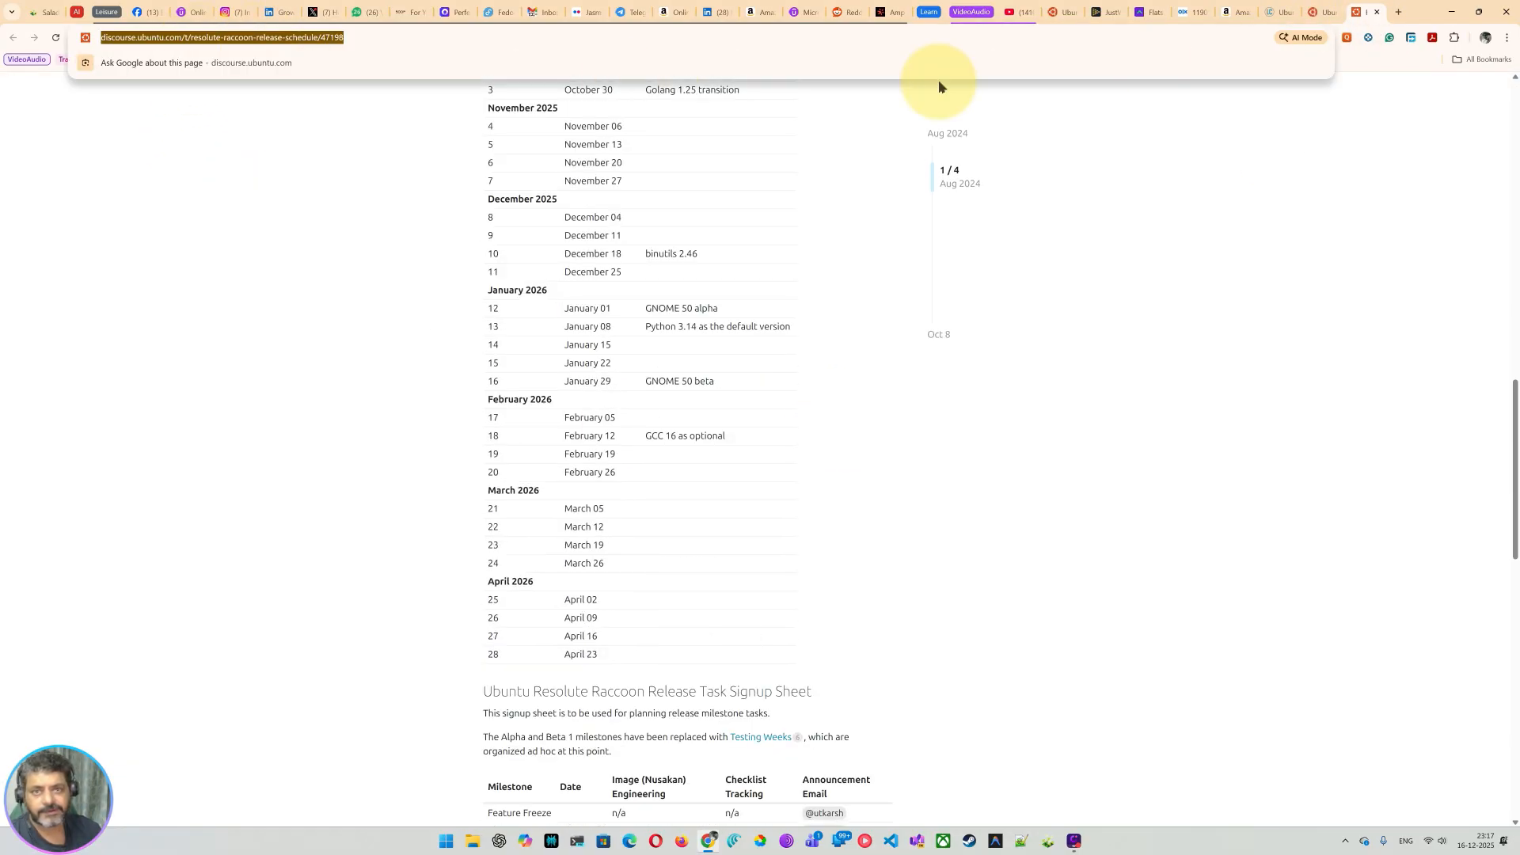
pyautogui.click(1377, 13)
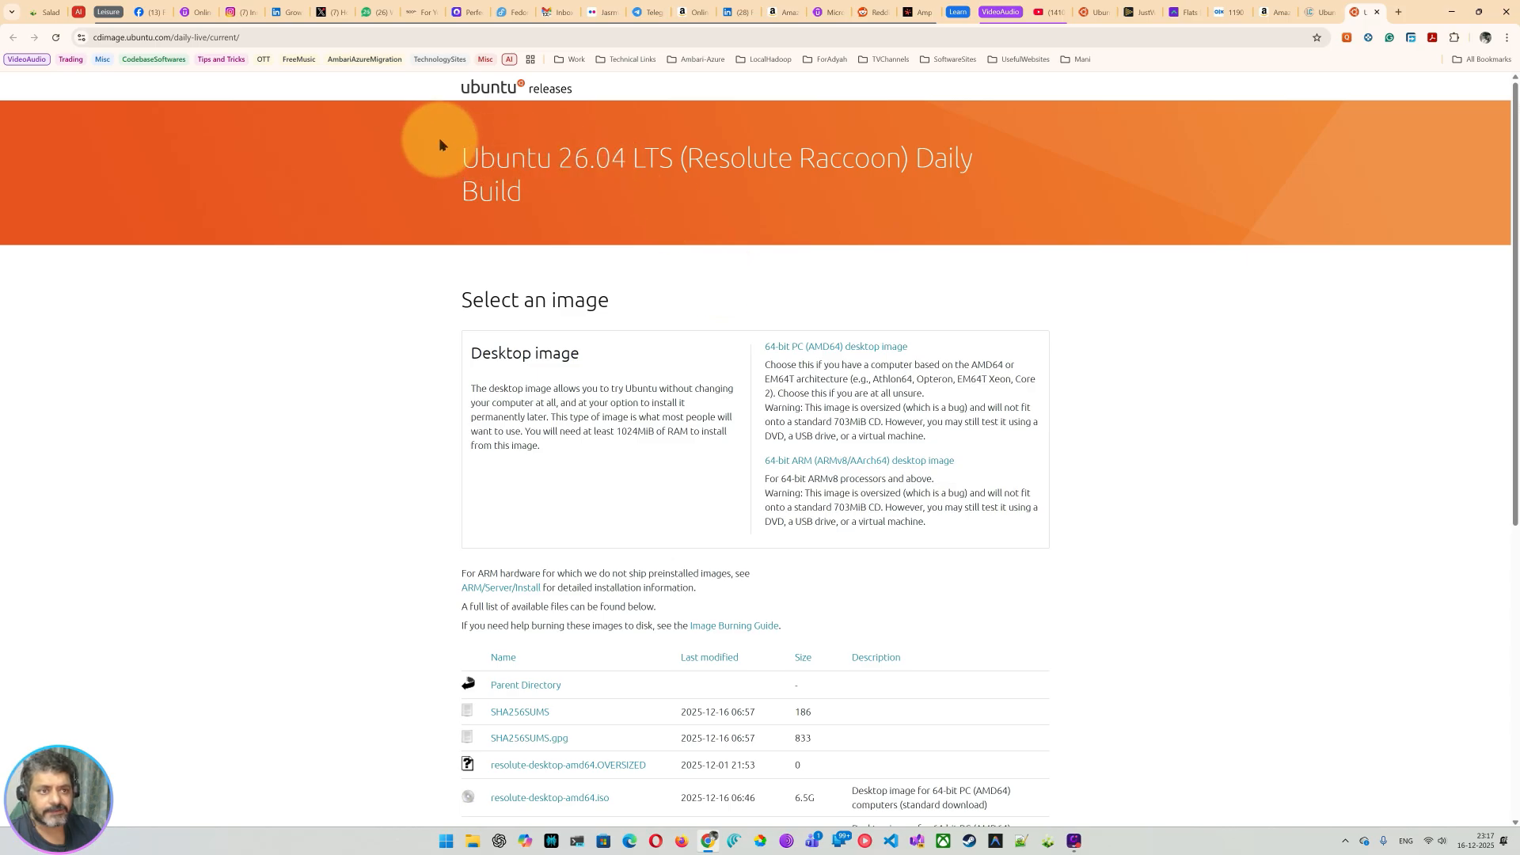
pyautogui.moveTo(439, 141); pyautogui.dragTo(909, 214)
pyautogui.scroll(-6, 876, 459)
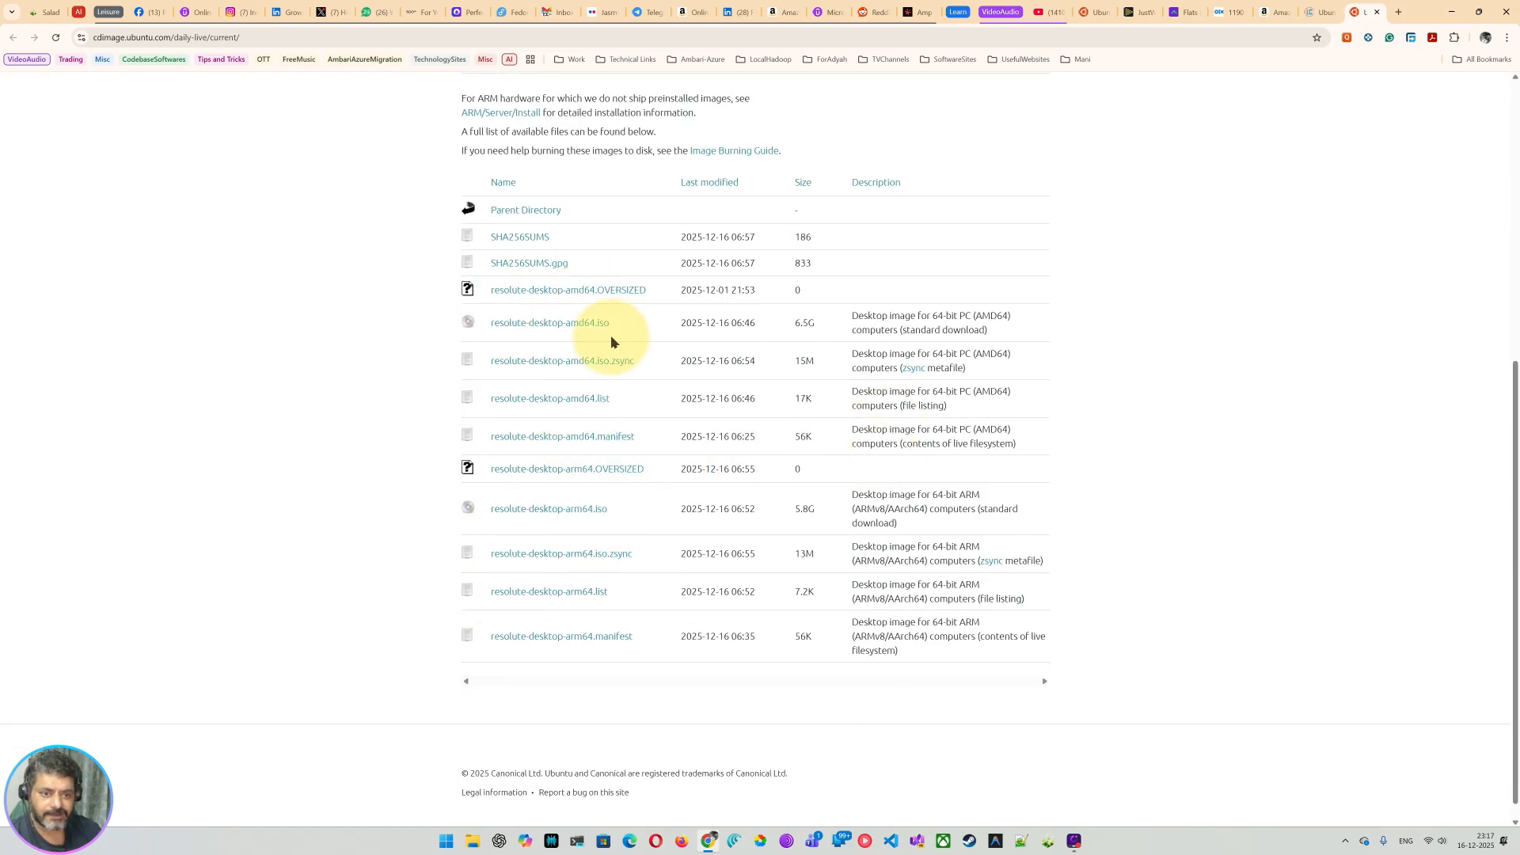
pyautogui.scroll(2, 744, 341)
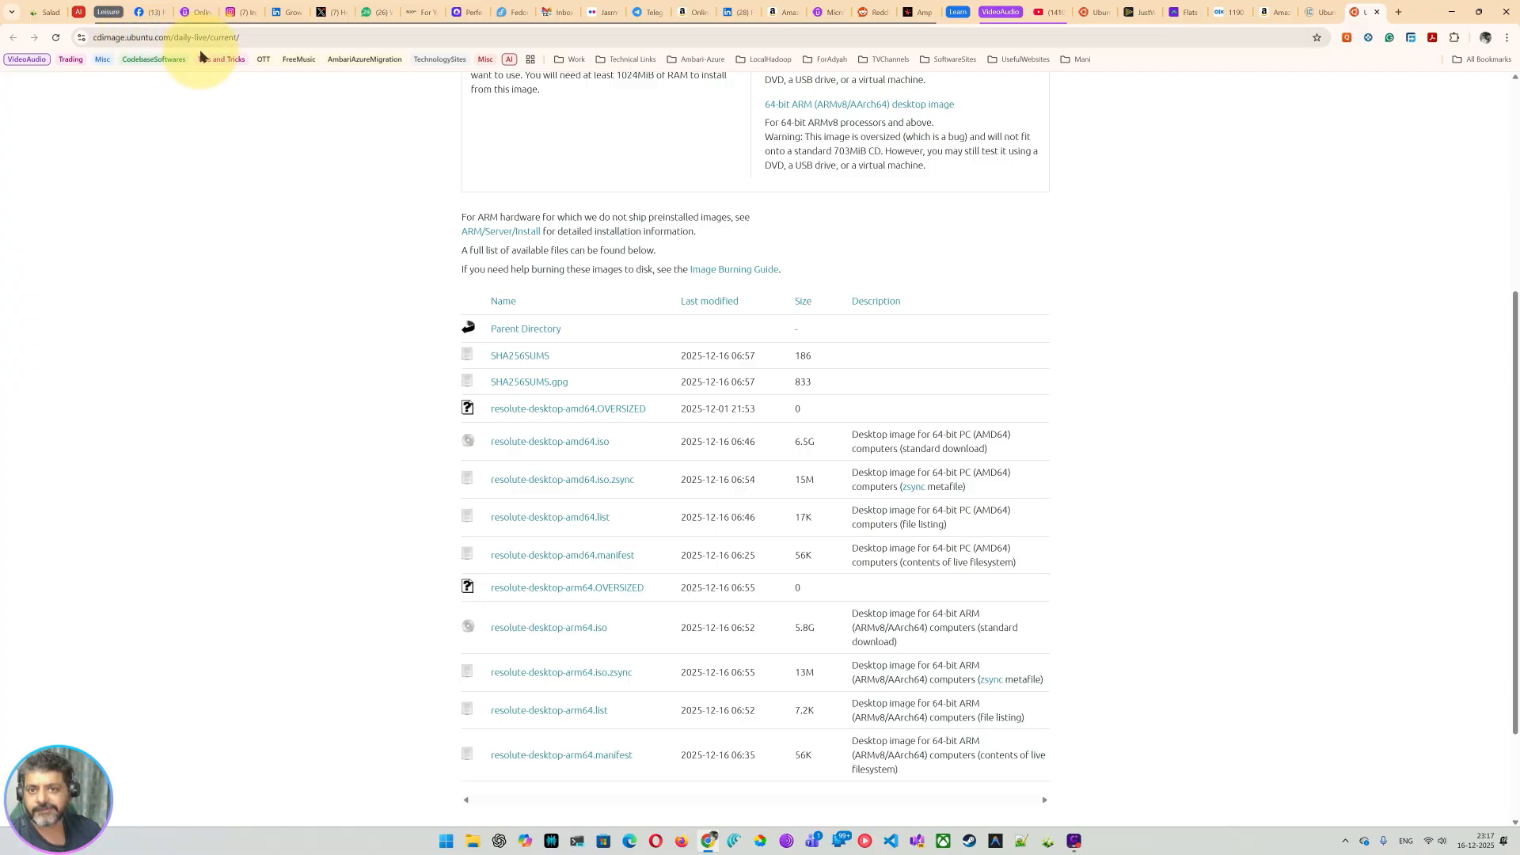
pyautogui.scroll(-2, 878, 531)
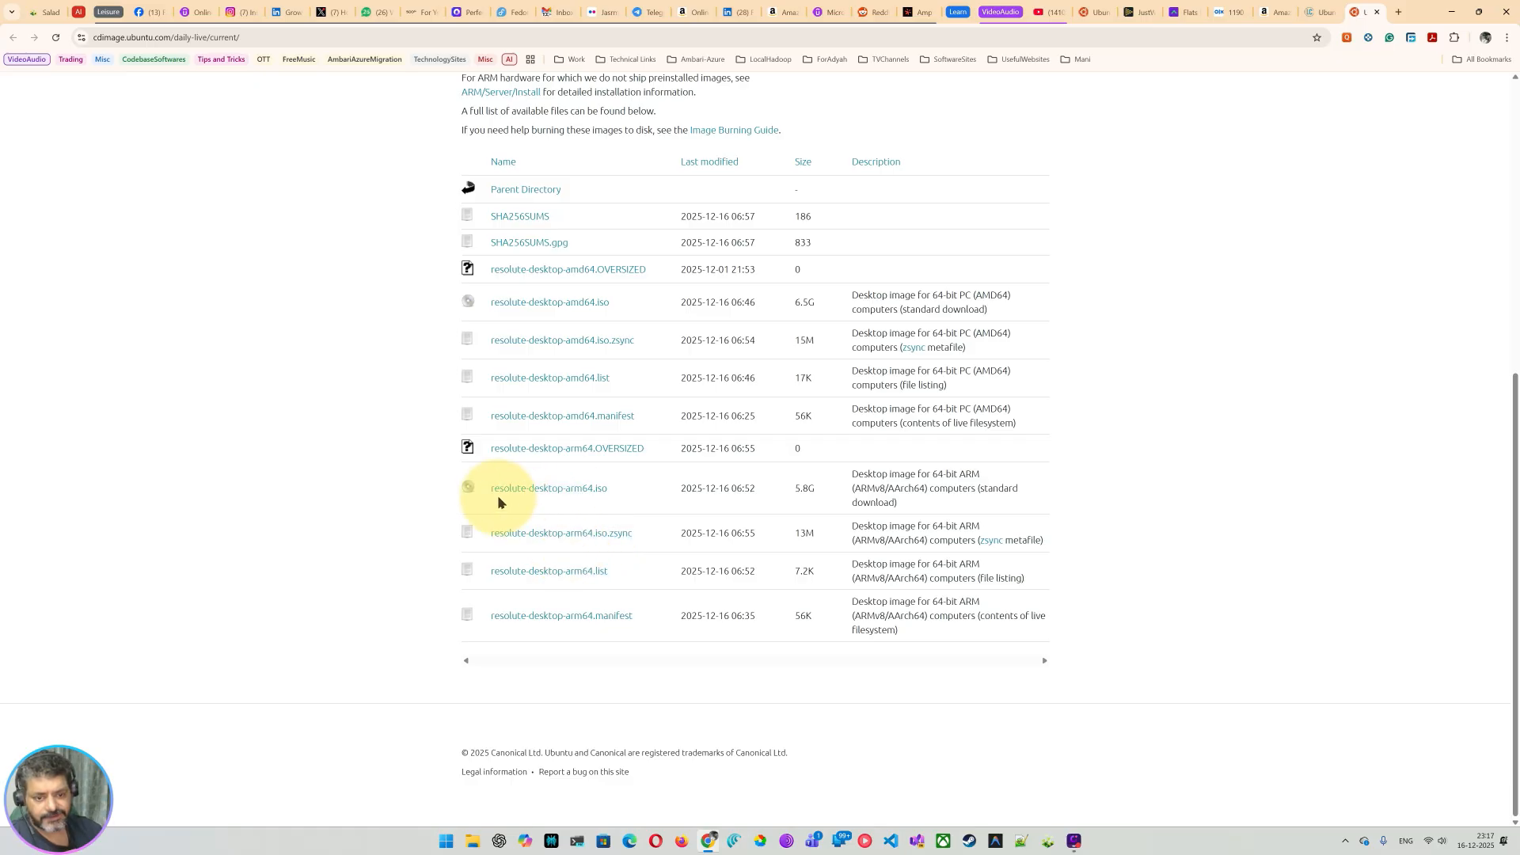
pyautogui.moveTo(832, 492); pyautogui.dragTo(405, 512)
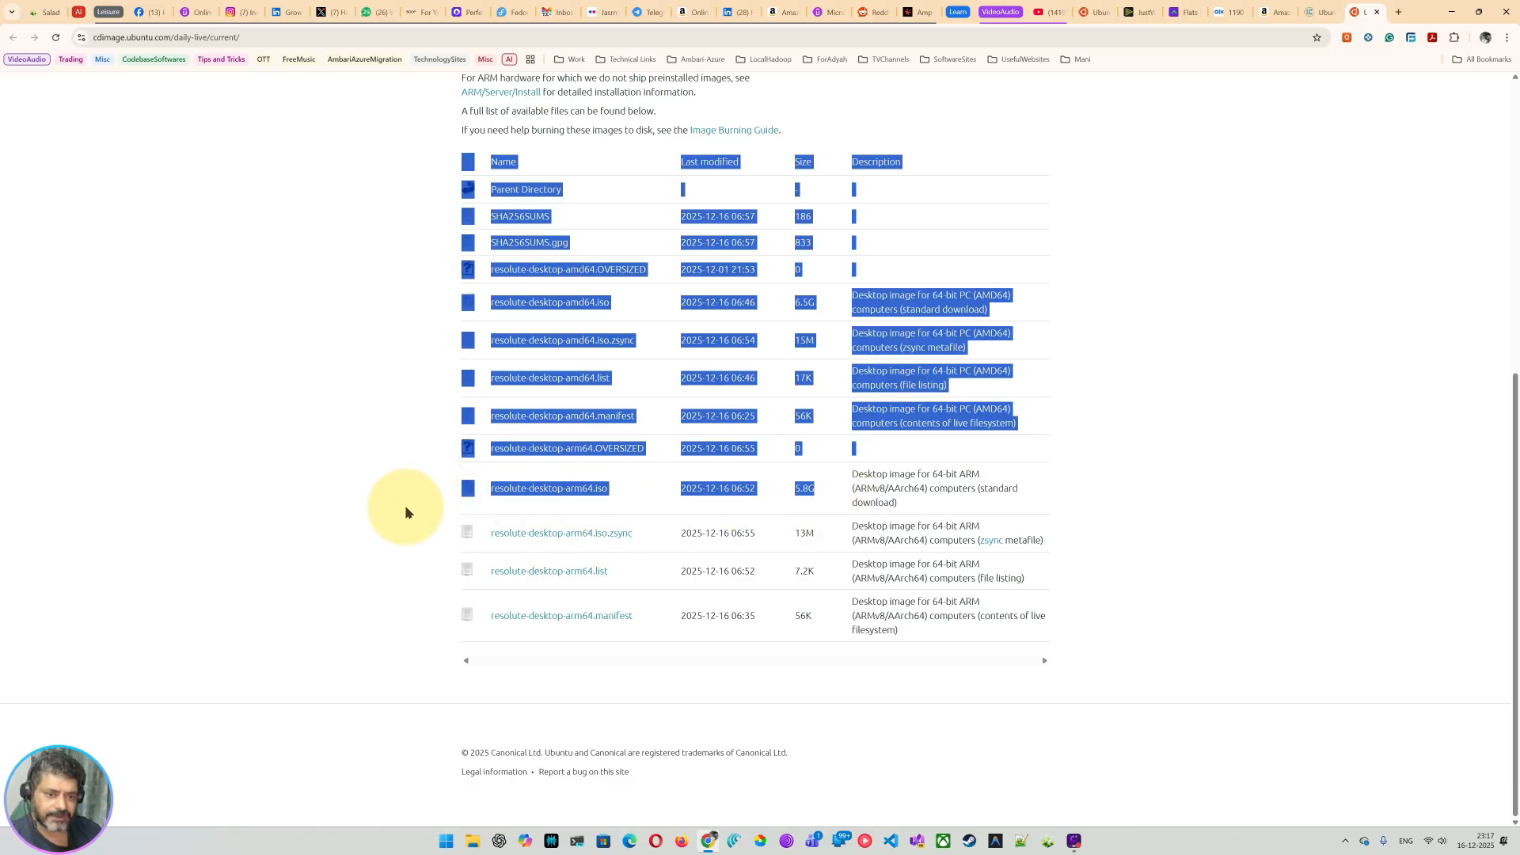
pyautogui.click(818, 495)
pyautogui.moveTo(818, 495); pyautogui.dragTo(787, 497)
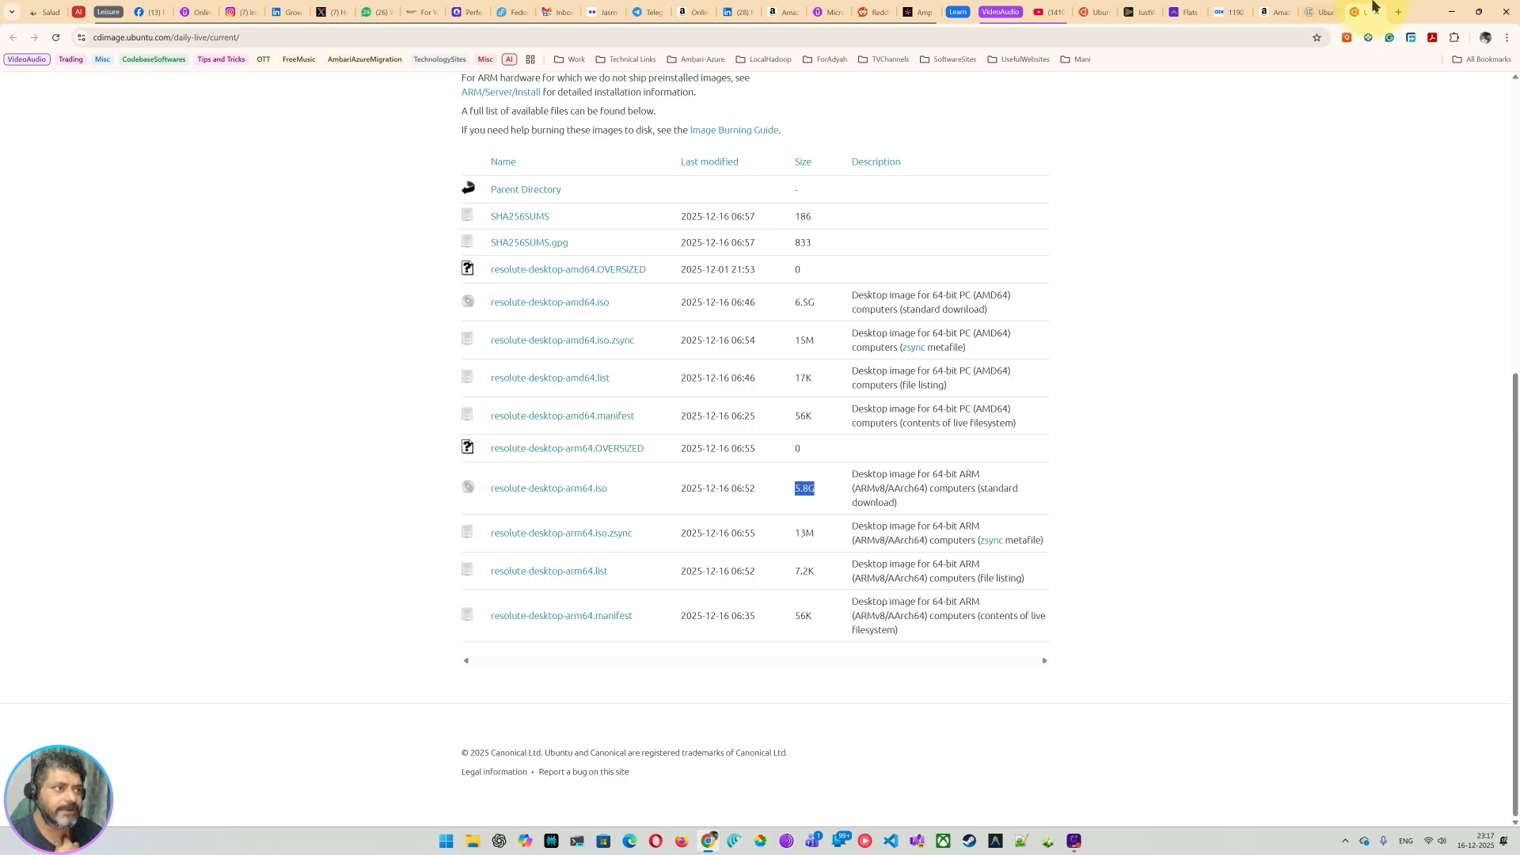
# Step: Close the daily-build tab, highlight the conclusion's milestone sentence, and scroll back up the linuxconfig article
pyautogui.click(1378, 12)
pyautogui.scroll(-2, 434, 379)
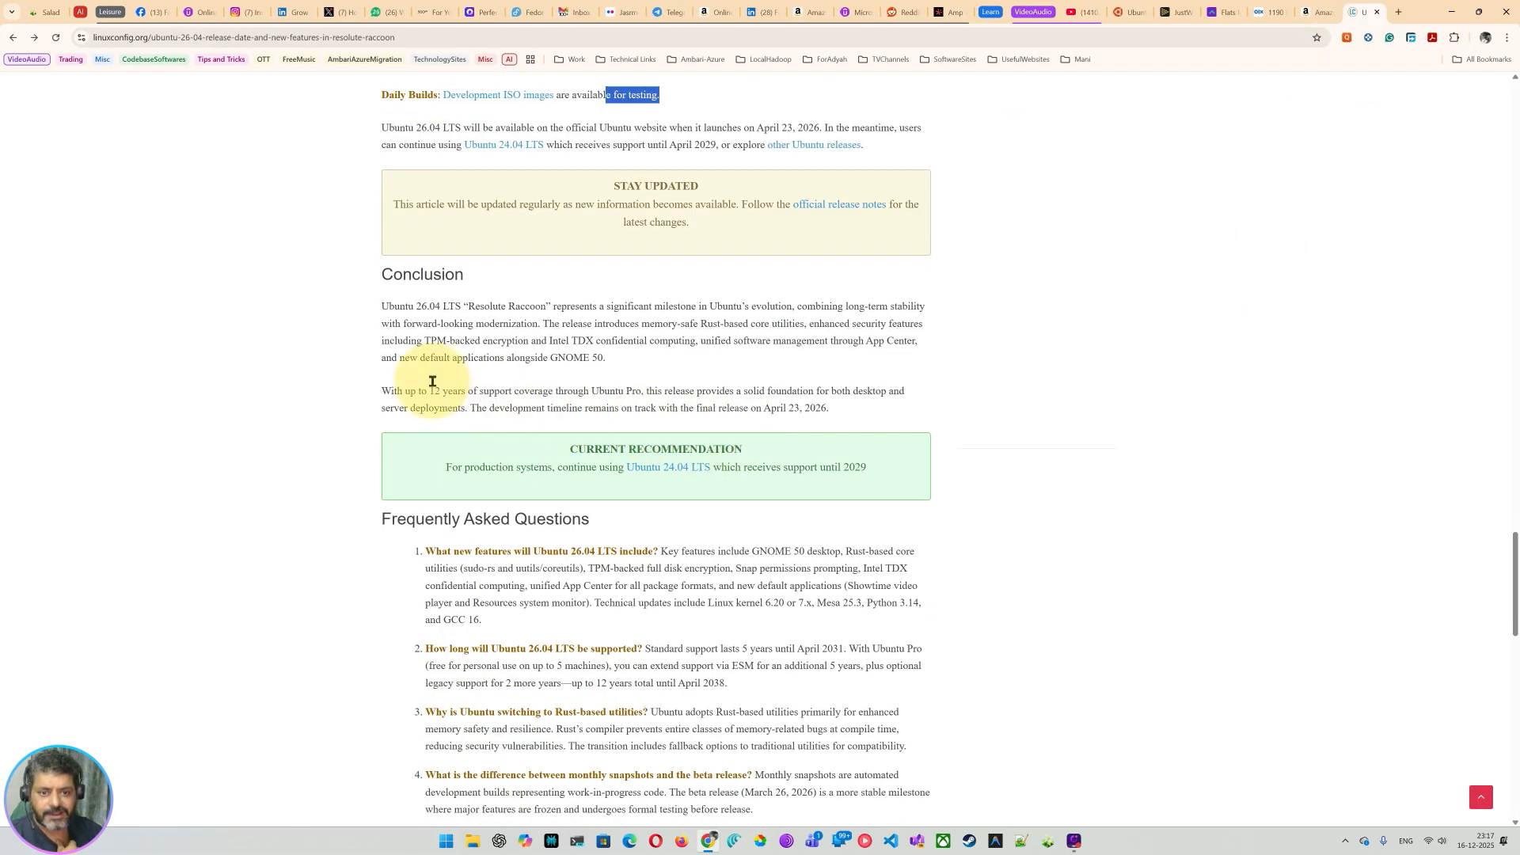
pyautogui.scroll(-1, 522, 333)
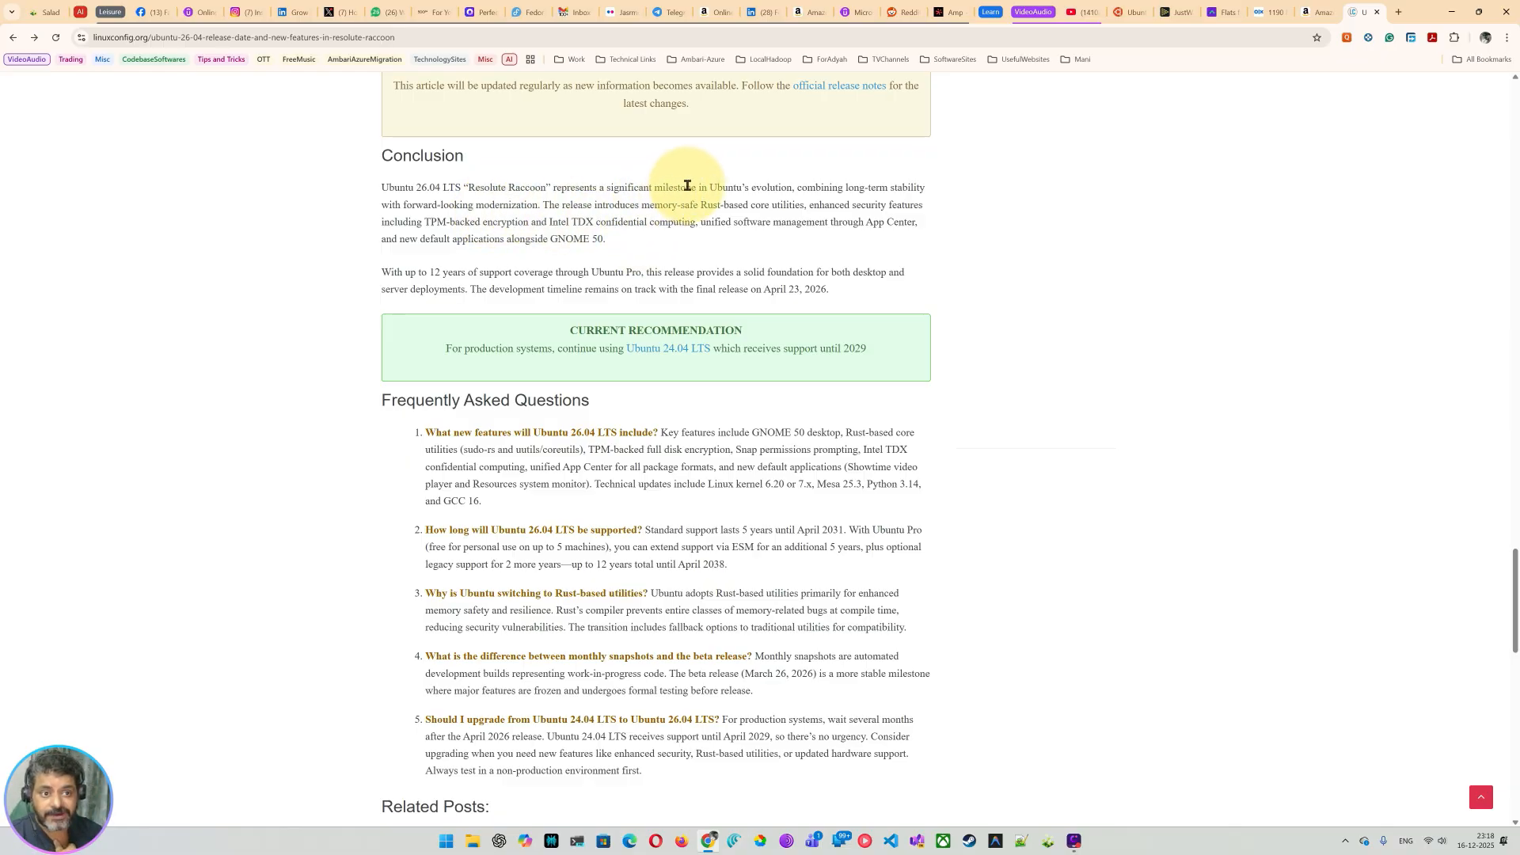
pyautogui.moveTo(674, 189); pyautogui.dragTo(789, 185)
pyautogui.click(824, 209)
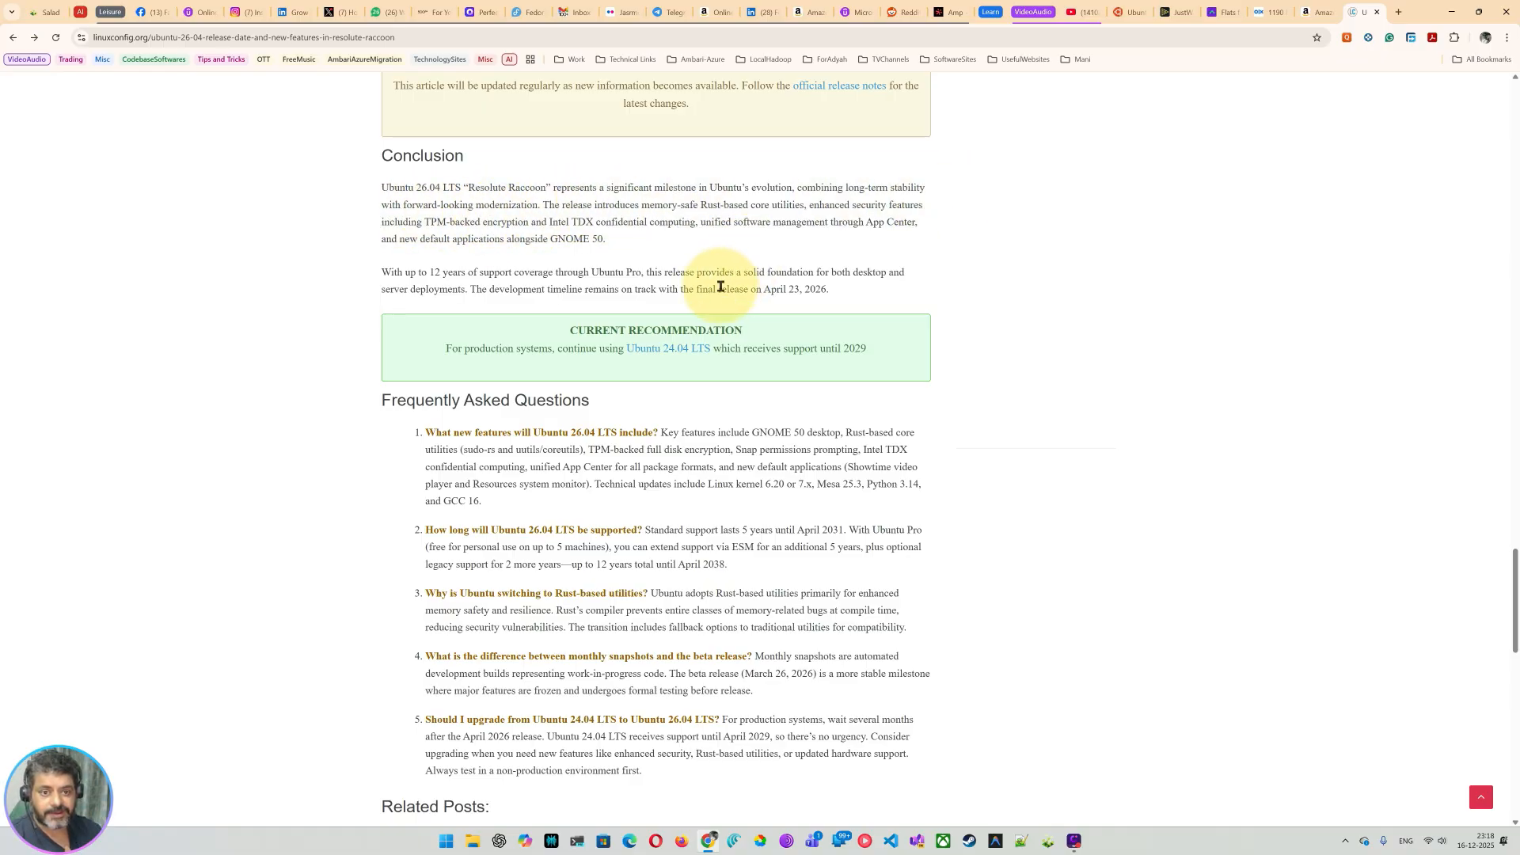
pyautogui.scroll(-2, 720, 286)
pyautogui.scroll(-4, 720, 293)
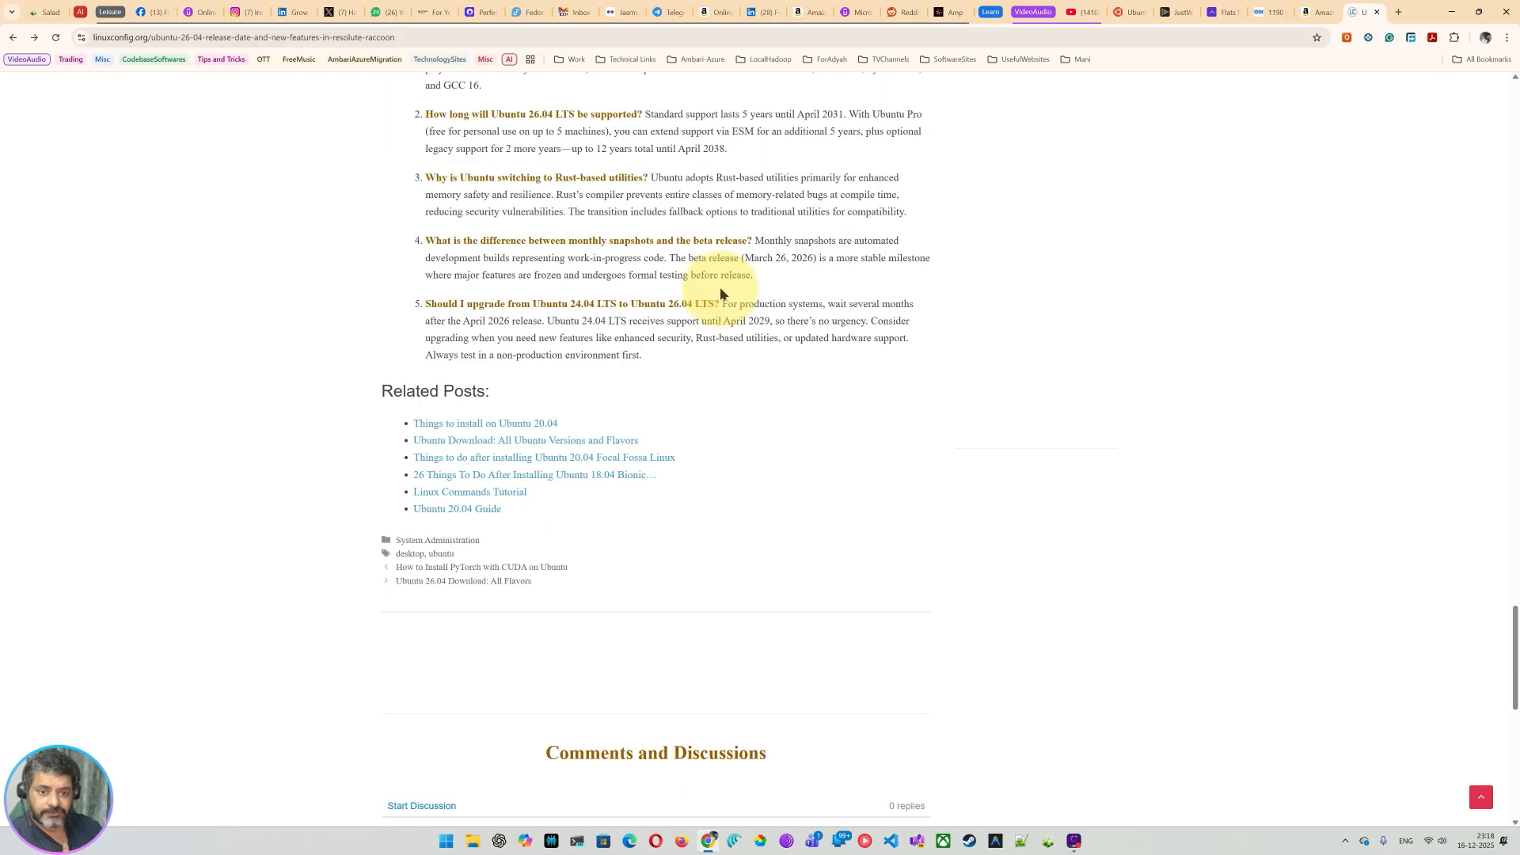
pyautogui.scroll(3, 719, 304)
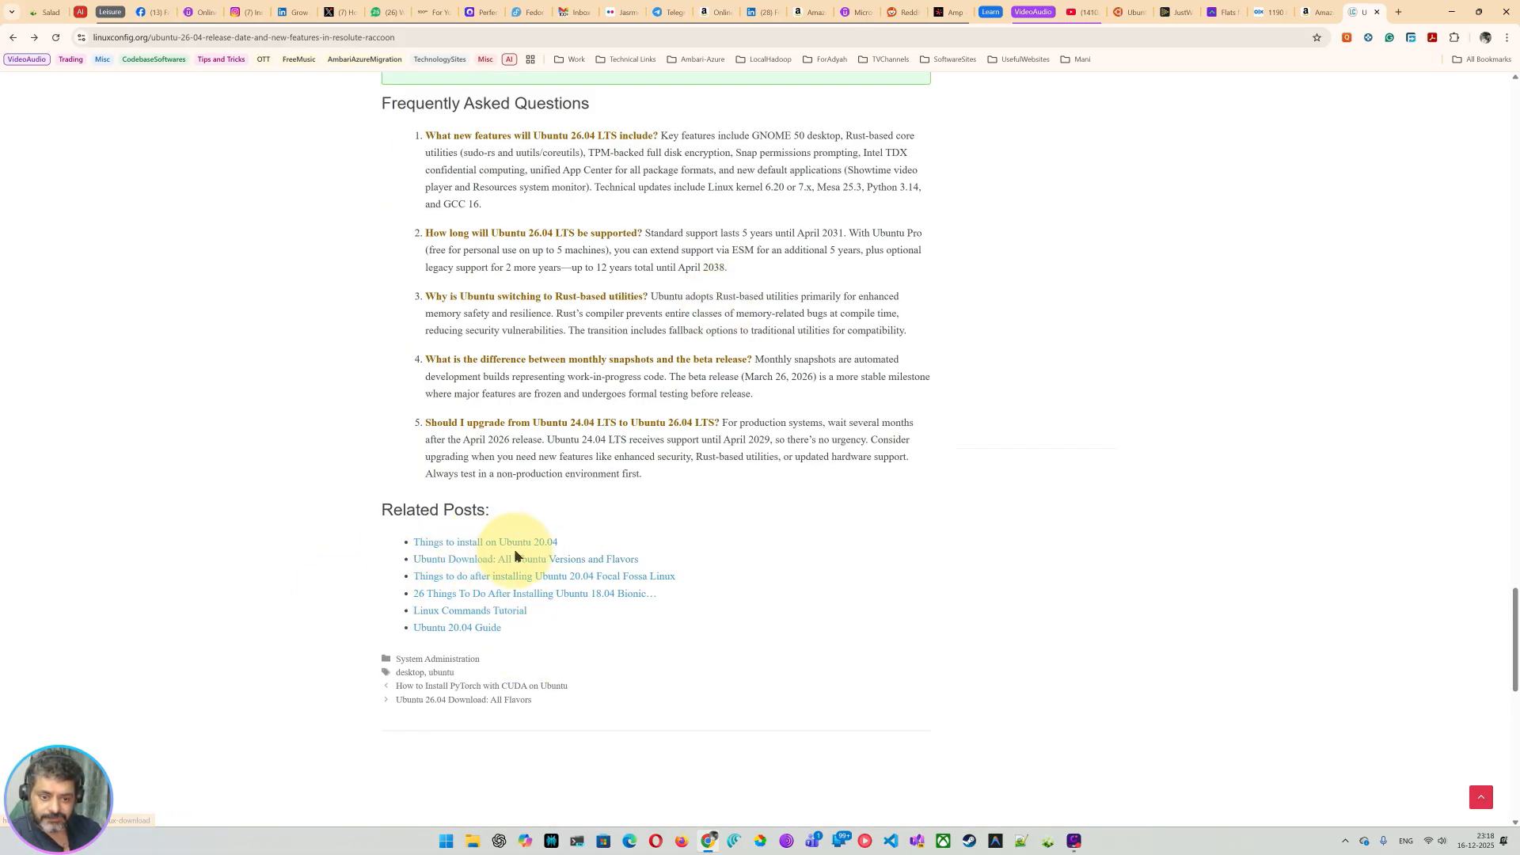
pyautogui.scroll(15, 492, 509)
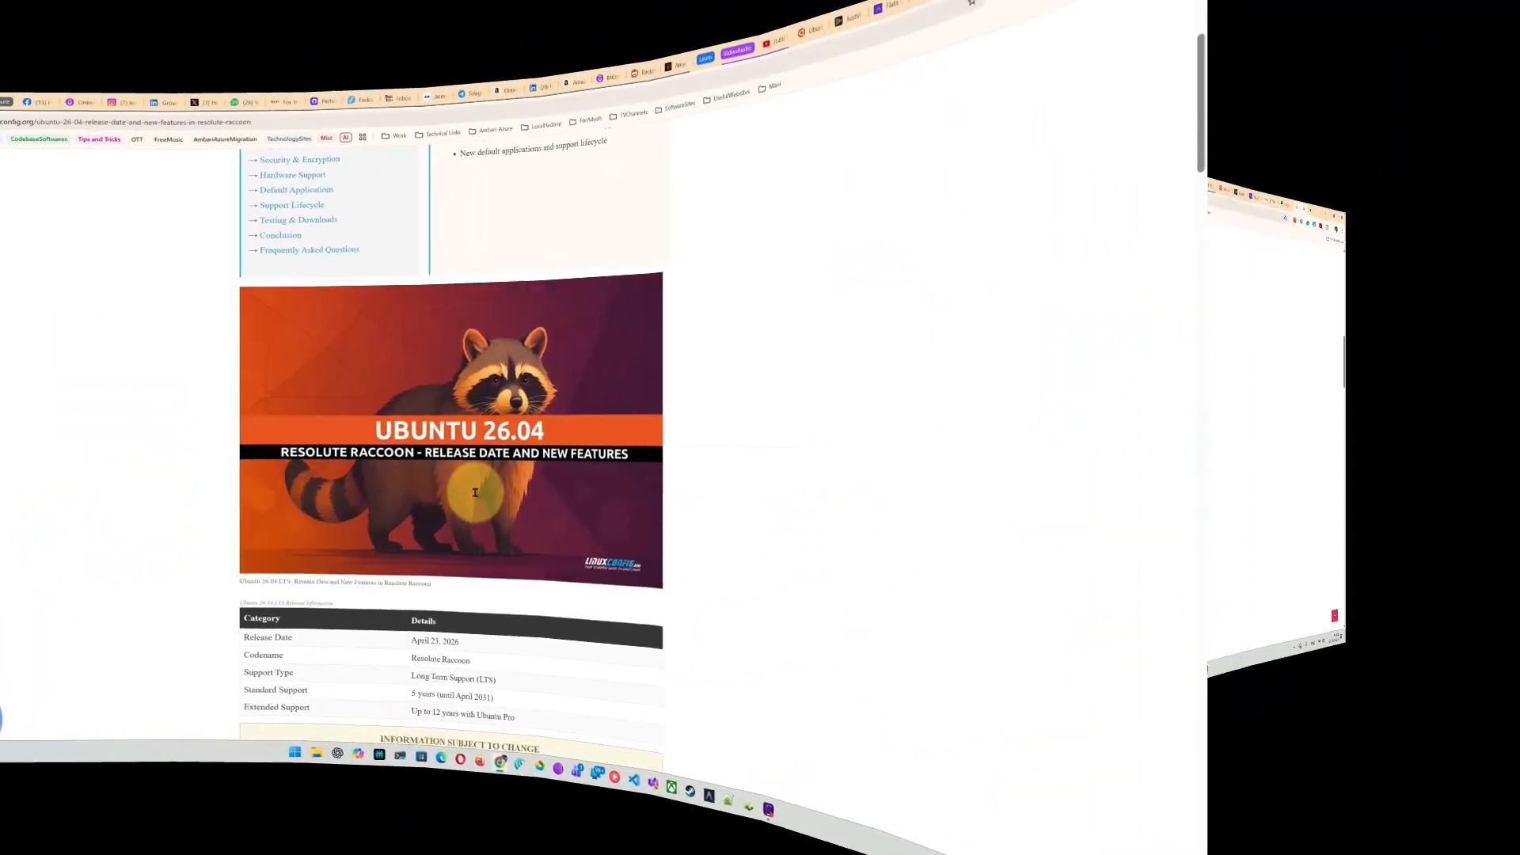
pyautogui.scroll(5, 475, 492)
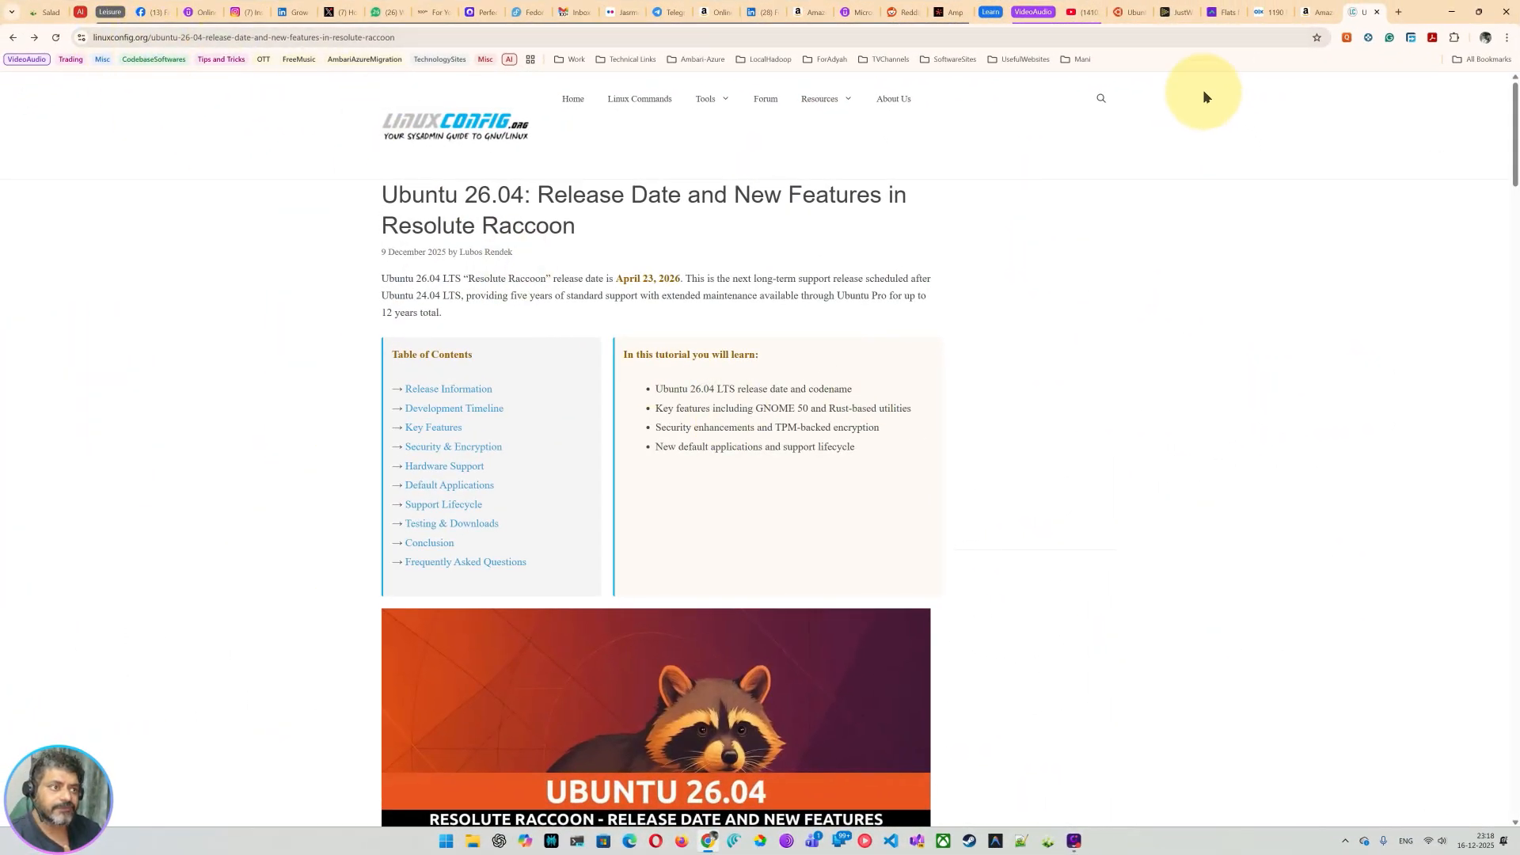
# Step: Review the Desktop image description on the Ubuntu 26.04 LTS release page
pyautogui.click(1123, 17)
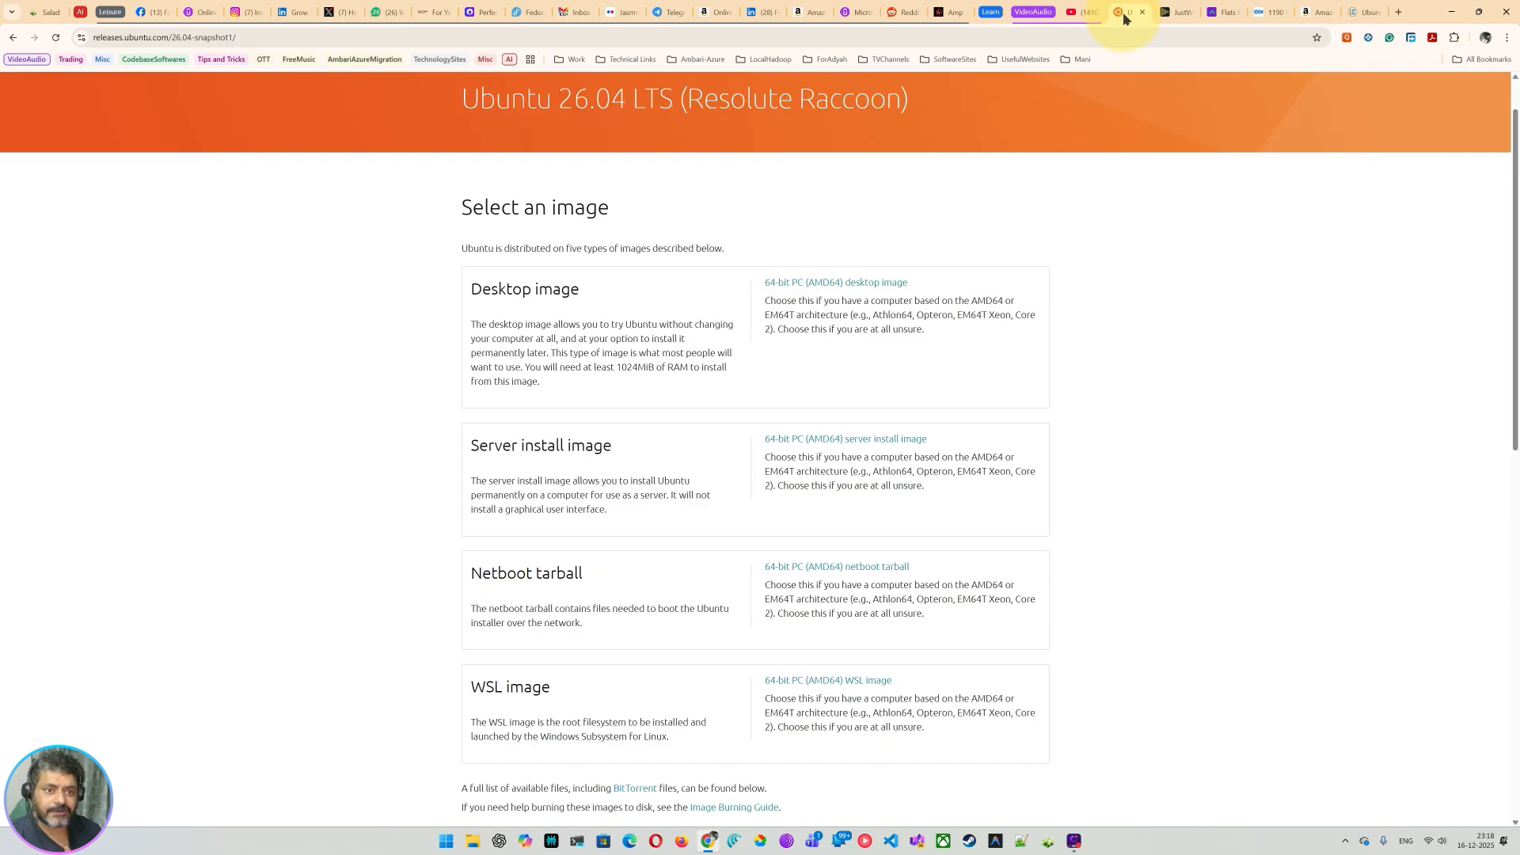
pyautogui.scroll(1, 126, 158)
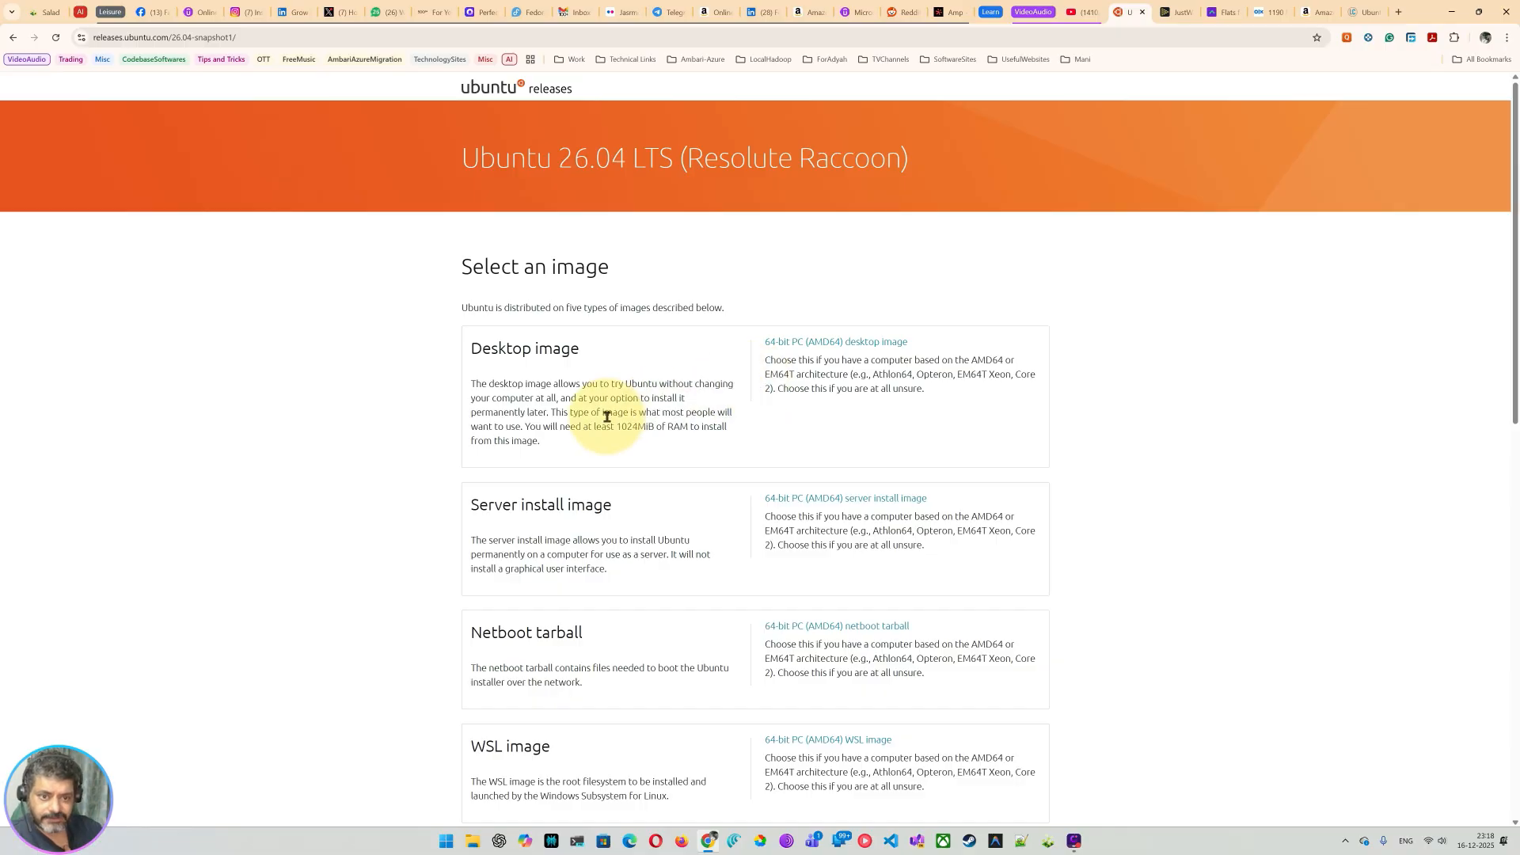
pyautogui.moveTo(478, 350); pyautogui.dragTo(732, 412)
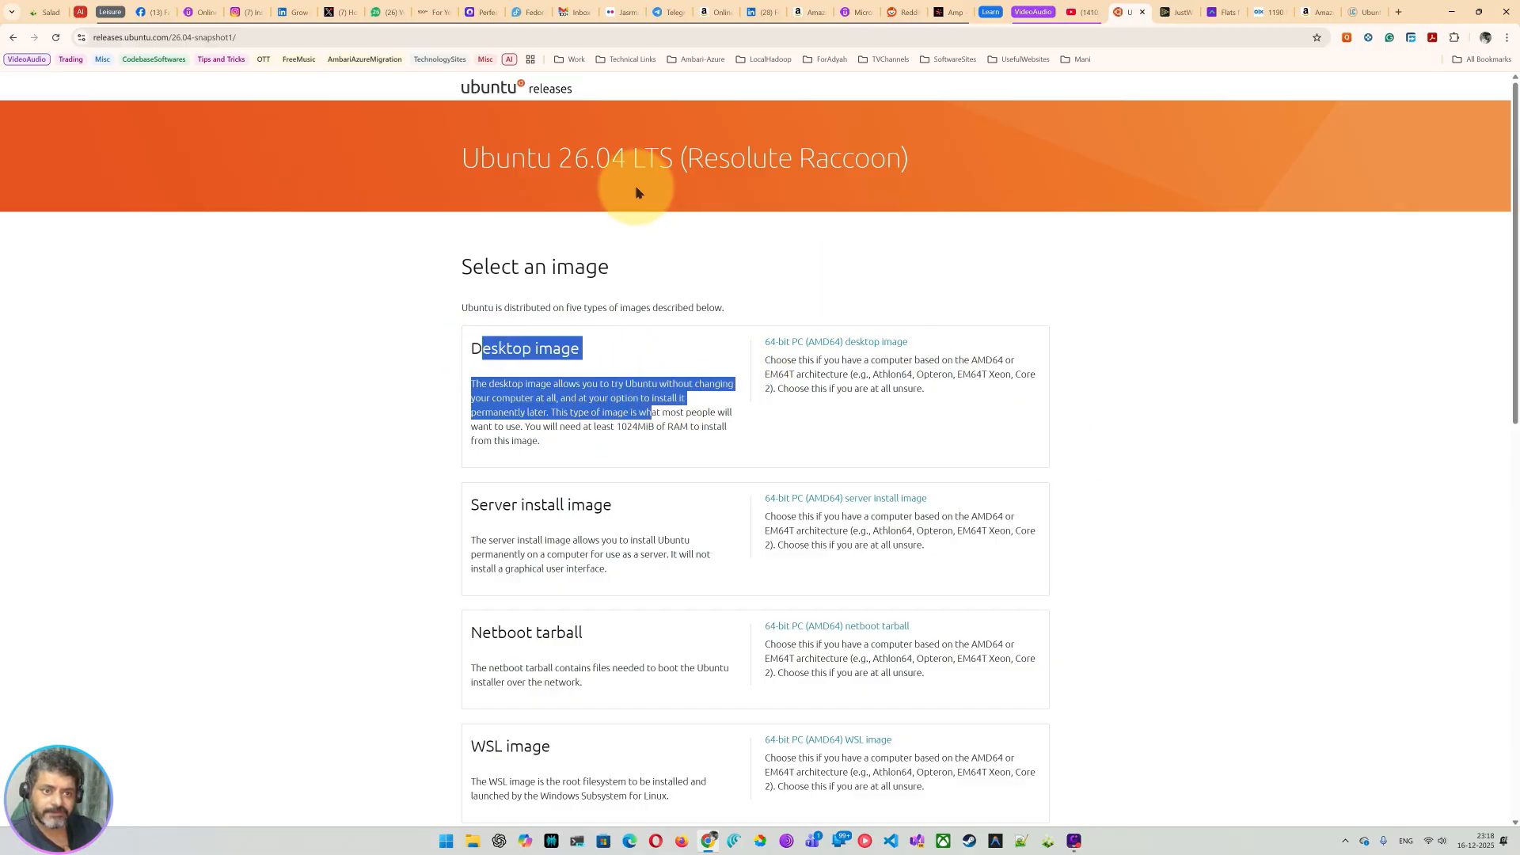
pyautogui.click(602, 154)
pyautogui.moveTo(574, 158); pyautogui.dragTo(752, 162)
pyautogui.moveTo(552, 308); pyautogui.dragTo(642, 265)
pyautogui.scroll(-6, 624, 425)
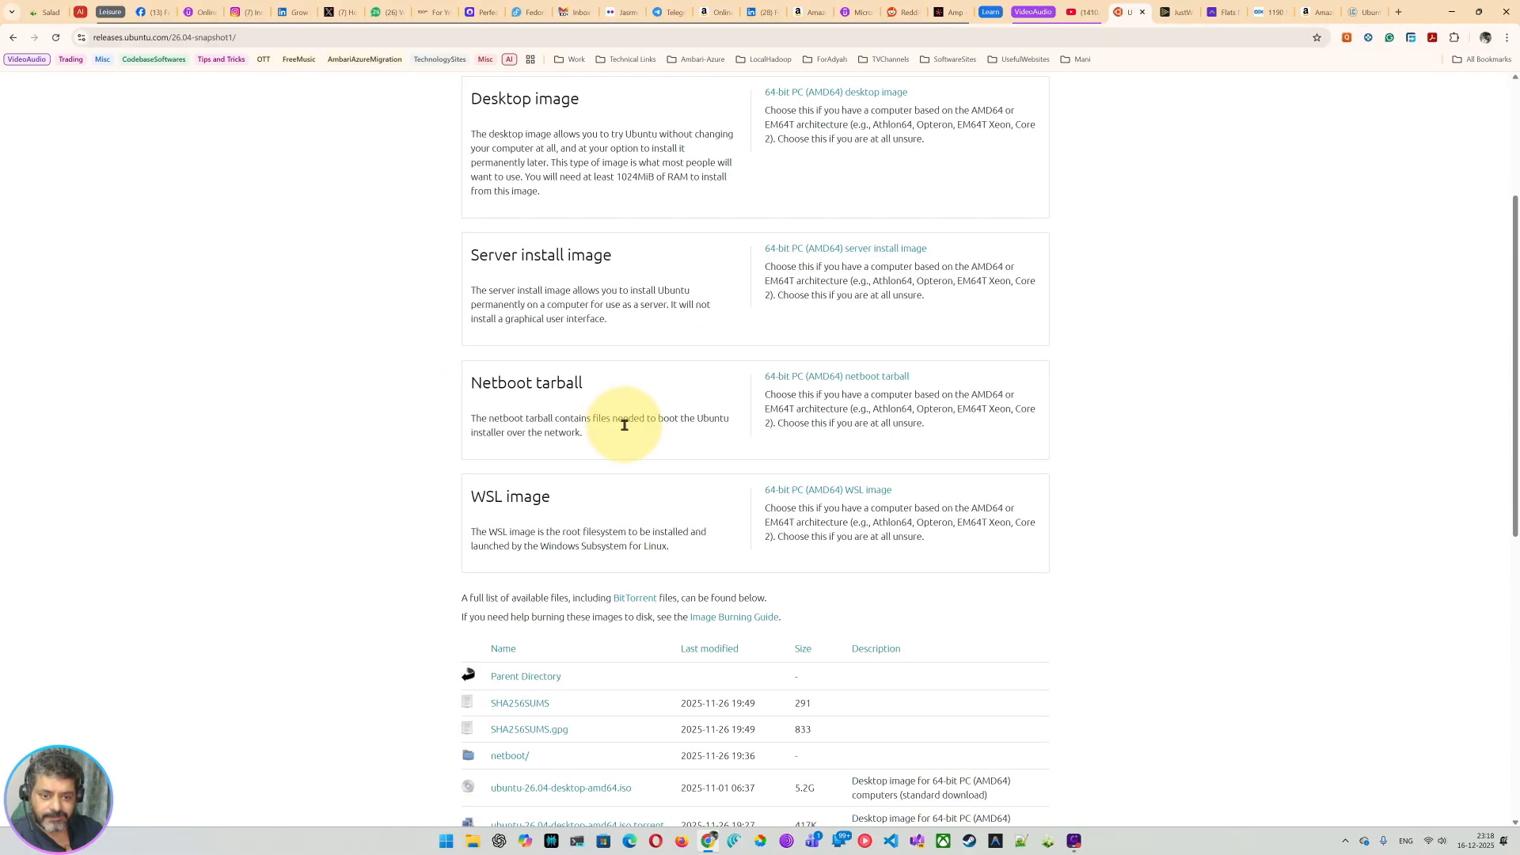
pyautogui.scroll(-5, 623, 433)
pyautogui.scroll(4, 594, 543)
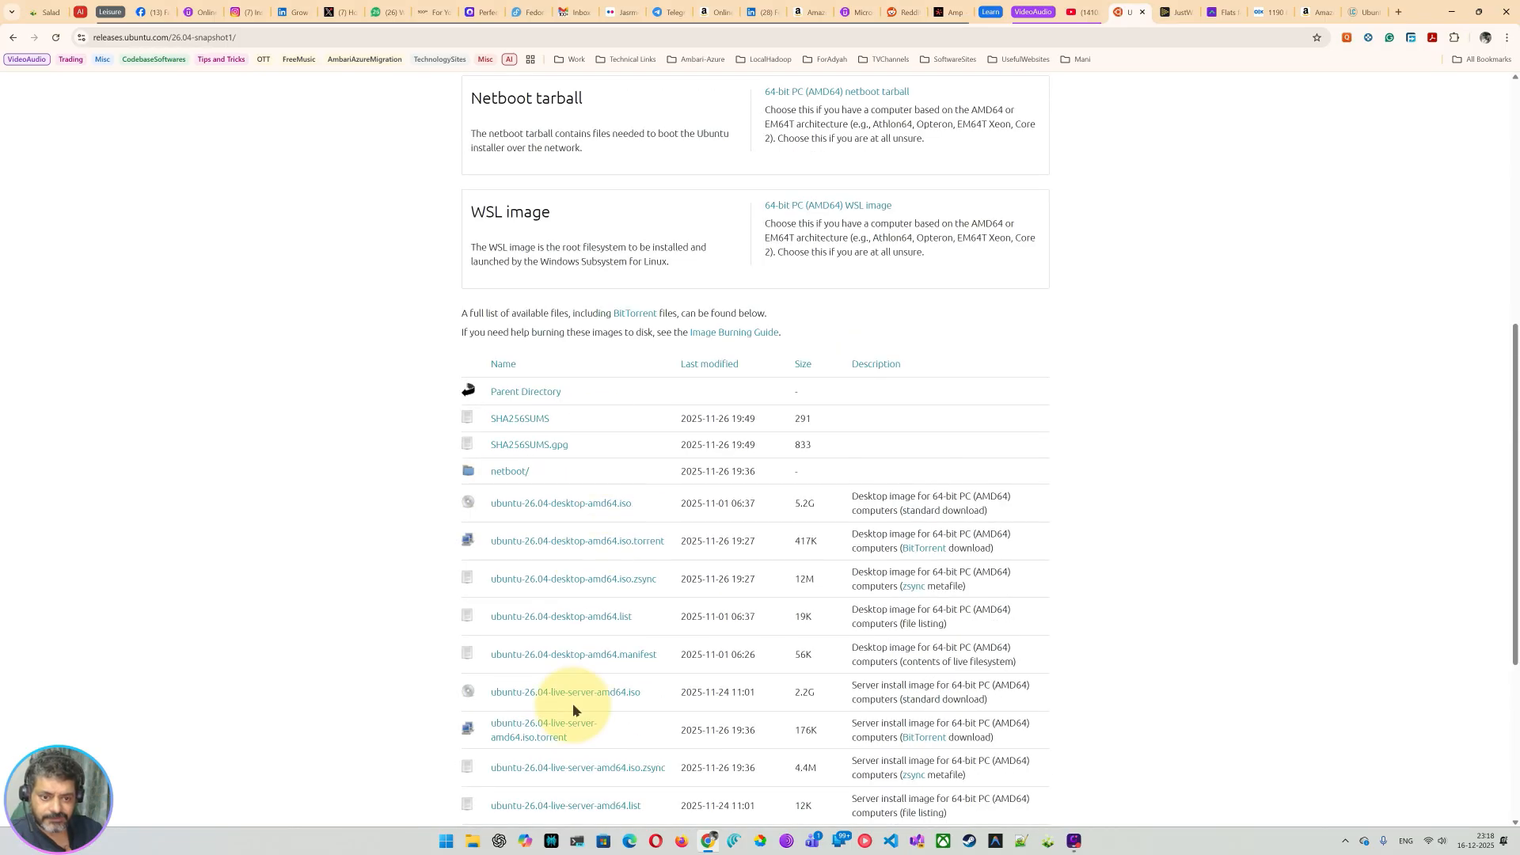
pyautogui.scroll(-3, 633, 662)
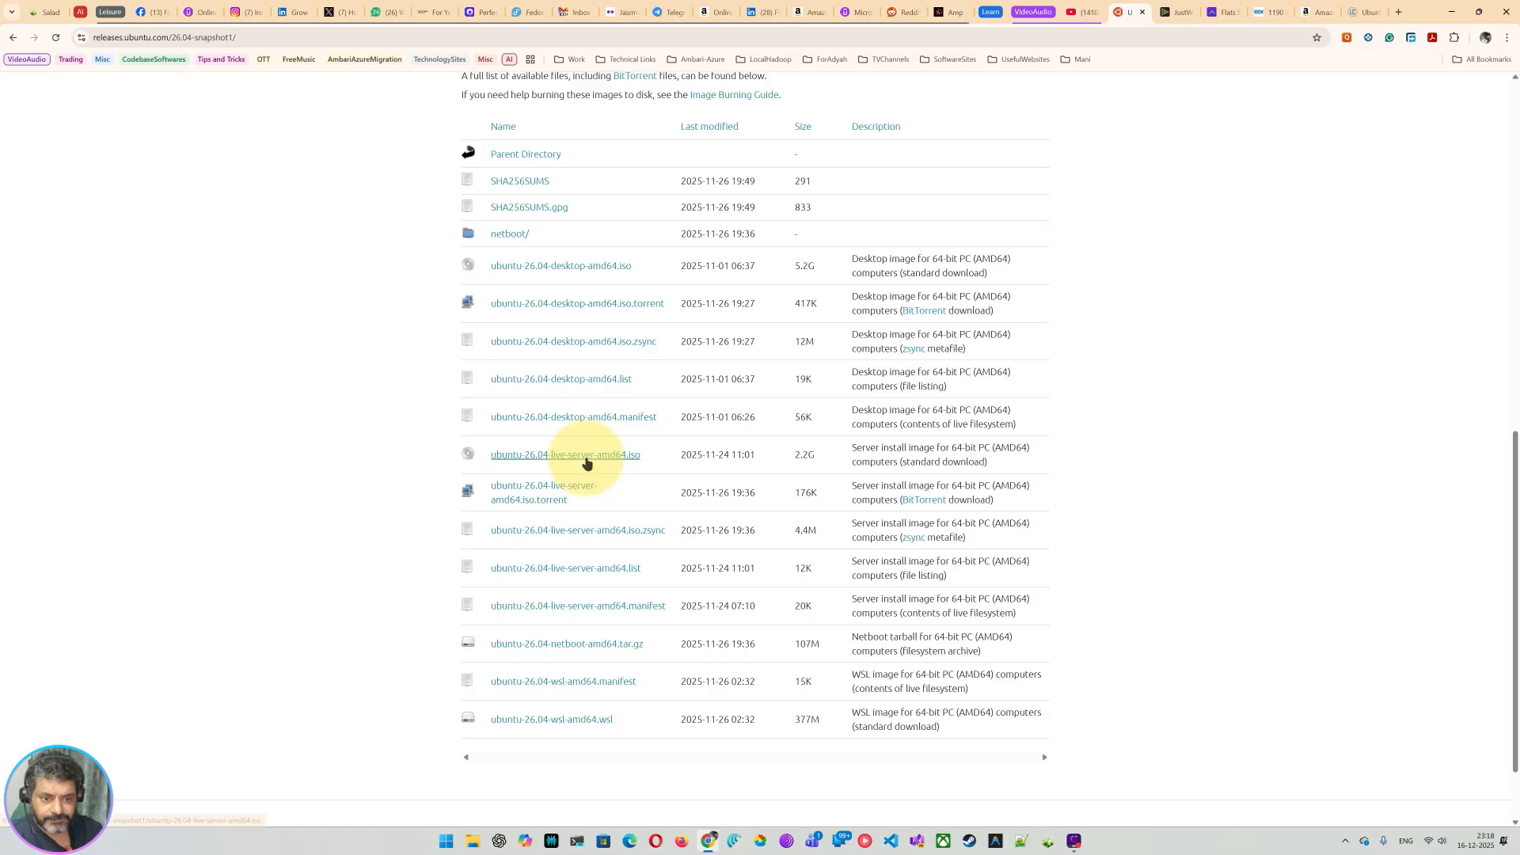
# Step: Download ubuntu-26.04-desktop-amd64.iso, go back to the Google results, and minimize Chrome
pyautogui.moveTo(666, 462); pyautogui.dragTo(500, 467)
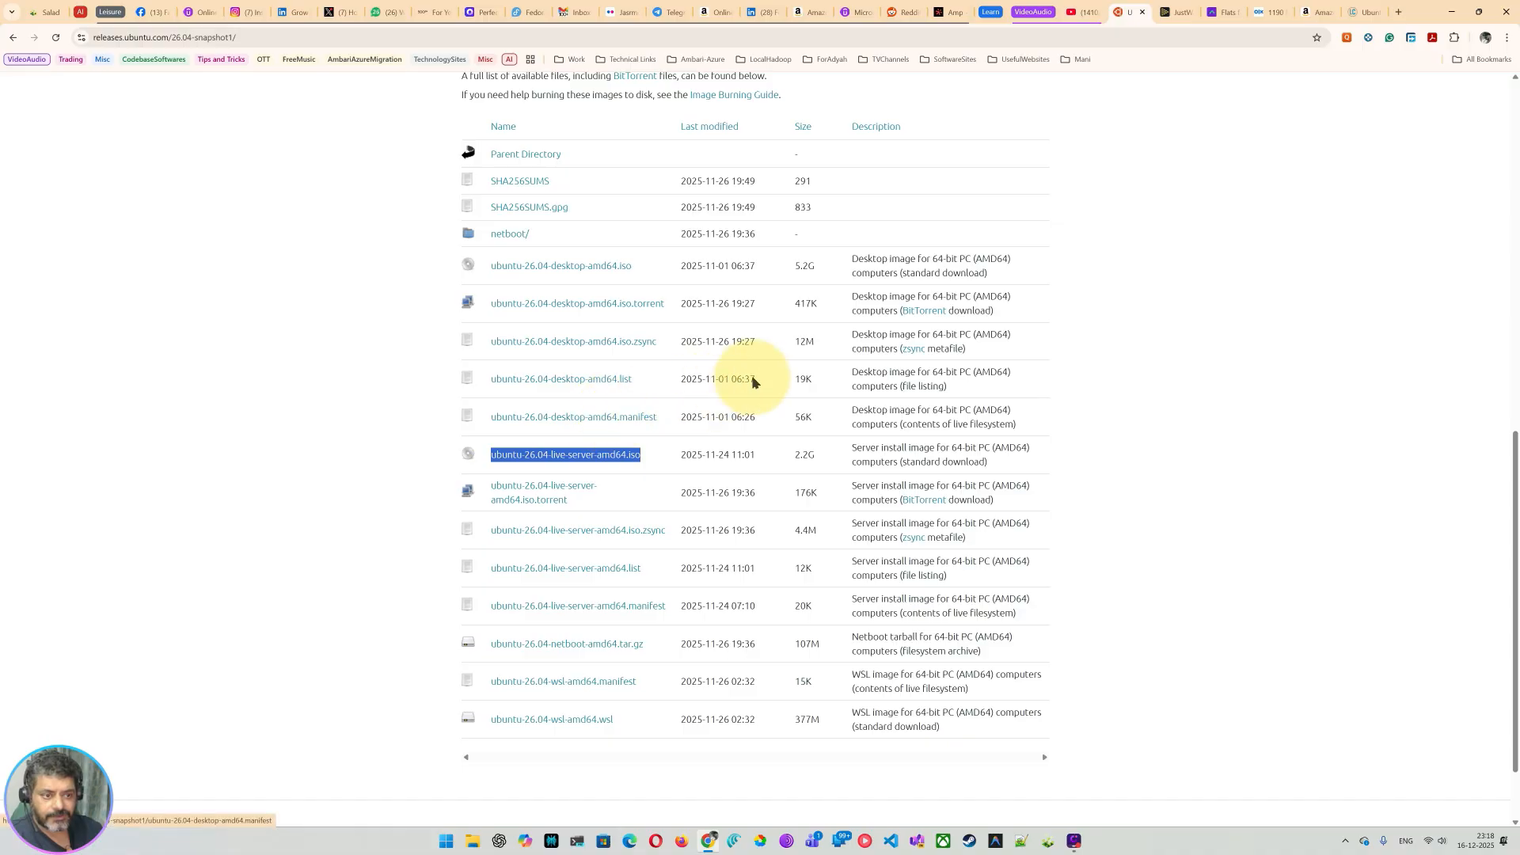
pyautogui.click(649, 274)
pyautogui.moveTo(649, 272); pyautogui.dragTo(481, 275)
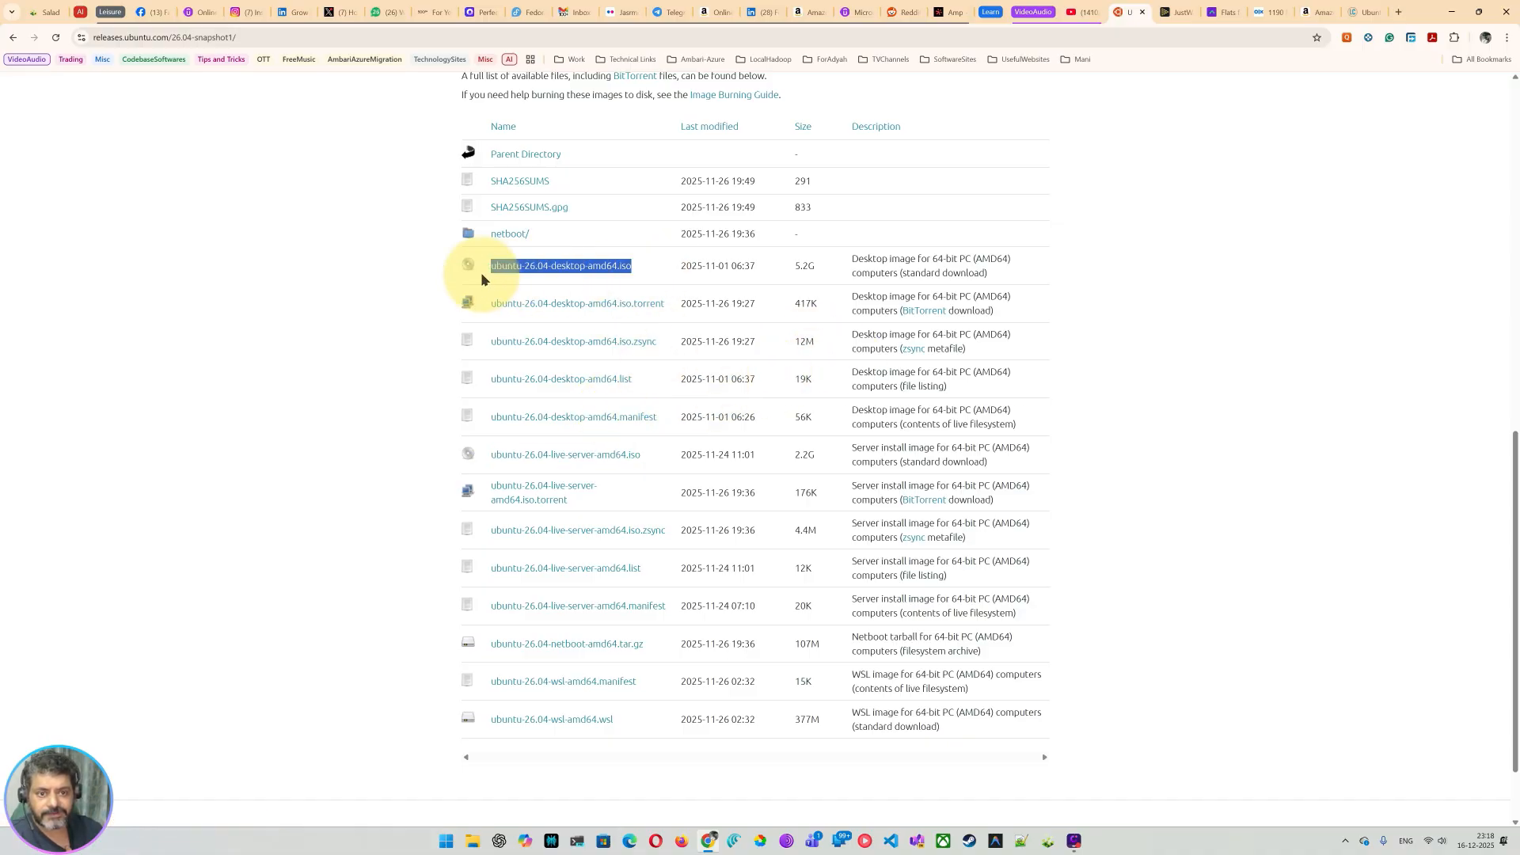
pyautogui.click(498, 234)
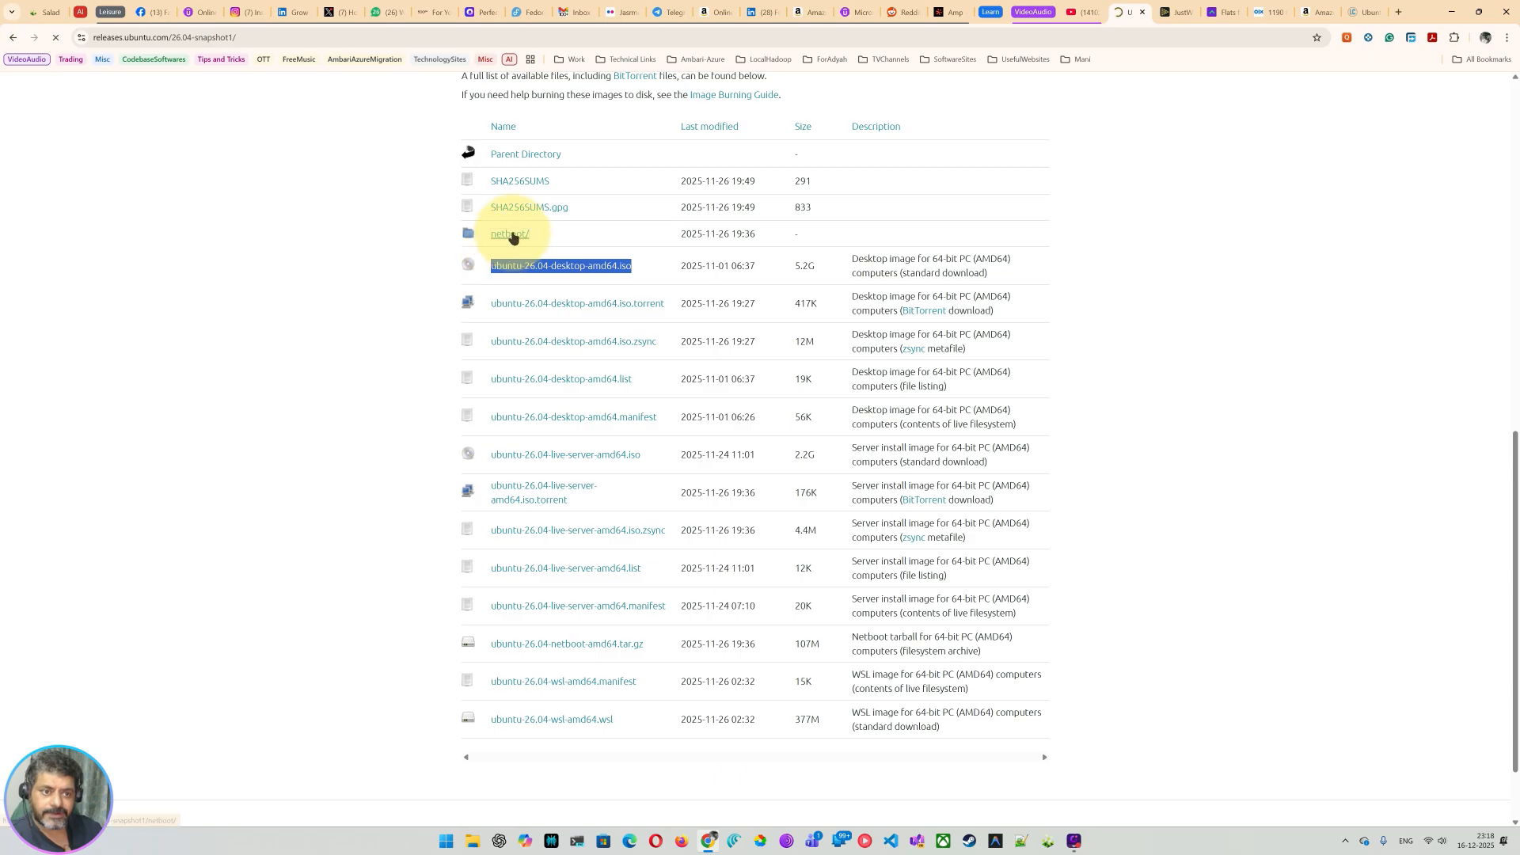
pyautogui.click(13, 37)
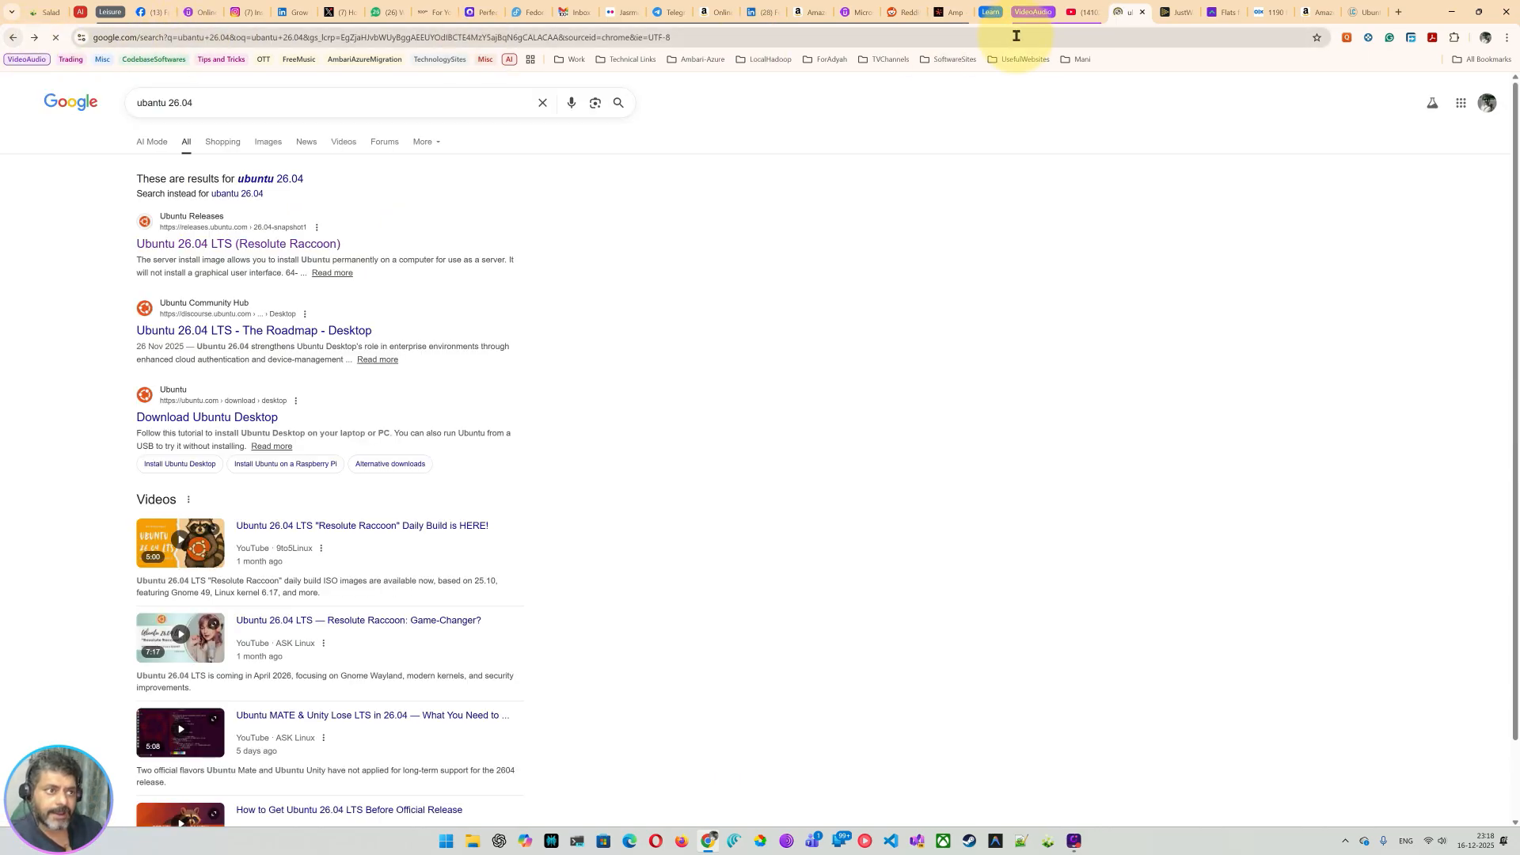
pyautogui.click(110, 12)
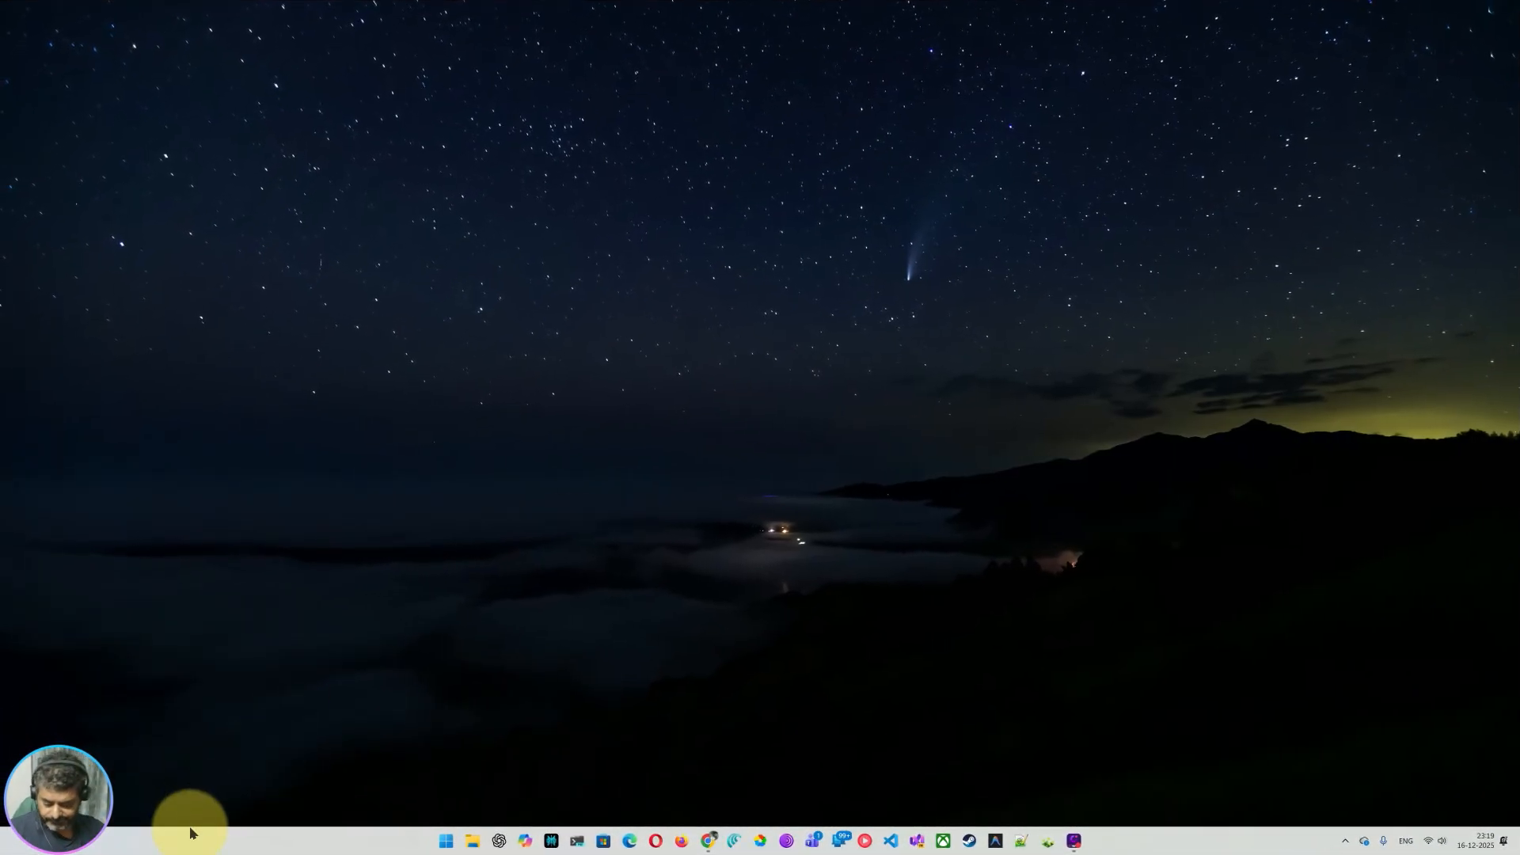
# Step: Launch VMware Workstation Pro from a Windows search for 'vm' and start File > New Virtual Machine
pyautogui.press('super')
pyautogui.write('vm')
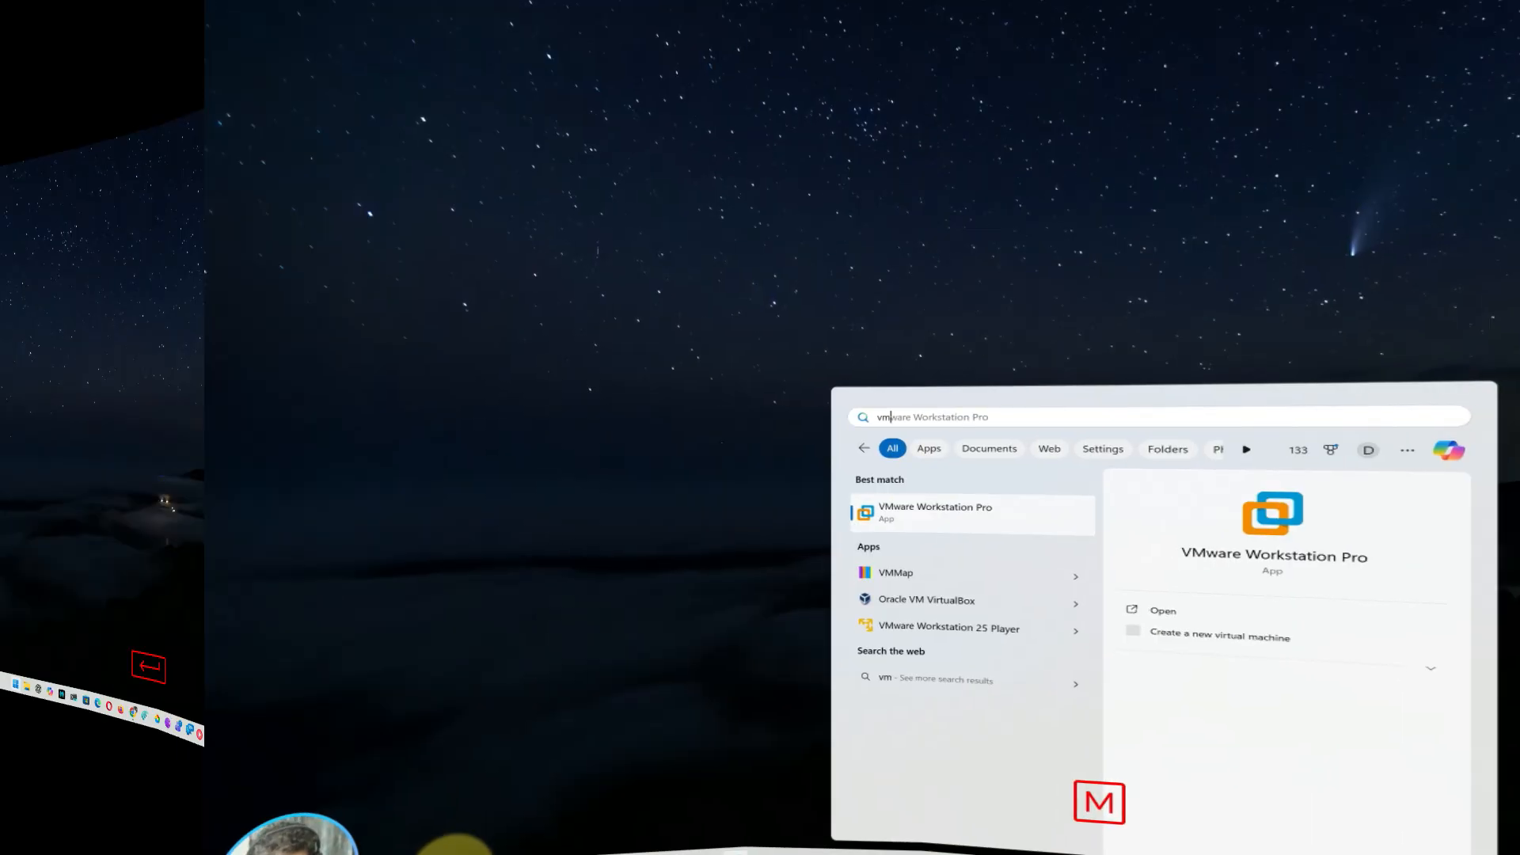
pyautogui.press('Return')
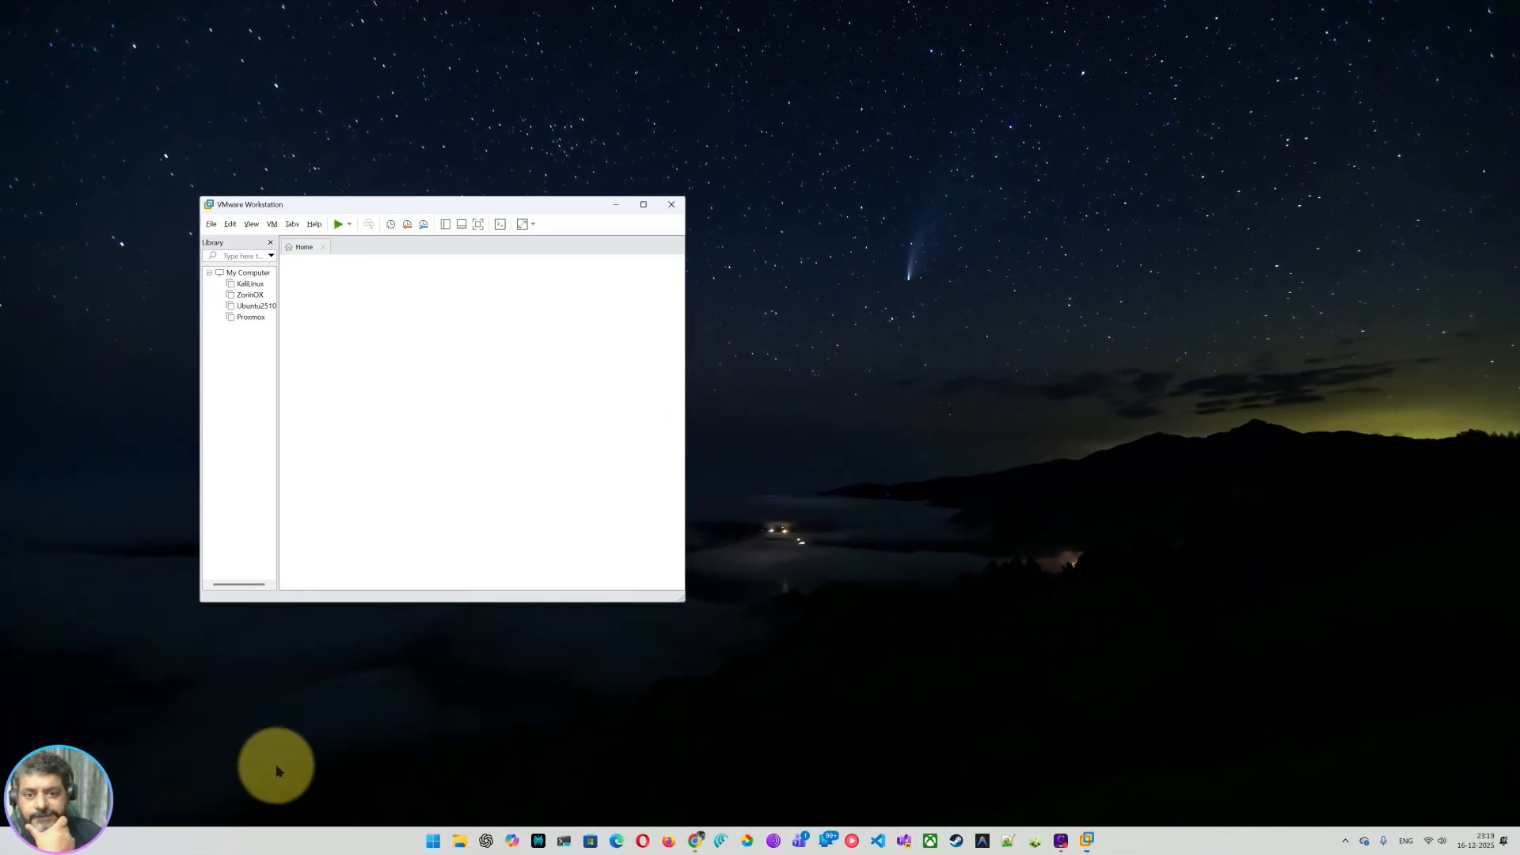
pyautogui.click(250, 316)
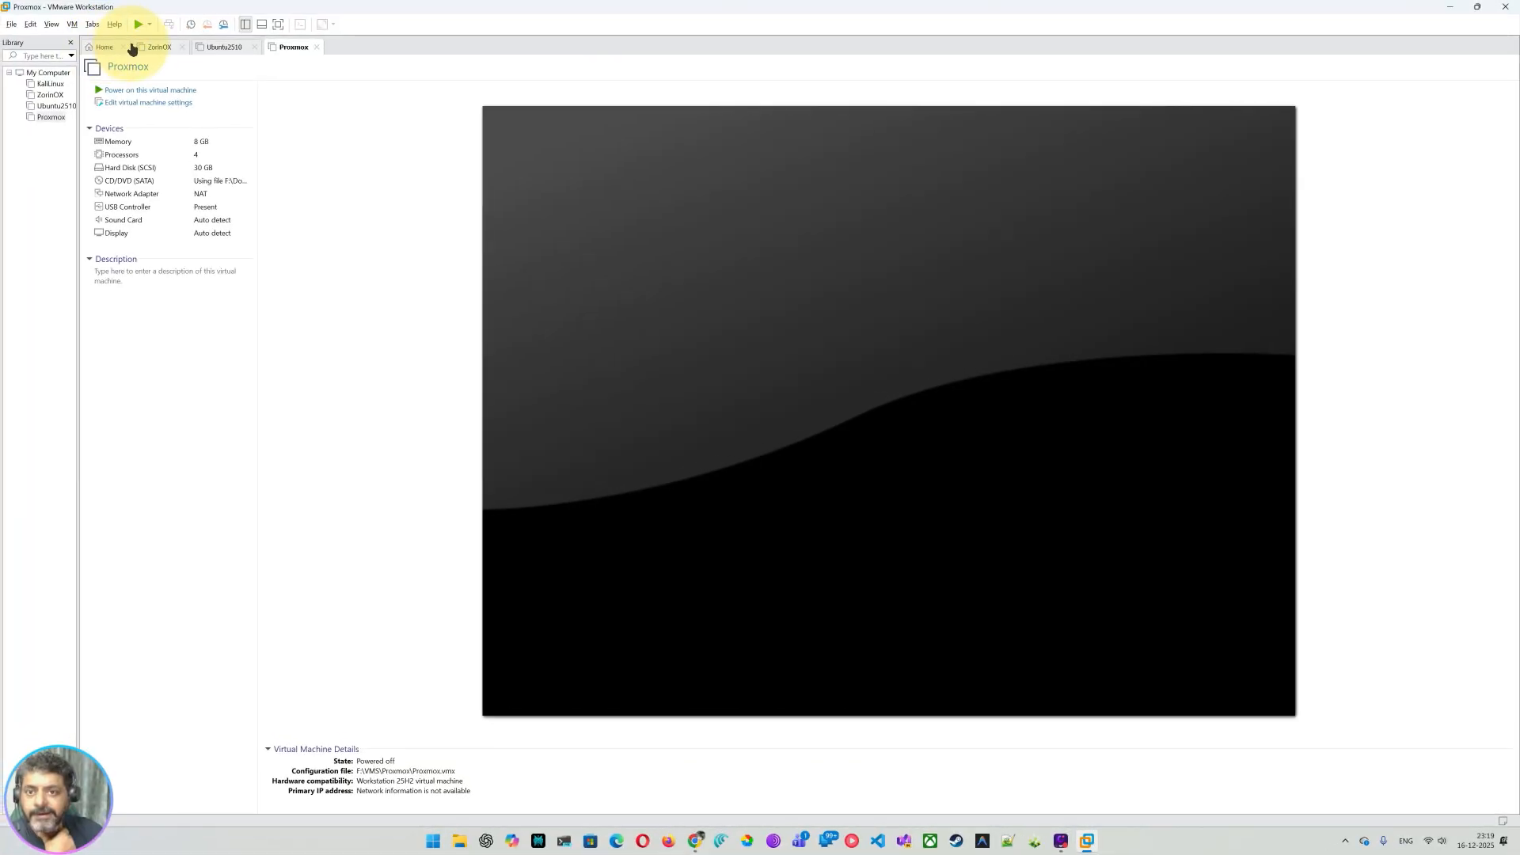
pyautogui.click(12, 24)
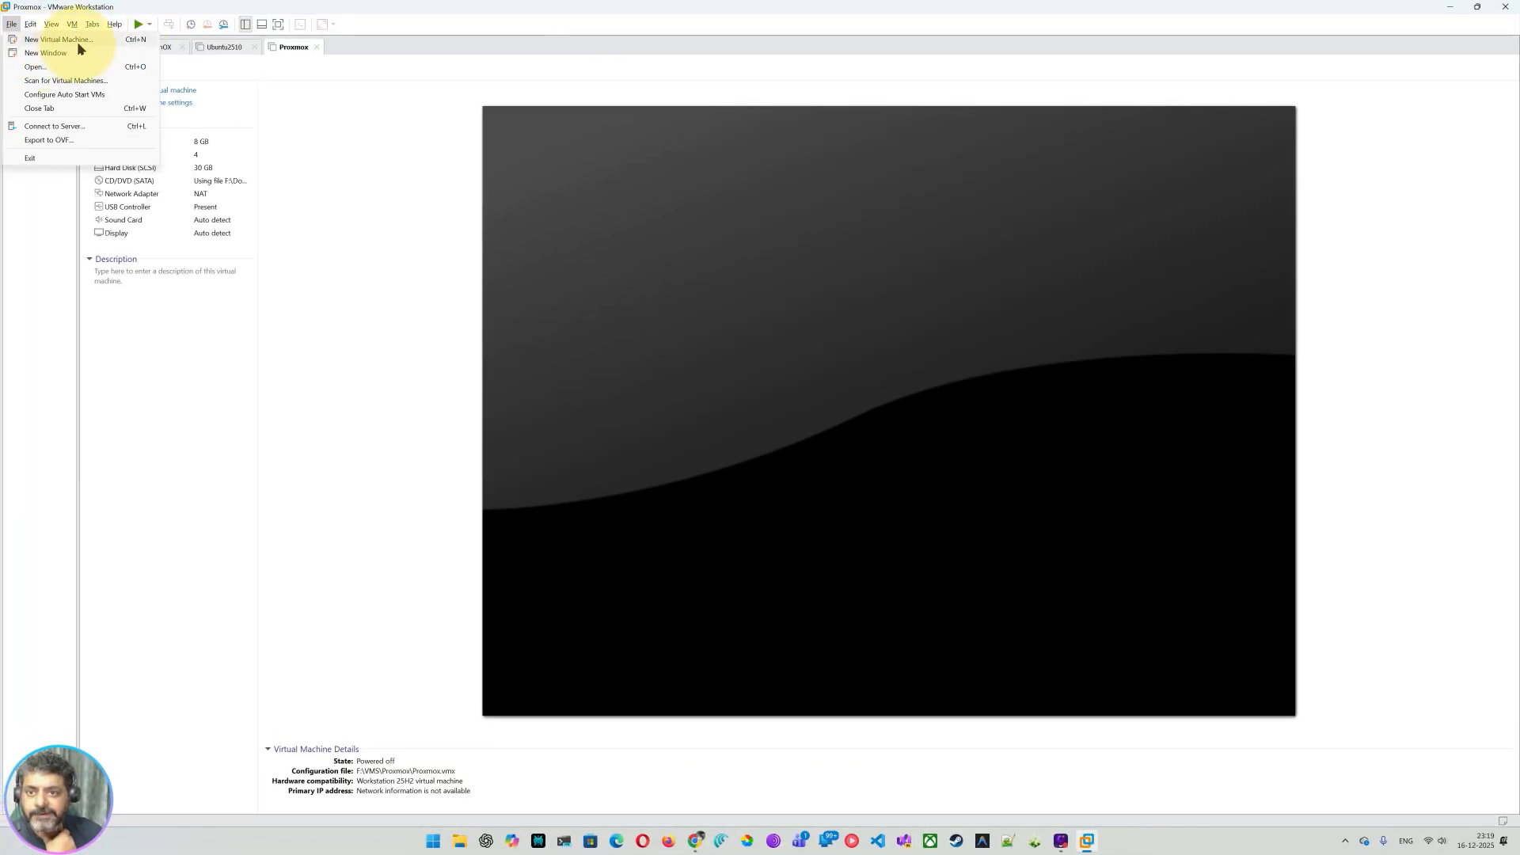
pyautogui.click(78, 41)
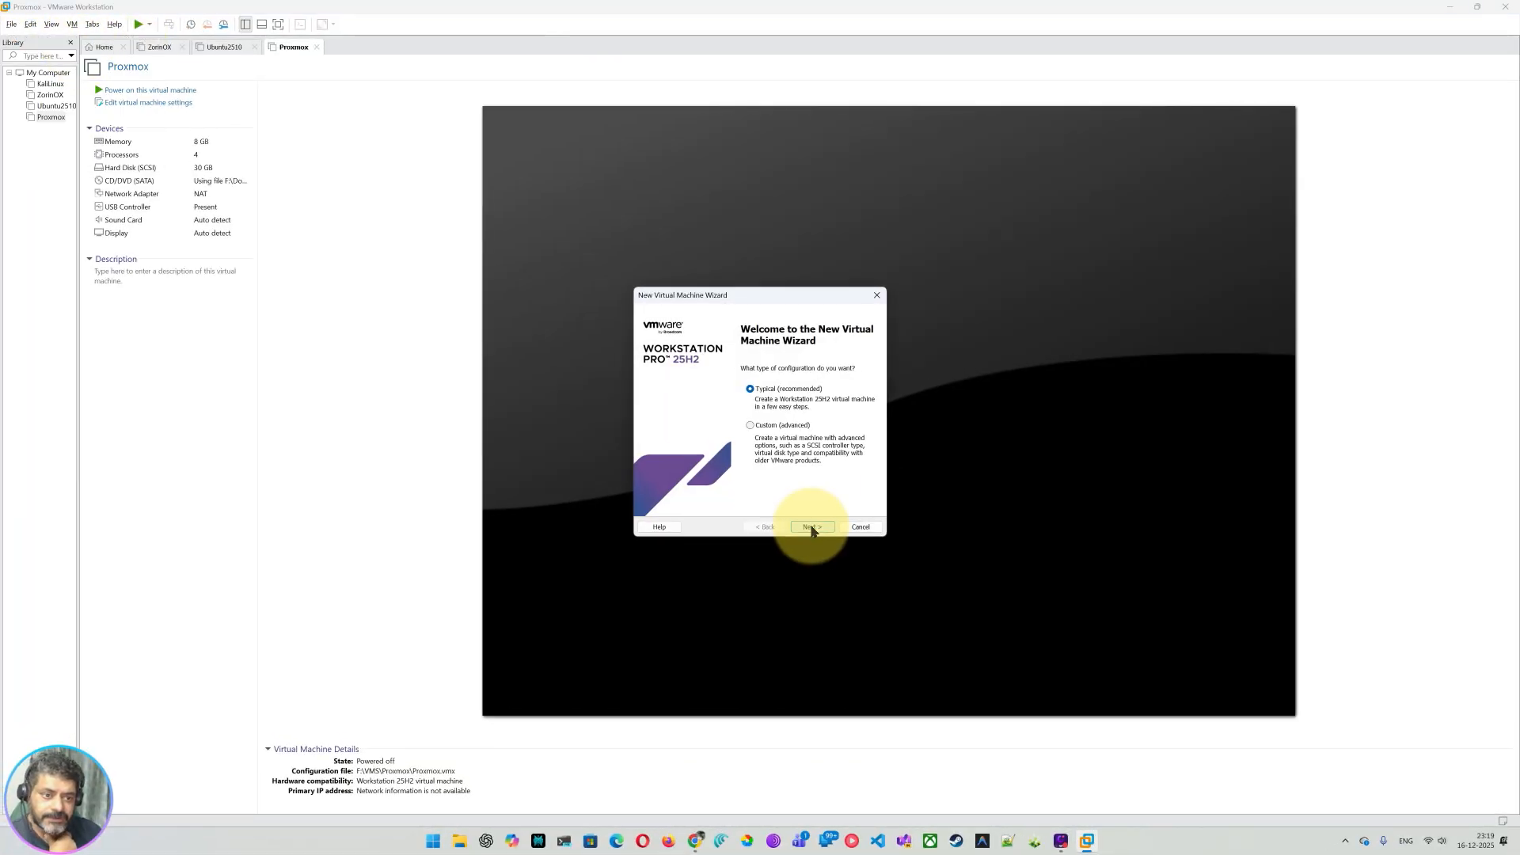
# Step: Use Typical setup with installer disc image Softwares\Linux\ubuntu-26.04-desktop-amd64.iso, then continue
pyautogui.click(812, 528)
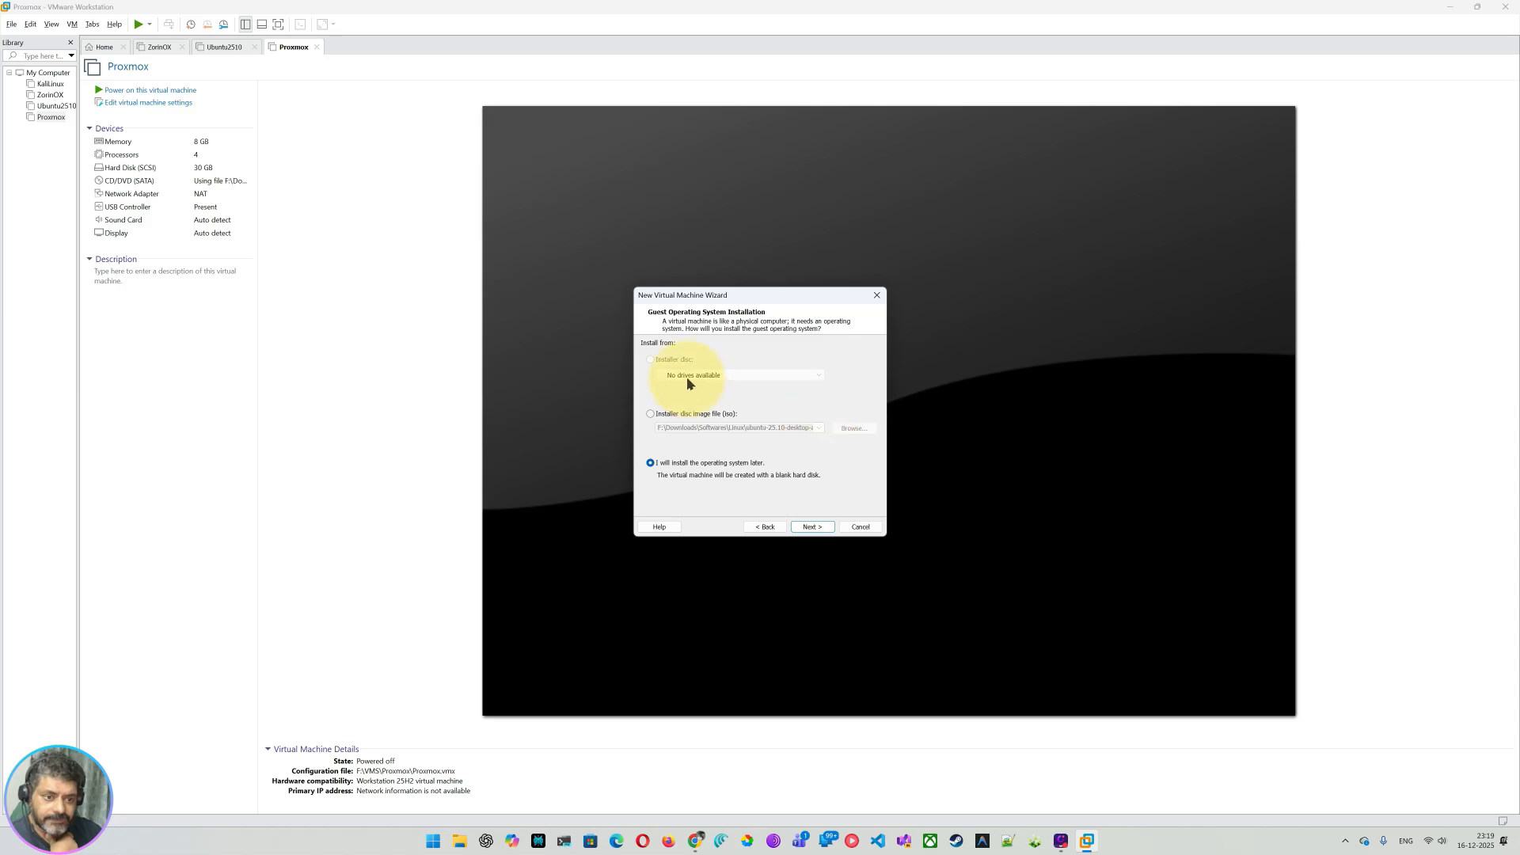
pyautogui.click(667, 413)
pyautogui.click(859, 431)
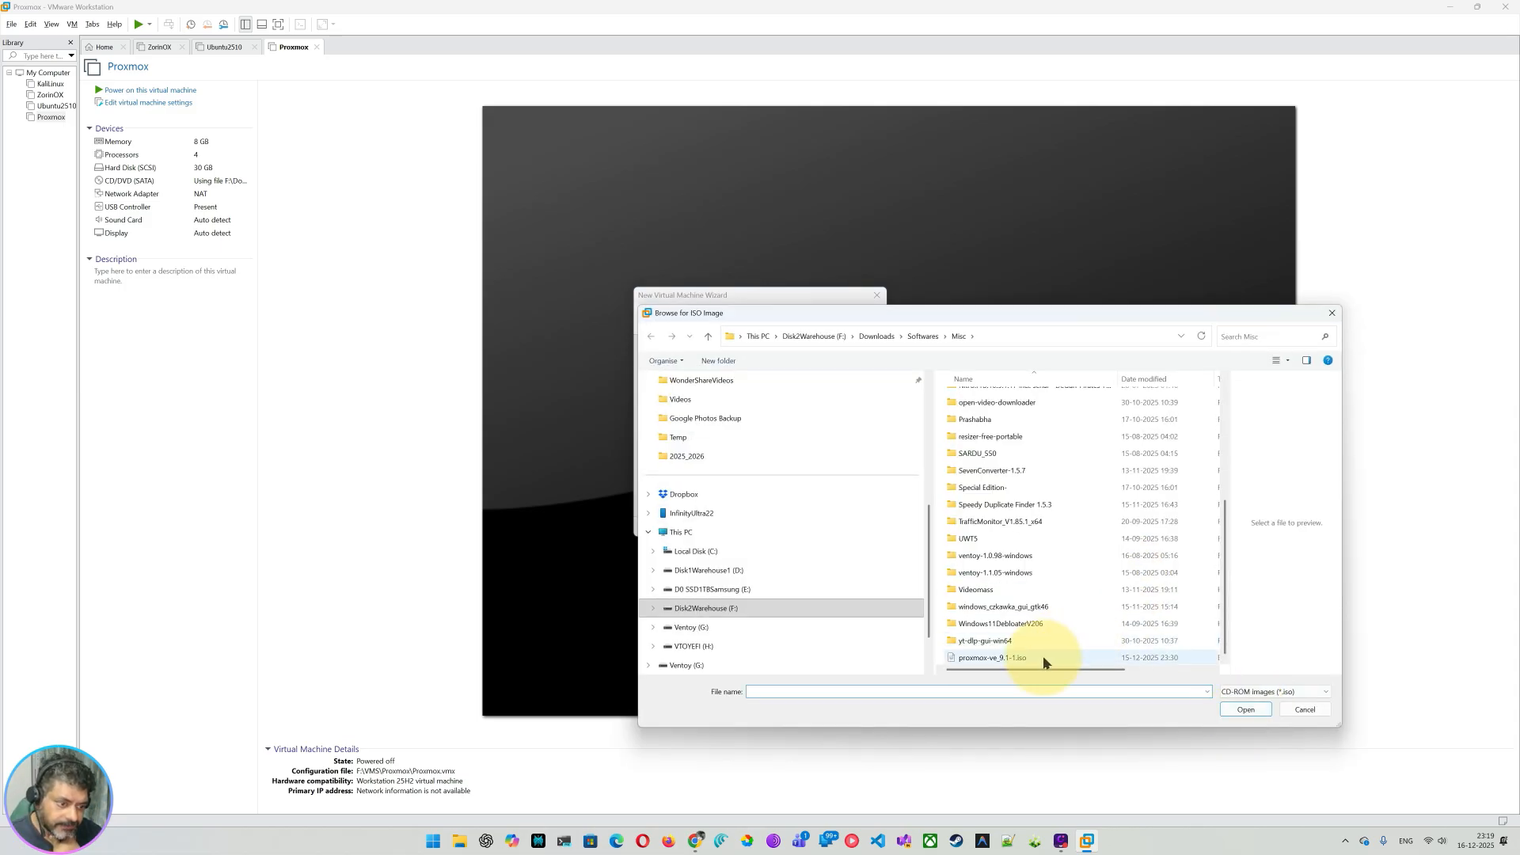
pyautogui.scroll(5, 1092, 618)
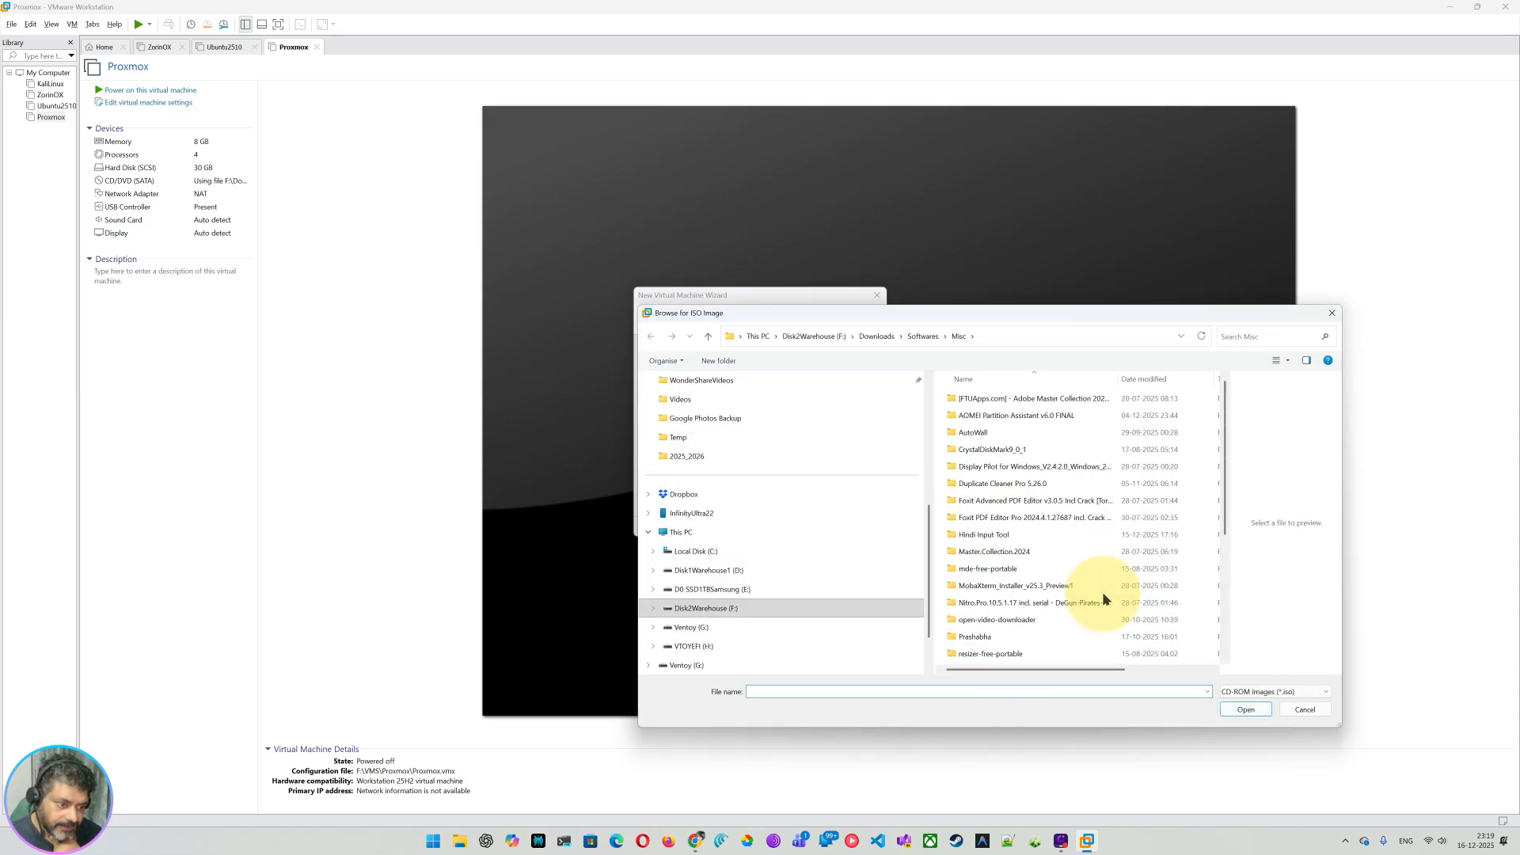
pyautogui.click(926, 342)
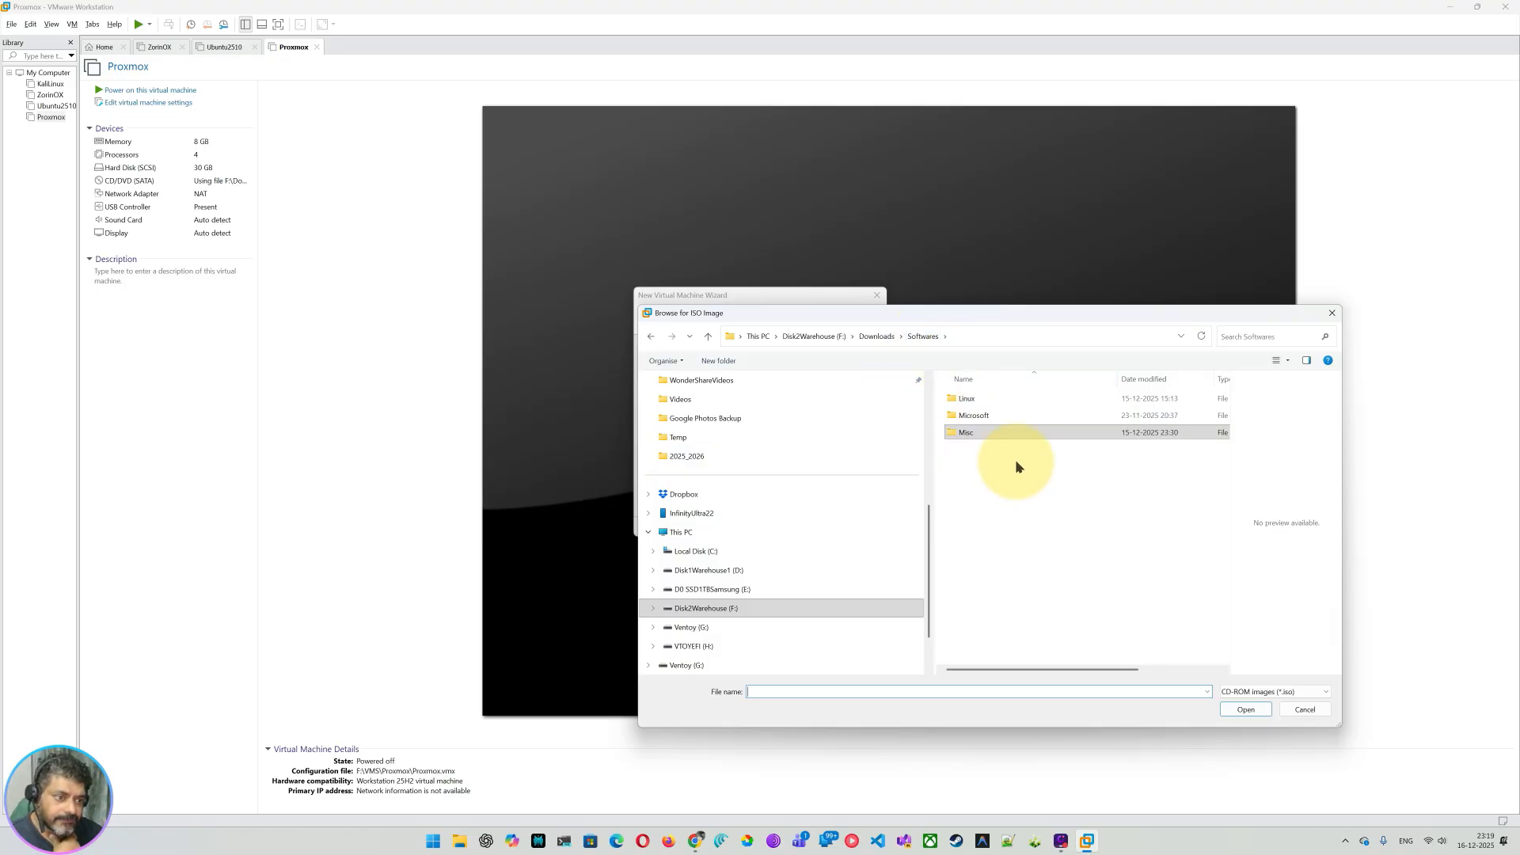
pyautogui.doubleClick(975, 400)
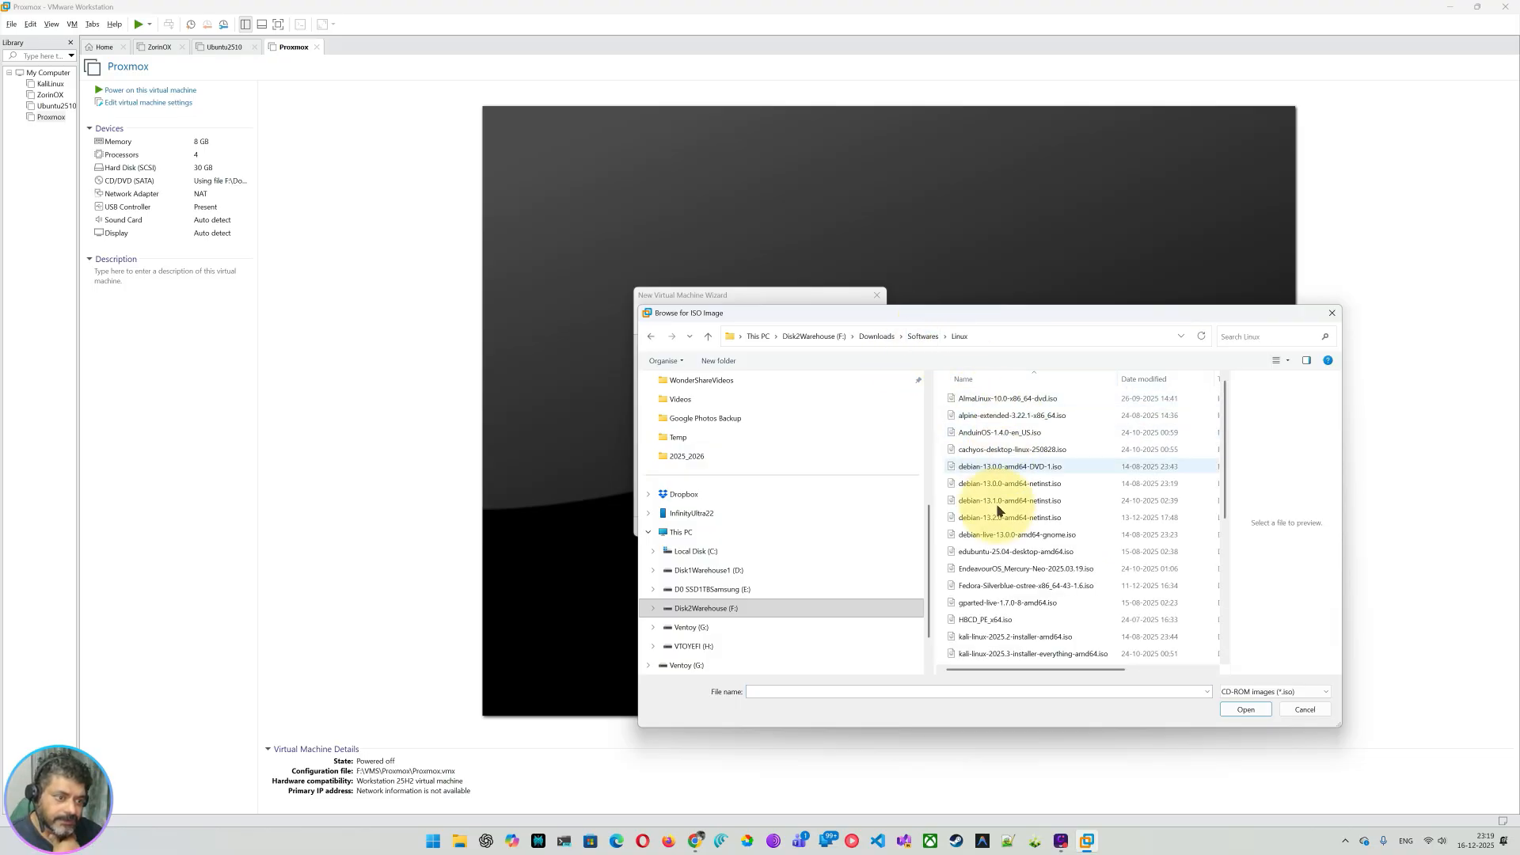
pyautogui.click(1168, 381)
pyautogui.click(1012, 398)
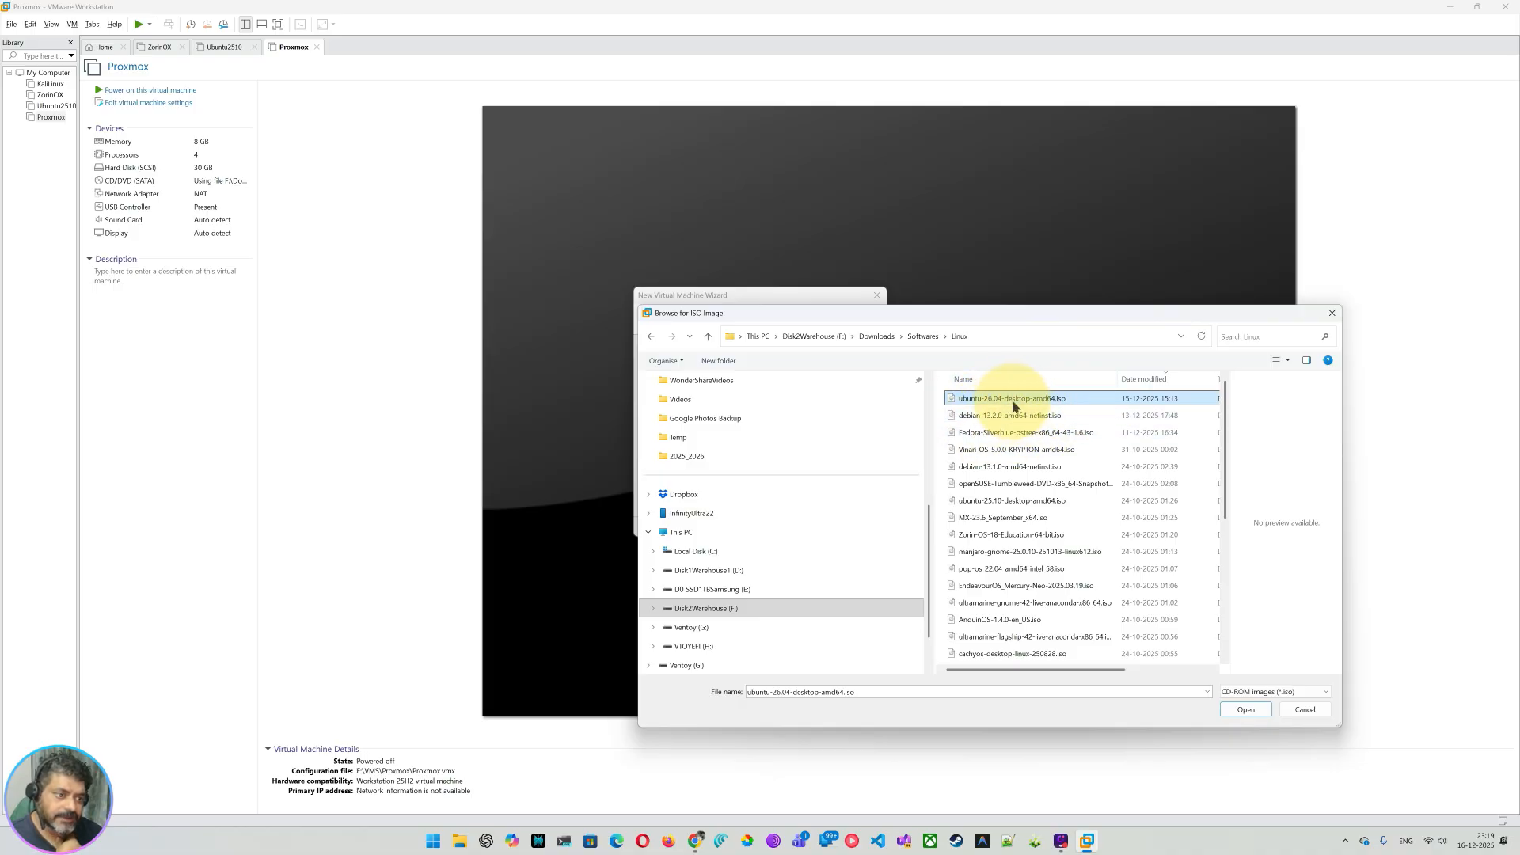
pyautogui.click(1246, 709)
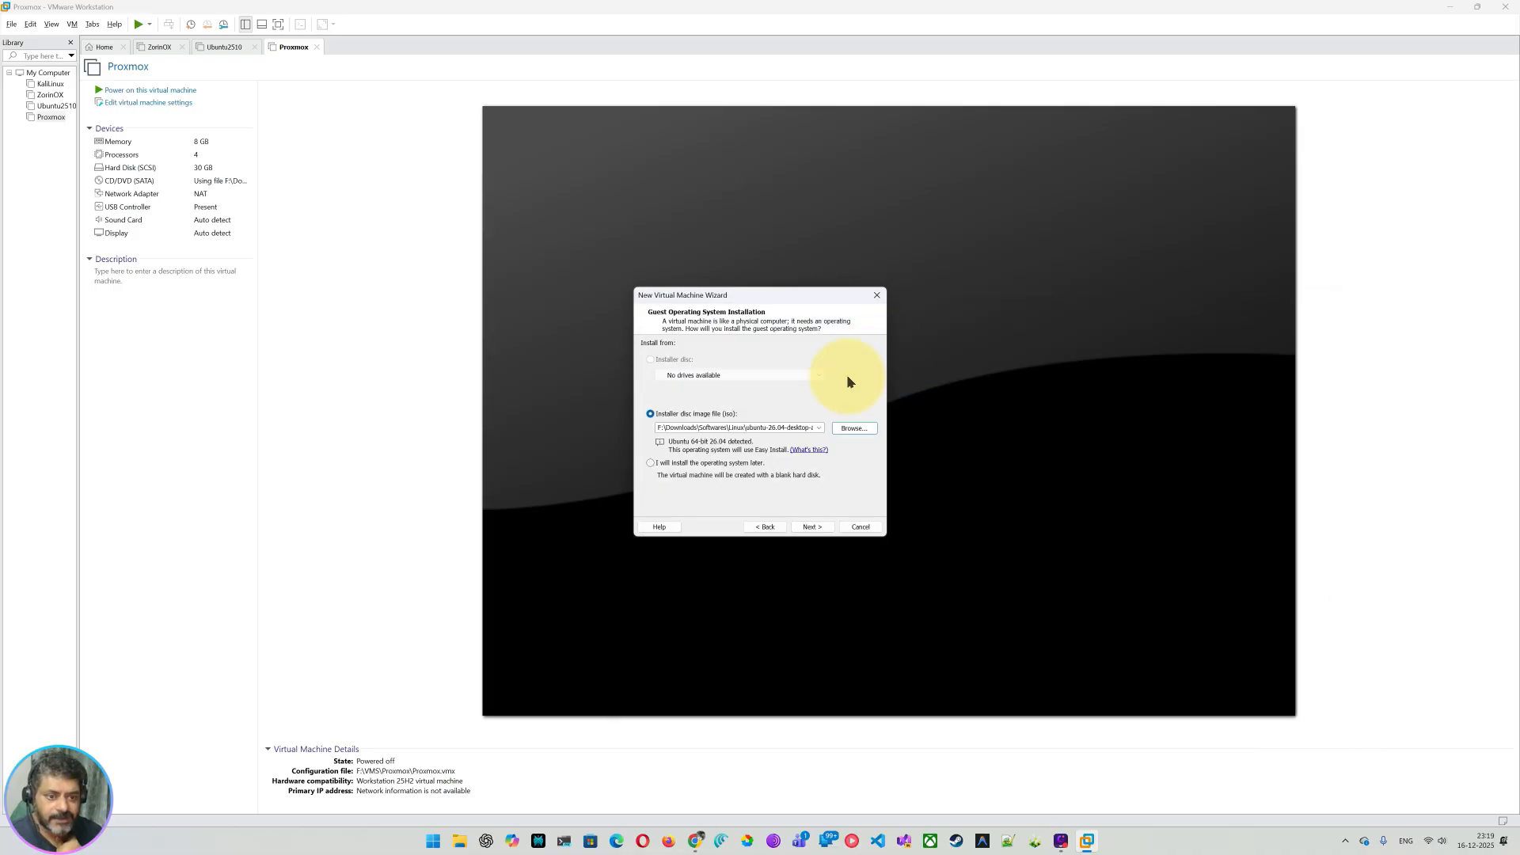
pyautogui.click(815, 526)
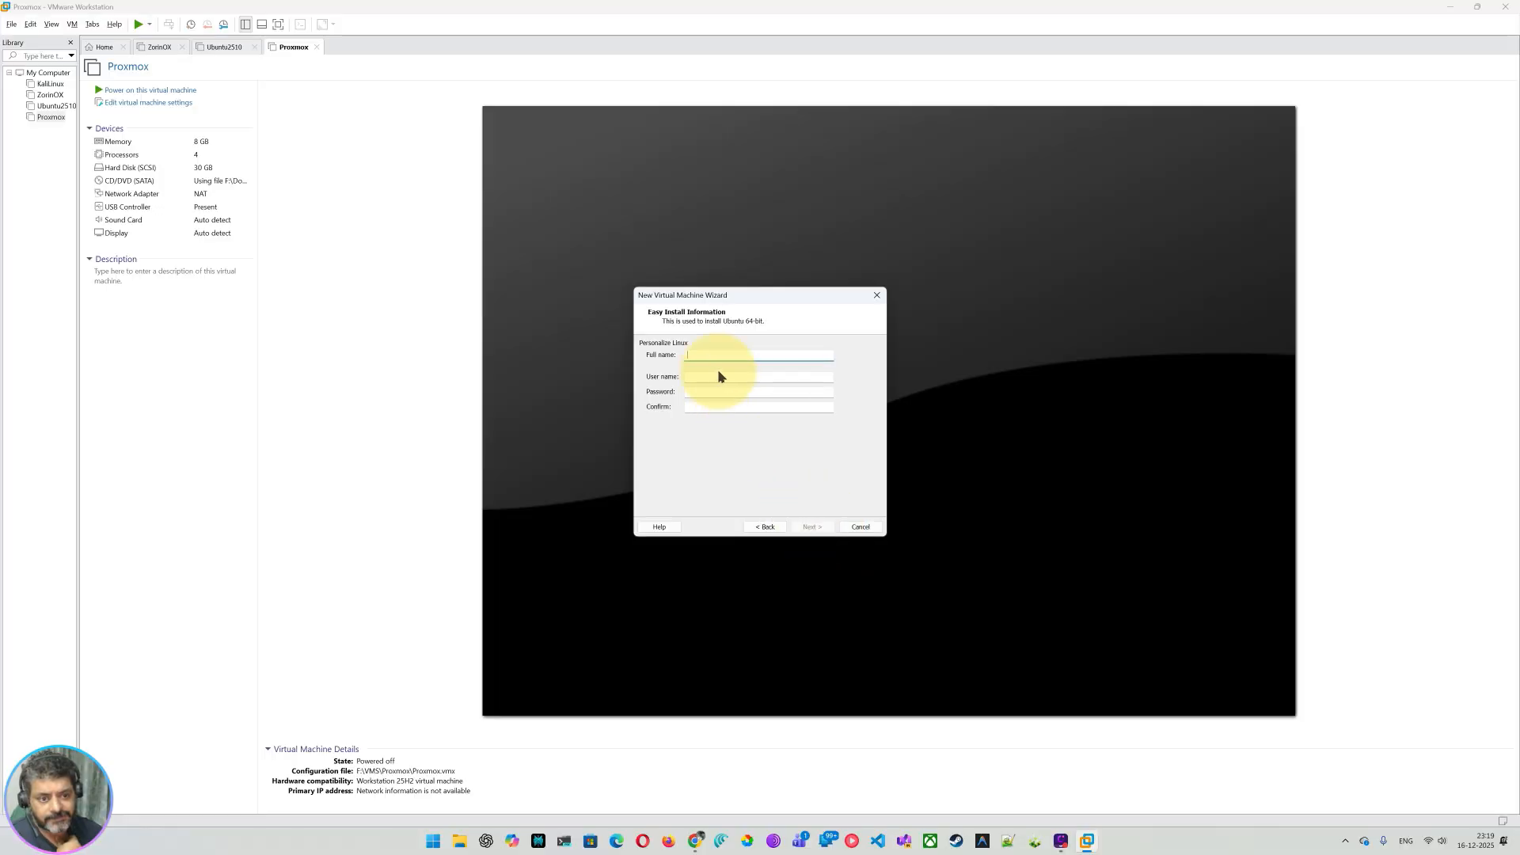
# Step: Enter the Linux user's full name and the same password in both password fields, then continue
pyautogui.write('Shashwa')
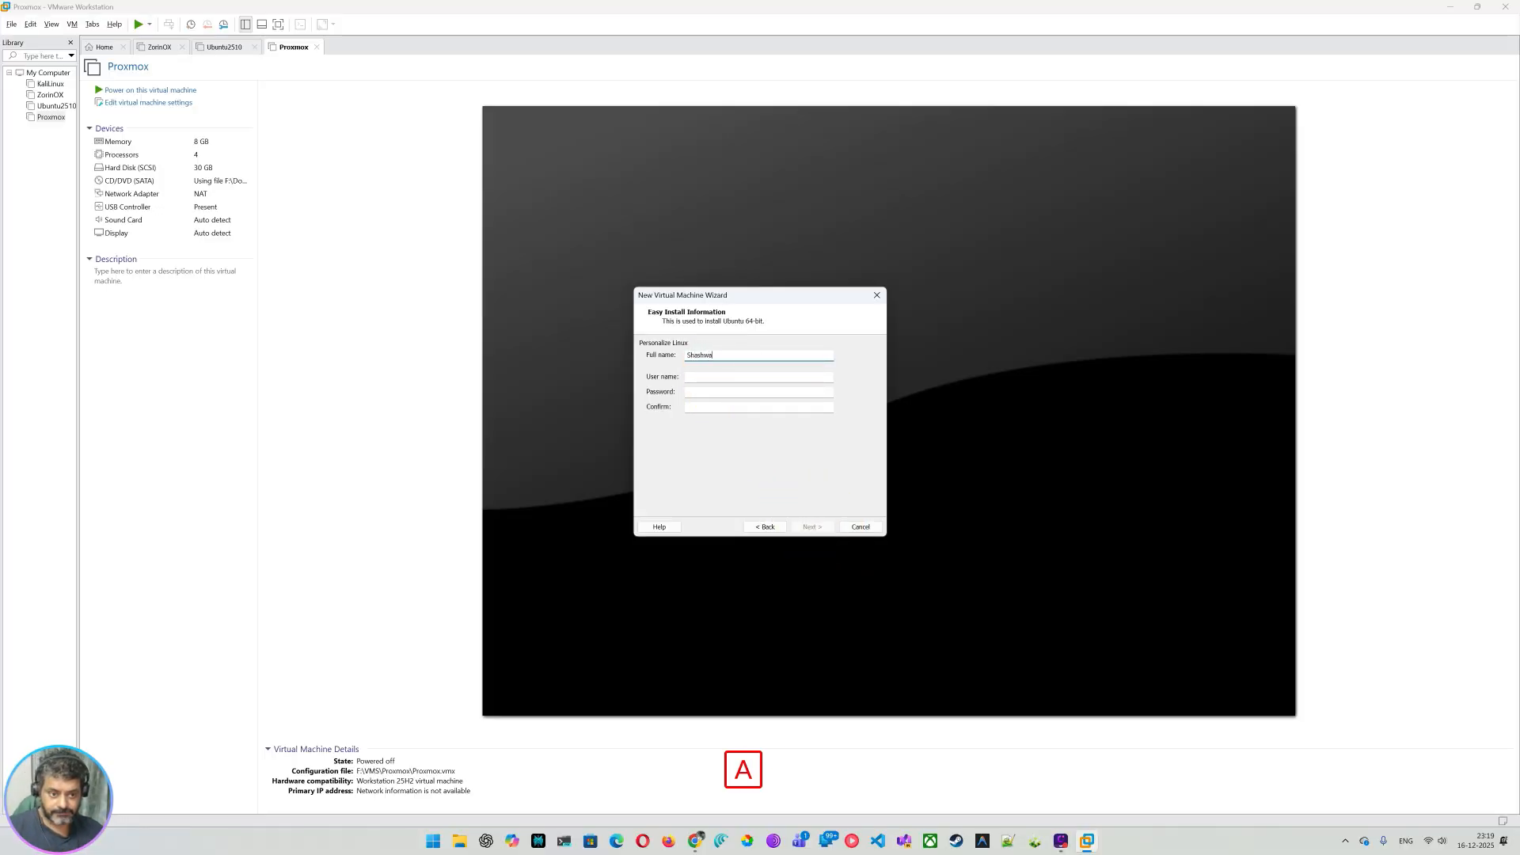
pyautogui.write('t Shriparv')
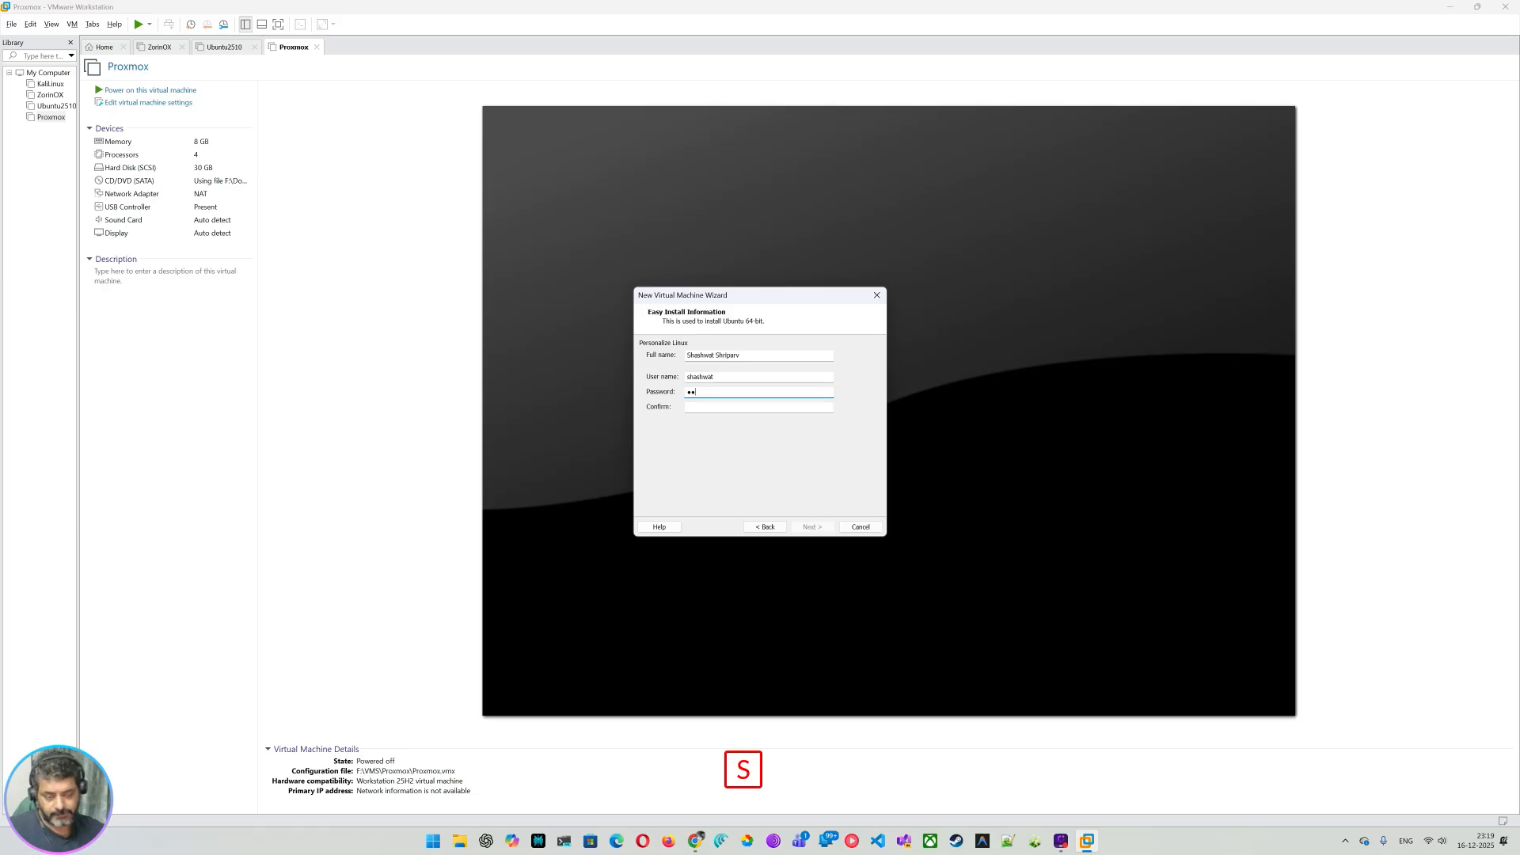
pyautogui.write('ssssss')
pyautogui.click(722, 407)
pyautogui.write('ss')
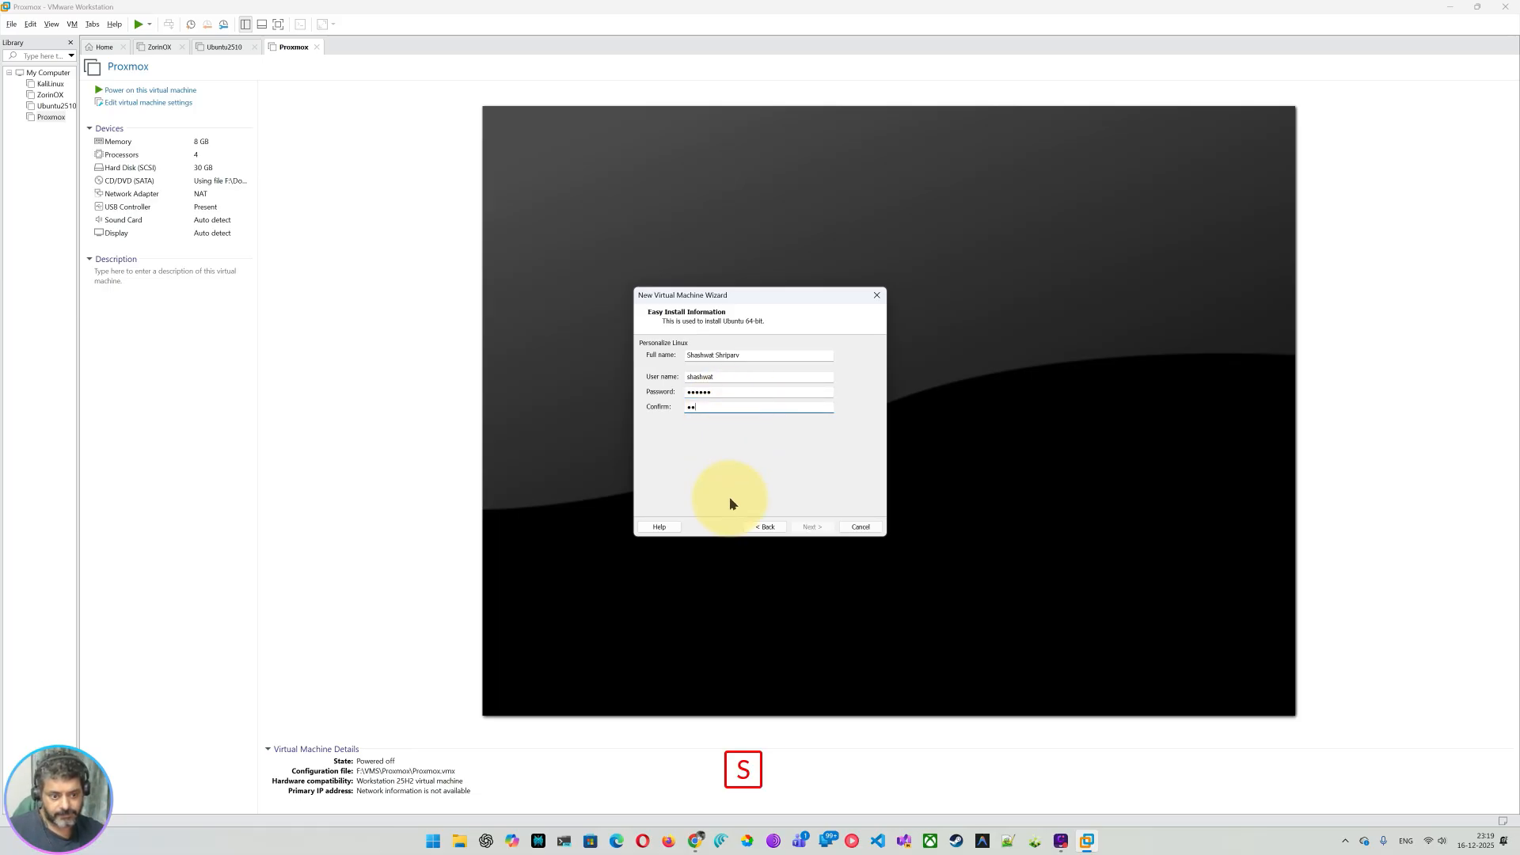
pyautogui.write('ssss')
pyautogui.click(812, 527)
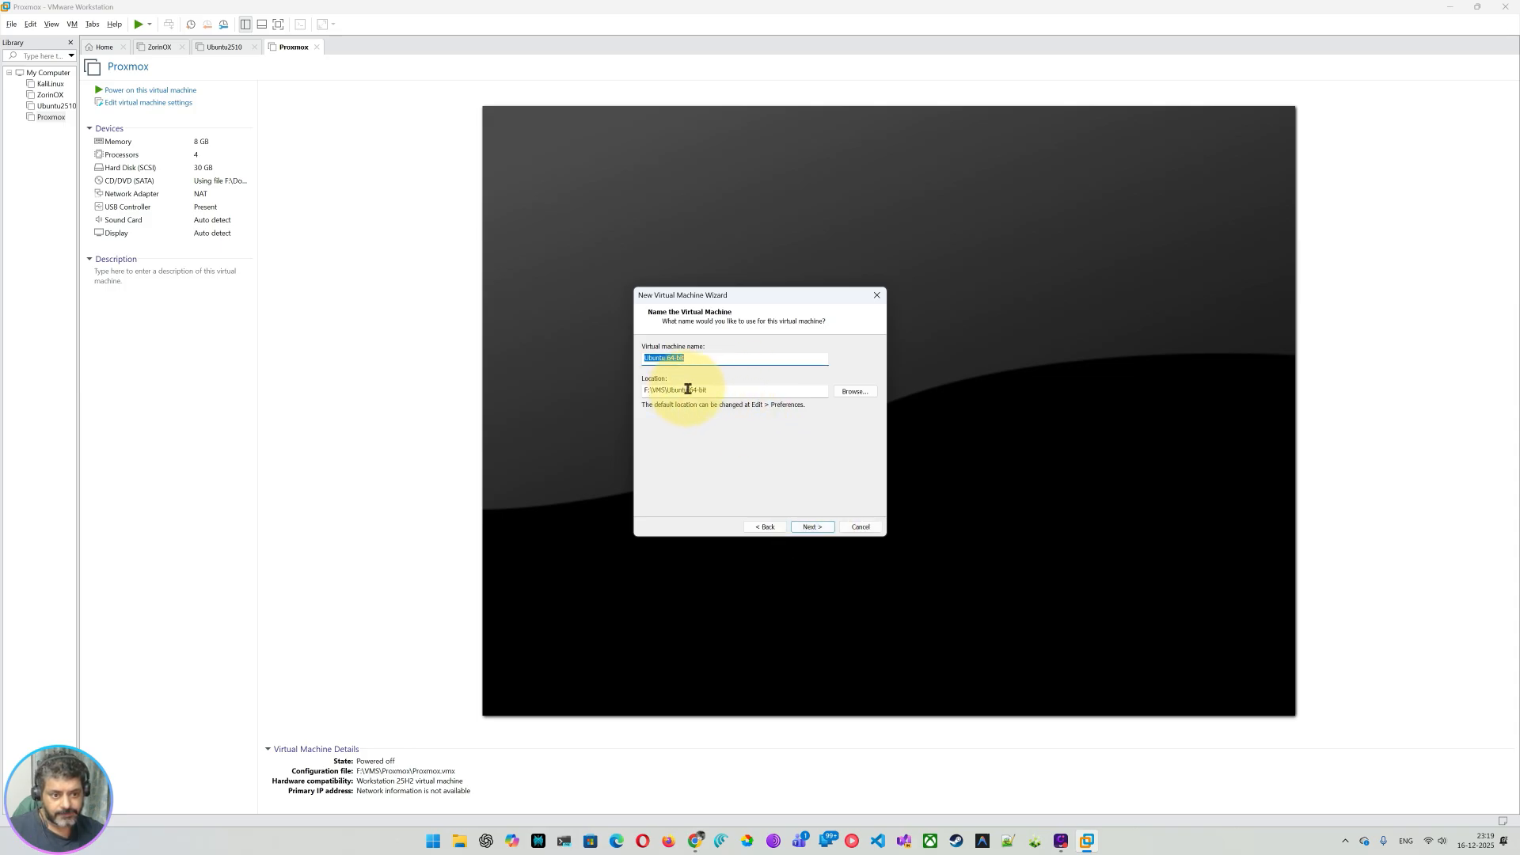
# Step: Change the location to F:\VMS\Ubuntu2604 and paste Ubuntu2604 as the virtual machine name
pyautogui.moveTo(687, 390); pyautogui.dragTo(794, 389)
pyautogui.write('2')
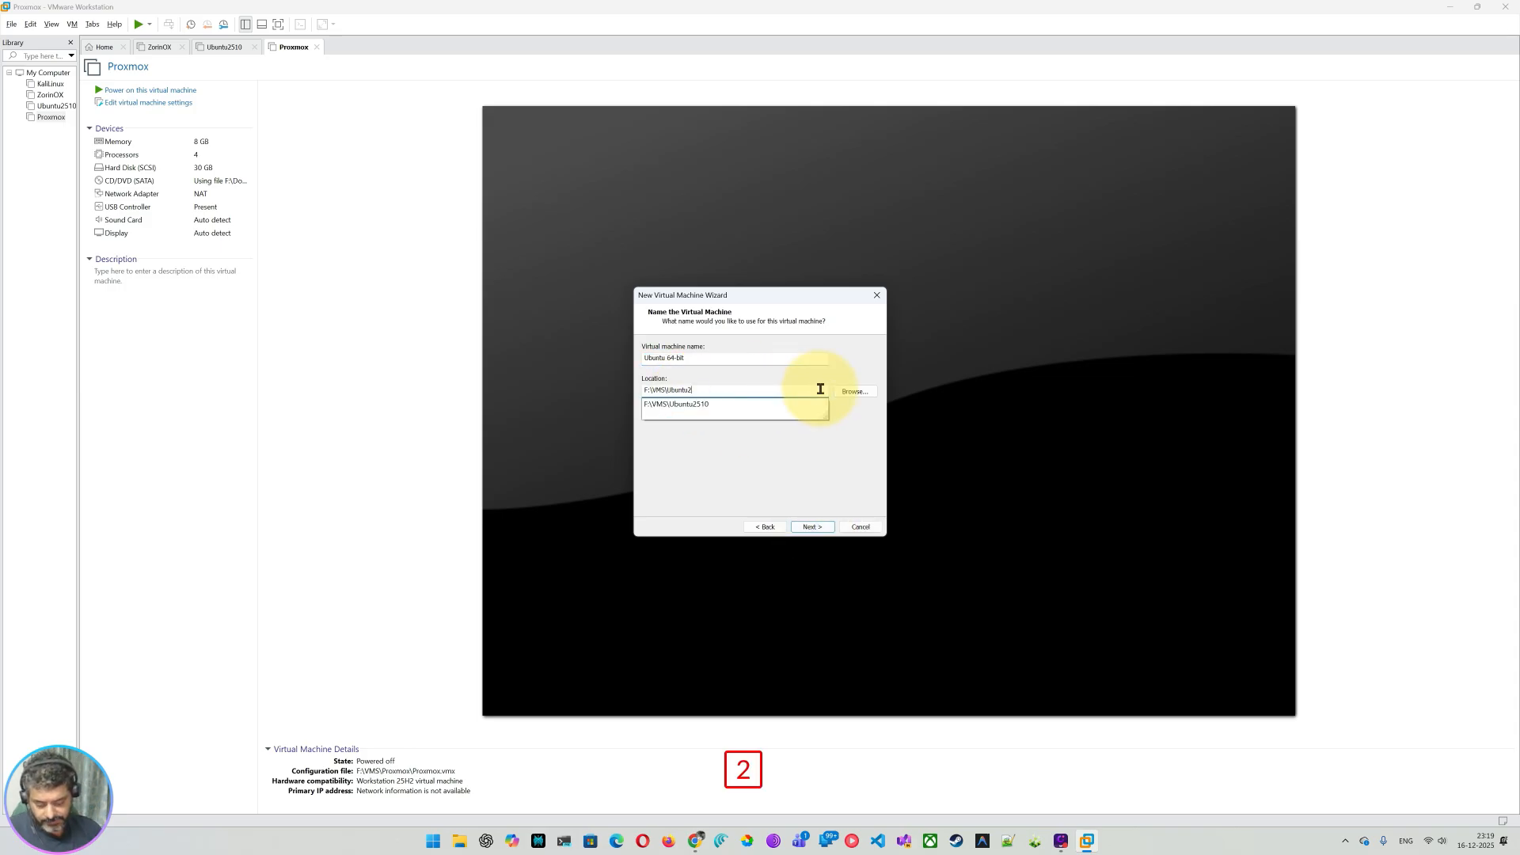
pyautogui.write('604')
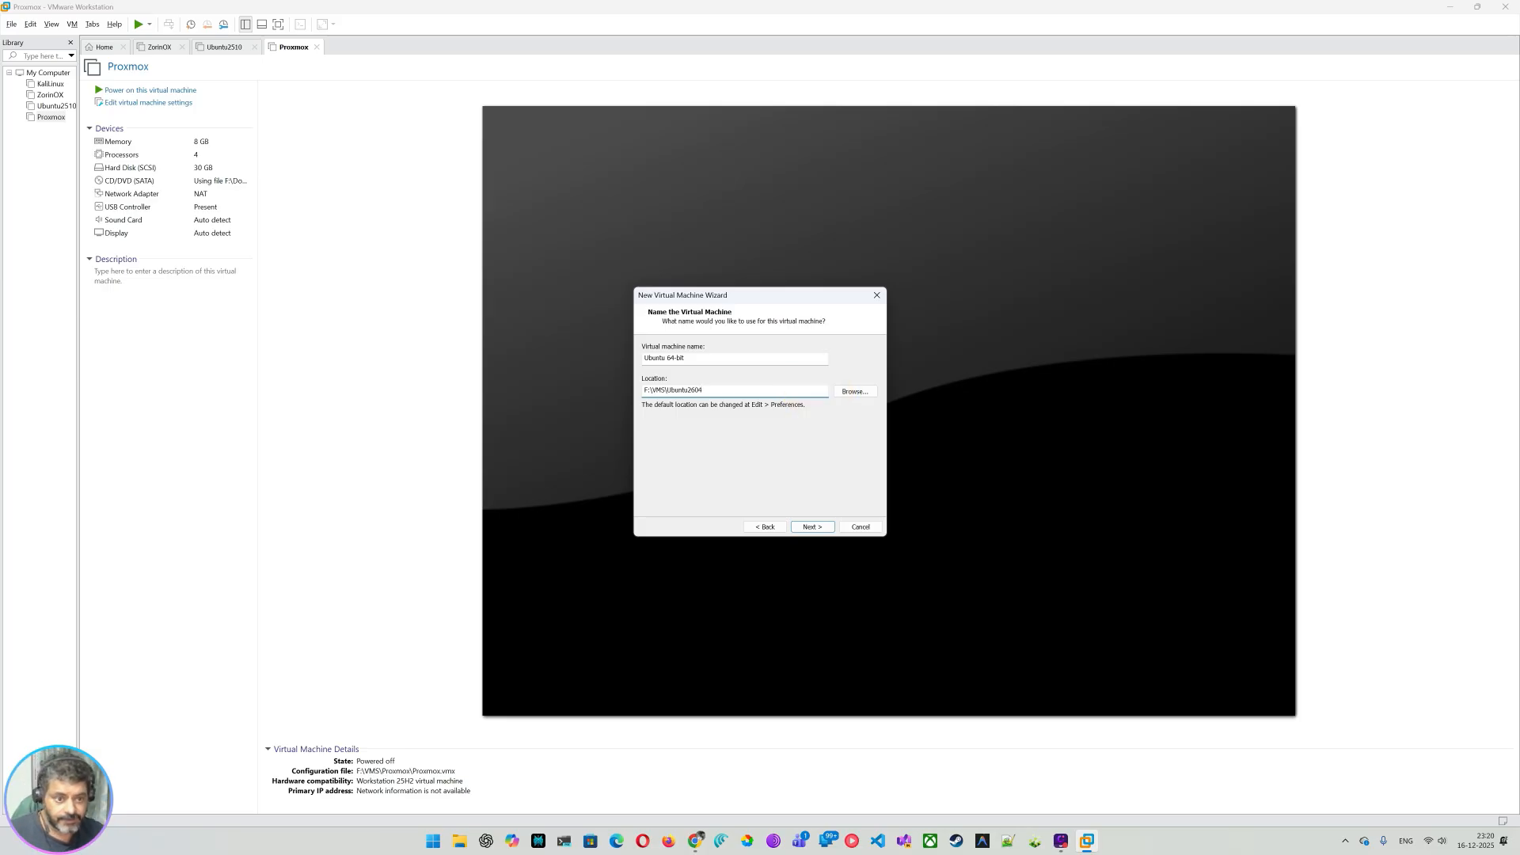
pyautogui.moveTo(672, 388); pyautogui.dragTo(770, 392)
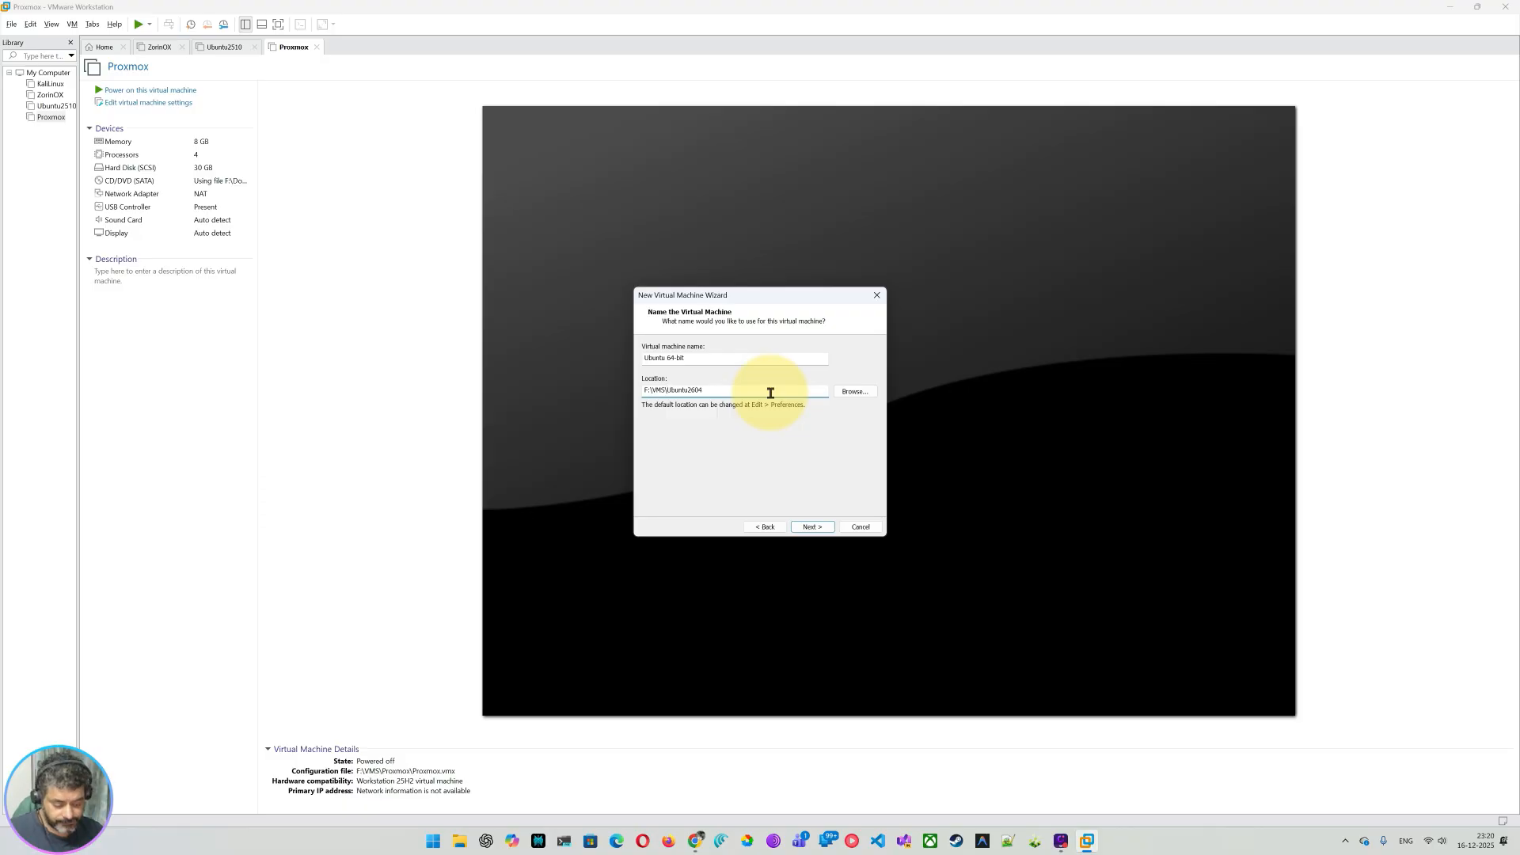
pyautogui.hotkey('shift', 'End')
pyautogui.hotkey('ctrl', 'c')
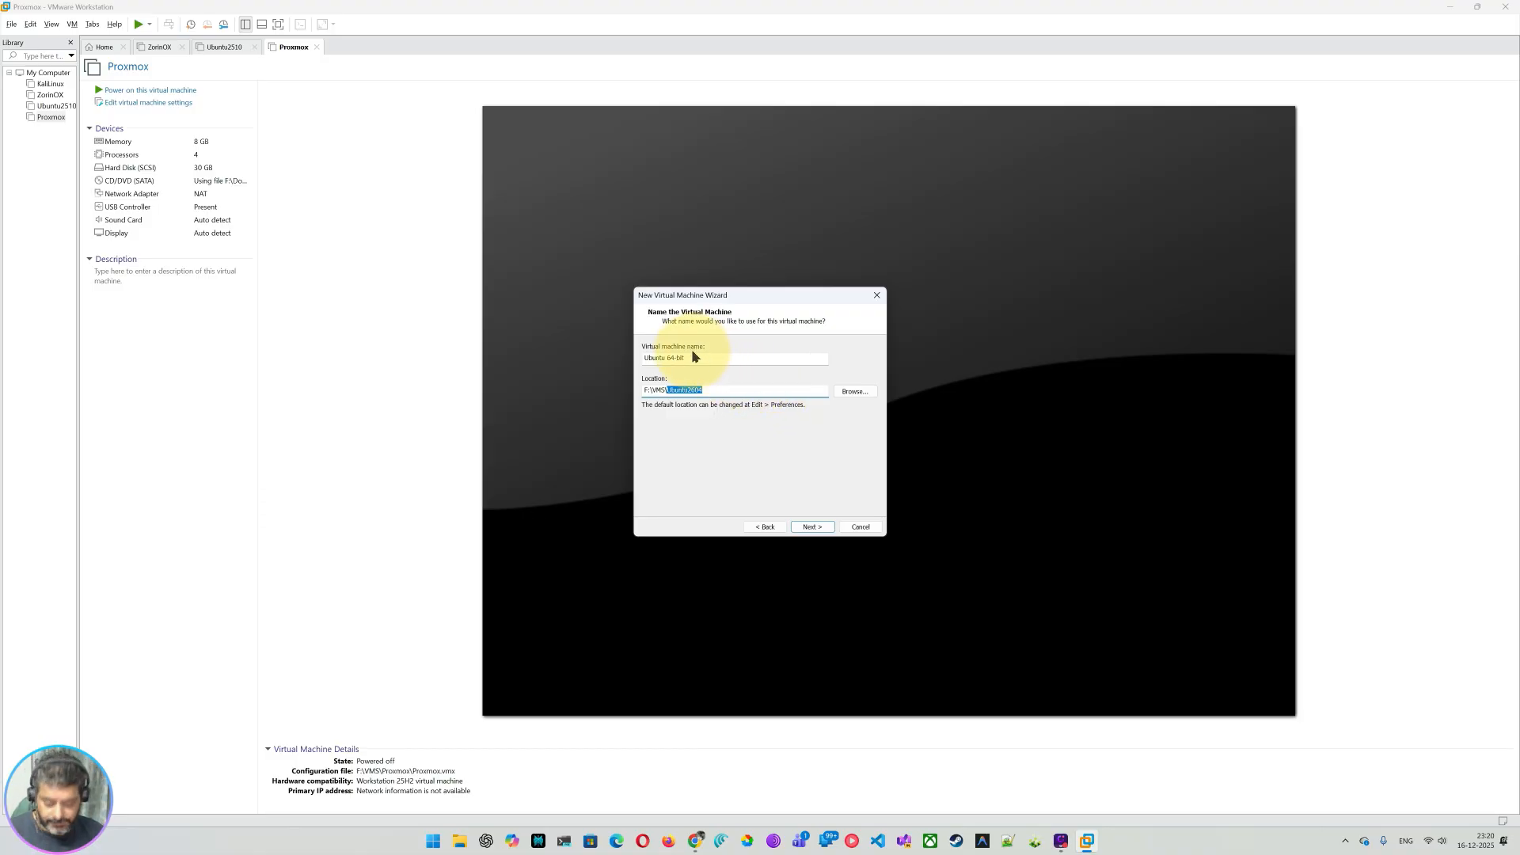
pyautogui.hotkey('ctrl', 'c')
pyautogui.moveTo(700, 357); pyautogui.dragTo(569, 356)
pyautogui.hotkey('ctrl', 'v')
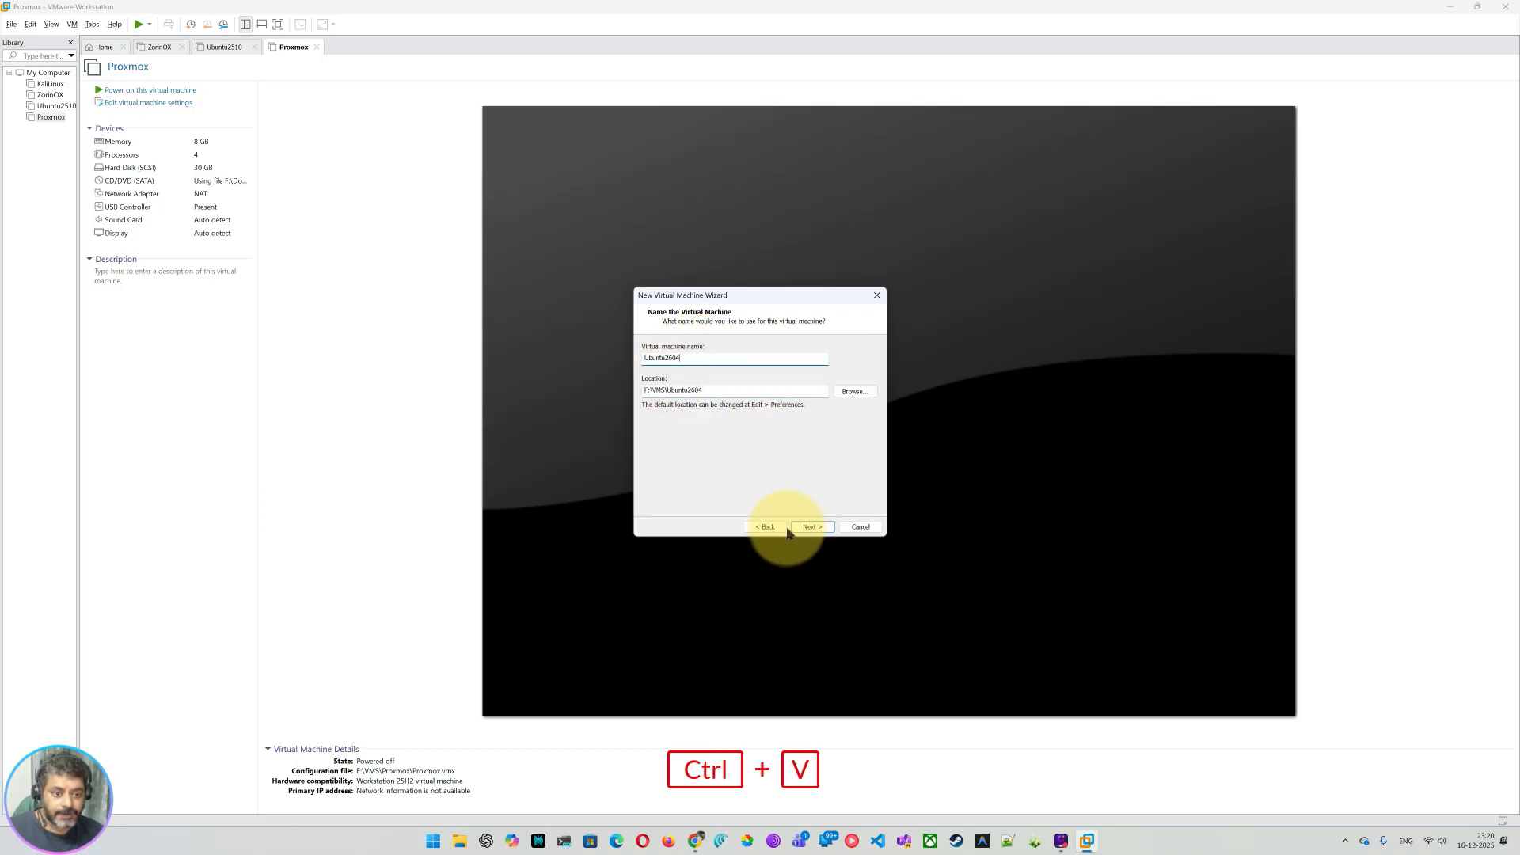
pyautogui.click(818, 530)
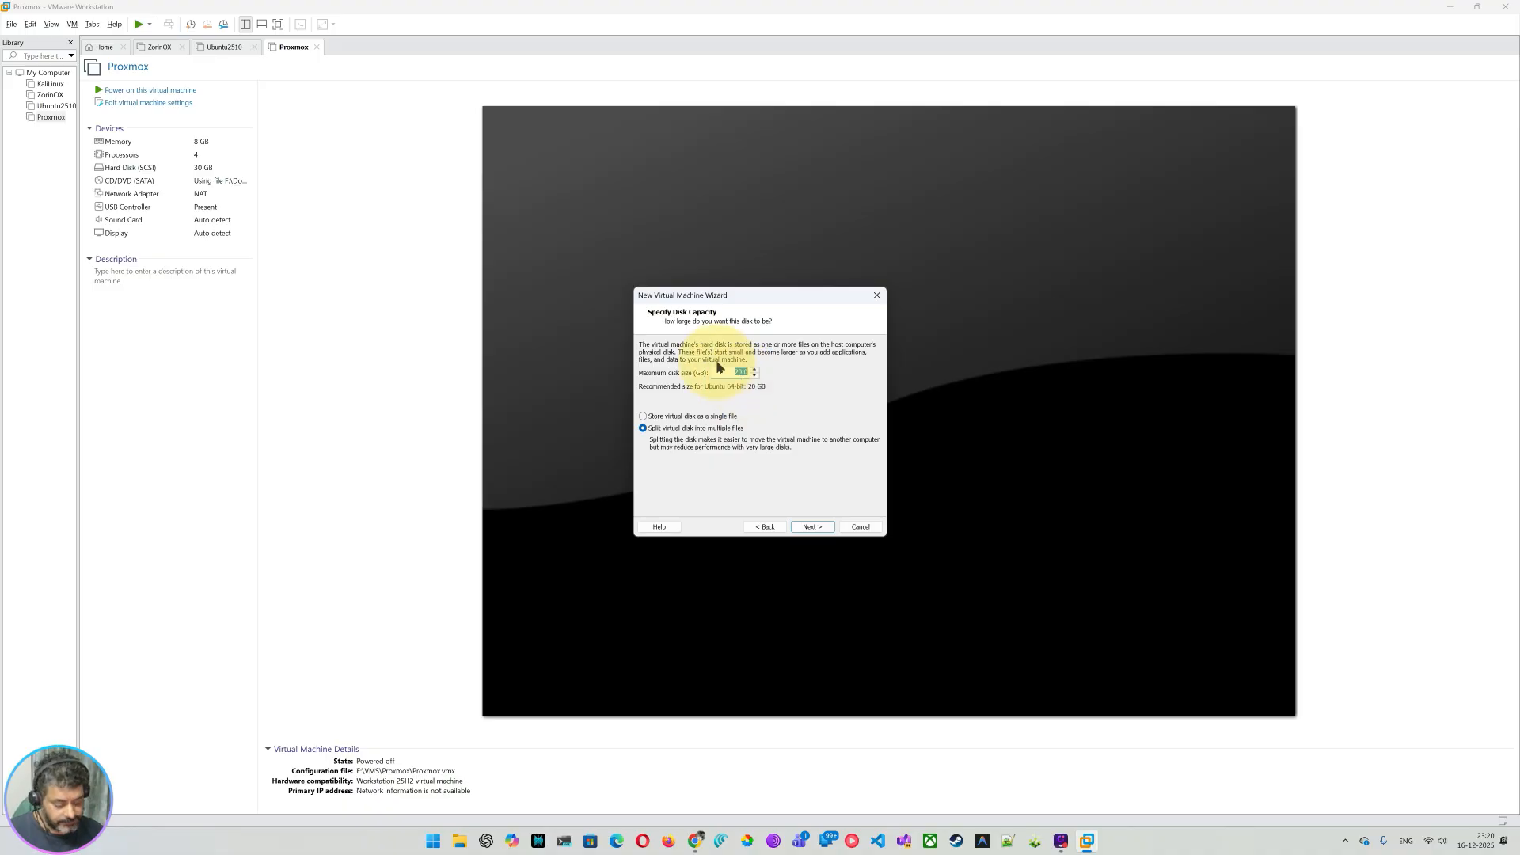
# Step: Set the maximum disk size to 25 GB and open Customize Hardware on the Ready to Create page
pyautogui.write('25')
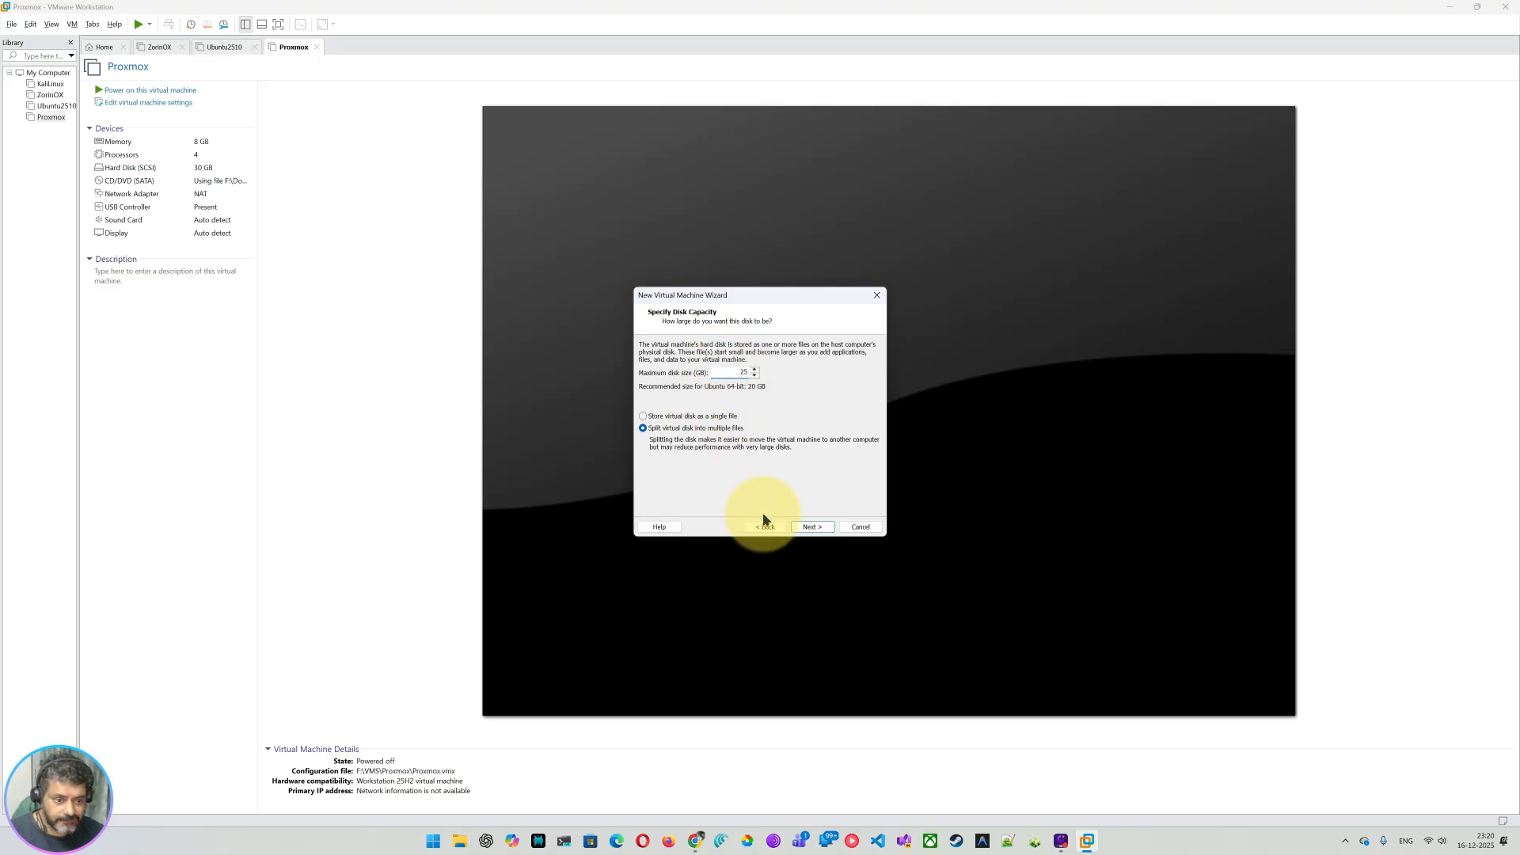
pyautogui.click(815, 527)
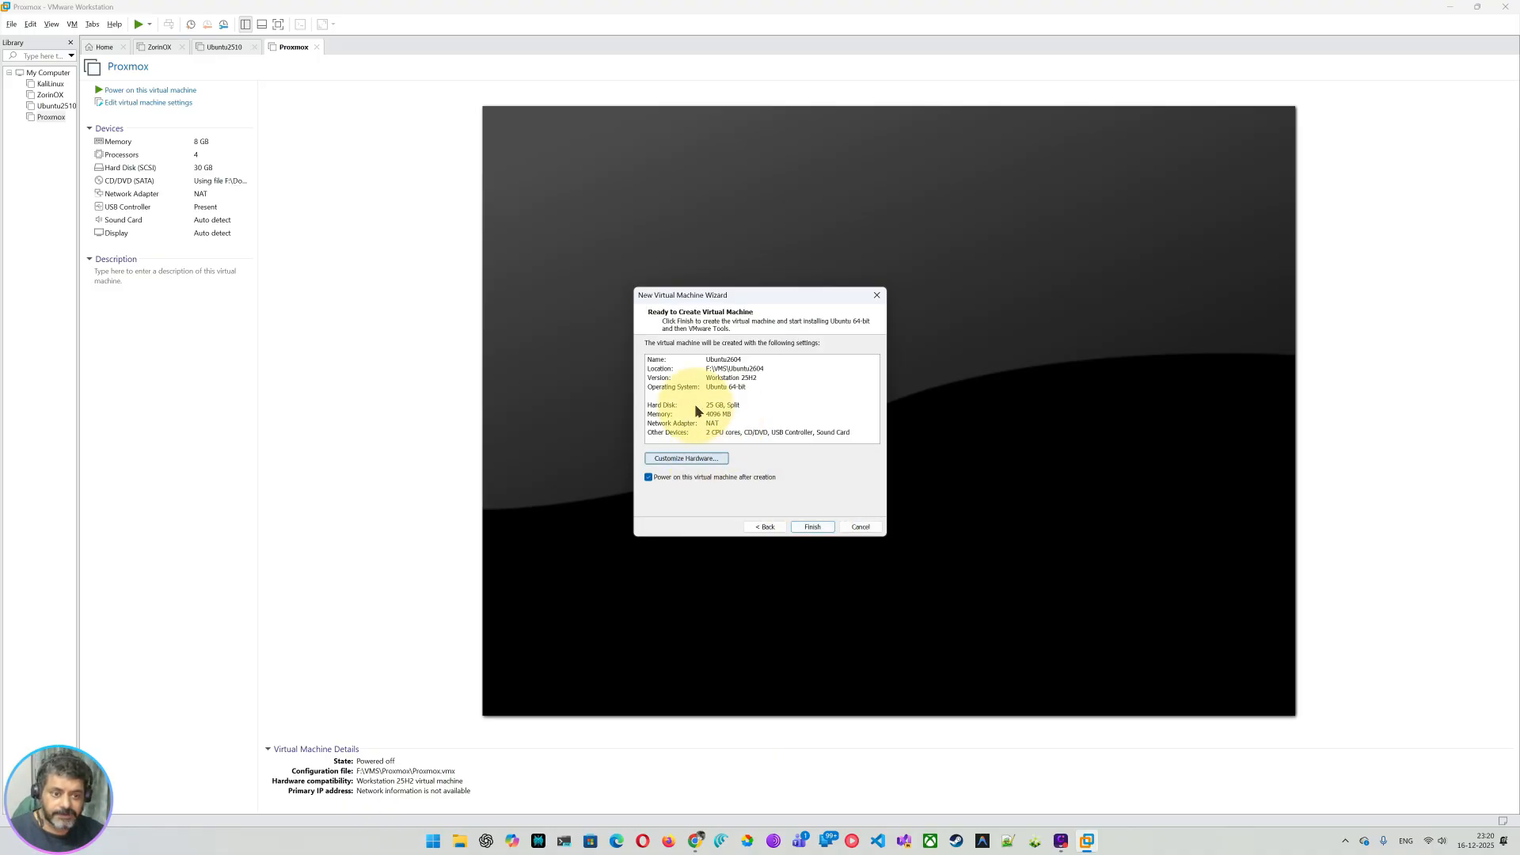
pyautogui.click(685, 460)
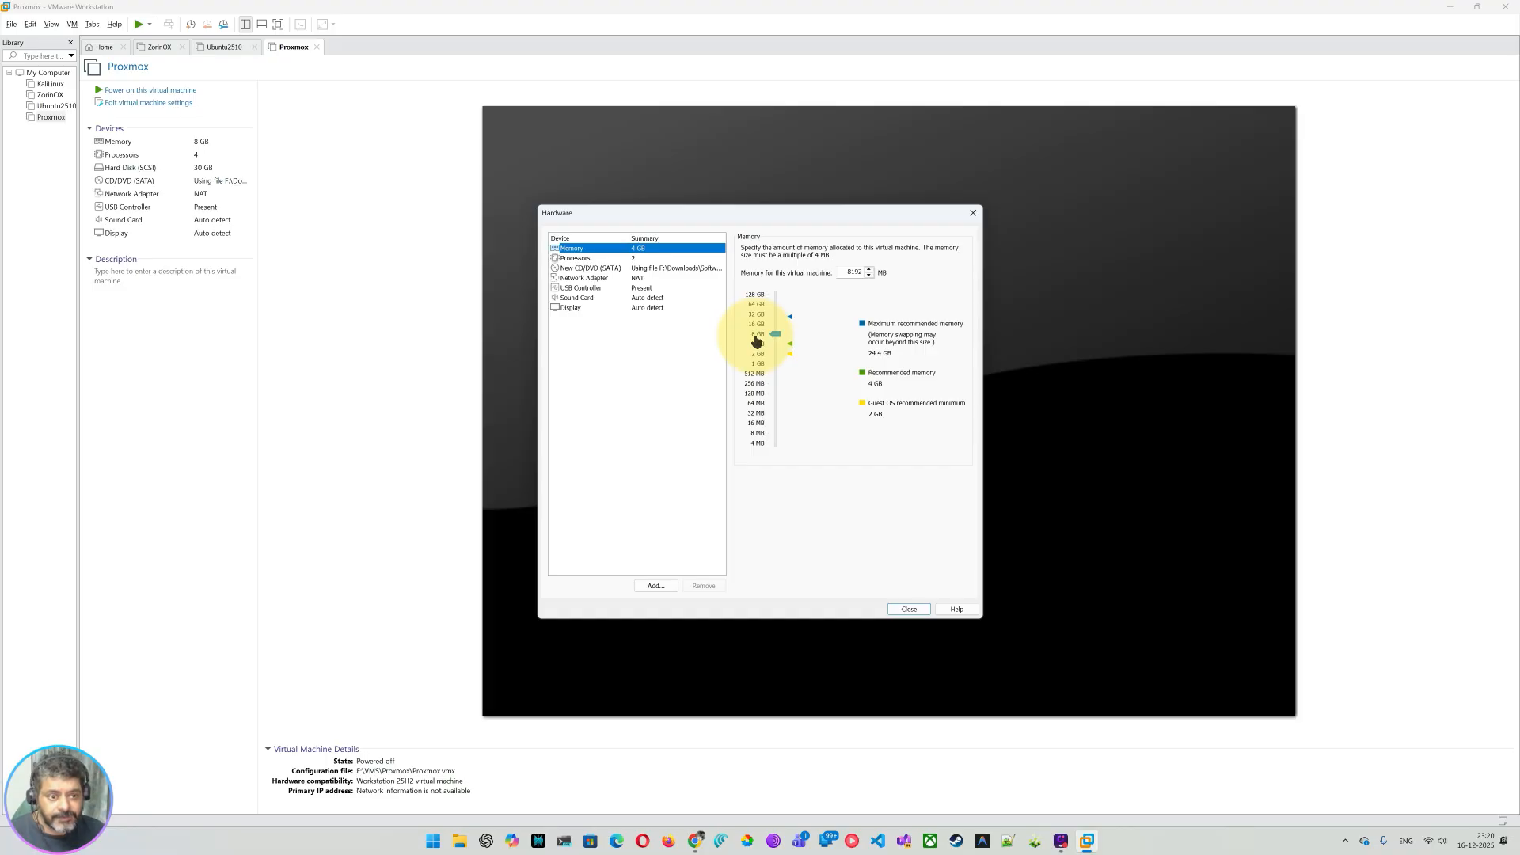
# Step: Set the processor configuration to 2 cores per processor, 4 cores total
pyautogui.click(622, 267)
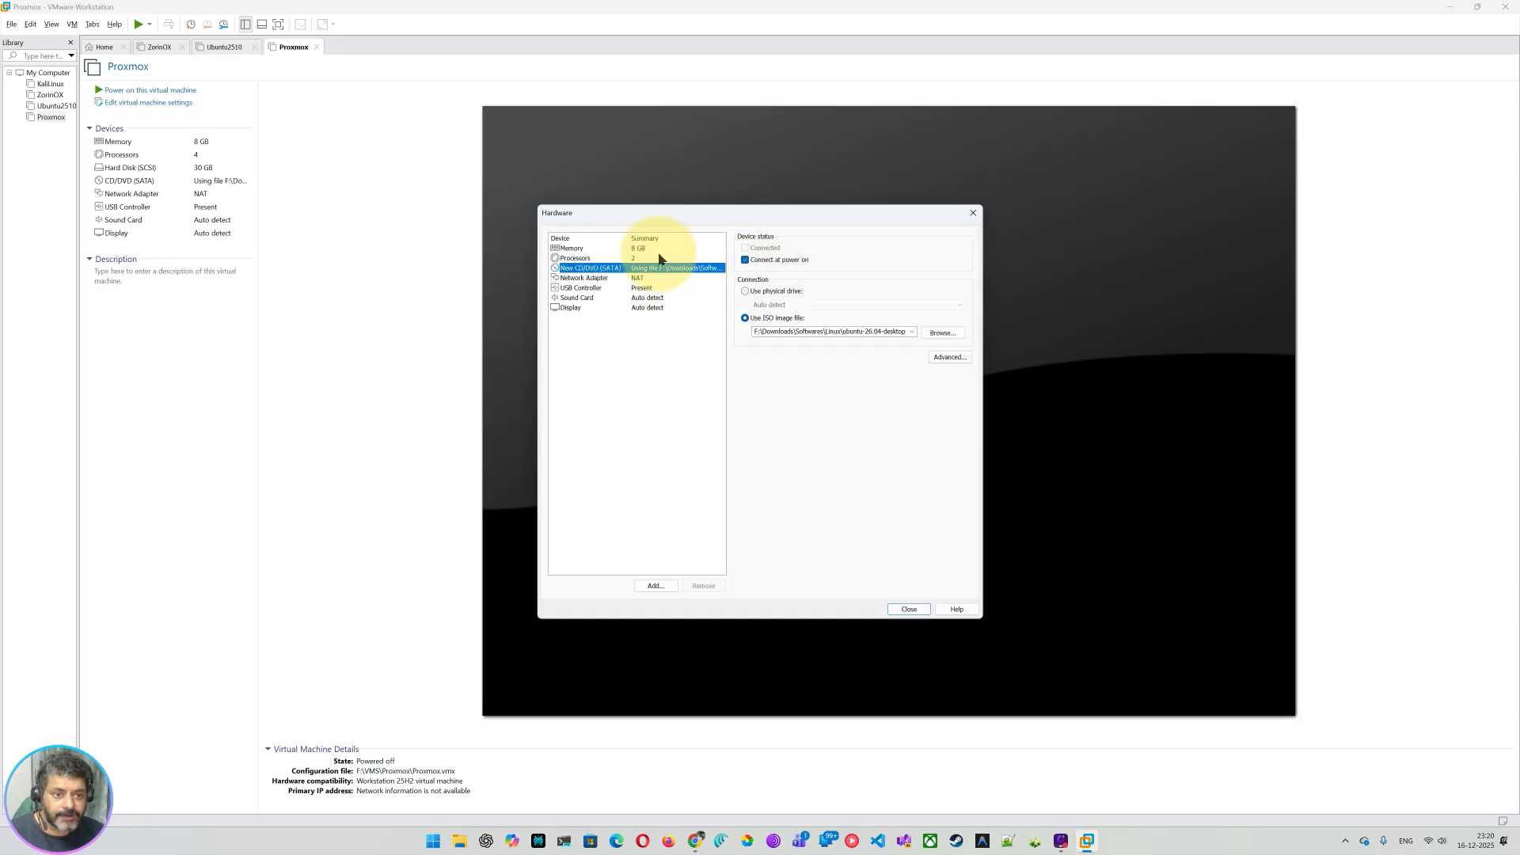
pyautogui.click(660, 258)
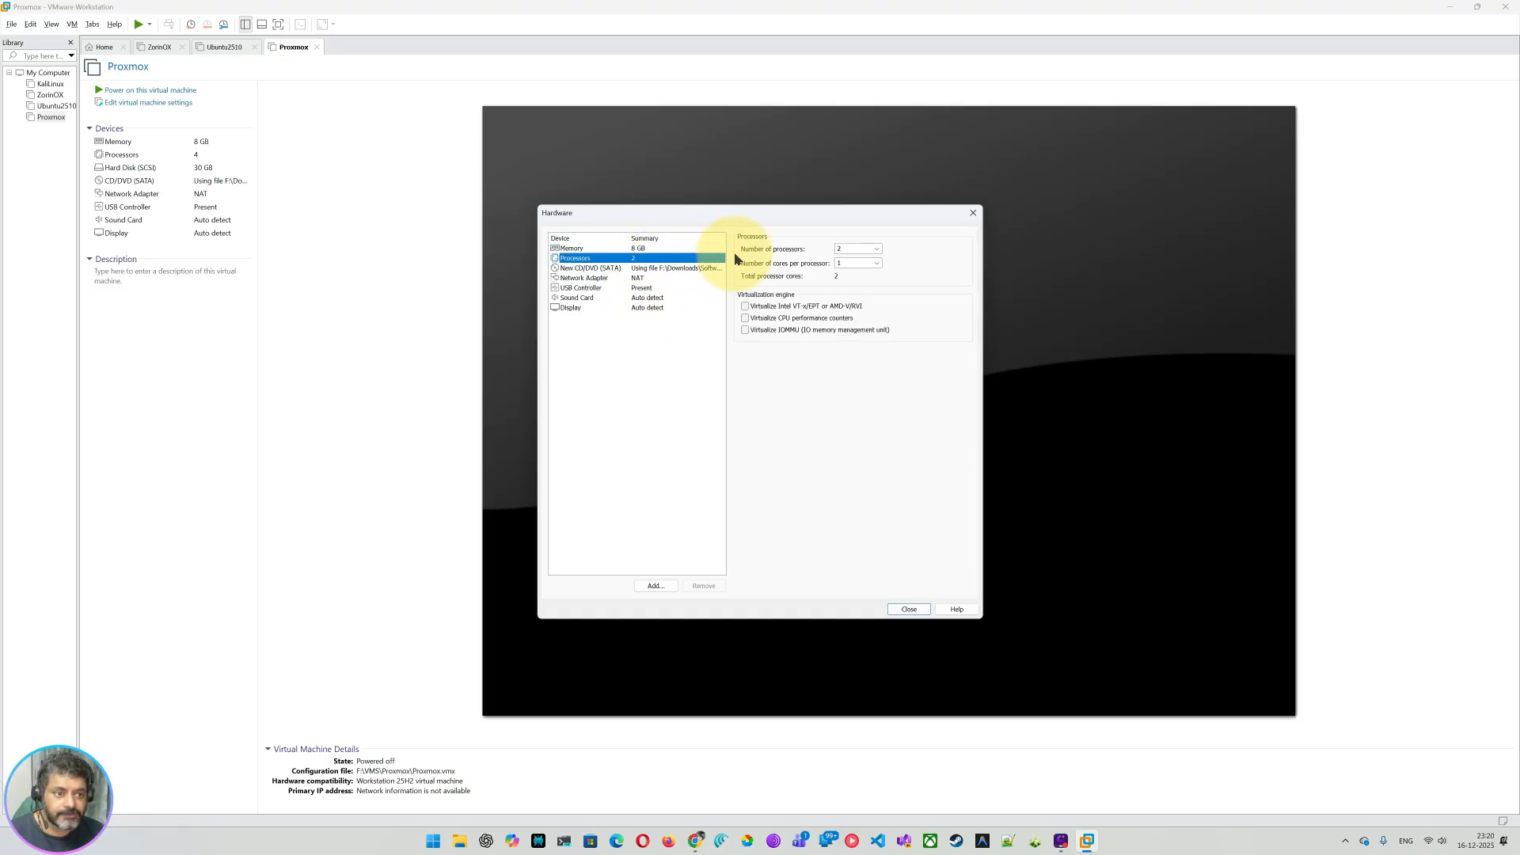
pyautogui.click(876, 264)
pyautogui.click(852, 281)
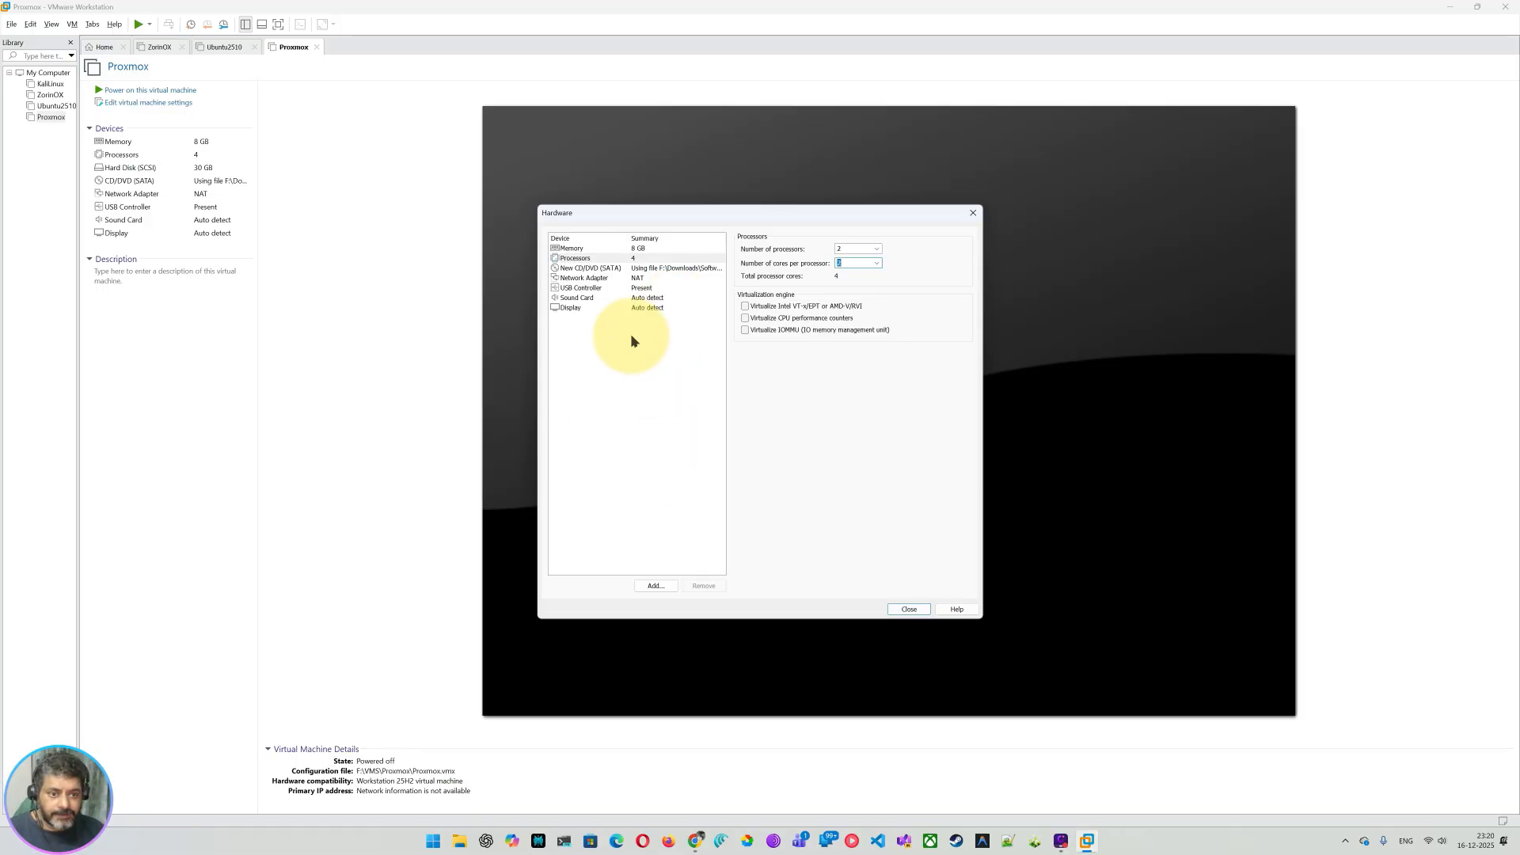
# Step: Switch the network adapter from NAT to Bridged and close VM settings
pyautogui.click(583, 277)
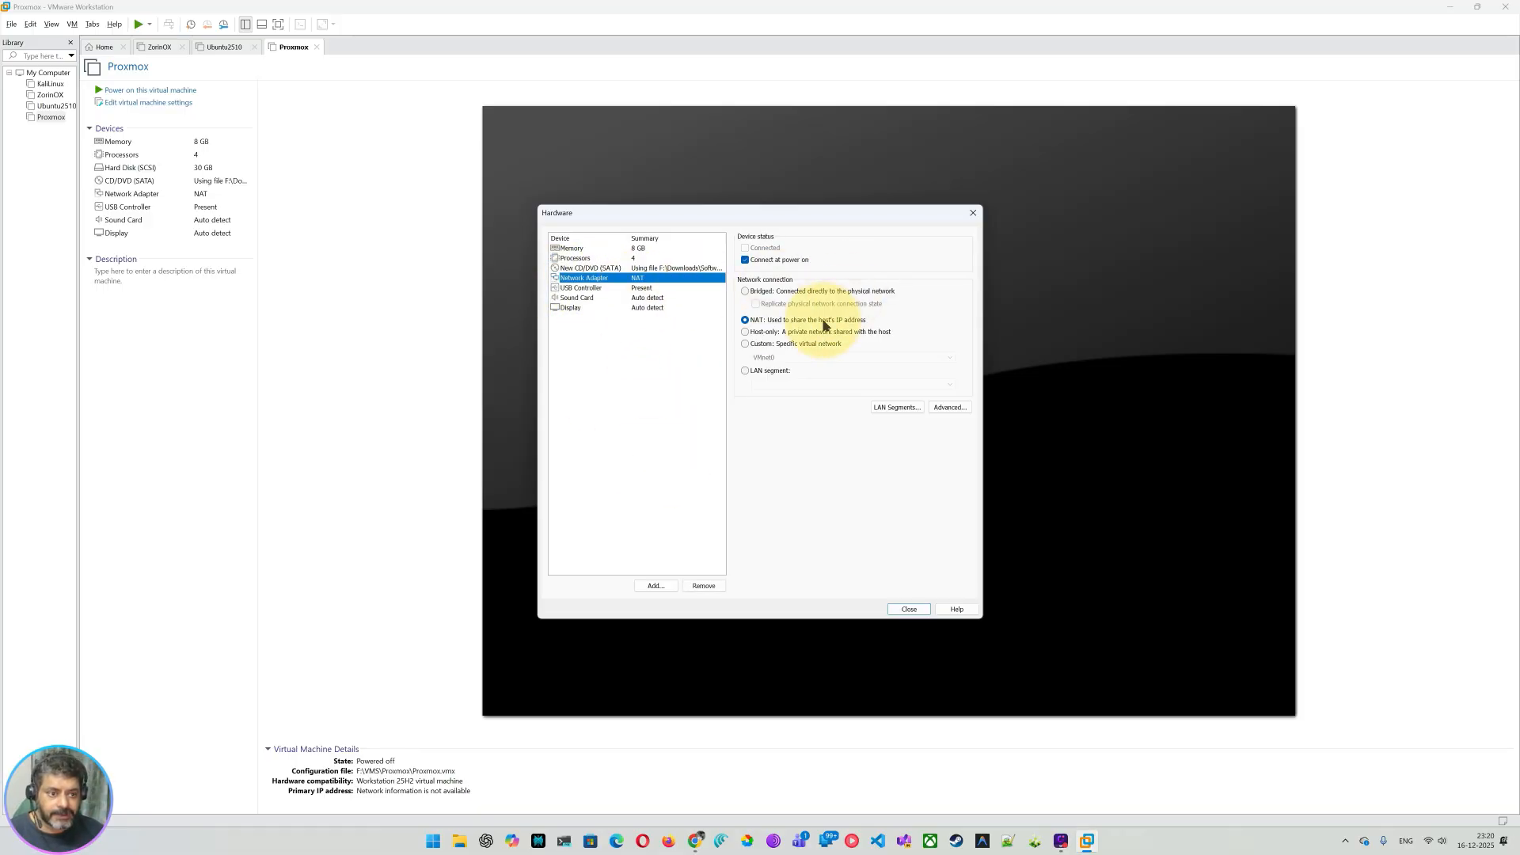
pyautogui.click(757, 292)
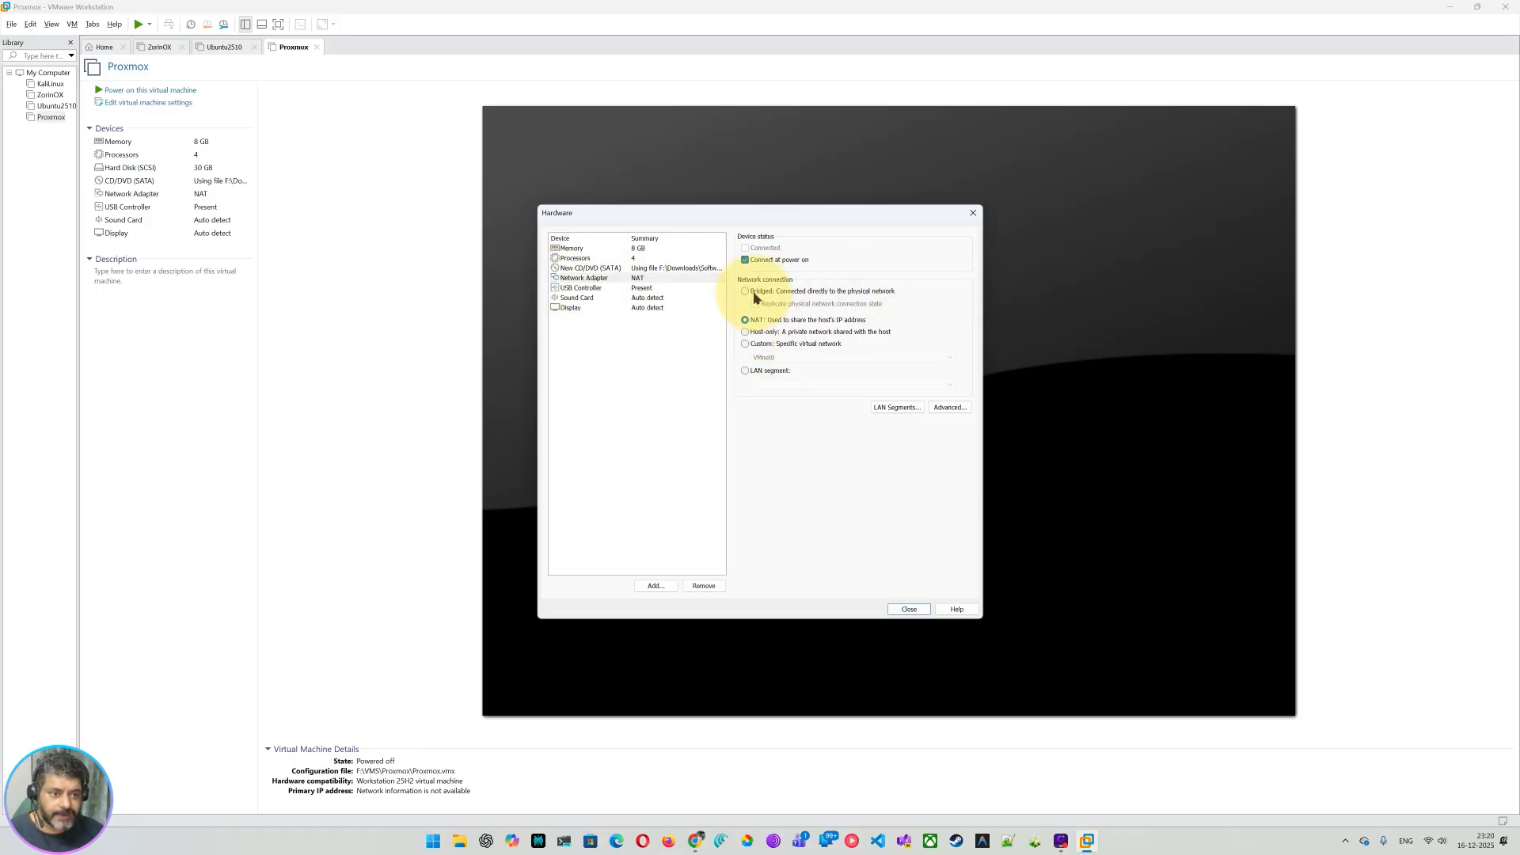
pyautogui.click(909, 609)
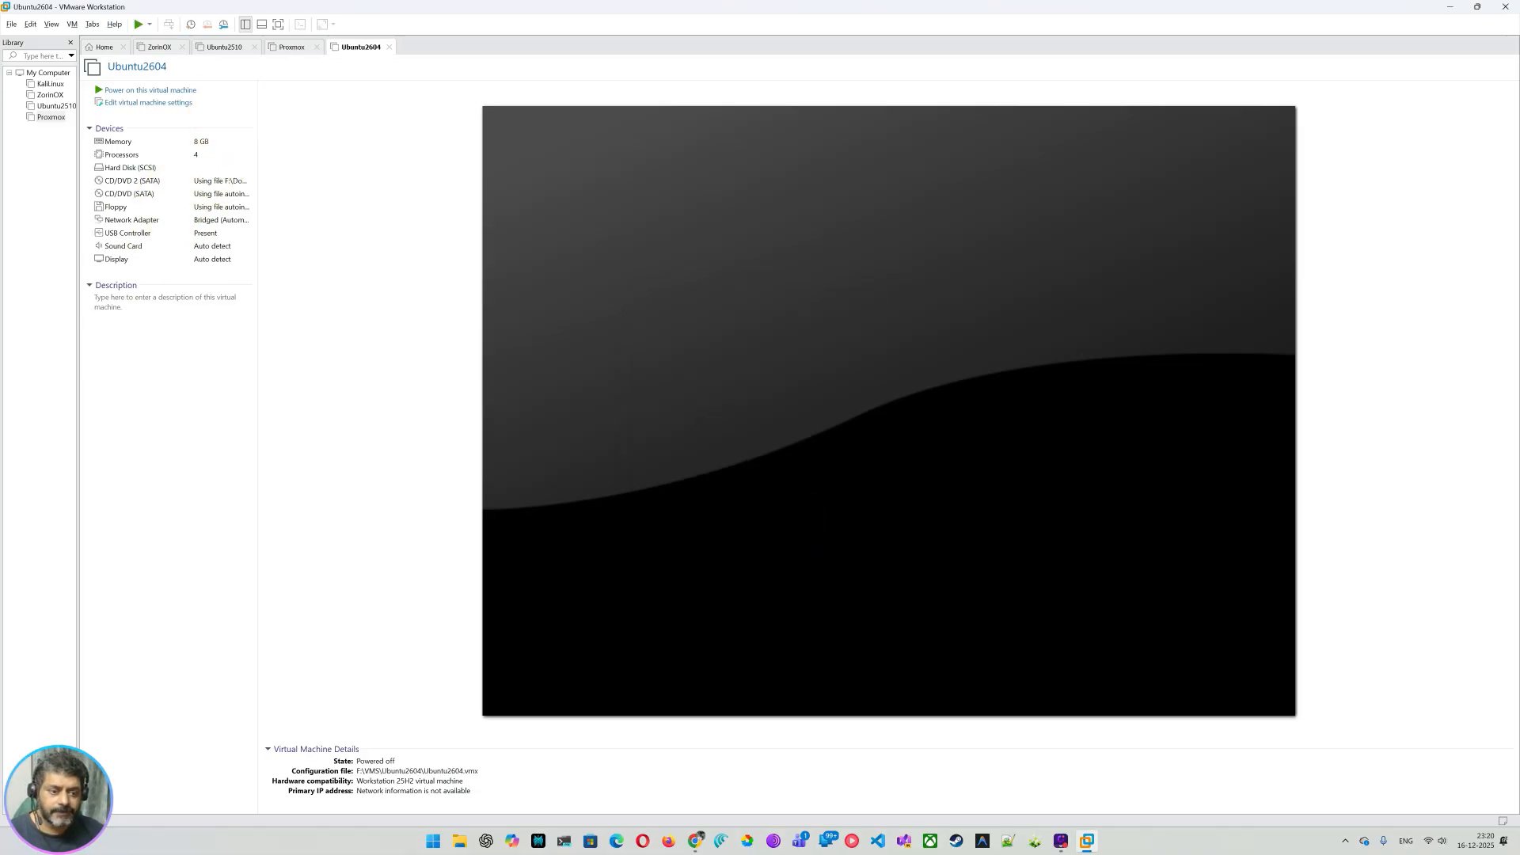
# Step: Power on Ubuntu2604, dismiss the Removable Devices notice, and go full screen after boot
pyautogui.click(145, 90)
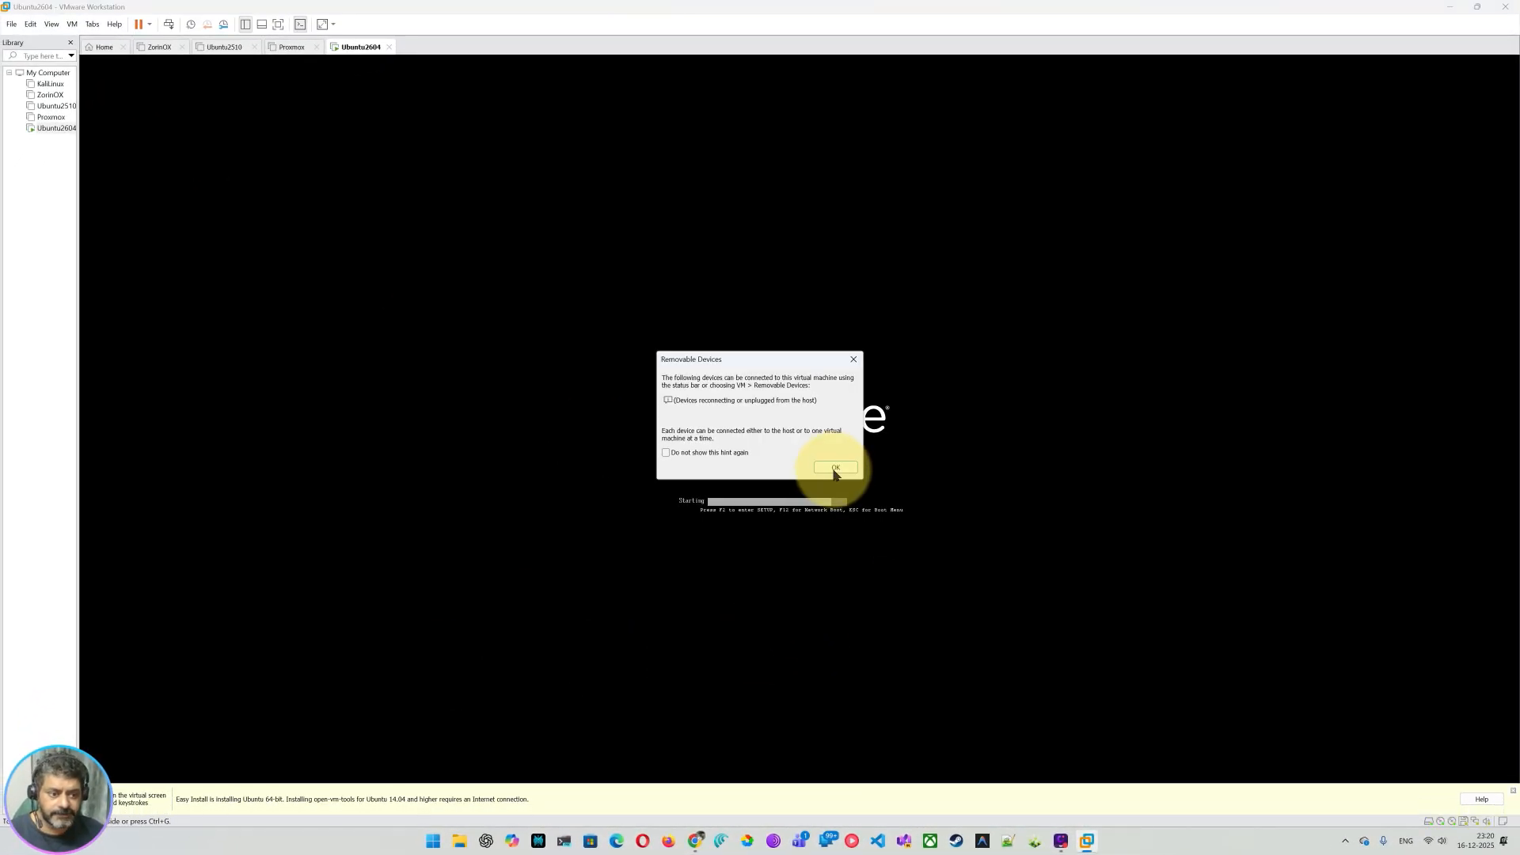
pyautogui.click(835, 468)
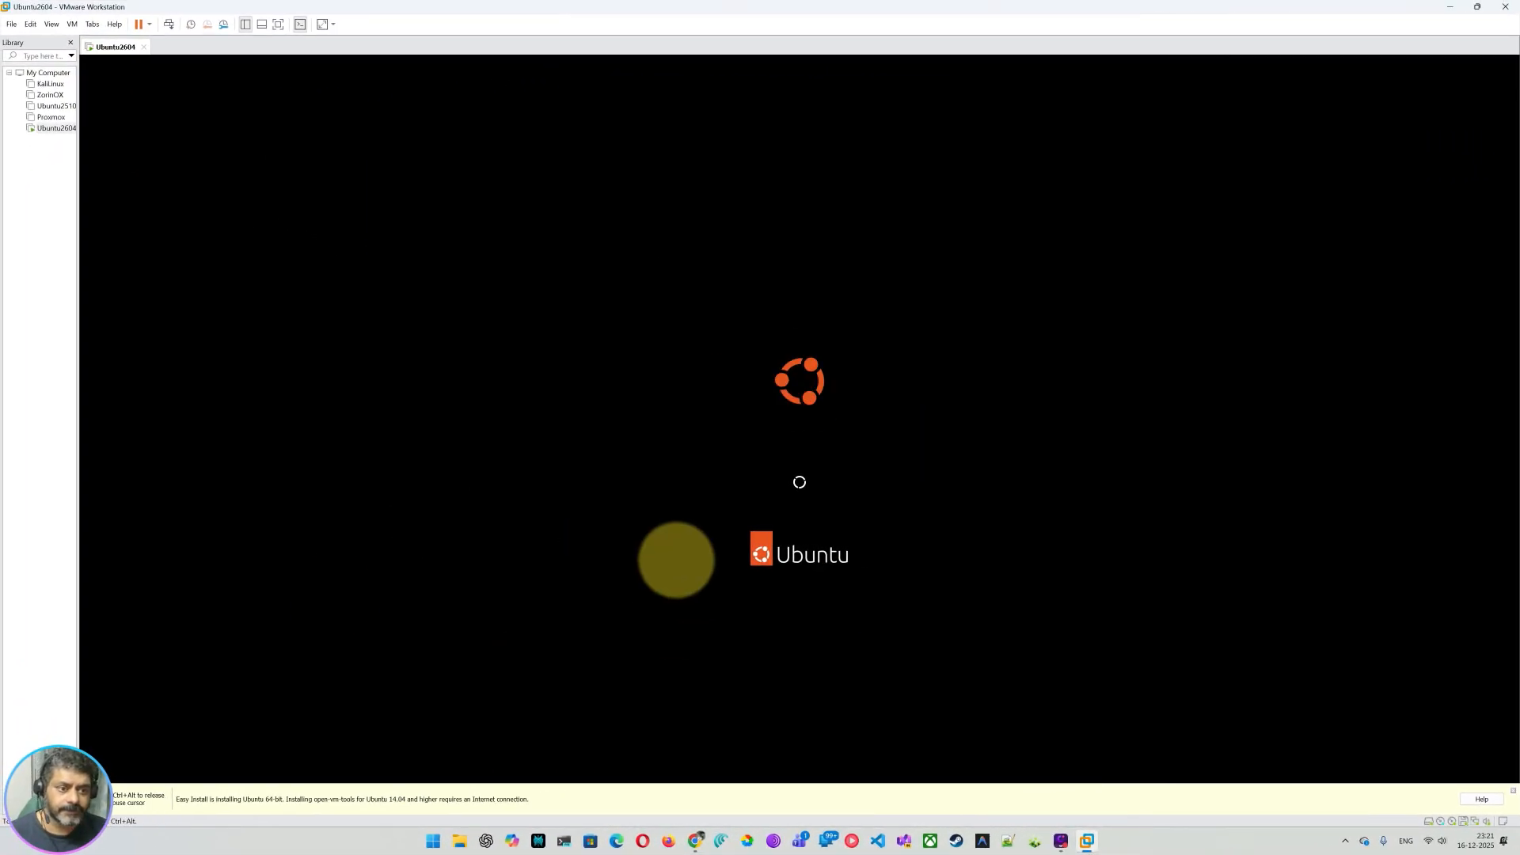
pyautogui.click(322, 24)
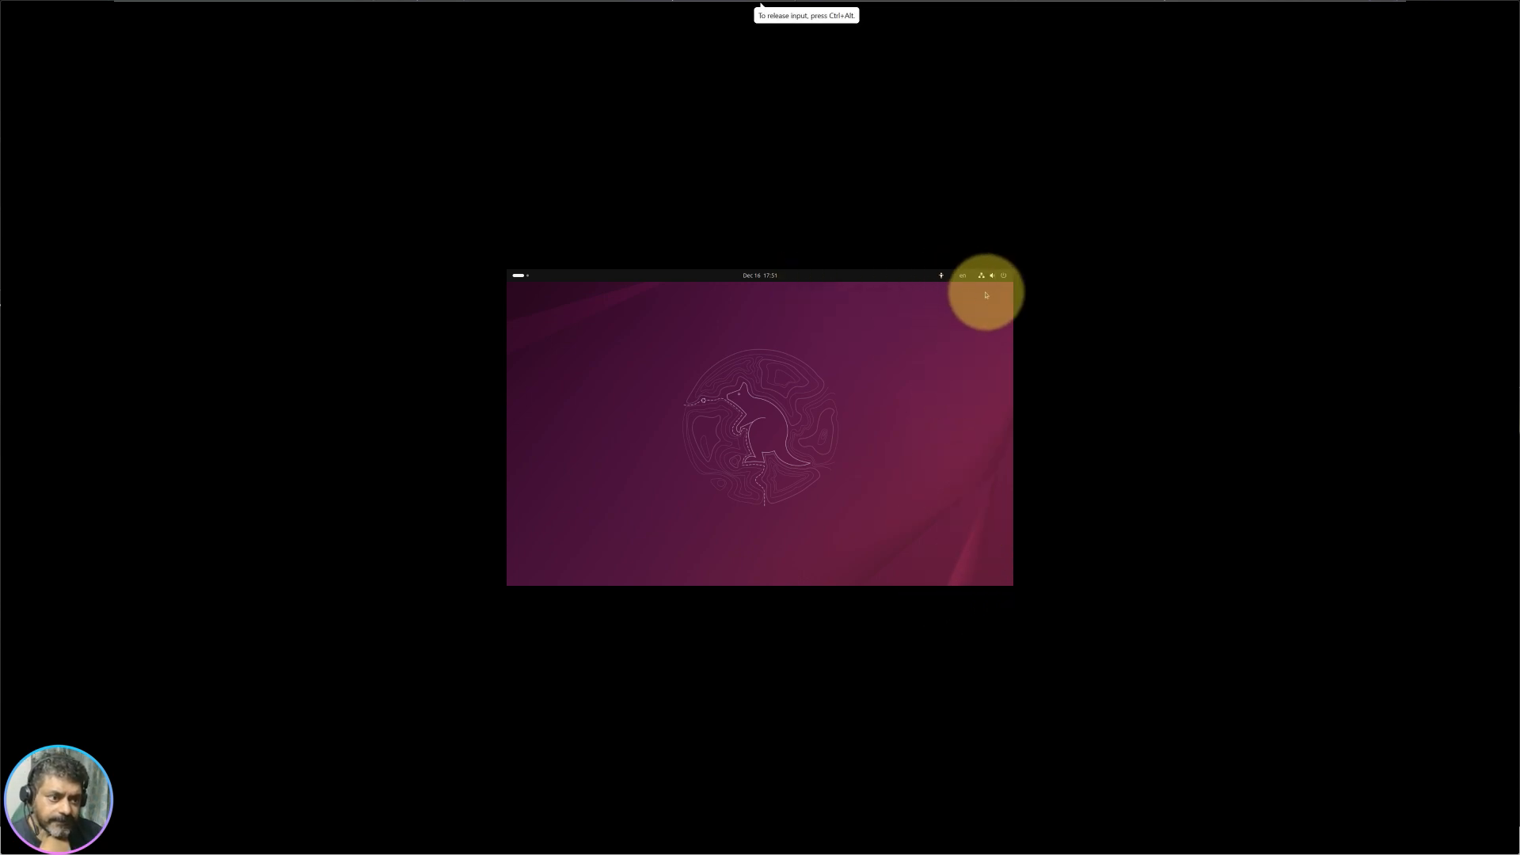
# Step: Open Ubuntu's Display settings from the desktop context menu
pyautogui.rightClick(763, 385)
pyautogui.click(809, 429)
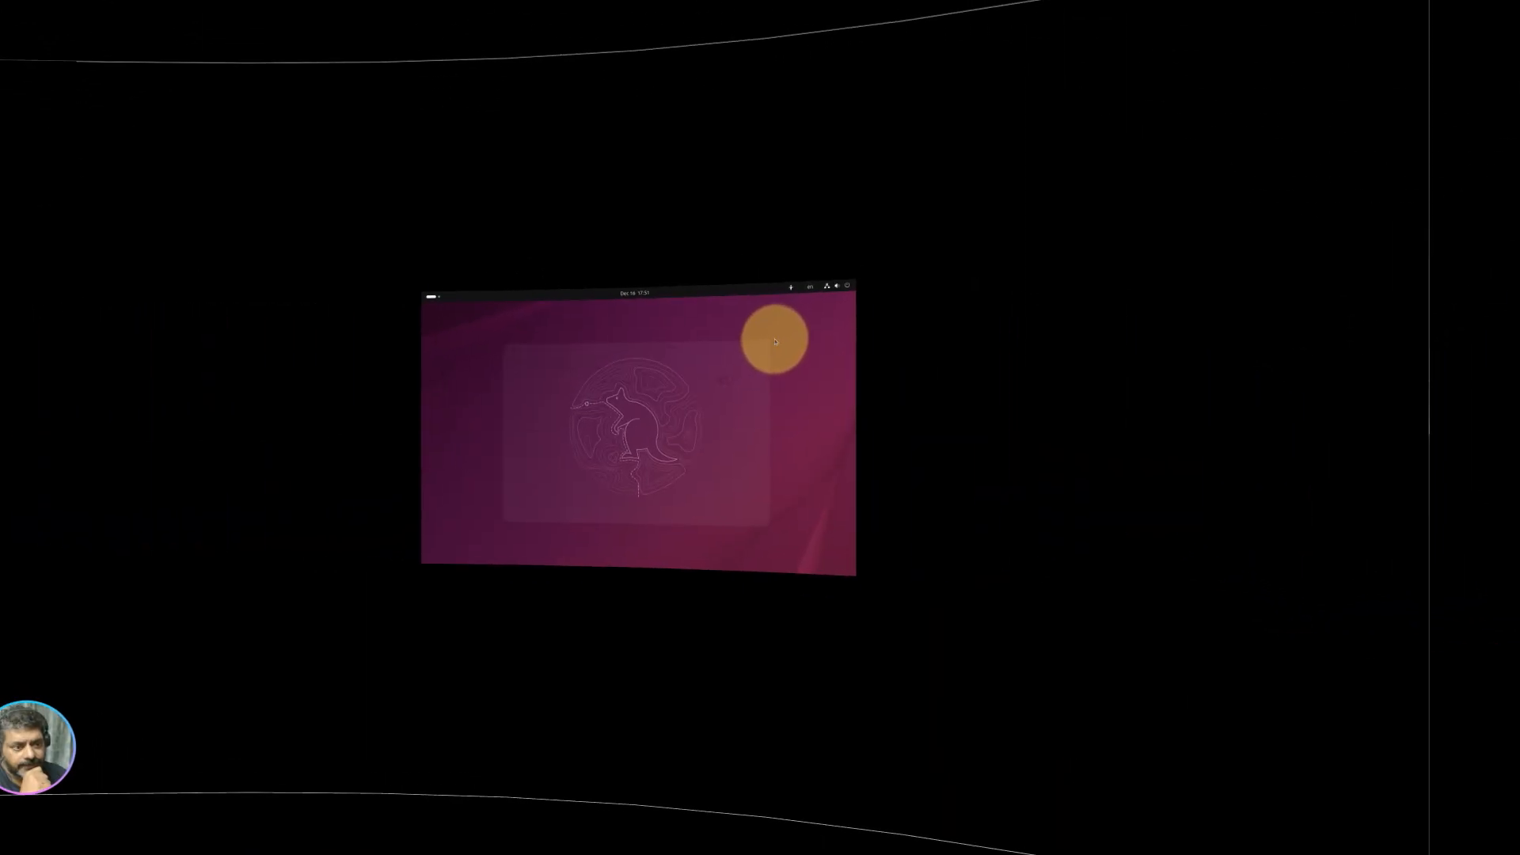
pyautogui.rightClick(723, 406)
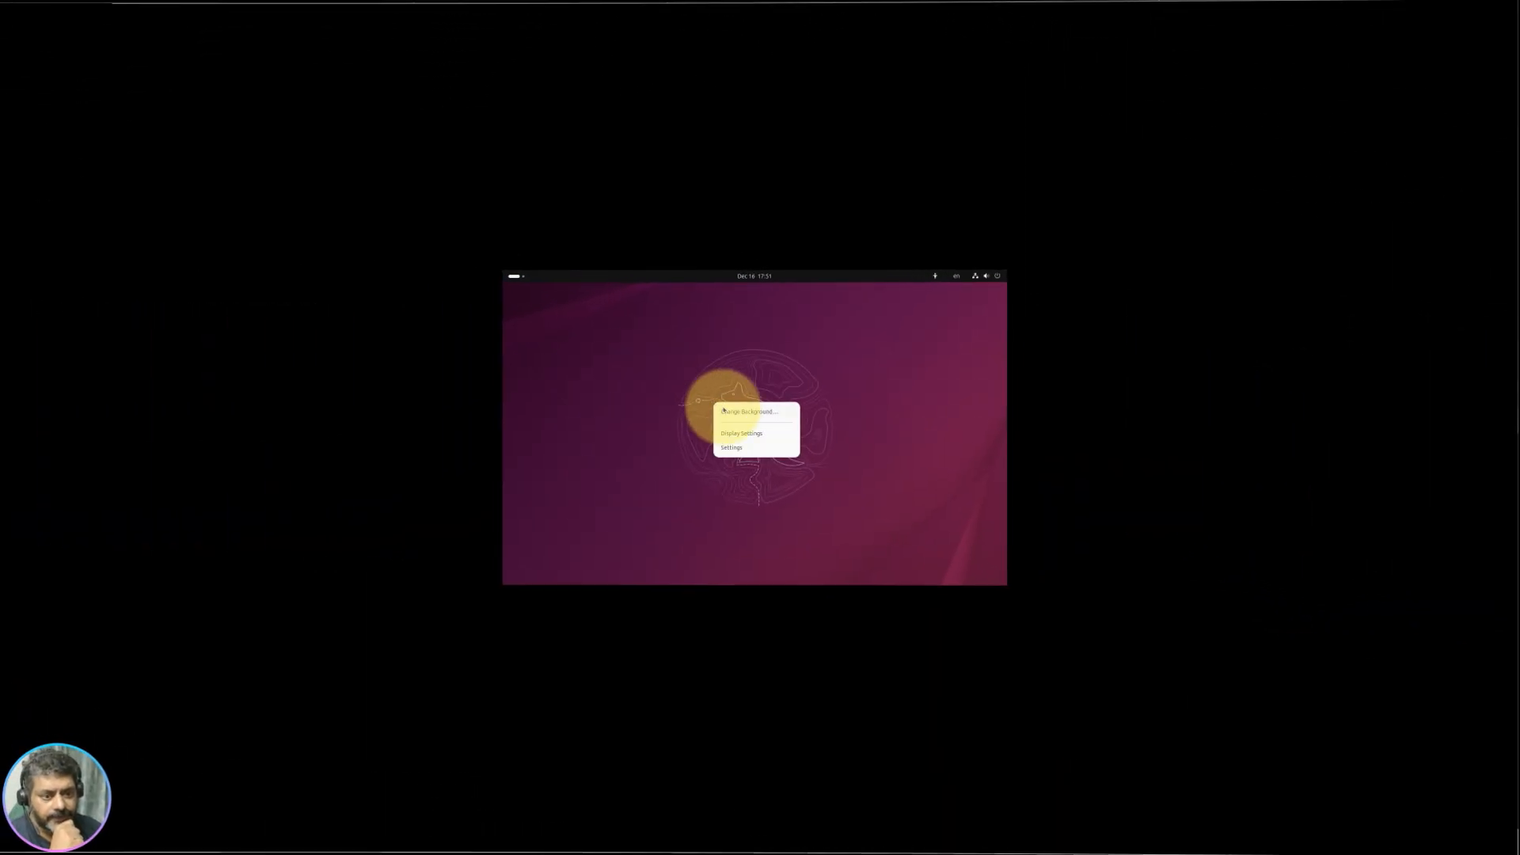
pyautogui.click(773, 431)
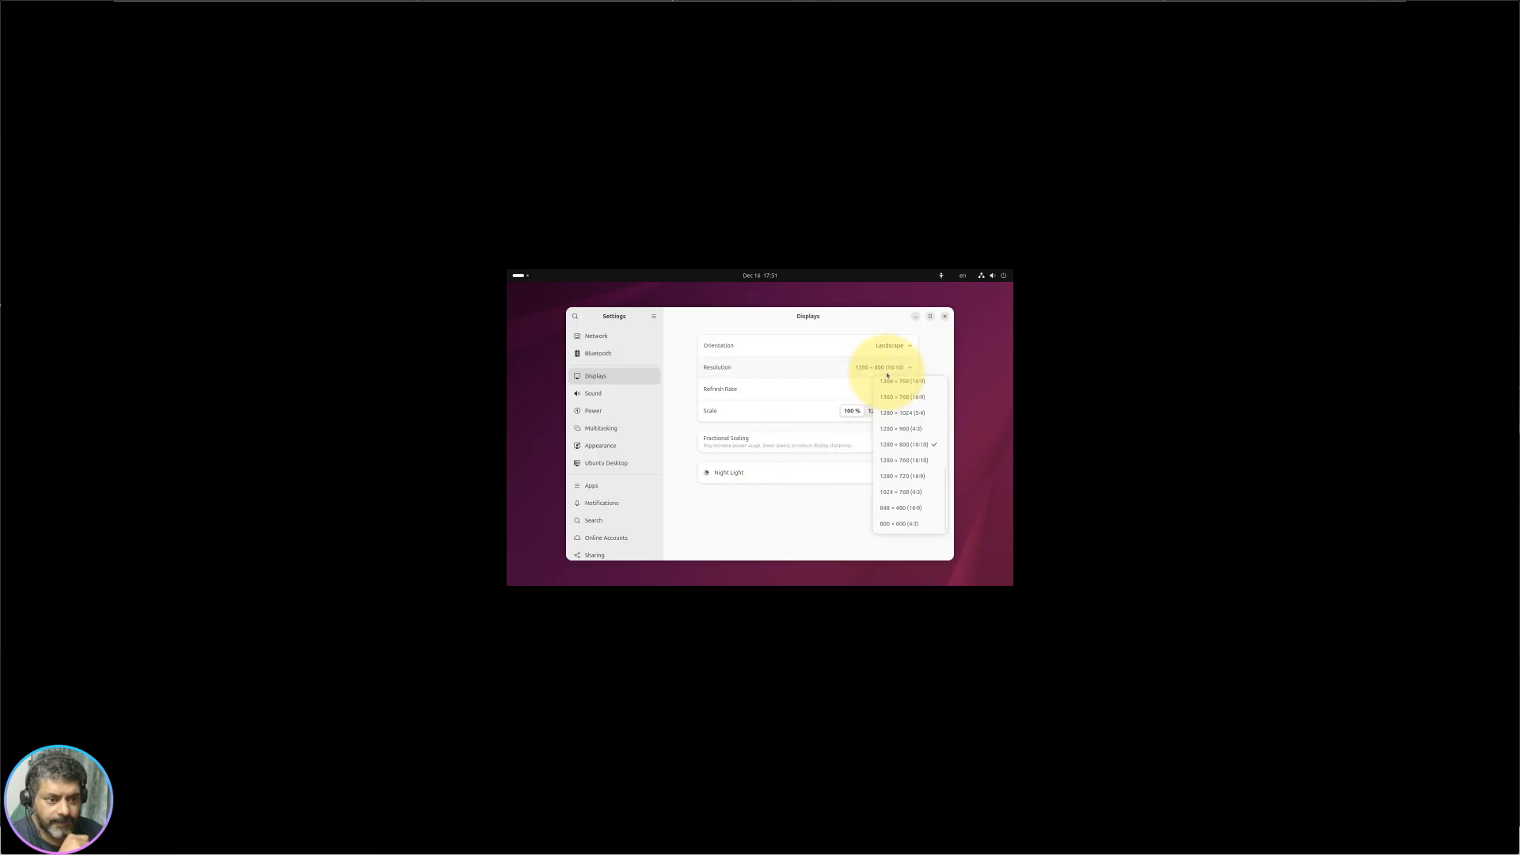
pyautogui.scroll(2, 910, 381)
# Step: Set the screen resolution to 2560 × 1600 (16:10), apply it and keep the change
pyautogui.click(910, 381)
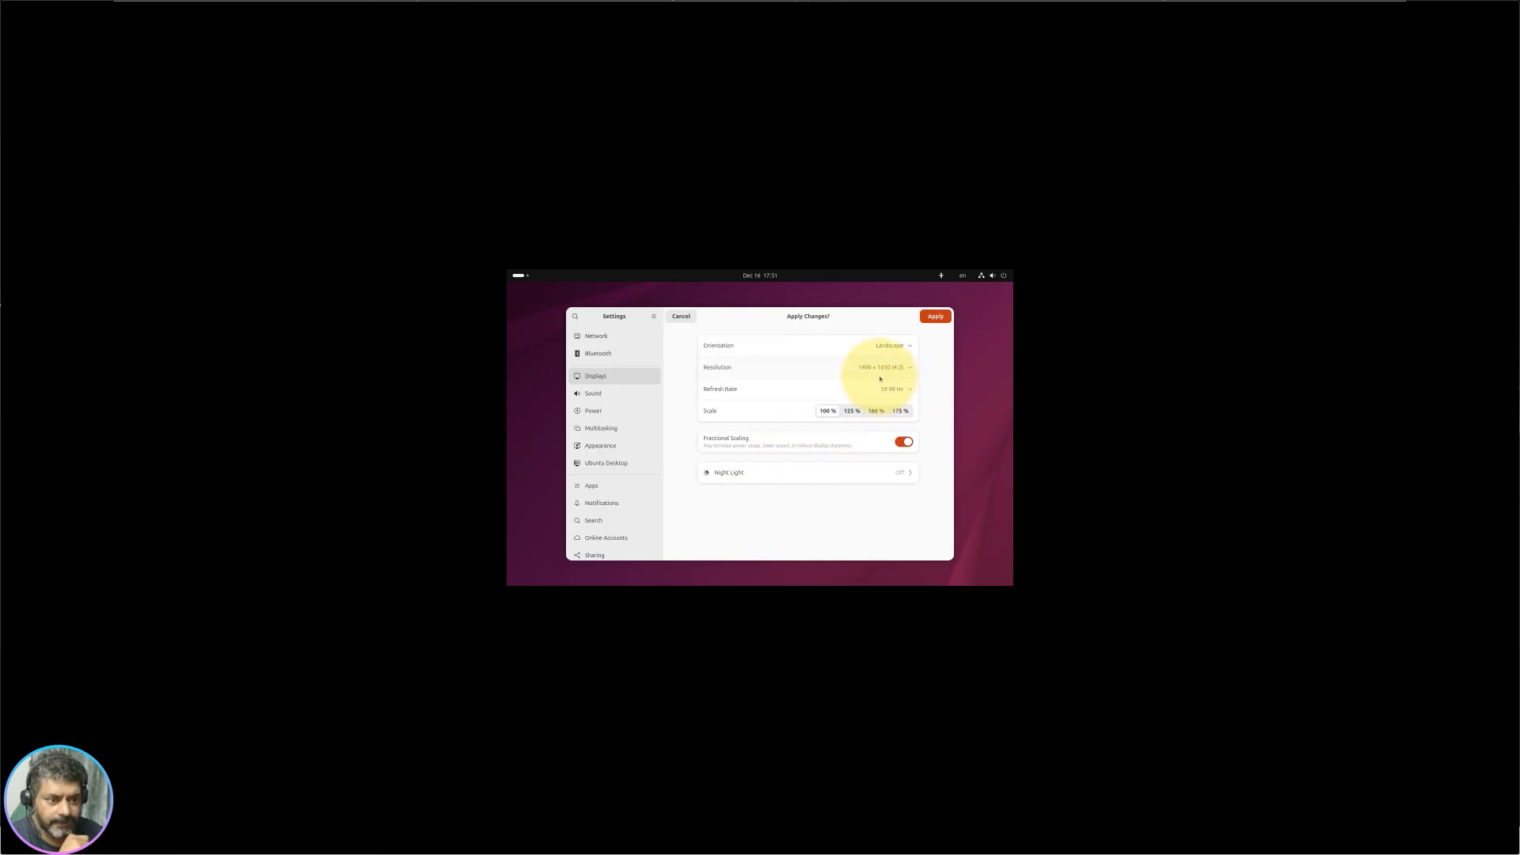
pyautogui.click(888, 368)
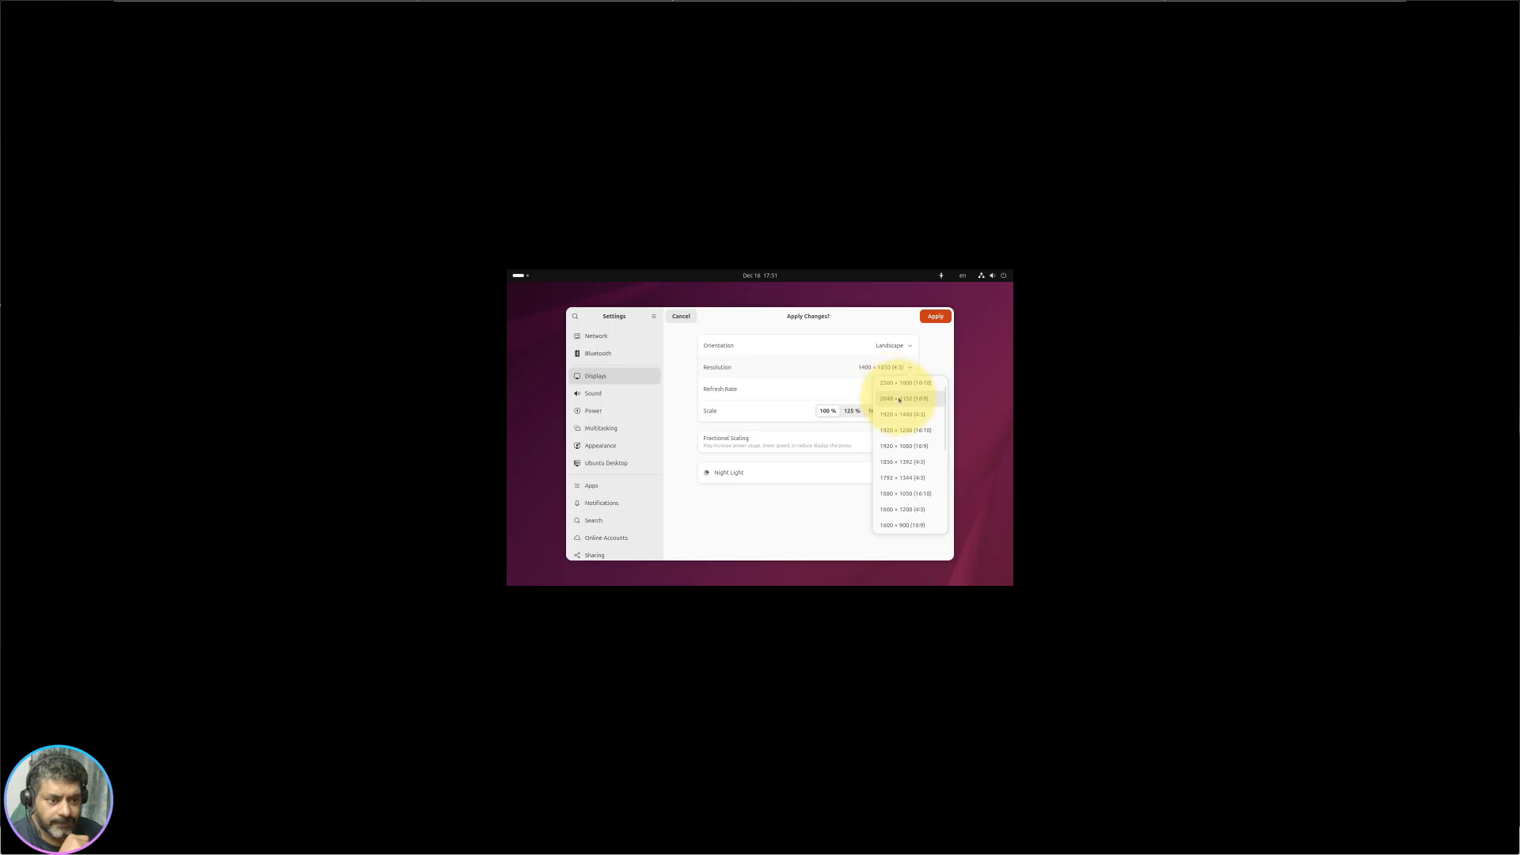
pyautogui.click(915, 385)
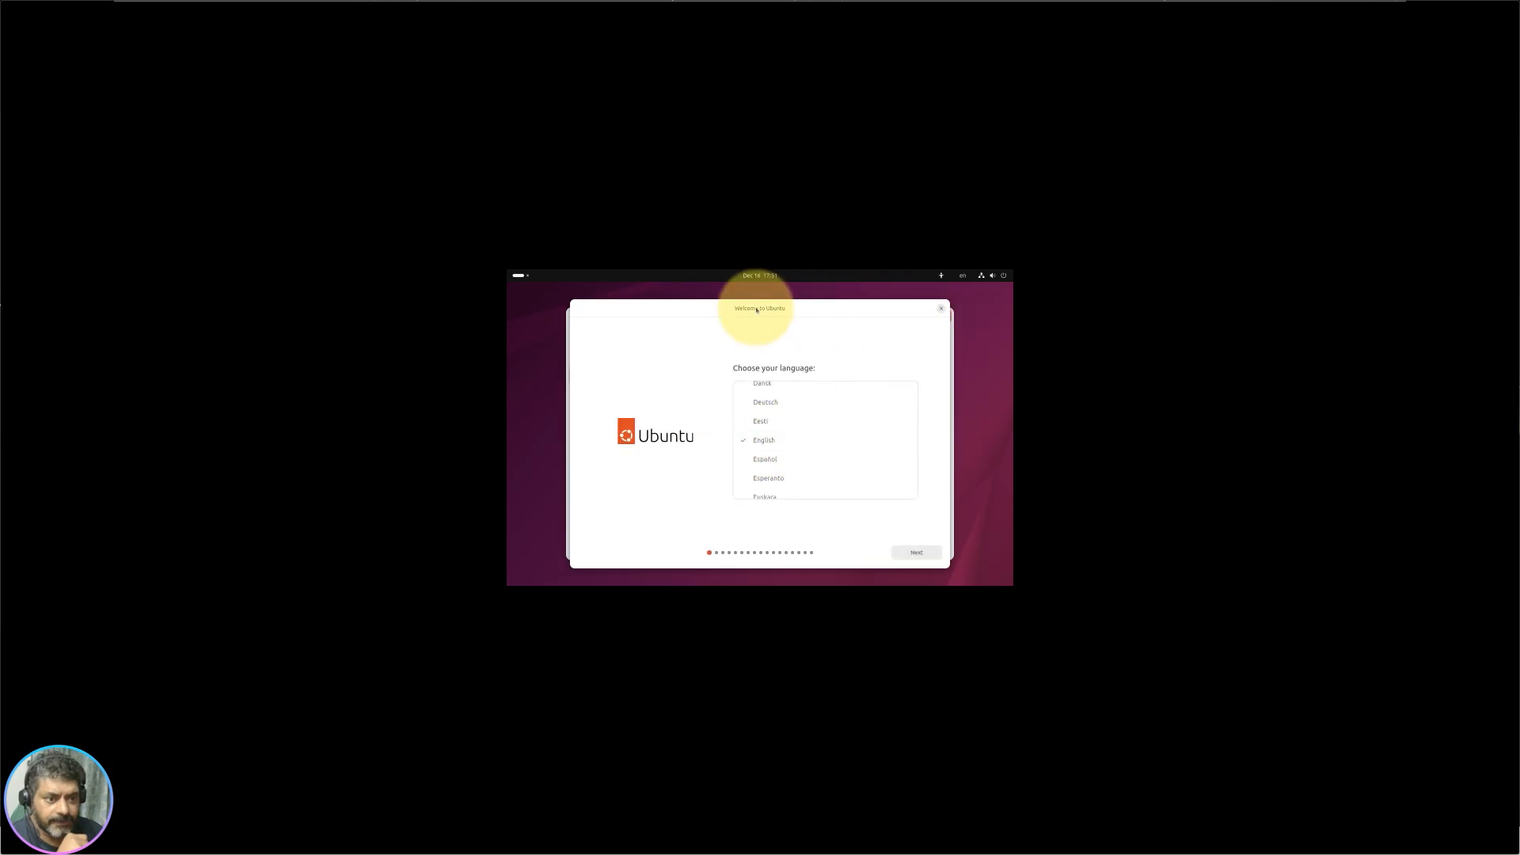
pyautogui.moveTo(617, 316); pyautogui.dragTo(888, 400)
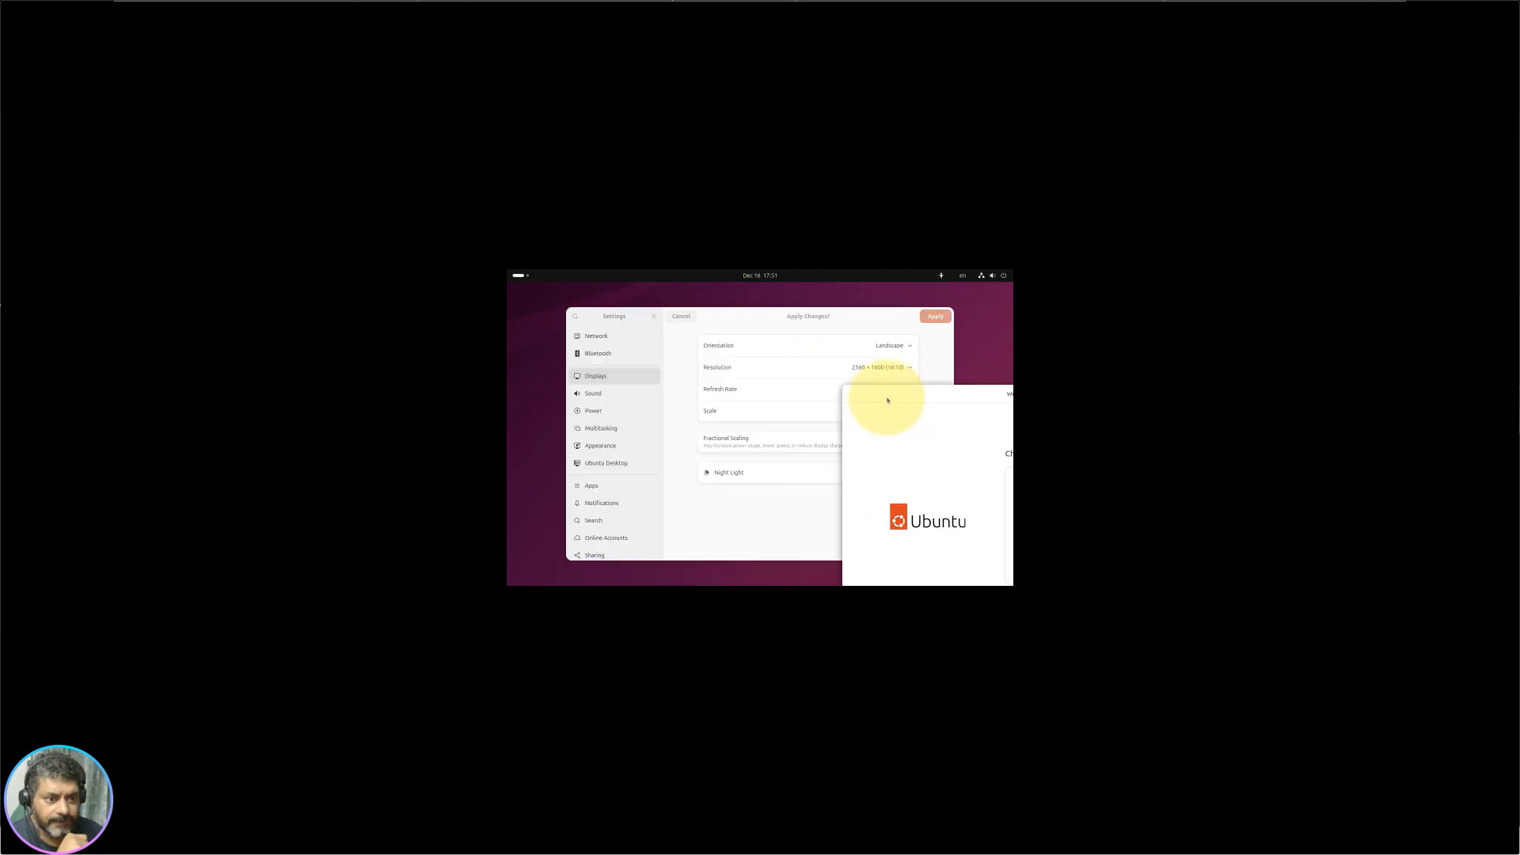
pyautogui.click(935, 316)
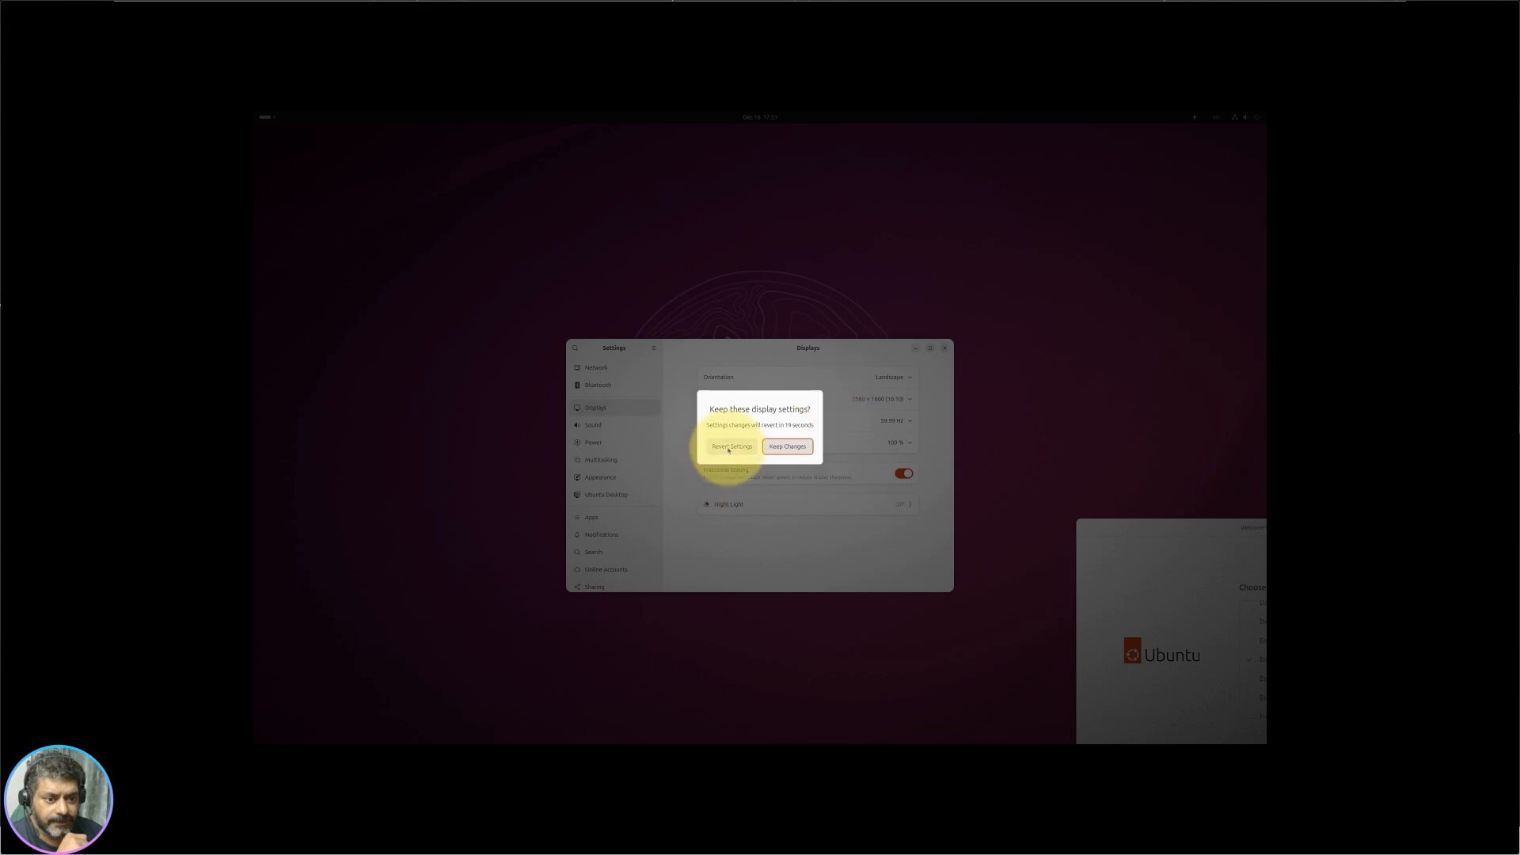
pyautogui.click(785, 445)
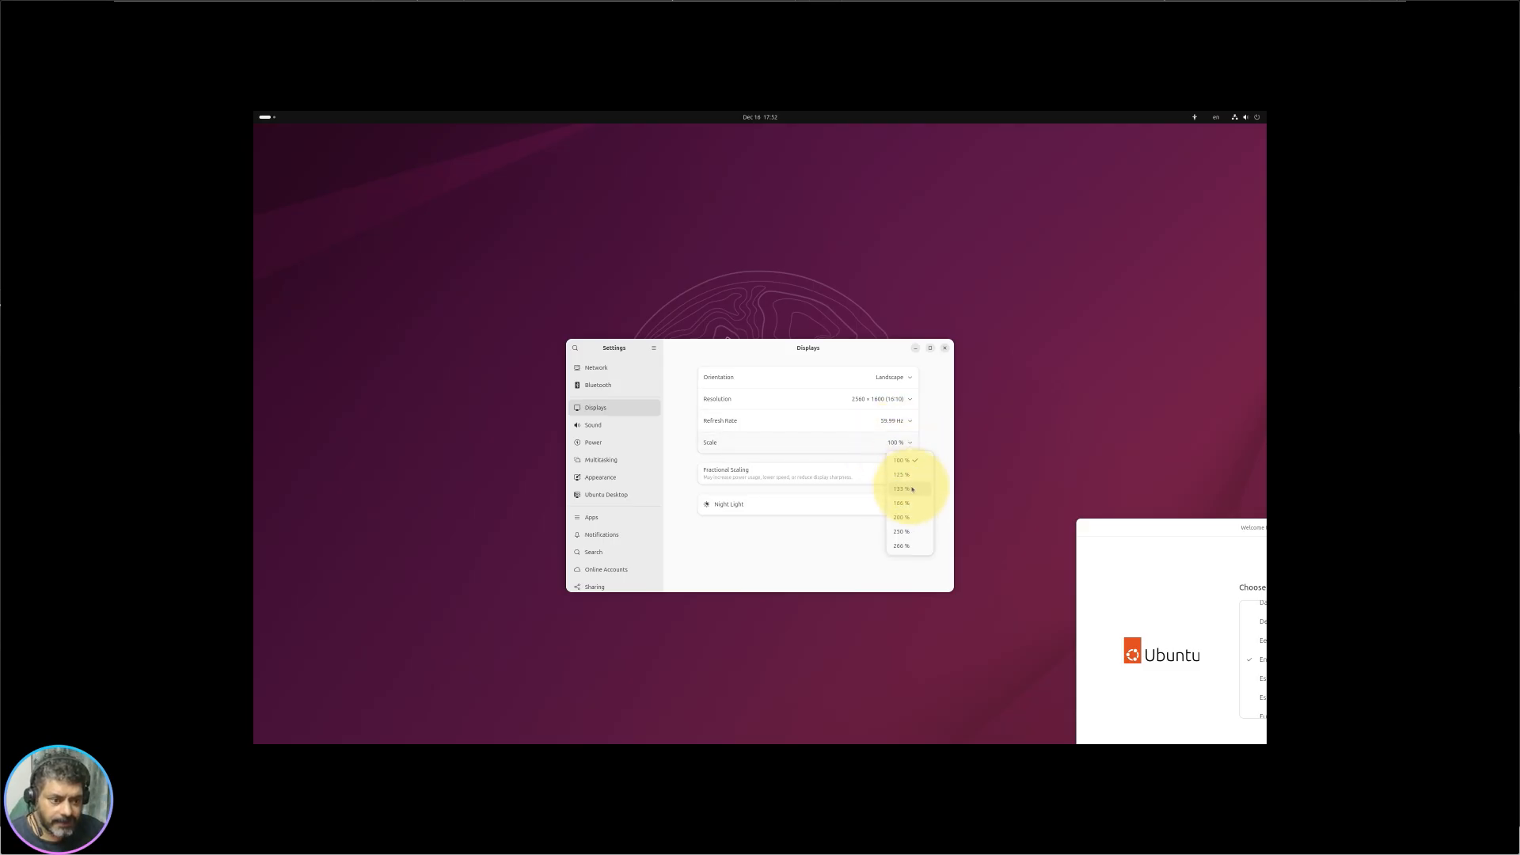
# Step: Try a 125% display scale, then revert to 100% and keep it
pyautogui.click(911, 475)
pyautogui.click(935, 347)
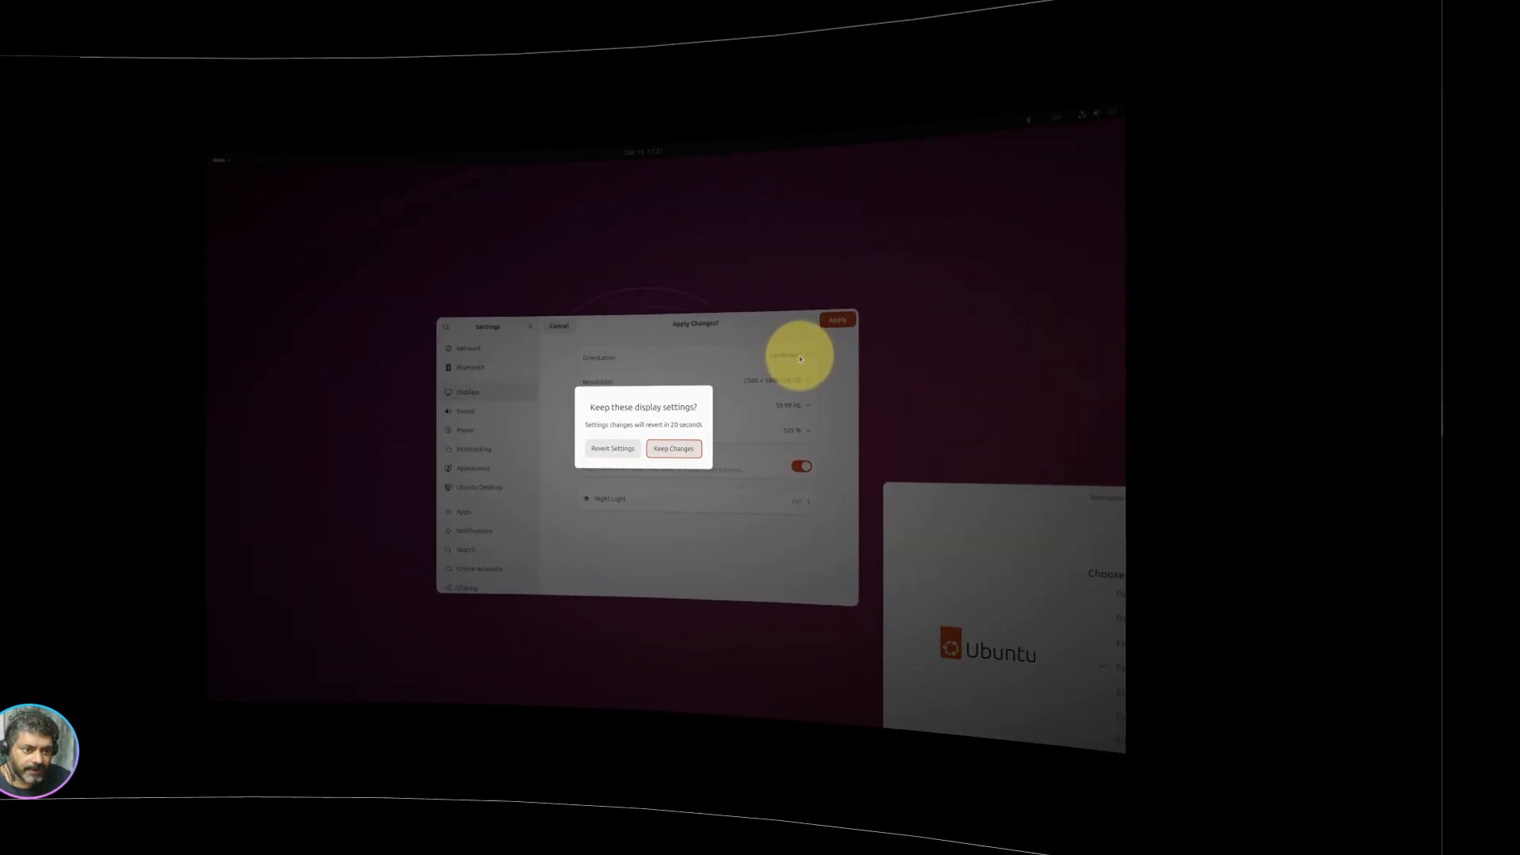
pyautogui.click(780, 453)
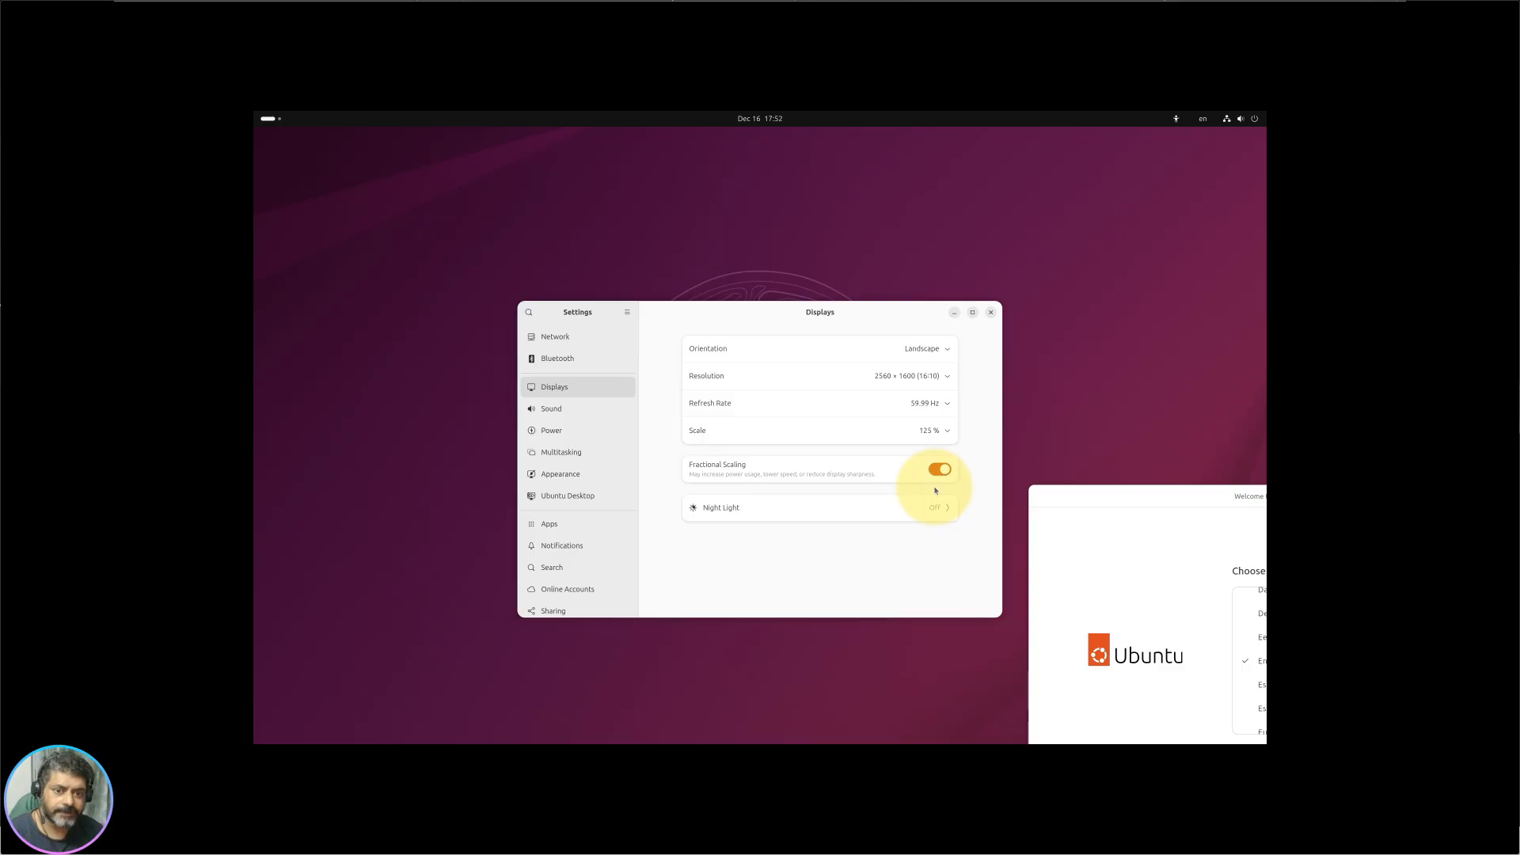
pyautogui.click(933, 376)
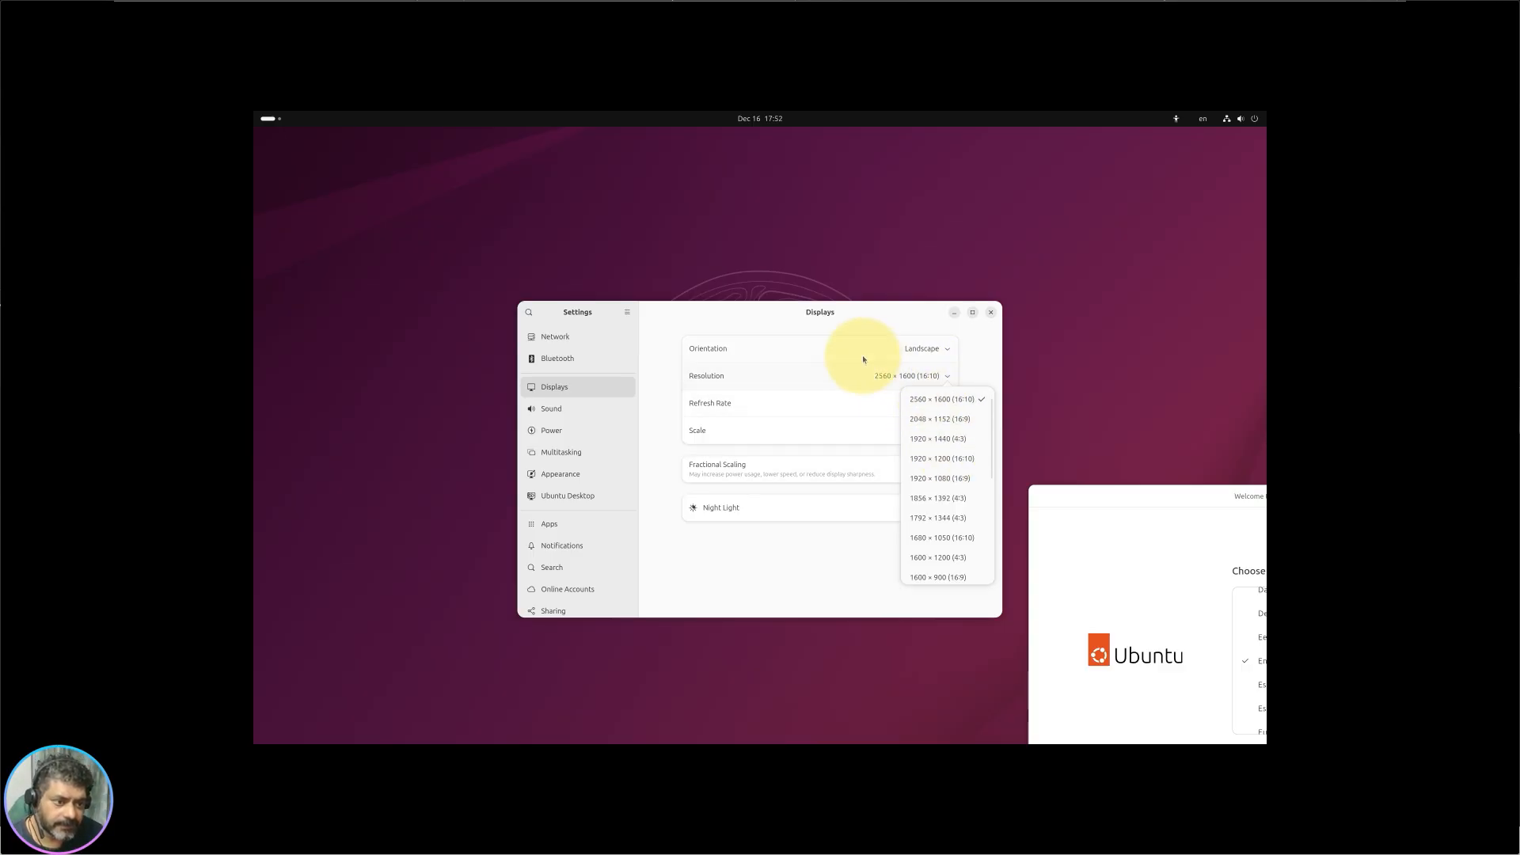
pyautogui.click(897, 370)
pyautogui.click(932, 430)
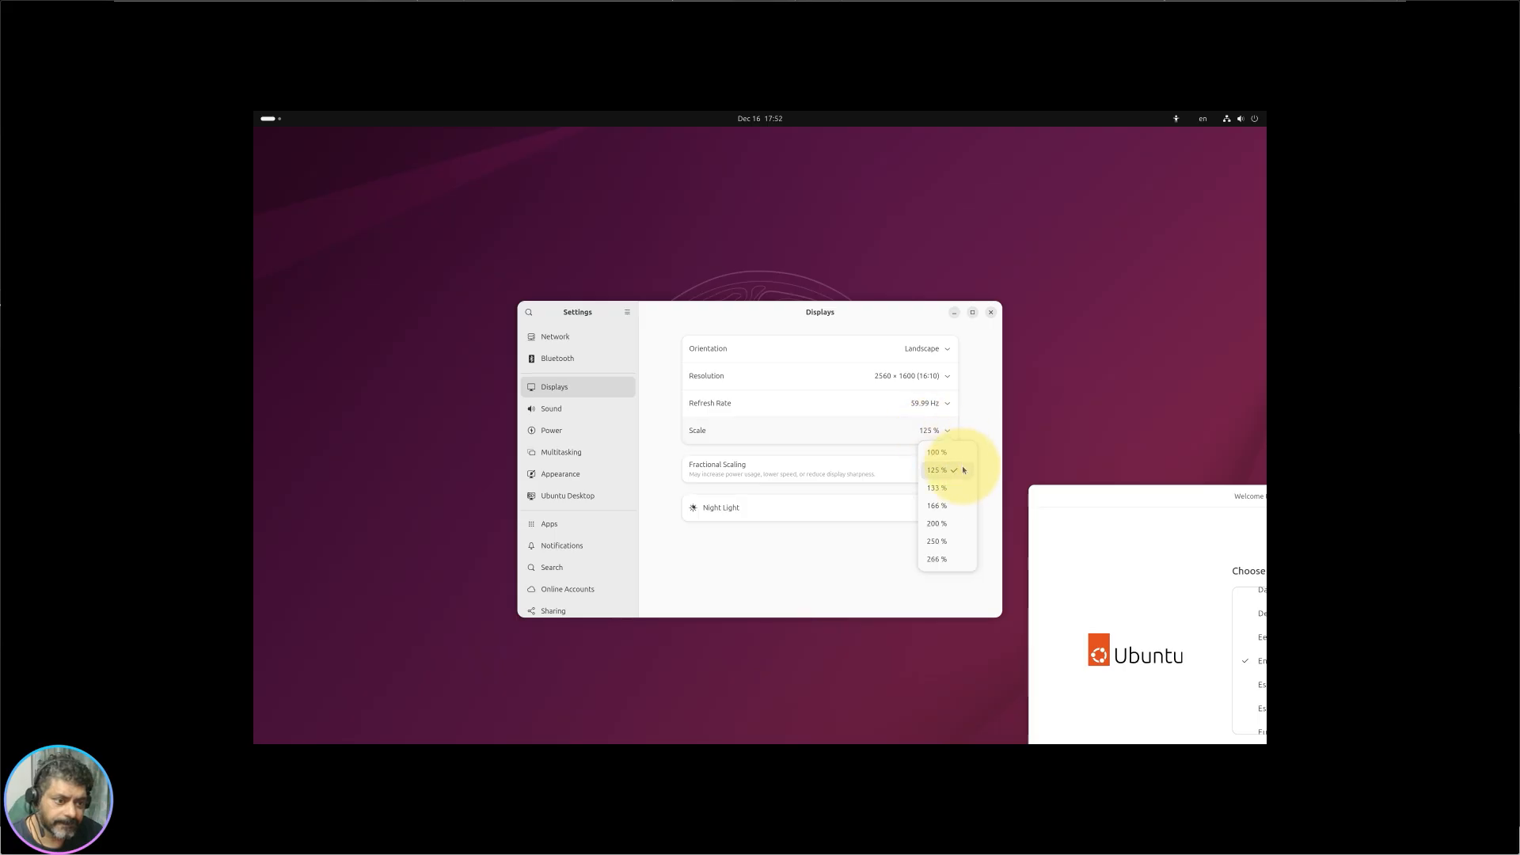
pyautogui.click(954, 460)
pyautogui.click(979, 312)
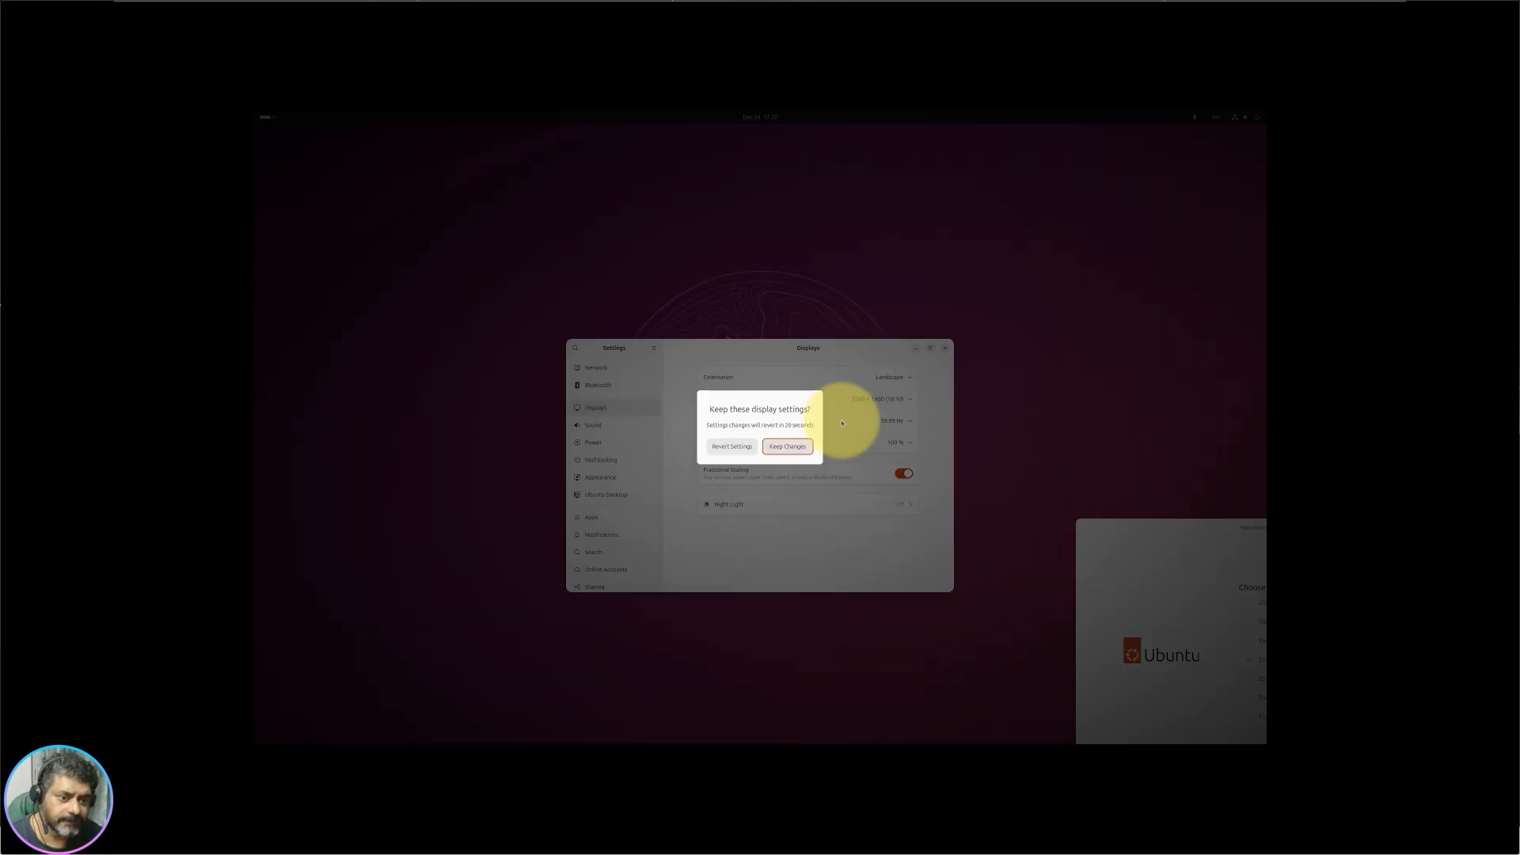
pyautogui.click(784, 446)
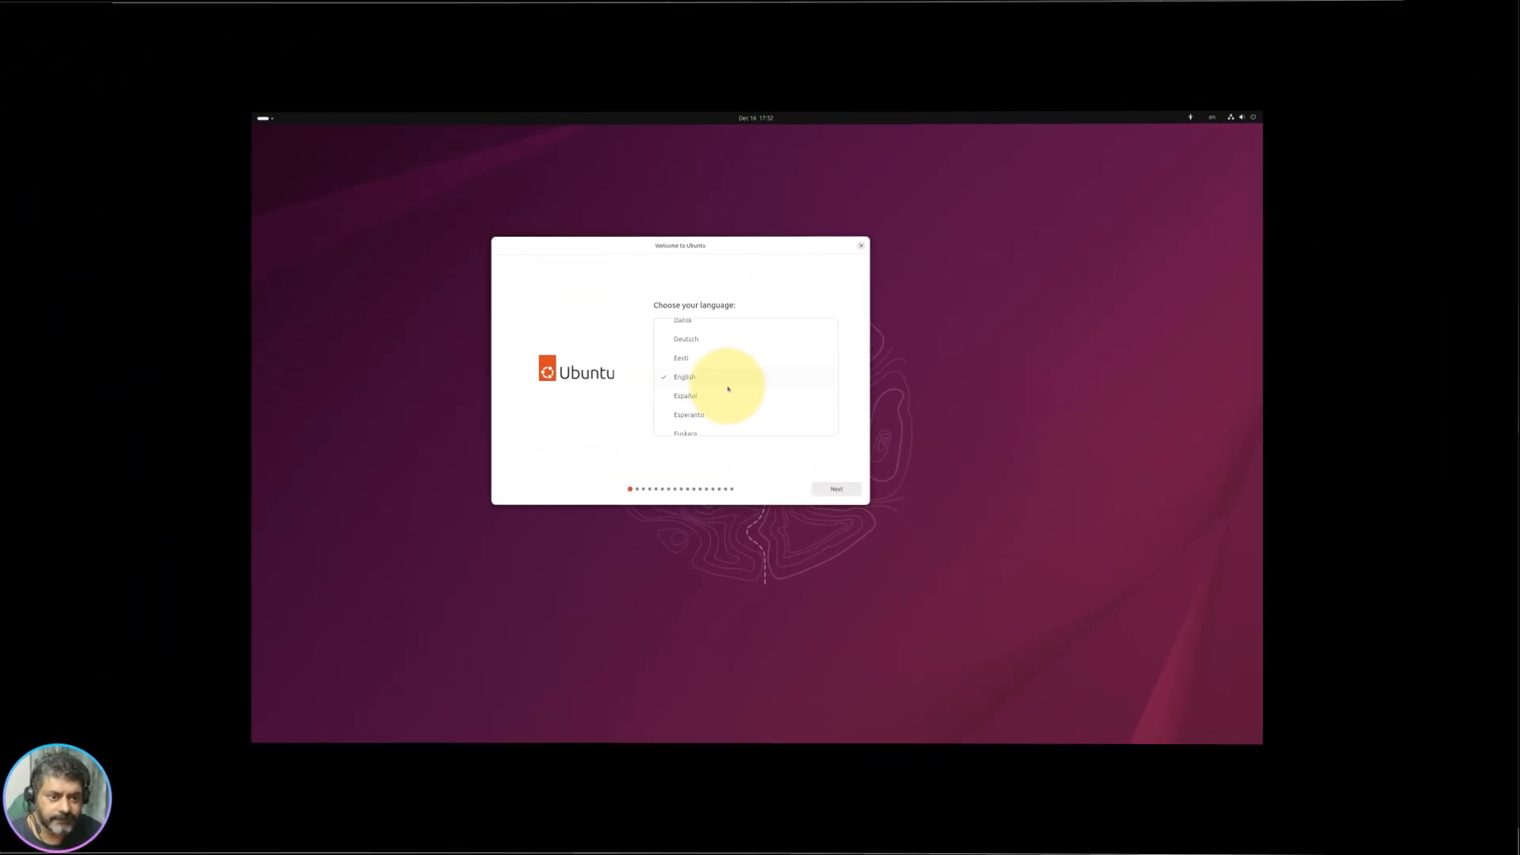
# Step: Accept English, skip accessibility options, and keep the English (US) keyboard layout
pyautogui.click(841, 490)
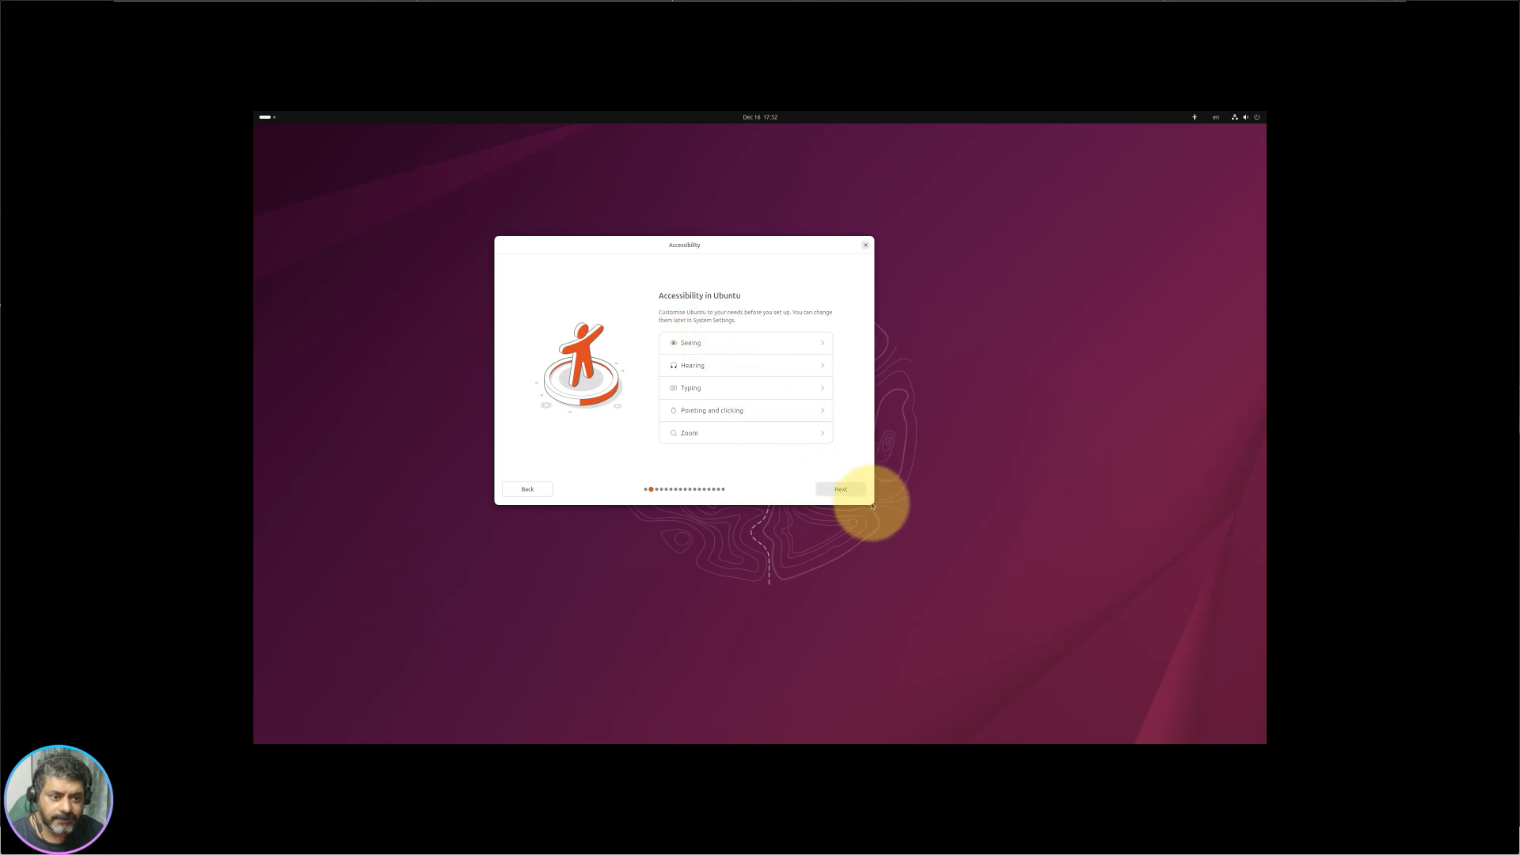
pyautogui.click(839, 490)
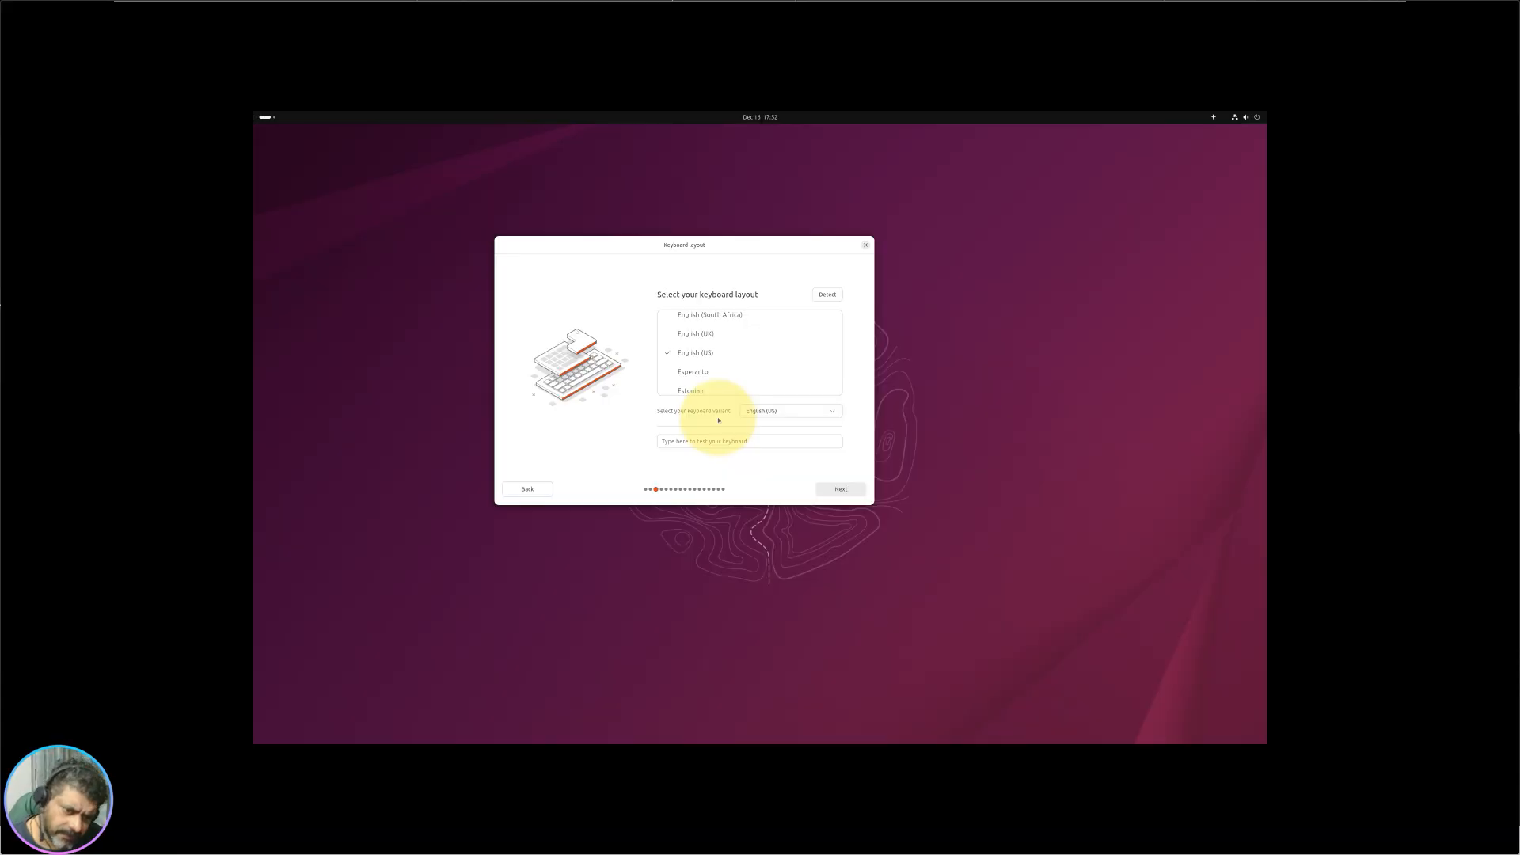
pyautogui.click(841, 489)
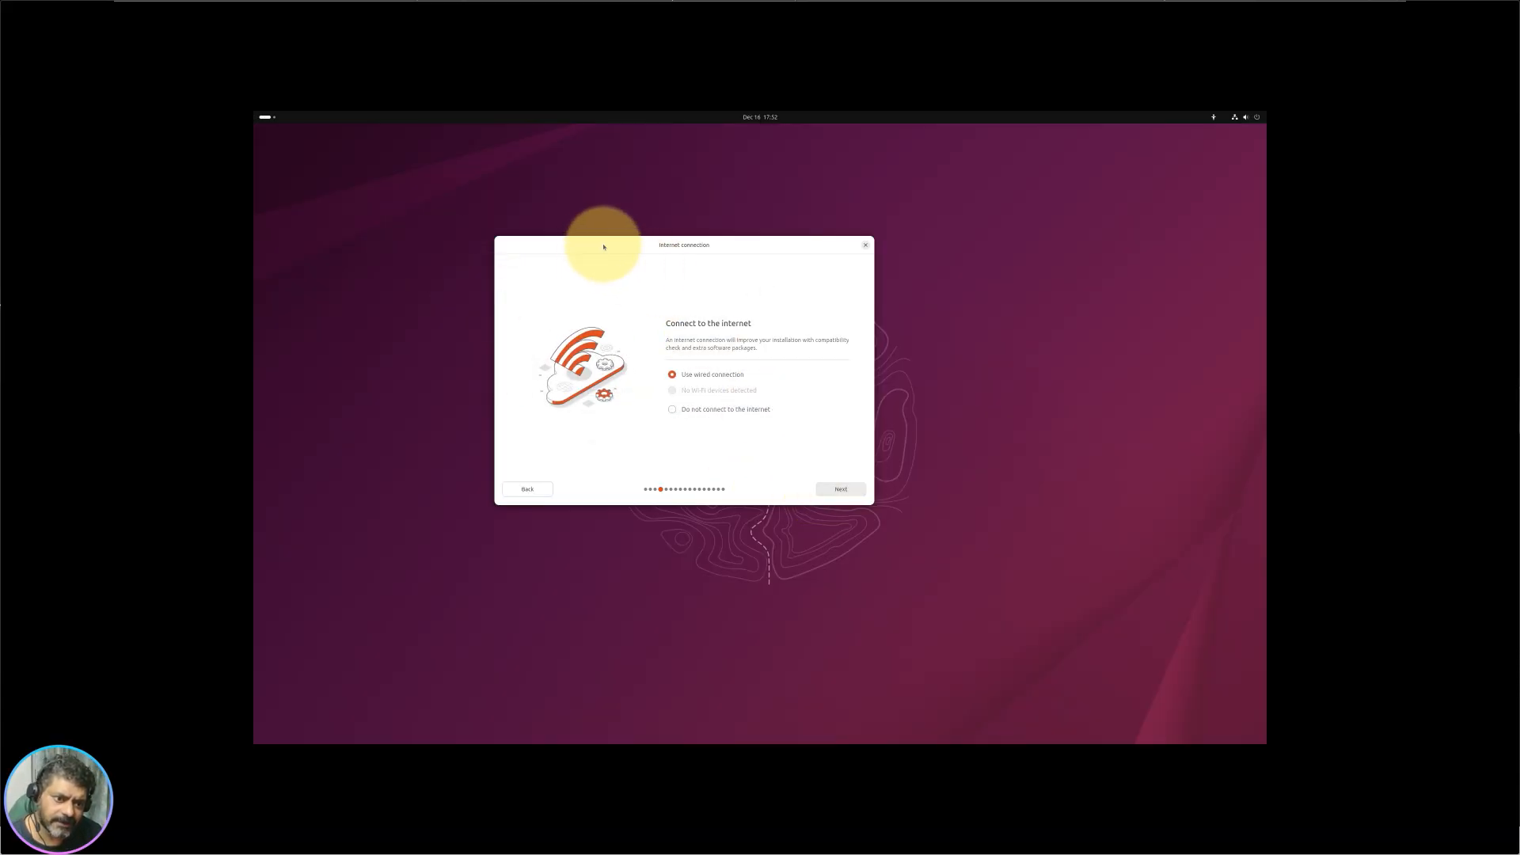
pyautogui.moveTo(603, 247); pyautogui.dragTo(645, 260)
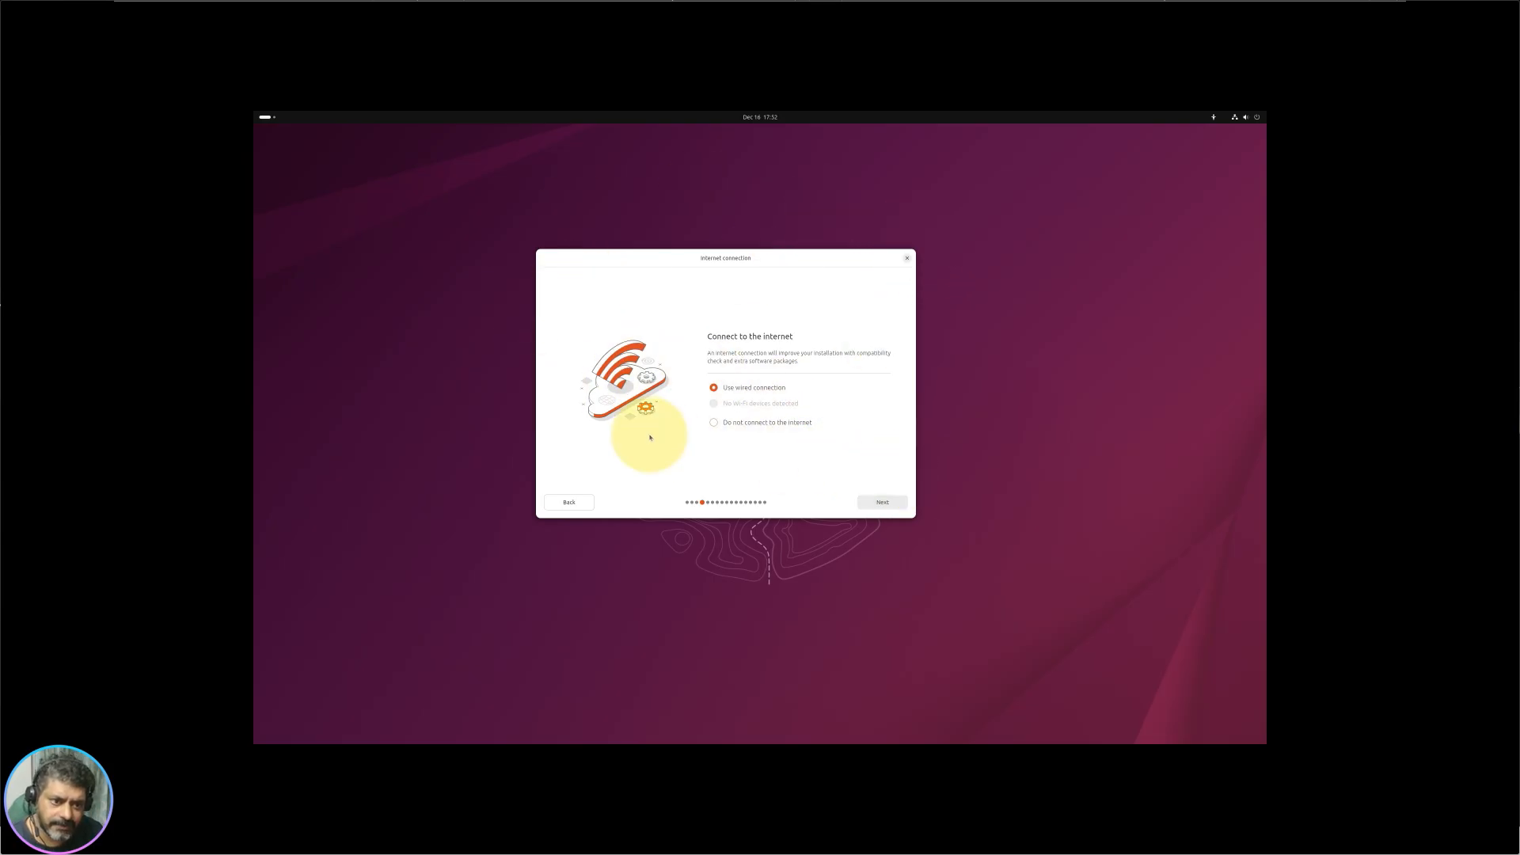
# Step: Continue with wired internet, interactive install, and Extended selection of apps, no proprietary software
pyautogui.click(885, 503)
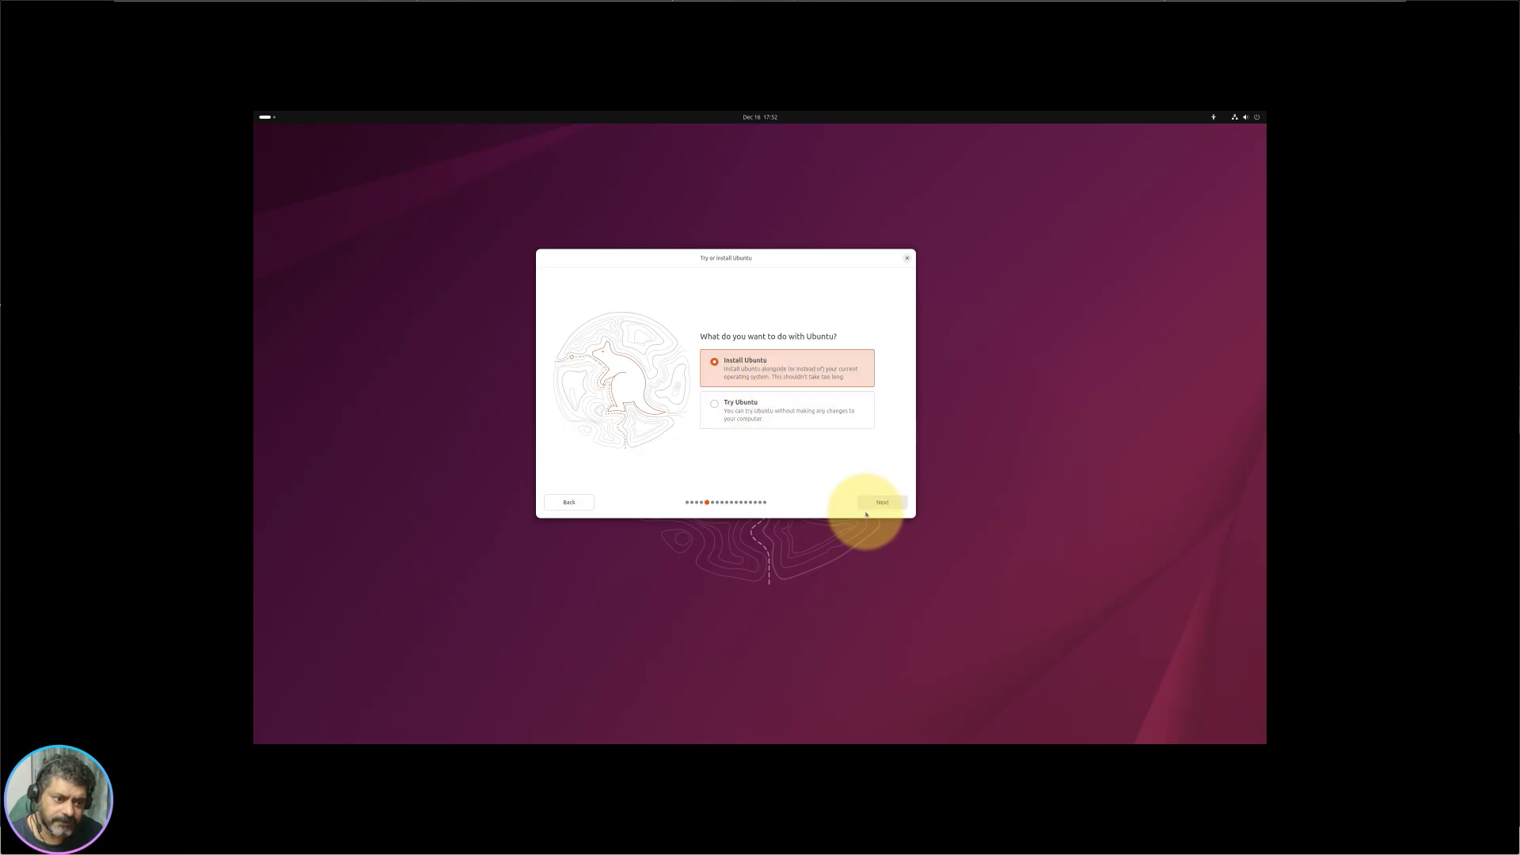
pyautogui.click(879, 503)
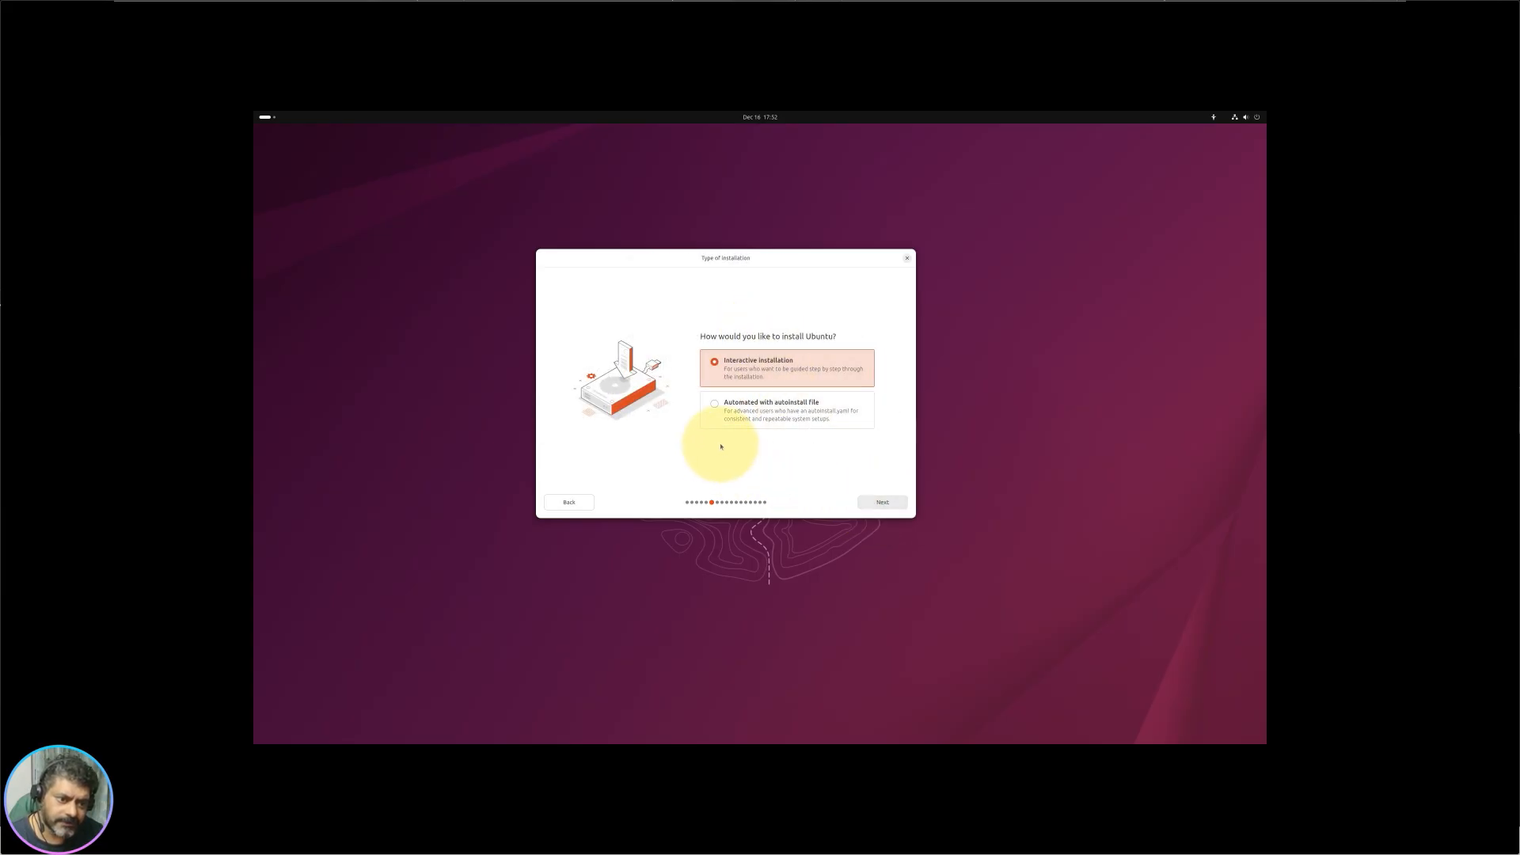
pyautogui.click(881, 502)
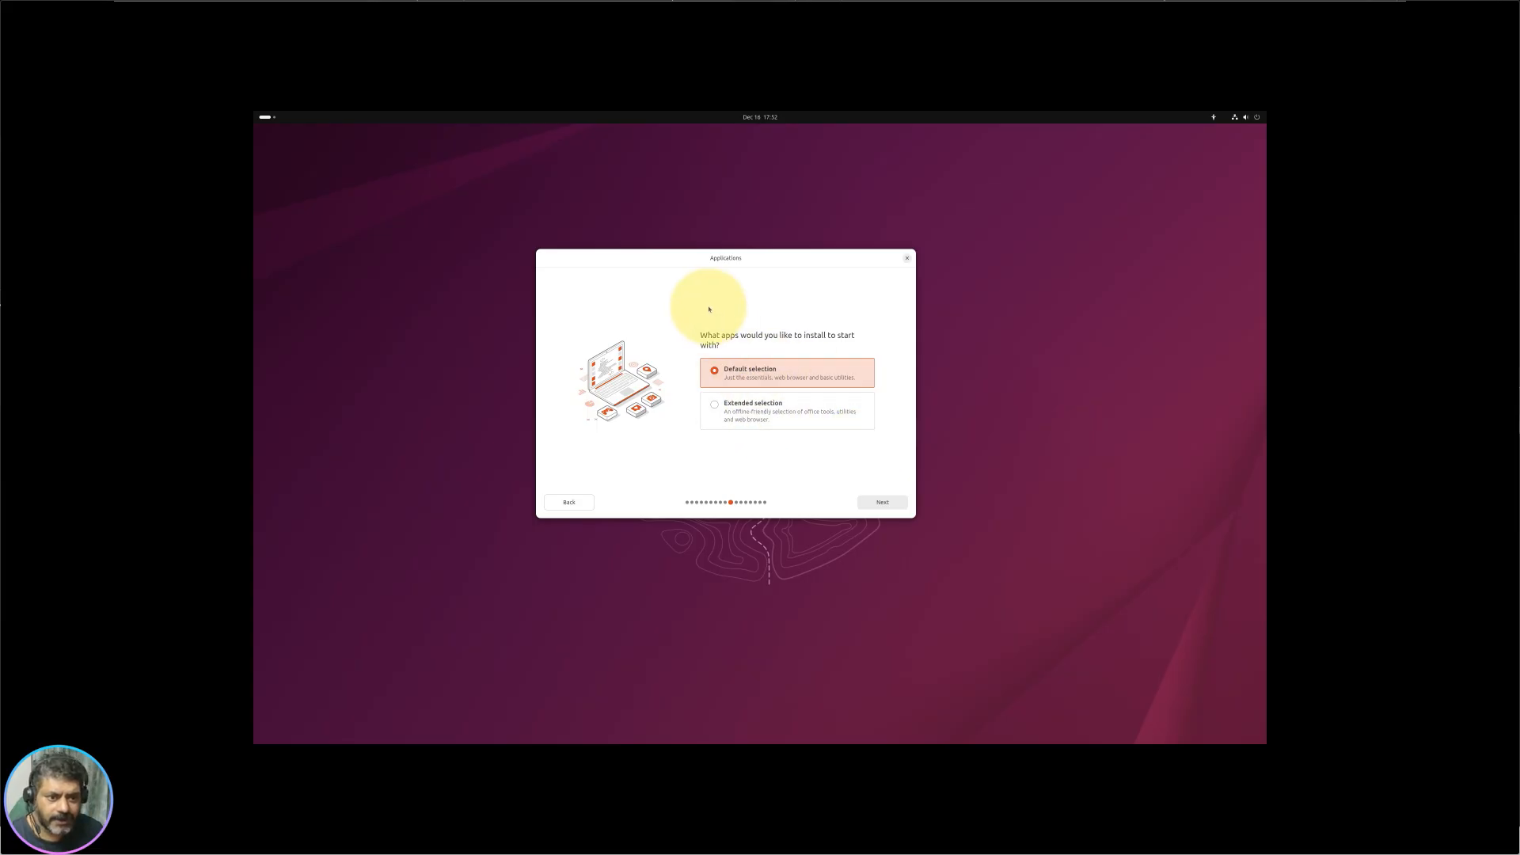
pyautogui.click(772, 414)
pyautogui.click(881, 502)
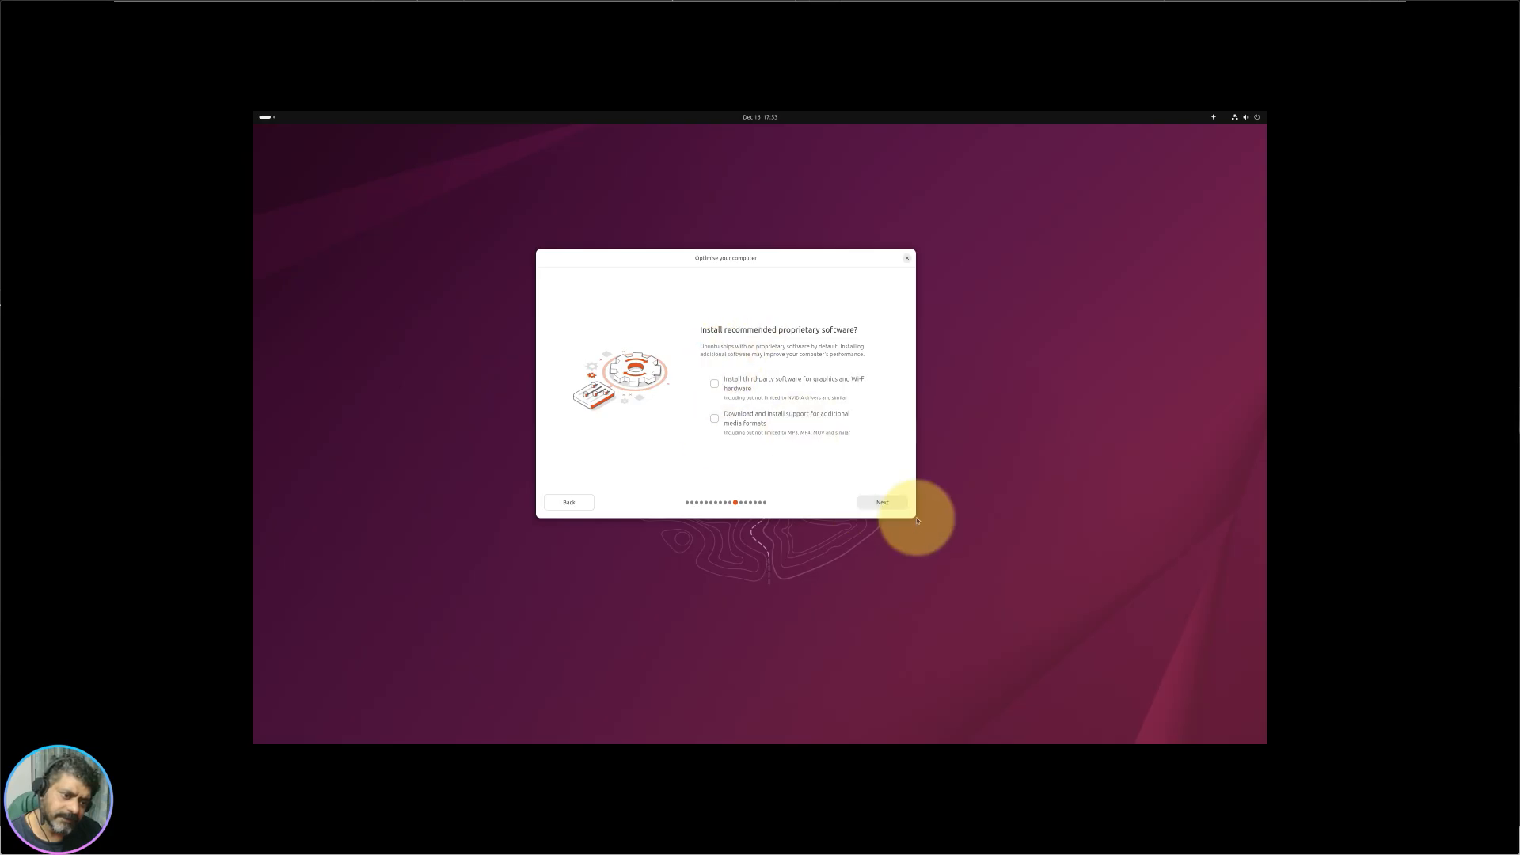
pyautogui.click(889, 506)
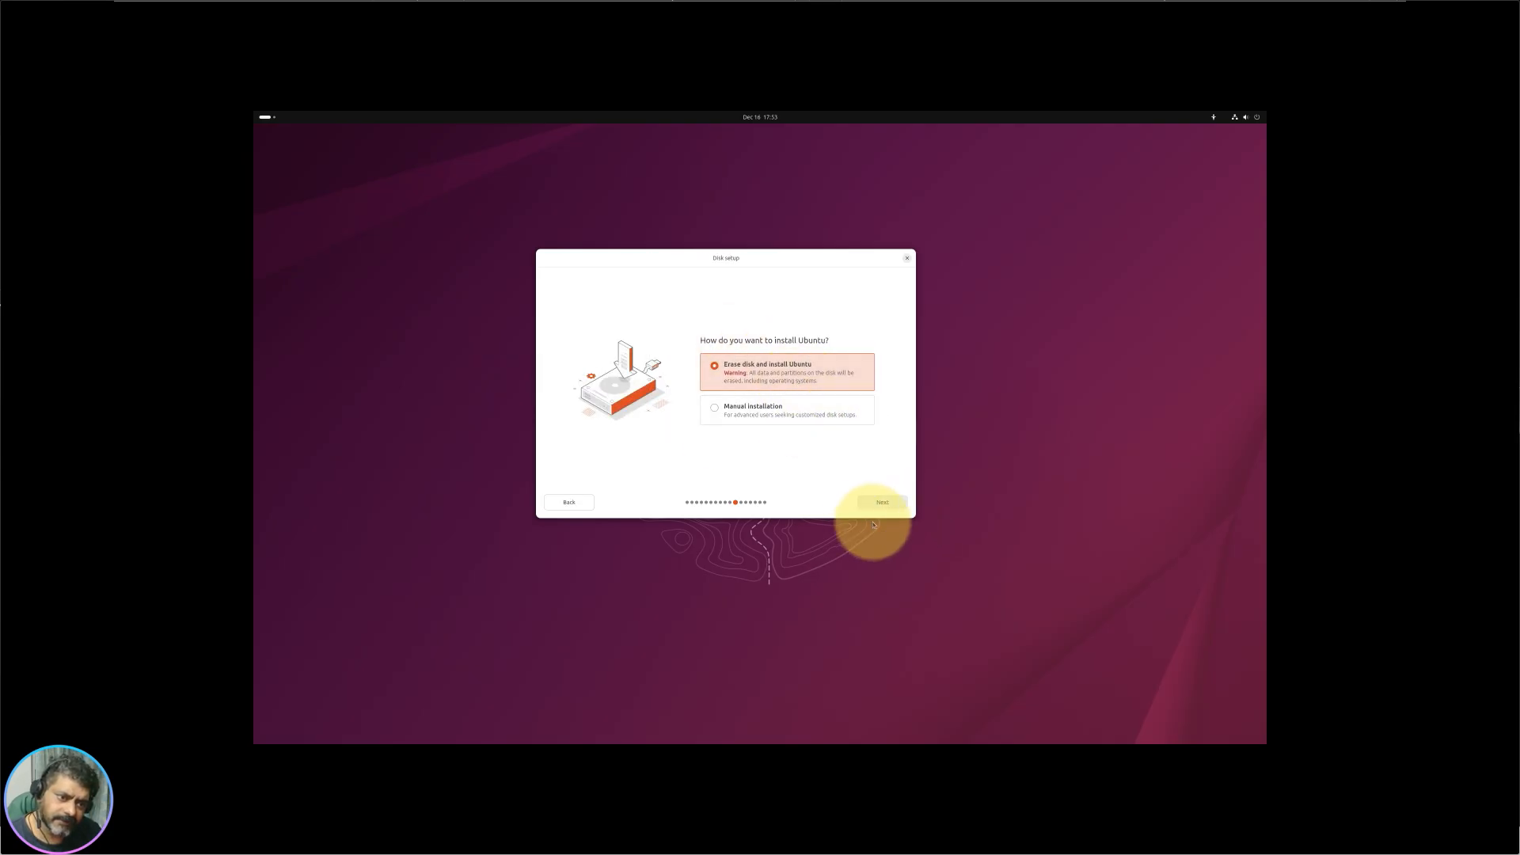
# Step: Choose manual installation and select the disk's free space
pyautogui.click(763, 405)
pyautogui.click(880, 504)
pyautogui.click(563, 345)
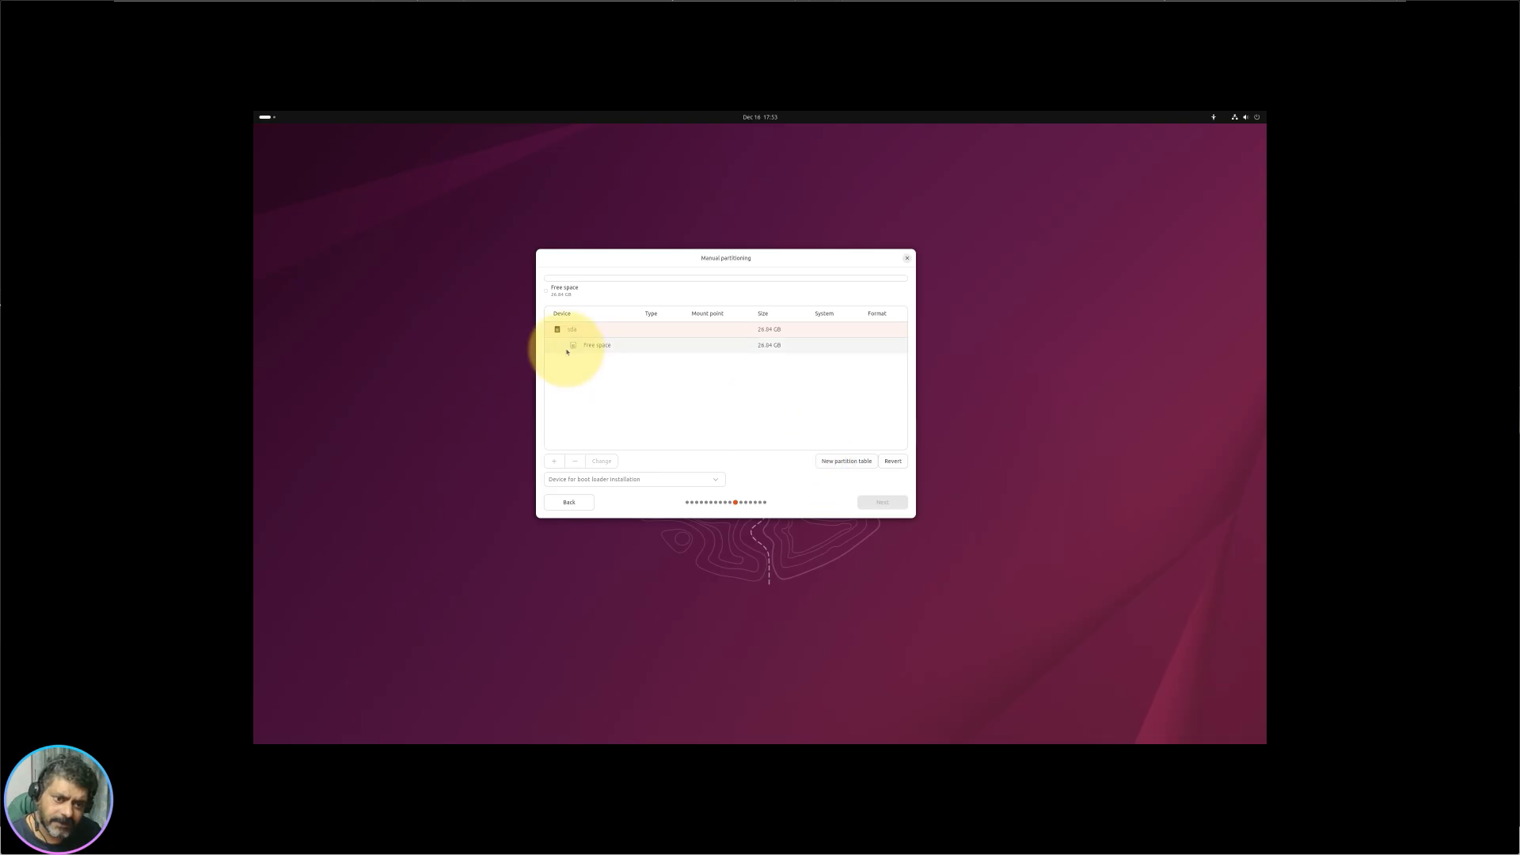
# Step: Create an Ext4 partition mounted at / and accept the partition layout
pyautogui.click(554, 461)
pyautogui.click(699, 379)
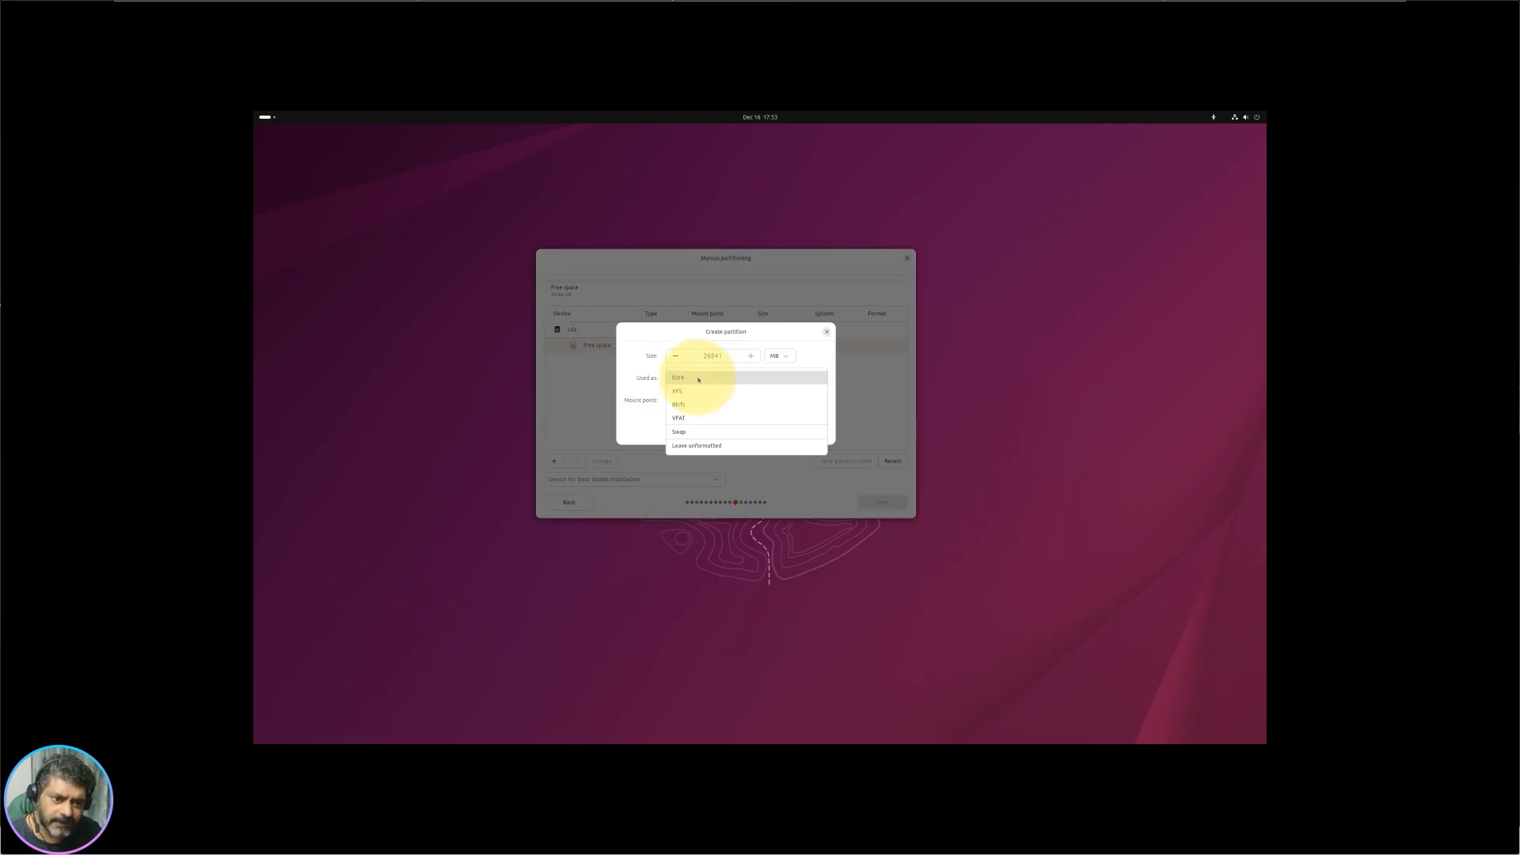
pyautogui.click(699, 378)
pyautogui.click(696, 400)
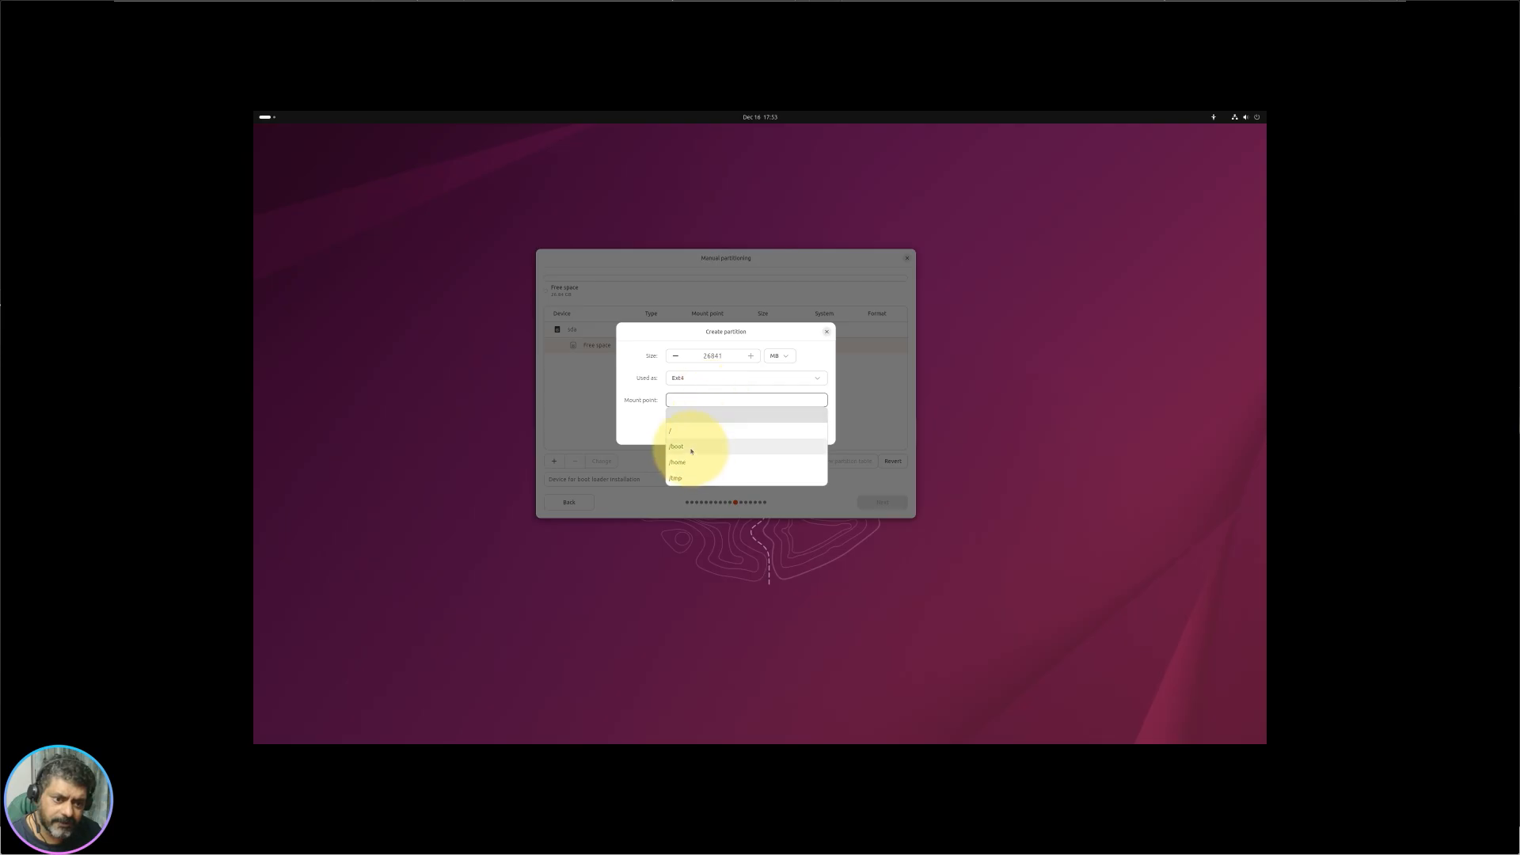
pyautogui.click(690, 418)
pyautogui.click(798, 429)
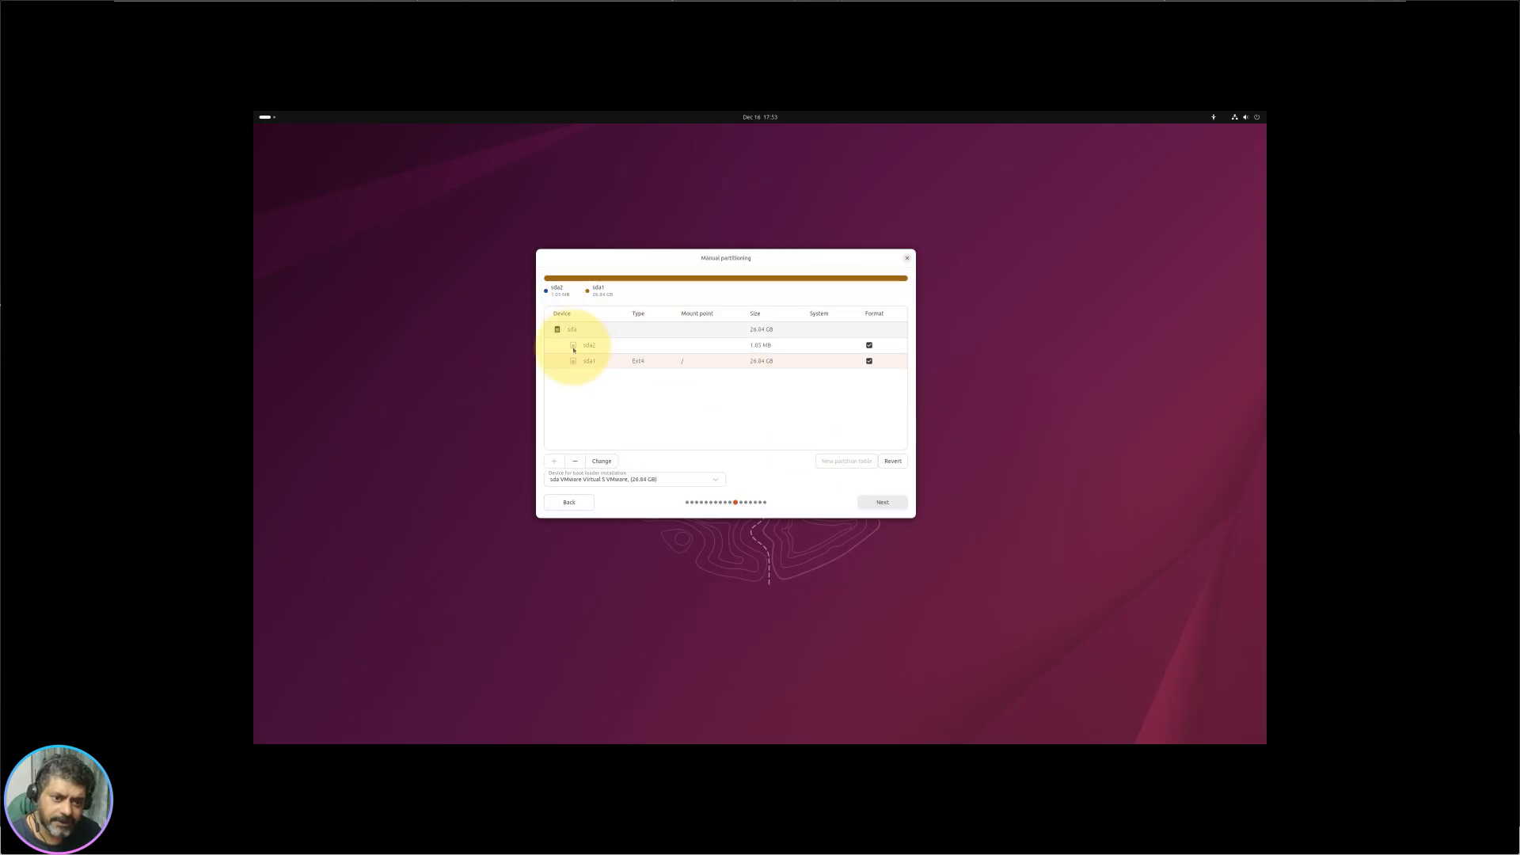
pyautogui.click(889, 508)
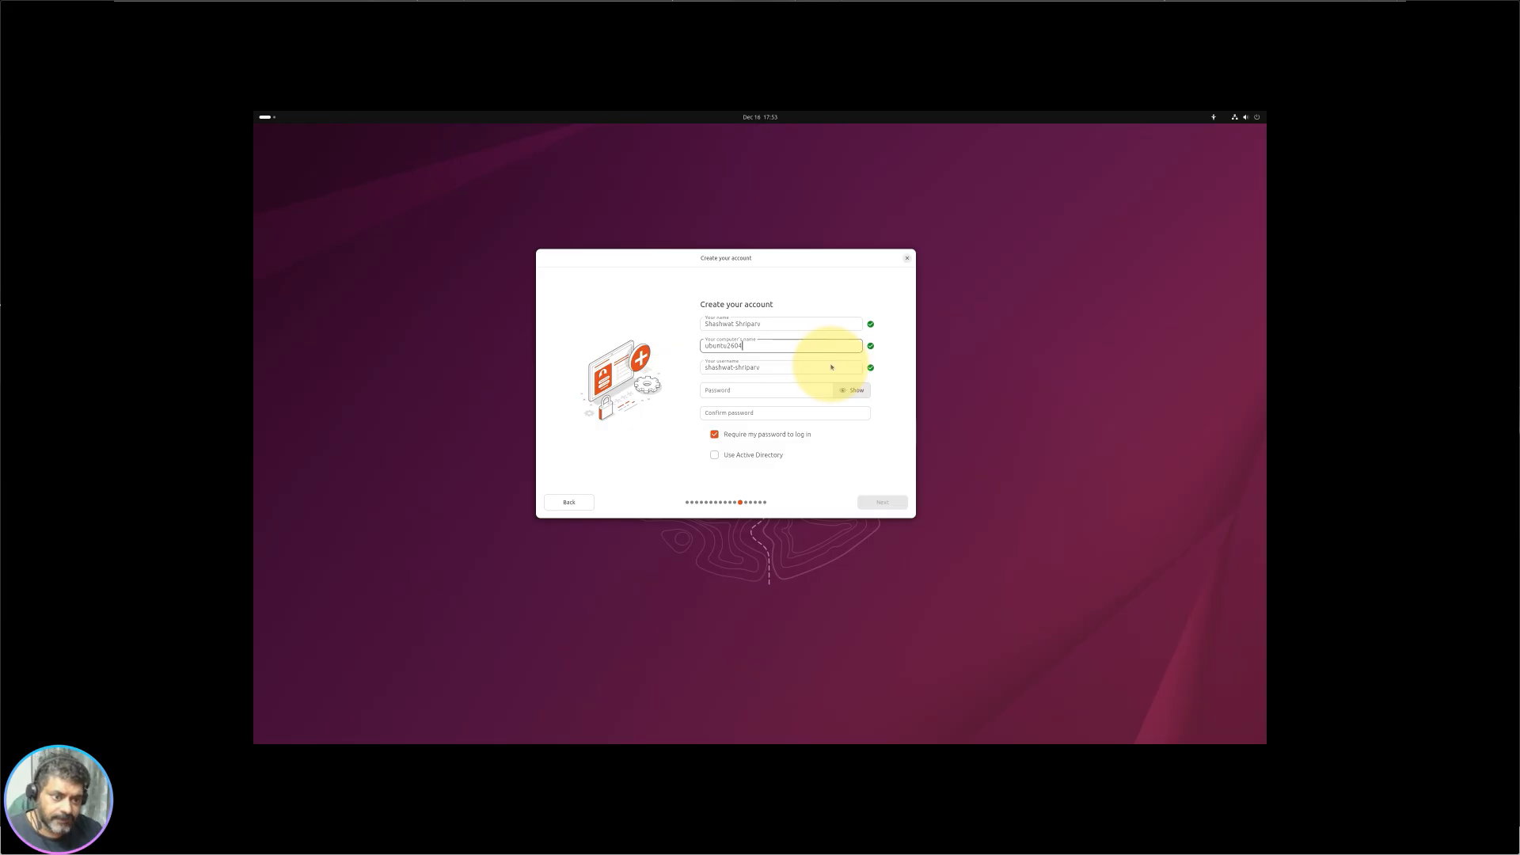
# Step: Enter the account password in both the Password and Confirm password fields
pyautogui.press('Tab')
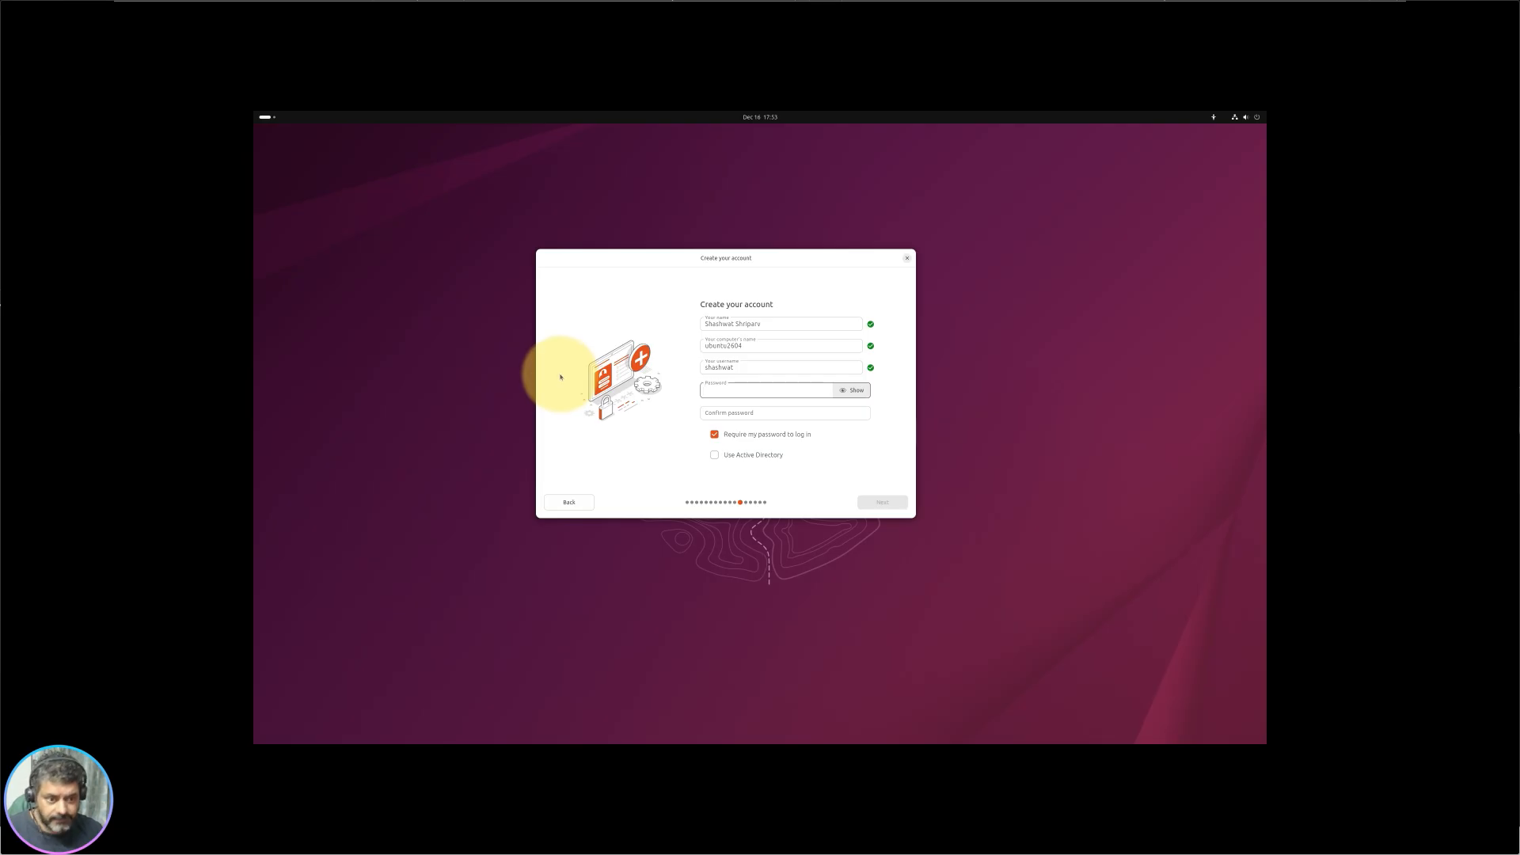
pyautogui.write('abc•••')
pyautogui.click(761, 415)
pyautogui.write('•')
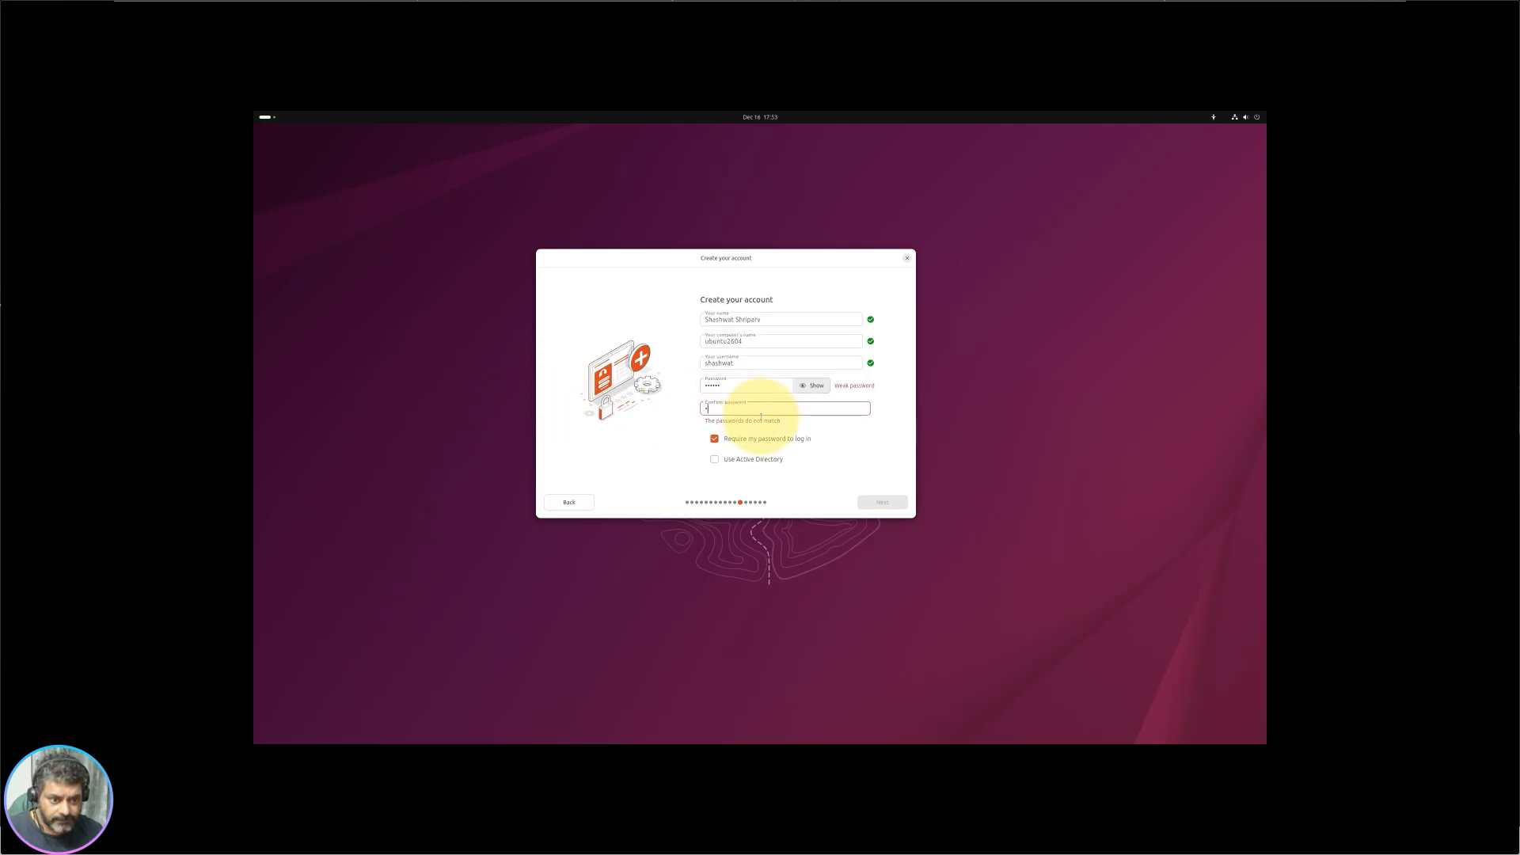
pyautogui.write('•••••')
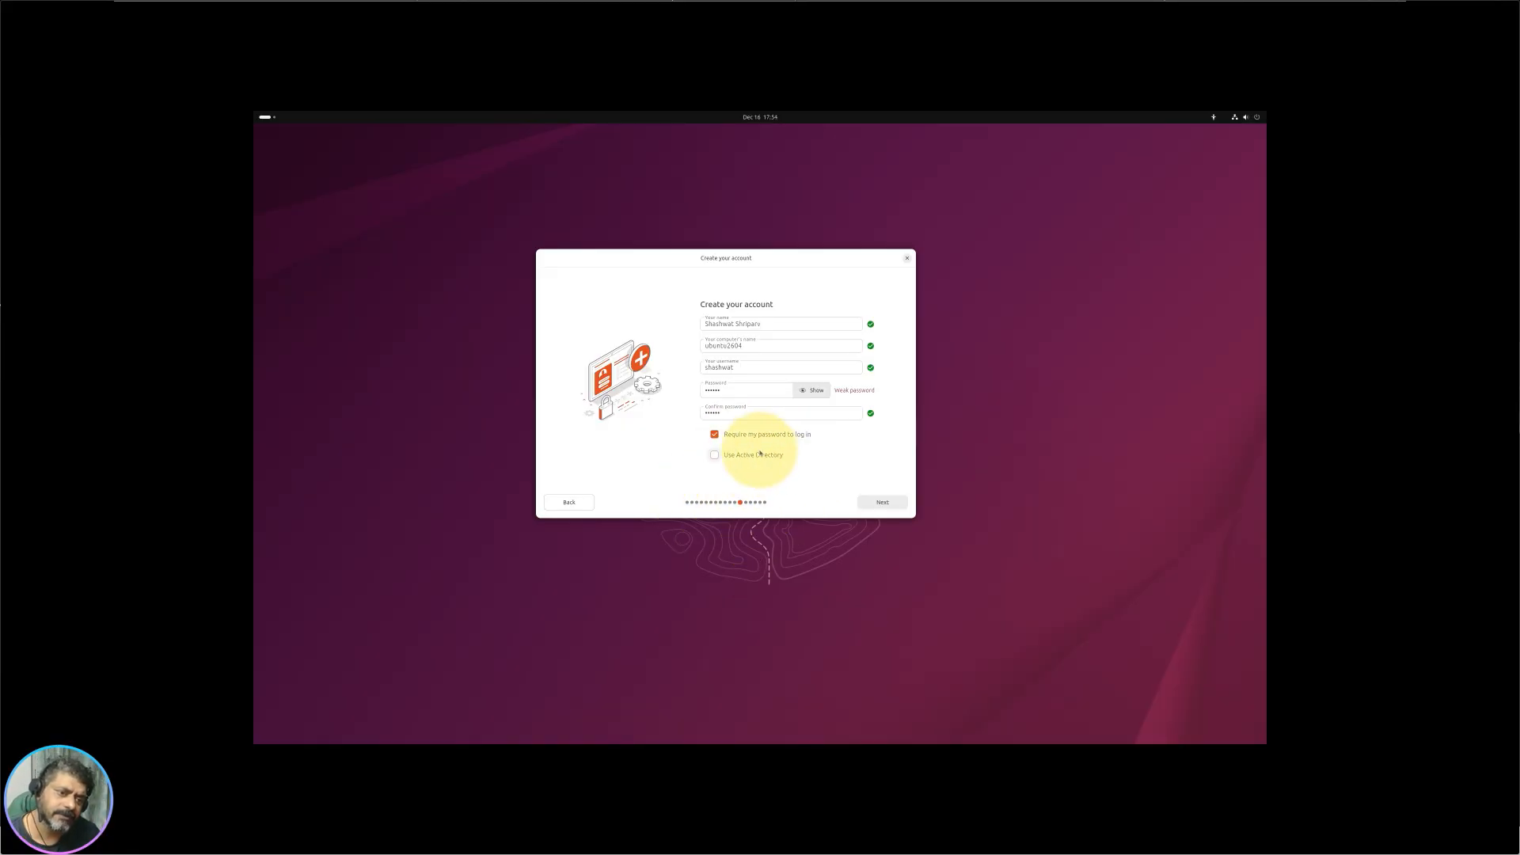
# Step: Submit the account details and set the timezone to Mumbai (Asia/Kolkata)
pyautogui.click(893, 503)
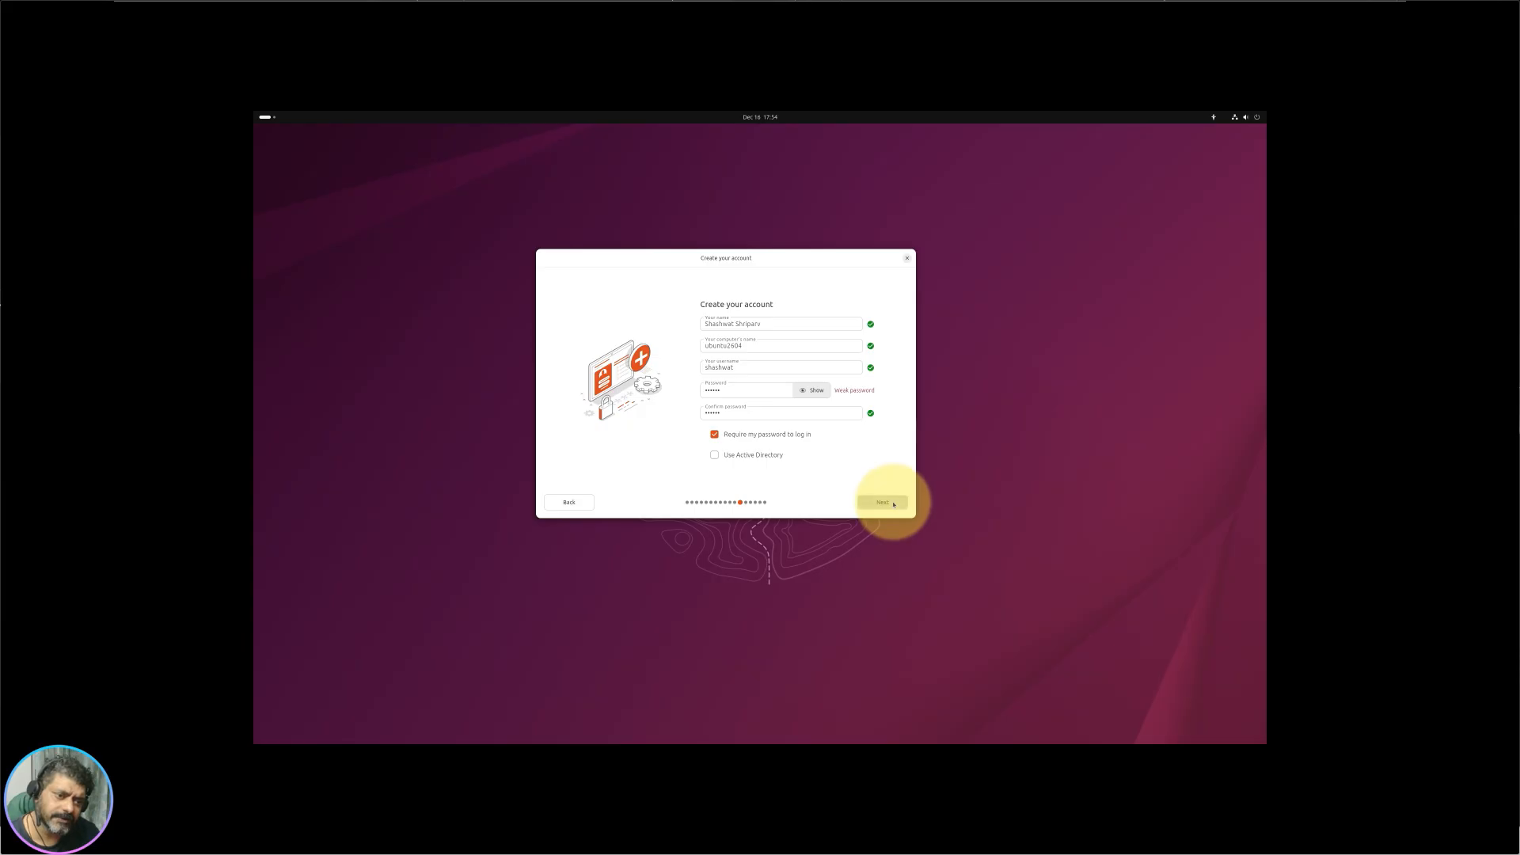
pyautogui.click(796, 392)
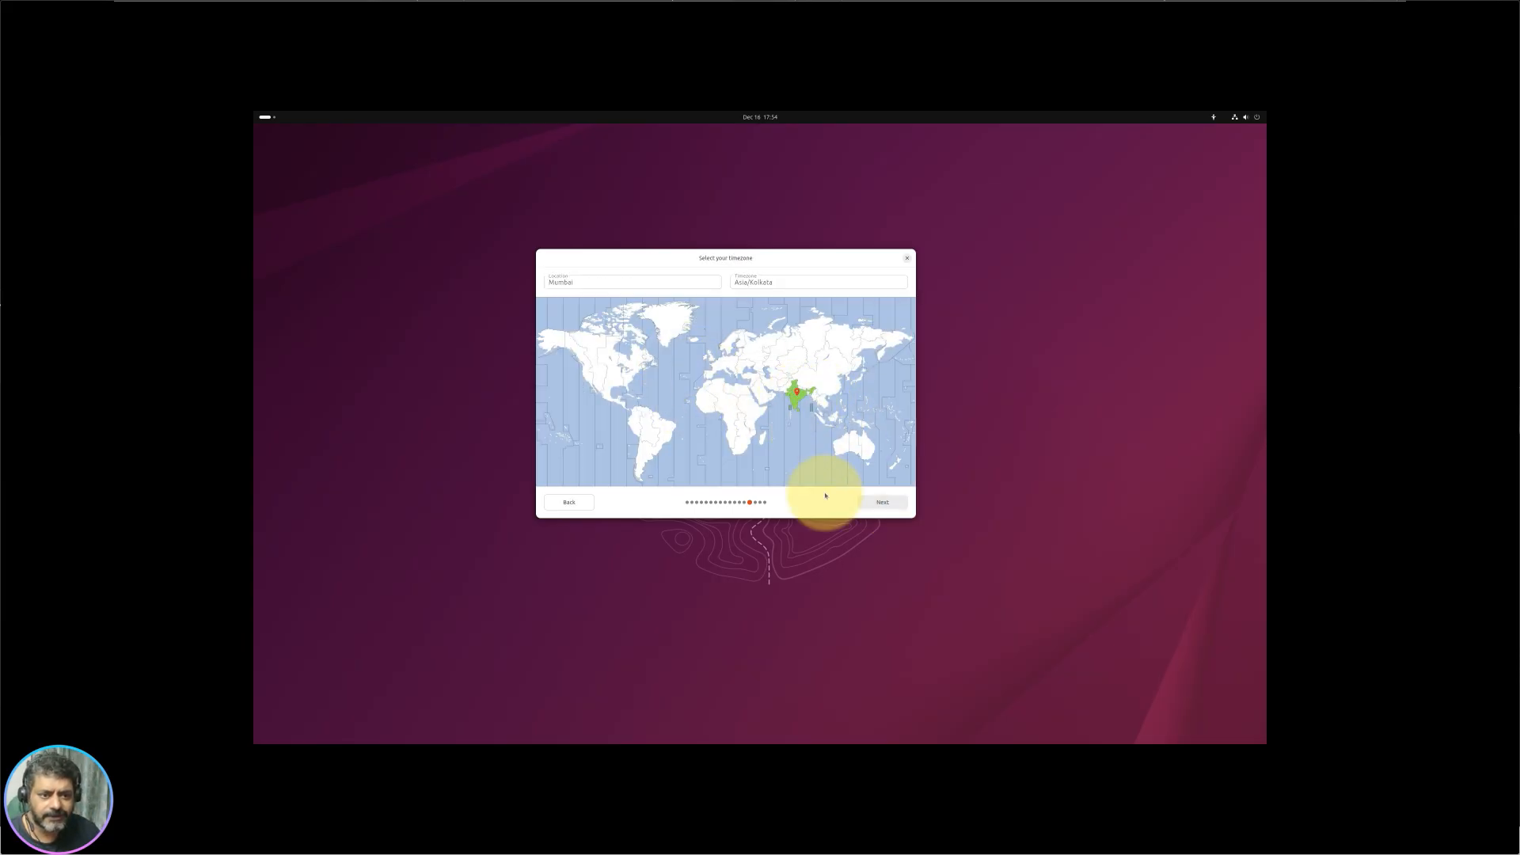
pyautogui.click(885, 503)
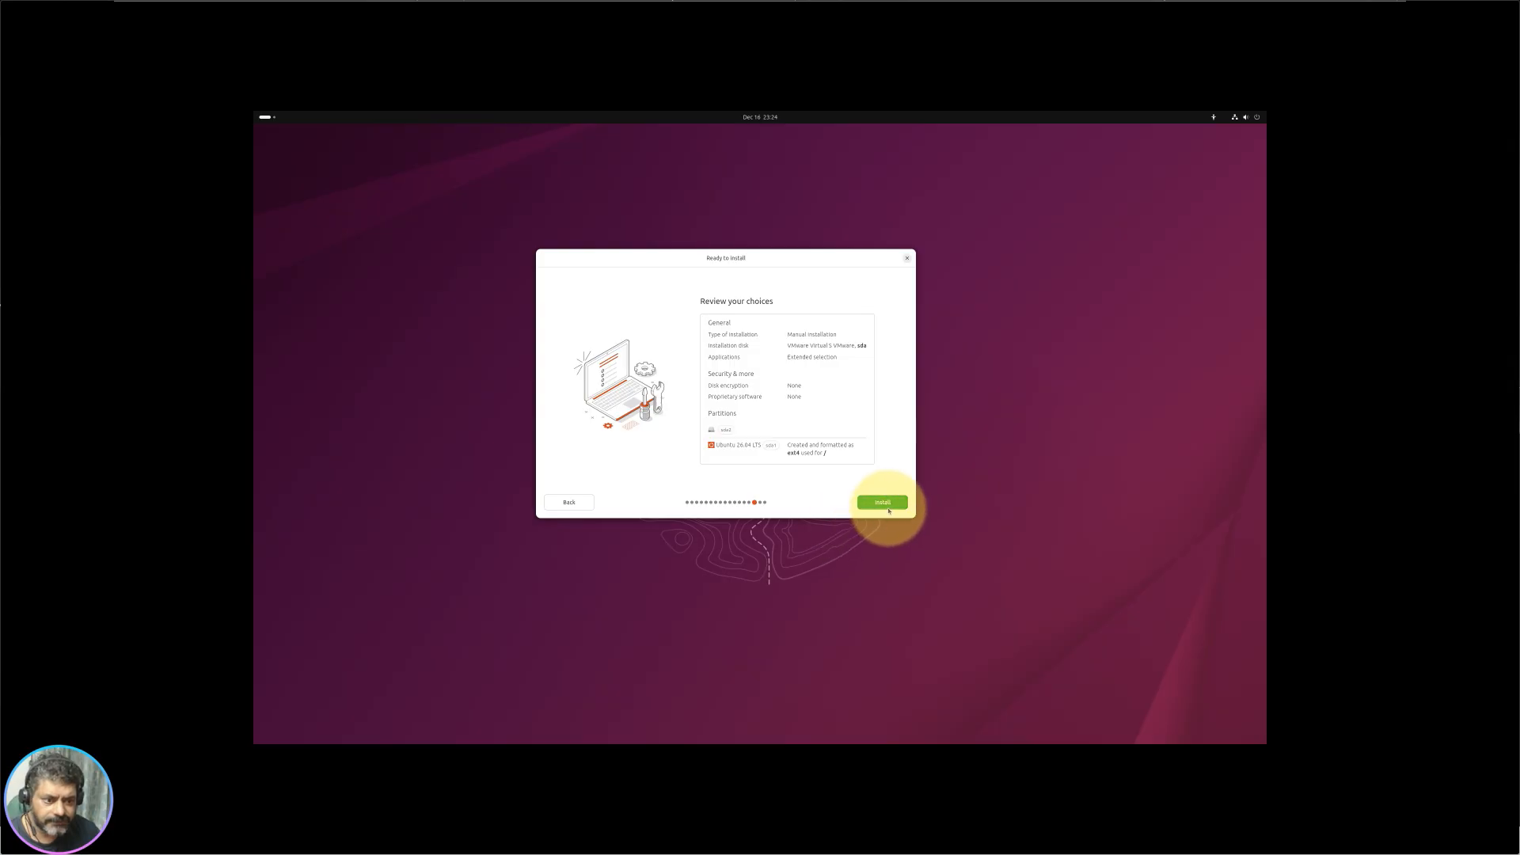
# Step: Start the Ubuntu install, show its detailed log, and open top-bar quick settings
pyautogui.click(884, 504)
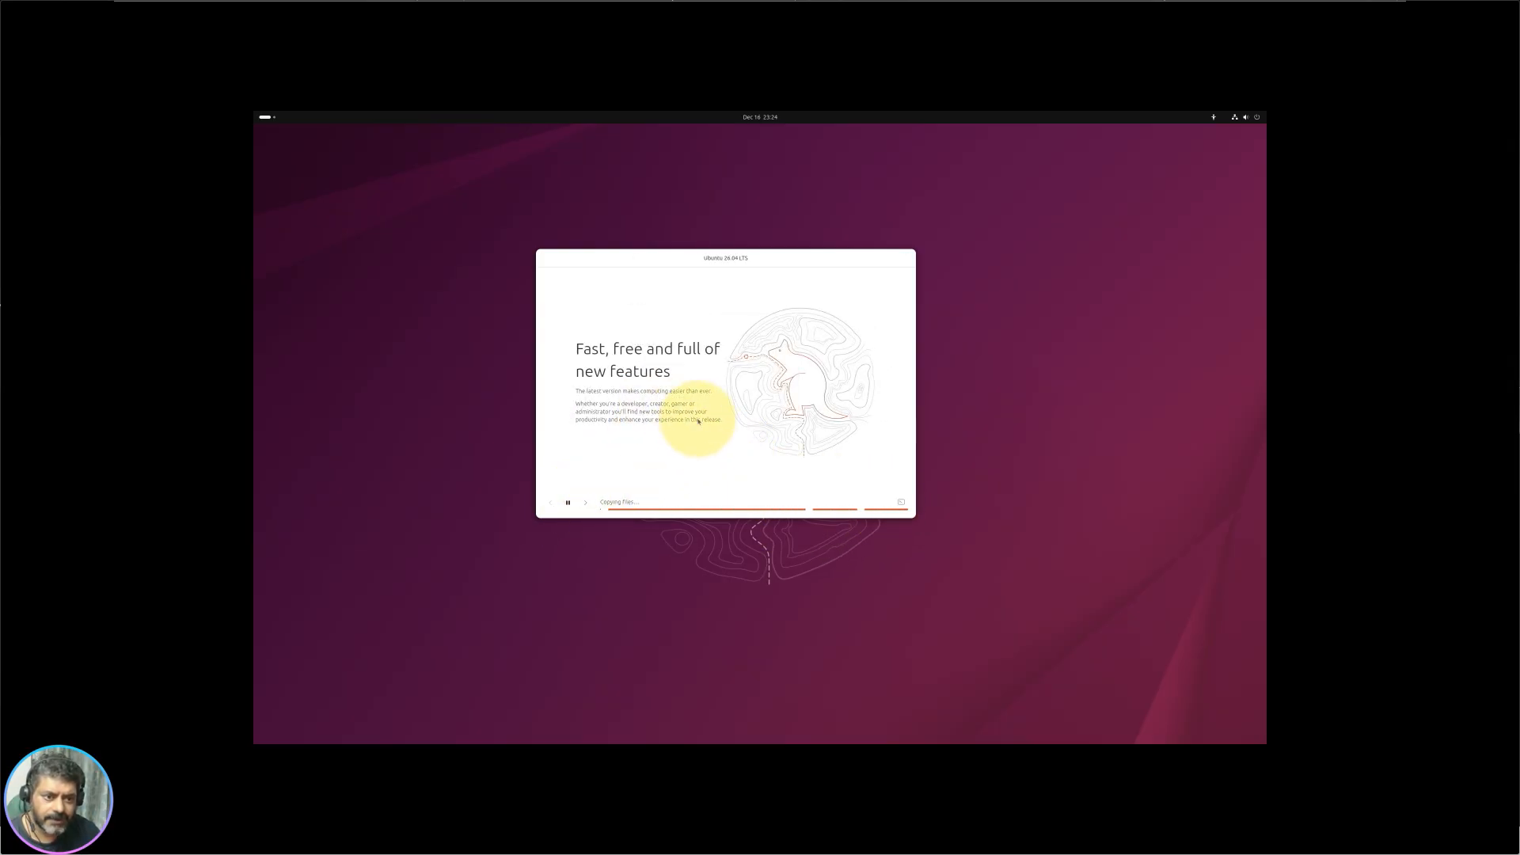
pyautogui.click(900, 504)
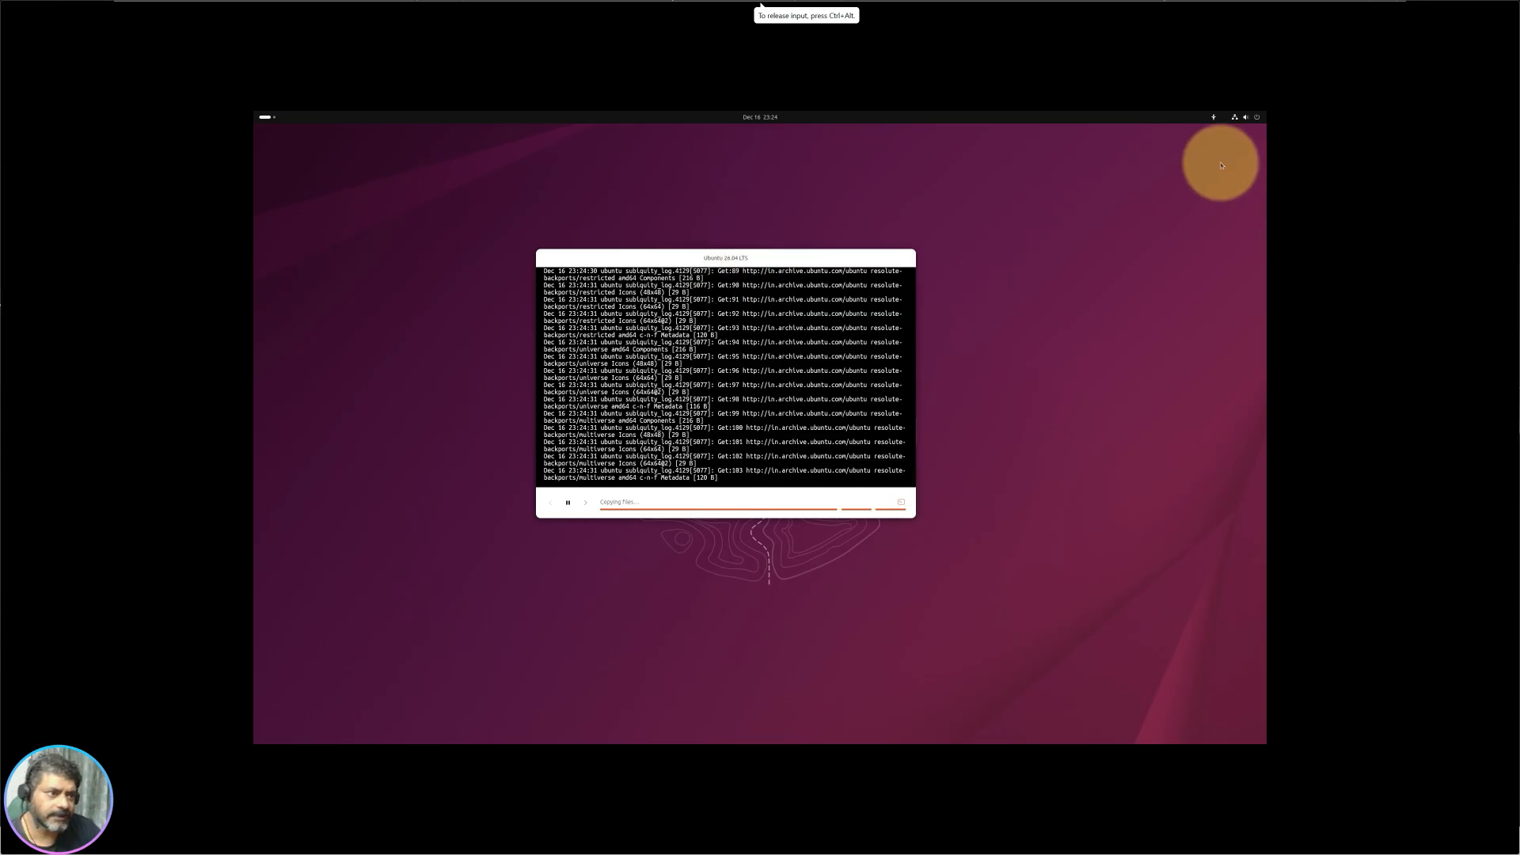
pyautogui.click(1234, 118)
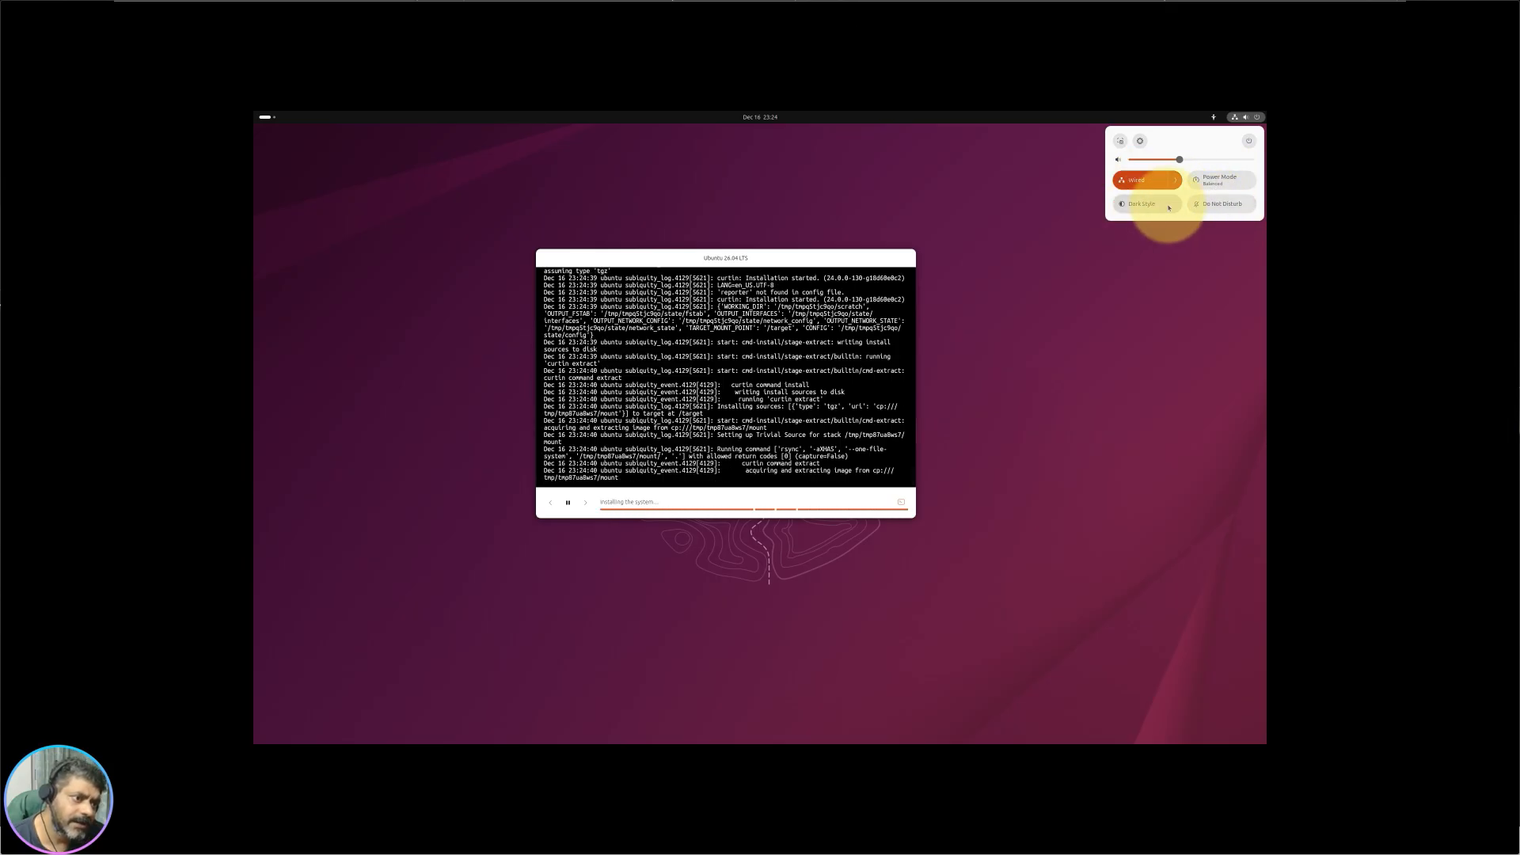
# Step: Toggle Dark Style on and off, ending light, then frame the installer for a screenshot
pyautogui.click(1128, 210)
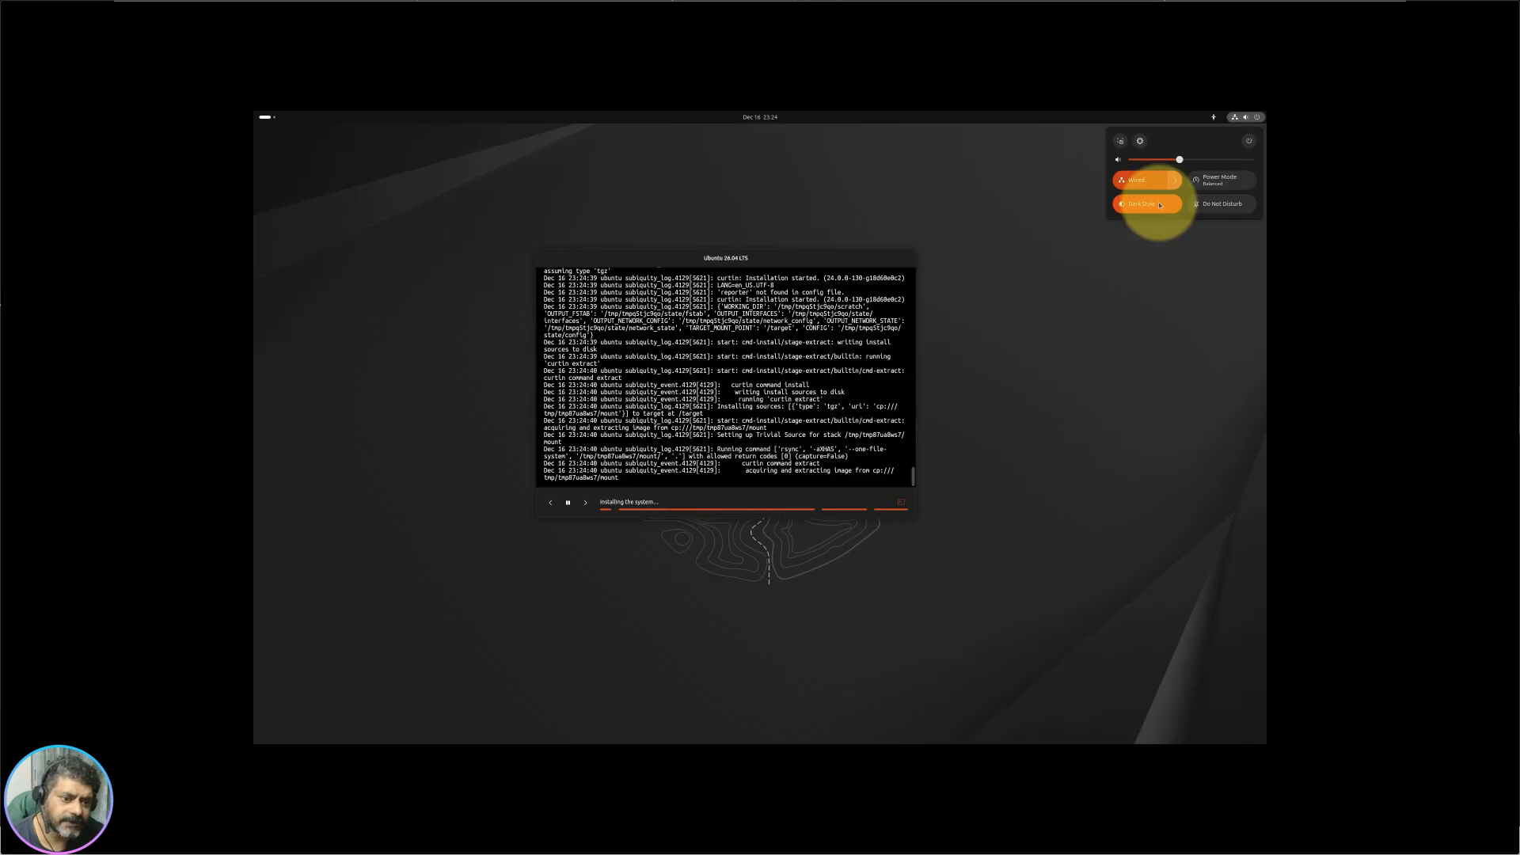
pyautogui.click(1159, 206)
pyautogui.click(1157, 207)
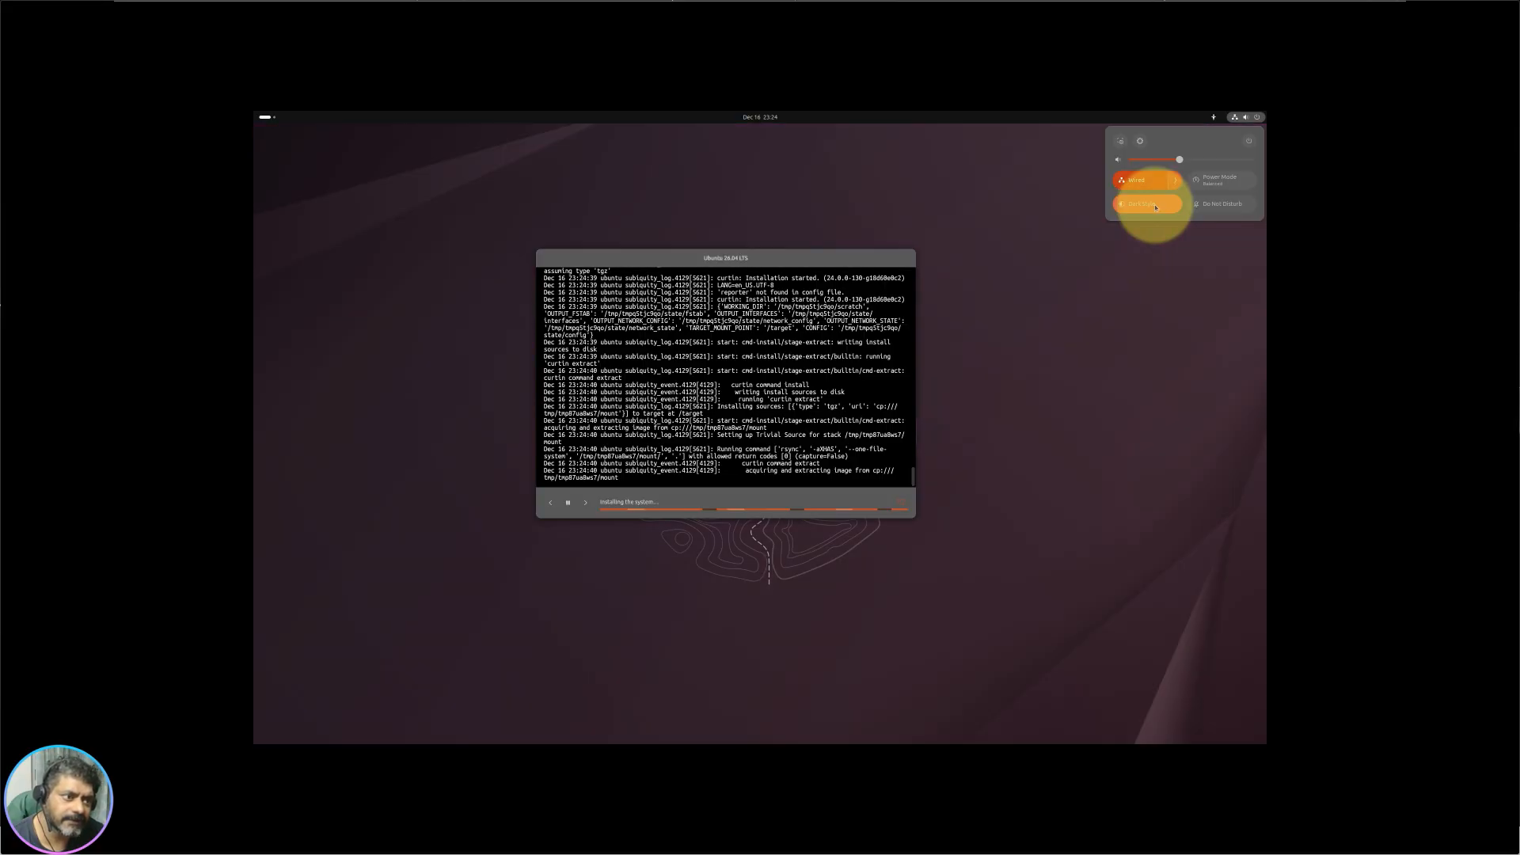
pyautogui.click(1155, 207)
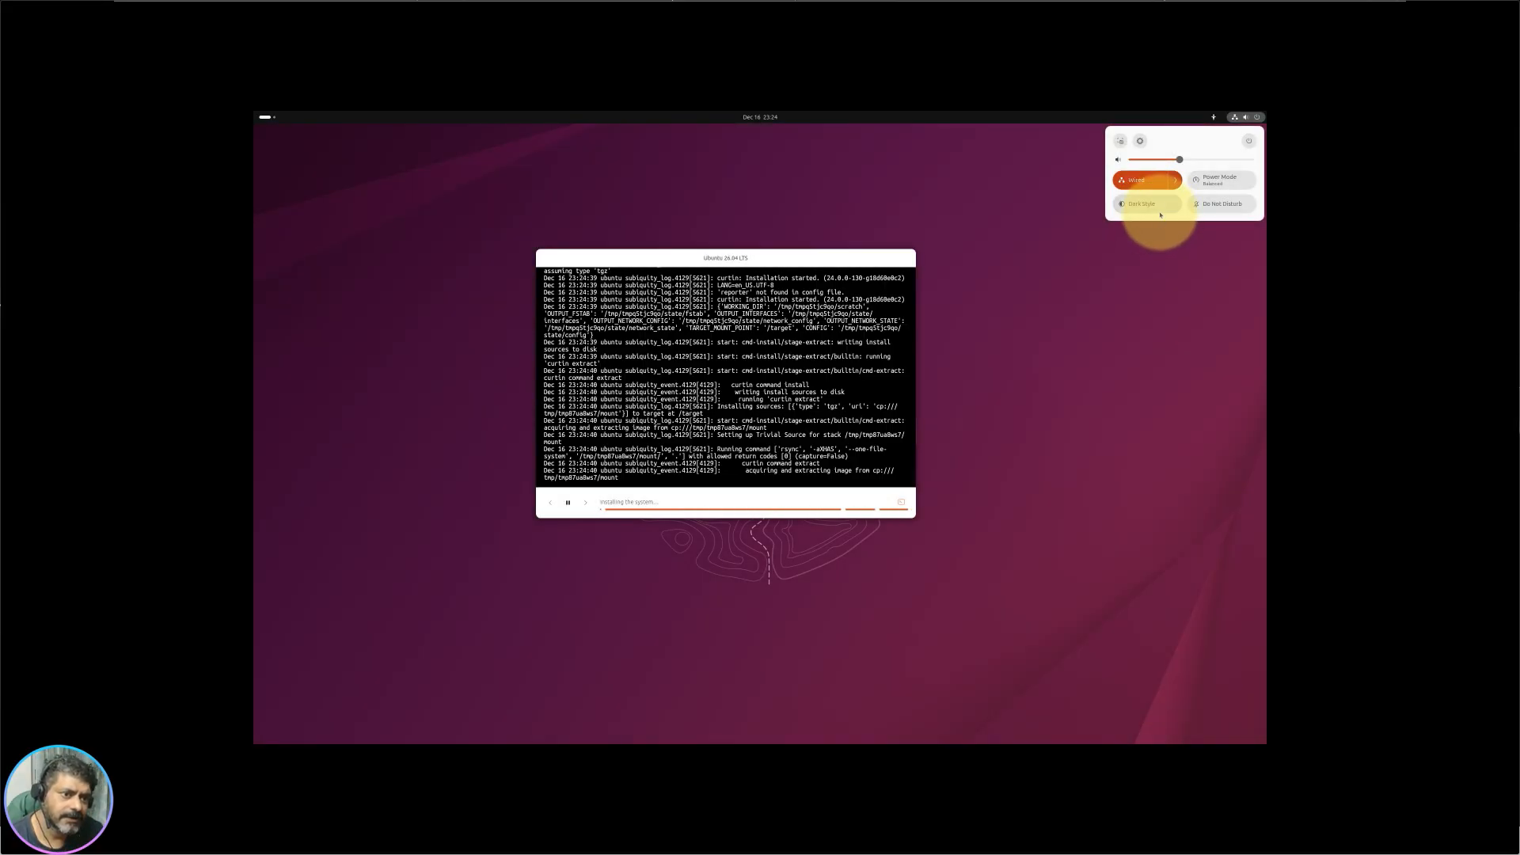
pyautogui.click(1160, 213)
pyautogui.click(1160, 210)
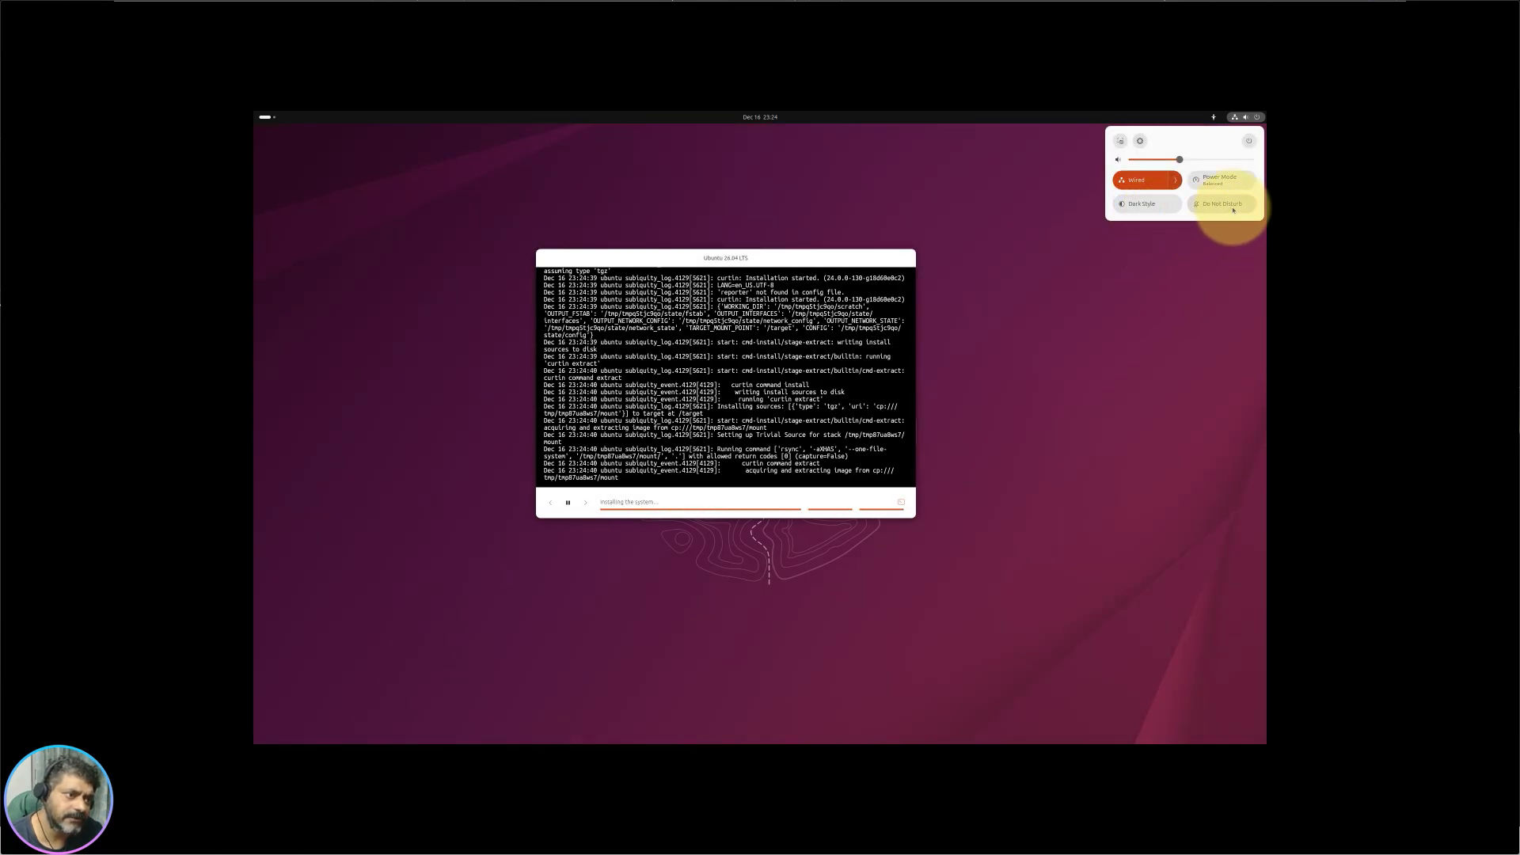
pyautogui.click(1120, 140)
pyautogui.moveTo(388, 205); pyautogui.dragTo(982, 579)
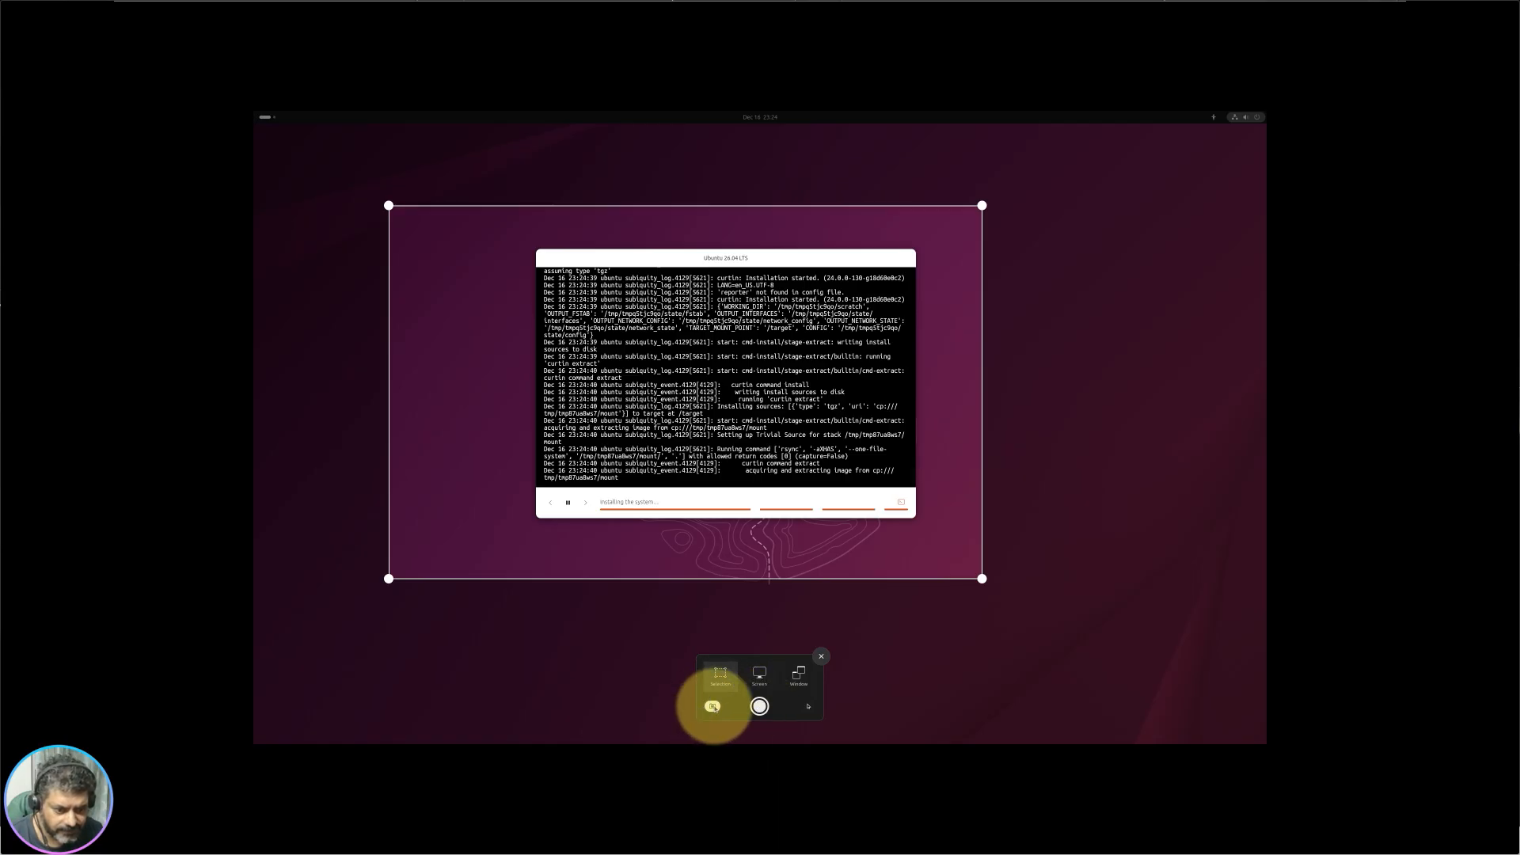
# Step: Cycle Screen and Window capture modes, return to Selection, and redraw the area over the installer
pyautogui.click(759, 675)
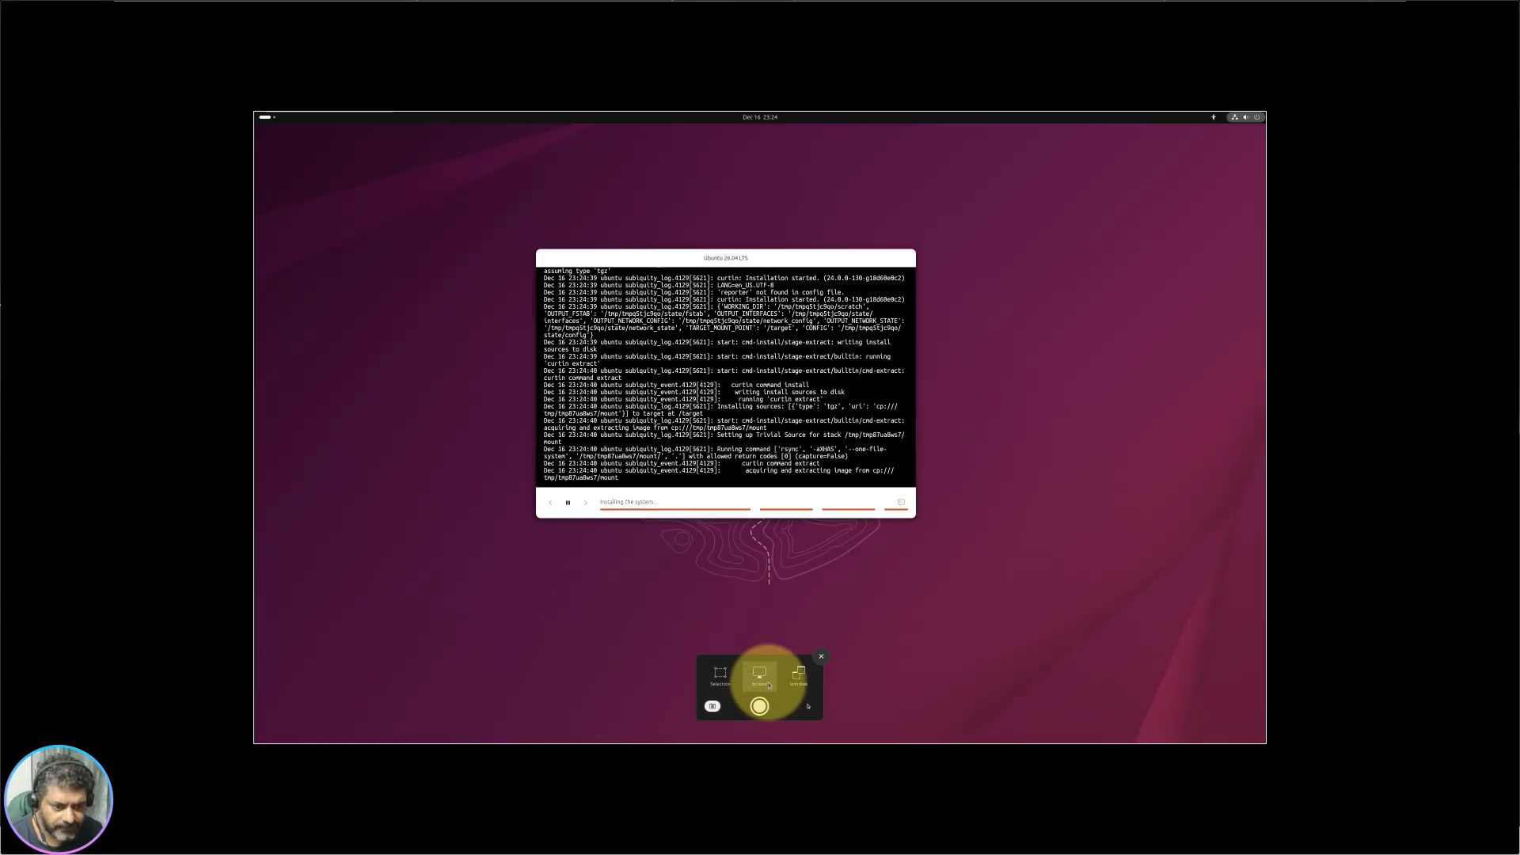
pyautogui.click(790, 686)
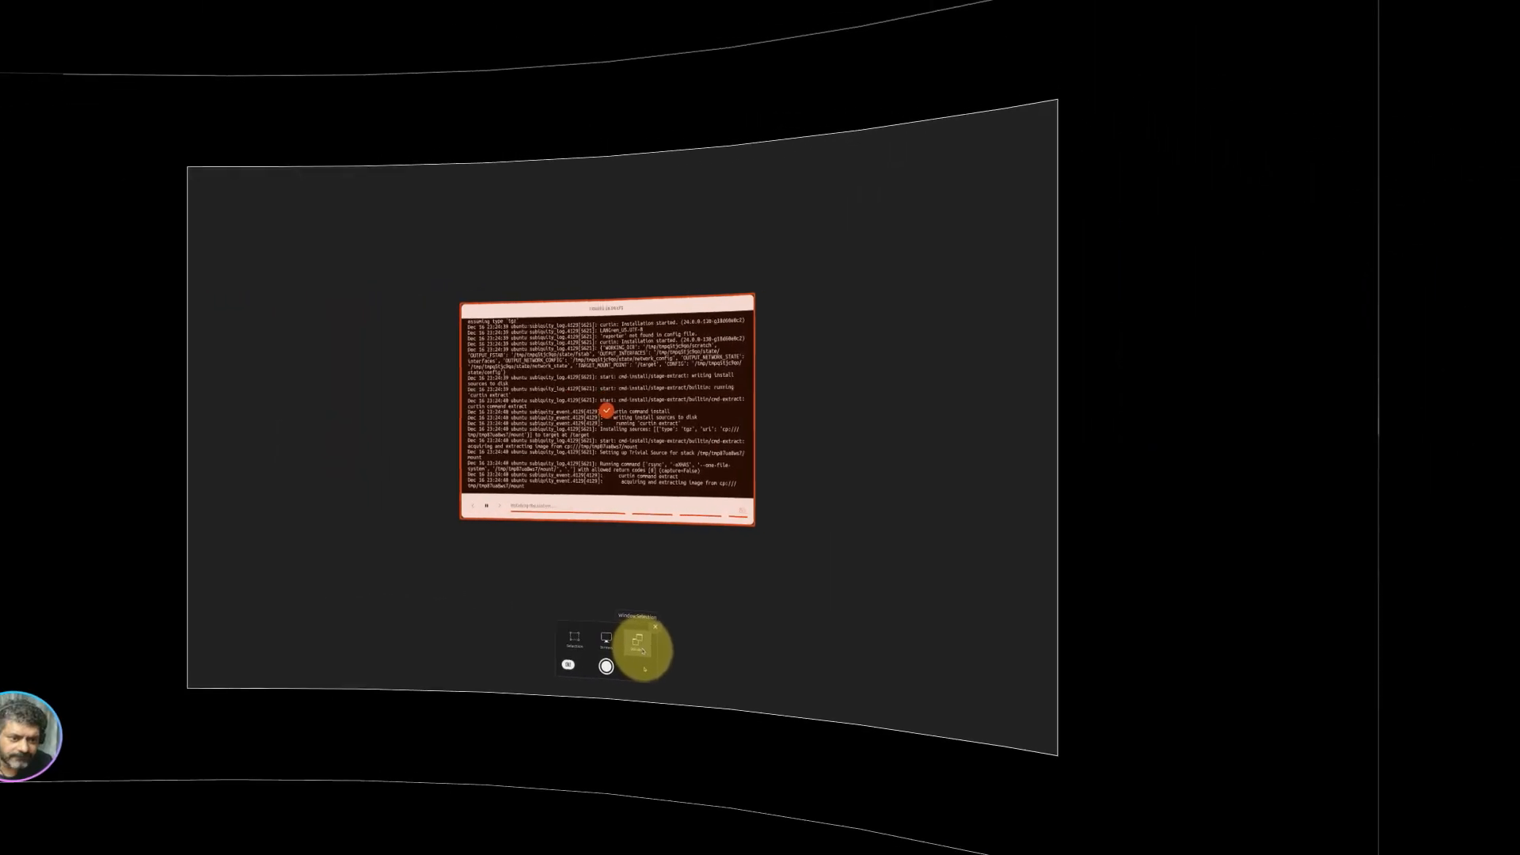
pyautogui.click(720, 673)
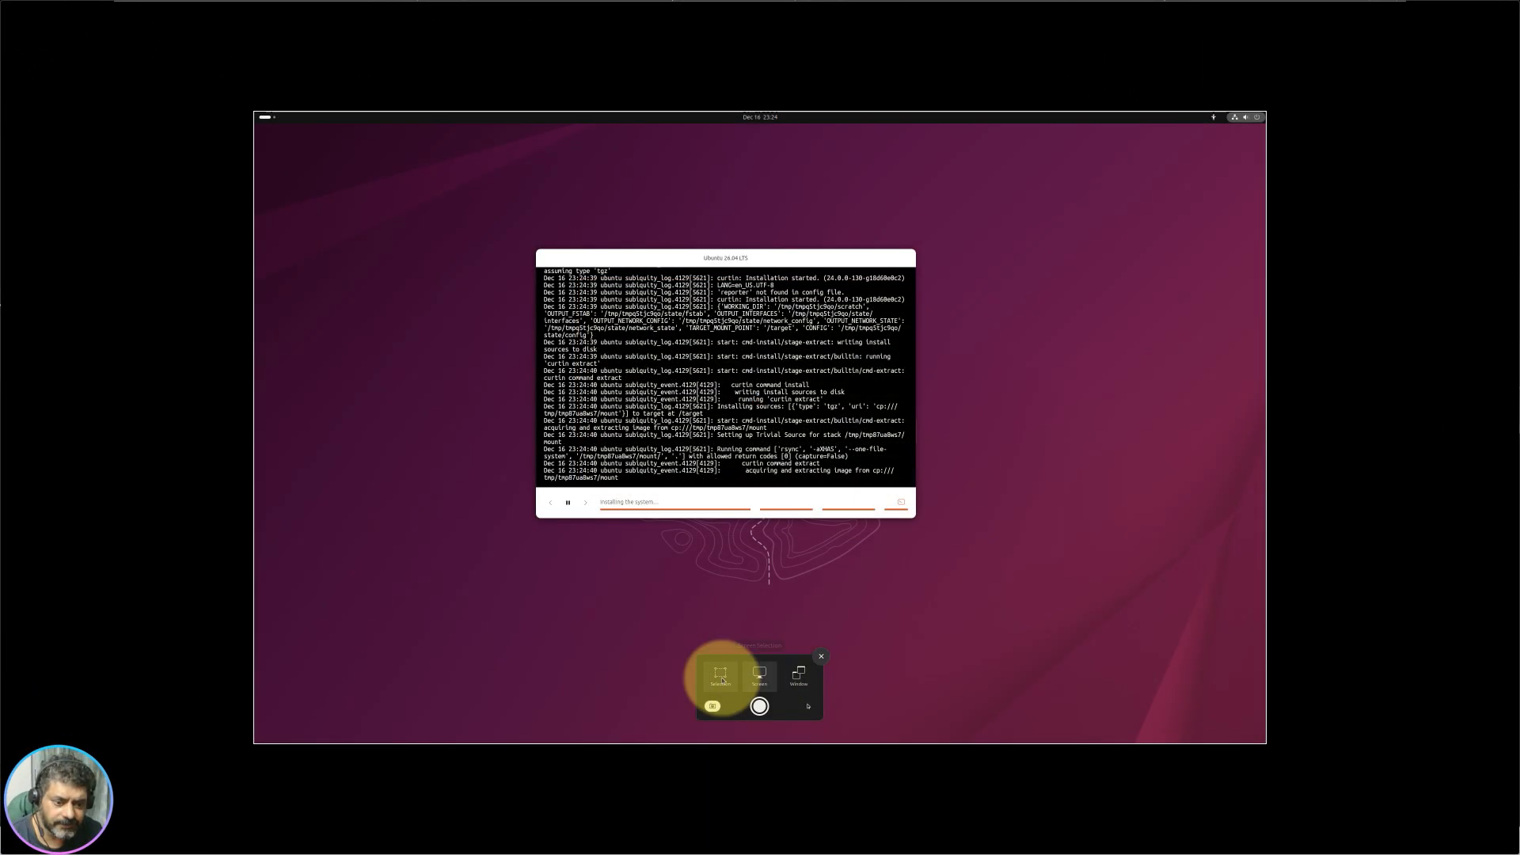
pyautogui.moveTo(981, 579); pyautogui.dragTo(744, 427)
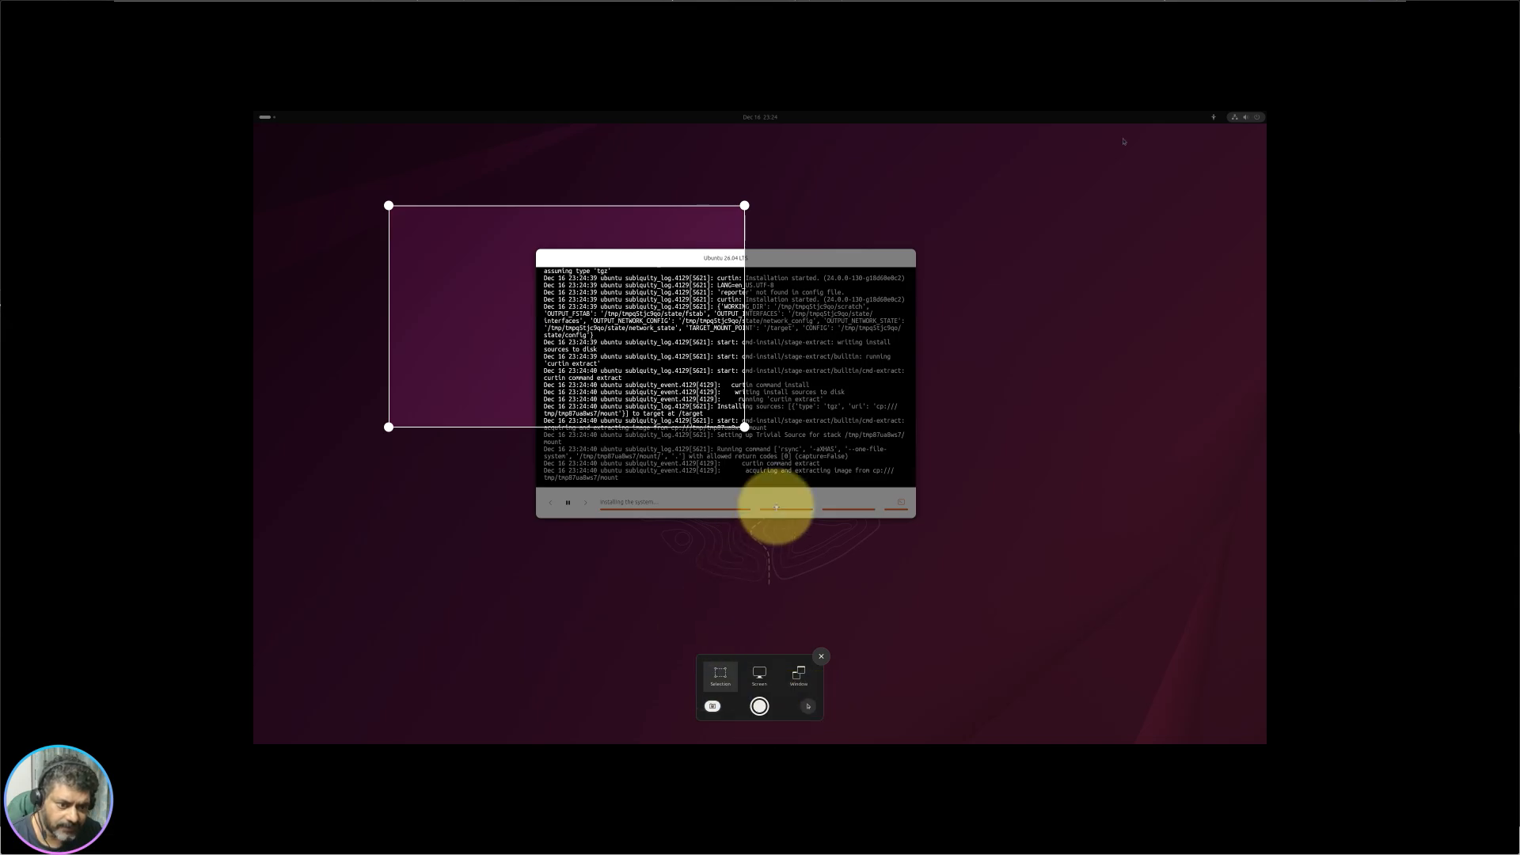
pyautogui.moveTo(1121, 147); pyautogui.dragTo(1058, 193)
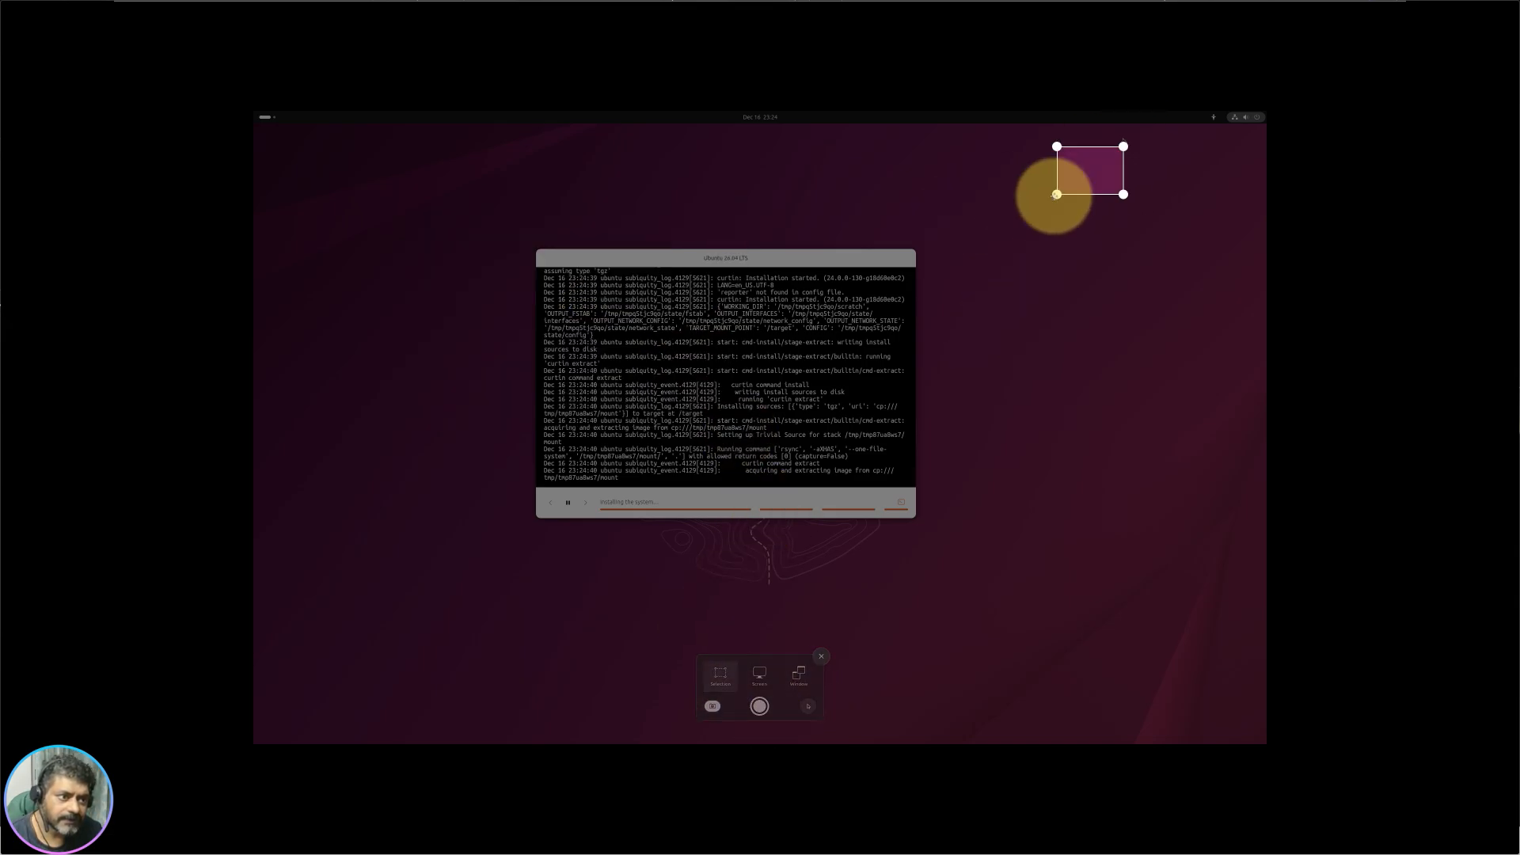
pyautogui.moveTo(1122, 257); pyautogui.dragTo(996, 540)
pyautogui.moveTo(1111, 151); pyautogui.dragTo(669, 473)
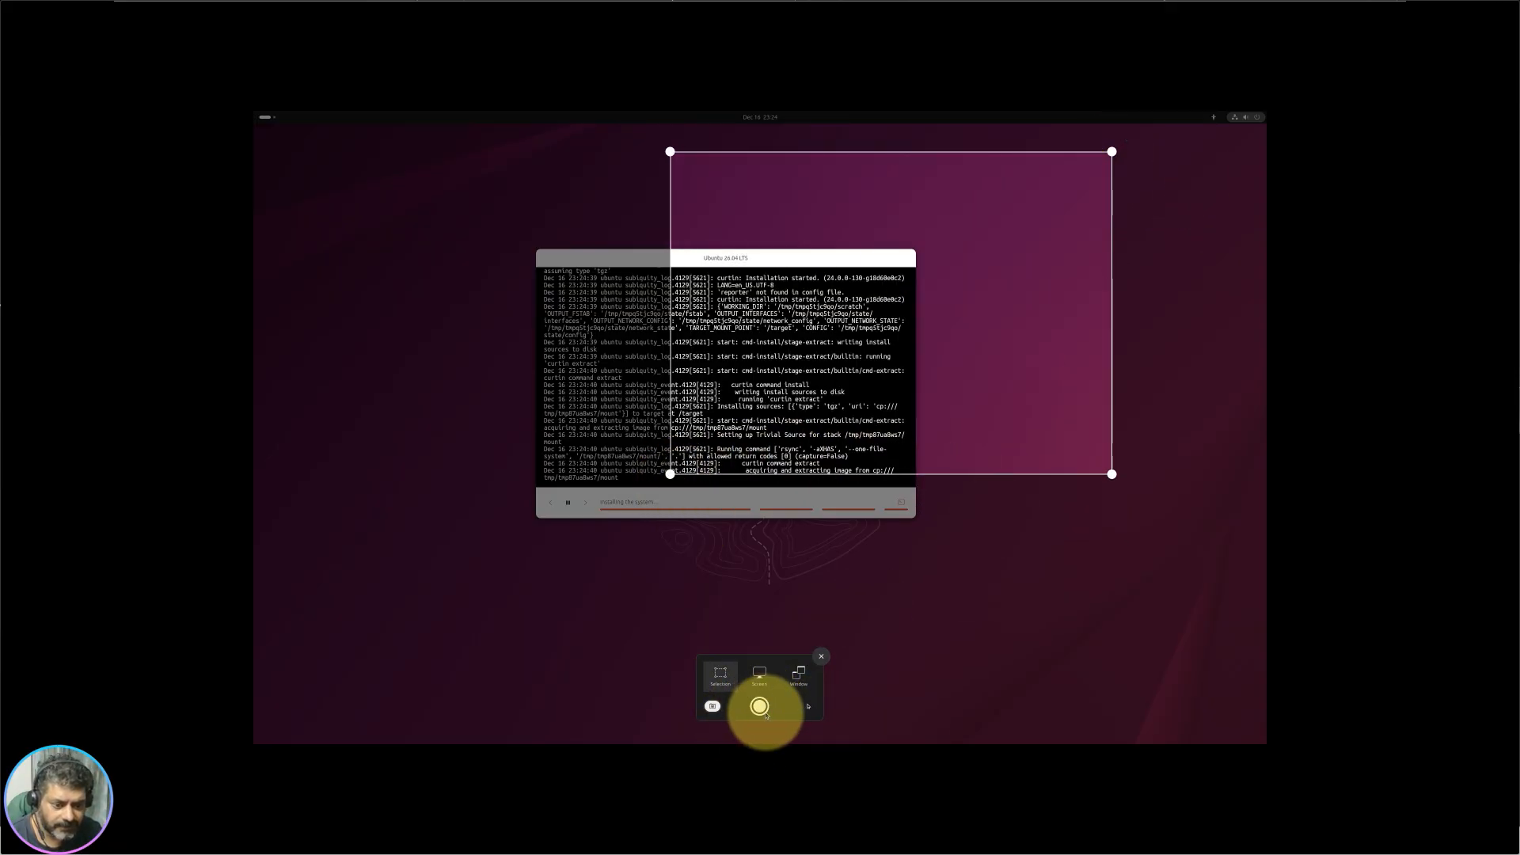
# Step: Capture the selected area as a screenshot, view it, and close the viewer
pyautogui.click(759, 705)
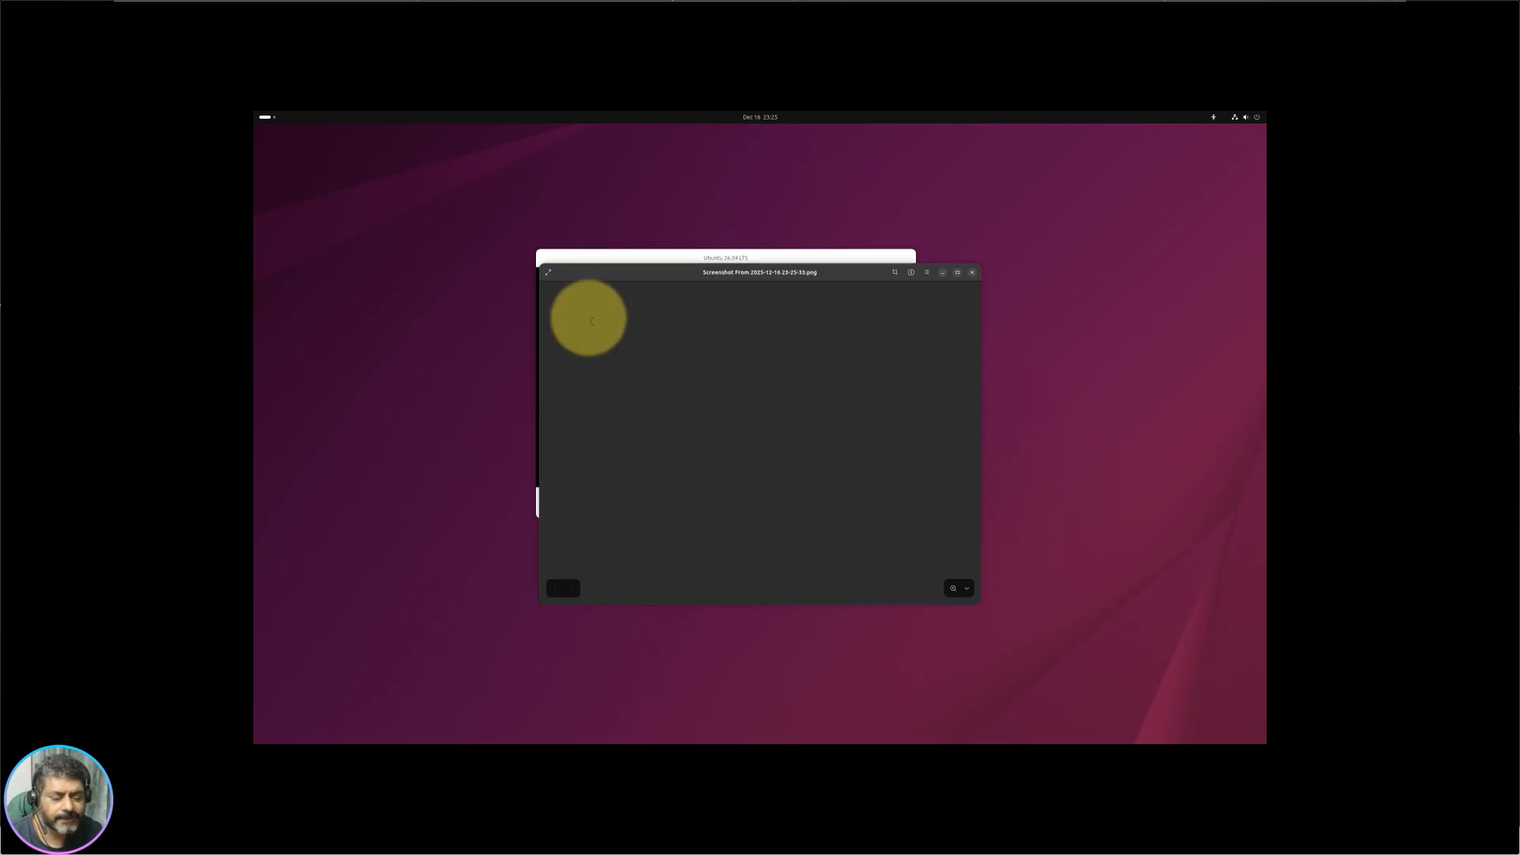
pyautogui.moveTo(656, 272); pyautogui.dragTo(542, 198)
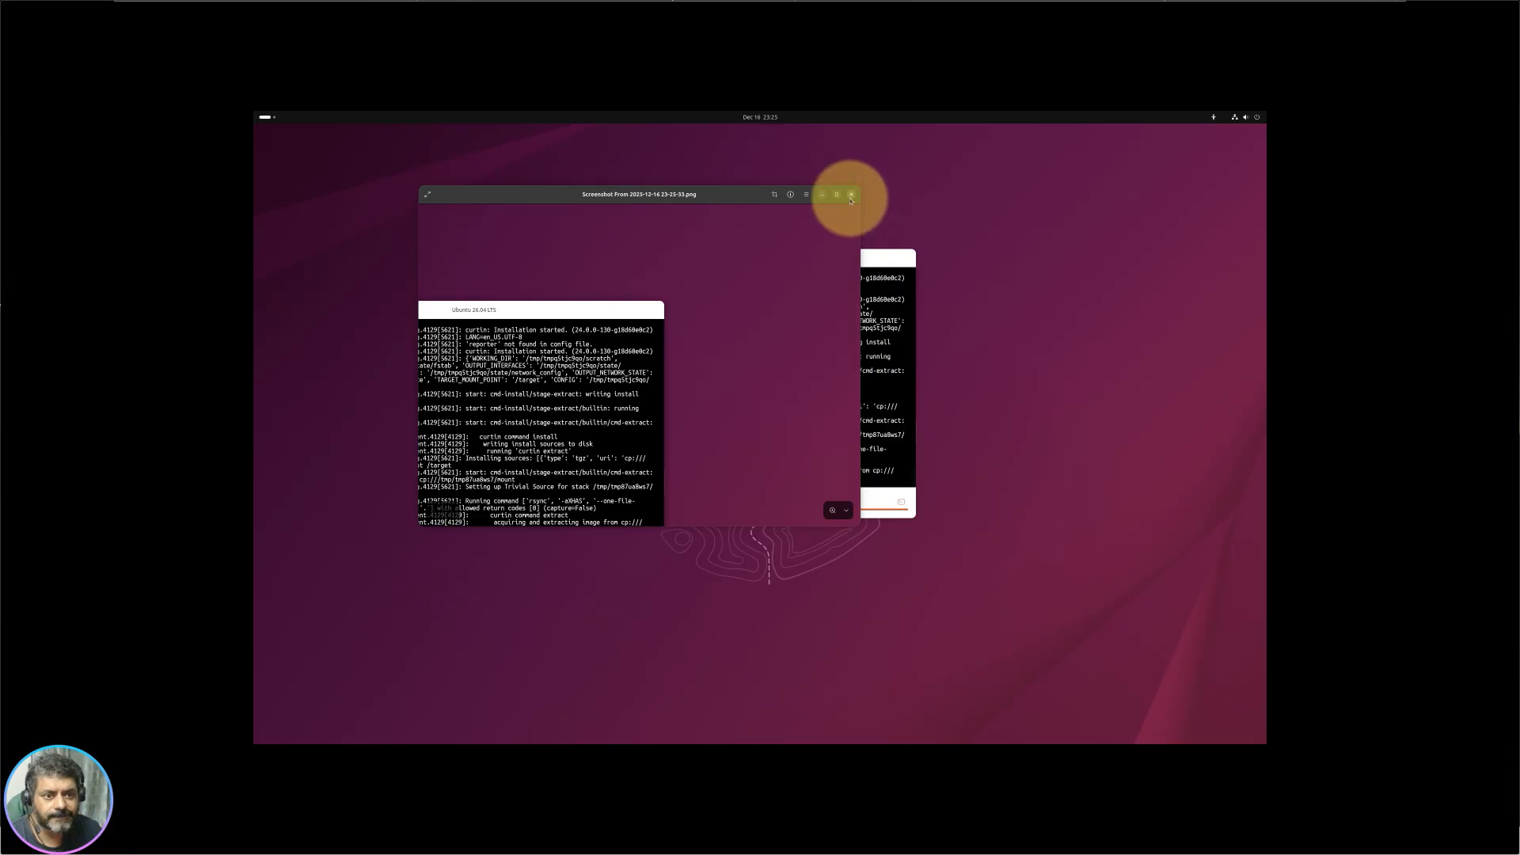
pyautogui.click(851, 194)
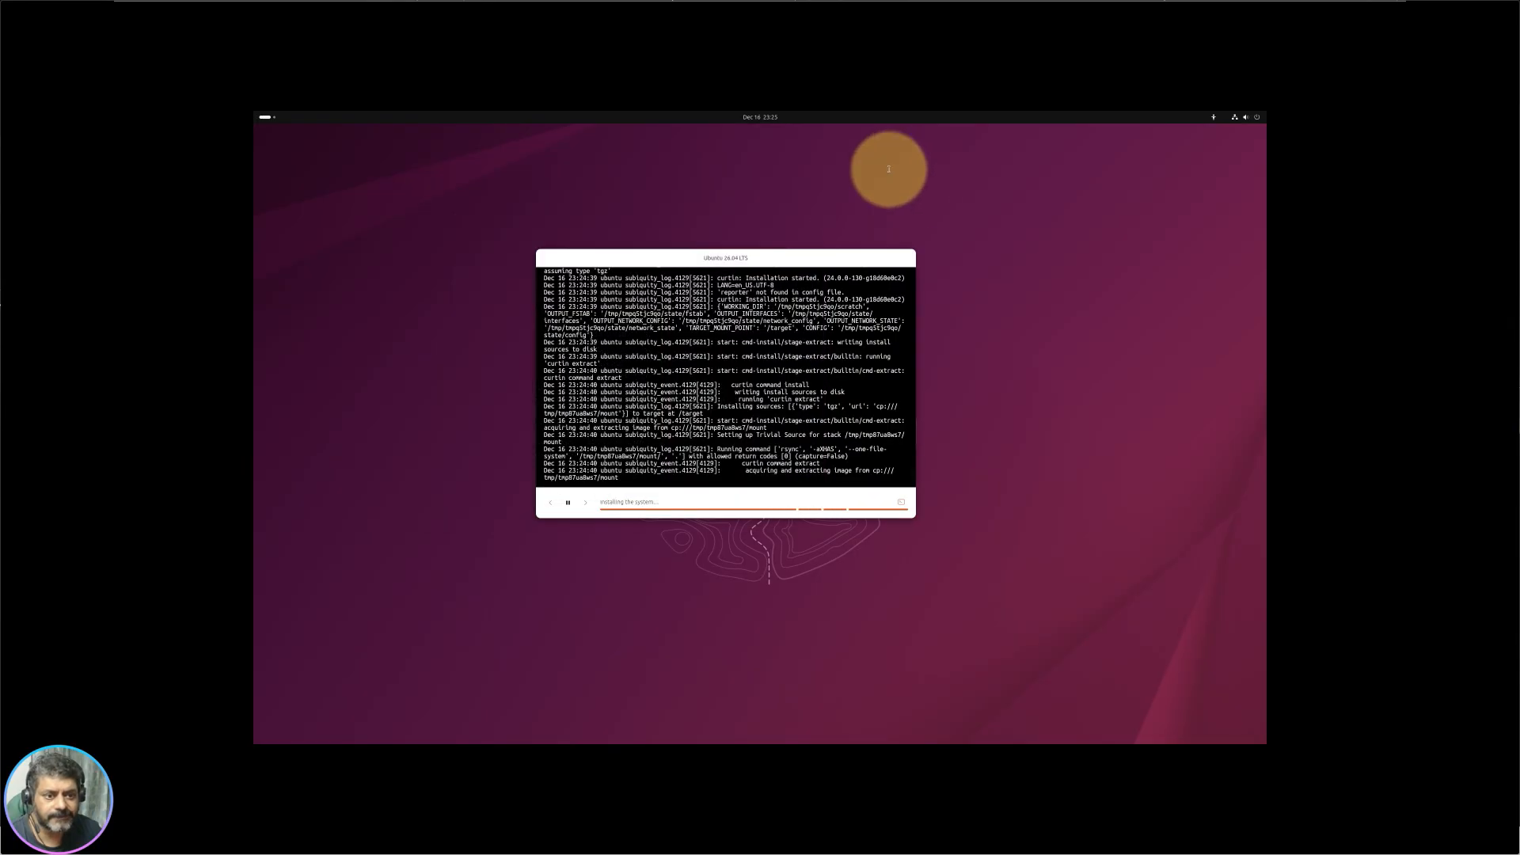
pyautogui.click(1246, 117)
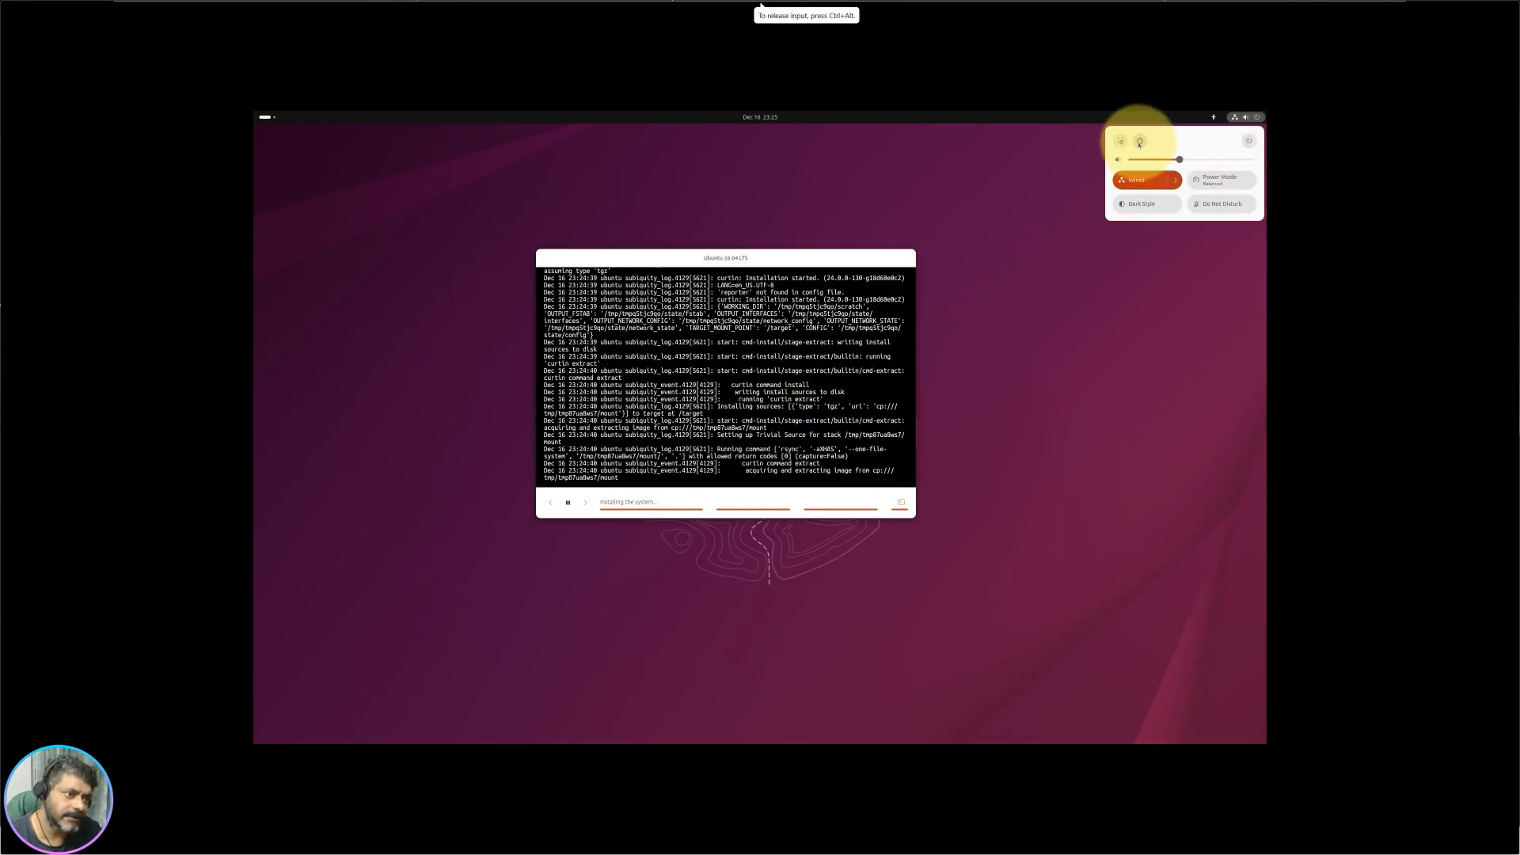
# Step: Open Ubuntu Settings maximised and browse the Network, Bluetooth, Displays and Sound pages
pyautogui.click(1139, 142)
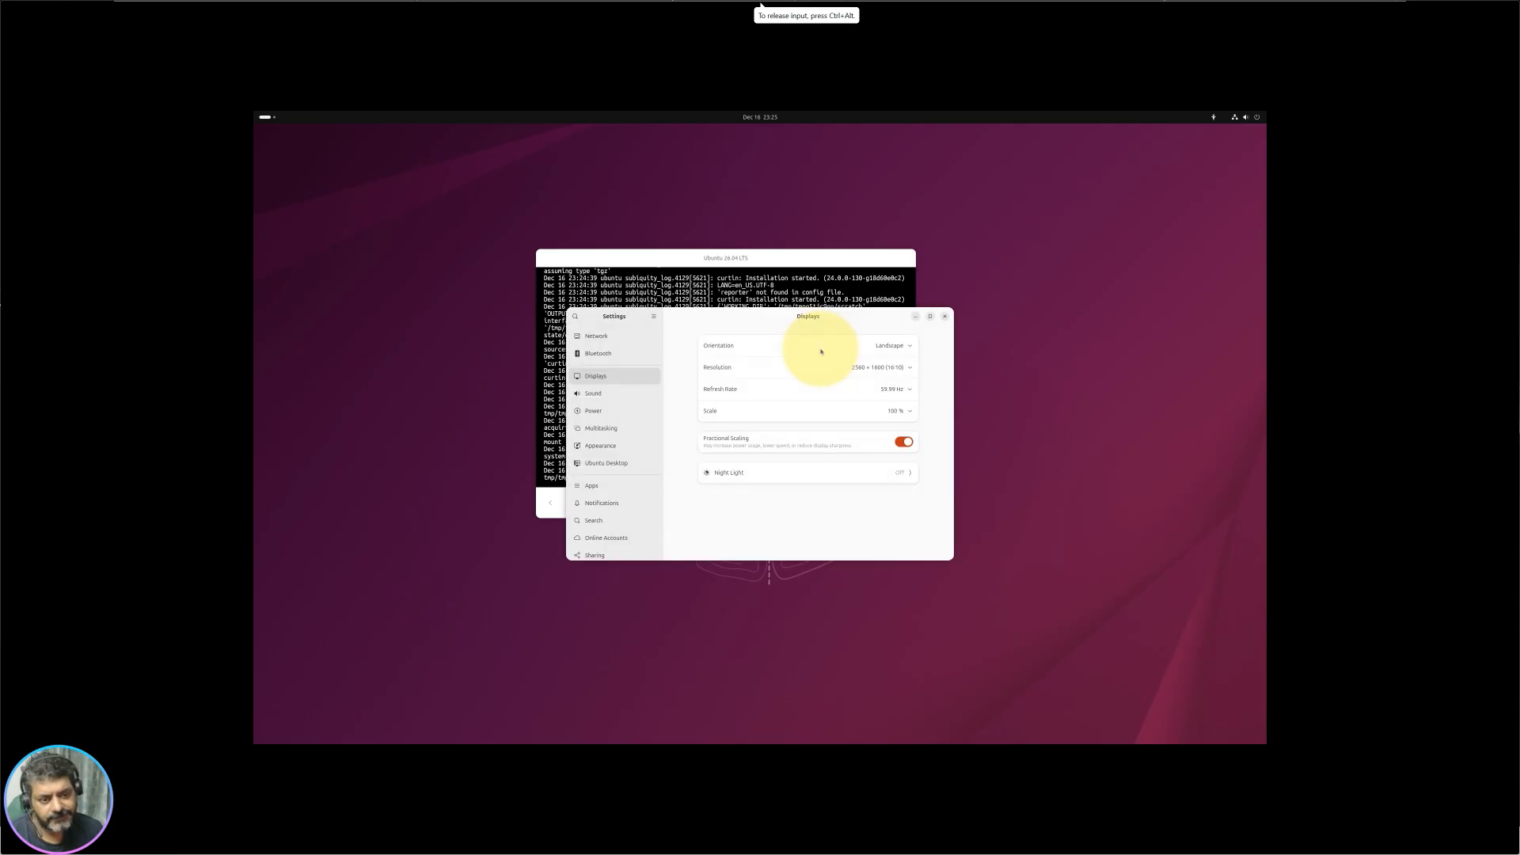
pyautogui.doubleClick(729, 320)
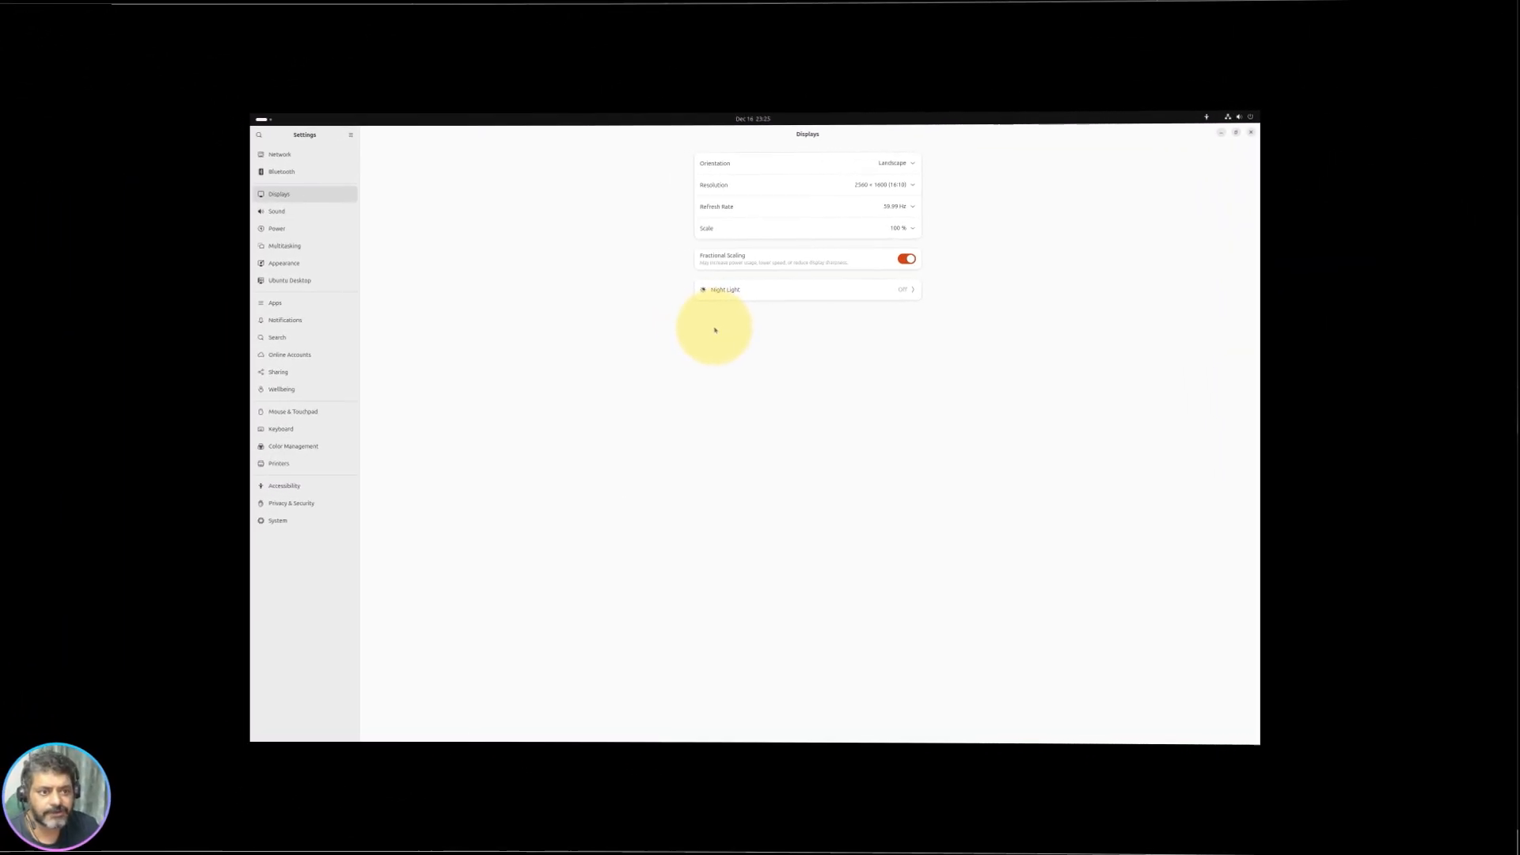
pyautogui.click(313, 158)
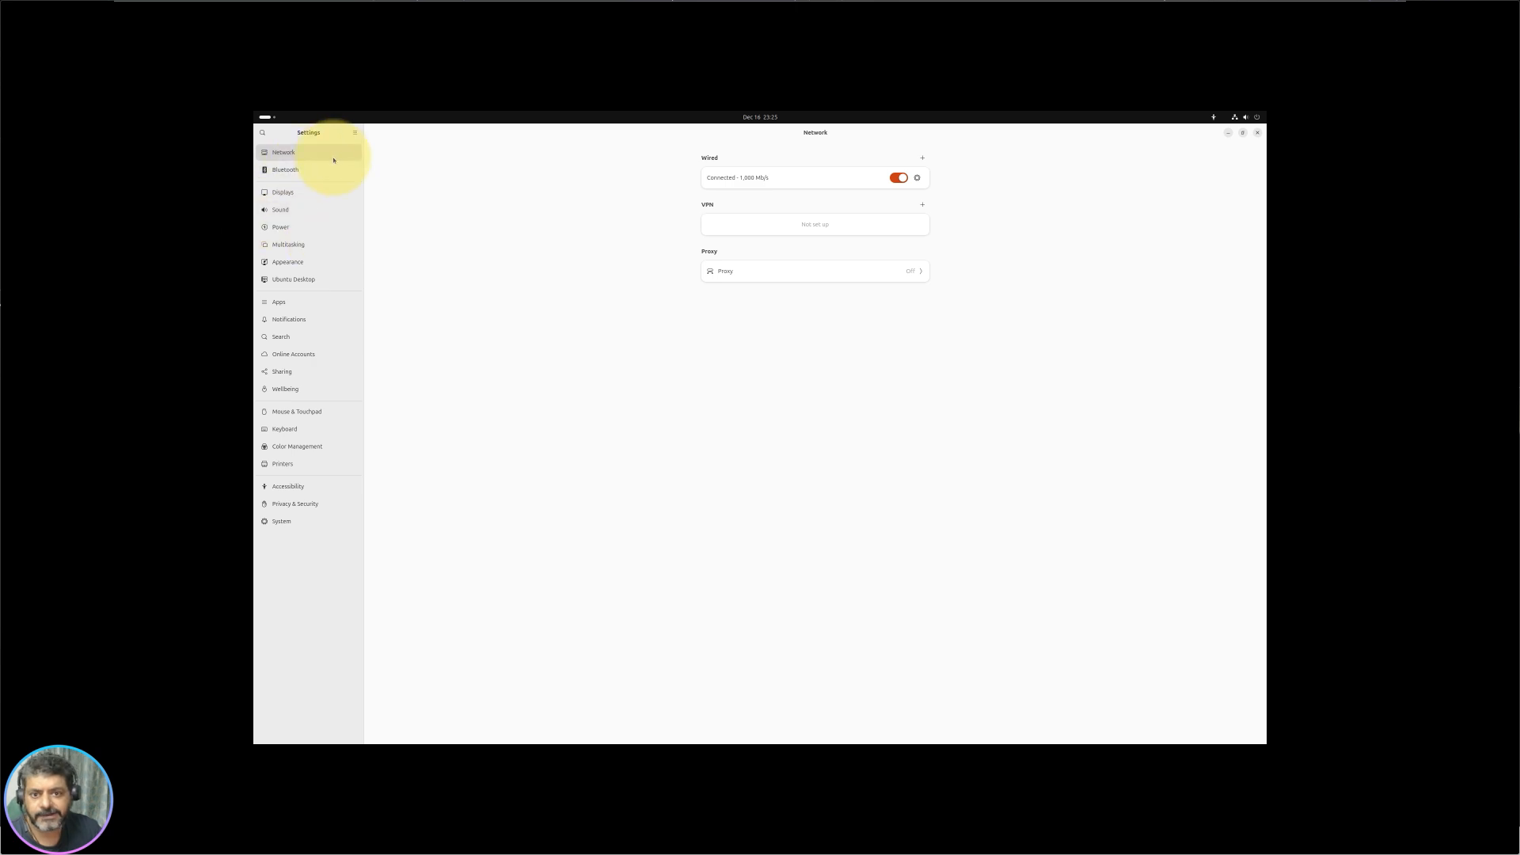
pyautogui.click(325, 170)
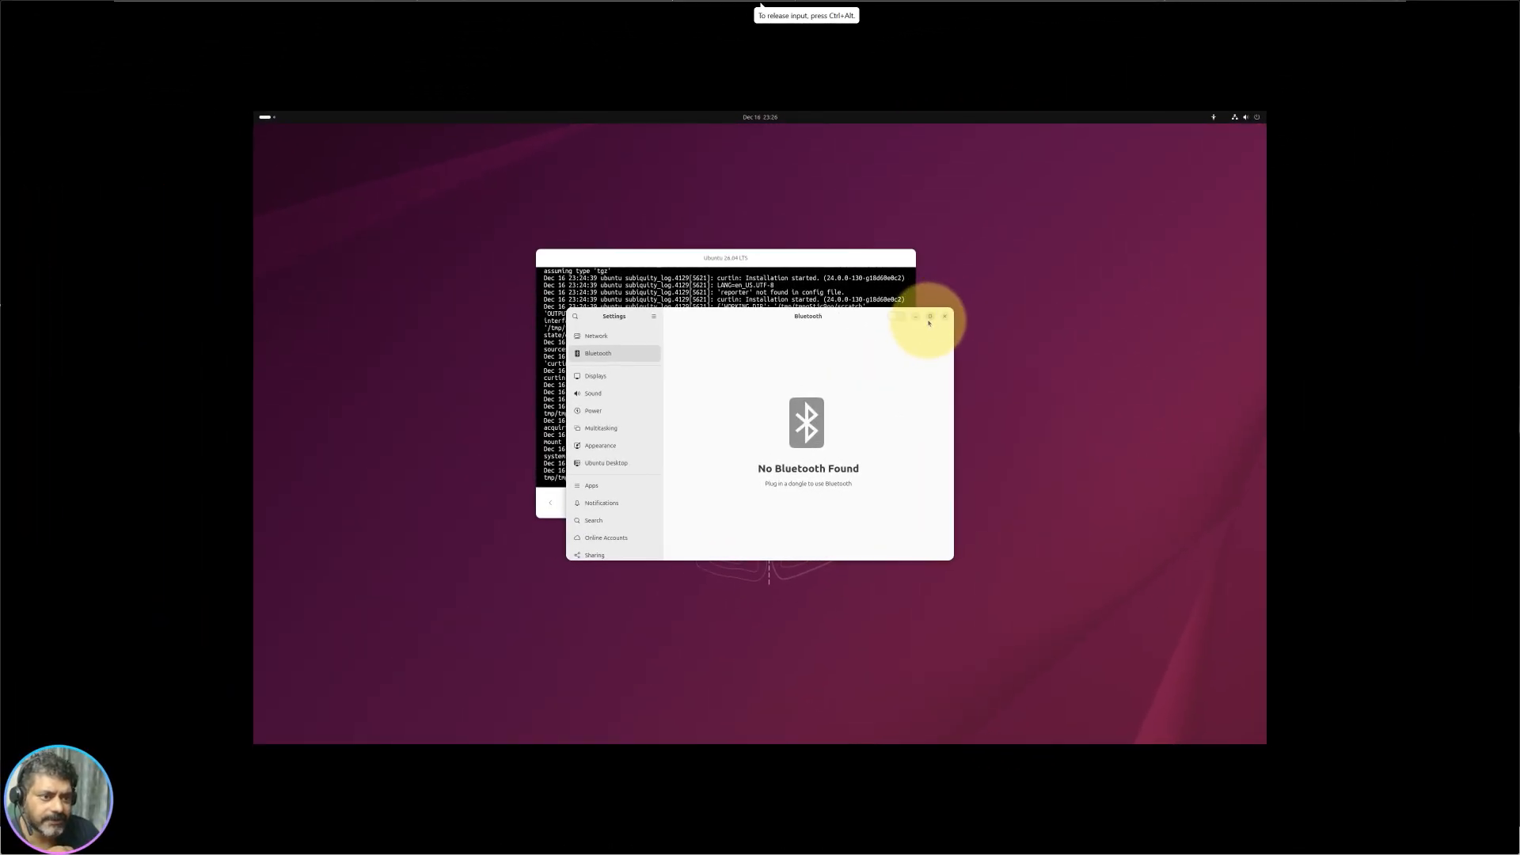
pyautogui.click(930, 317)
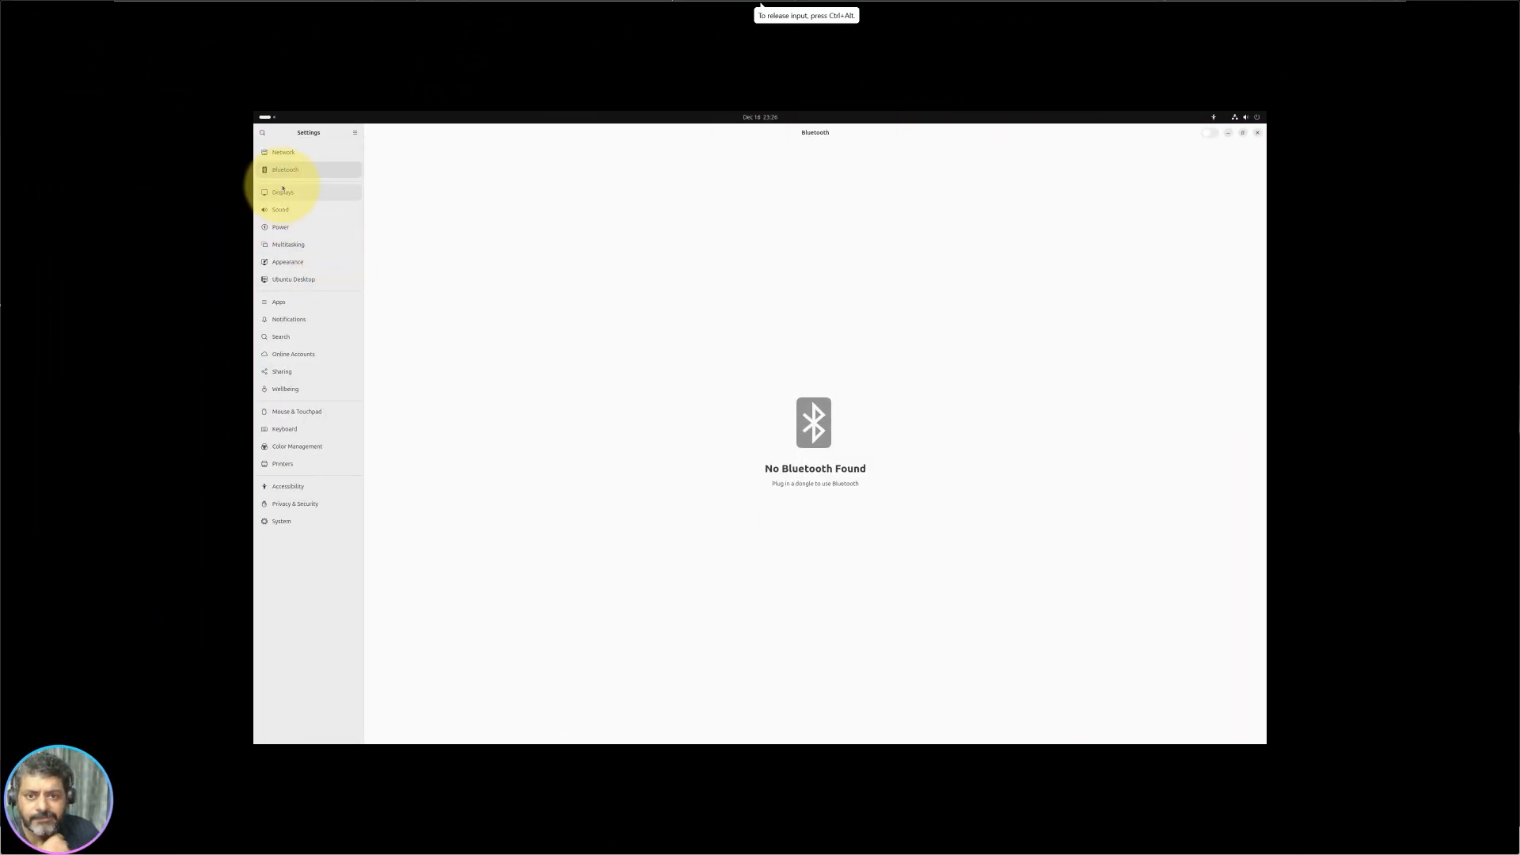
pyautogui.click(318, 194)
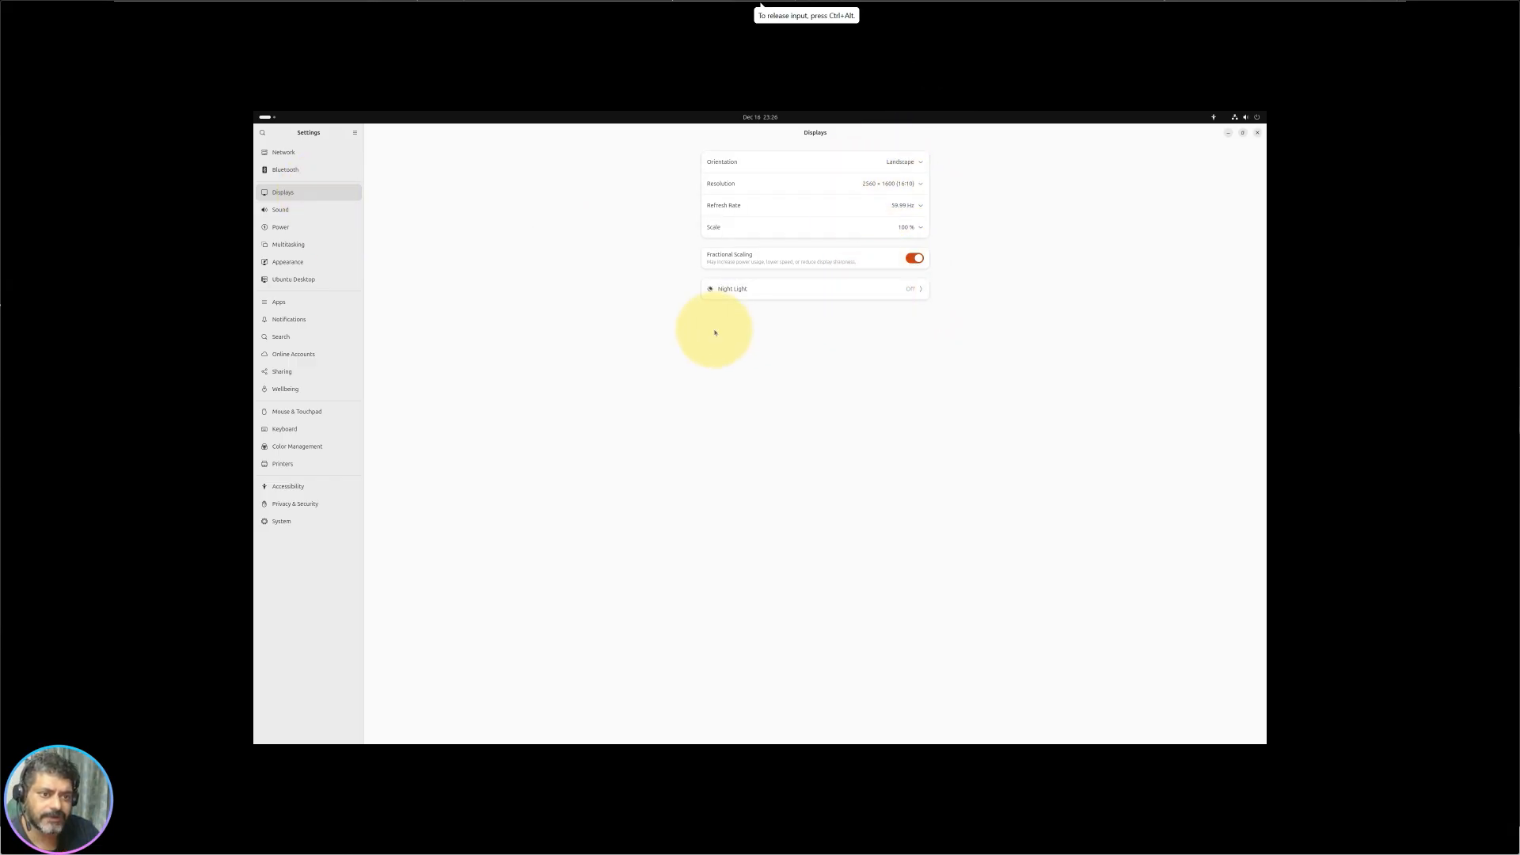
pyautogui.click(309, 210)
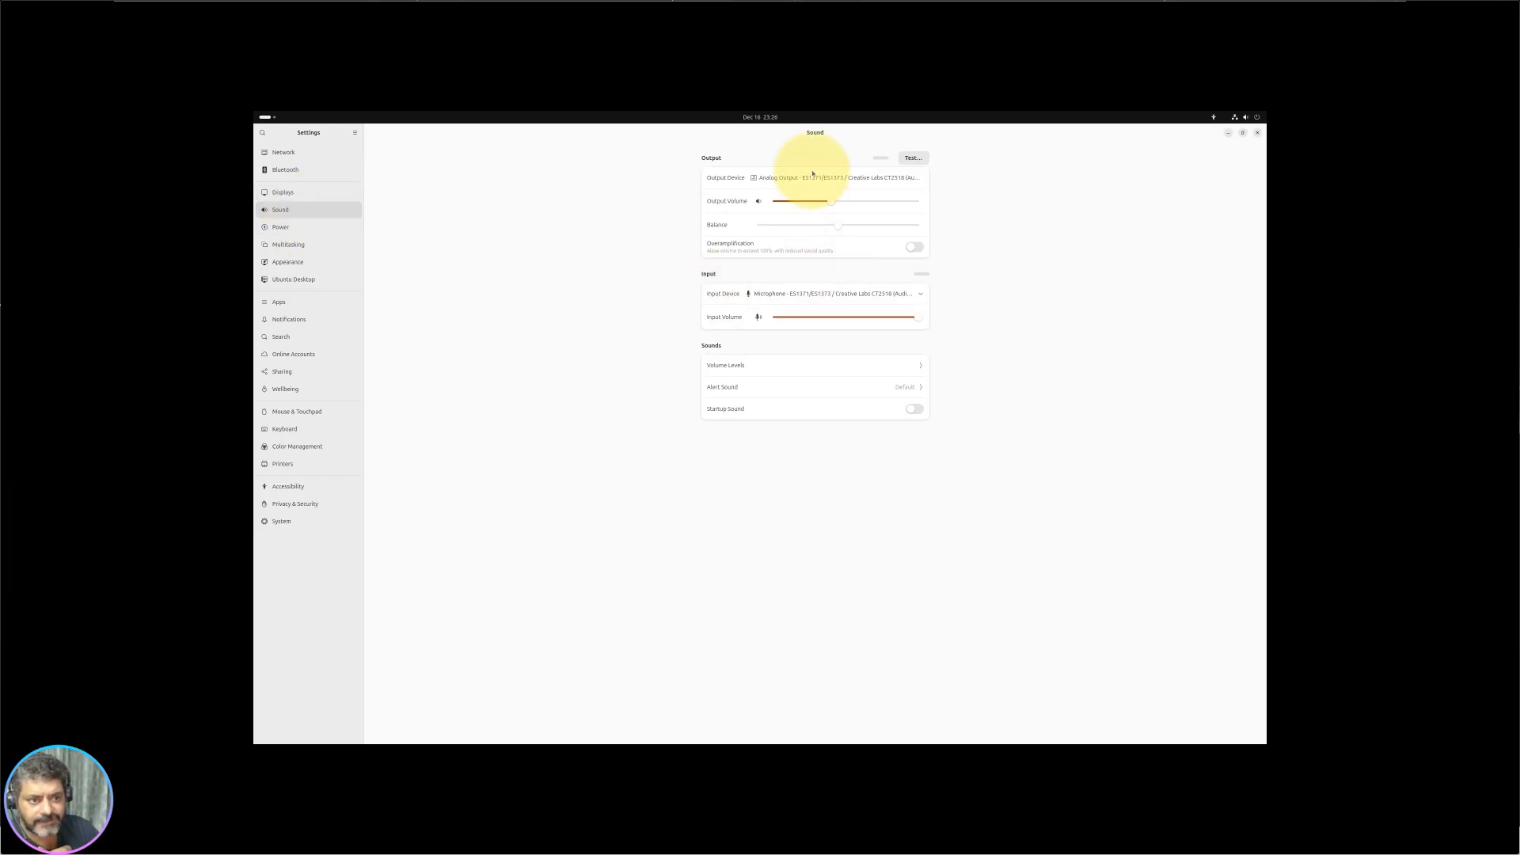
# Step: Glance at the Power page, then bring up the Multitasking settings page
pyautogui.click(283, 230)
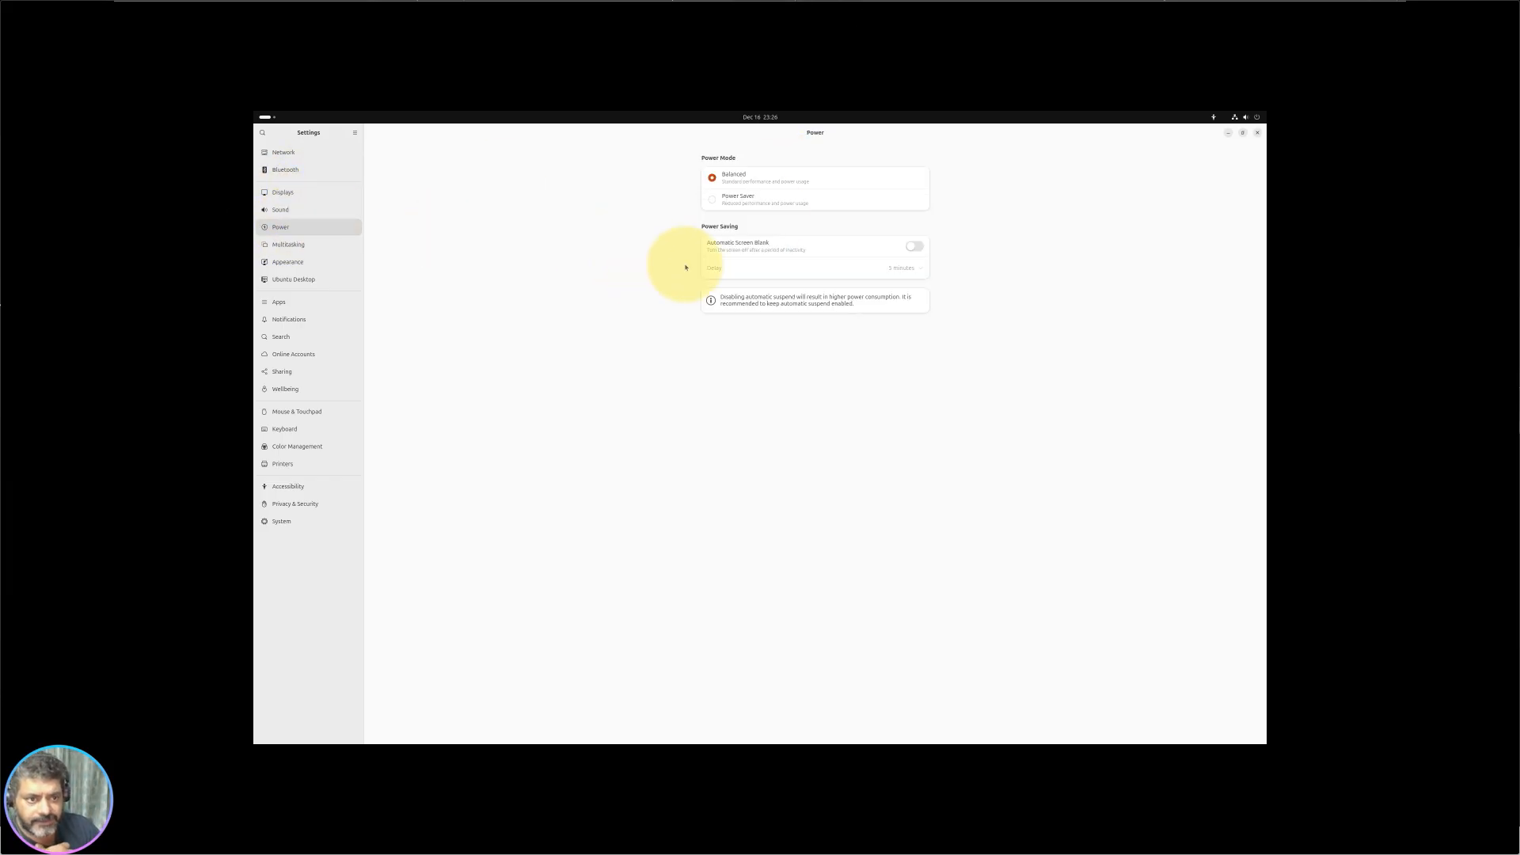
pyautogui.click(302, 248)
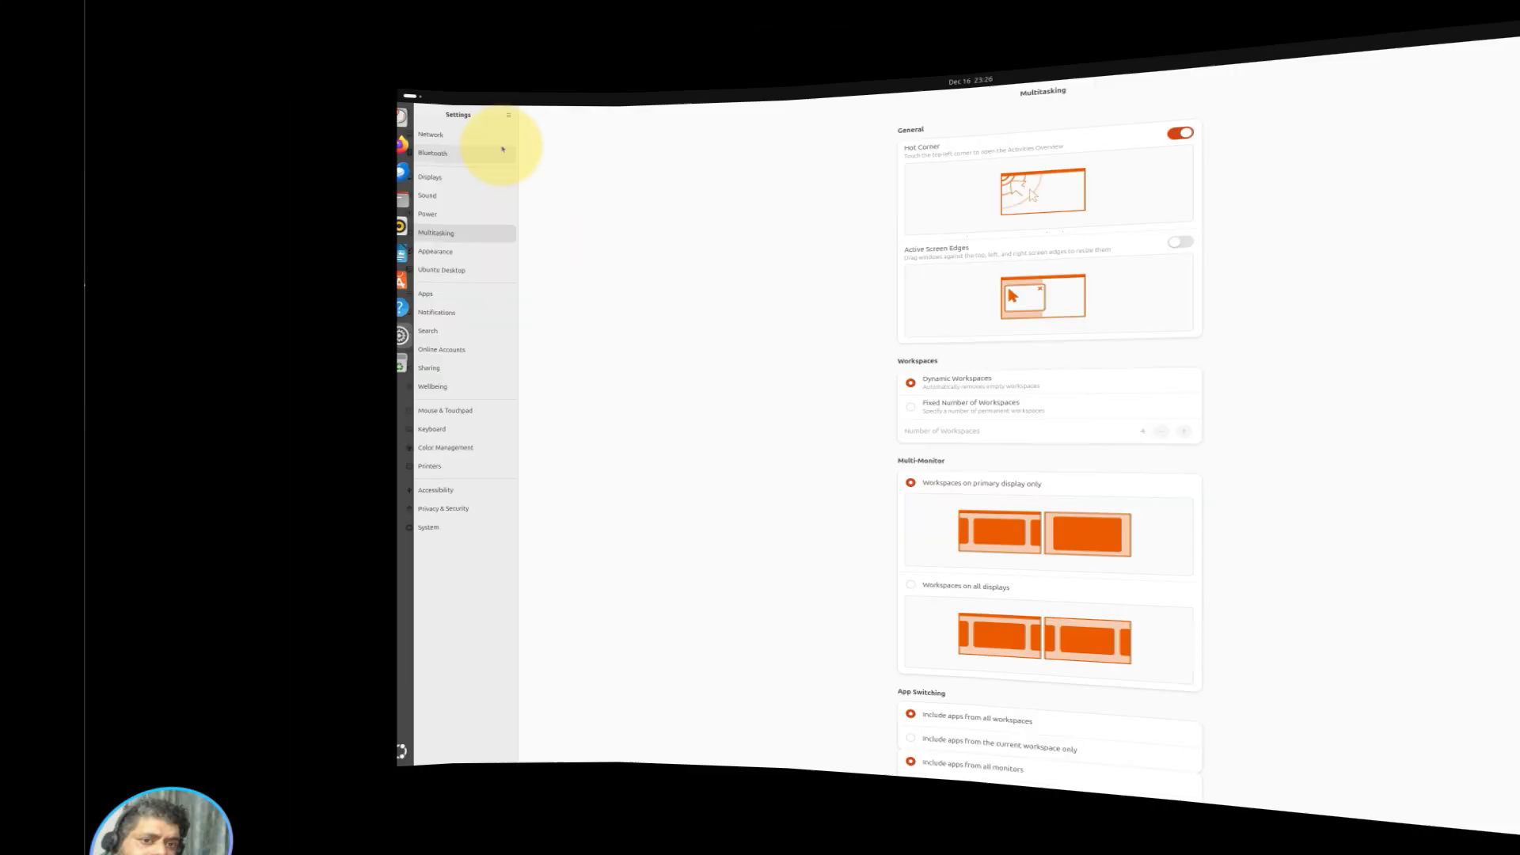
# Step: Back in Settings, snap the window to the left half, pull it free, then maximise it
pyautogui.moveTo(255, 114)
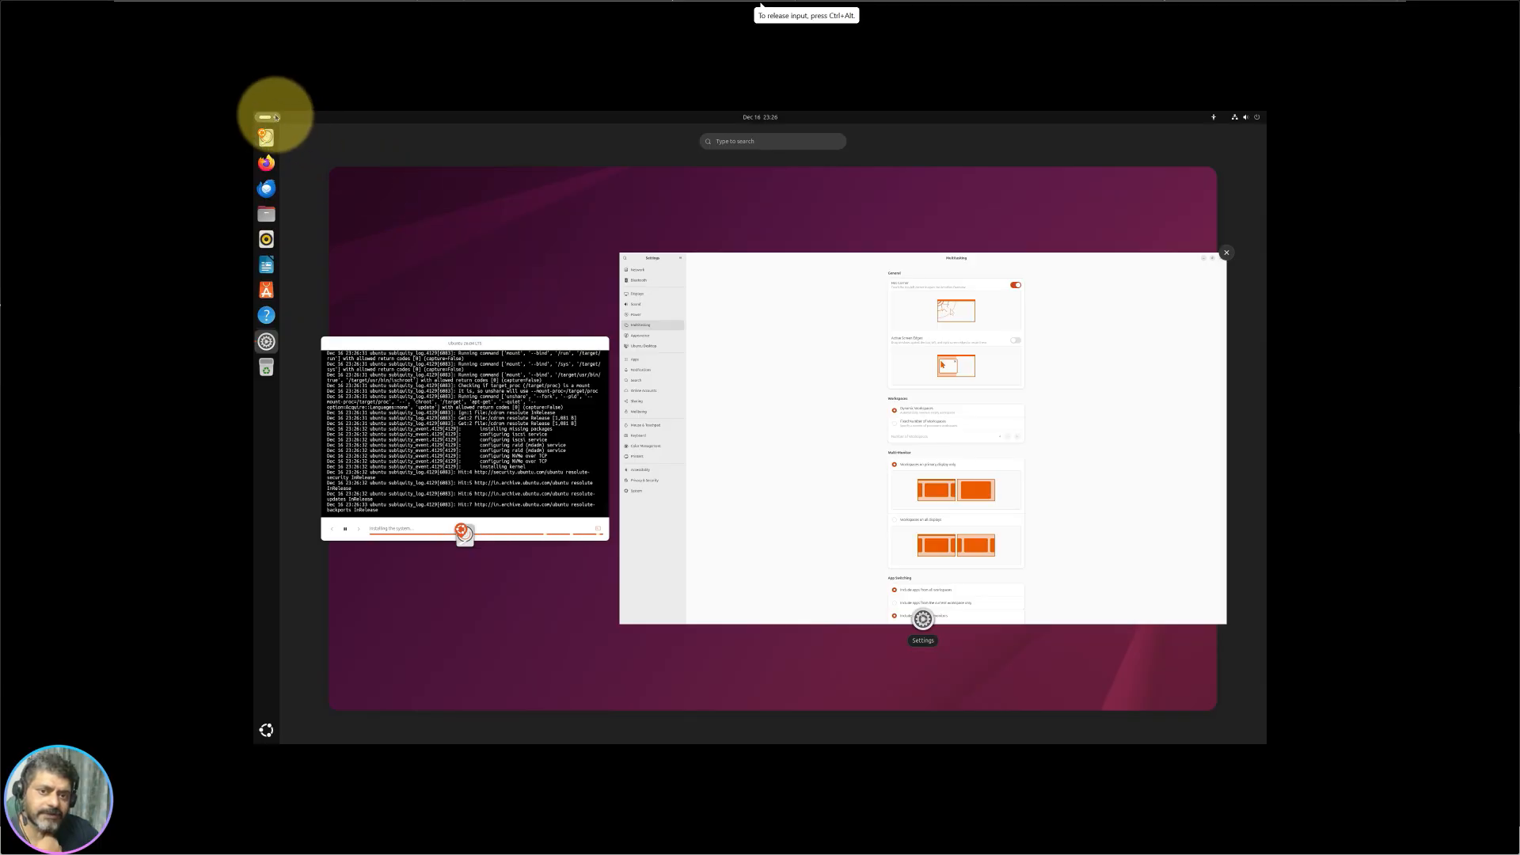
pyautogui.click(713, 400)
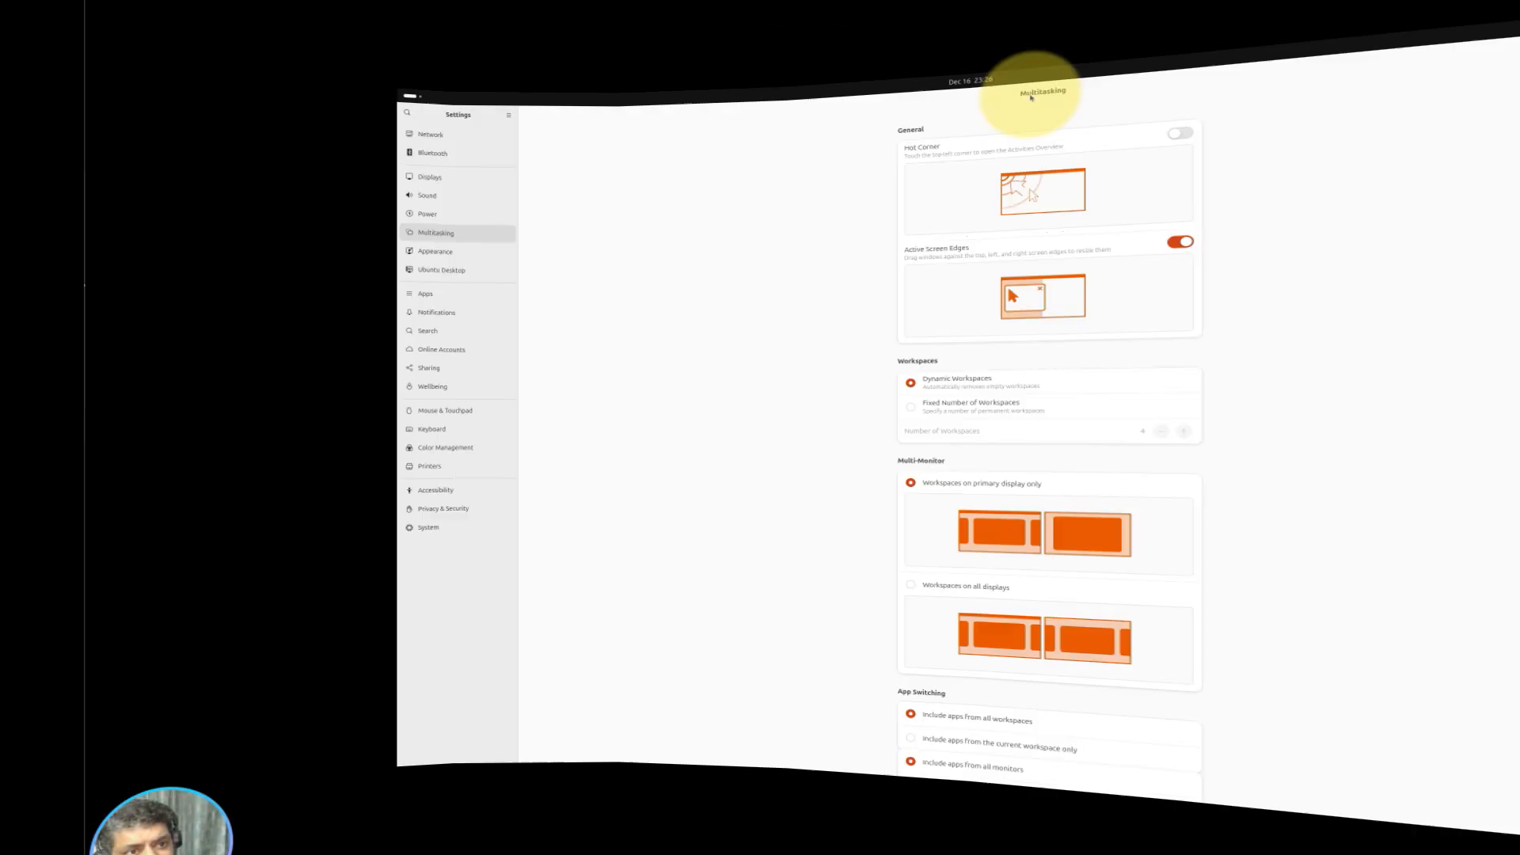
pyautogui.moveTo(802, 133); pyautogui.dragTo(255, 264)
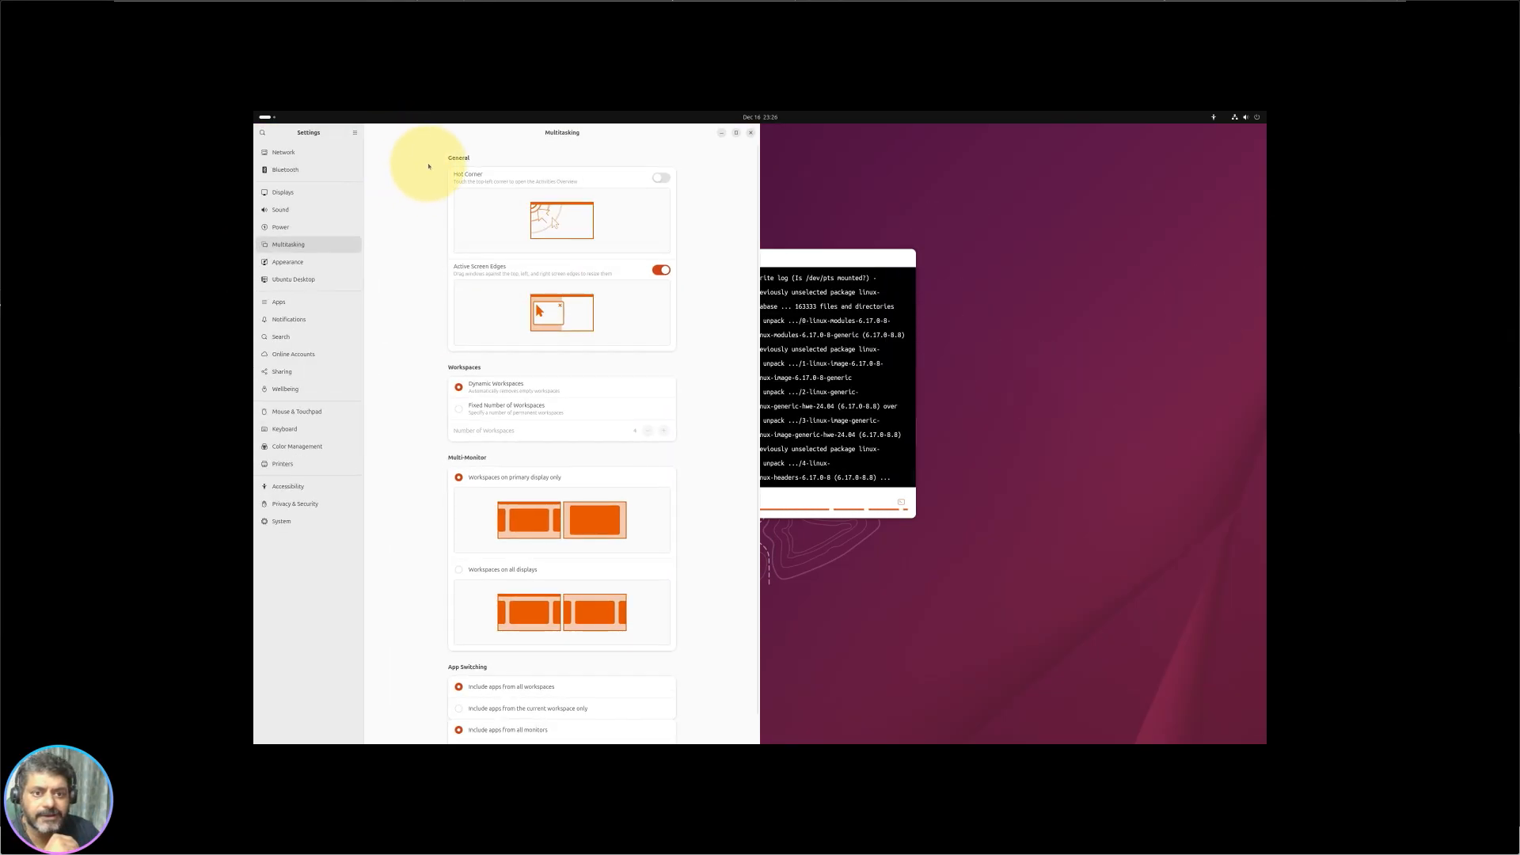
pyautogui.moveTo(415, 131); pyautogui.dragTo(1258, 113)
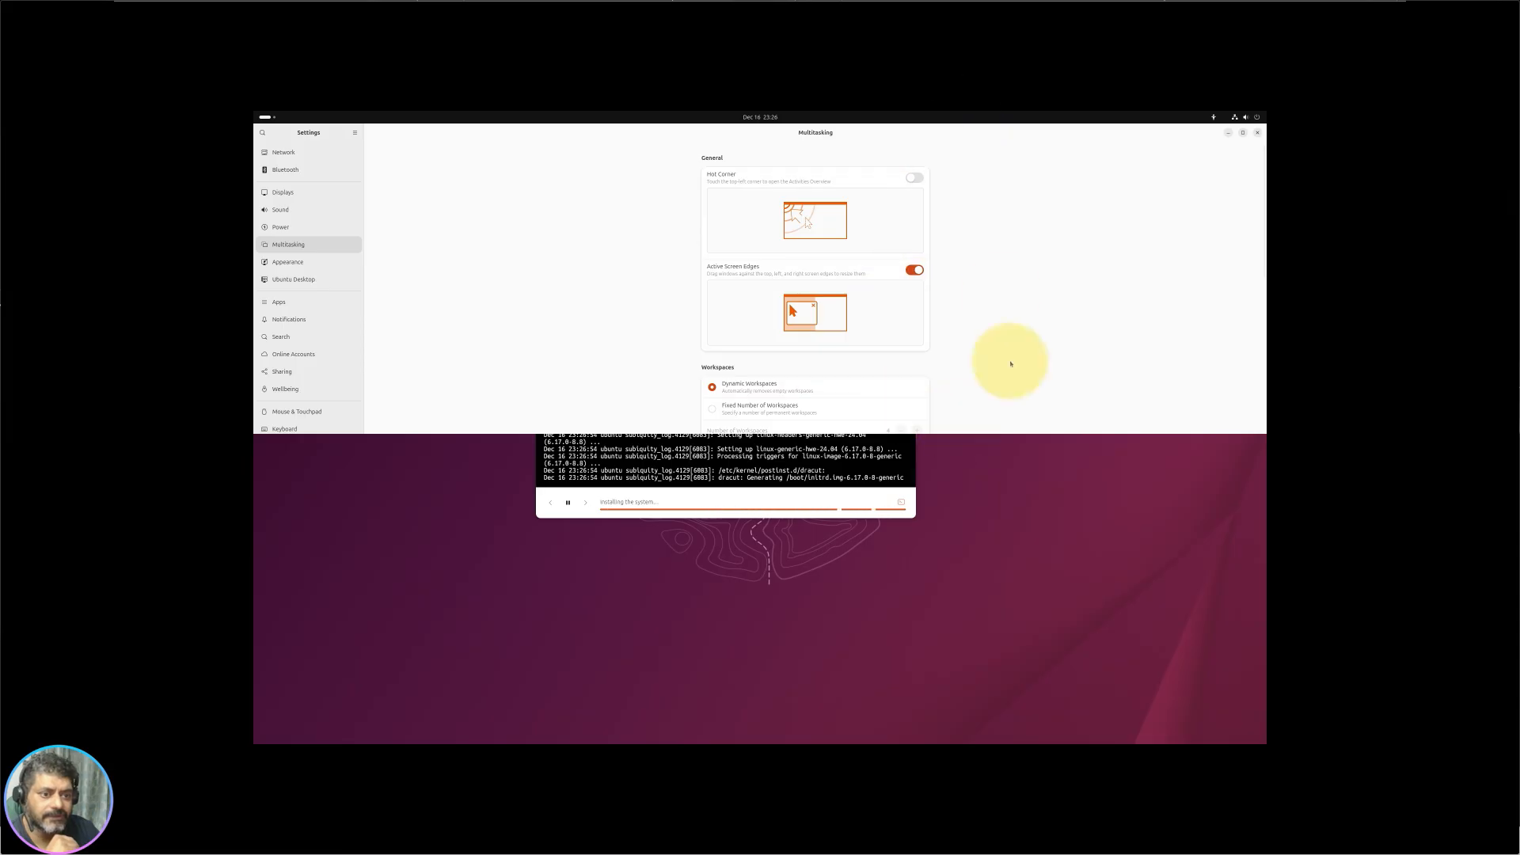
pyautogui.doubleClick(1085, 140)
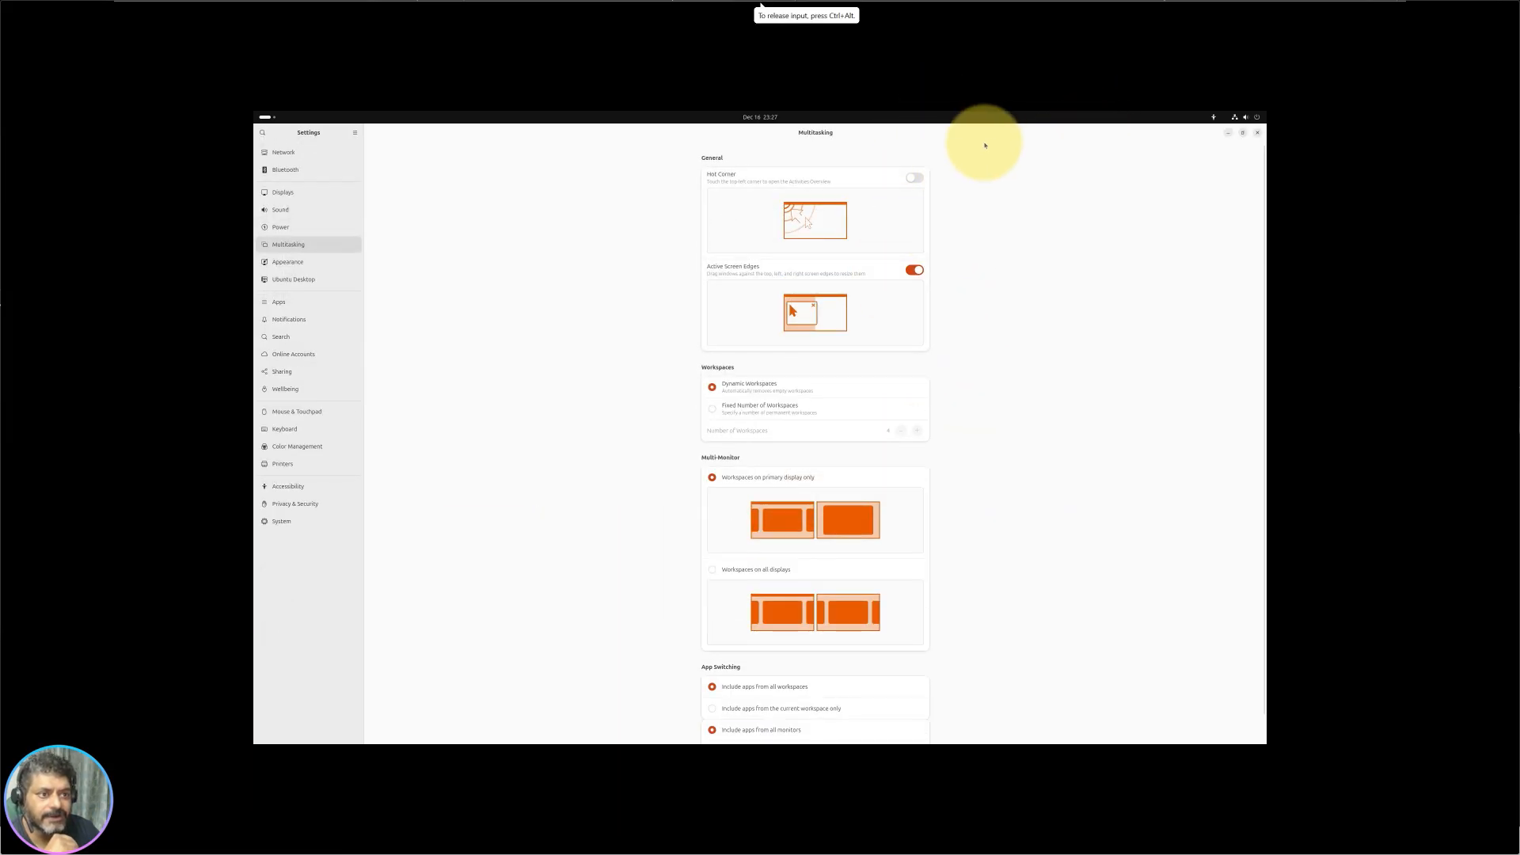
# Step: Turn Active Screen Edges off and try a fixed number of workspaces
pyautogui.click(915, 270)
pyautogui.scroll(-1, 767, 421)
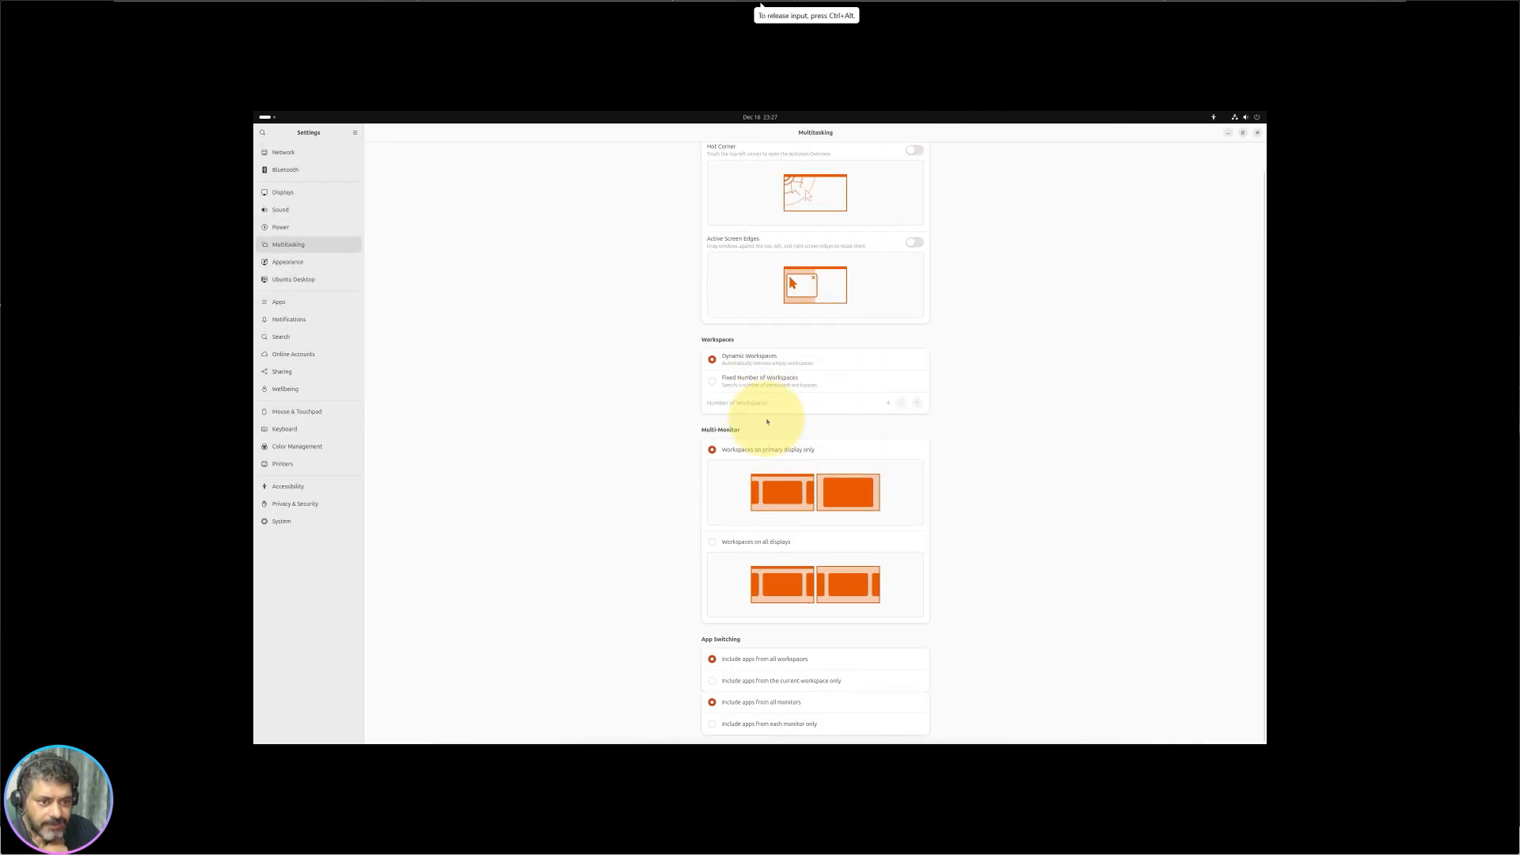
pyautogui.click(720, 386)
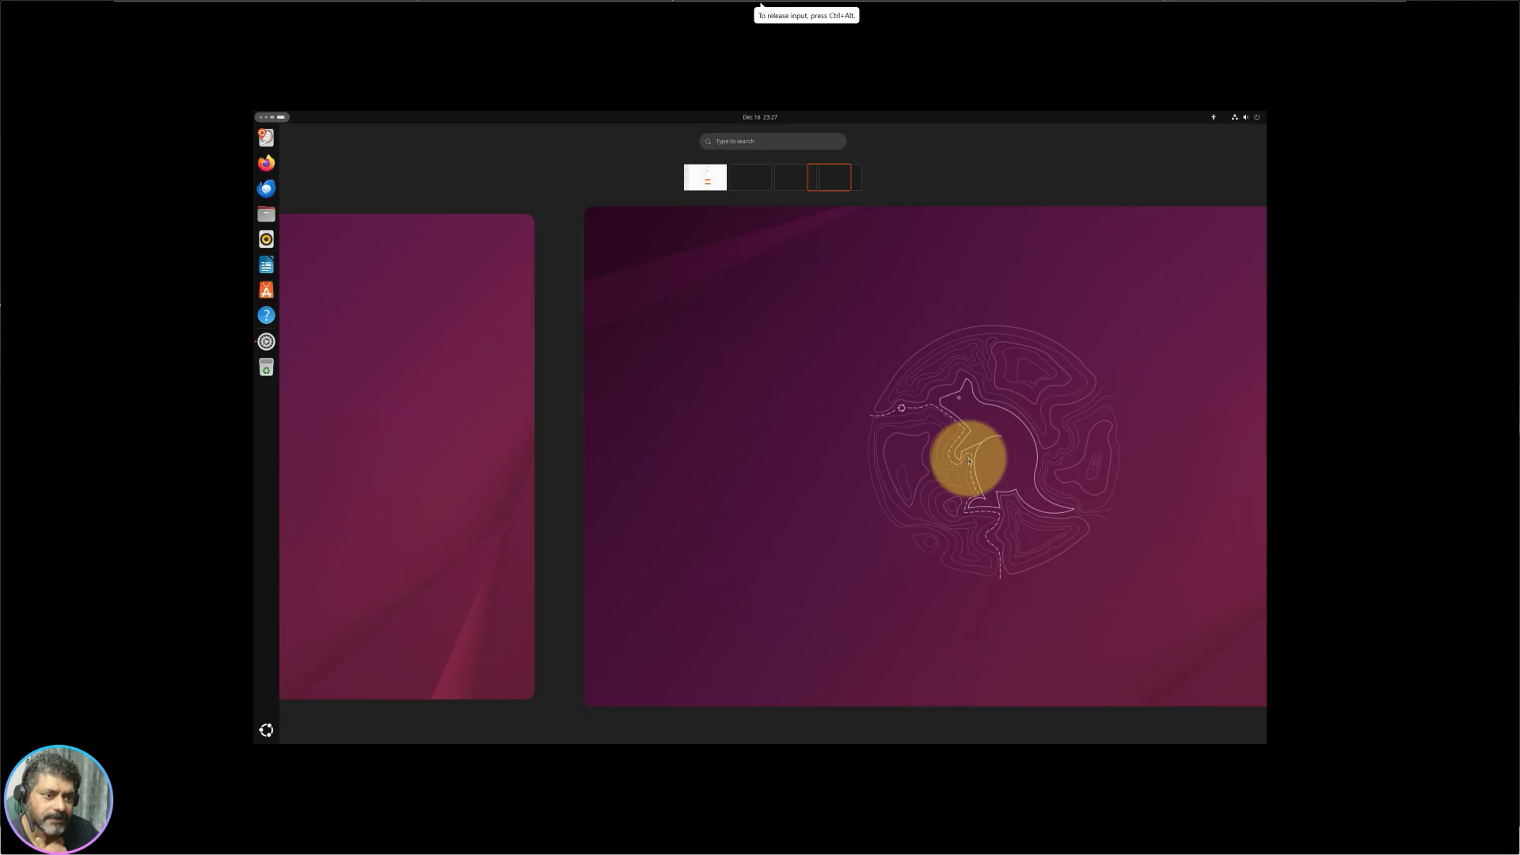
pyautogui.scroll(1, 968, 459)
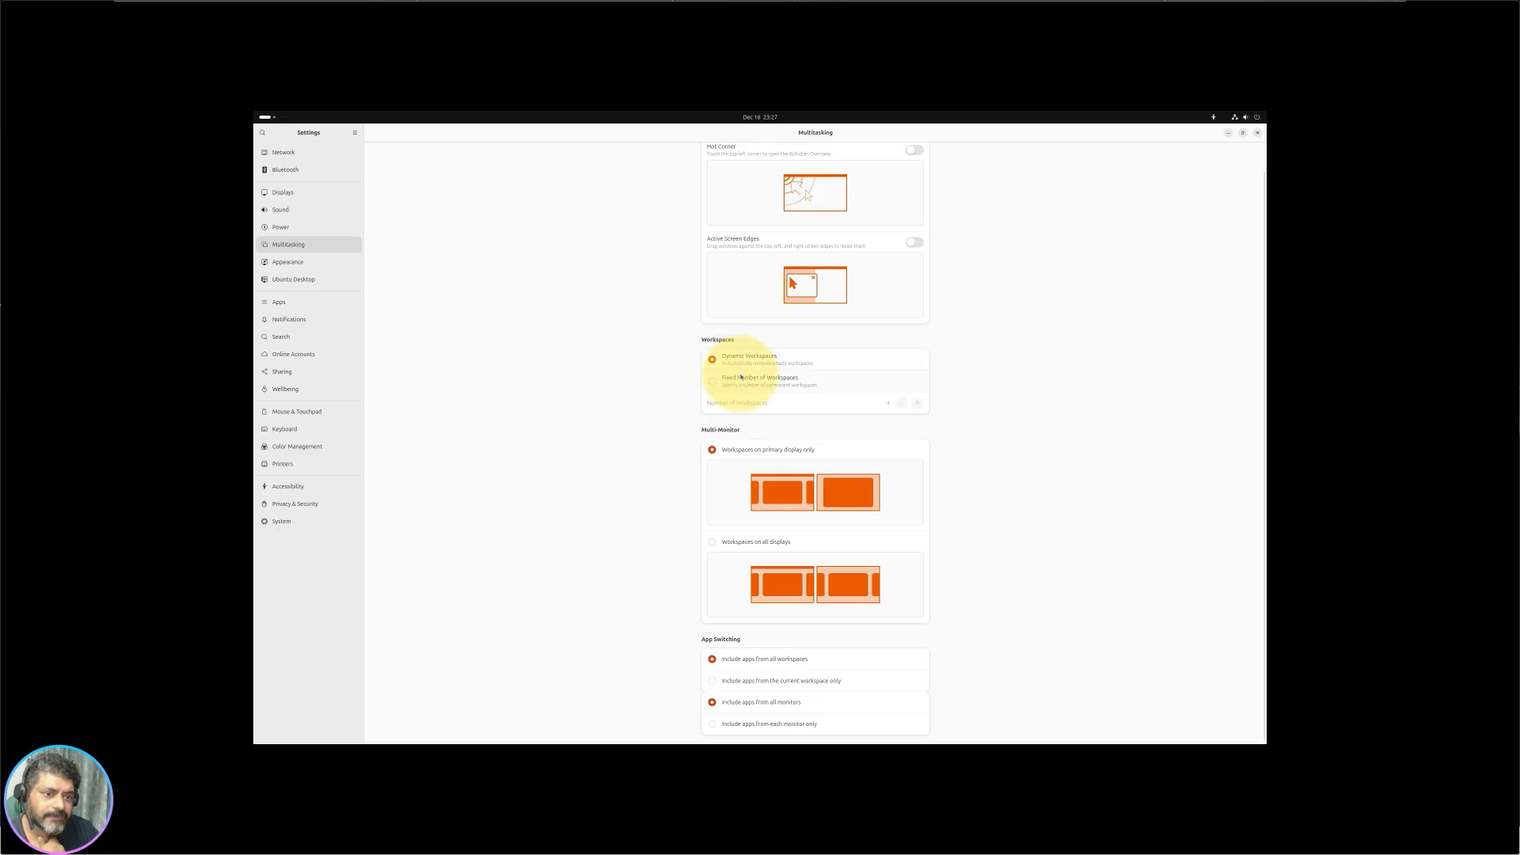
# Step: In the overview, move the Settings window to the next workspace and back, ending full-screen
pyautogui.click(264, 117)
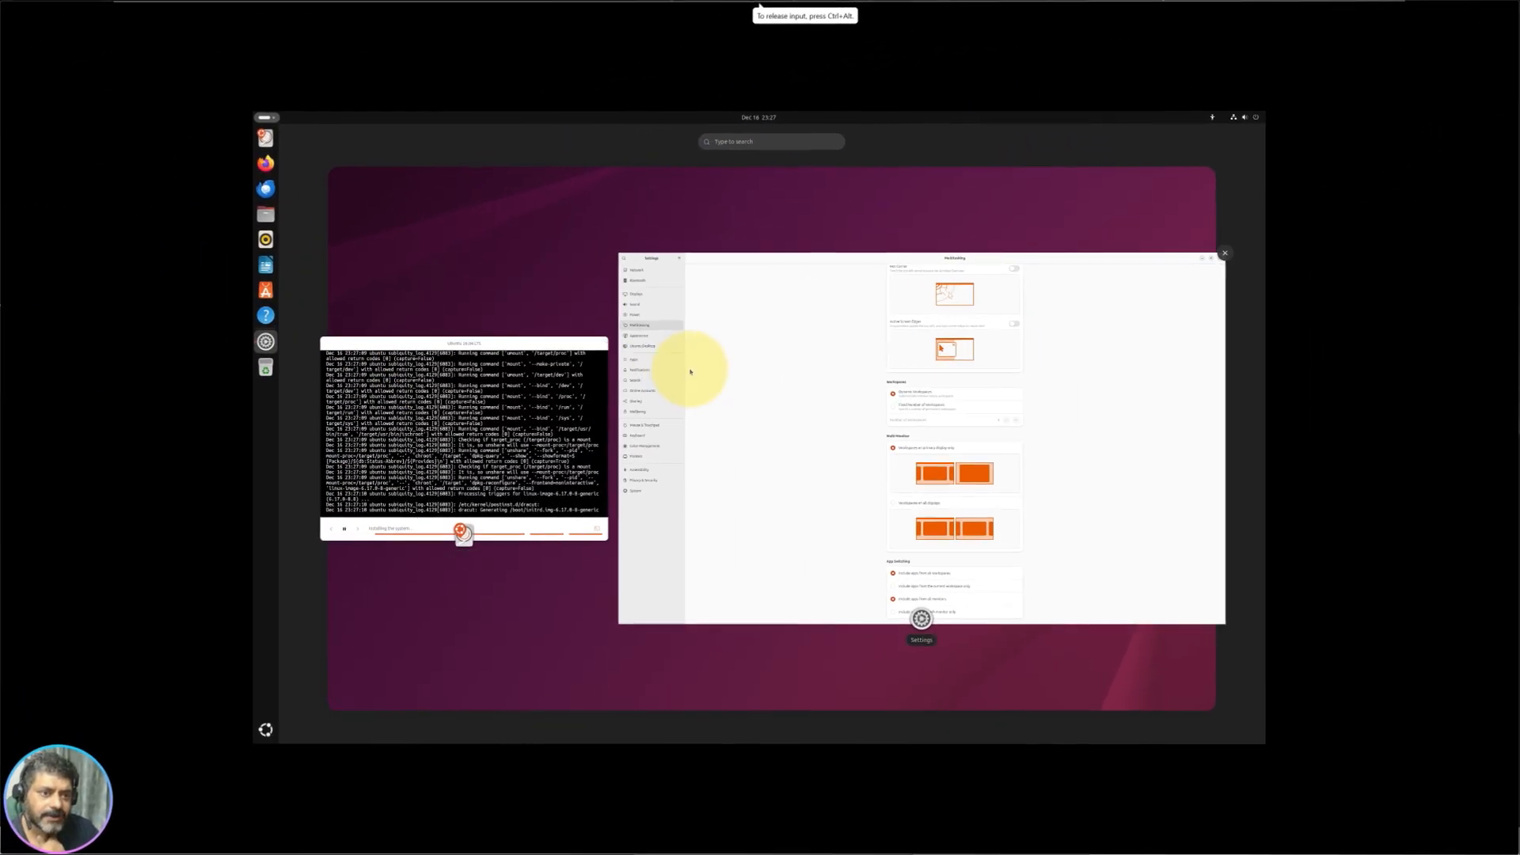
pyautogui.moveTo(690, 371); pyautogui.dragTo(1265, 353)
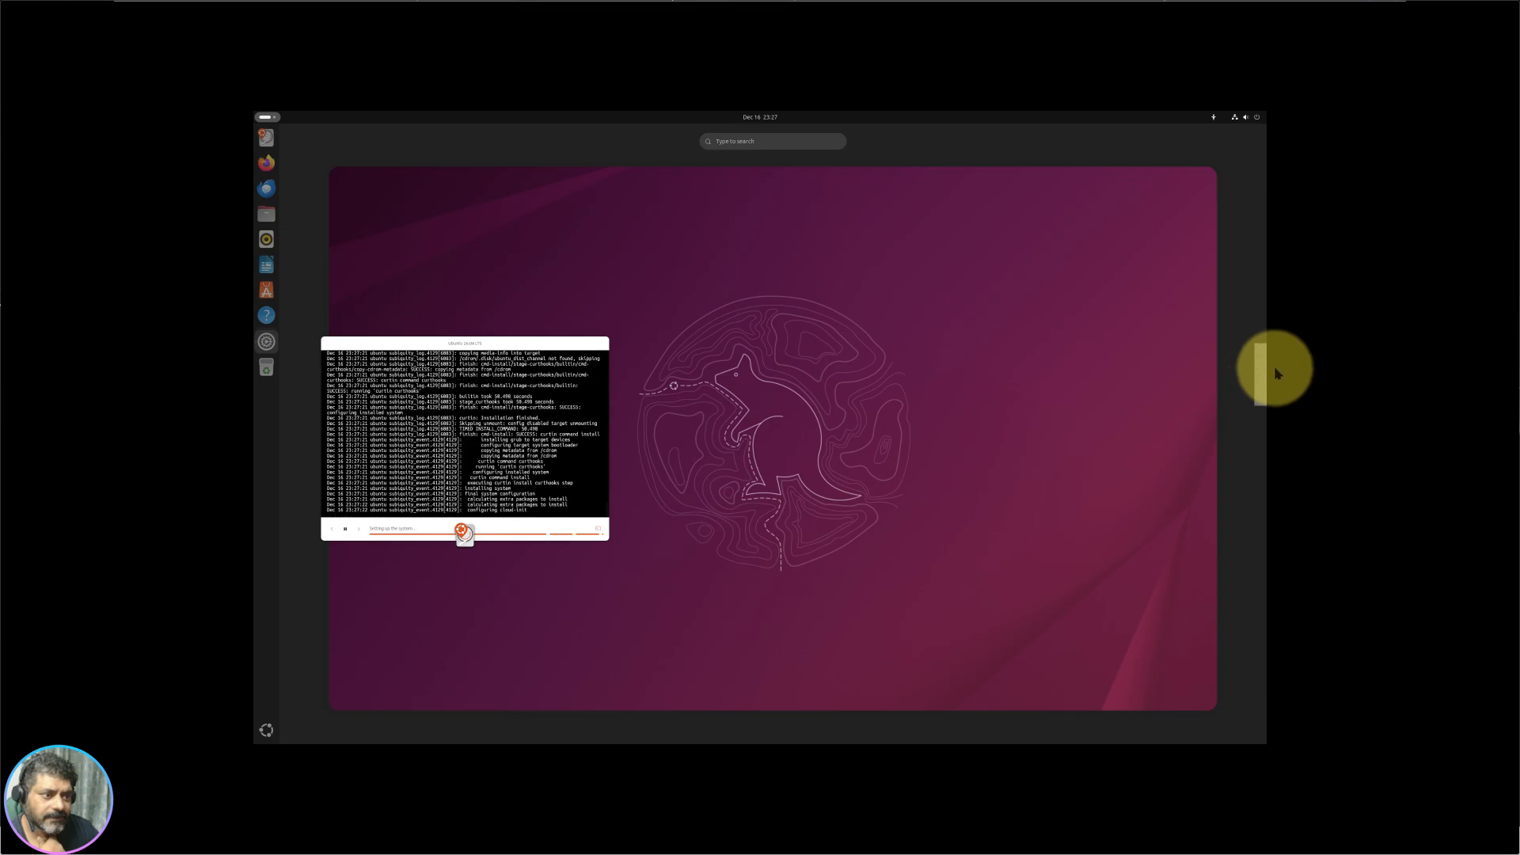
pyautogui.moveTo(1276, 372); pyautogui.dragTo(1195, 420)
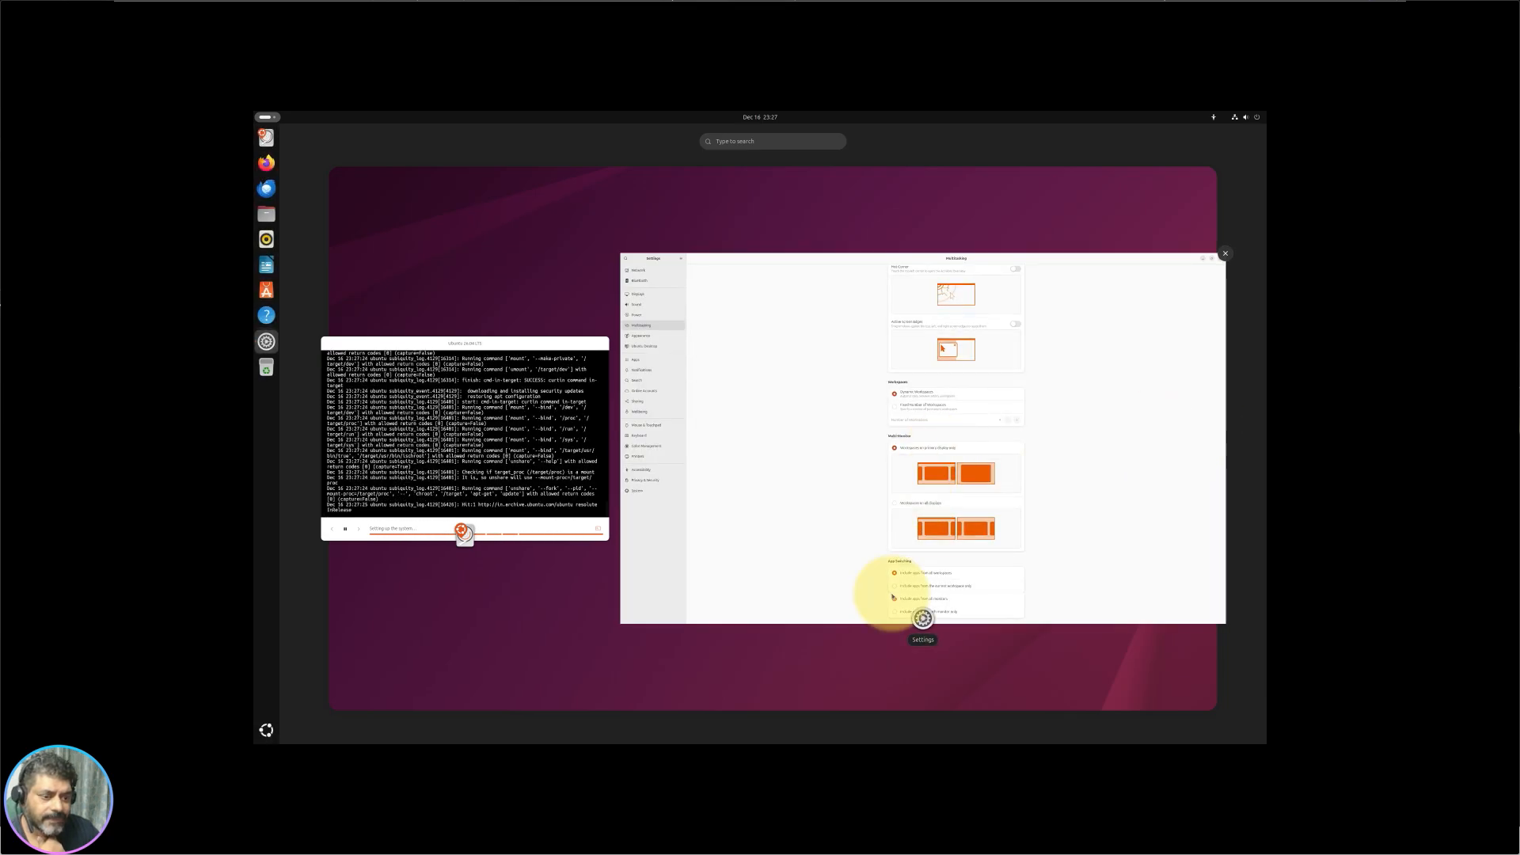
pyautogui.scroll(-1, 1069, 655)
pyautogui.scroll(1, 1068, 654)
pyautogui.scroll(-1, 1068, 655)
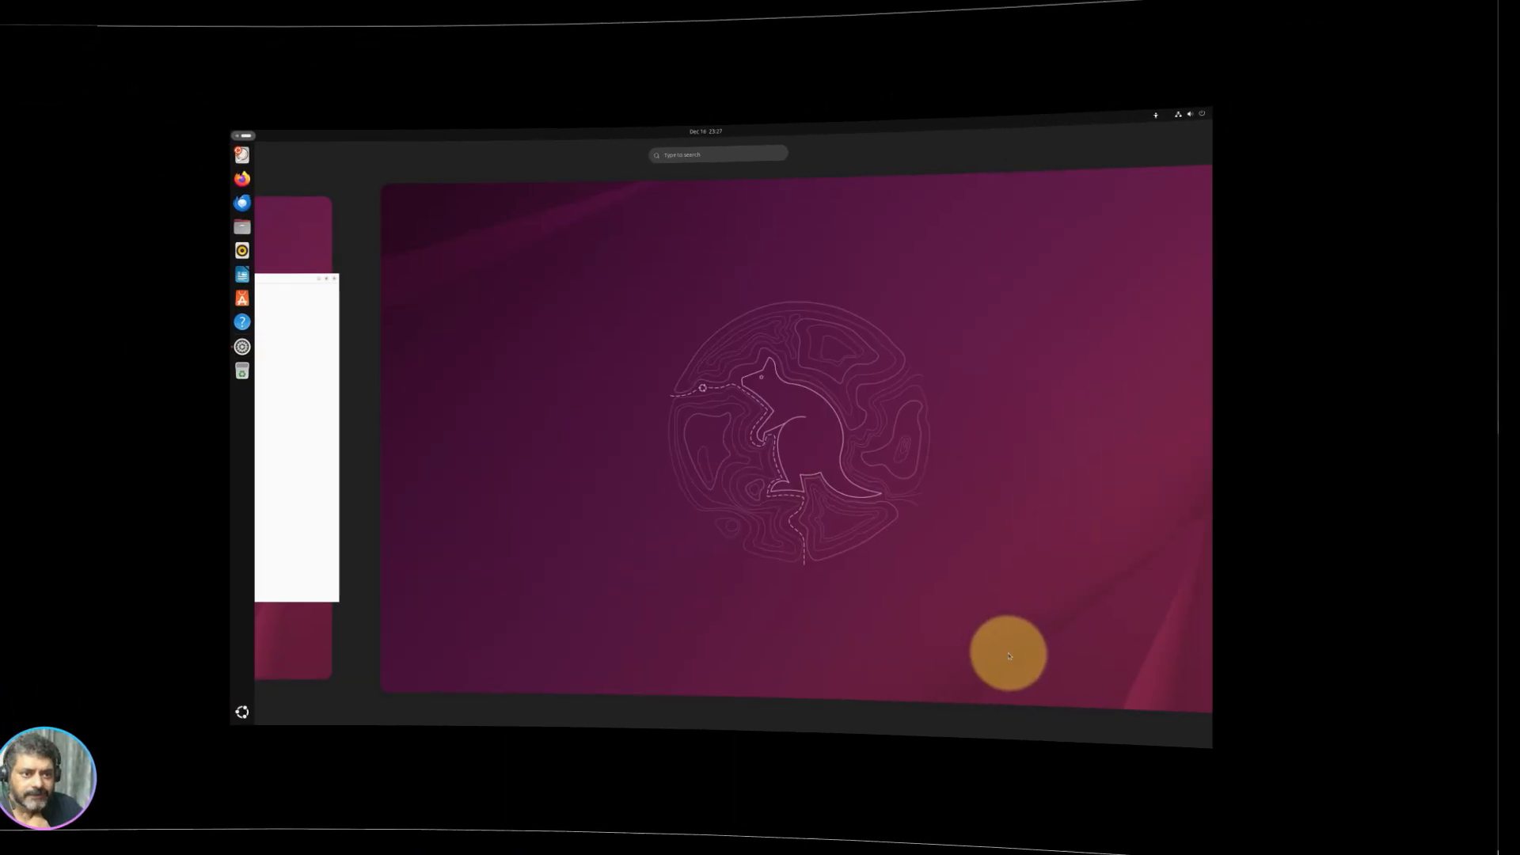
pyautogui.scroll(1, 1009, 655)
pyautogui.moveTo(842, 498); pyautogui.dragTo(1263, 473)
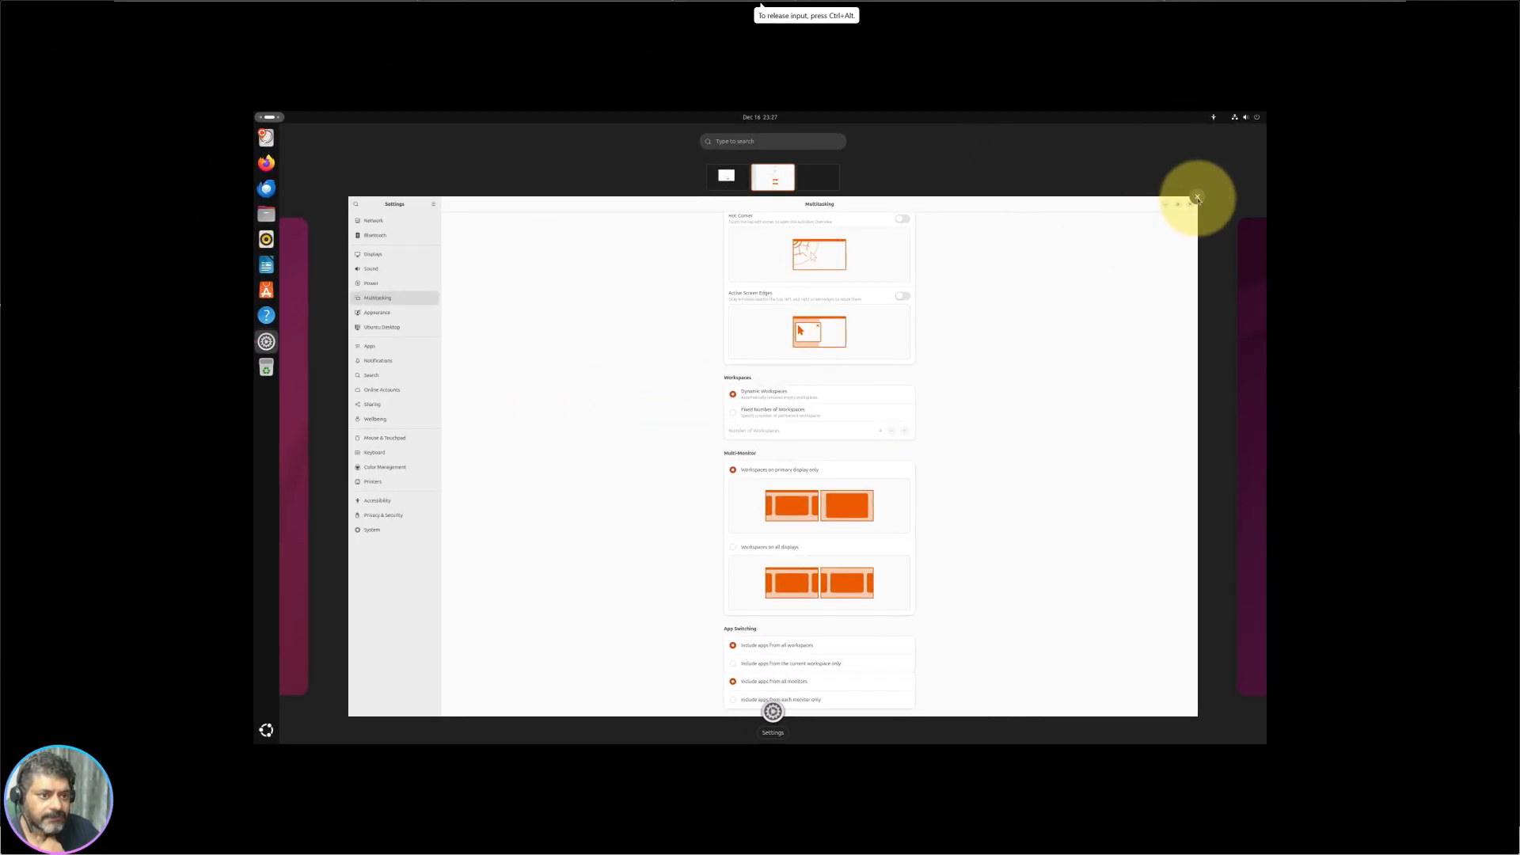
pyautogui.click(1061, 210)
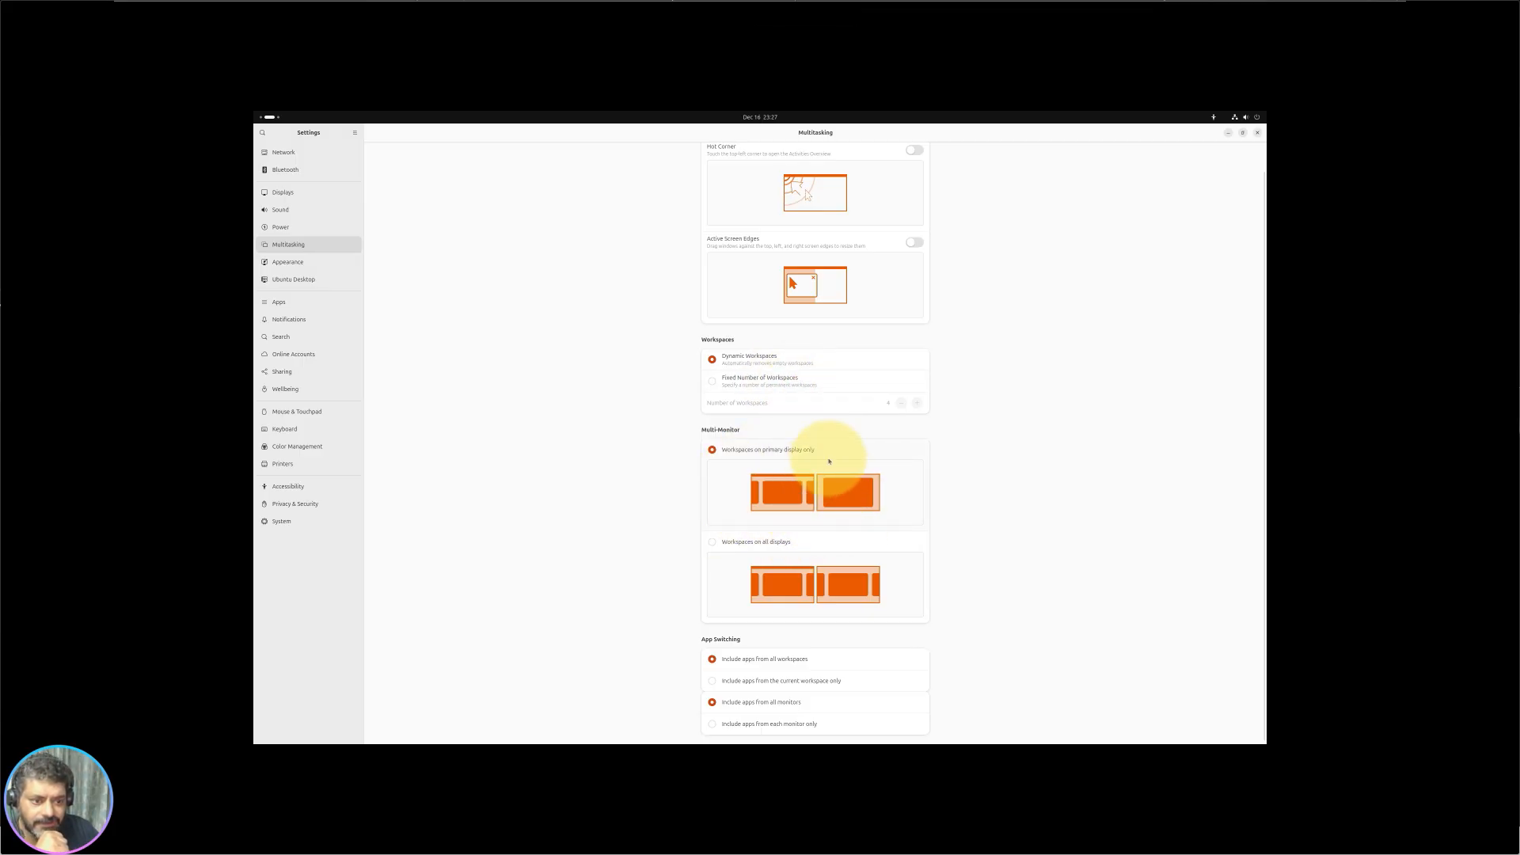
# Step: On the Appearance page, choose Dark style and the blue stormy-sea wallpaper
pyautogui.click(301, 261)
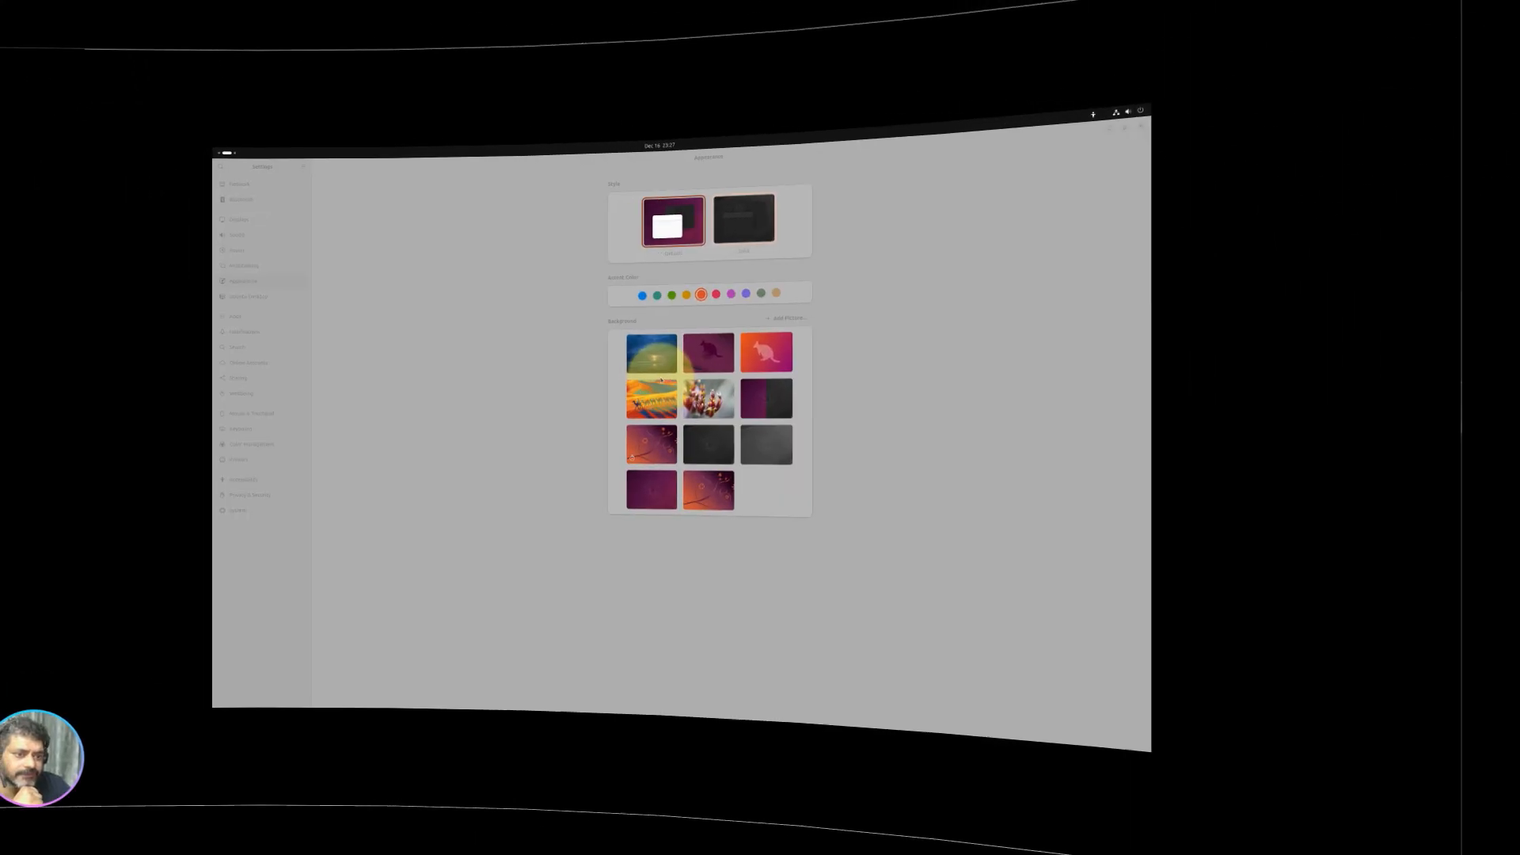
pyautogui.click(1218, 271)
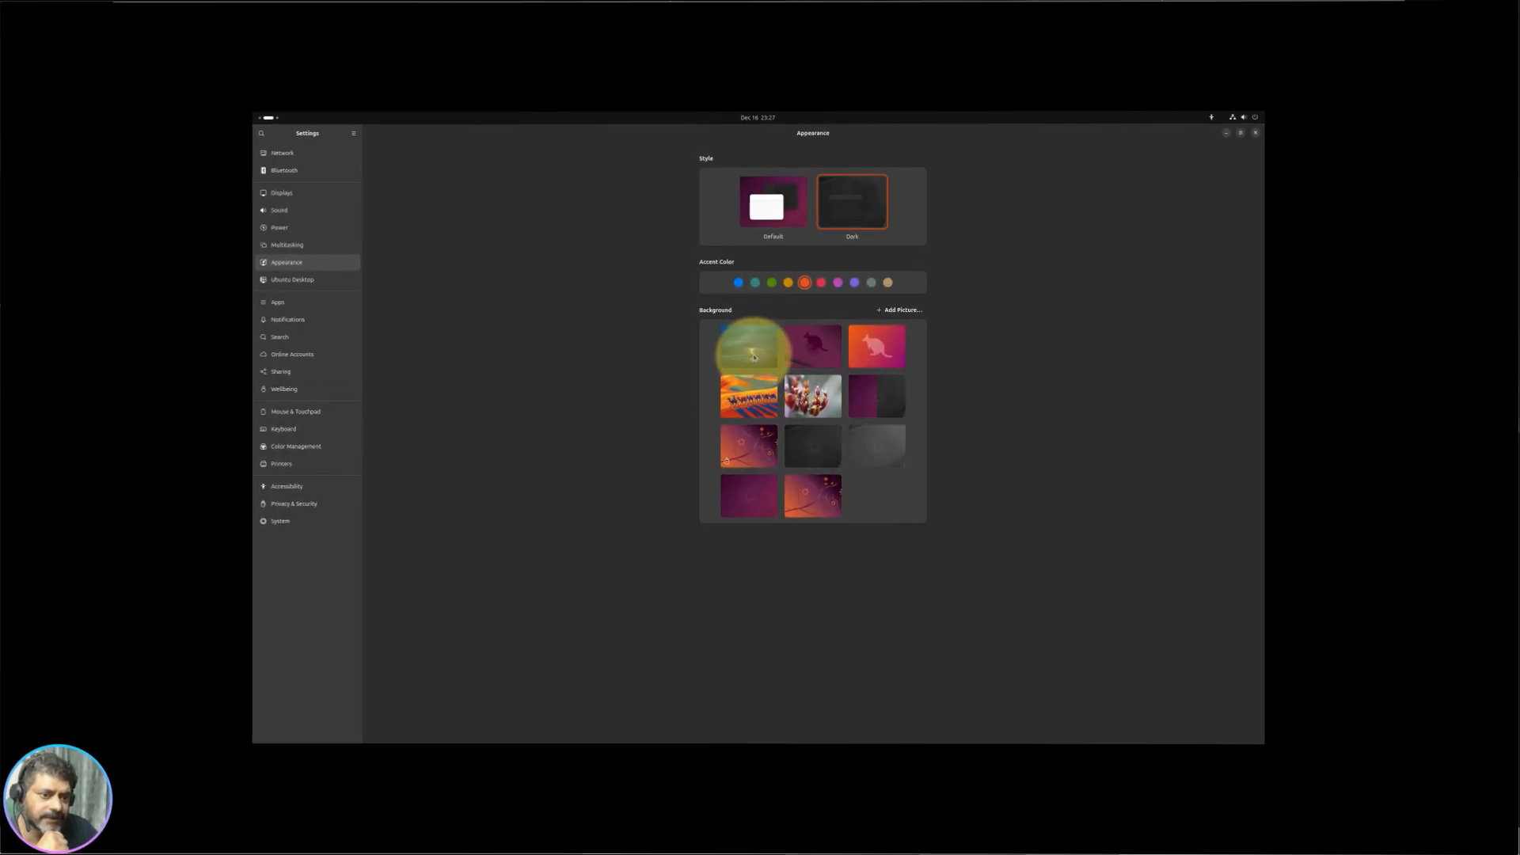
pyautogui.click(750, 346)
# Step: Restore the Settings window and tile it on the right half of the screen
pyautogui.click(1242, 133)
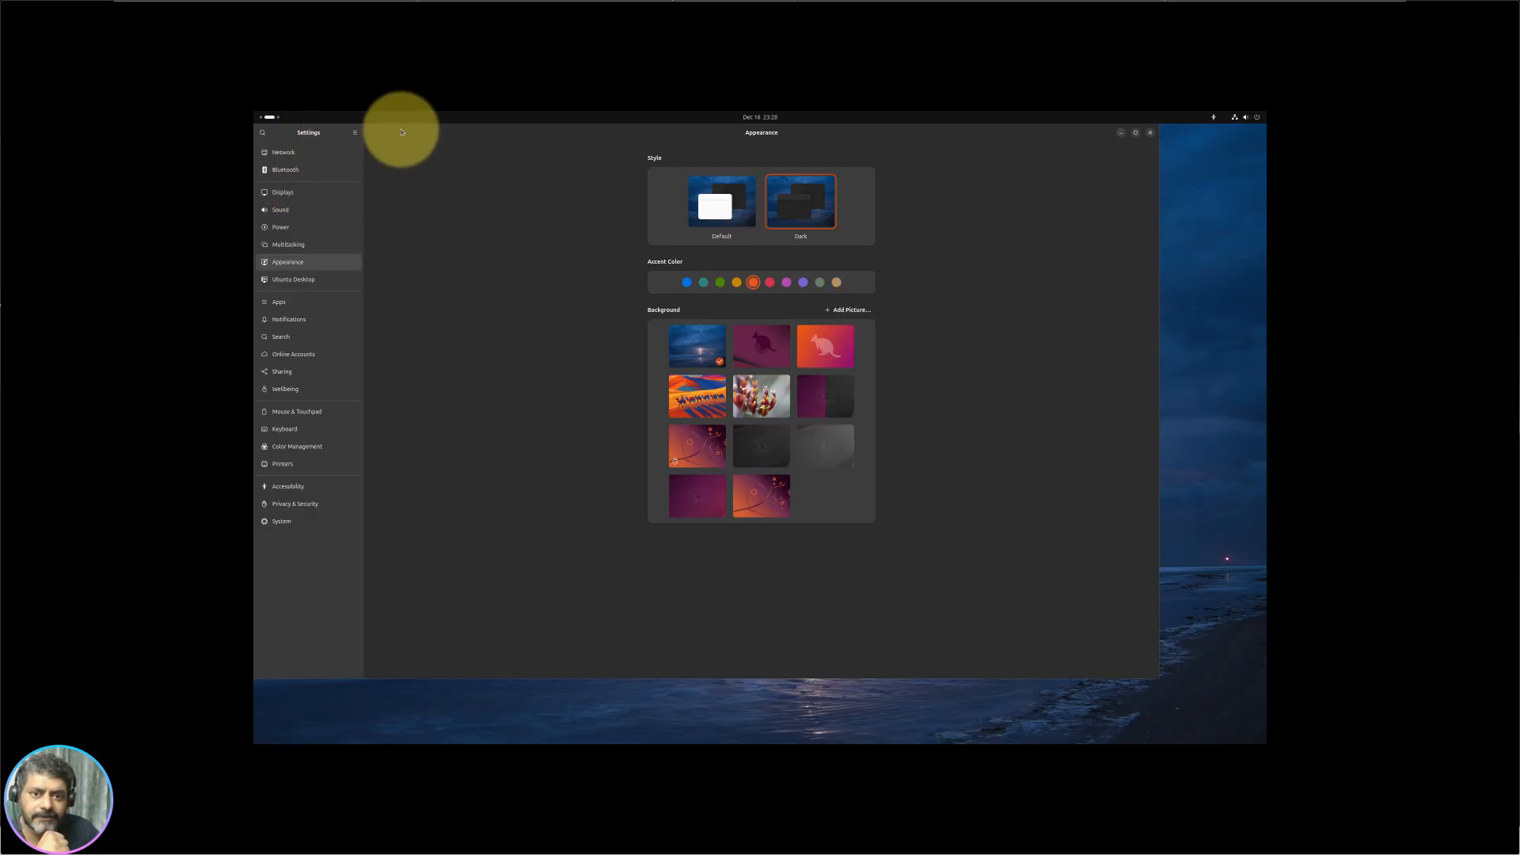
pyautogui.moveTo(407, 129); pyautogui.dragTo(481, 132)
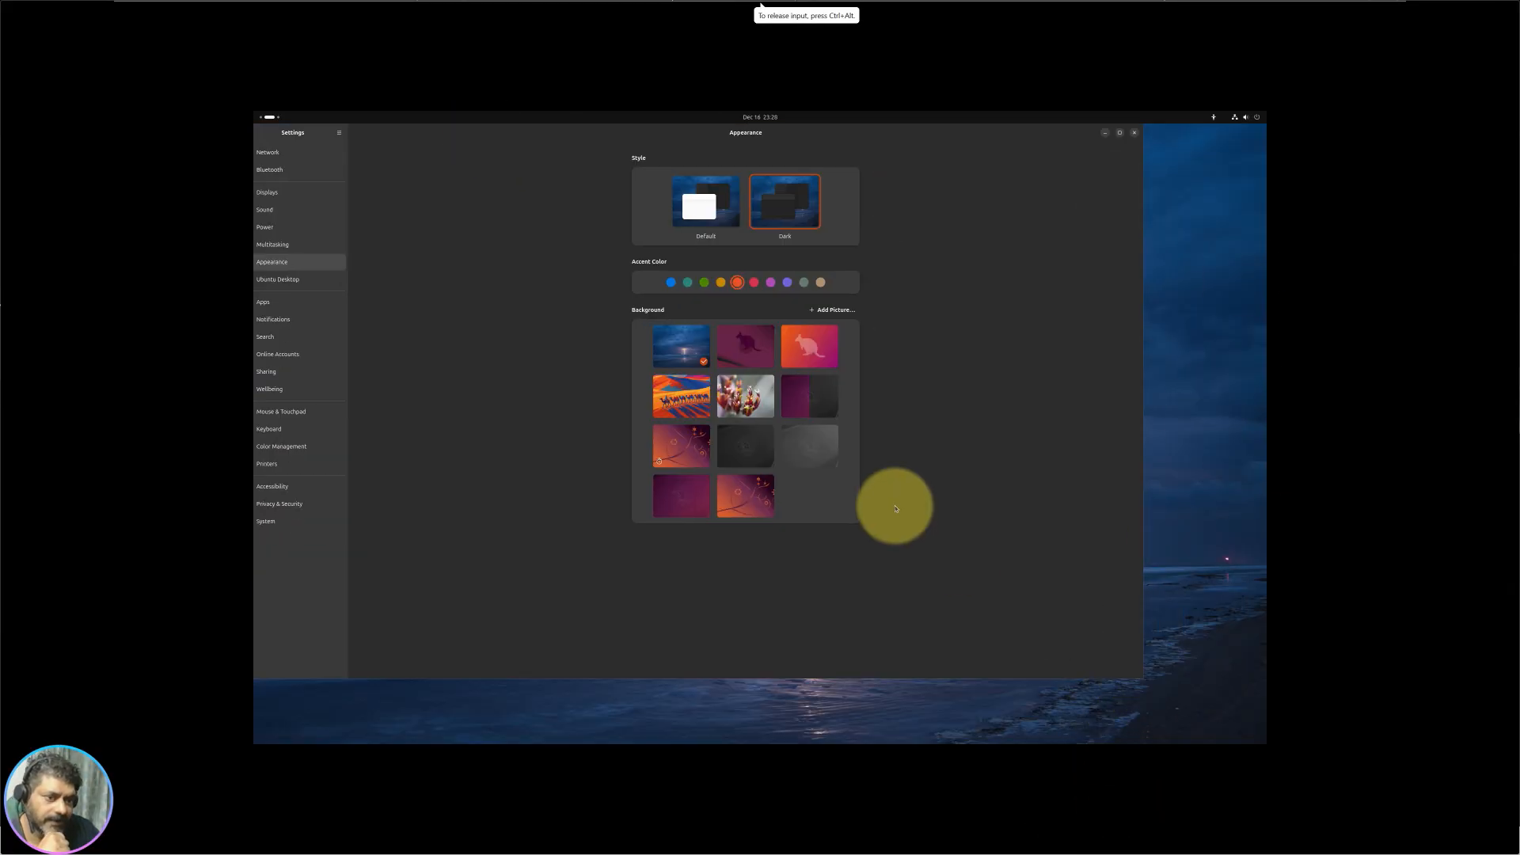
pyautogui.moveTo(837, 135); pyautogui.dragTo(1187, 262)
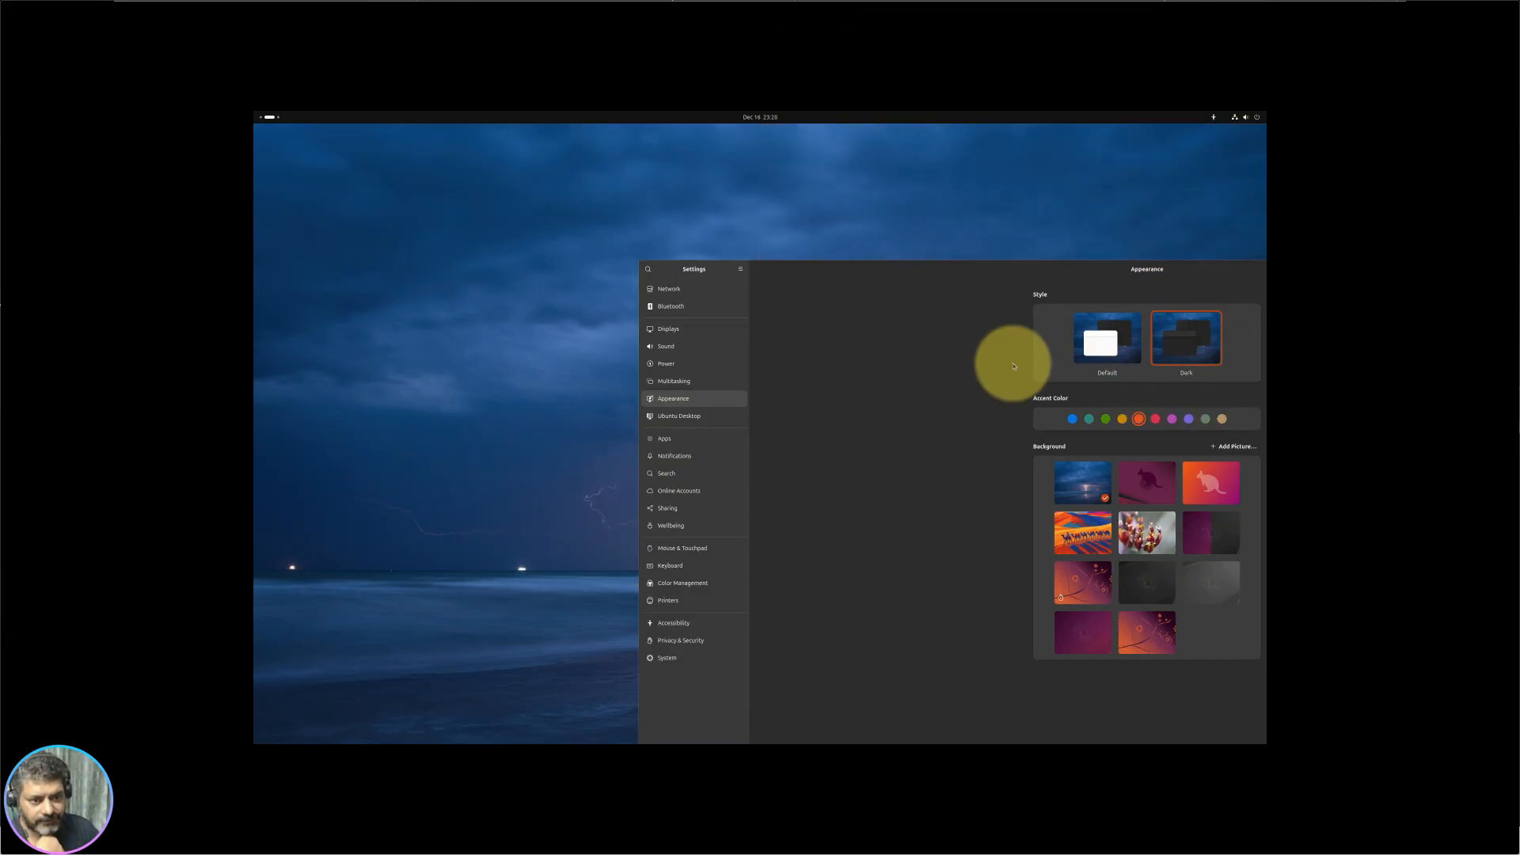
pyautogui.moveTo(826, 279); pyautogui.dragTo(1267, 340)
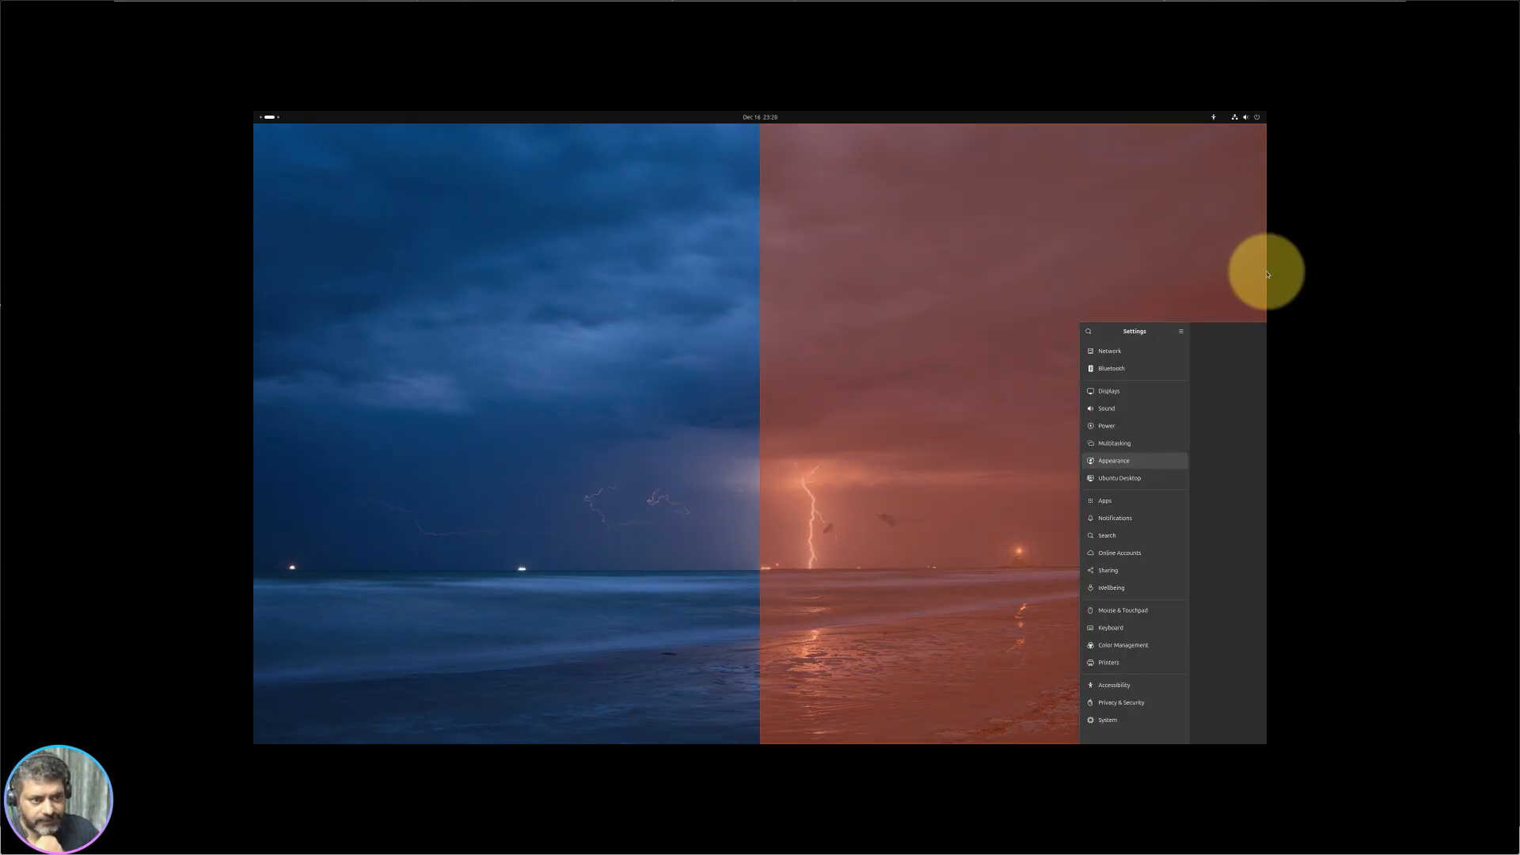
pyautogui.moveTo(1261, 280); pyautogui.dragTo(1260, 276)
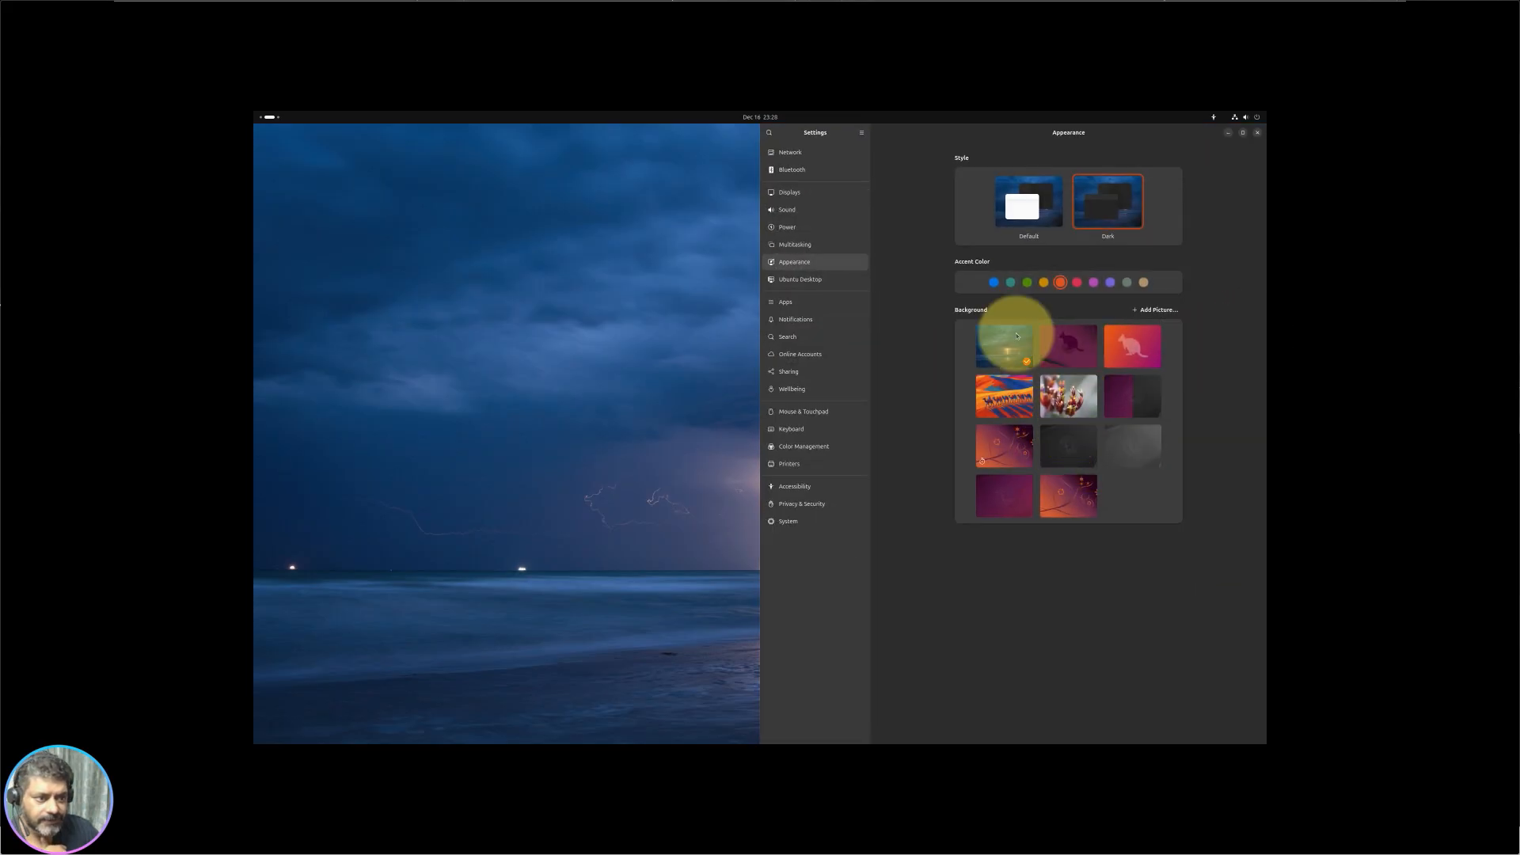
# Step: Try the purple and orange kangaroo wallpapers, then maximise Settings
pyautogui.click(1074, 360)
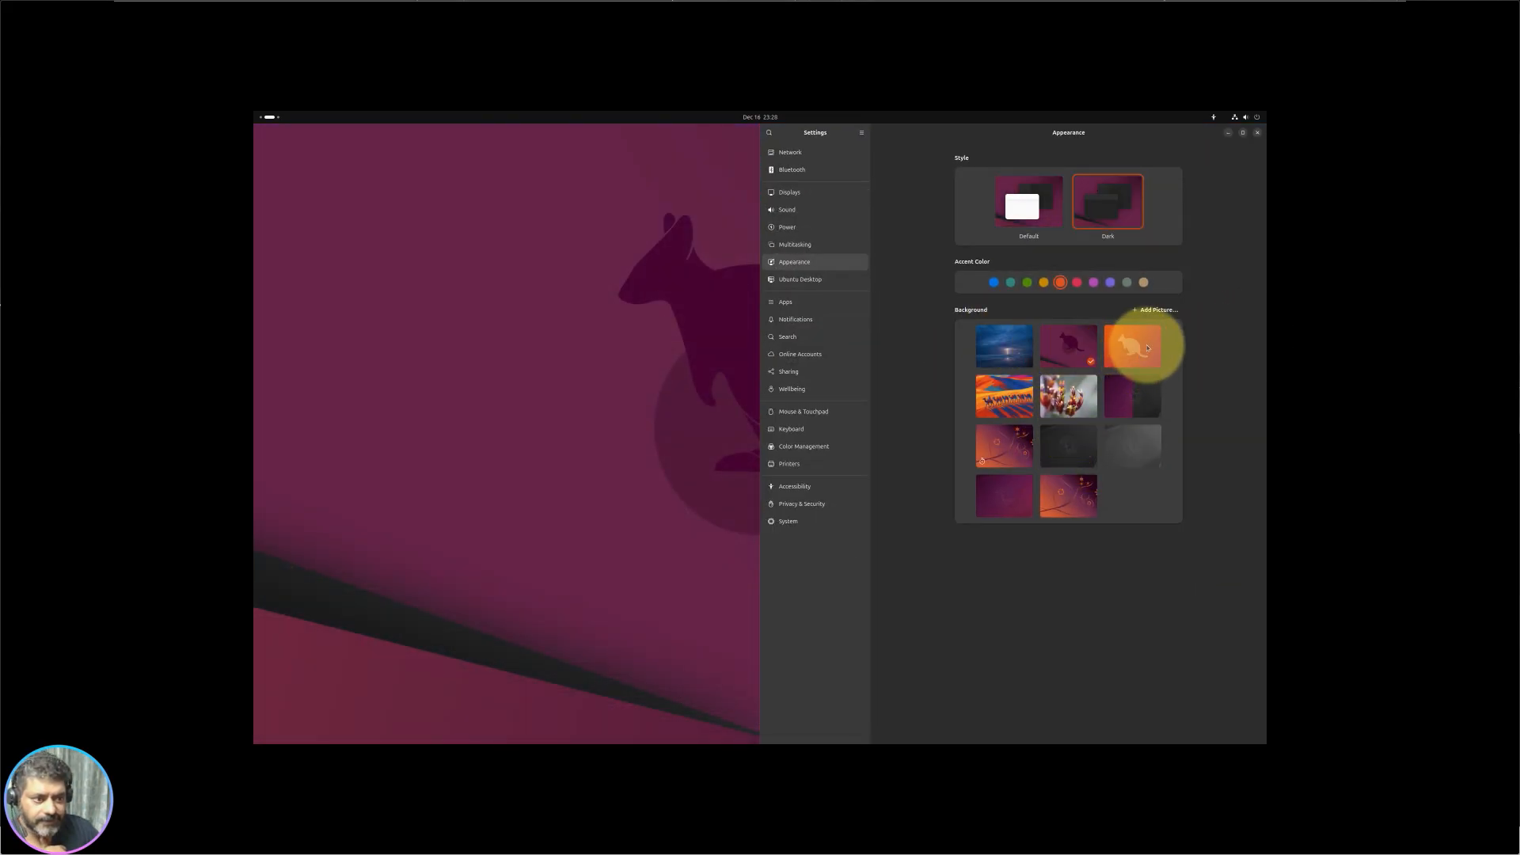
pyautogui.click(1138, 341)
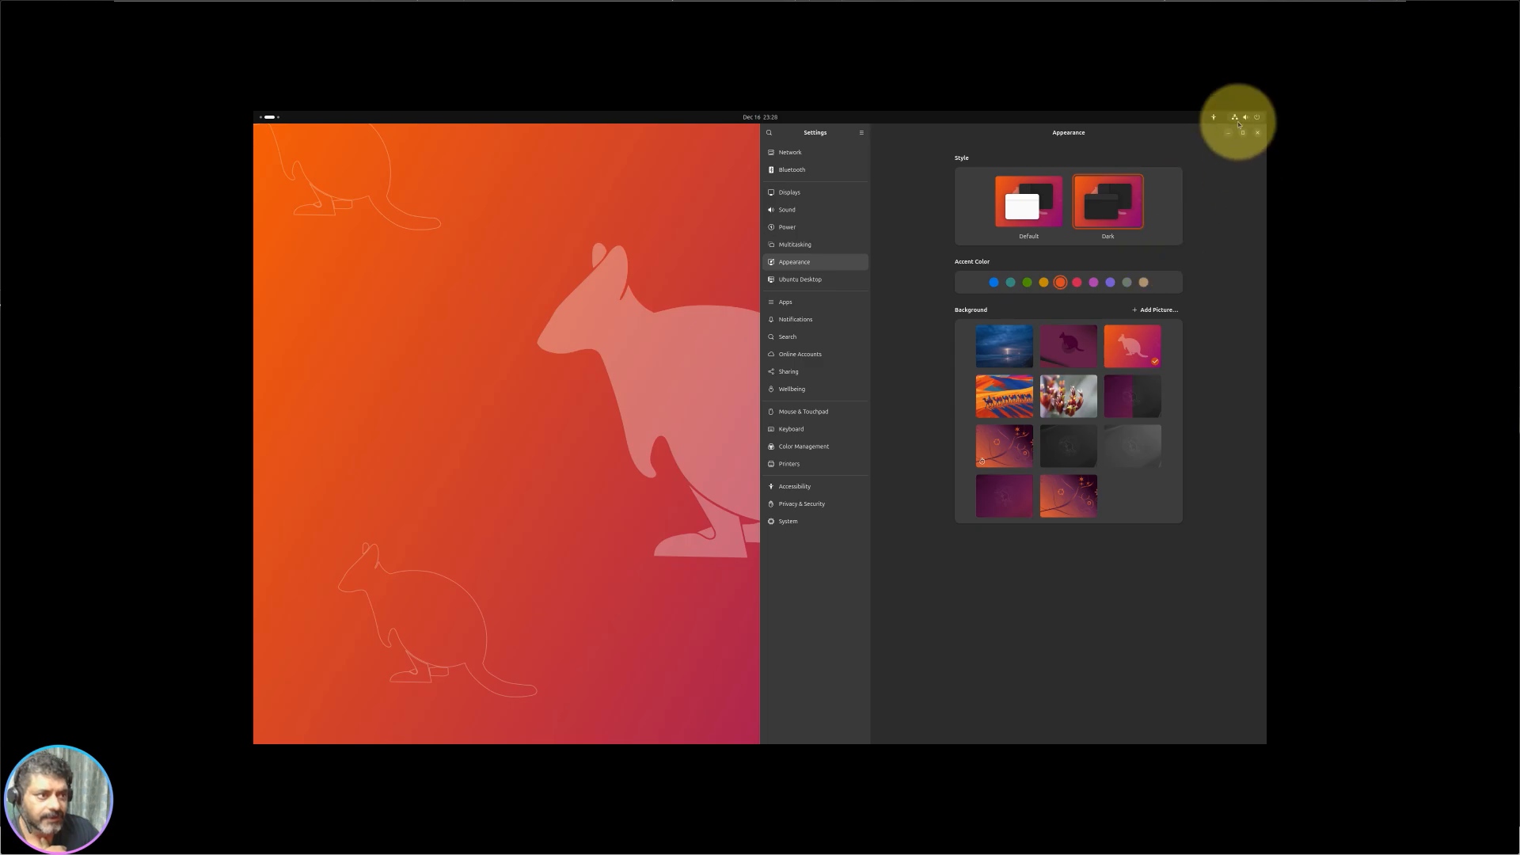
pyautogui.click(1243, 135)
# Step: Reselect the stormy-sea wallpaper and minimise Settings to view the desktop
pyautogui.click(752, 352)
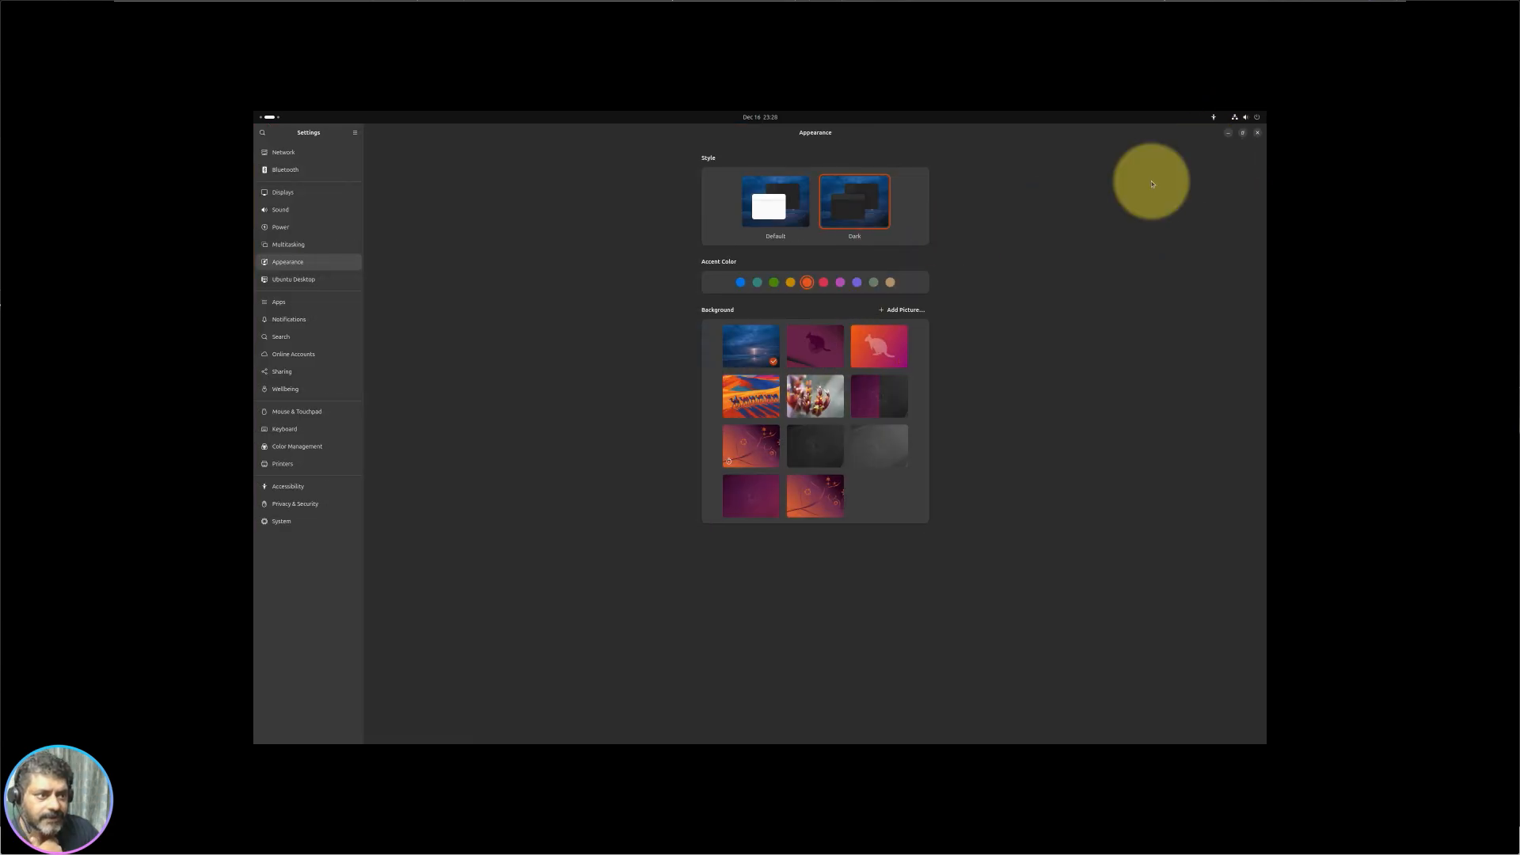
pyautogui.click(1232, 134)
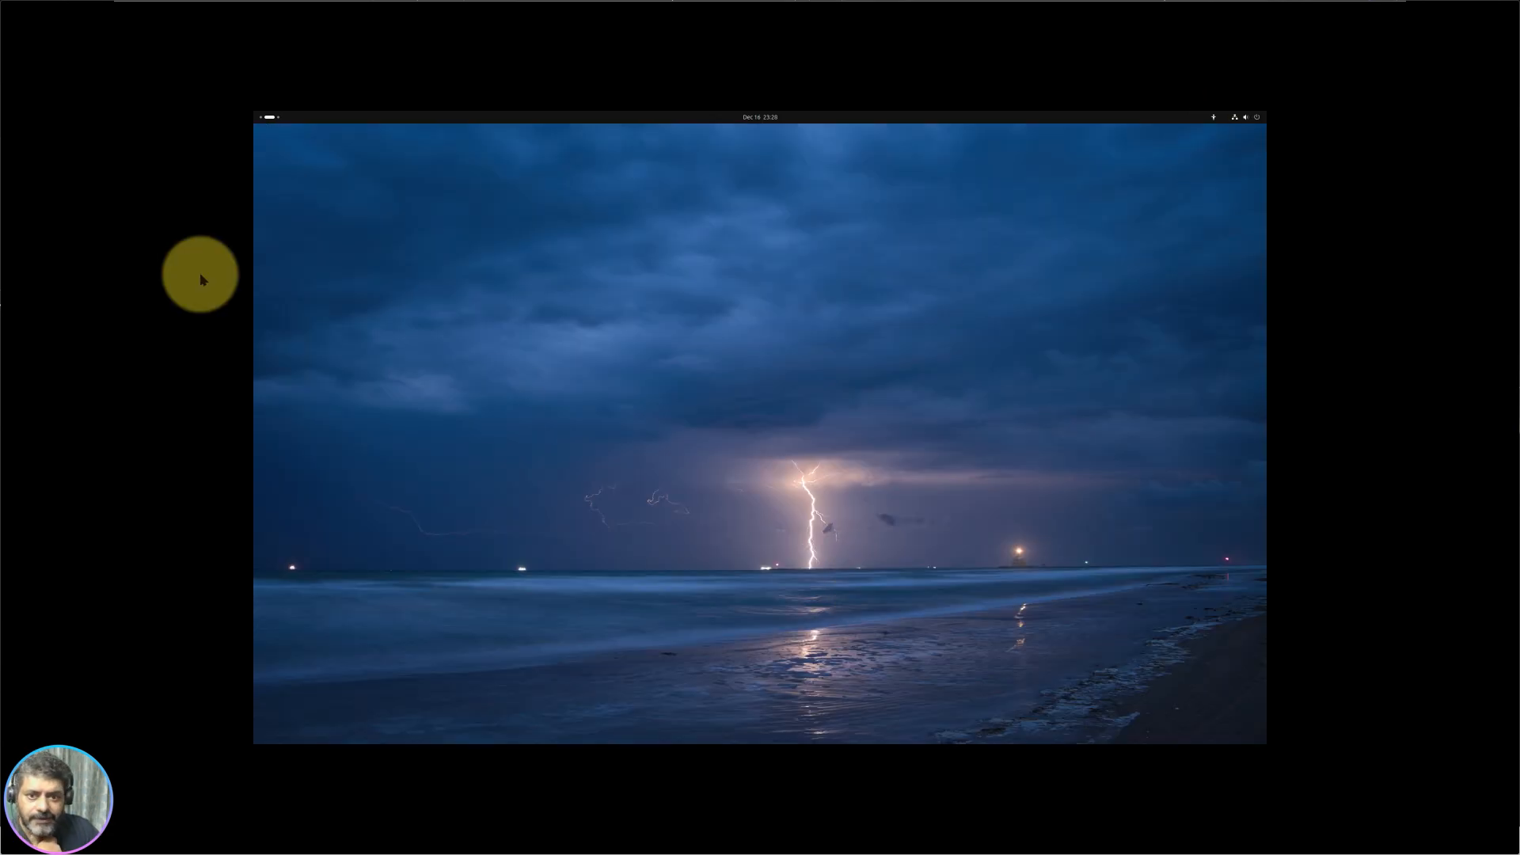
pyautogui.click(272, 117)
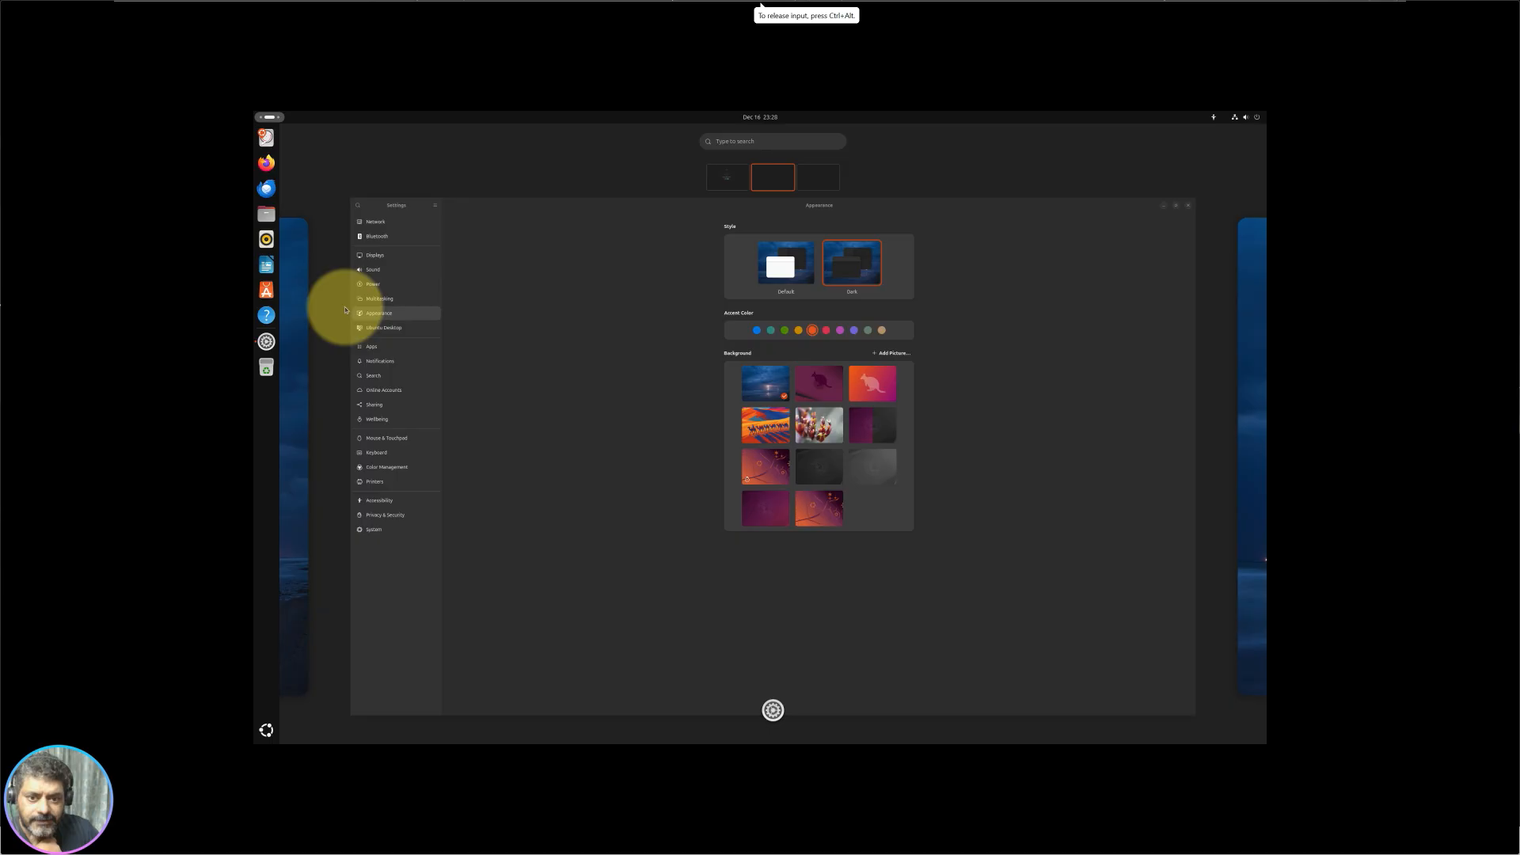
pyautogui.click(842, 386)
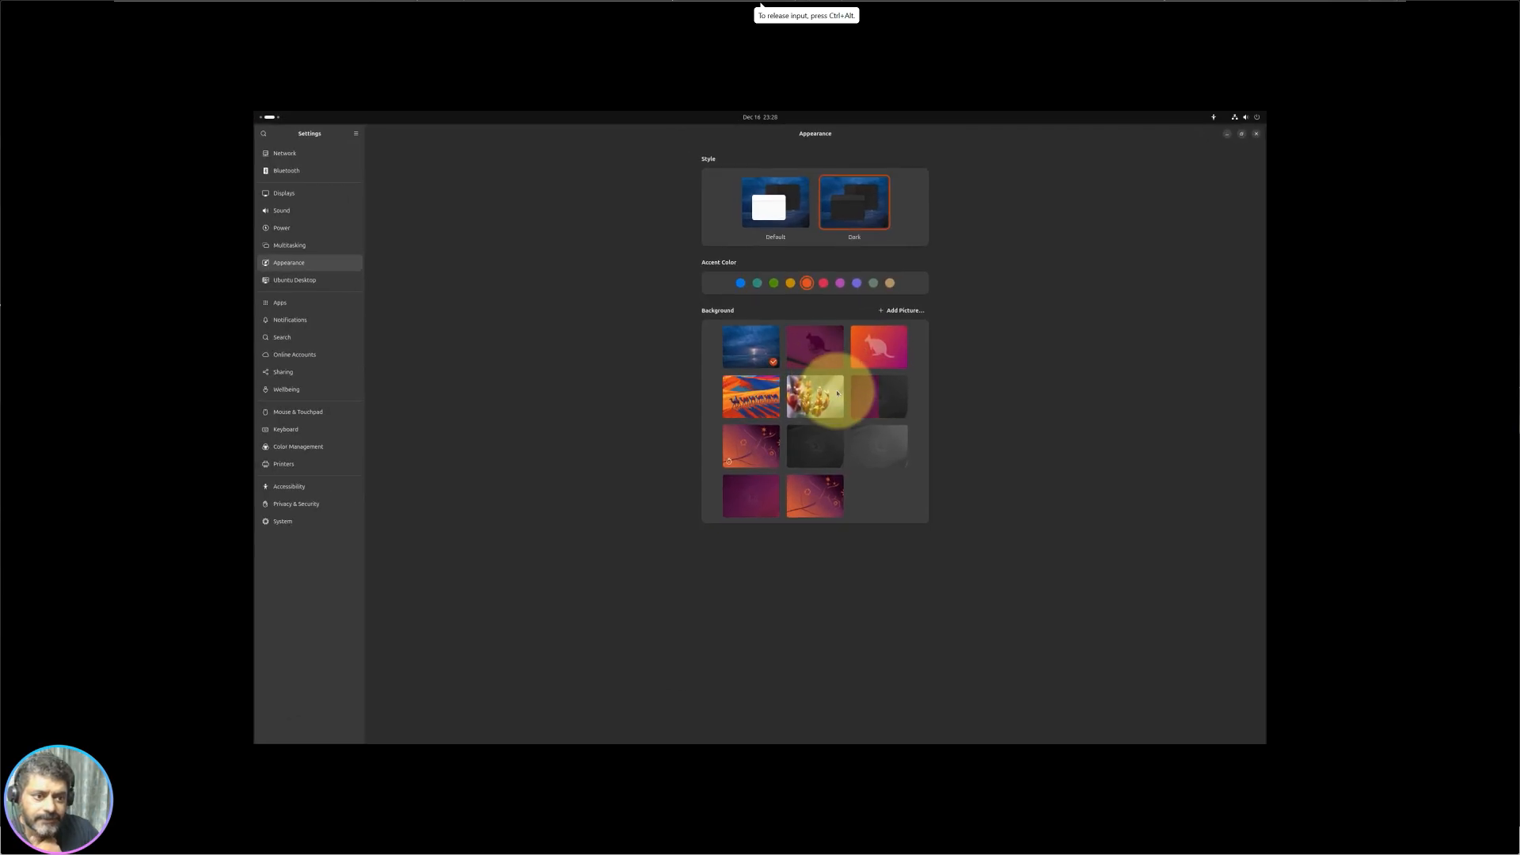
pyautogui.click(1228, 134)
# Step: Check the installer window's workspace, then return to Settings
pyautogui.click(269, 117)
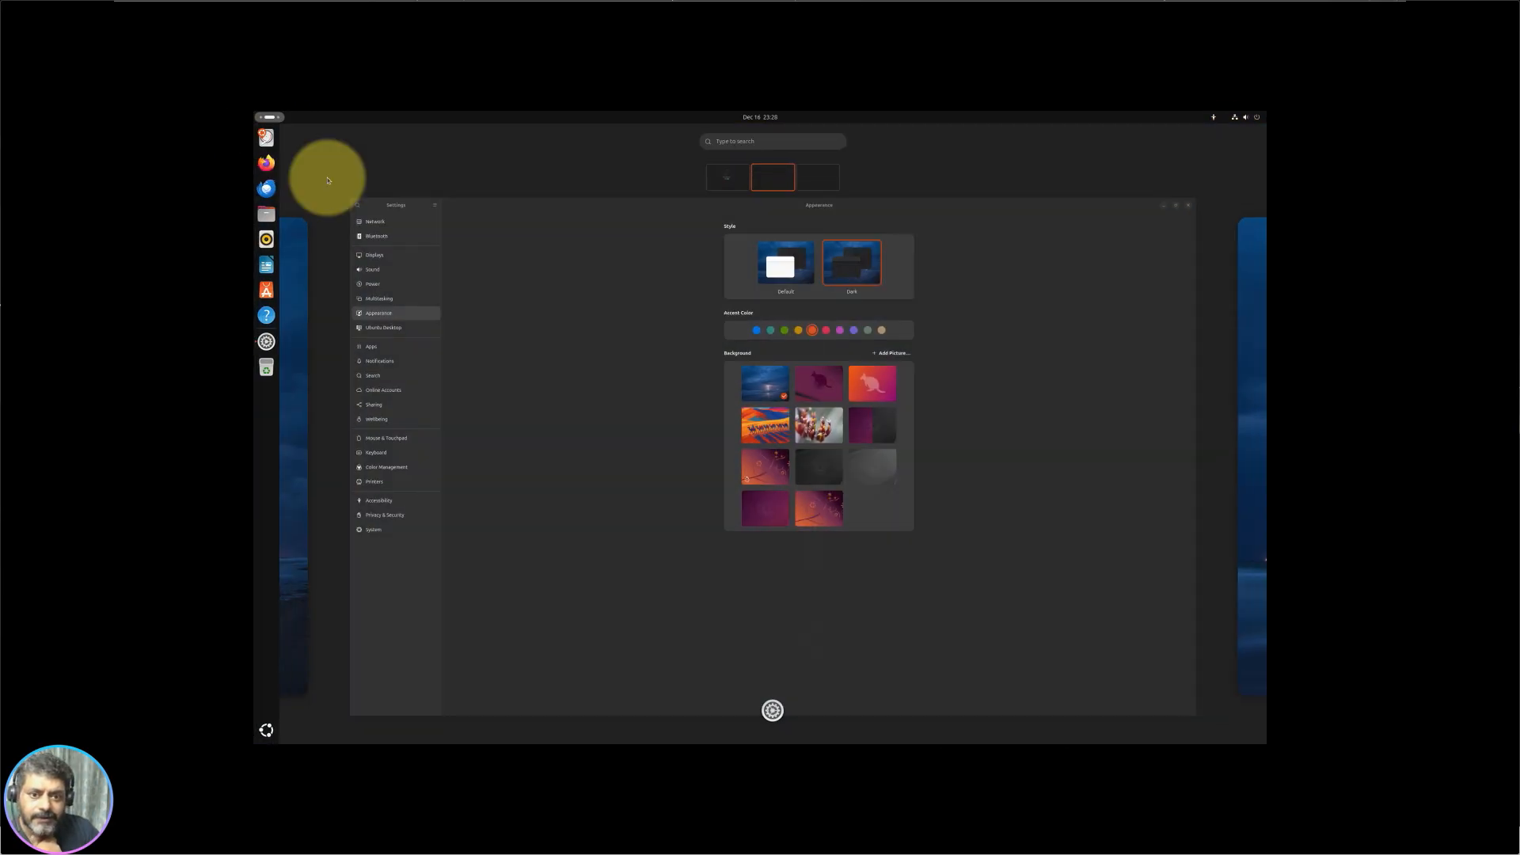
pyautogui.click(300, 460)
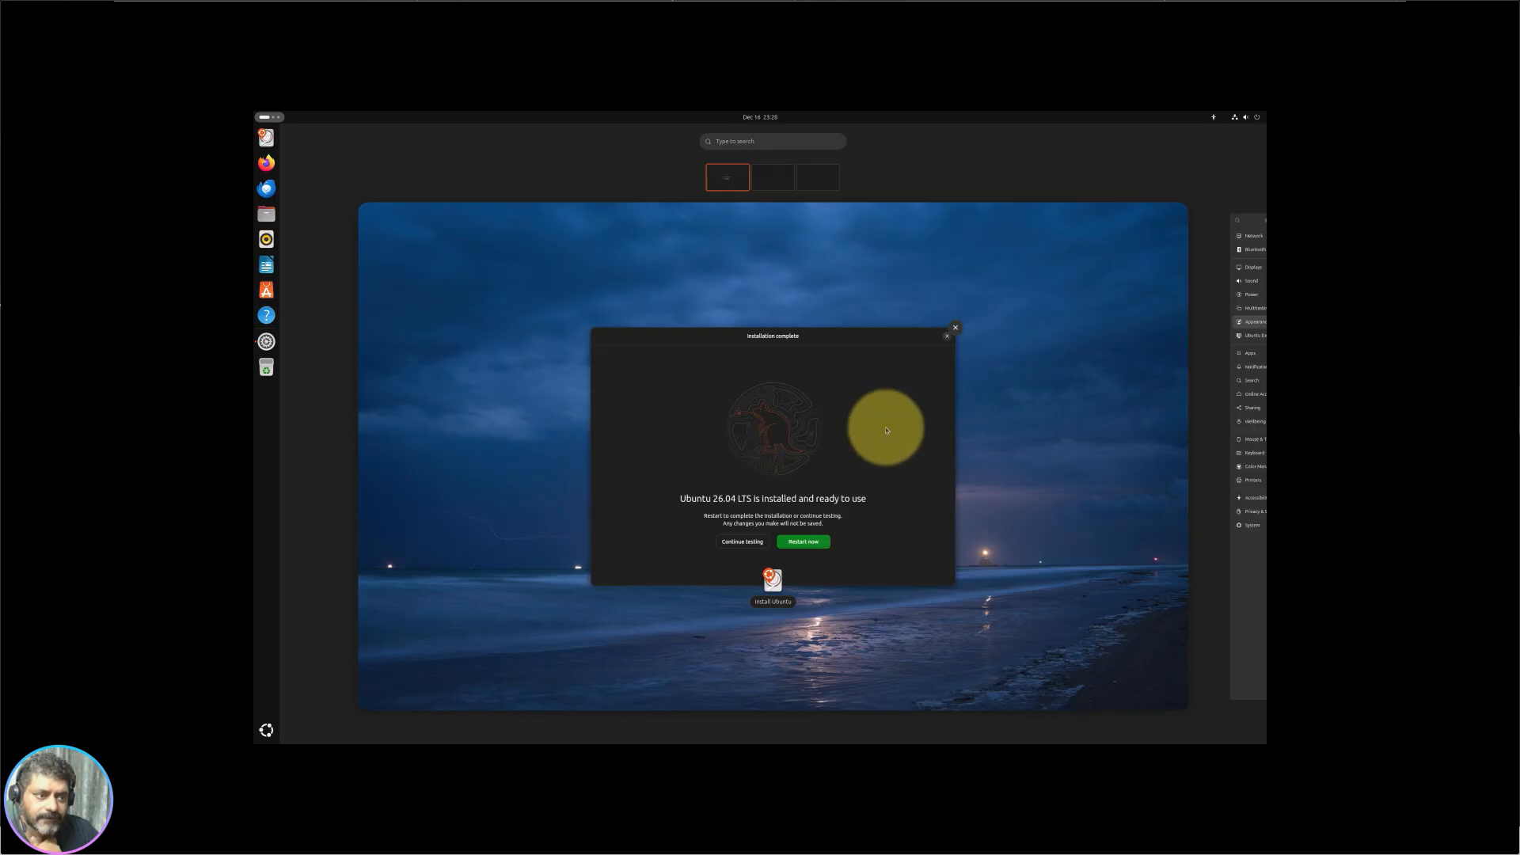
pyautogui.scroll(-1, 885, 429)
pyautogui.click(1099, 338)
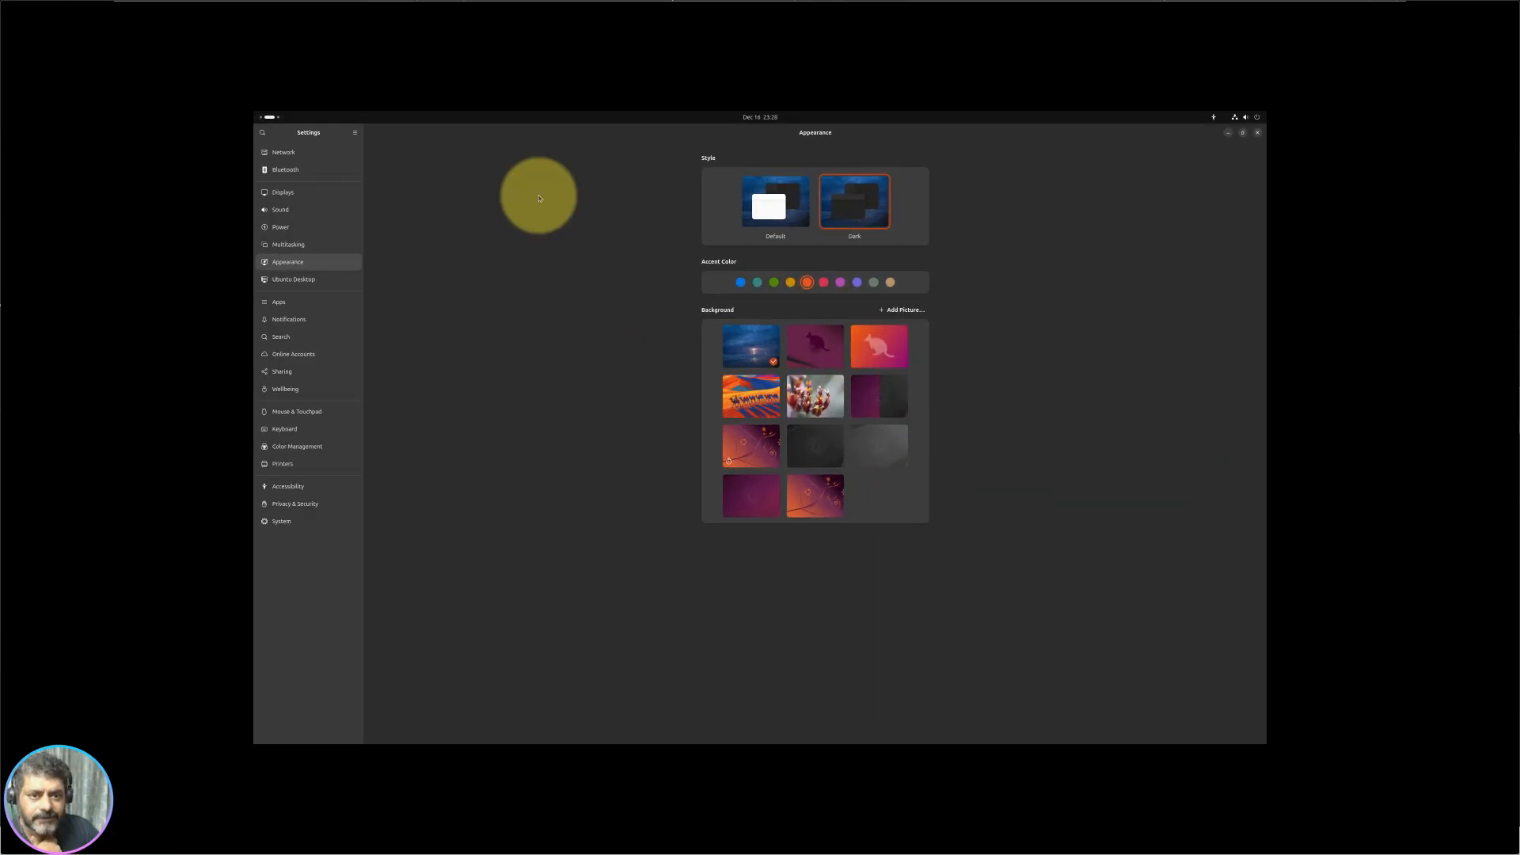
# Step: Move Settings to the next workspace and switch to the empty third workspace
pyautogui.click(266, 120)
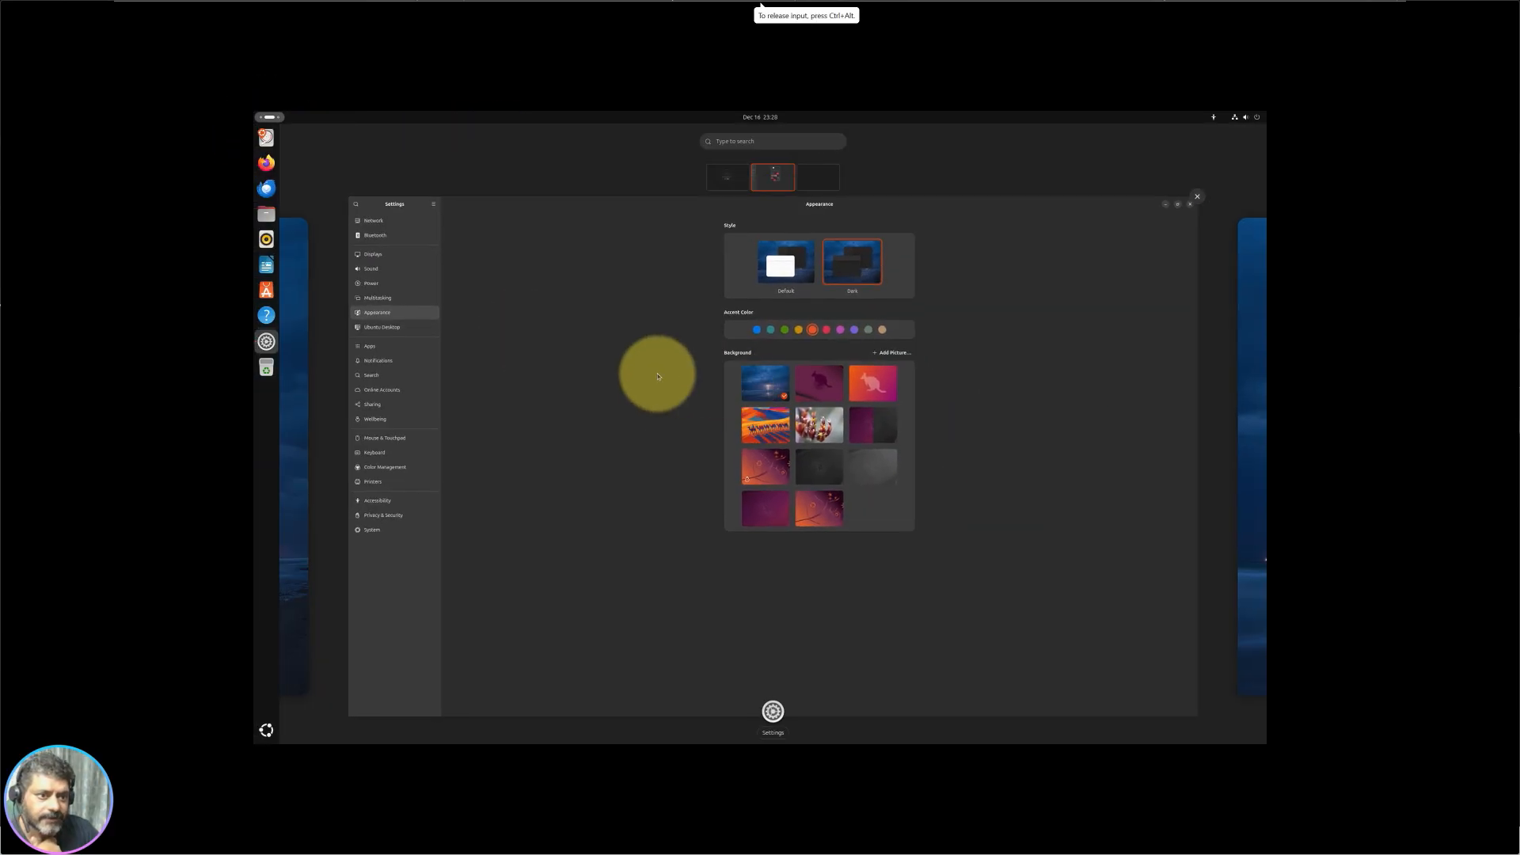
pyautogui.scroll(-1, 613, 388)
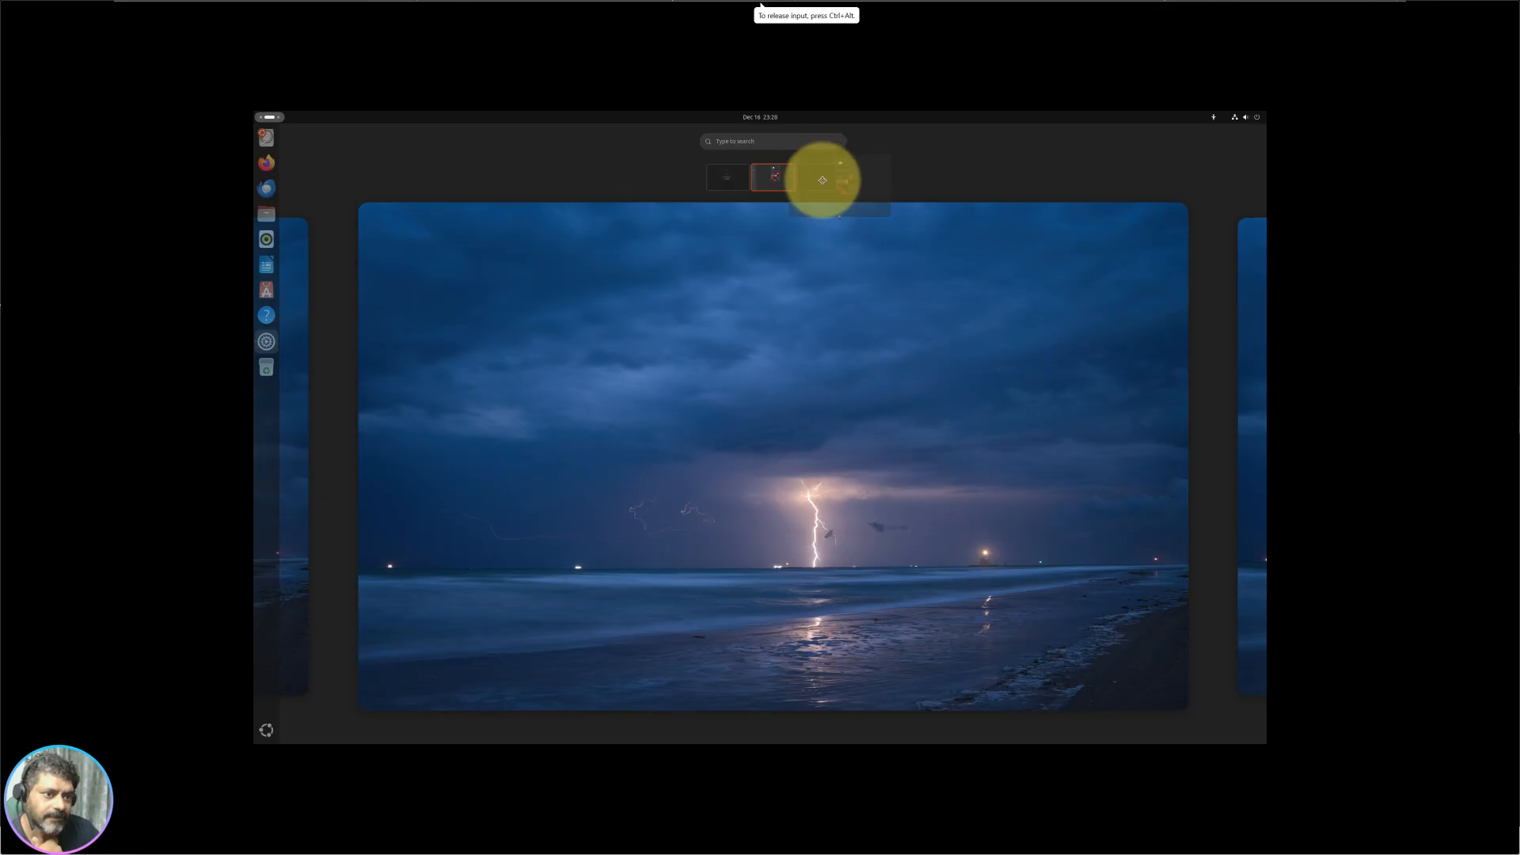
pyautogui.moveTo(803, 178); pyautogui.dragTo(806, 177)
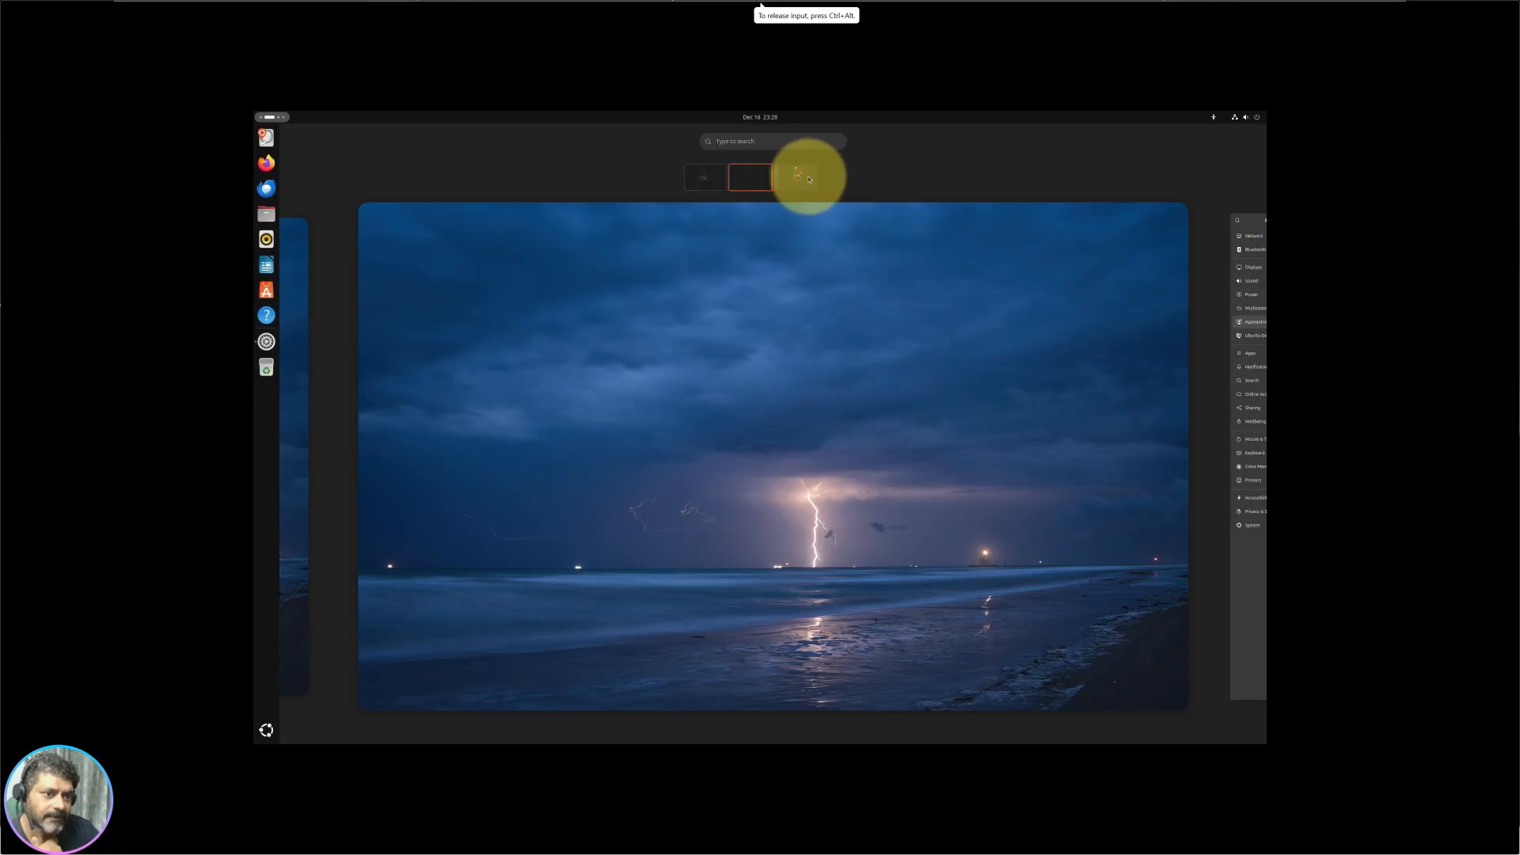
pyautogui.click(1257, 538)
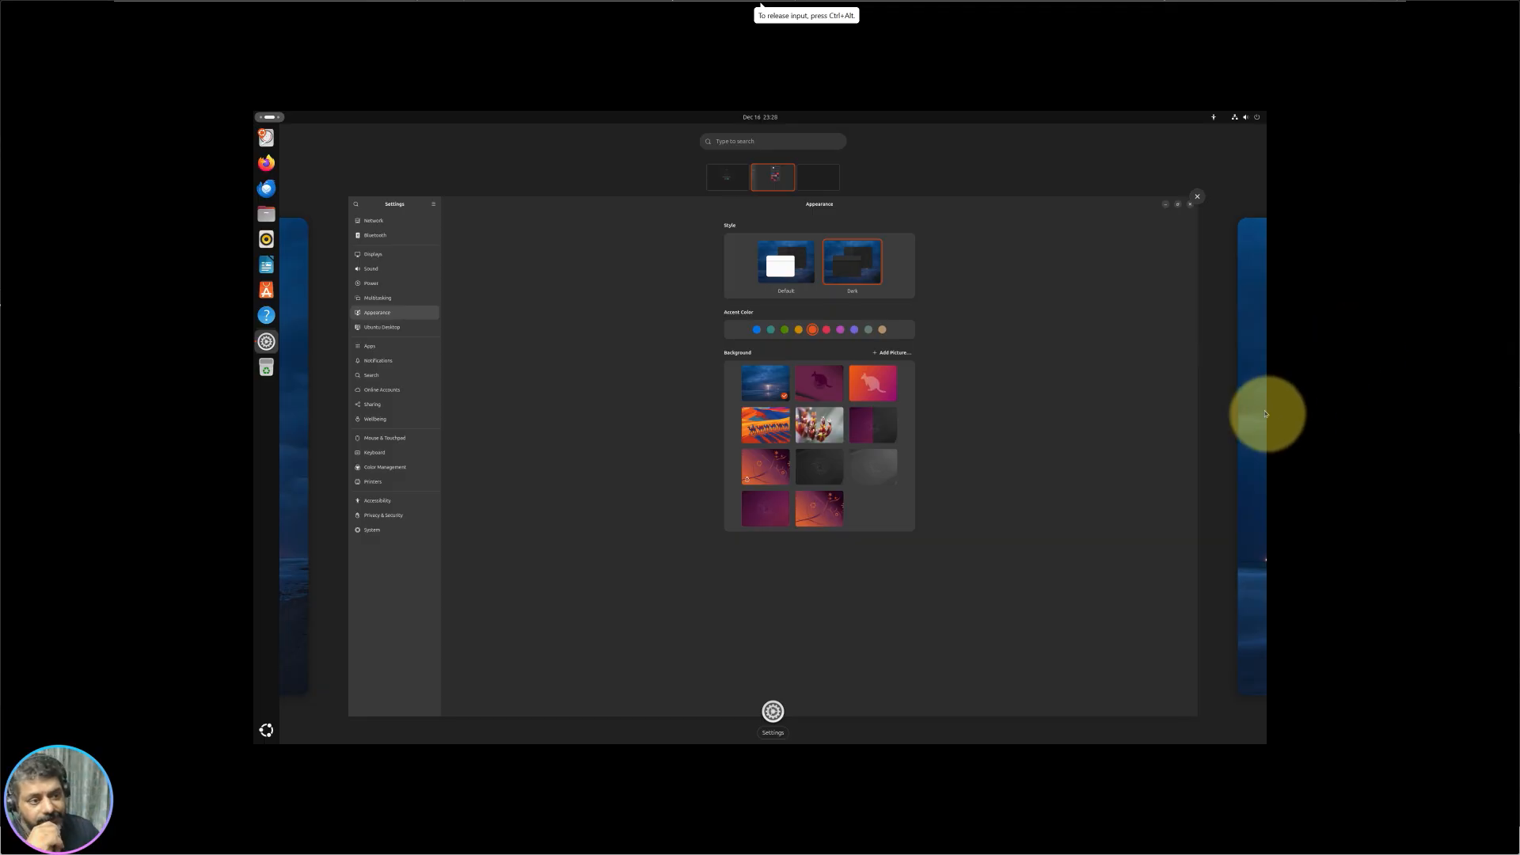
pyautogui.click(827, 180)
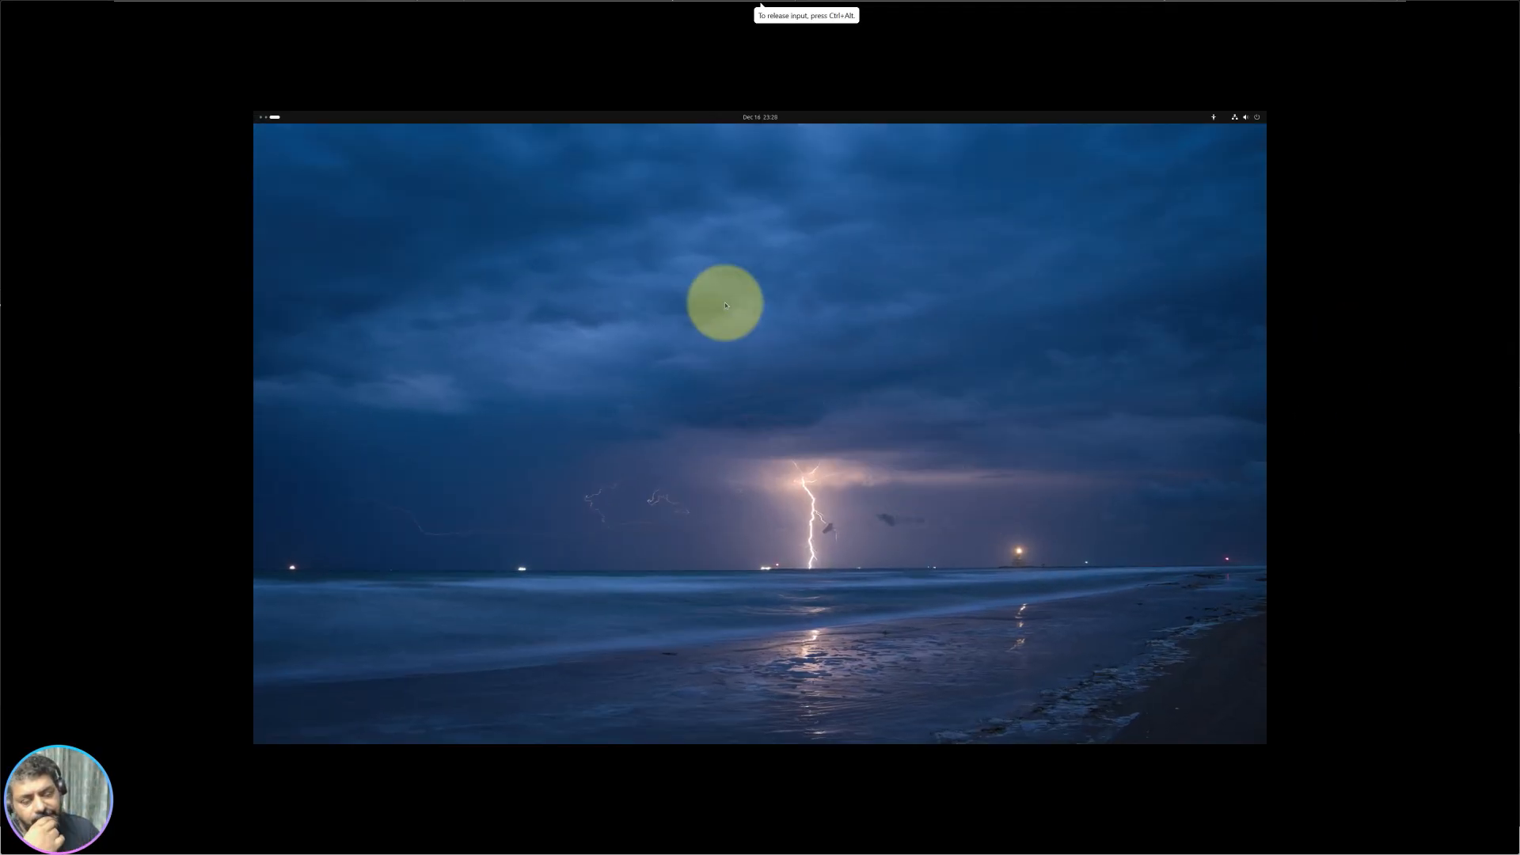
# Step: Set the red-and-yellow flower photo as wallpaper, preview it, then maximise Settings
pyautogui.click(273, 119)
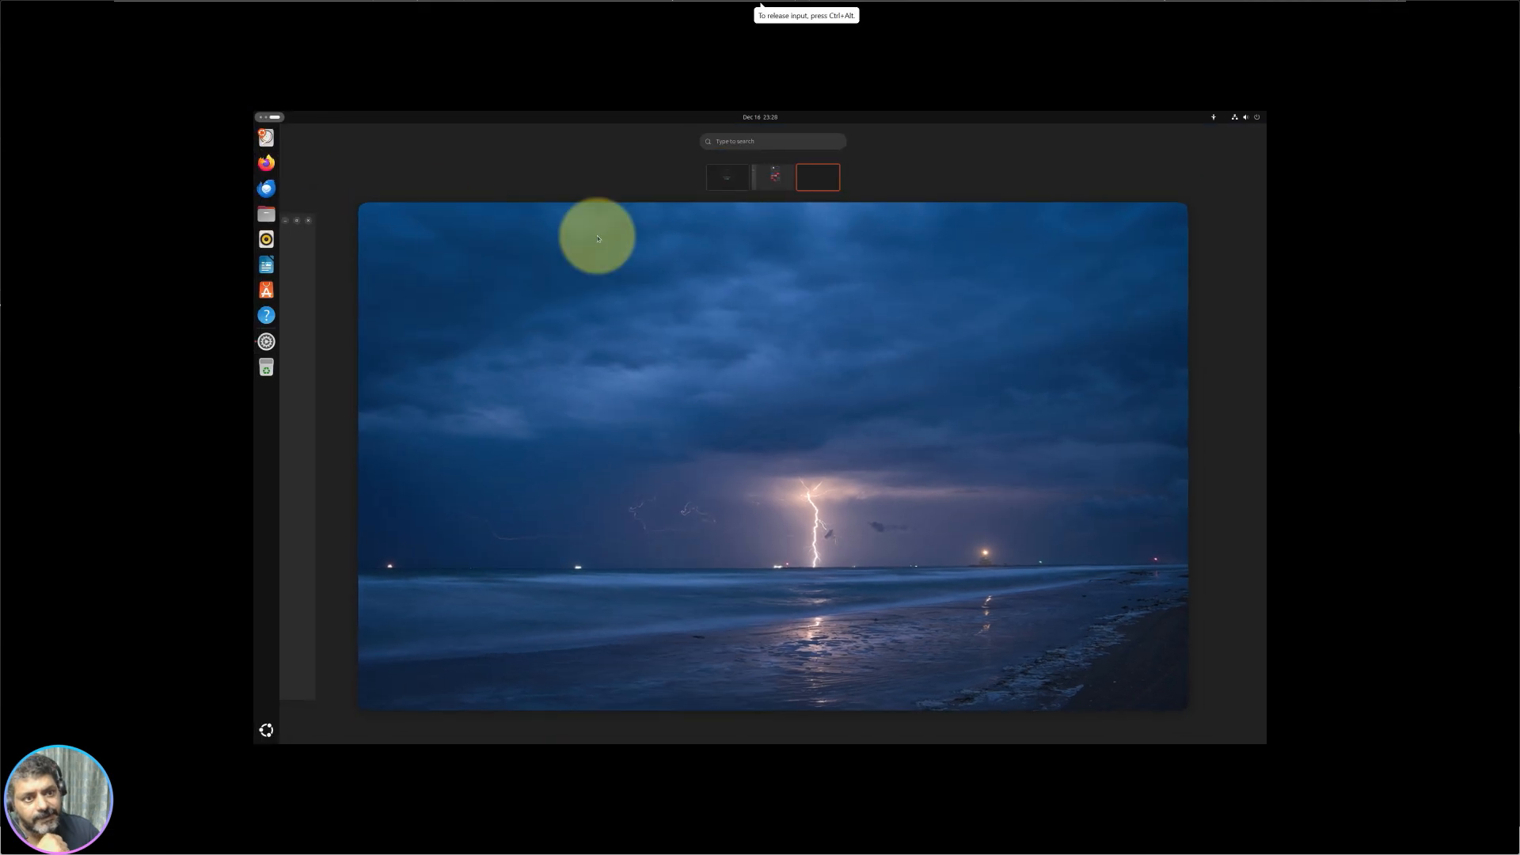
pyautogui.click(773, 176)
pyautogui.click(1042, 515)
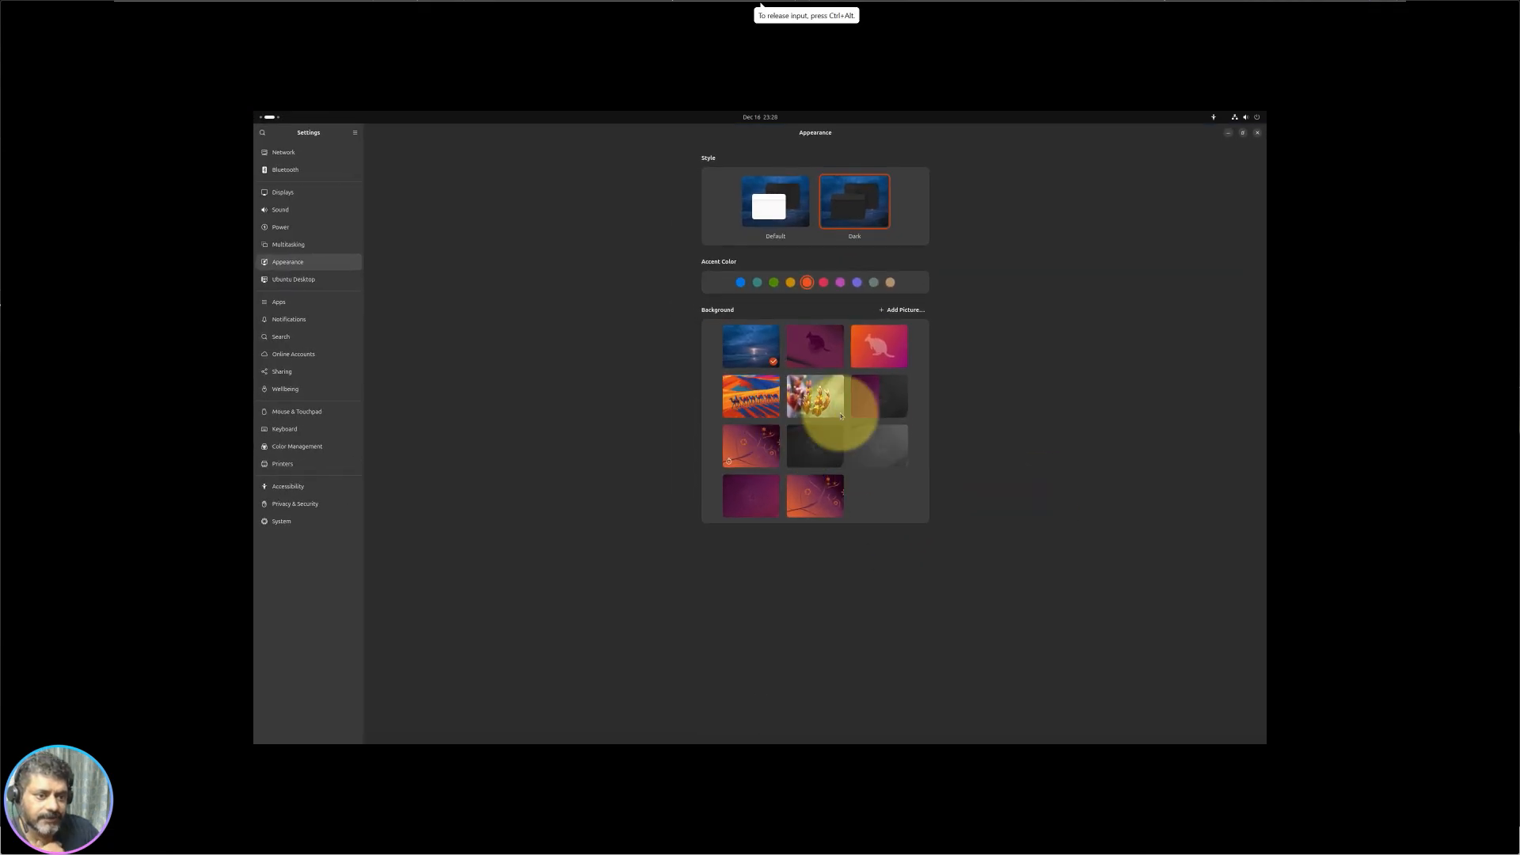
pyautogui.click(834, 410)
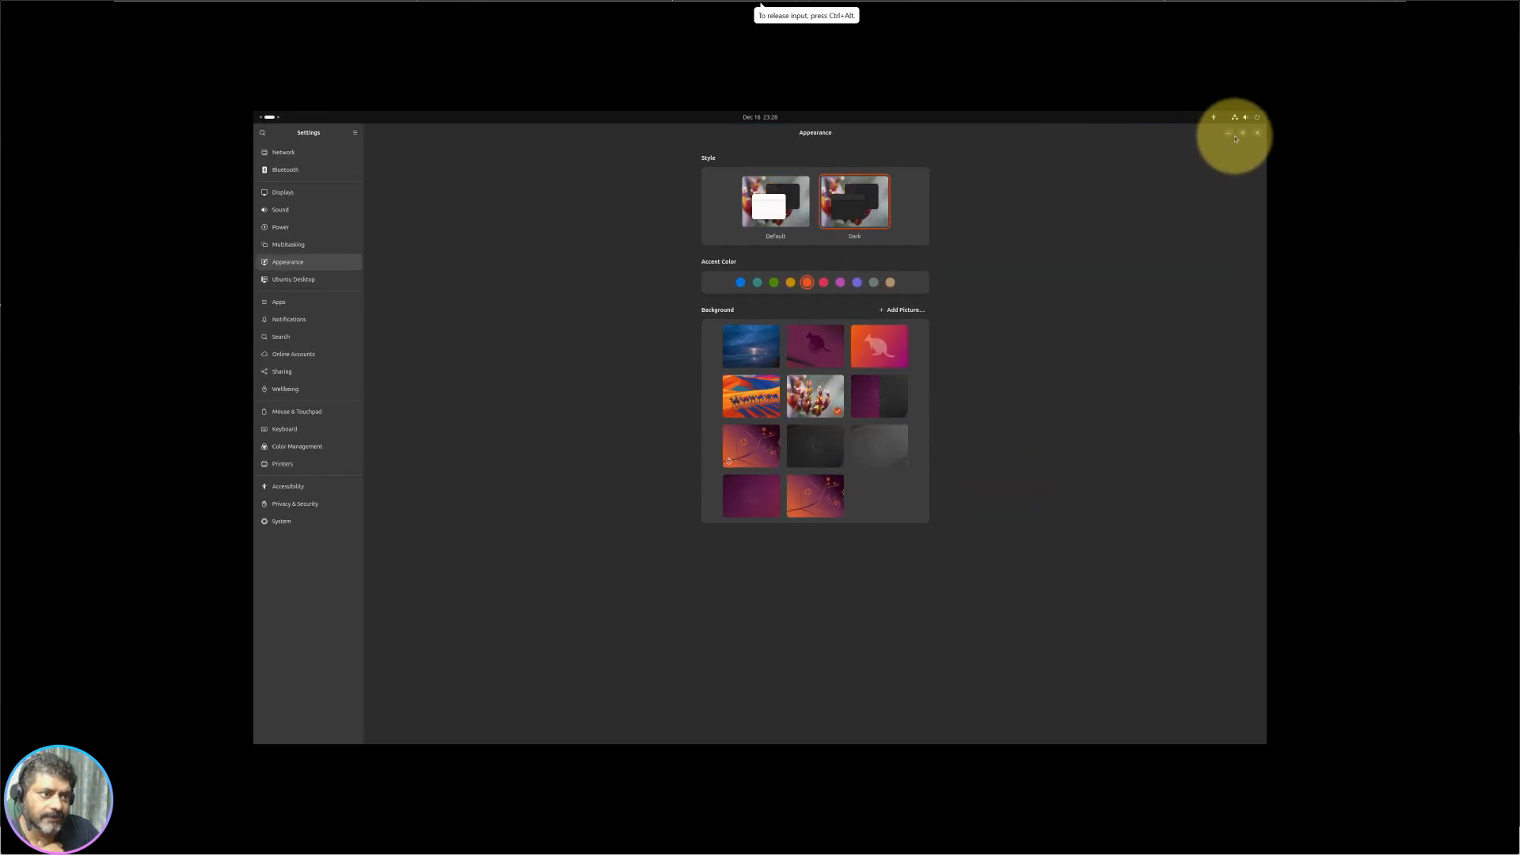
pyautogui.moveTo(997, 135); pyautogui.dragTo(1262, 677)
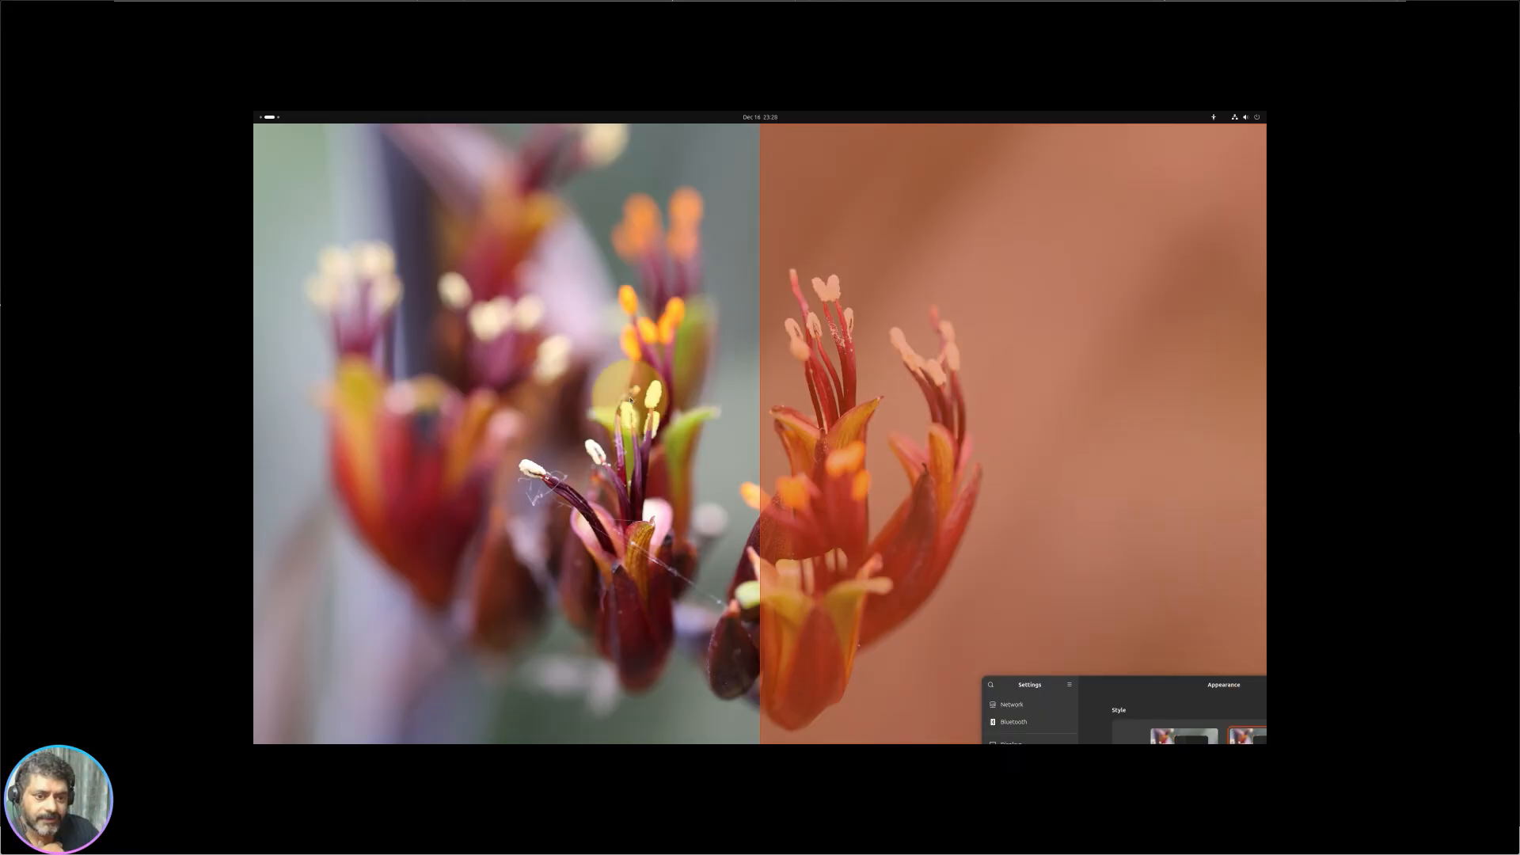
pyautogui.moveTo(721, 353); pyautogui.dragTo(630, 313)
pyautogui.click(778, 315)
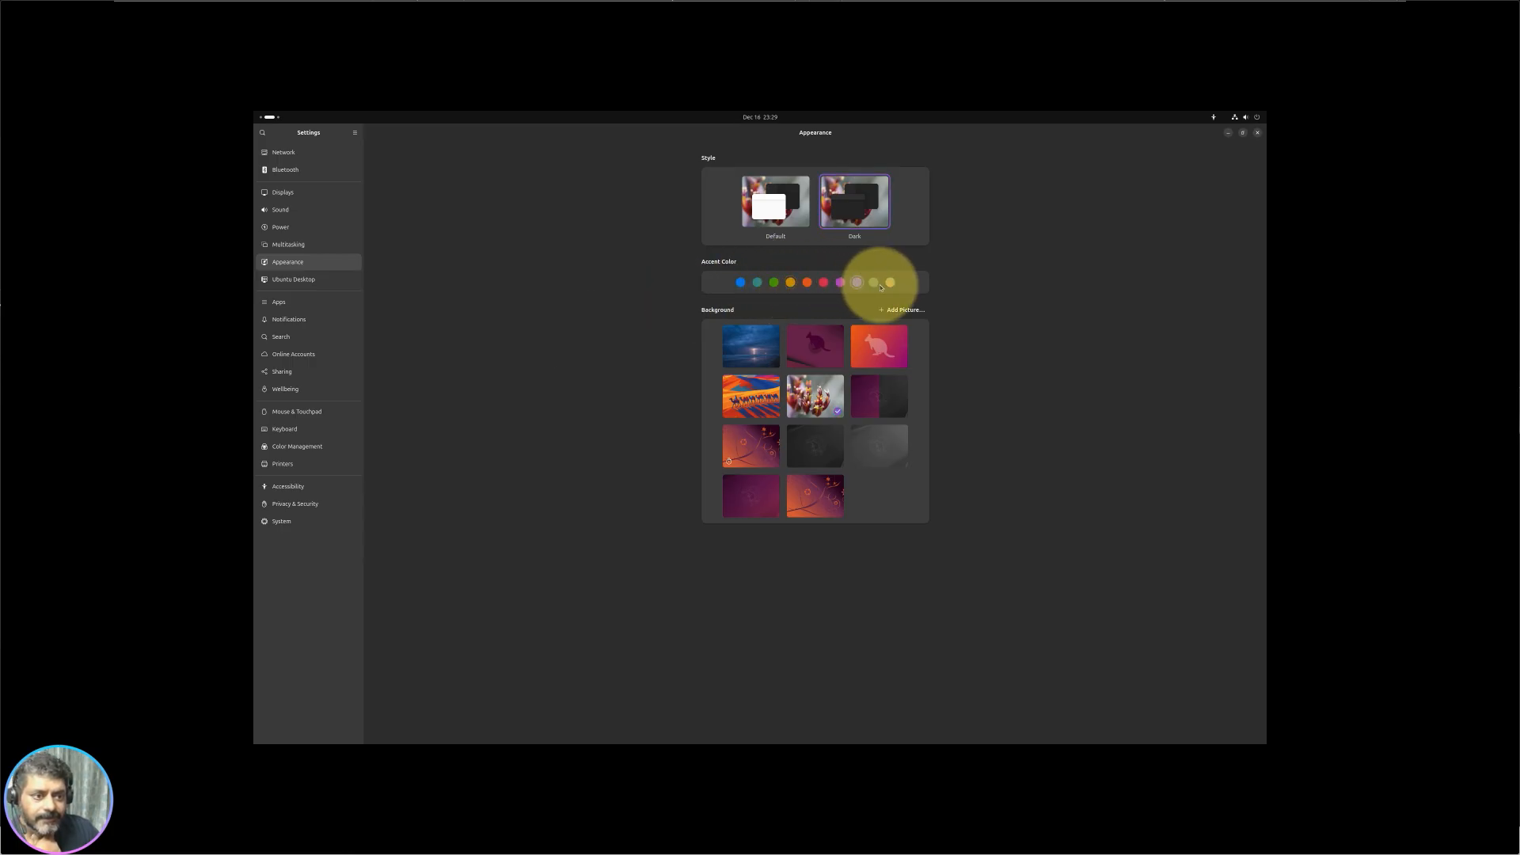
# Step: Try the sand accent, then set the accent colour to blue with Settings maximised
pyautogui.click(889, 283)
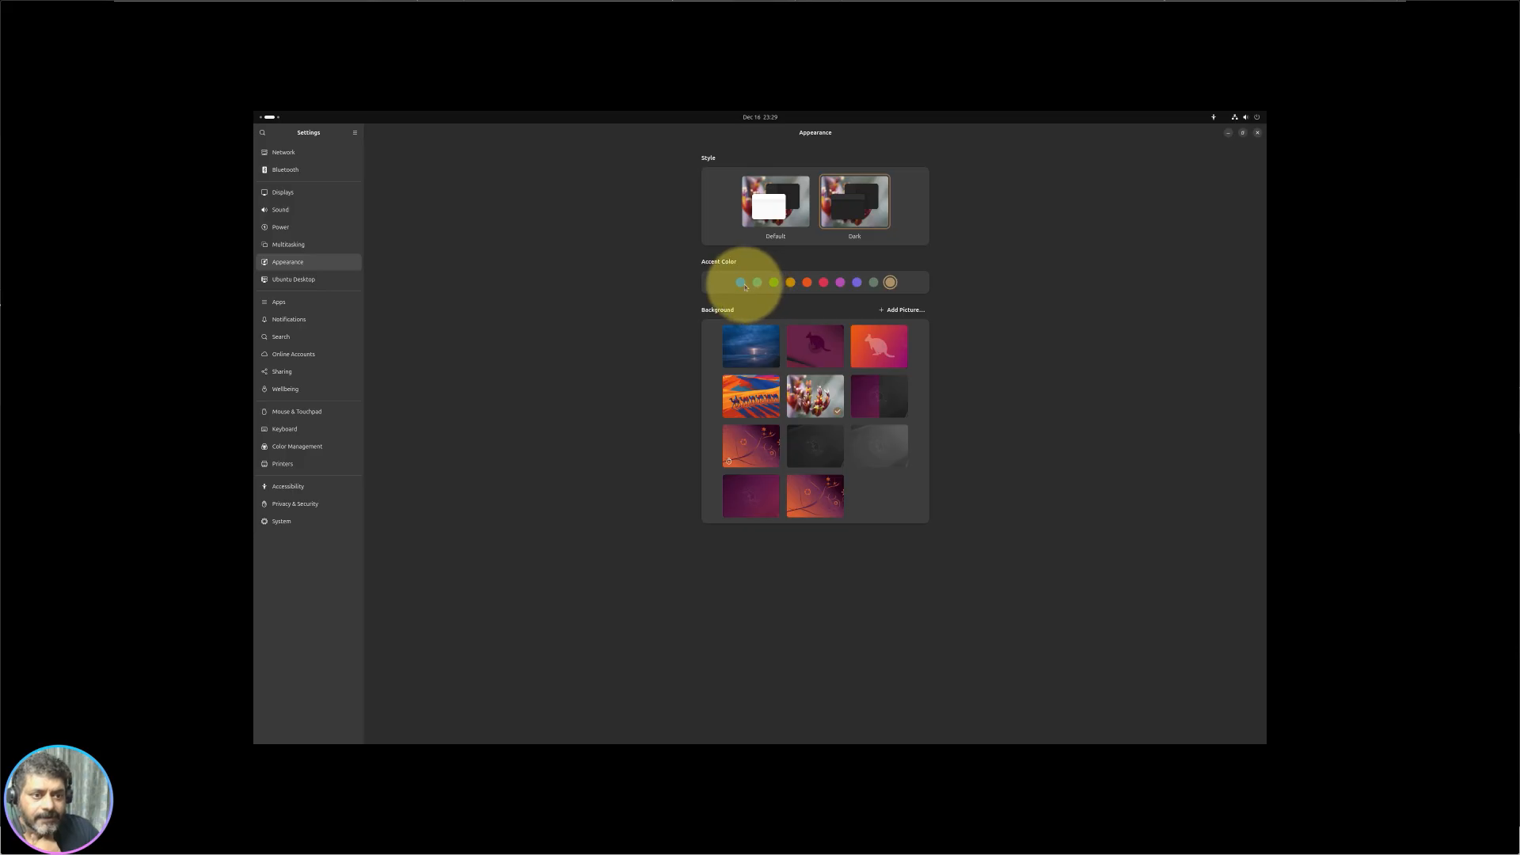
pyautogui.doubleClick(730, 126)
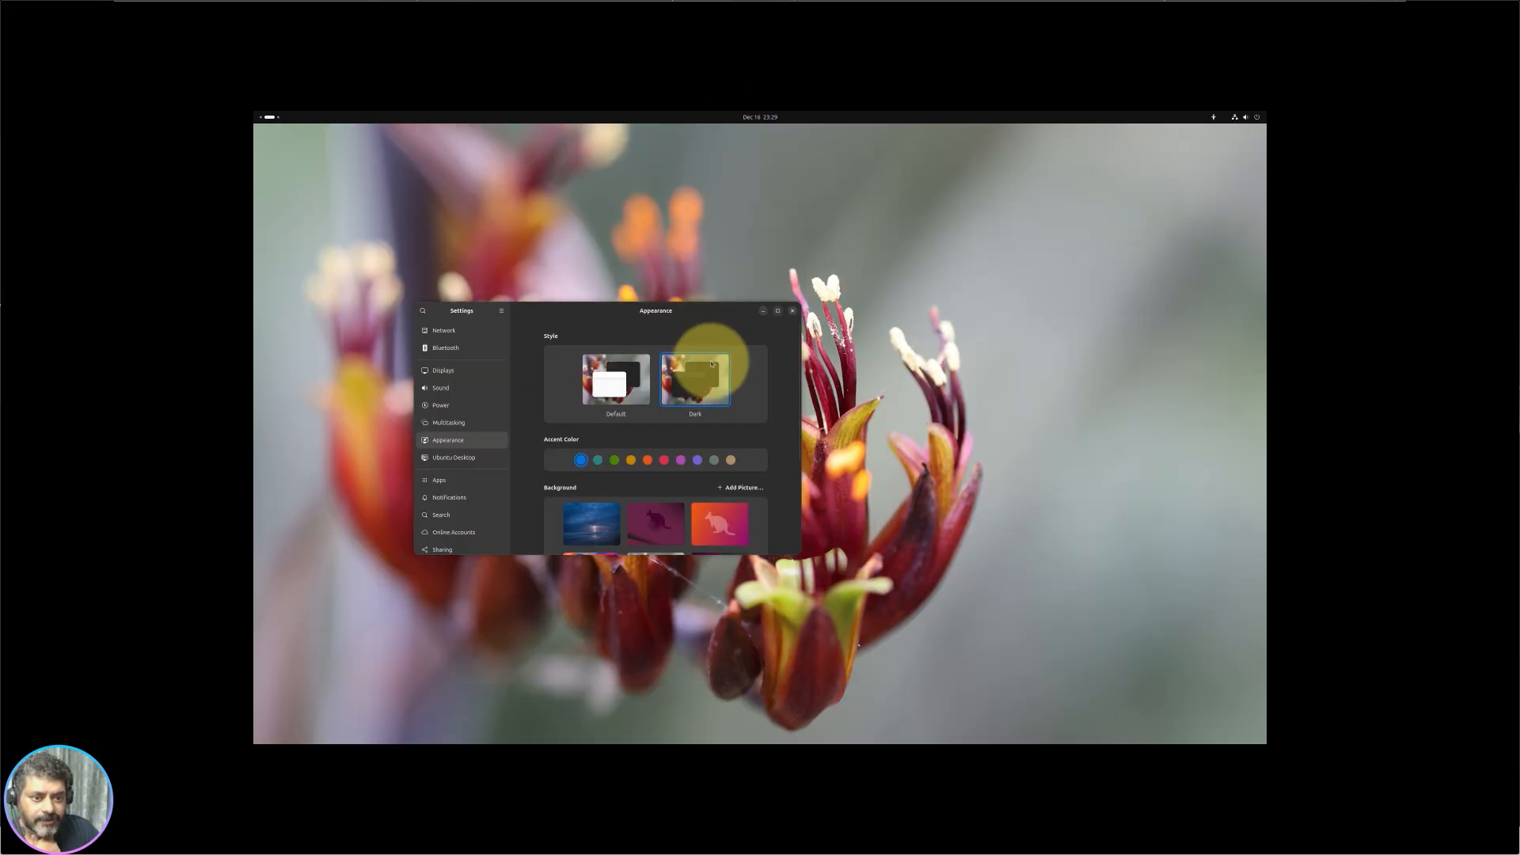
pyautogui.moveTo(583, 315); pyautogui.dragTo(465, 406)
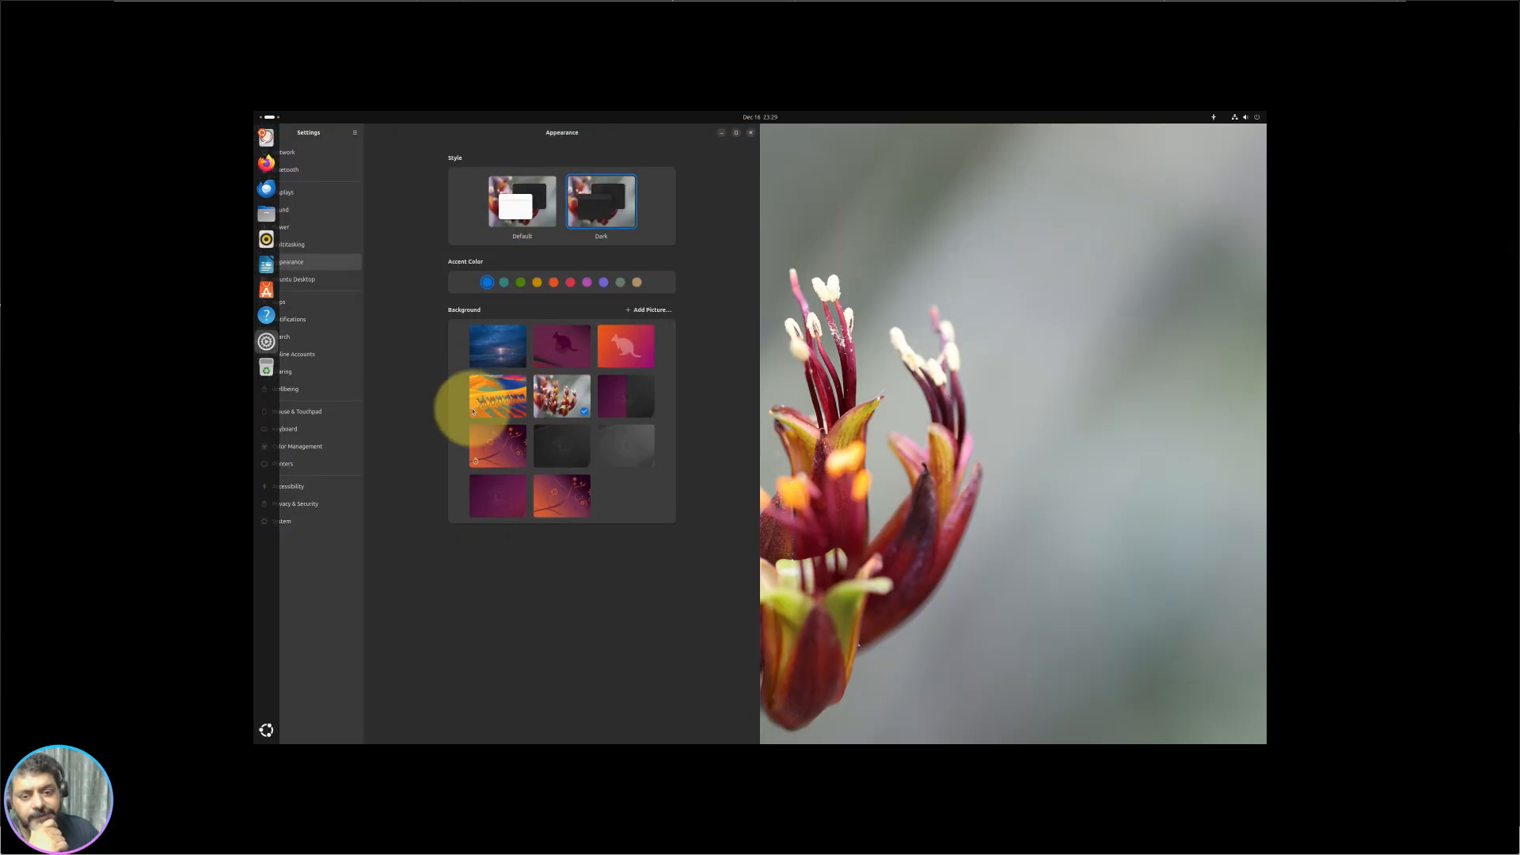
pyautogui.click(735, 133)
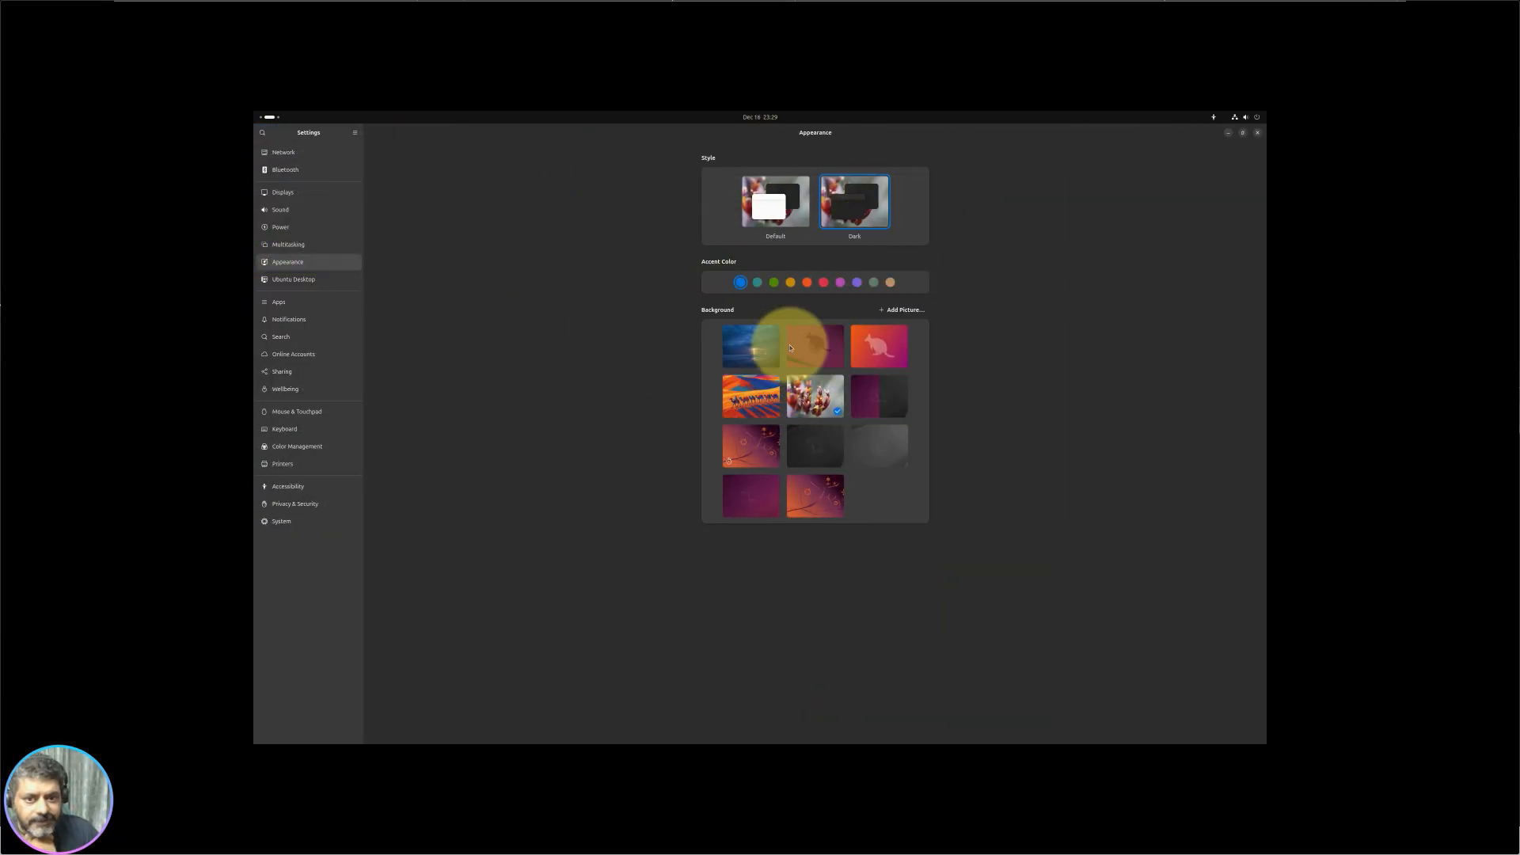
# Step: Enable desktop icons, place Home and Install Ubuntu top-left, and move Settings to the installer's workspace
pyautogui.click(307, 283)
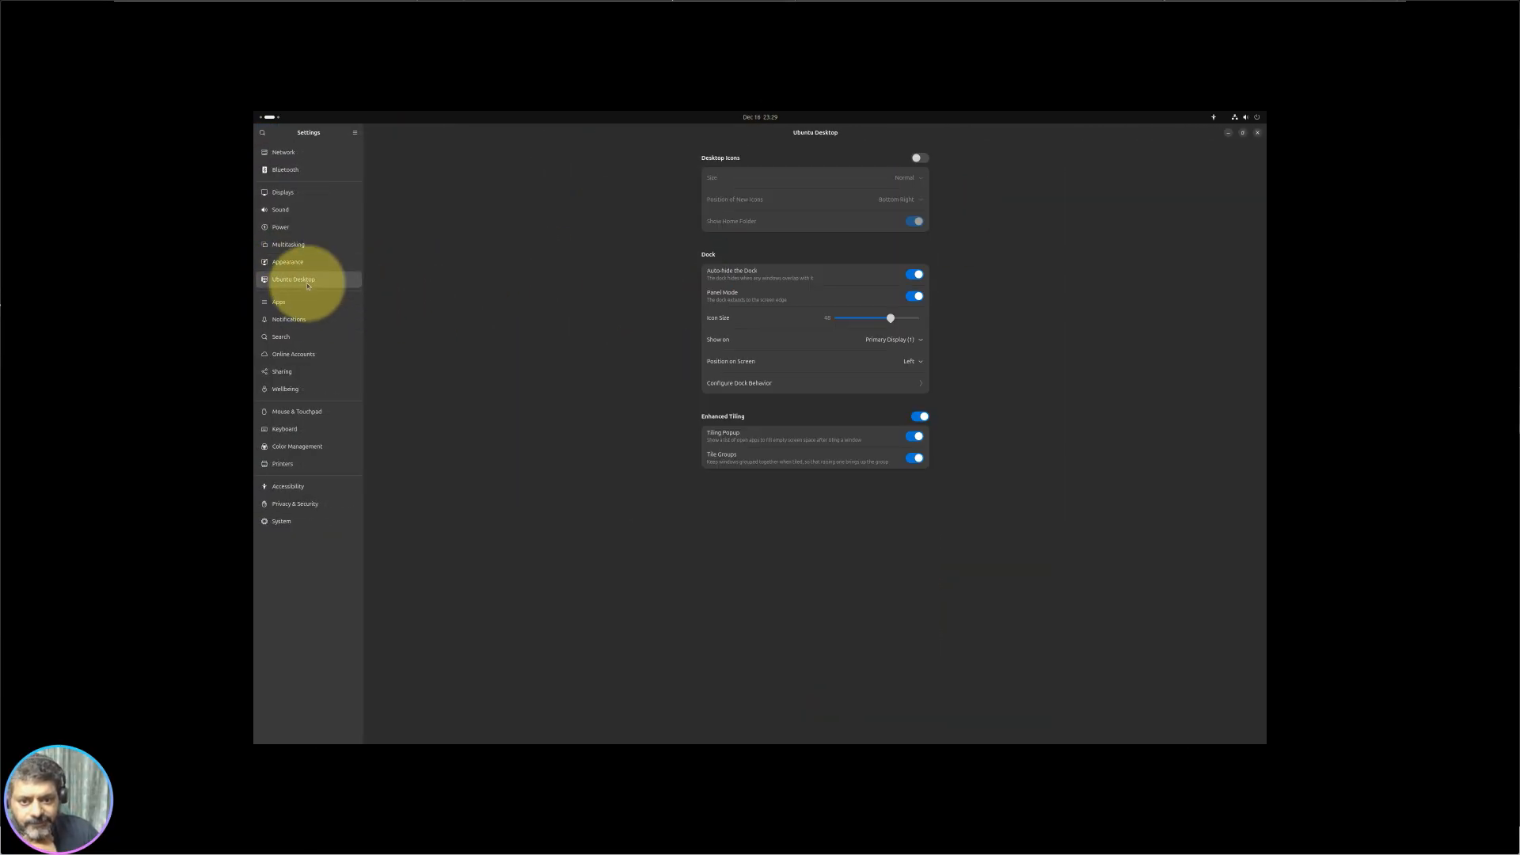
pyautogui.click(916, 157)
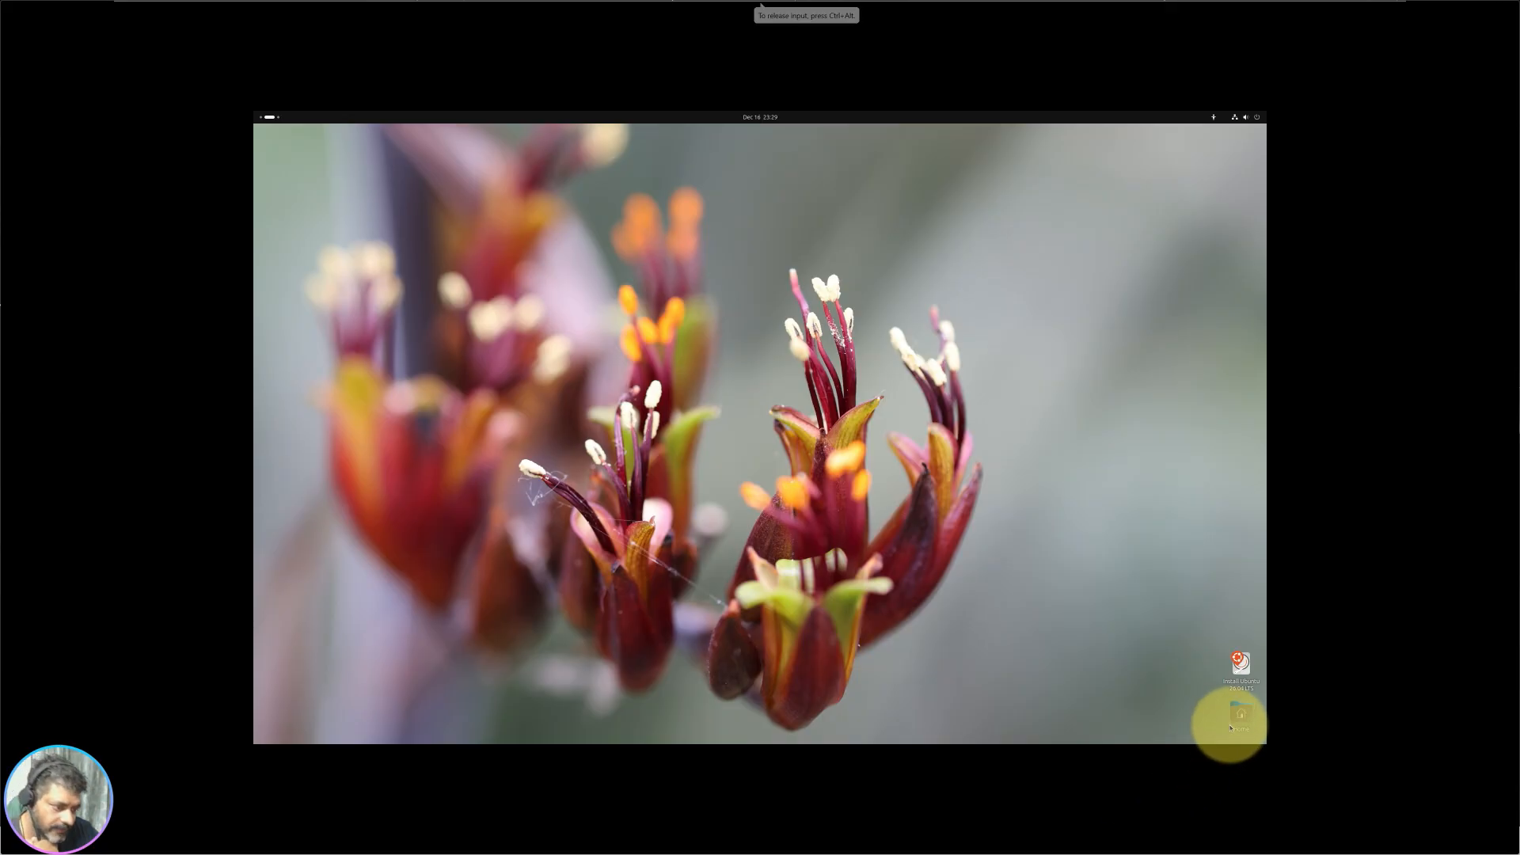
pyautogui.moveTo(1246, 725); pyautogui.dragTo(279, 187)
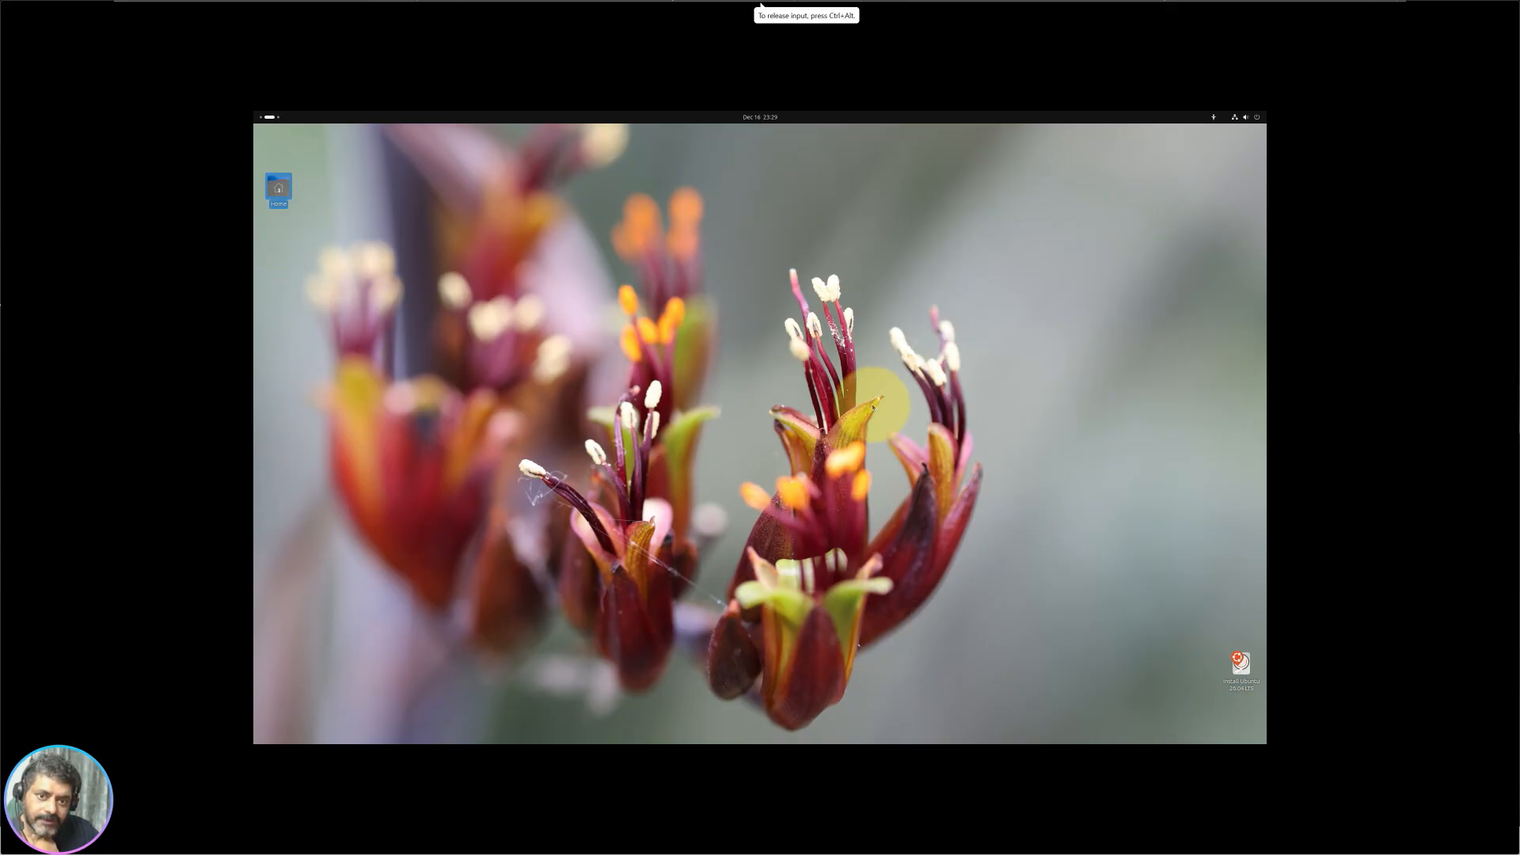
pyautogui.moveTo(1233, 694); pyautogui.dragTo(311, 175)
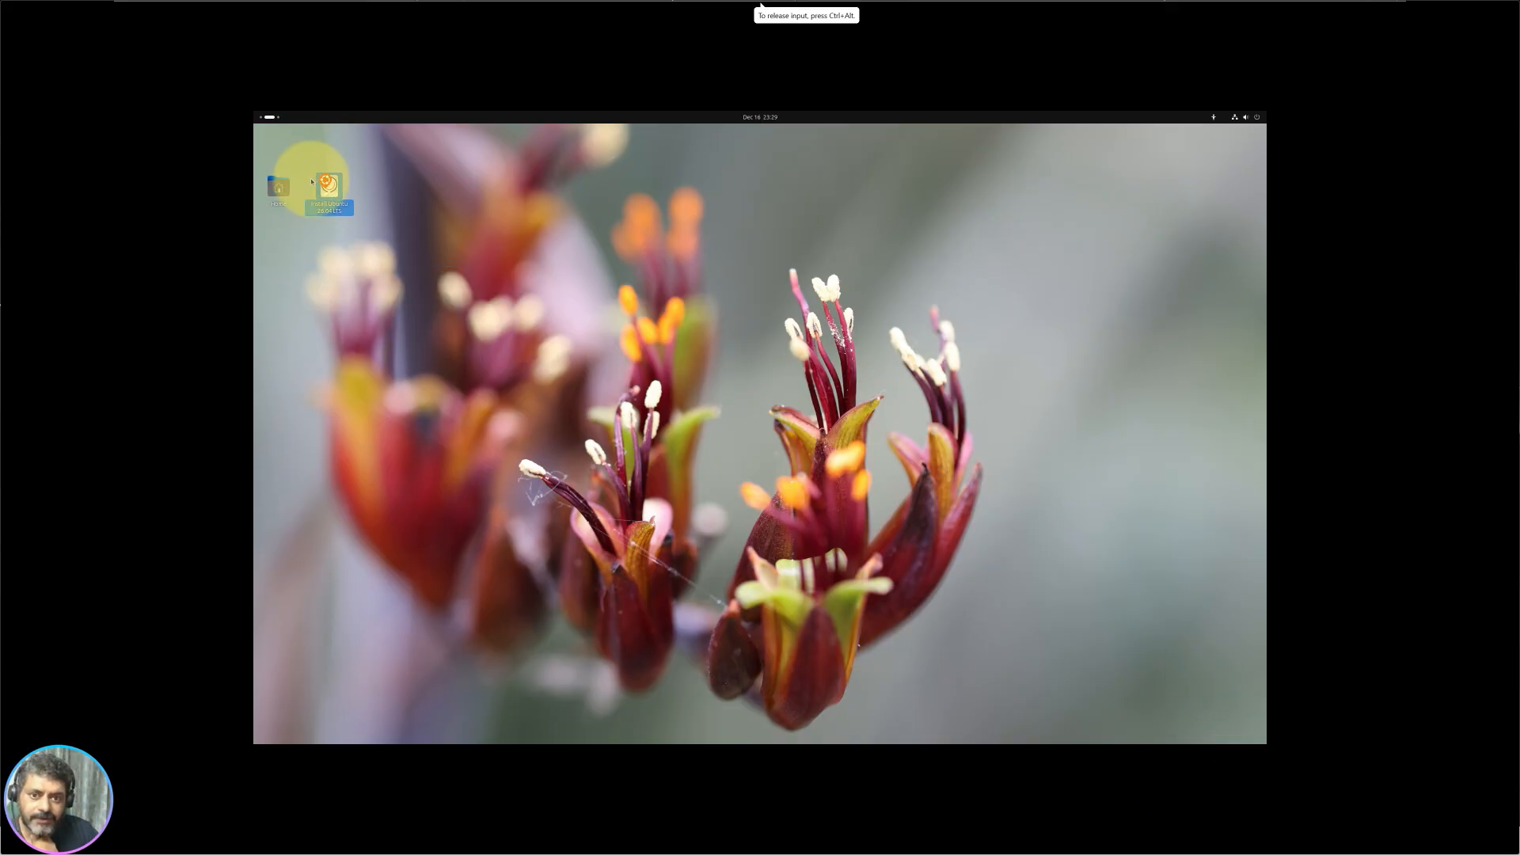
pyautogui.click(269, 116)
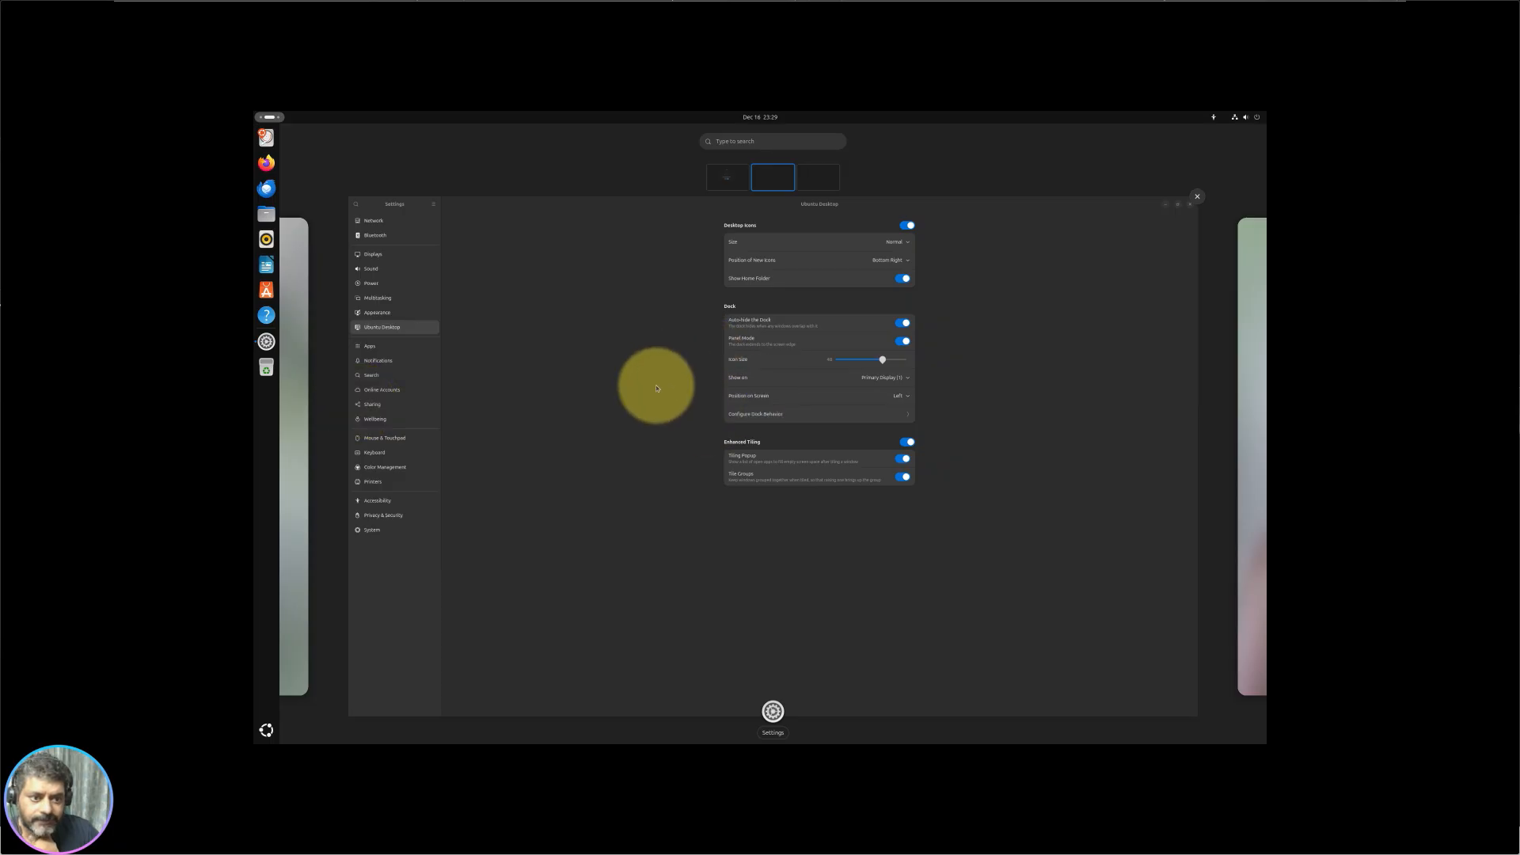
pyautogui.moveTo(499, 203); pyautogui.dragTo(721, 173)
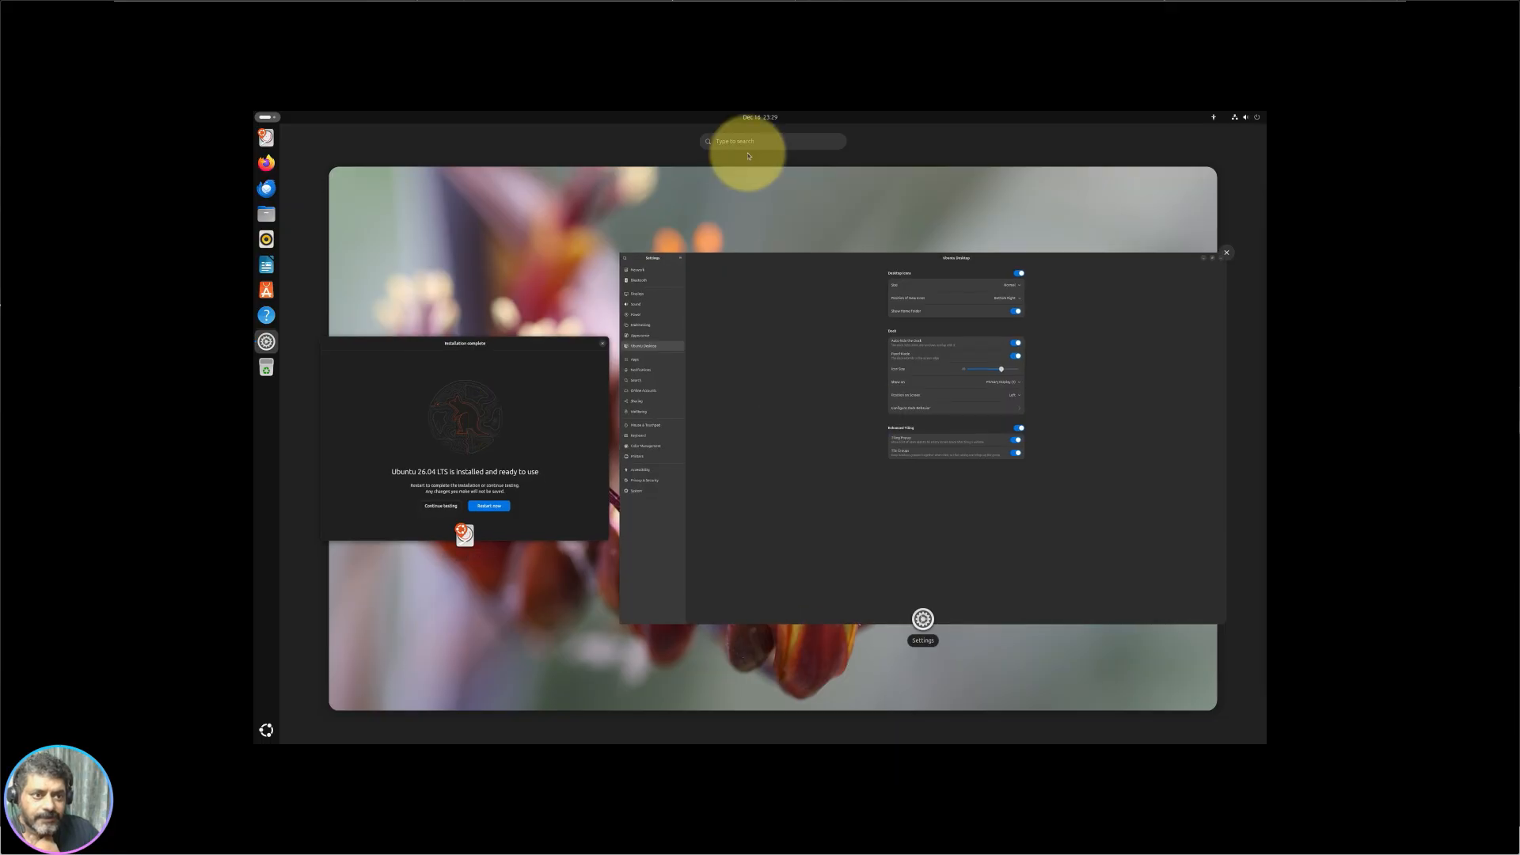
# Step: Restore the Settings window to a smaller size and bring it back to front
pyautogui.click(600, 268)
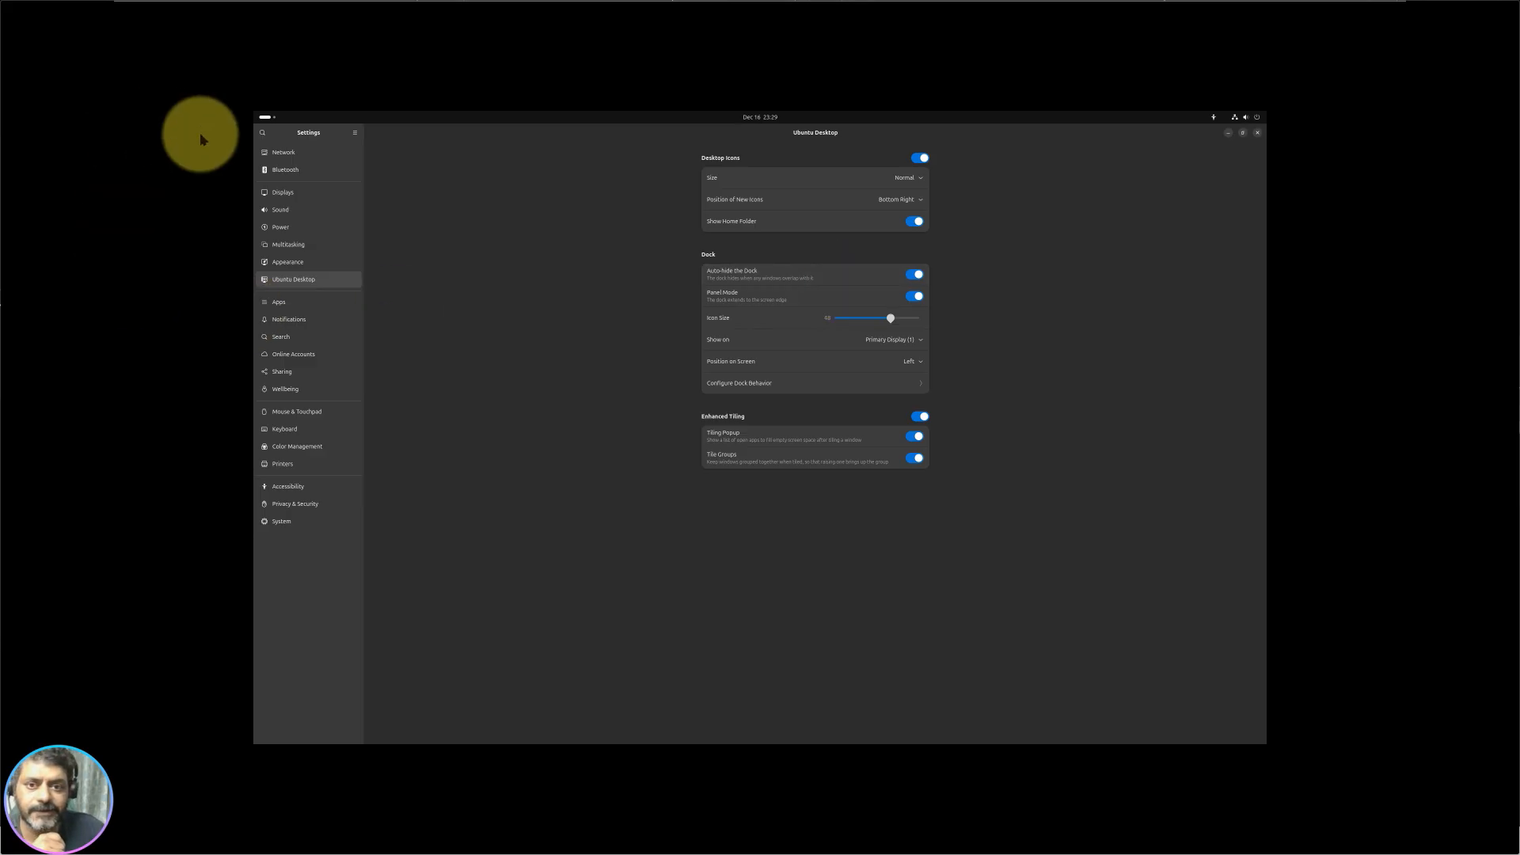
pyautogui.doubleClick(626, 142)
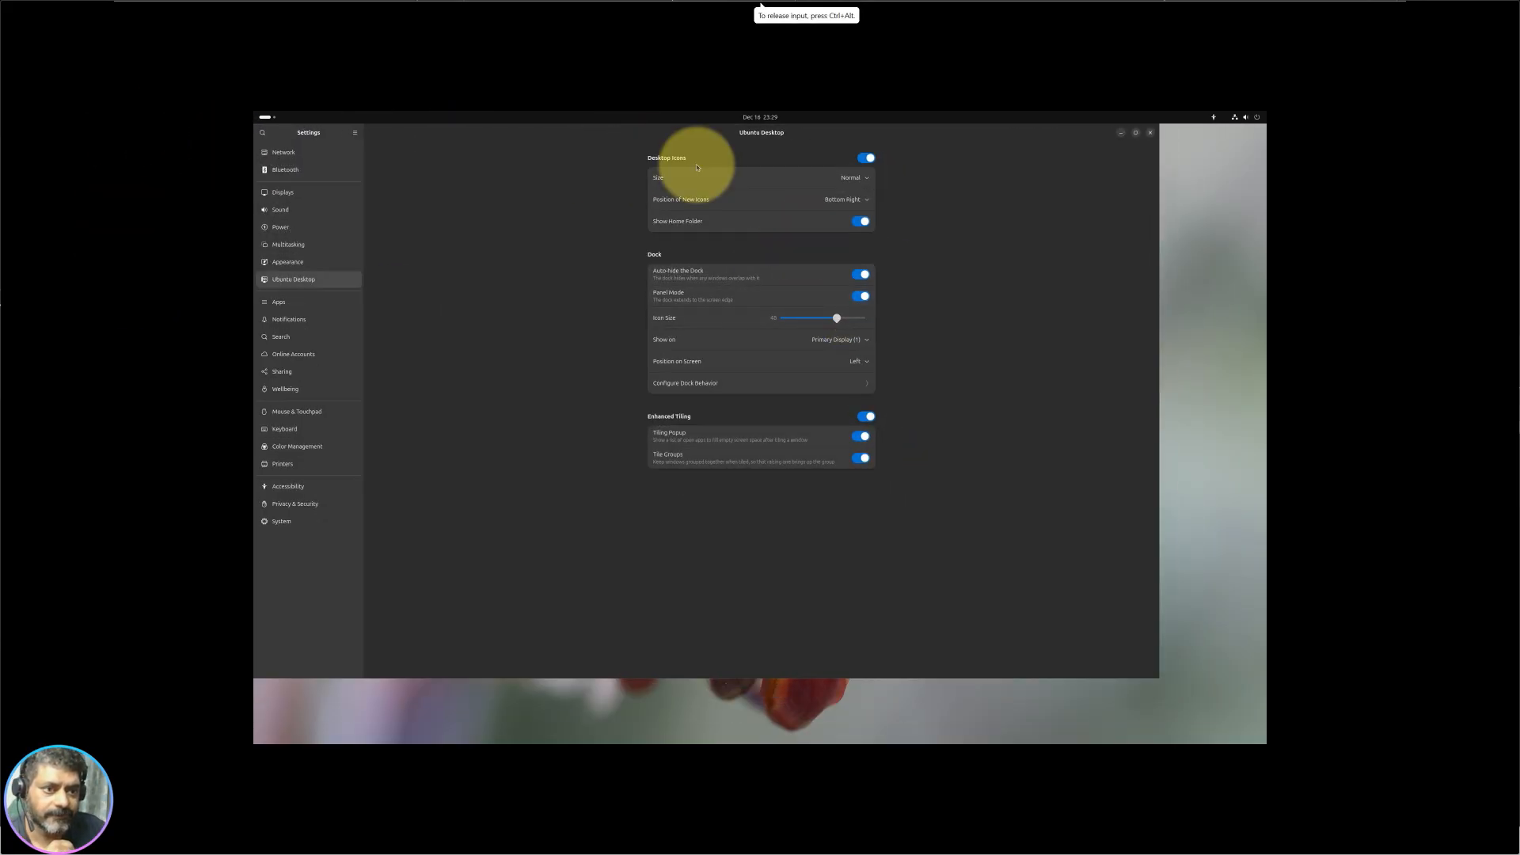
pyautogui.moveTo(610, 130); pyautogui.dragTo(764, 168)
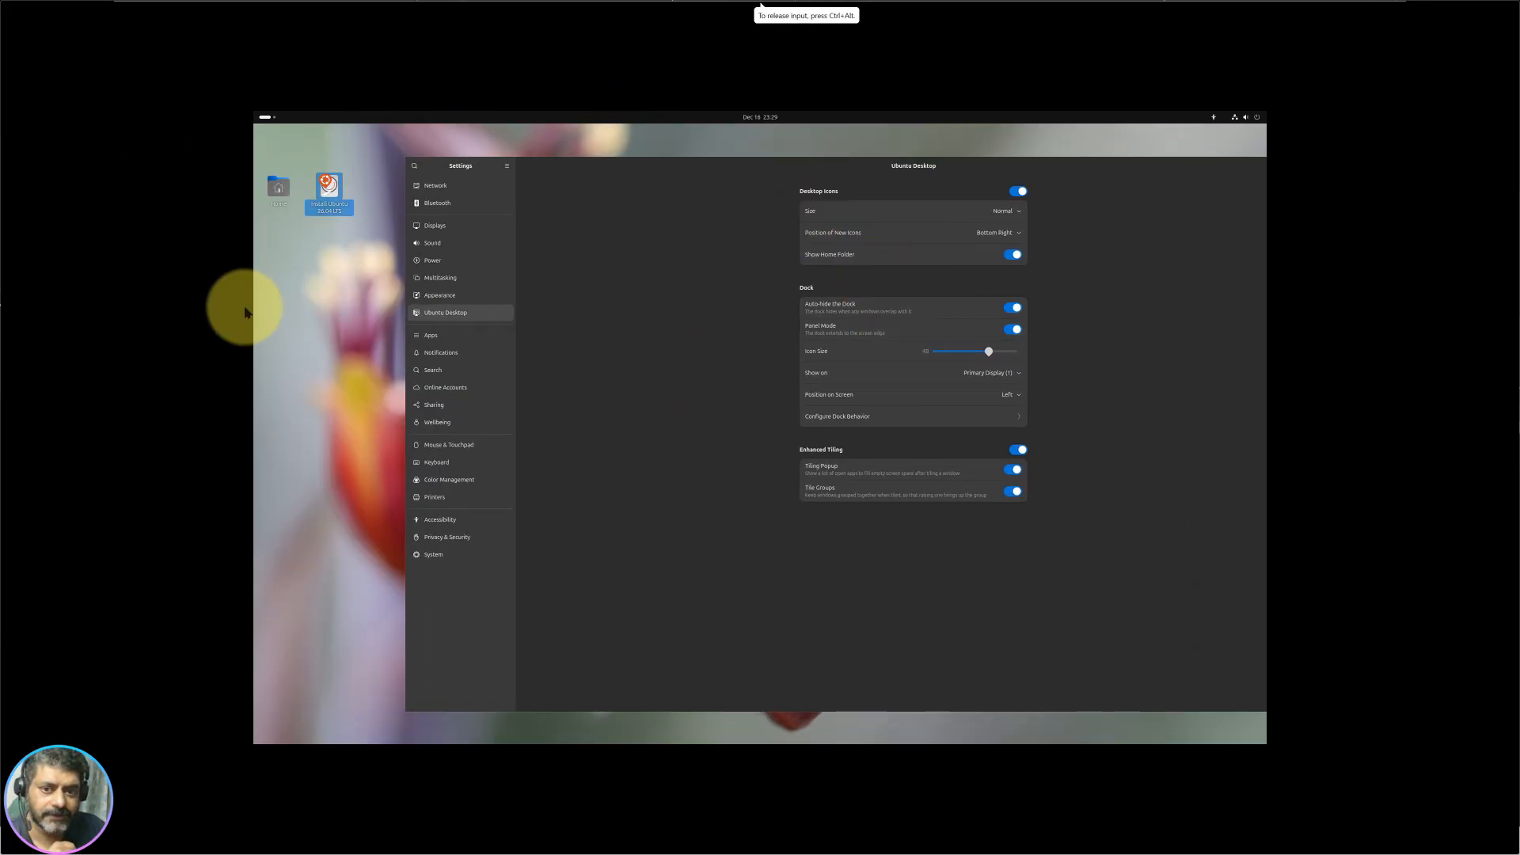
pyautogui.click(260, 328)
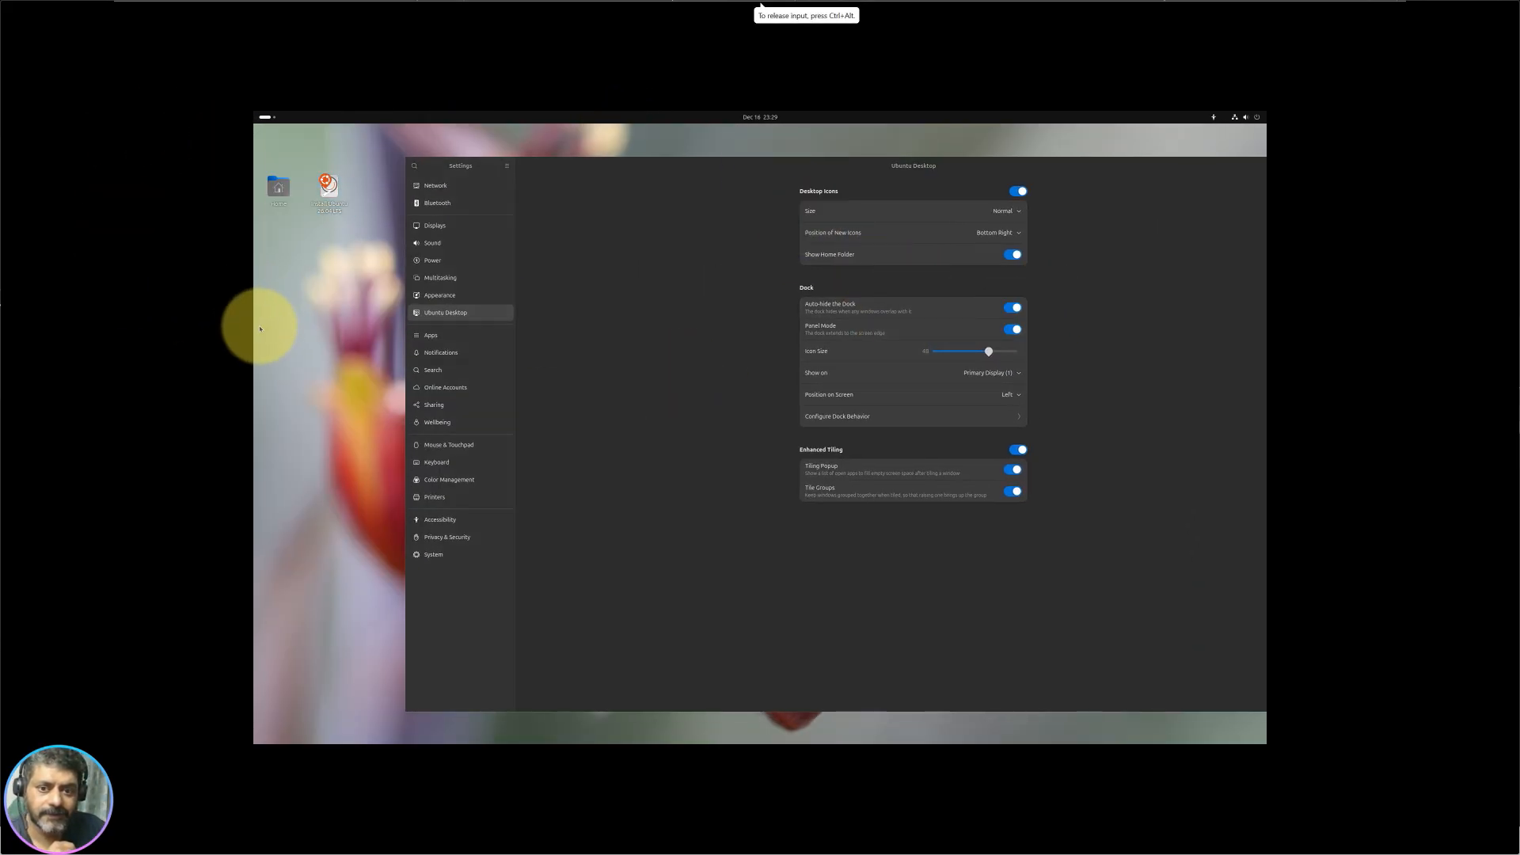
pyautogui.click(262, 118)
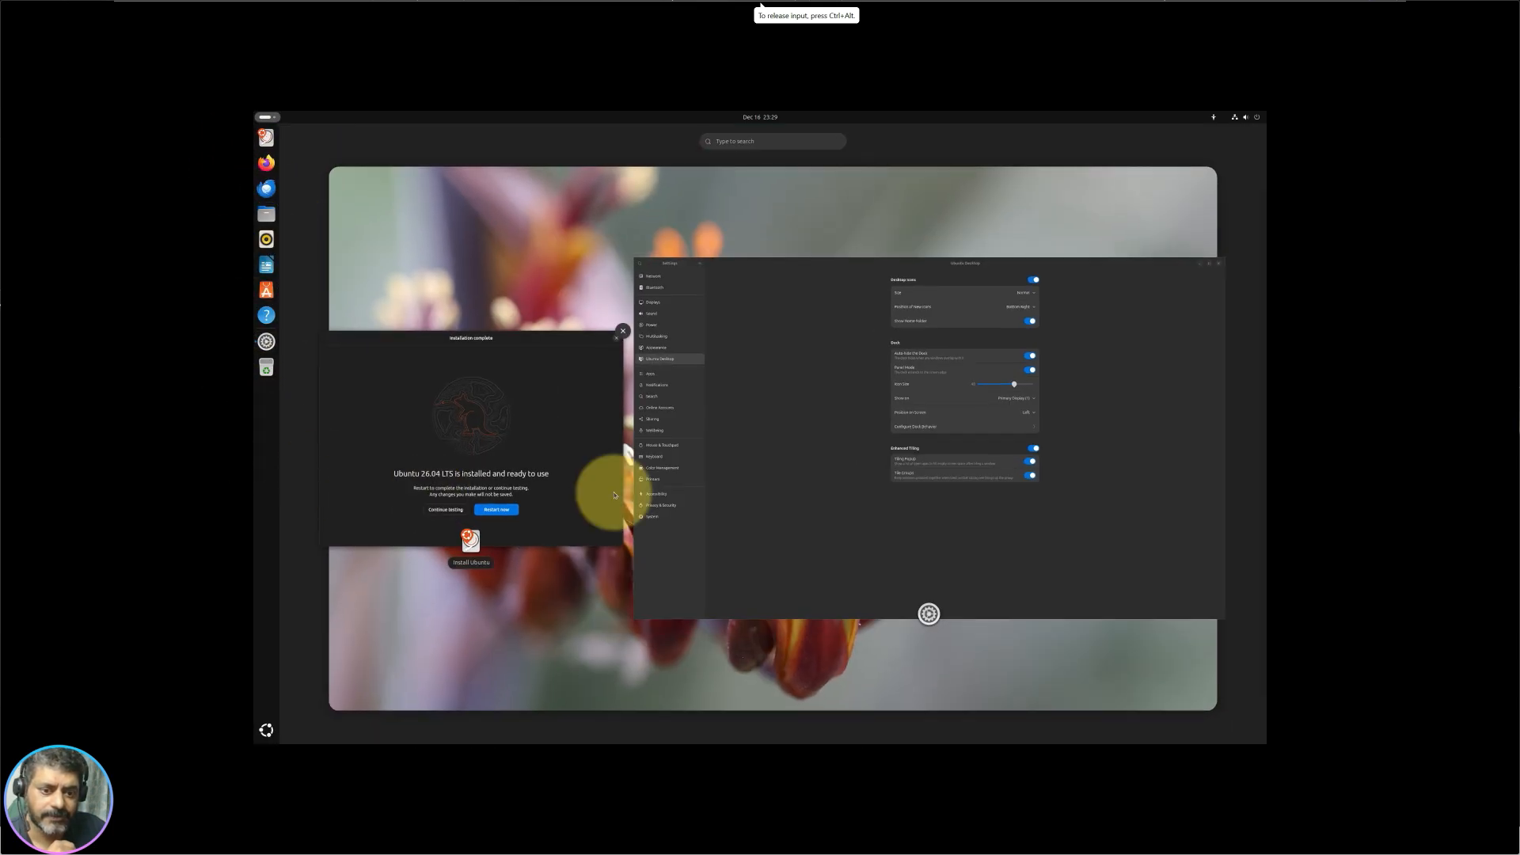
pyautogui.click(780, 438)
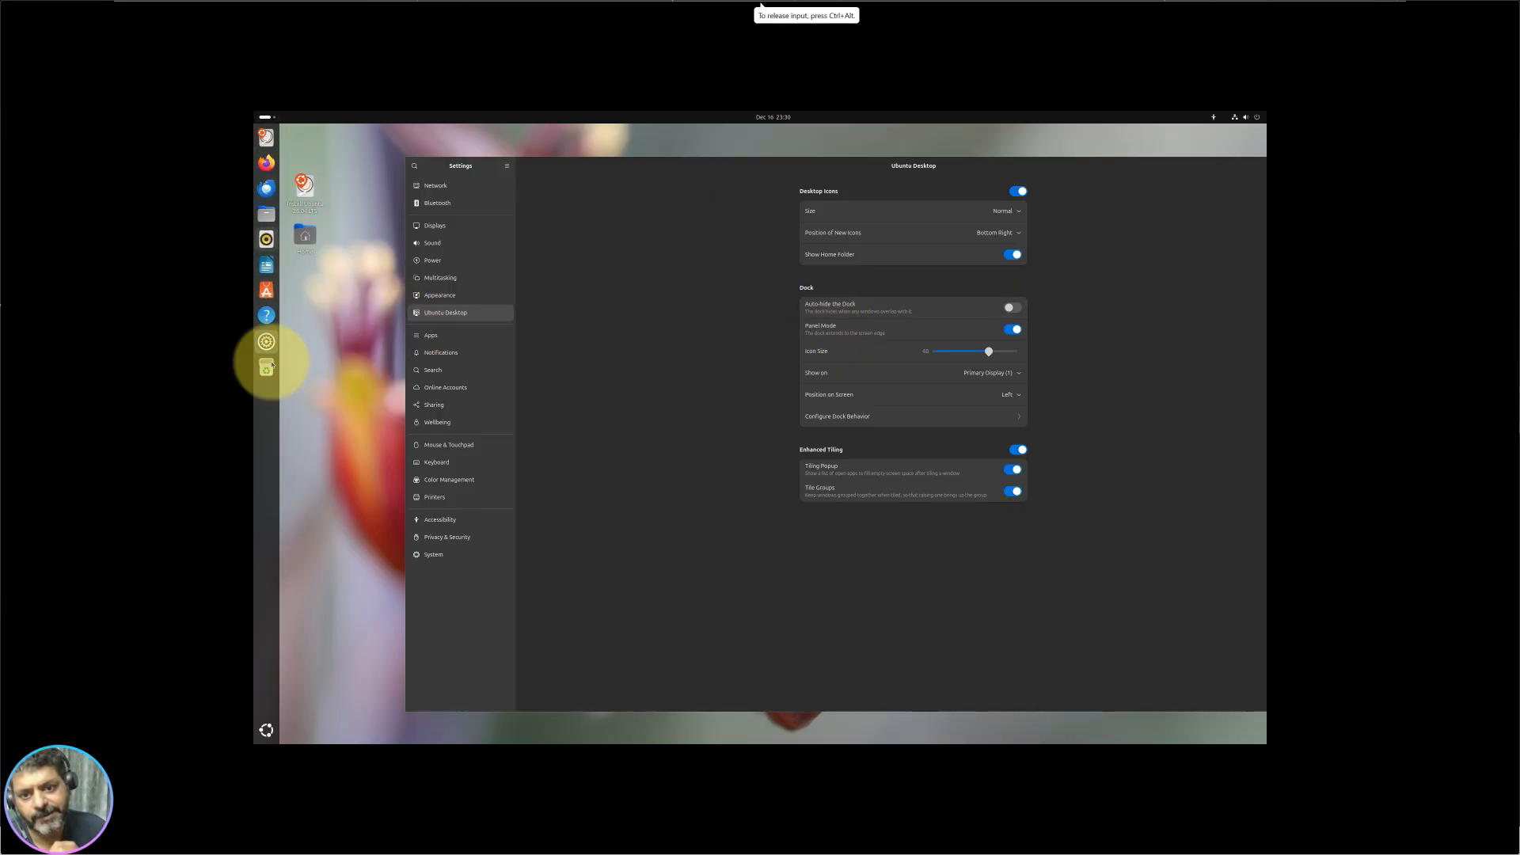
# Step: Turn off dock auto-hide, minimise Settings, and choose Continue Testing in the installation dialog
pyautogui.click(1014, 254)
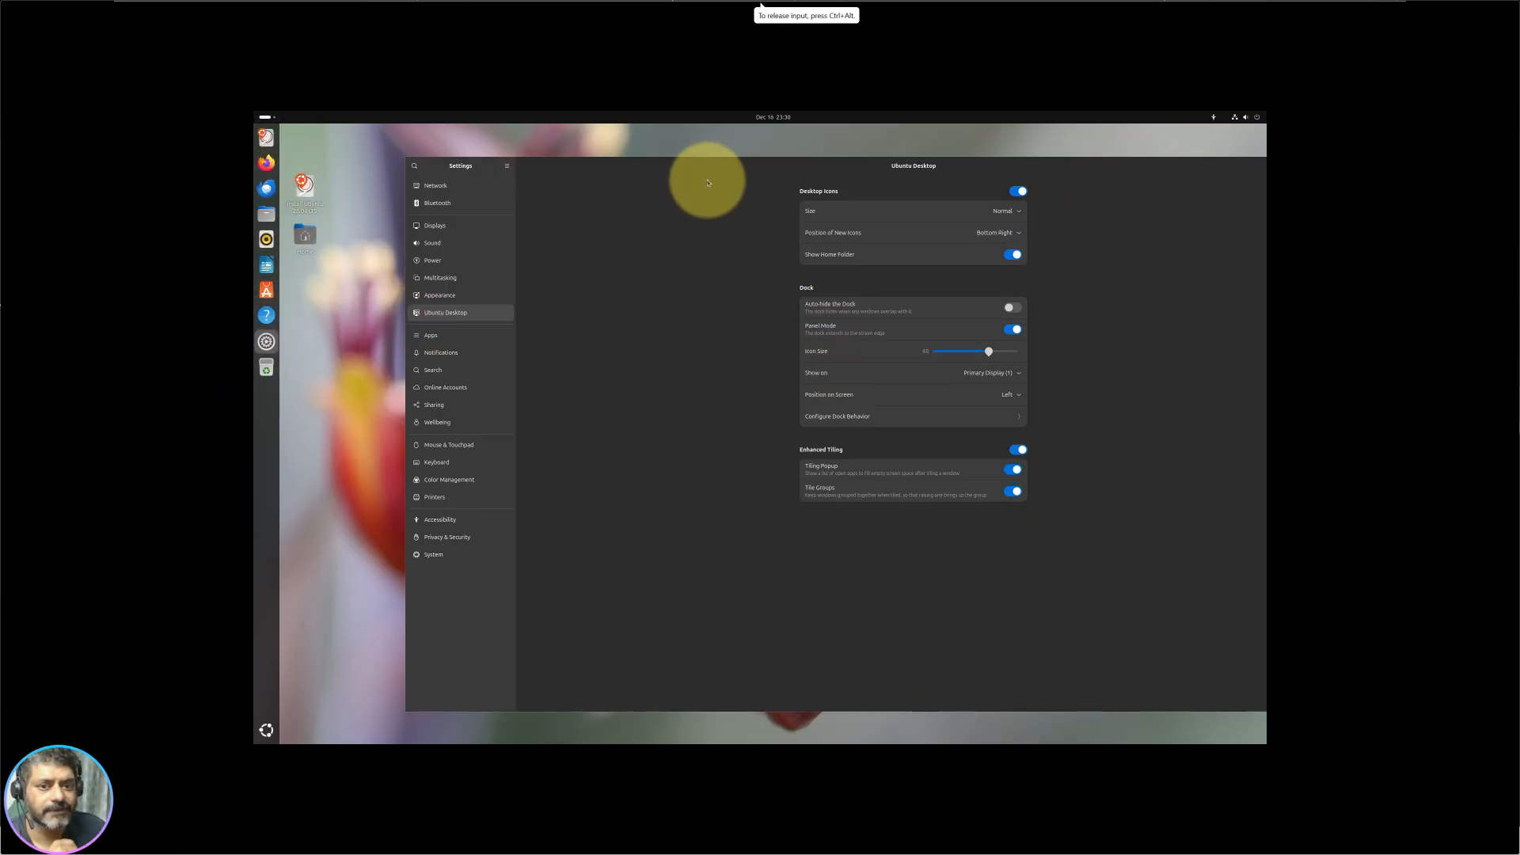
pyautogui.moveTo(663, 167); pyautogui.dragTo(577, 158)
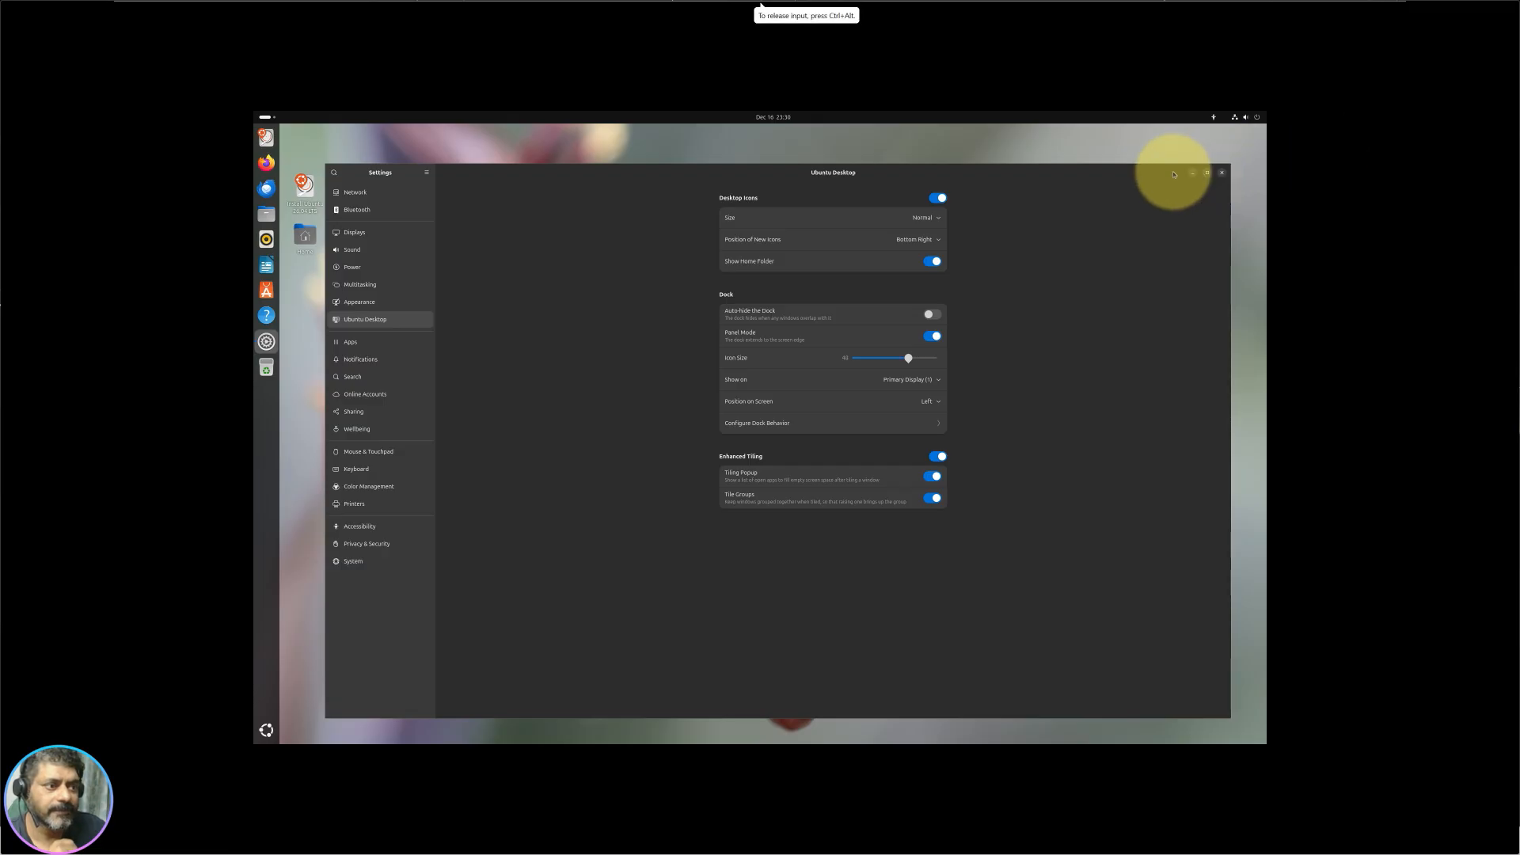
pyautogui.click(1189, 174)
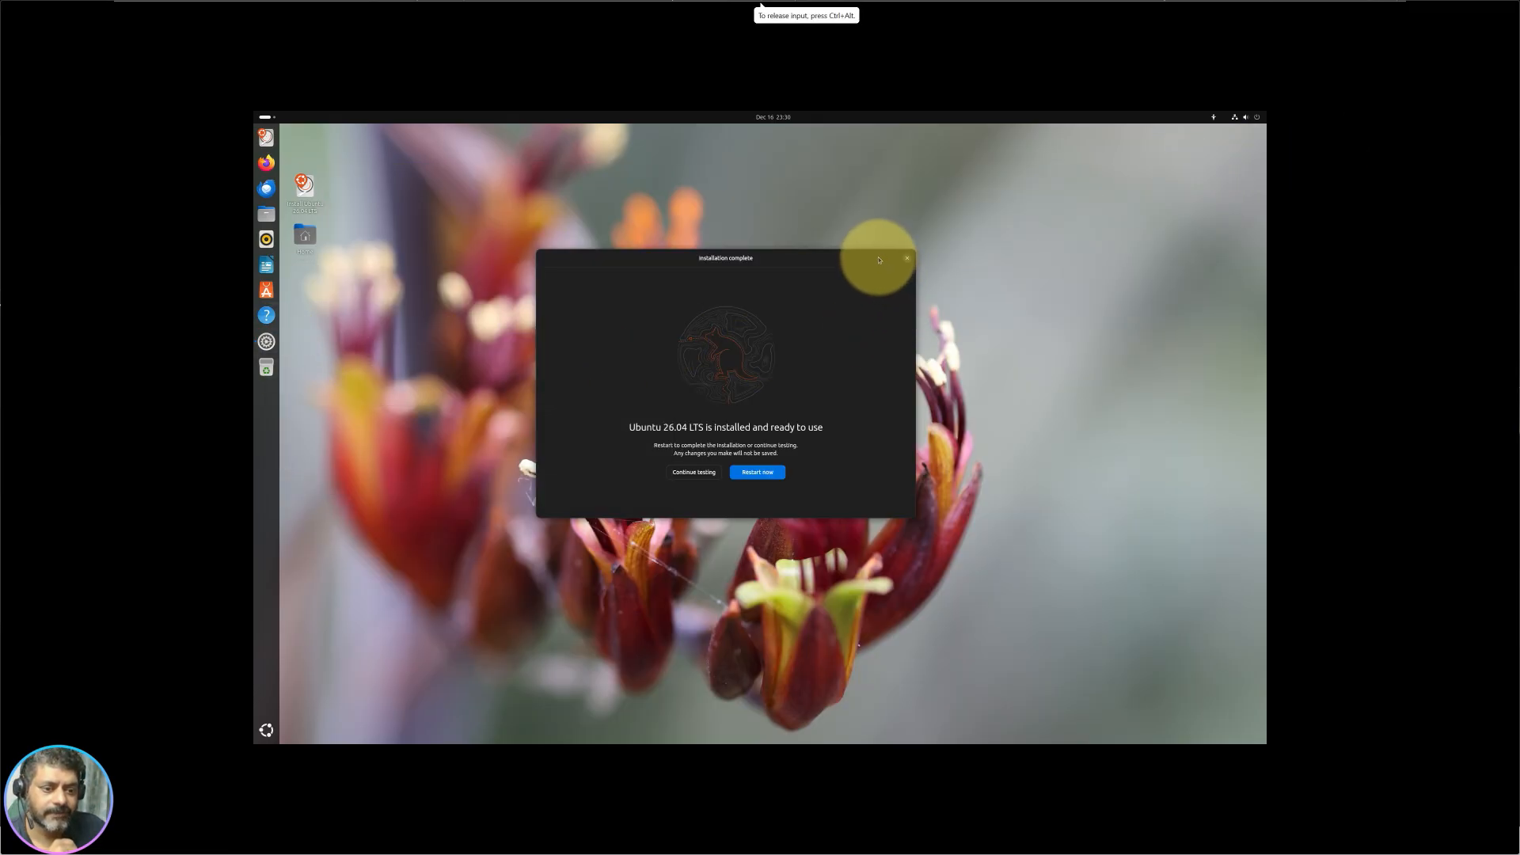
pyautogui.click(694, 472)
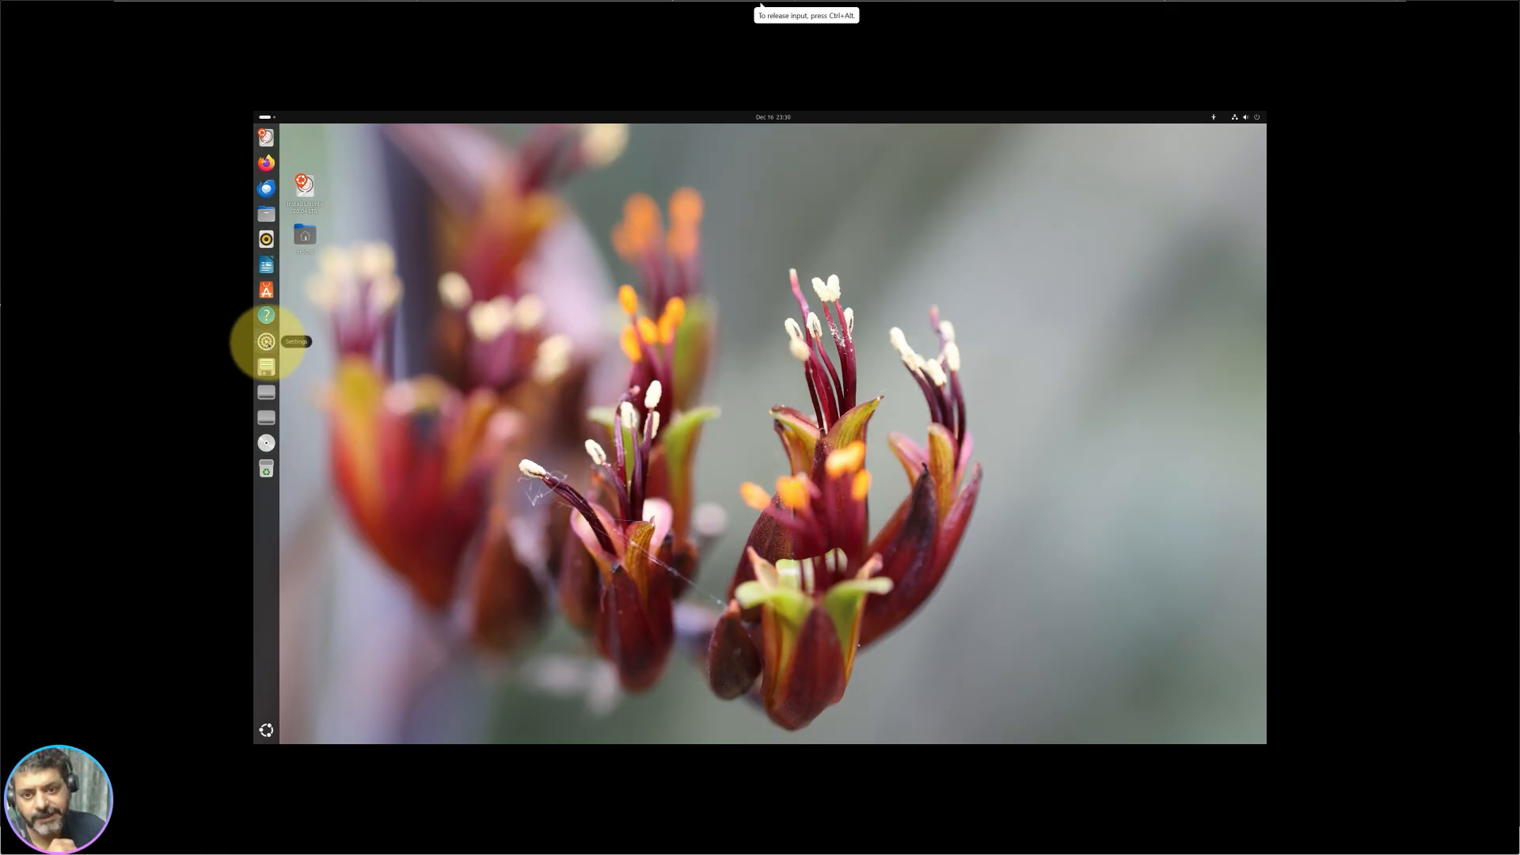
# Step: Restore Settings and view the Software & Updates page in the Apps list
pyautogui.click(266, 341)
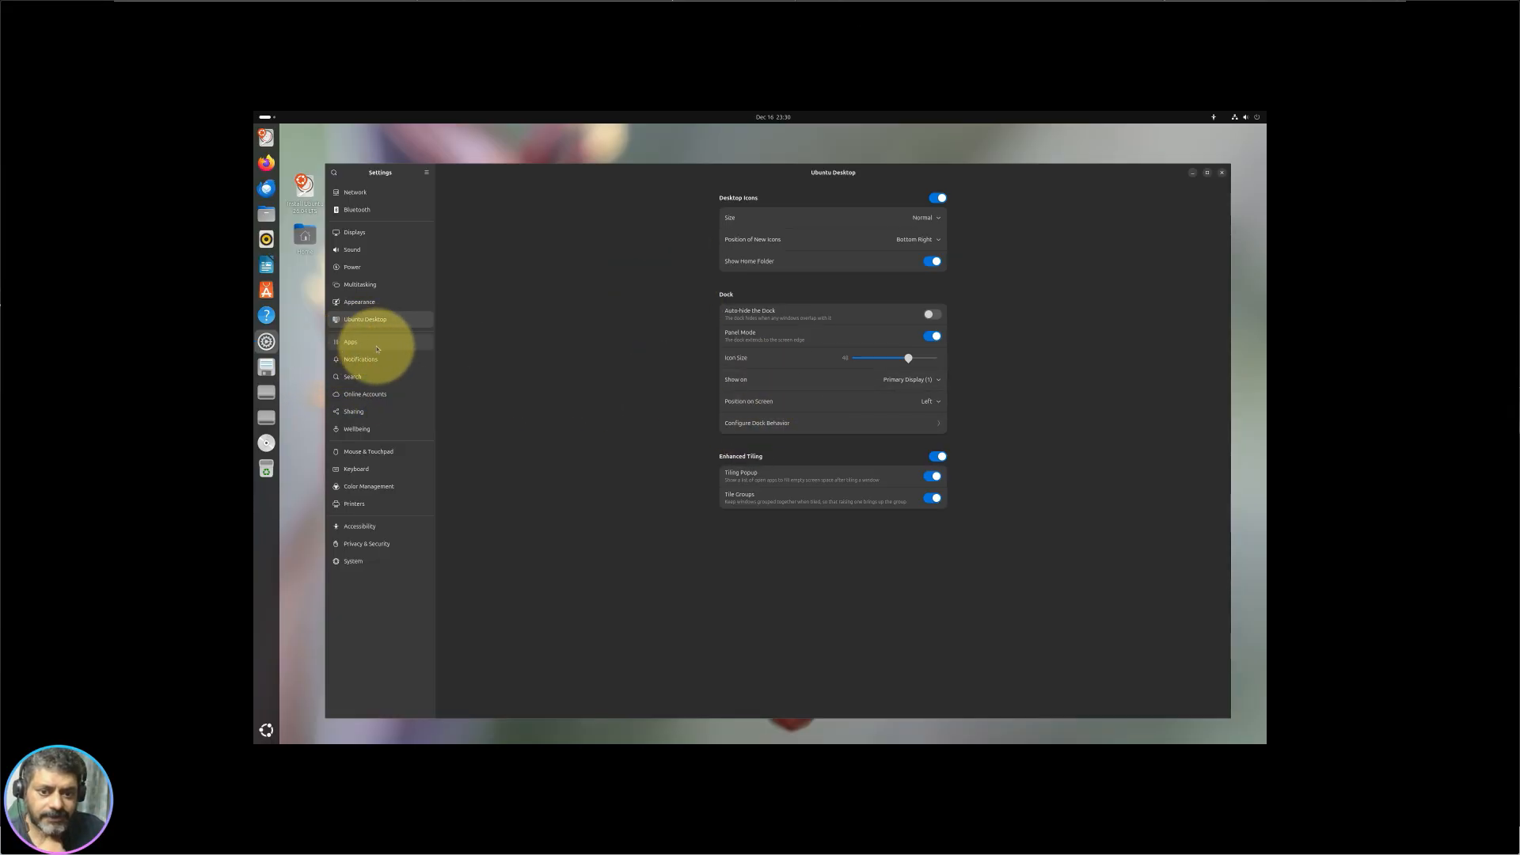
pyautogui.click(376, 349)
pyautogui.scroll(-10, 824, 407)
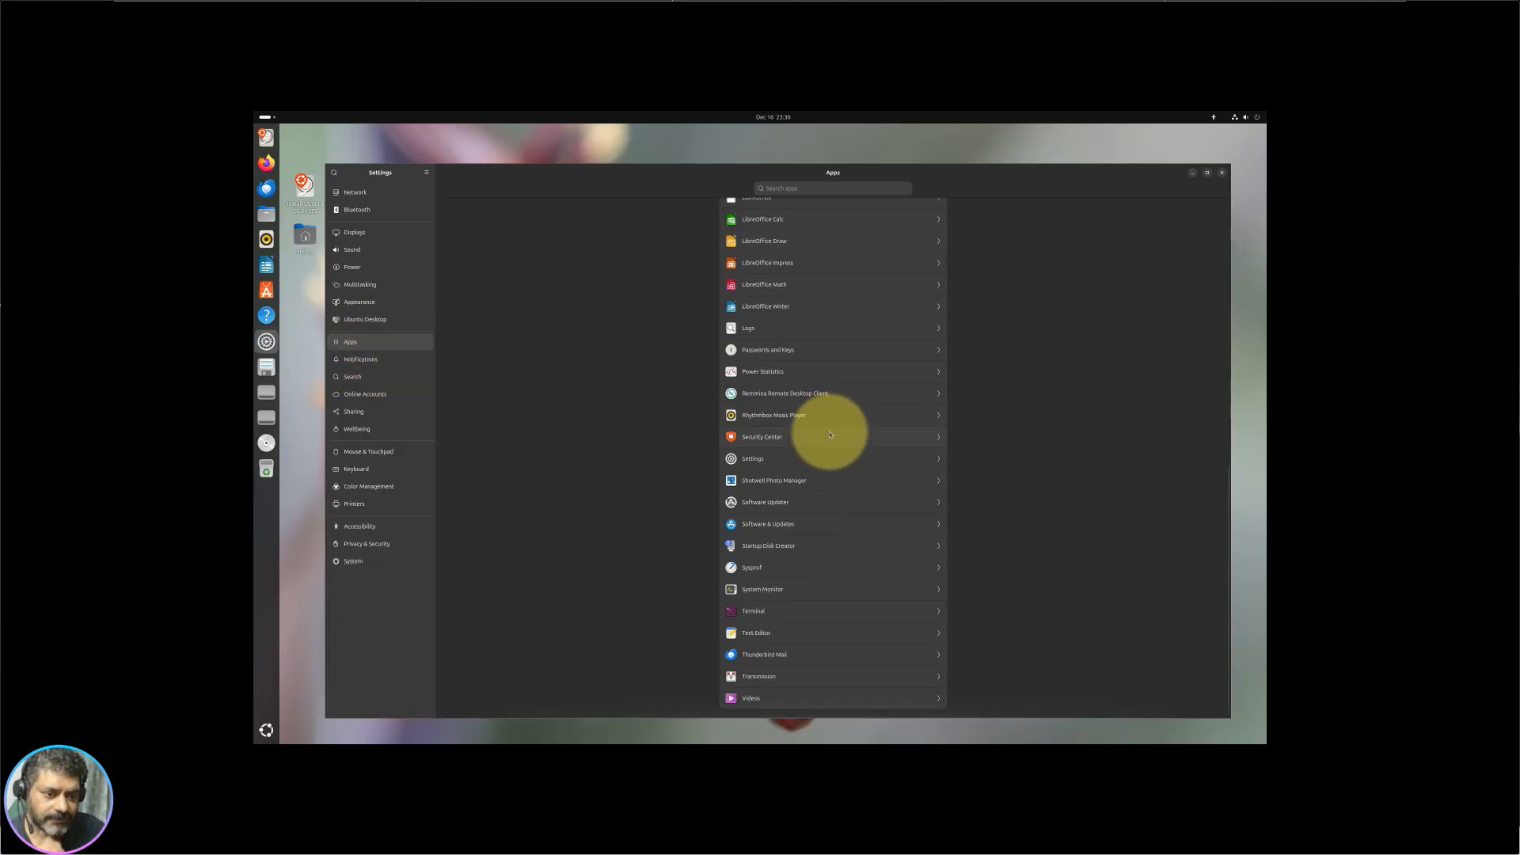
pyautogui.scroll(10, 829, 433)
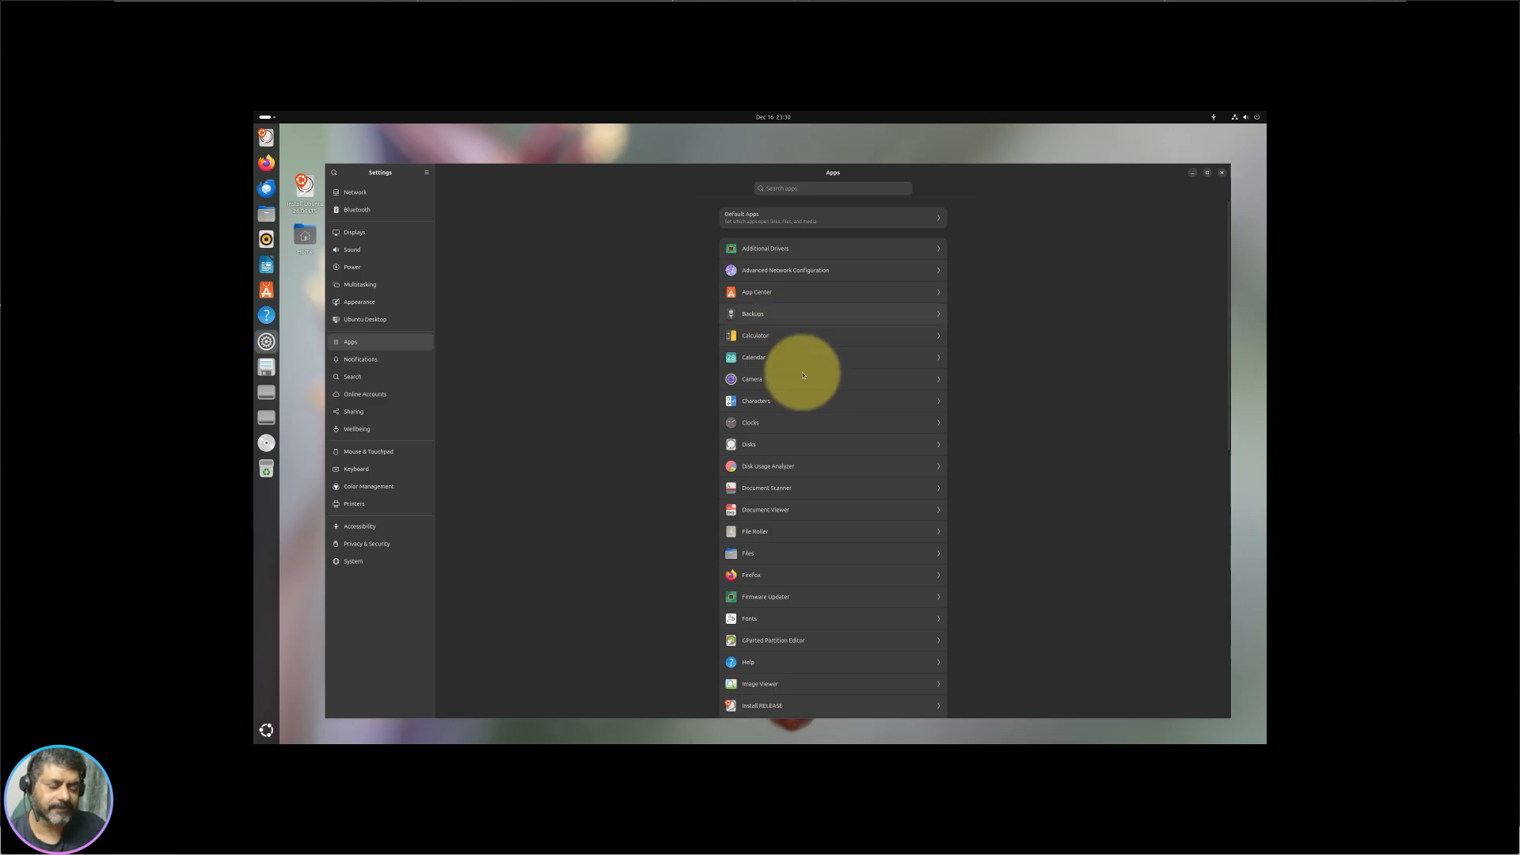
pyautogui.scroll(-10, 803, 375)
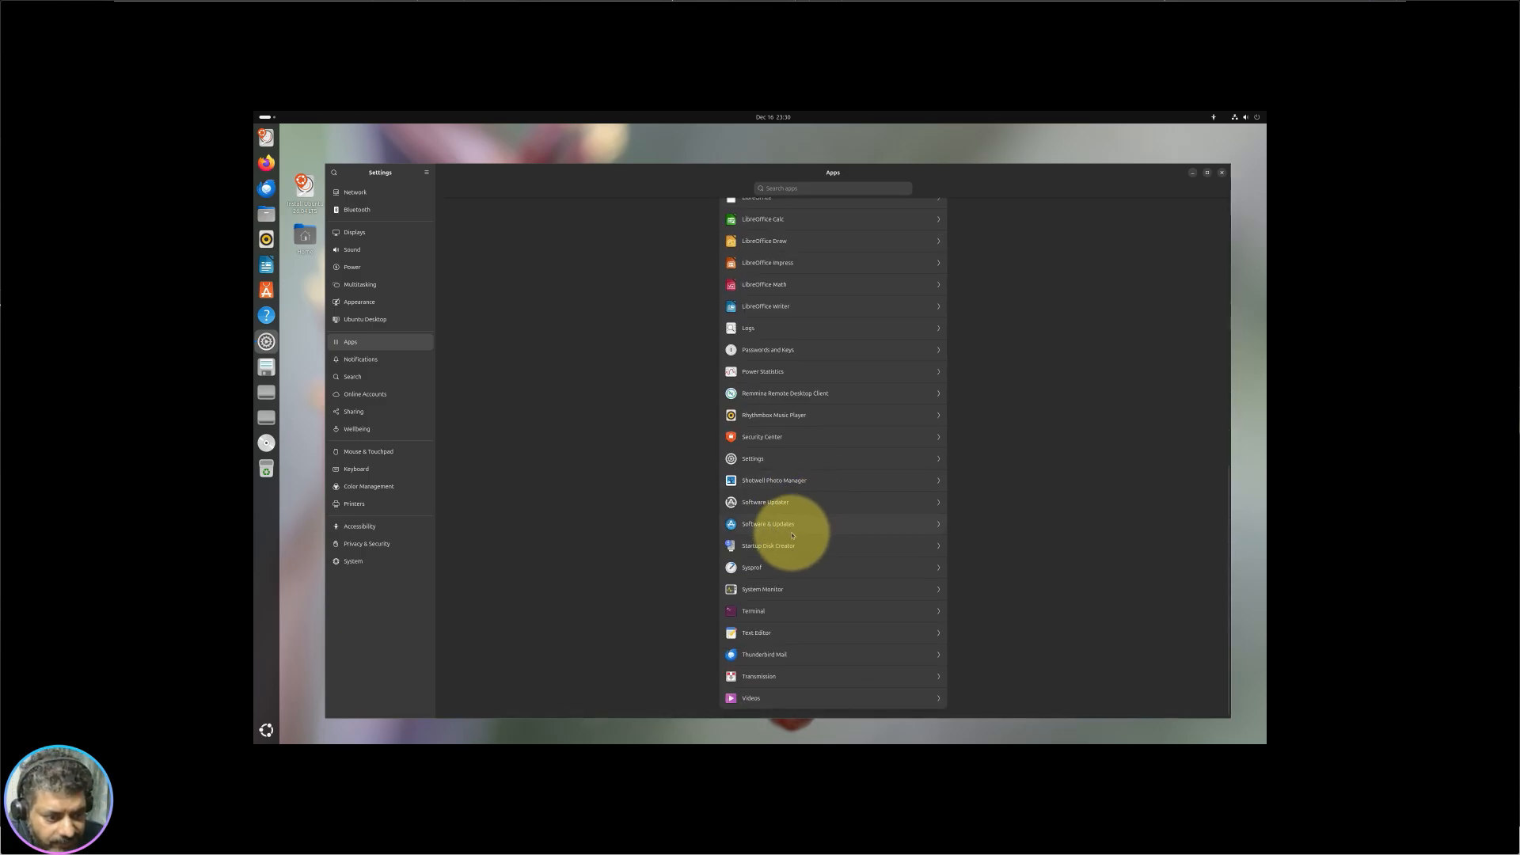
pyautogui.click(792, 532)
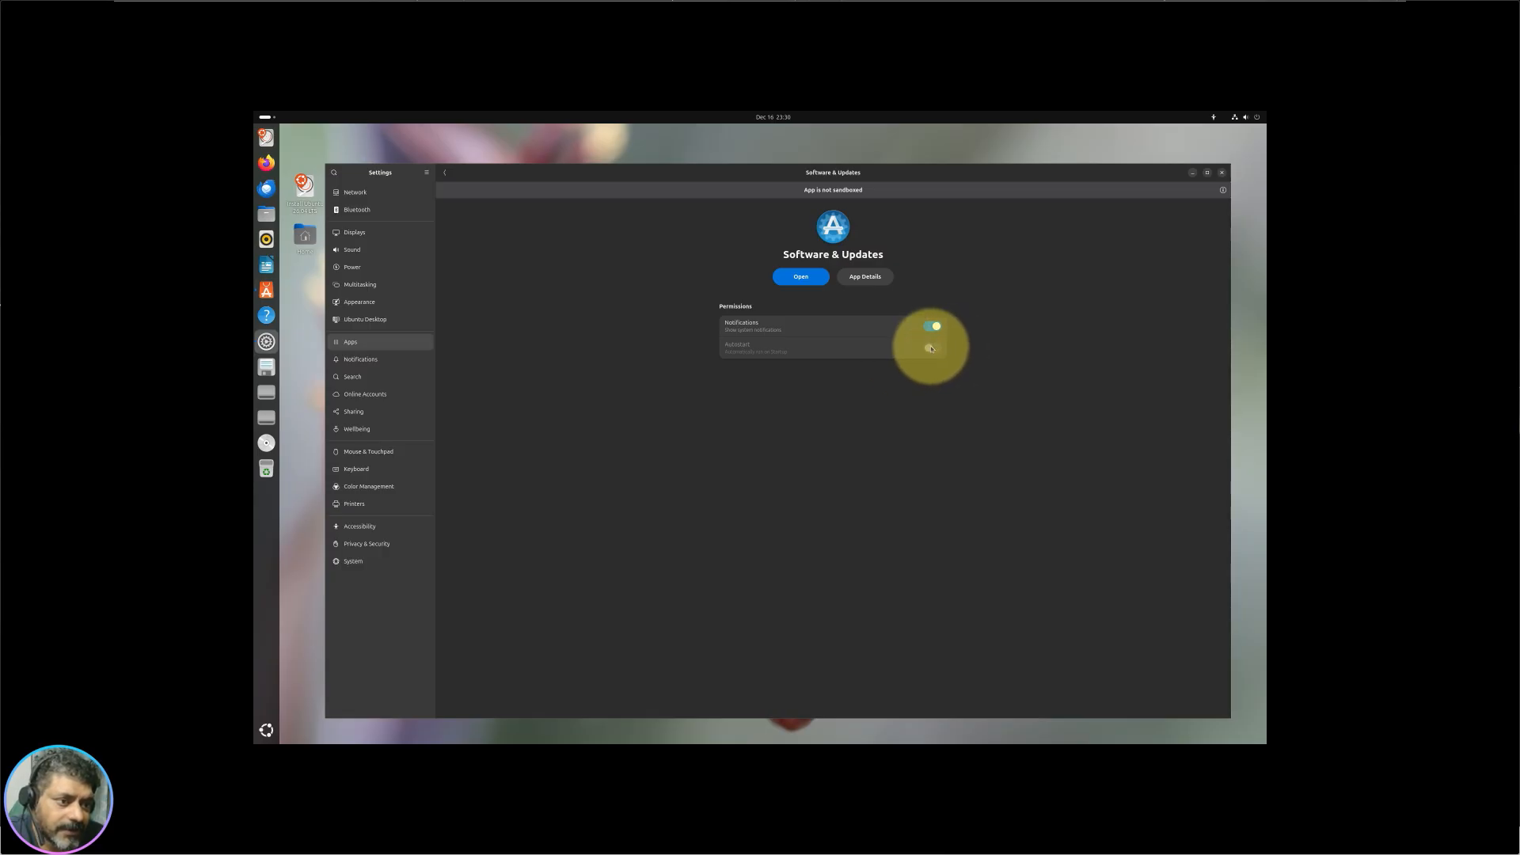
# Step: Go back to the apps list and show the Clocks app's permissions page
pyautogui.click(444, 173)
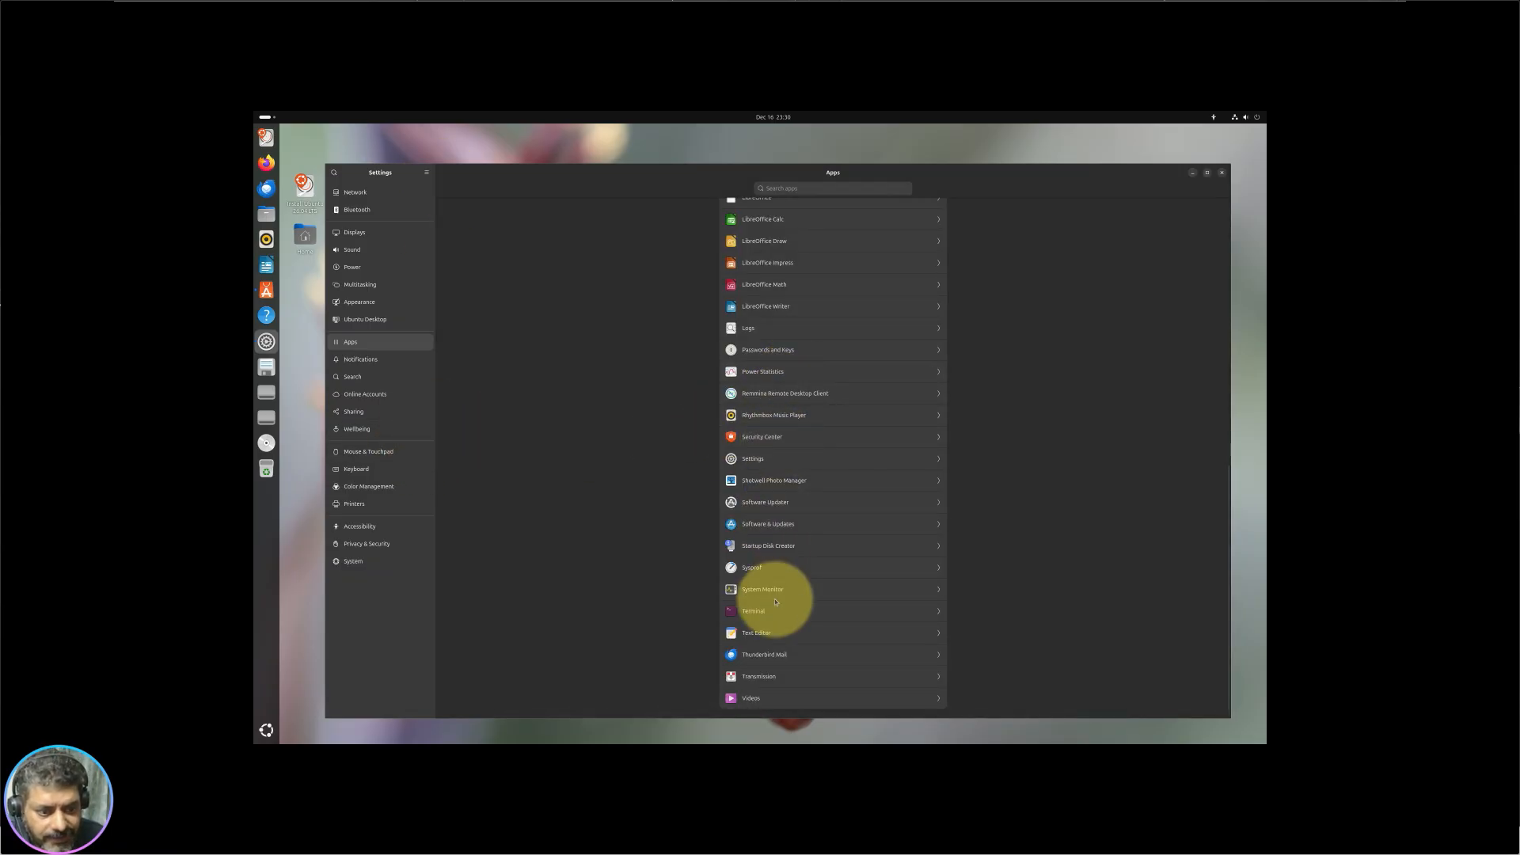
pyautogui.scroll(5, 776, 611)
pyautogui.scroll(3, 776, 611)
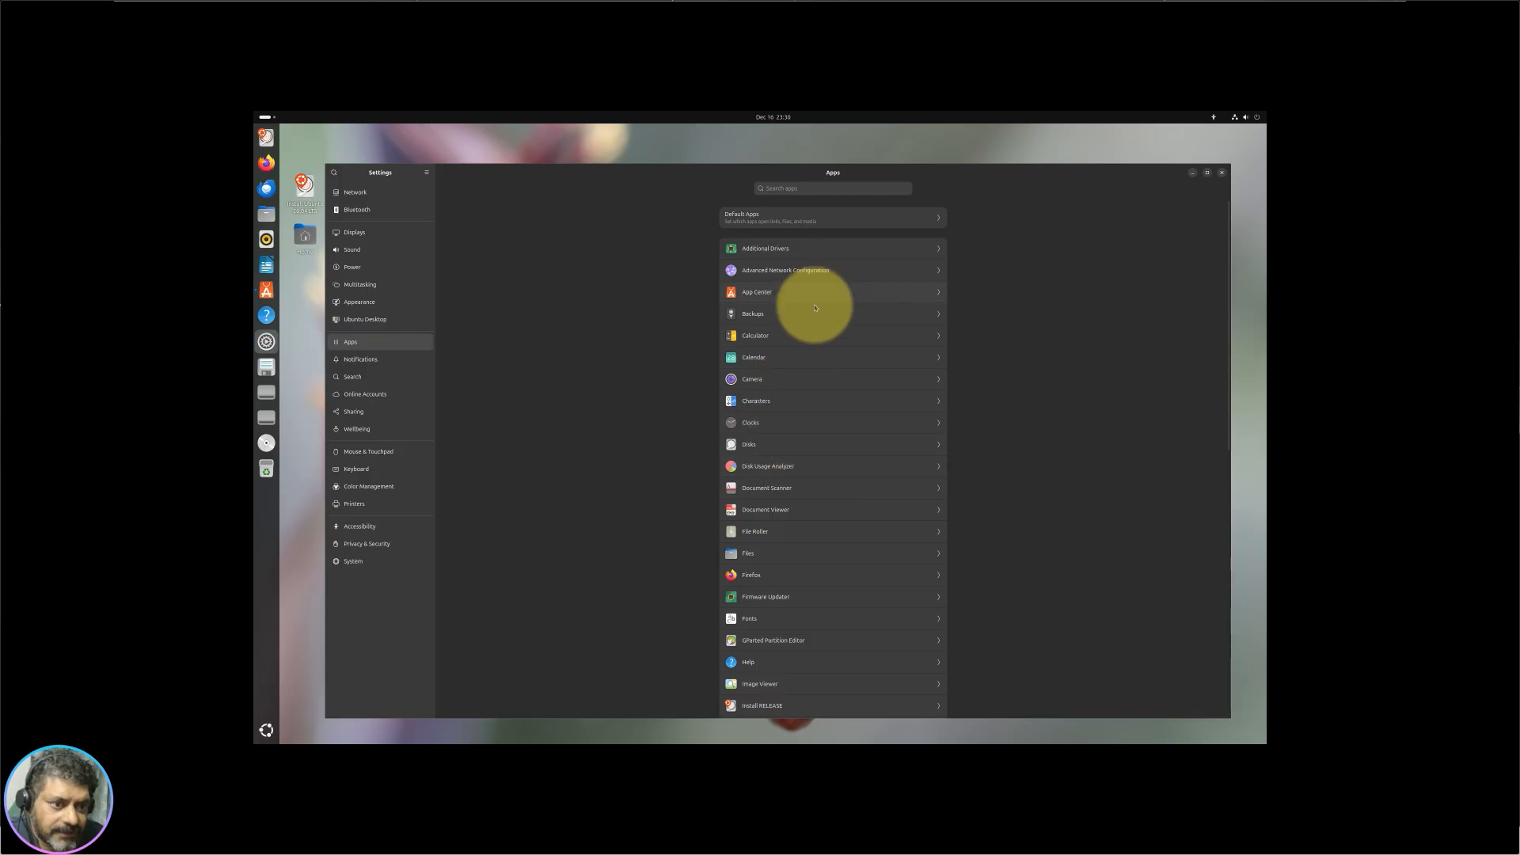
pyautogui.click(791, 423)
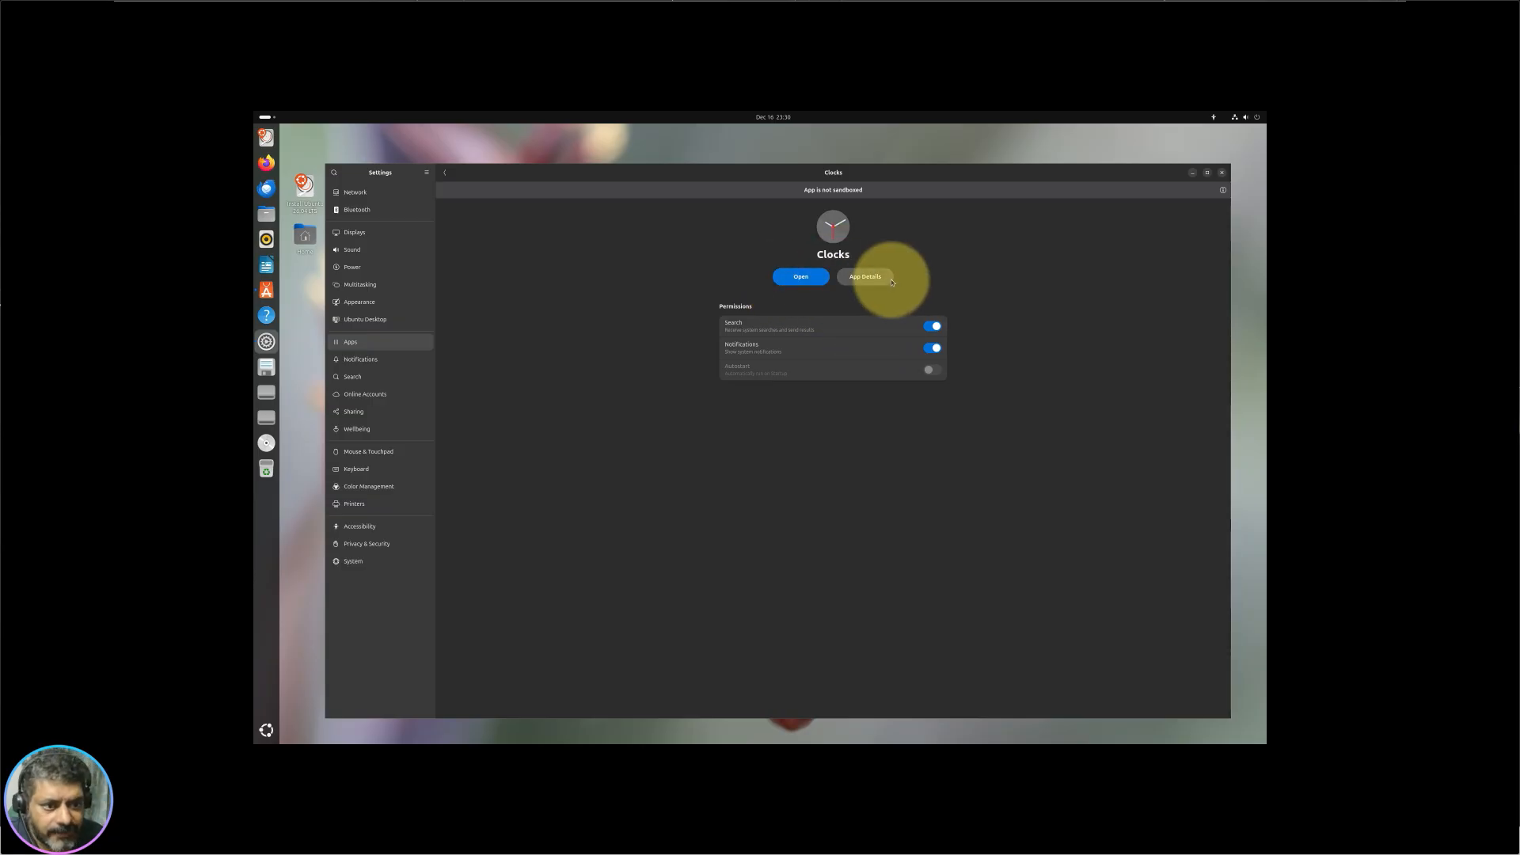
# Step: Browse Notifications, Search, Online Accounts, Search Locations and Sharing, ending on Wellbeing
pyautogui.click(372, 360)
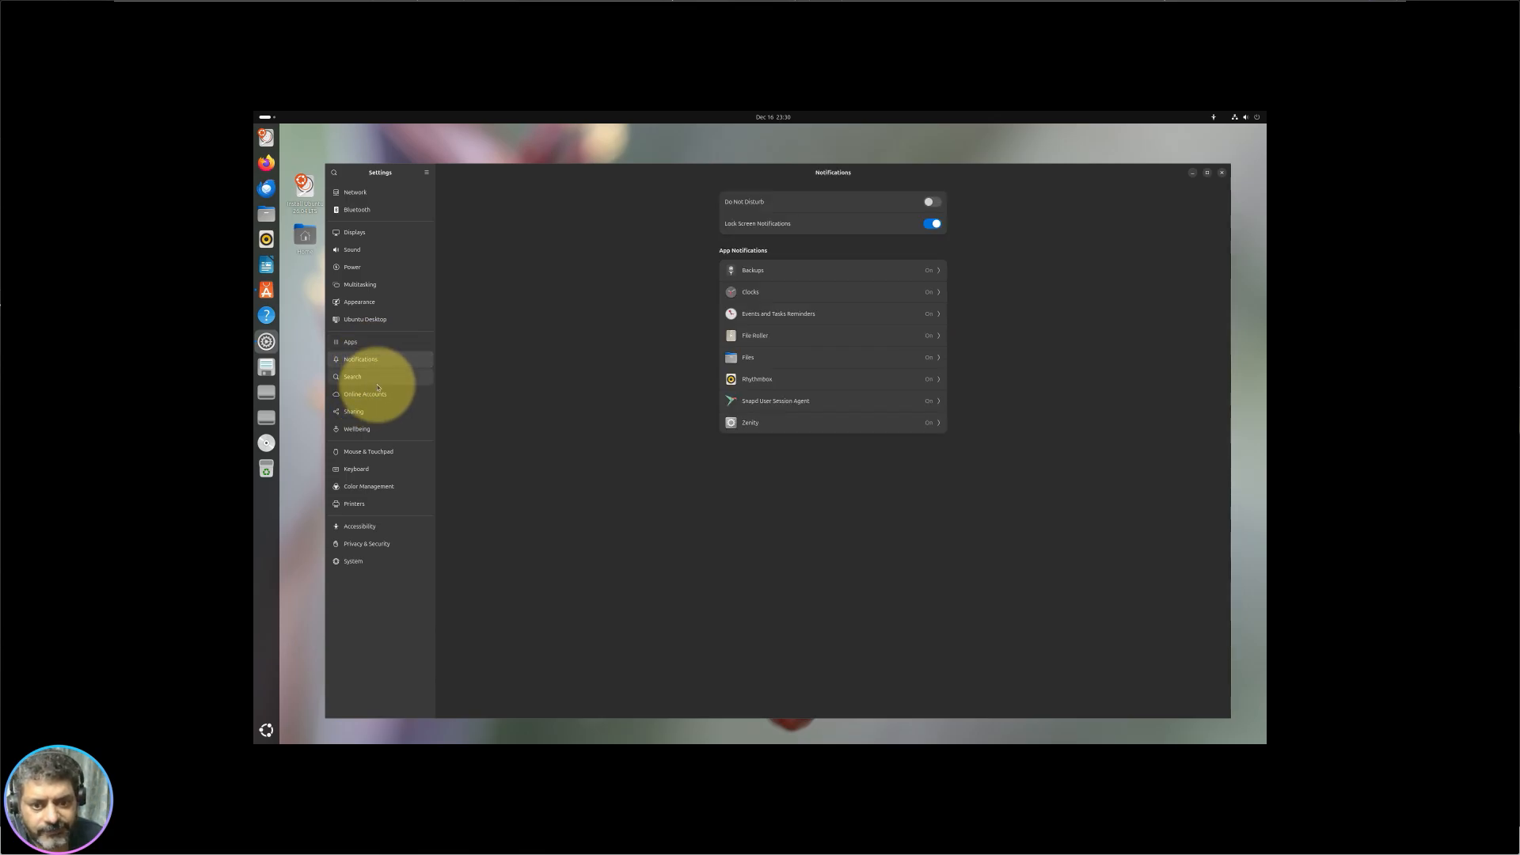
pyautogui.click(378, 383)
pyautogui.click(379, 398)
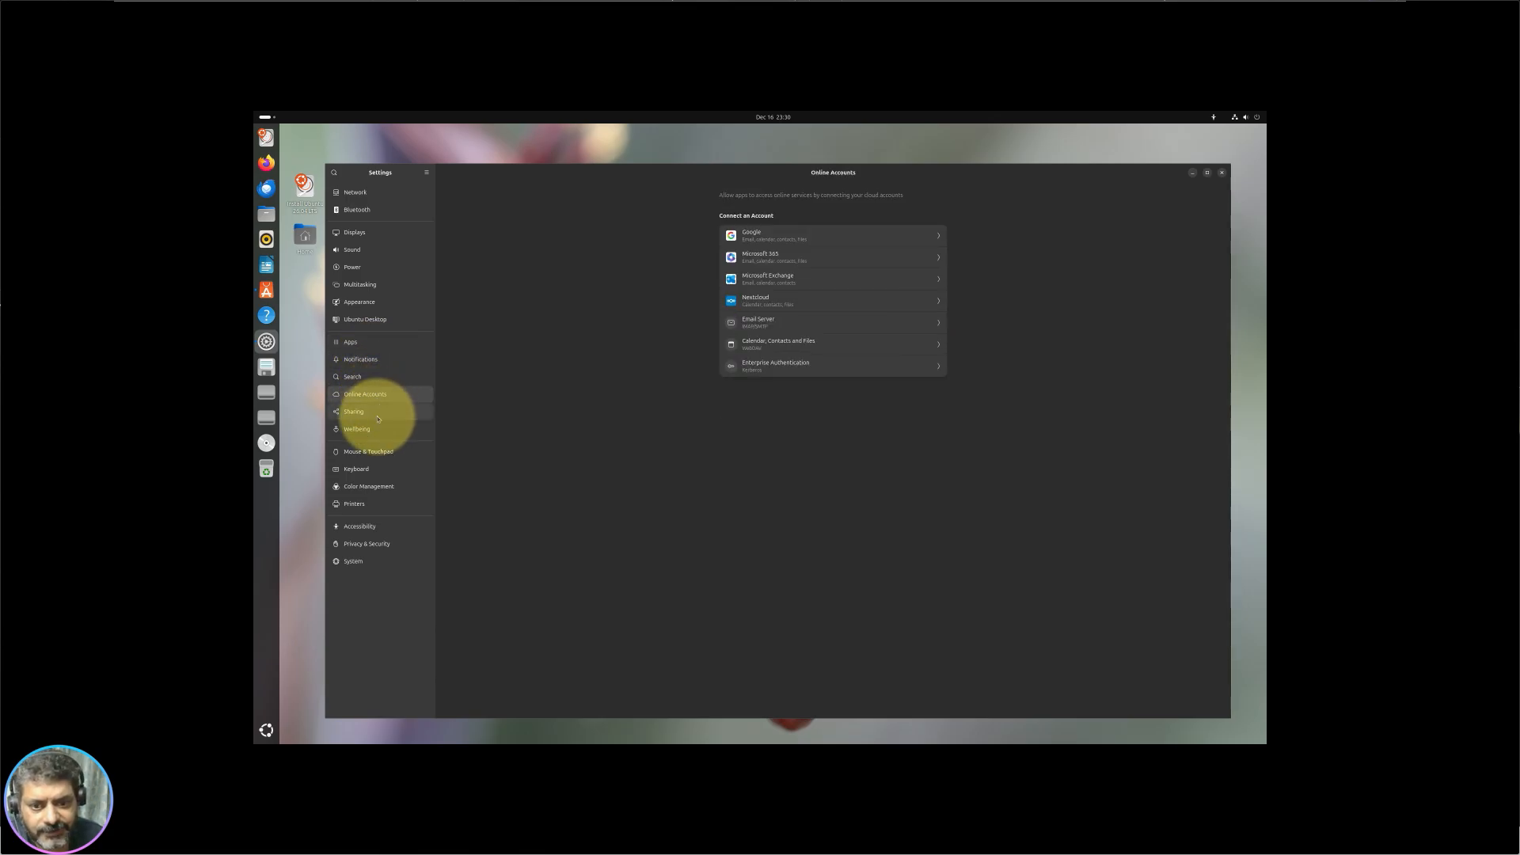
pyautogui.click(378, 376)
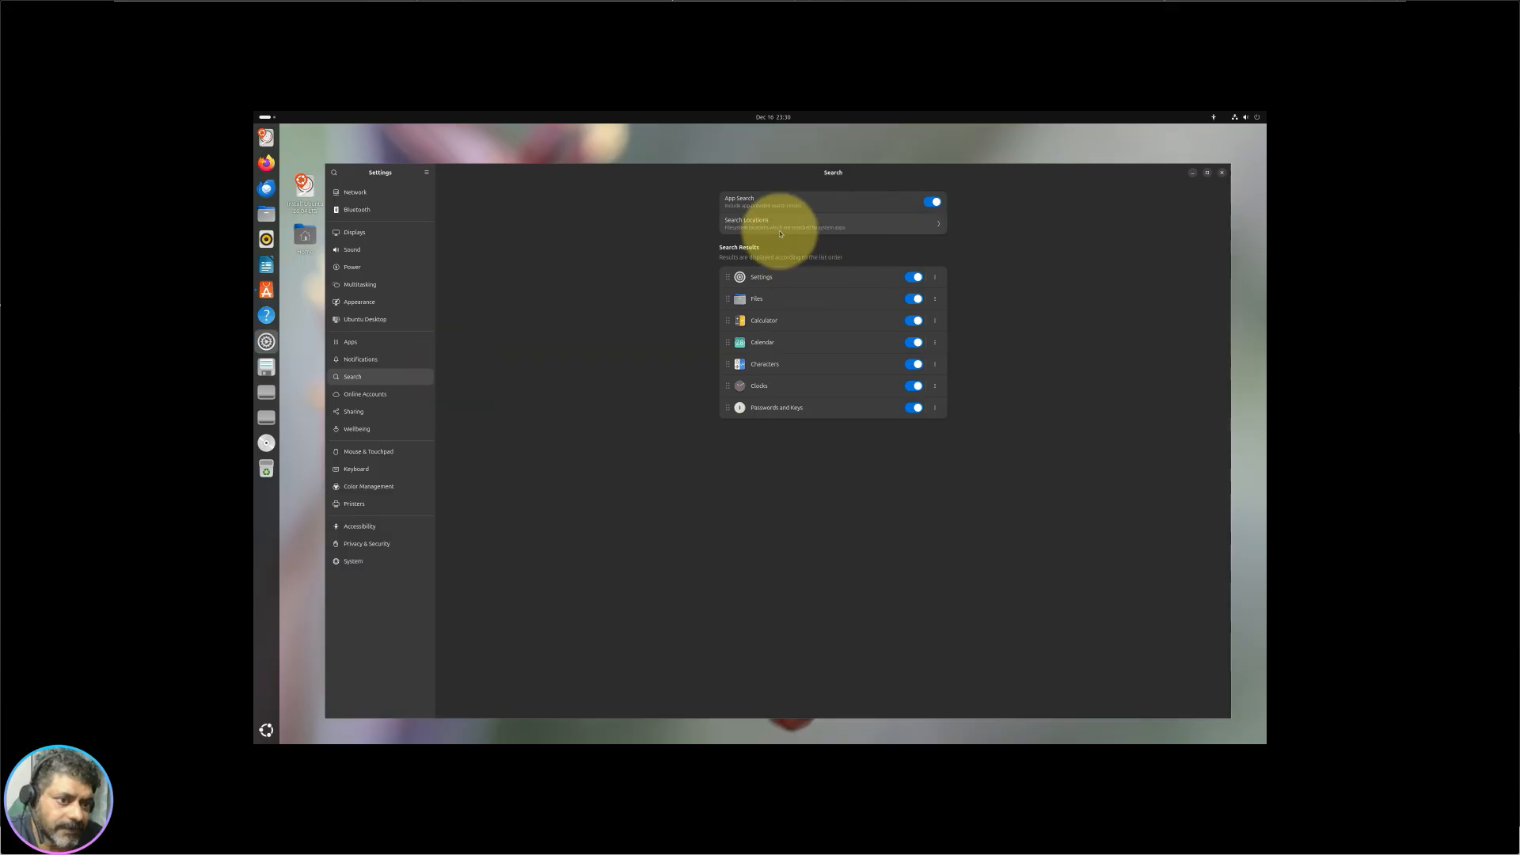
pyautogui.click(822, 223)
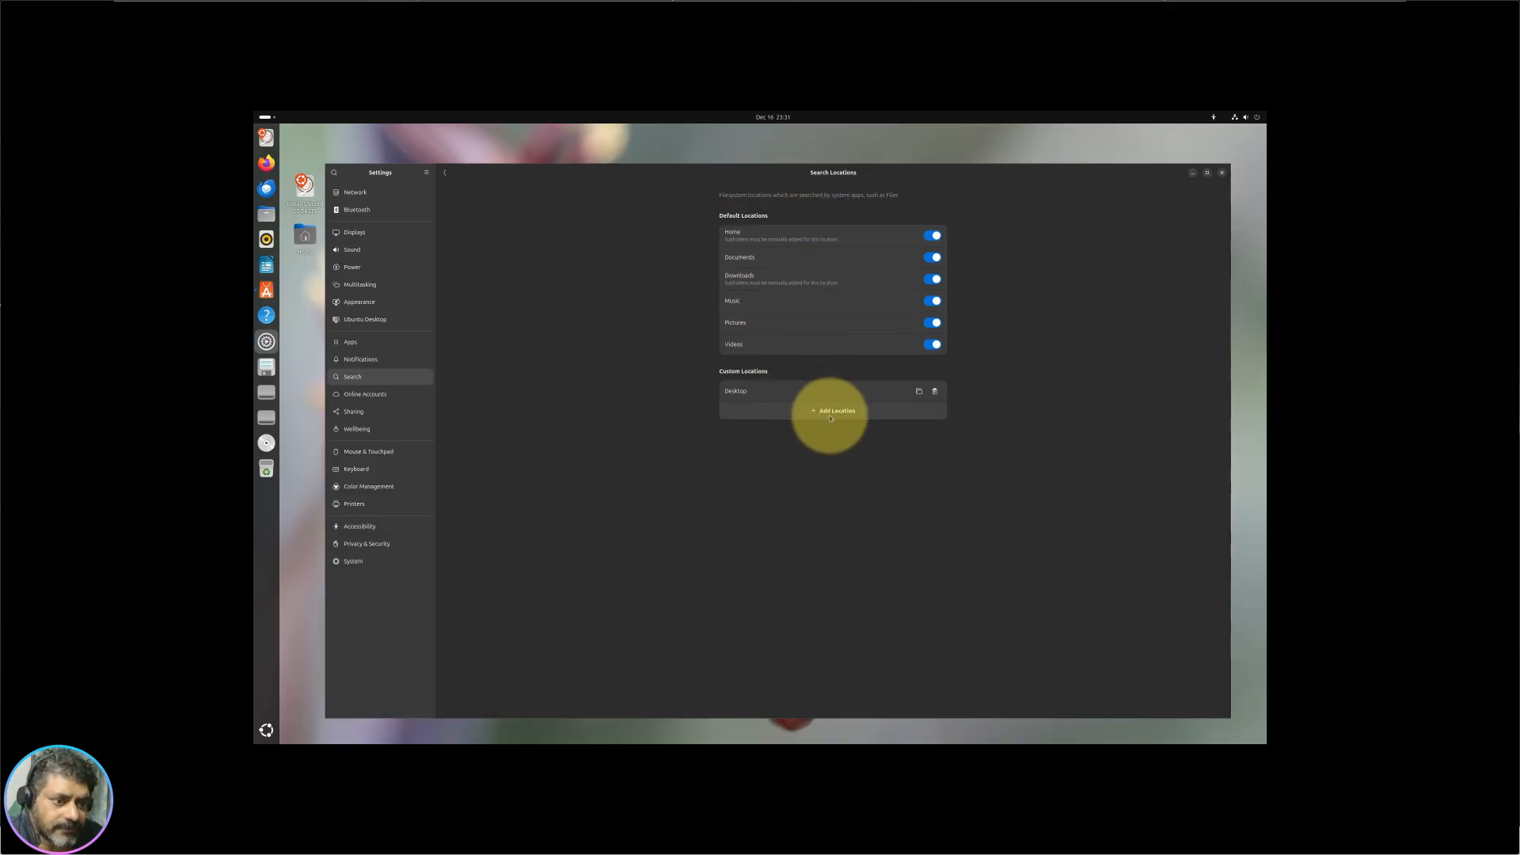
pyautogui.click(386, 397)
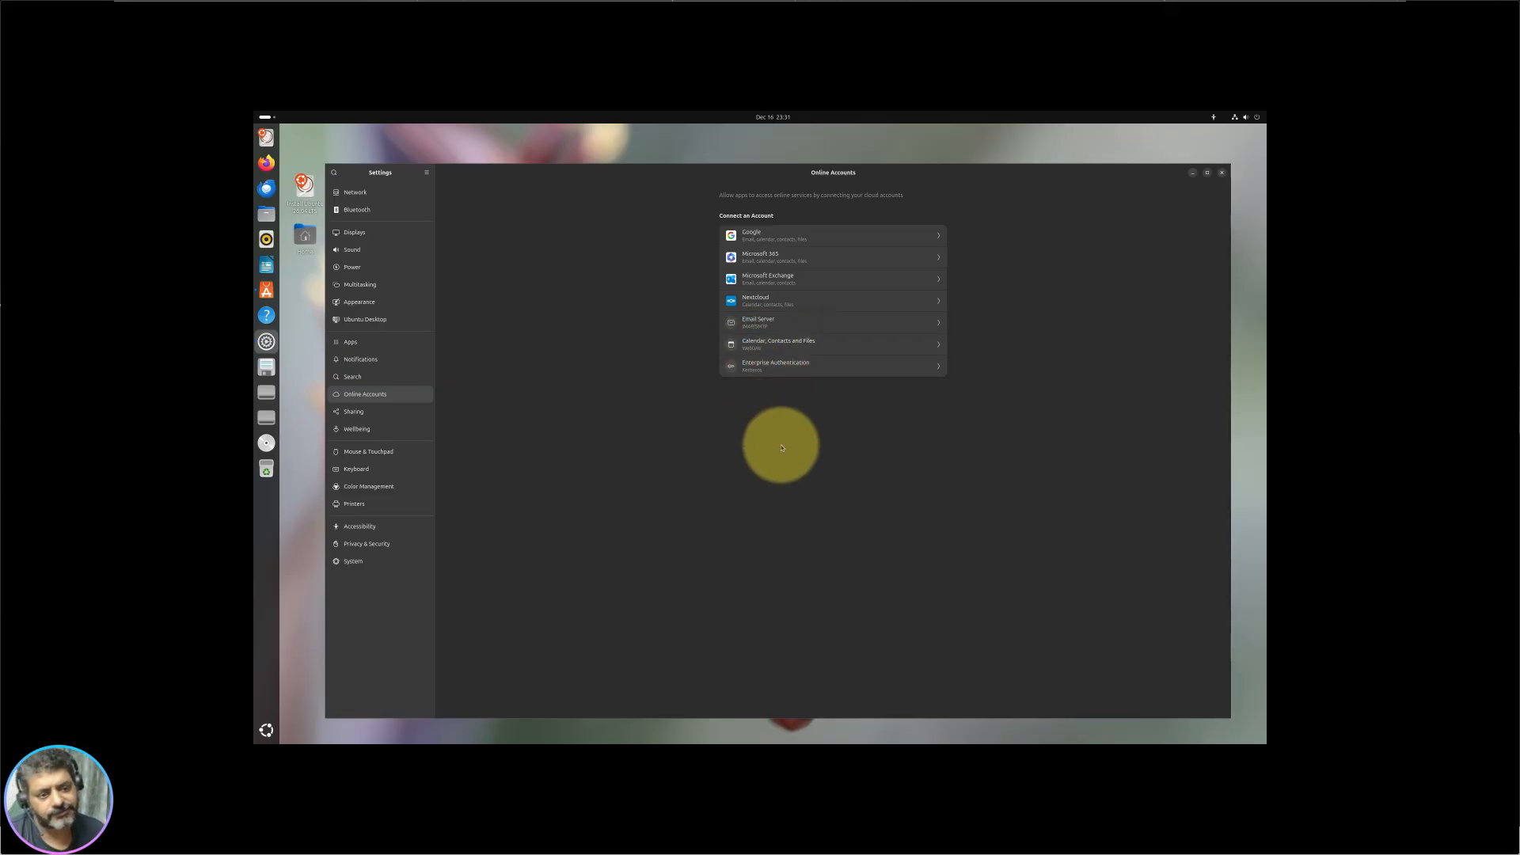
pyautogui.click(364, 412)
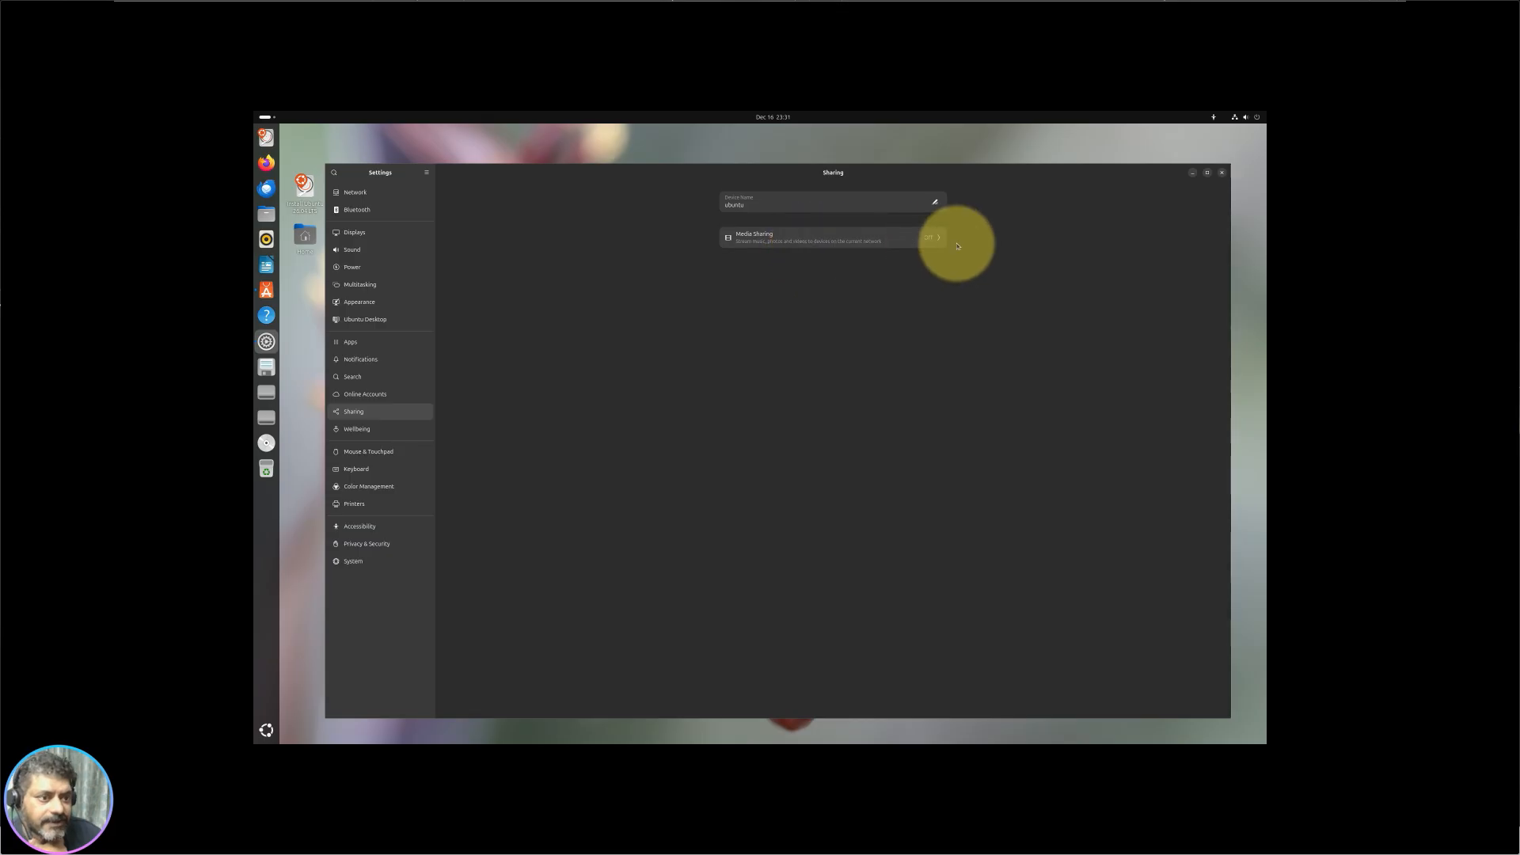
pyautogui.click(377, 437)
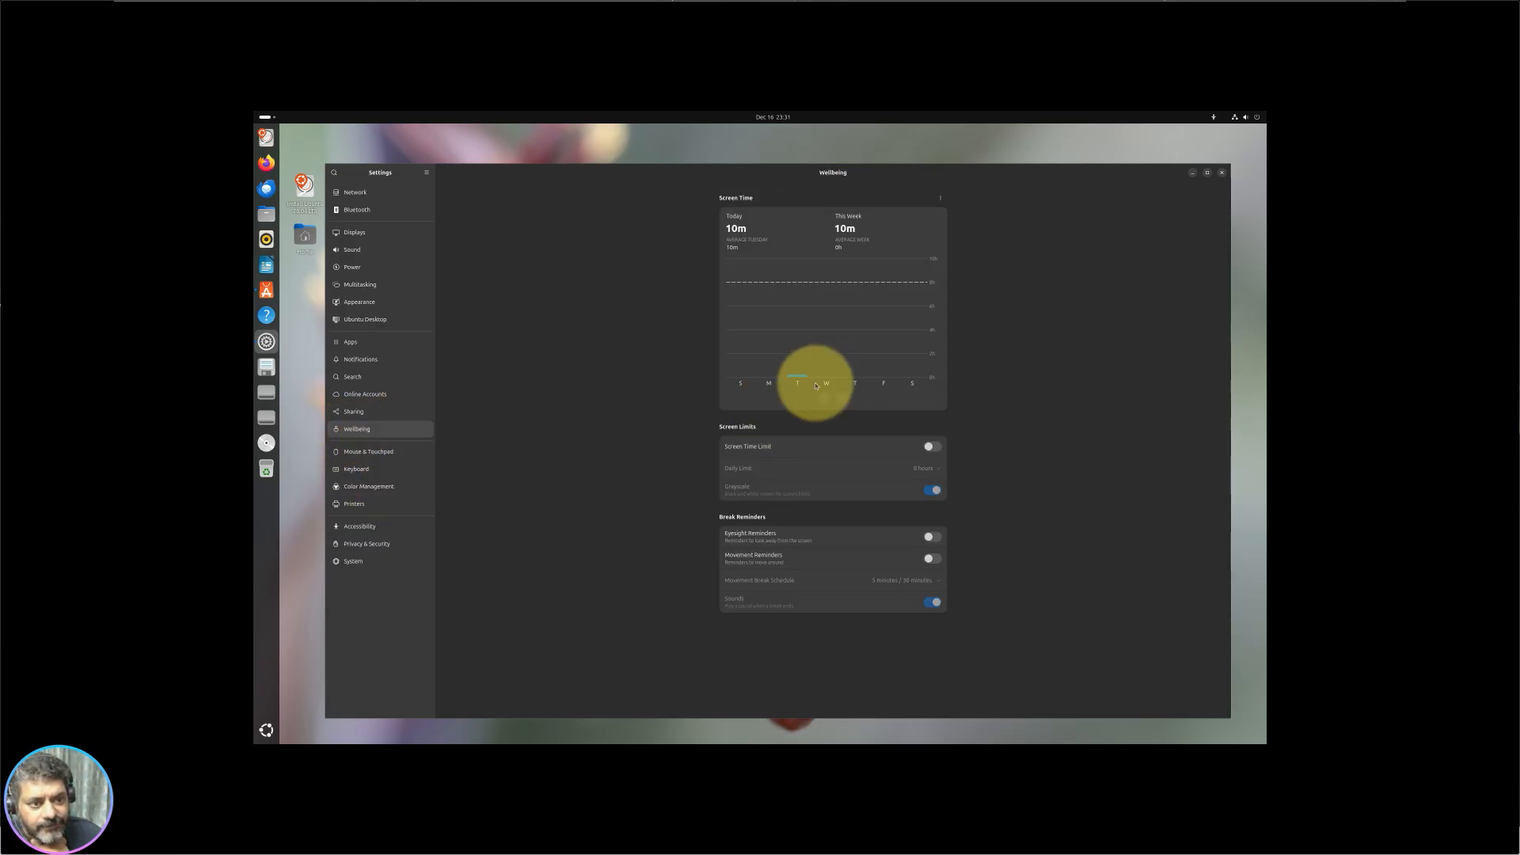
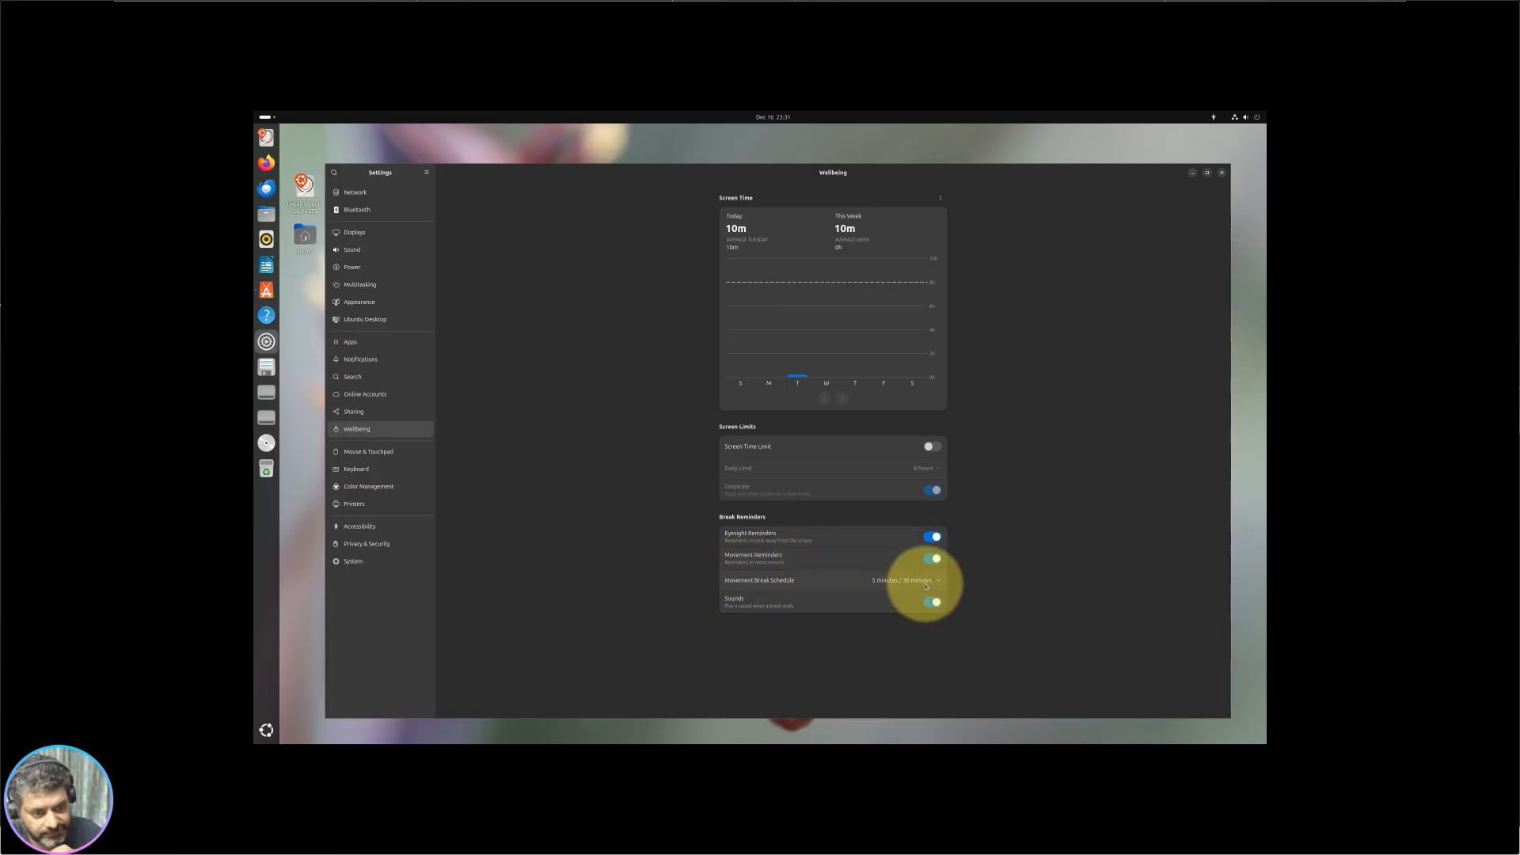
# Step: Review Wellbeing: keep the 5 minutes / 30 minutes movement break schedule and check the daily limit picker
pyautogui.click(925, 586)
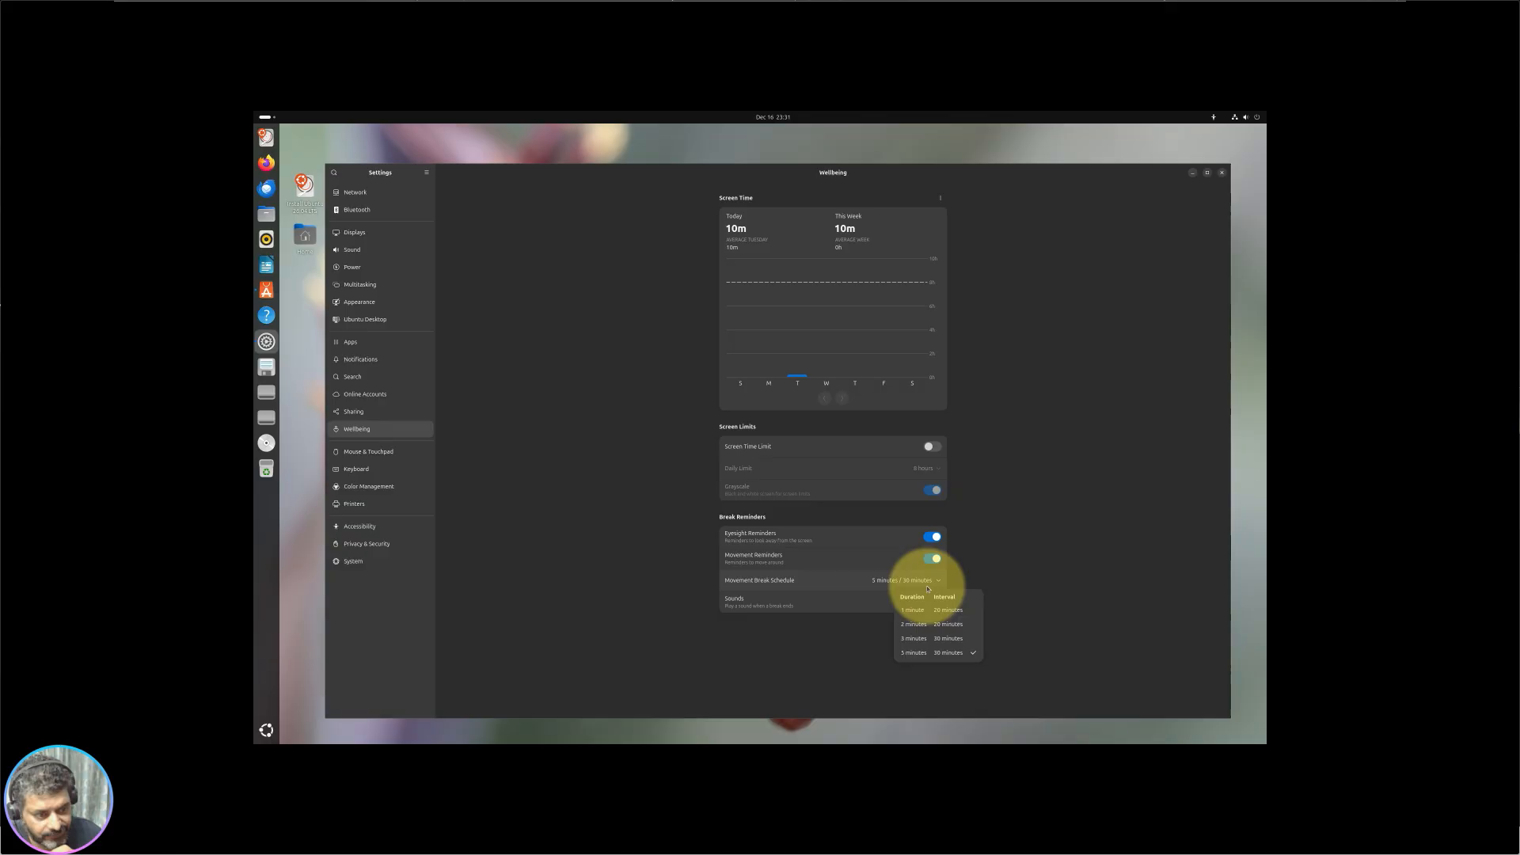
pyautogui.click(958, 654)
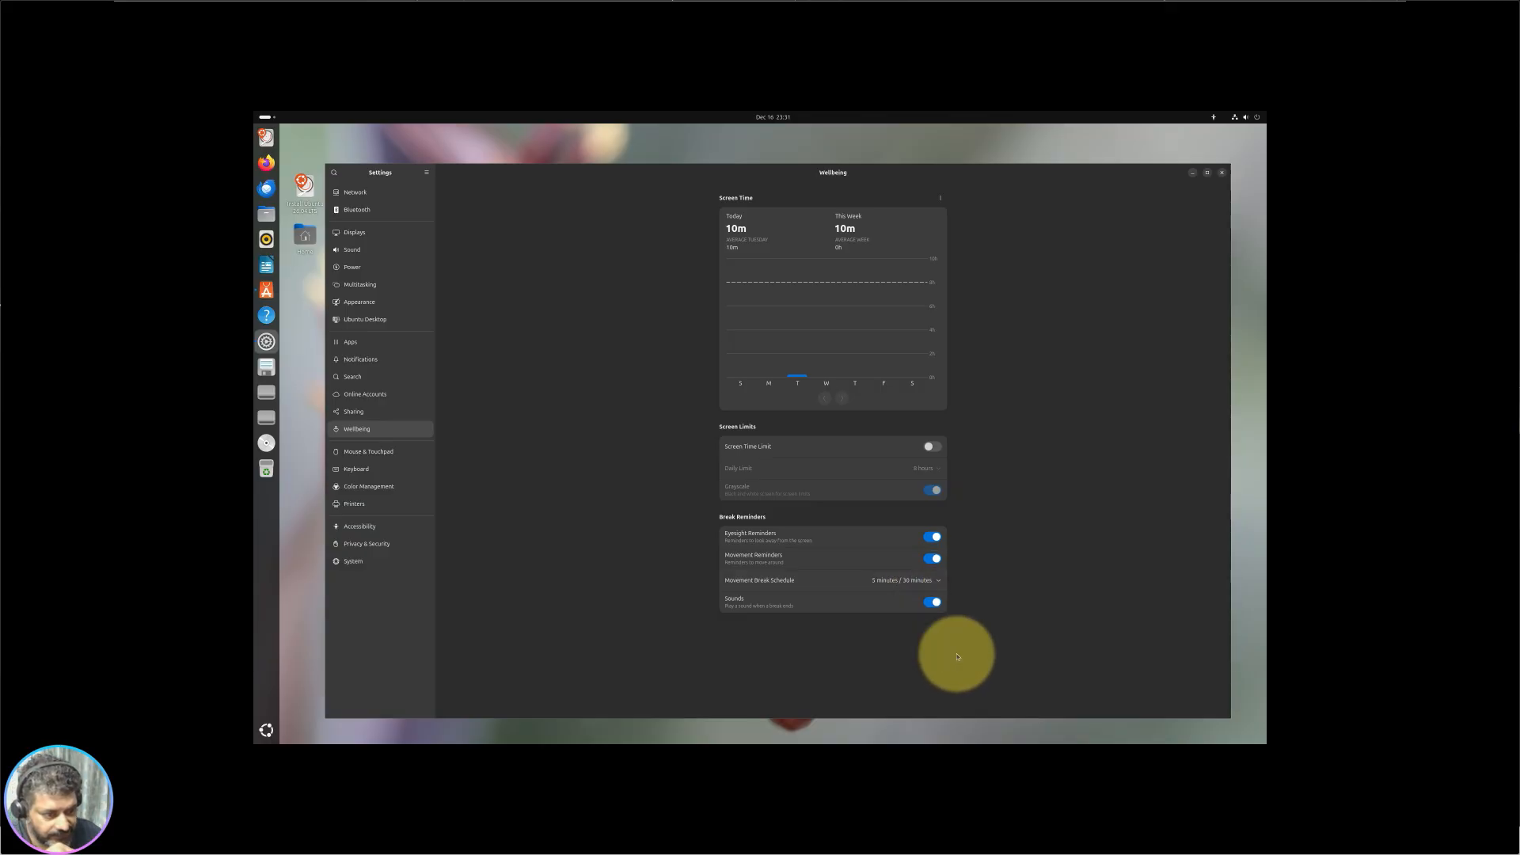
pyautogui.click(931, 580)
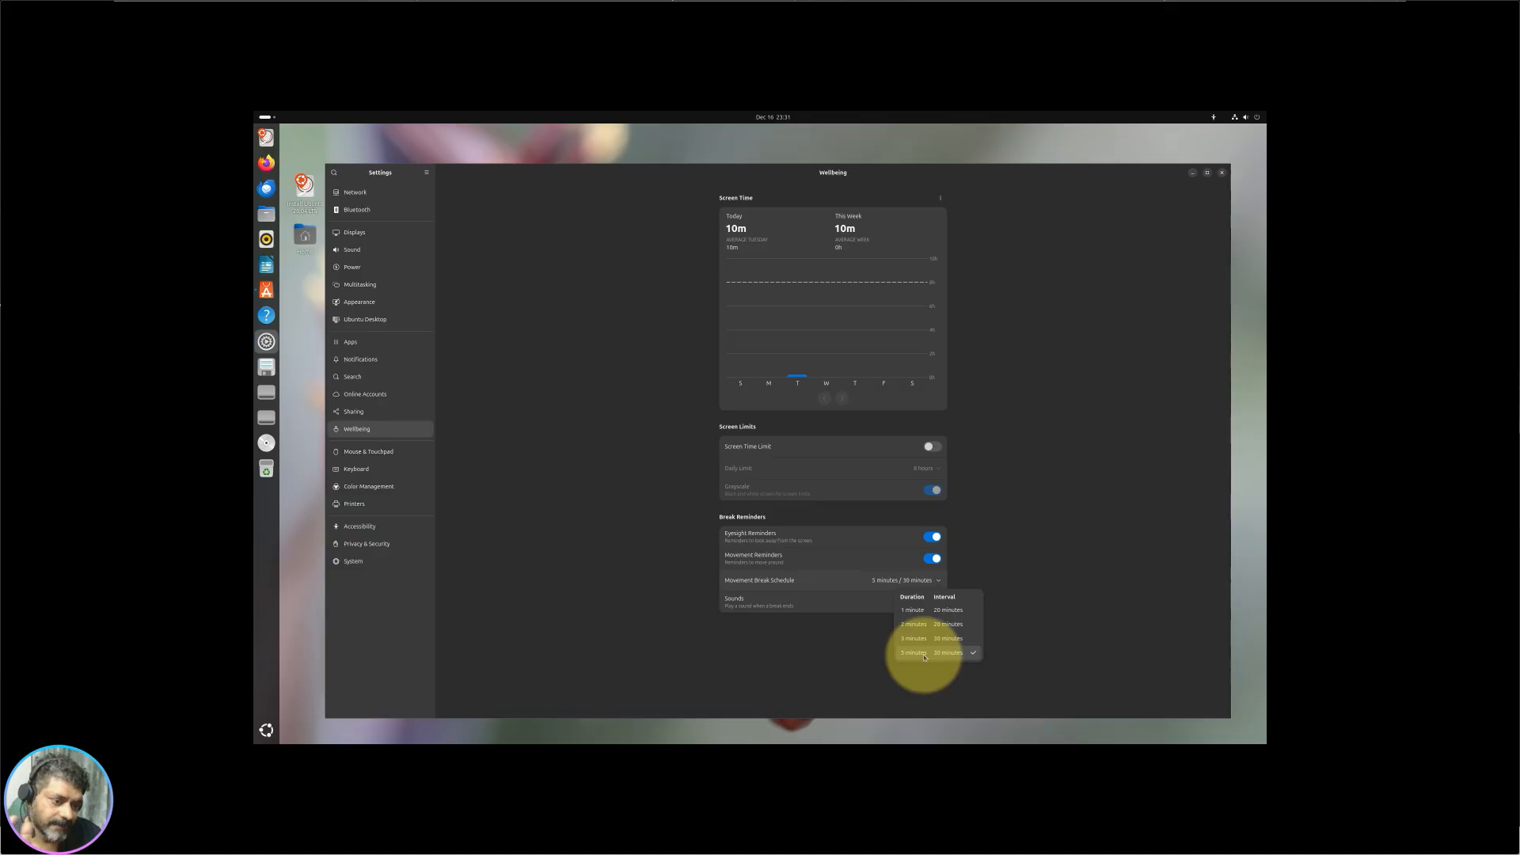
pyautogui.click(783, 653)
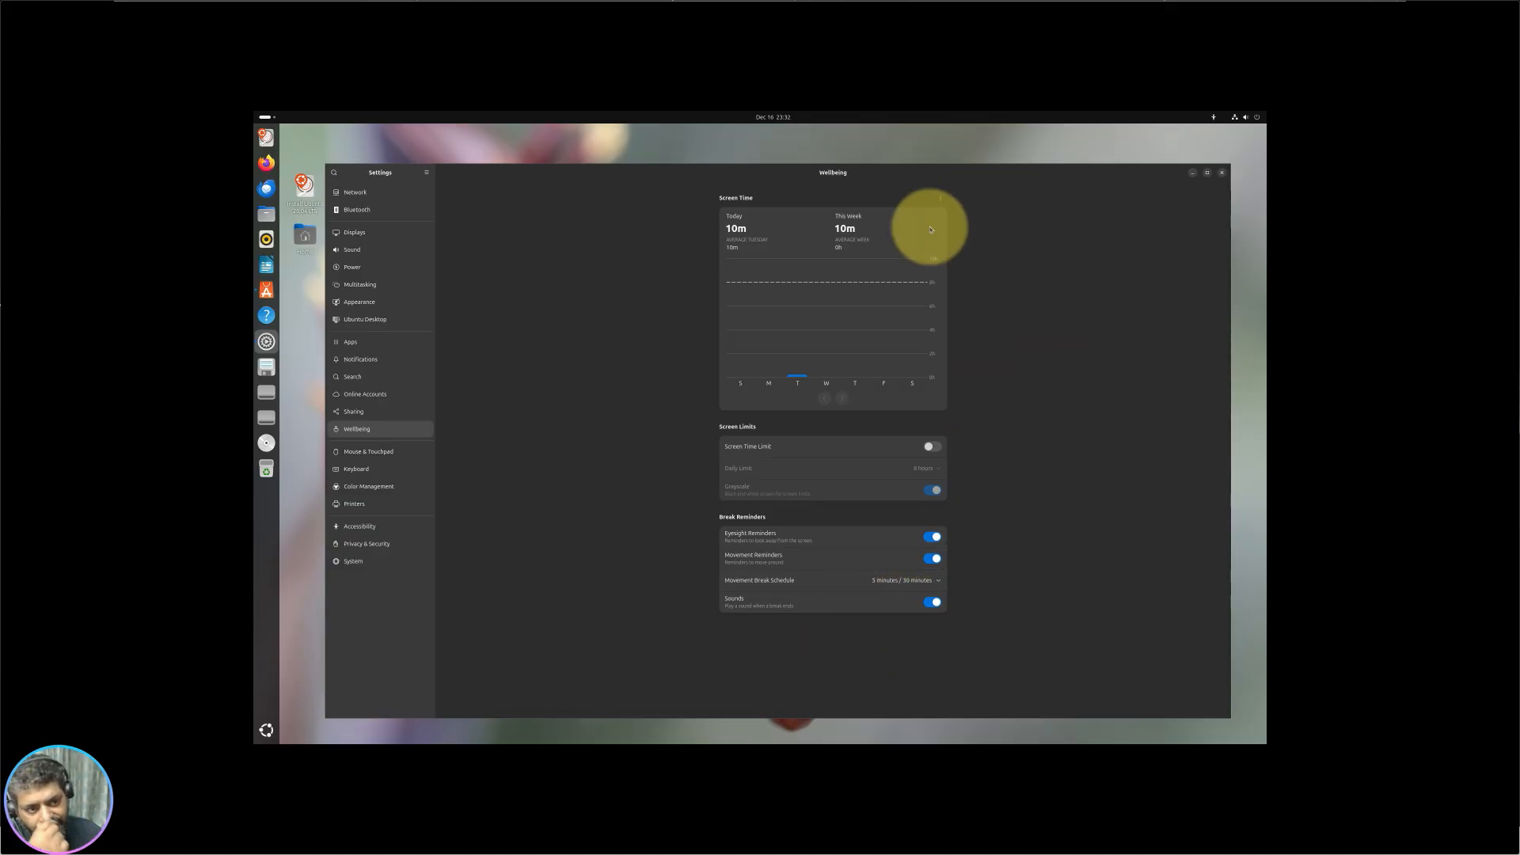
pyautogui.click(934, 469)
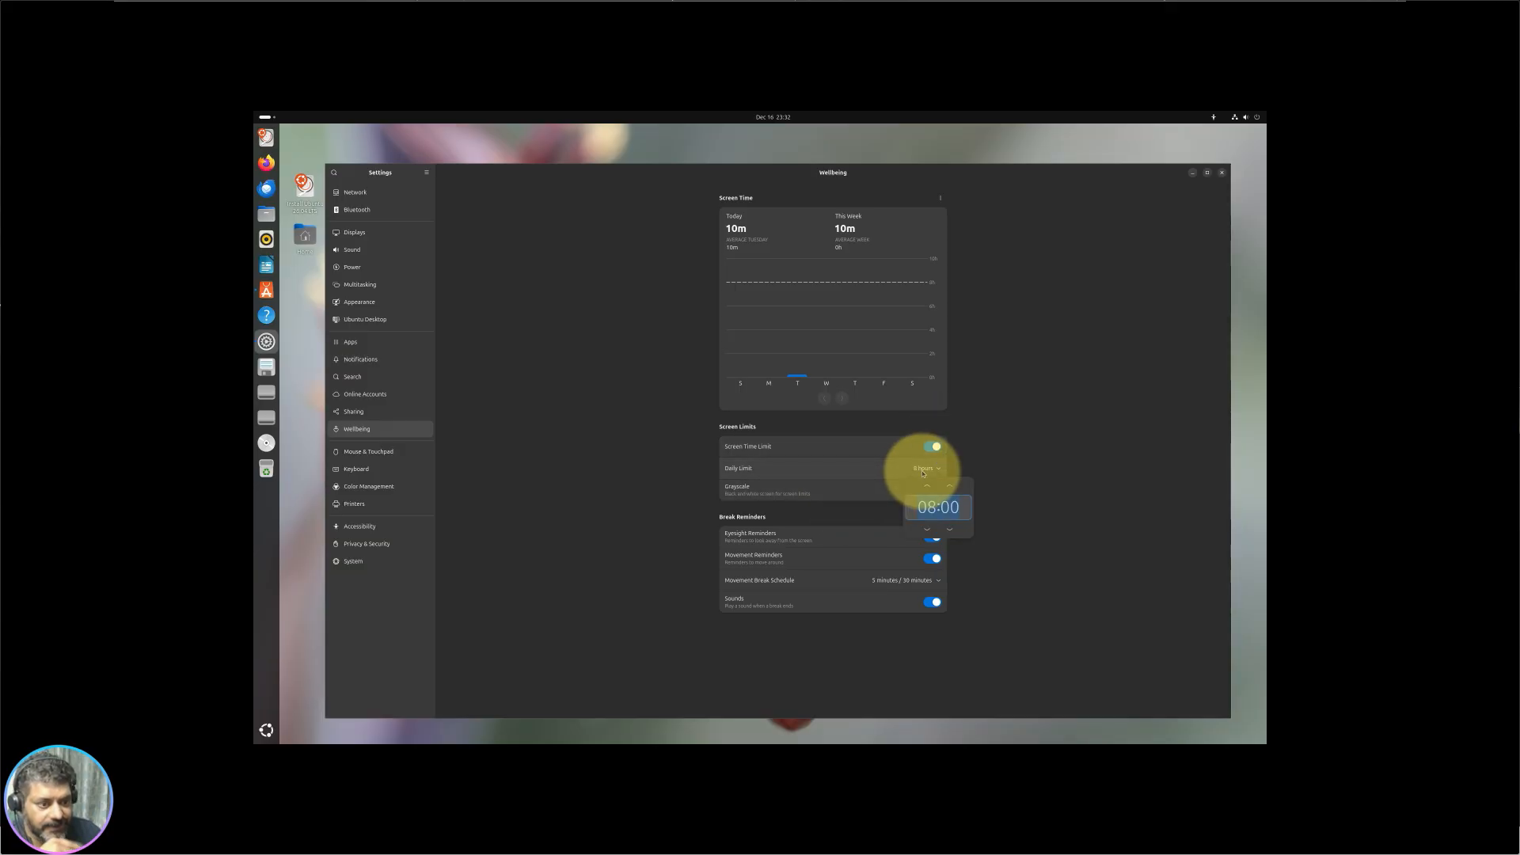
pyautogui.click(936, 445)
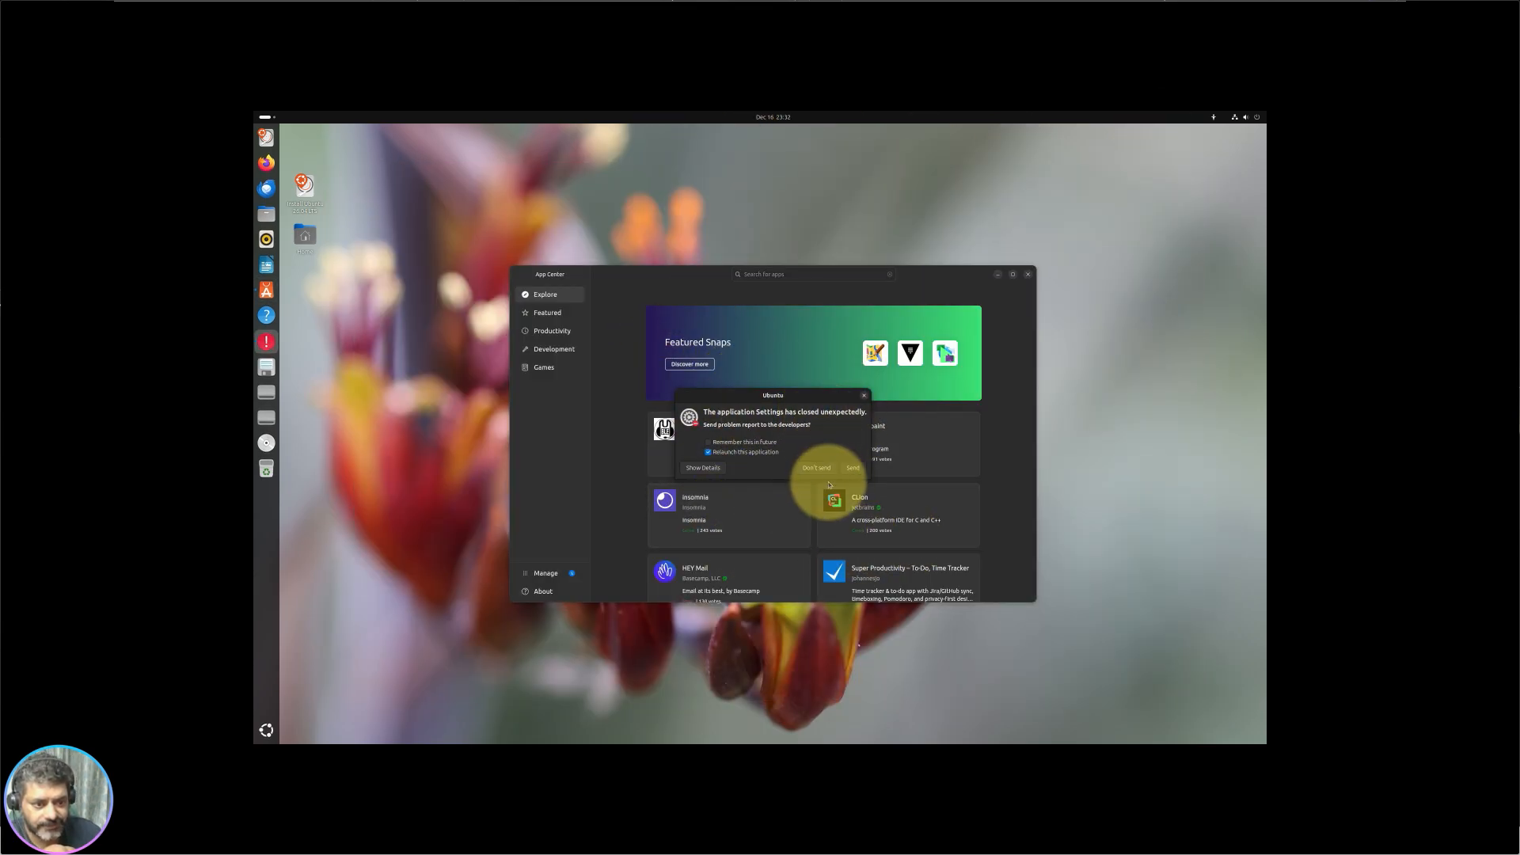
# Step: Send the Settings crash report with its details shown, cancelling authentication
pyautogui.click(701, 467)
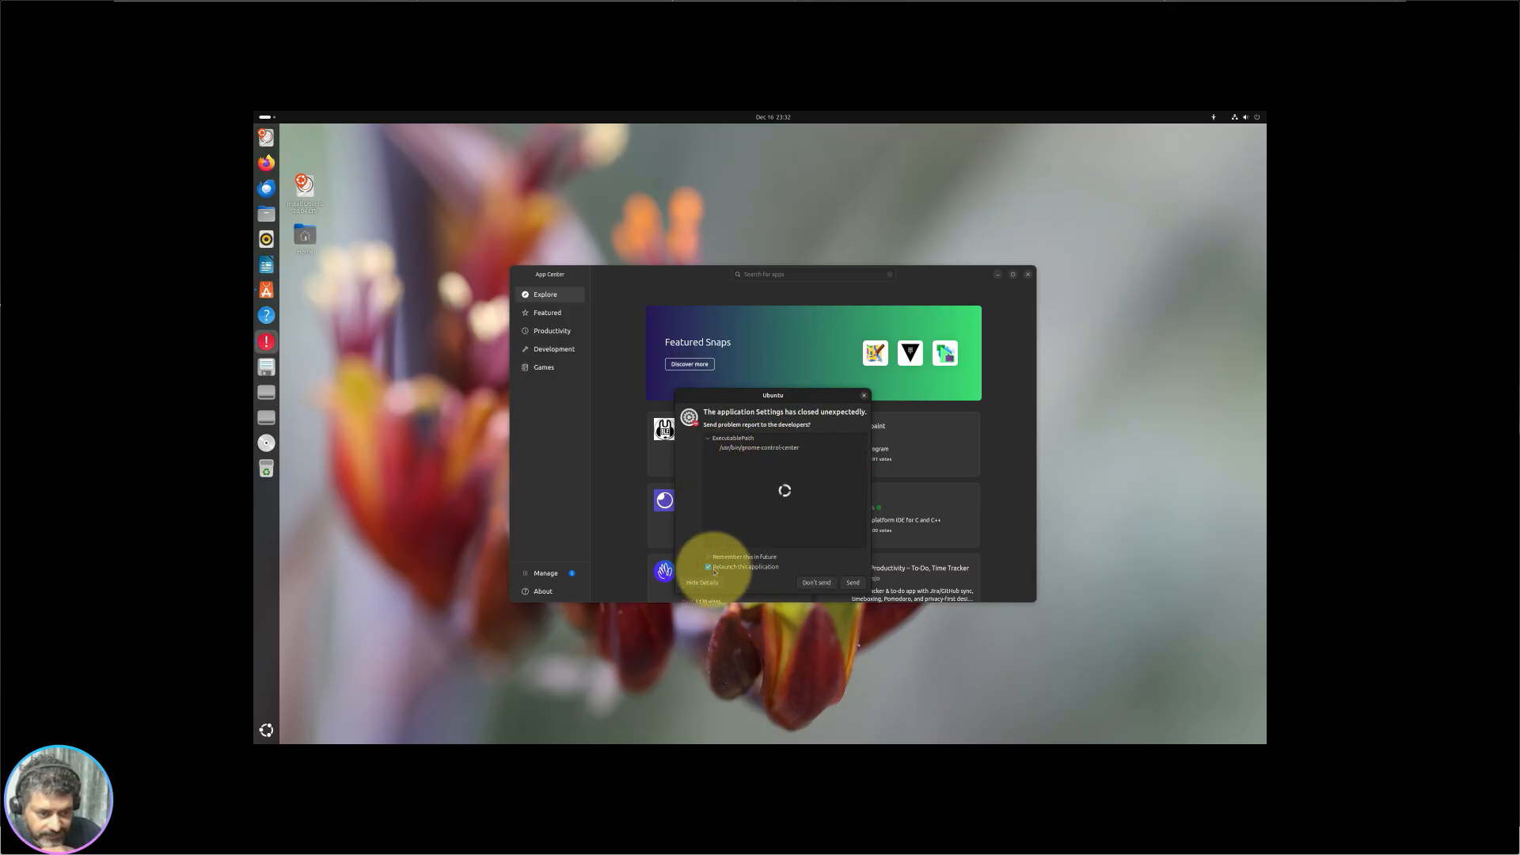
pyautogui.click(853, 583)
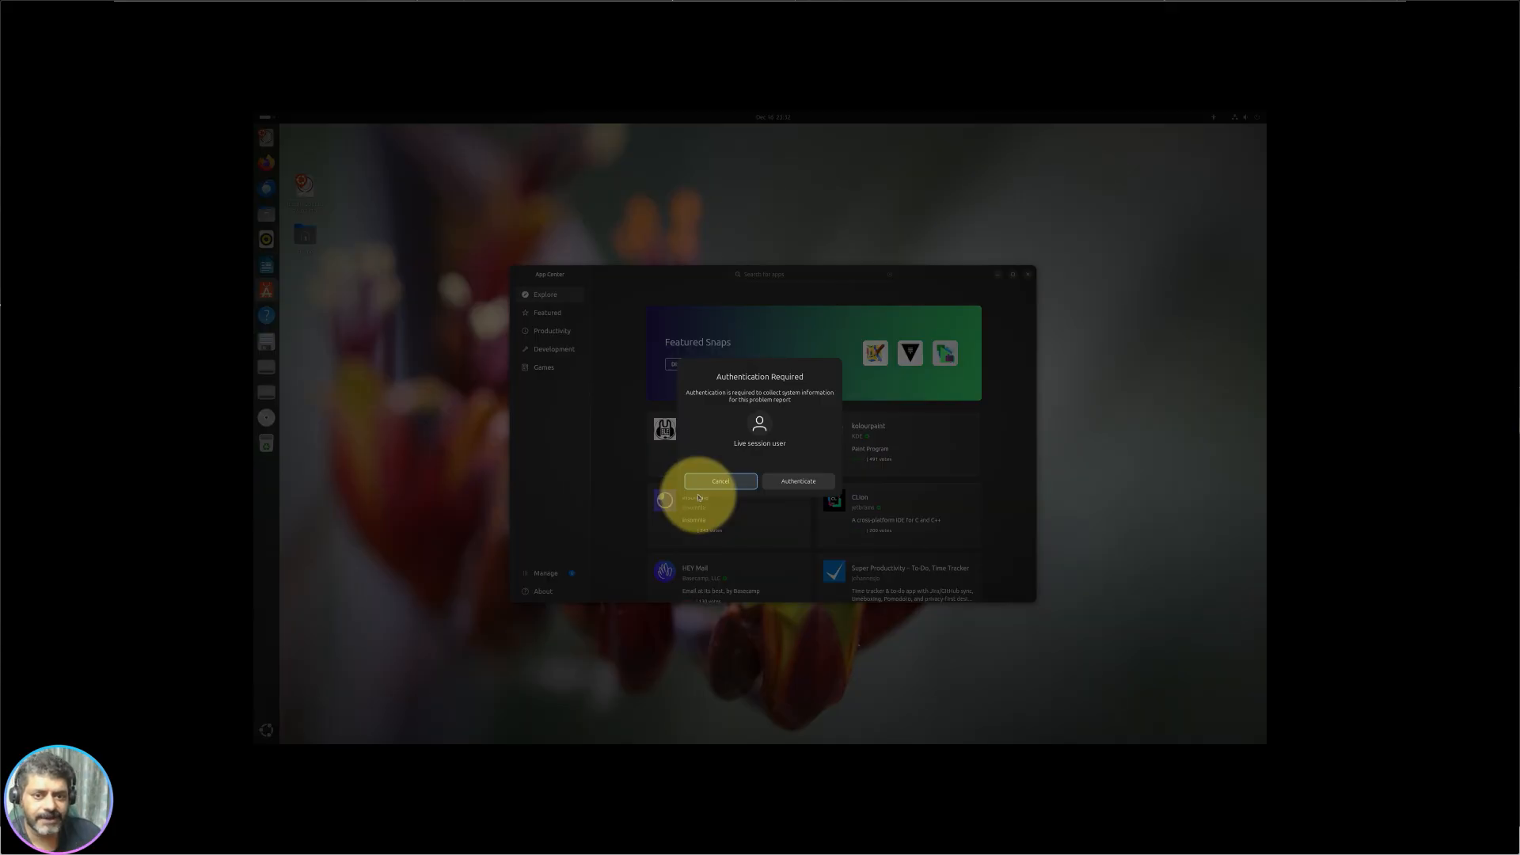
pyautogui.click(796, 482)
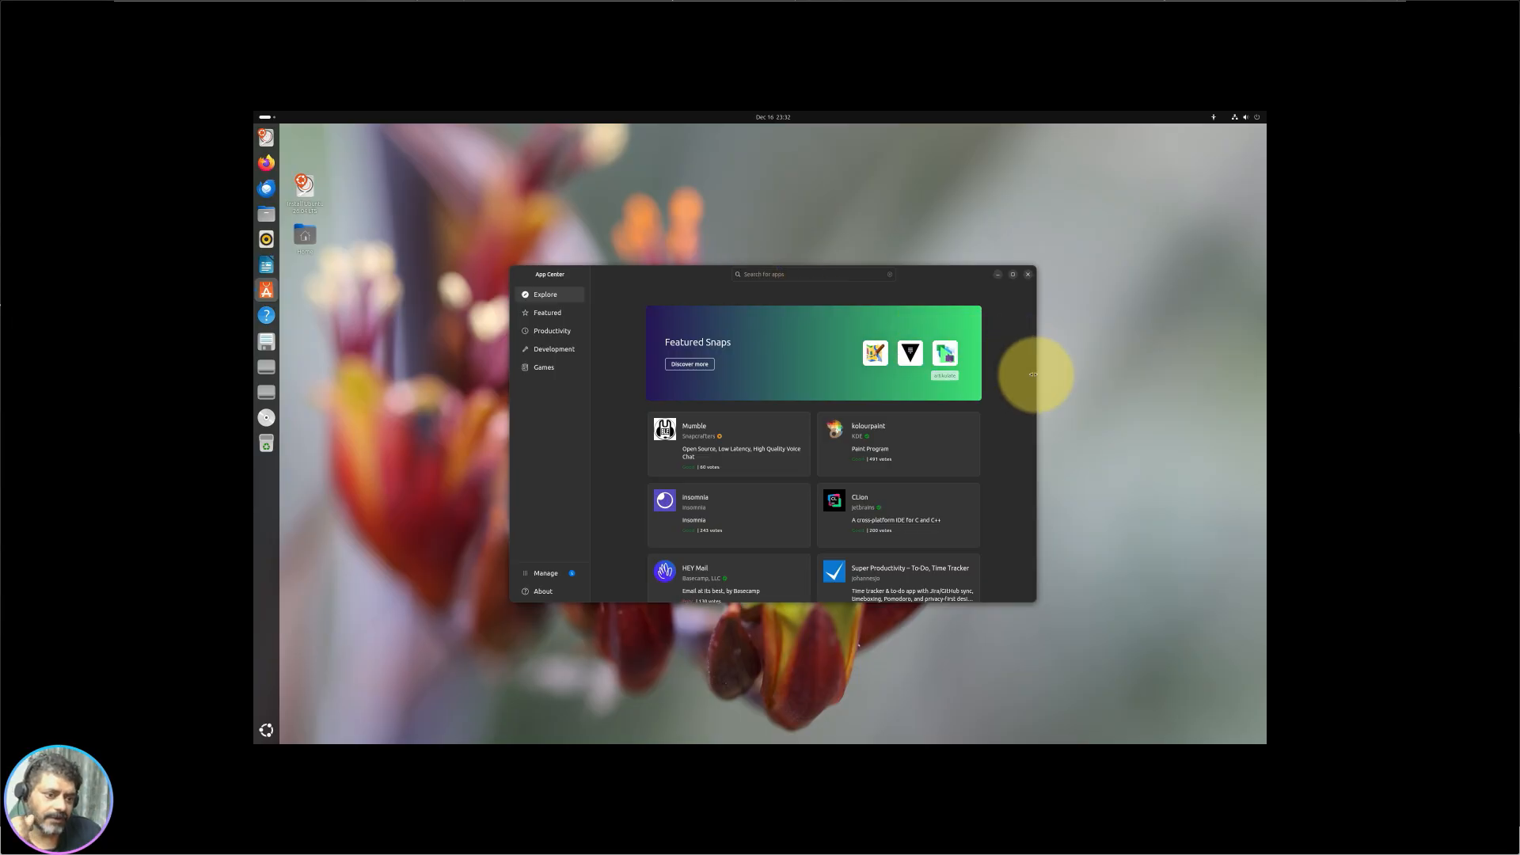
# Step: Close App Center and relaunch Settings from the quick-settings gear
pyautogui.click(1028, 276)
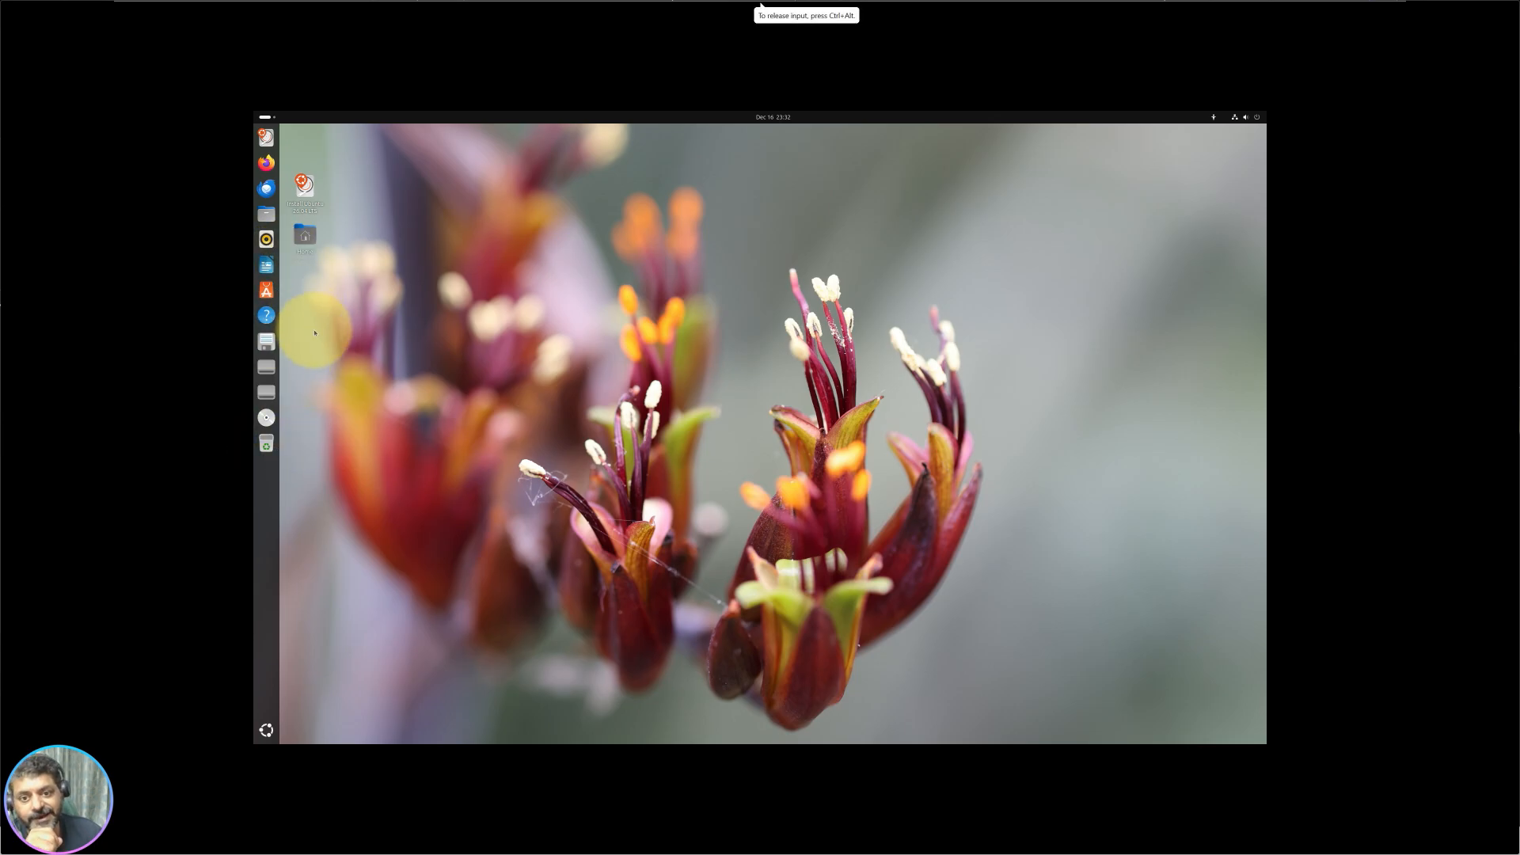
pyautogui.click(1244, 116)
pyautogui.click(1140, 142)
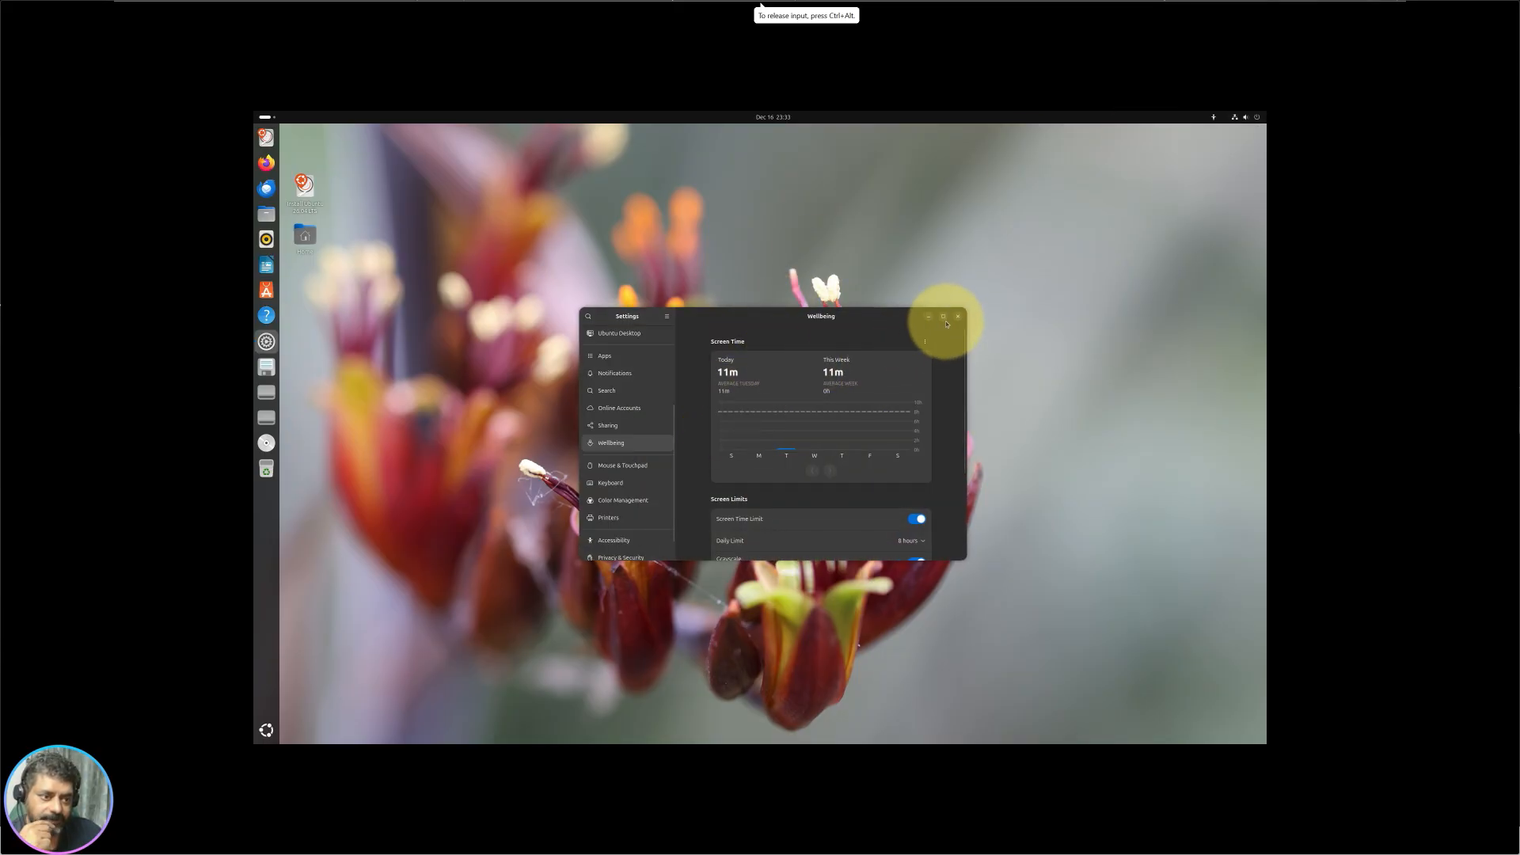
# Step: Close Settings, send the new crash report and cancel authentication
pyautogui.click(942, 316)
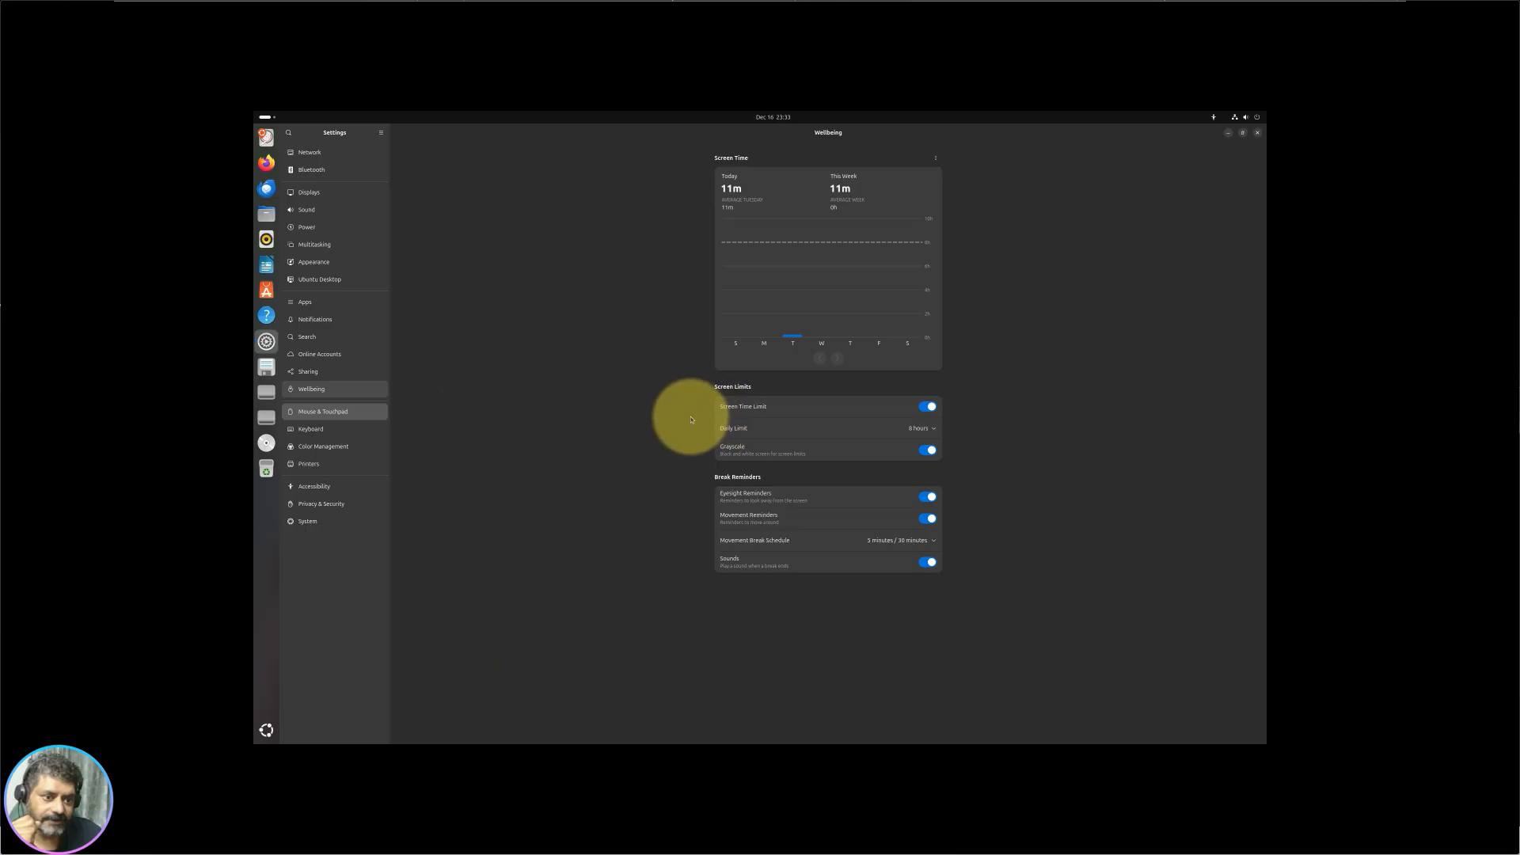
pyautogui.hotkey('alt', 'F4')
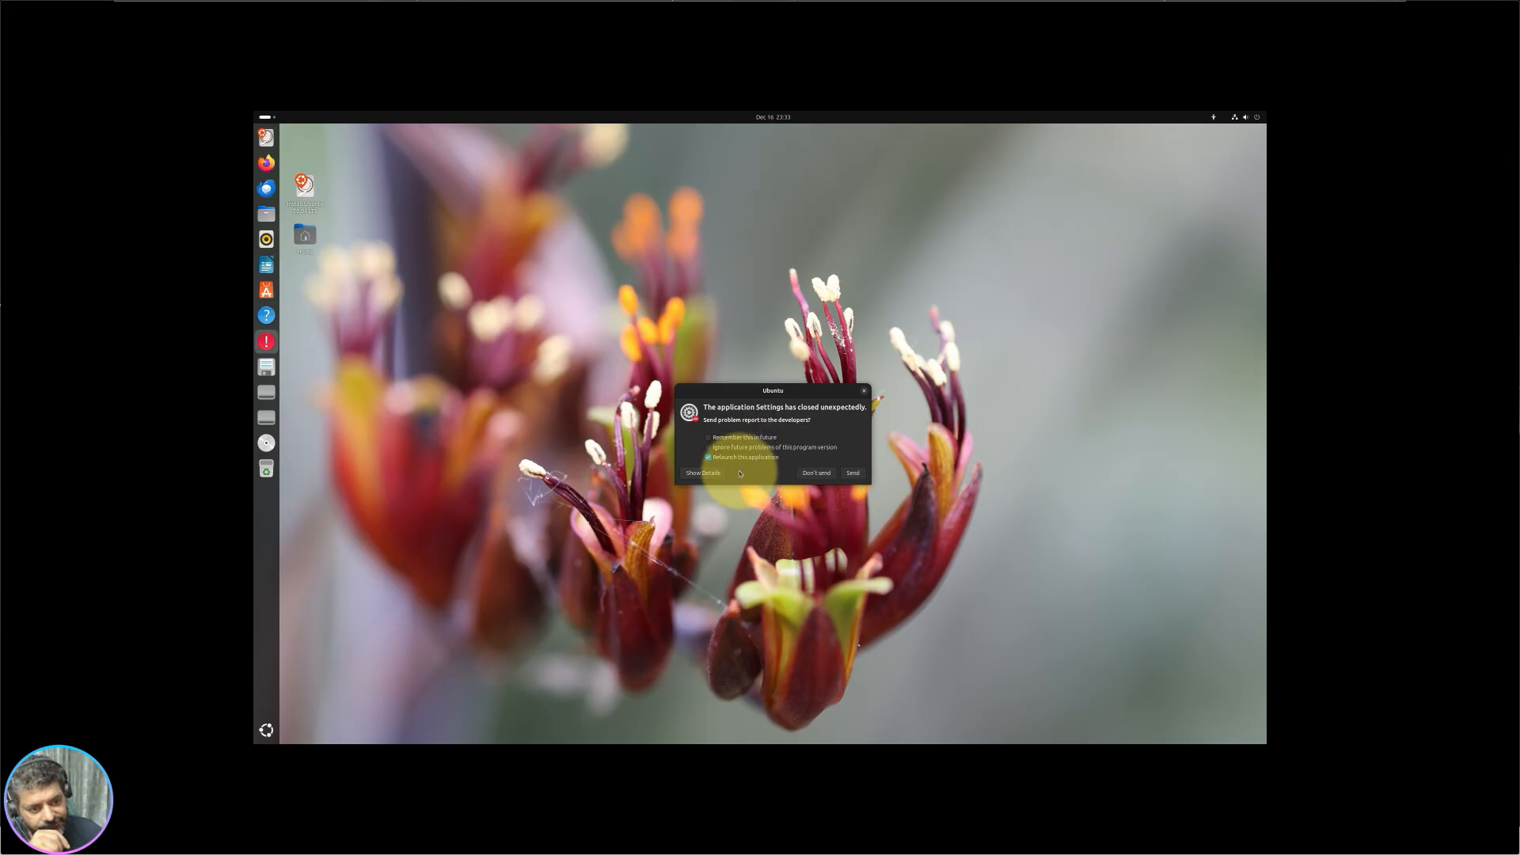
pyautogui.click(852, 474)
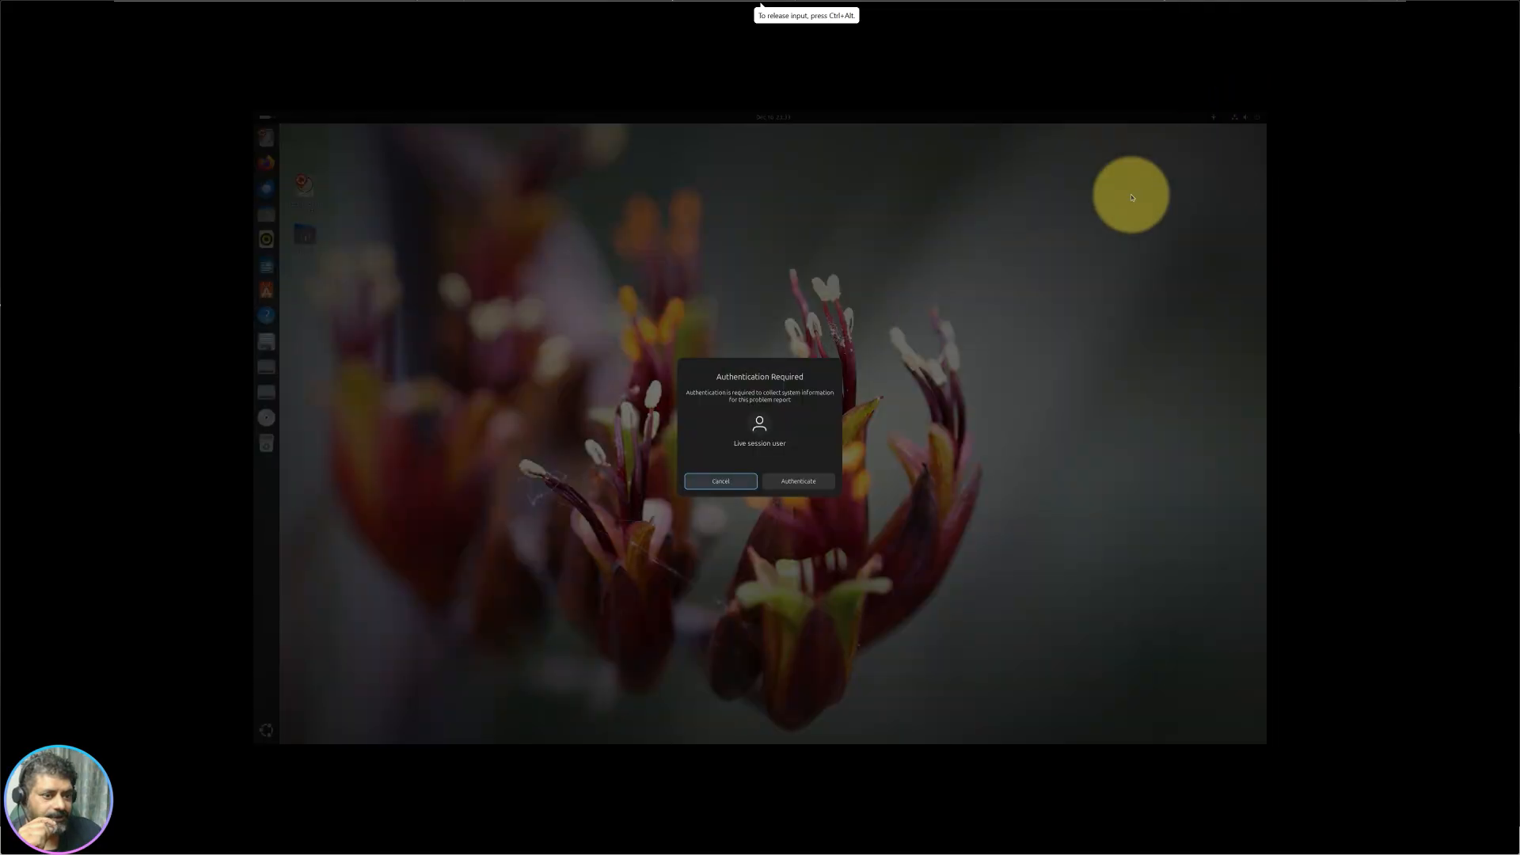
pyautogui.click(788, 485)
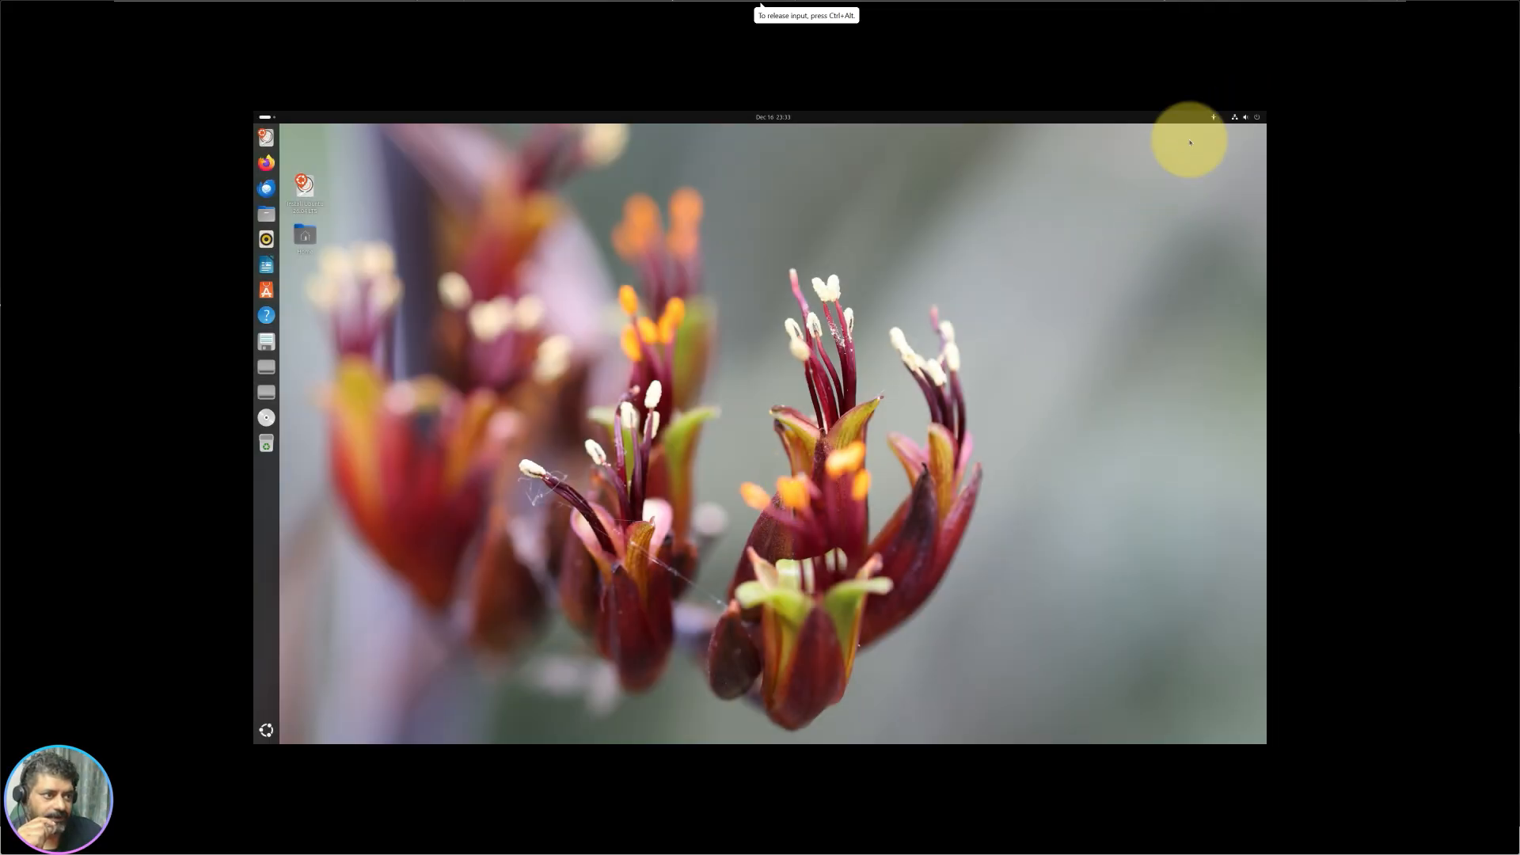
# Step: Relaunch Settings, maximize it and switch to the Keyboard page
pyautogui.click(1244, 120)
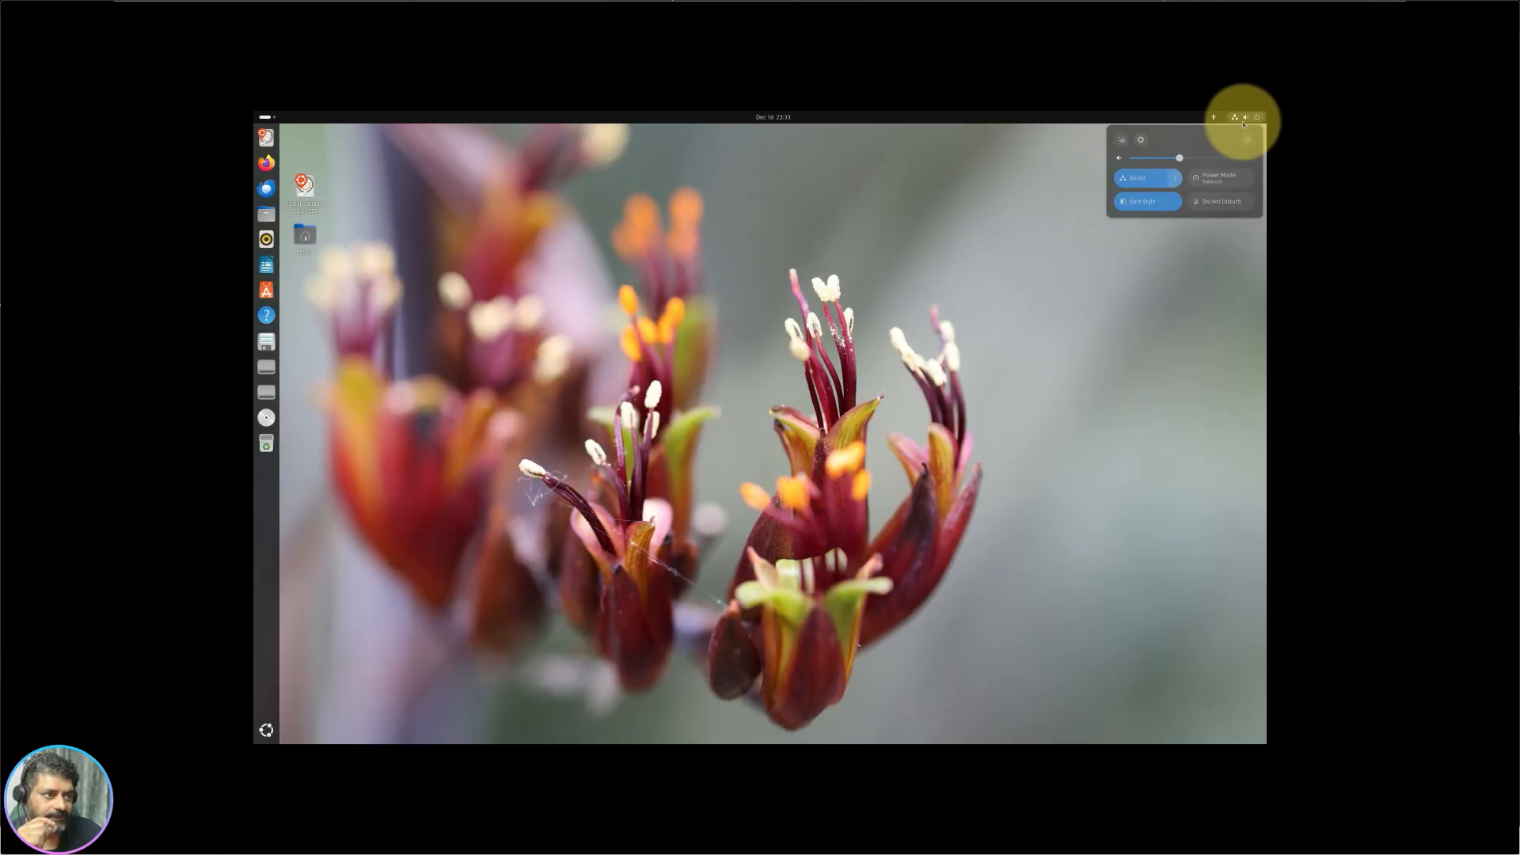
pyautogui.click(1140, 140)
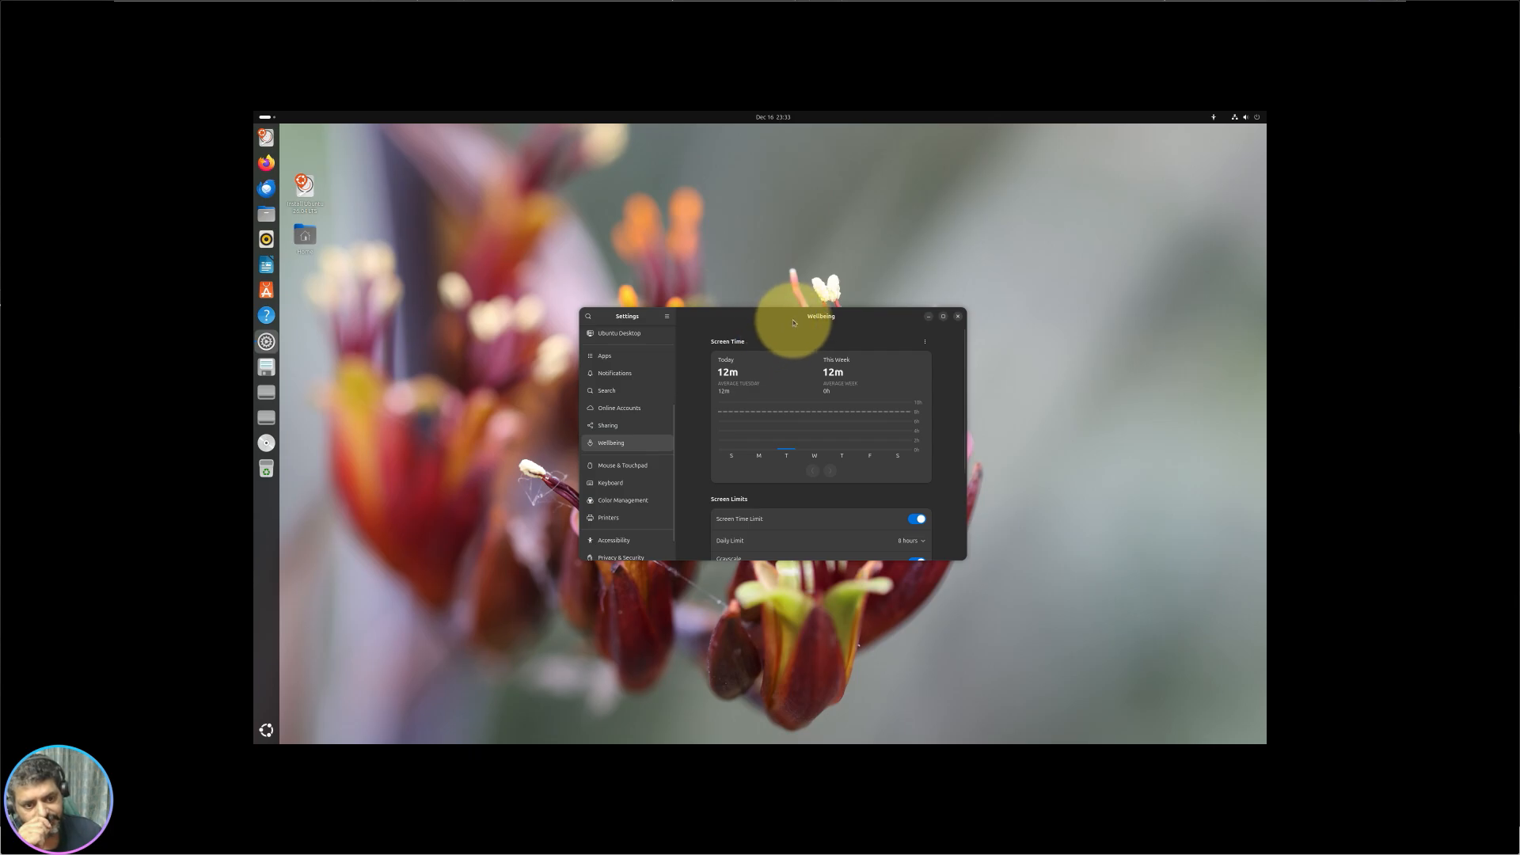
pyautogui.doubleClick(792, 318)
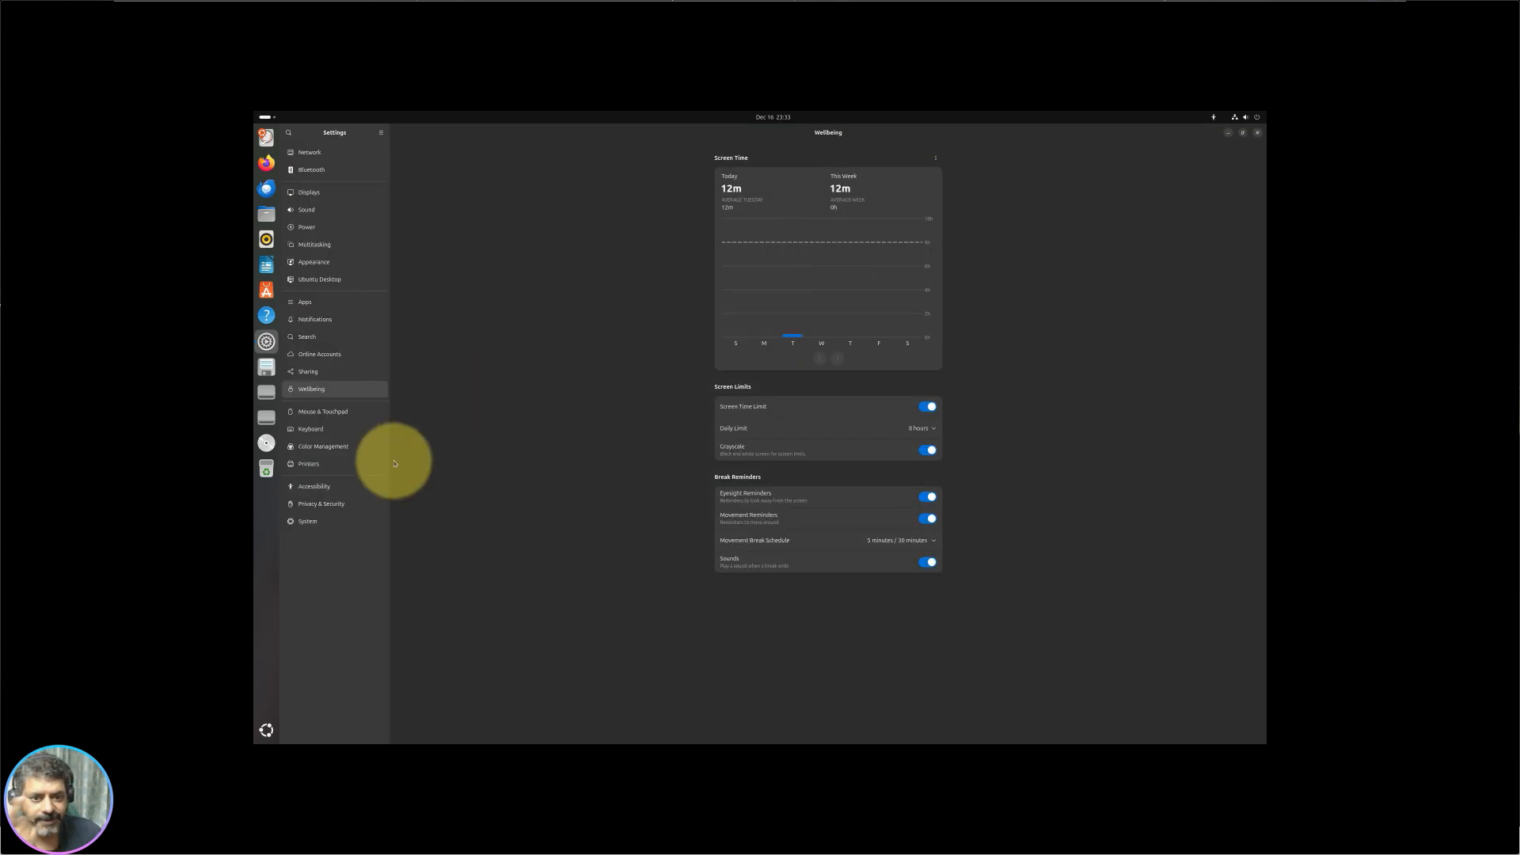
pyautogui.click(348, 431)
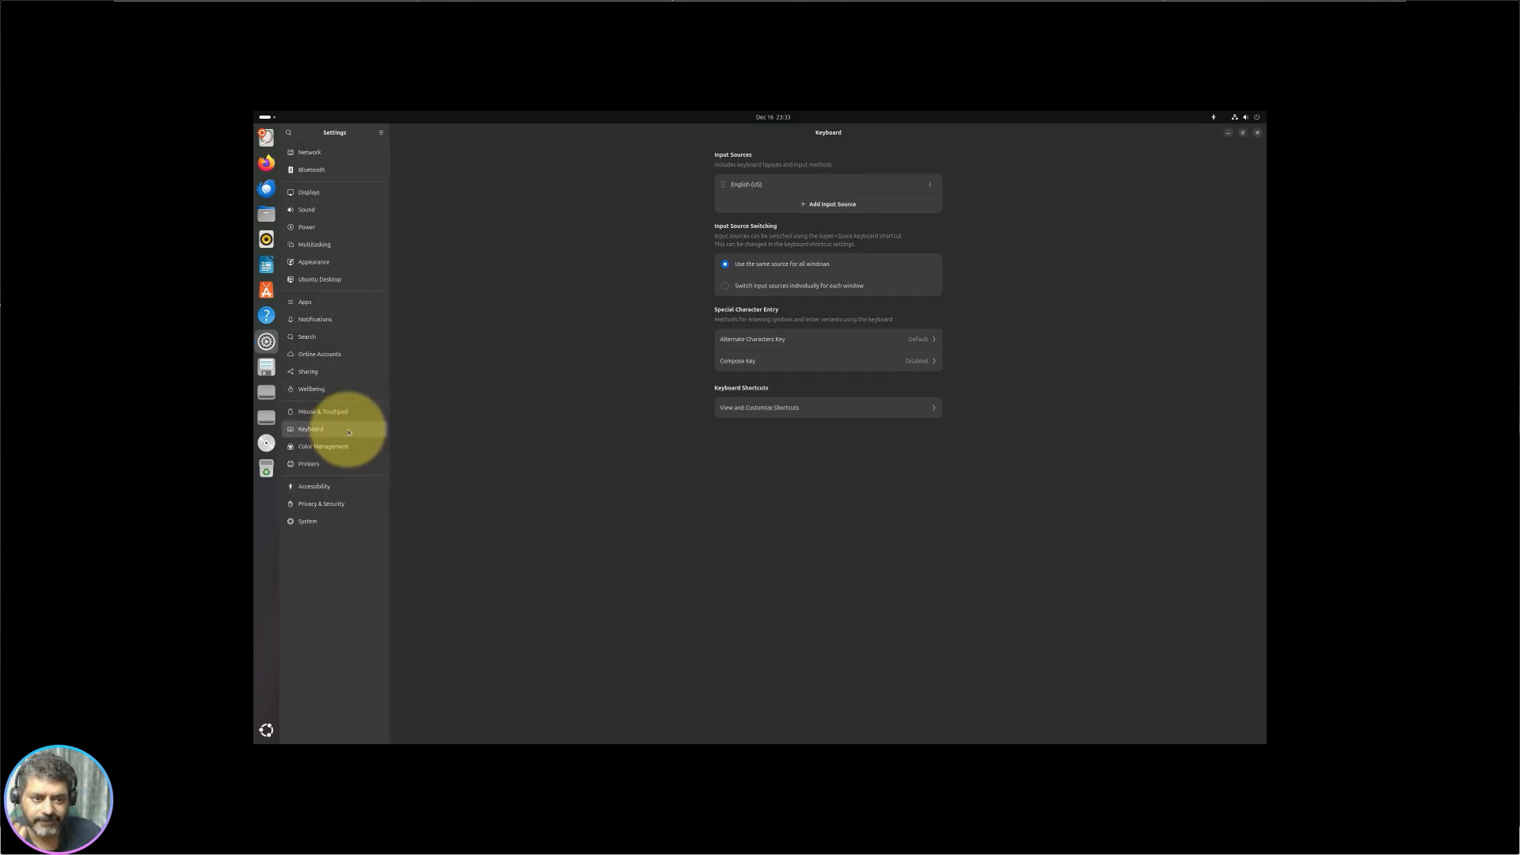
# Step: Close Settings and relaunch it maximized on the Keyboard page
pyautogui.hotkey('alt', 'F4')
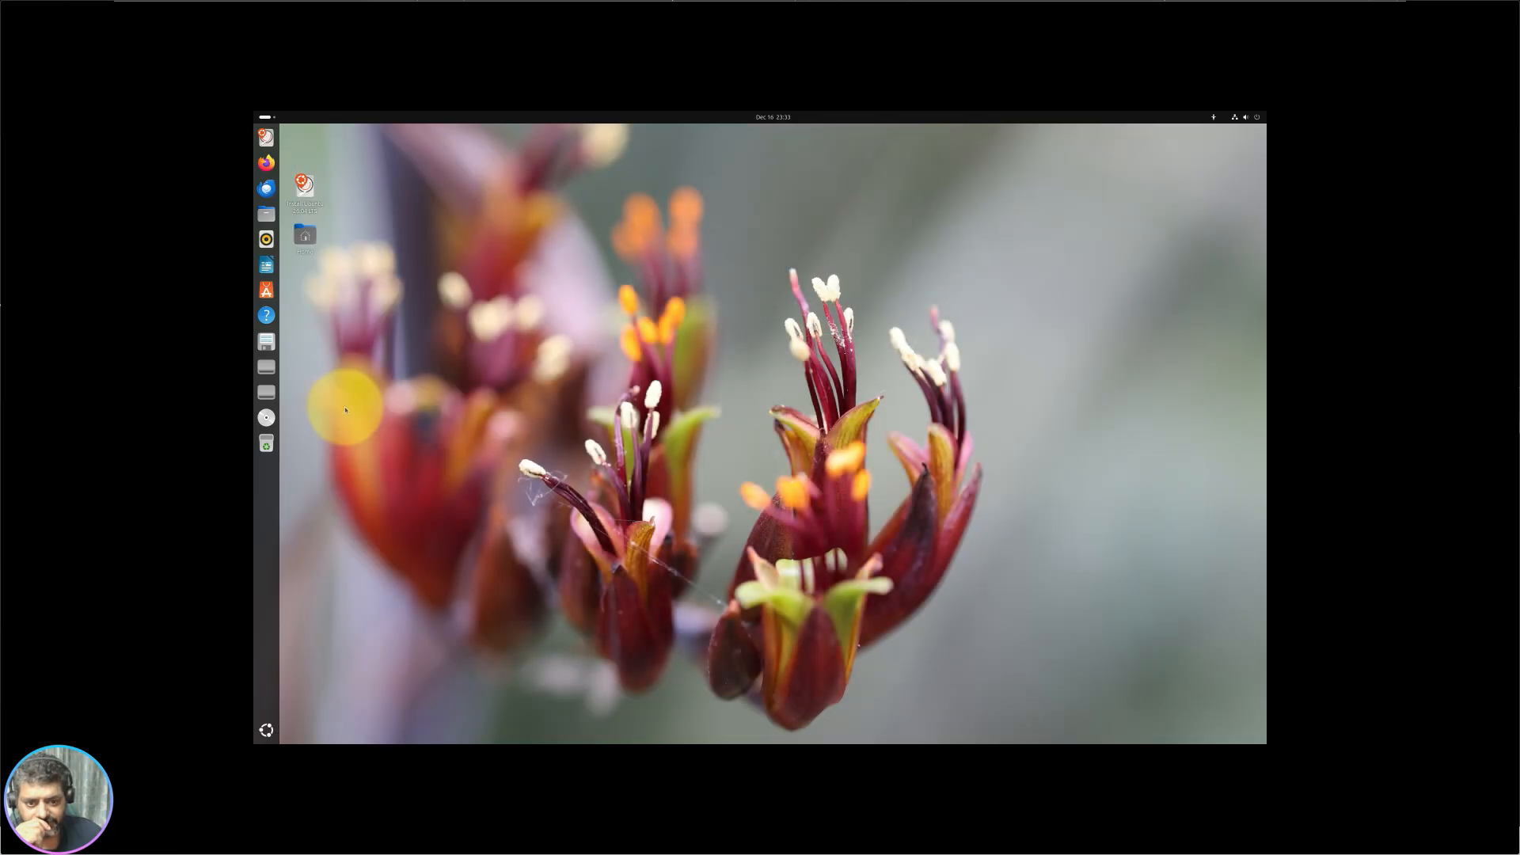
pyautogui.click(1212, 117)
pyautogui.click(1238, 118)
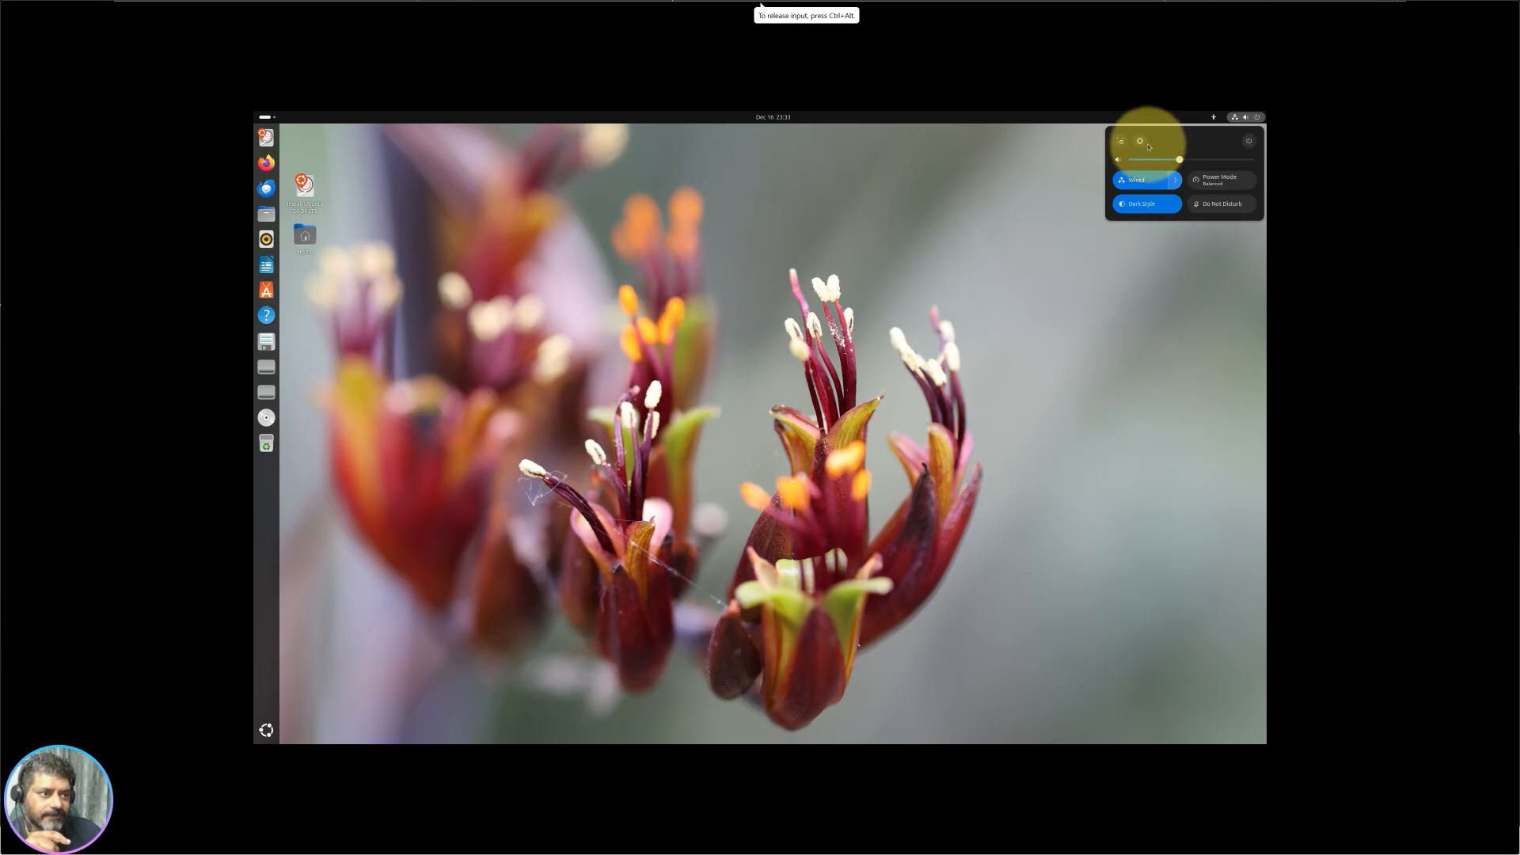
pyautogui.click(1141, 143)
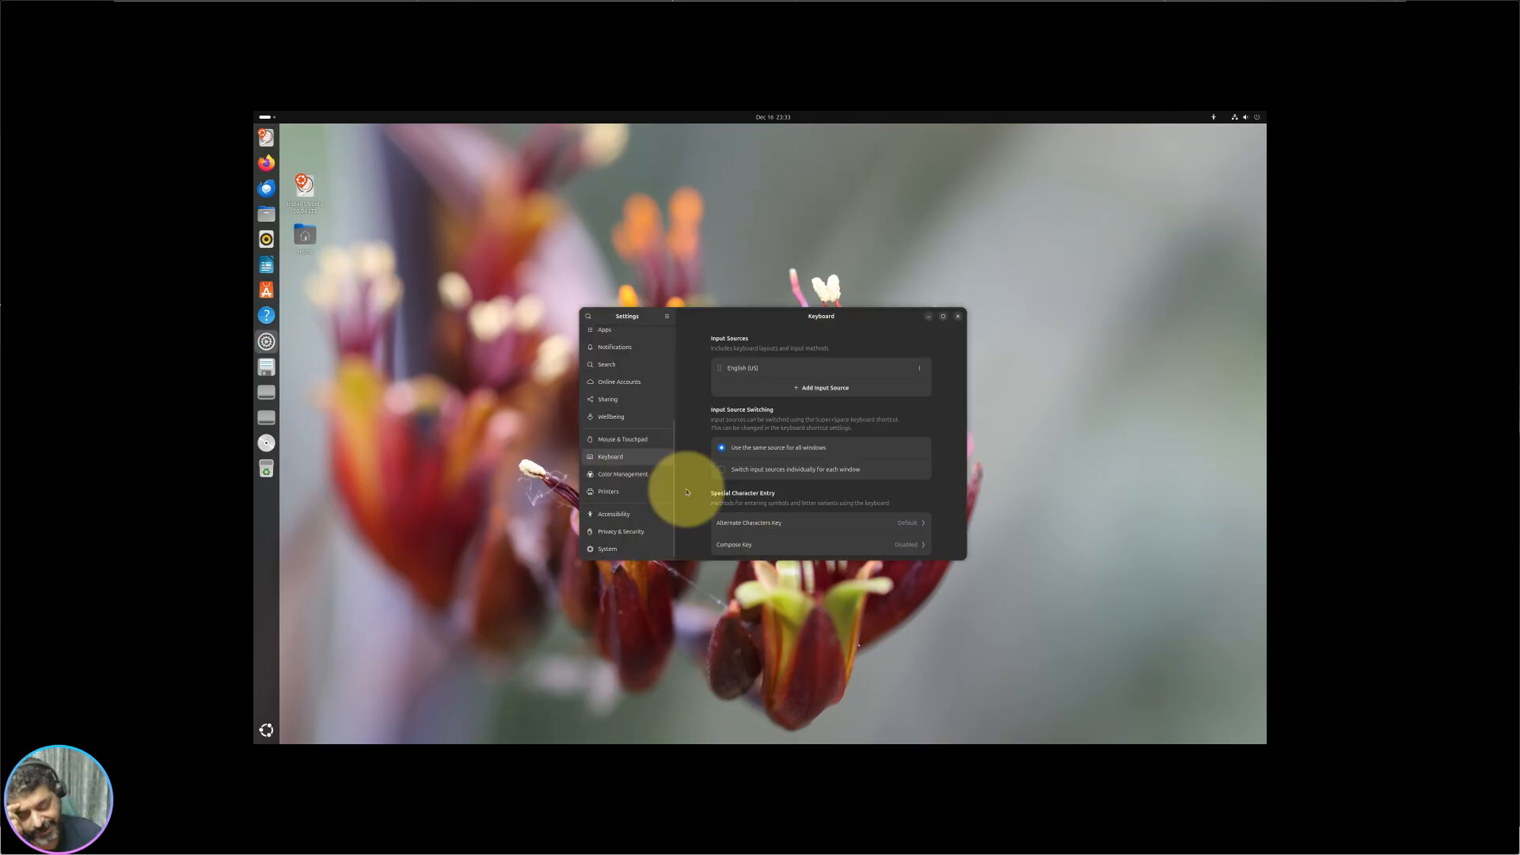
pyautogui.click(943, 316)
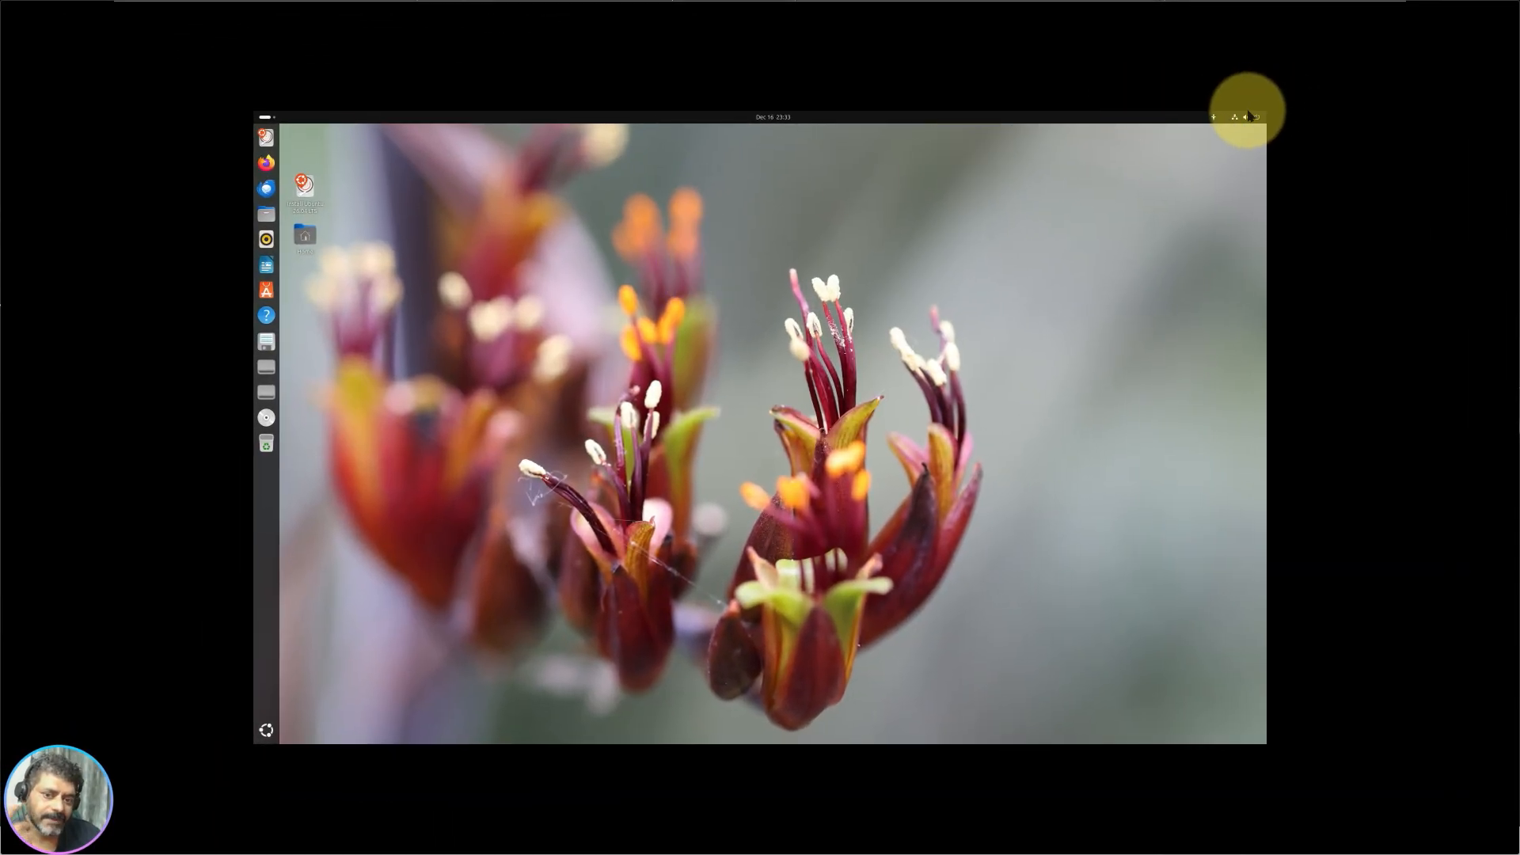
pyautogui.click(1248, 116)
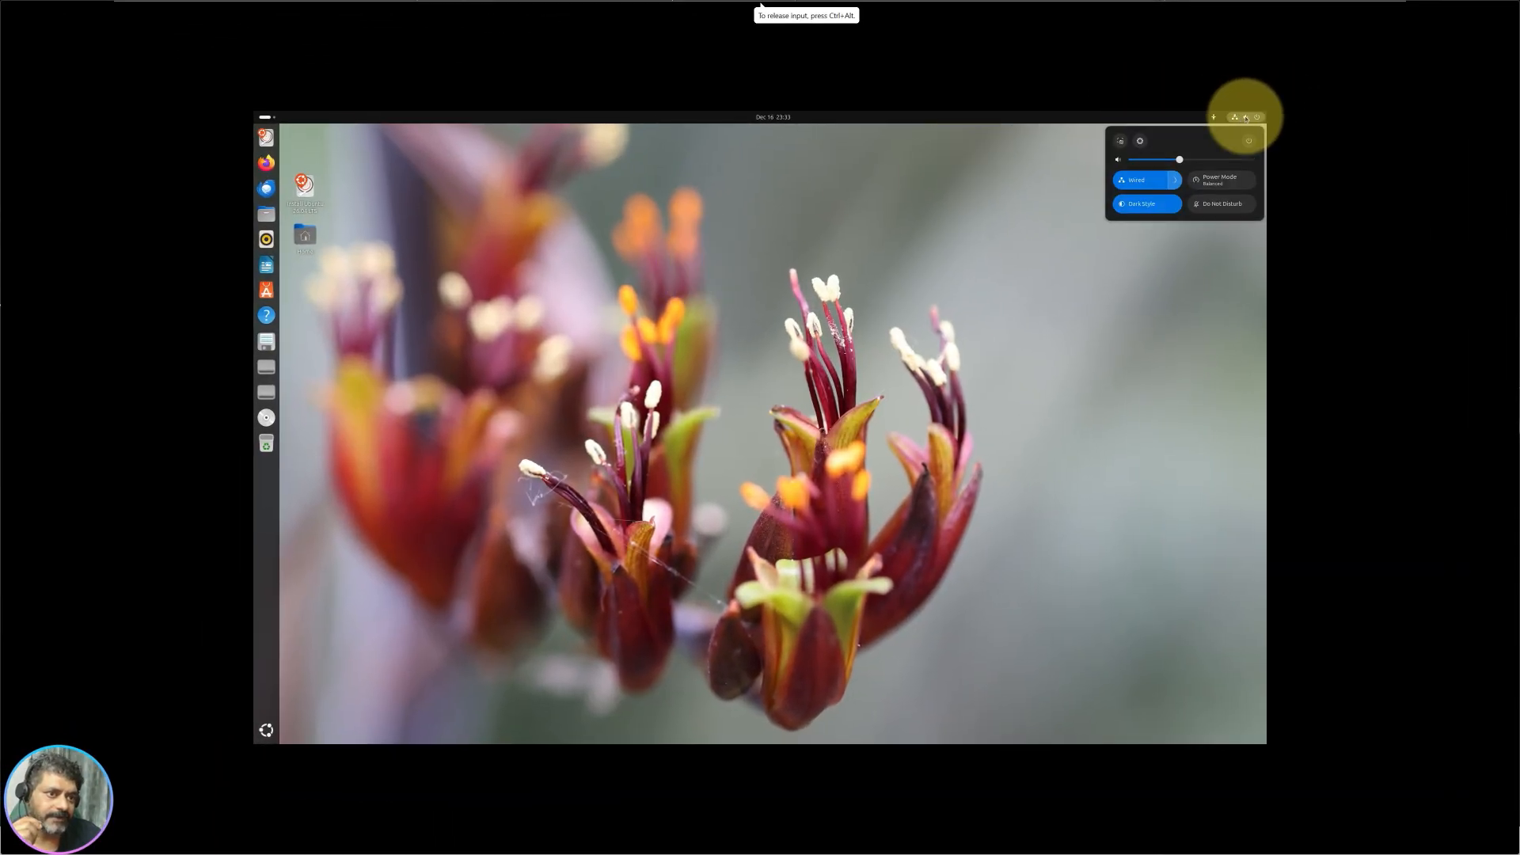
pyautogui.click(1140, 142)
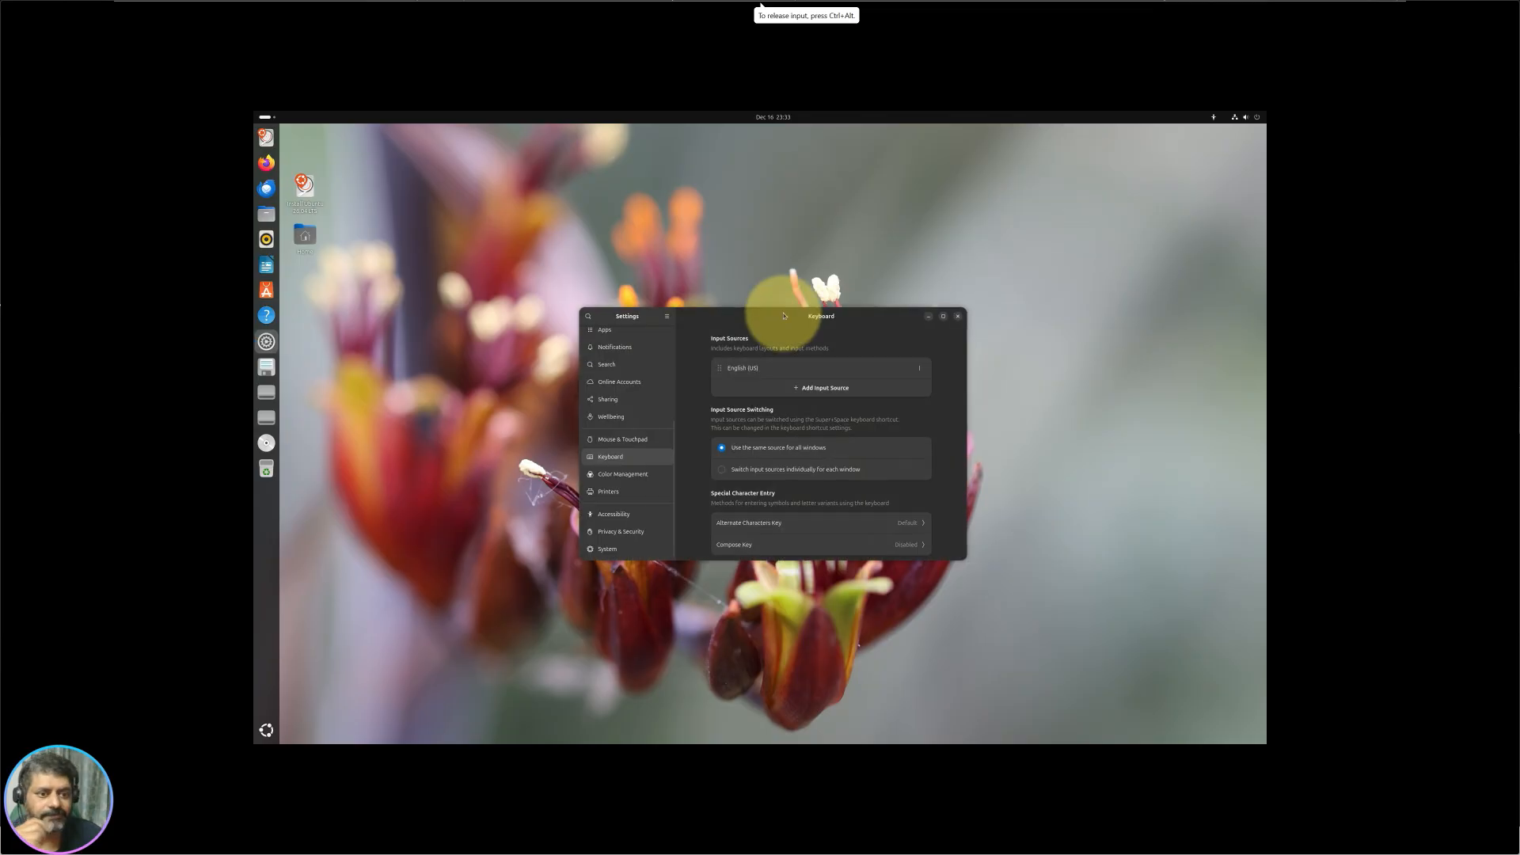
# Step: Turn on Secure Shell remote login from the System page, authenticating when asked
pyautogui.click(944, 316)
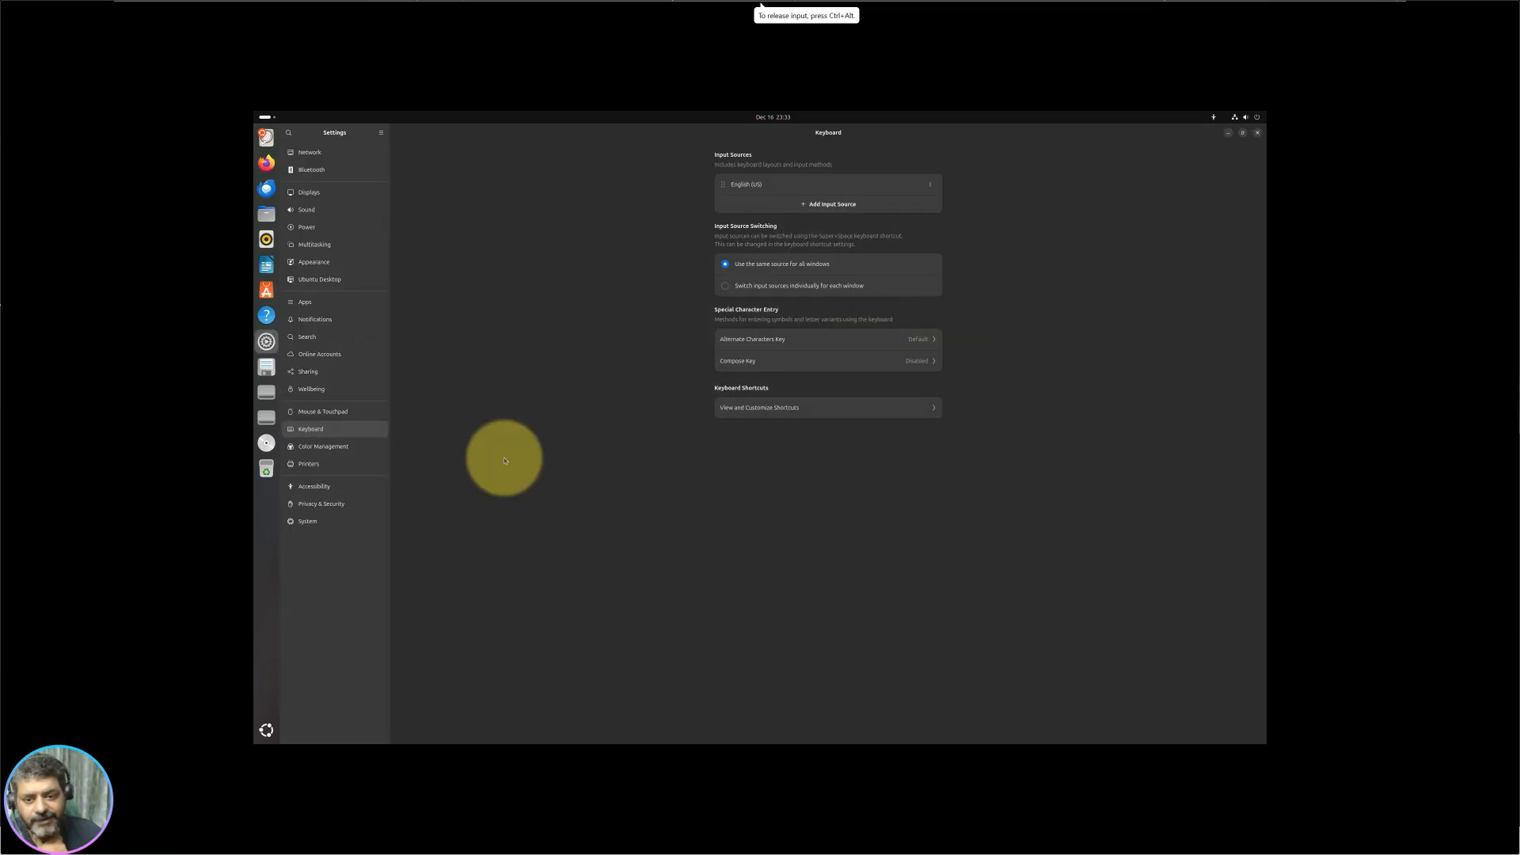
pyautogui.click(320, 527)
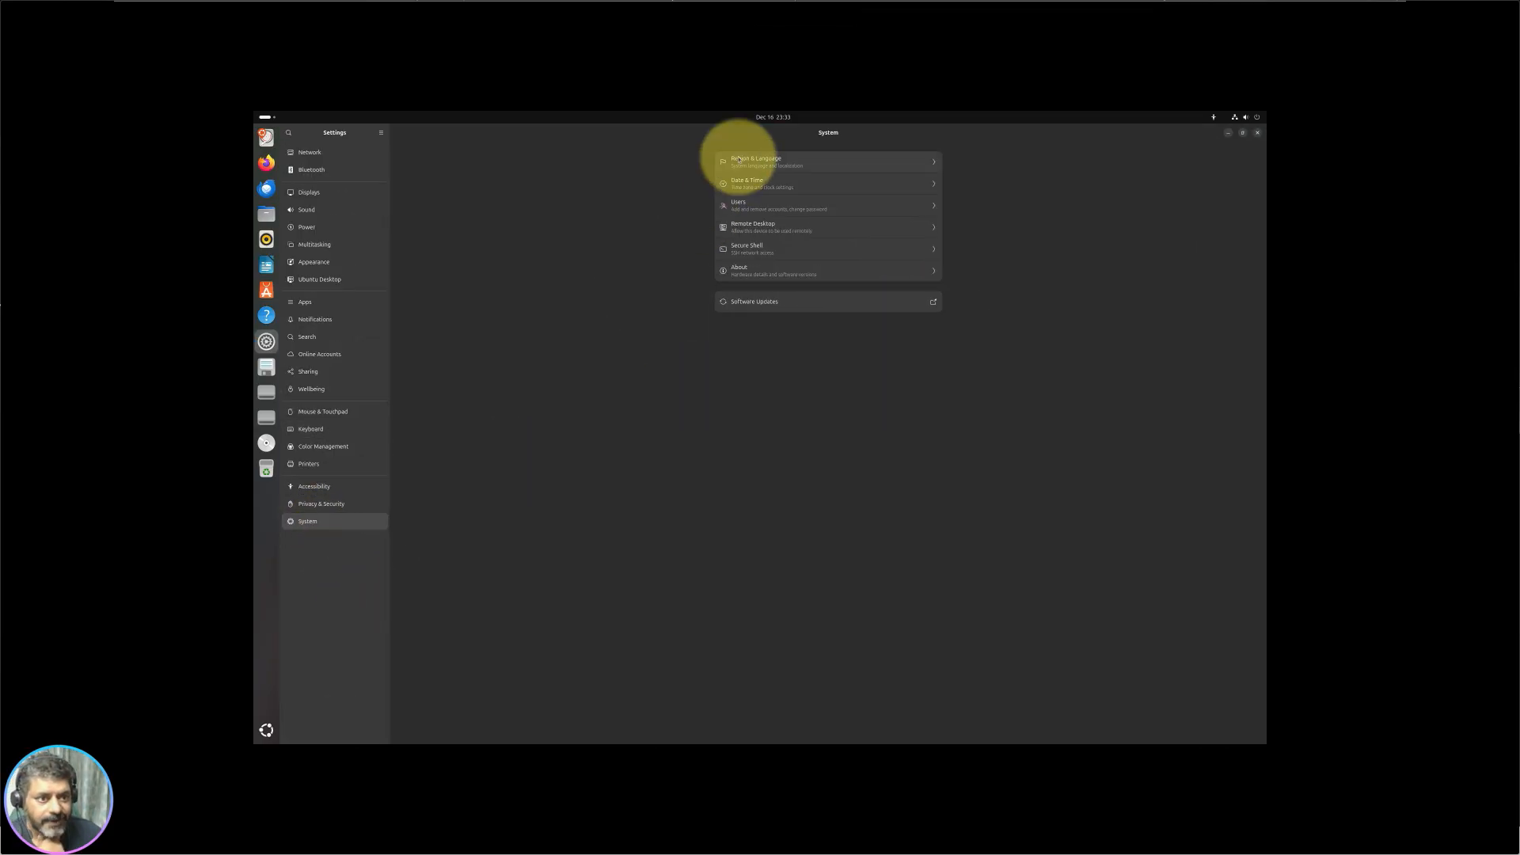
pyautogui.click(781, 248)
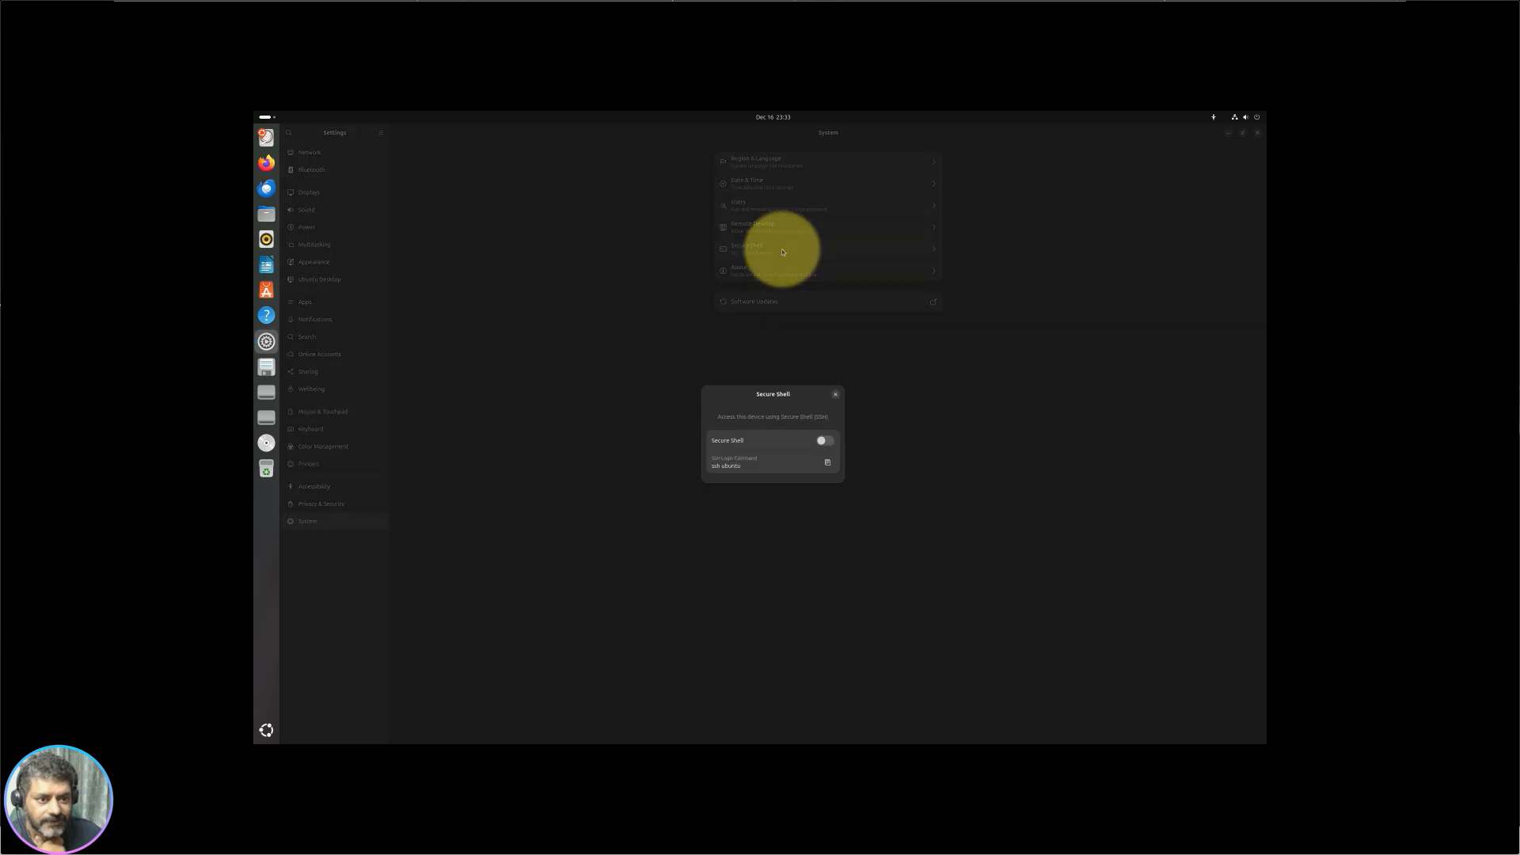
pyautogui.click(824, 440)
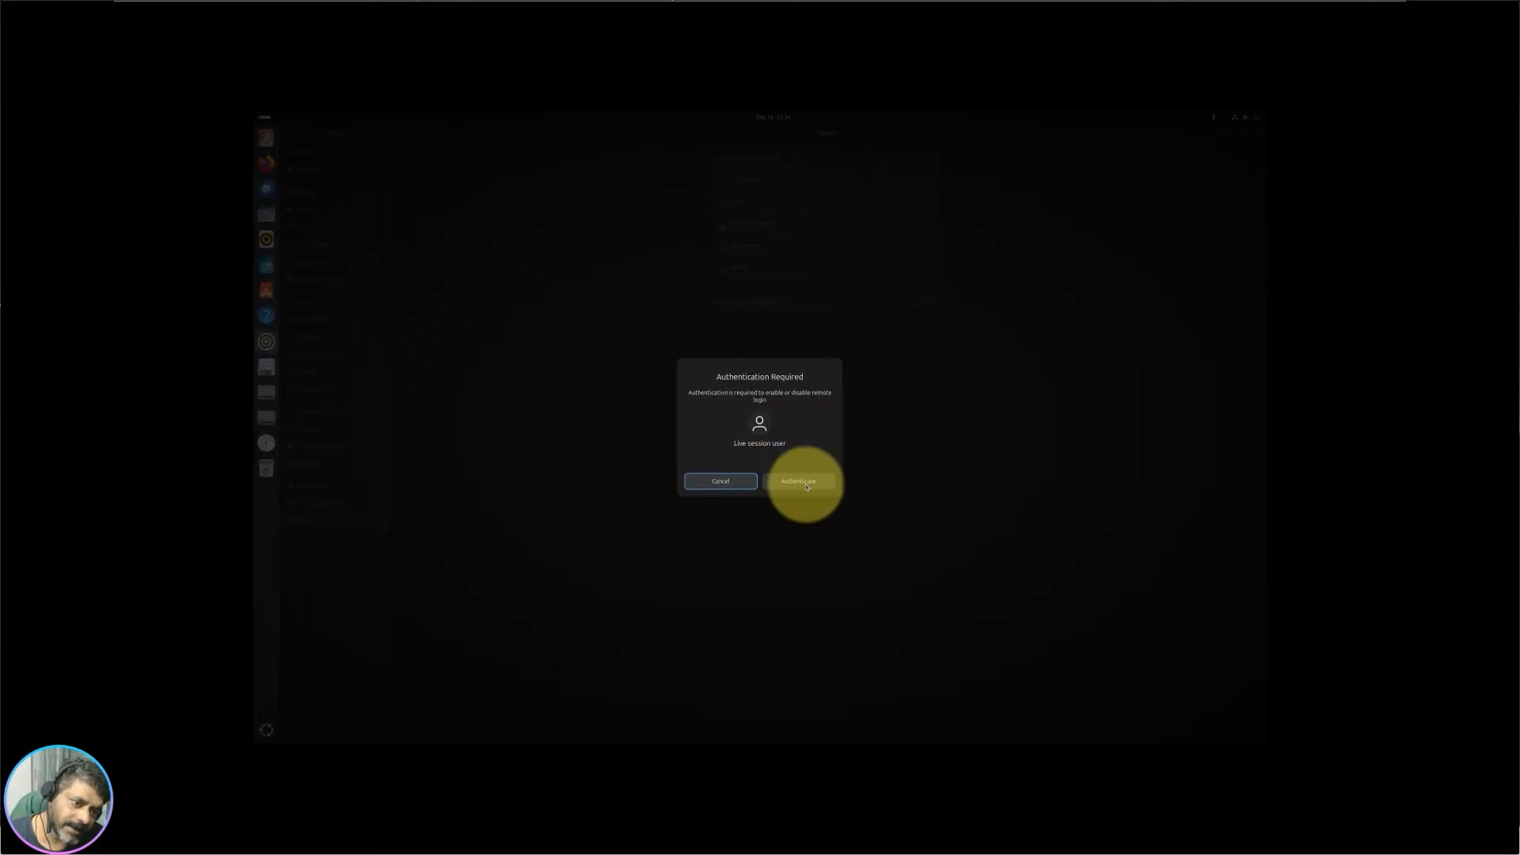
pyautogui.click(799, 481)
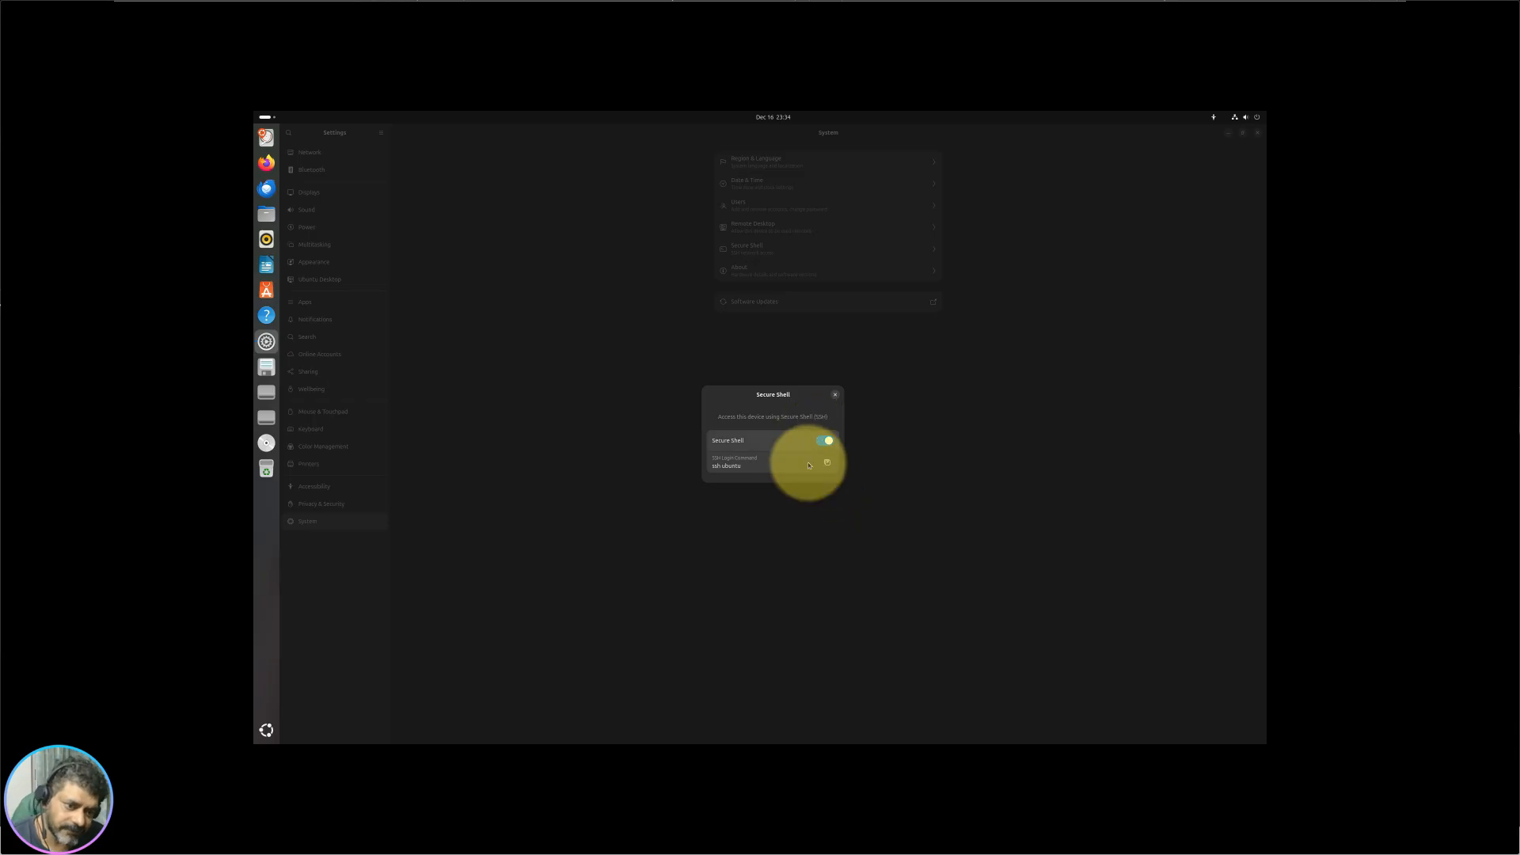
# Step: Close the Secure Shell details, view Remote Desktop, then return to the System list
pyautogui.click(834, 394)
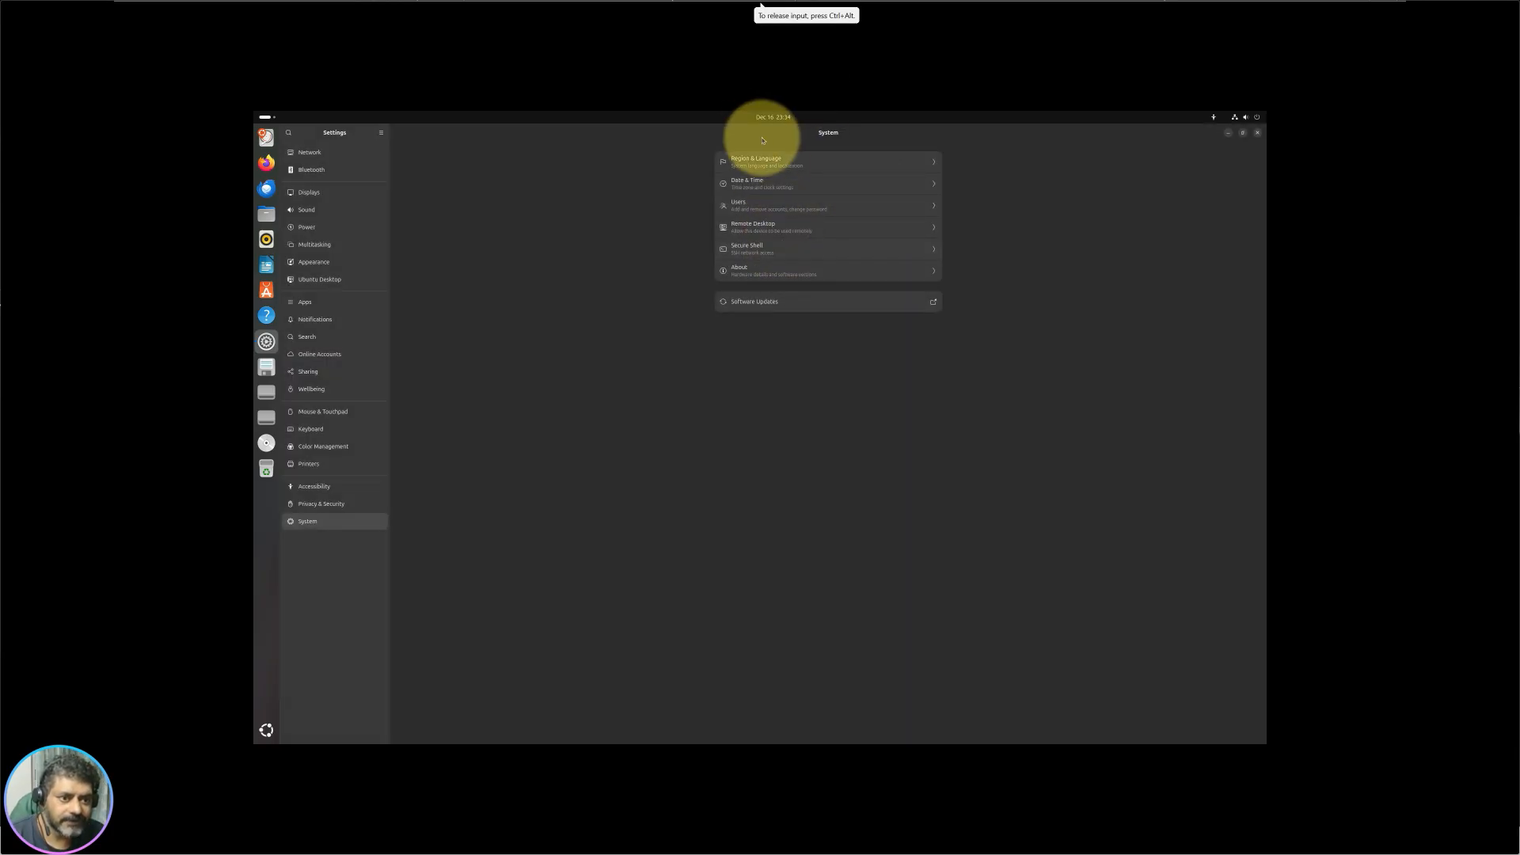
pyautogui.click(780, 227)
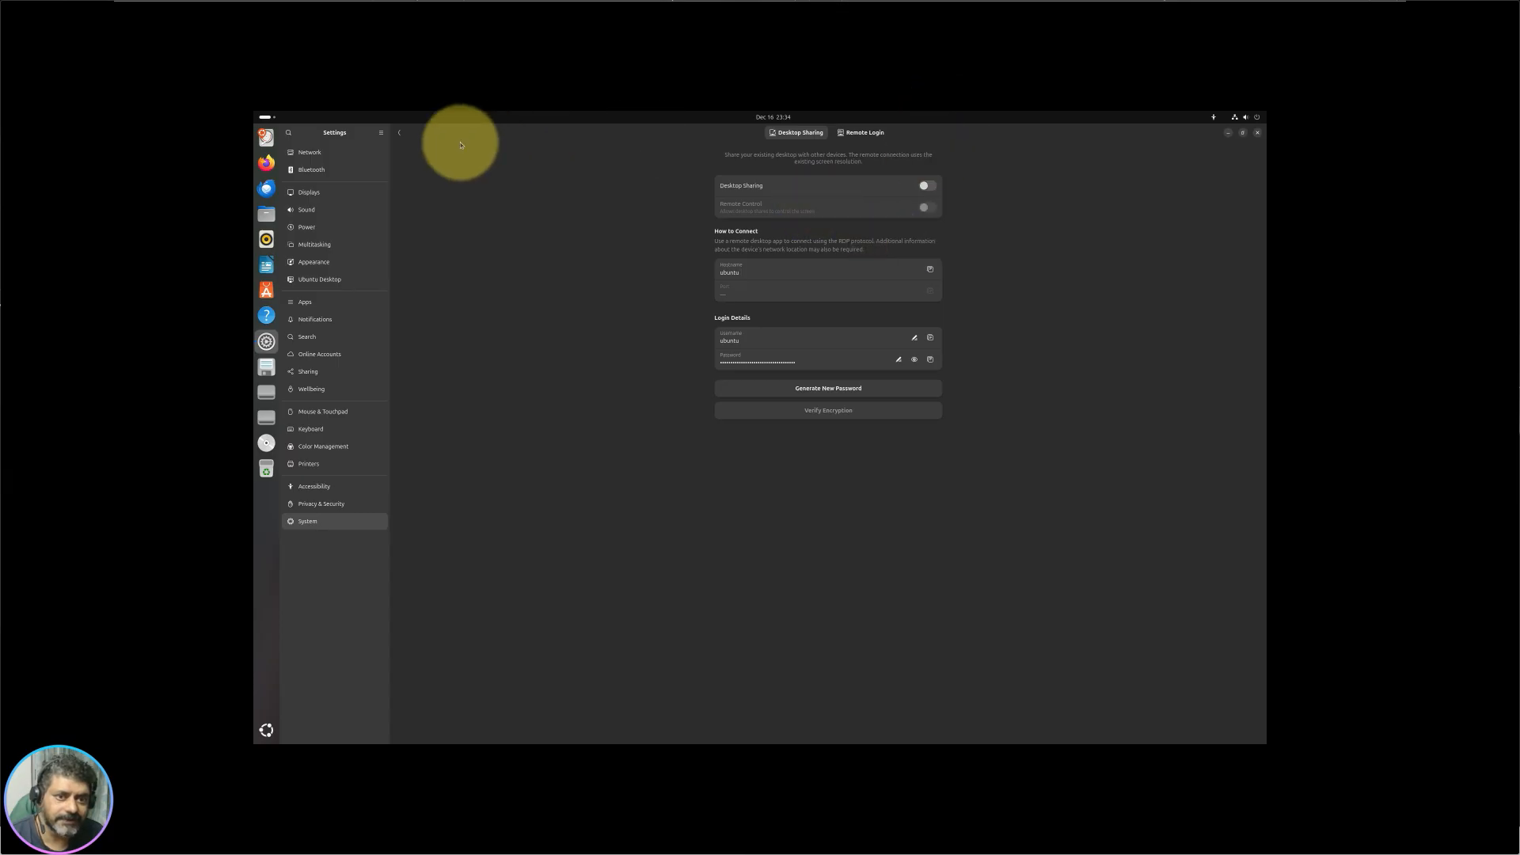
pyautogui.click(402, 135)
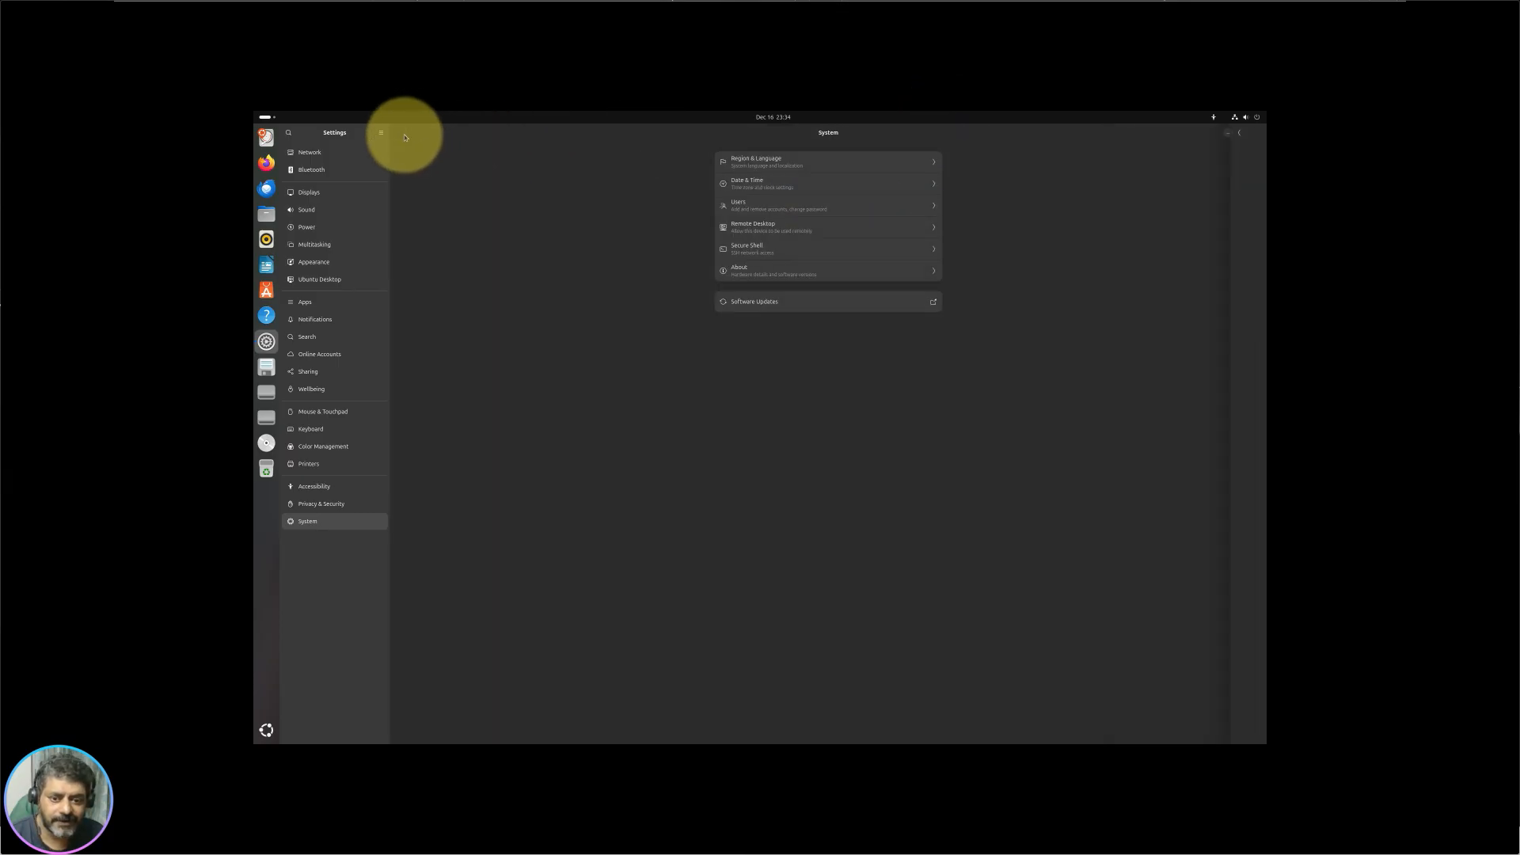
# Step: Open About, select the OS name and disk capacity text, then view and close System Details
pyautogui.click(777, 276)
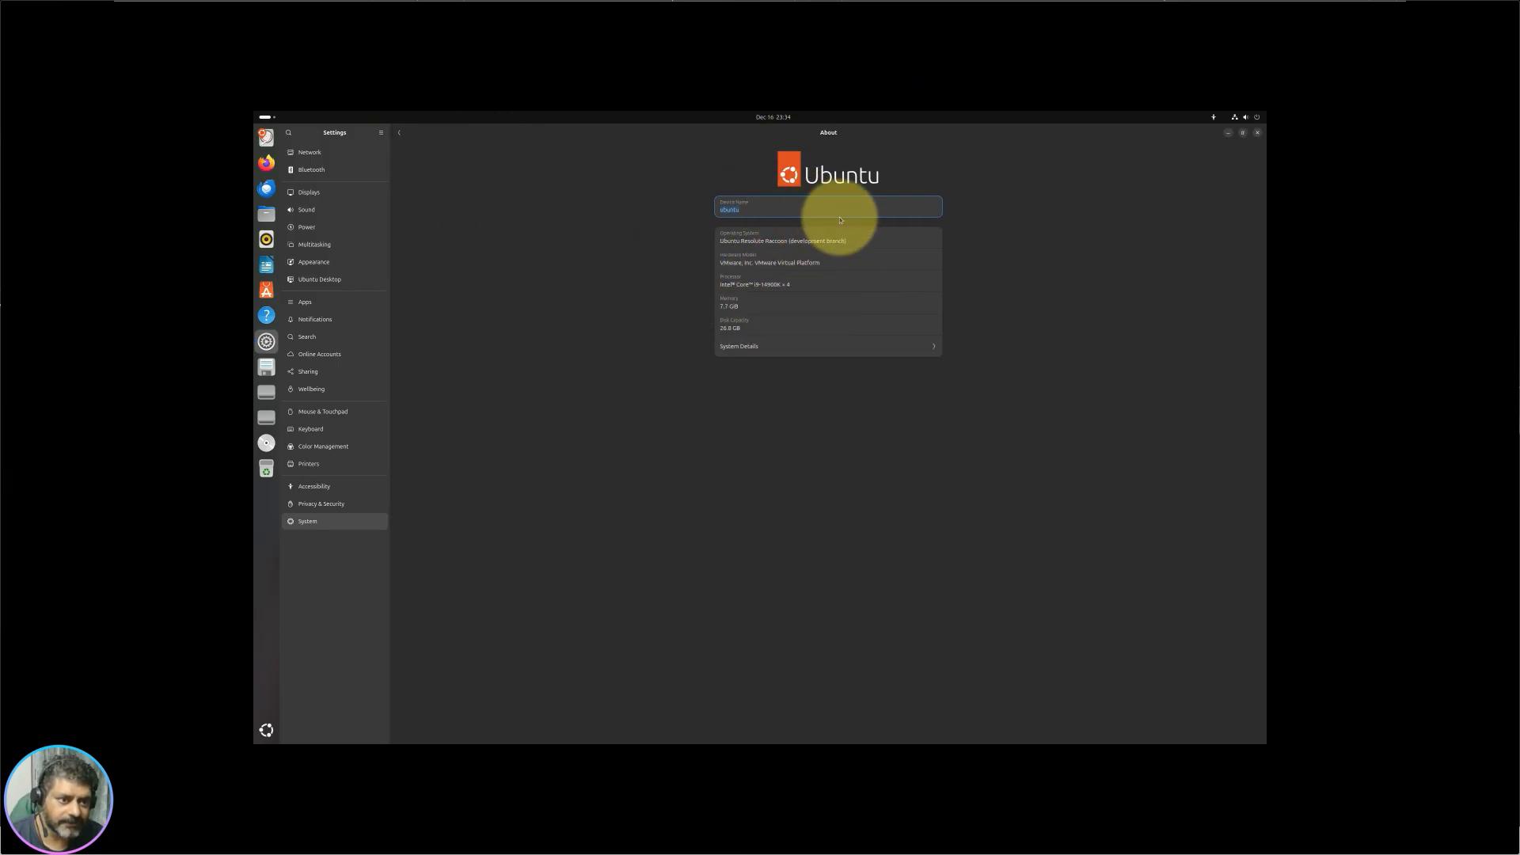
pyautogui.moveTo(748, 243); pyautogui.dragTo(898, 264)
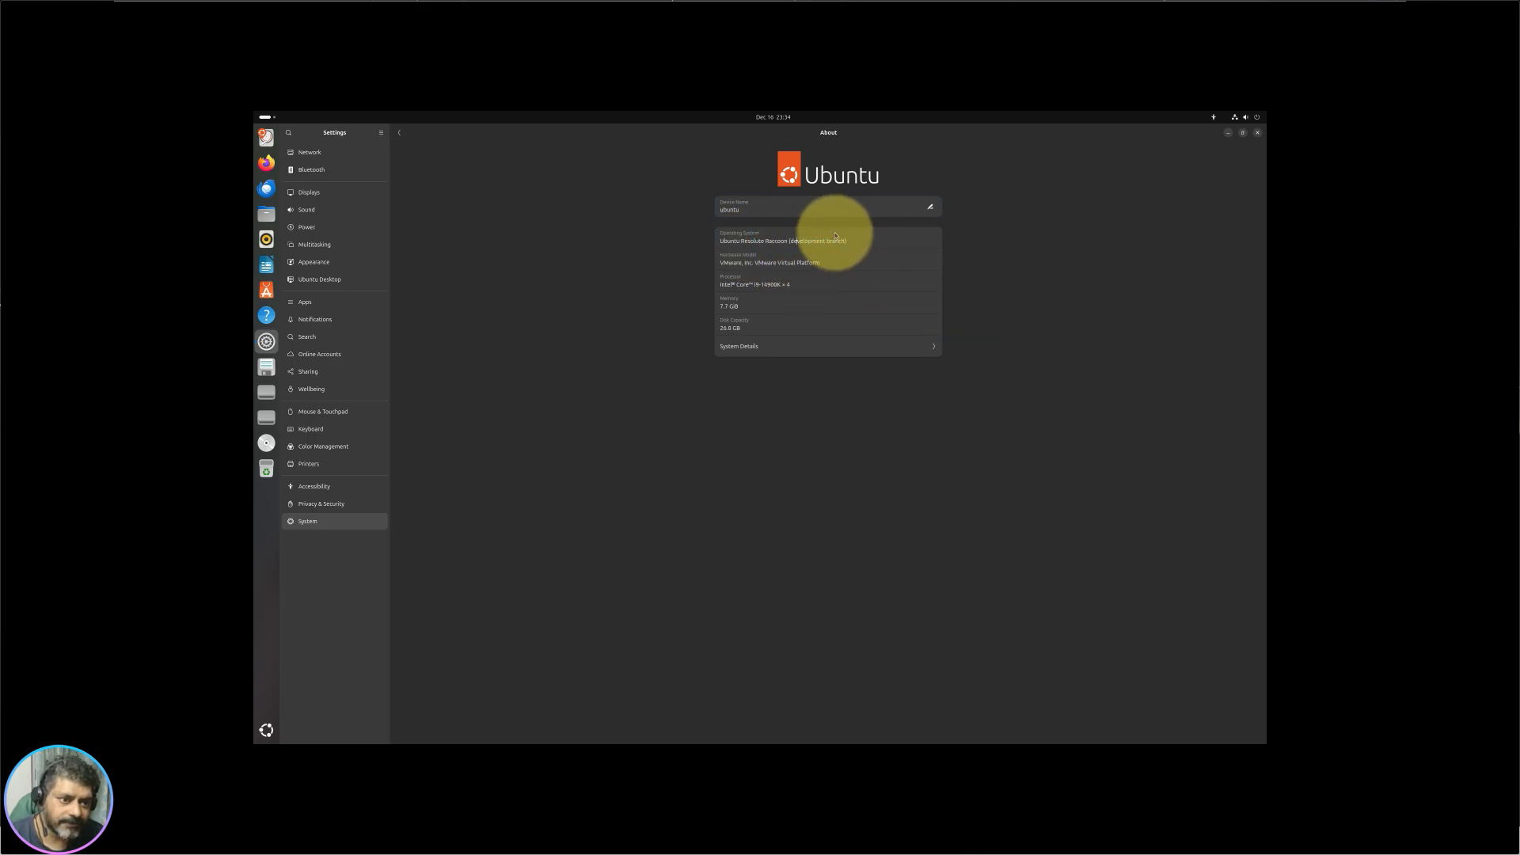
pyautogui.moveTo(813, 242); pyautogui.dragTo(759, 248)
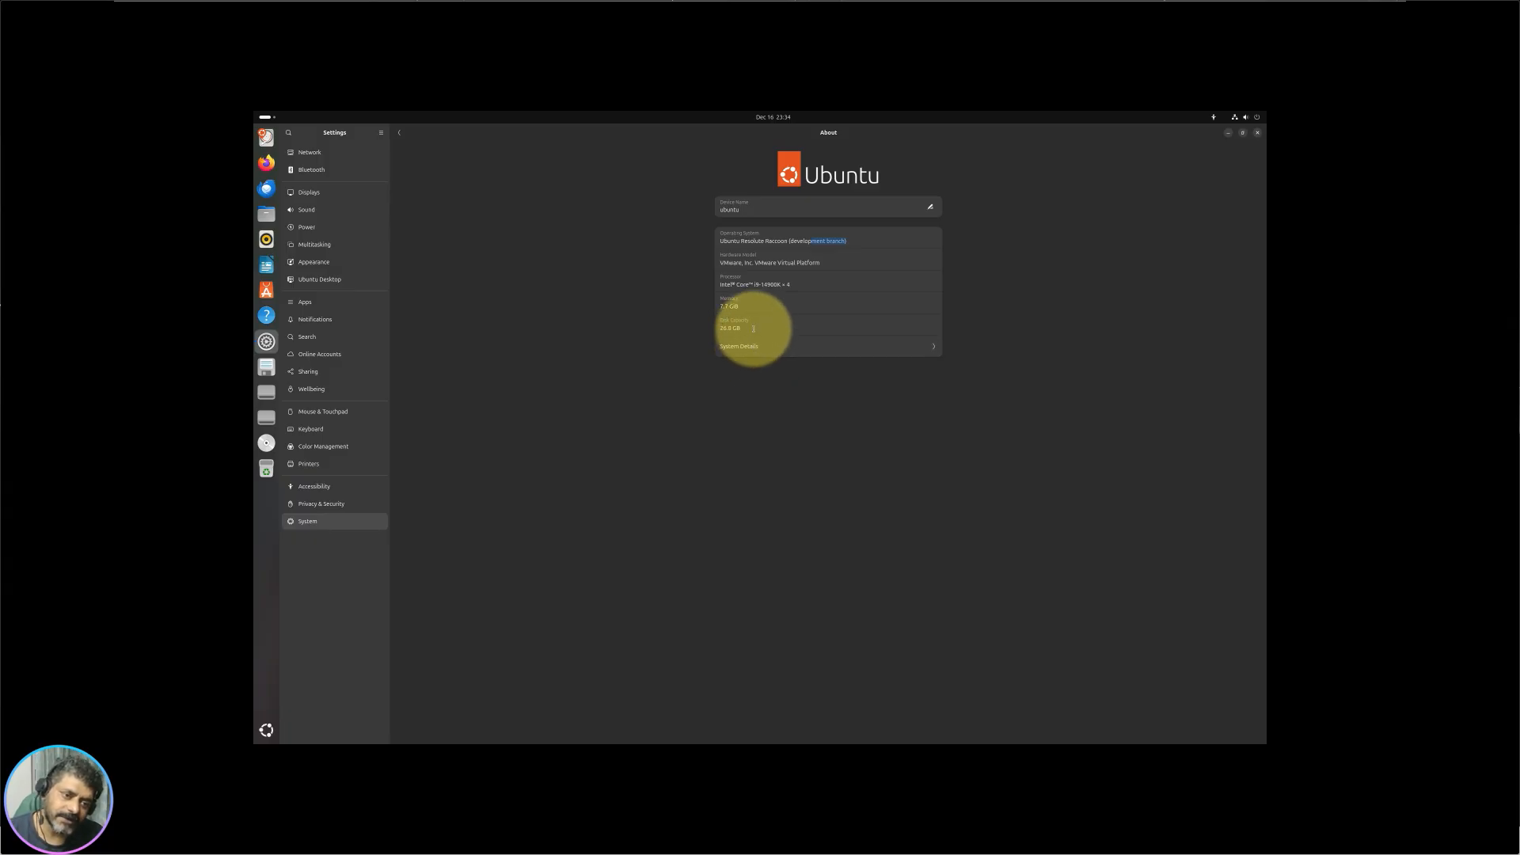
pyautogui.moveTo(753, 328); pyautogui.dragTo(719, 329)
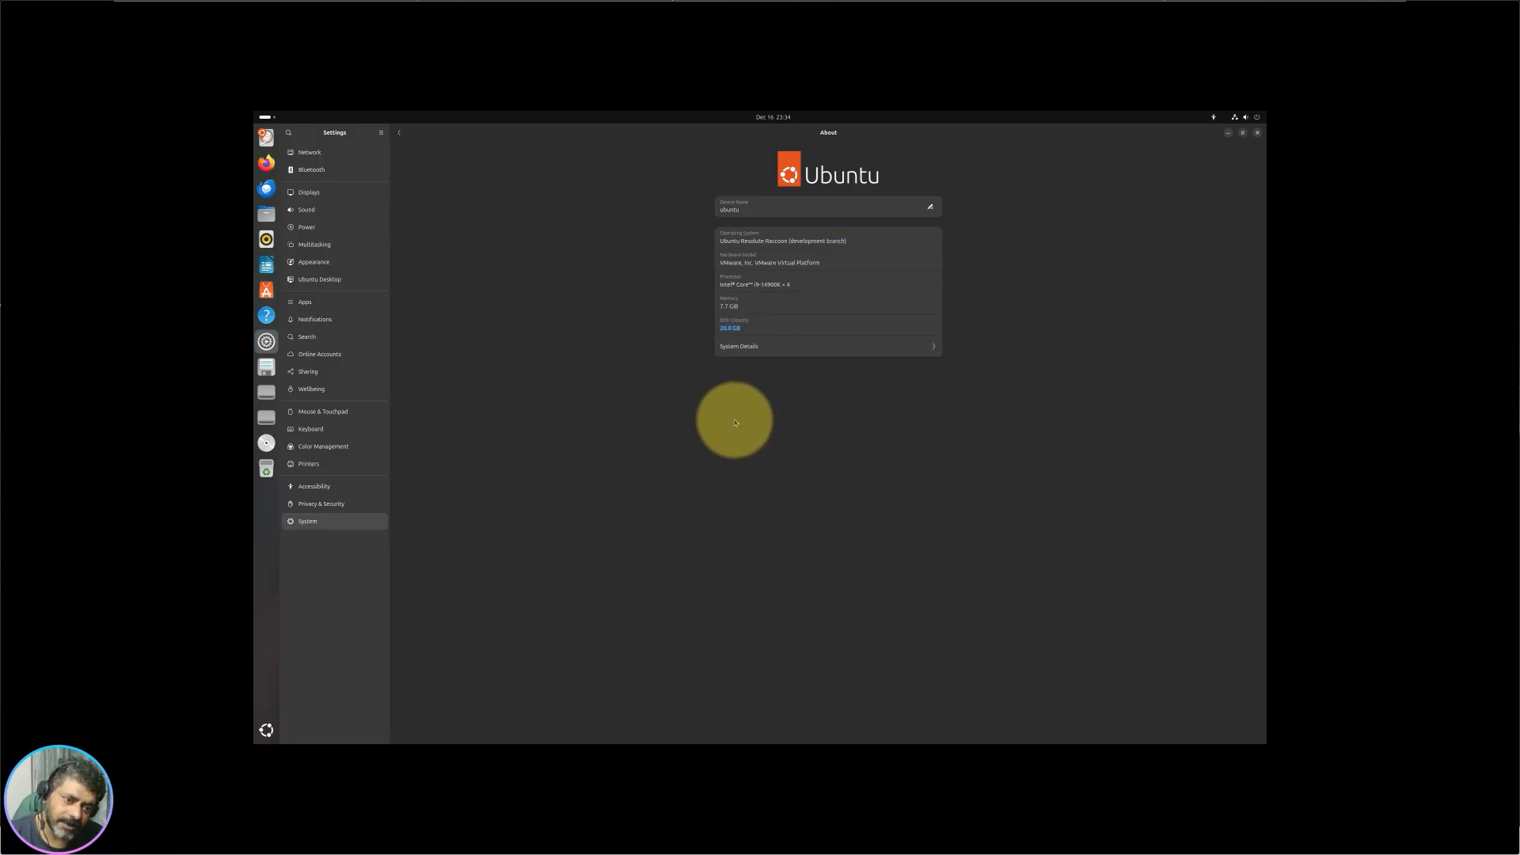
pyautogui.click(785, 347)
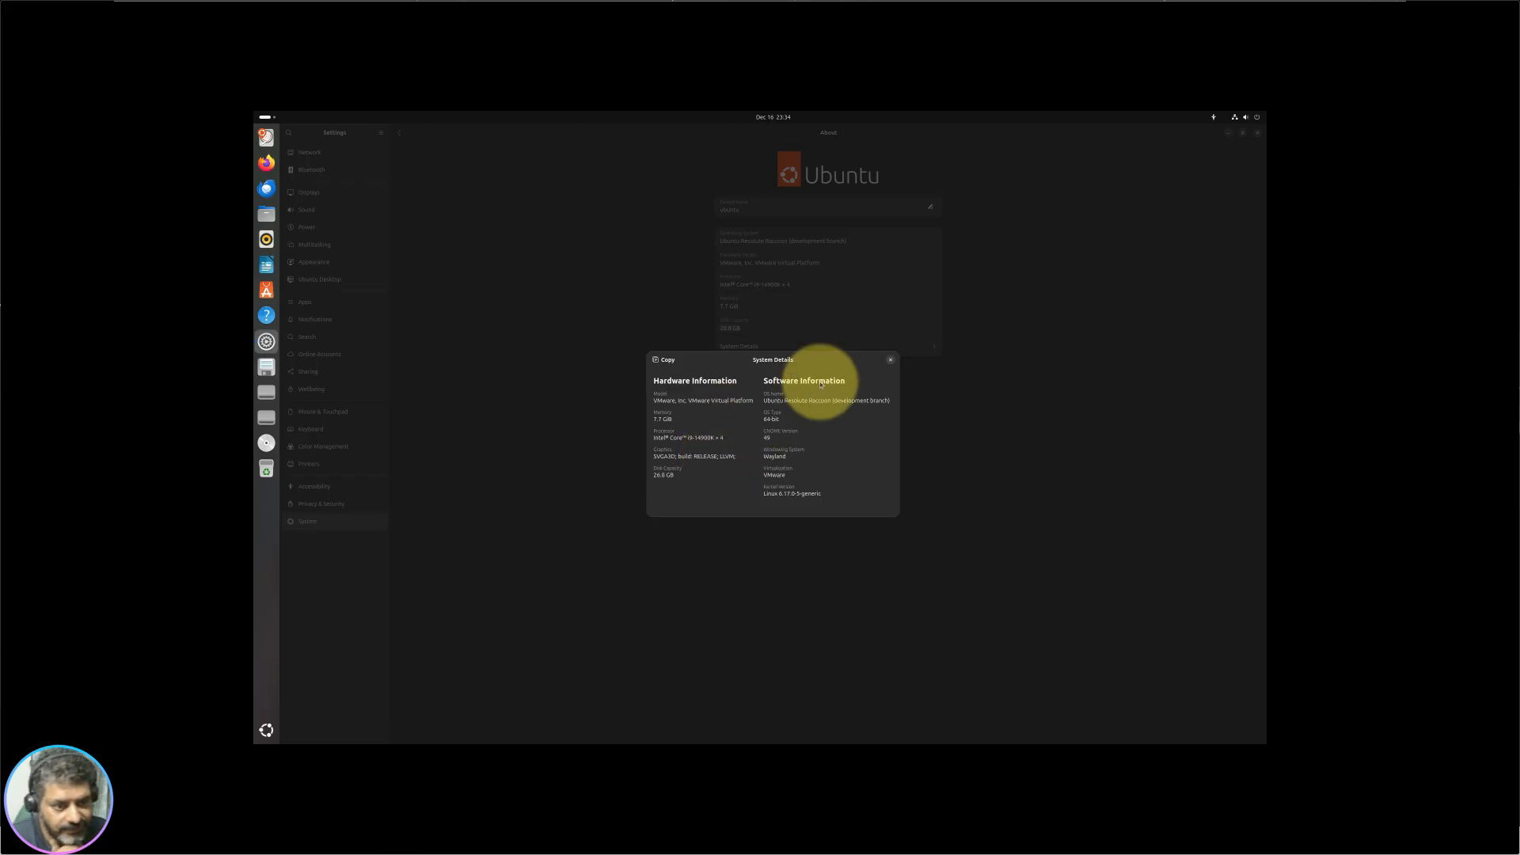
pyautogui.click(890, 362)
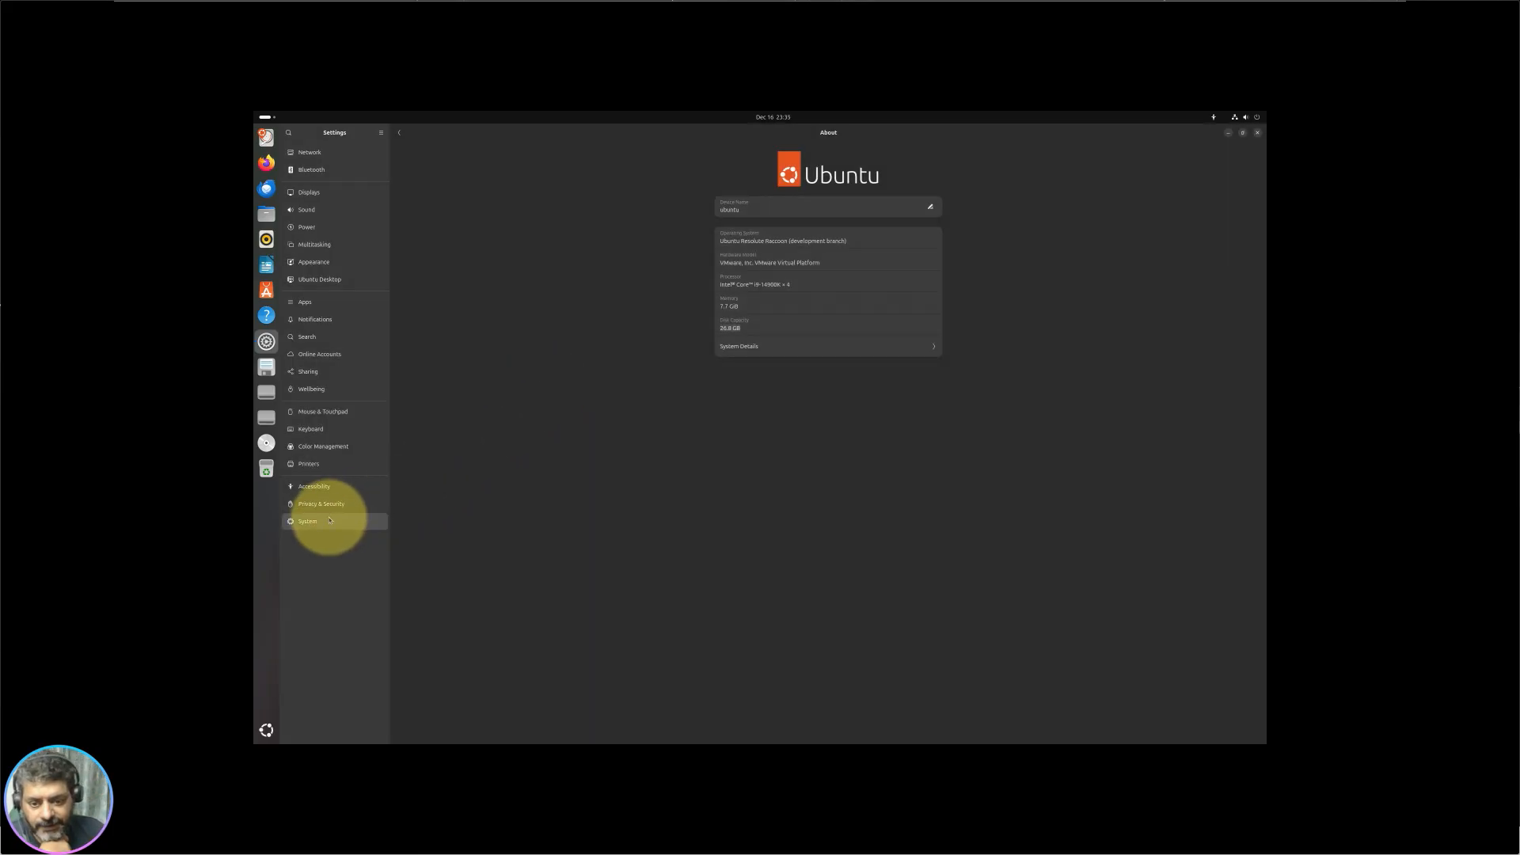
# Step: Browse the Screen Lock and Cameras privacy settings, ending on the Accessibility page
pyautogui.click(338, 505)
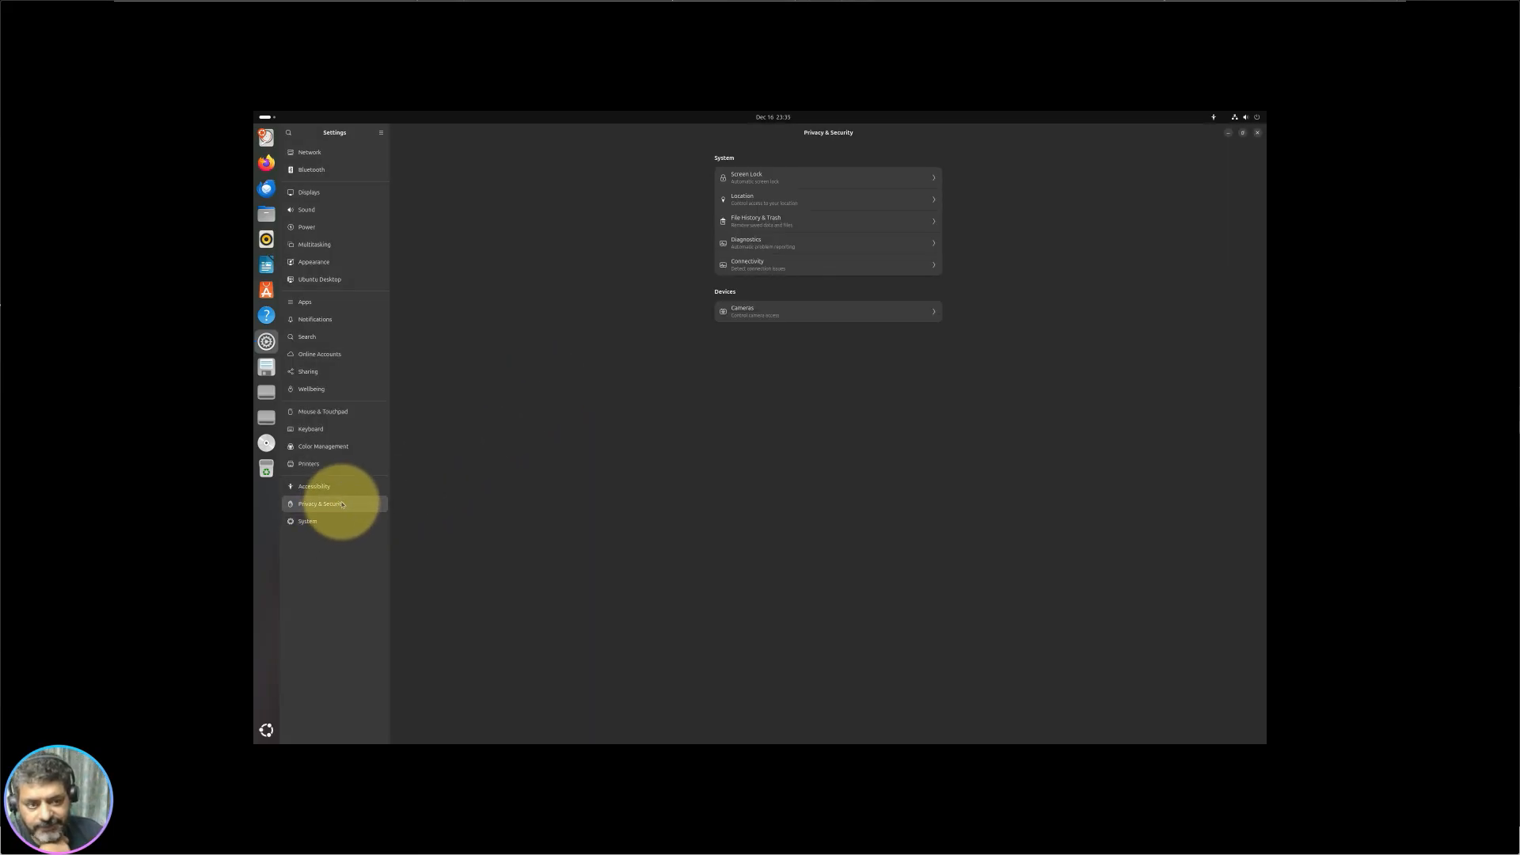
pyautogui.click(851, 179)
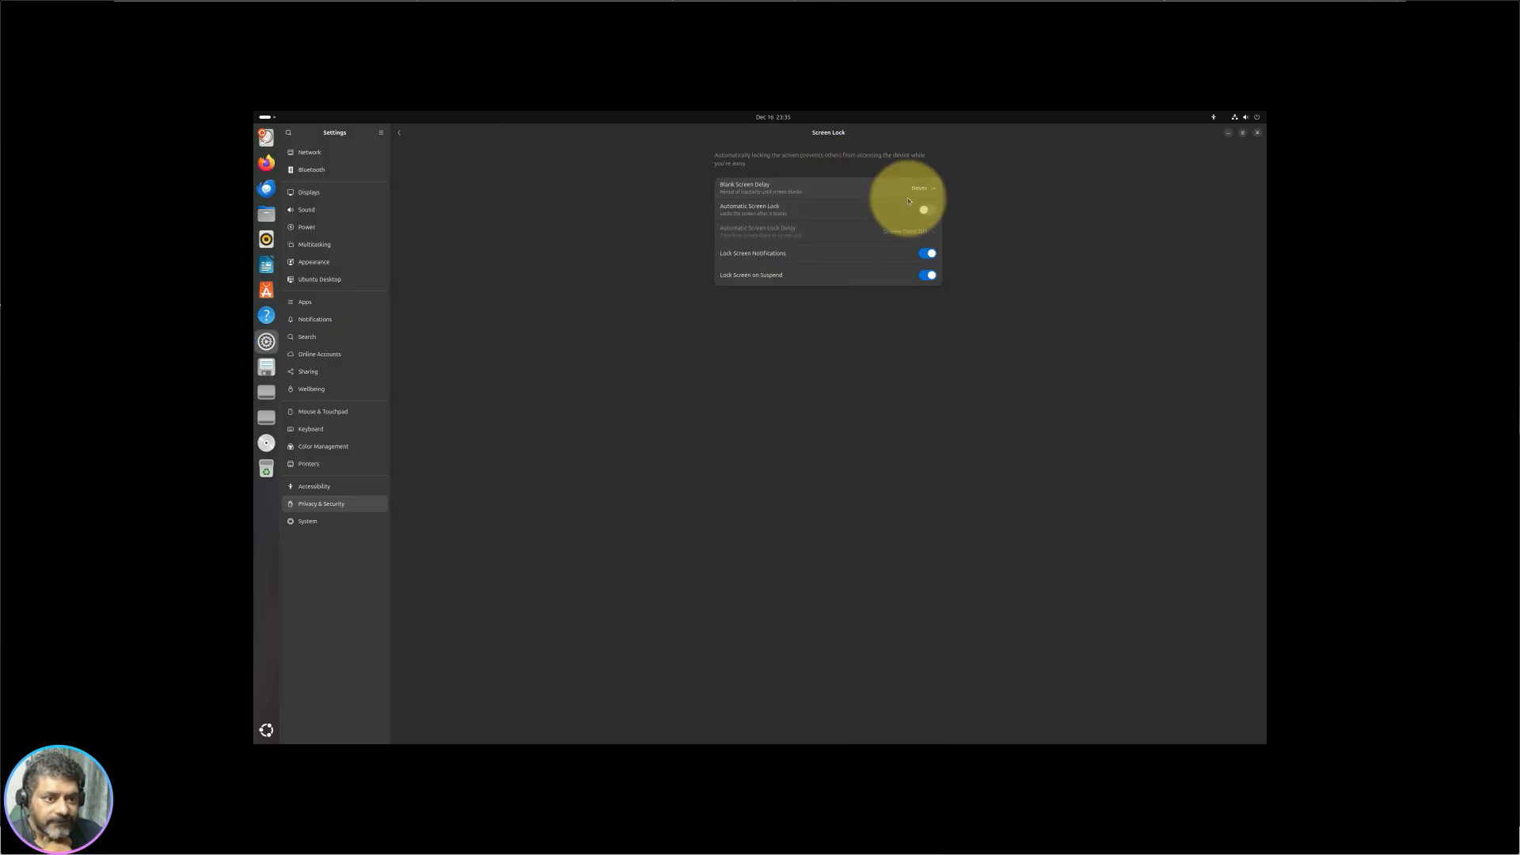
pyautogui.click(399, 133)
pyautogui.click(811, 312)
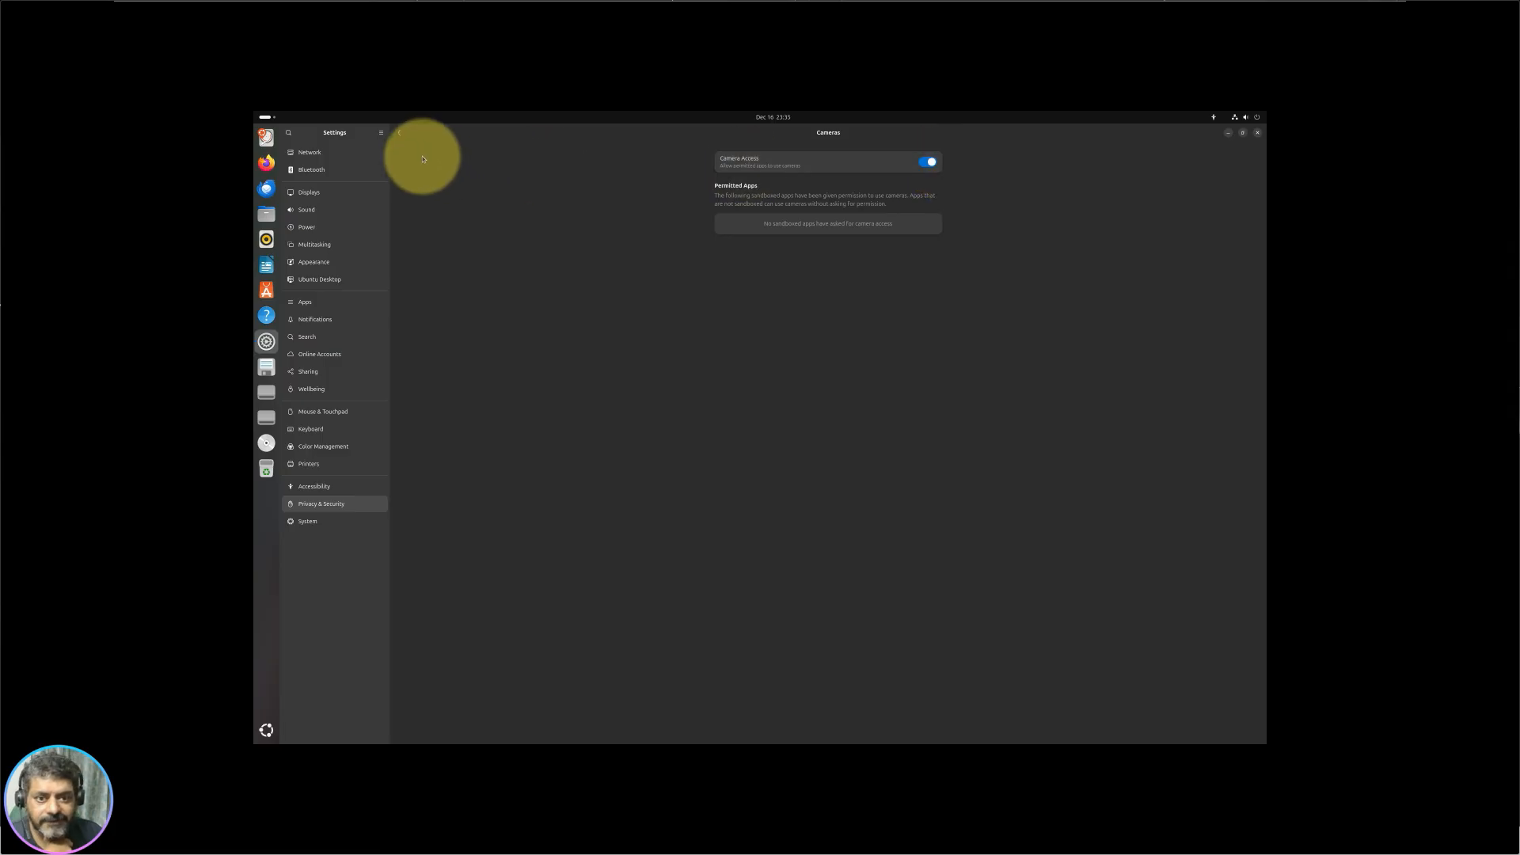
pyautogui.click(331, 486)
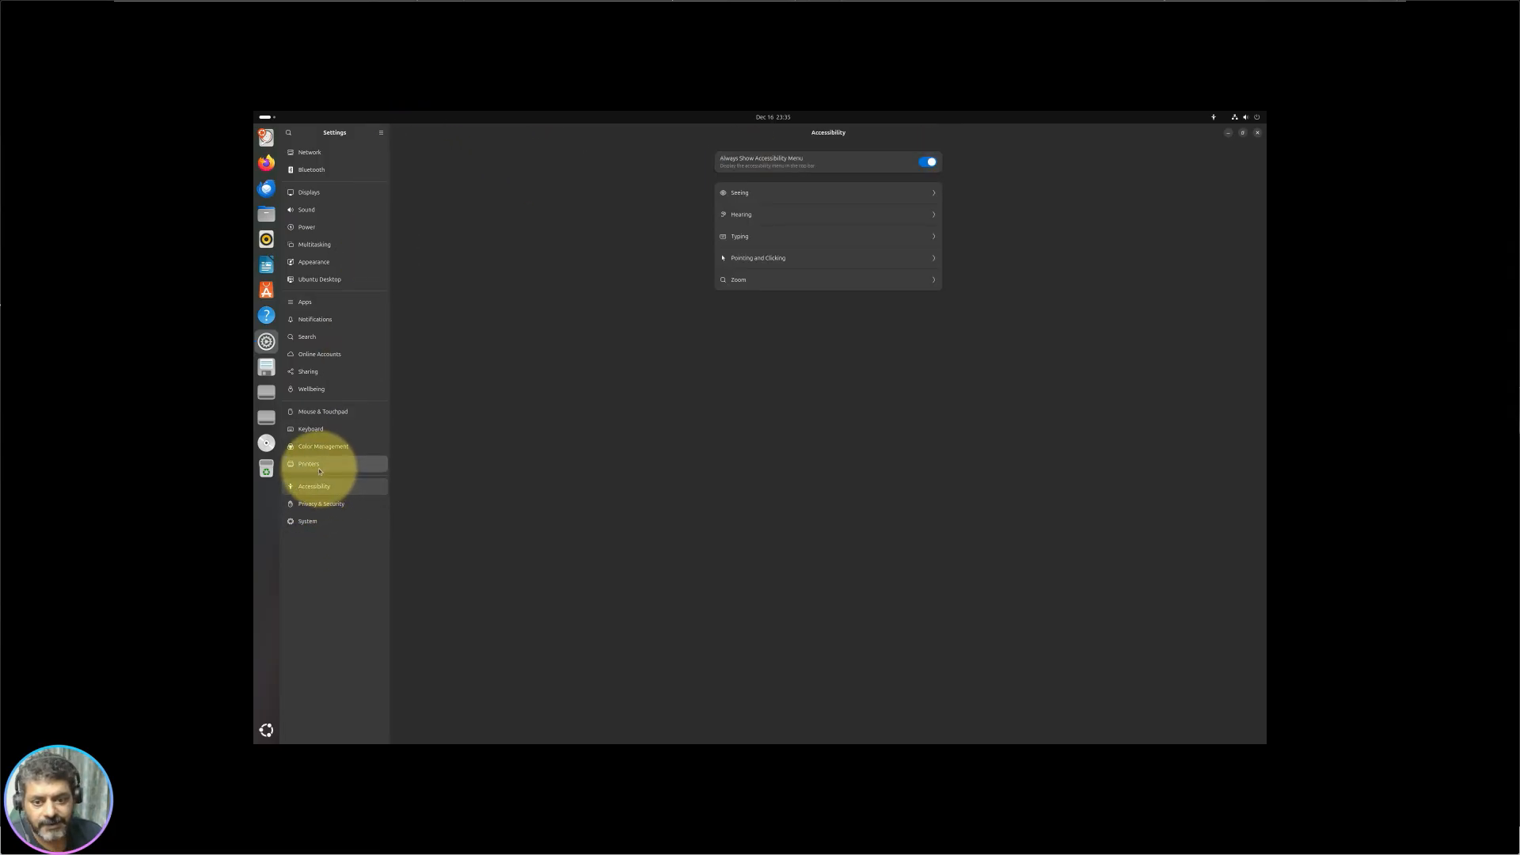
pyautogui.click(320, 469)
pyautogui.click(356, 486)
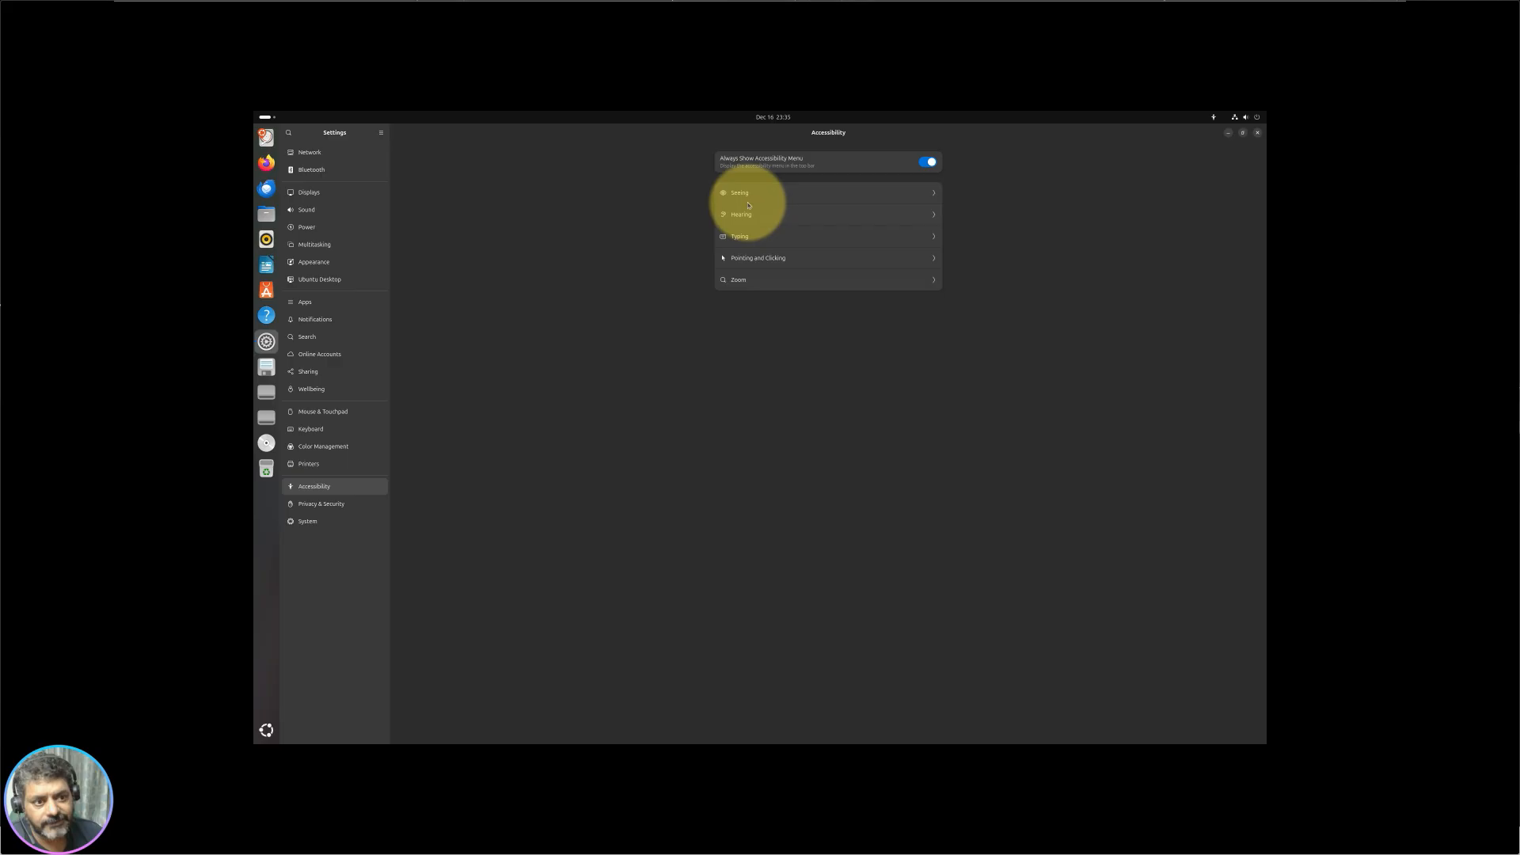
pyautogui.click(851, 198)
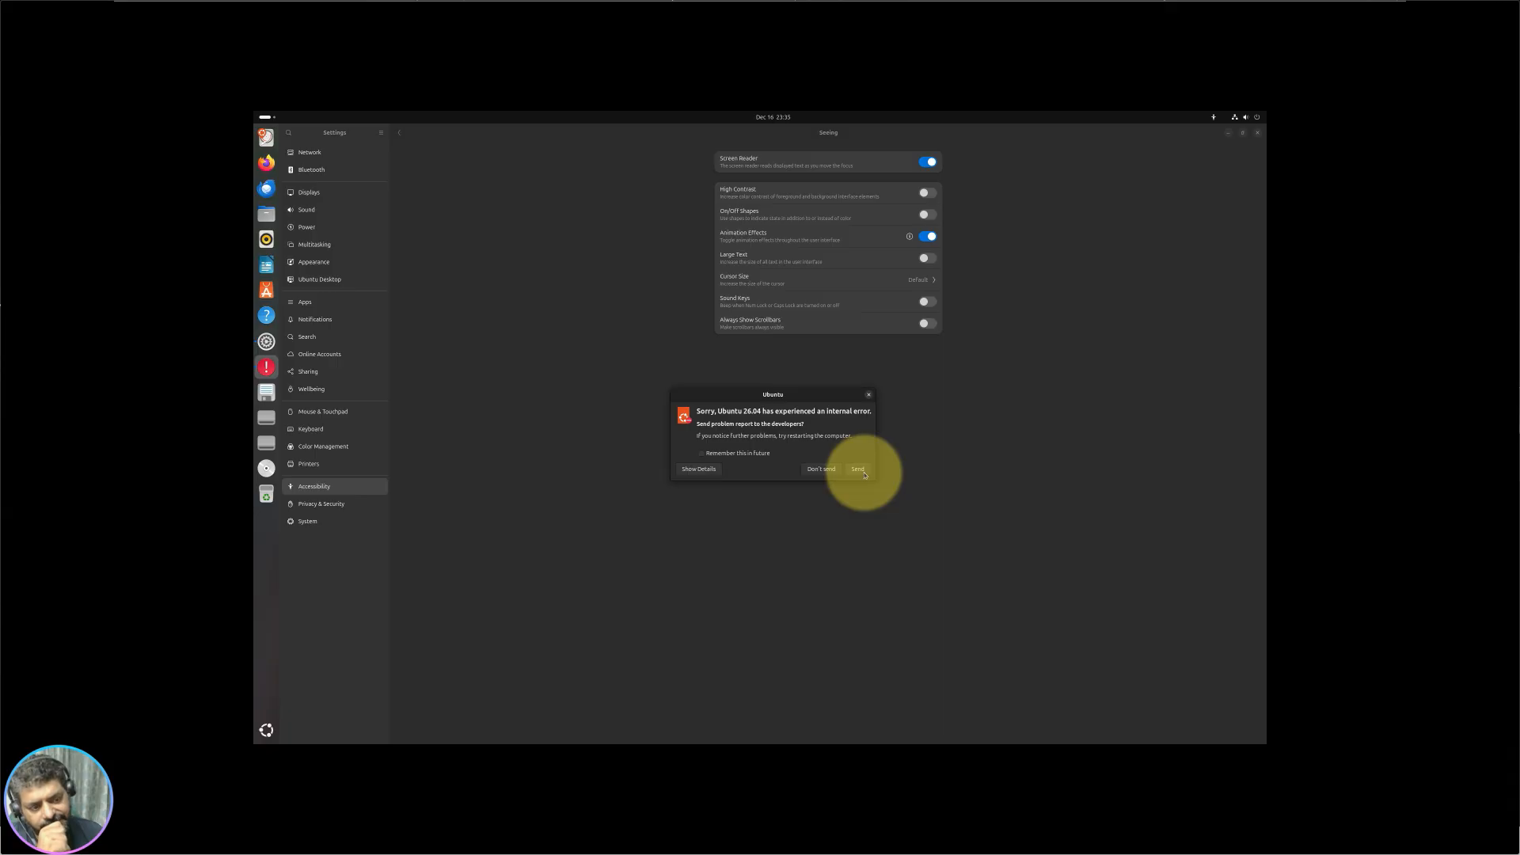
pyautogui.click(863, 473)
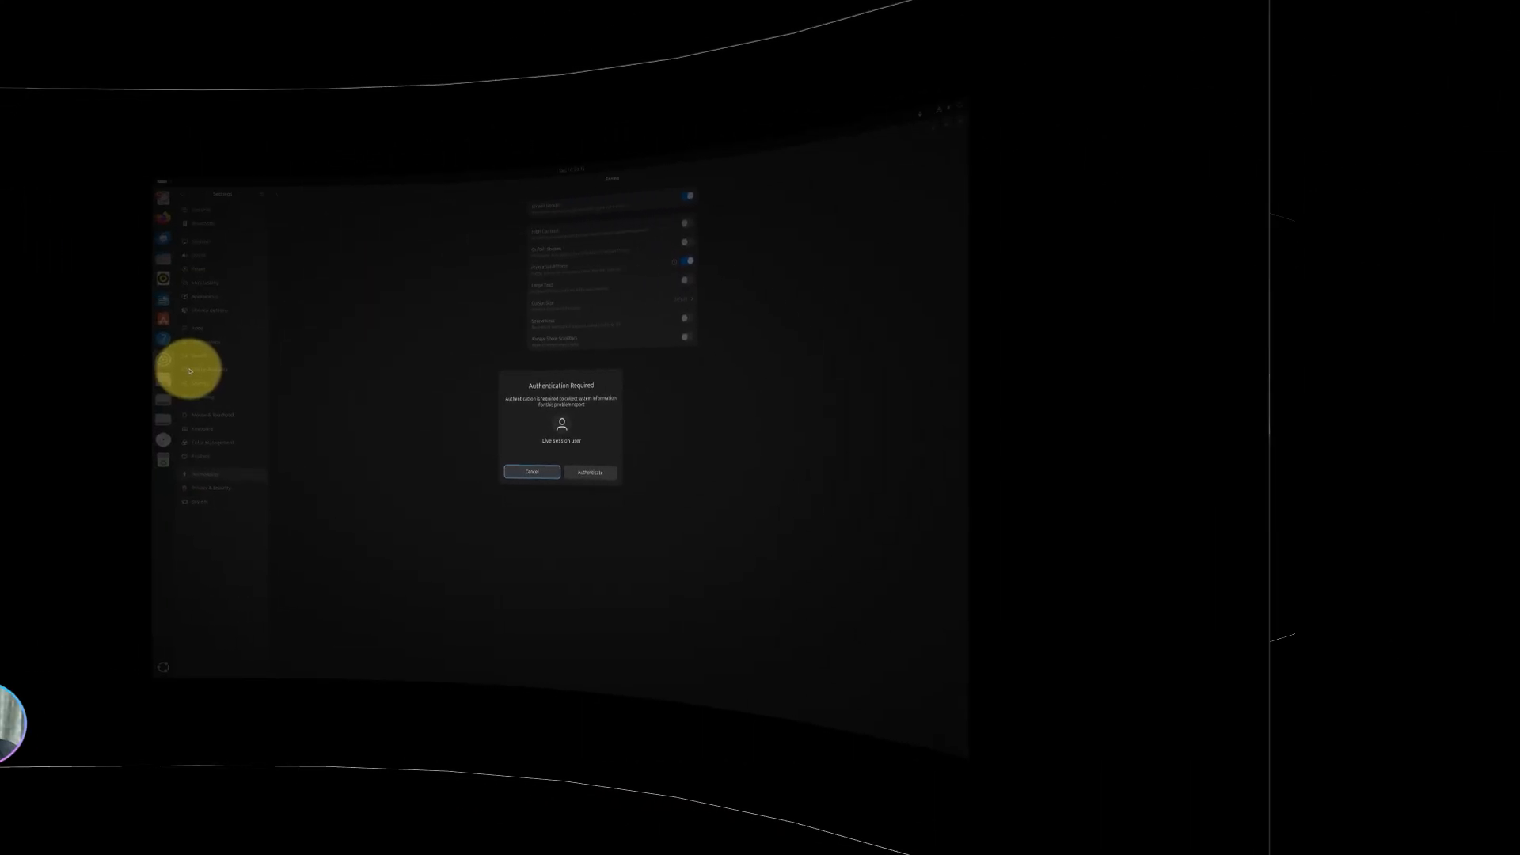
pyautogui.click(712, 477)
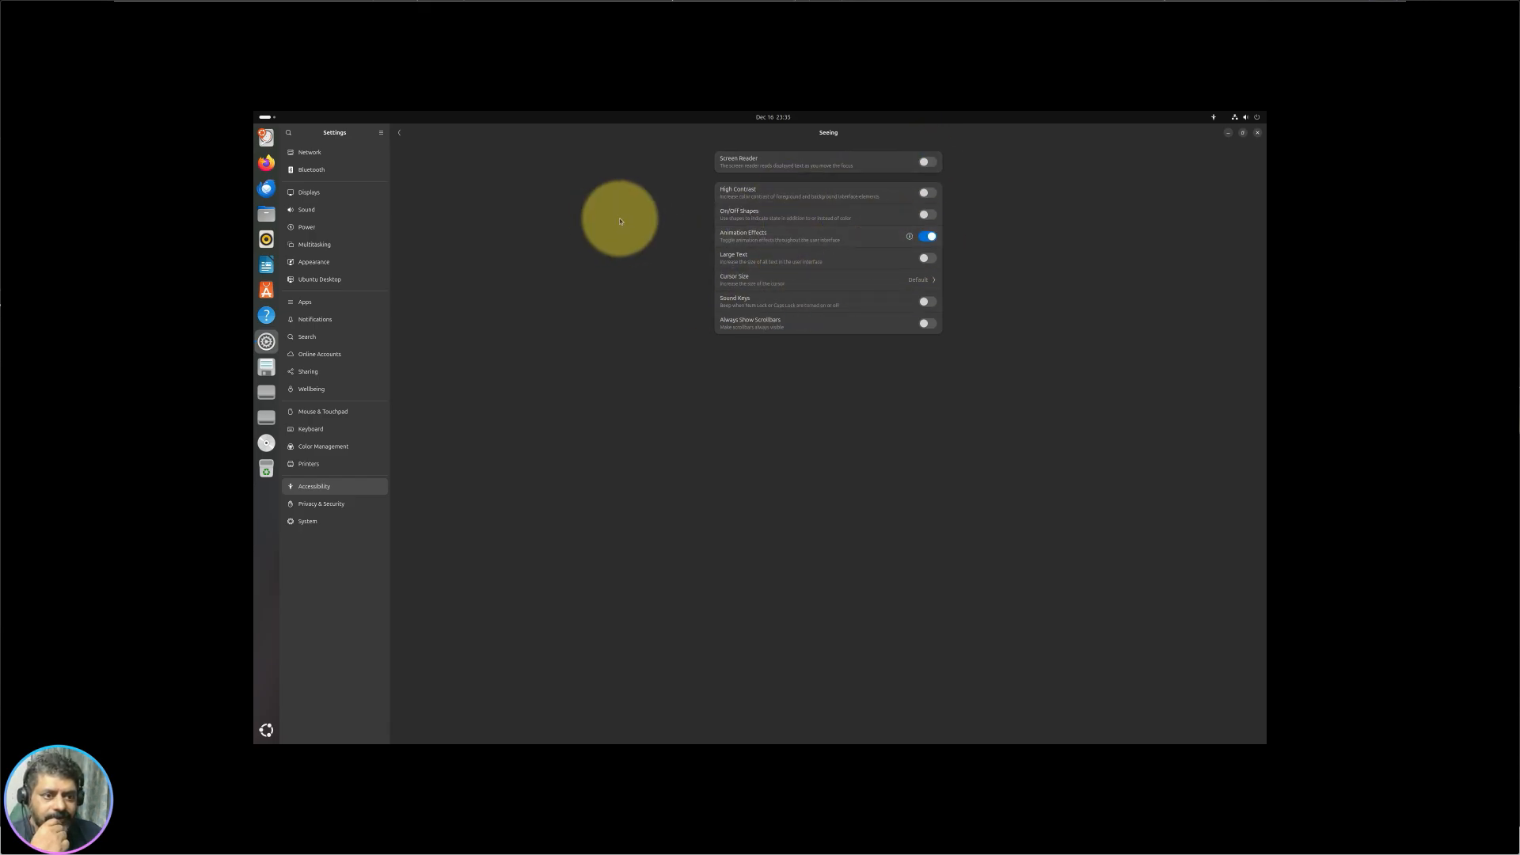
pyautogui.click(402, 135)
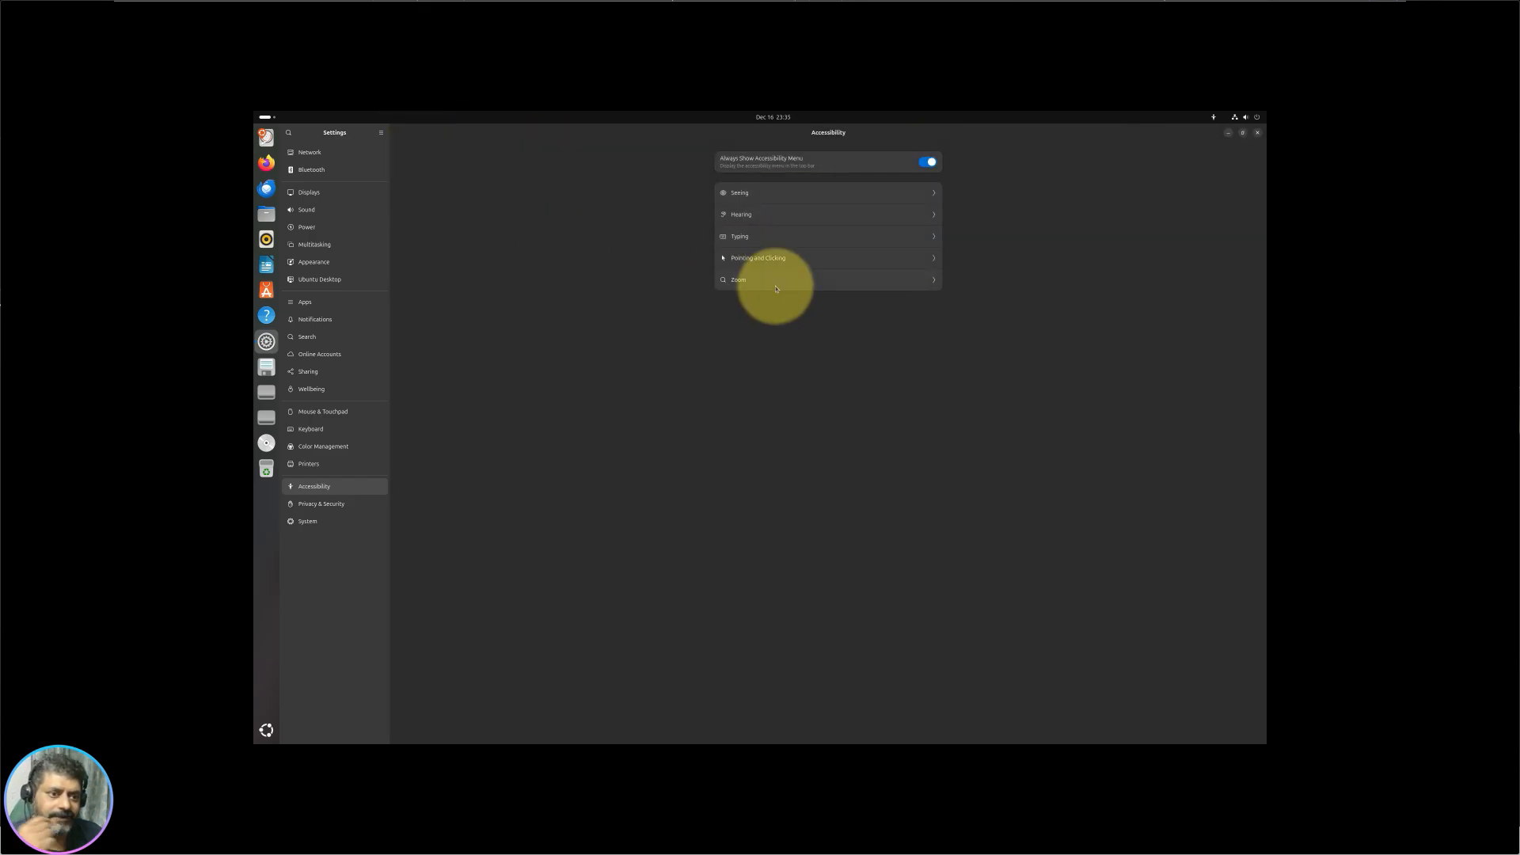
# Step: Open the Typing accessibility options, search 'keb' in Activities, and return to Settings
pyautogui.click(817, 241)
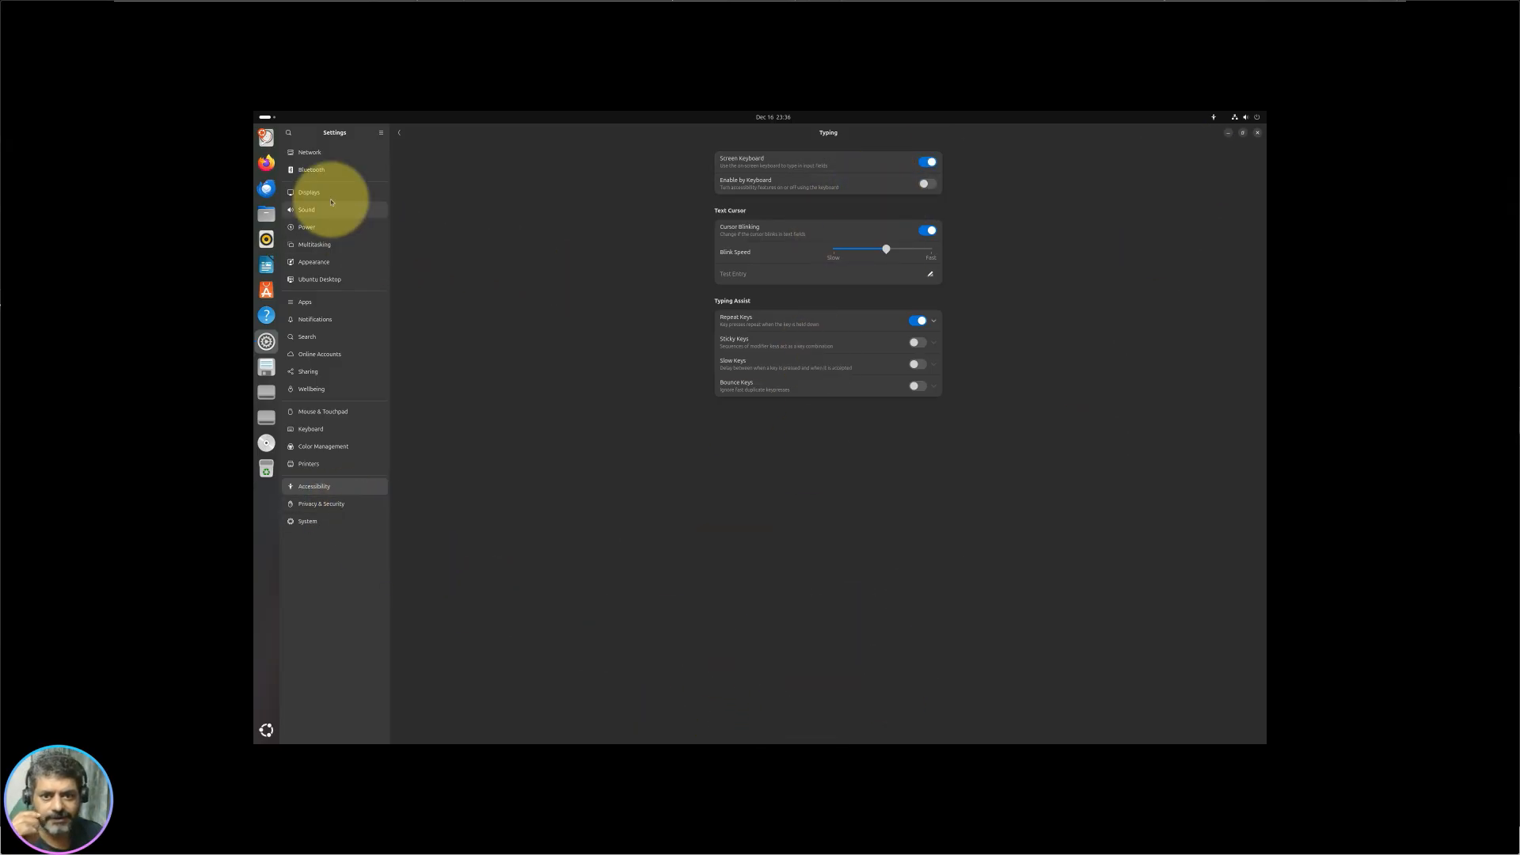
pyautogui.press('super')
pyautogui.write('ke')
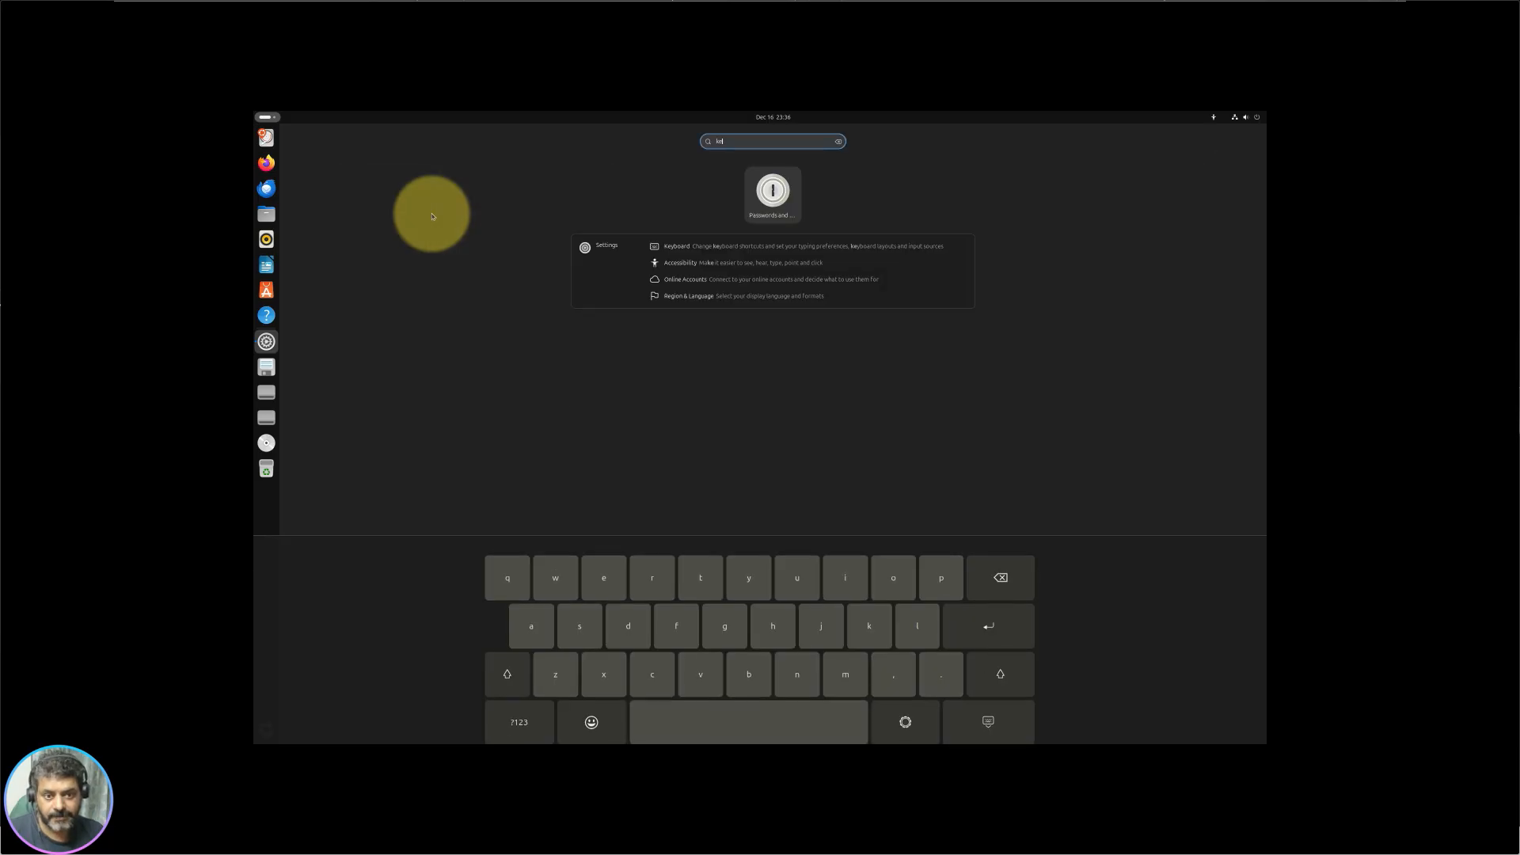
pyautogui.write('b')
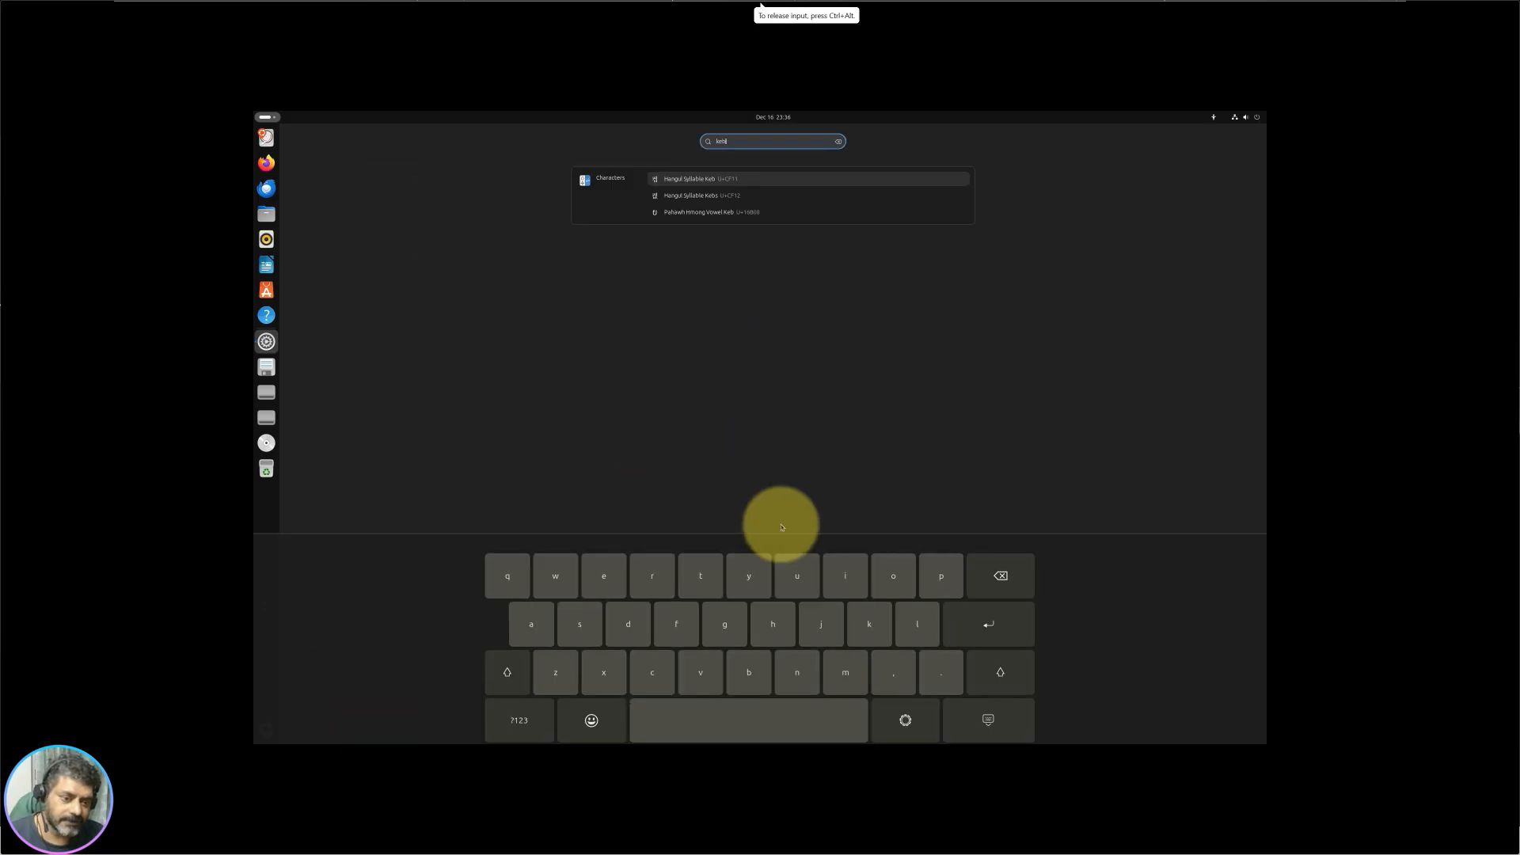
pyautogui.press('Escape')
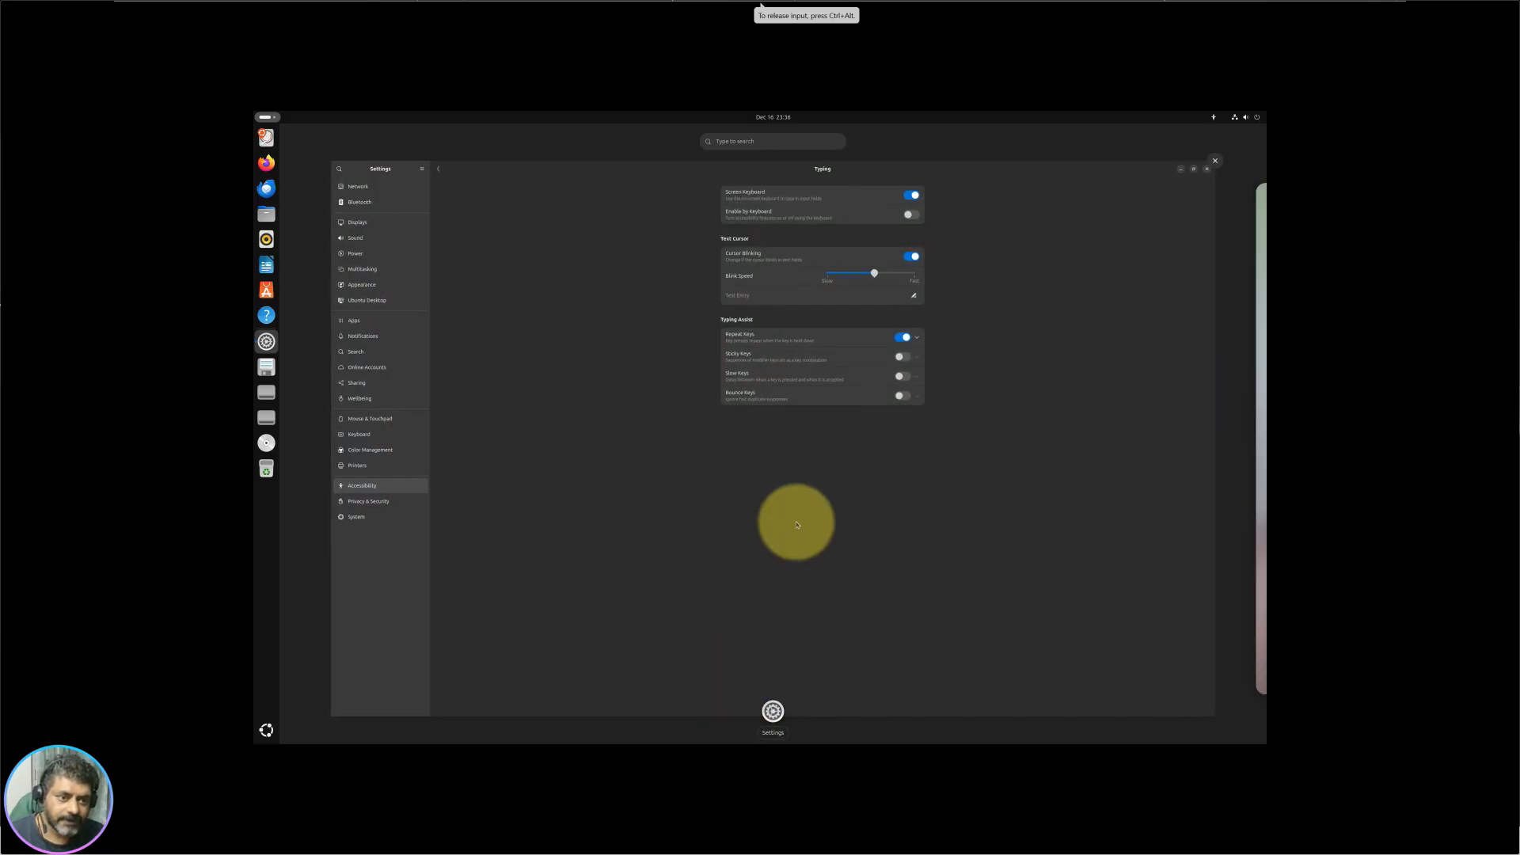
pyautogui.click(797, 525)
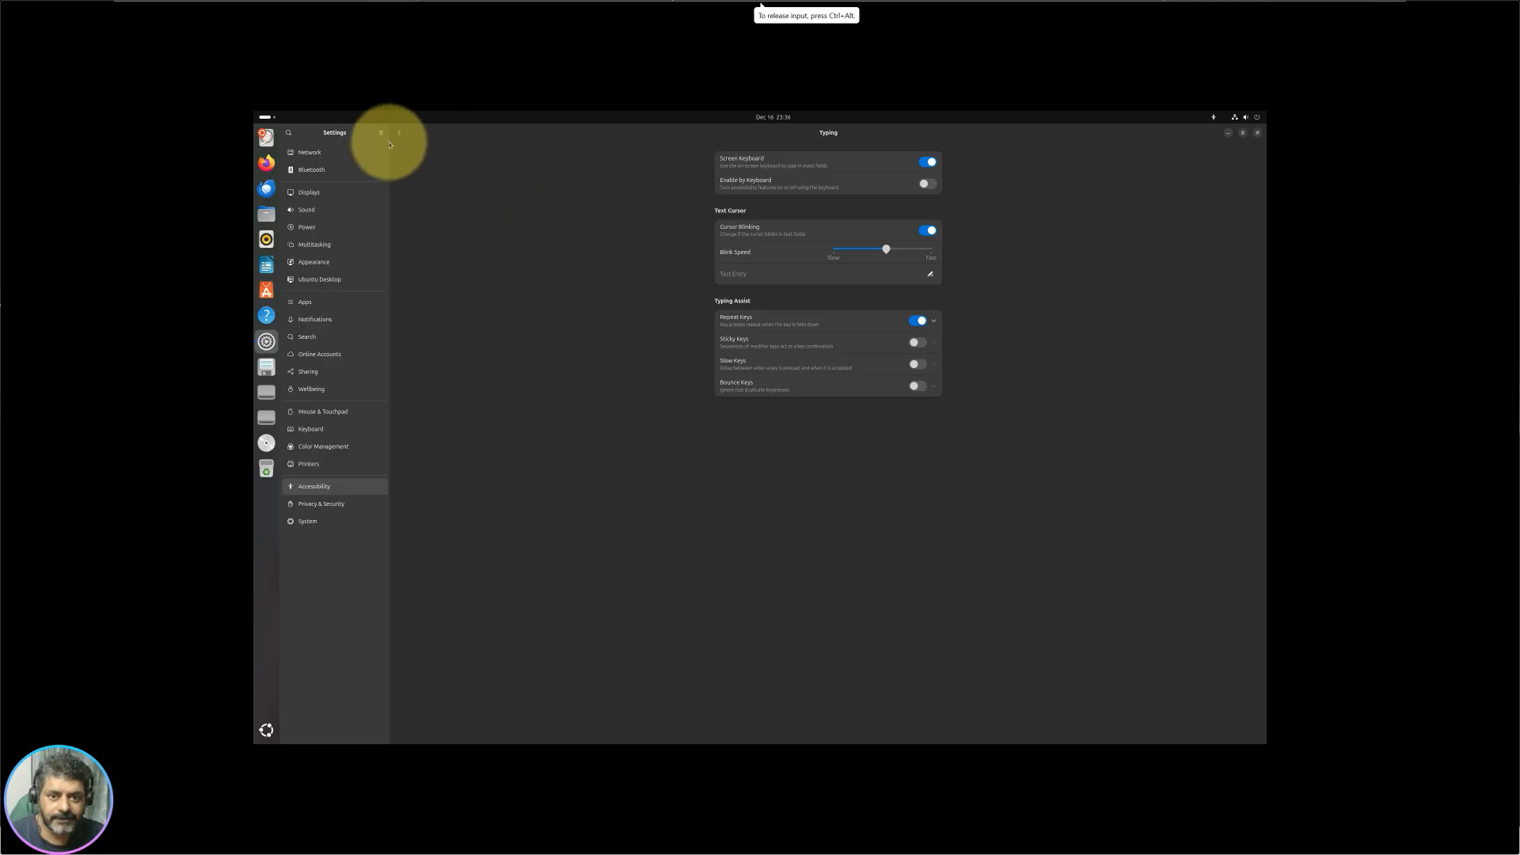
# Step: Try the settings search, switch off Always Show Accessibility Menu, and open Printers
pyautogui.click(288, 133)
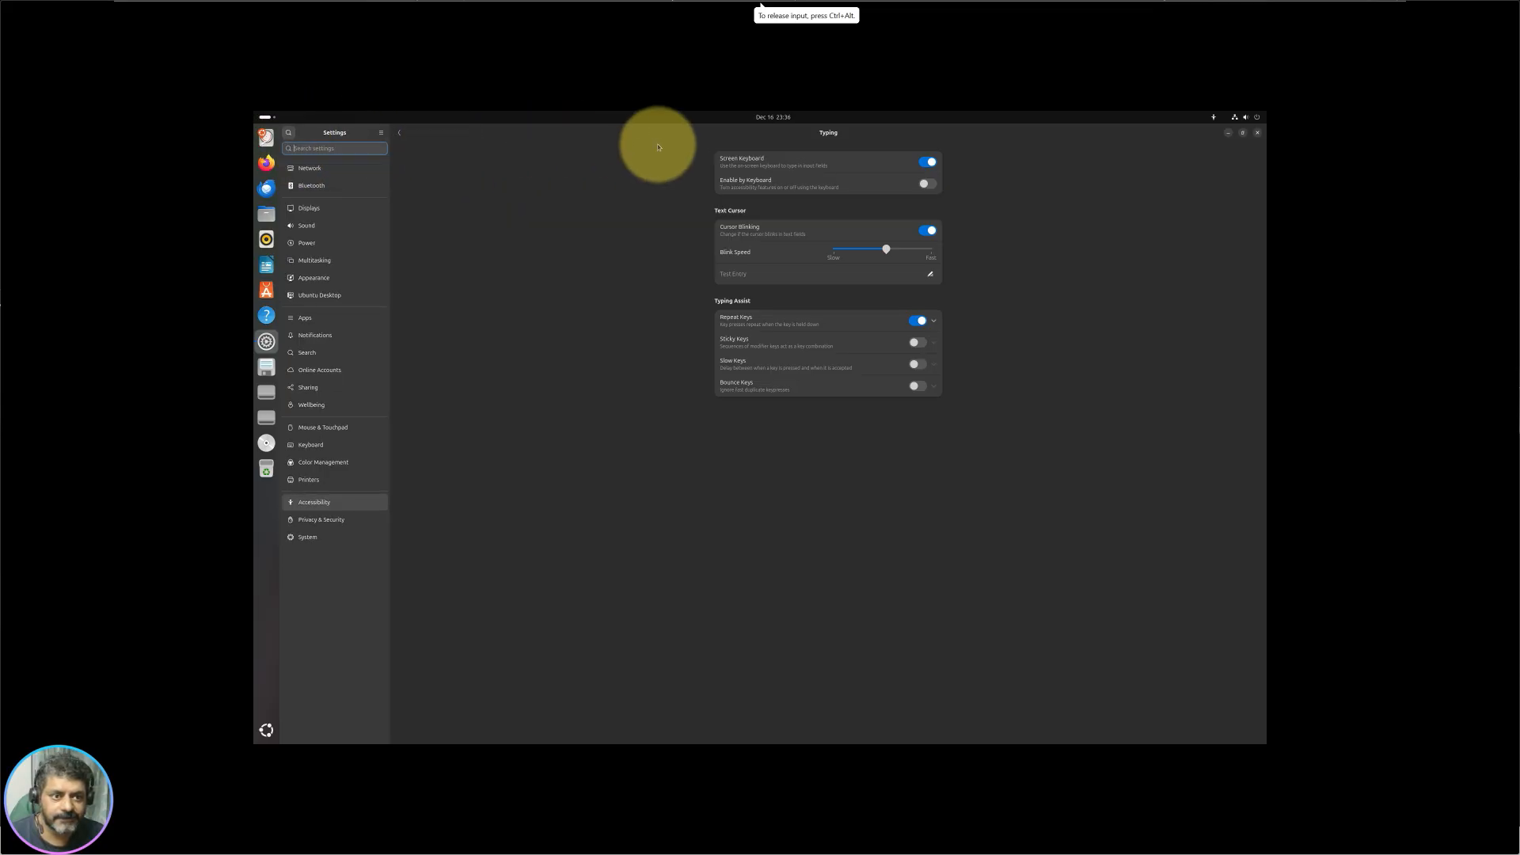
pyautogui.click(326, 147)
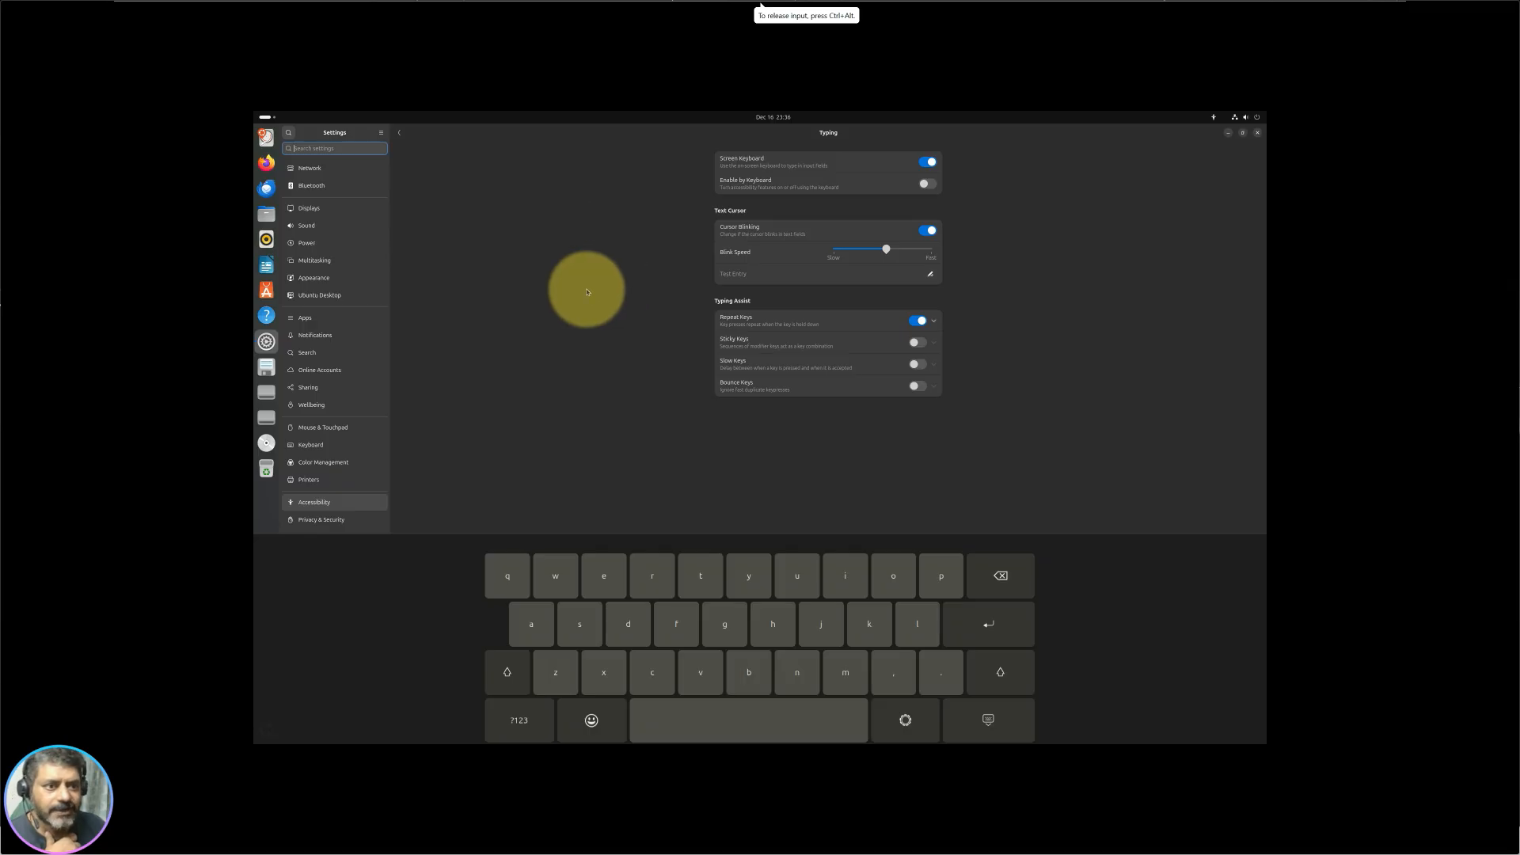
pyautogui.click(402, 136)
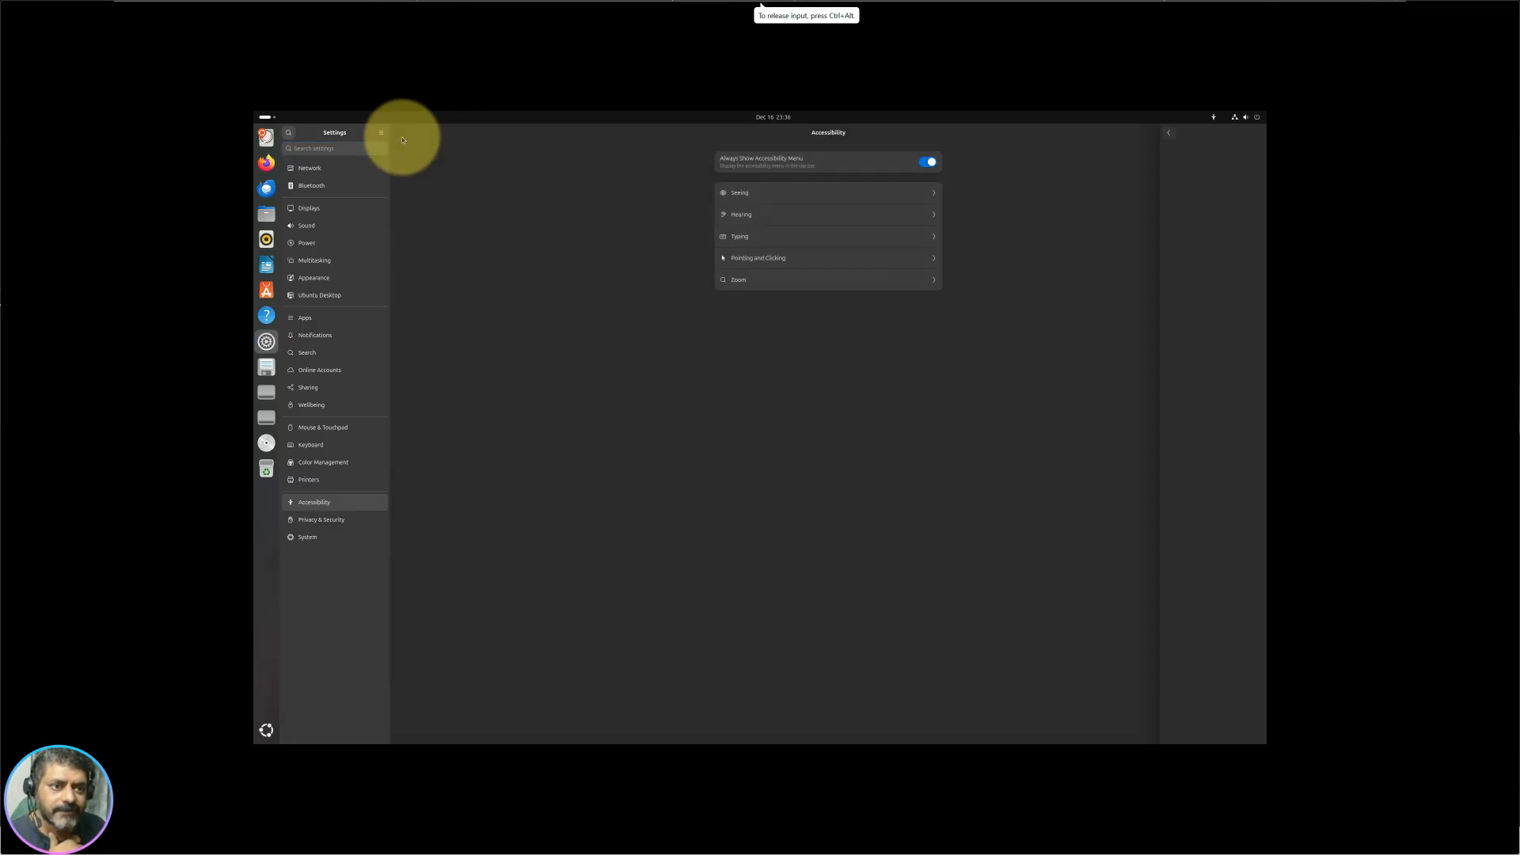
pyautogui.click(930, 163)
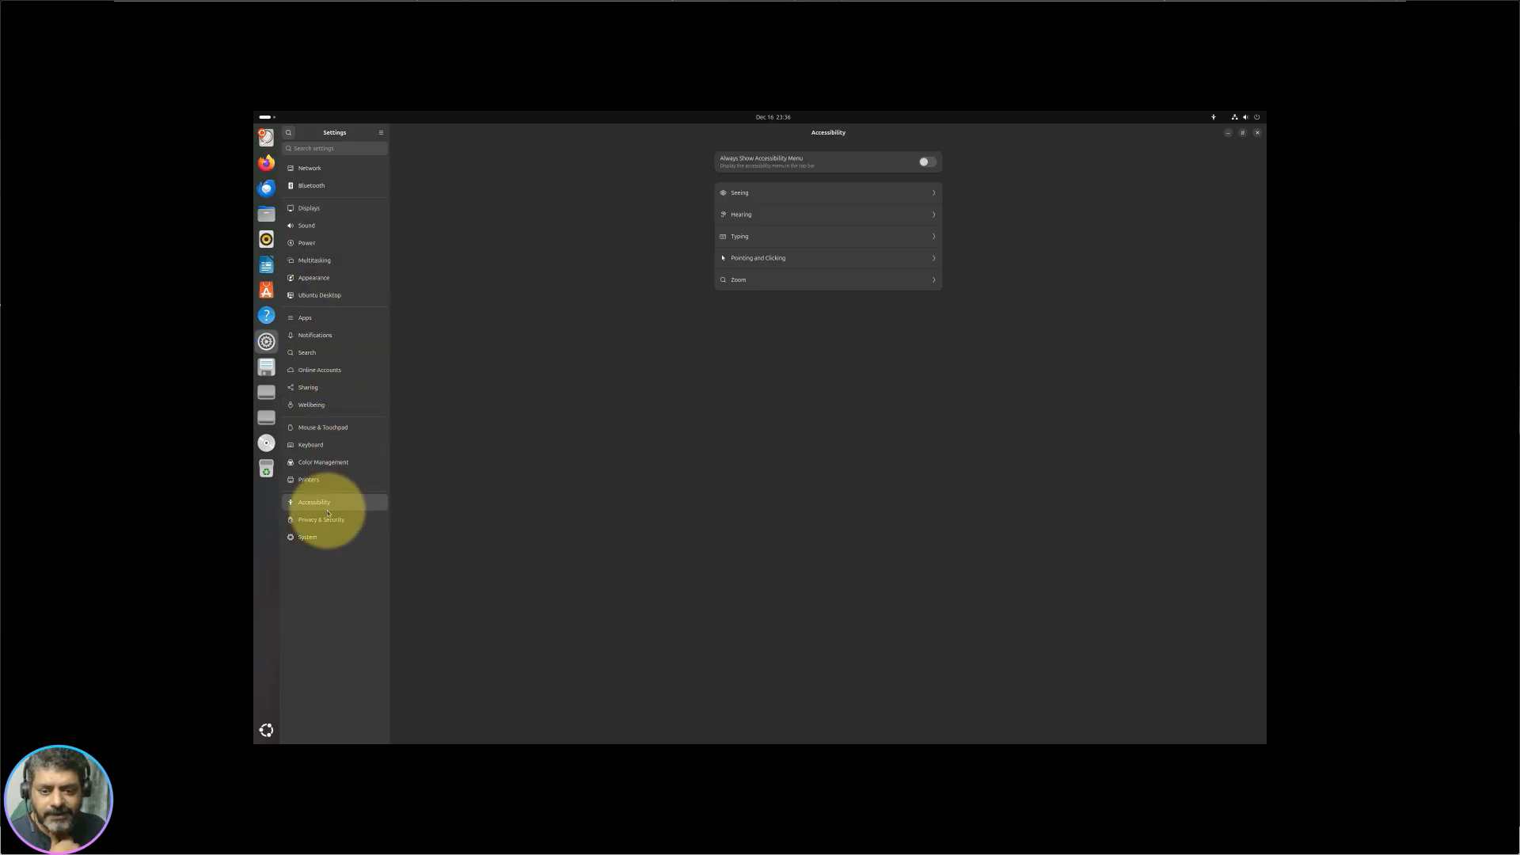
pyautogui.click(334, 479)
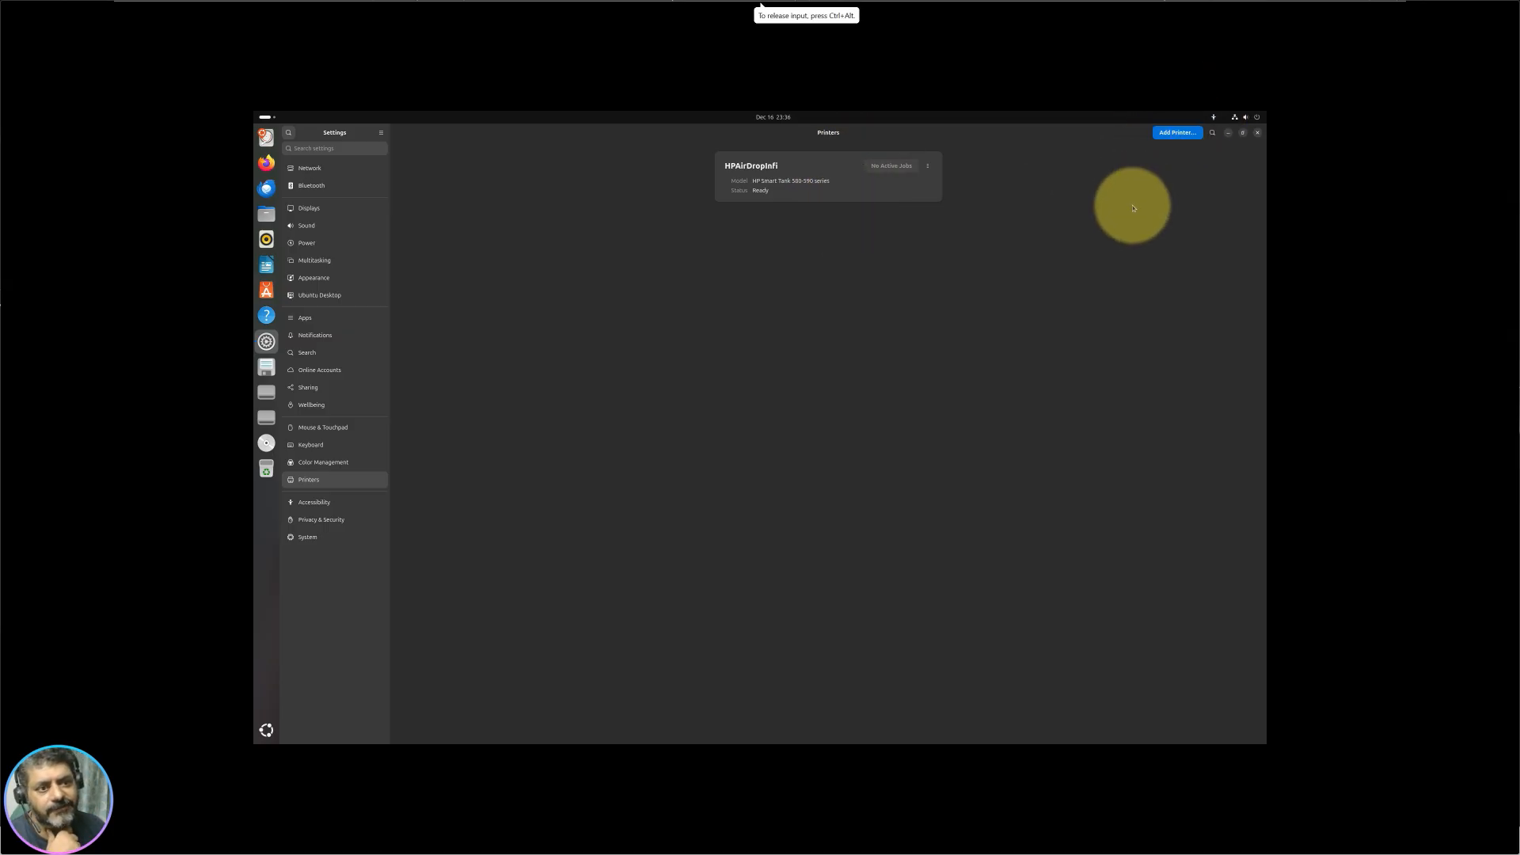
# Step: Open Color Management, cancel the Add Profile chooser, then go to Keyboard settings
pyautogui.click(322, 461)
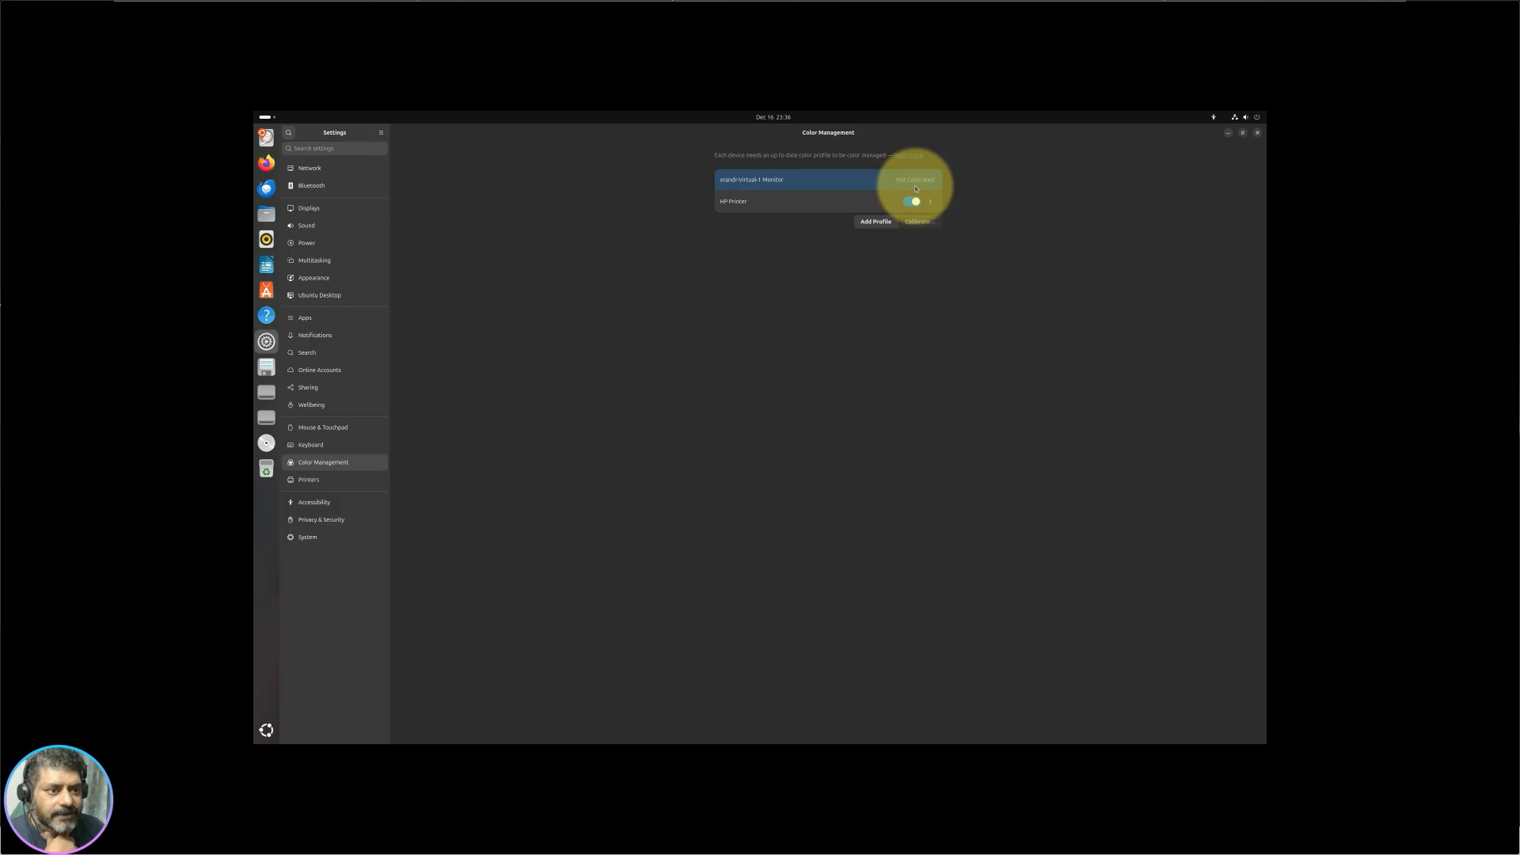
pyautogui.click(875, 221)
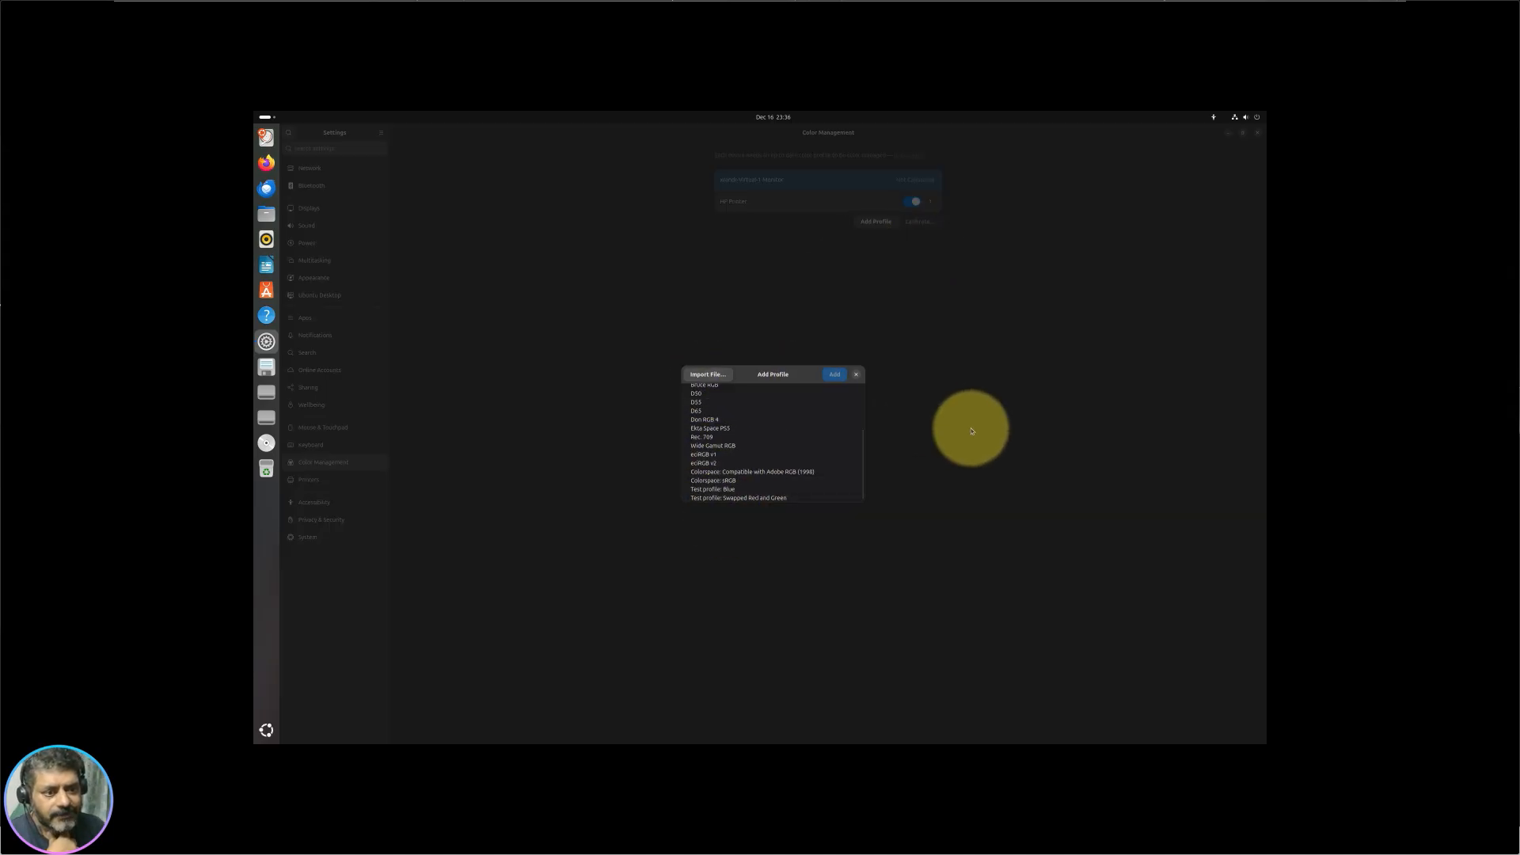
pyautogui.click(855, 375)
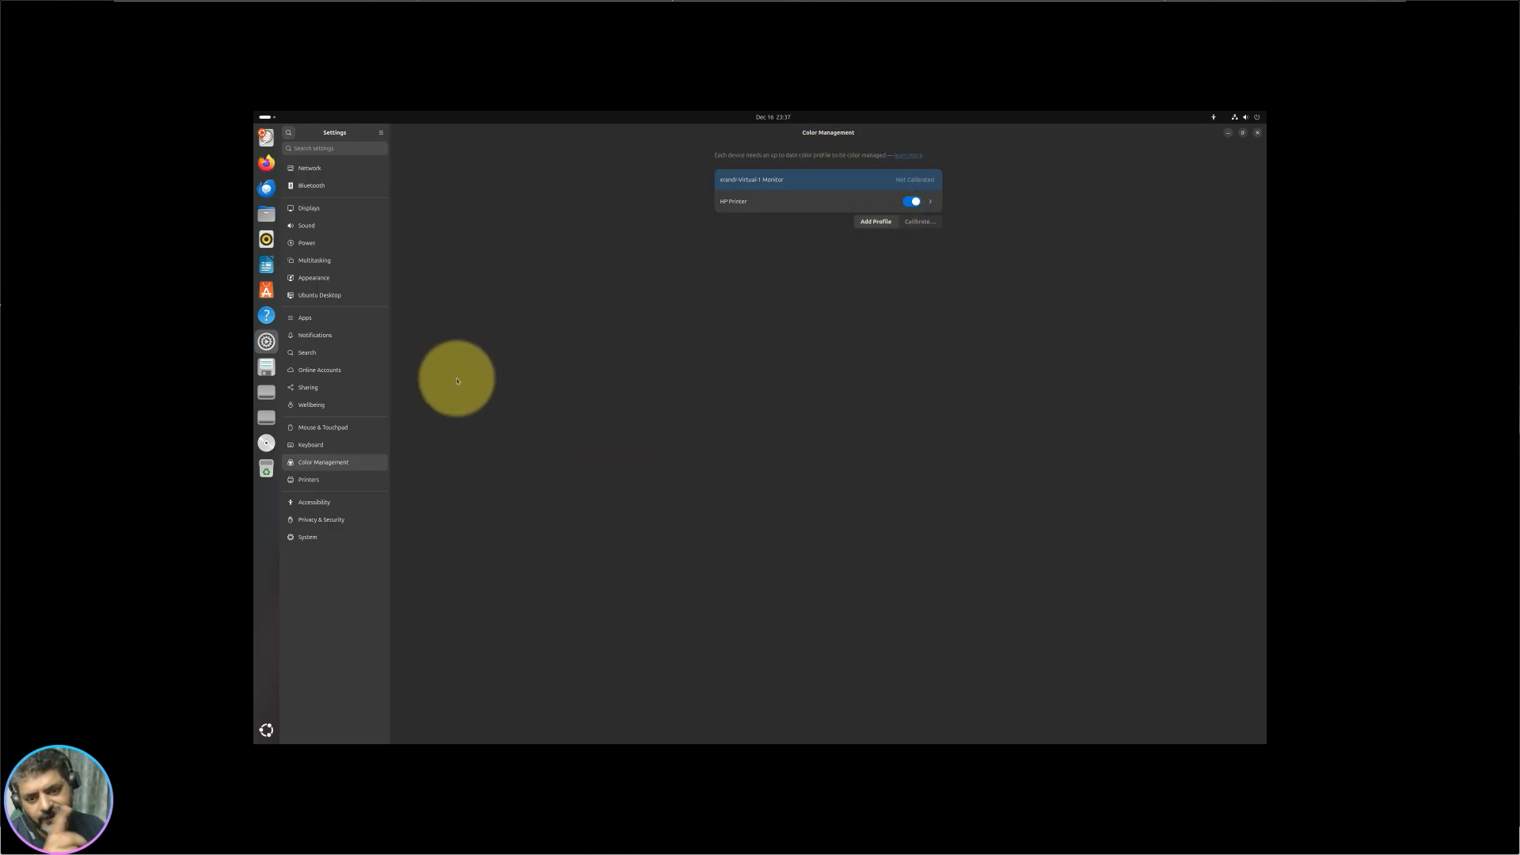
pyautogui.click(334, 449)
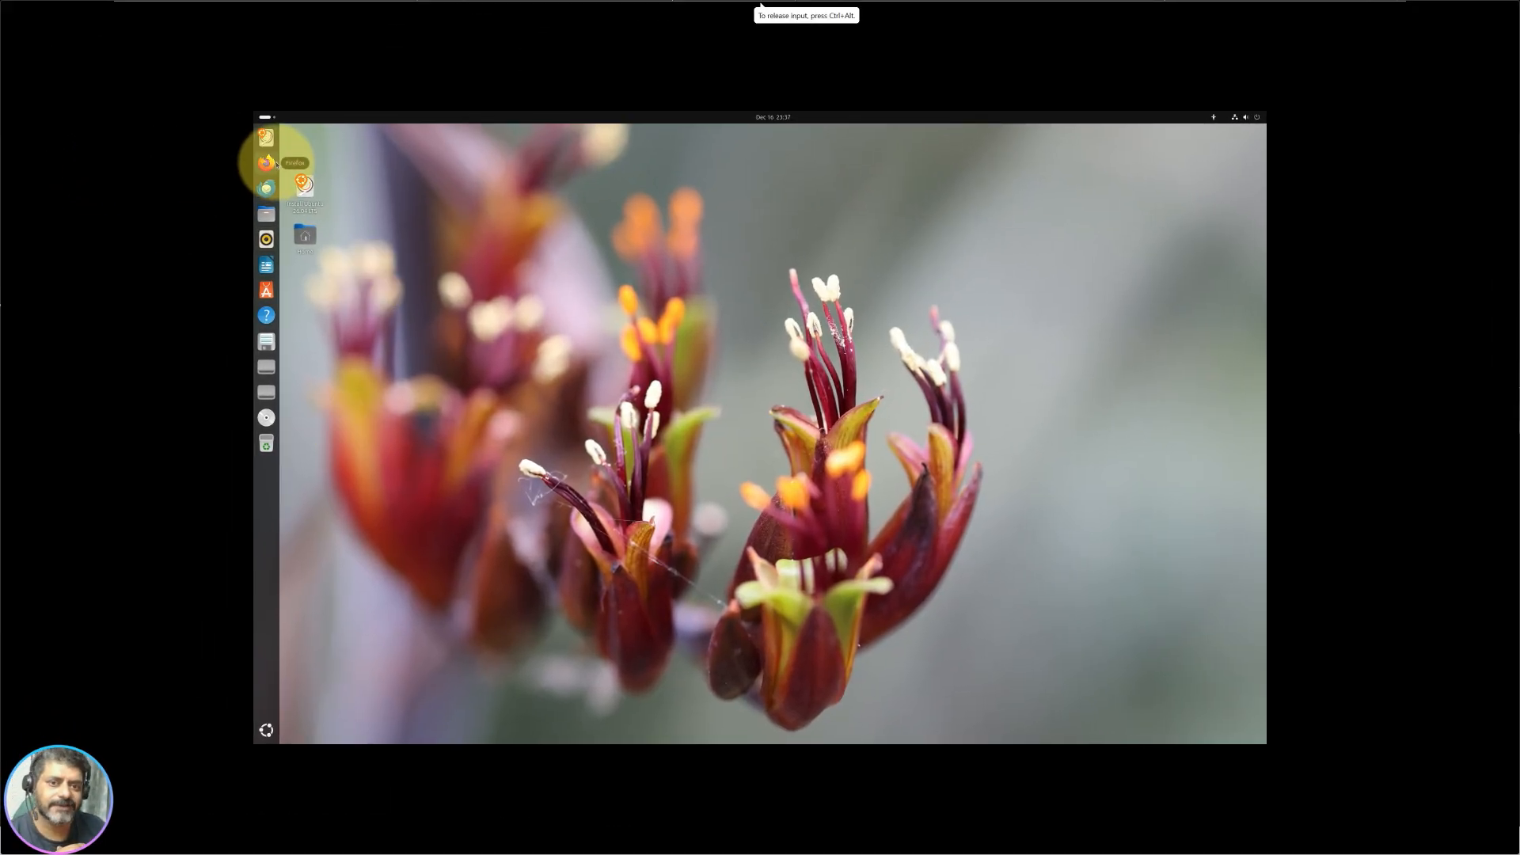
# Step: Drag the Install Ubuntu icon upward, then toggle the Activities overview and quick settings
pyautogui.moveTo(310, 190)
pyautogui.mouseDown()
pyautogui.moveTo(310, 164)
pyautogui.moveTo(321, 176)
pyautogui.mouseUp()
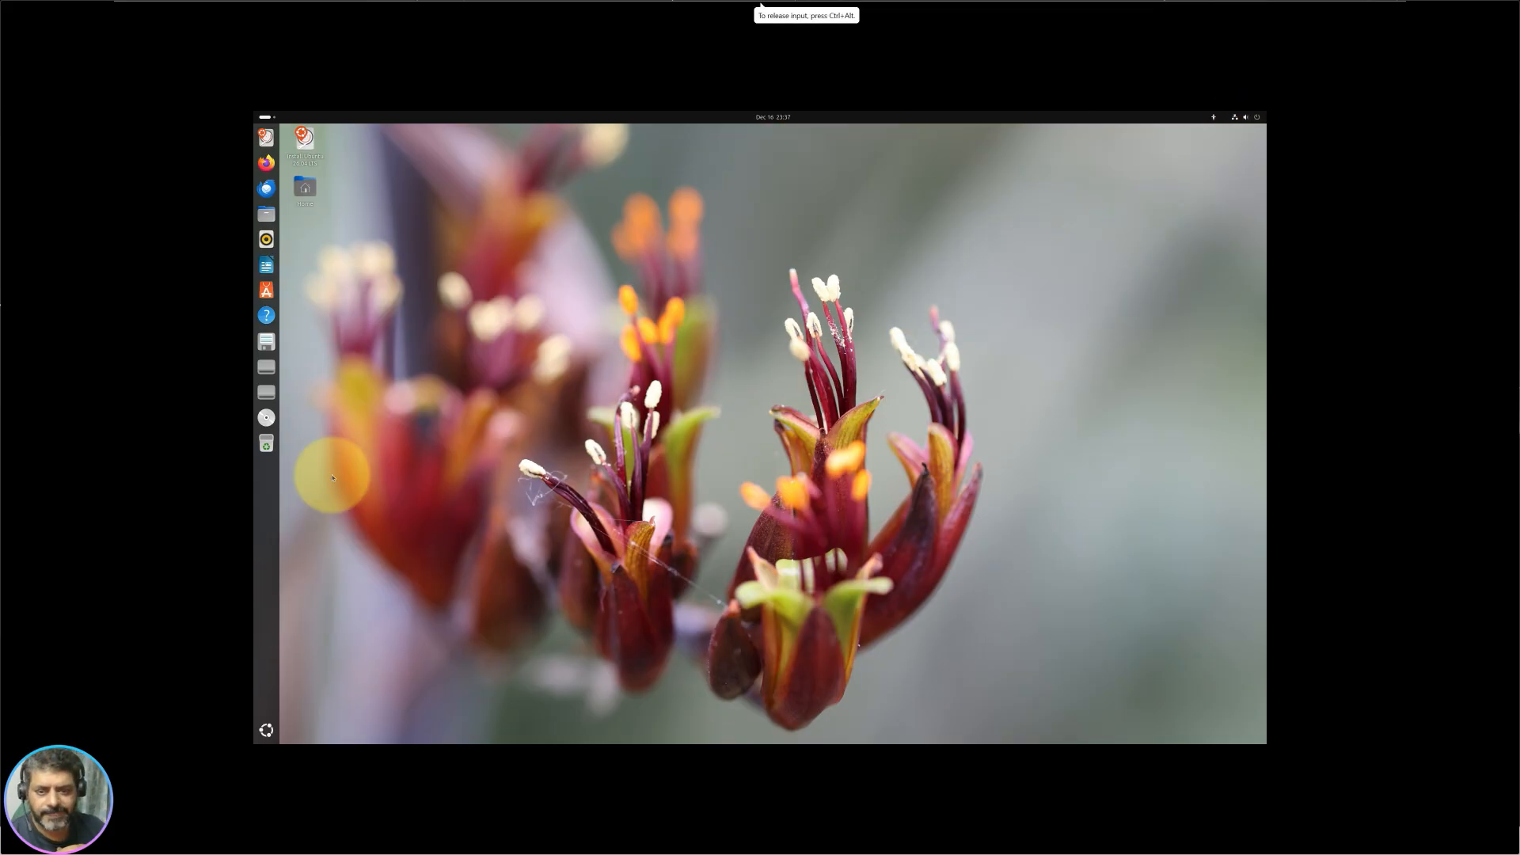
pyautogui.click(270, 120)
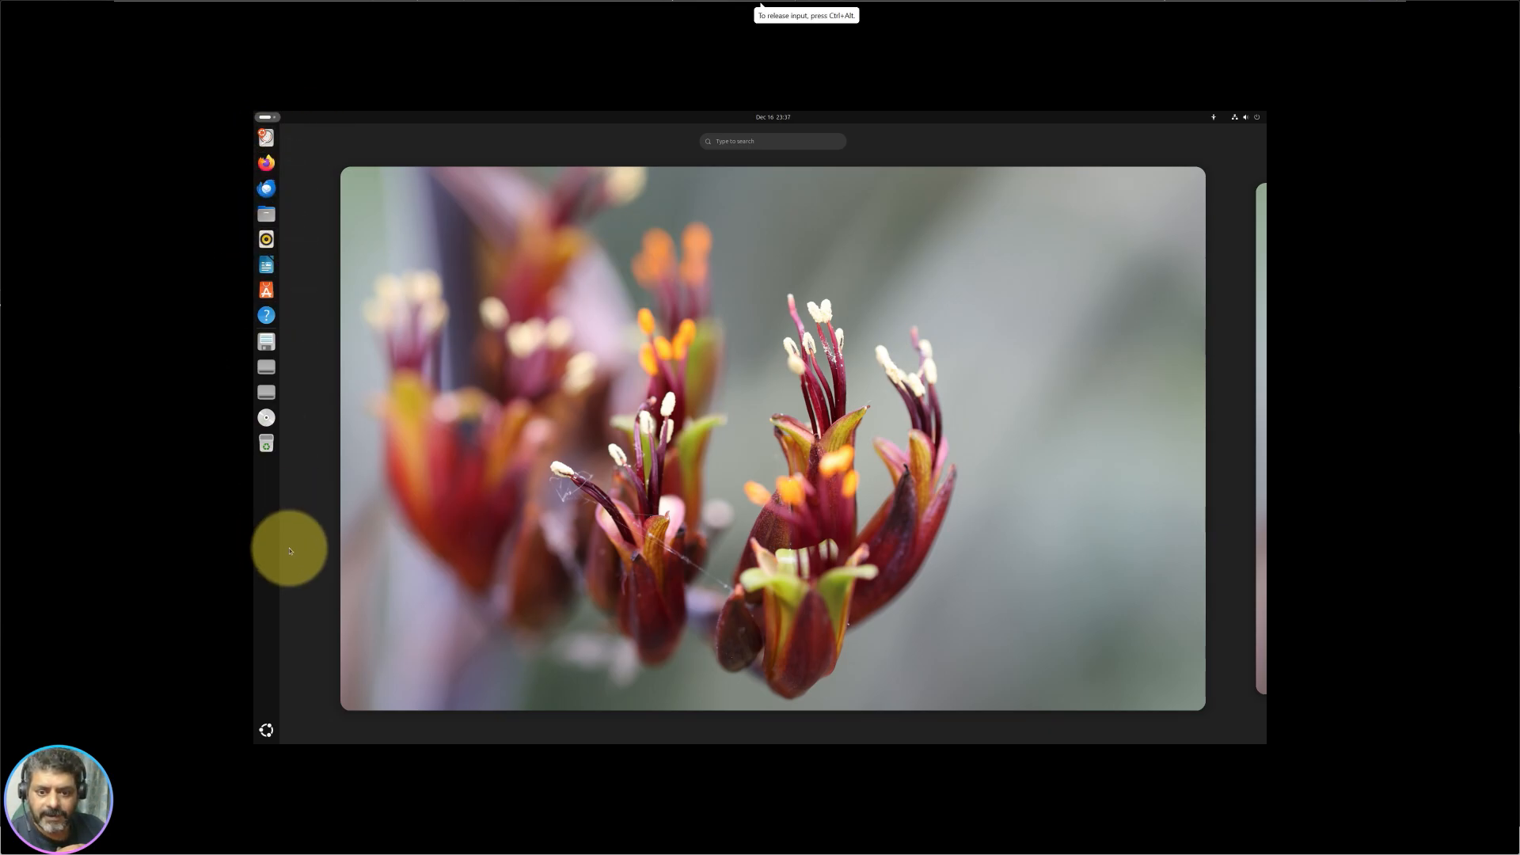
pyautogui.click(523, 460)
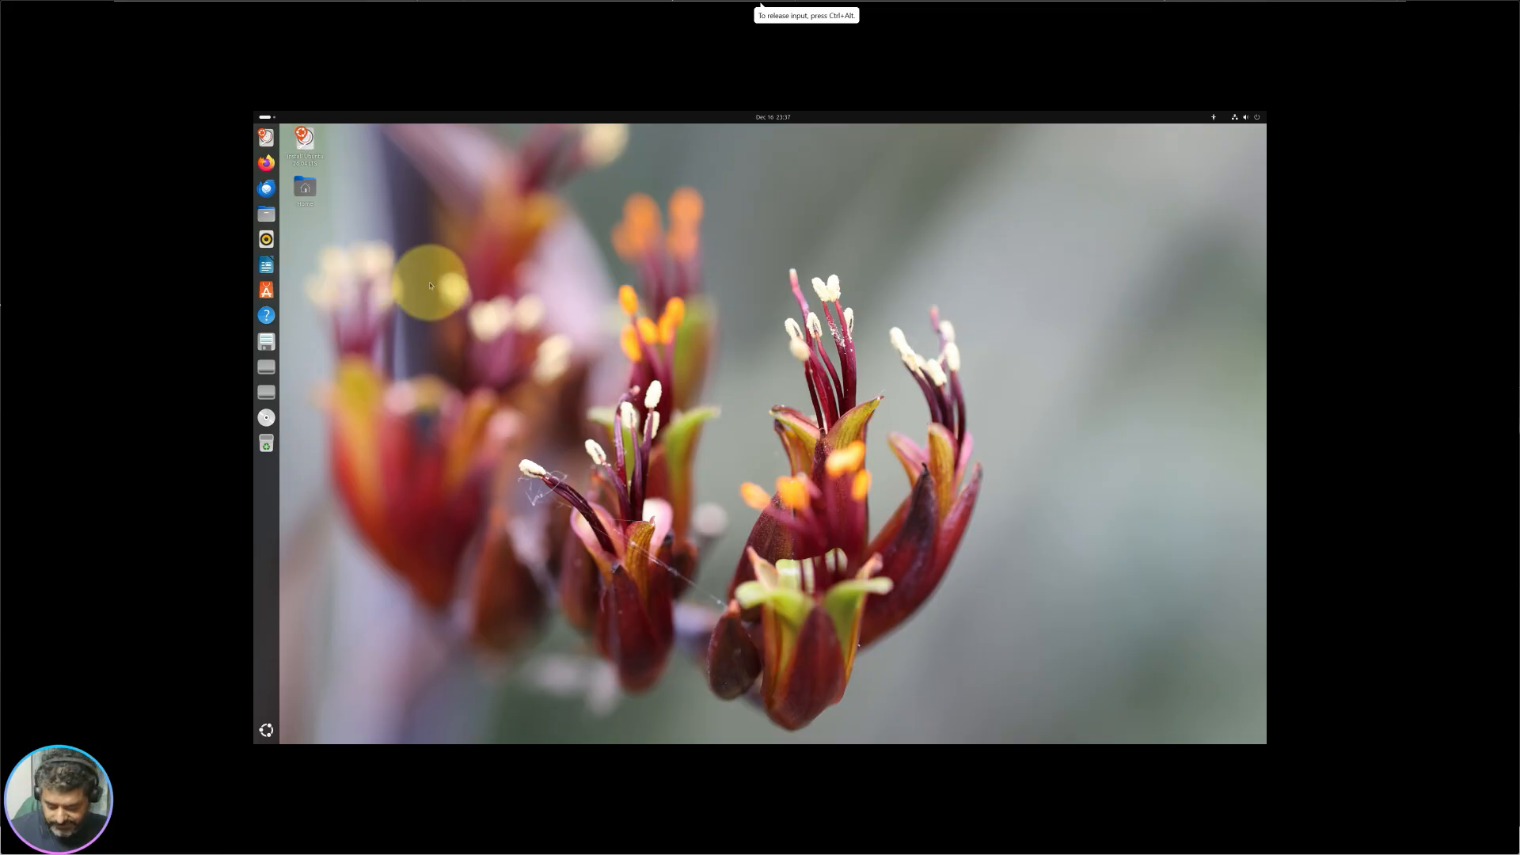
pyautogui.press('super')
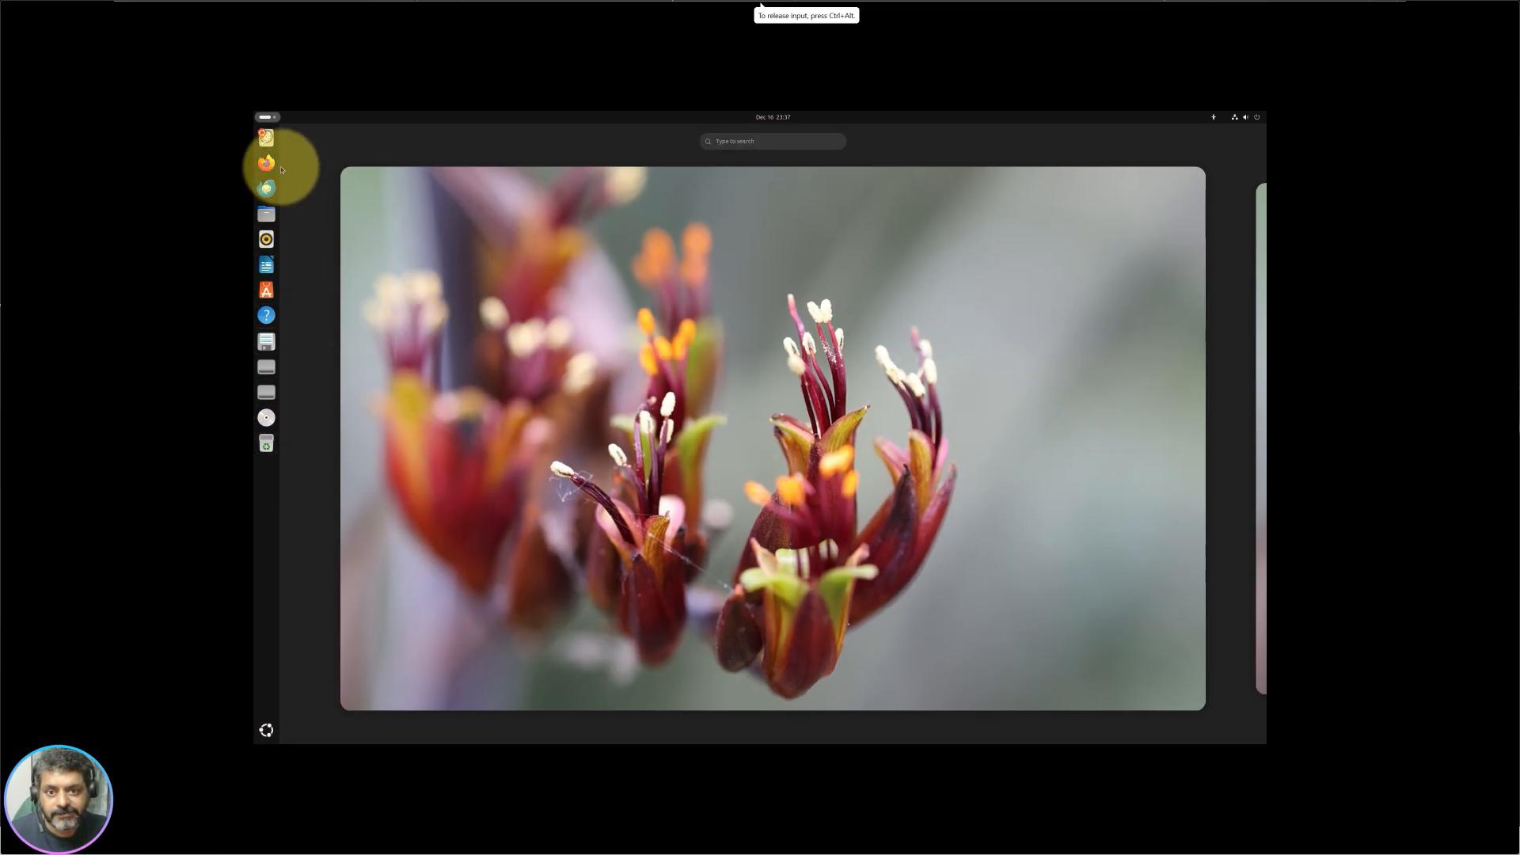
pyautogui.click(272, 116)
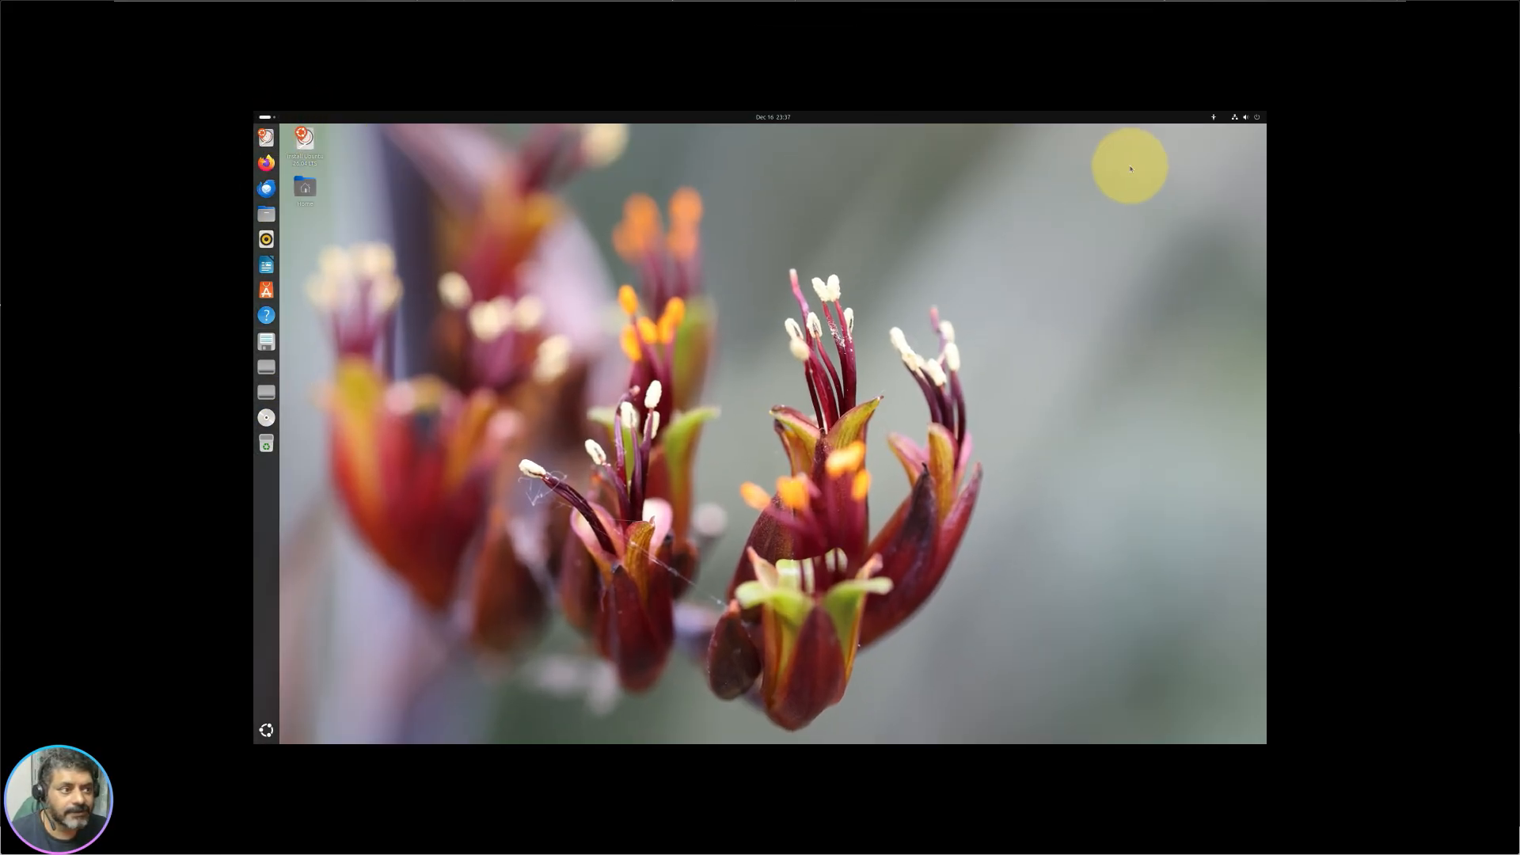
pyautogui.click(1250, 123)
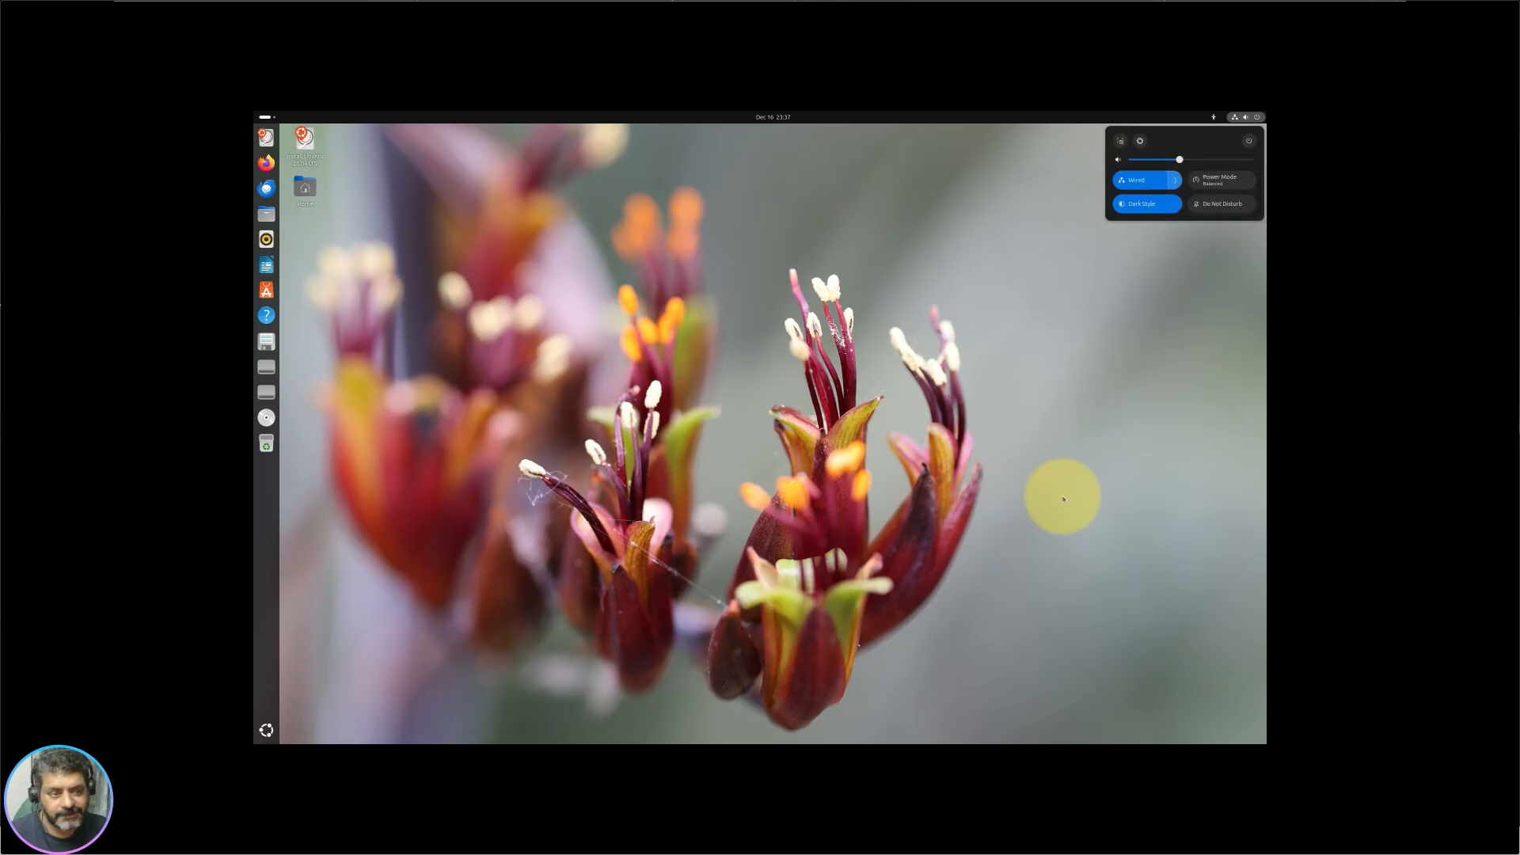
pyautogui.click(427, 635)
# Step: Bring up the application grid from the dock's Show Apps button
pyautogui.click(266, 729)
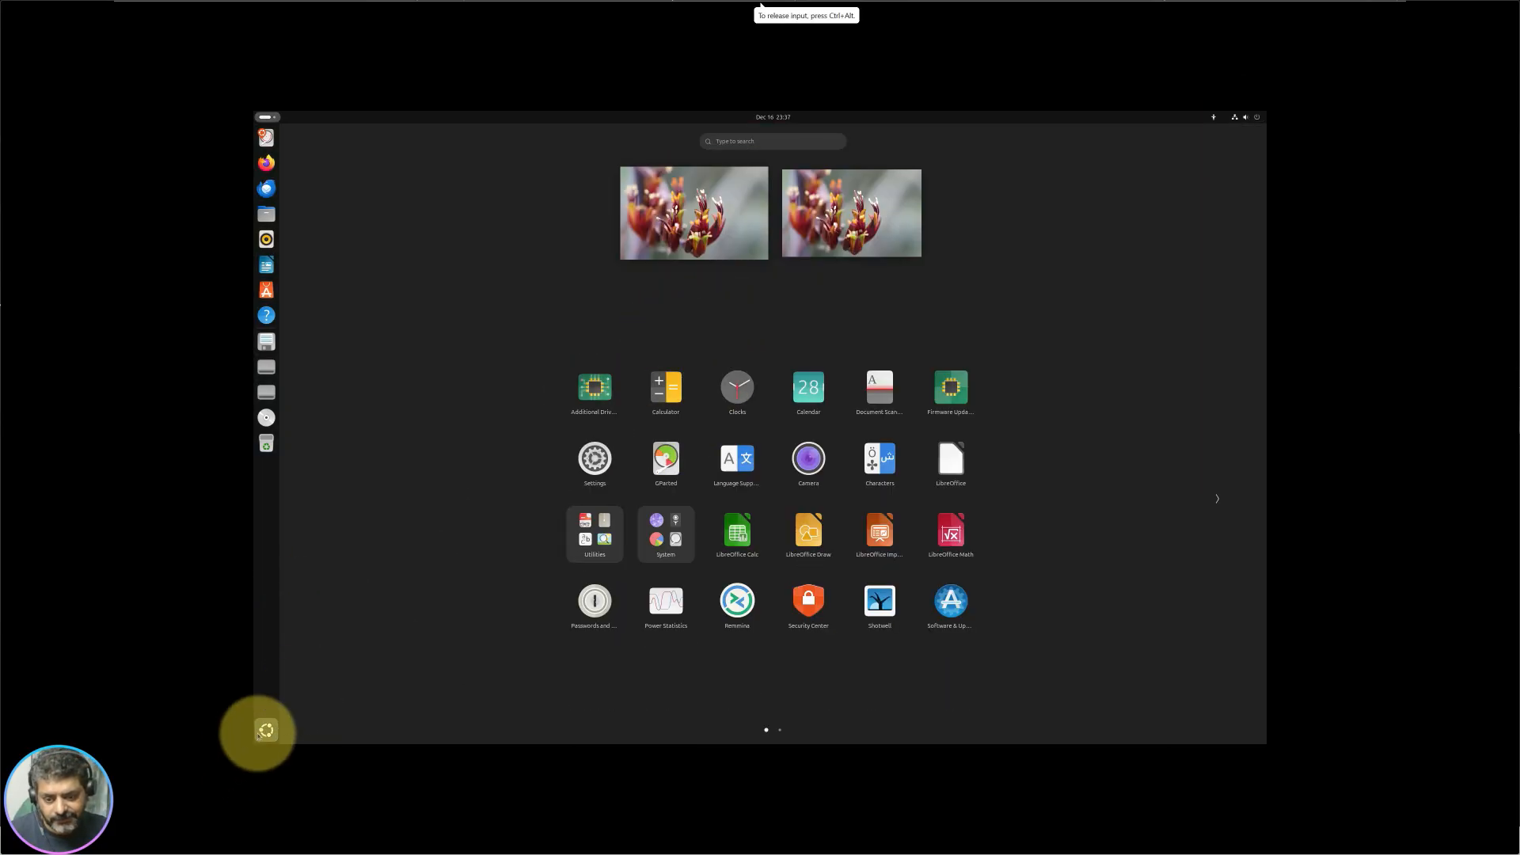
pyautogui.click(267, 730)
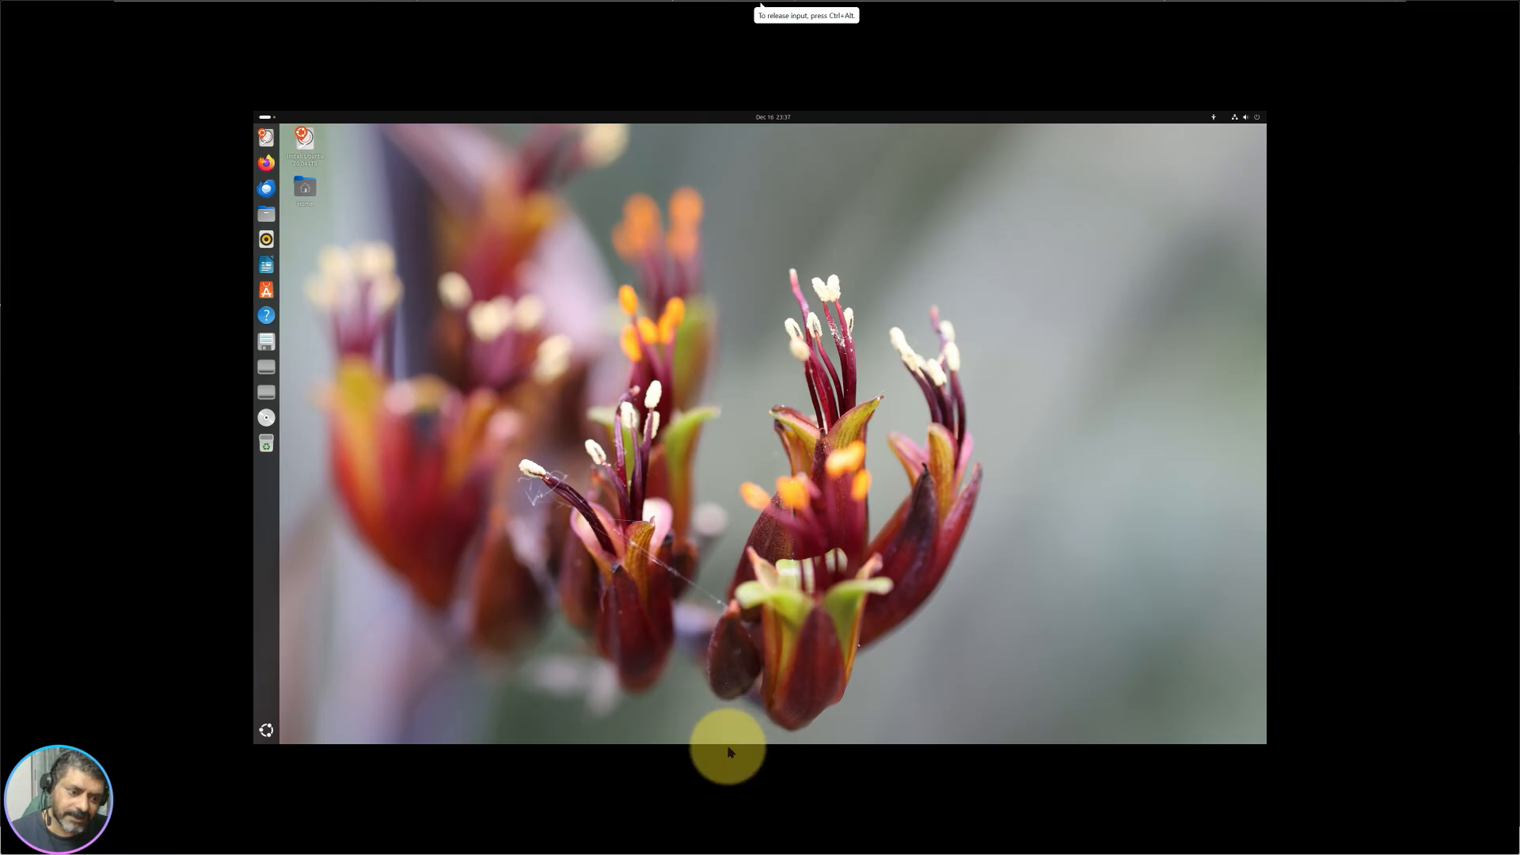
pyautogui.click(267, 729)
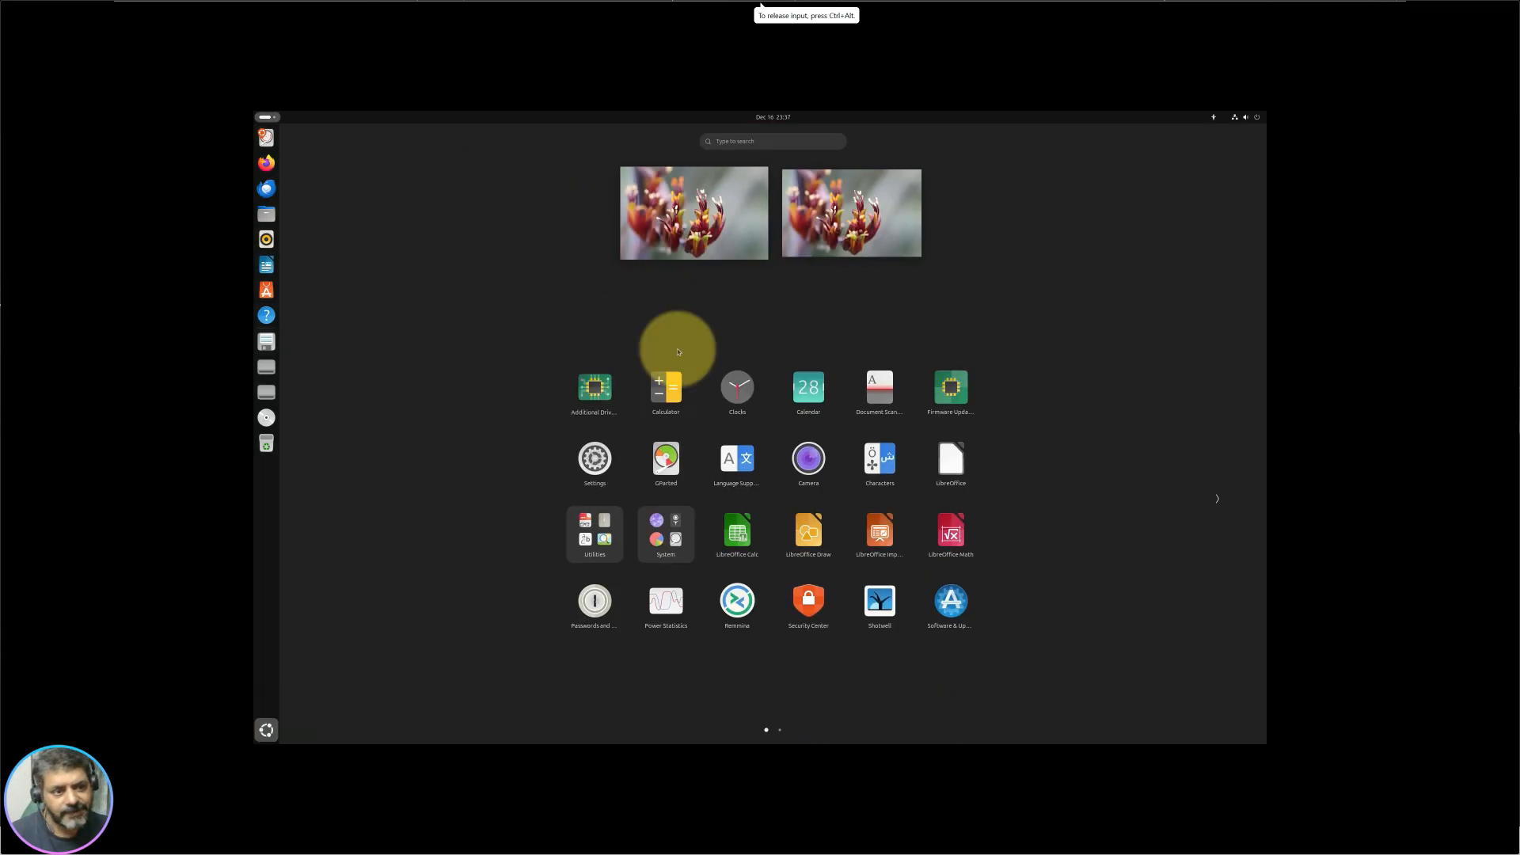
# Step: Scroll the app grid and look inside the Utilities folder
pyautogui.scroll(-1, 753, 424)
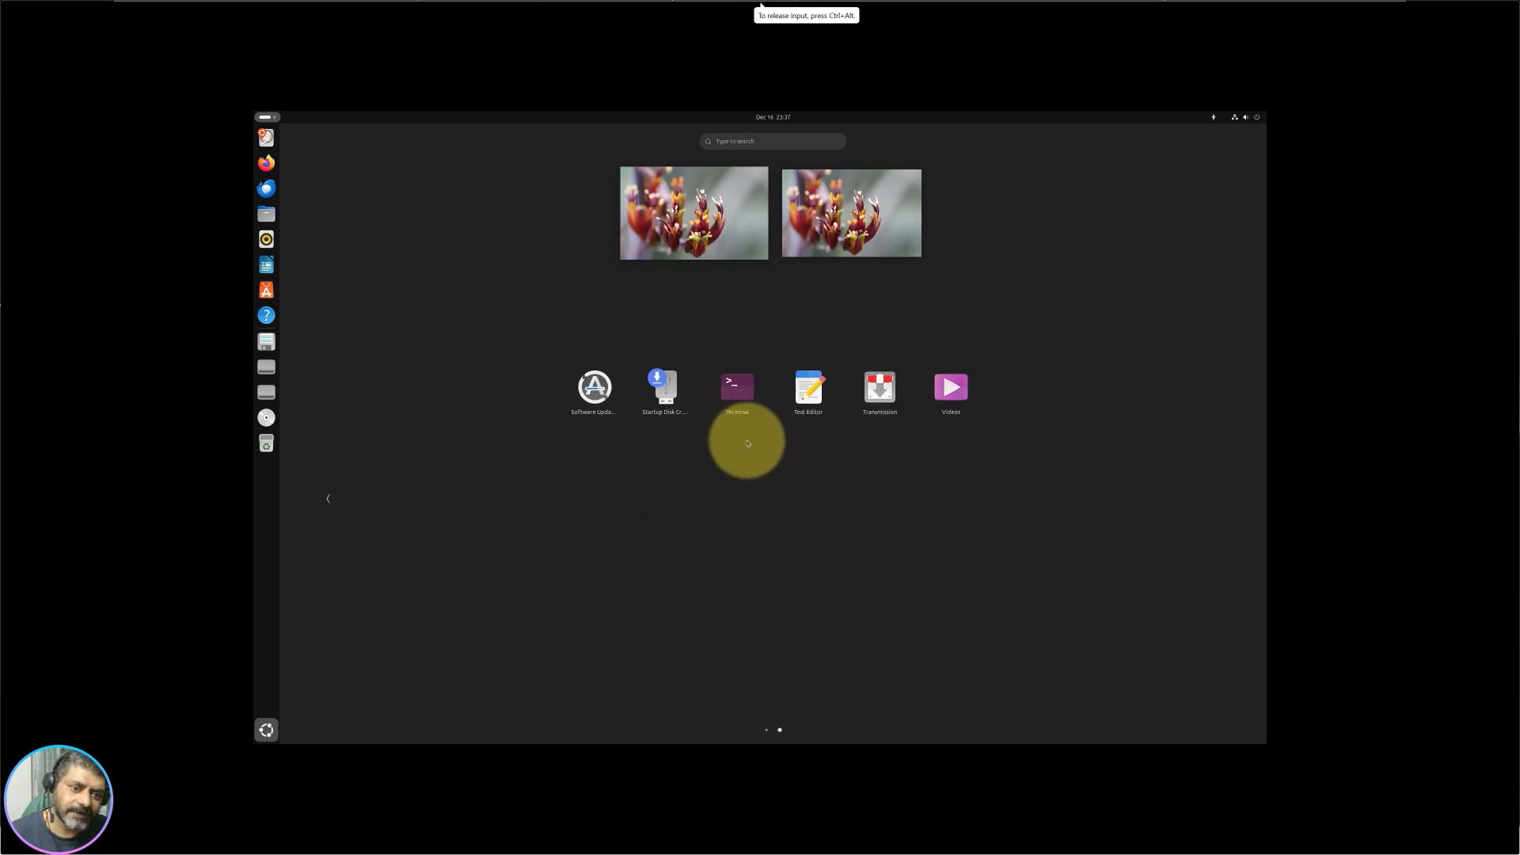
pyautogui.scroll(1, 740, 440)
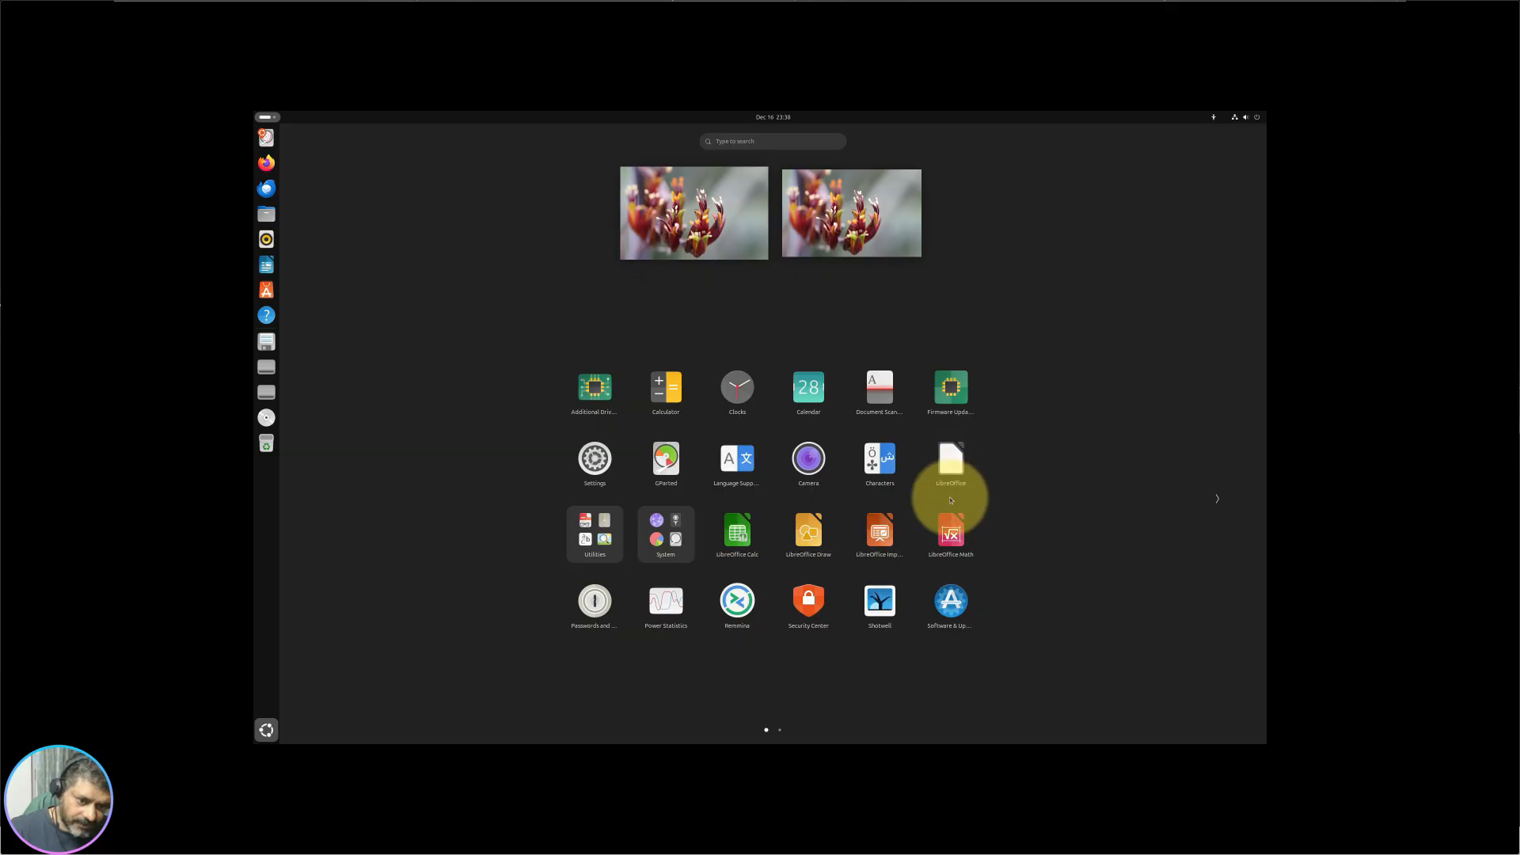
pyautogui.click(595, 532)
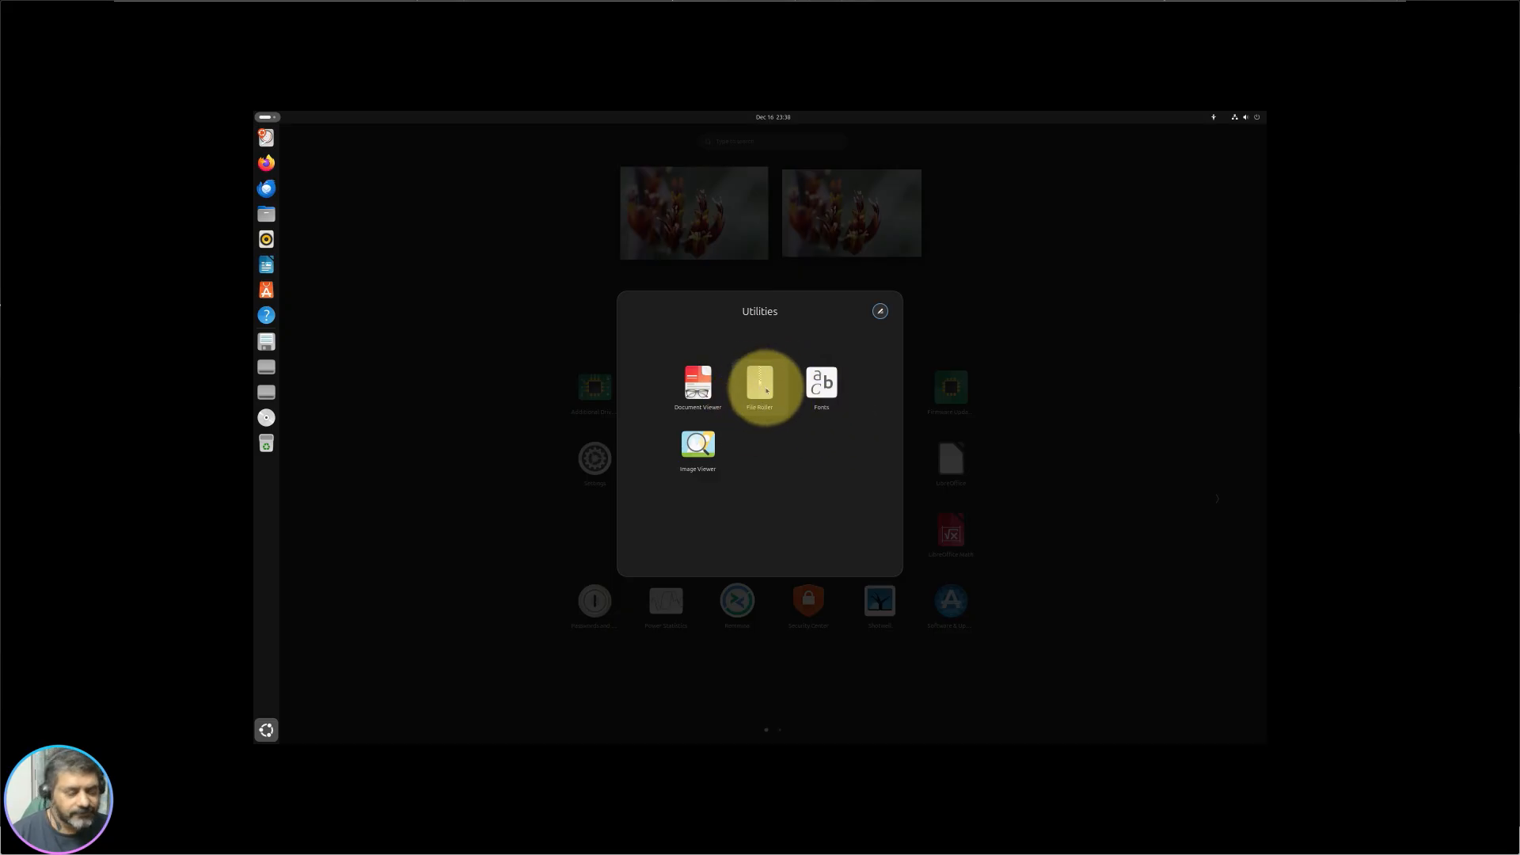
pyautogui.click(466, 566)
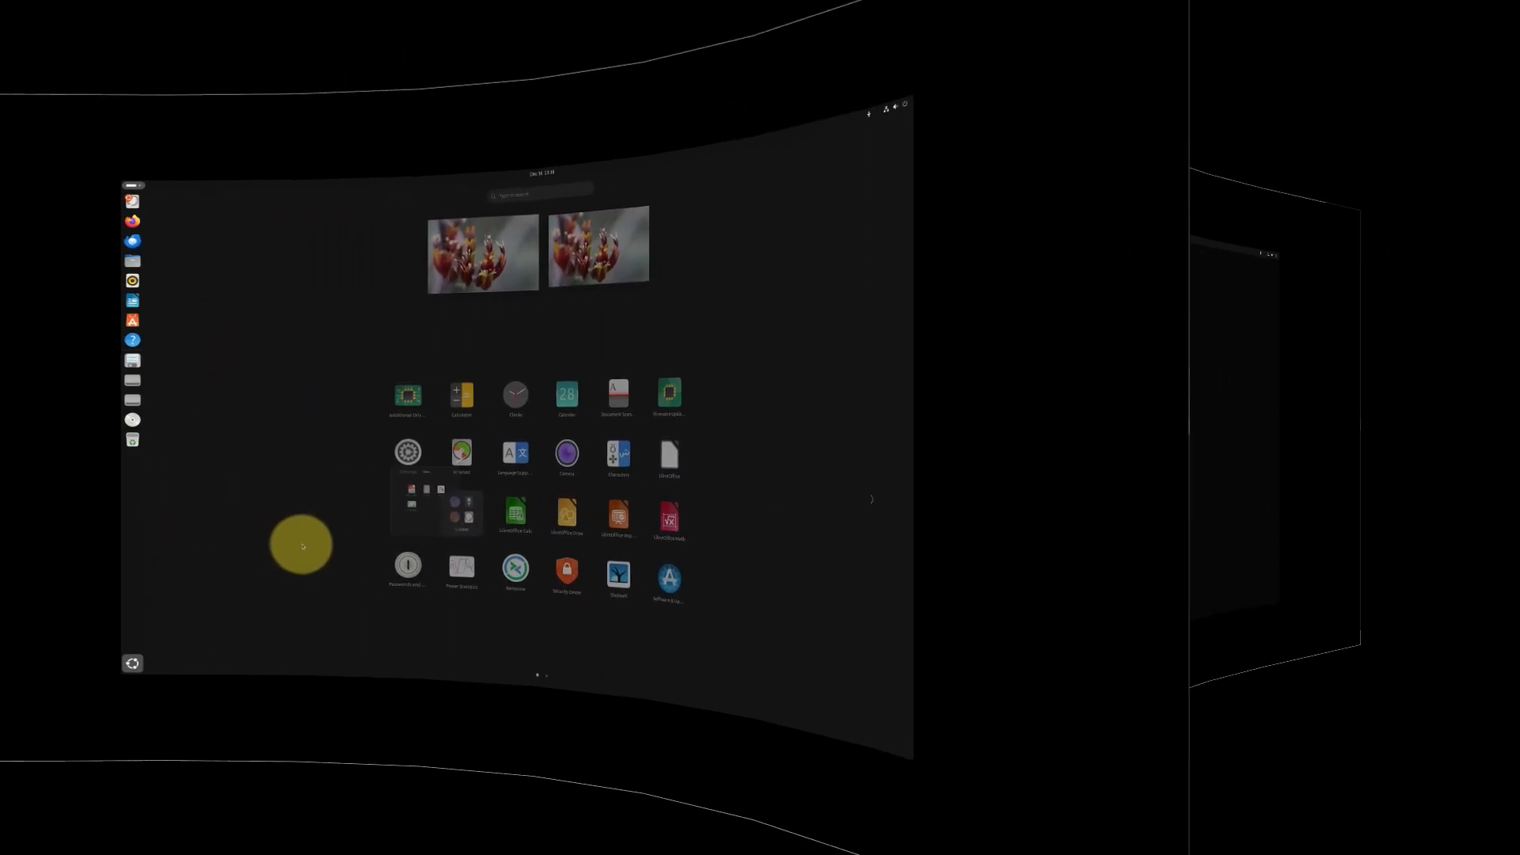
# Step: Launch and close Disks from the System folder, then reopen the System folder
pyautogui.click(577, 522)
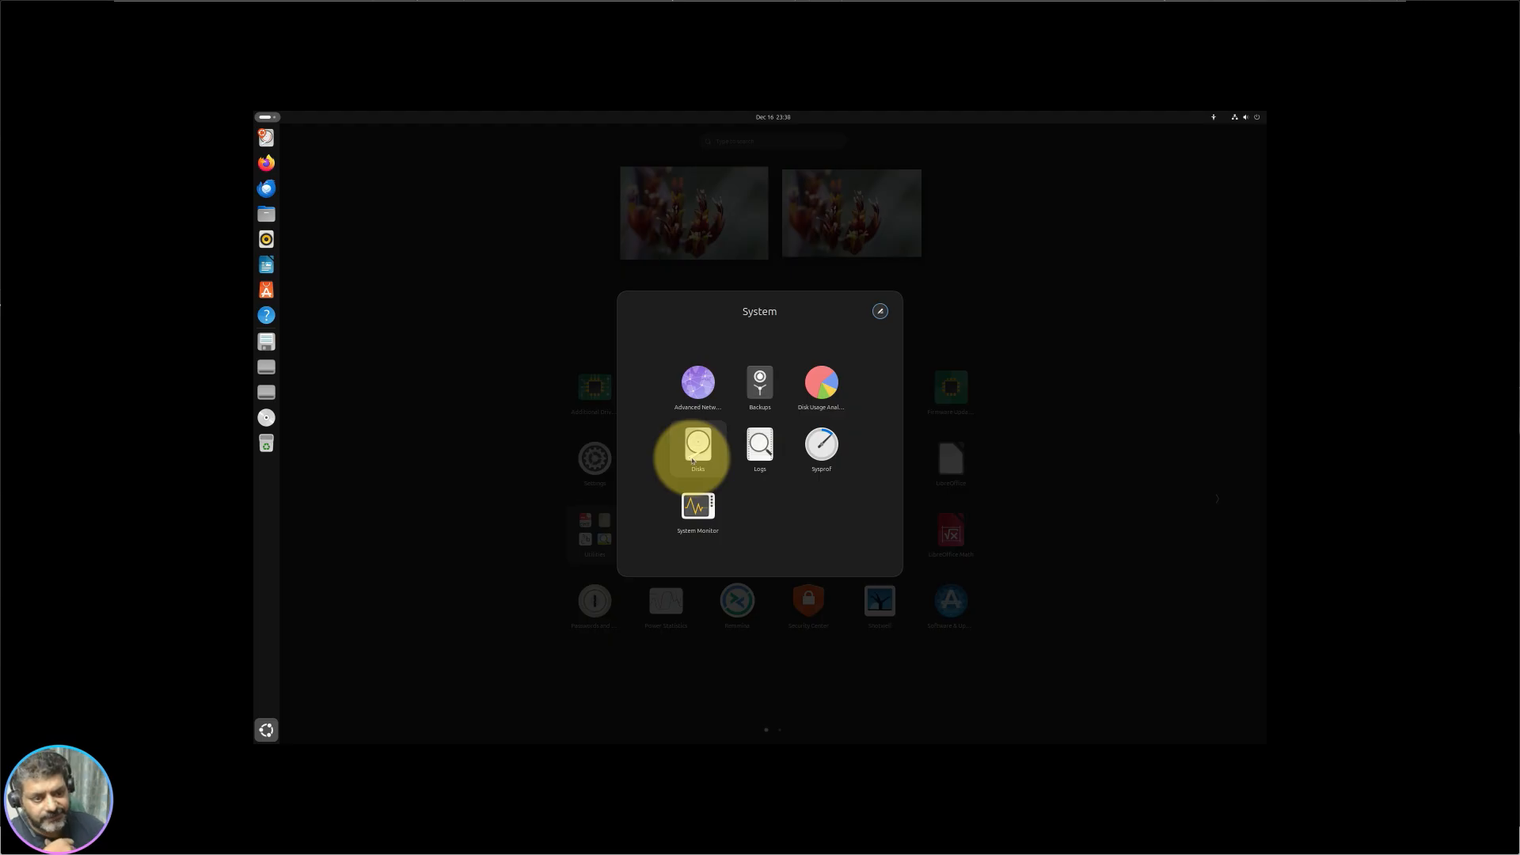
pyautogui.click(694, 459)
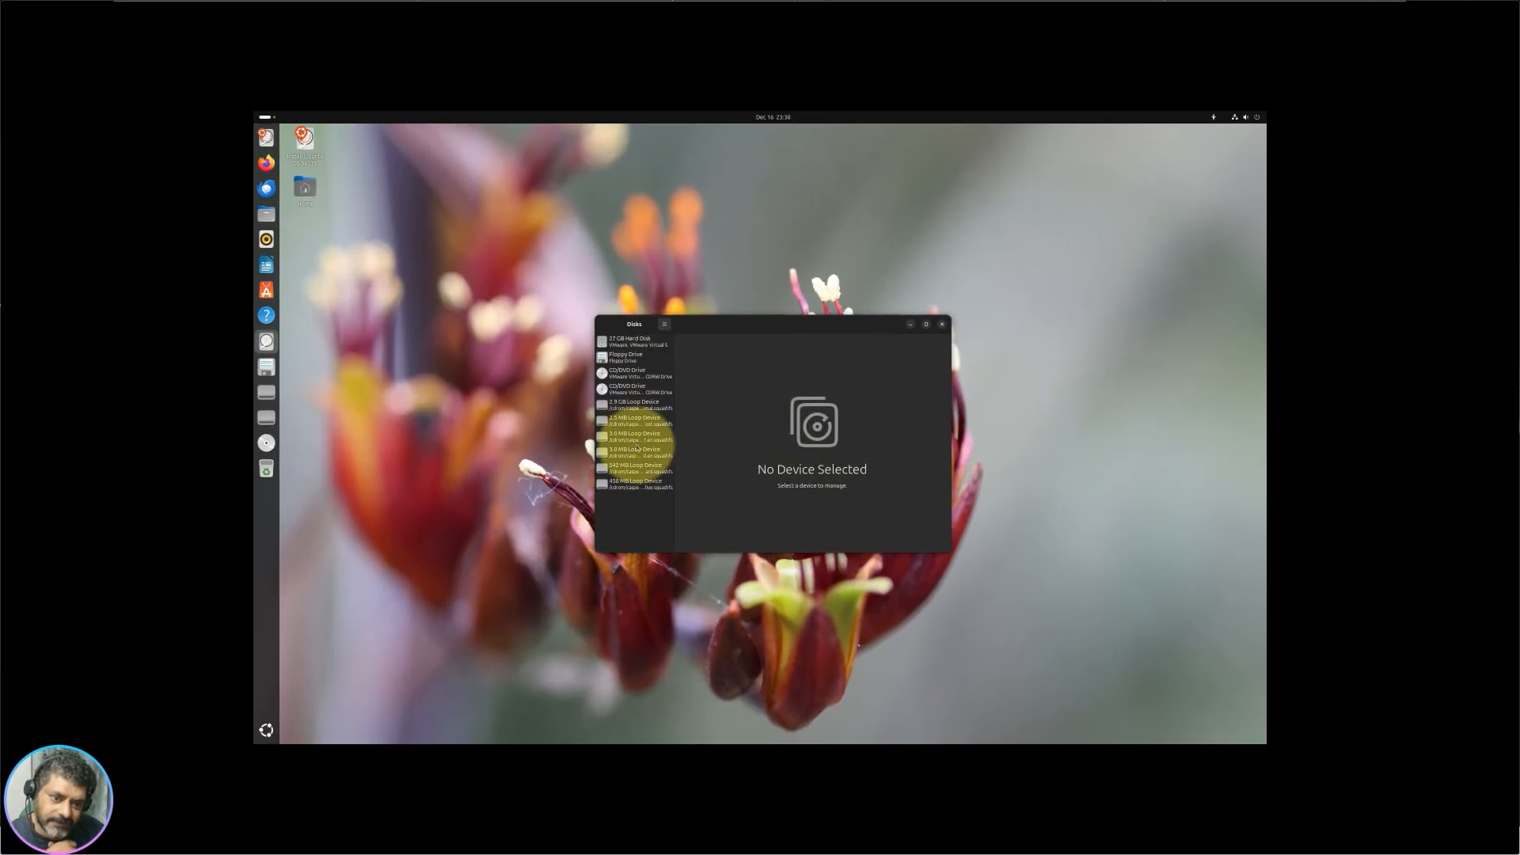
pyautogui.click(941, 324)
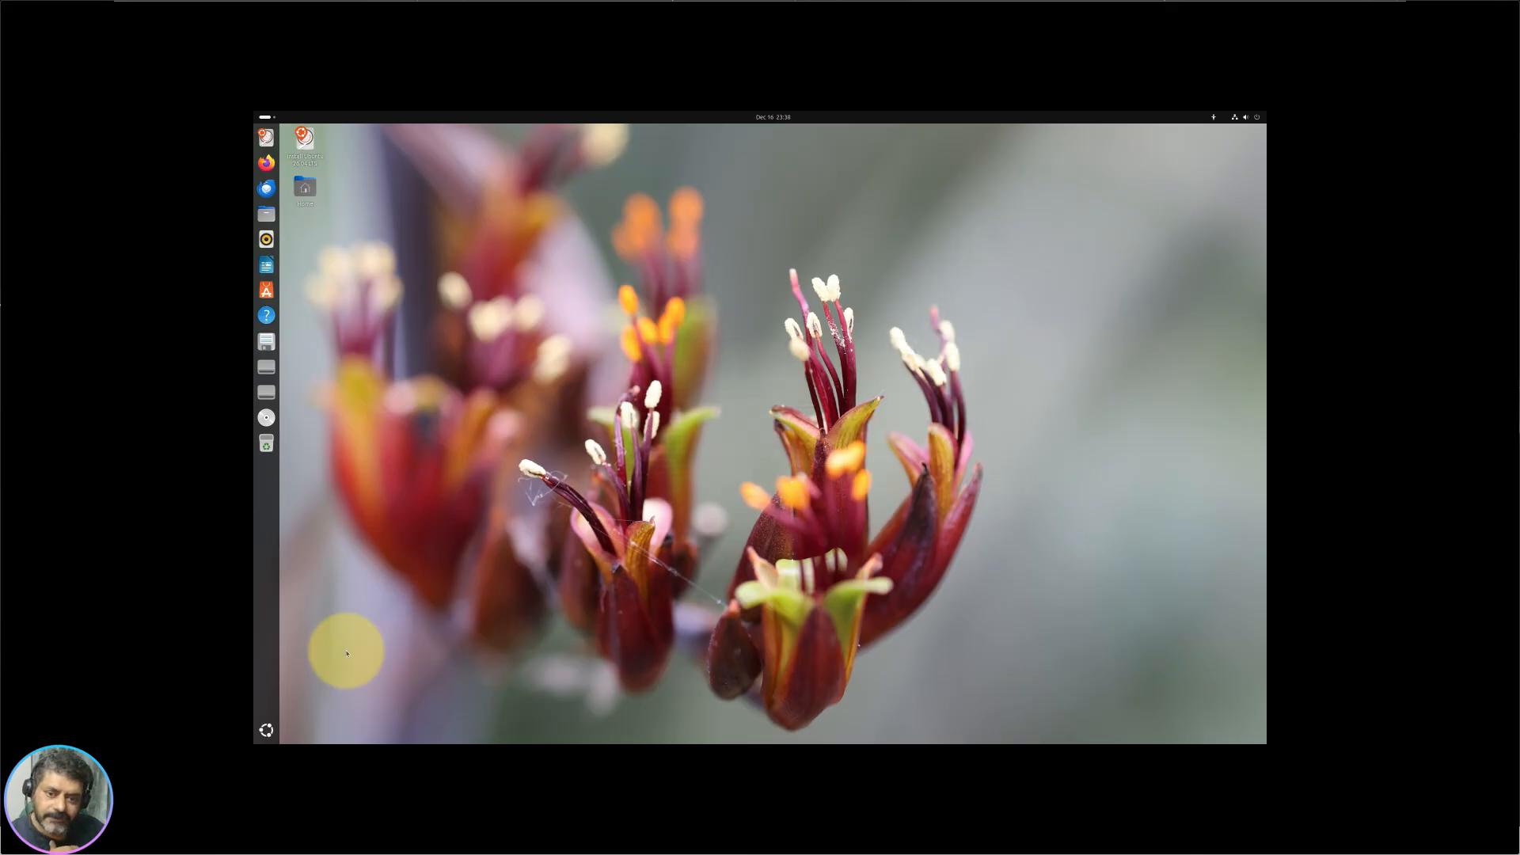
pyautogui.click(286, 720)
pyautogui.click(754, 471)
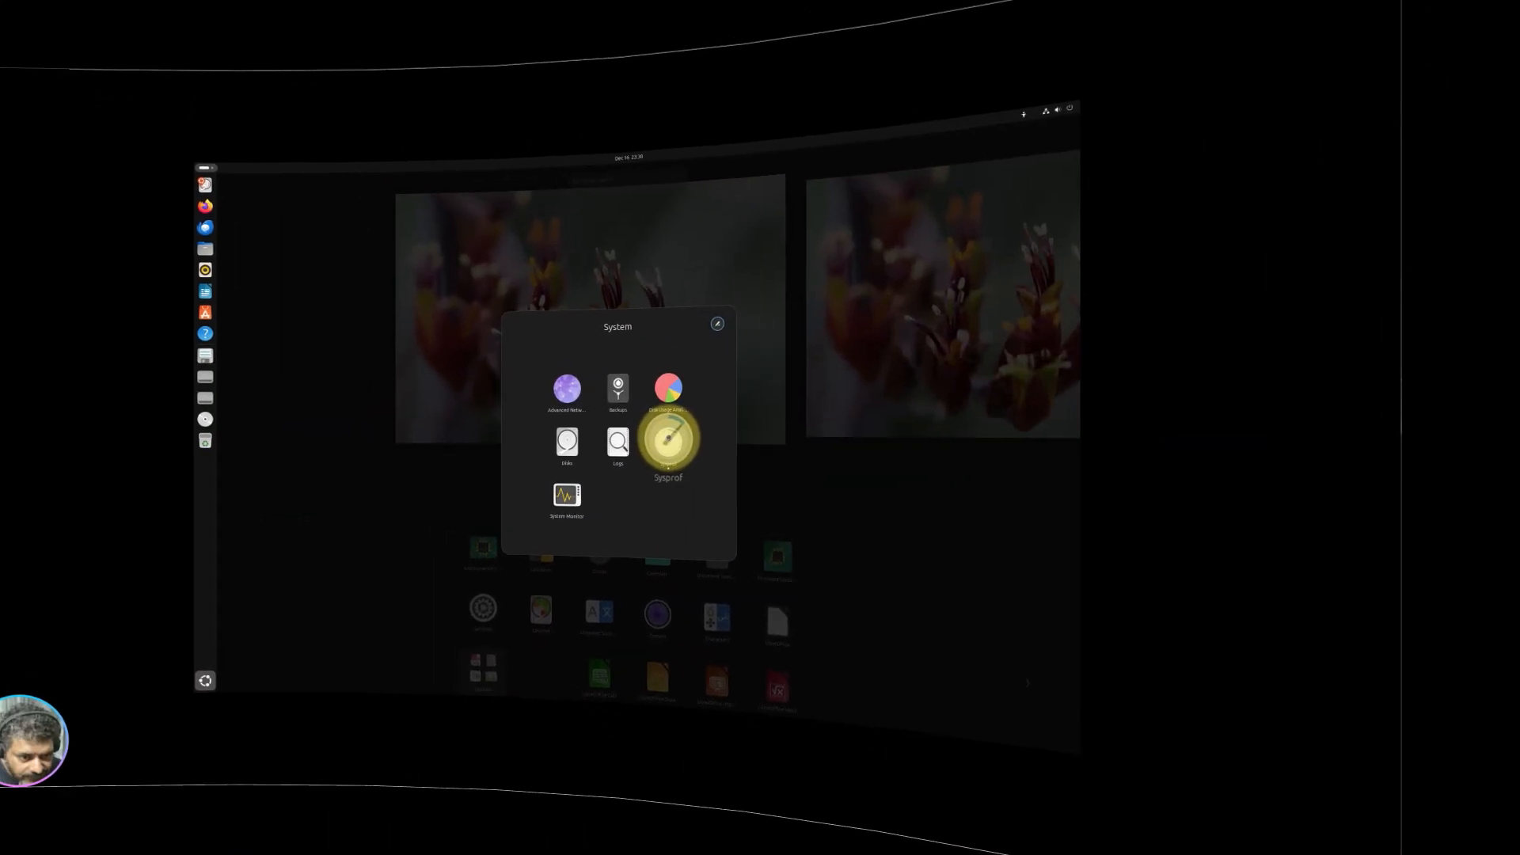
# Step: Open Sysprof, look through its Application, Counters, Graphics and System recording options, then close it
pyautogui.click(821, 441)
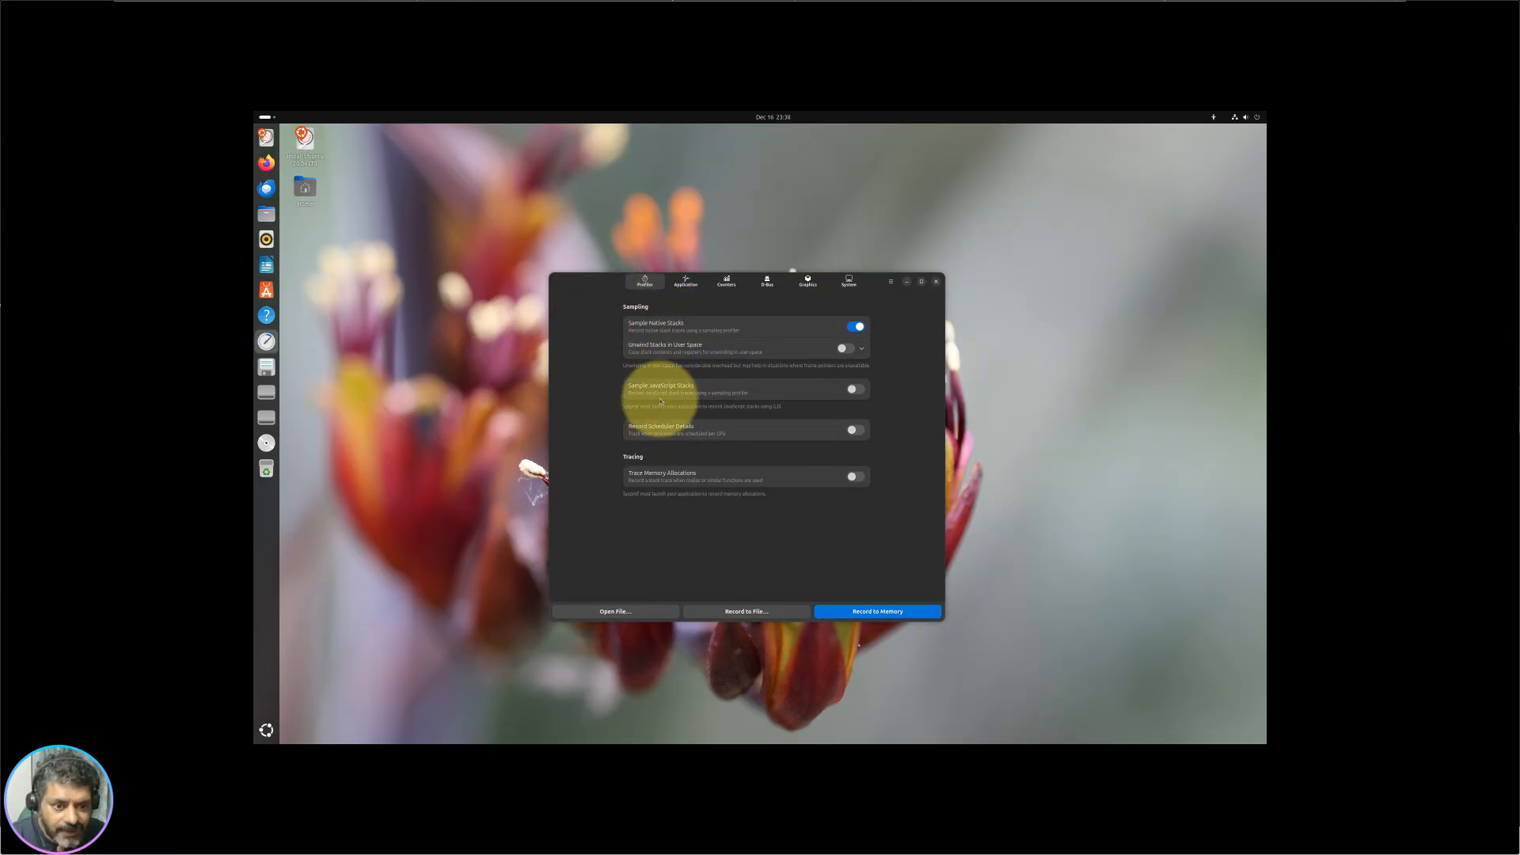
pyautogui.click(687, 285)
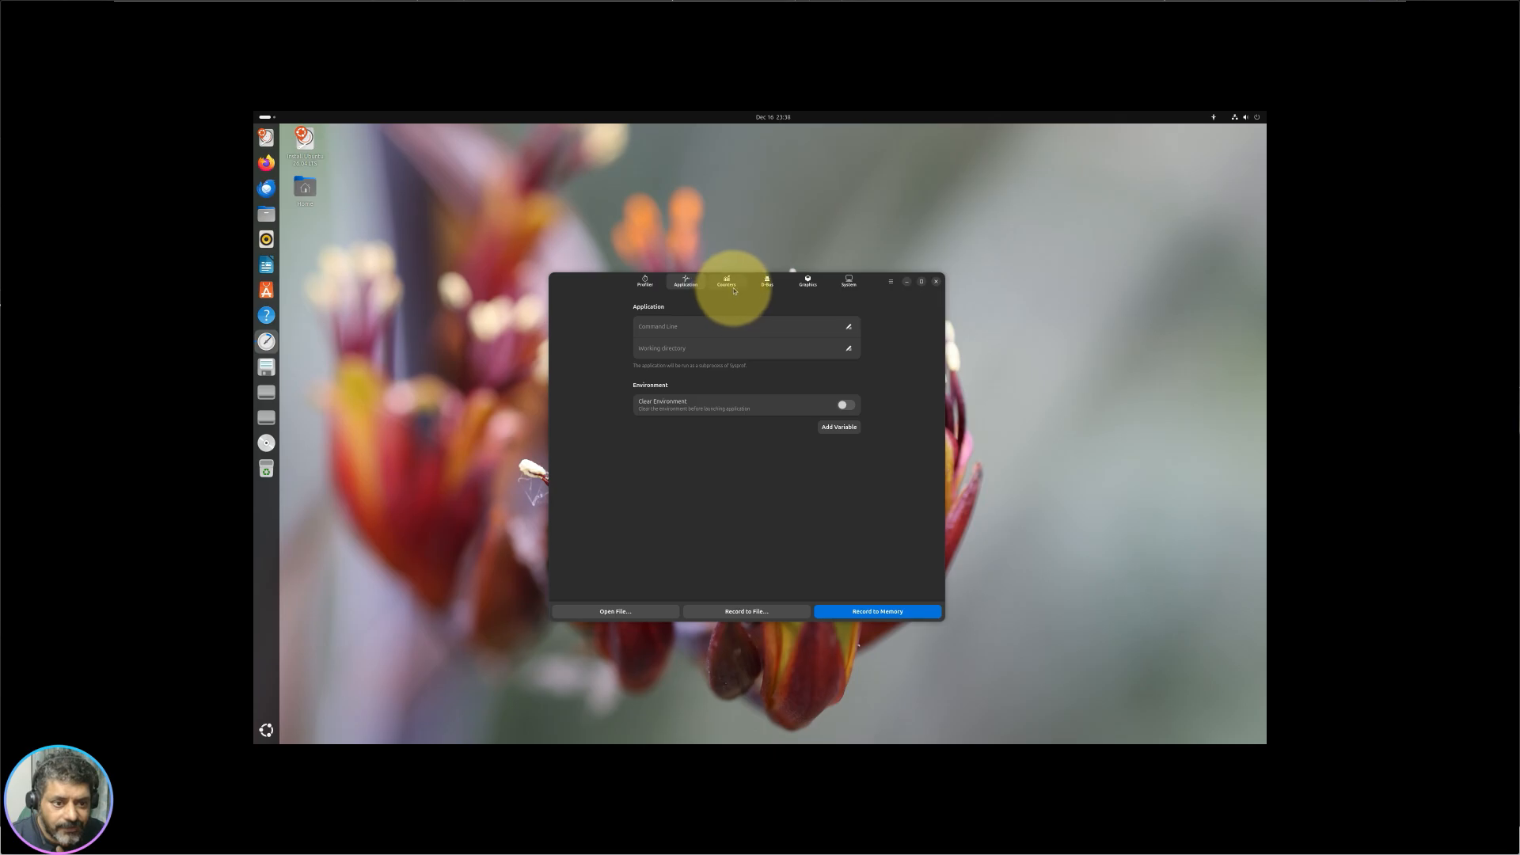
pyautogui.click(728, 285)
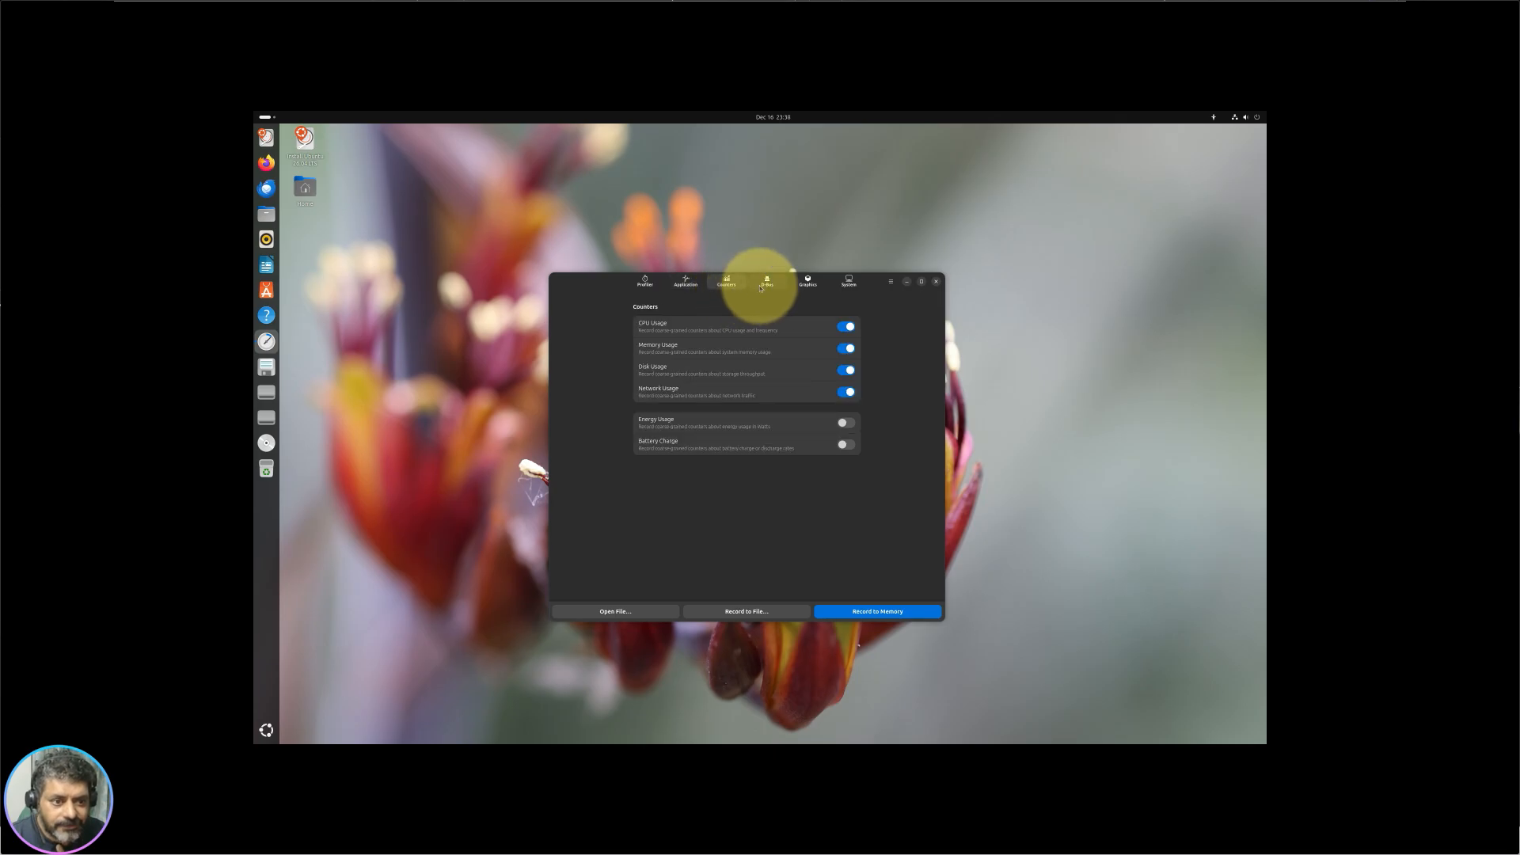
pyautogui.click(808, 283)
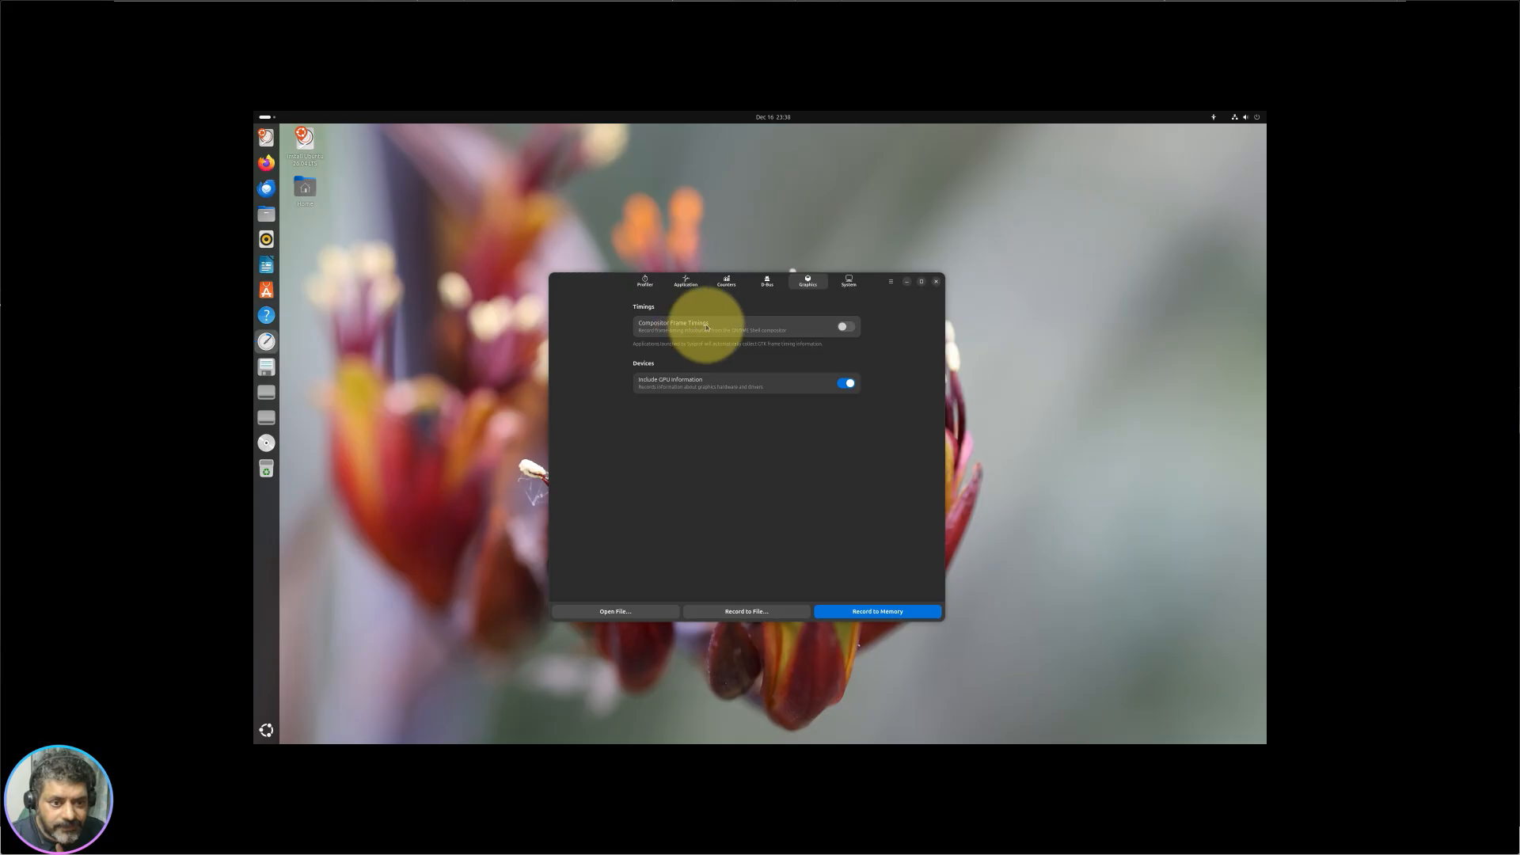
pyautogui.click(849, 283)
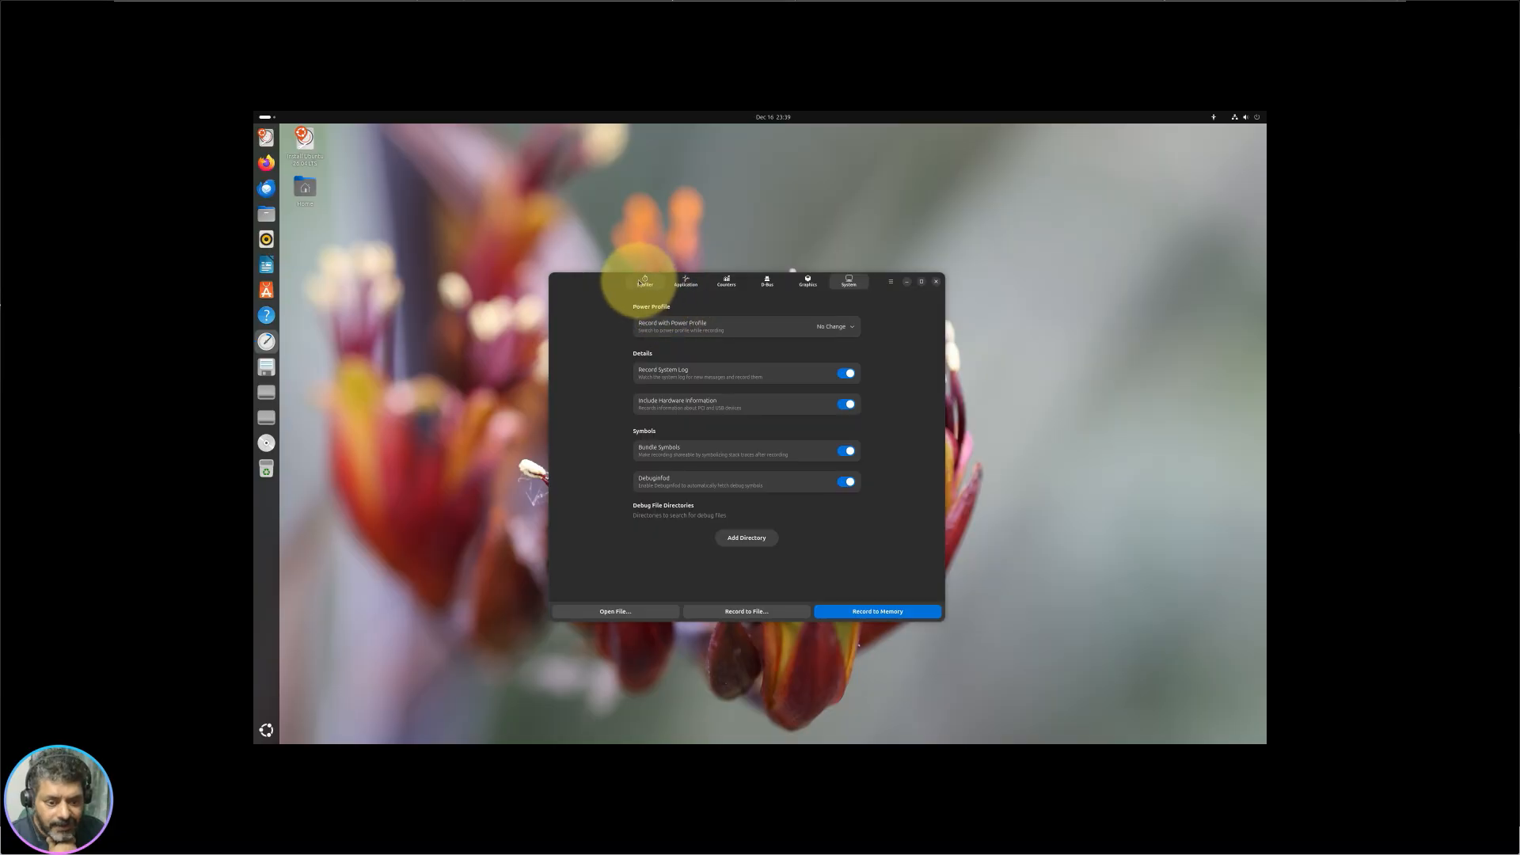
pyautogui.click(645, 282)
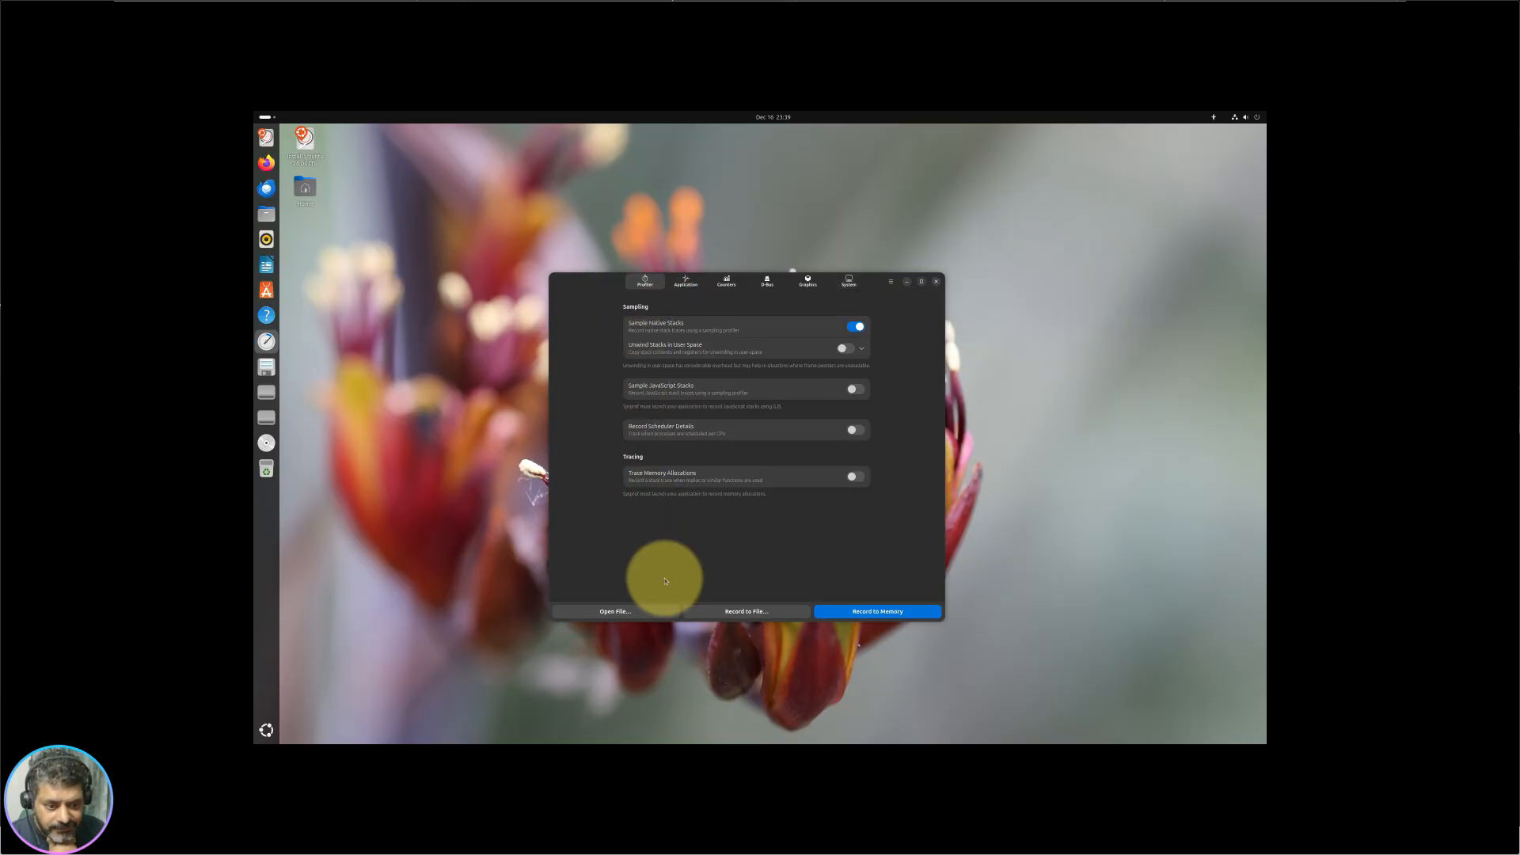
pyautogui.click(935, 282)
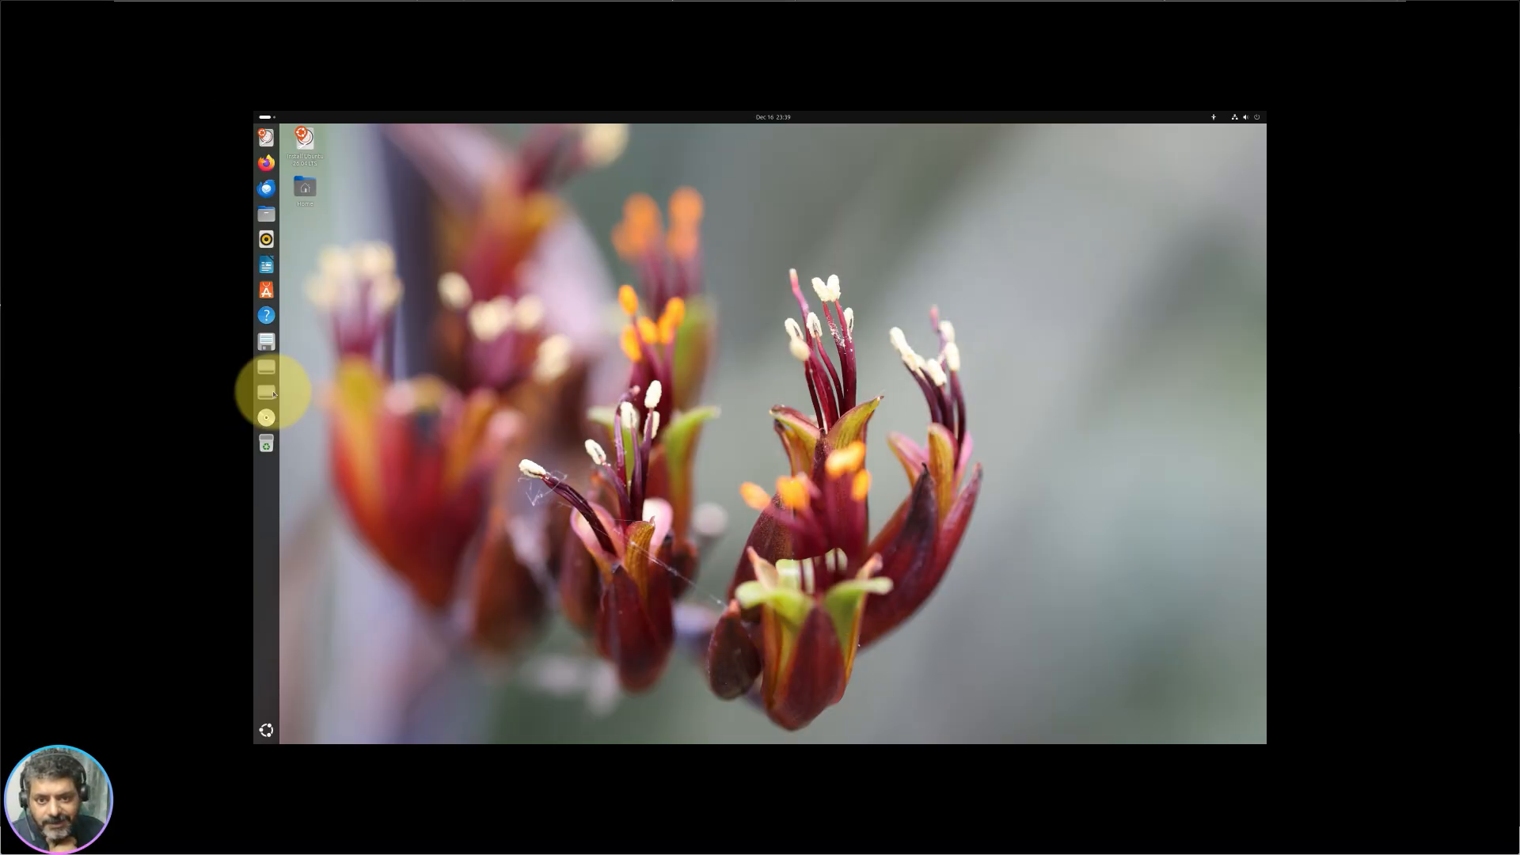
# Step: Launch System Monitor from the System group in the app grid
pyautogui.click(266, 729)
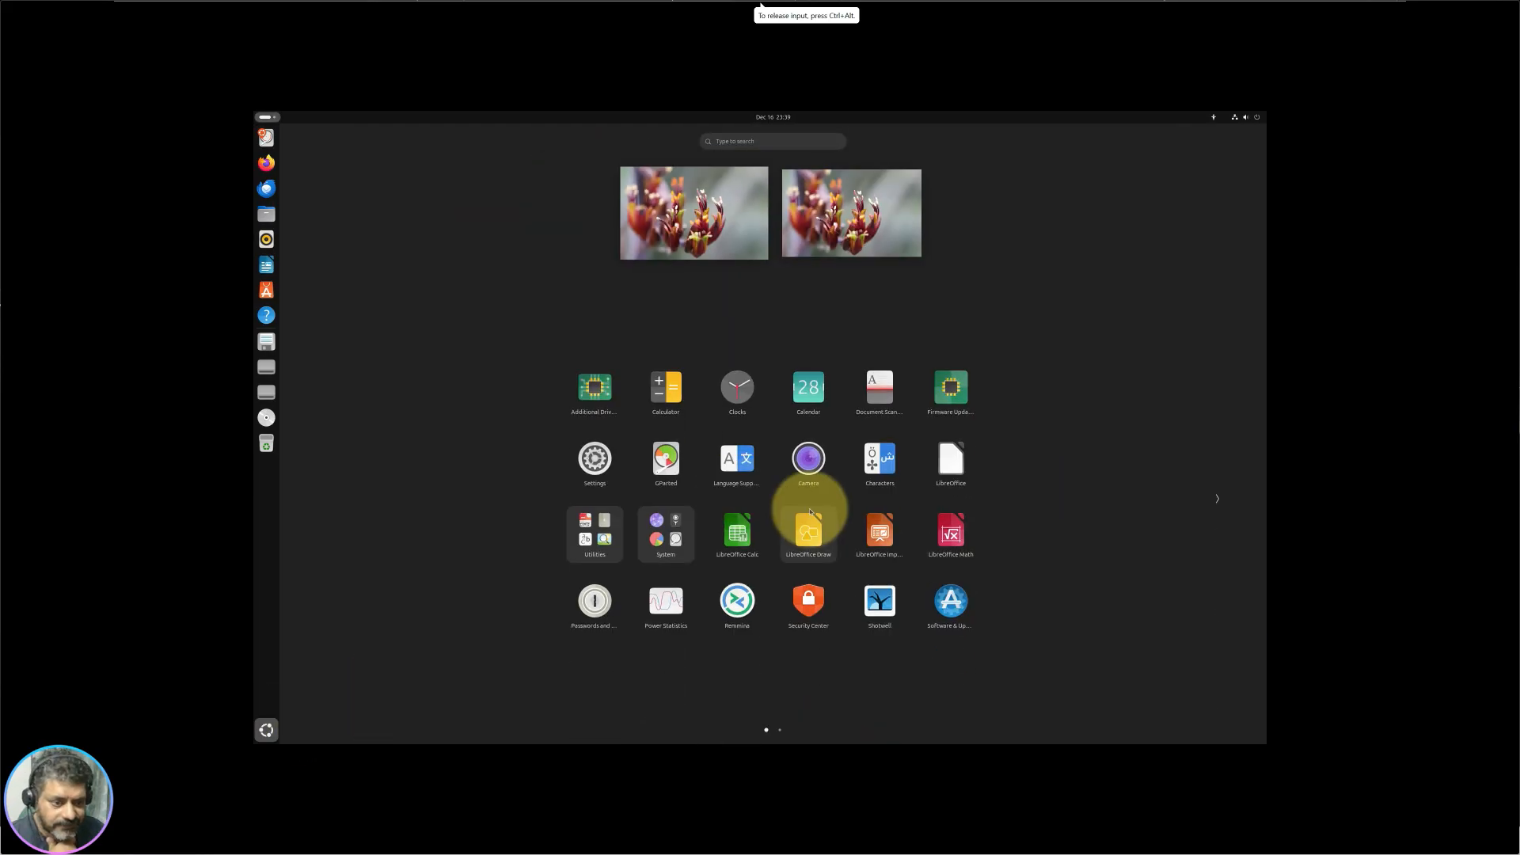
pyautogui.click(665, 534)
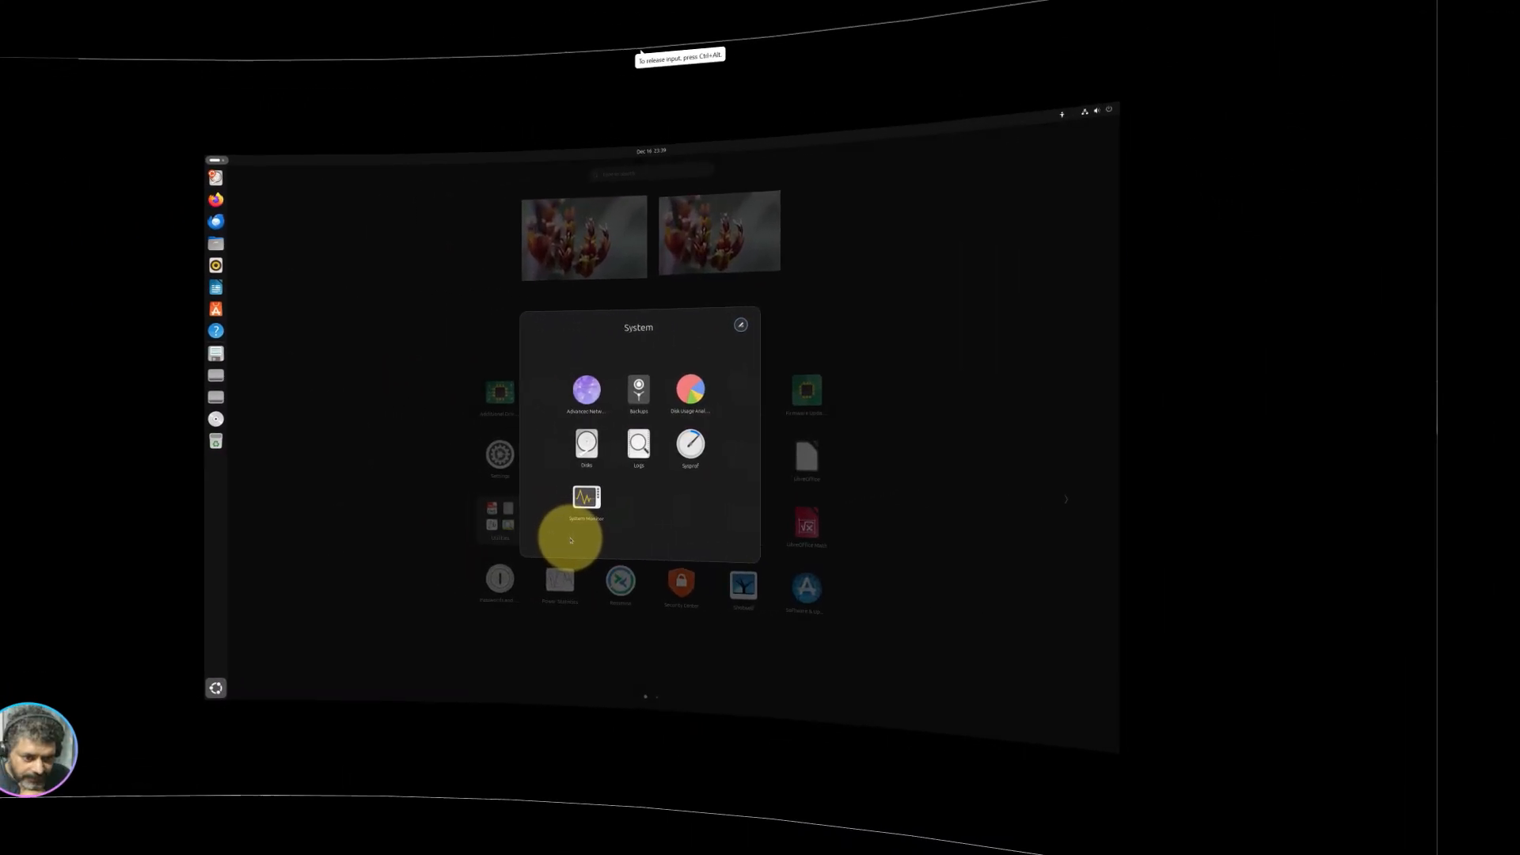
pyautogui.click(680, 501)
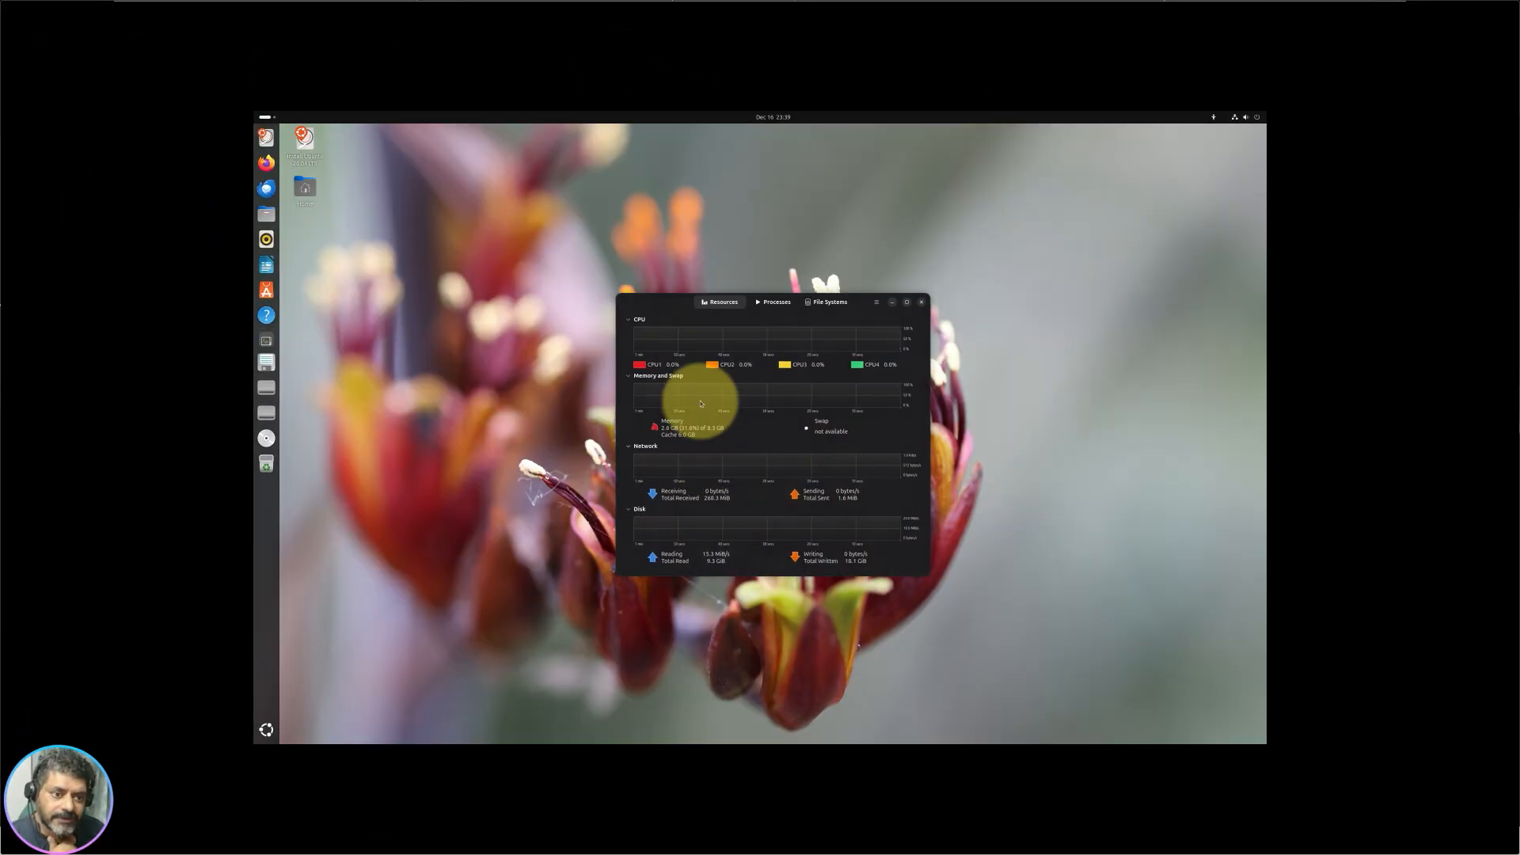
# Step: Maximize and restore System Monitor, then enlarge the window and move it up-left
pyautogui.click(907, 300)
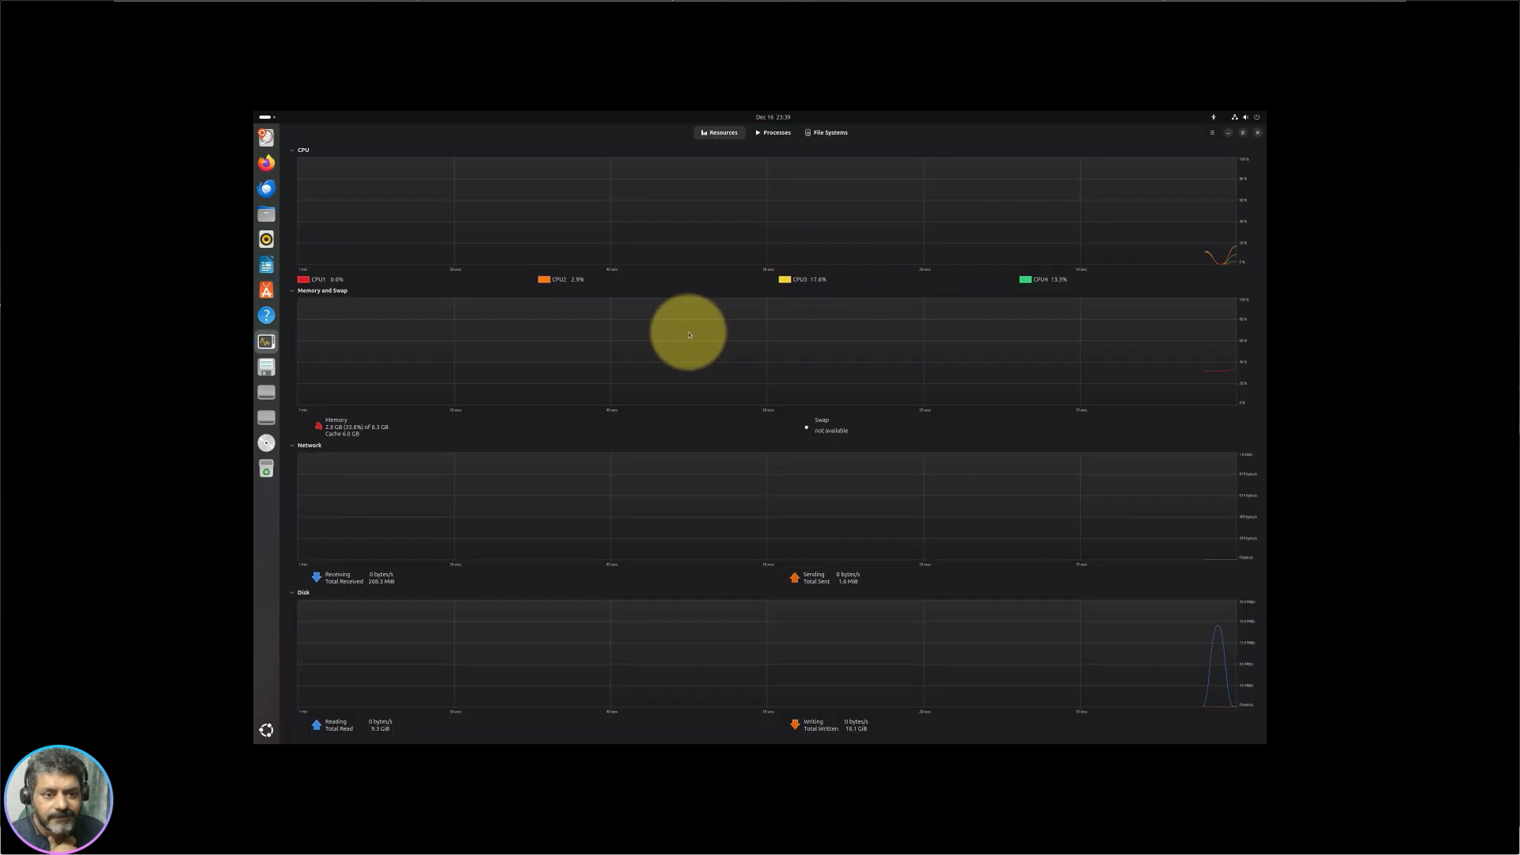
pyautogui.click(1242, 134)
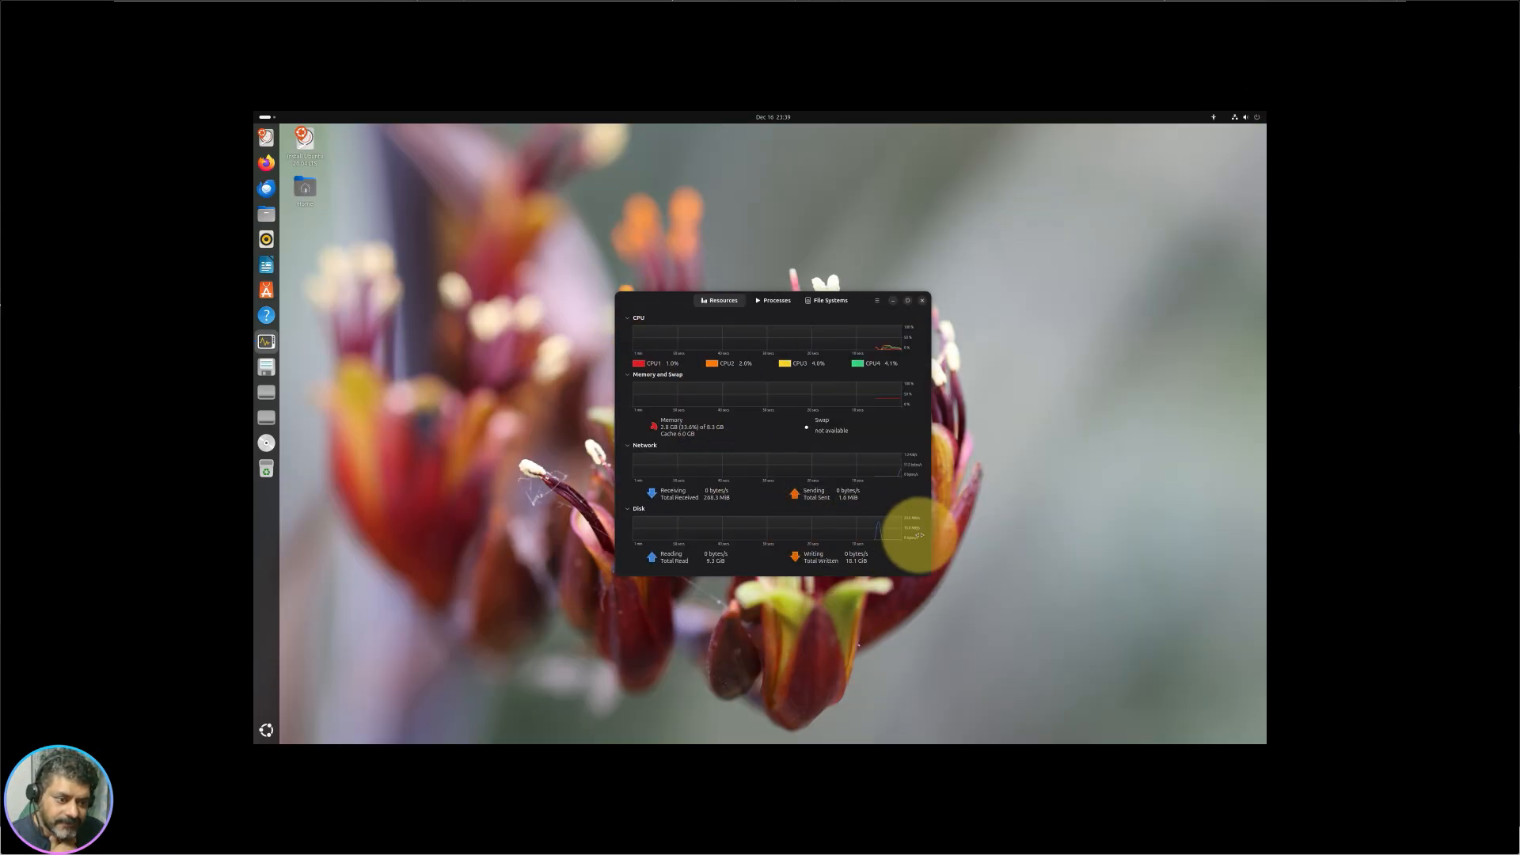
pyautogui.moveTo(931, 573); pyautogui.dragTo(1061, 662)
pyautogui.moveTo(695, 298); pyautogui.dragTo(558, 191)
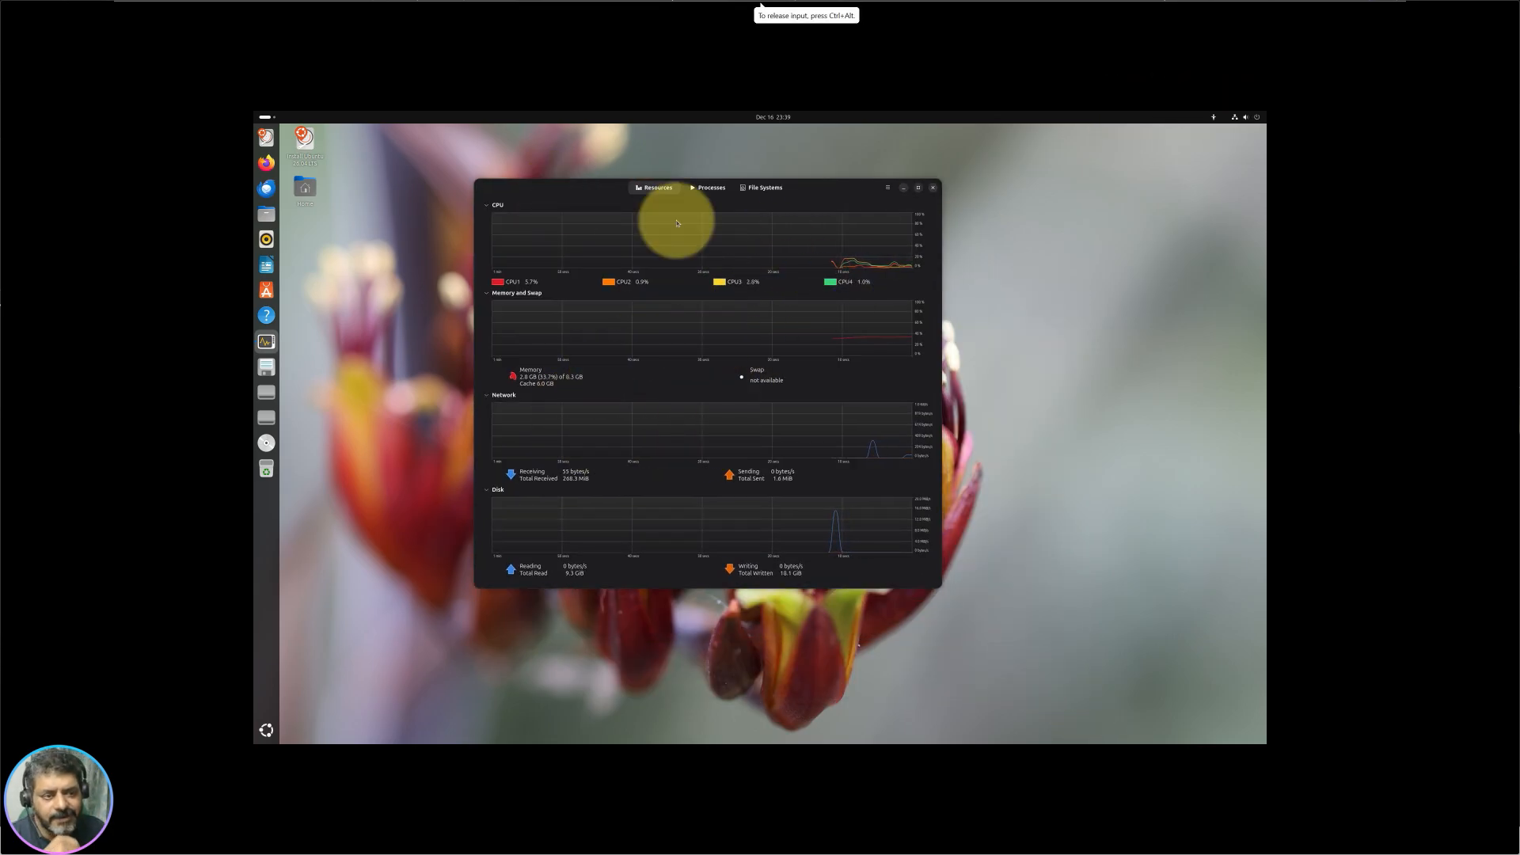
# Step: List running processes sorted by memory and select gnome-shell, then gnome-system-monitor
pyautogui.click(715, 195)
pyautogui.scroll(-10, 747, 420)
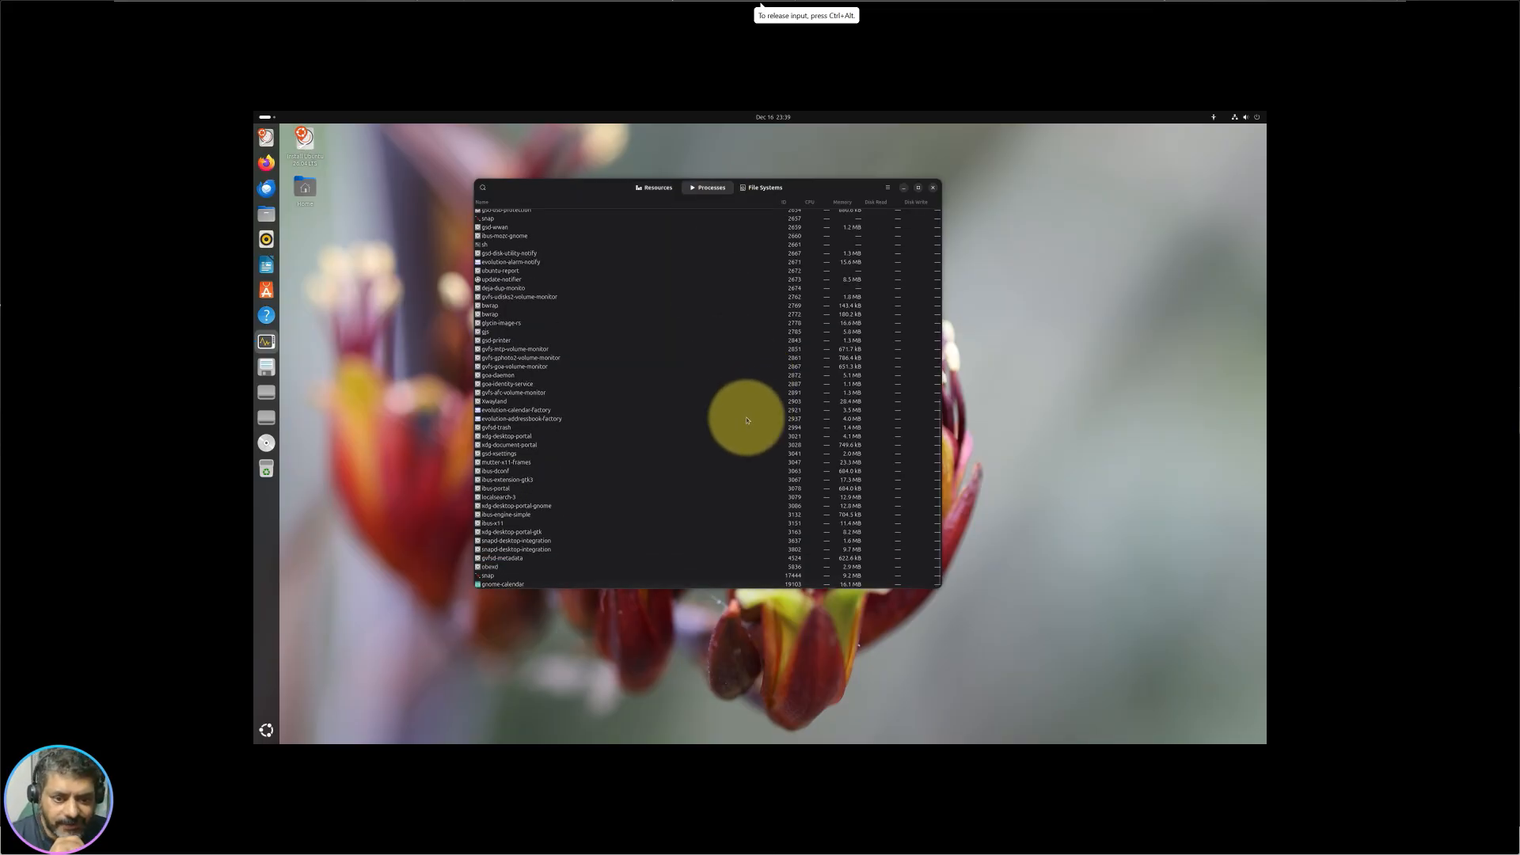
pyautogui.scroll(10, 562, 515)
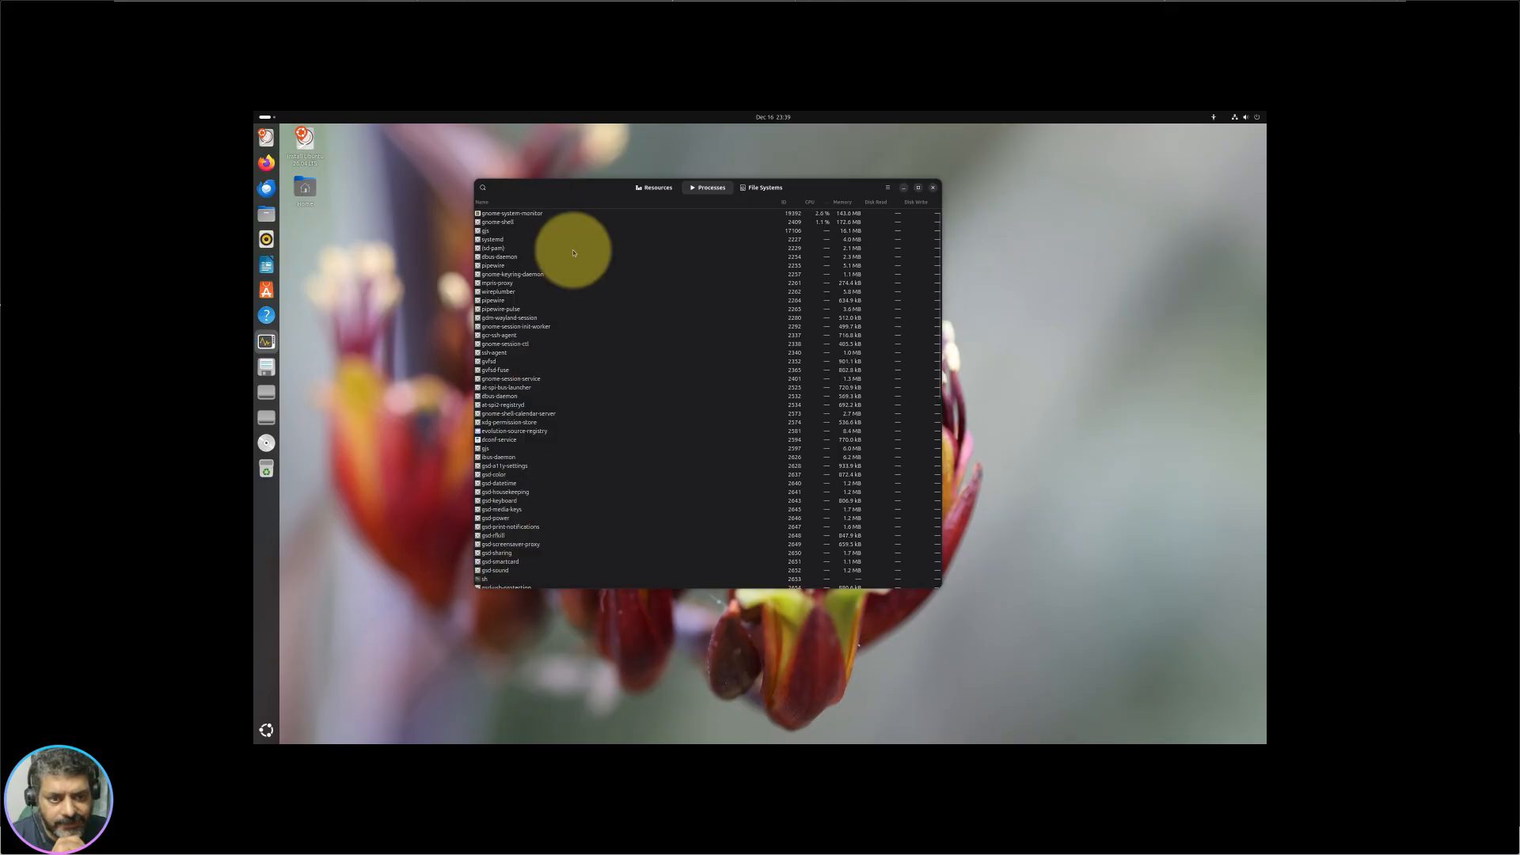
pyautogui.scroll(-5, 599, 327)
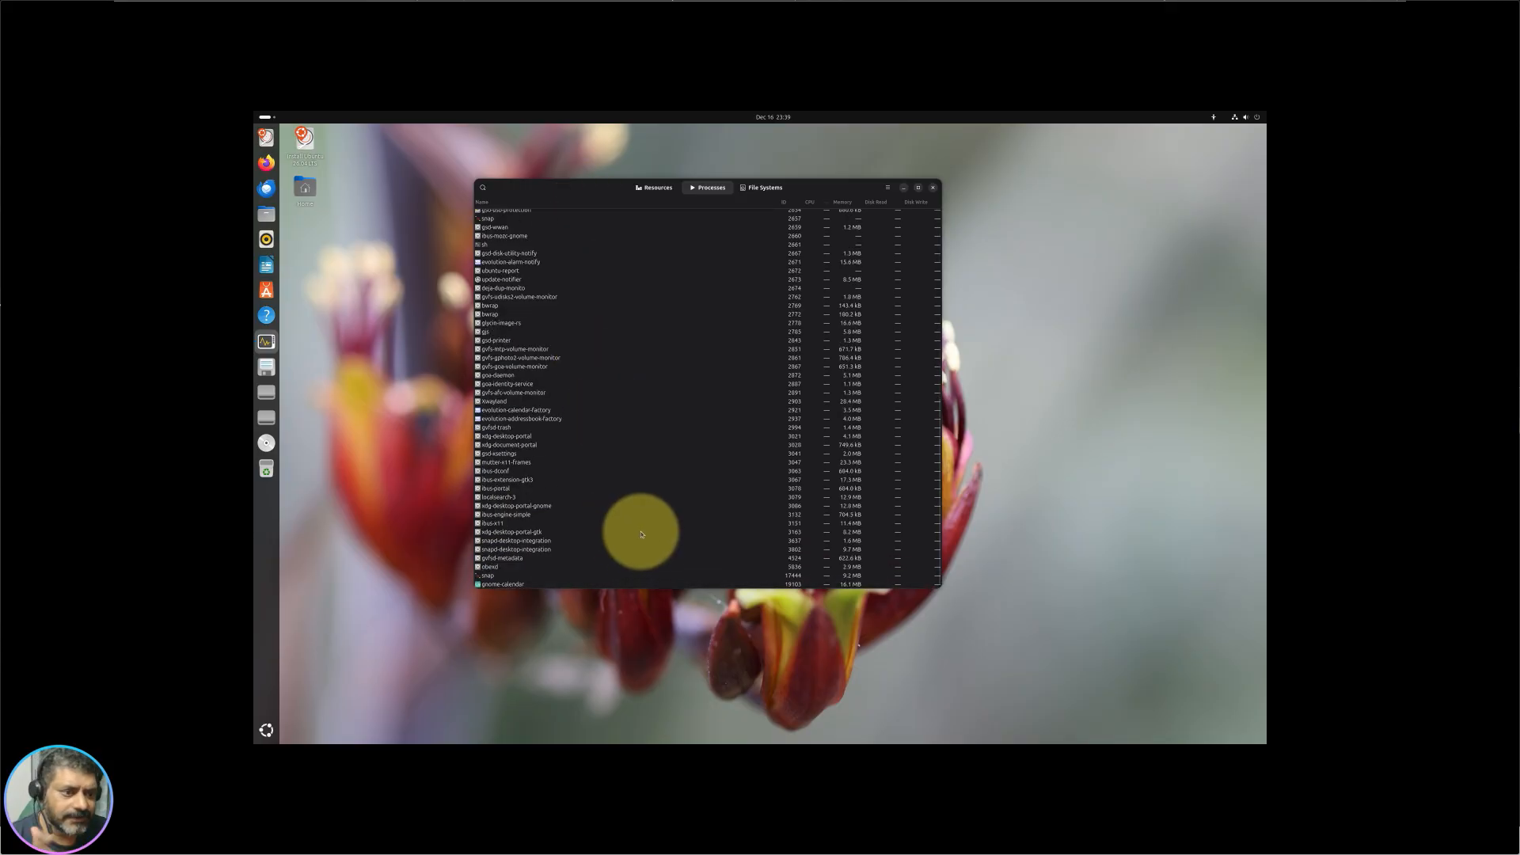
pyautogui.scroll(5, 774, 383)
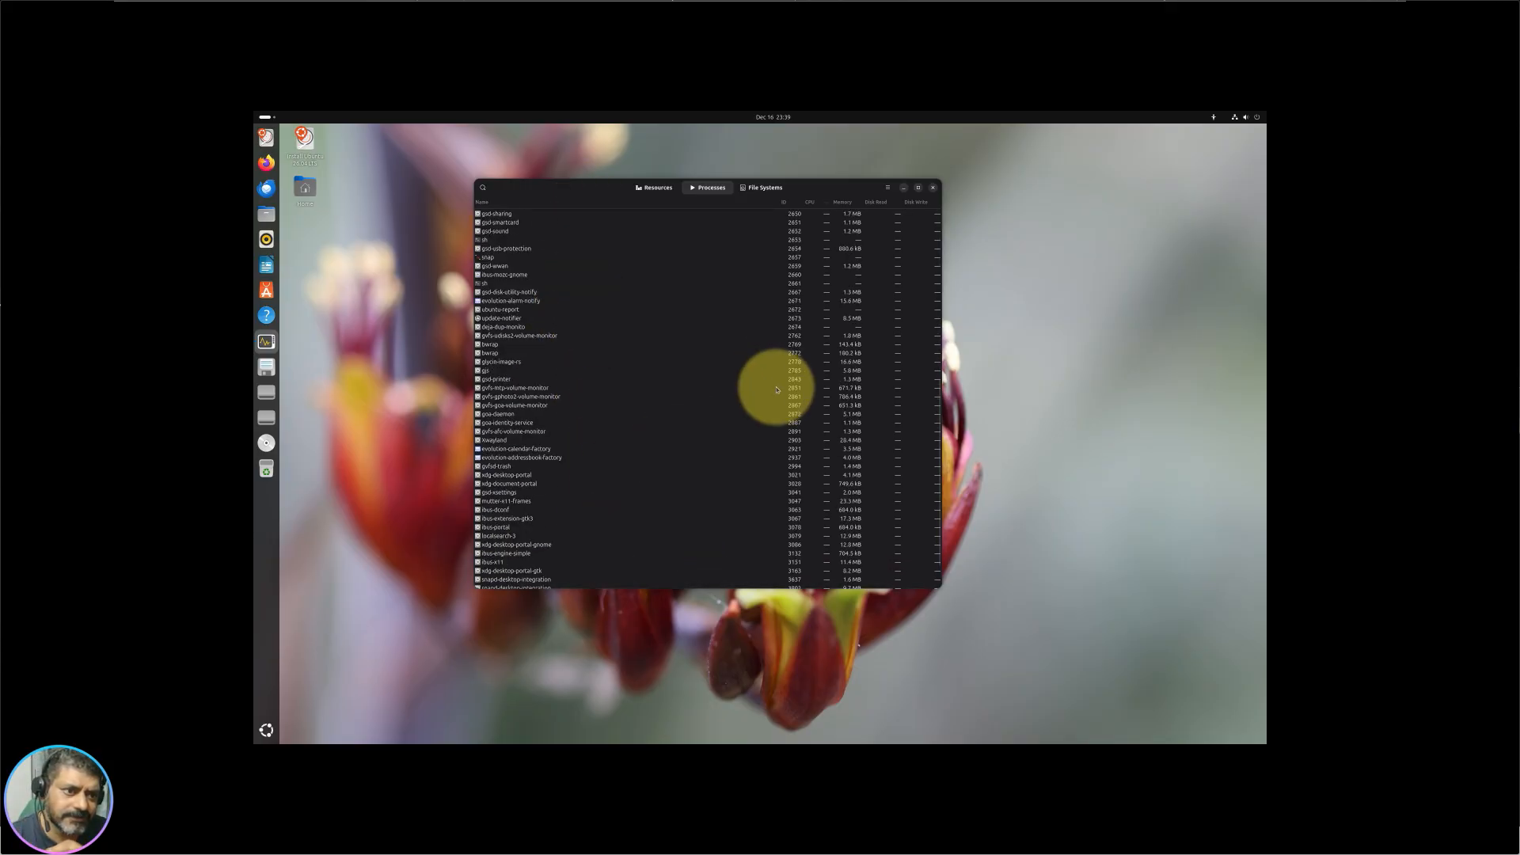
pyautogui.click(842, 201)
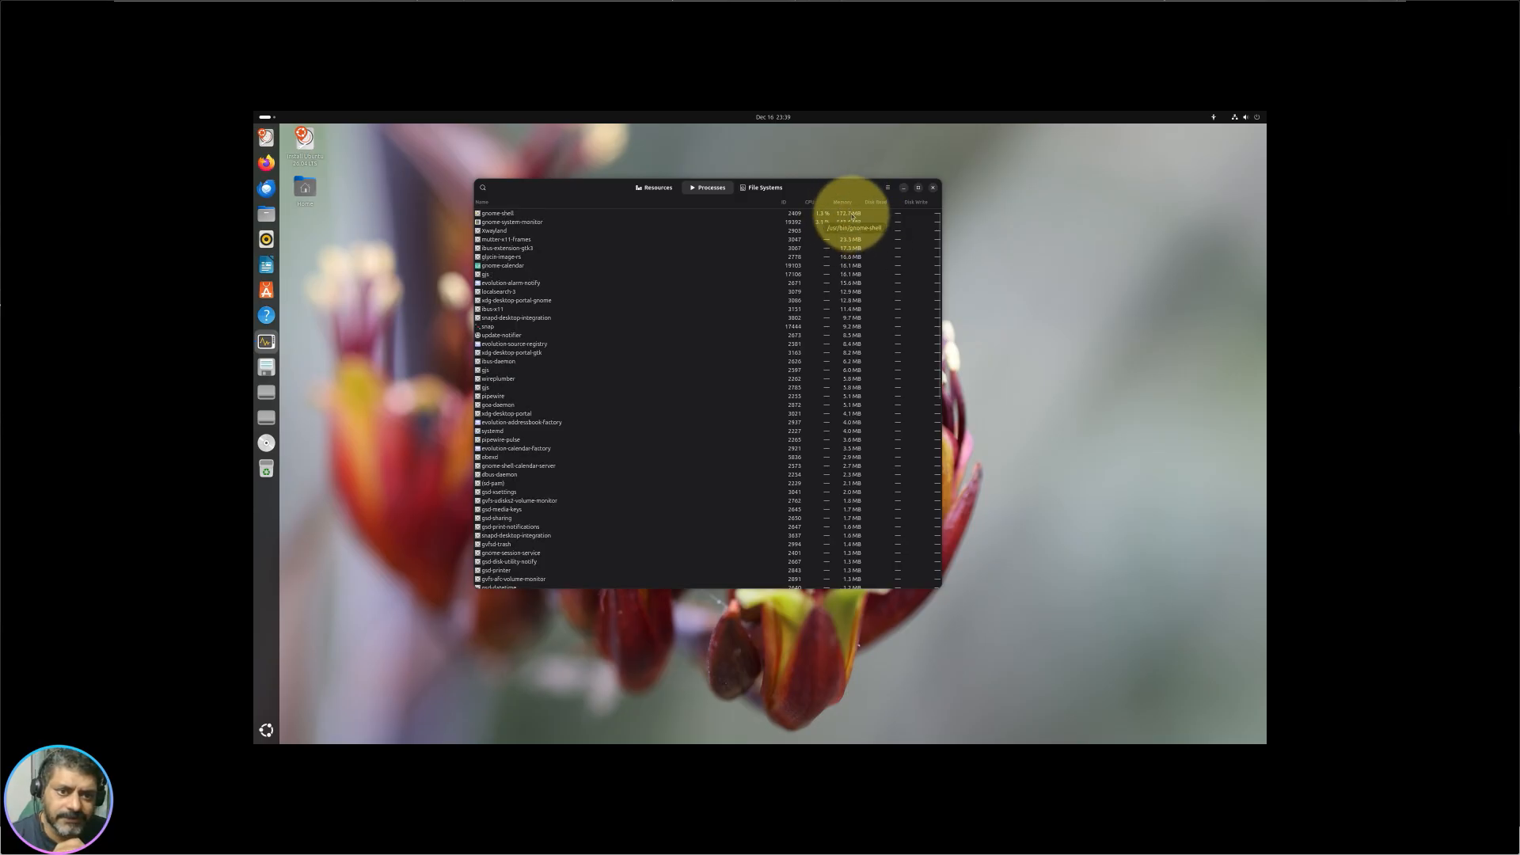
pyautogui.click(852, 215)
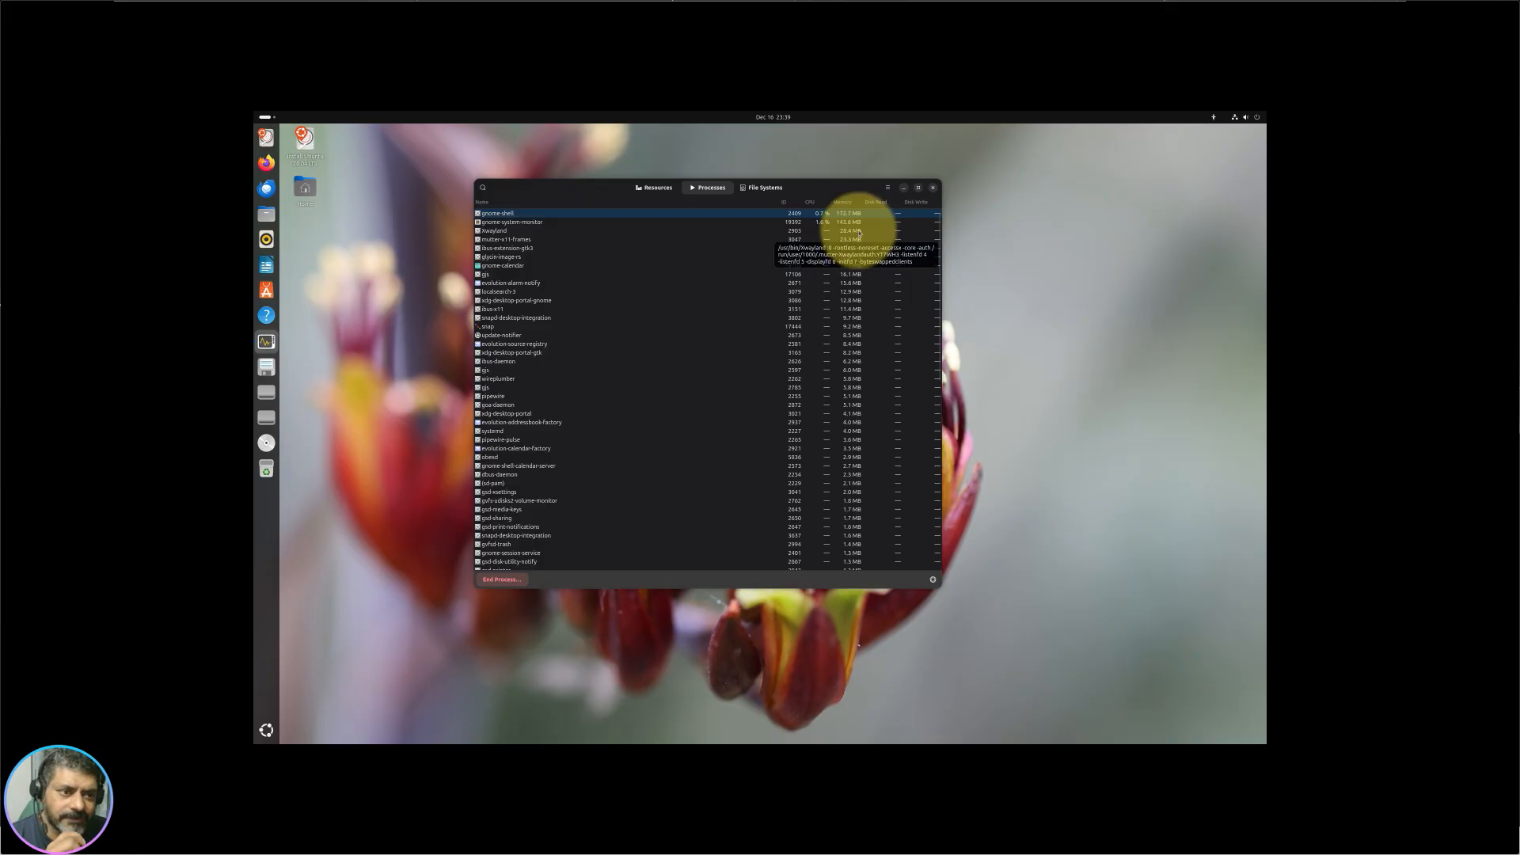
pyautogui.click(852, 222)
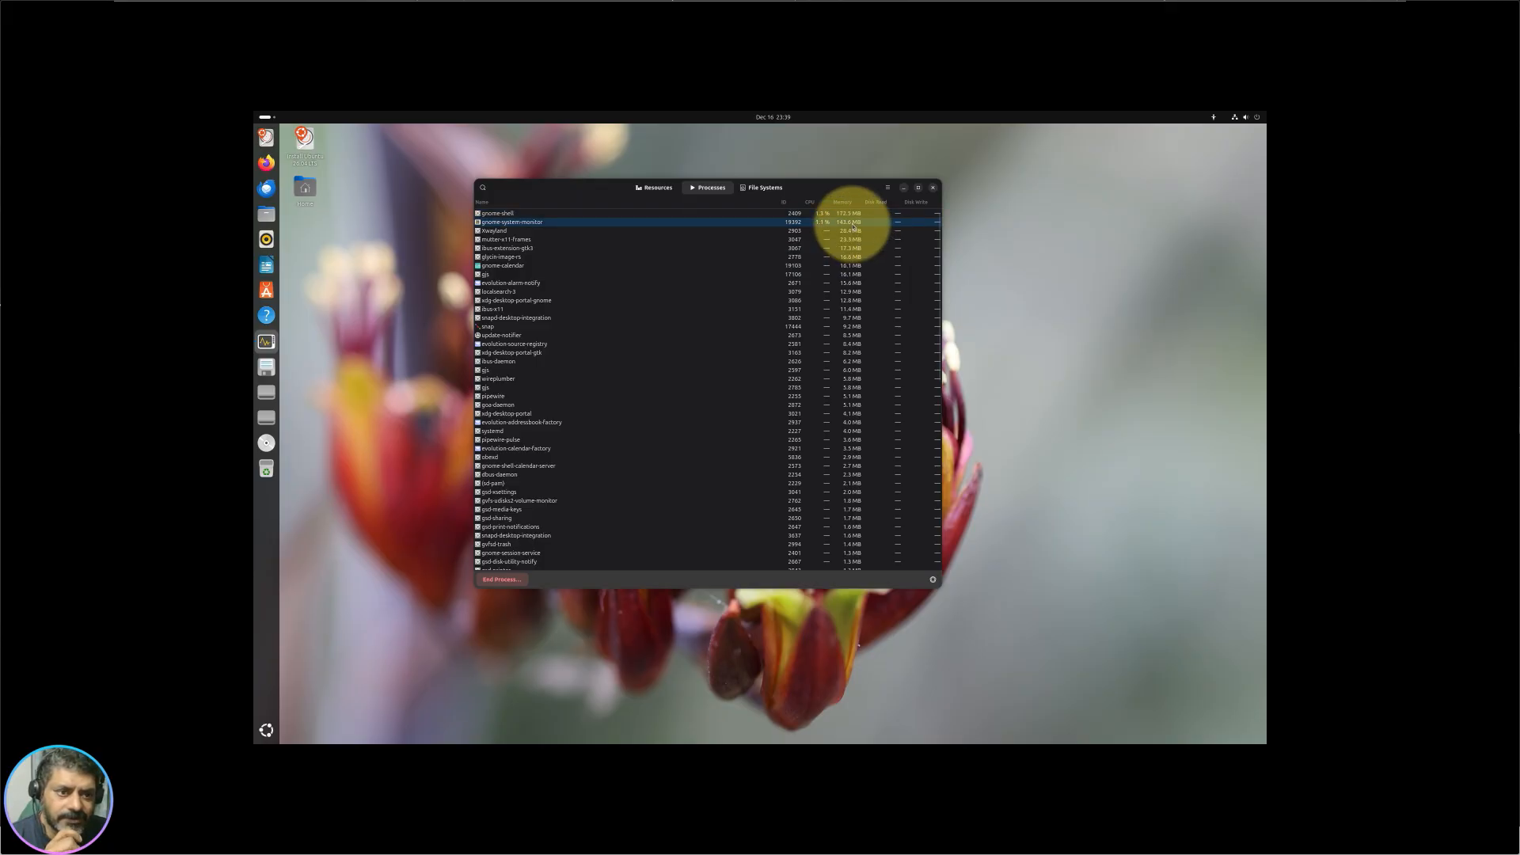
# Step: Re-sort processes by CPU then ID, view gnome-system-monitor's Properties, then show File Systems
pyautogui.moveTo(587, 187); pyautogui.dragTo(663, 193)
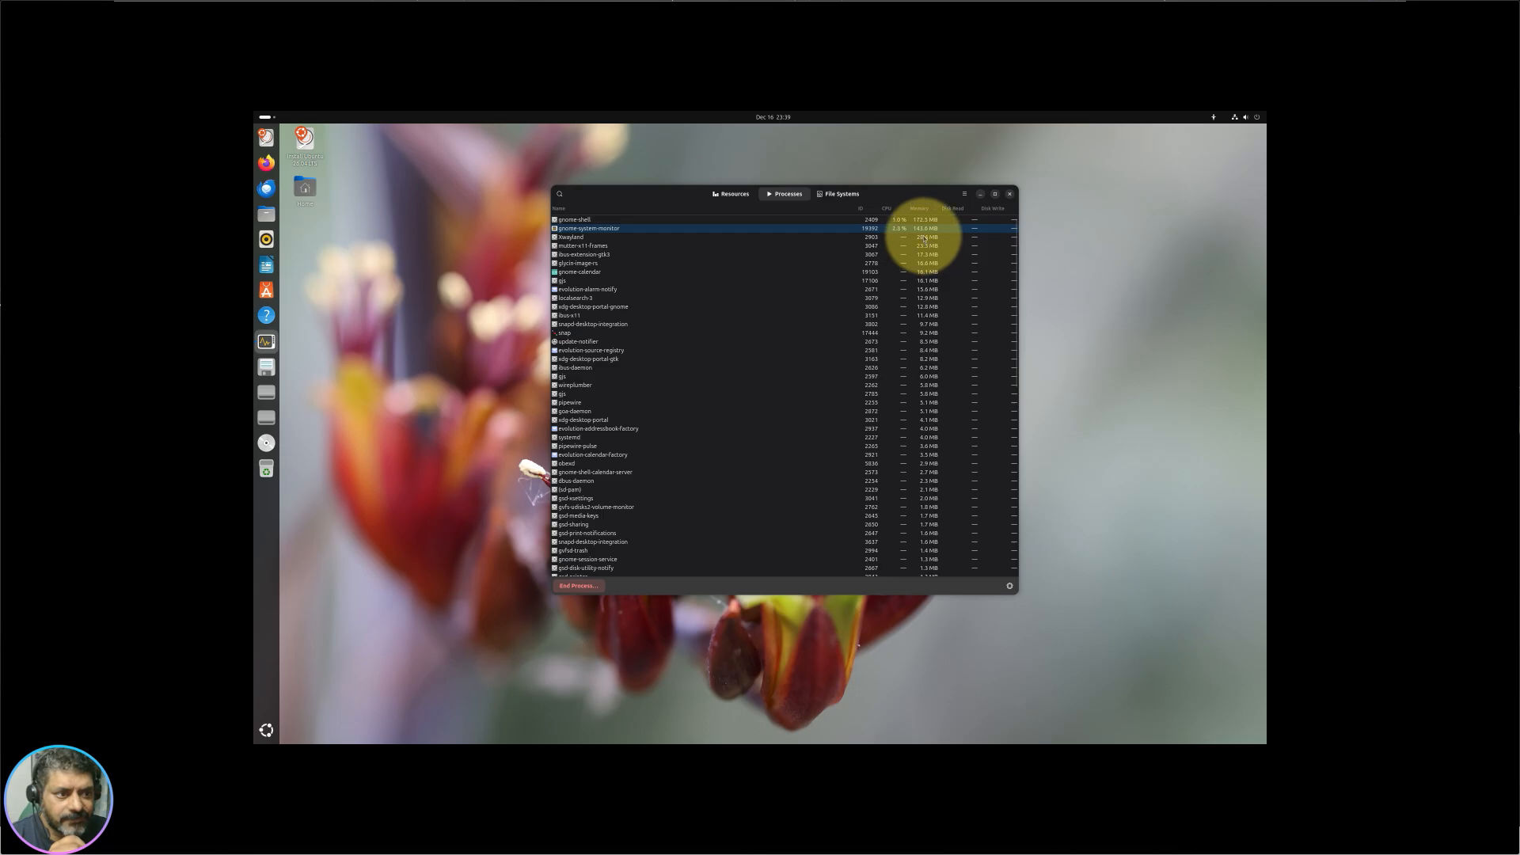
pyautogui.click(887, 210)
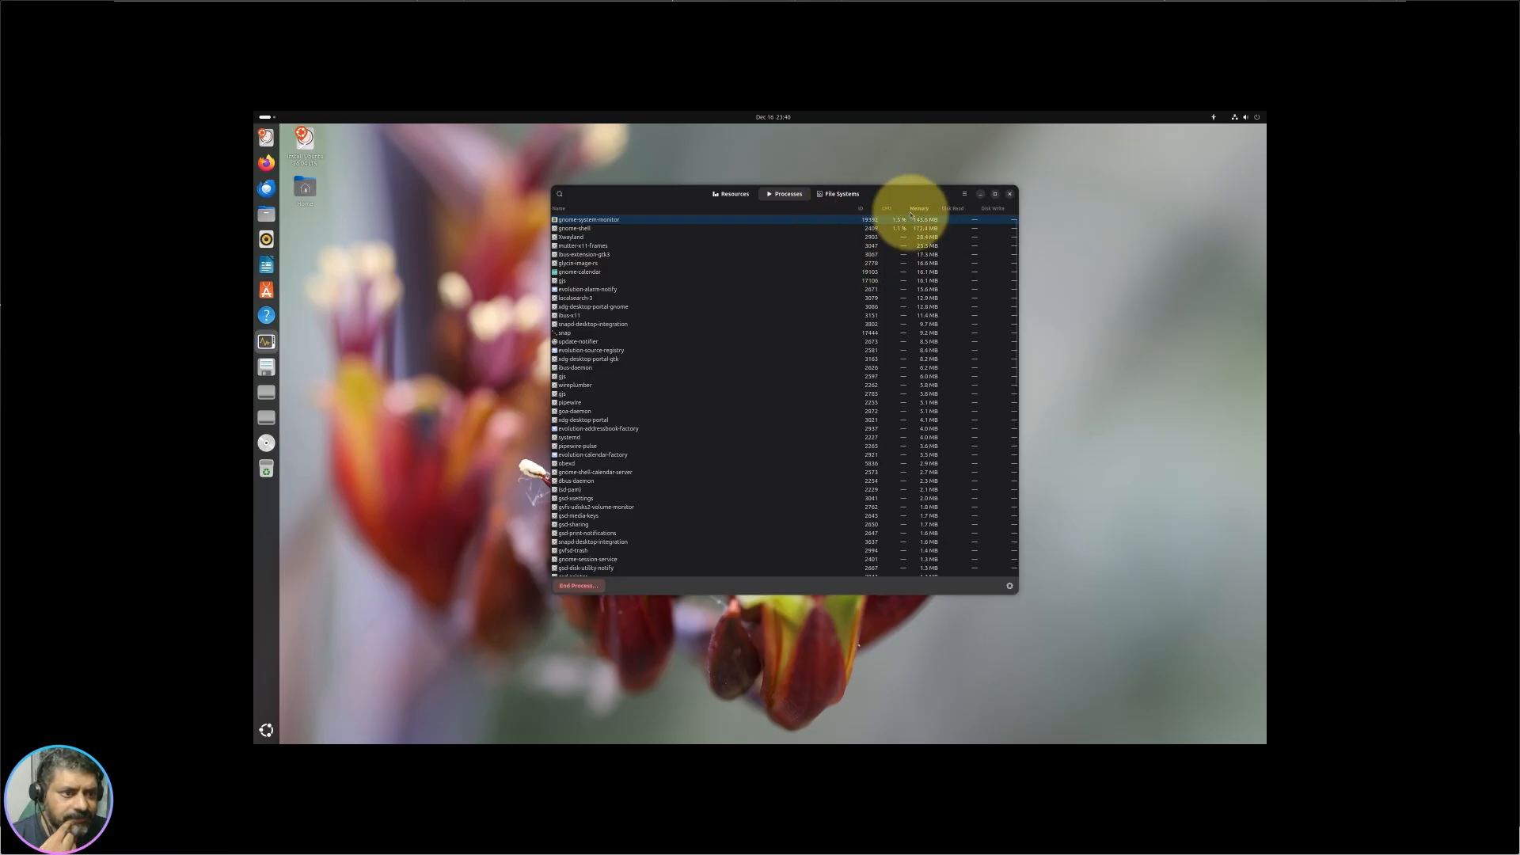
pyautogui.click(869, 210)
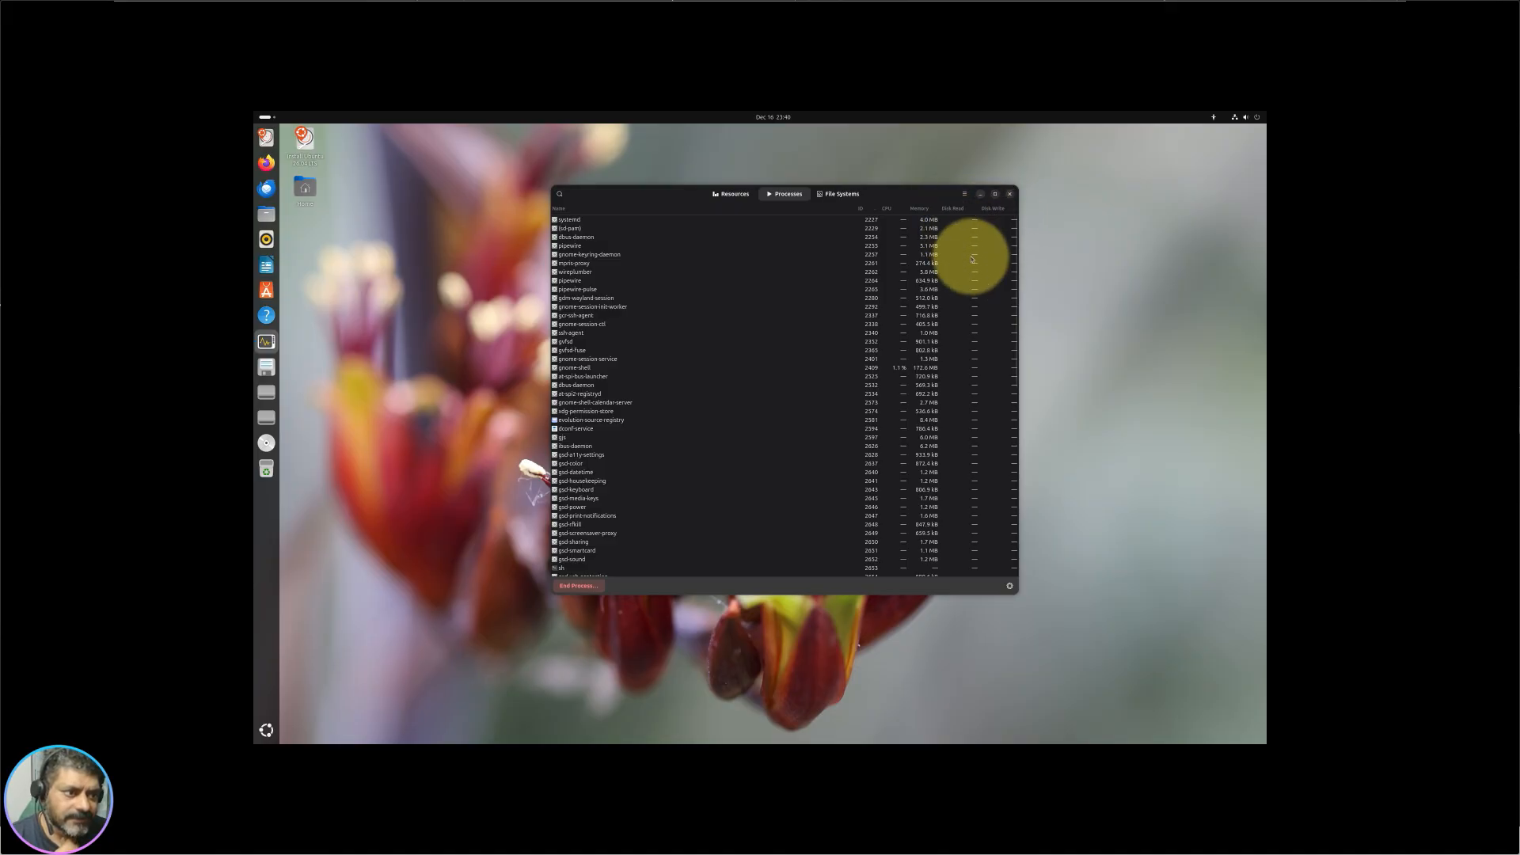
pyautogui.click(1011, 588)
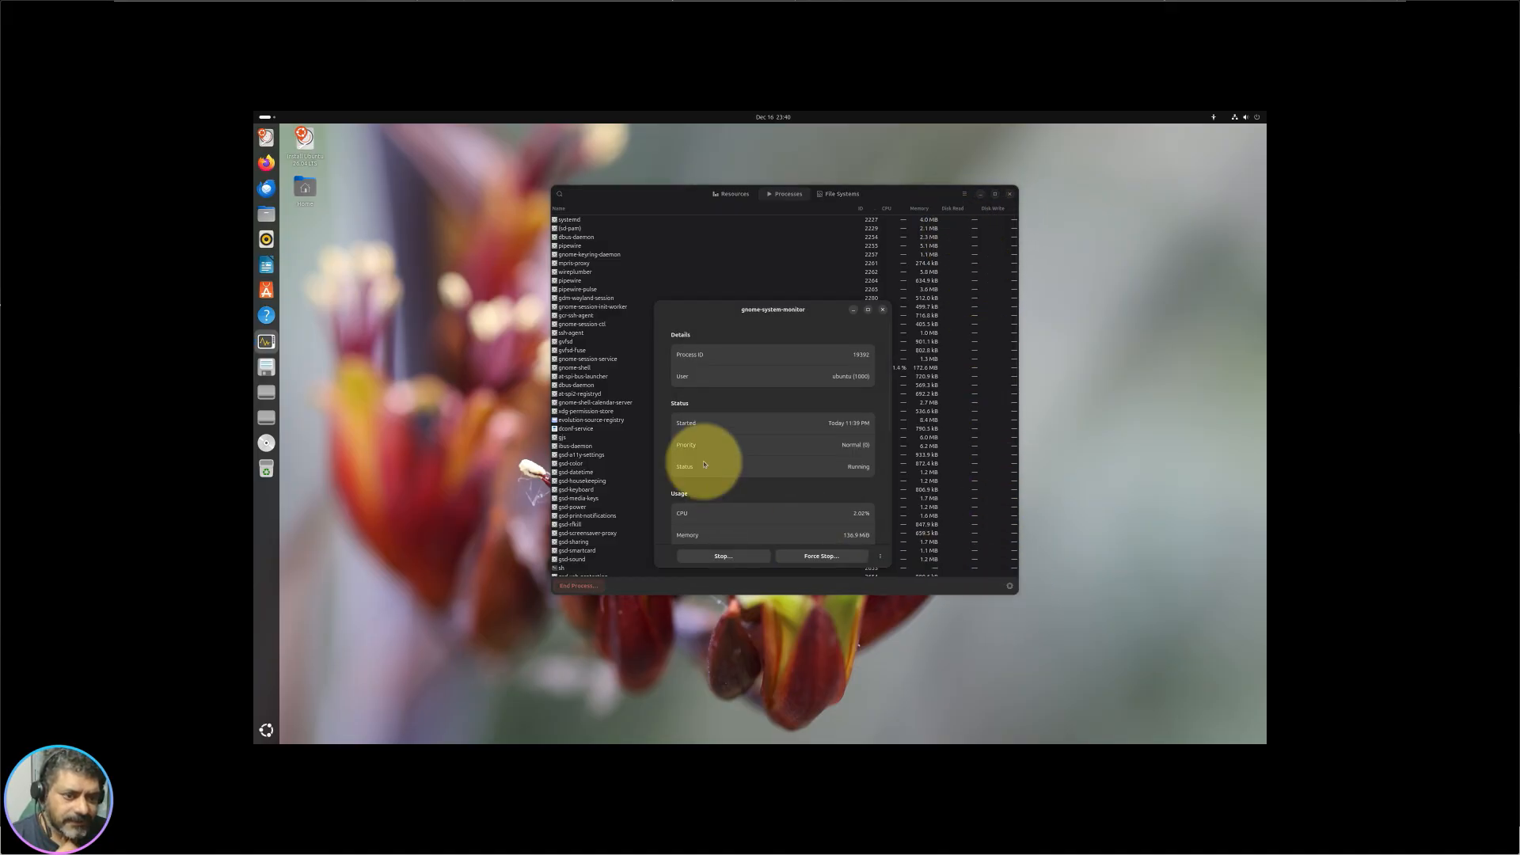
pyautogui.scroll(-5, 781, 491)
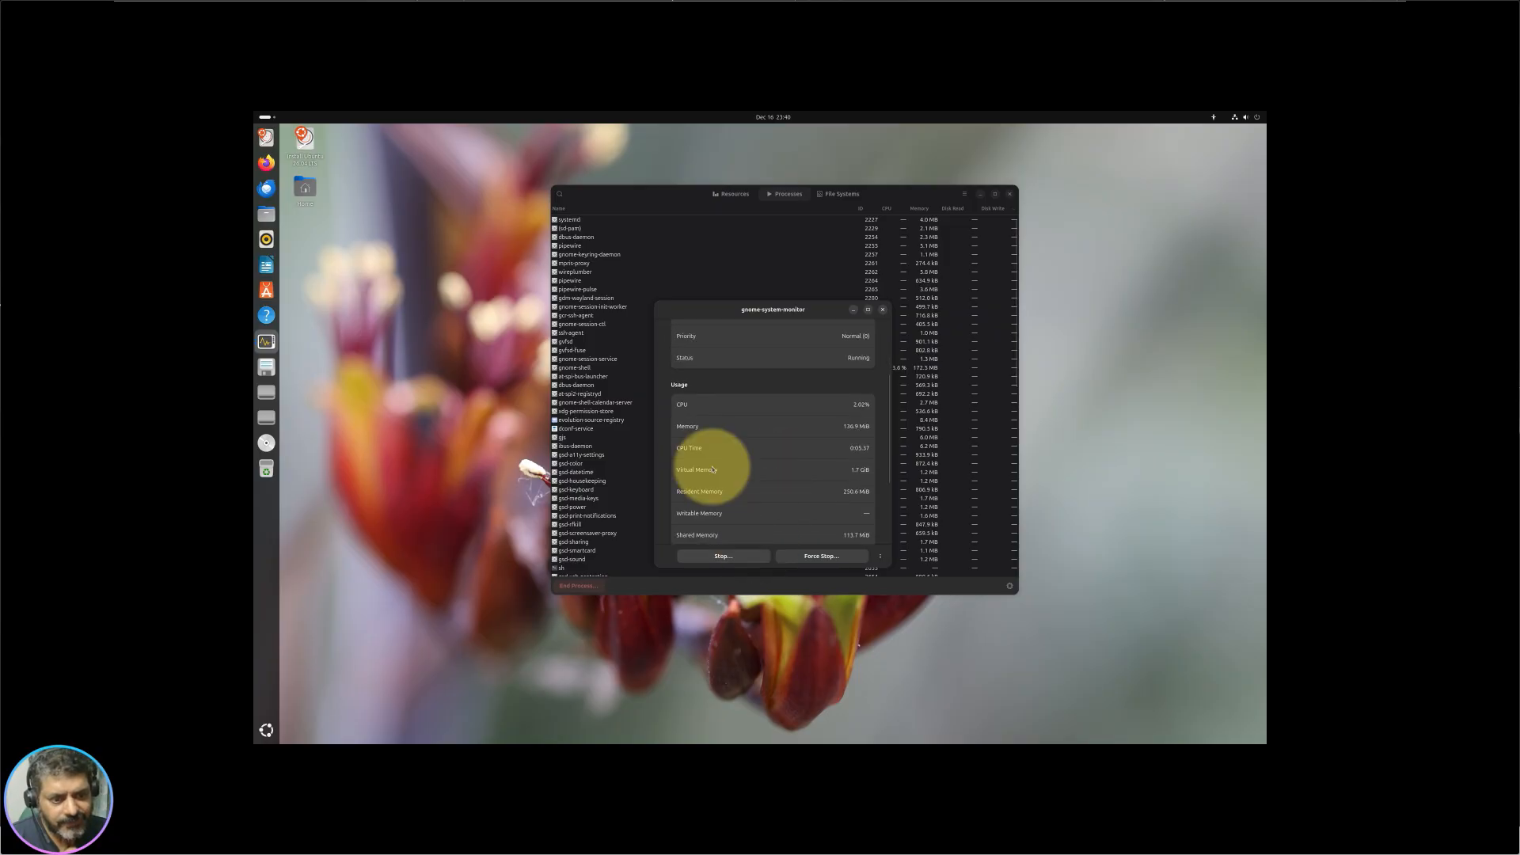
pyautogui.scroll(5, 780, 418)
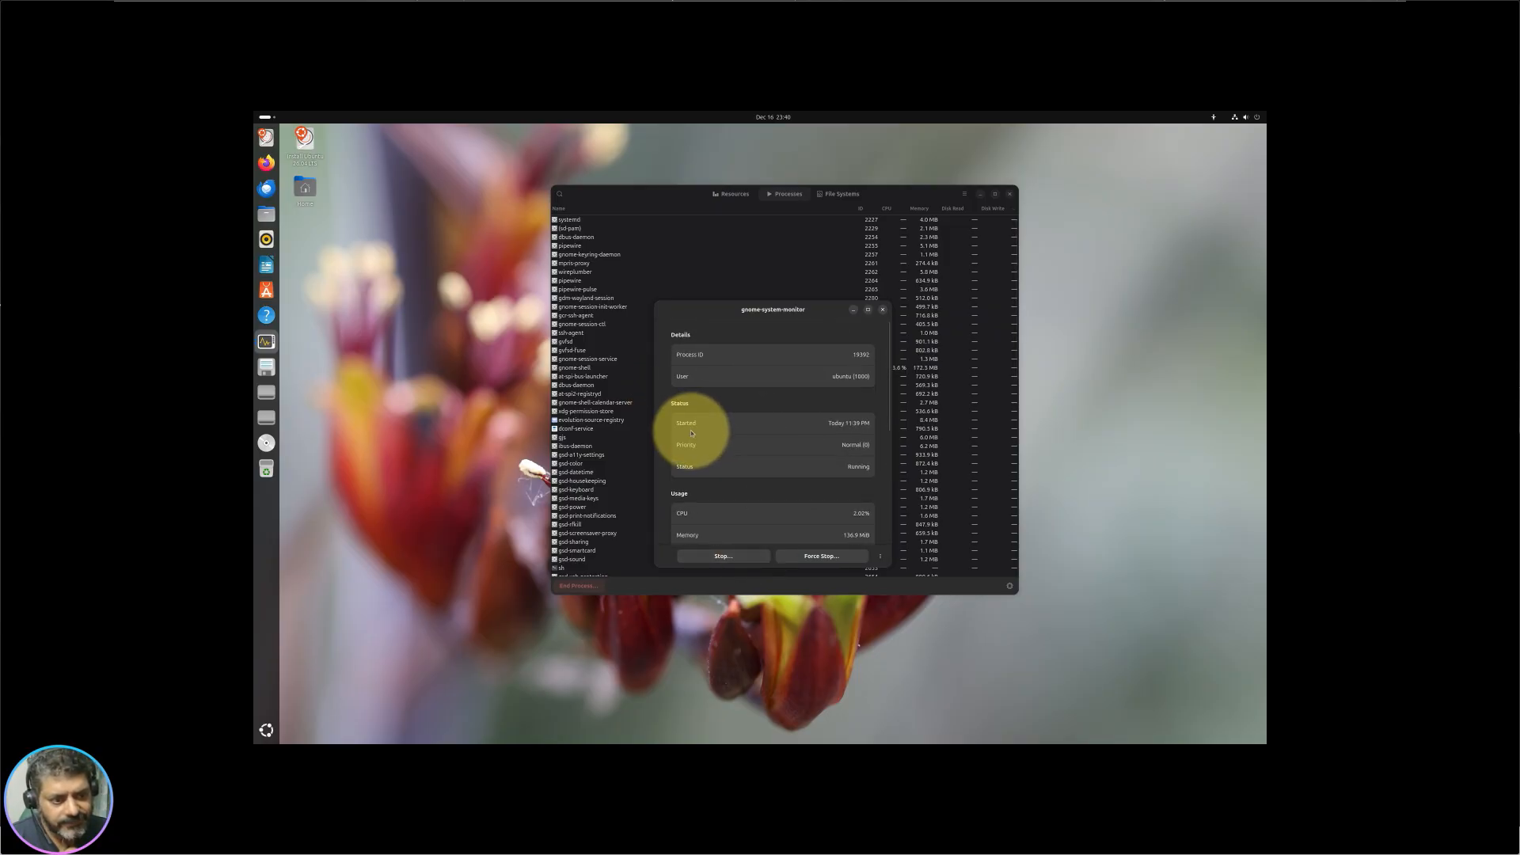
pyautogui.click(882, 312)
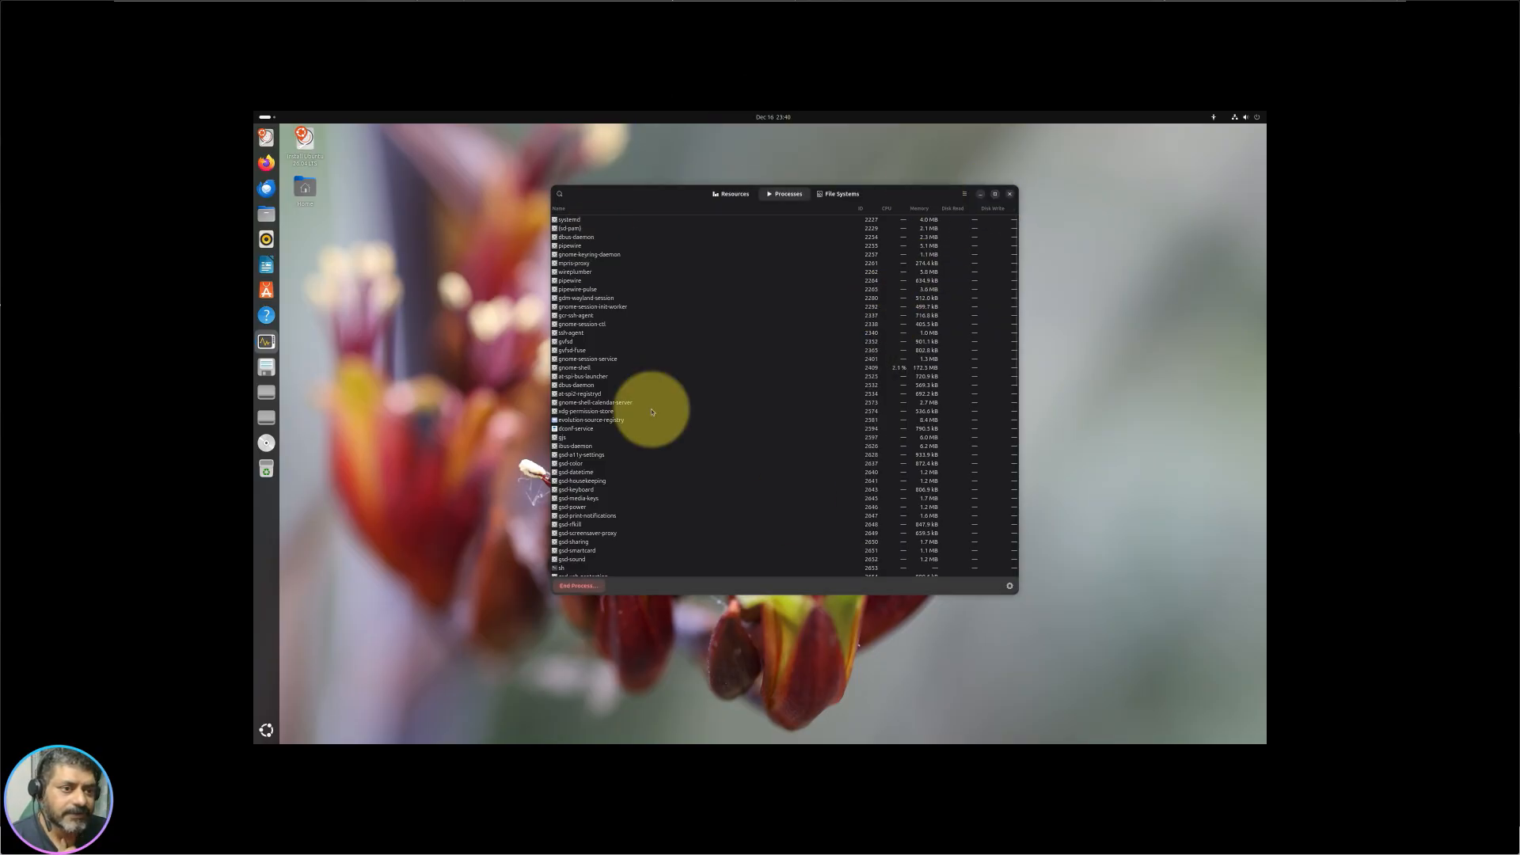
pyautogui.click(837, 196)
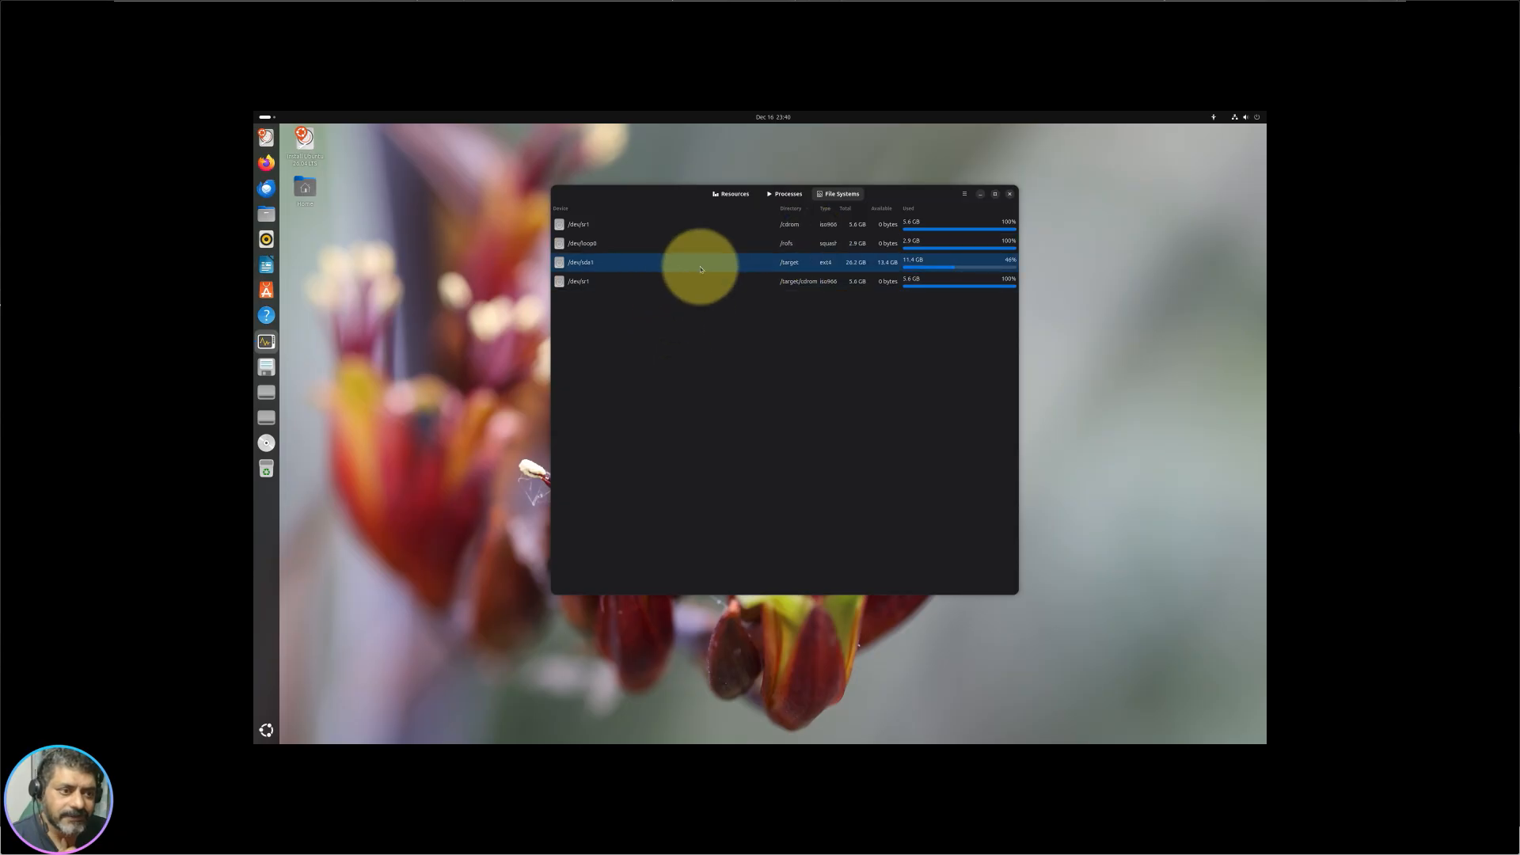
# Step: Go back to the Resources graphs, close System Monitor, and show the app grid
pyautogui.click(732, 198)
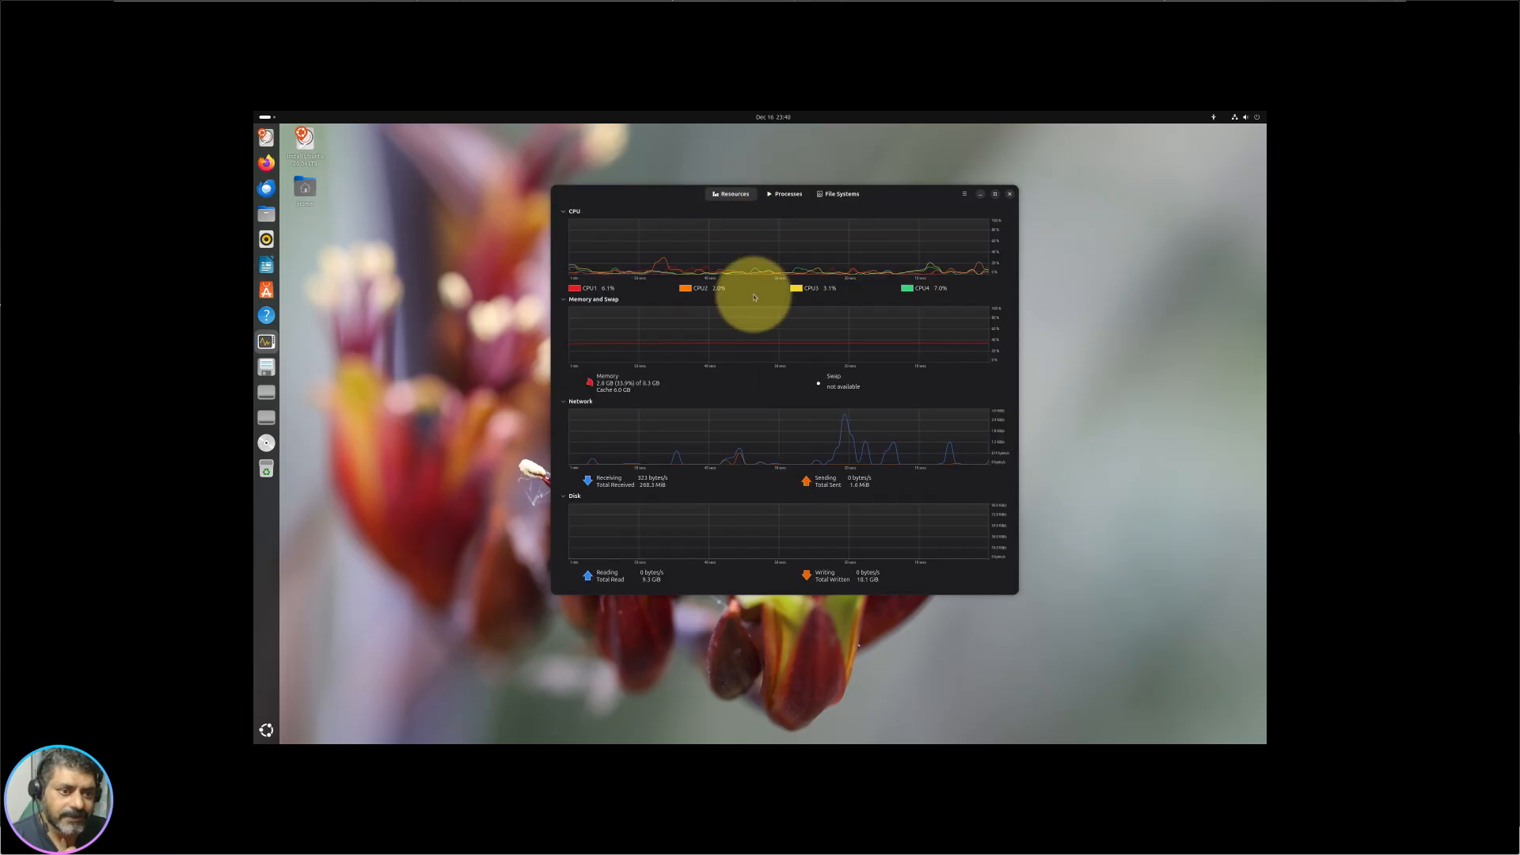
pyautogui.click(1010, 194)
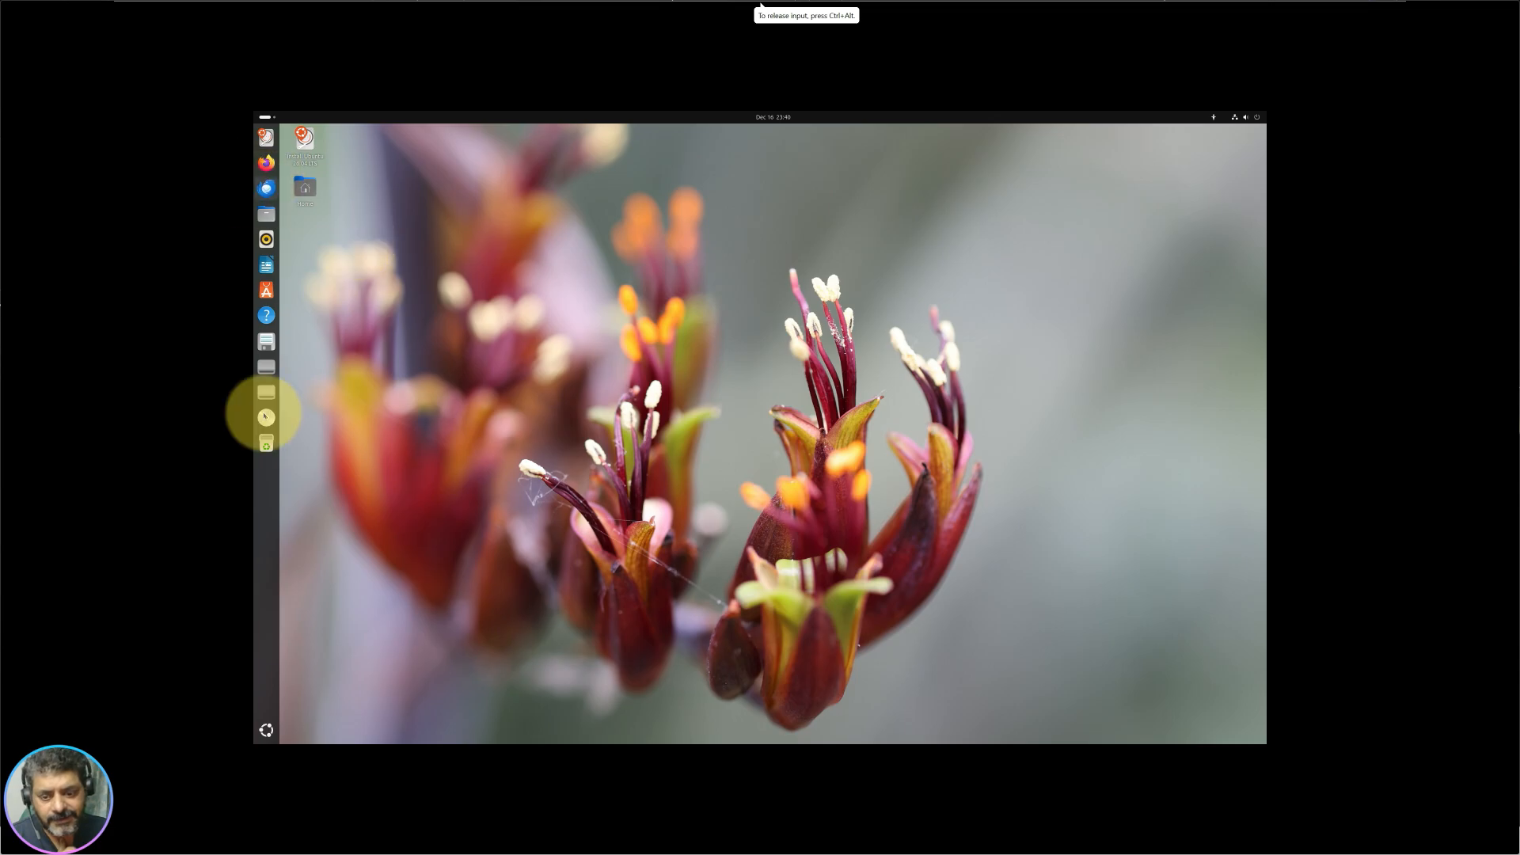
pyautogui.click(267, 729)
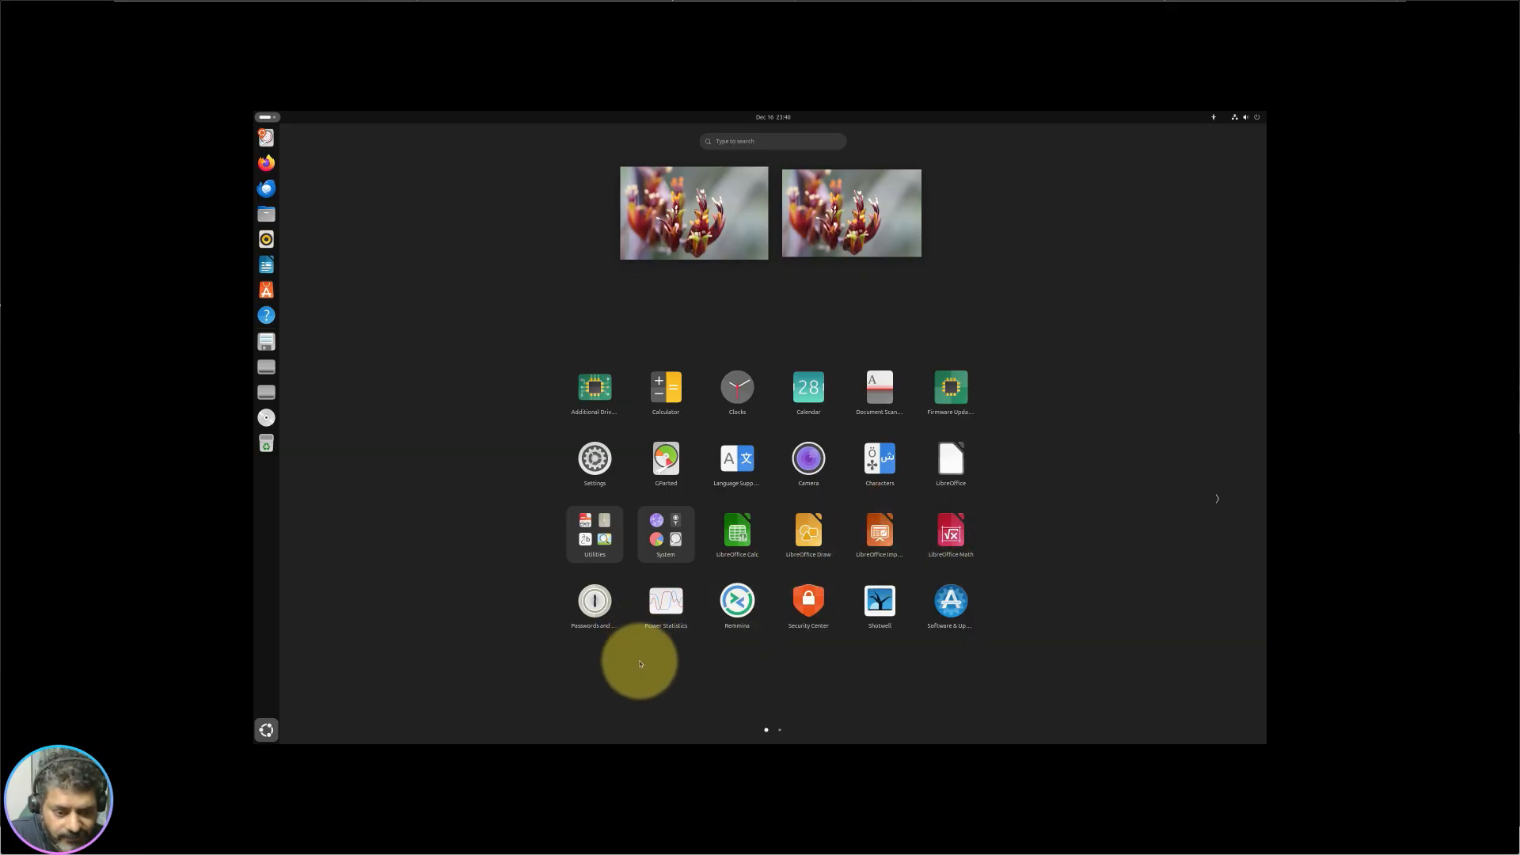
pyautogui.click(595, 600)
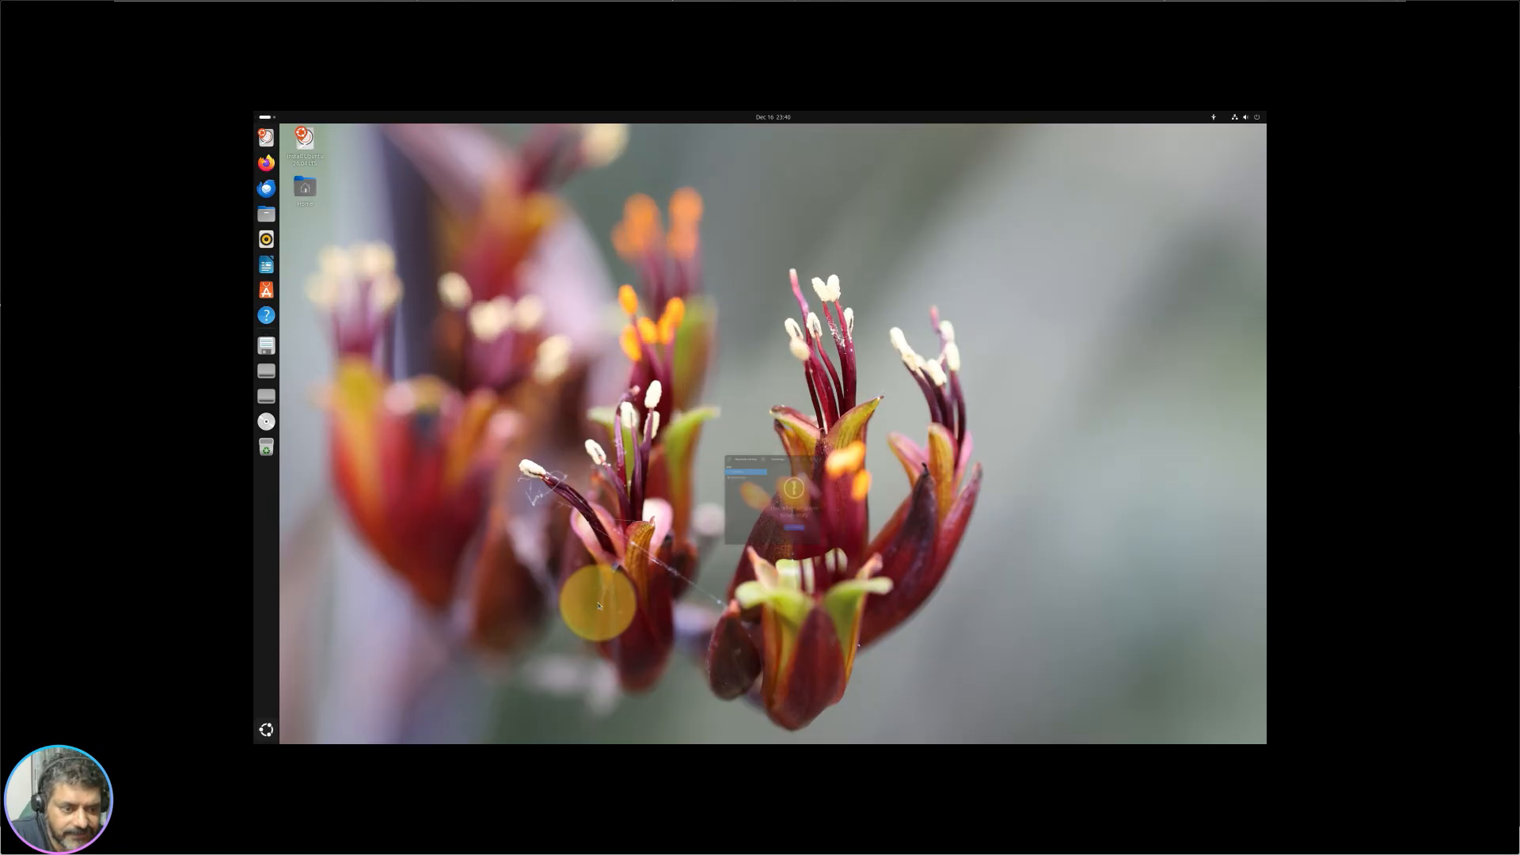
pyautogui.click(696, 387)
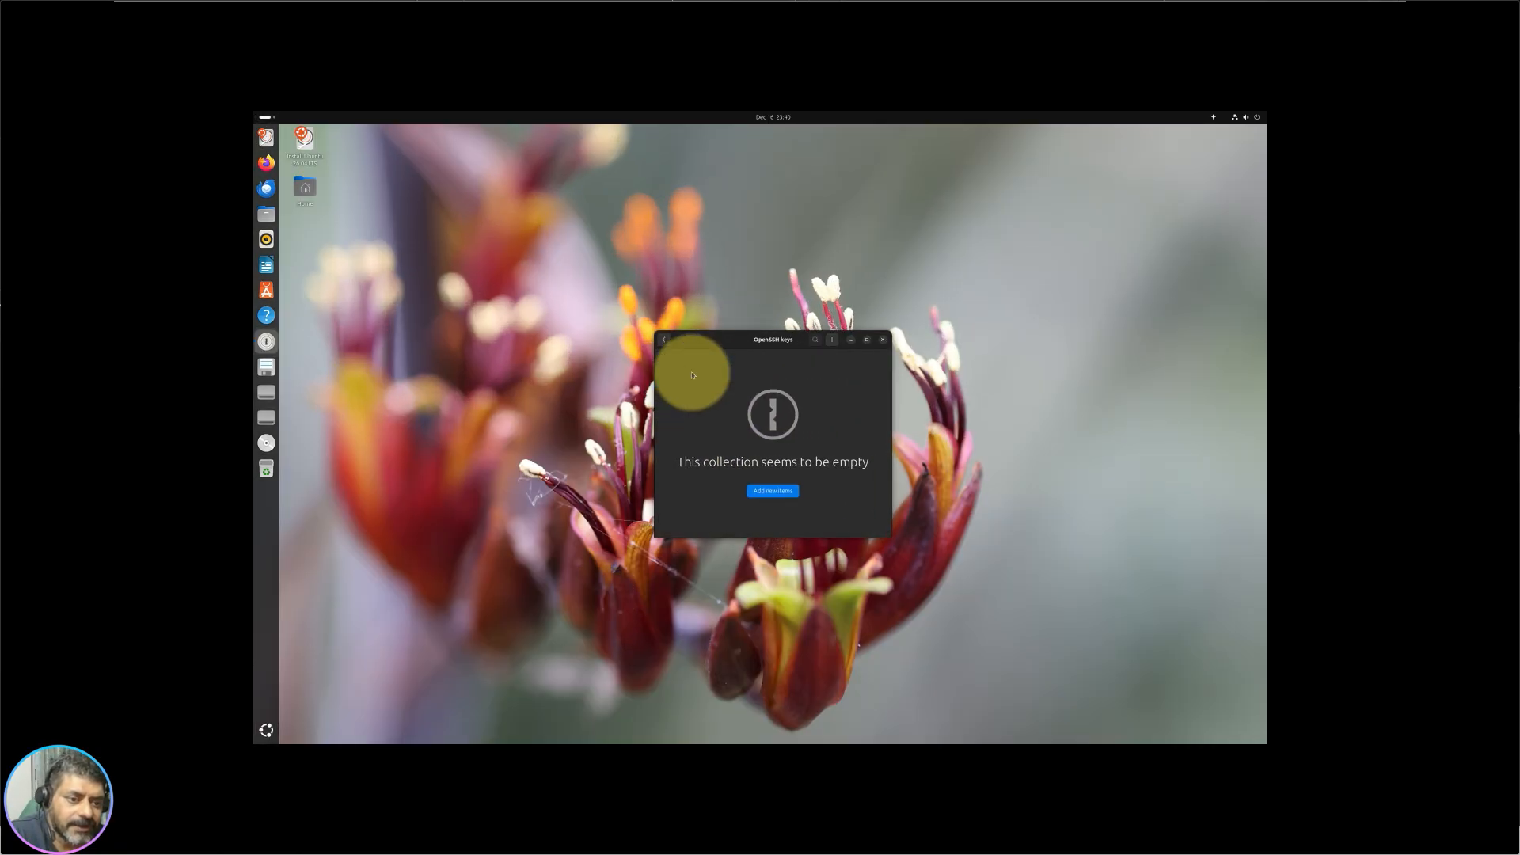
pyautogui.click(773, 491)
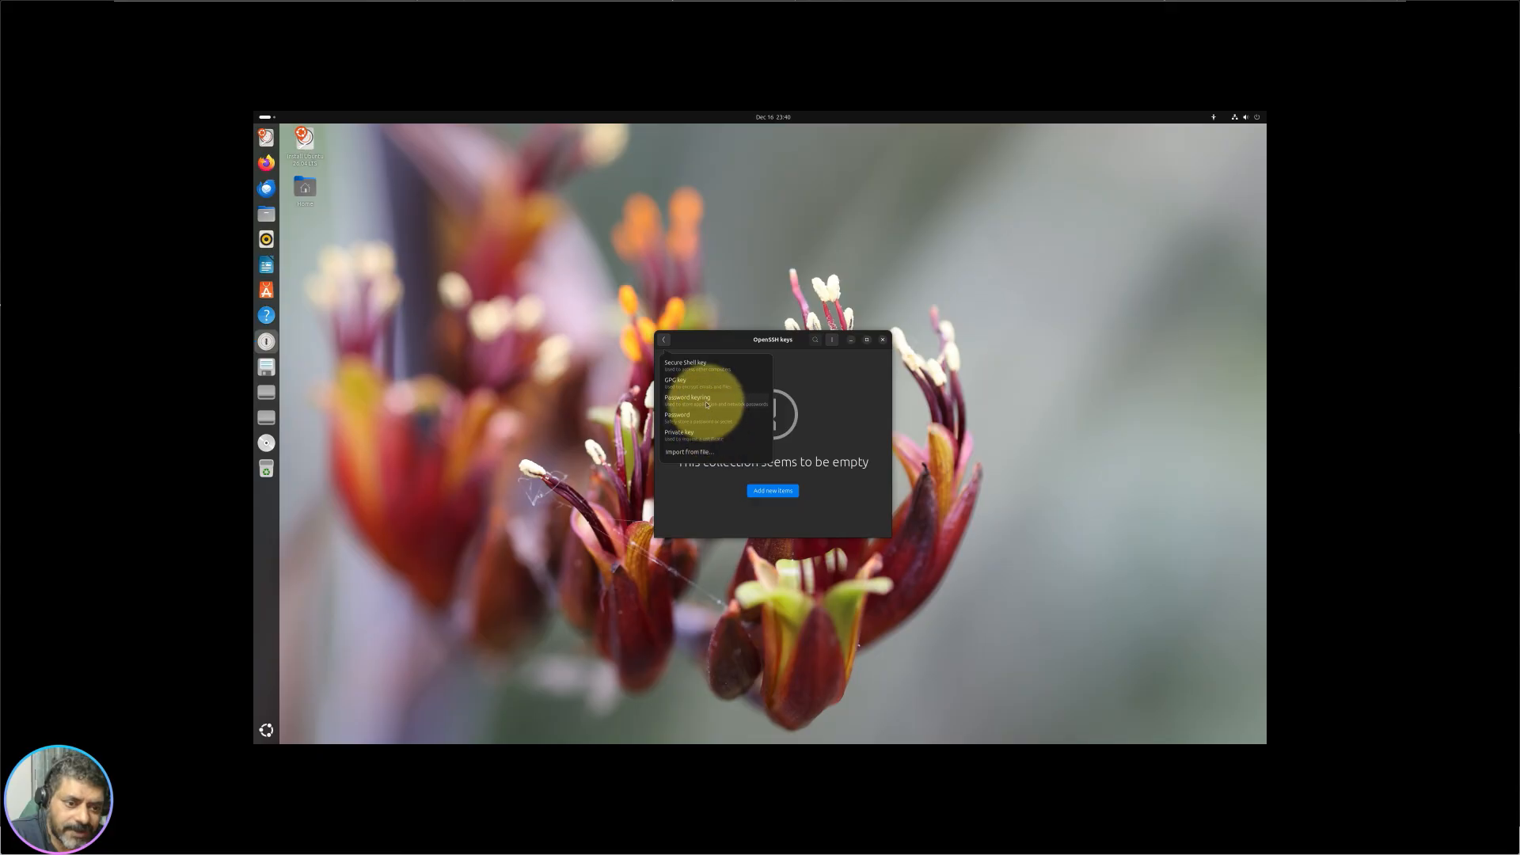
pyautogui.click(838, 405)
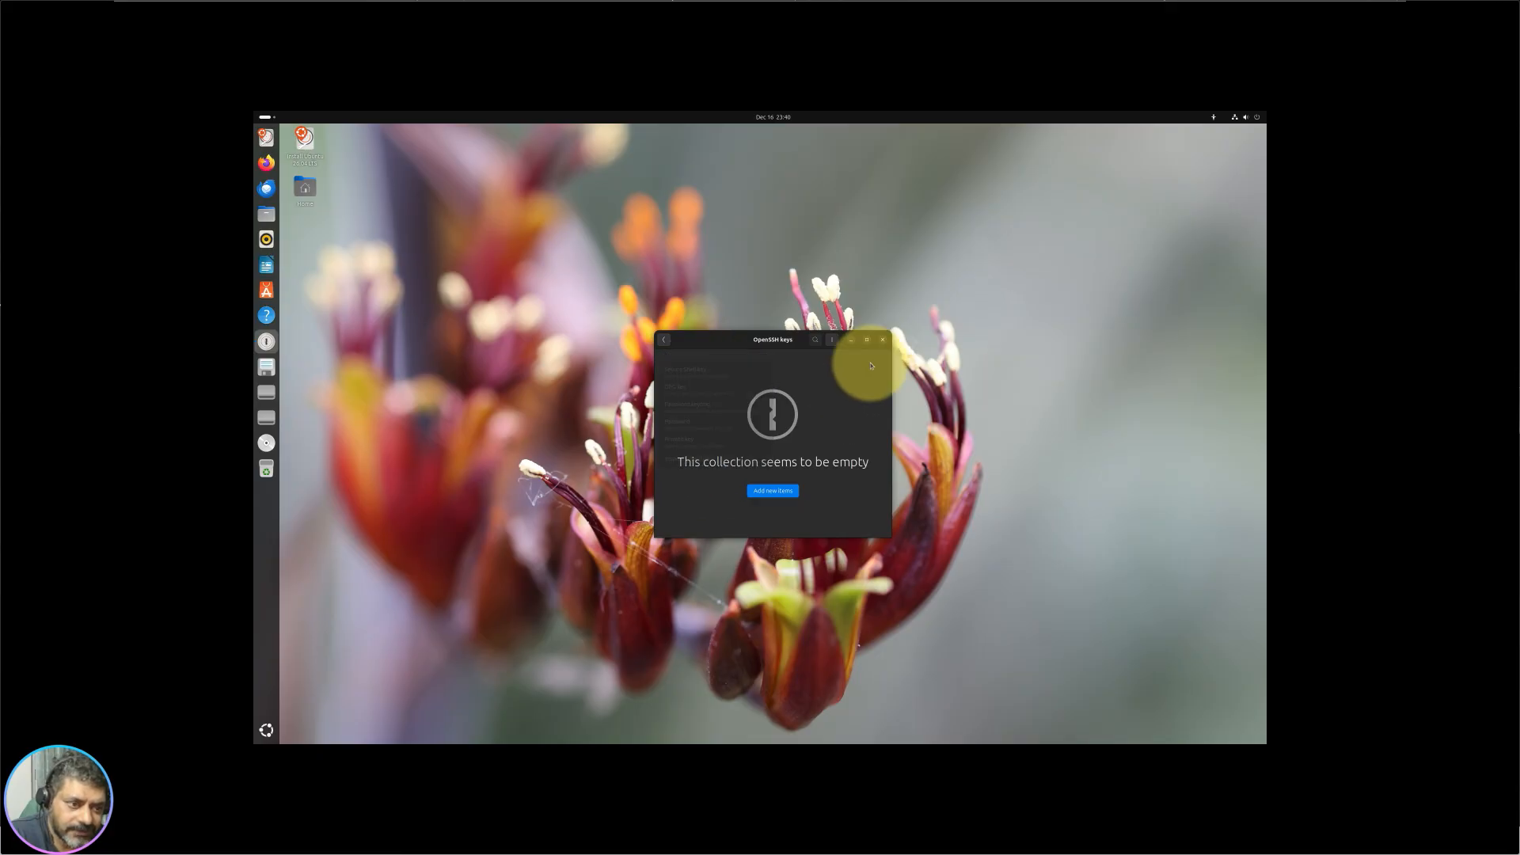
pyautogui.click(883, 345)
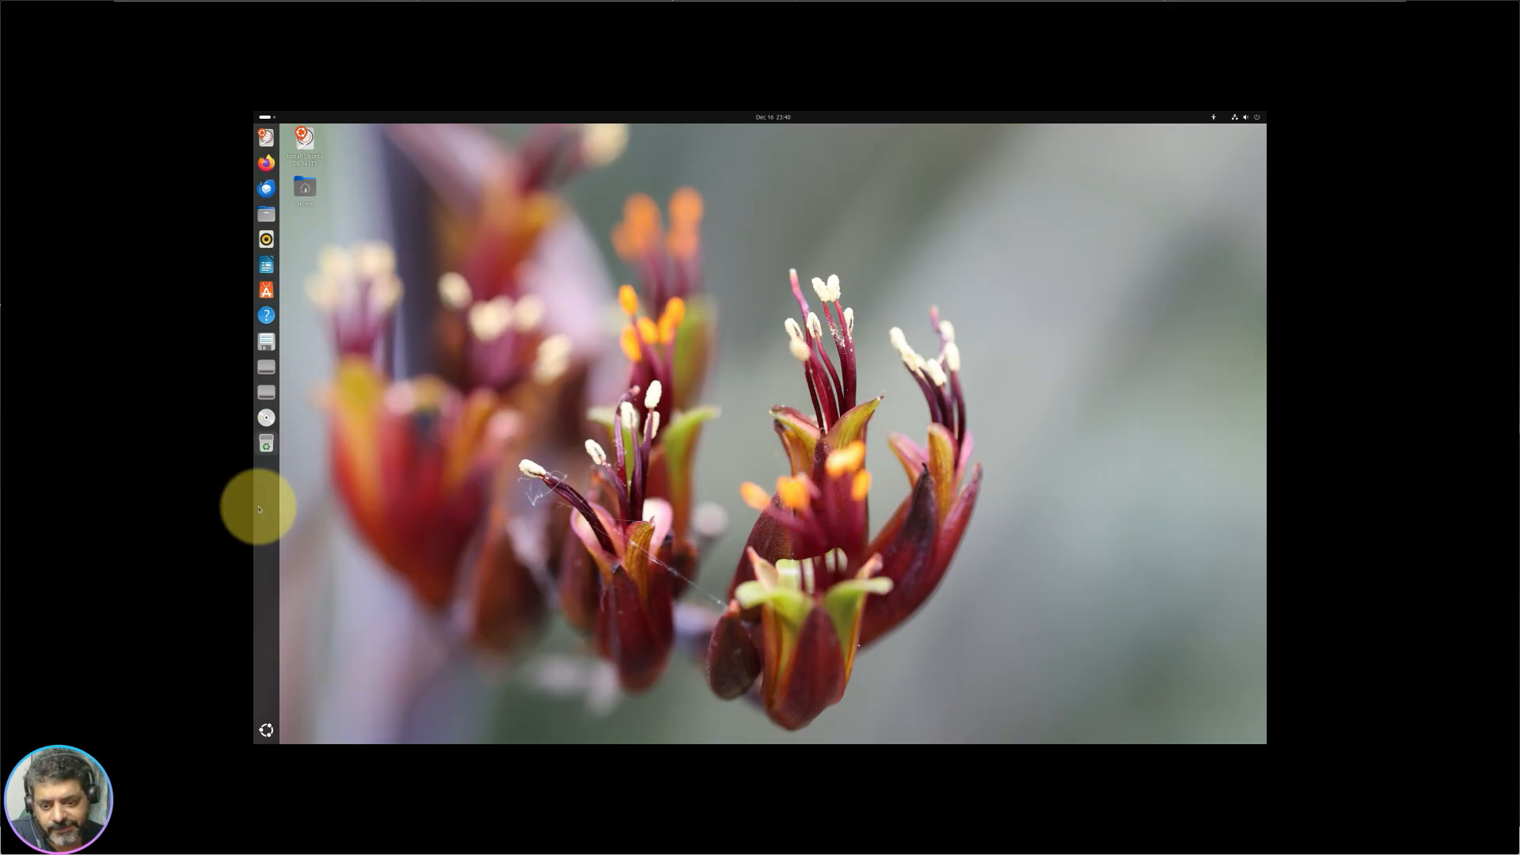
pyautogui.click(268, 733)
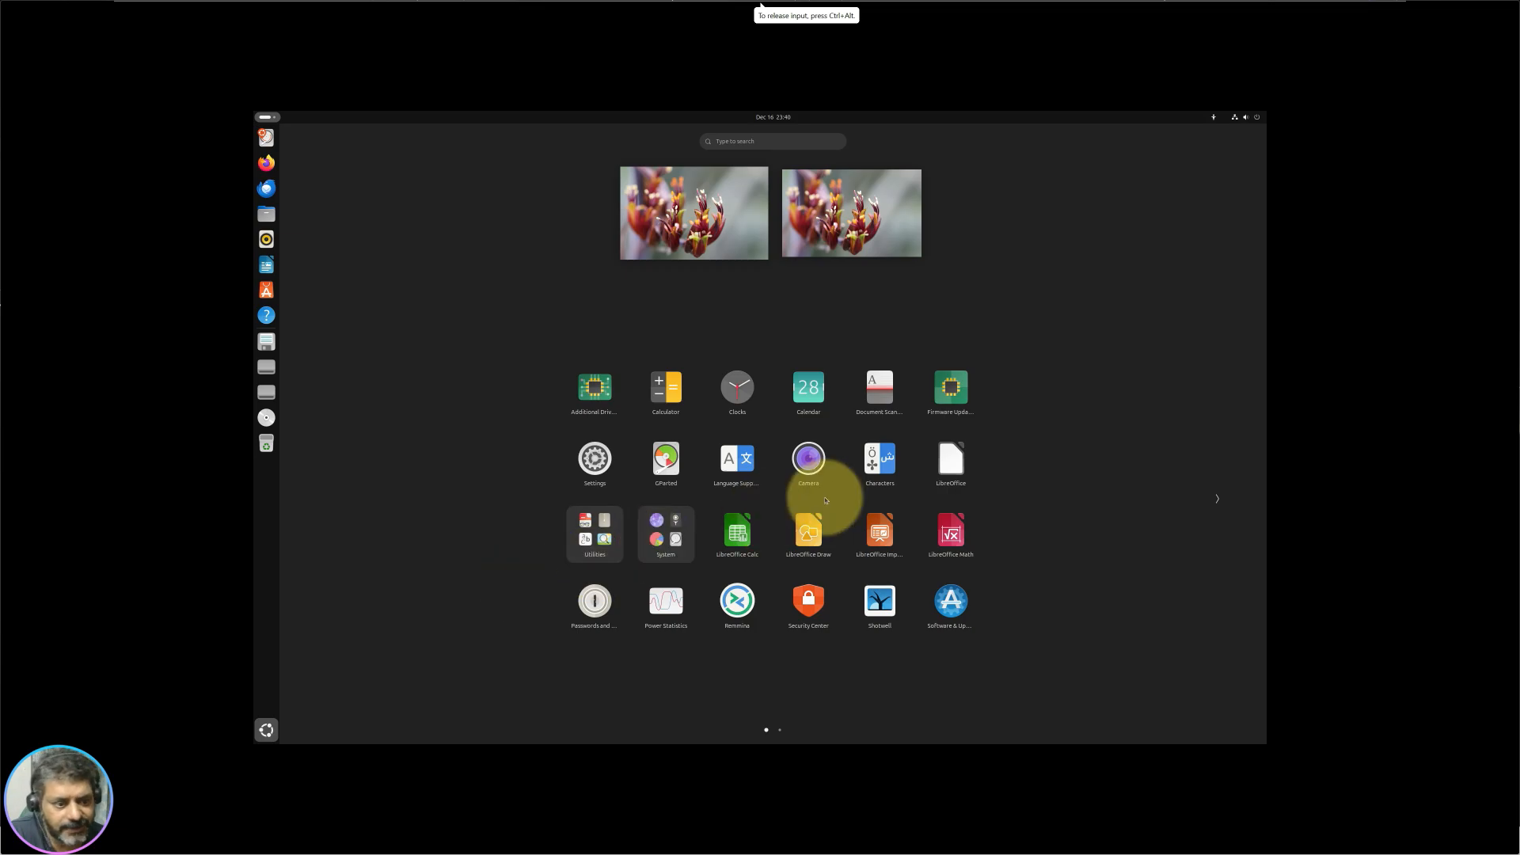
pyautogui.scroll(-1, 843, 483)
pyautogui.scroll(1, 849, 495)
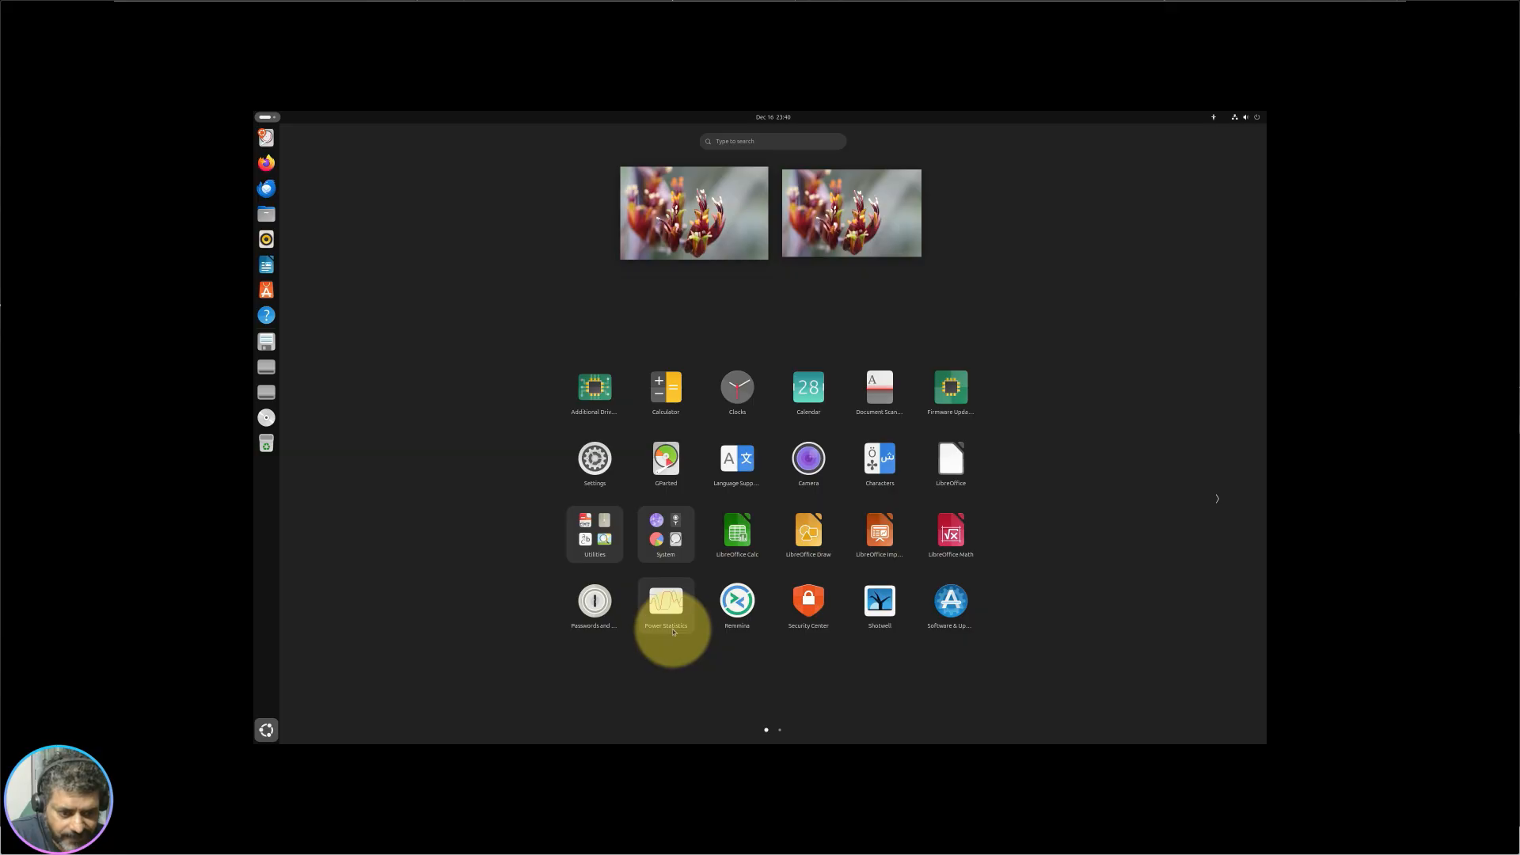
# Step: Open Power Statistics, sort the AC adapter details by attribute, then close it
pyautogui.click(674, 632)
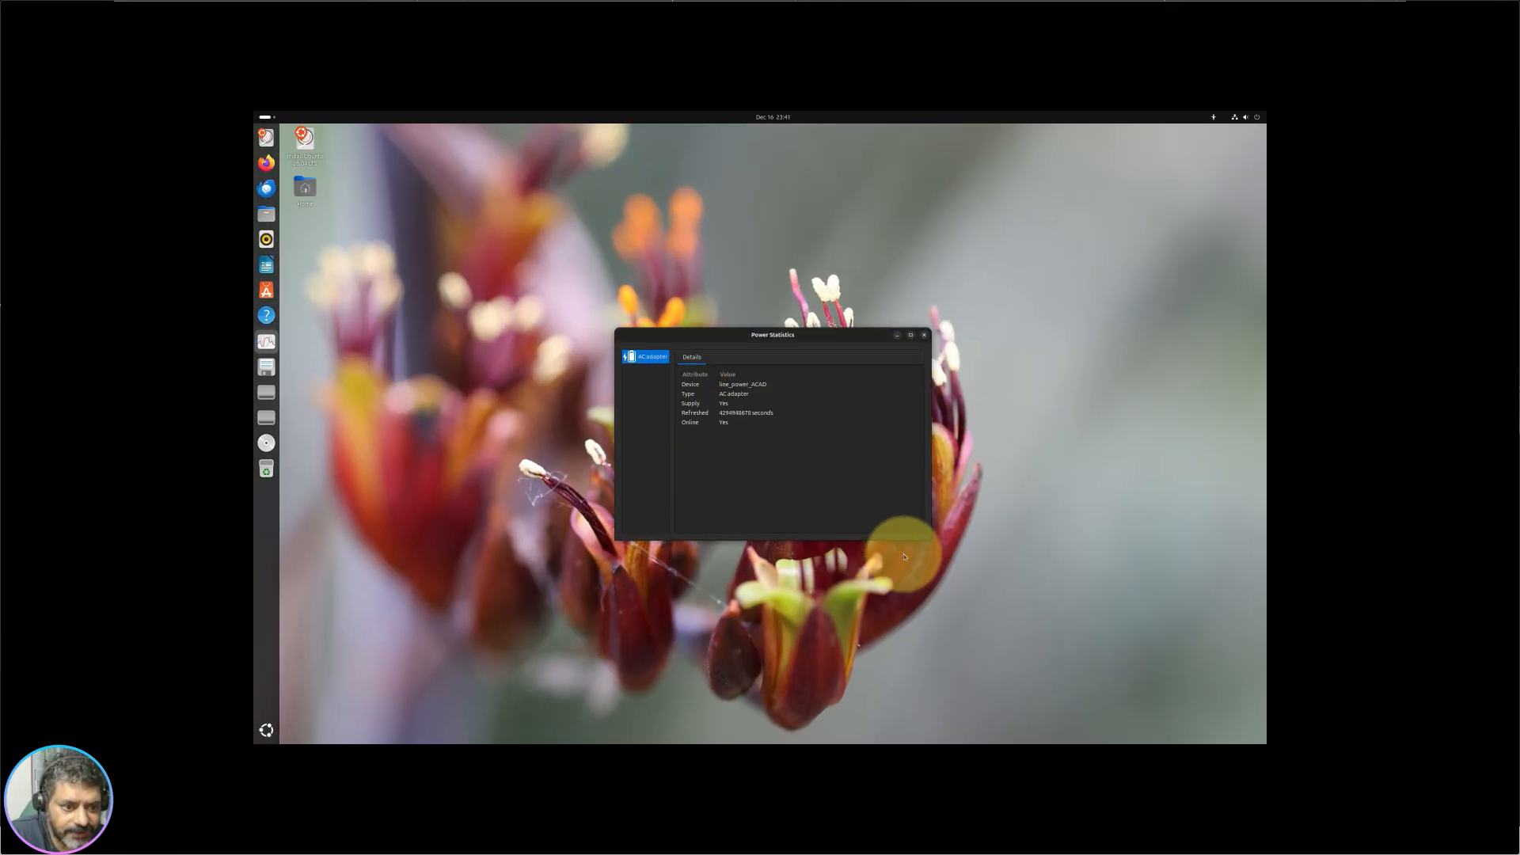
pyautogui.click(721, 393)
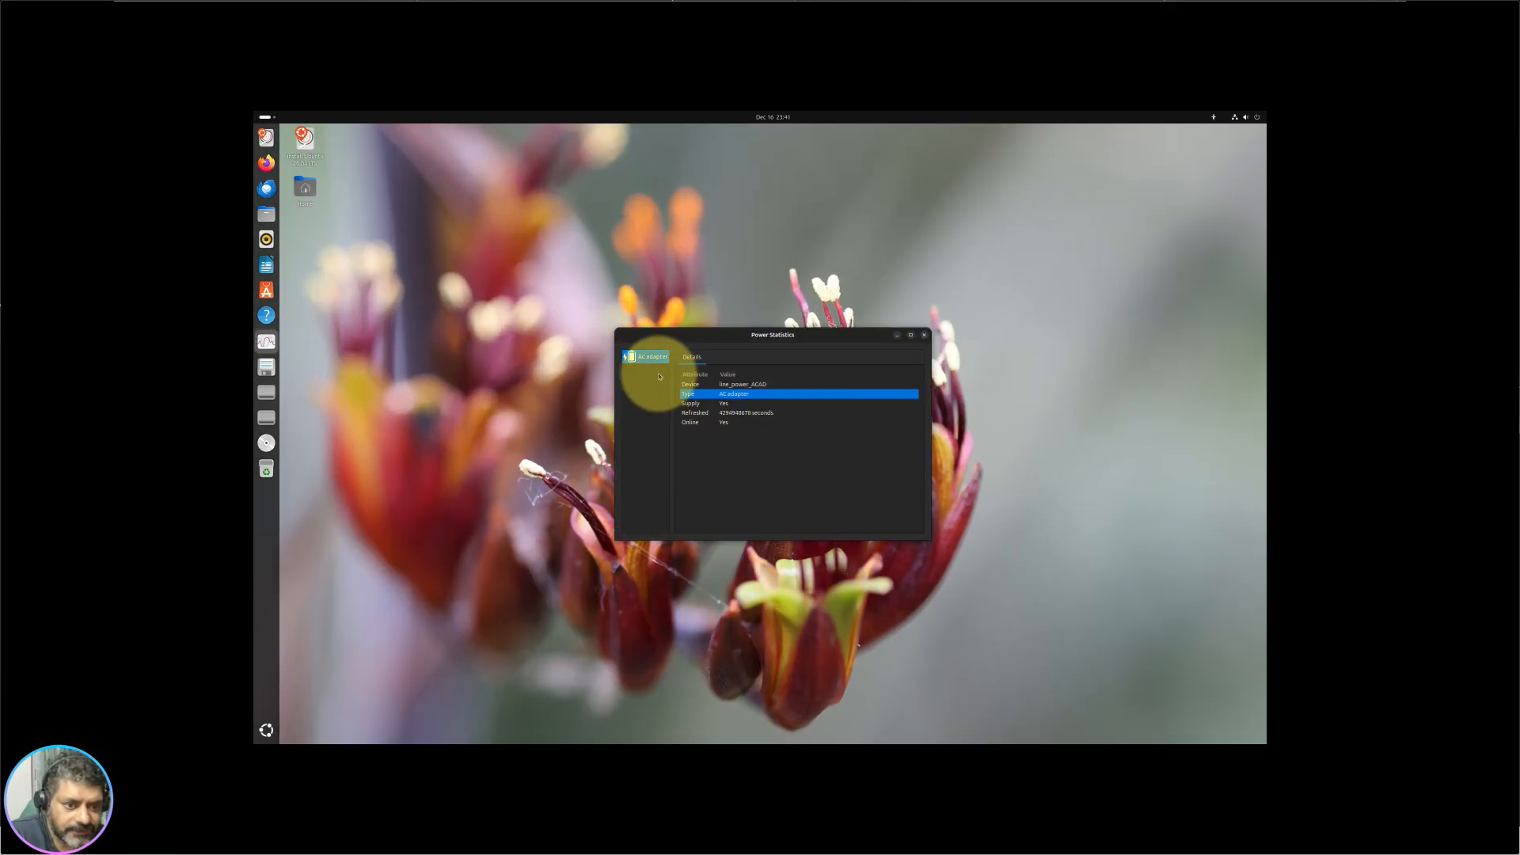
pyautogui.click(701, 373)
pyautogui.click(924, 336)
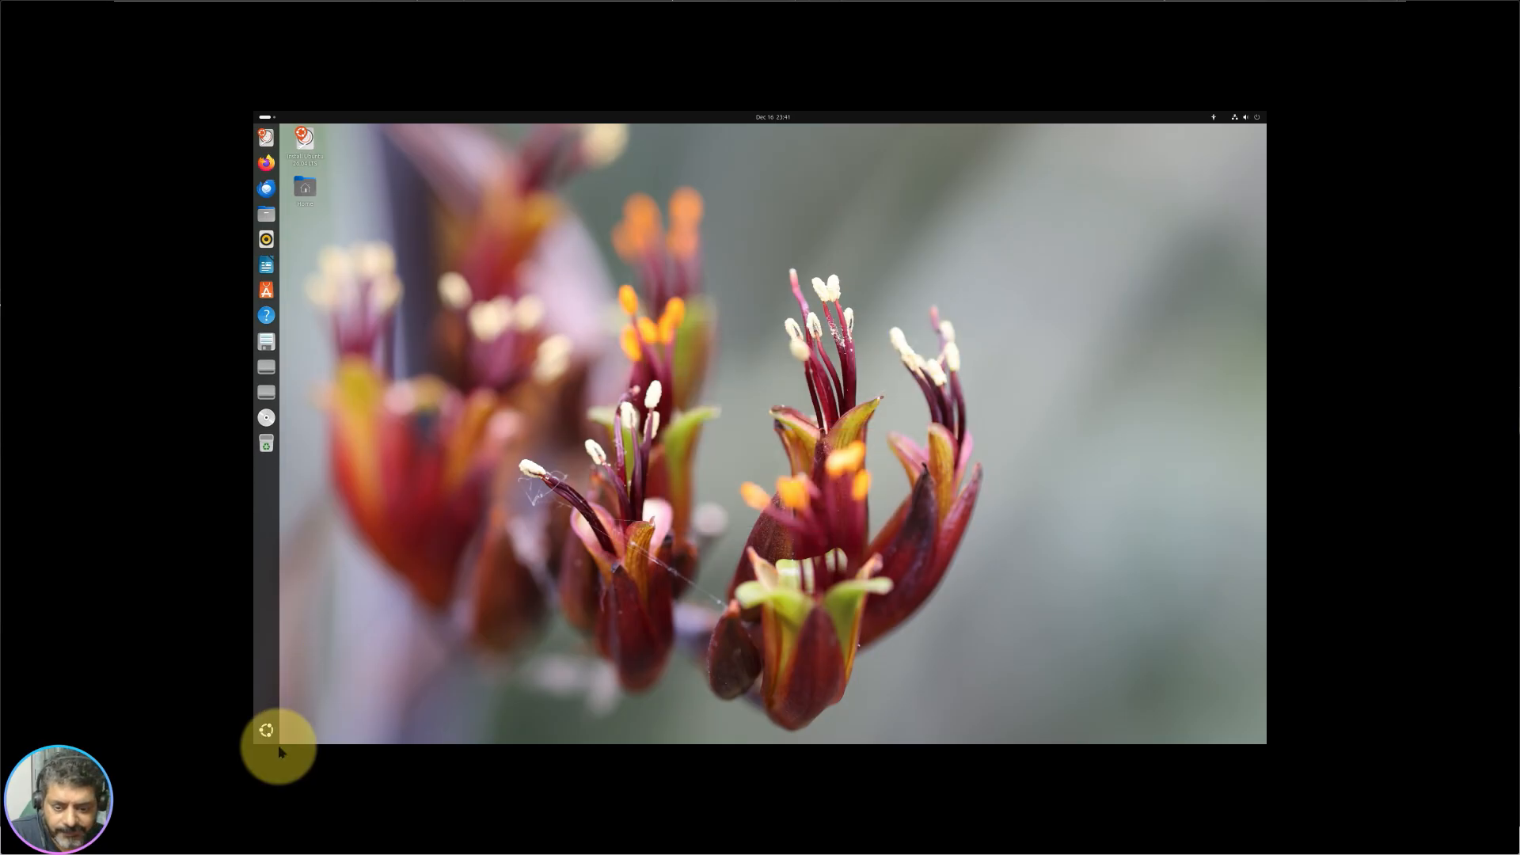
# Step: Bring up the app grid and flip through its pages
pyautogui.click(267, 729)
pyautogui.scroll(-1, 710, 630)
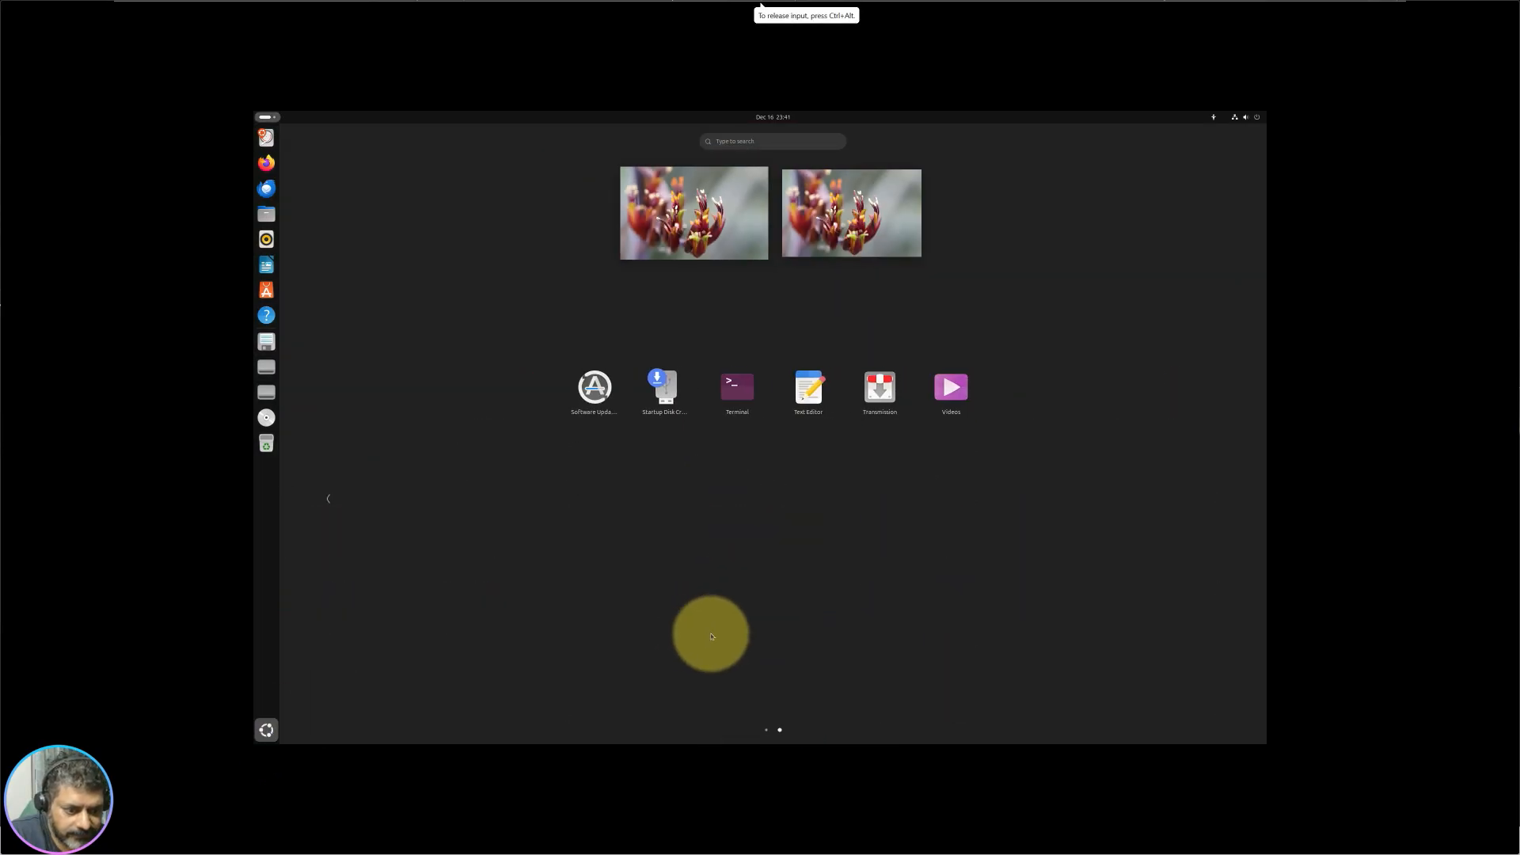
pyautogui.scroll(1, 729, 611)
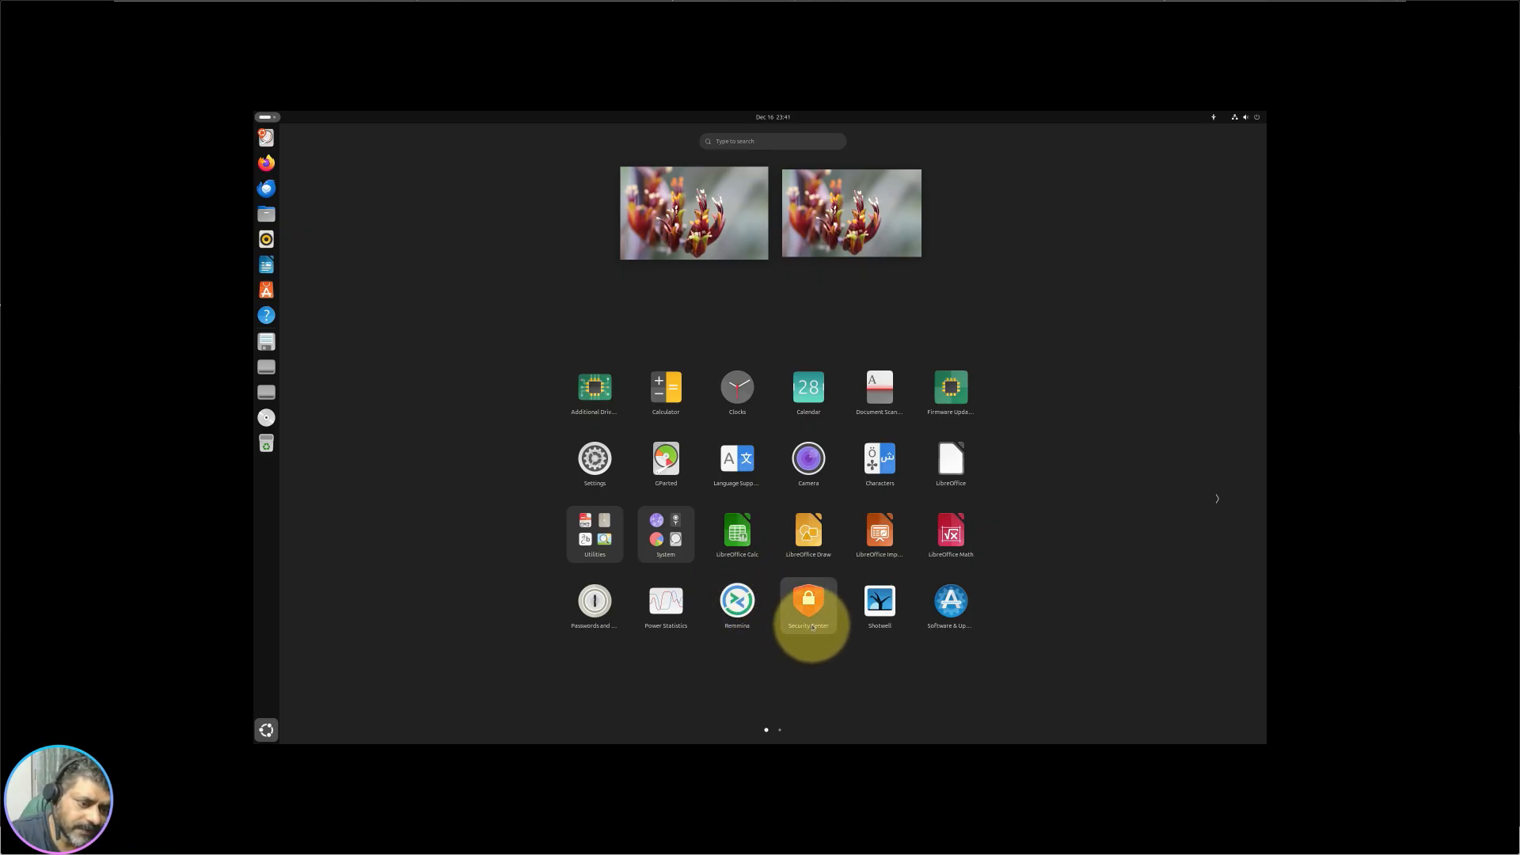
# Step: Turn on 'Require apps to ask for system permissions' in Security Center, then open App Center
pyautogui.click(809, 627)
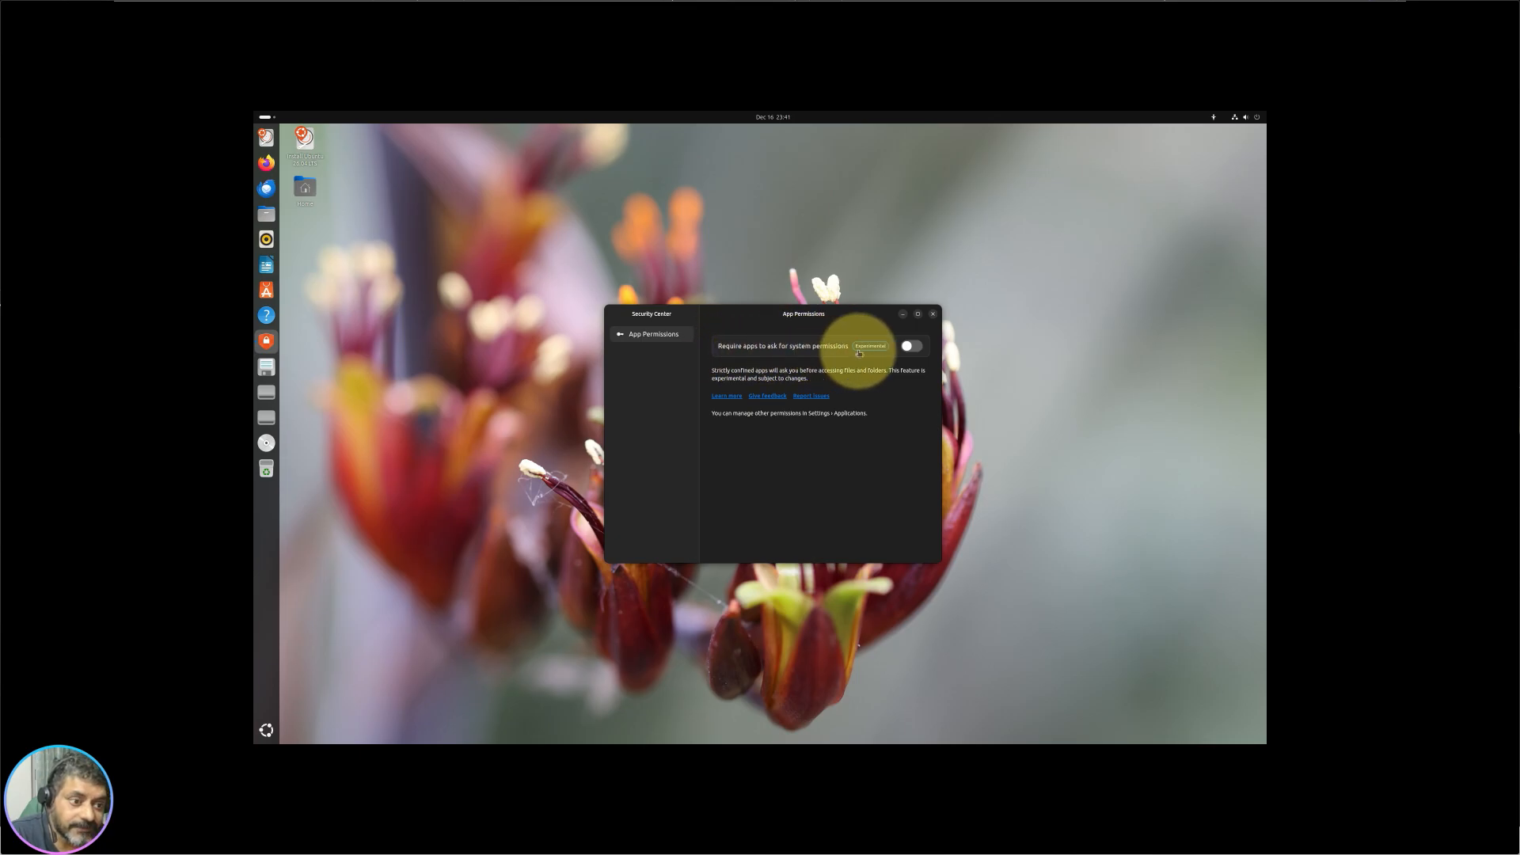
pyautogui.click(911, 347)
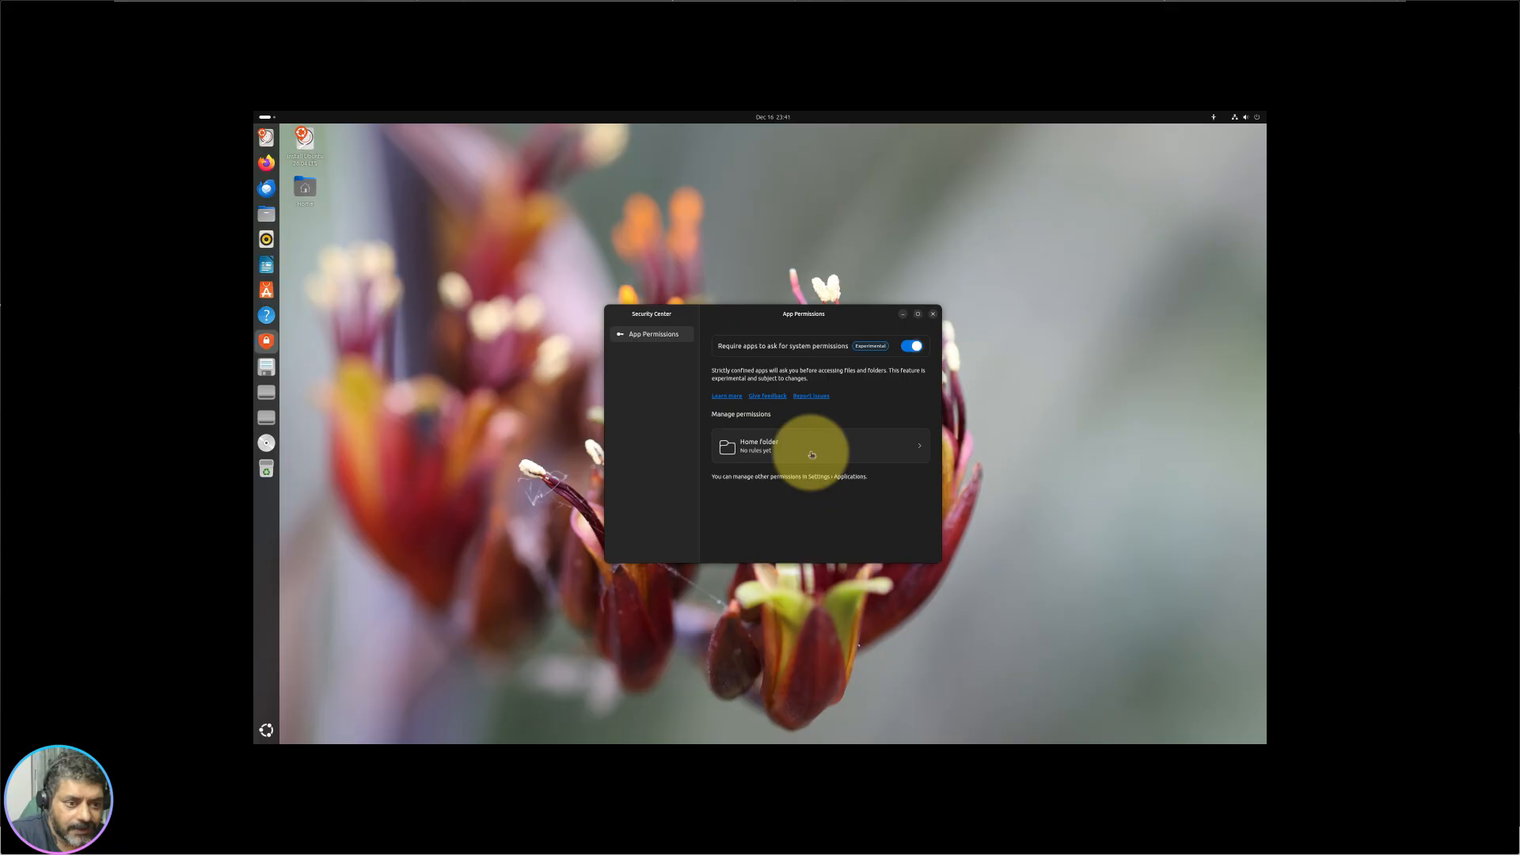
pyautogui.click(266, 291)
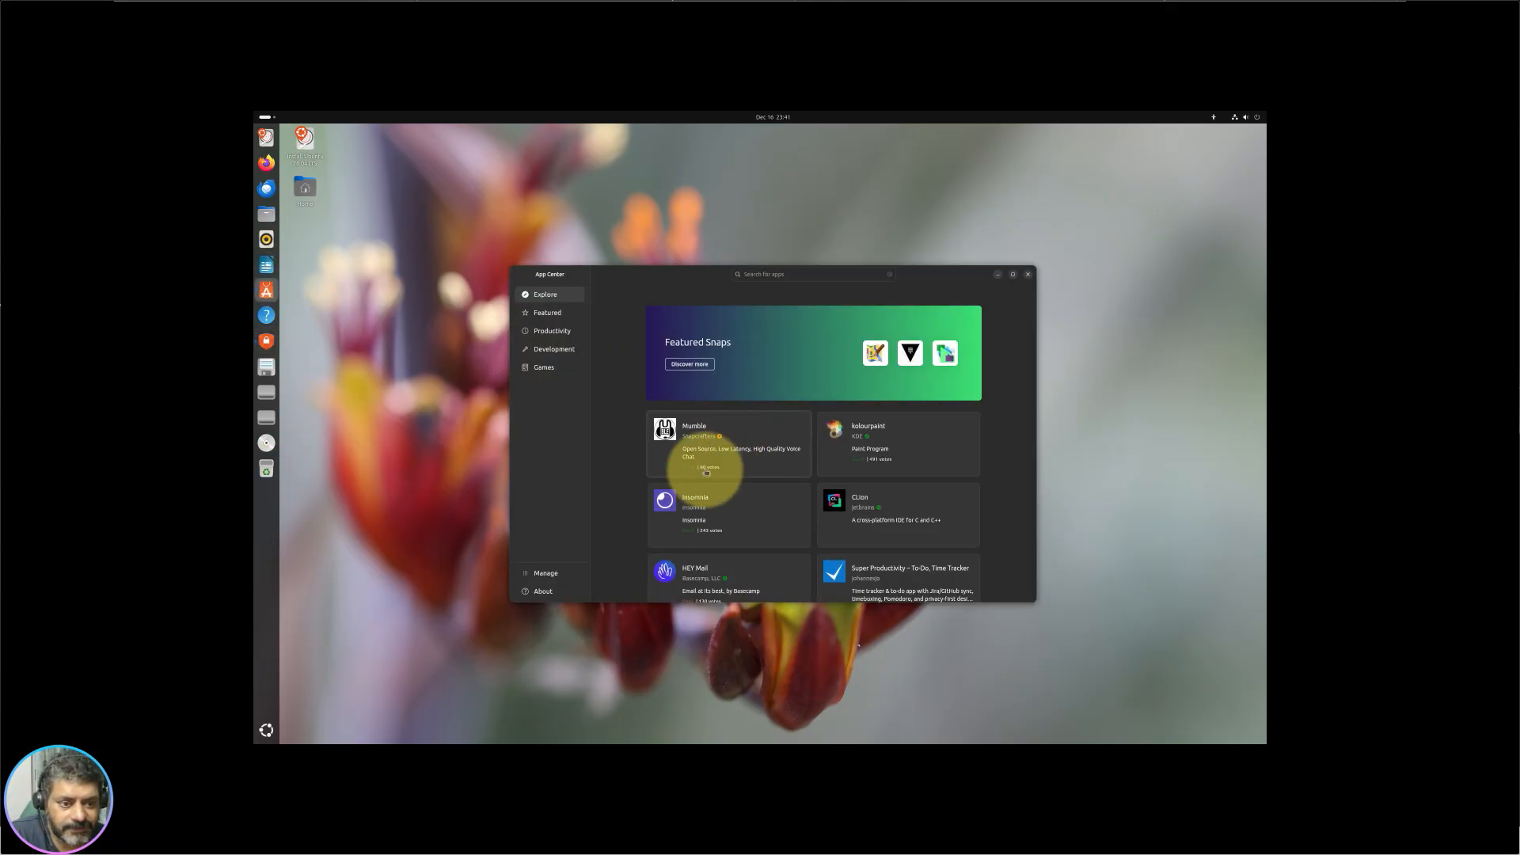
# Step: Attempt to install Mumble, cancel authentication, close App Center, and turn app permissions off
pyautogui.click(716, 440)
pyautogui.click(777, 357)
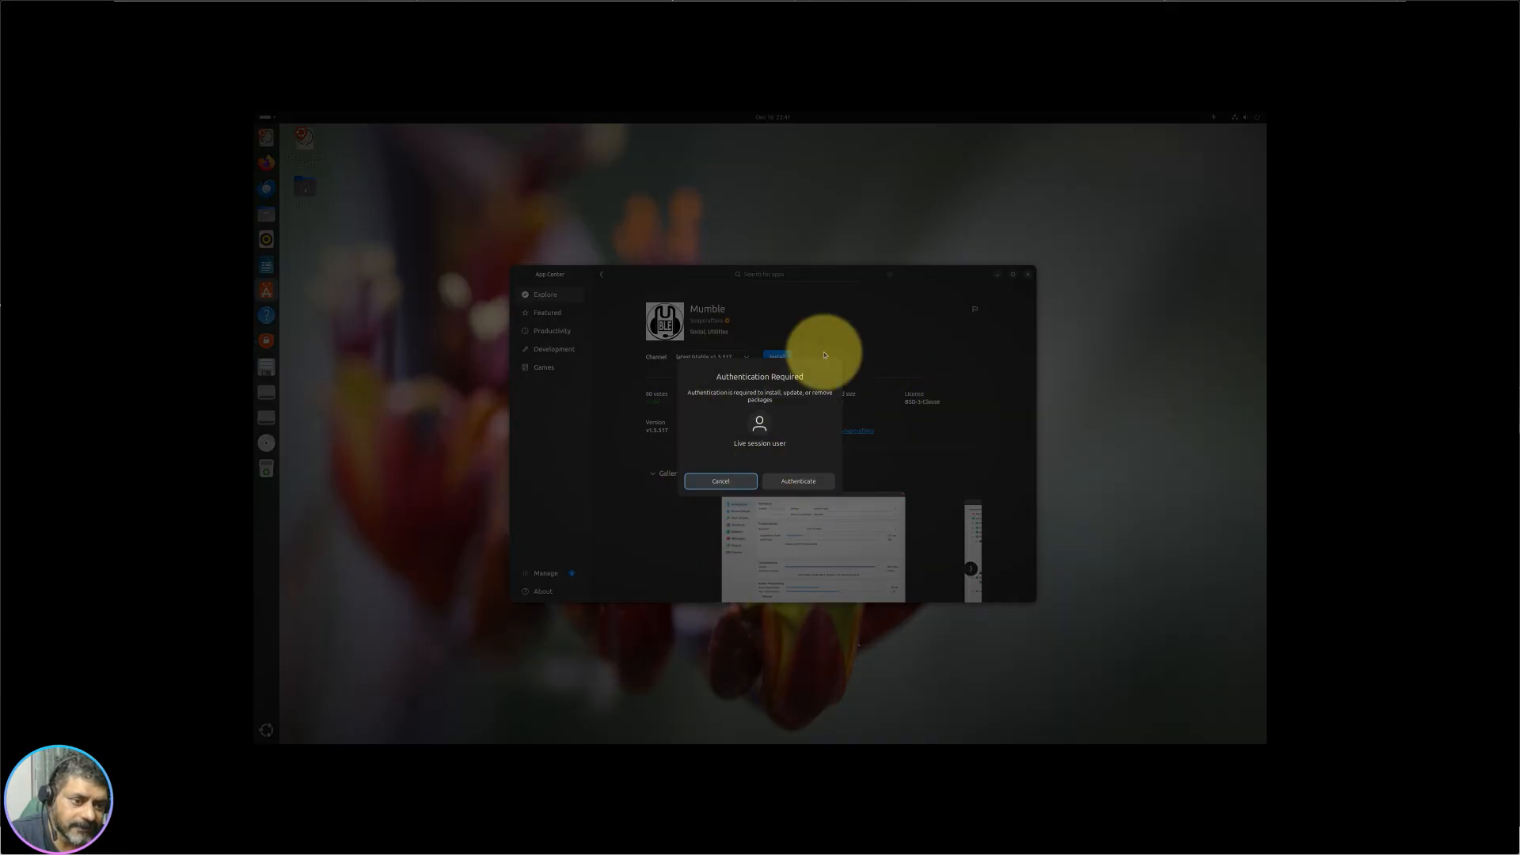
pyautogui.click(736, 484)
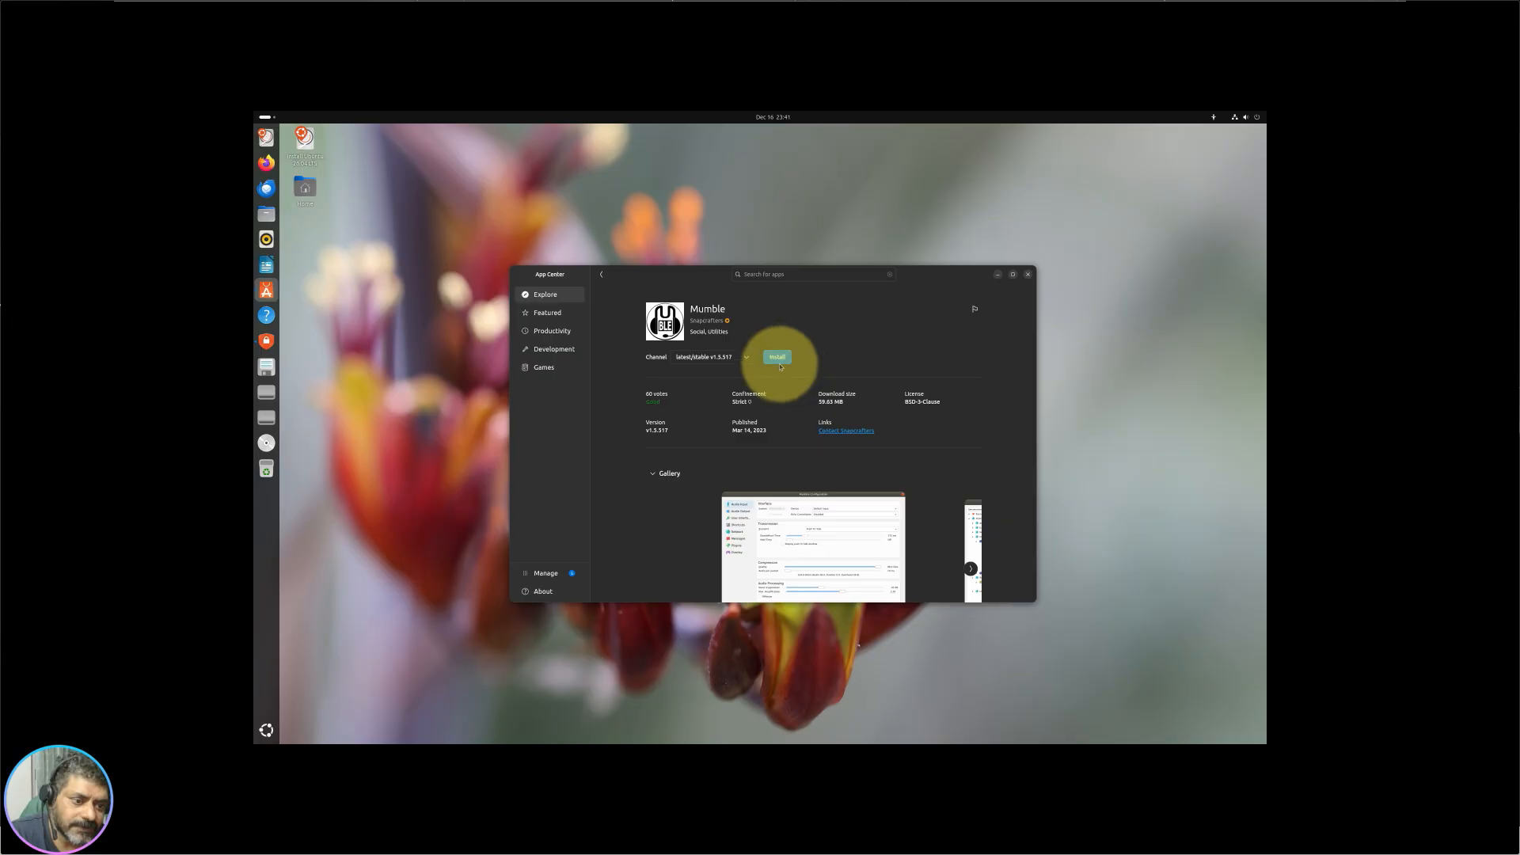
pyautogui.click(1027, 274)
pyautogui.click(911, 346)
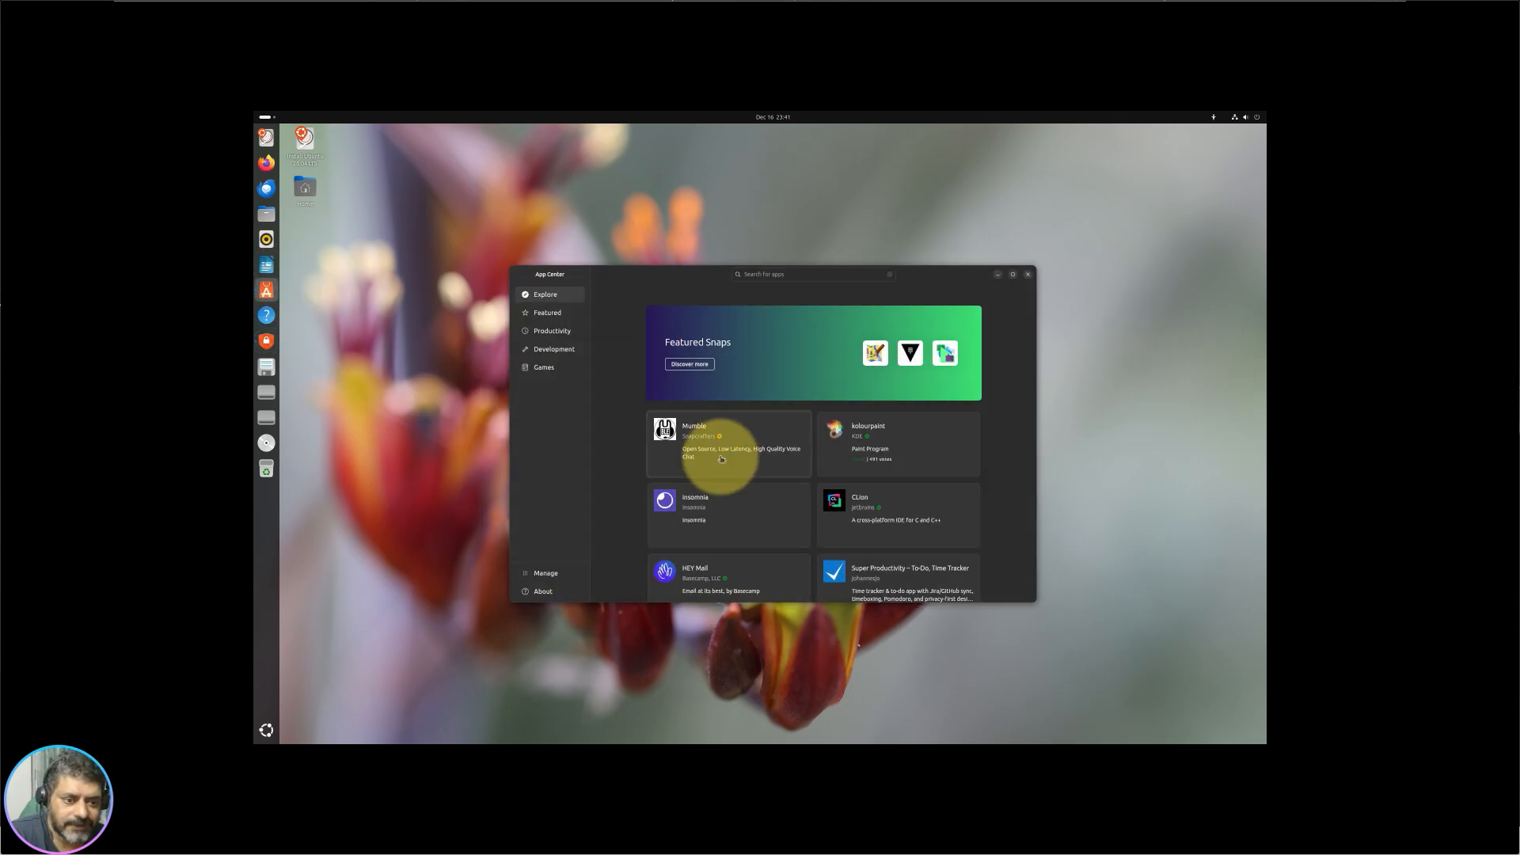
# Step: Retry installing Mumble with permissions off, cancel authentication again, and close App Center
pyautogui.click(718, 442)
pyautogui.click(777, 356)
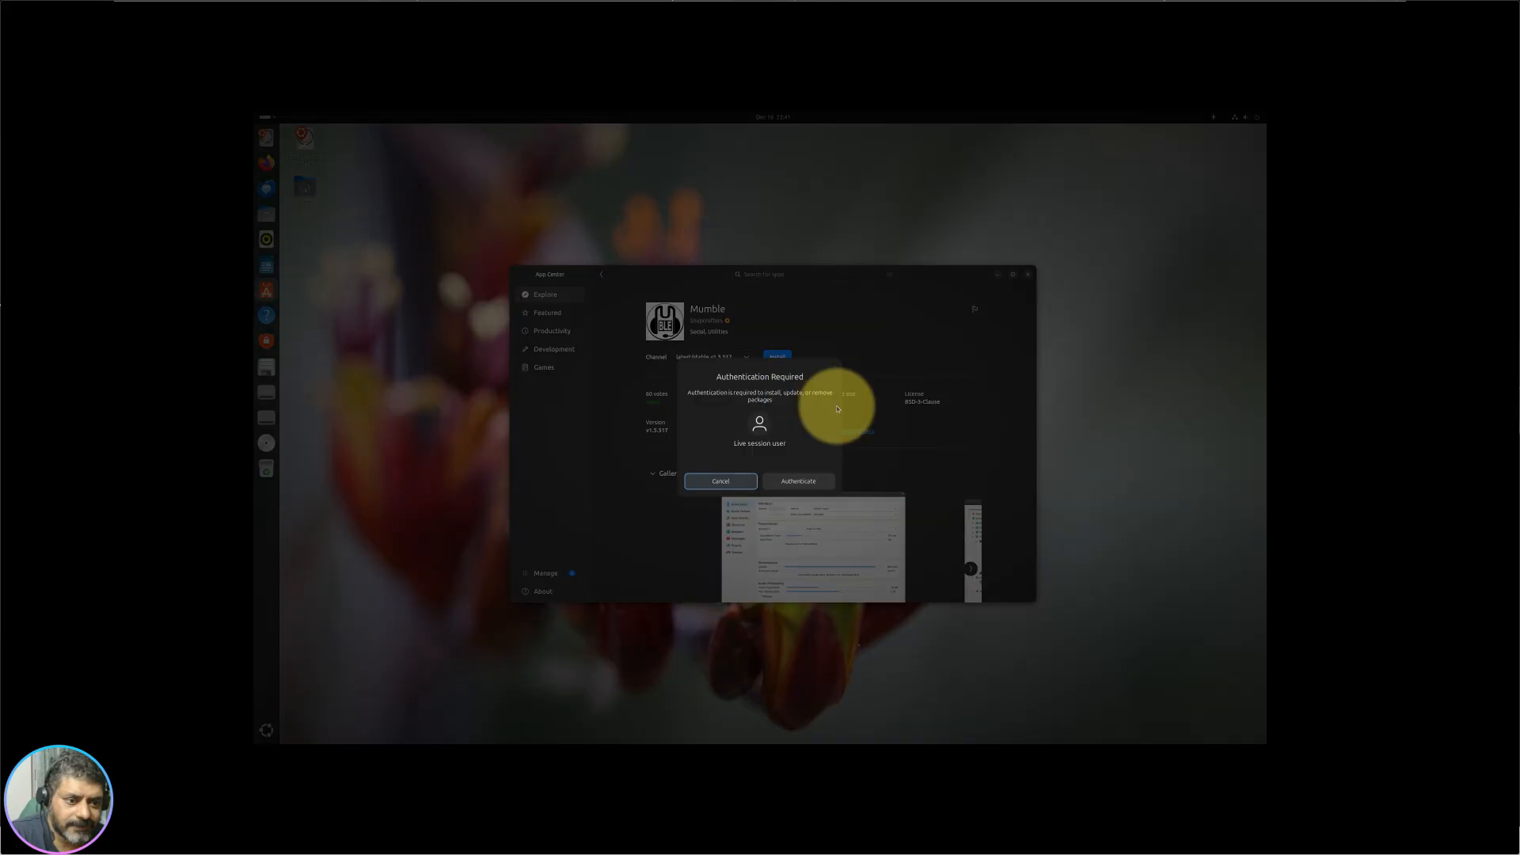
pyautogui.click(724, 481)
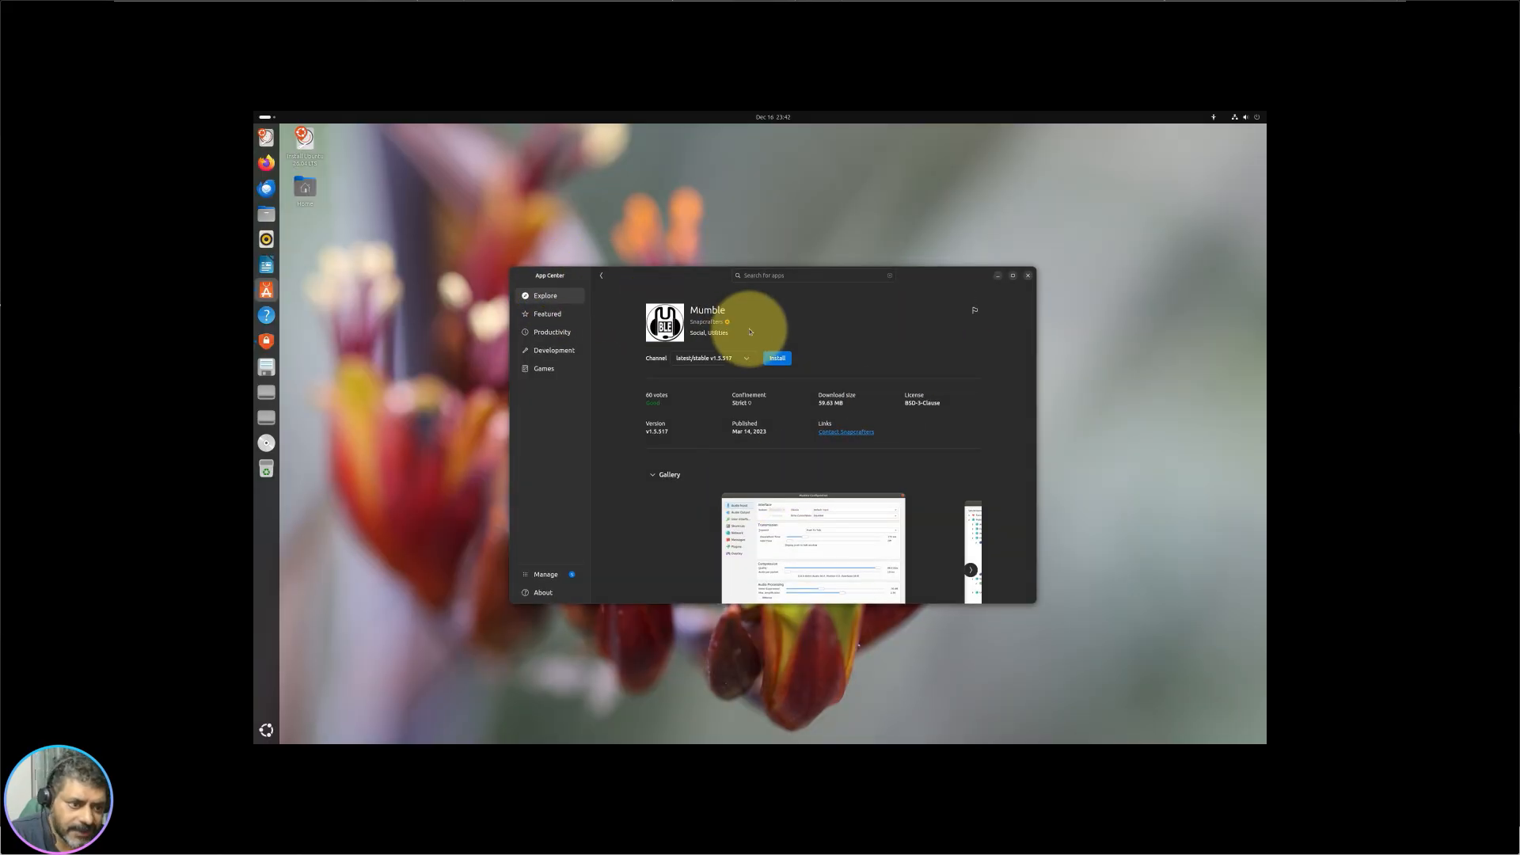
pyautogui.click(598, 277)
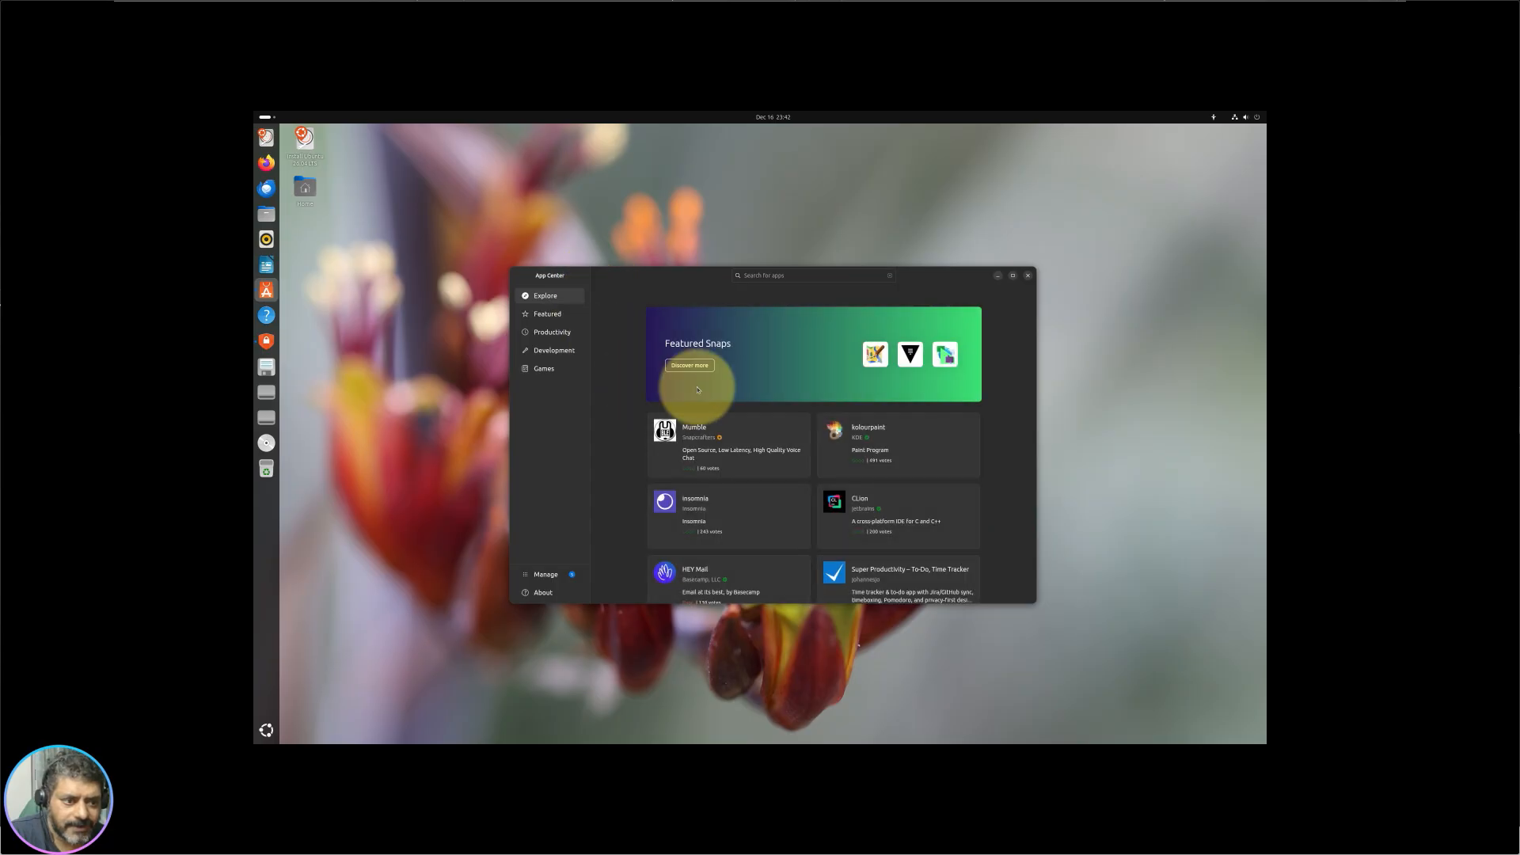
pyautogui.click(1027, 274)
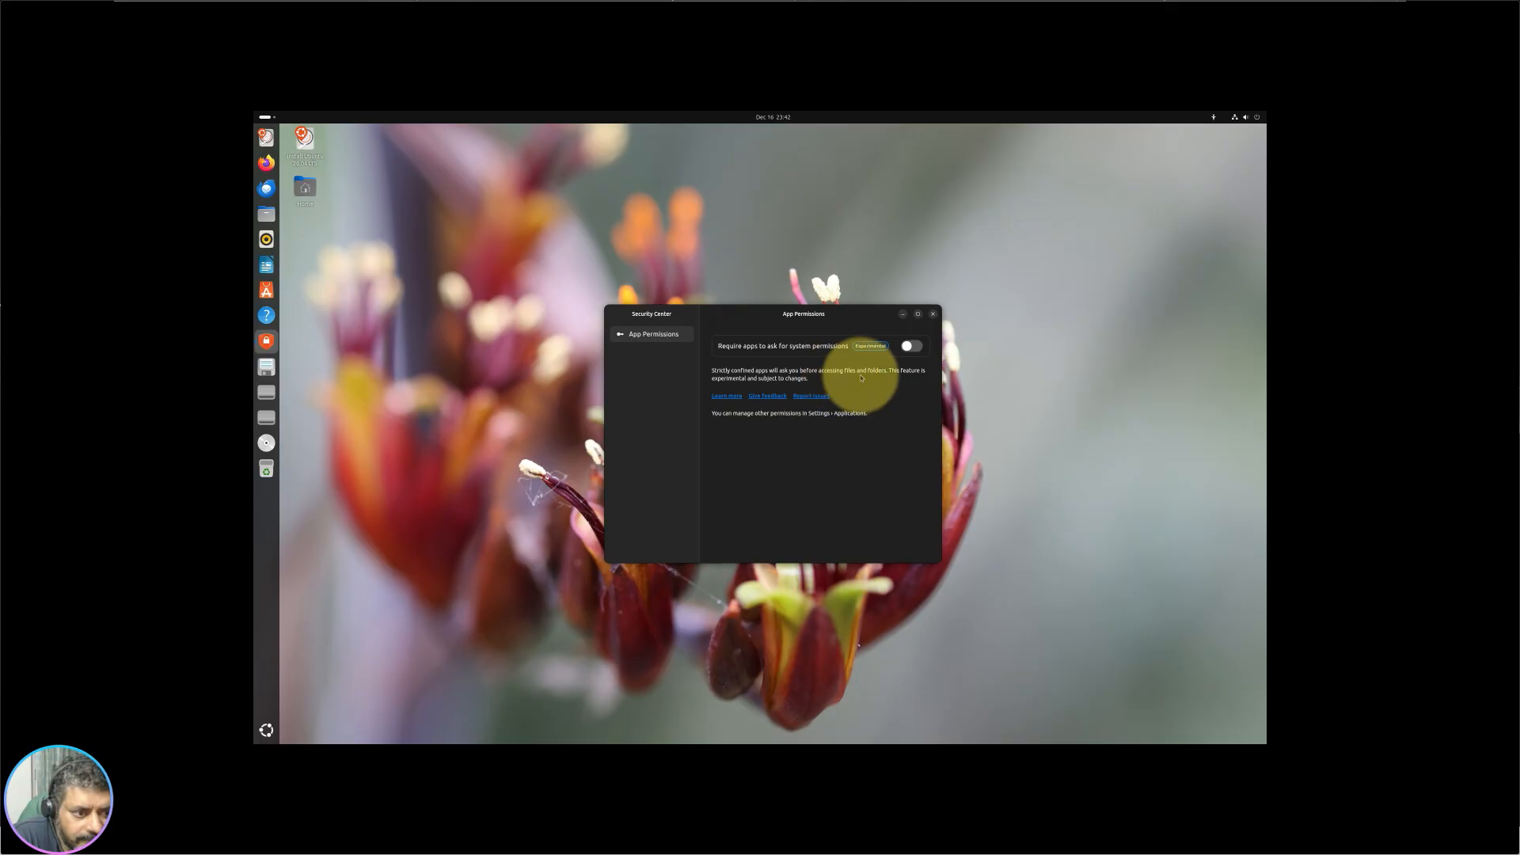
# Step: Re-enable app permission prompts, check the Home folder's empty rules, and close Security Center
pyautogui.click(910, 346)
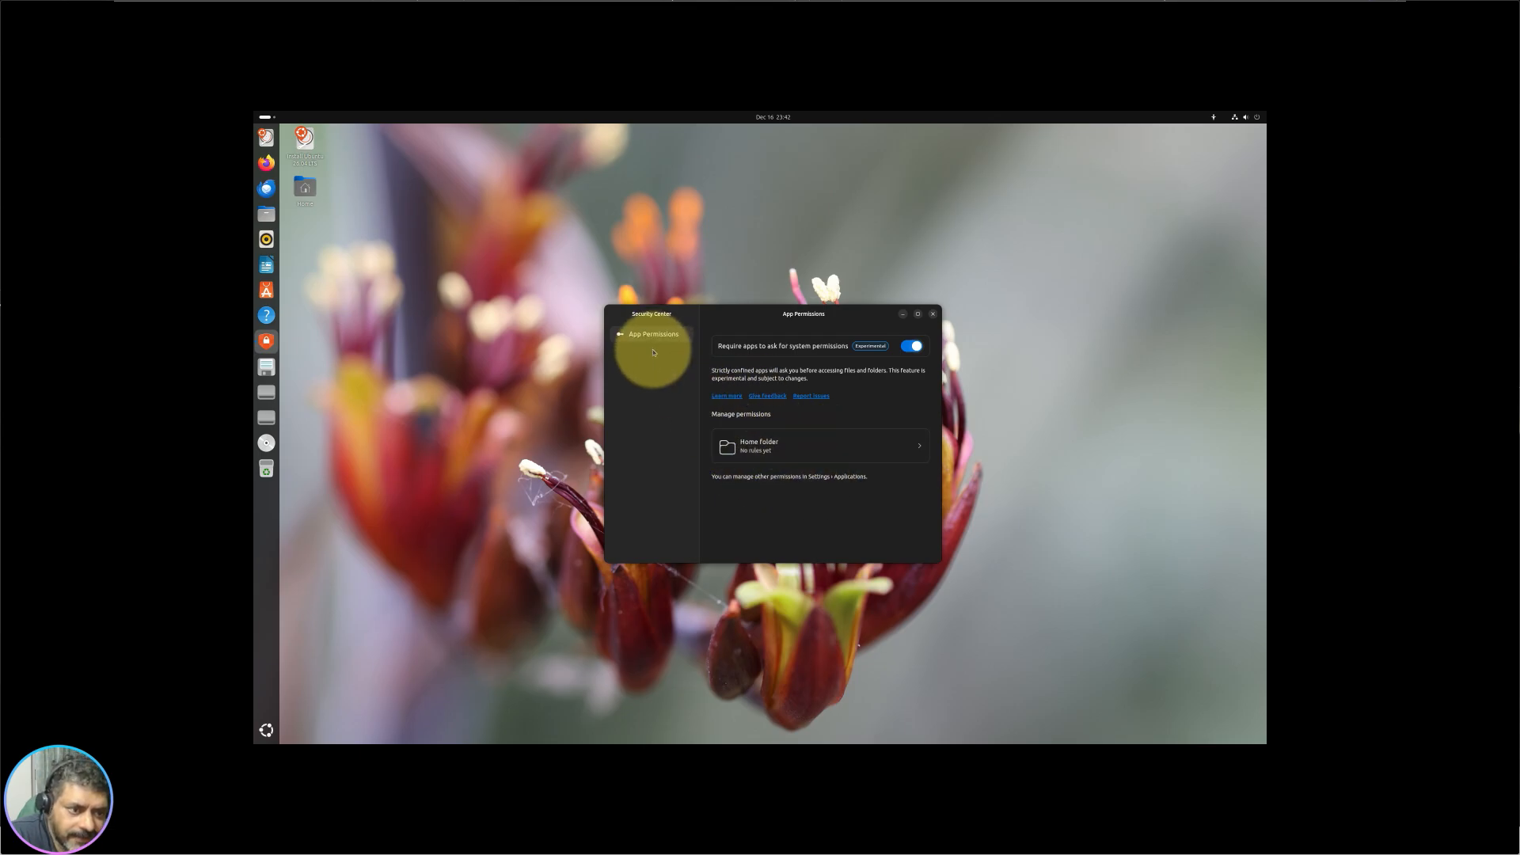
pyautogui.click(763, 446)
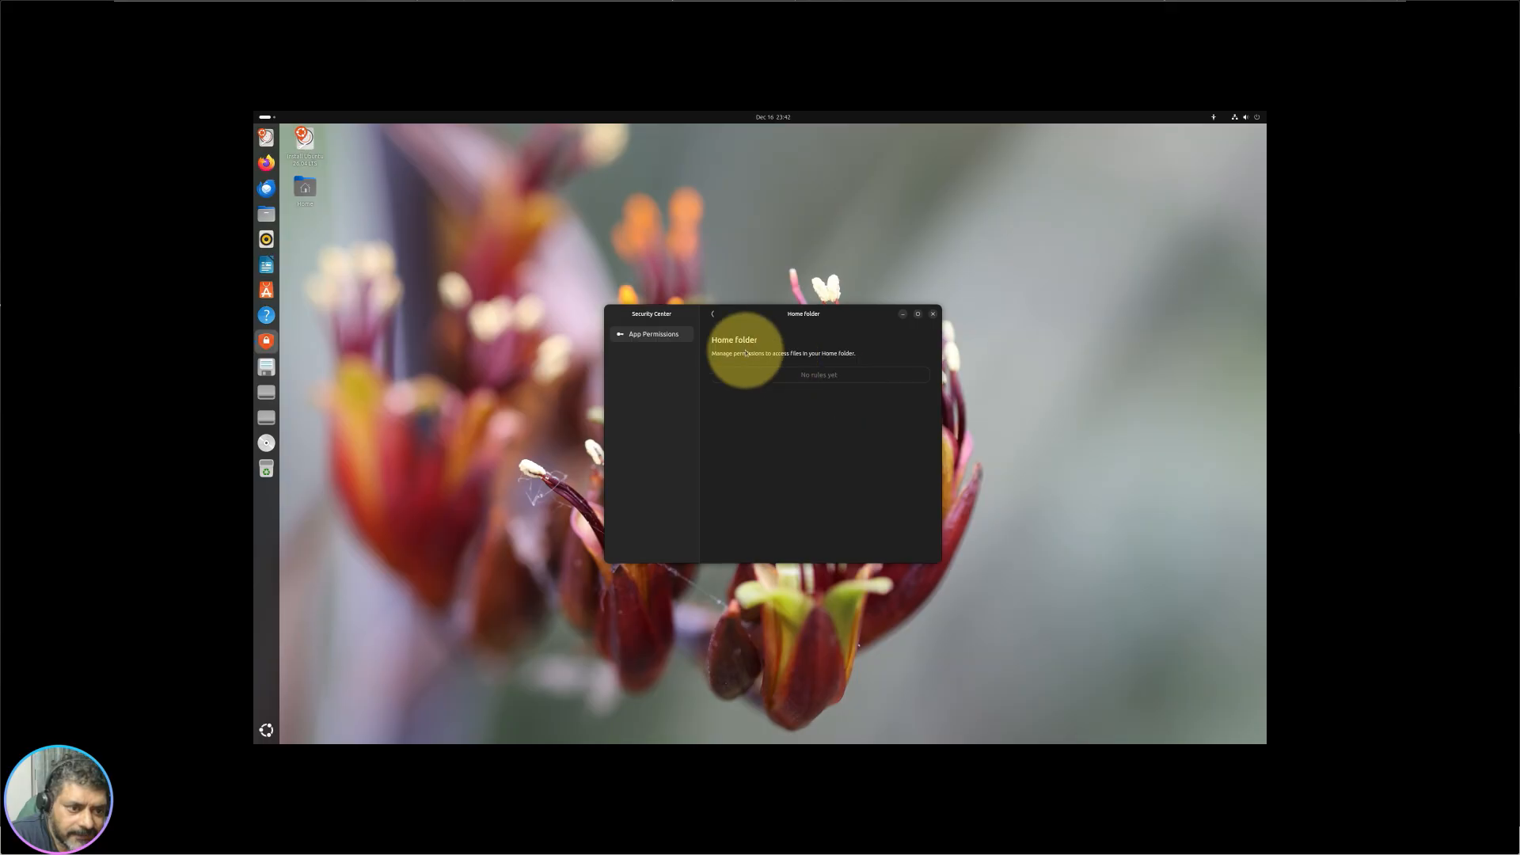
pyautogui.click(713, 317)
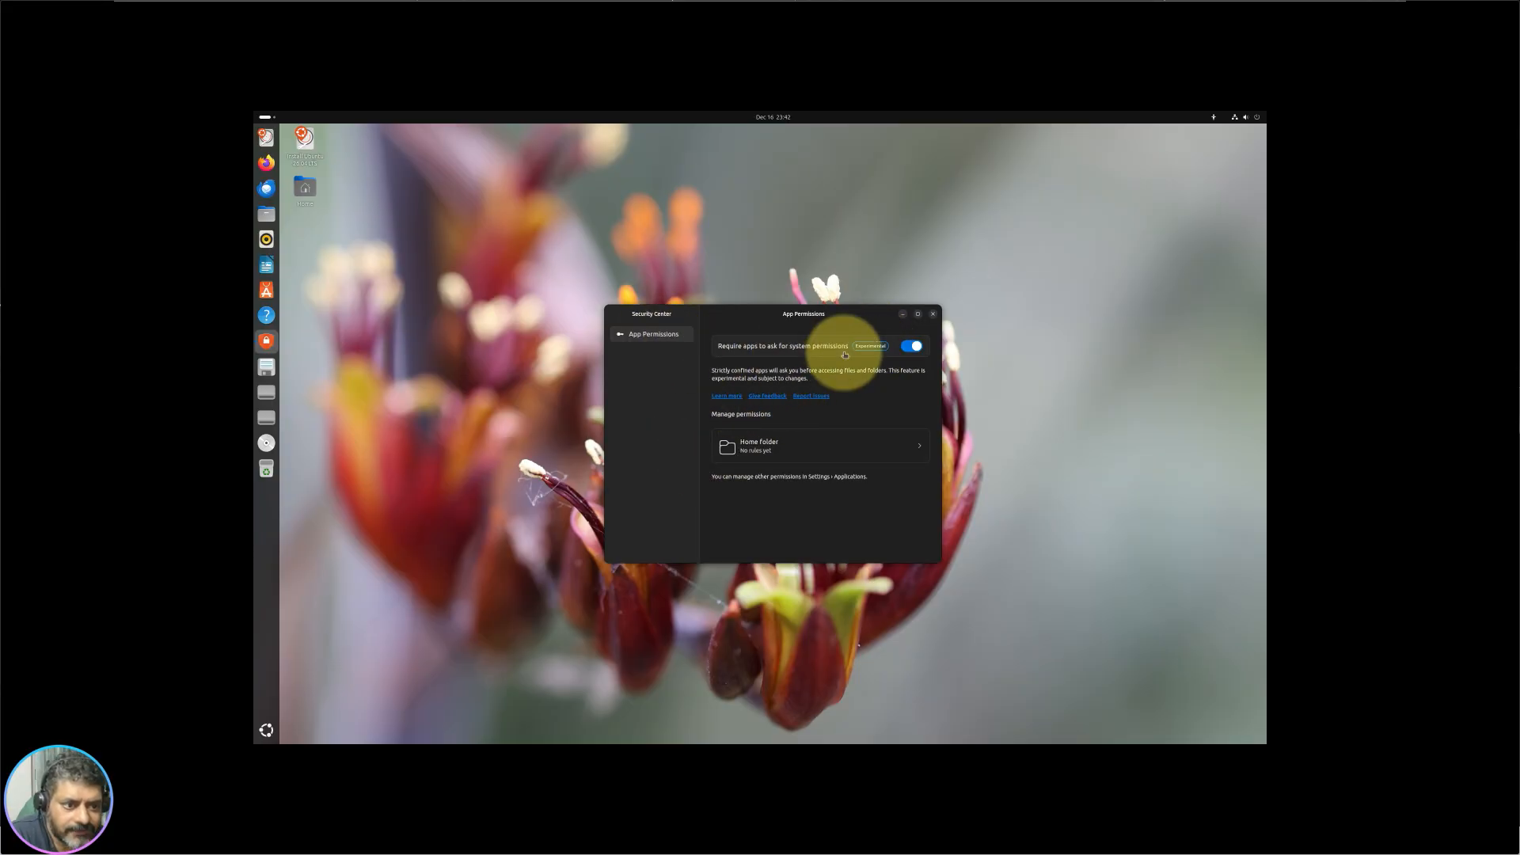
pyautogui.click(932, 314)
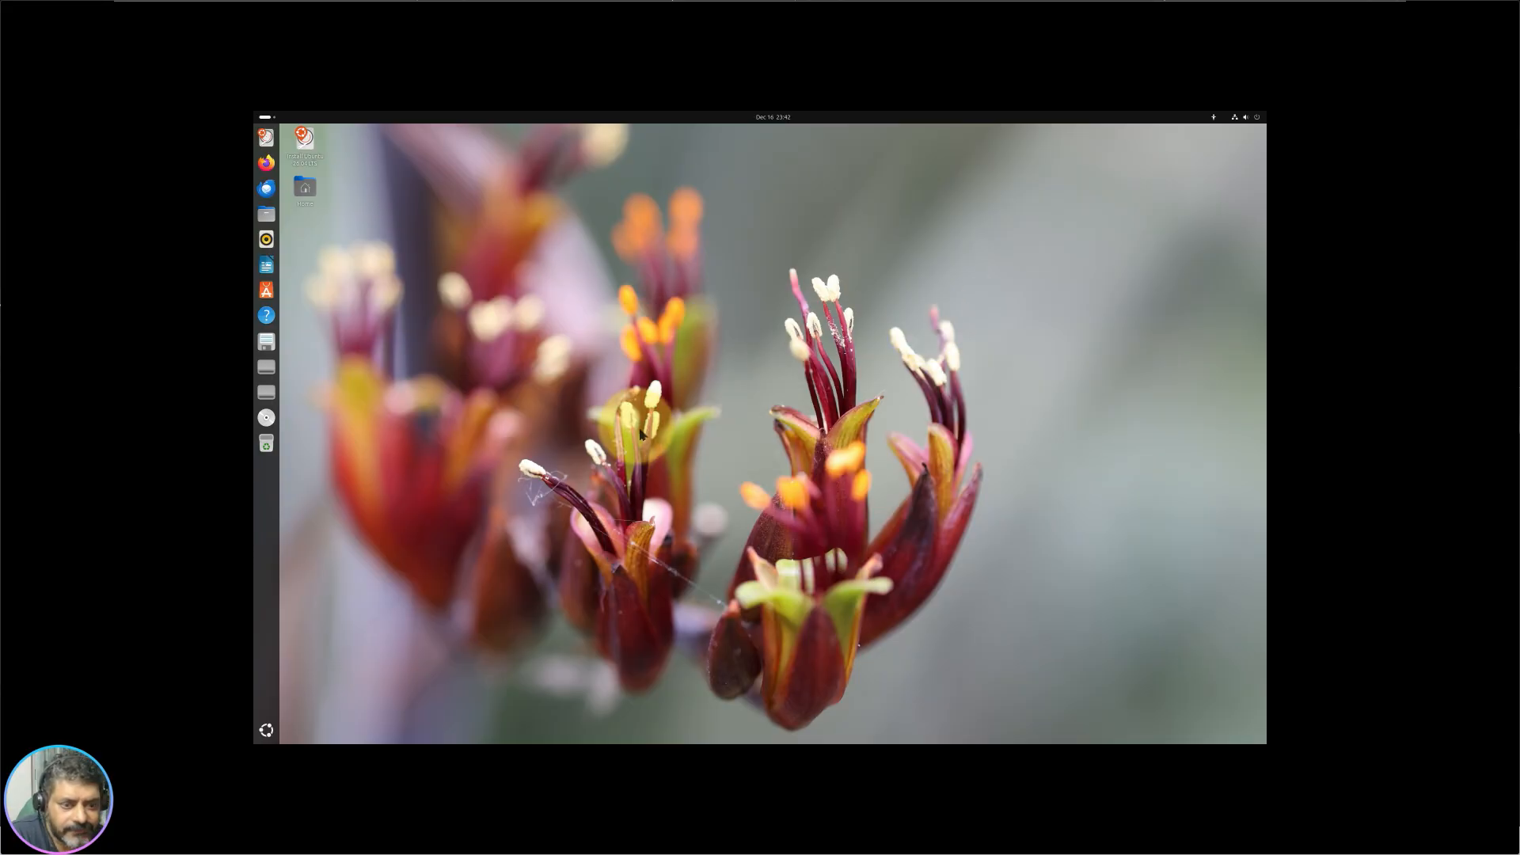
pyautogui.click(266, 729)
pyautogui.scroll(-1, 830, 593)
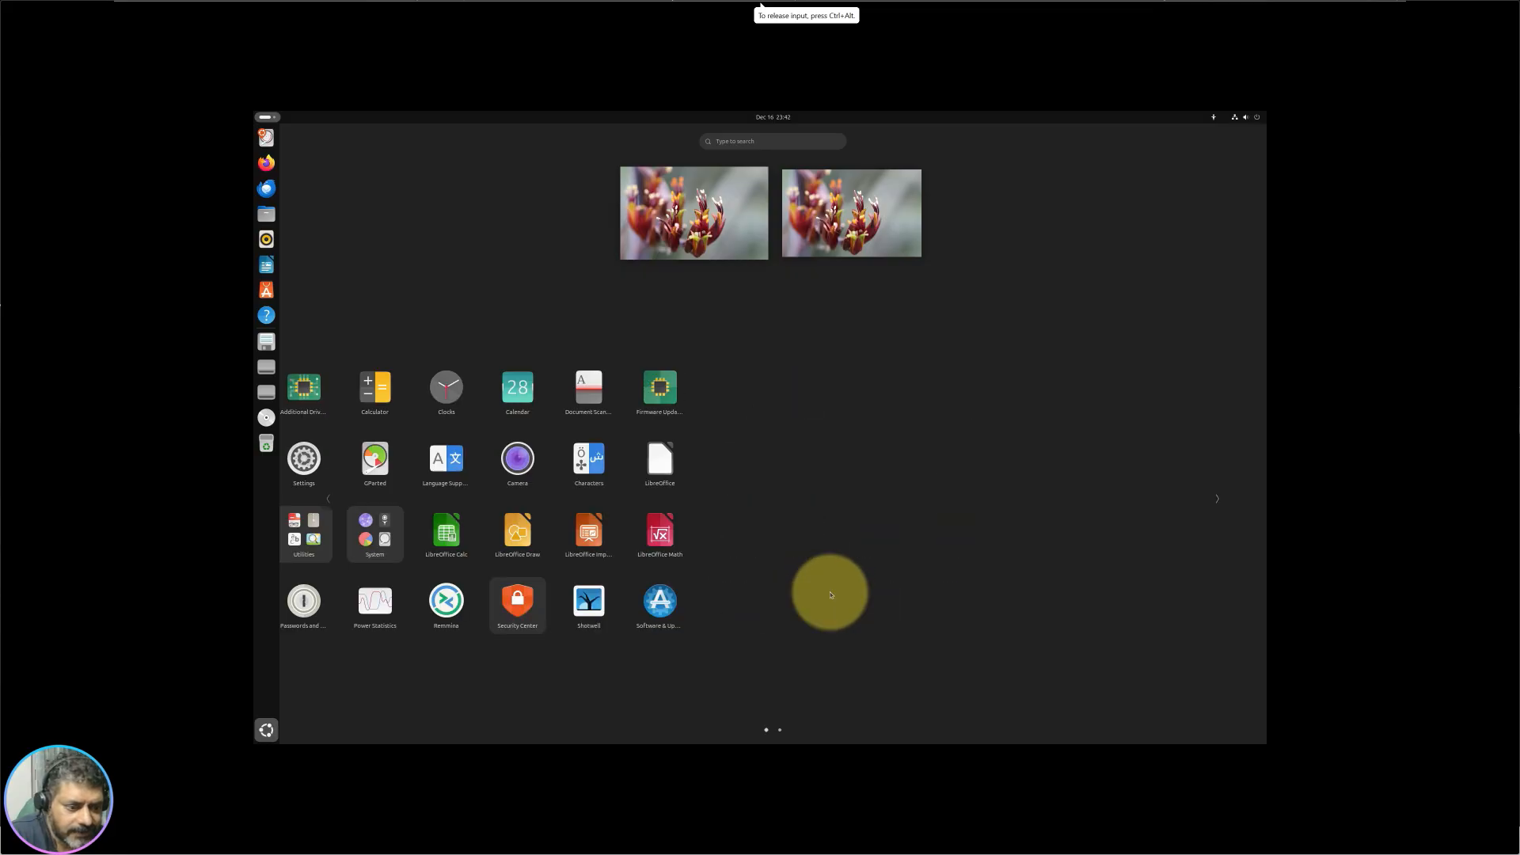
pyautogui.scroll(1, 815, 625)
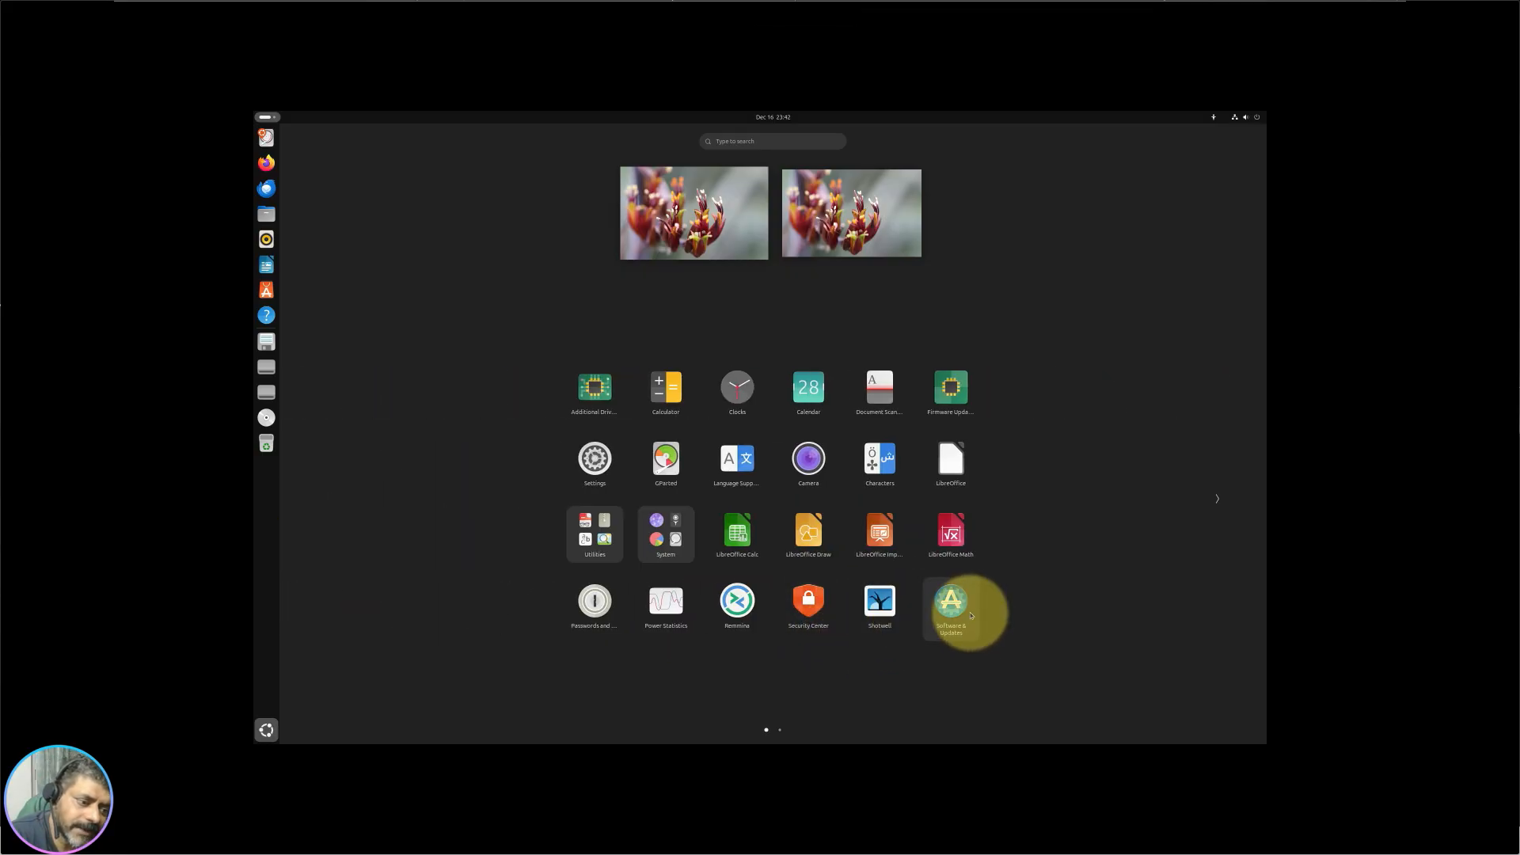
pyautogui.click(958, 606)
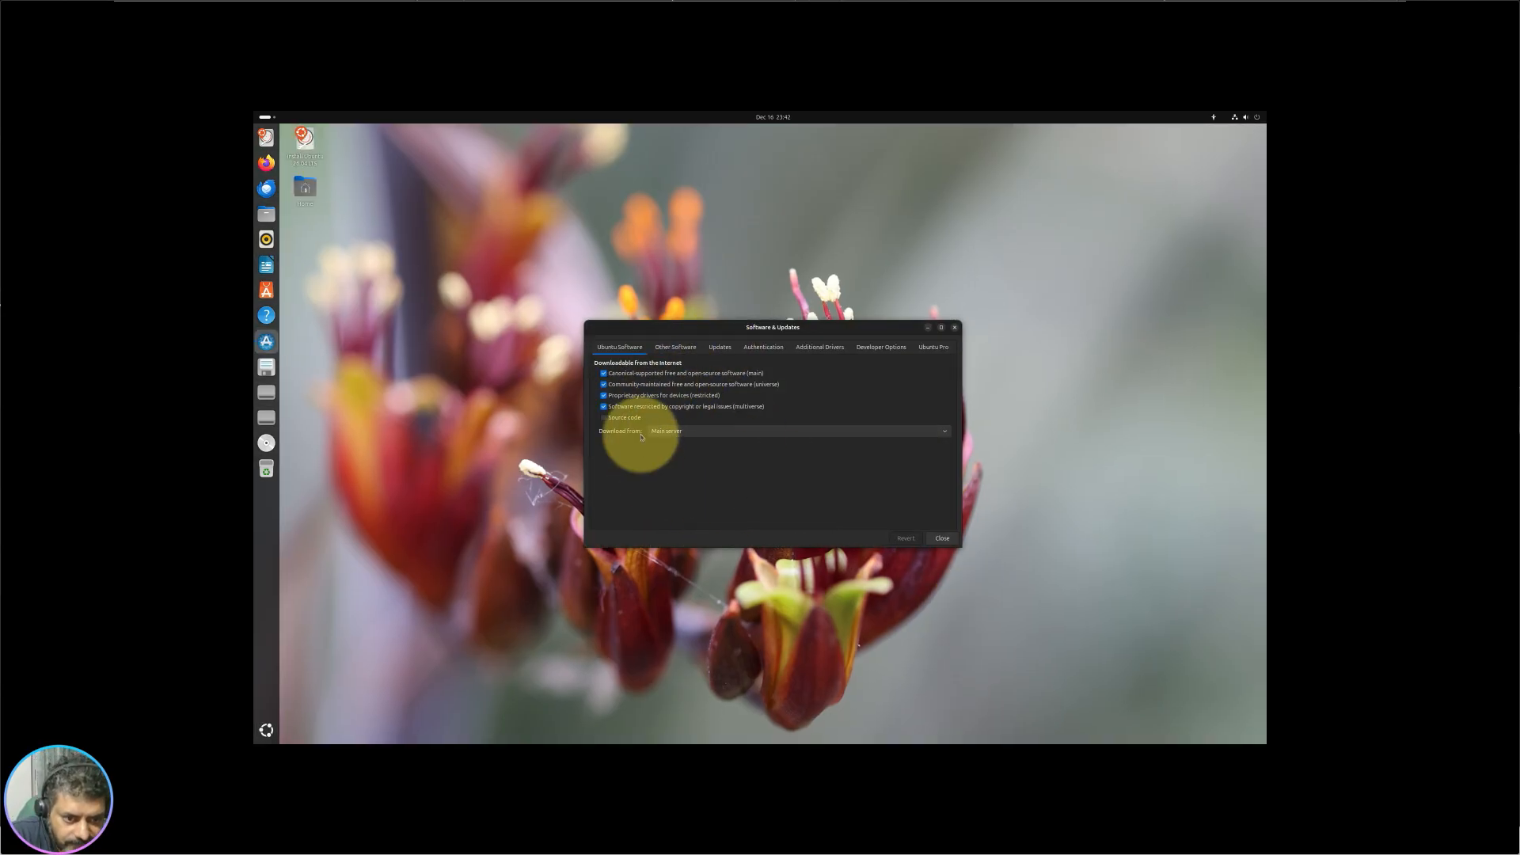
pyautogui.click(675, 346)
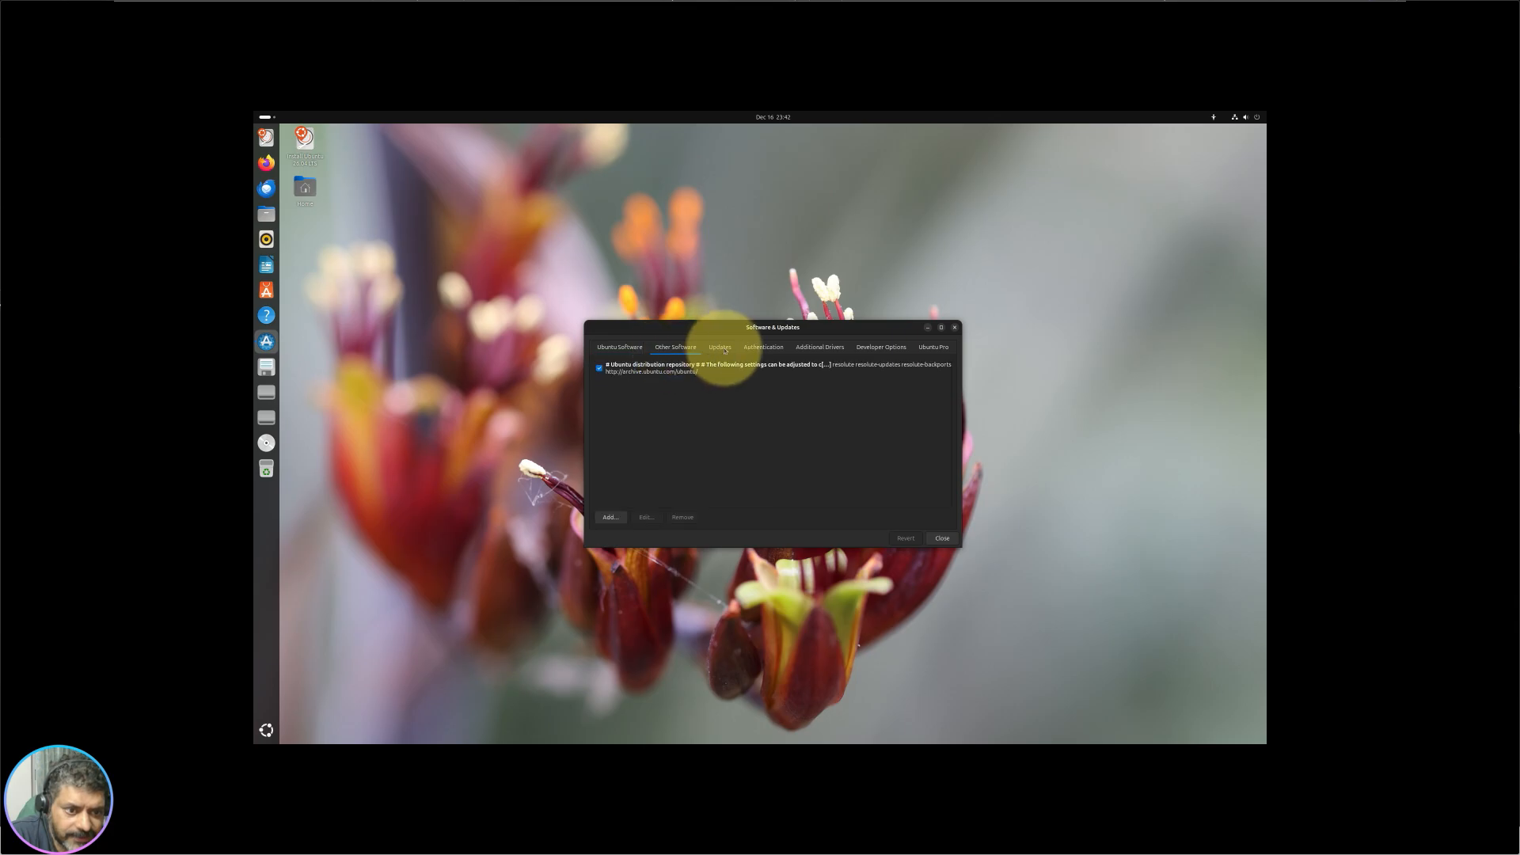
pyautogui.click(722, 348)
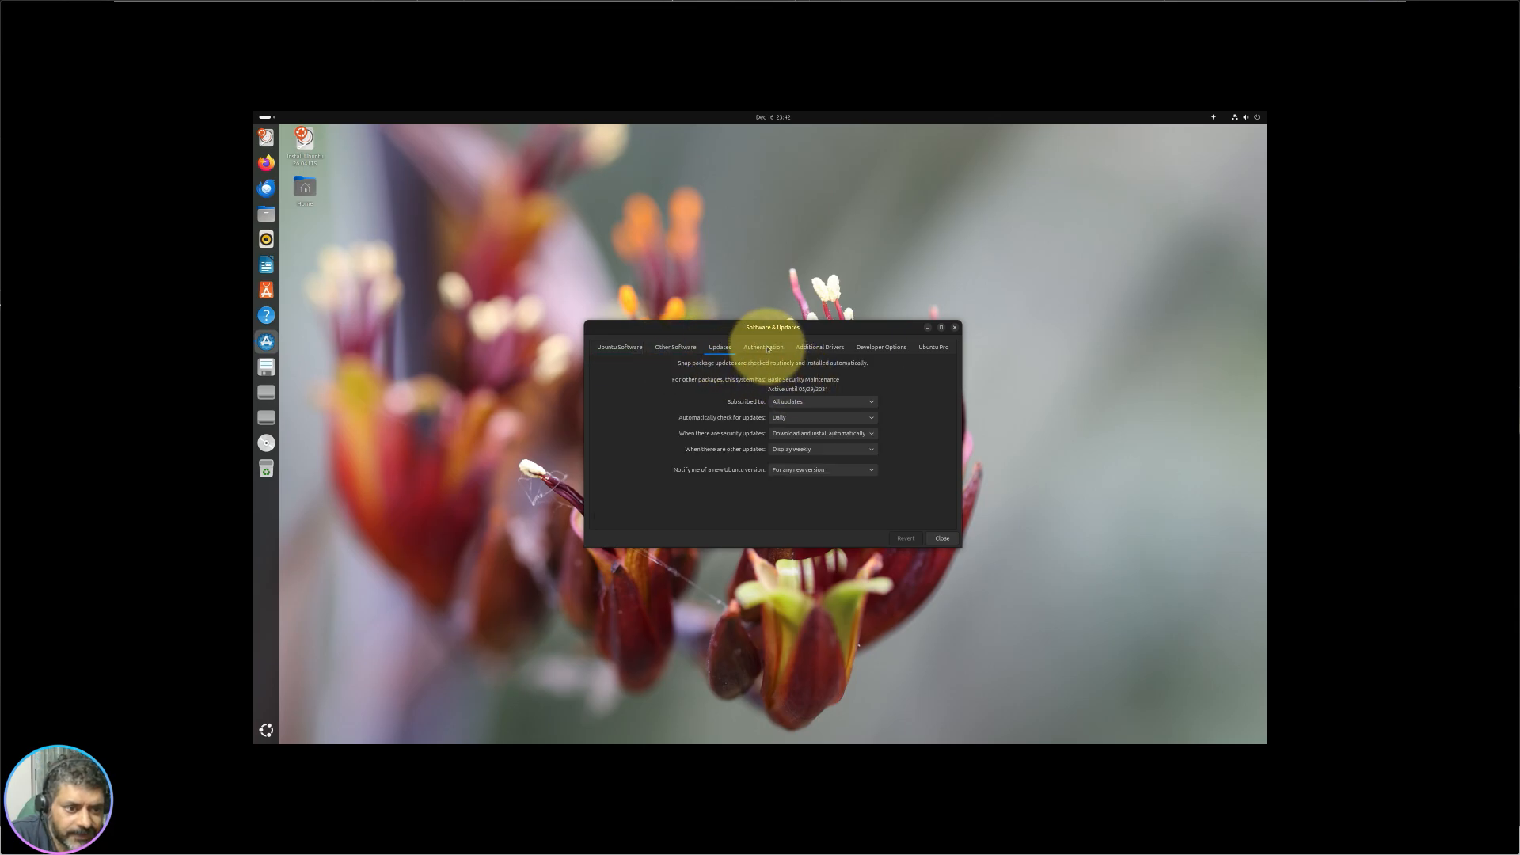
pyautogui.click(765, 347)
pyautogui.click(820, 345)
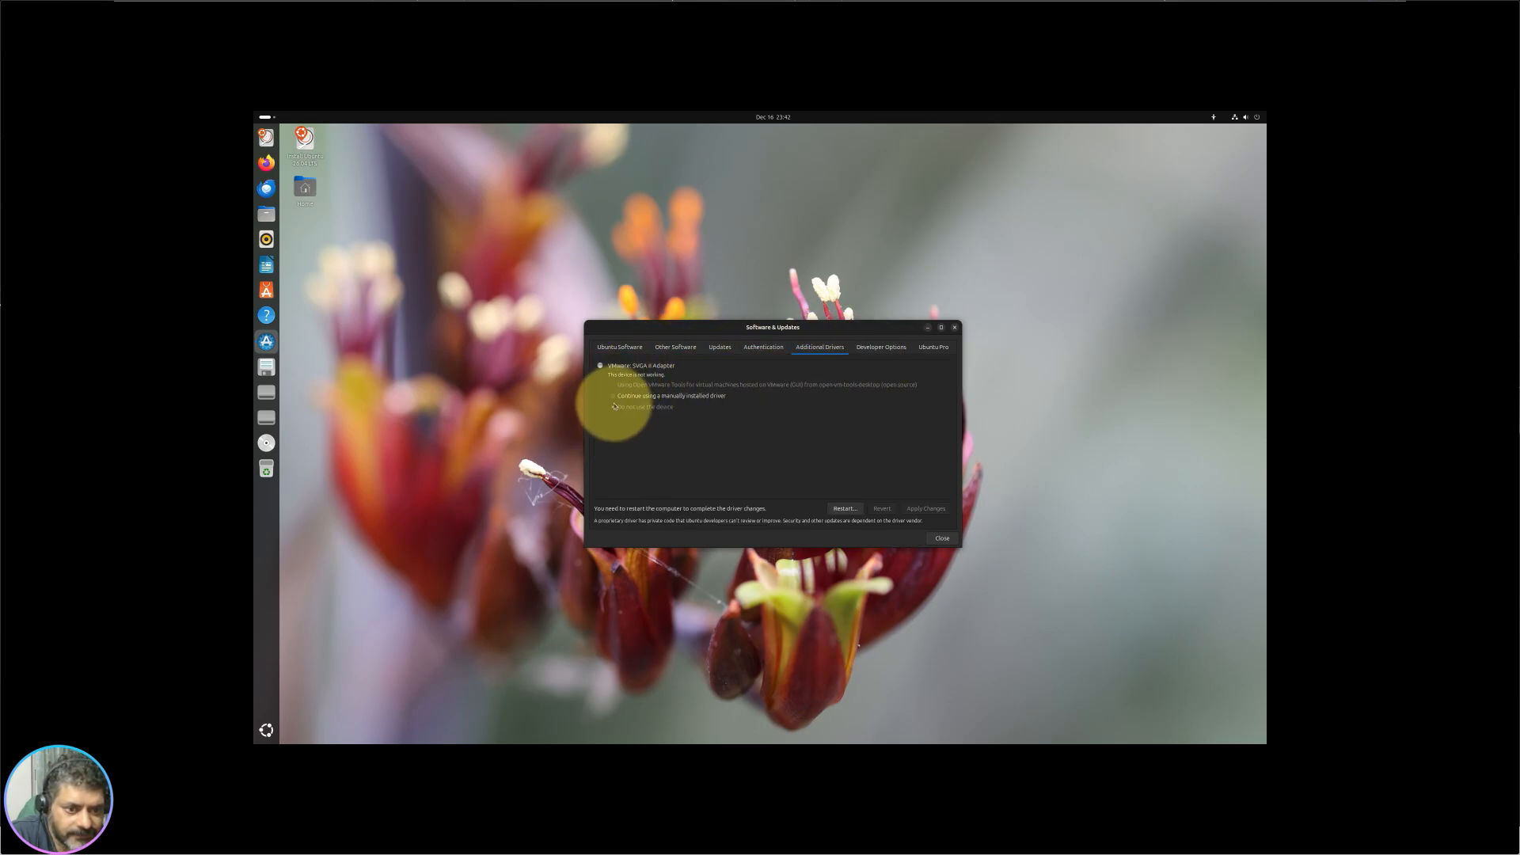
pyautogui.click(888, 356)
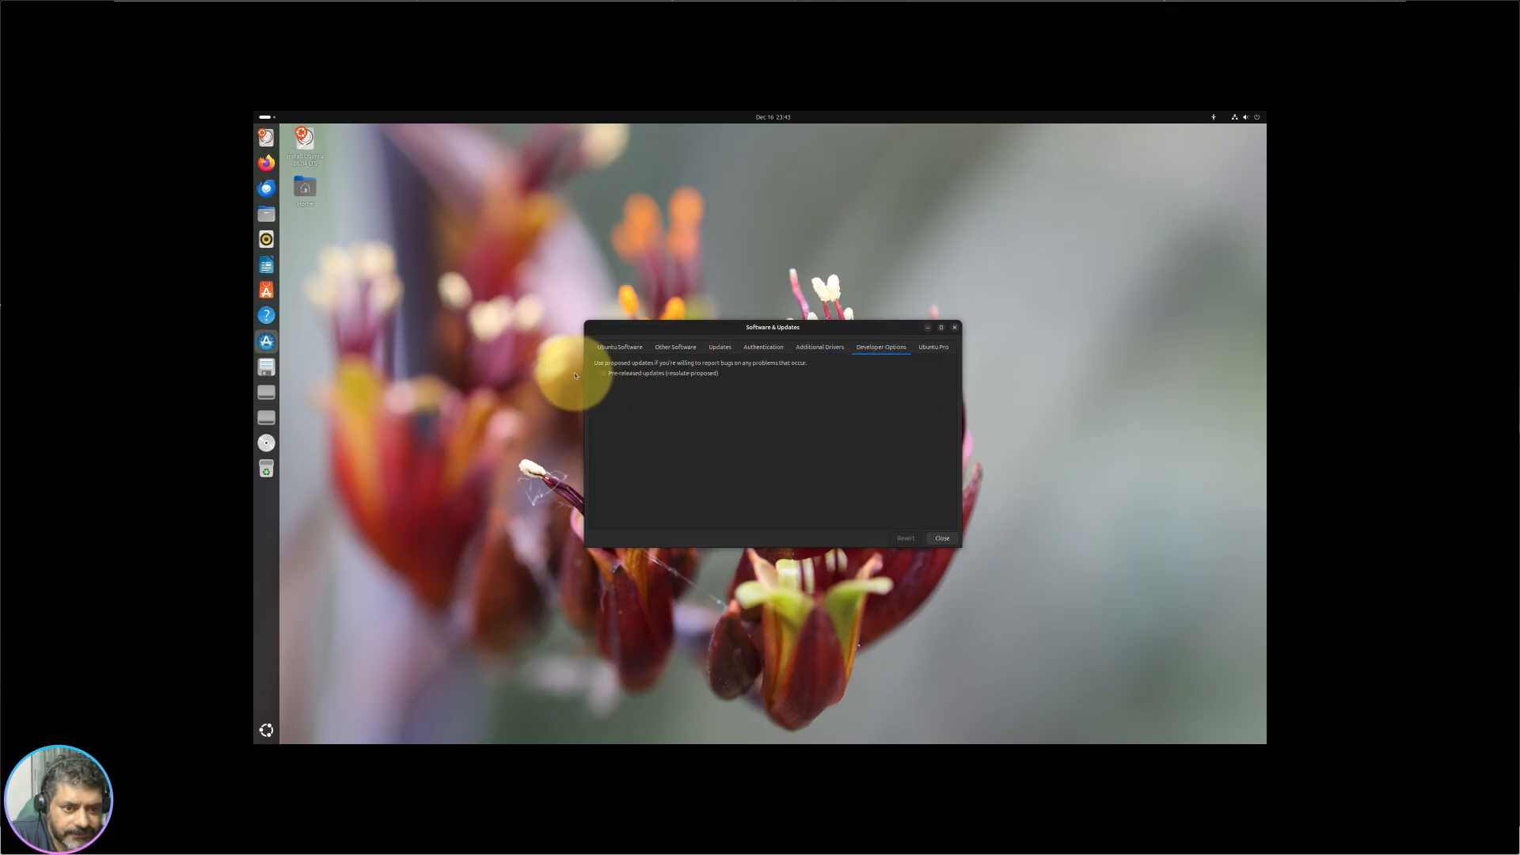
pyautogui.click(939, 354)
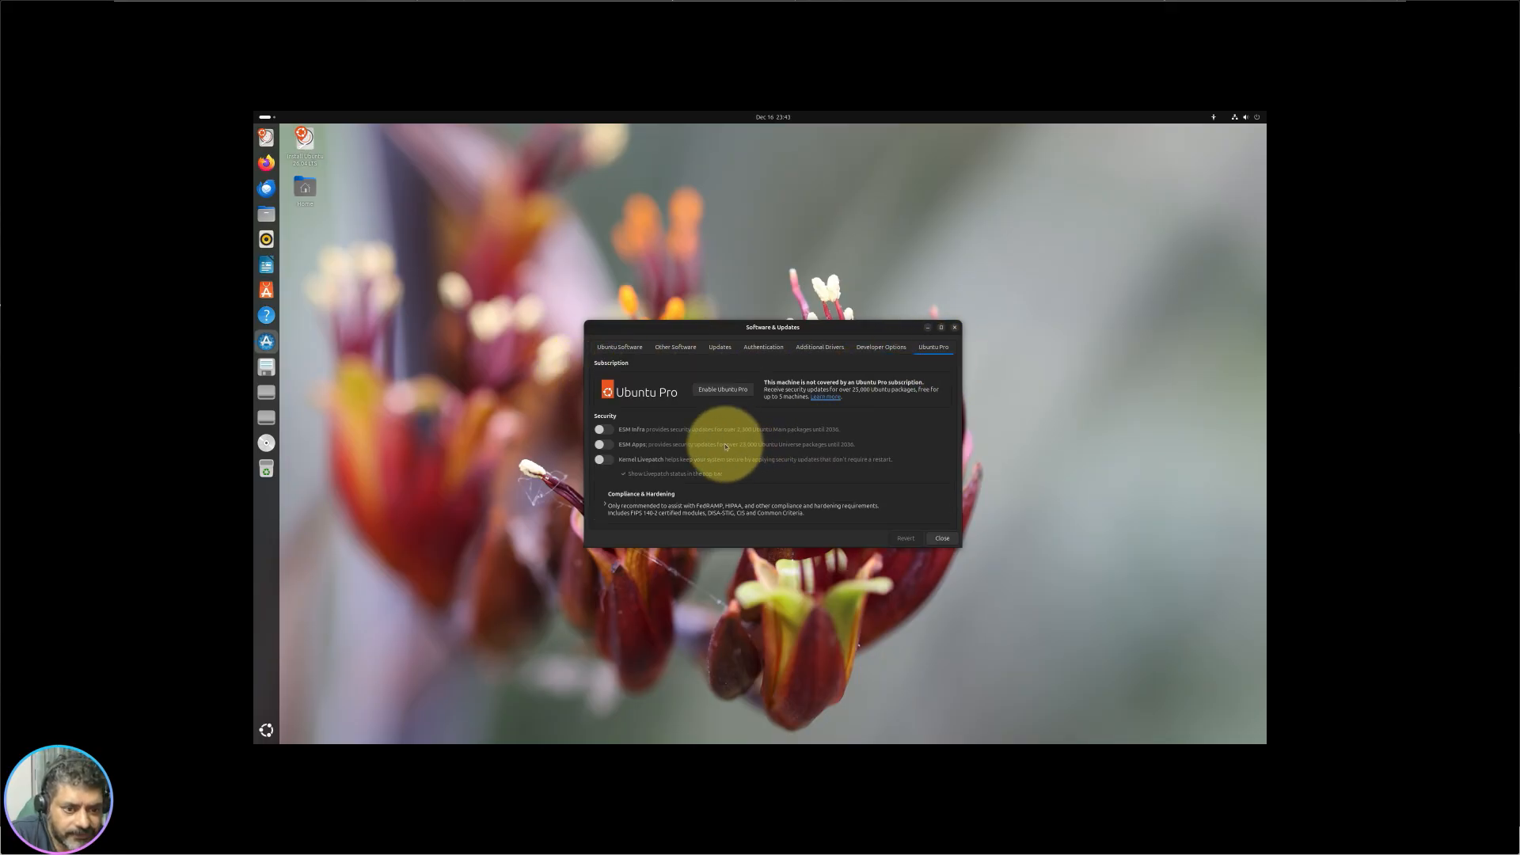
pyautogui.click(955, 329)
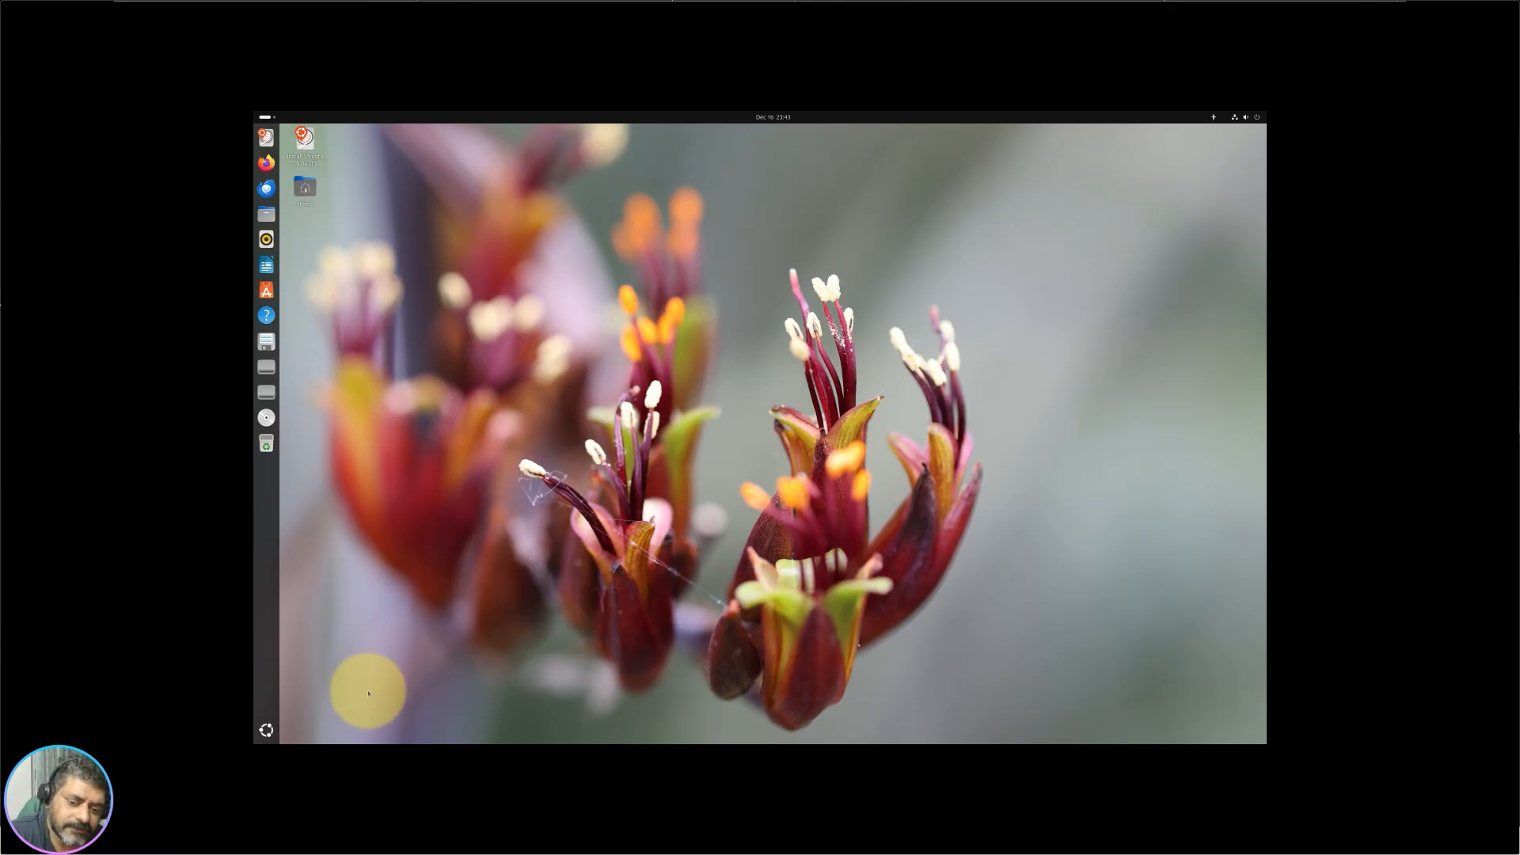
# Step: Launch Terminal from the app grid and maximize its window
pyautogui.click(269, 731)
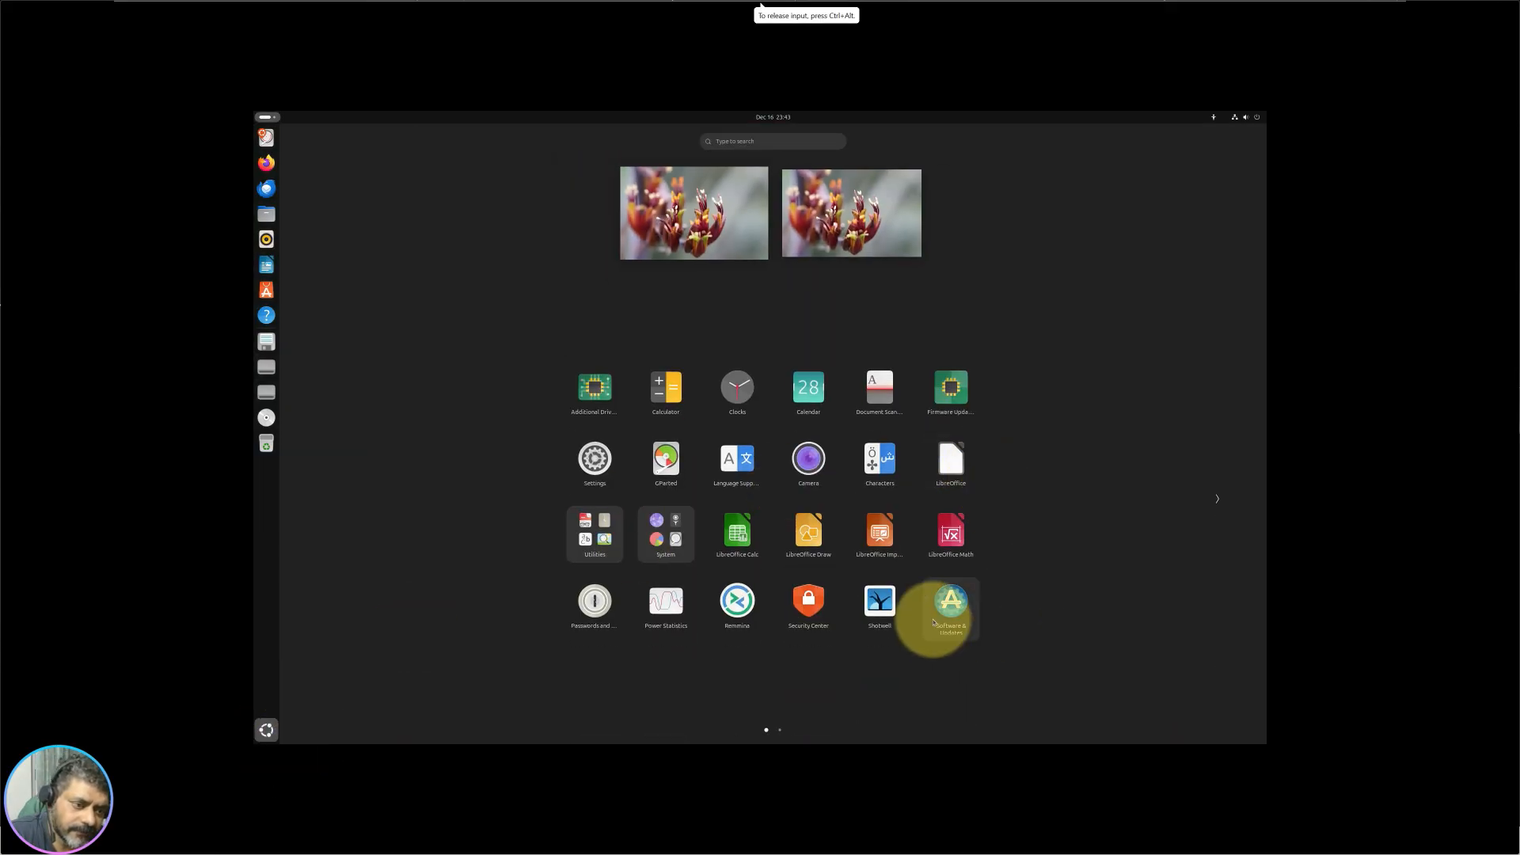
pyautogui.scroll(-1, 994, 500)
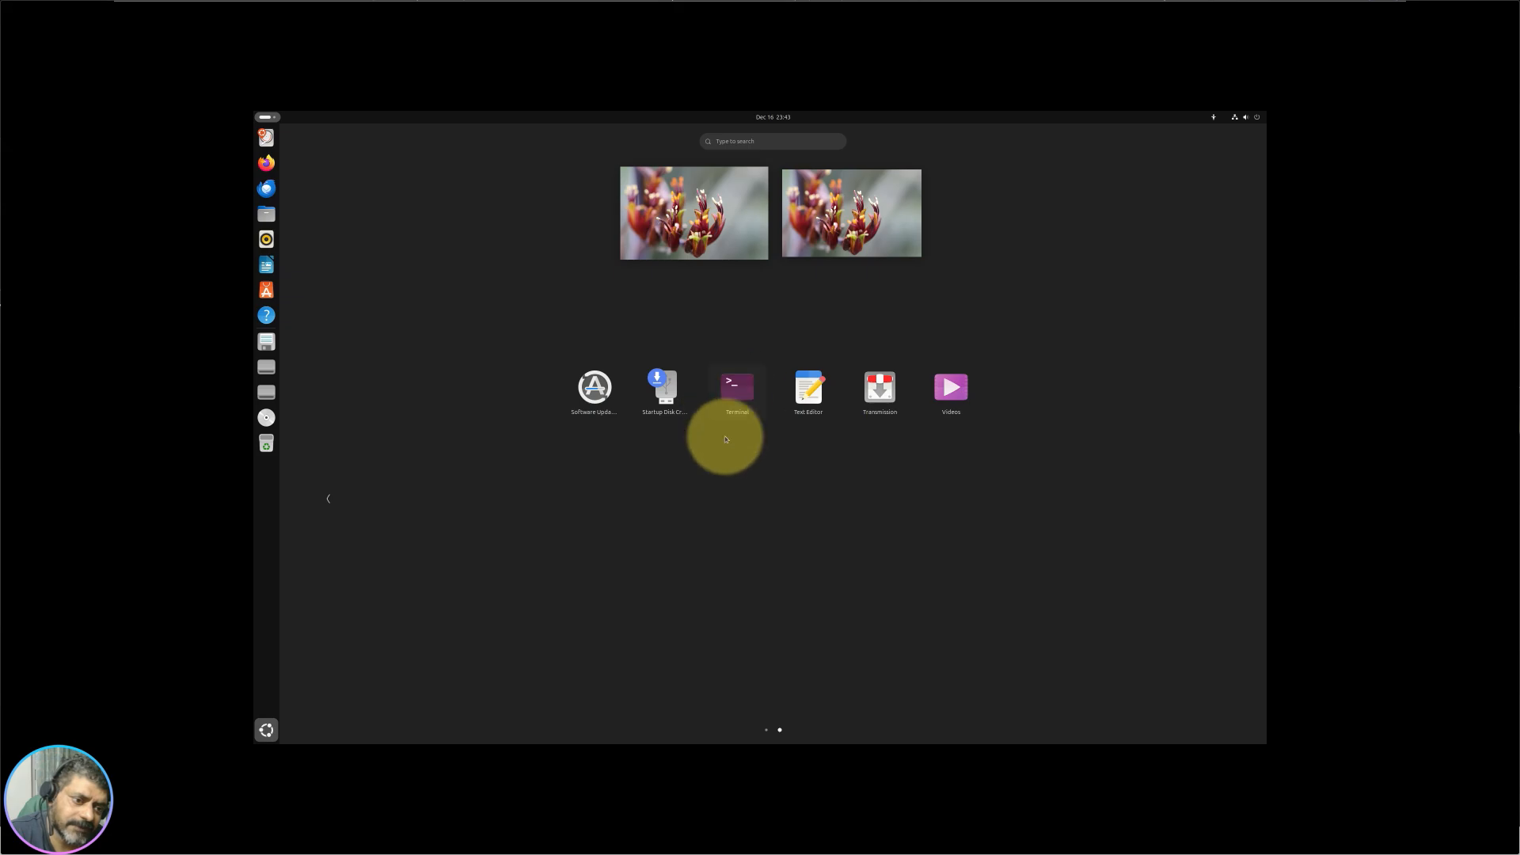
pyautogui.click(737, 400)
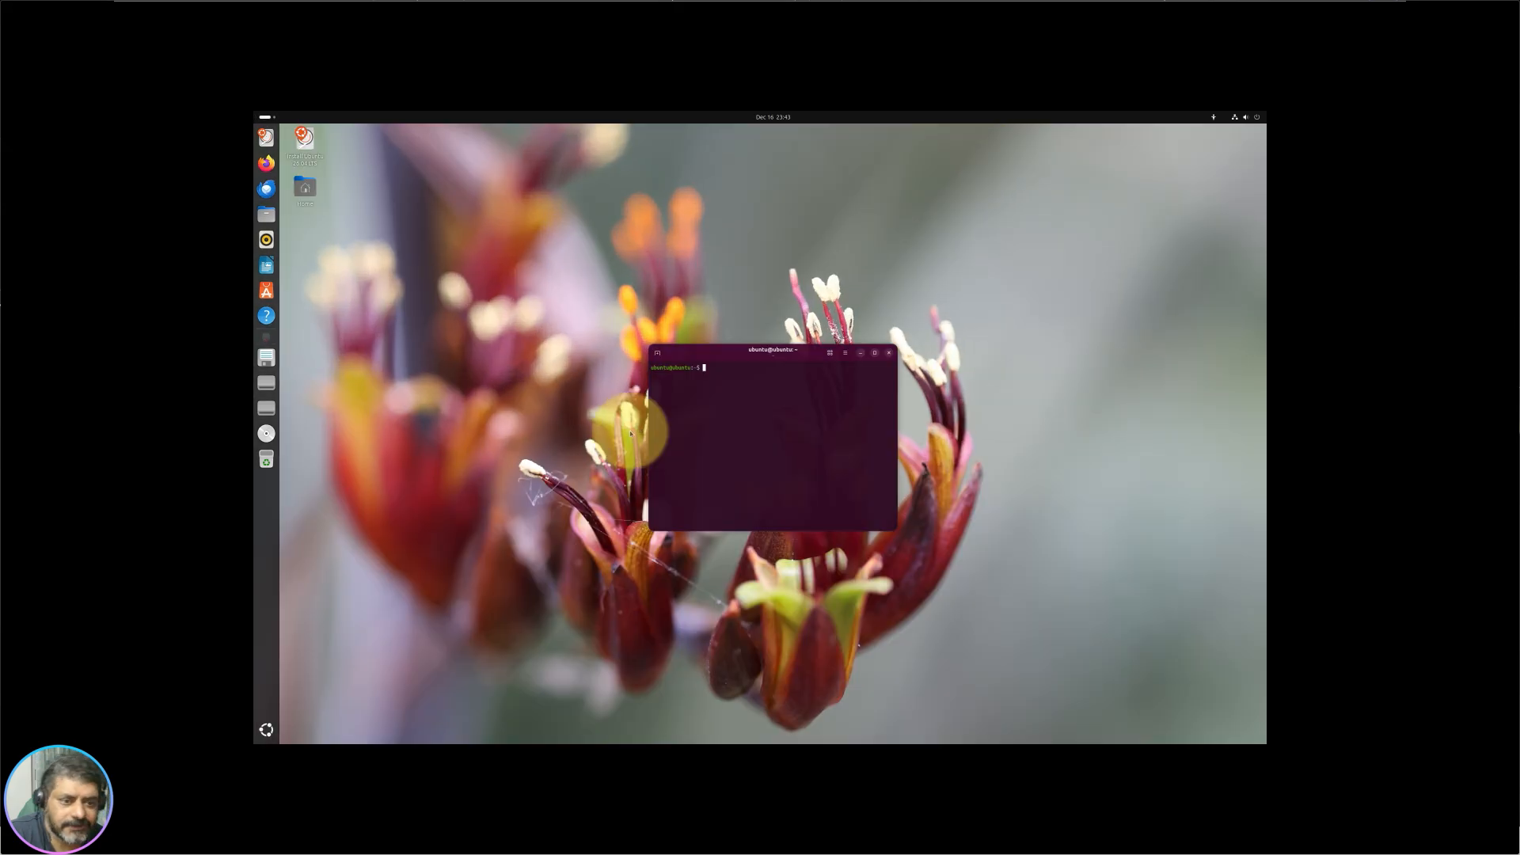
pyautogui.doubleClick(736, 346)
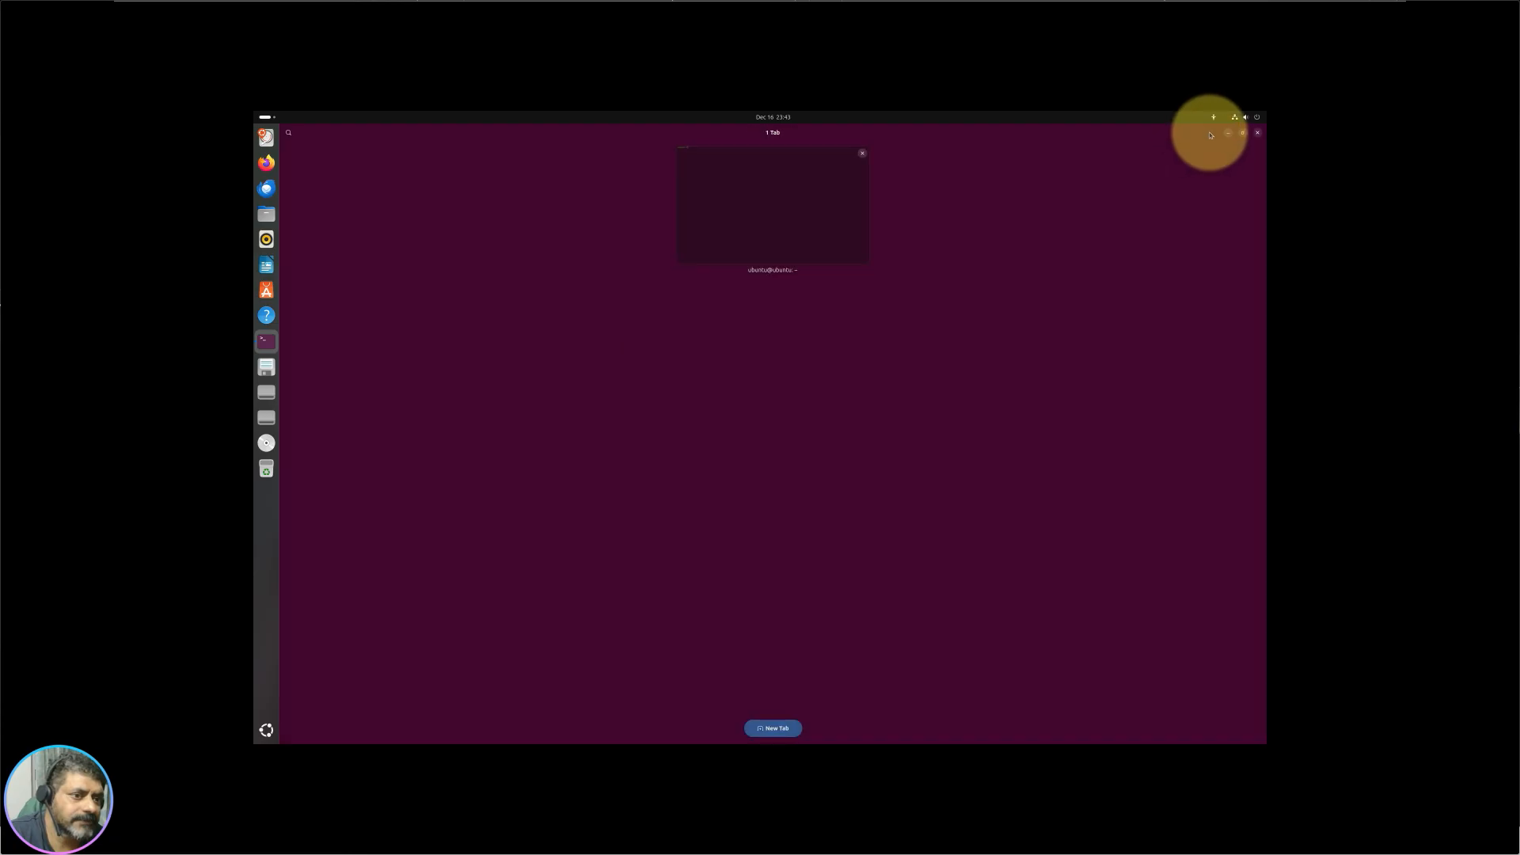
# Step: Leave the tab overview and set the terminal style to follow the system
pyautogui.click(841, 197)
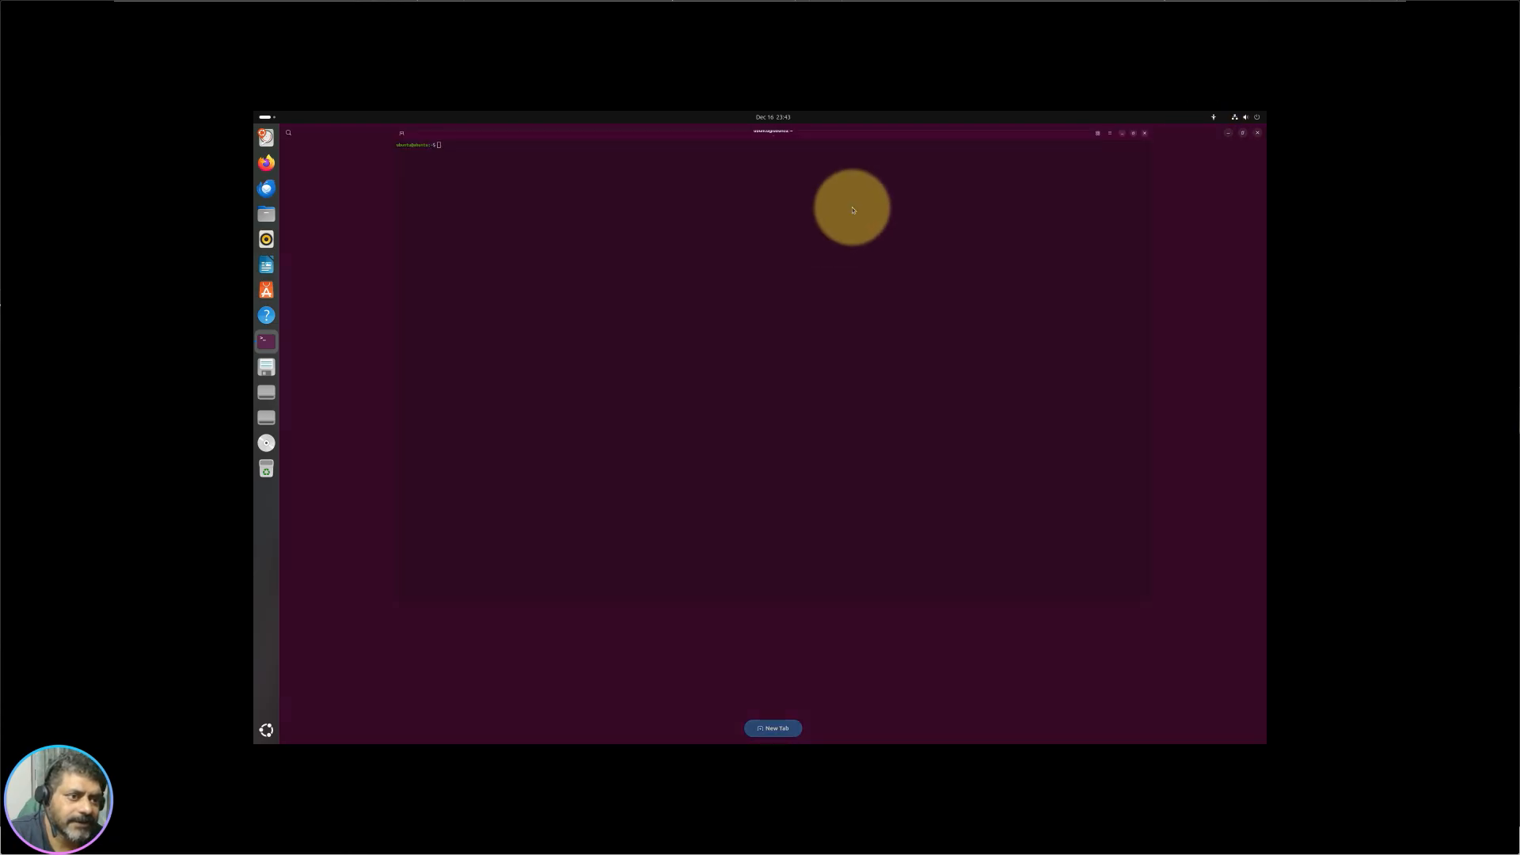
pyautogui.click(1212, 133)
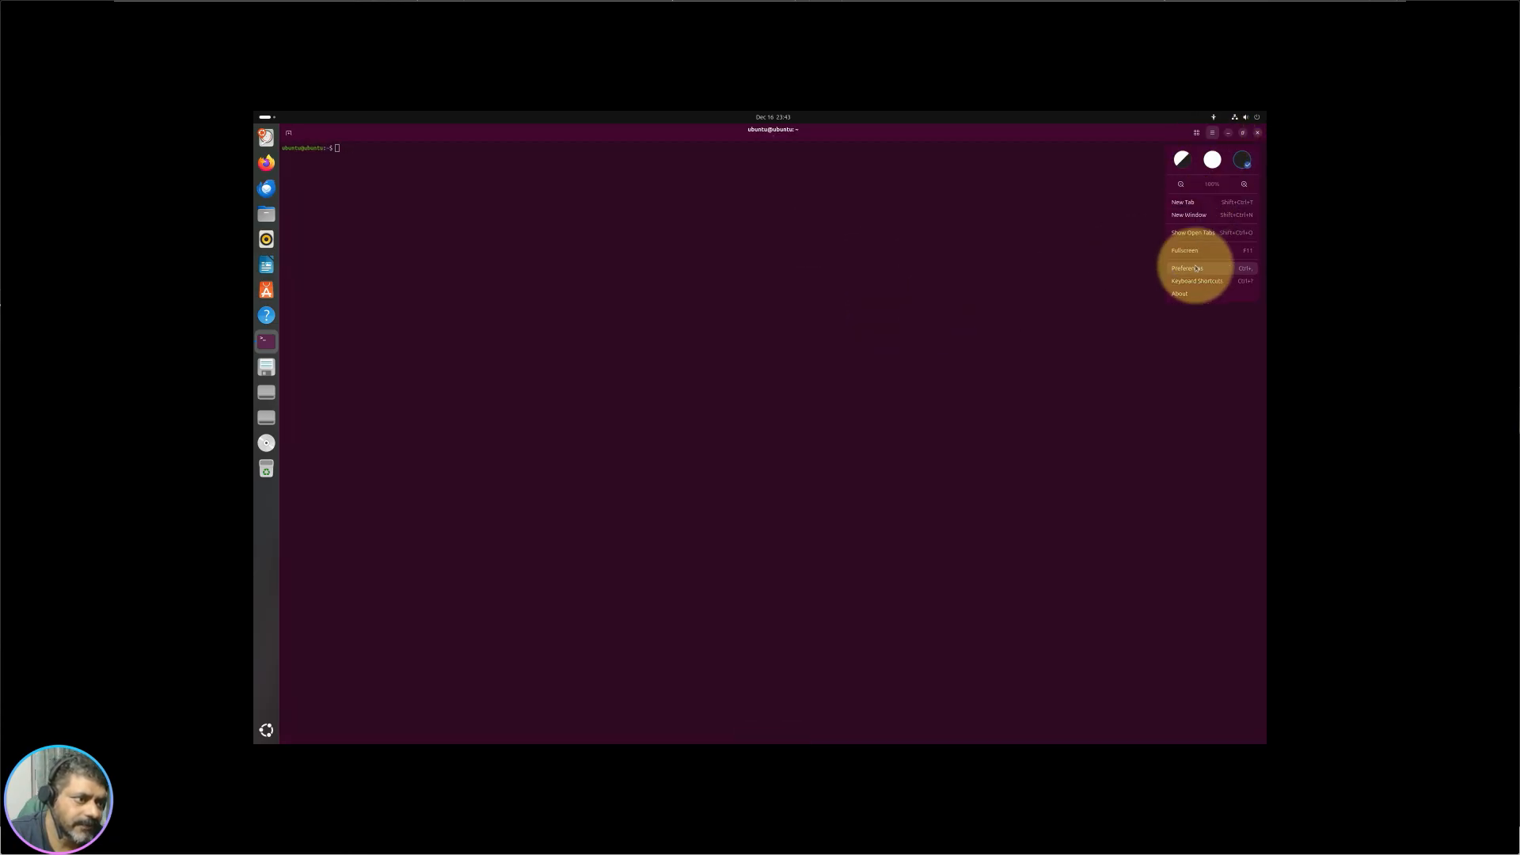
pyautogui.click(1180, 161)
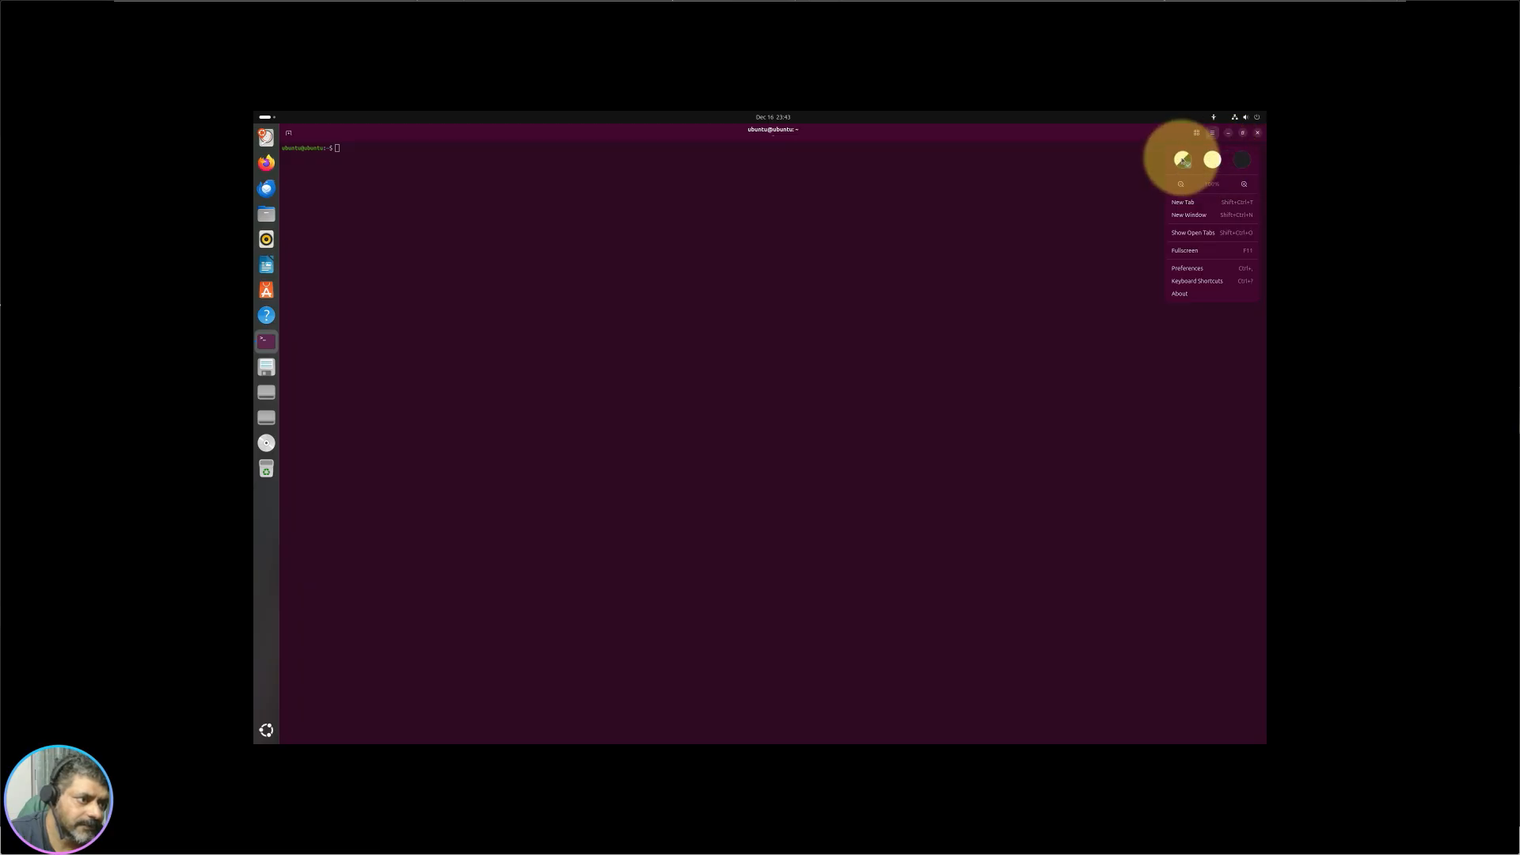
# Step: In terminal Preferences, try the VS Code, Solarized, Linux, Campbell, Horizon and Tango palettes
pyautogui.click(1187, 271)
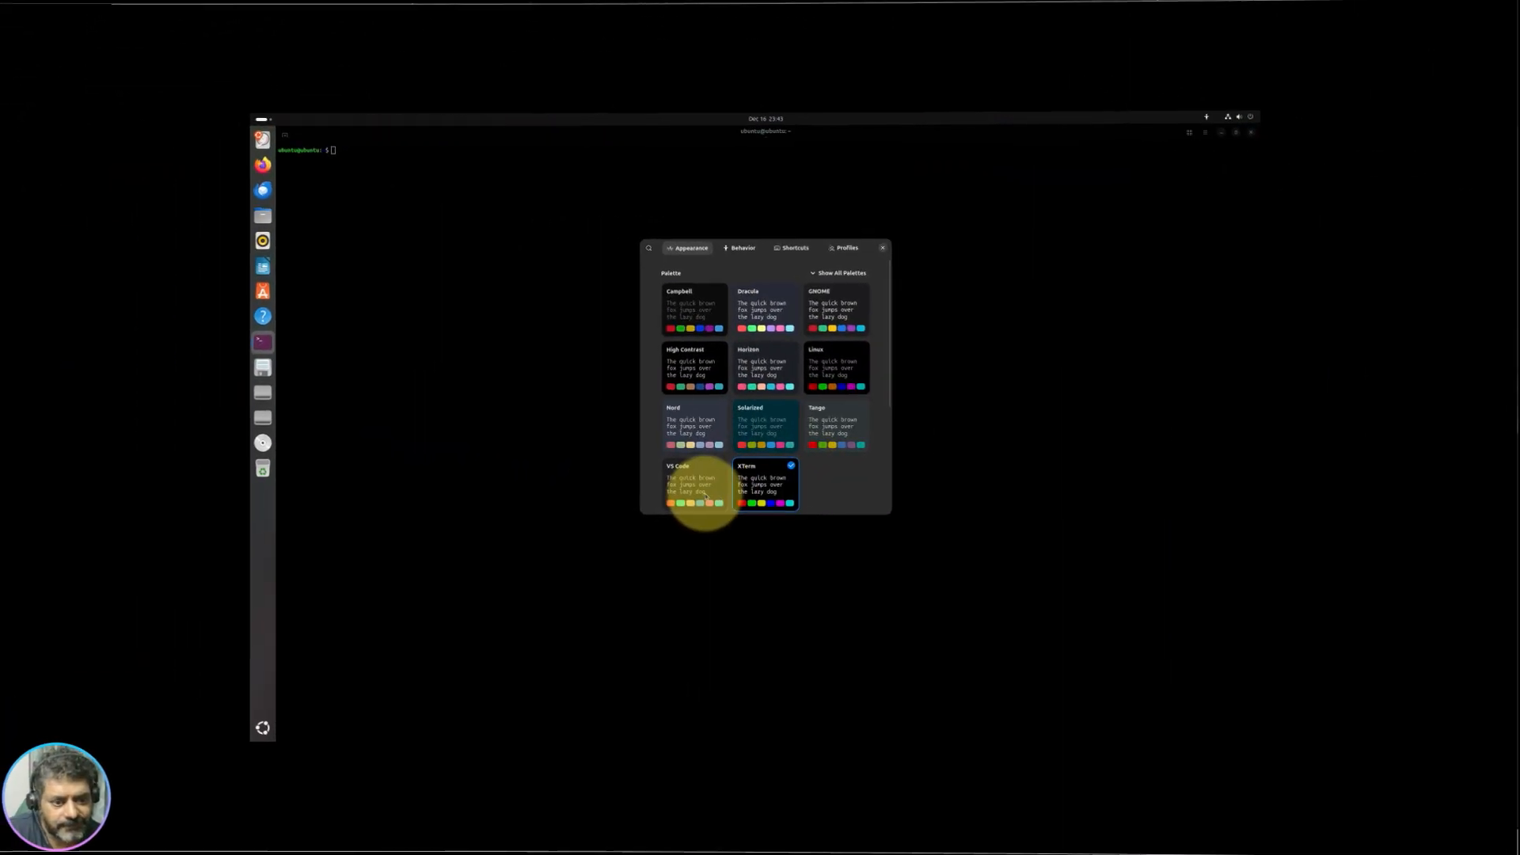
pyautogui.click(628, 484)
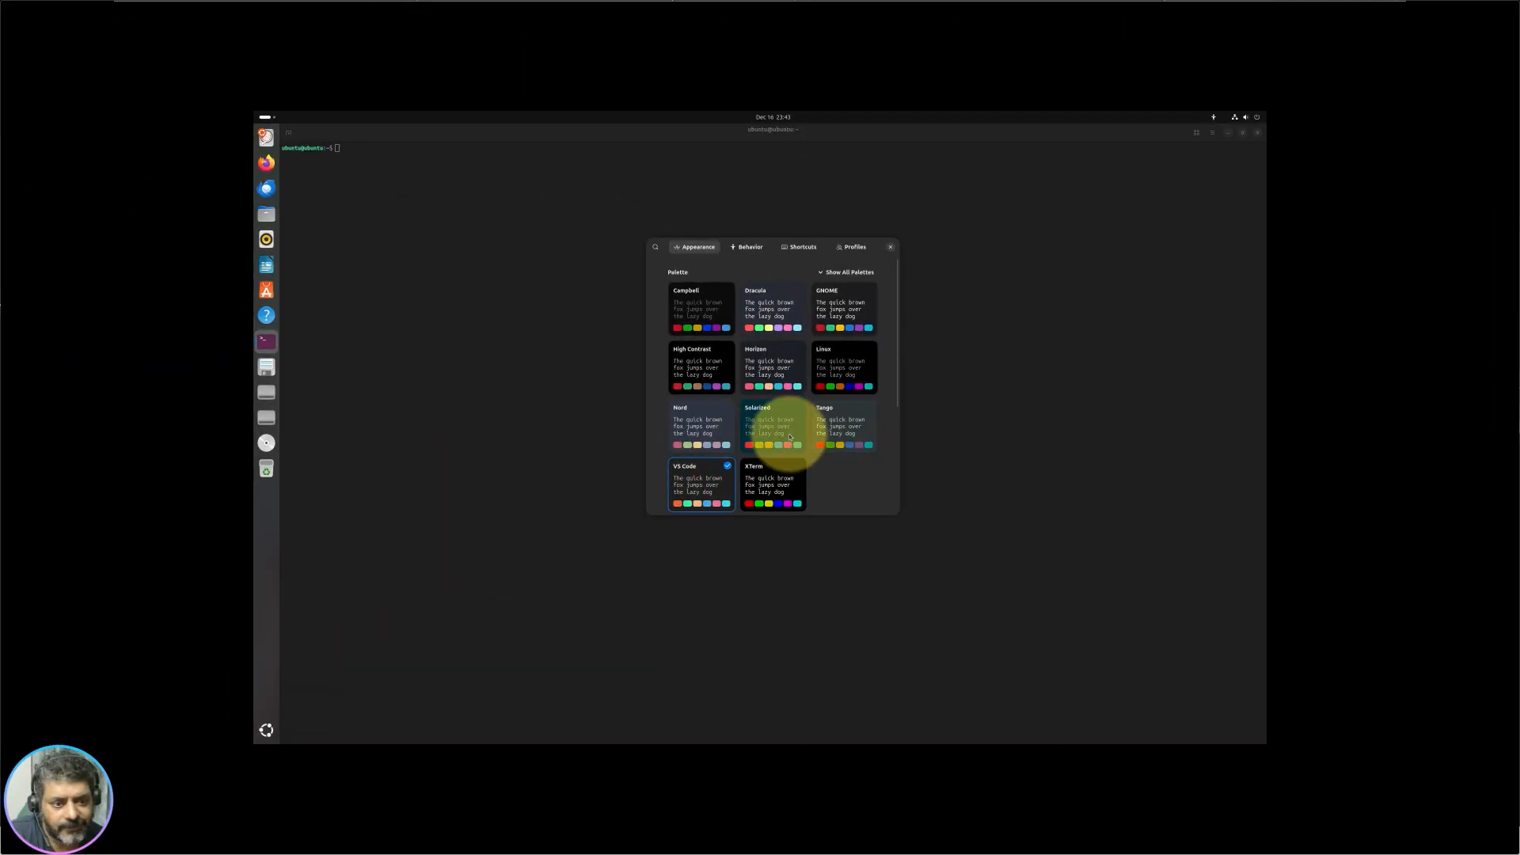
pyautogui.click(789, 436)
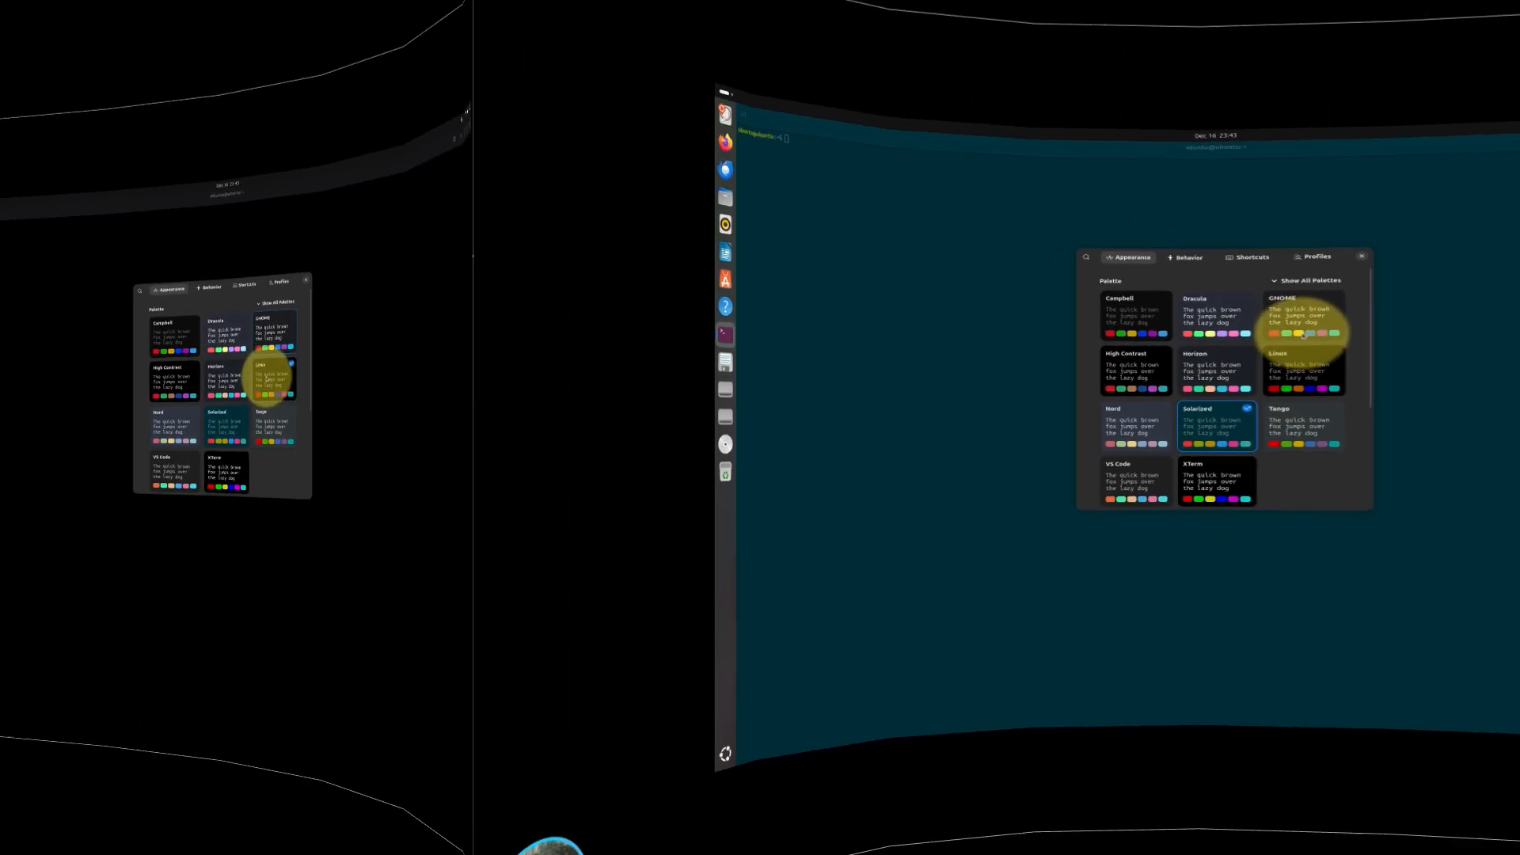
pyautogui.click(844, 370)
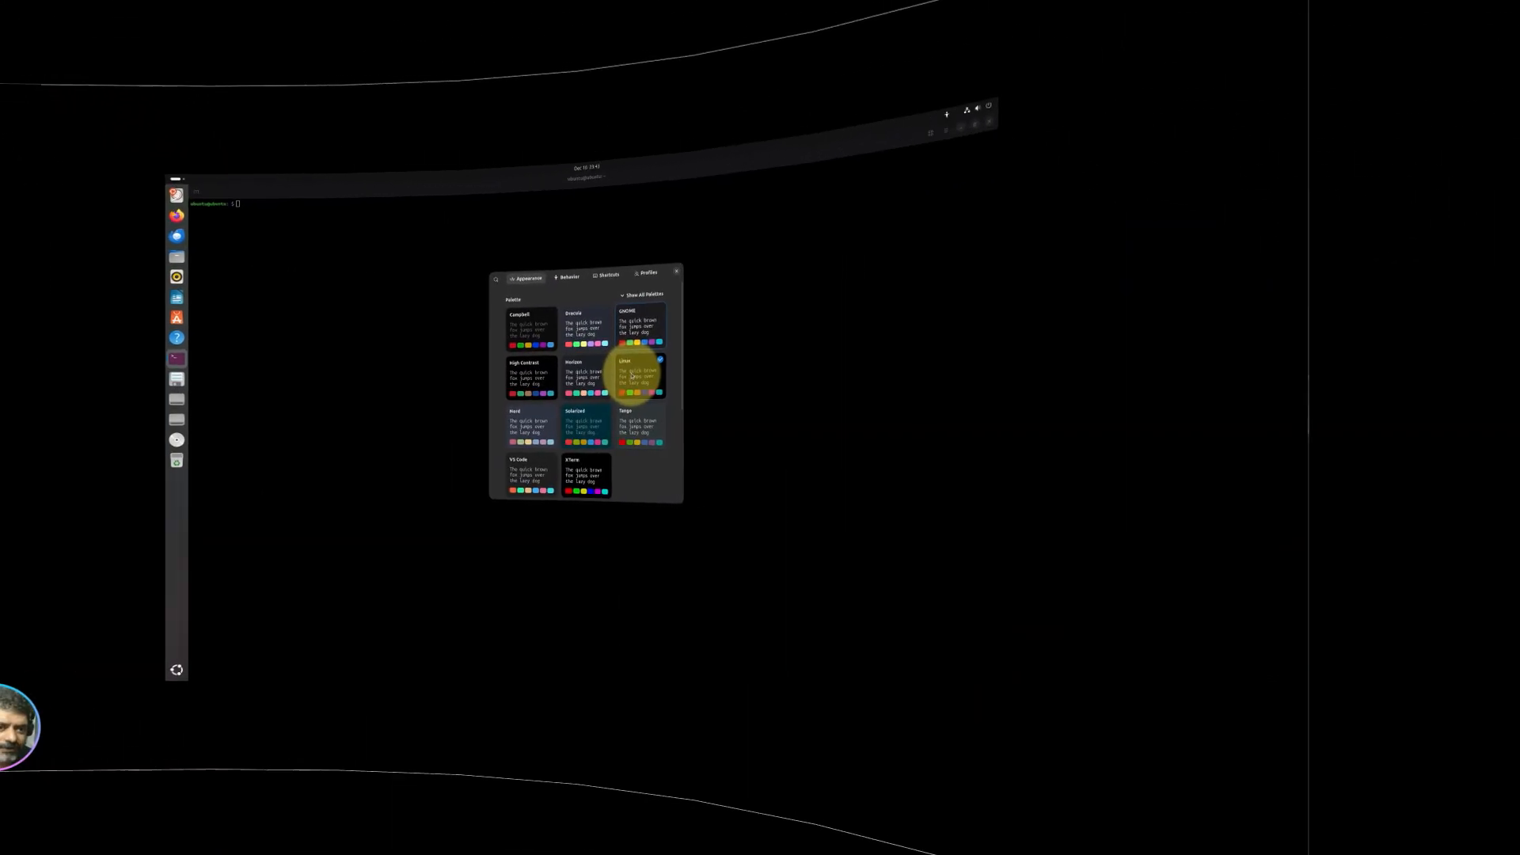
pyautogui.click(546, 331)
pyautogui.click(580, 379)
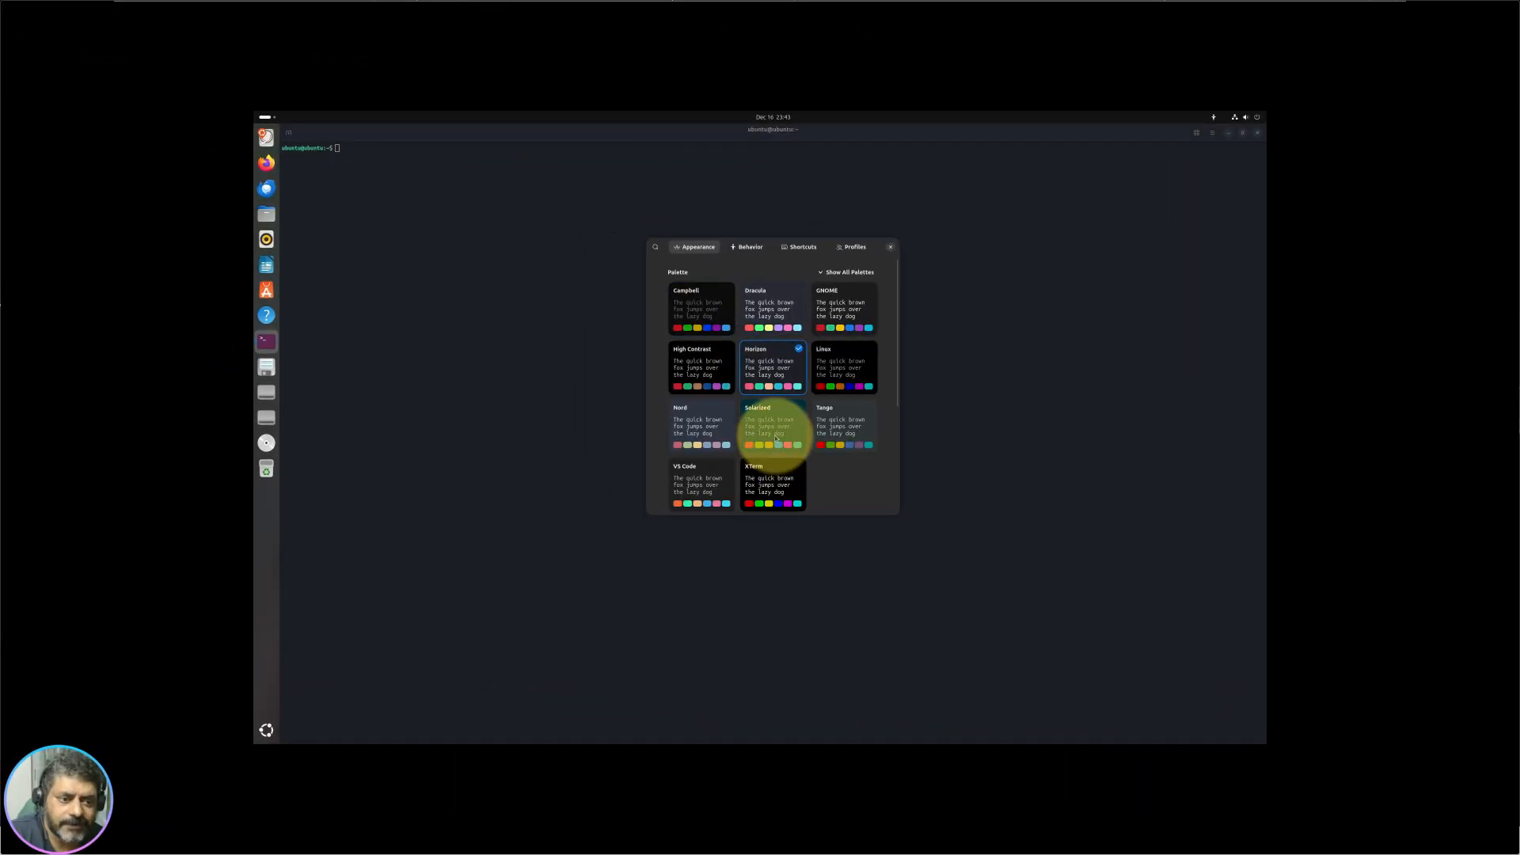
pyautogui.click(776, 440)
pyautogui.click(823, 440)
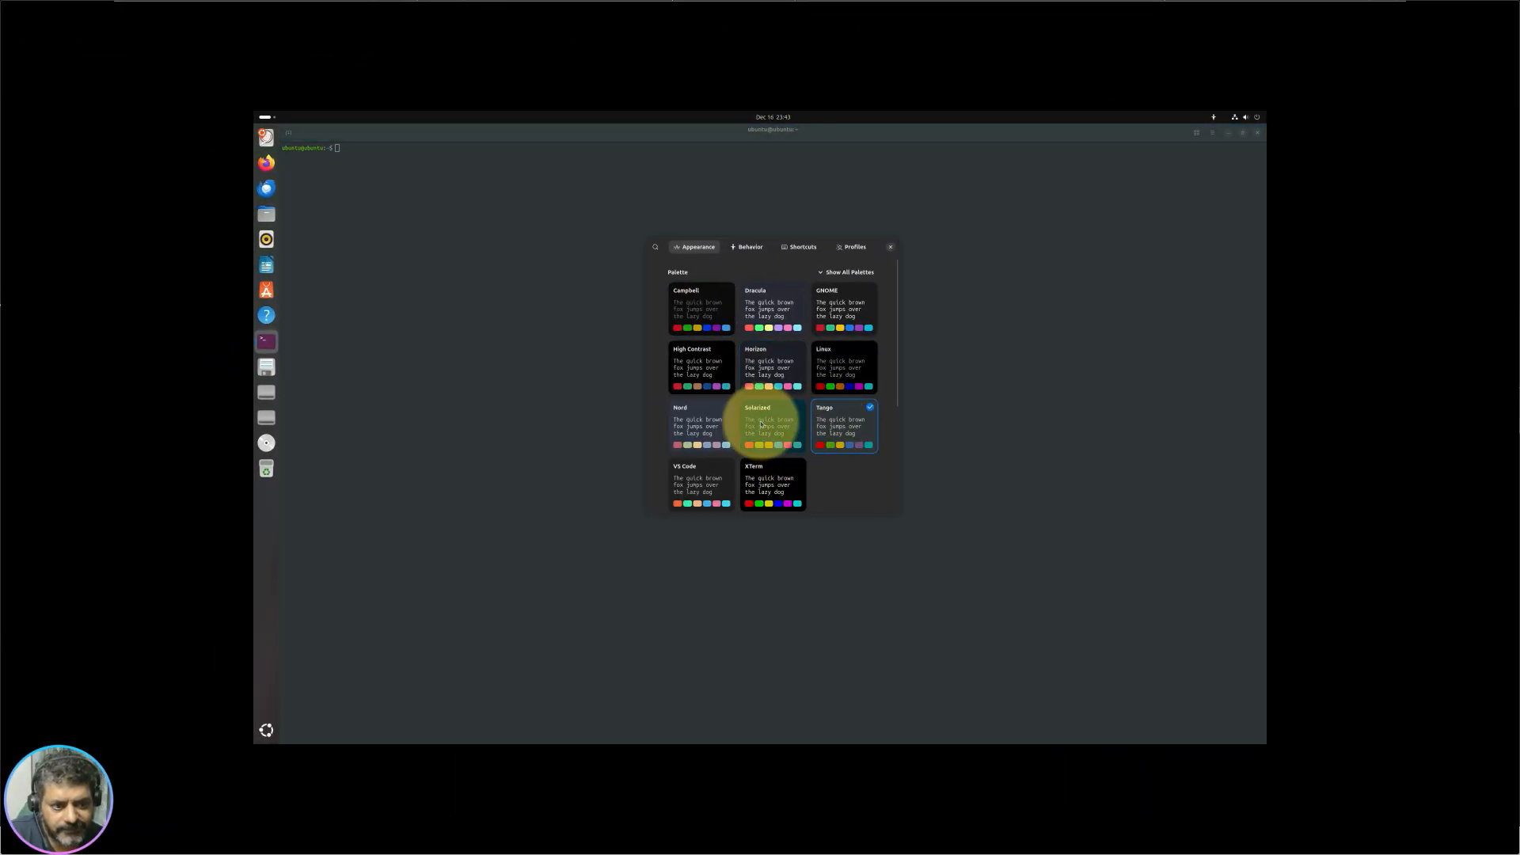
# Step: Settle on the GNOME palette, close Preferences, and select the uname -a output
pyautogui.click(852, 309)
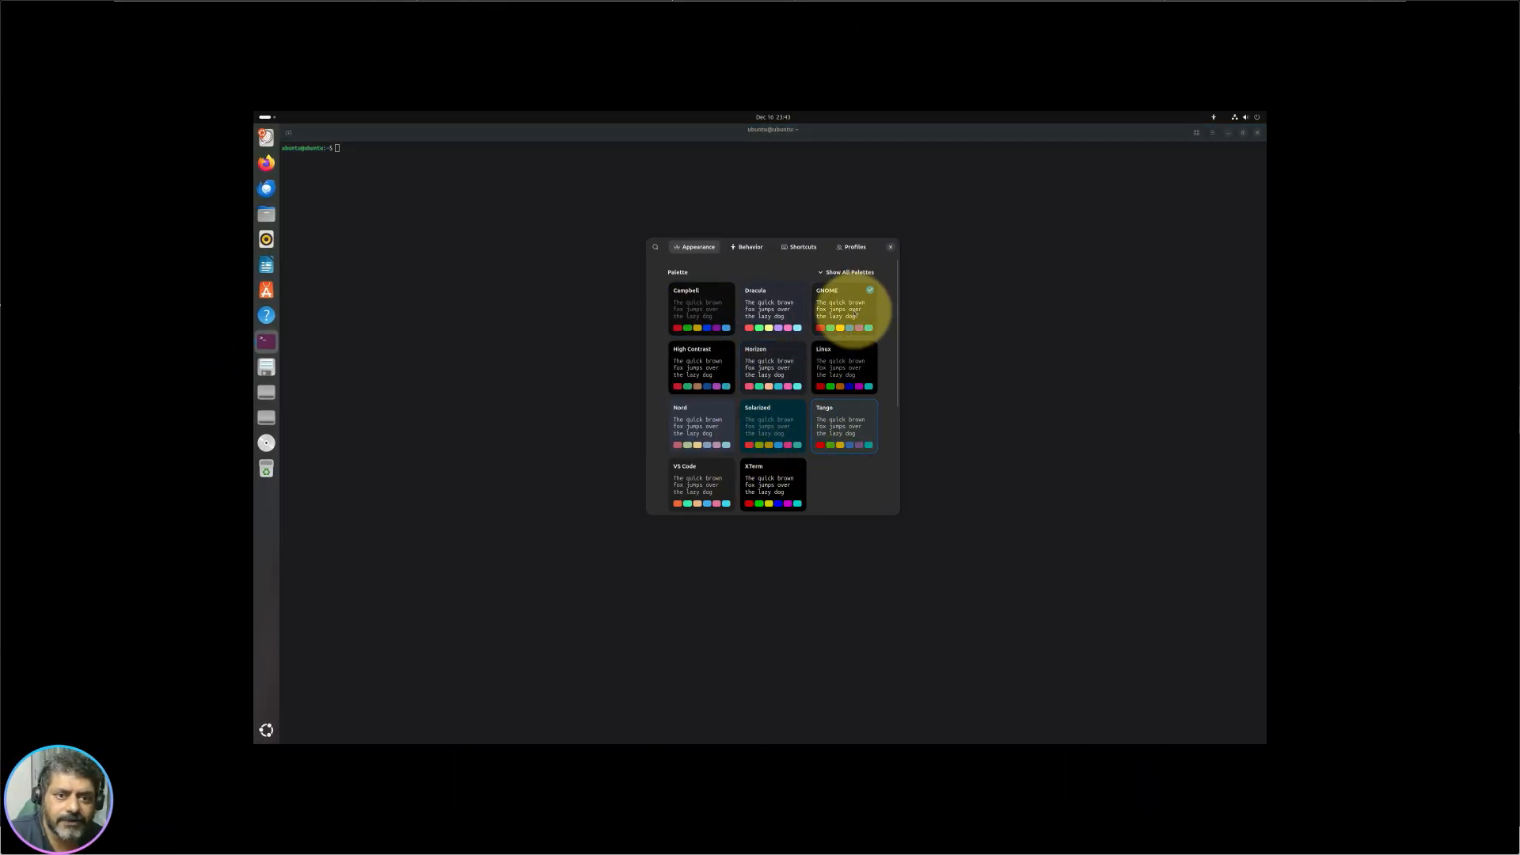
pyautogui.click(714, 306)
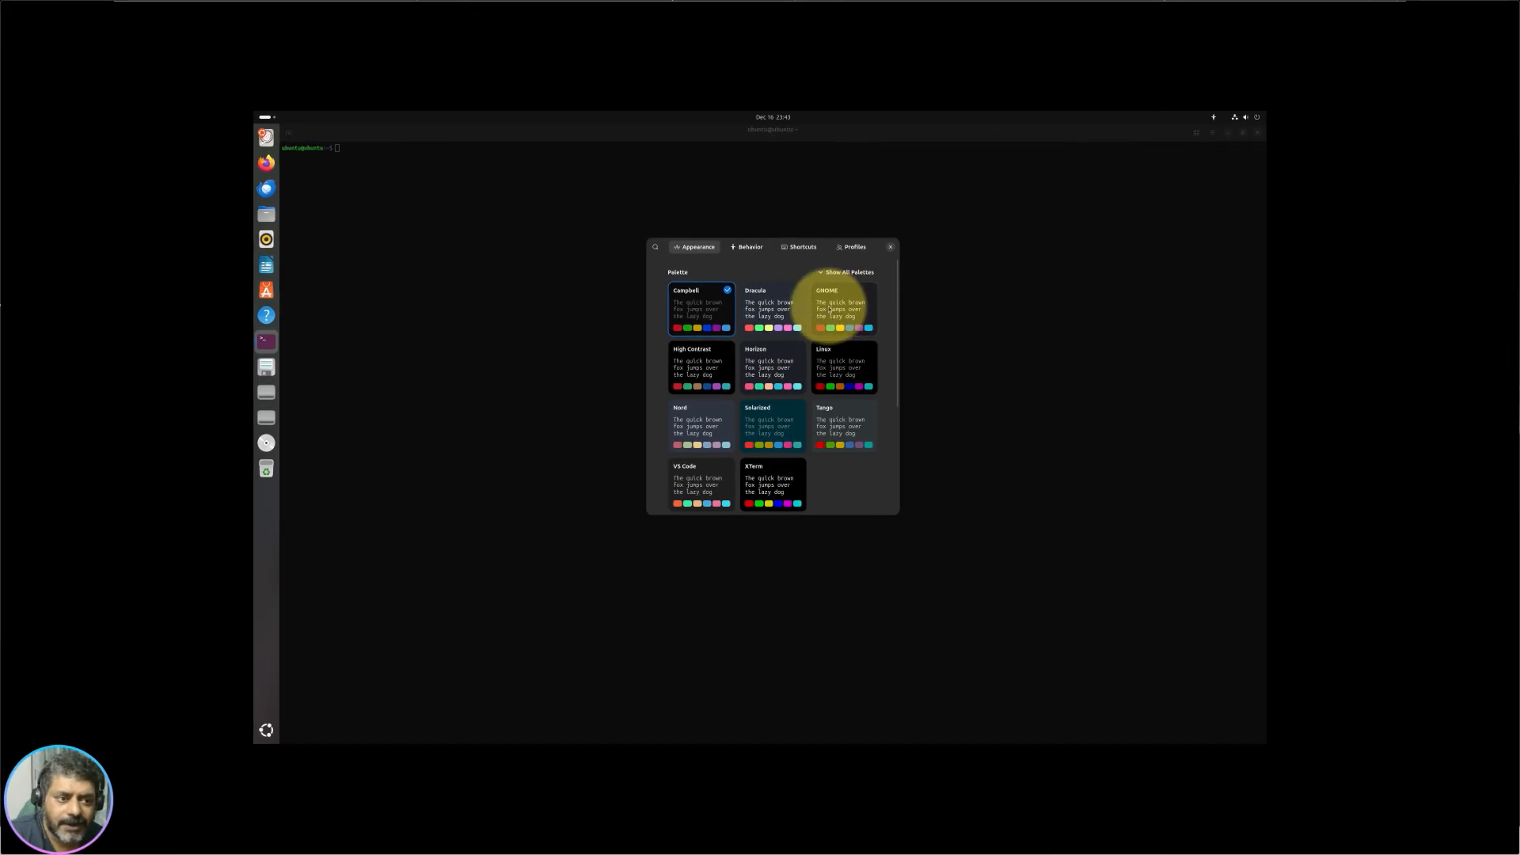
pyautogui.click(693, 321)
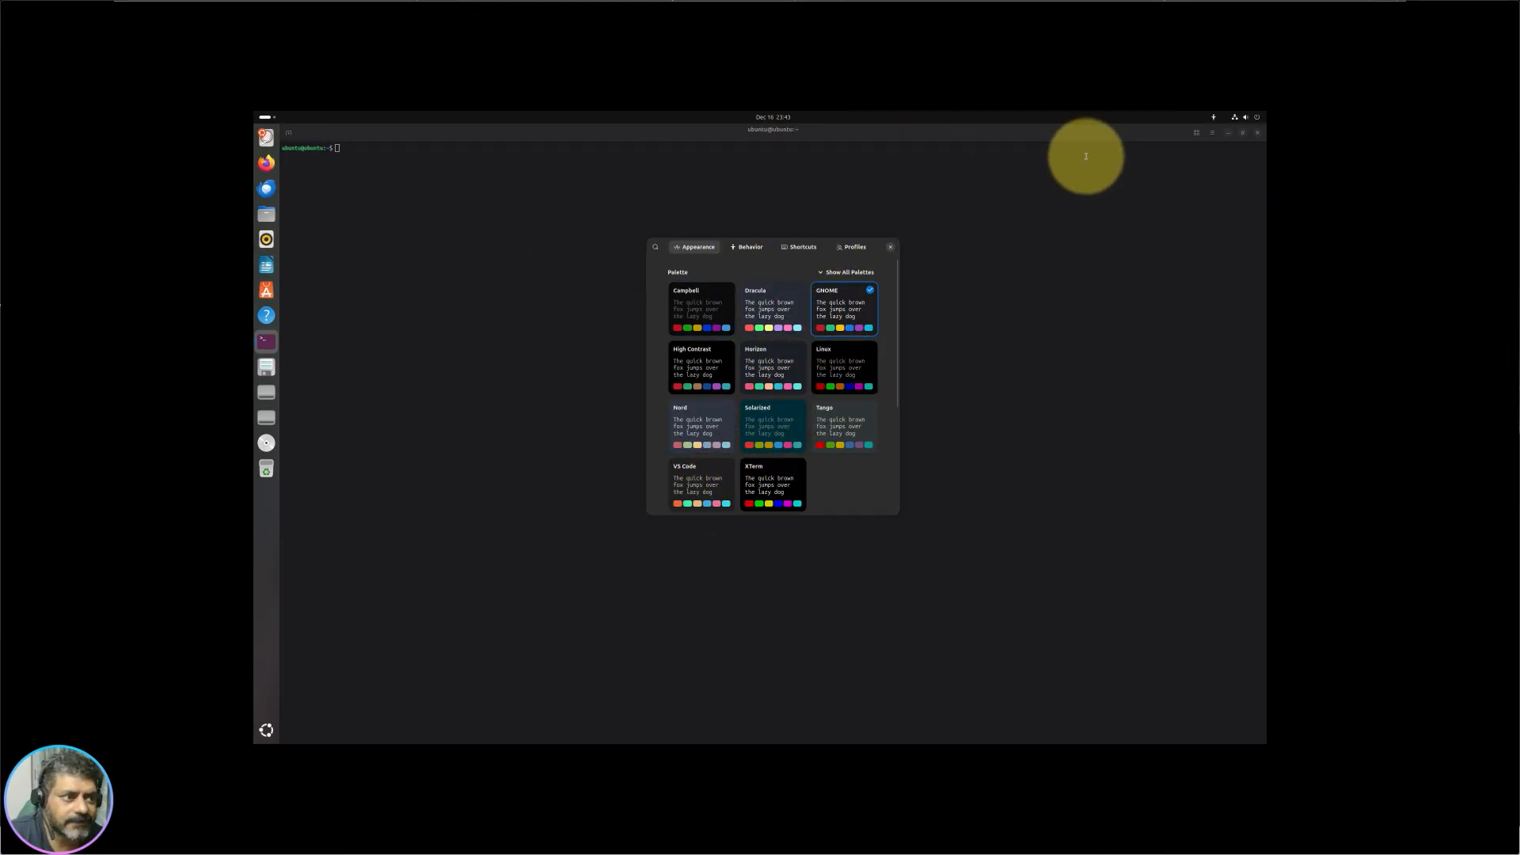
pyautogui.click(890, 248)
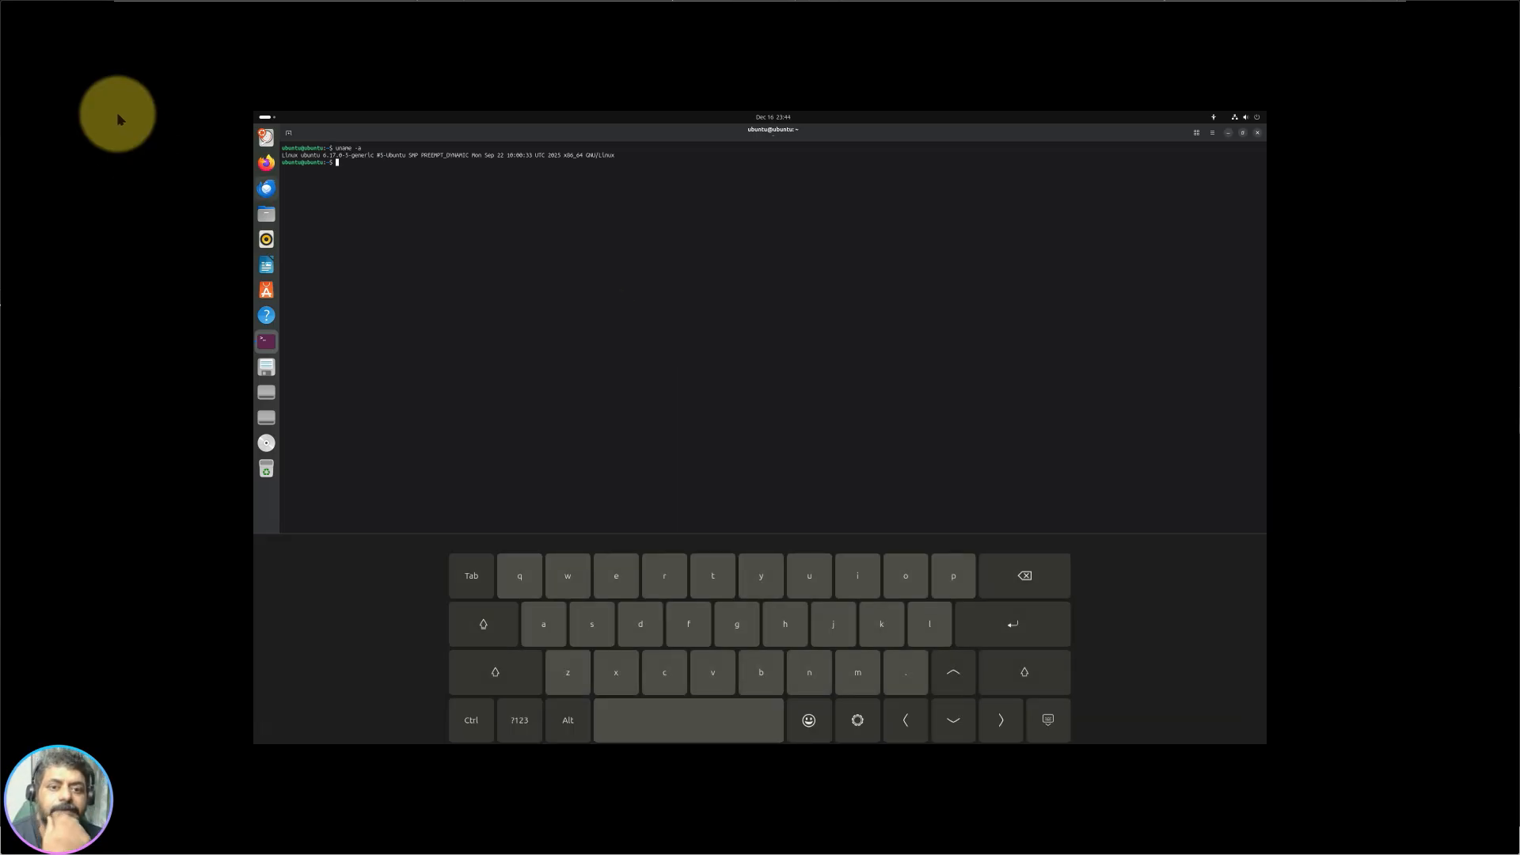
pyautogui.moveTo(298, 156); pyautogui.dragTo(657, 182)
# Step: Close the terminal, launch Transmission from the app grid and accept its file-sharing disclaimer
pyautogui.click(624, 203)
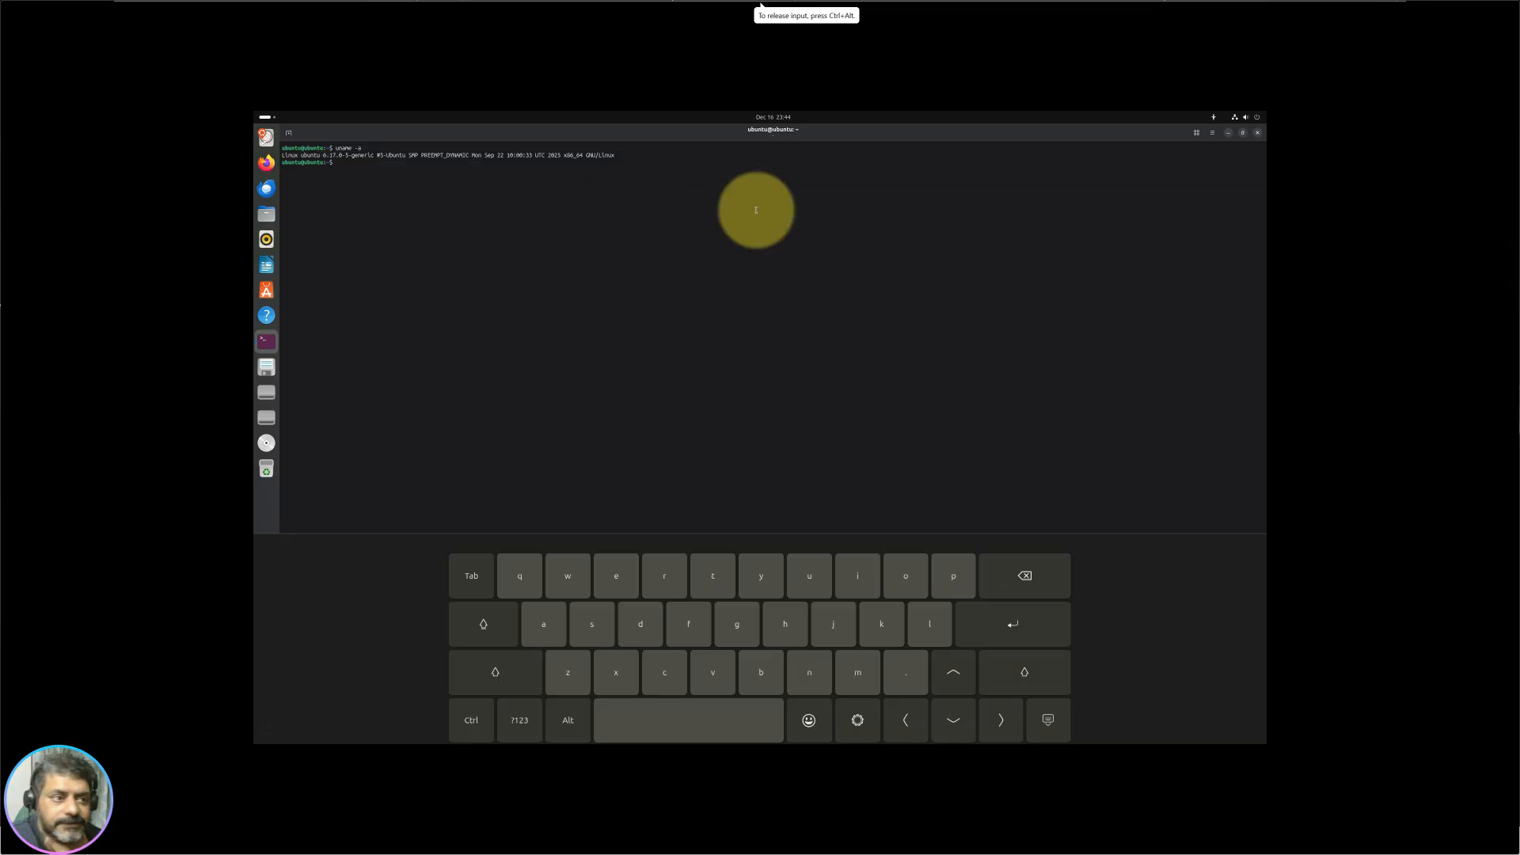
pyautogui.click(1258, 134)
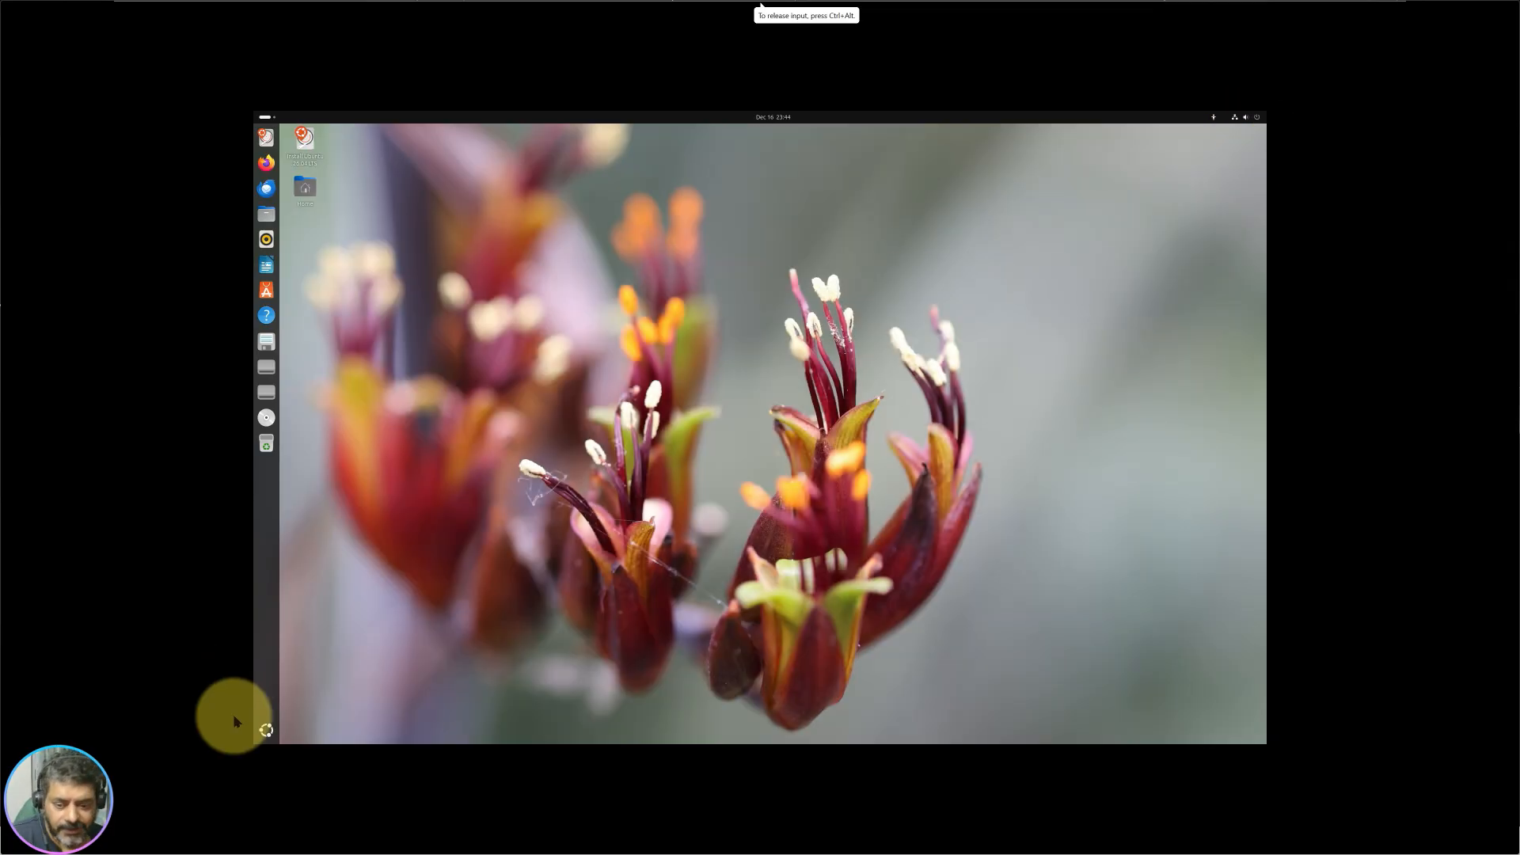
pyautogui.click(273, 742)
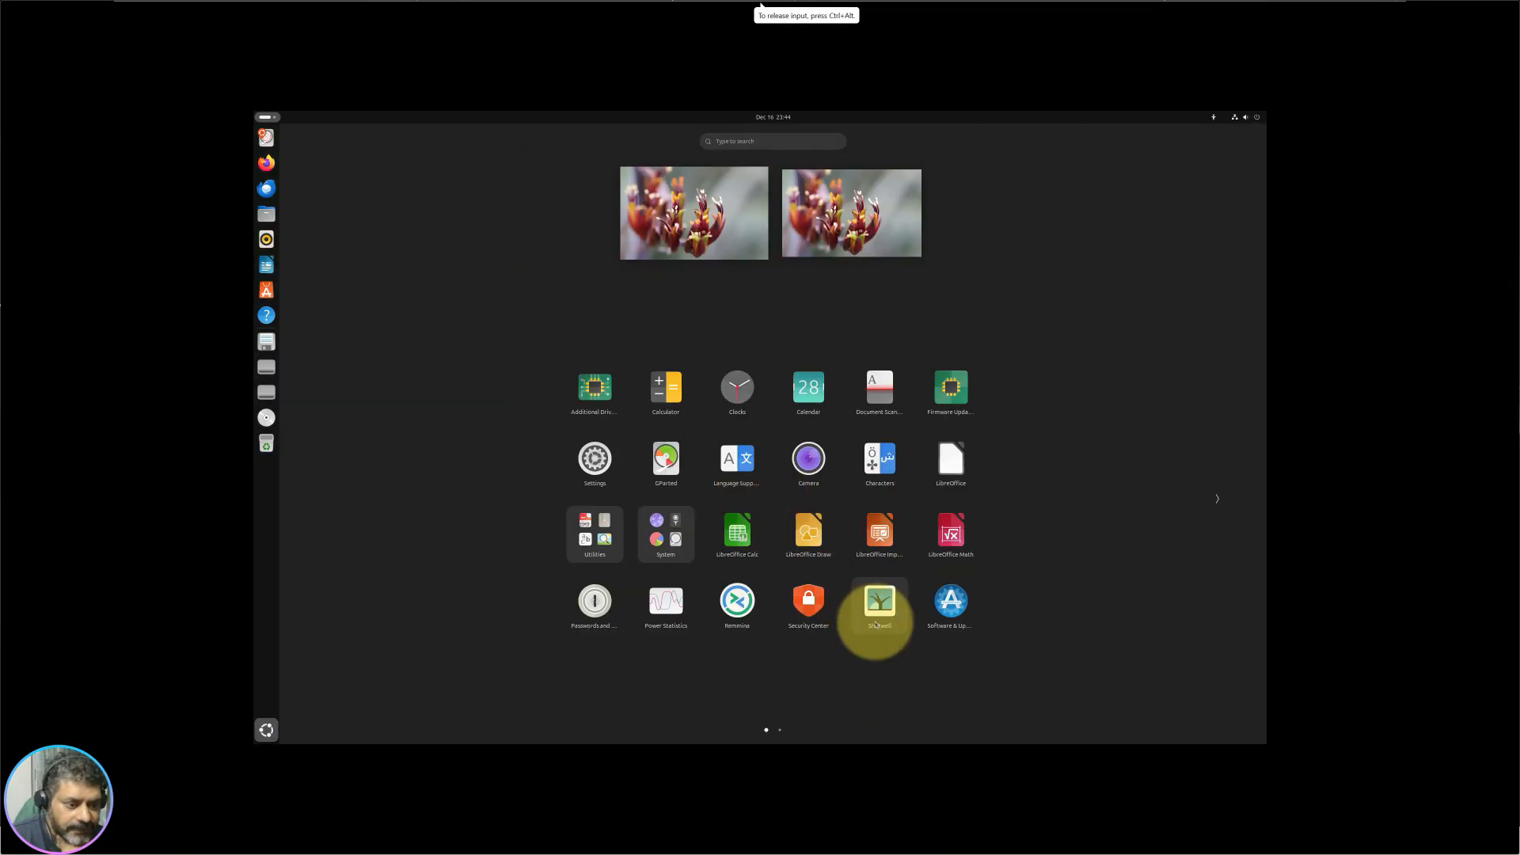
pyautogui.scroll(-1, 918, 617)
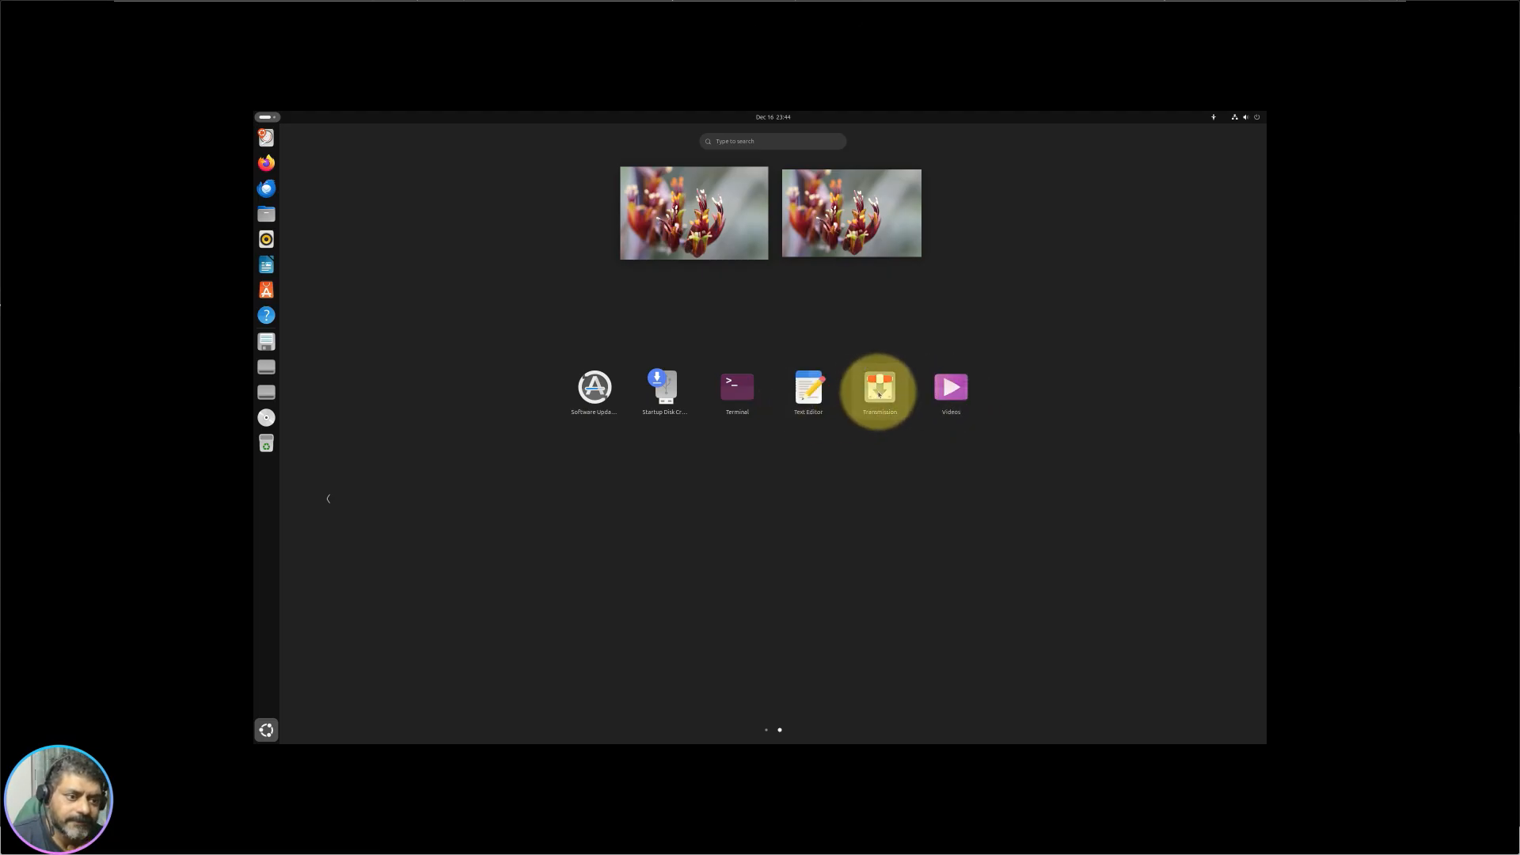
pyautogui.click(878, 394)
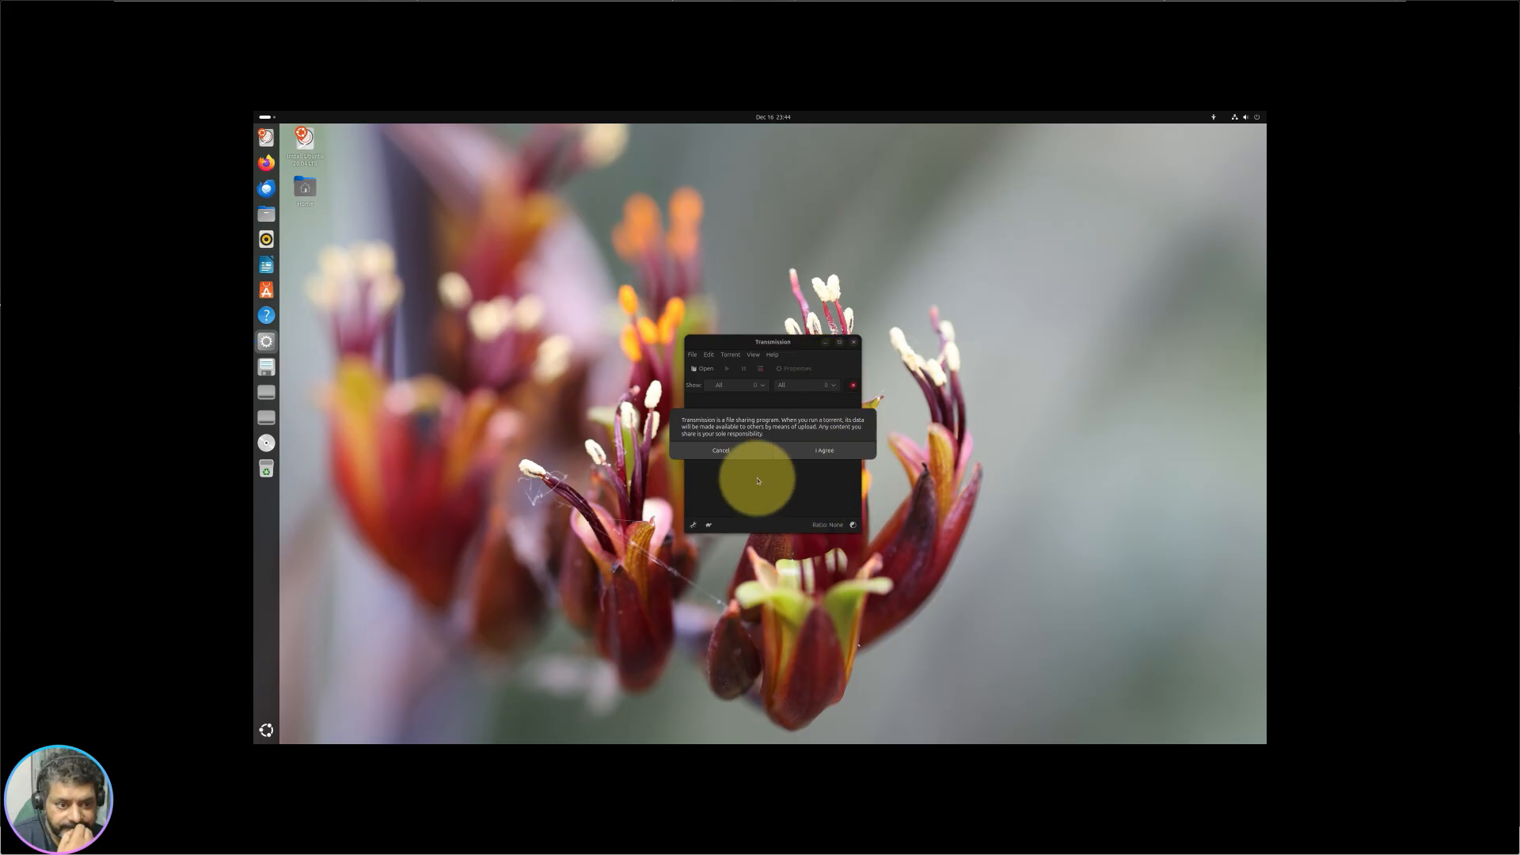
pyautogui.click(819, 457)
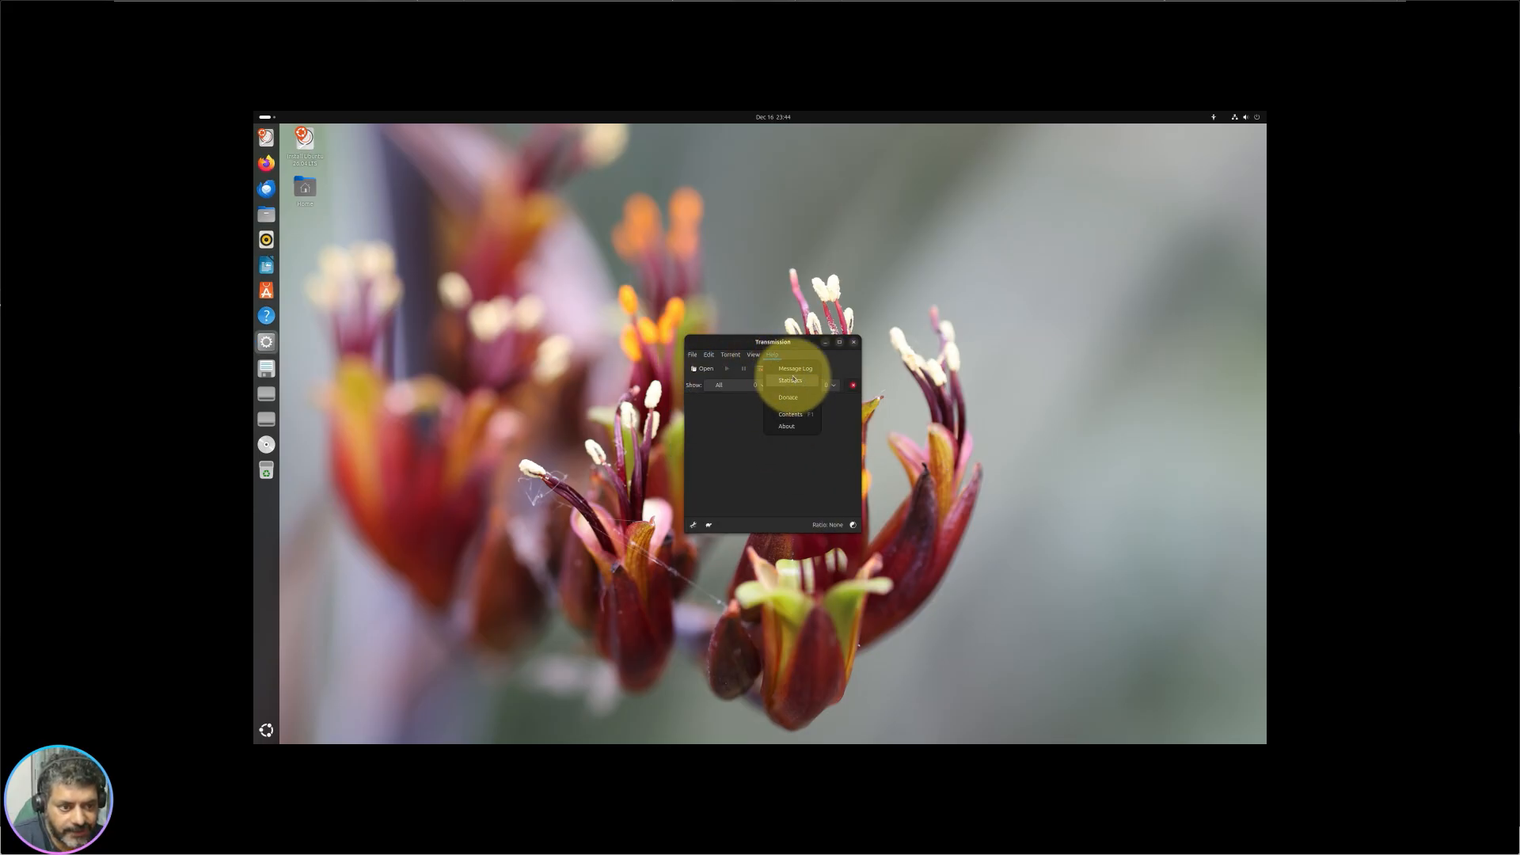
# Step: Inspect the tr-udp.cc:245 entry in Transmission's message log, browse its menus, then quit Transmission
pyautogui.click(798, 371)
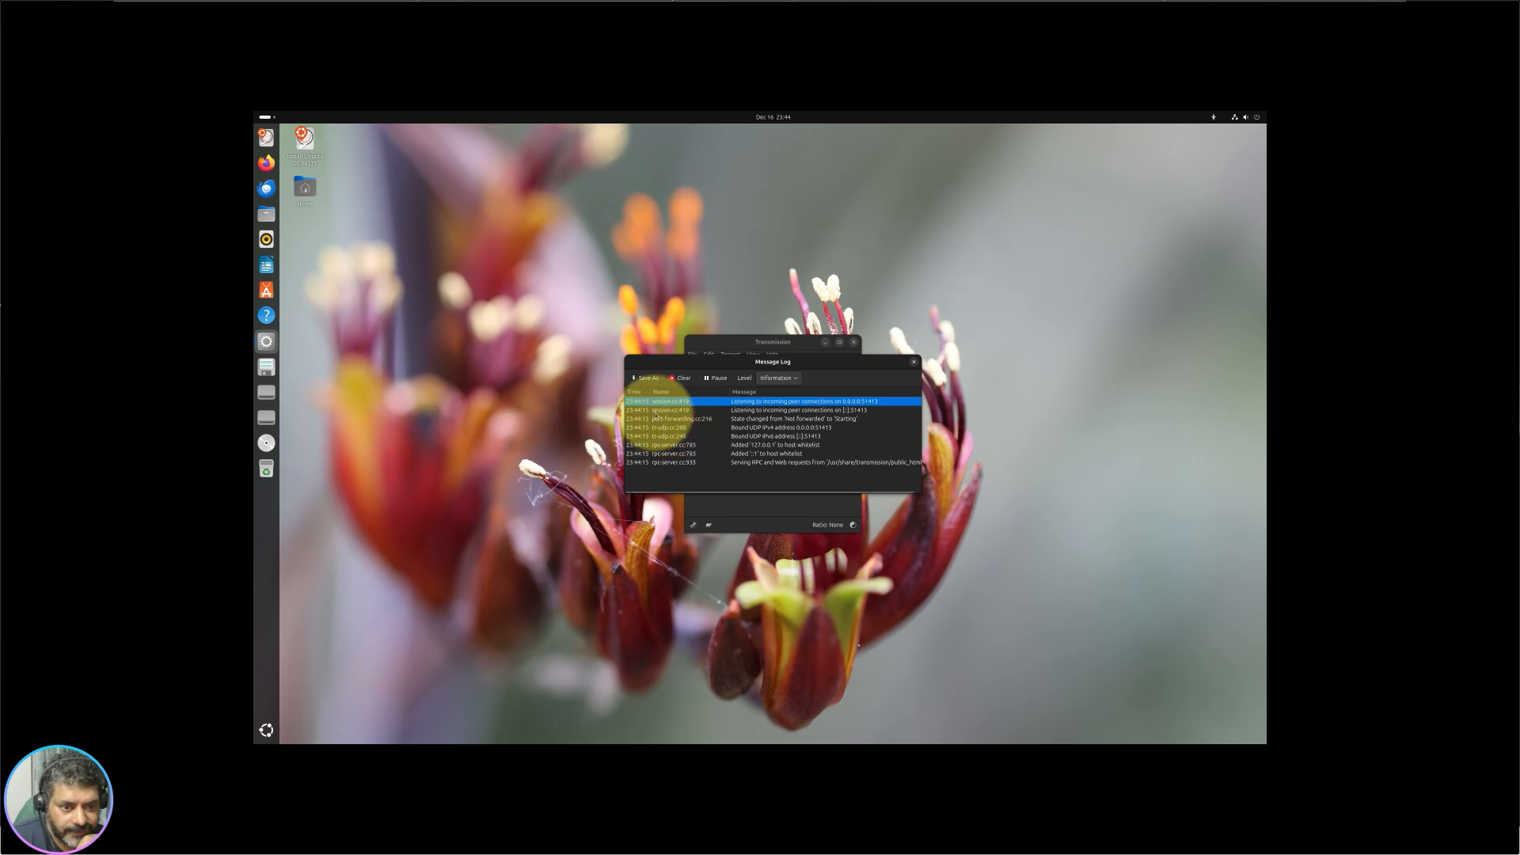
pyautogui.click(674, 435)
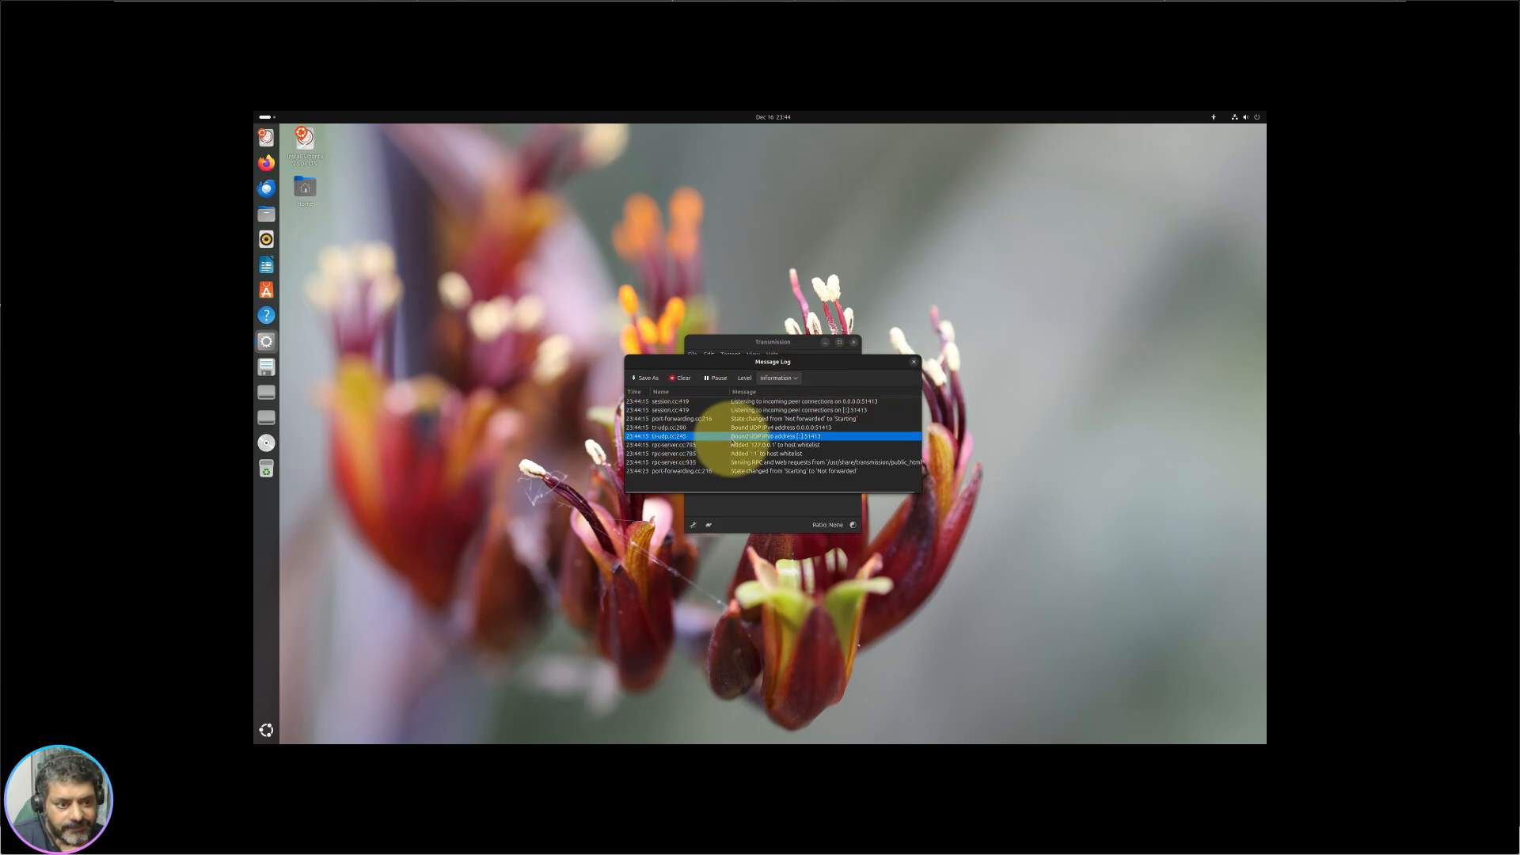
pyautogui.click(914, 363)
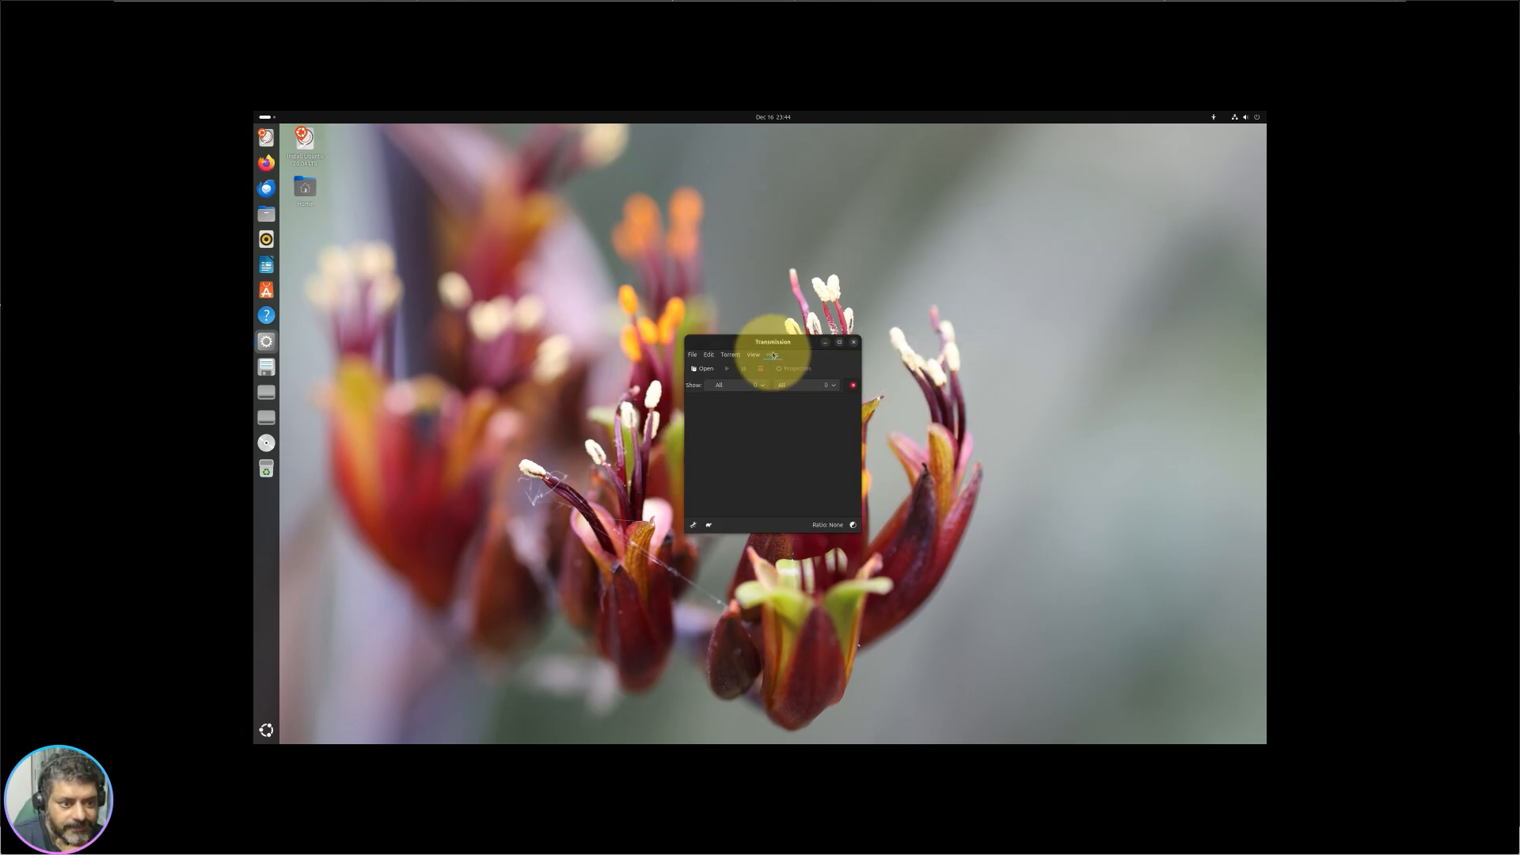
pyautogui.click(723, 356)
pyautogui.click(724, 358)
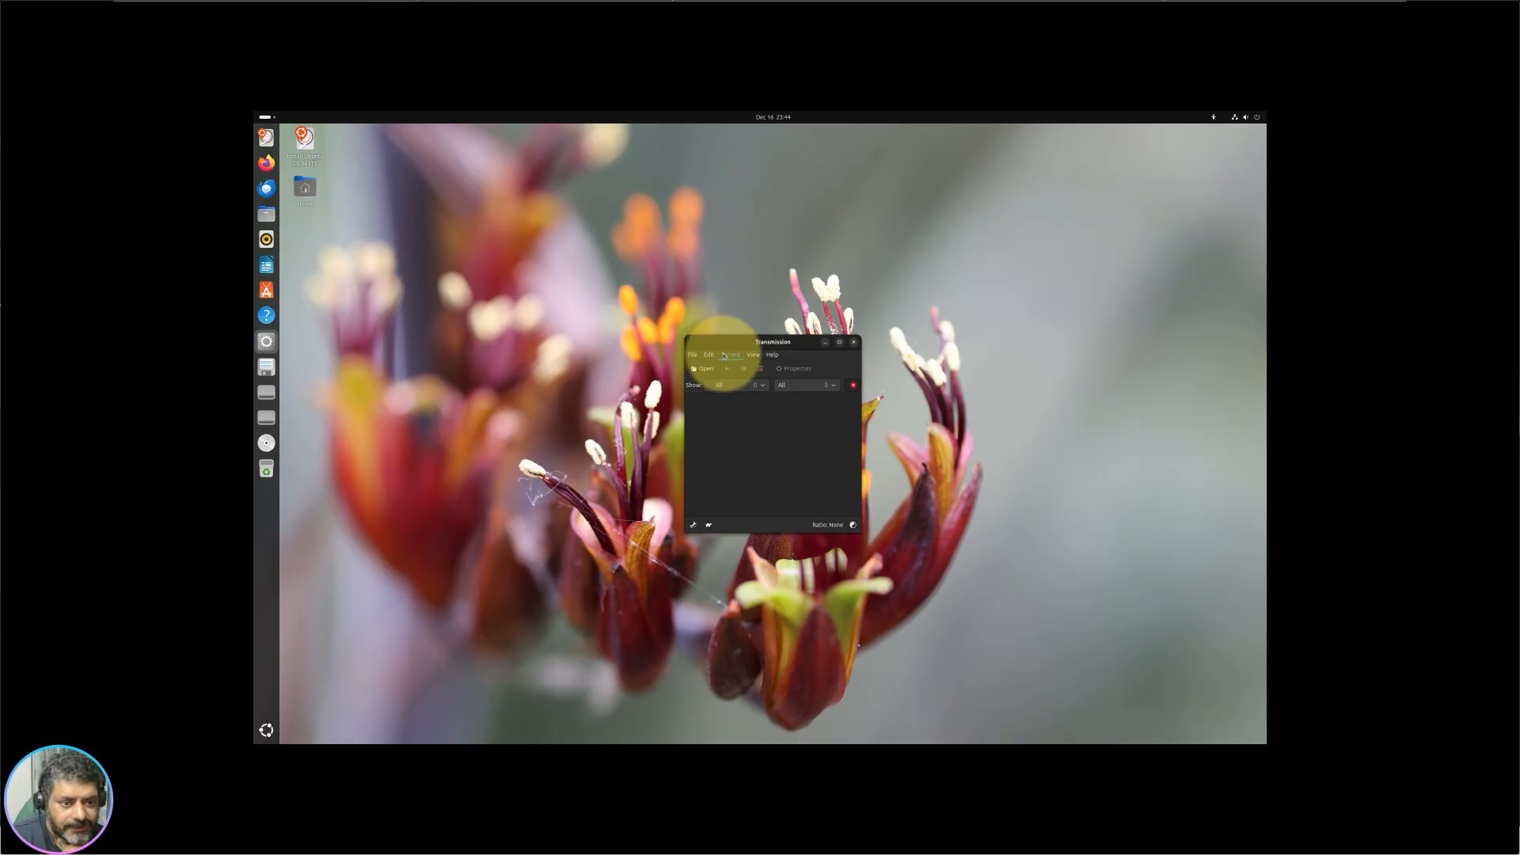
pyautogui.click(712, 355)
pyautogui.click(772, 354)
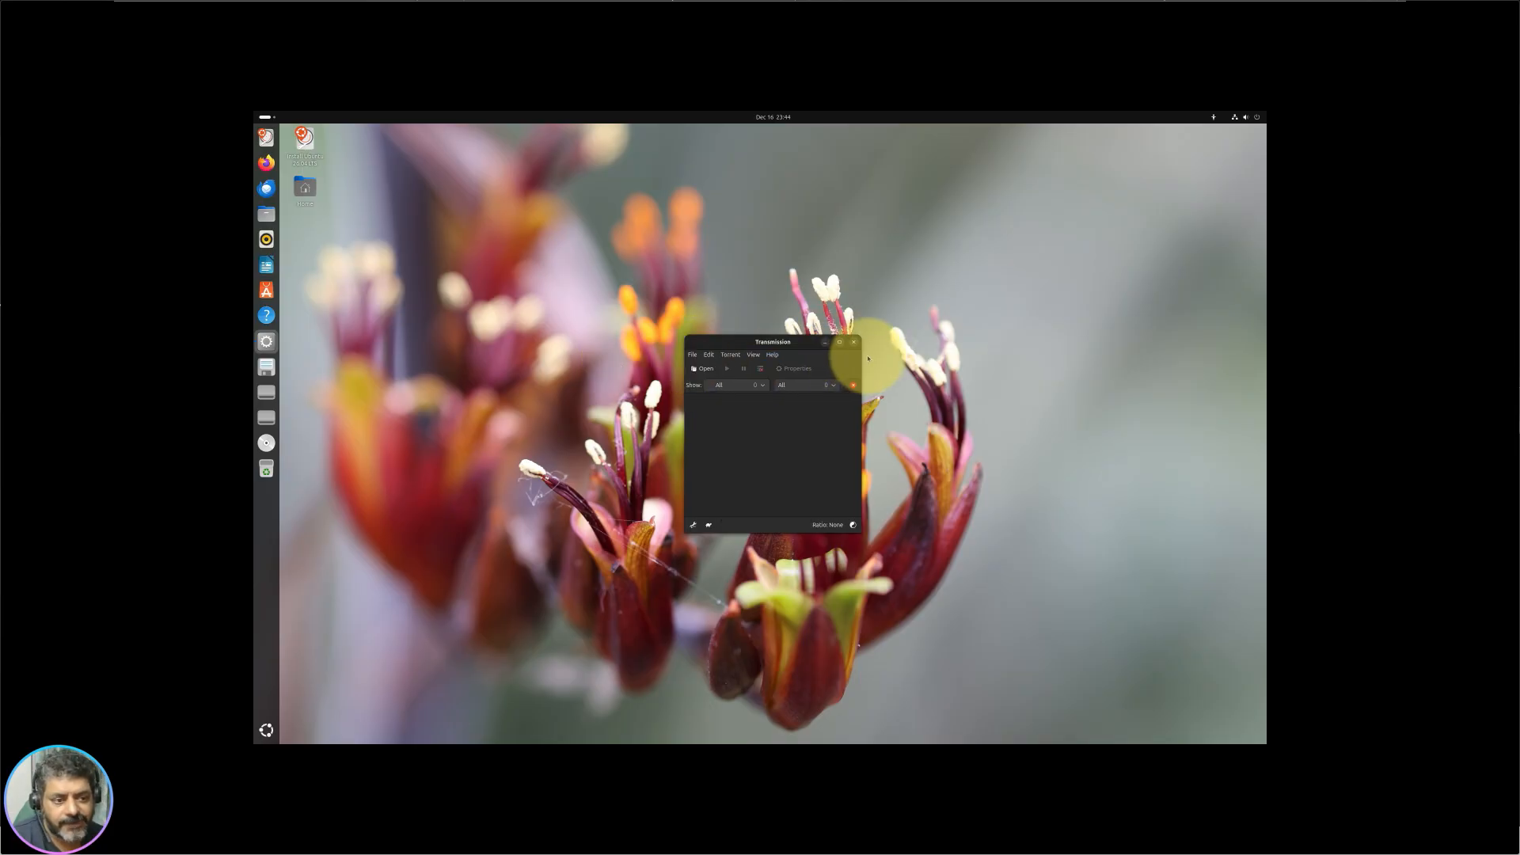
pyautogui.click(853, 346)
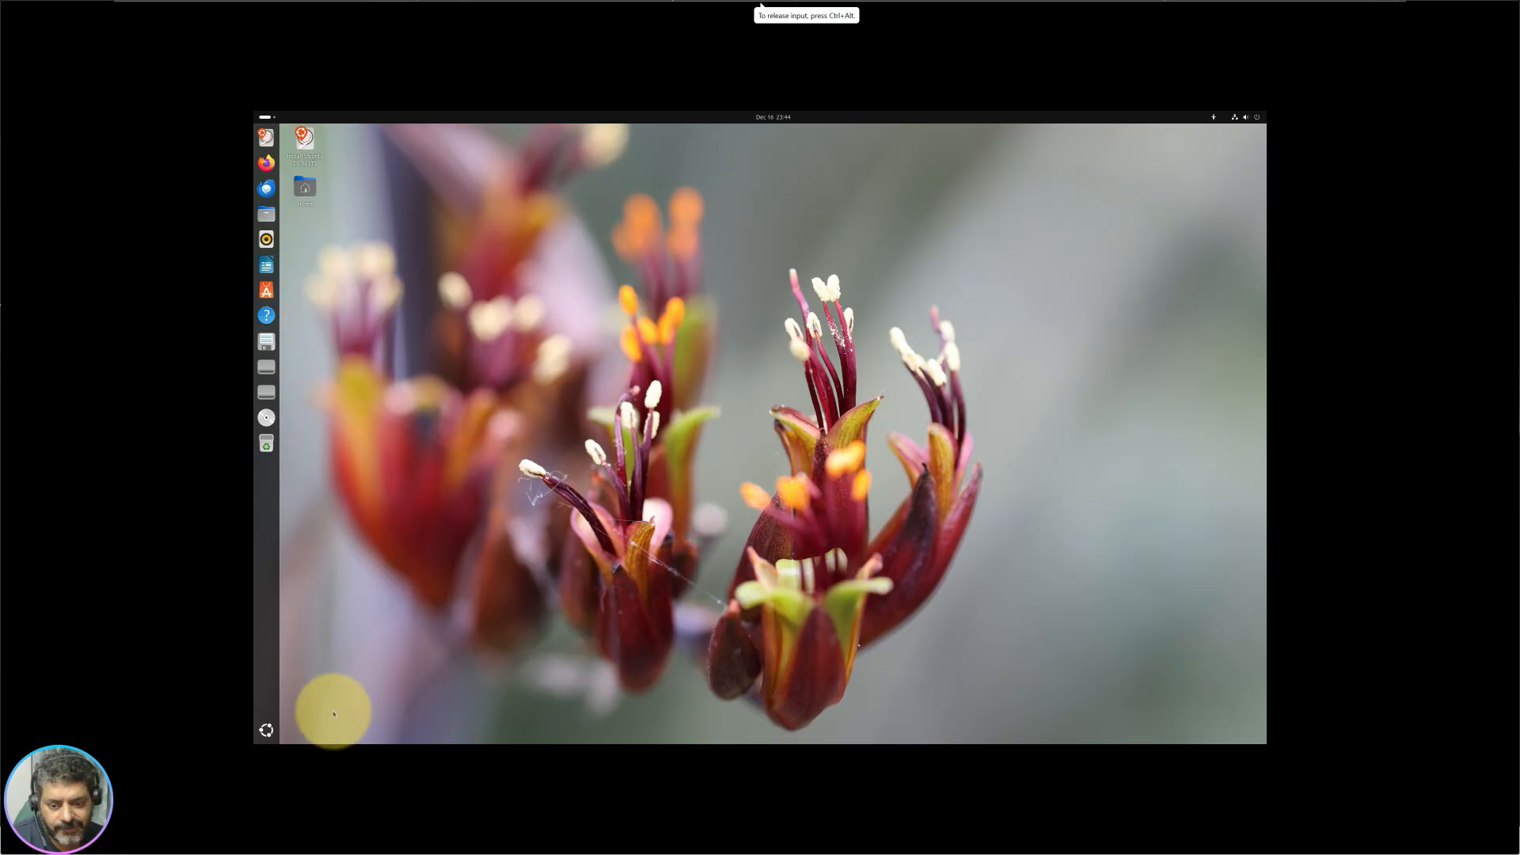
# Step: Glance over the app grid, then restart Ubuntu from the Quick Settings power menu
pyautogui.click(266, 730)
pyautogui.scroll(-1, 767, 496)
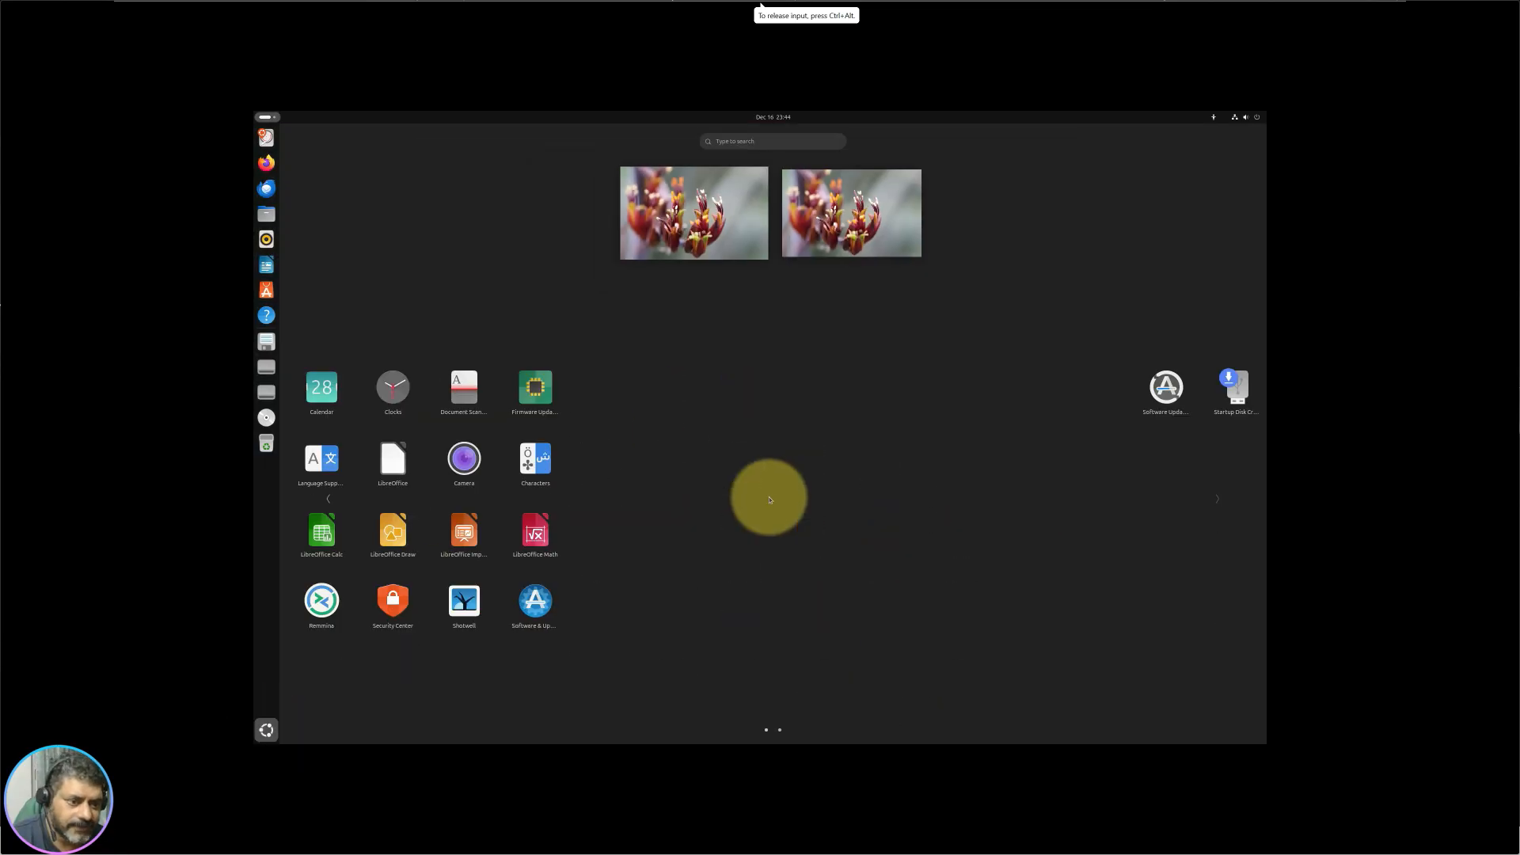
pyautogui.scroll(1, 768, 502)
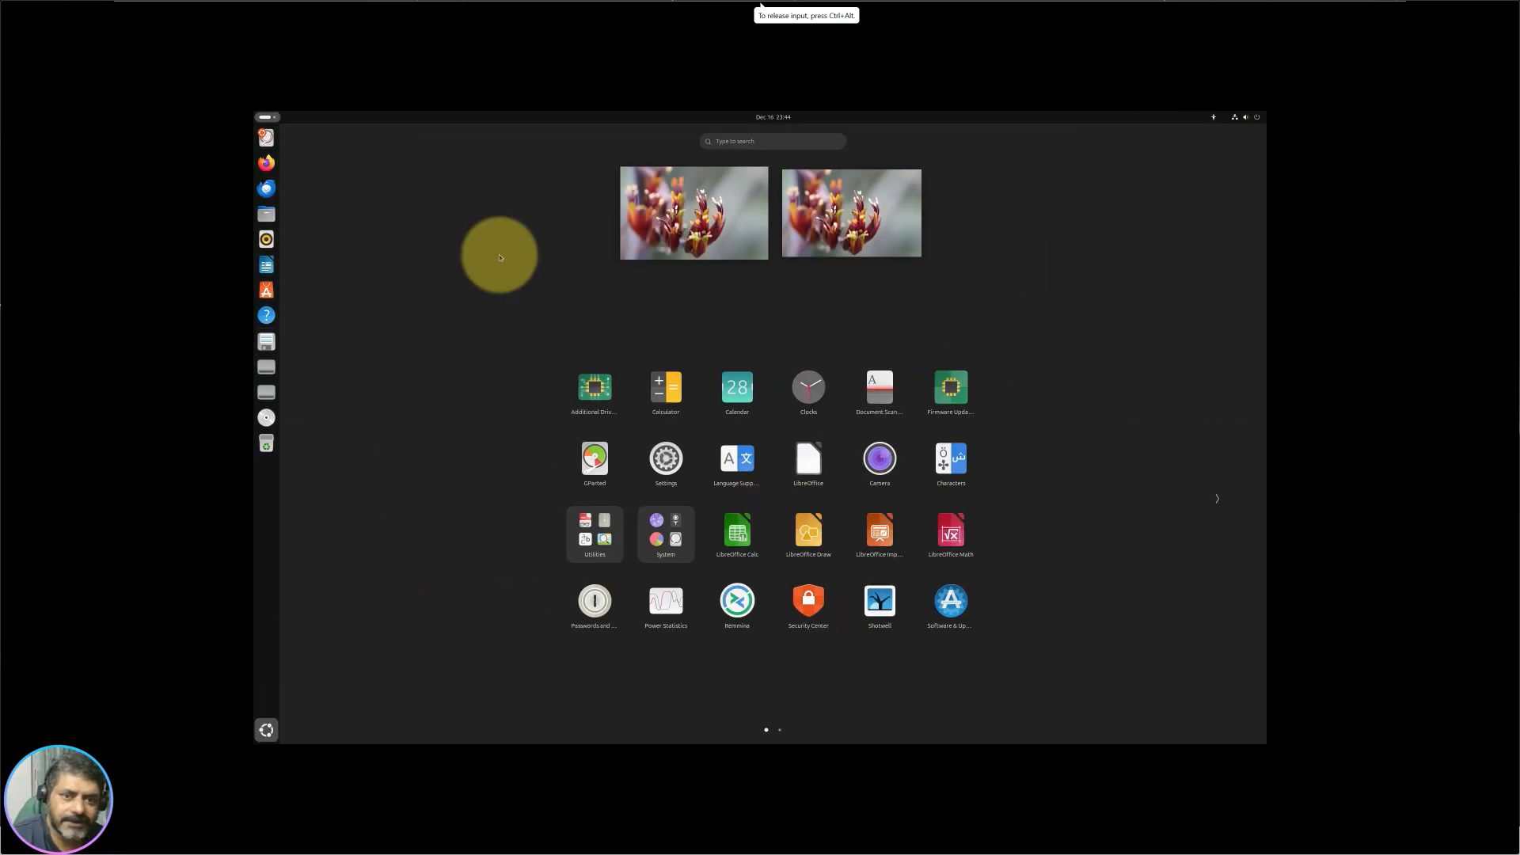
pyautogui.click(265, 117)
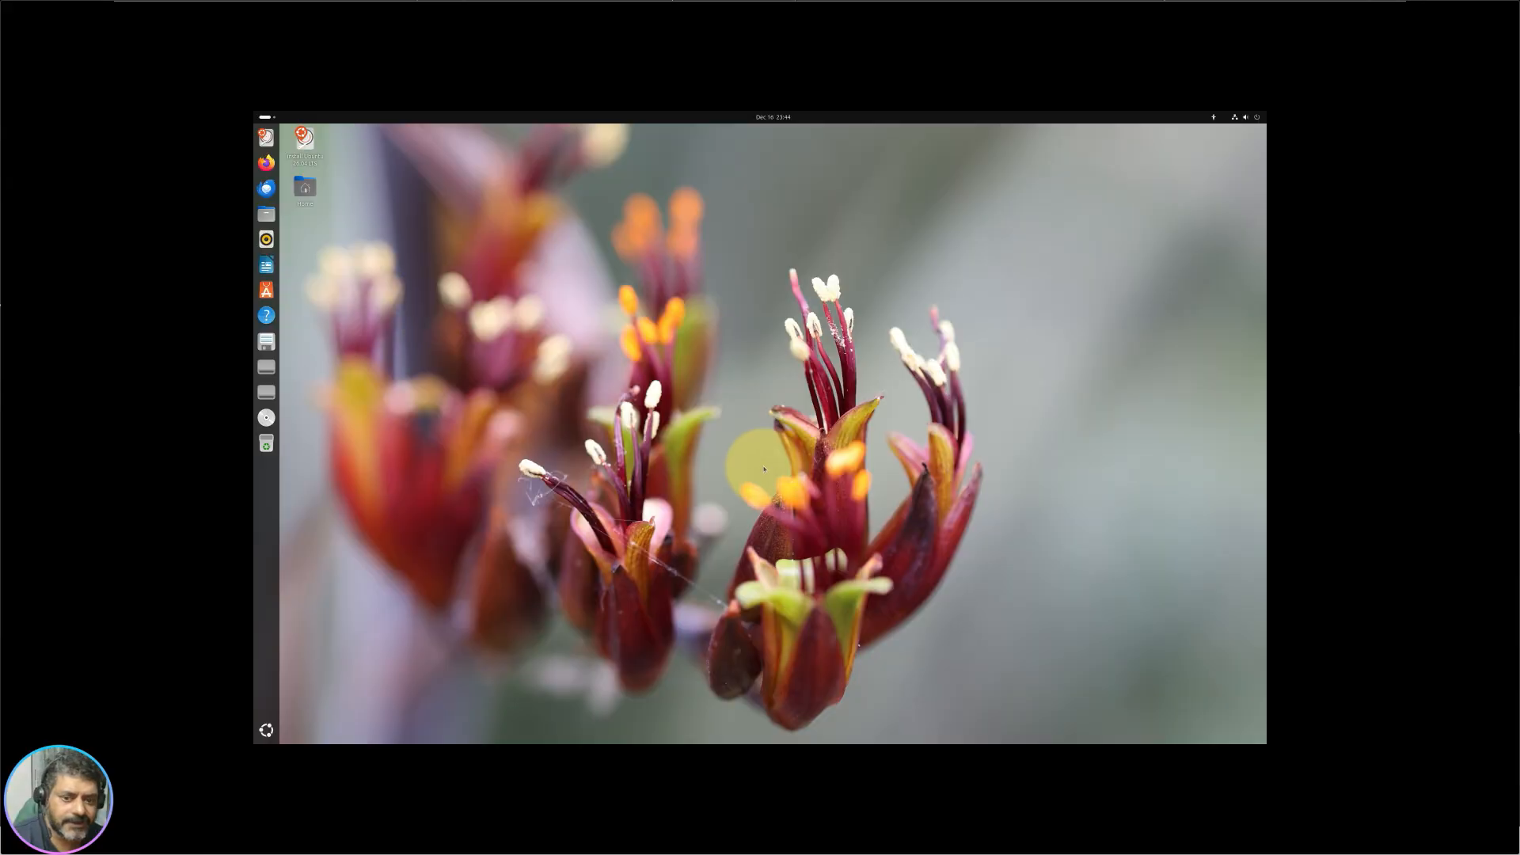
pyautogui.click(1251, 117)
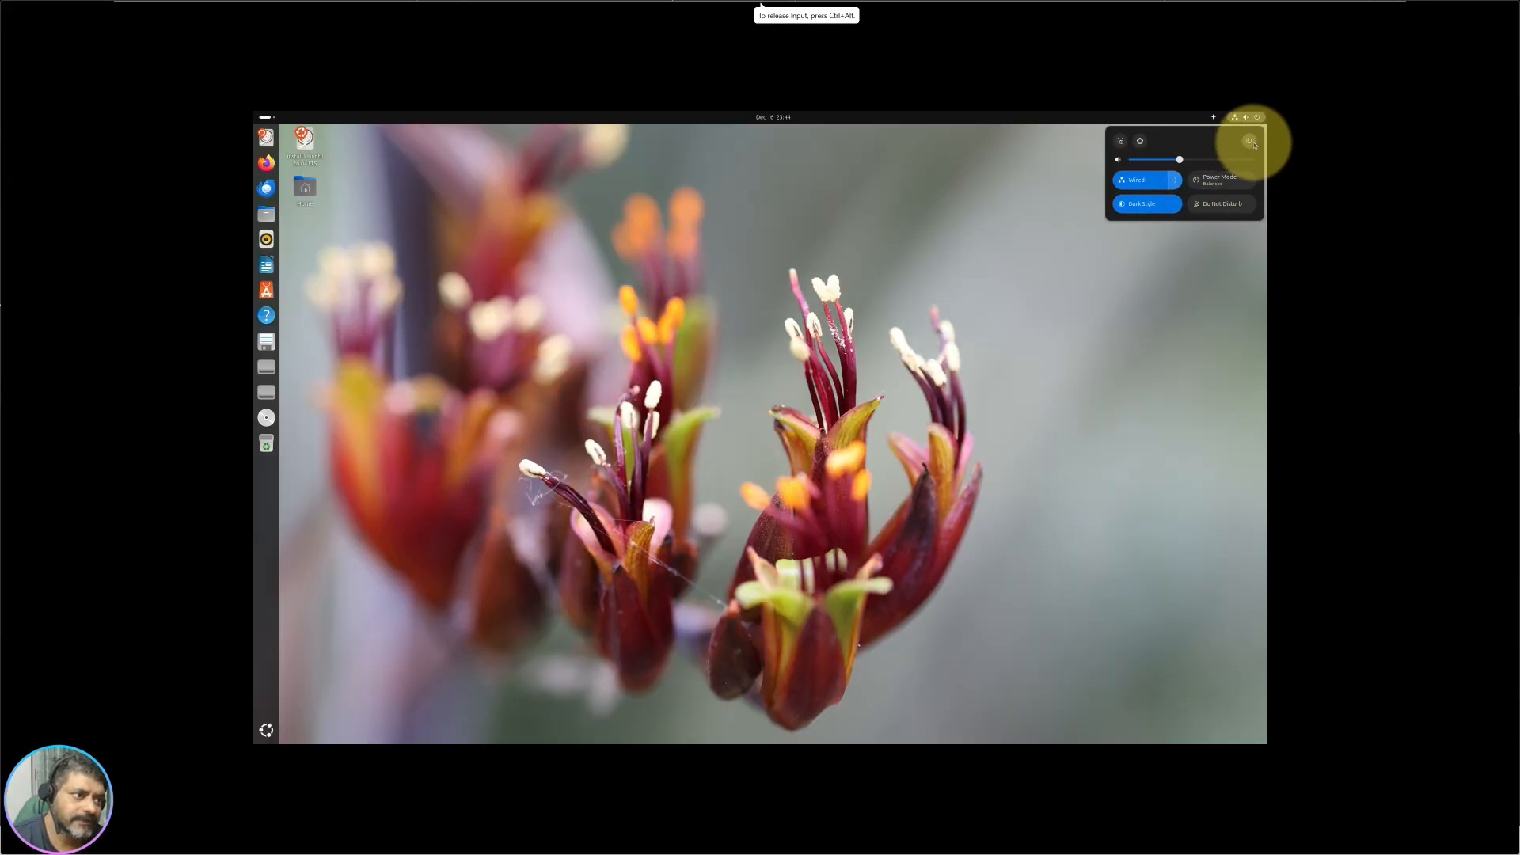
pyautogui.click(1250, 142)
pyautogui.click(1147, 205)
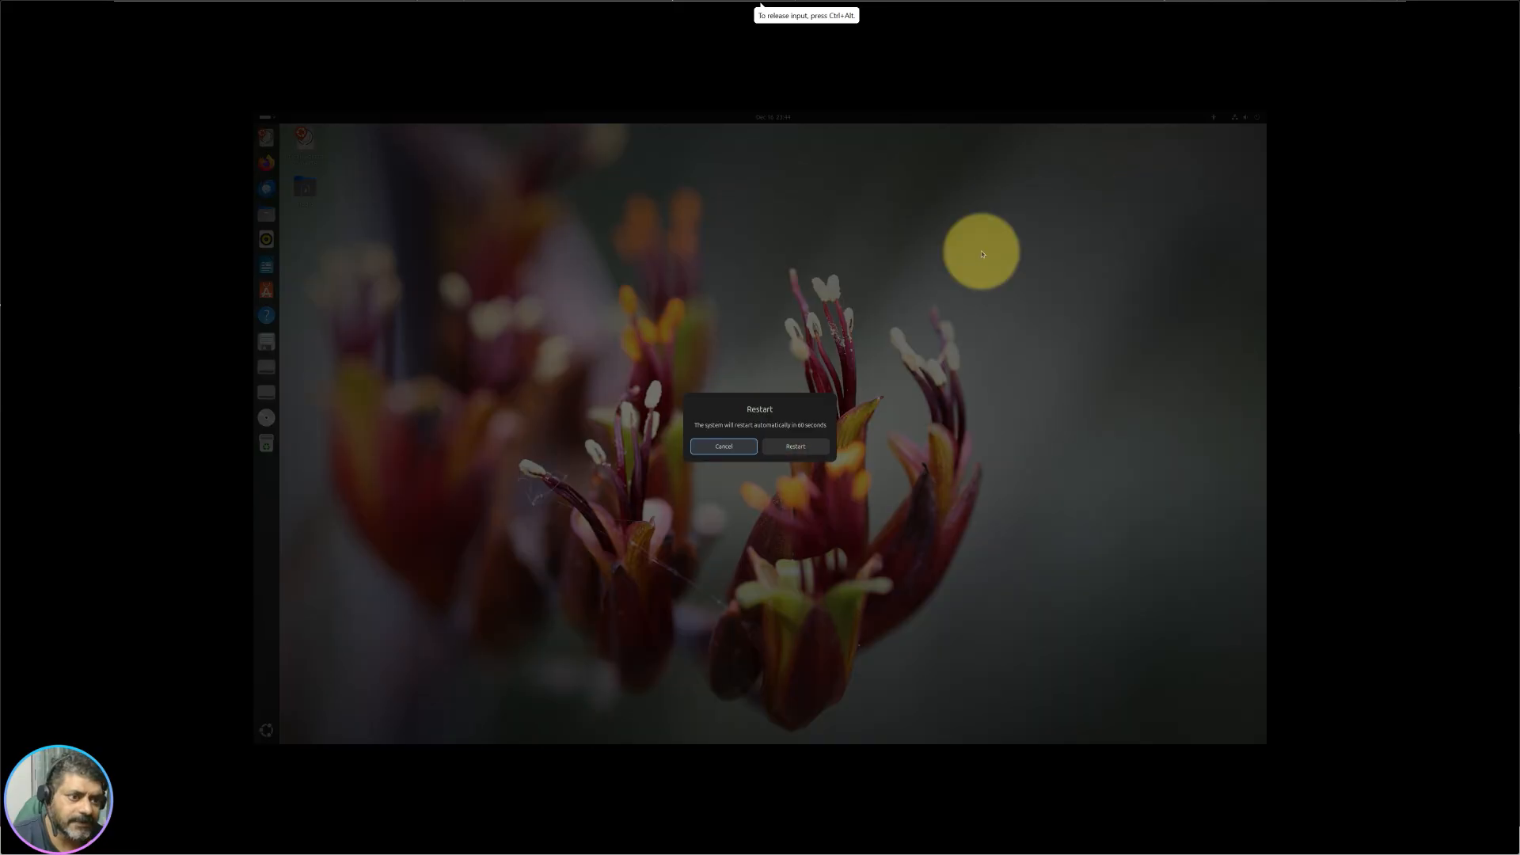
pyautogui.click(794, 444)
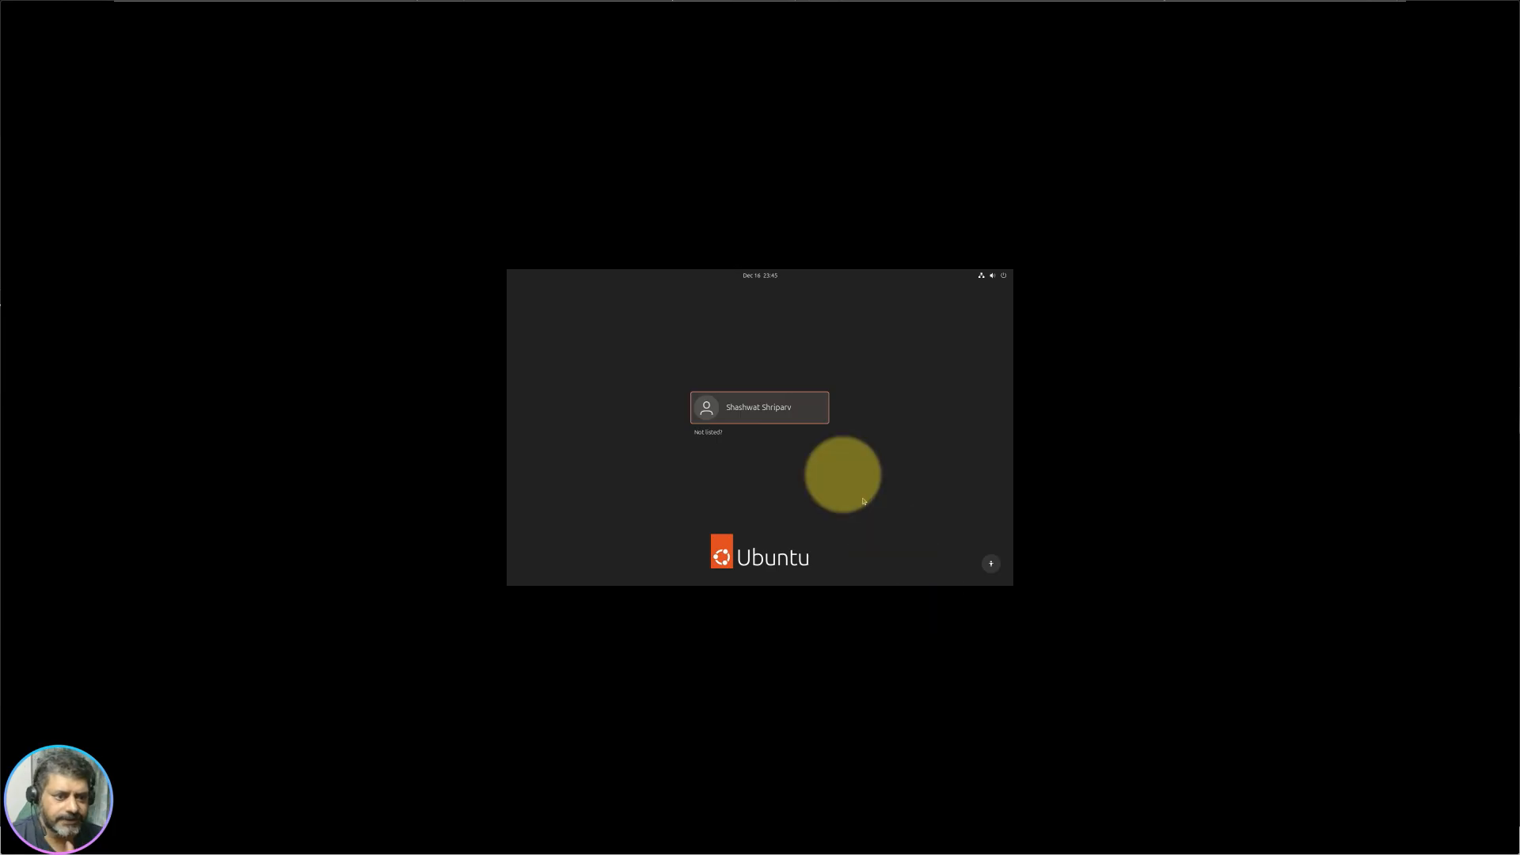
# Step: Select the user on the GDM login screen, enter the account password, and open Quick Settings
pyautogui.click(756, 406)
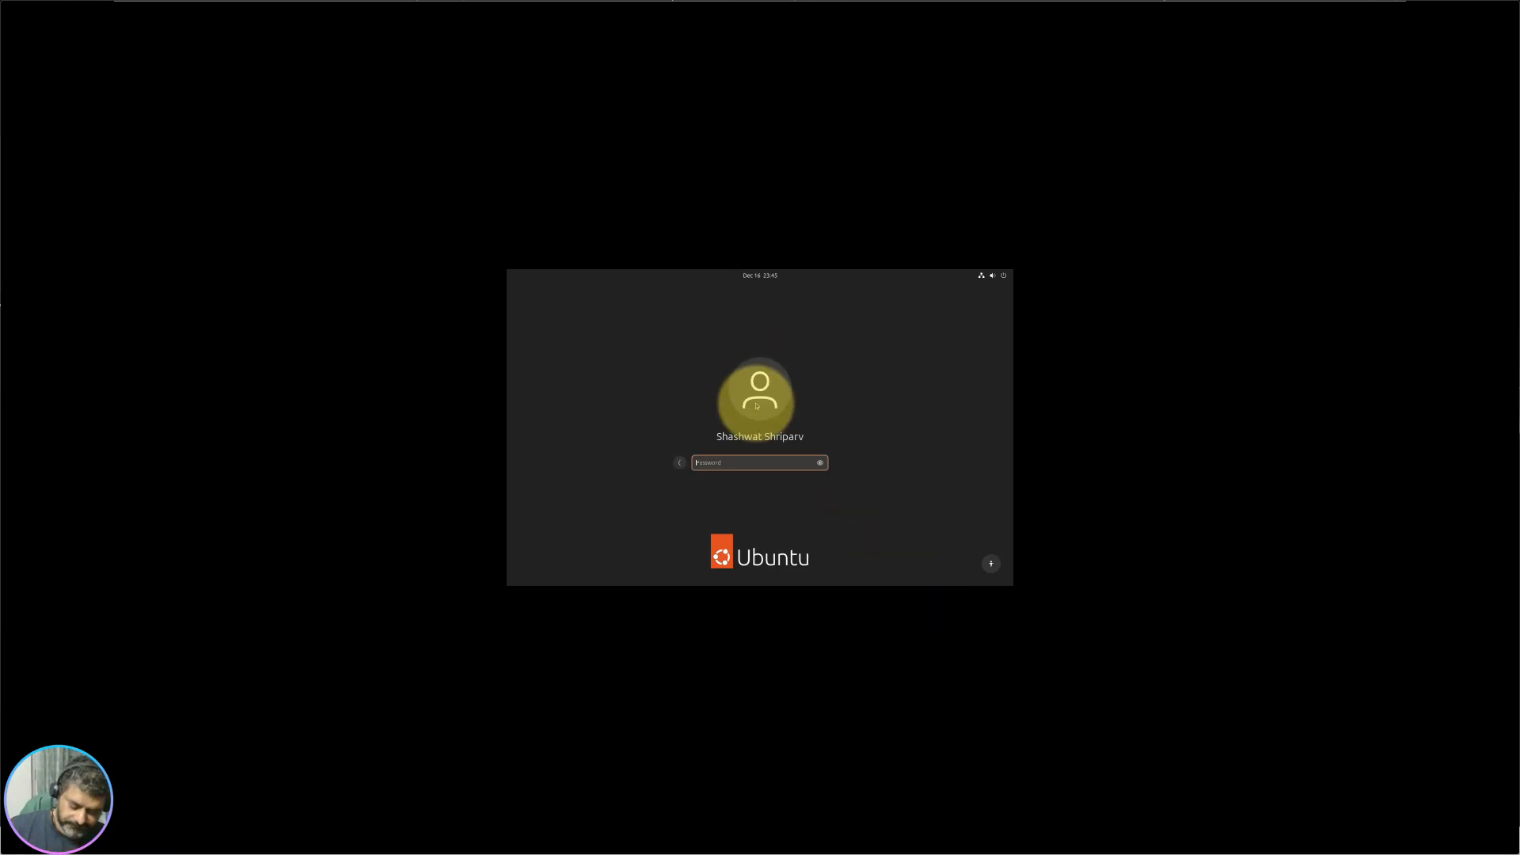
pyautogui.write('●●●●●●')
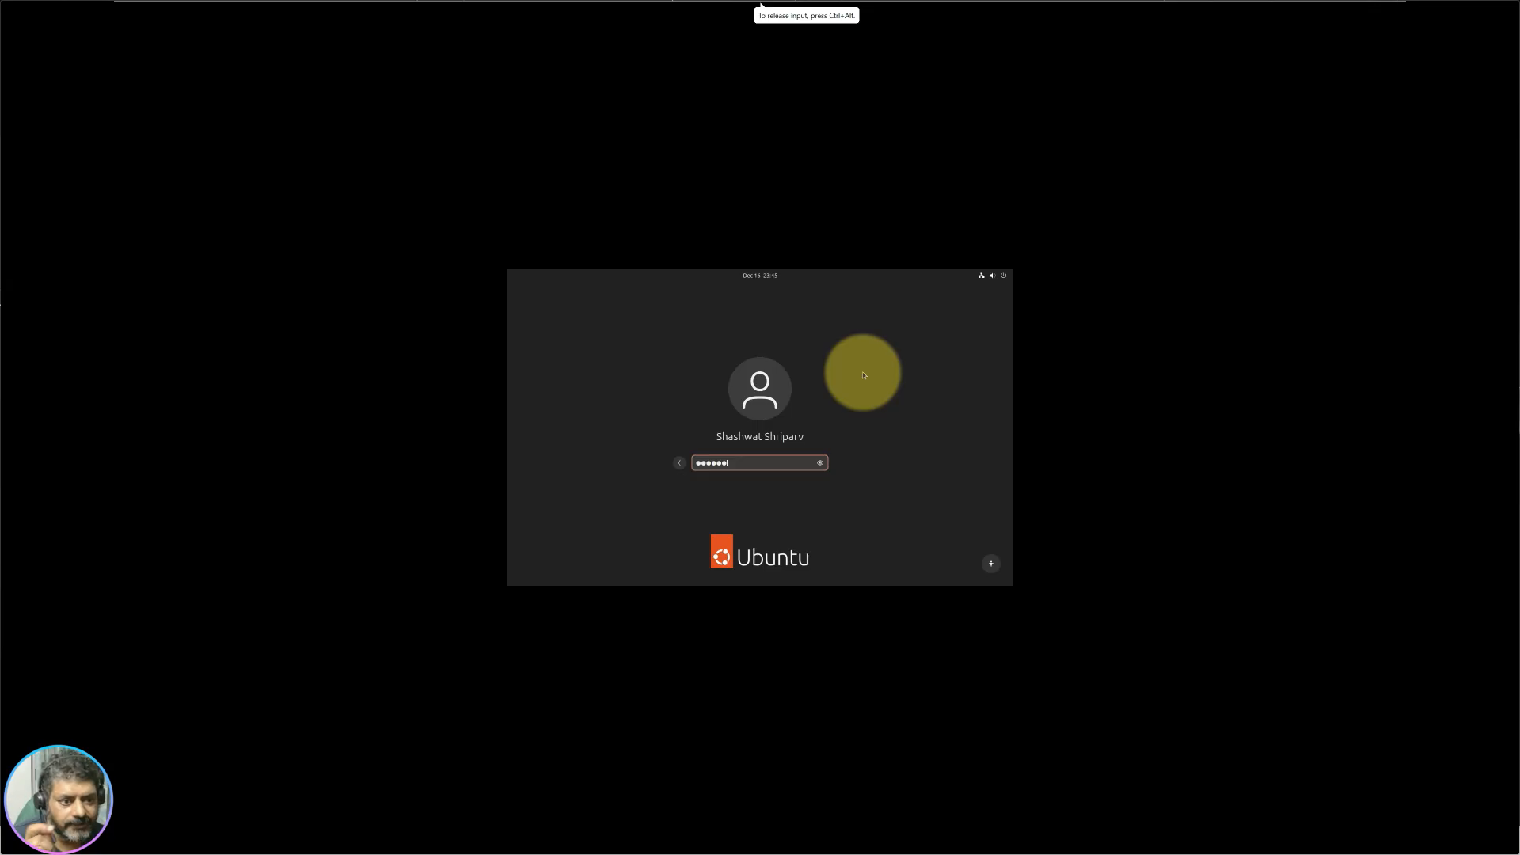
pyautogui.click(982, 276)
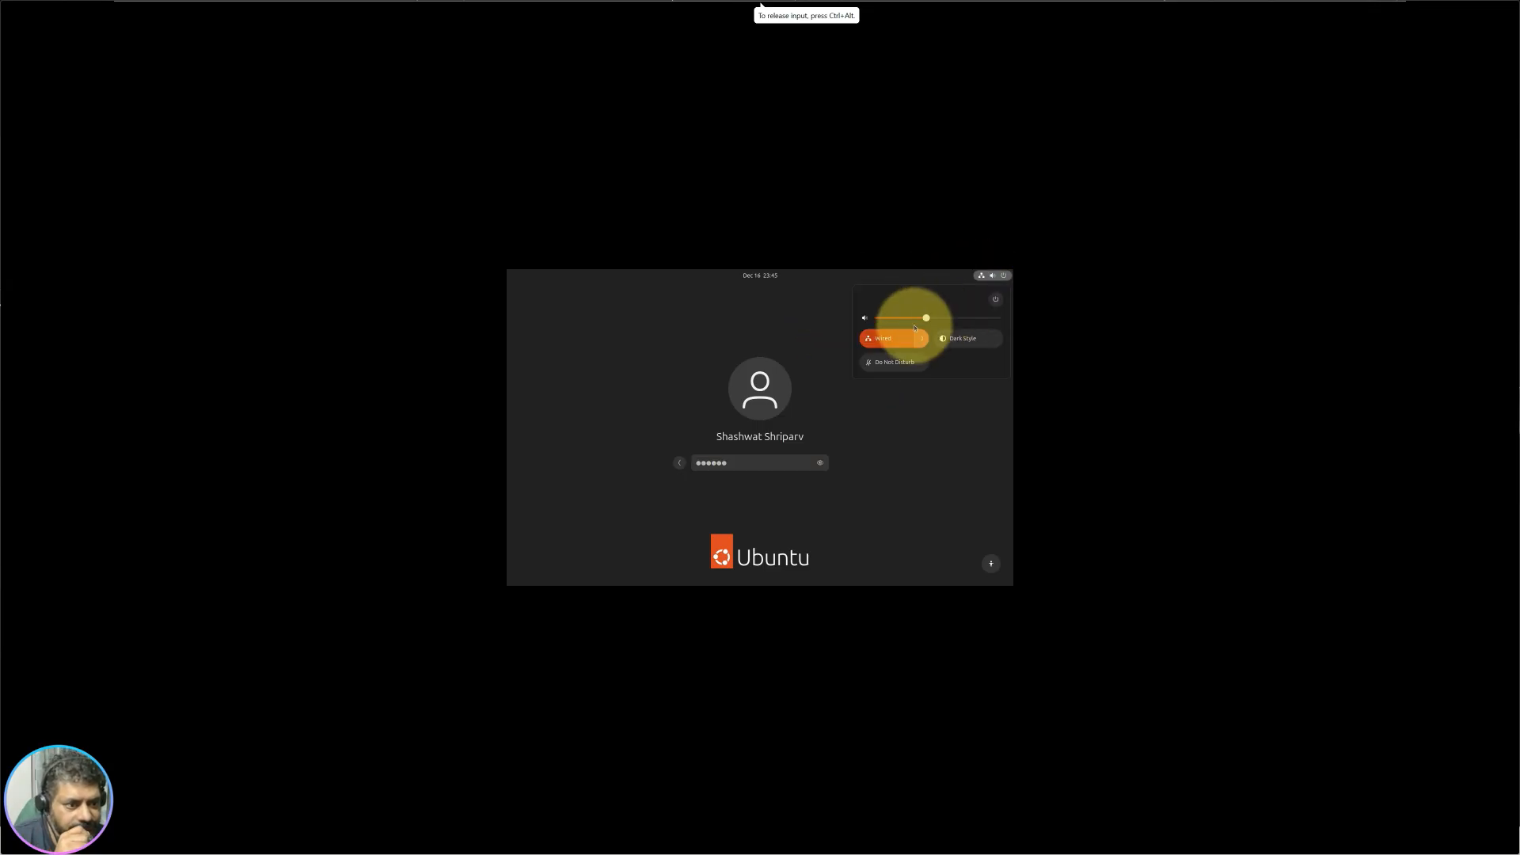
# Step: Turn Dark Style off and set Power Mode to Balanced in the login screen's Quick Settings
pyautogui.click(978, 347)
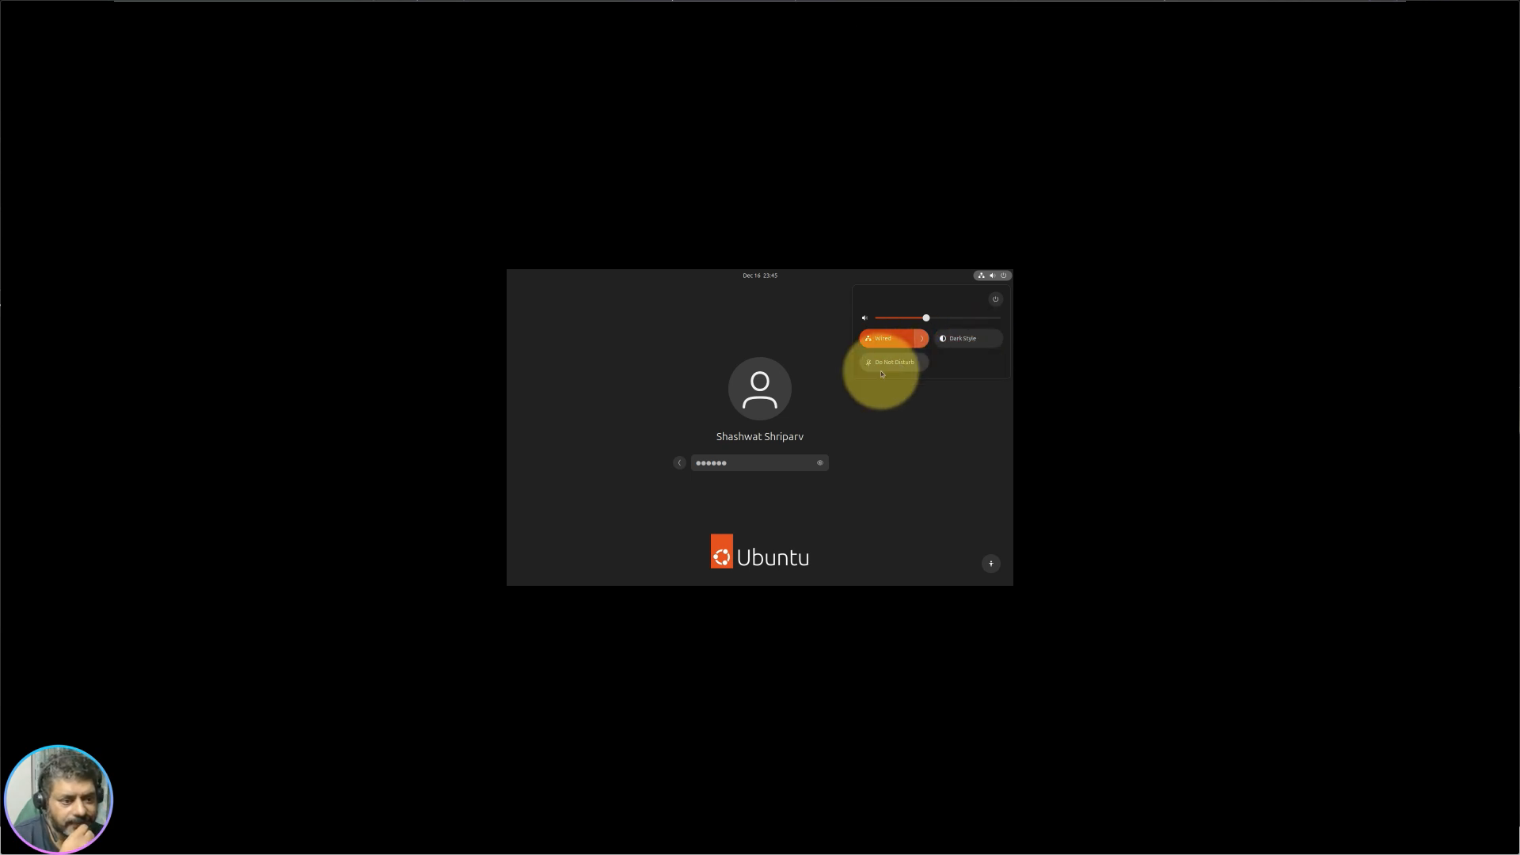
pyautogui.click(974, 338)
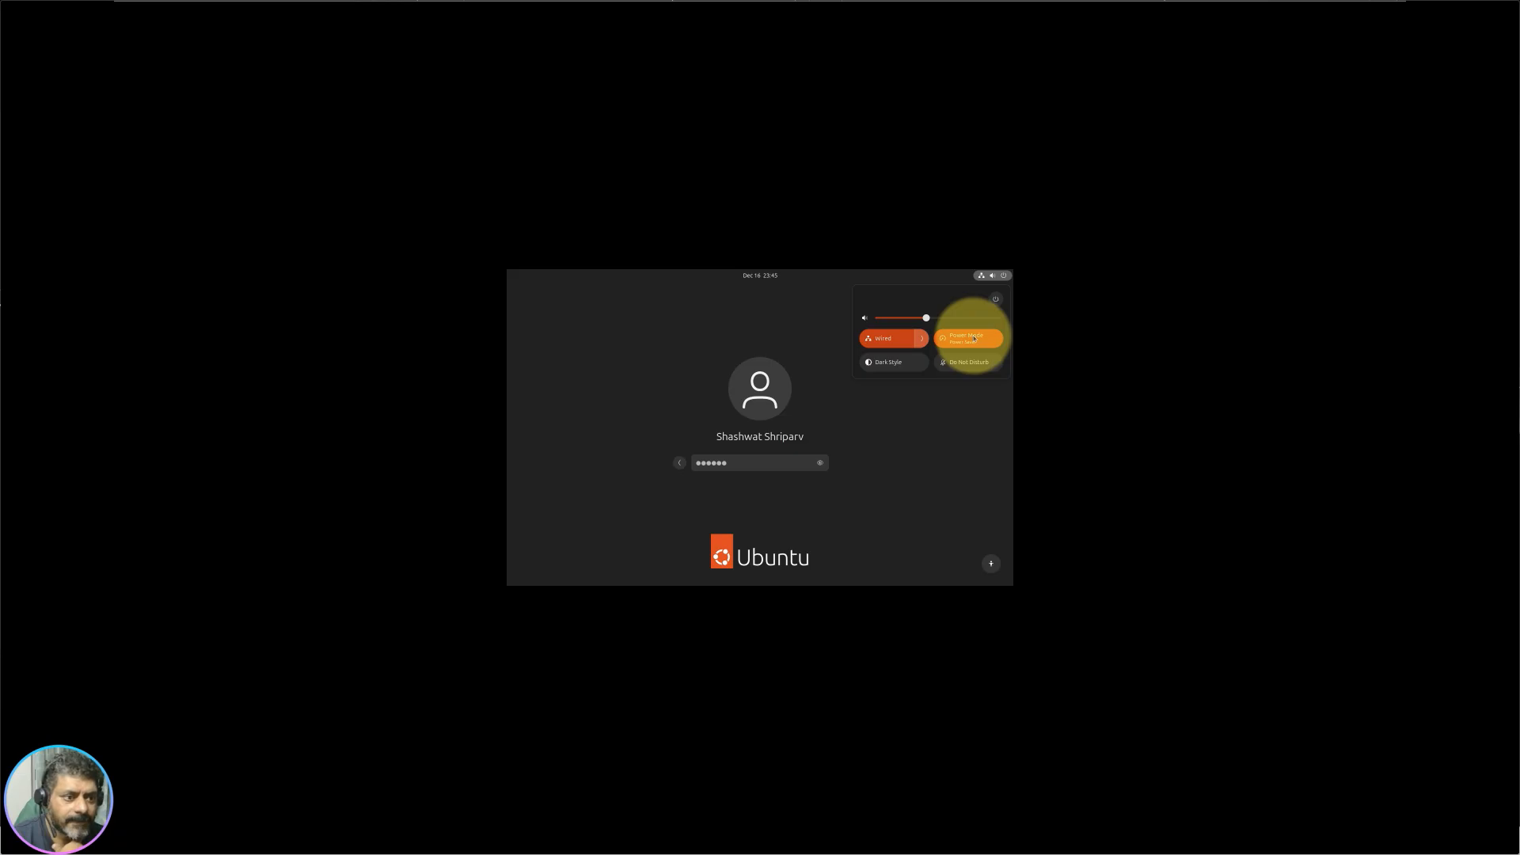
pyautogui.click(988, 345)
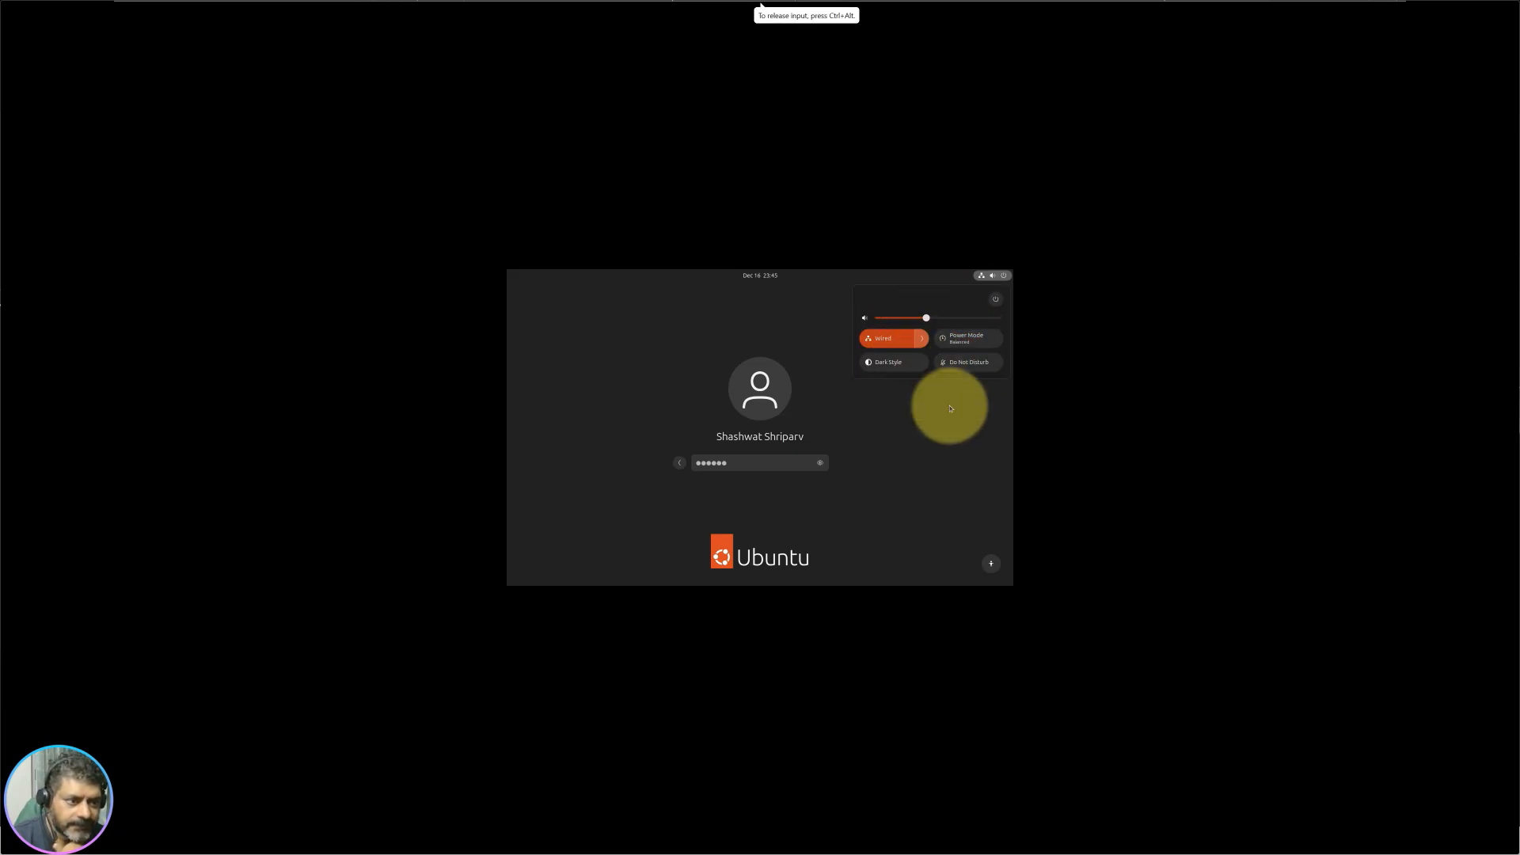
pyautogui.click(925, 468)
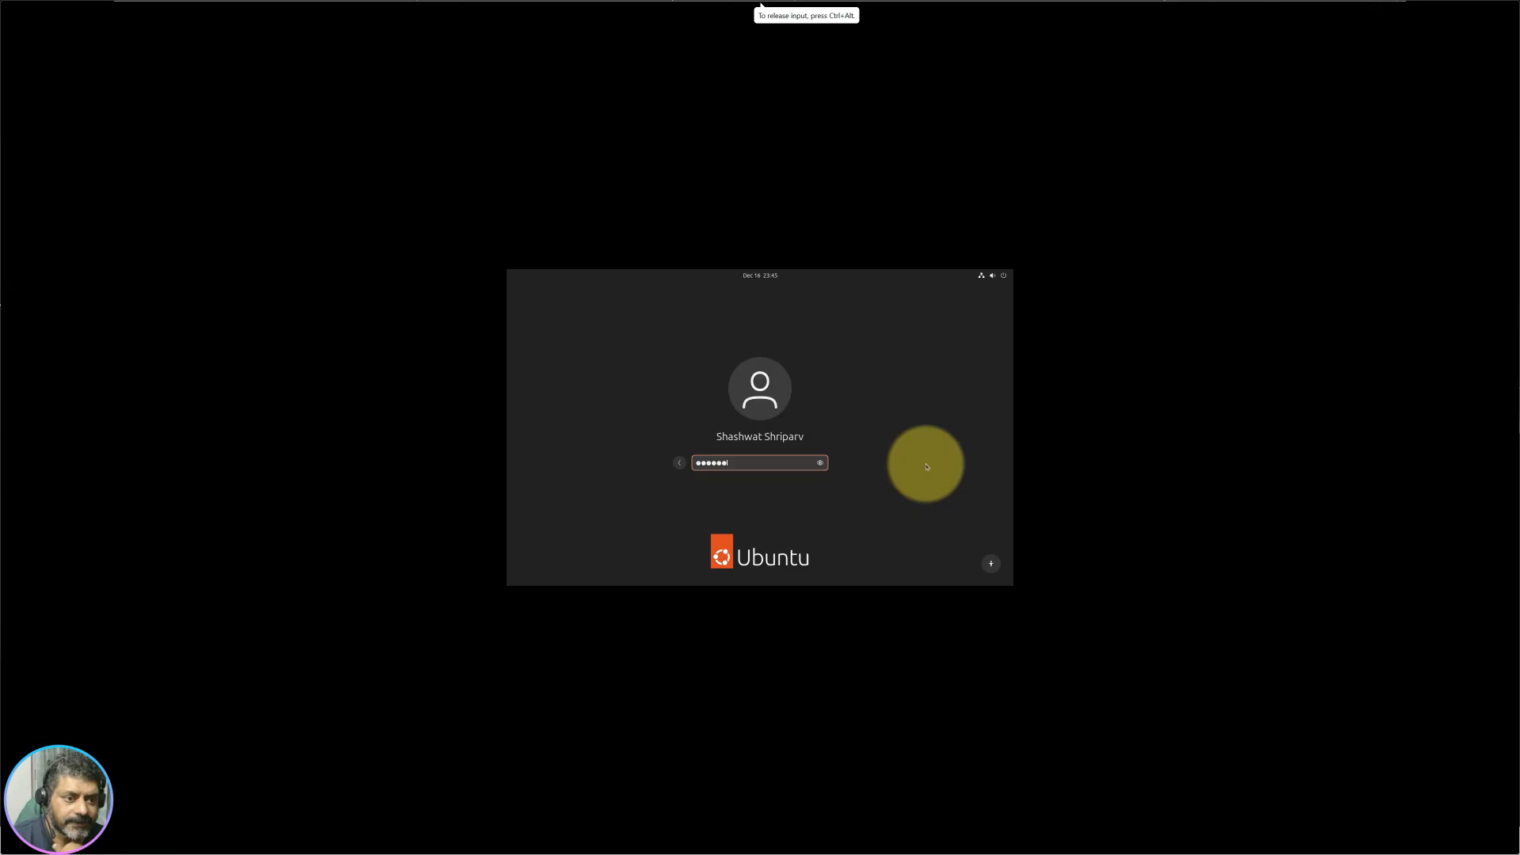
# Step: Peek at the calendar and accessibility menus, then go back to the user list
pyautogui.click(761, 276)
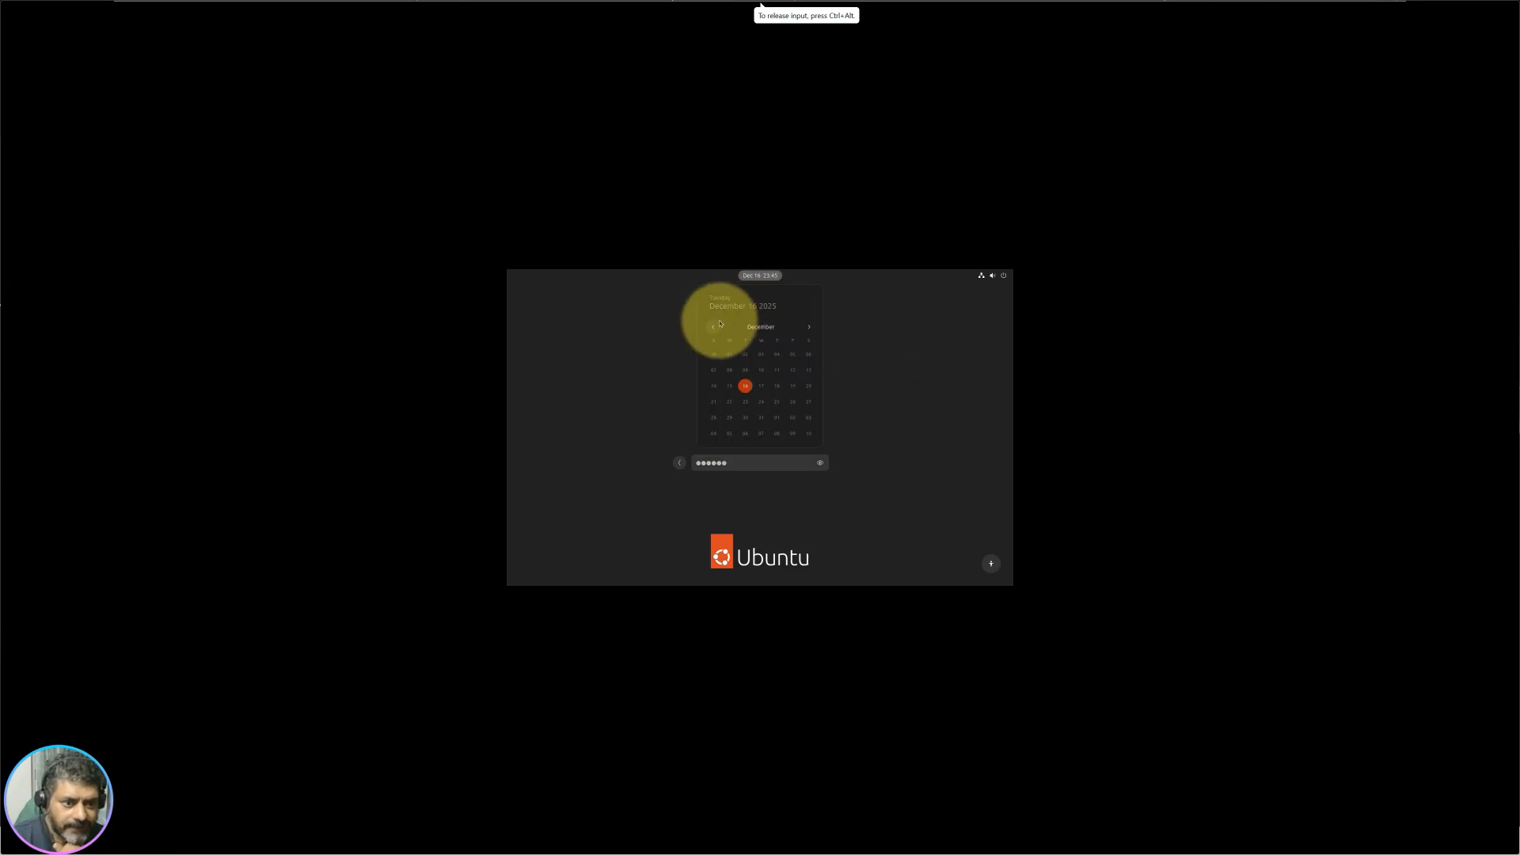
pyautogui.click(902, 350)
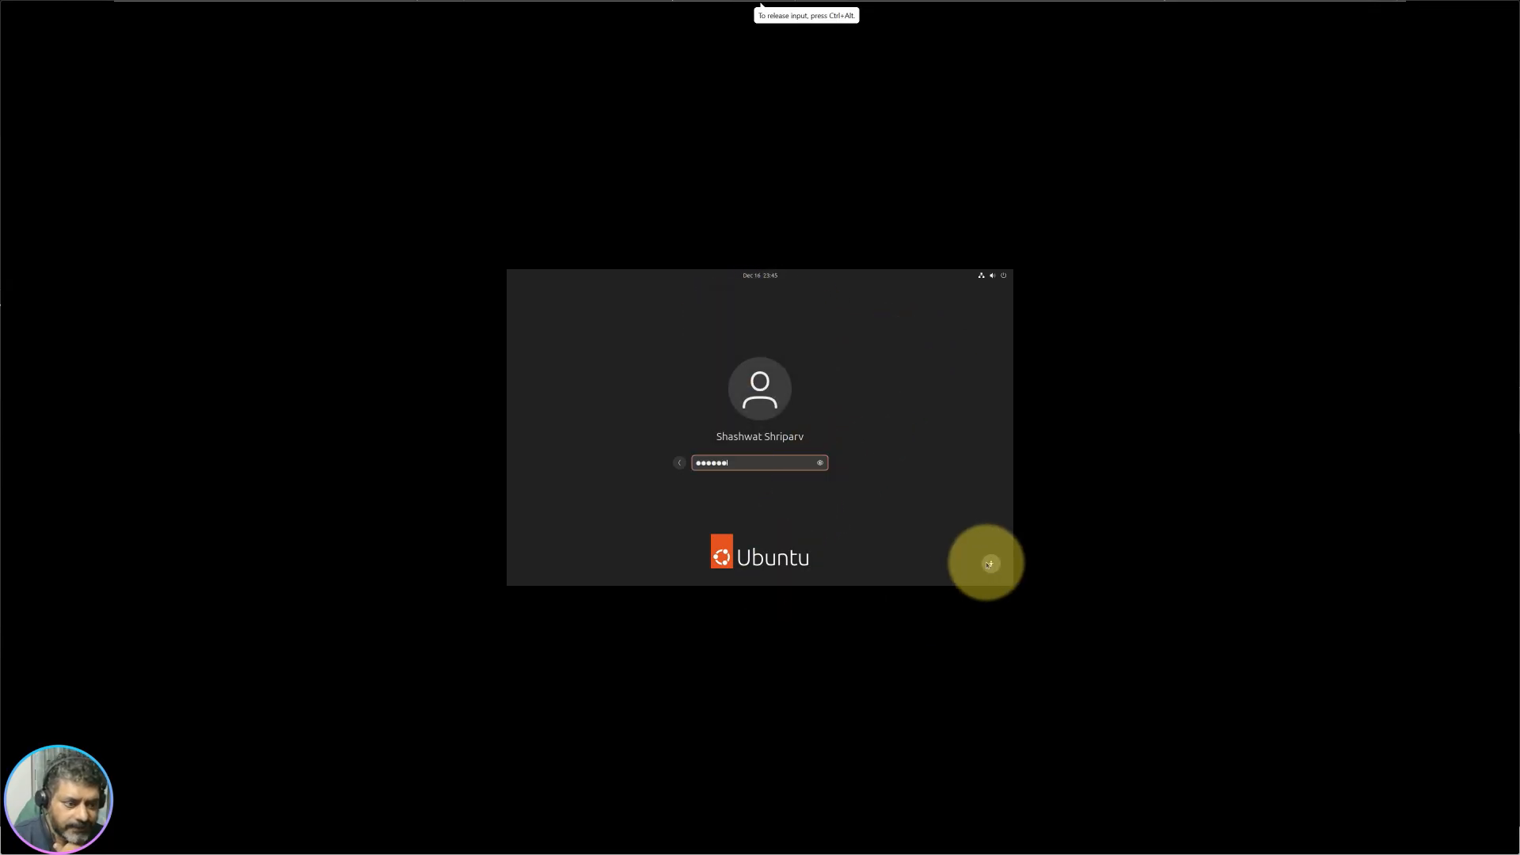
pyautogui.click(989, 564)
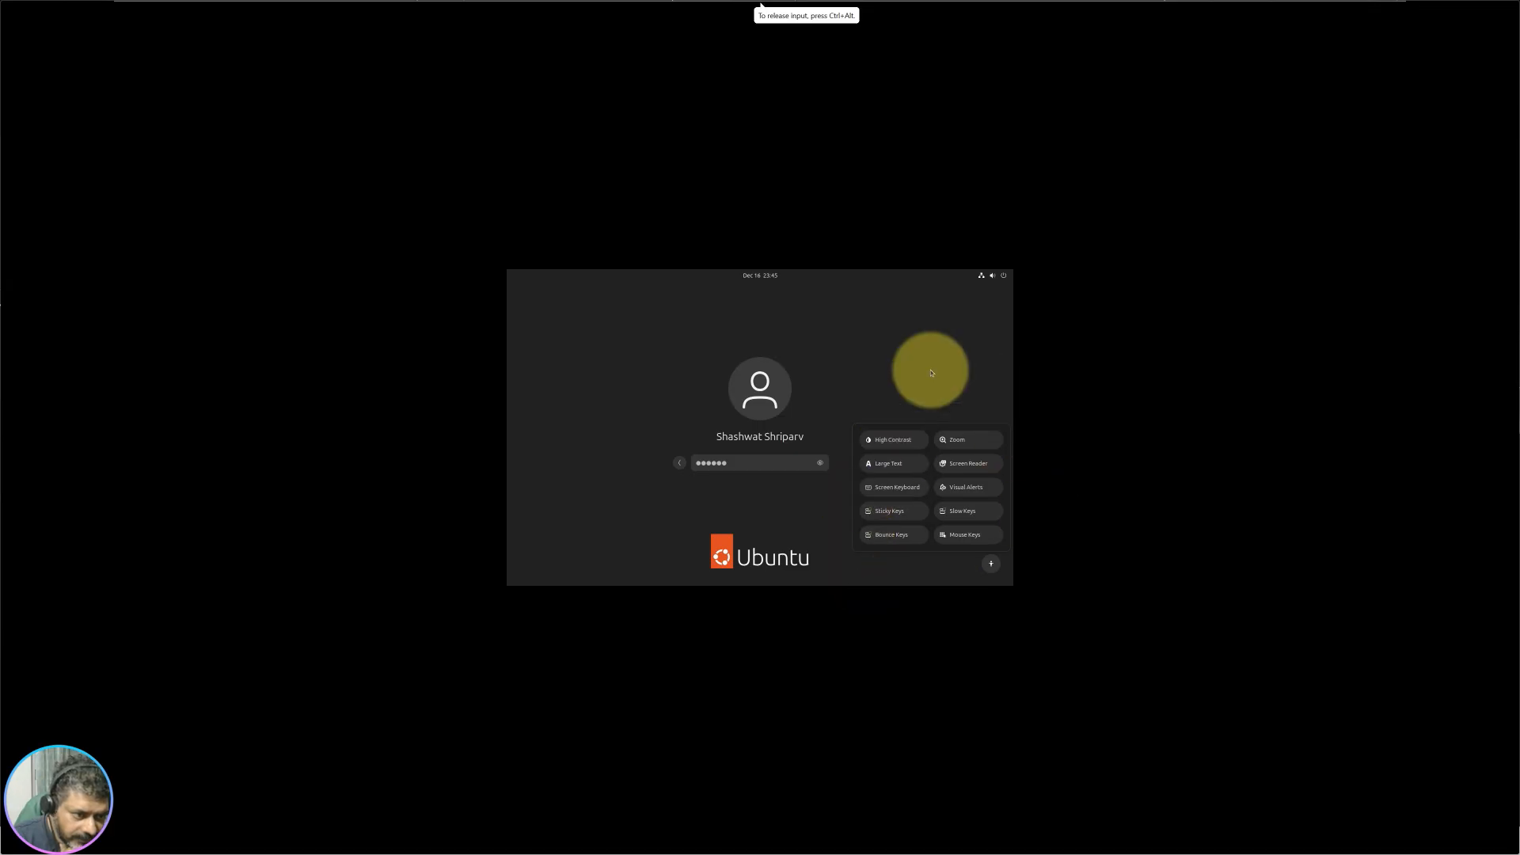
pyautogui.click(878, 559)
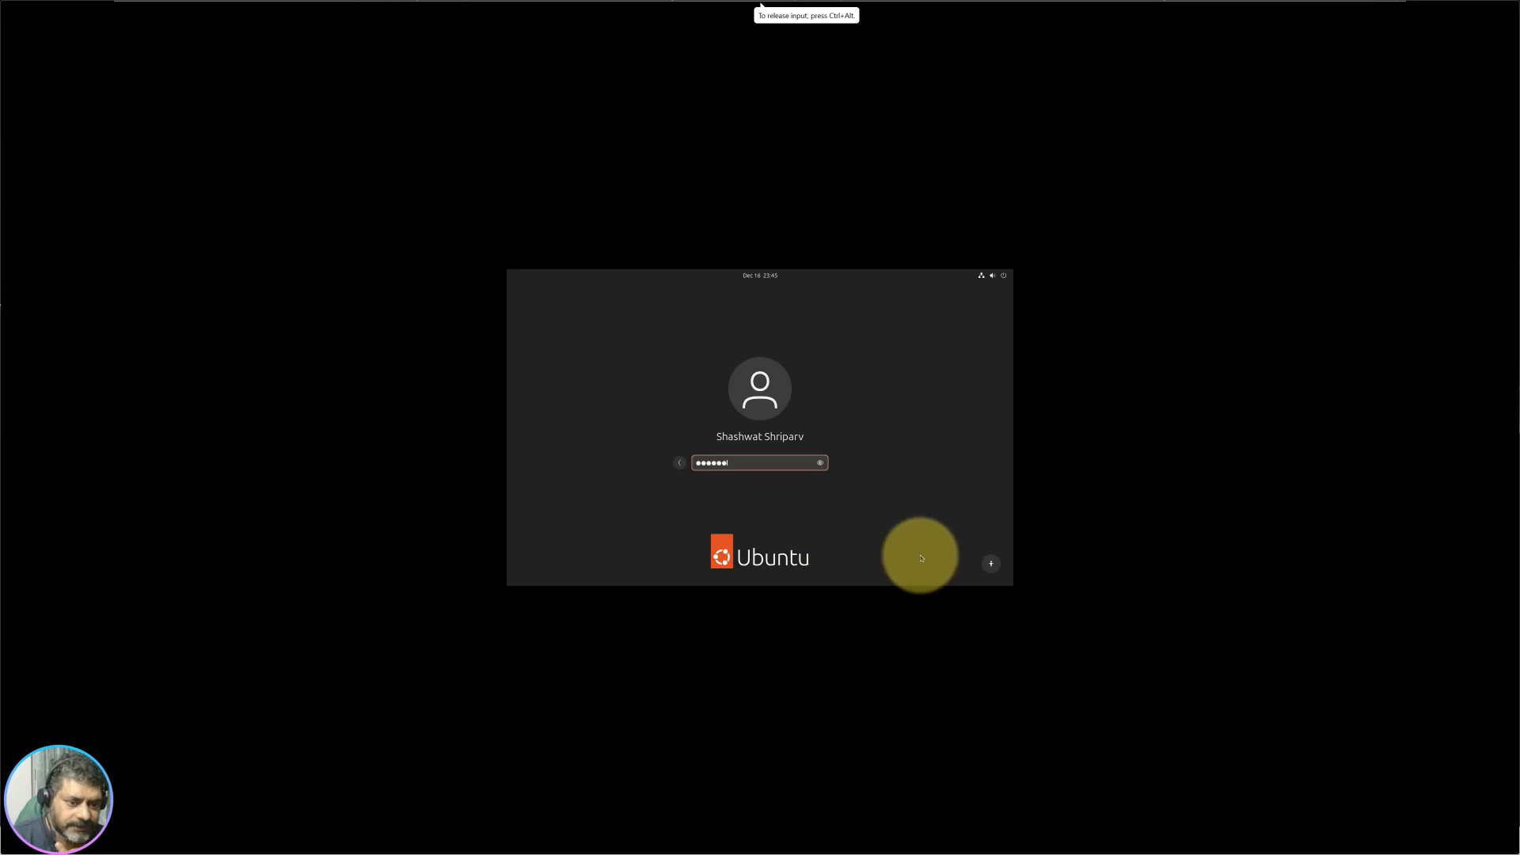
pyautogui.click(681, 465)
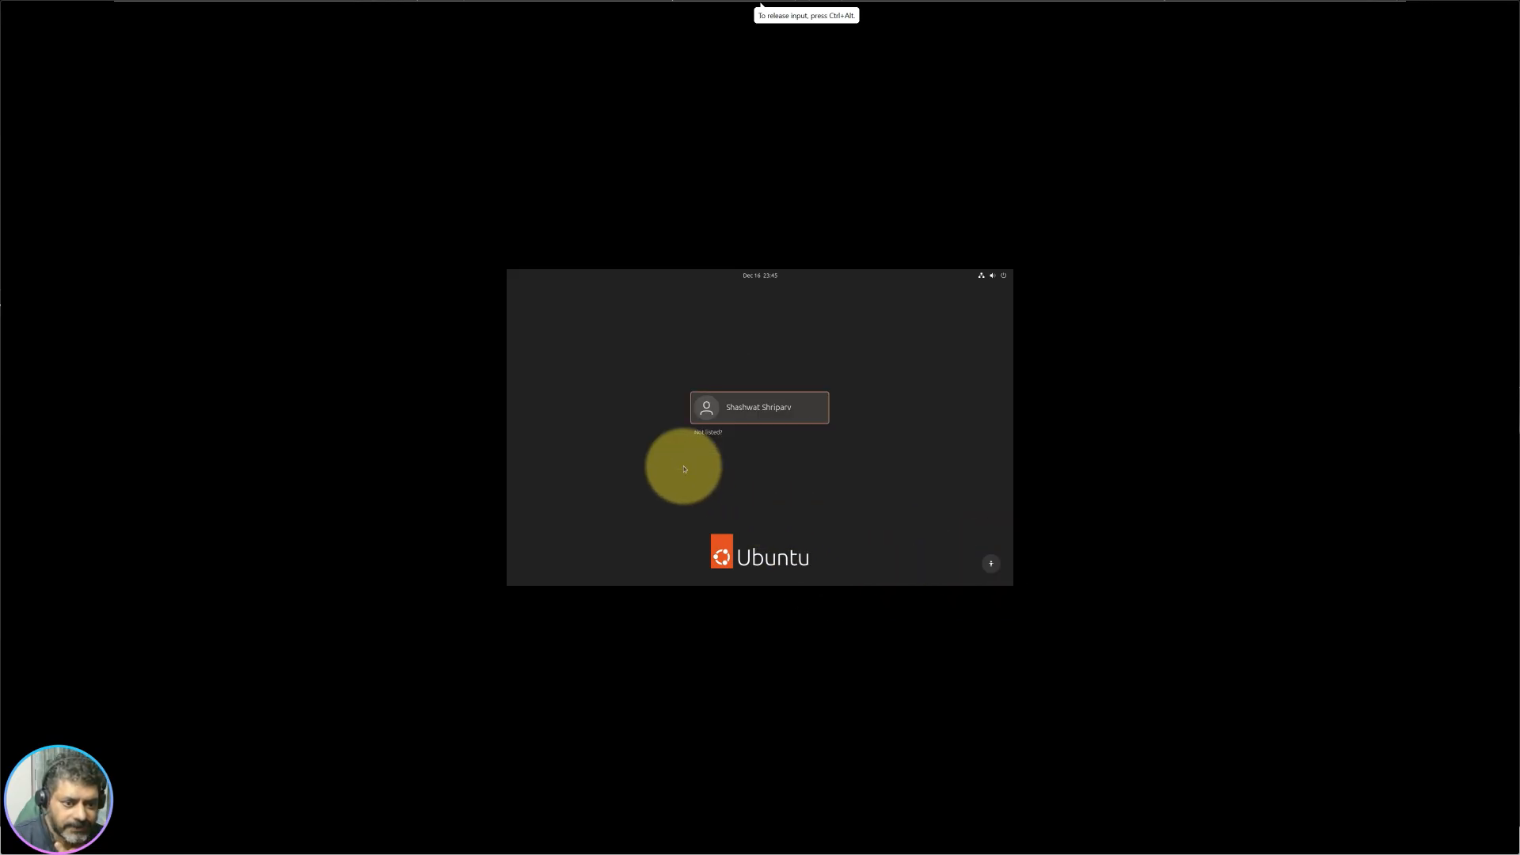
# Step: Sign in as the user and right-click the empty desktop to bring up its context menu
pyautogui.click(783, 412)
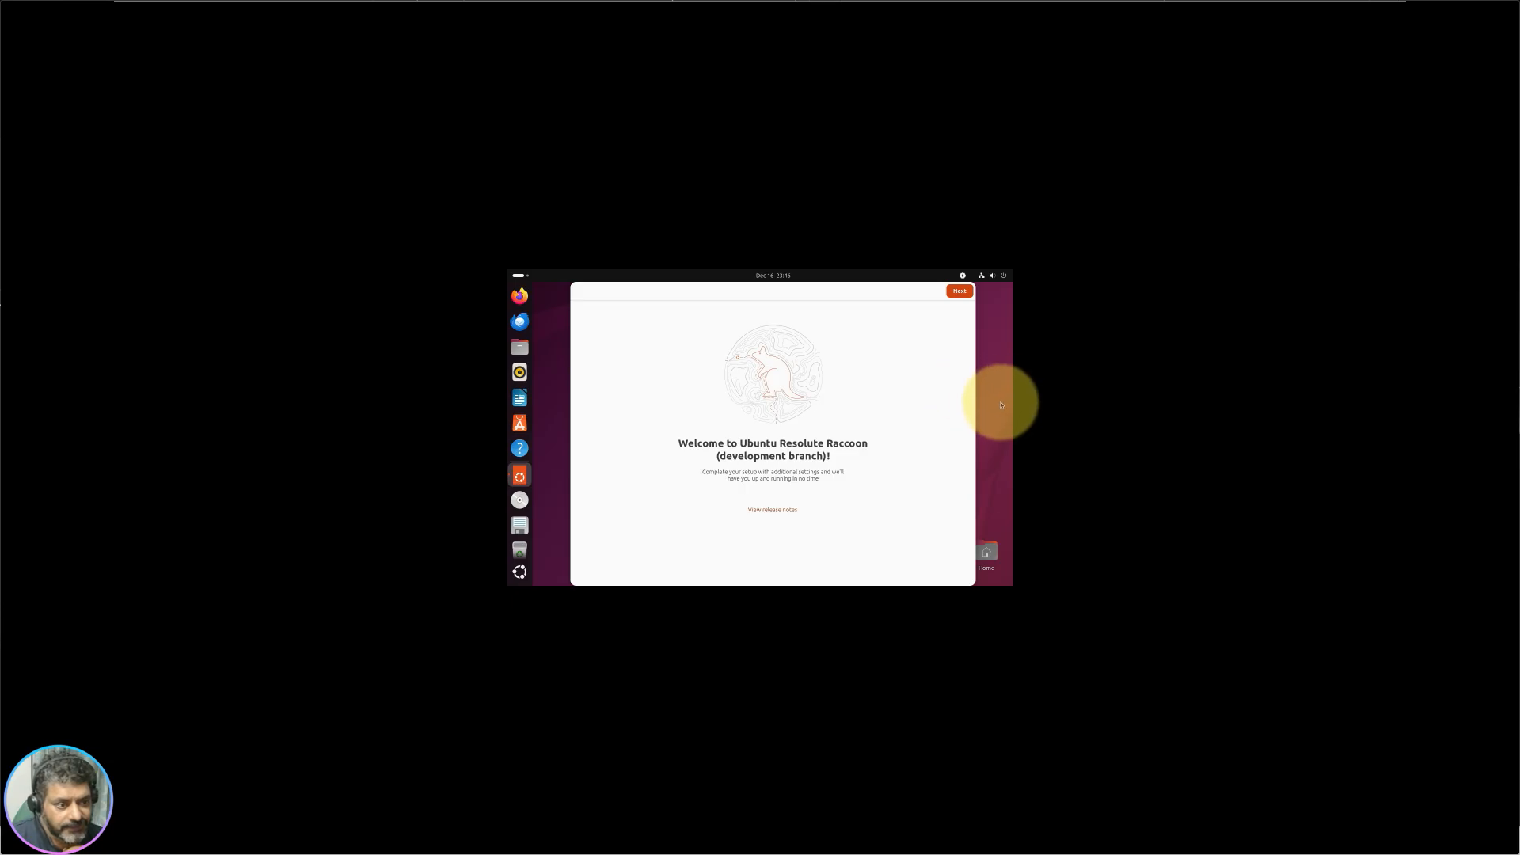
pyautogui.rightClick(945, 403)
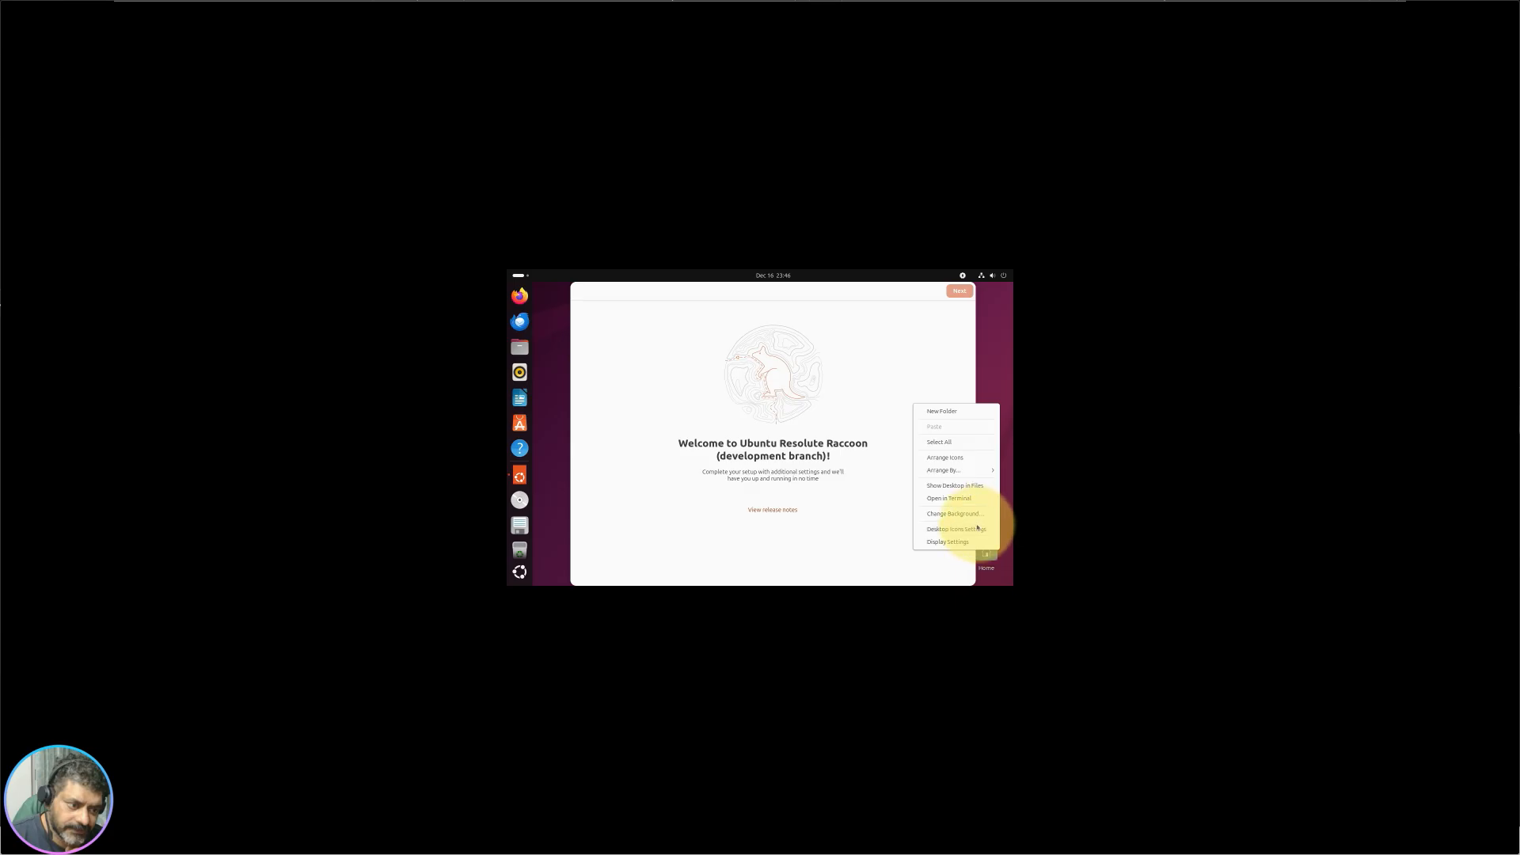
# Step: Set the display resolution to 2560 × 1600, keep the changes, and close Settings
pyautogui.click(966, 545)
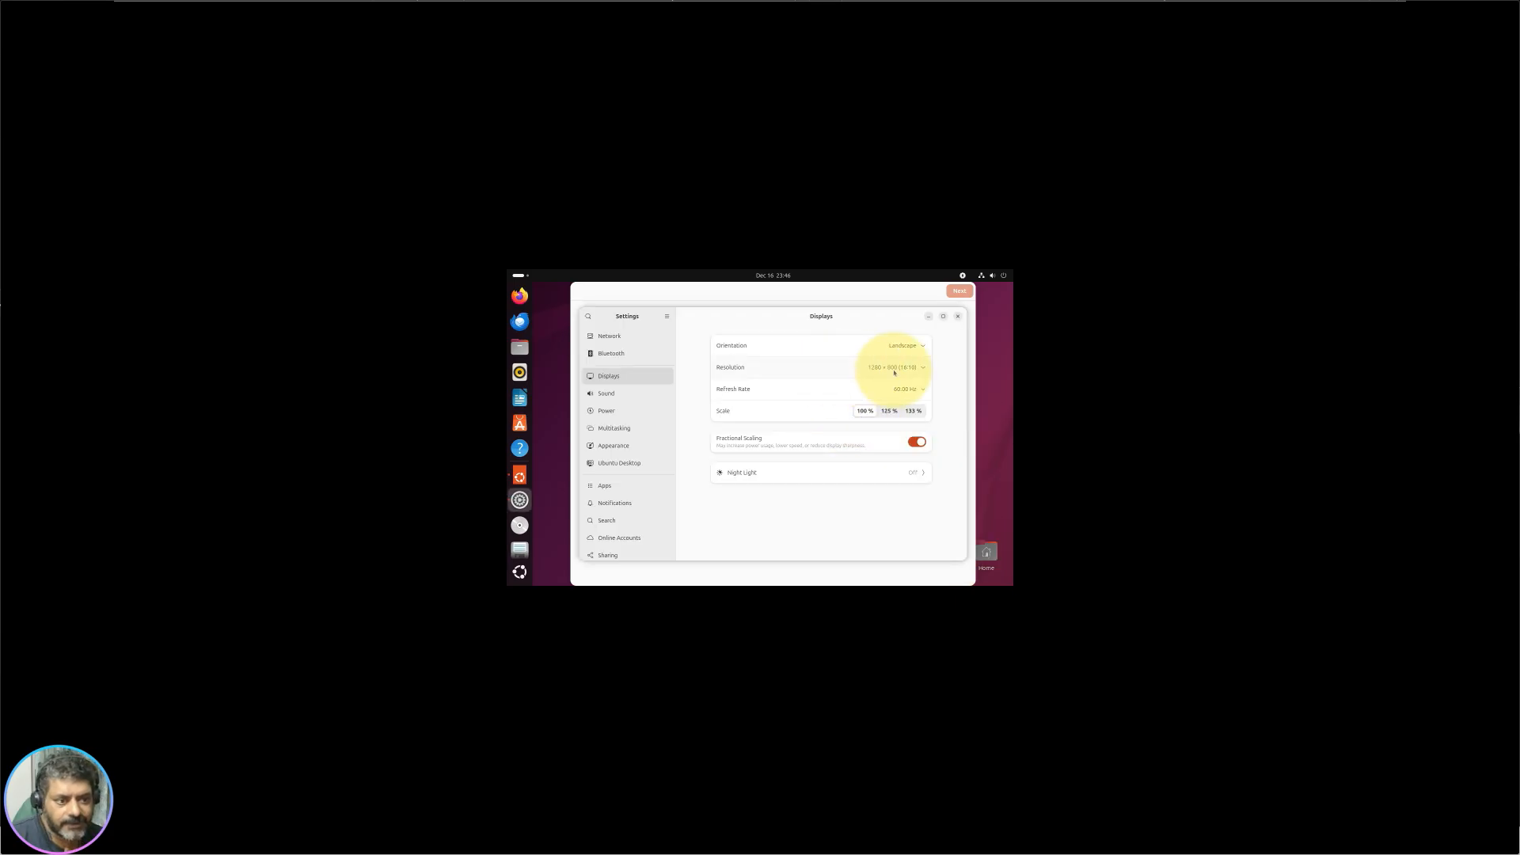
pyautogui.click(910, 369)
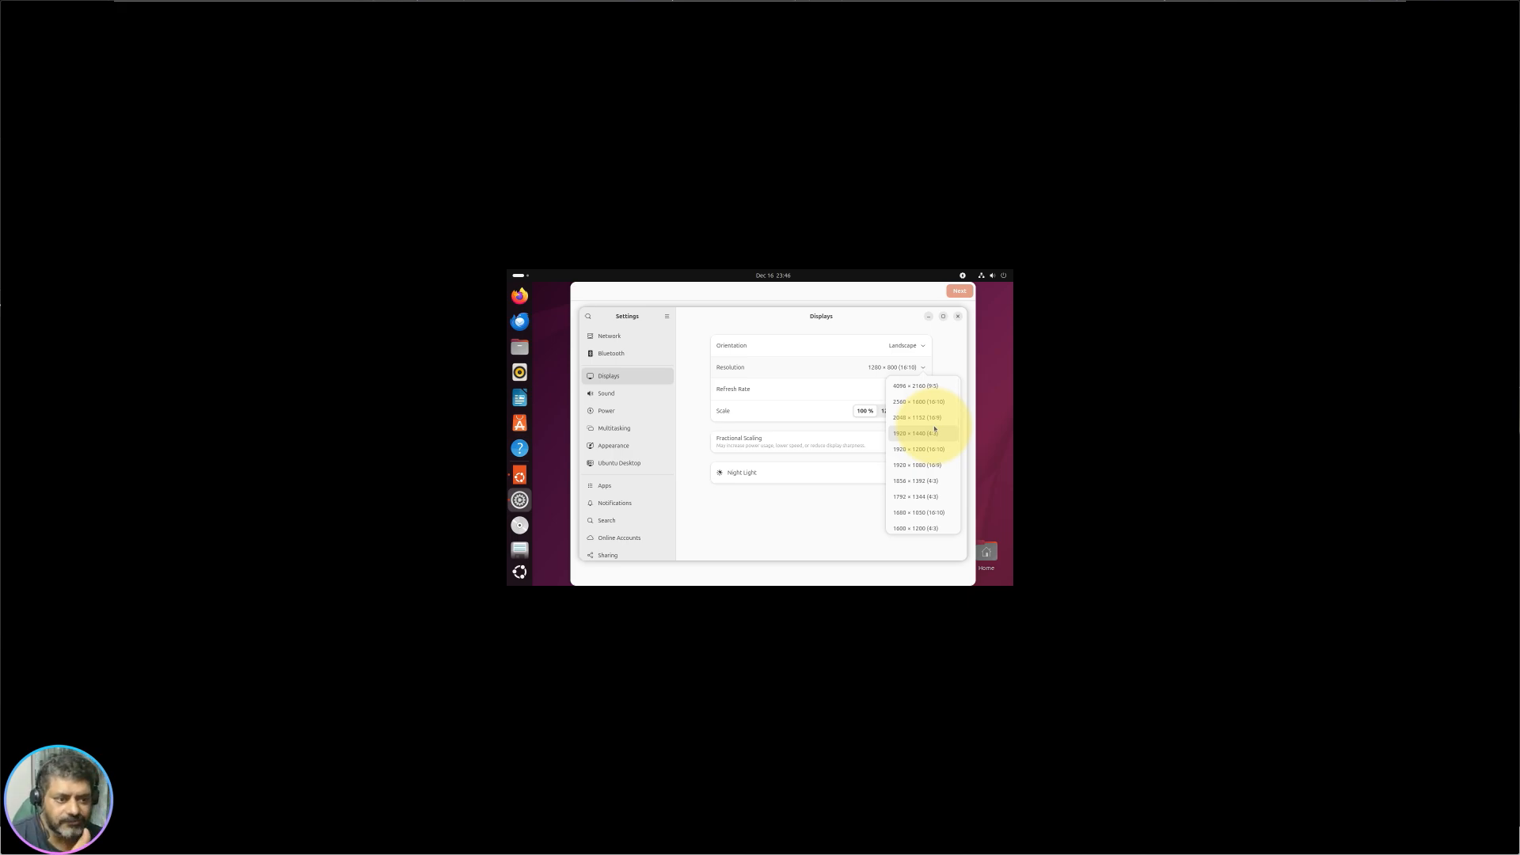
pyautogui.click(930, 413)
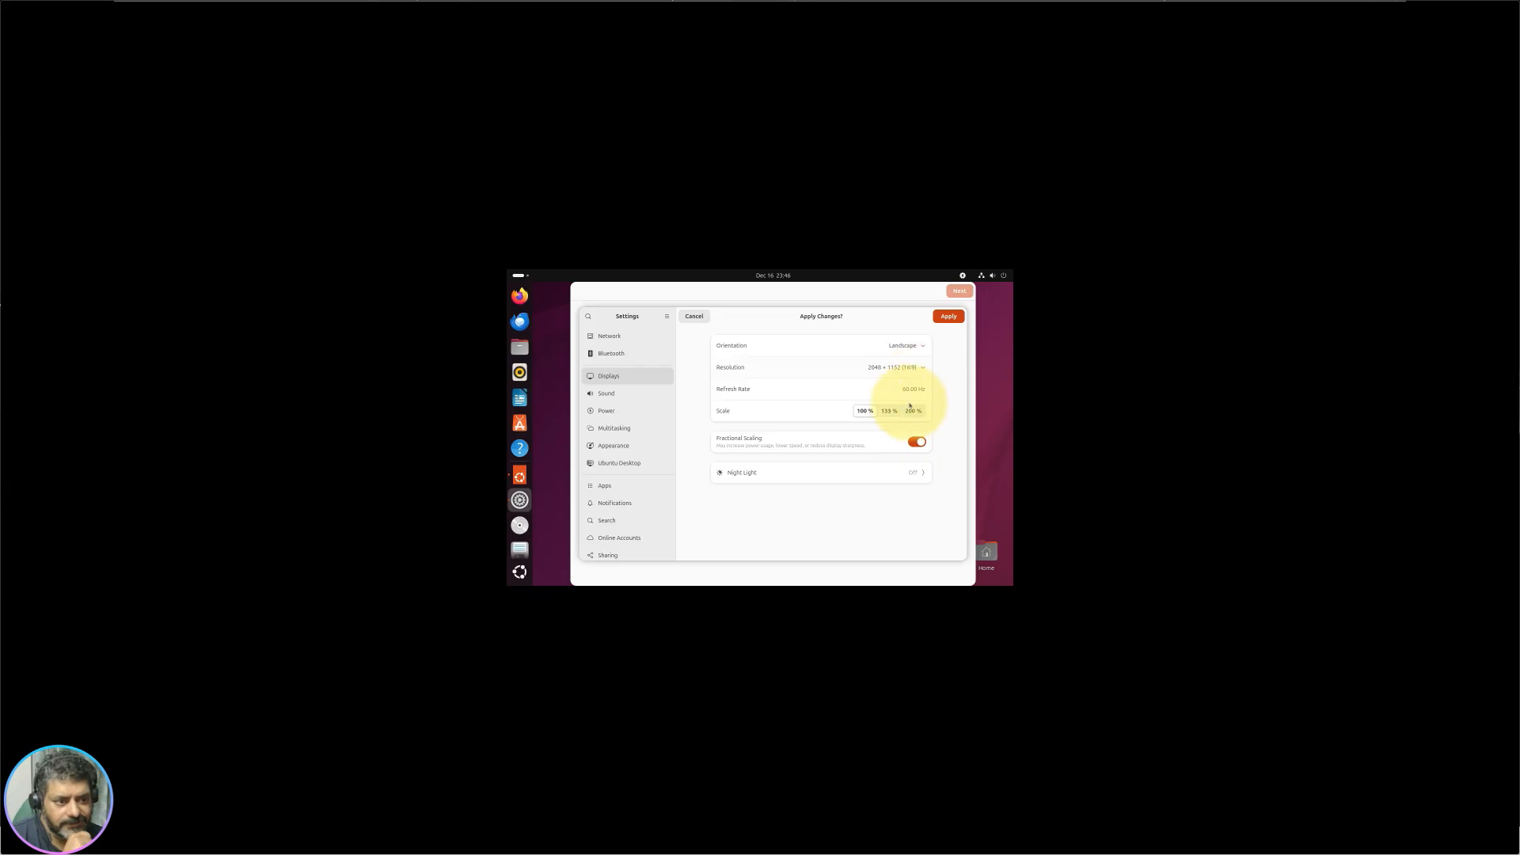
pyautogui.click(905, 368)
pyautogui.click(911, 402)
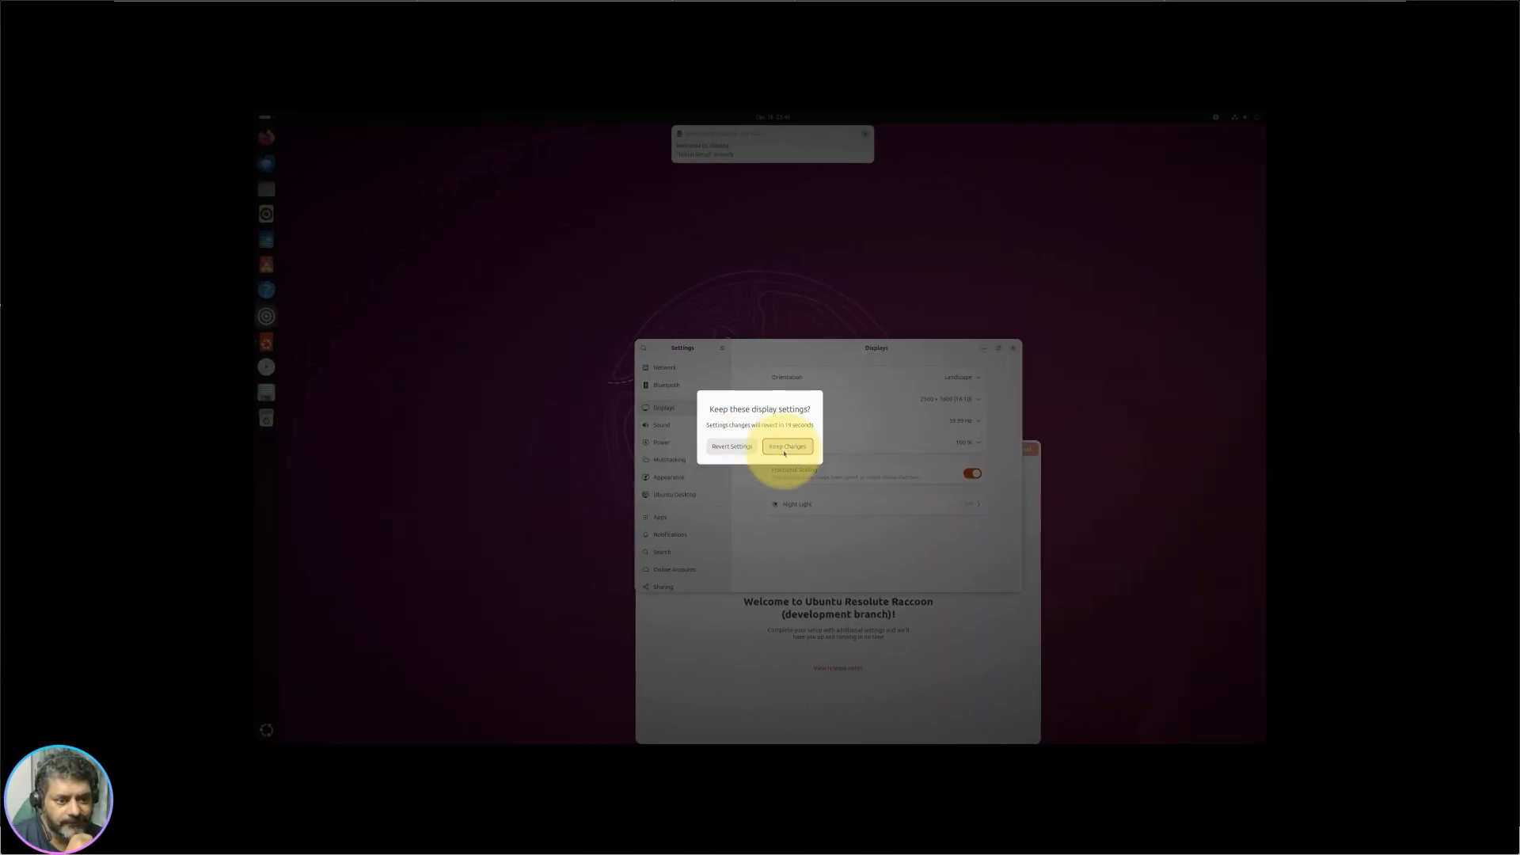
pyautogui.click(785, 448)
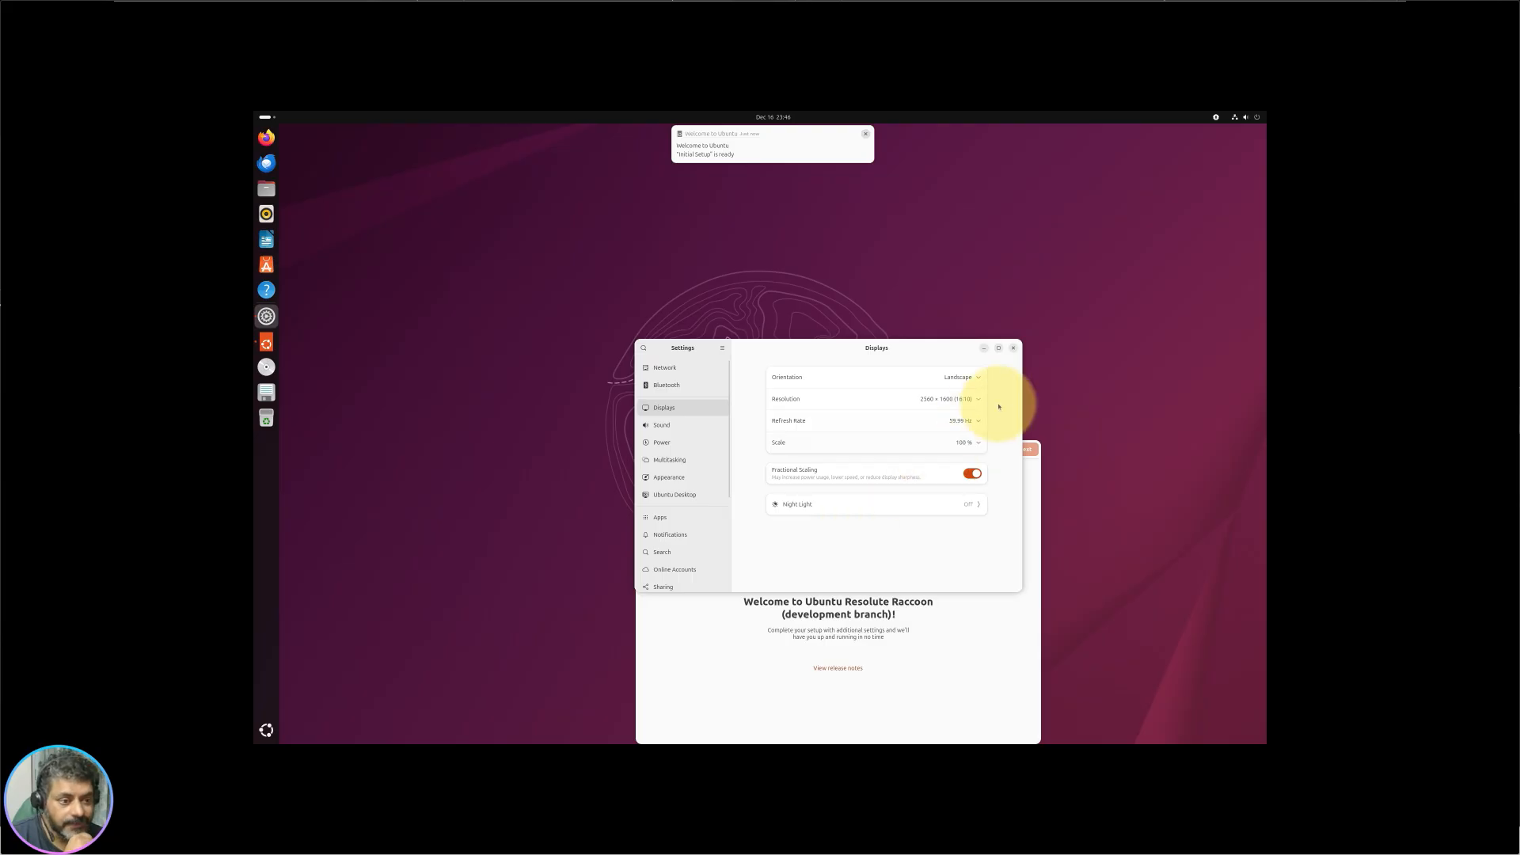
pyautogui.click(1014, 349)
# Step: Shift the Welcome window aside and drag the Home icon to the desktop's top-left corner
pyautogui.moveTo(875, 465); pyautogui.dragTo(955, 394)
pyautogui.moveTo(722, 370); pyautogui.dragTo(255, 180)
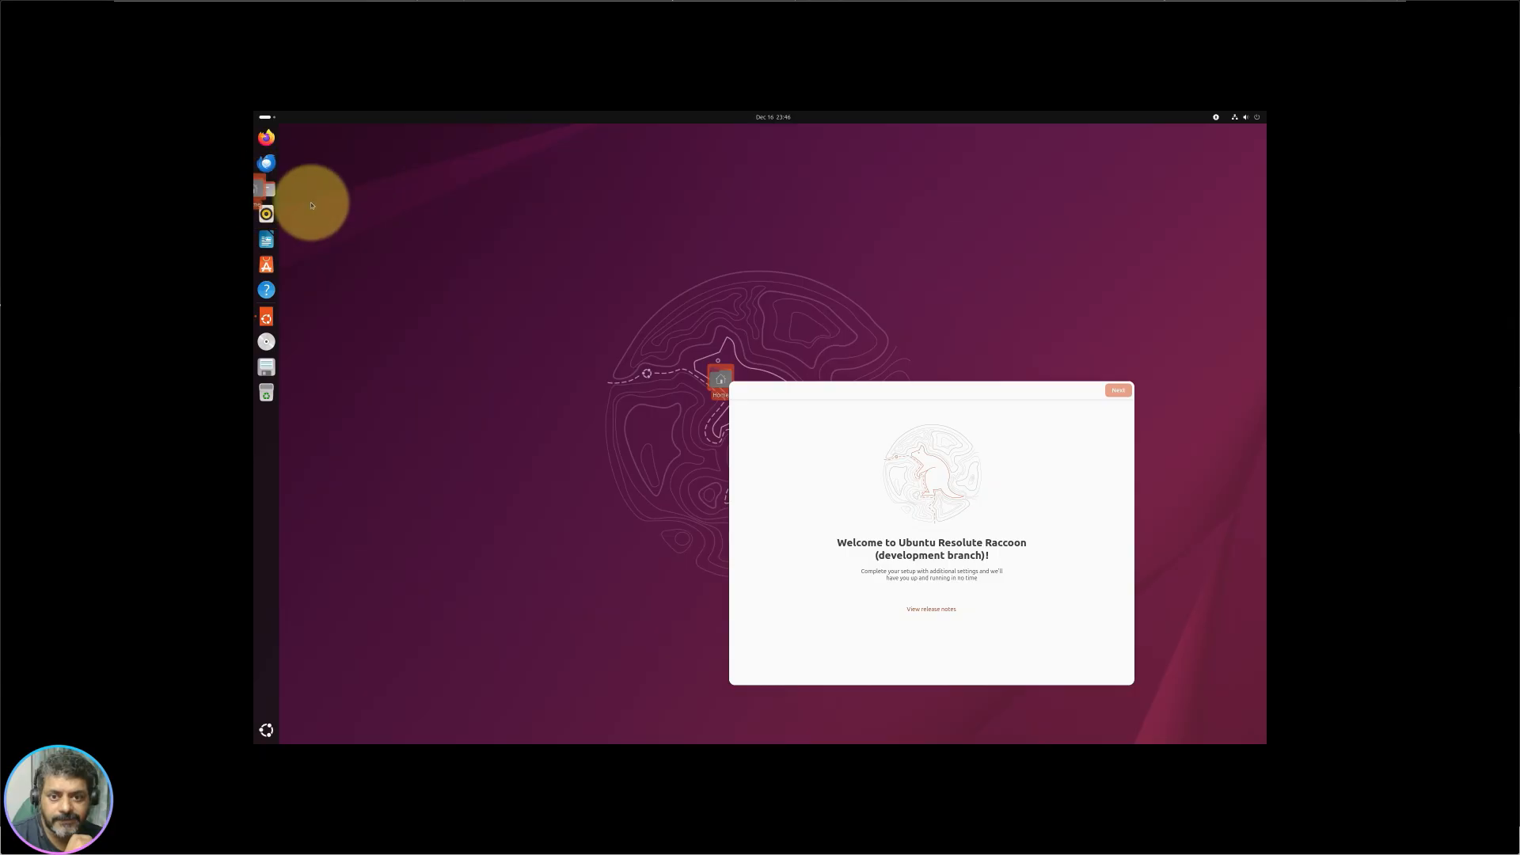
pyautogui.moveTo(712, 380); pyautogui.dragTo(301, 147)
# Step: Drag the Welcome window to the screen centre and follow its View release notes link
pyautogui.click(436, 203)
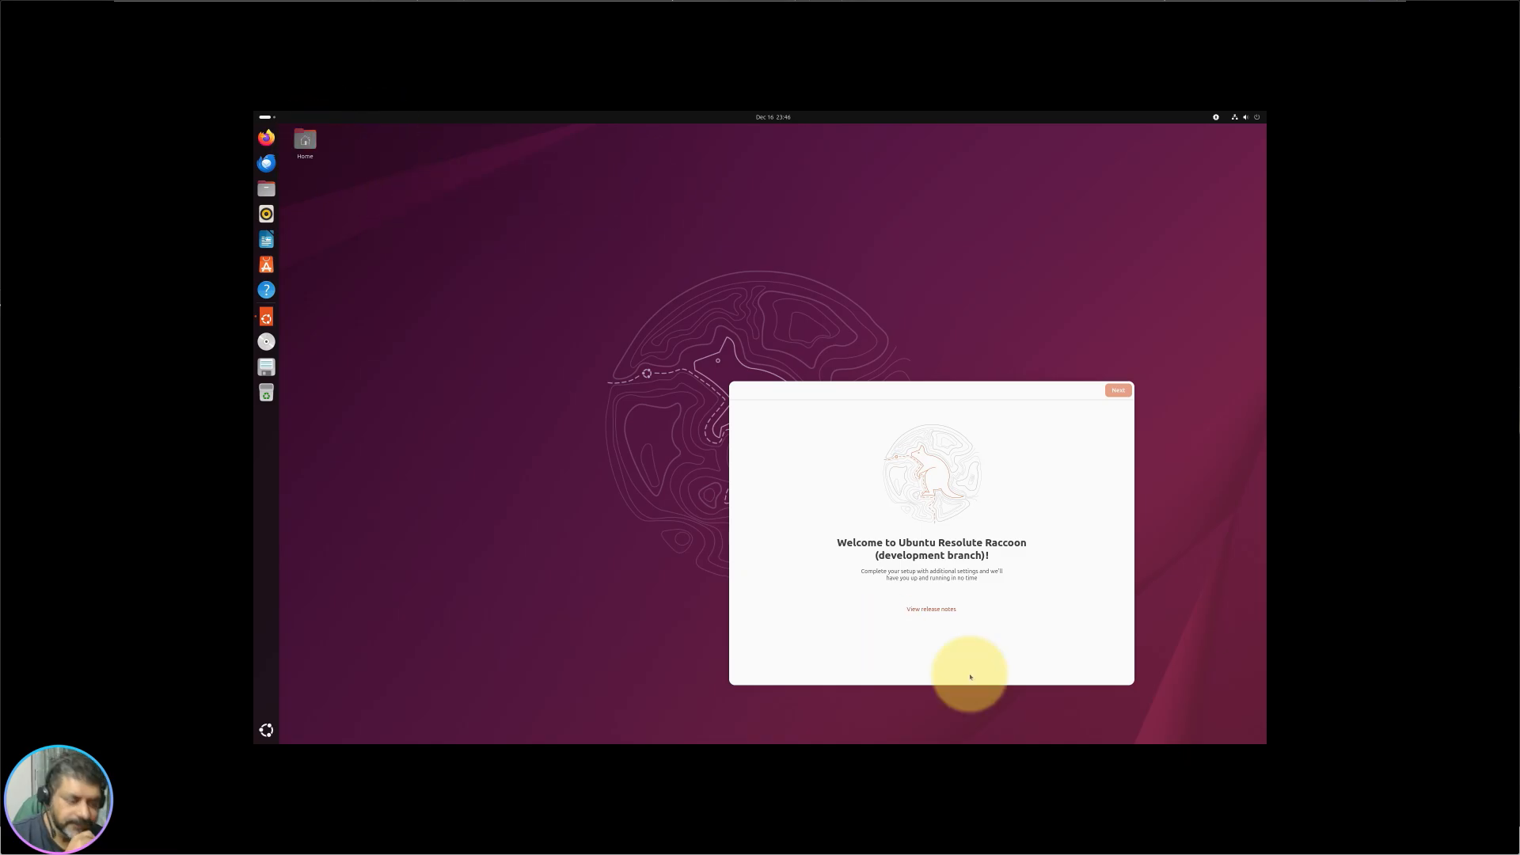
pyautogui.moveTo(900, 400); pyautogui.dragTo(679, 251)
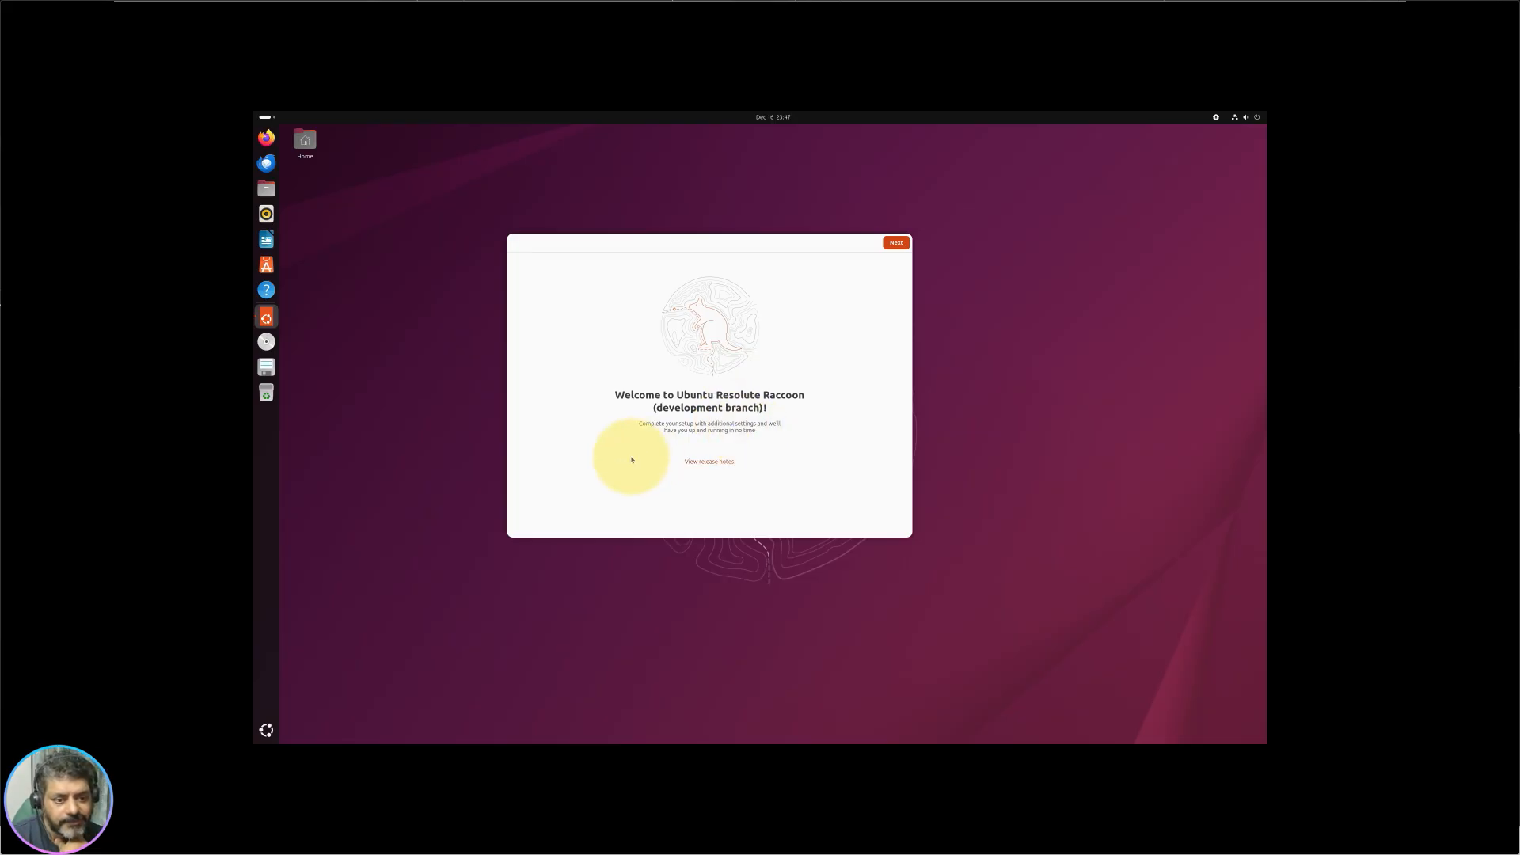
pyautogui.click(733, 464)
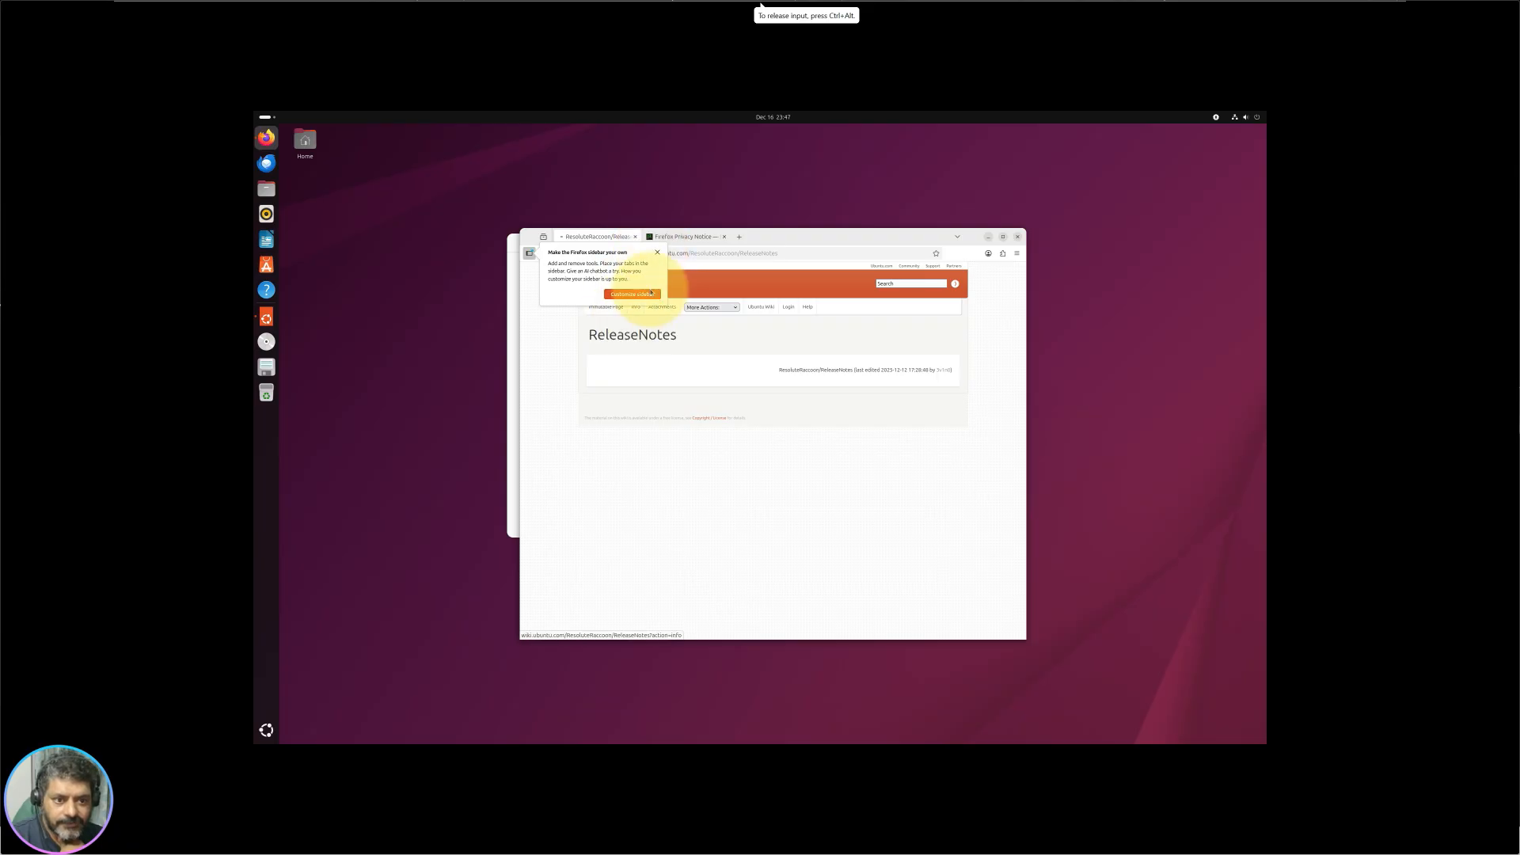
# Step: Dismiss Firefox's sidebar tip and Privacy Notice page, then start scrolling through the release notes
pyautogui.click(657, 252)
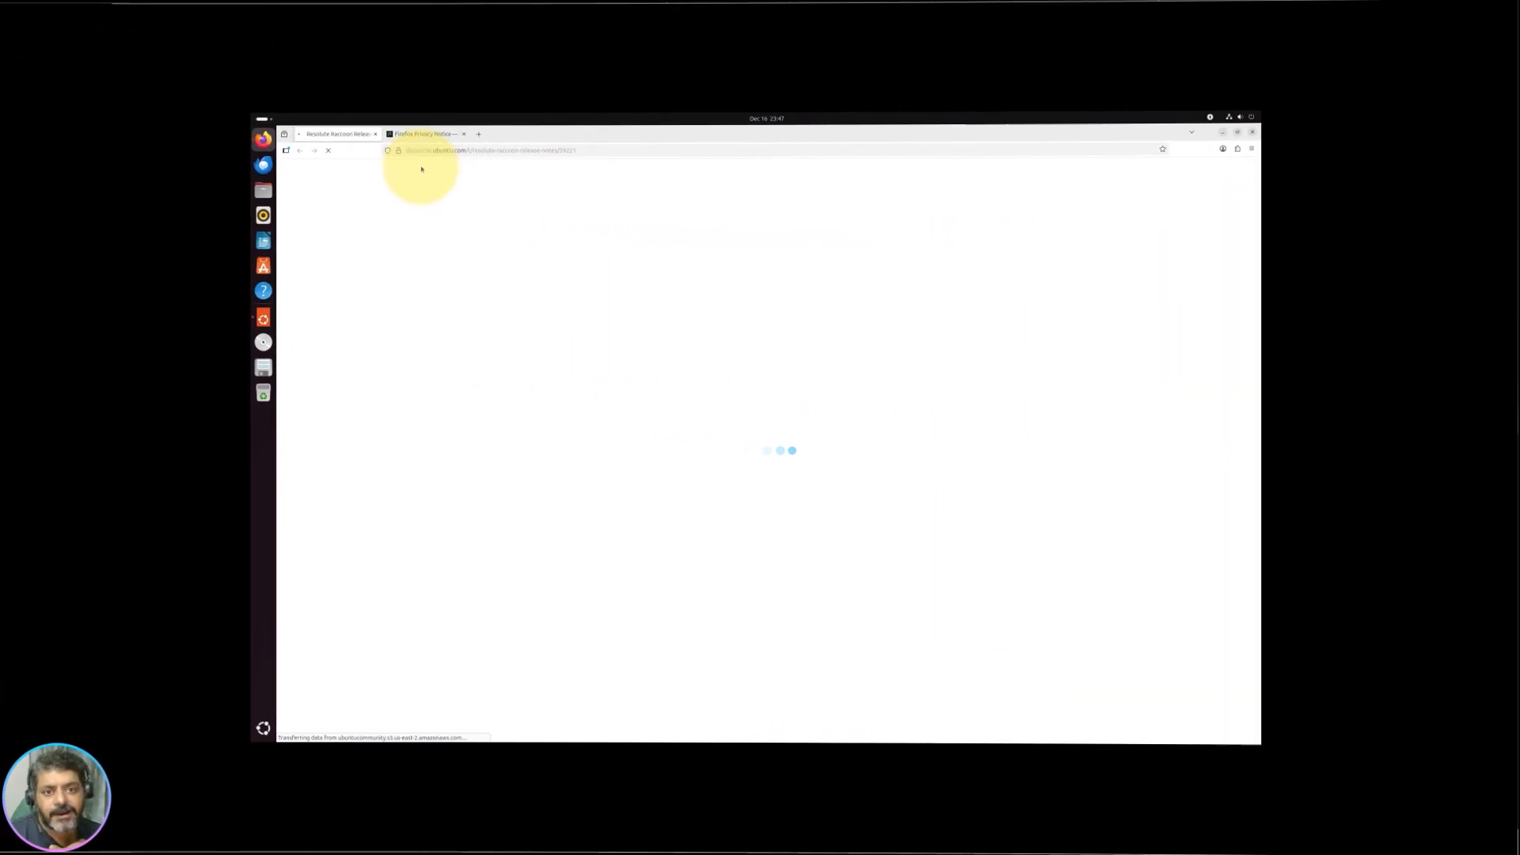
pyautogui.click(426, 133)
pyautogui.click(468, 132)
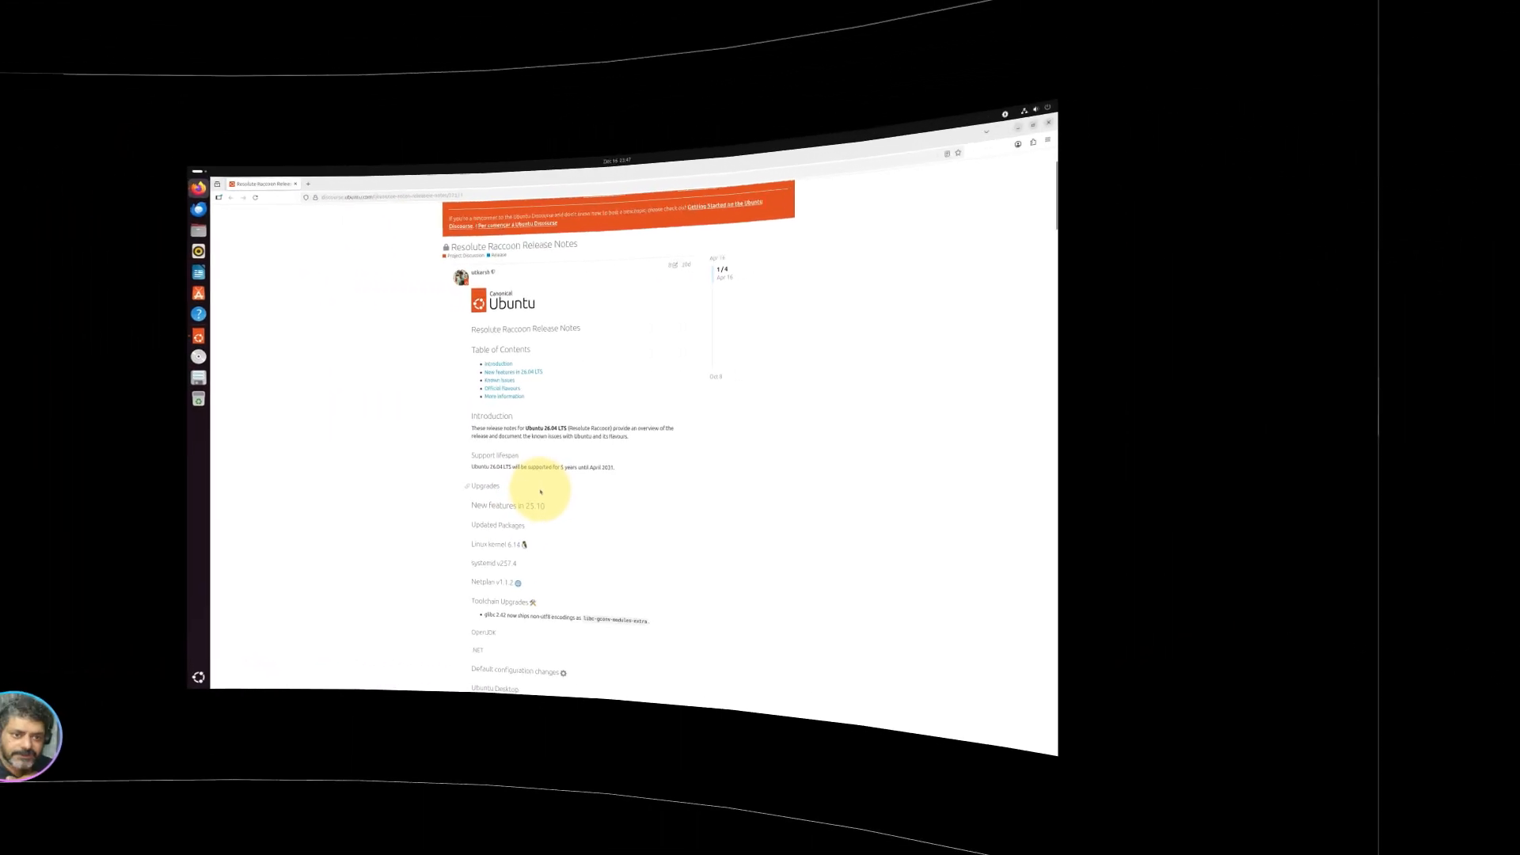
pyautogui.scroll(-15, 782, 372)
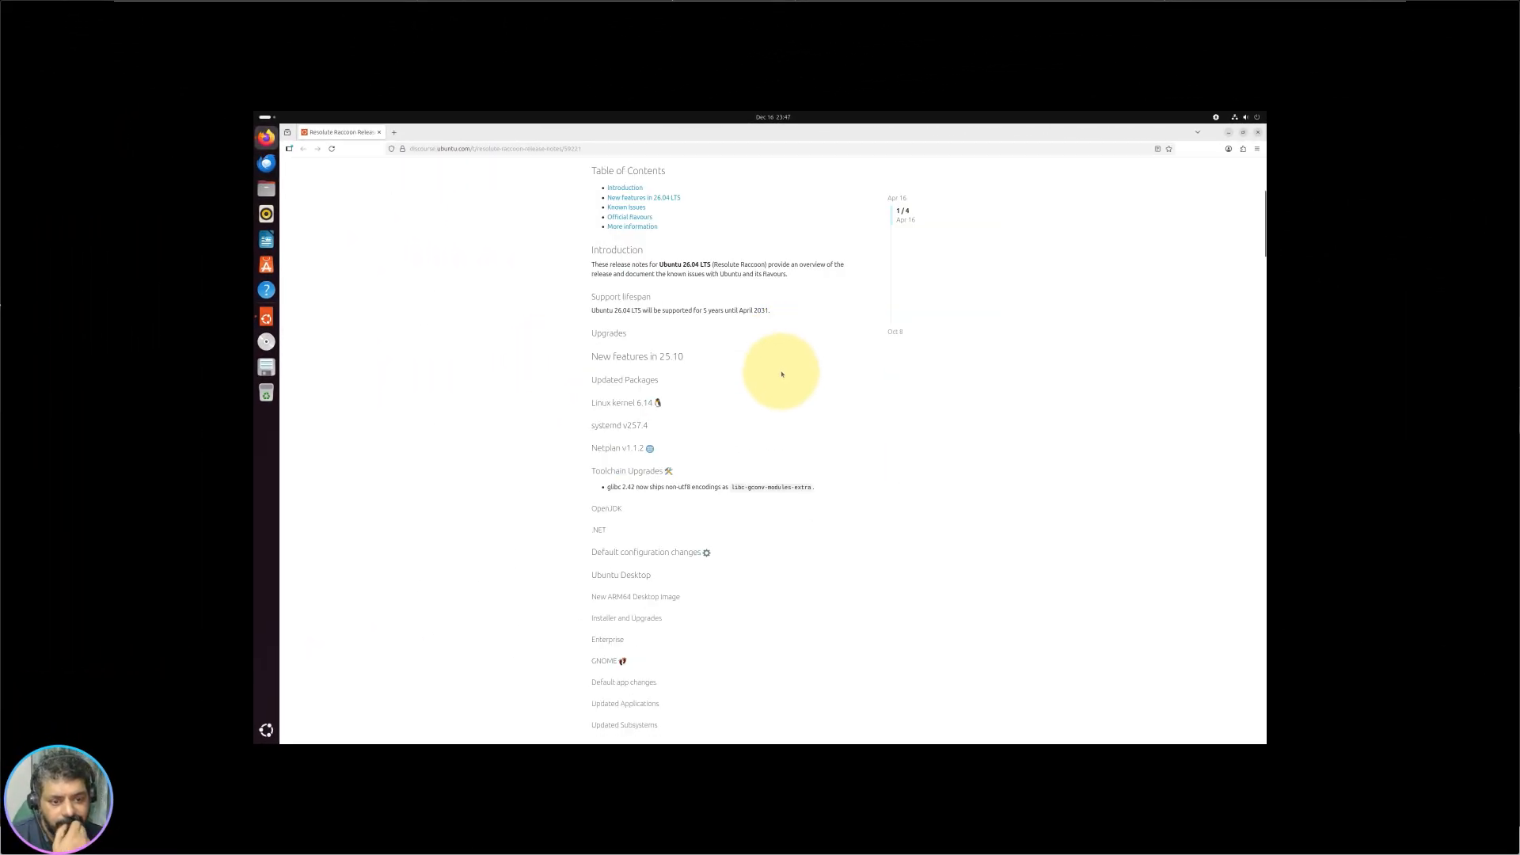
pyautogui.scroll(15, 784, 381)
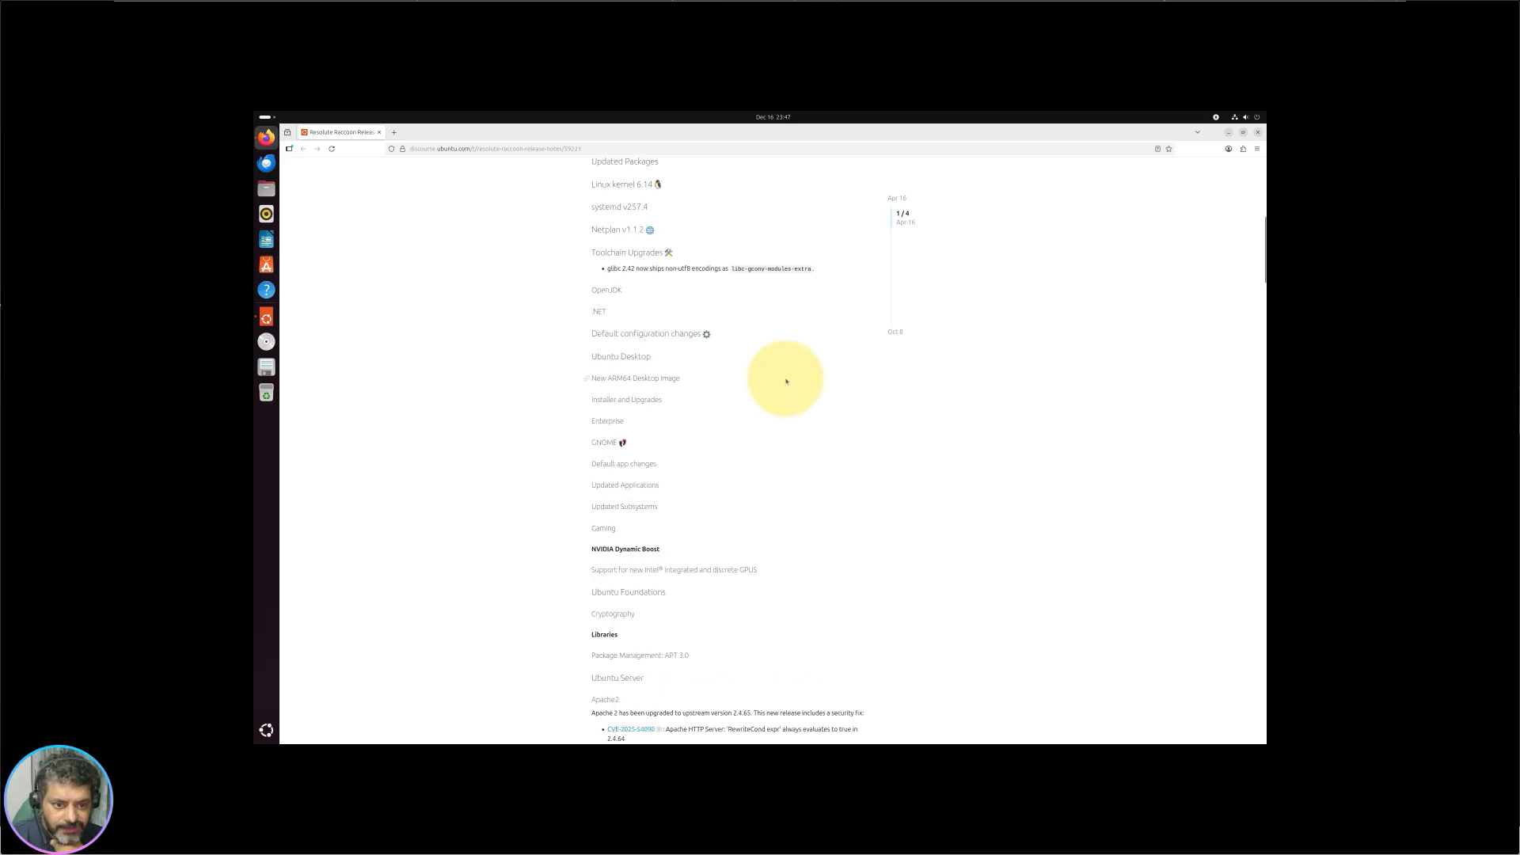
pyautogui.scroll(-3, 583, 303)
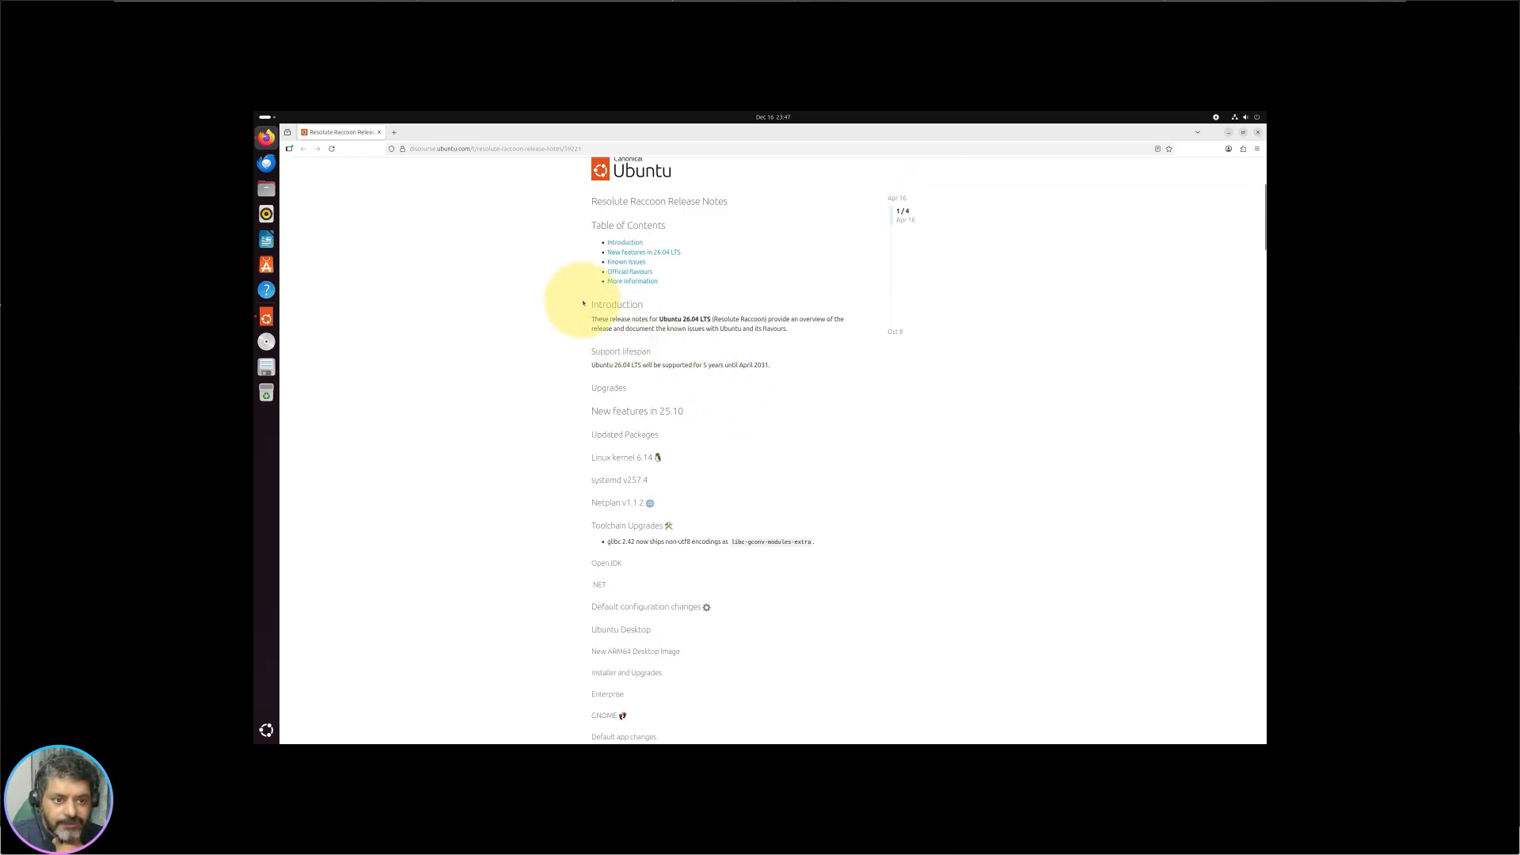
pyautogui.scroll(-2, 622, 365)
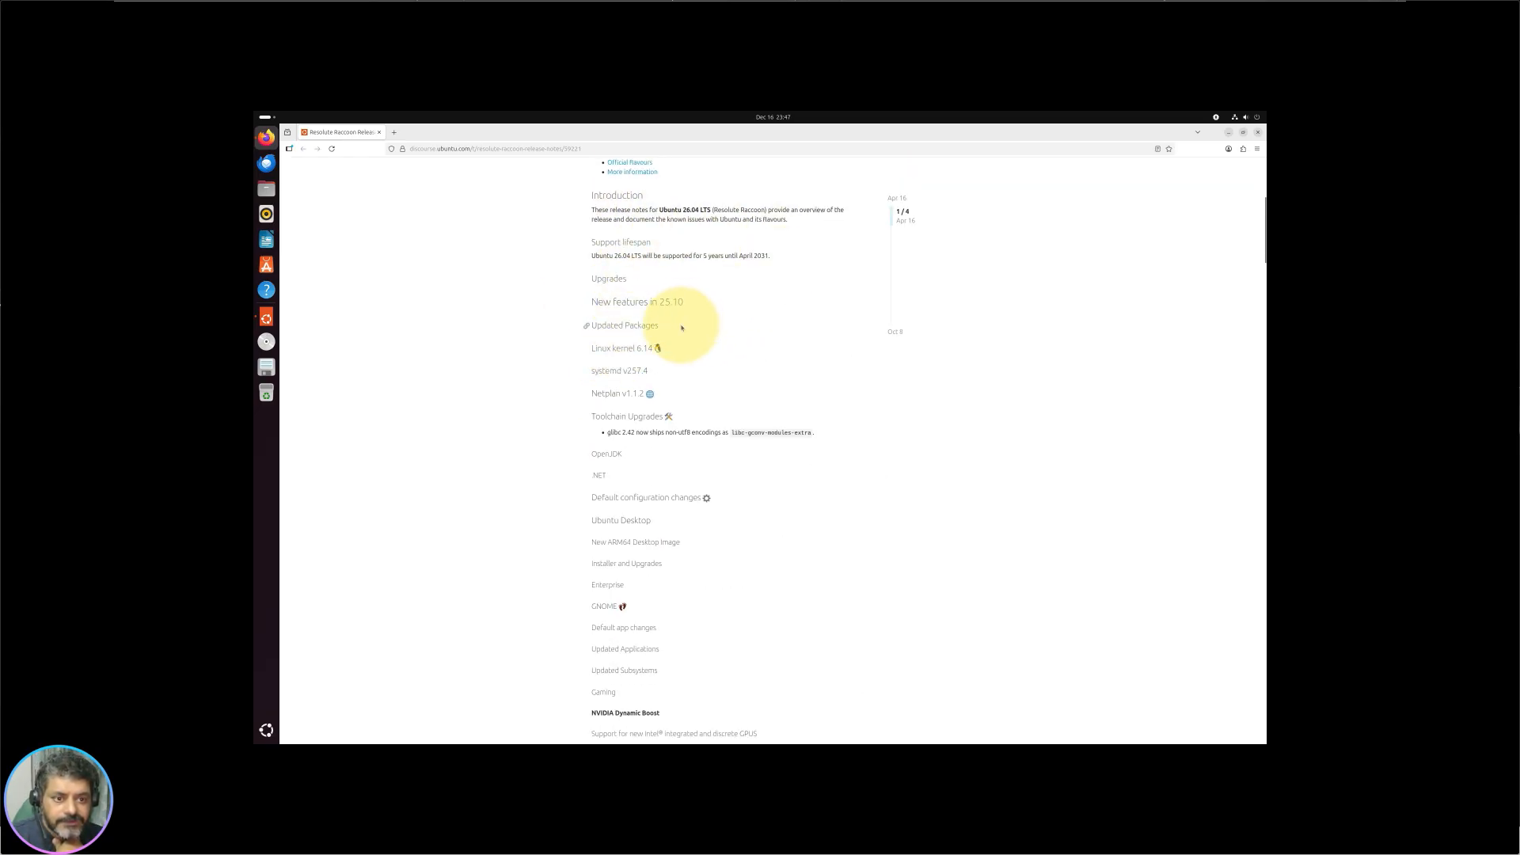
pyautogui.scroll(-2, 597, 231)
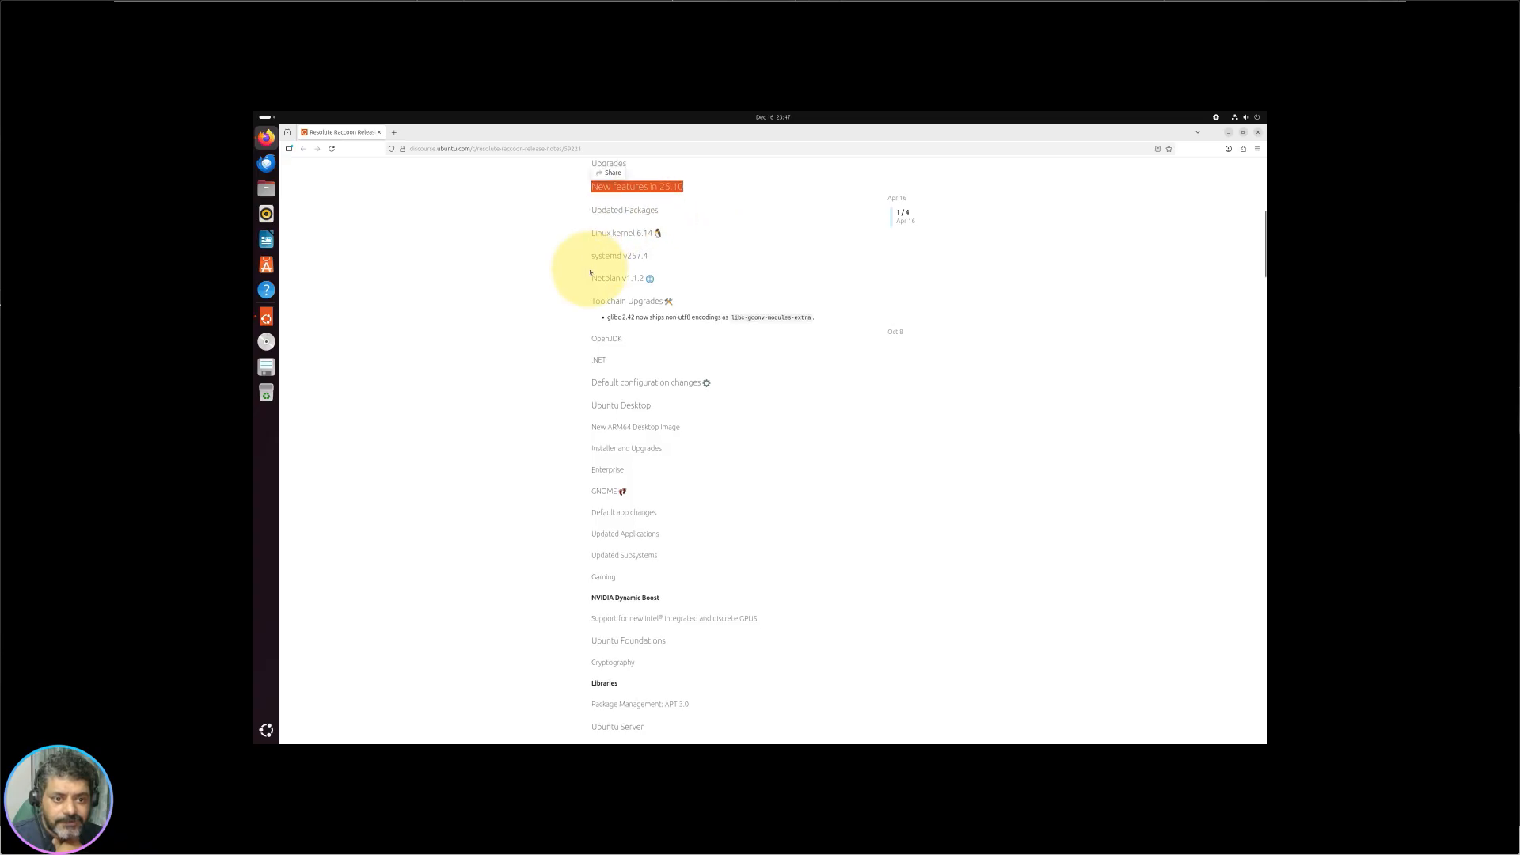
pyautogui.scroll(-4, 577, 317)
pyautogui.scroll(7, 629, 412)
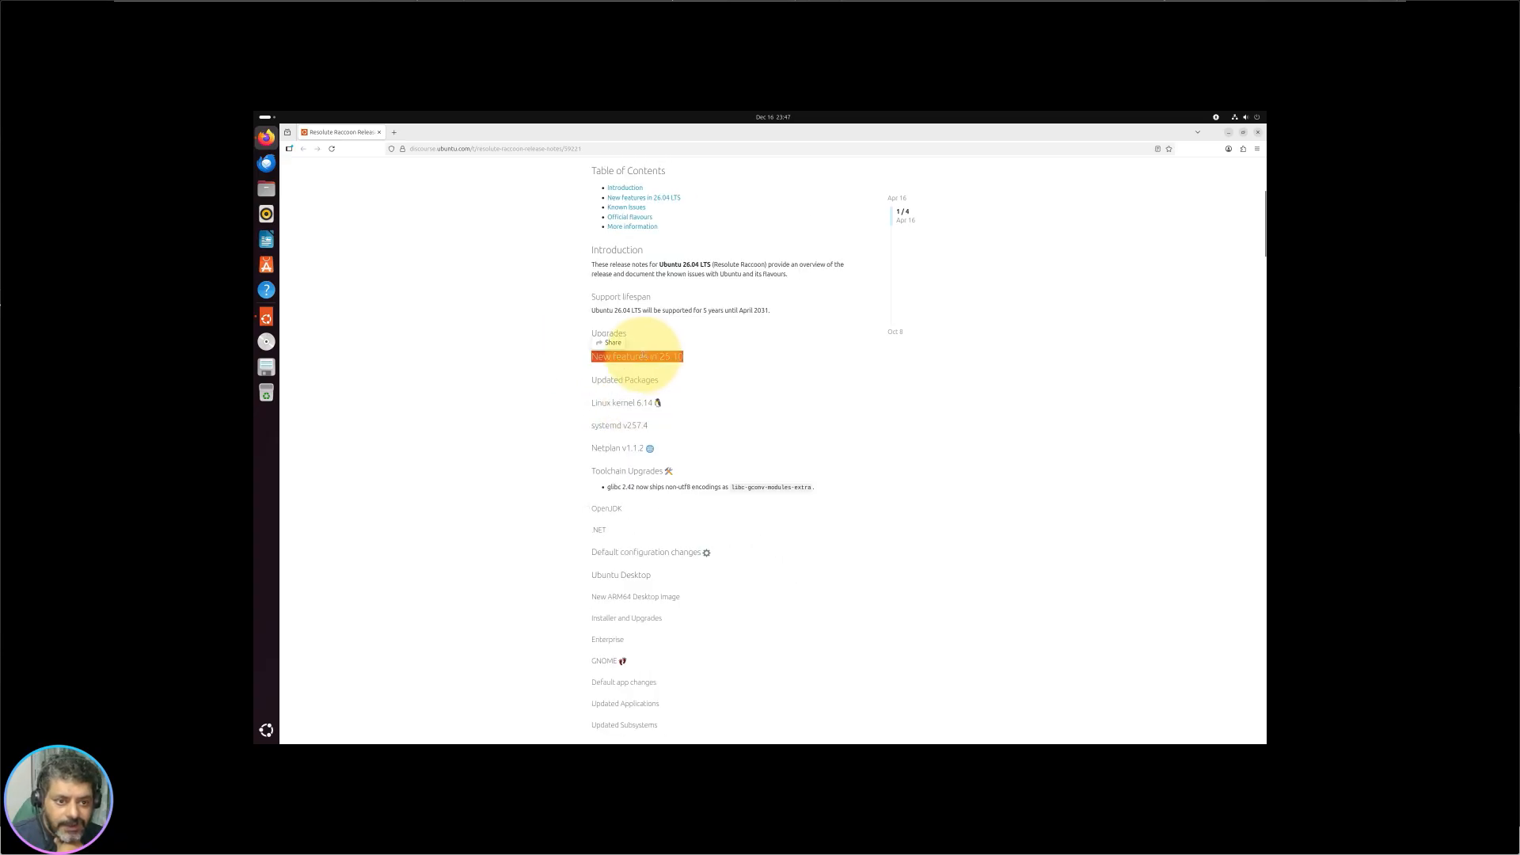
# Step: Read further through the release notes and drag the topic timeline to 4/4 to reach the end
pyautogui.moveTo(613, 395); pyautogui.dragTo(641, 411)
pyautogui.scroll(-2, 654, 441)
pyautogui.scroll(-3, 641, 410)
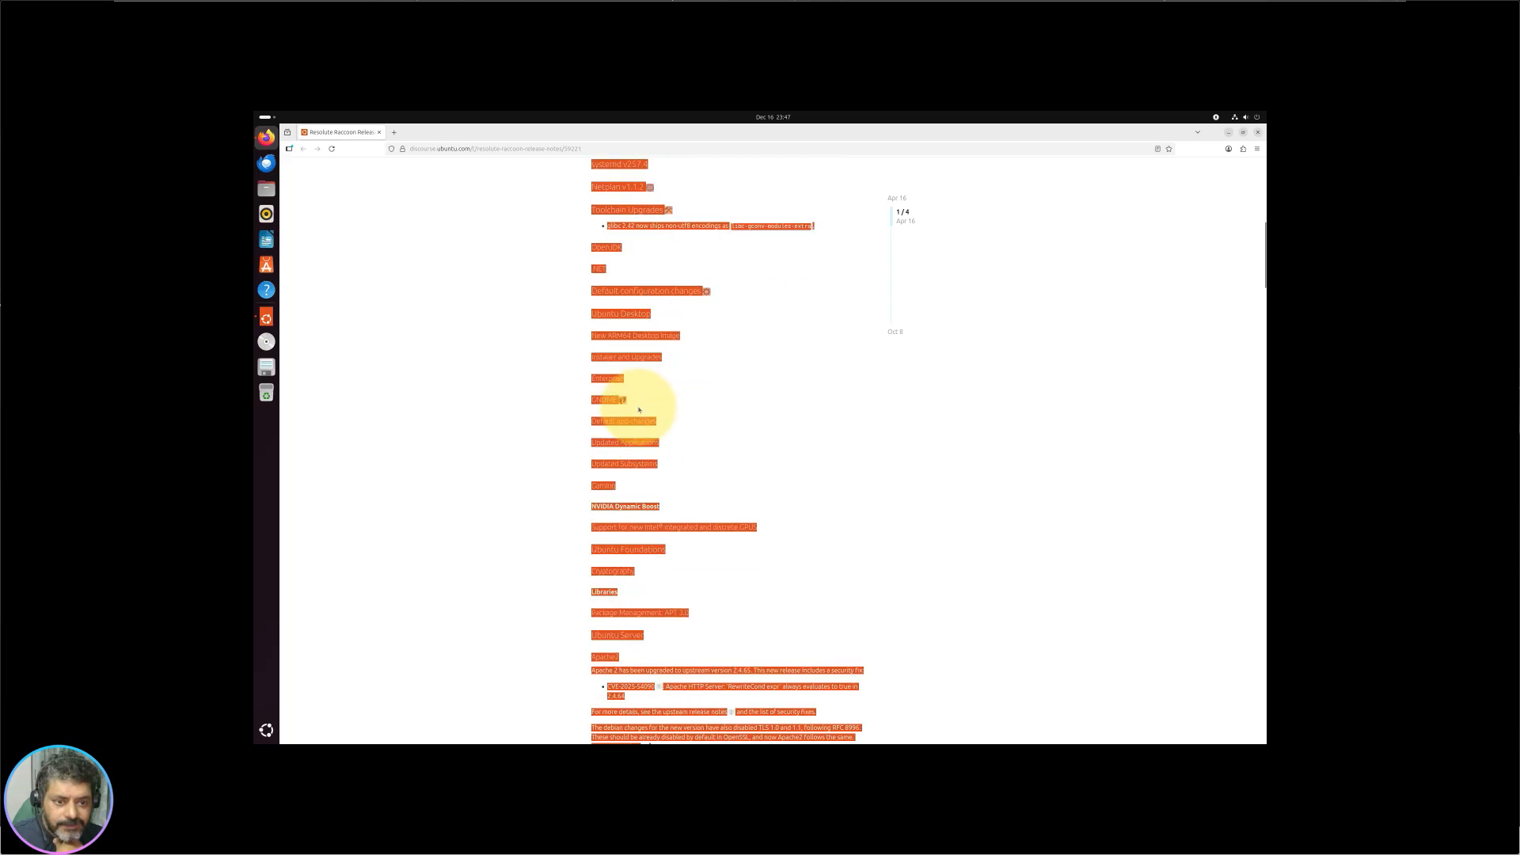
pyautogui.click(832, 361)
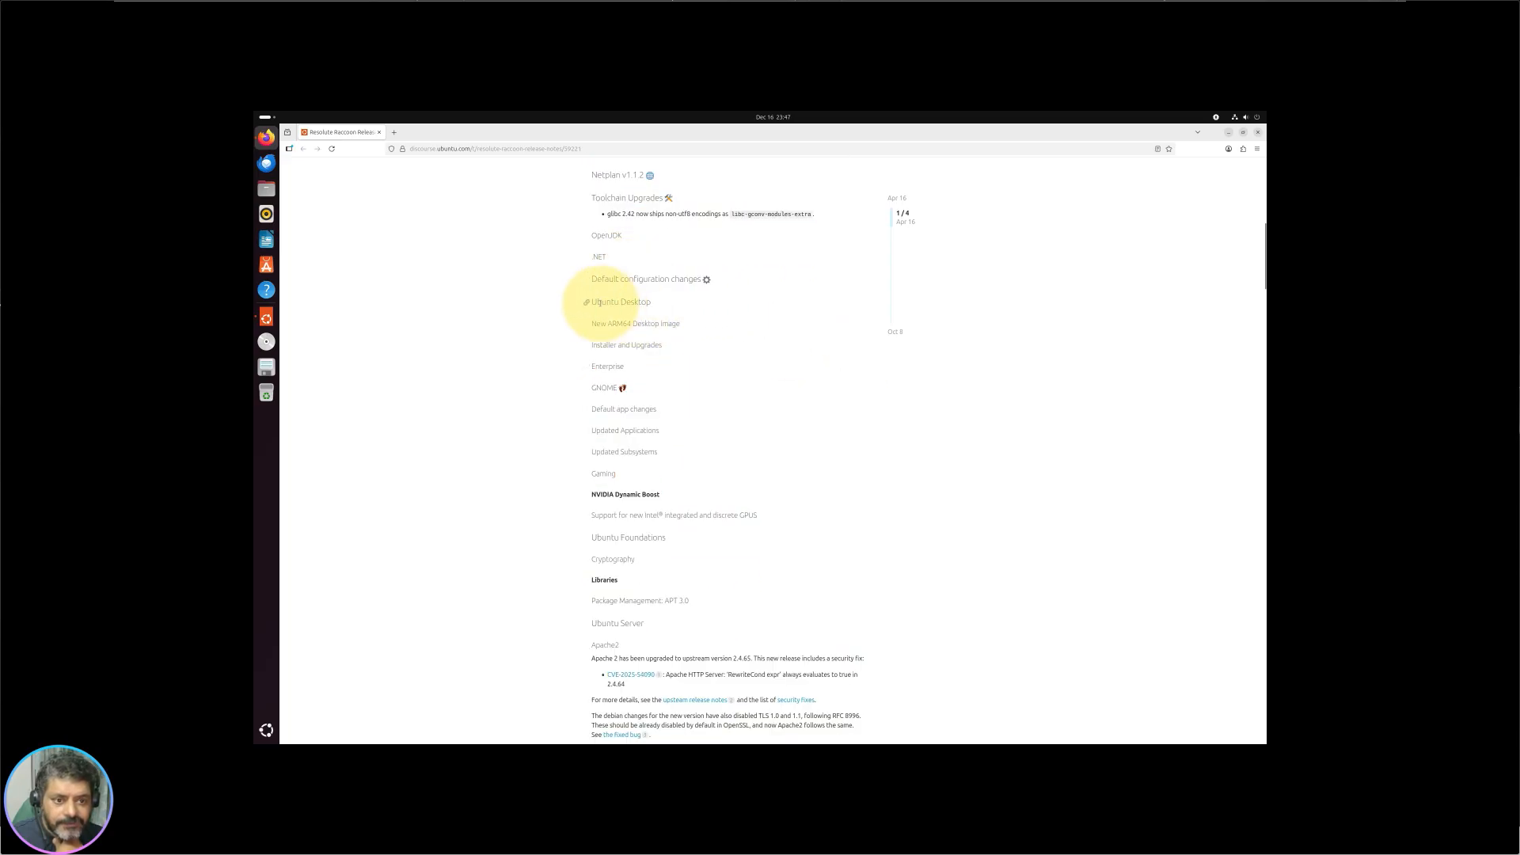
pyautogui.scroll(-15, 645, 367)
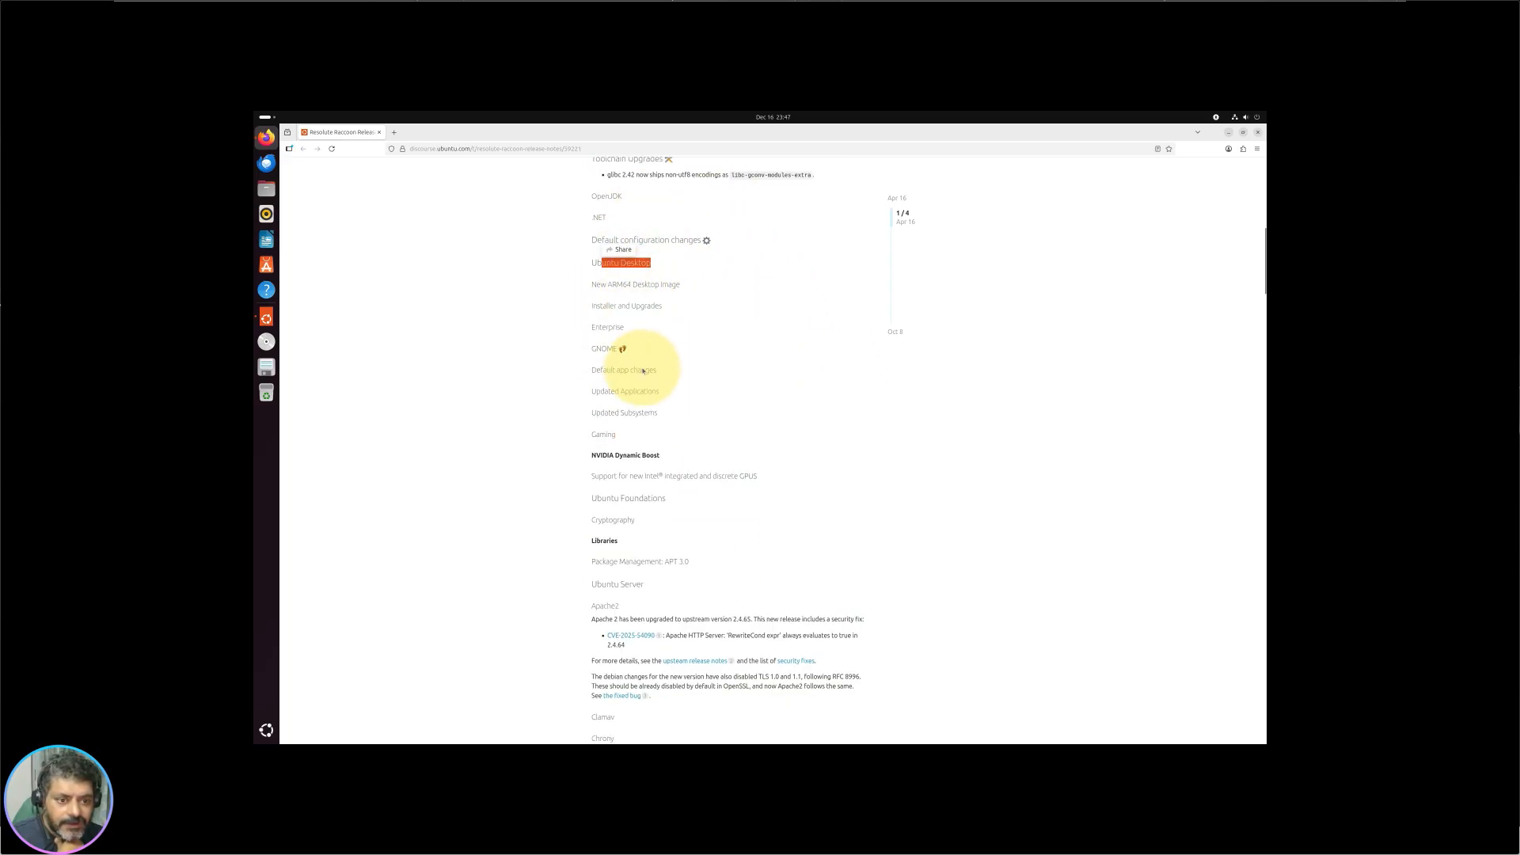
pyautogui.scroll(9, 643, 371)
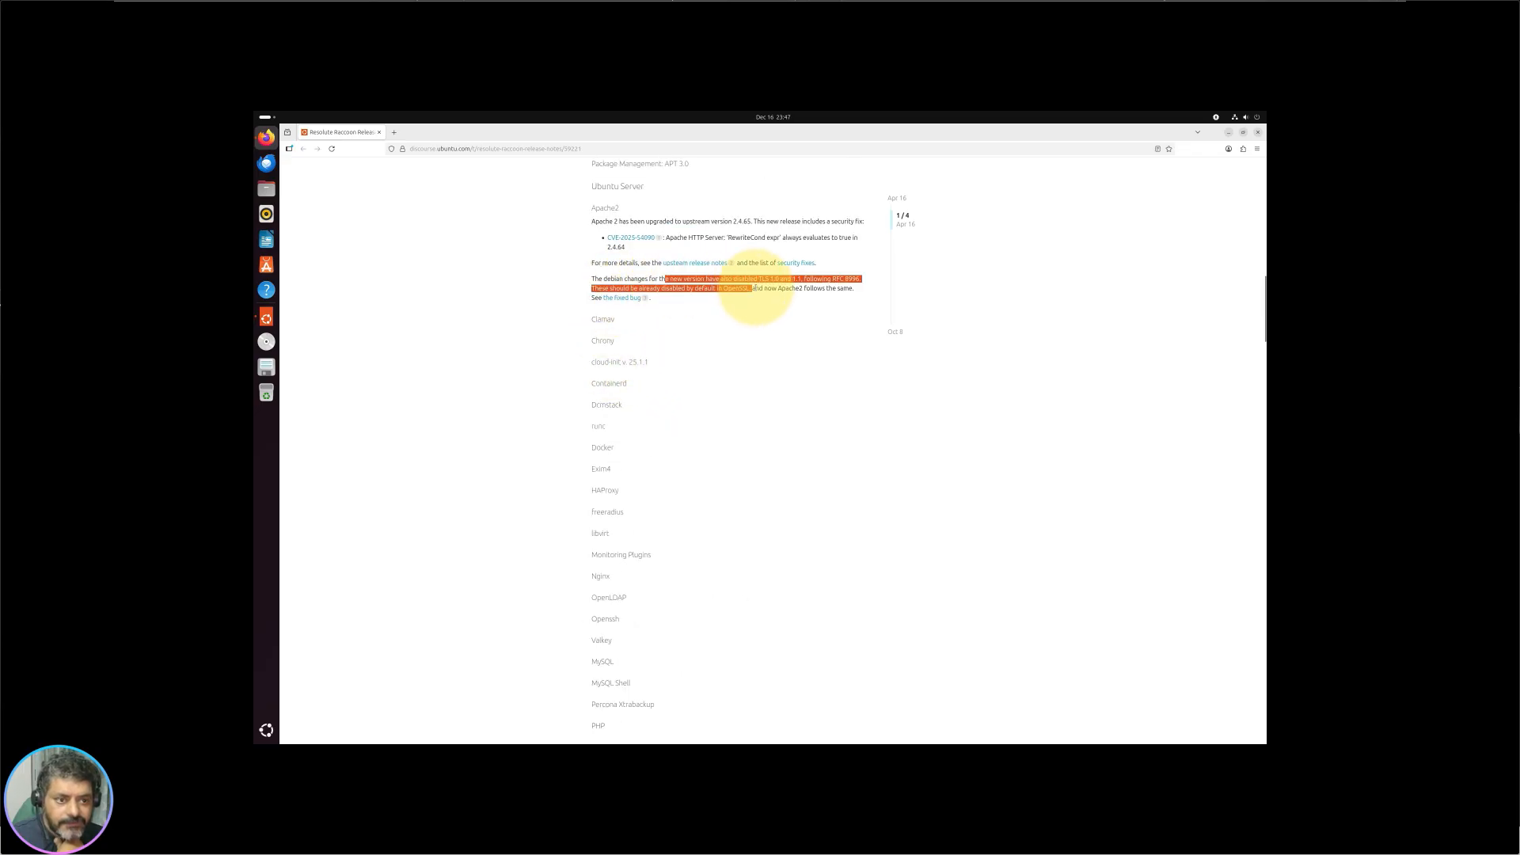
pyautogui.click(759, 315)
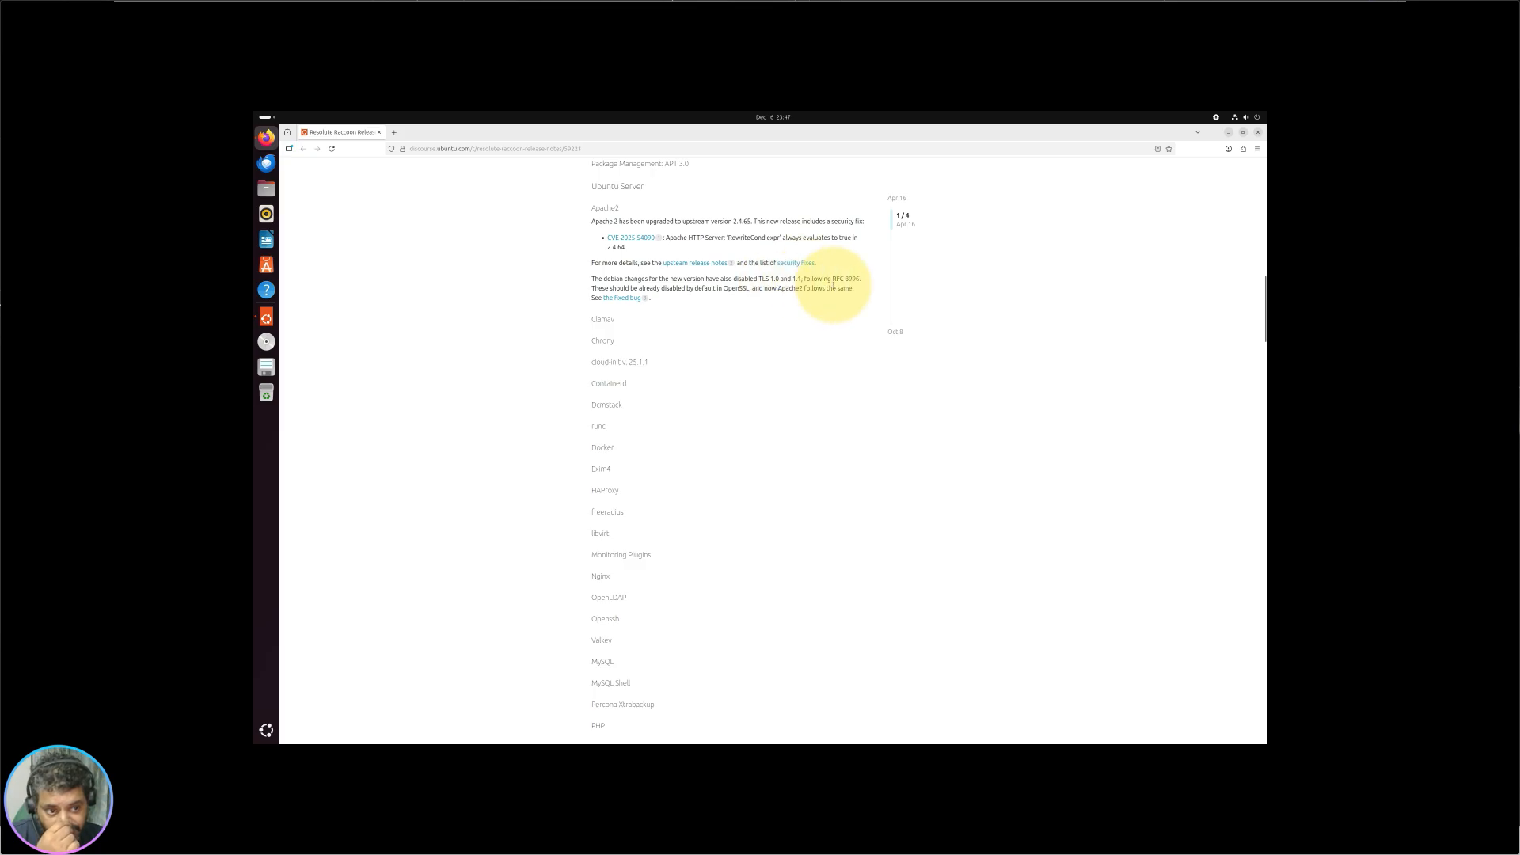
pyautogui.scroll(-15, 688, 410)
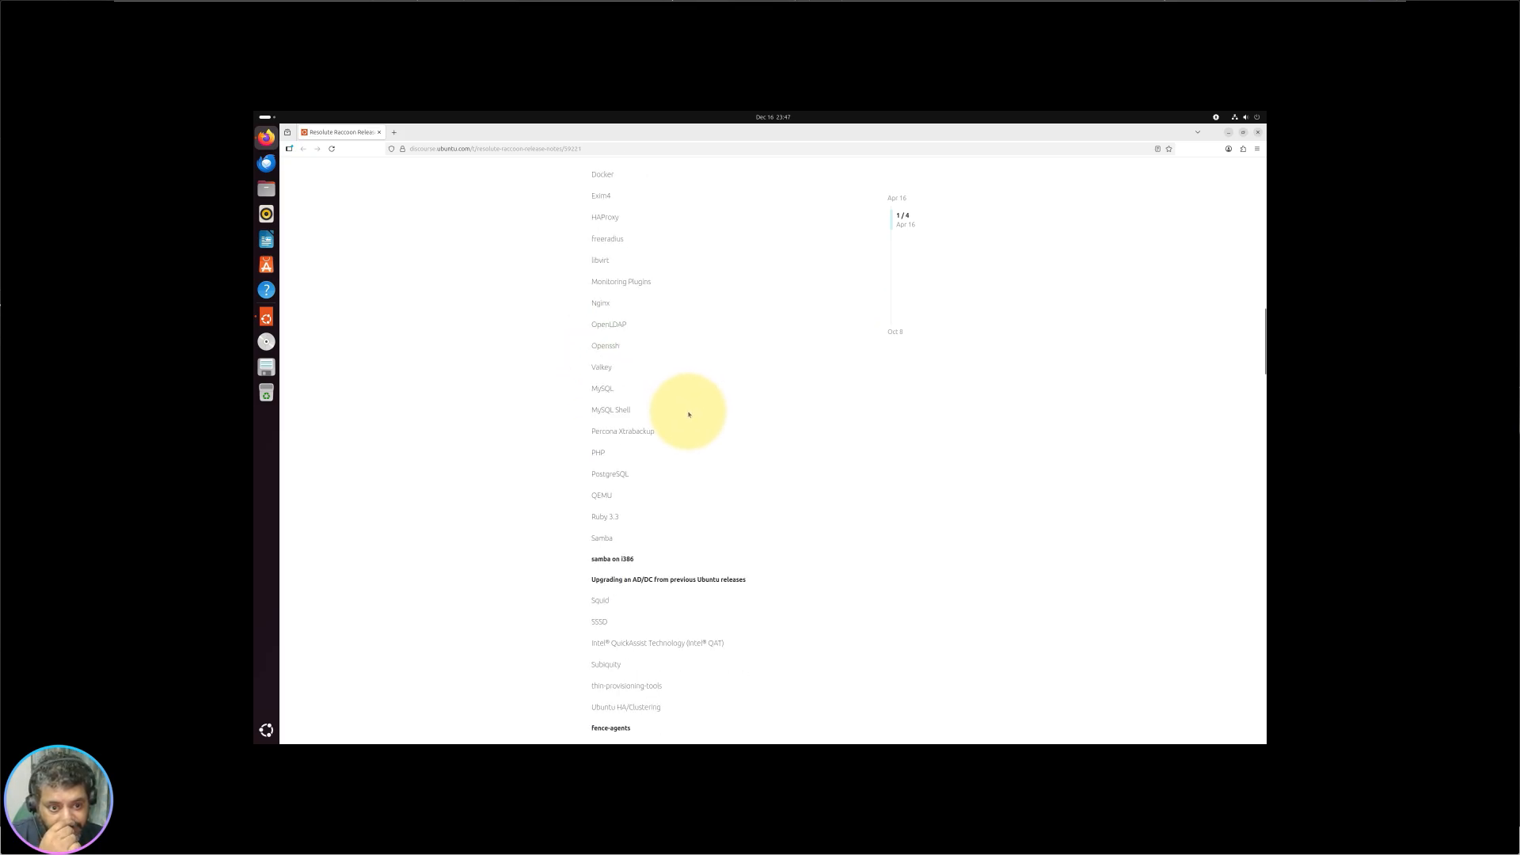
pyautogui.scroll(10, 617, 465)
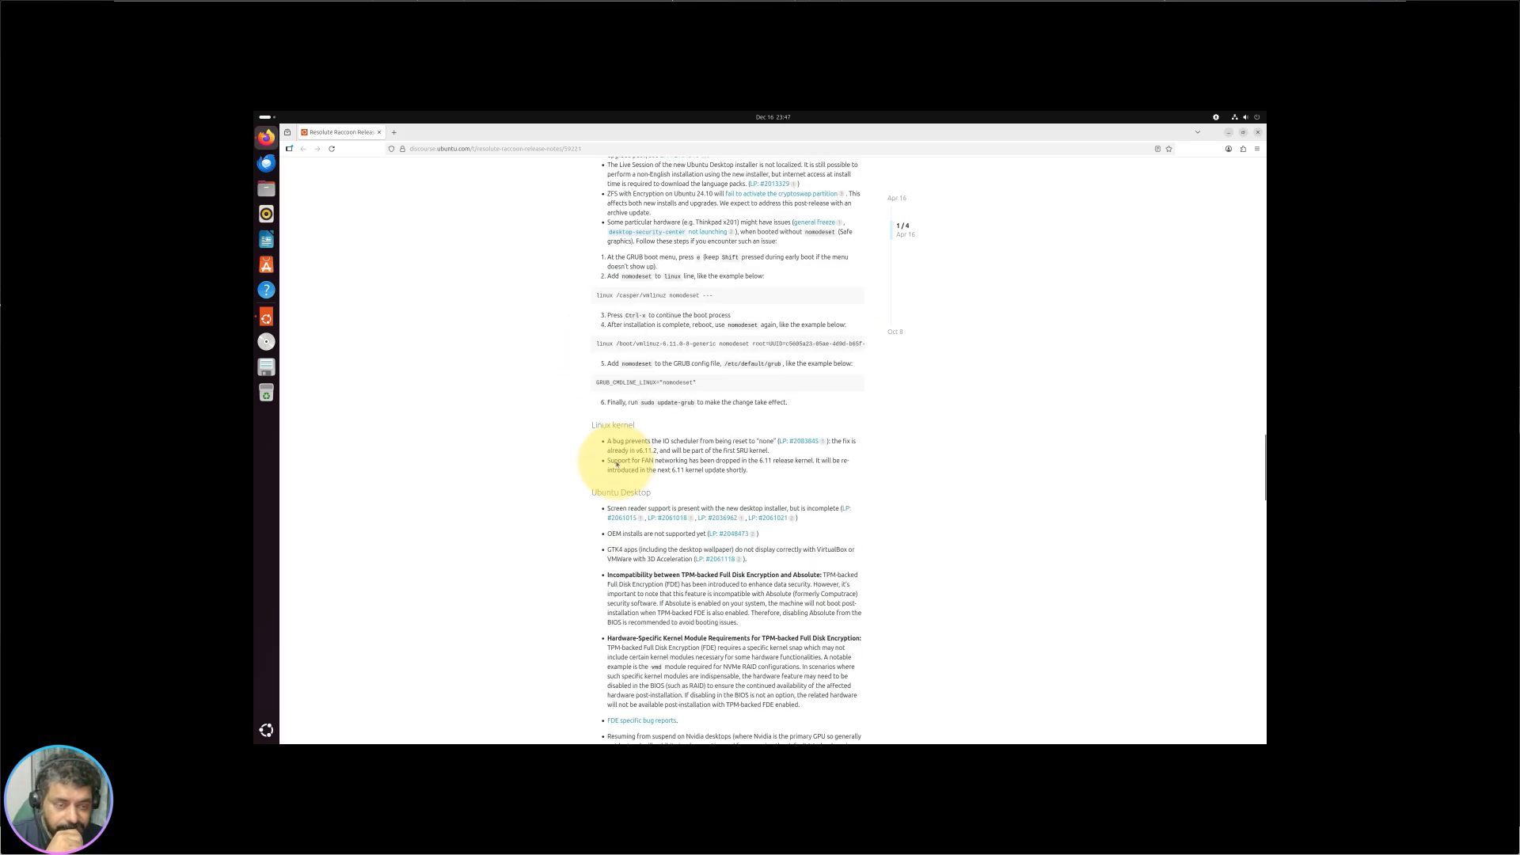
pyautogui.scroll(-20, 693, 338)
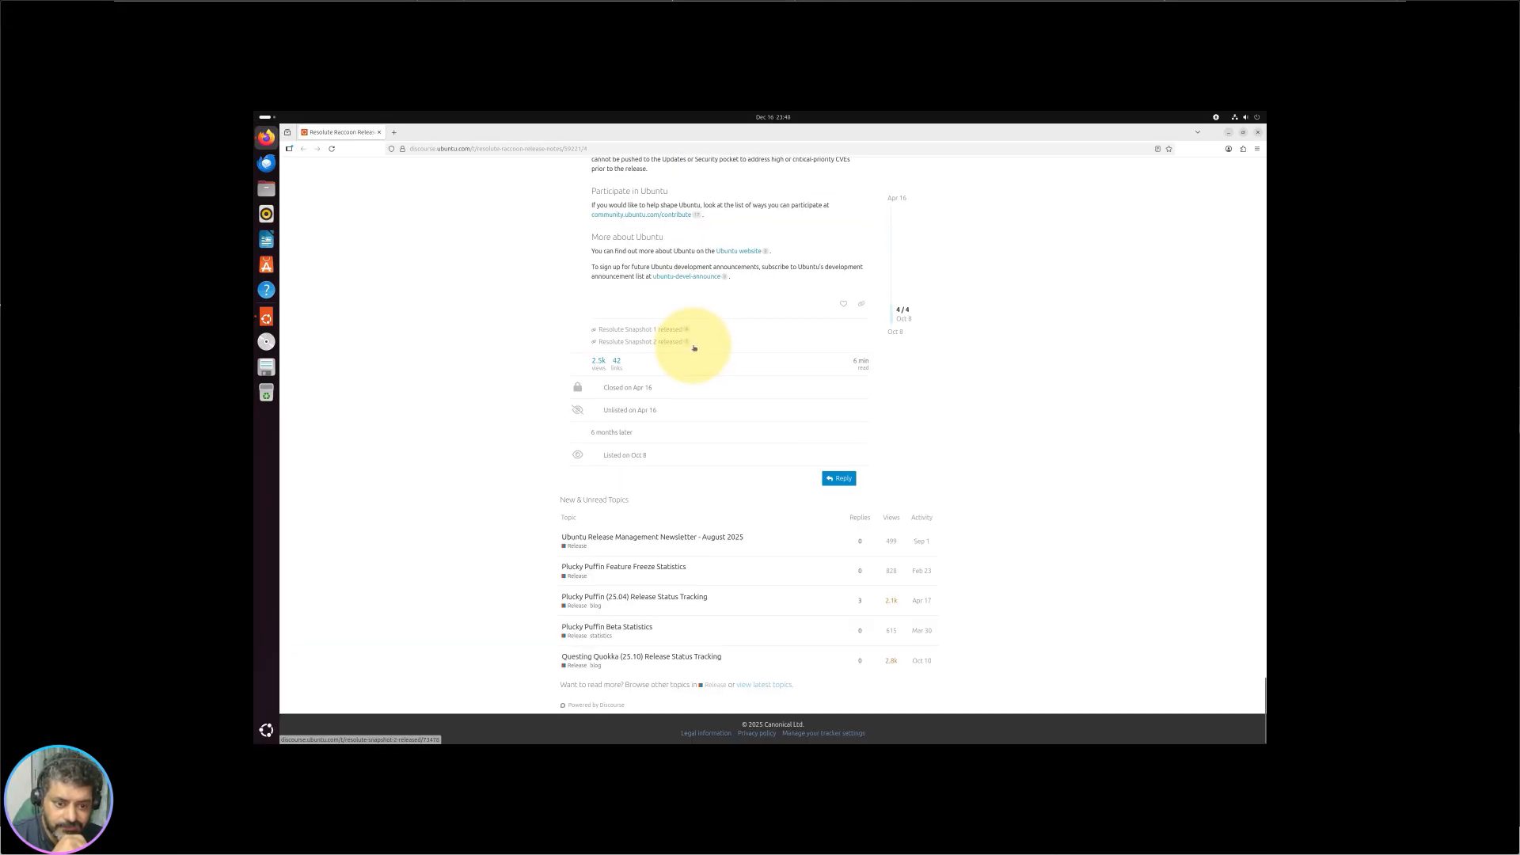
pyautogui.scroll(20, 693, 348)
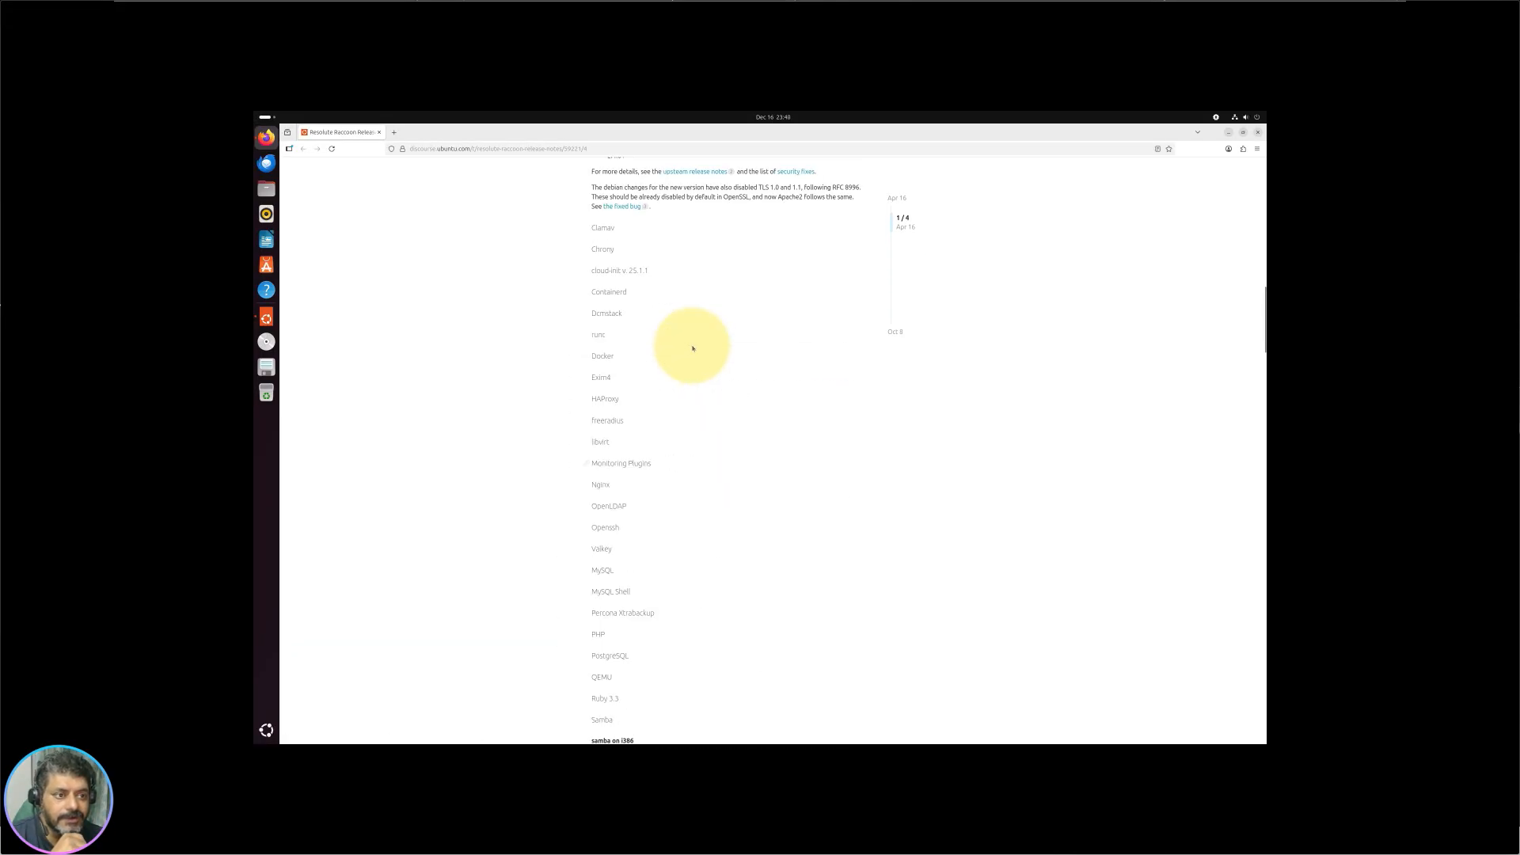
pyautogui.scroll(-6, 889, 242)
pyautogui.scroll(-20, 902, 229)
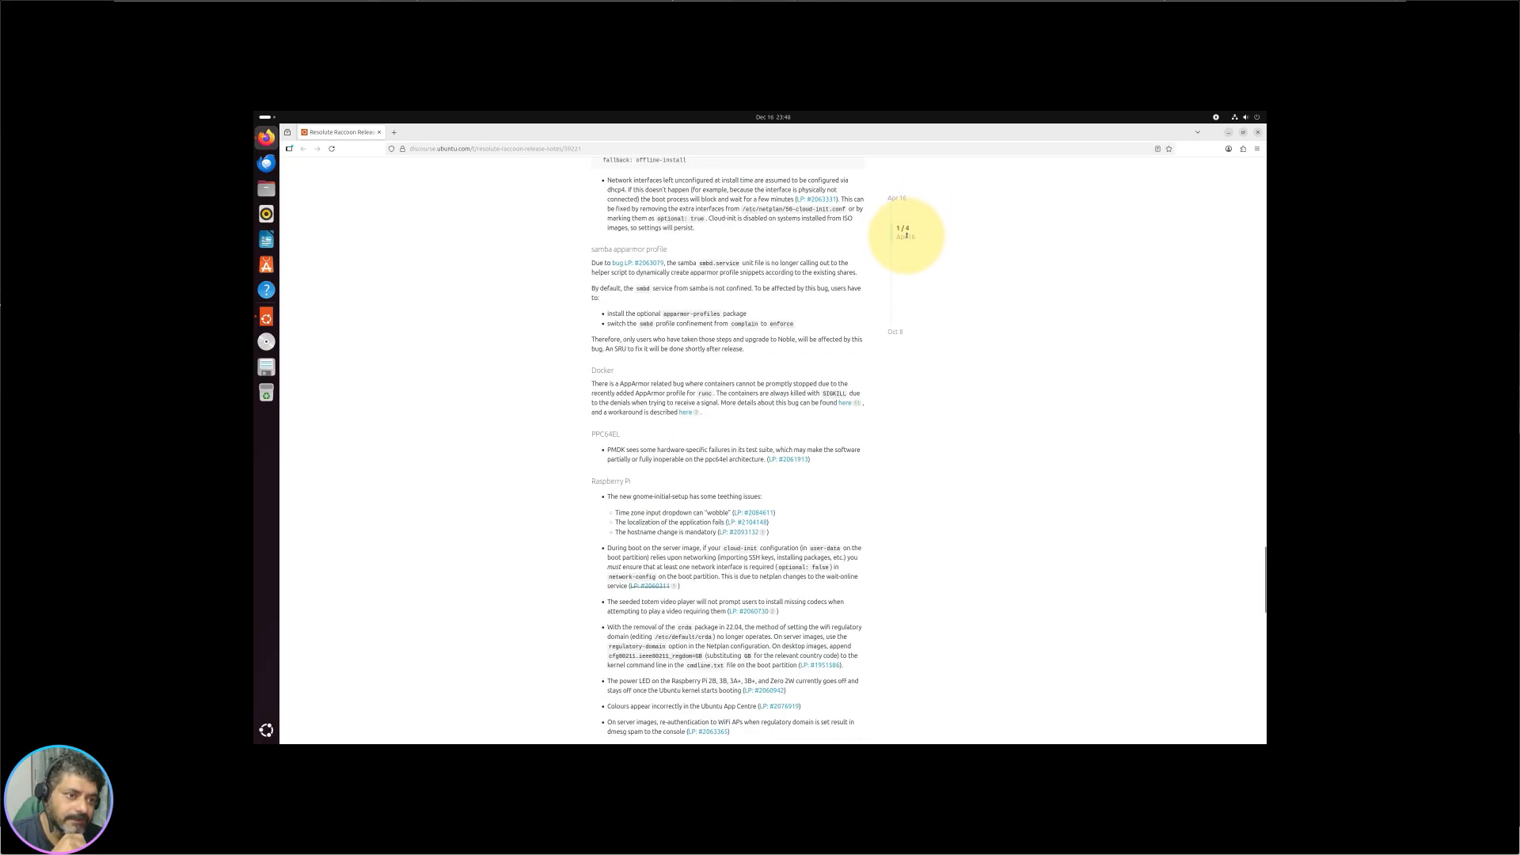
pyautogui.moveTo(906, 236); pyautogui.dragTo(908, 295)
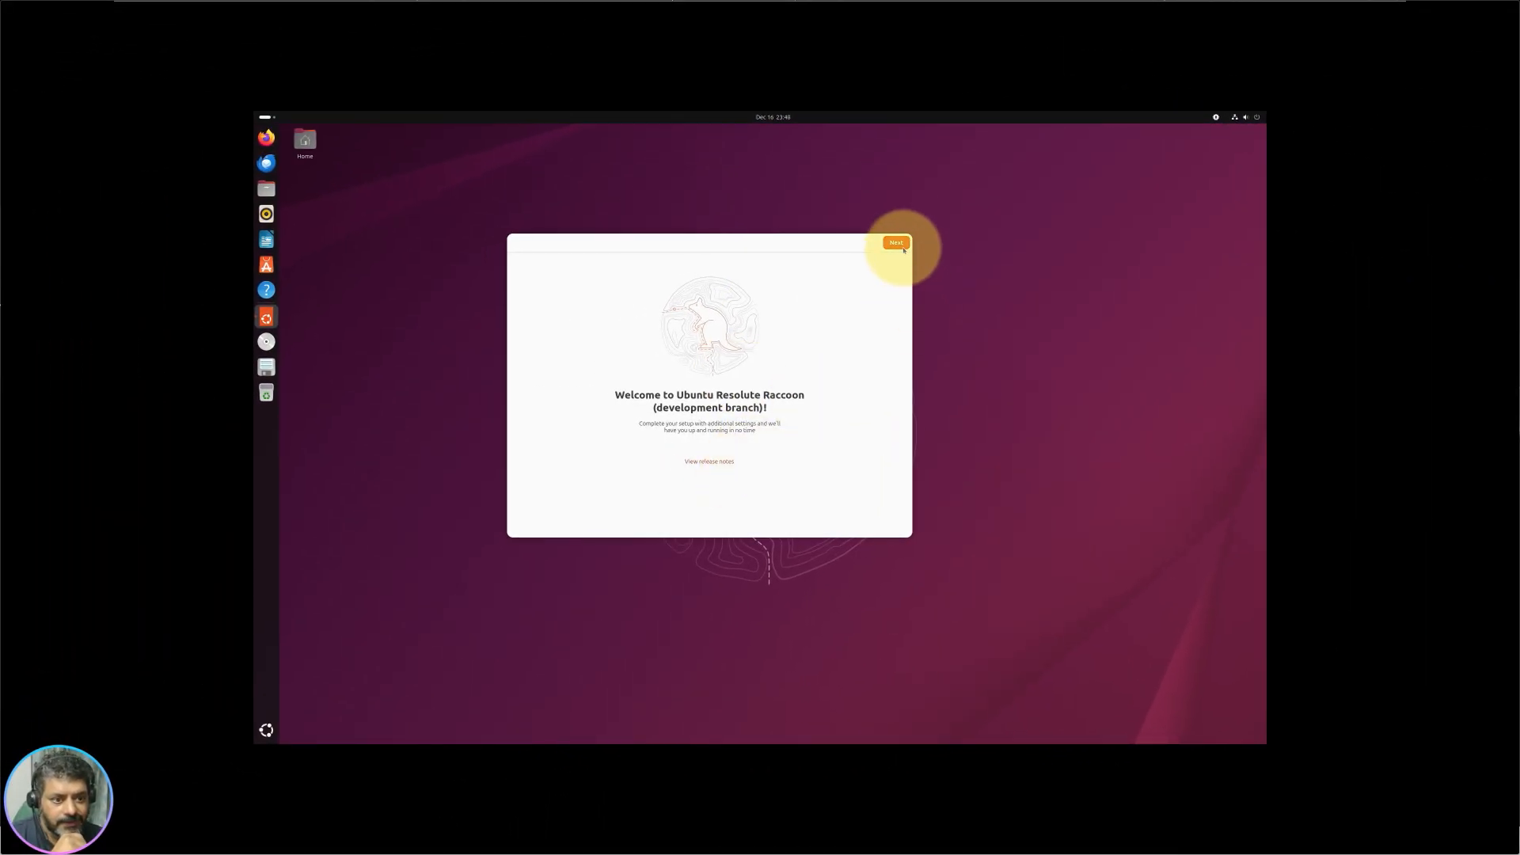
# Step: Advance to the data-sharing page and look through the first system report
pyautogui.click(900, 243)
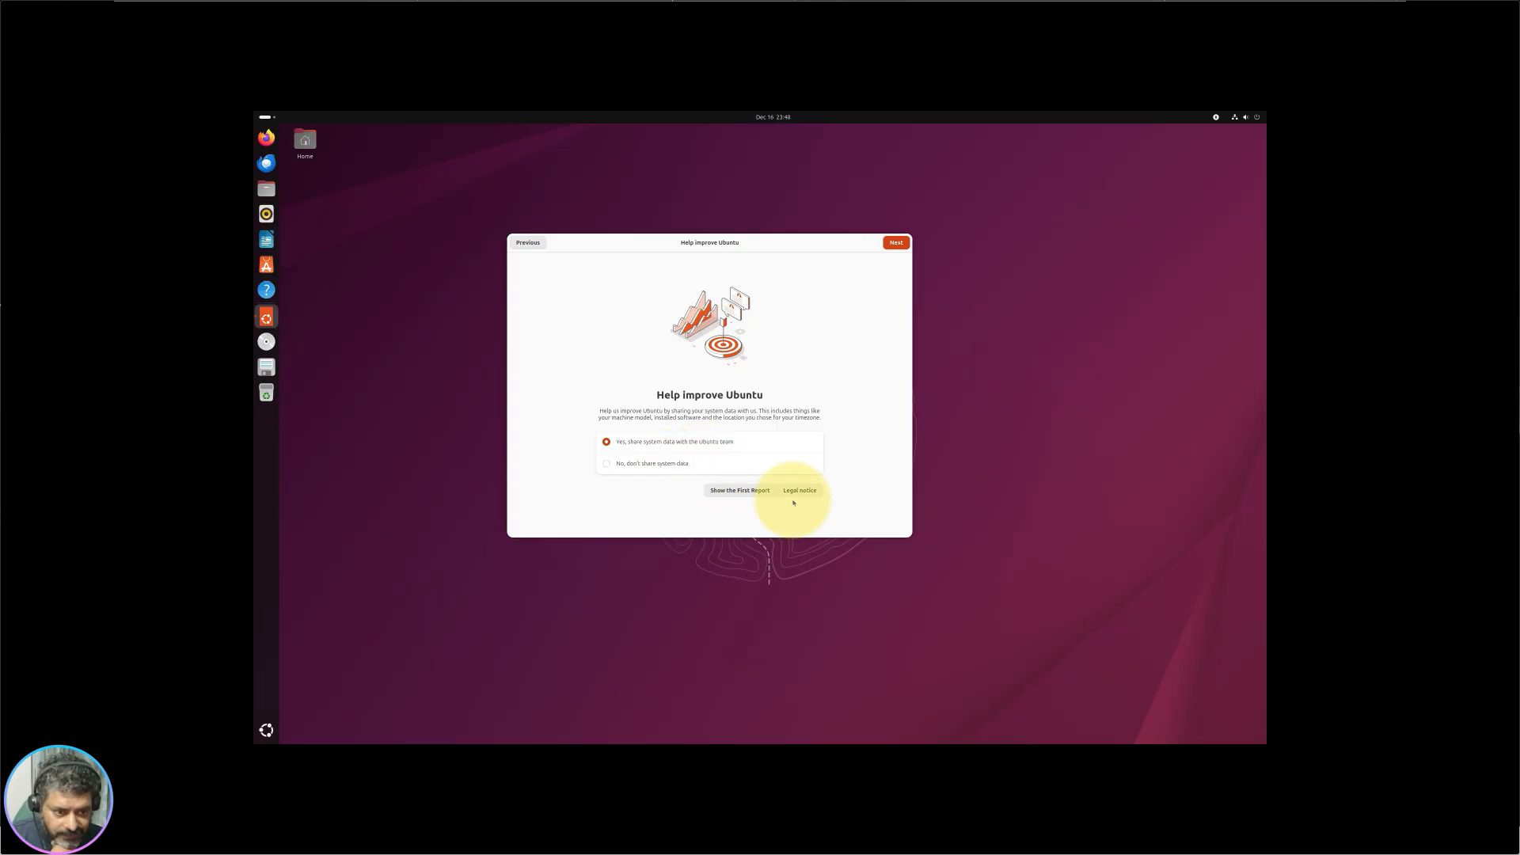
pyautogui.click(744, 495)
pyautogui.scroll(-10, 633, 380)
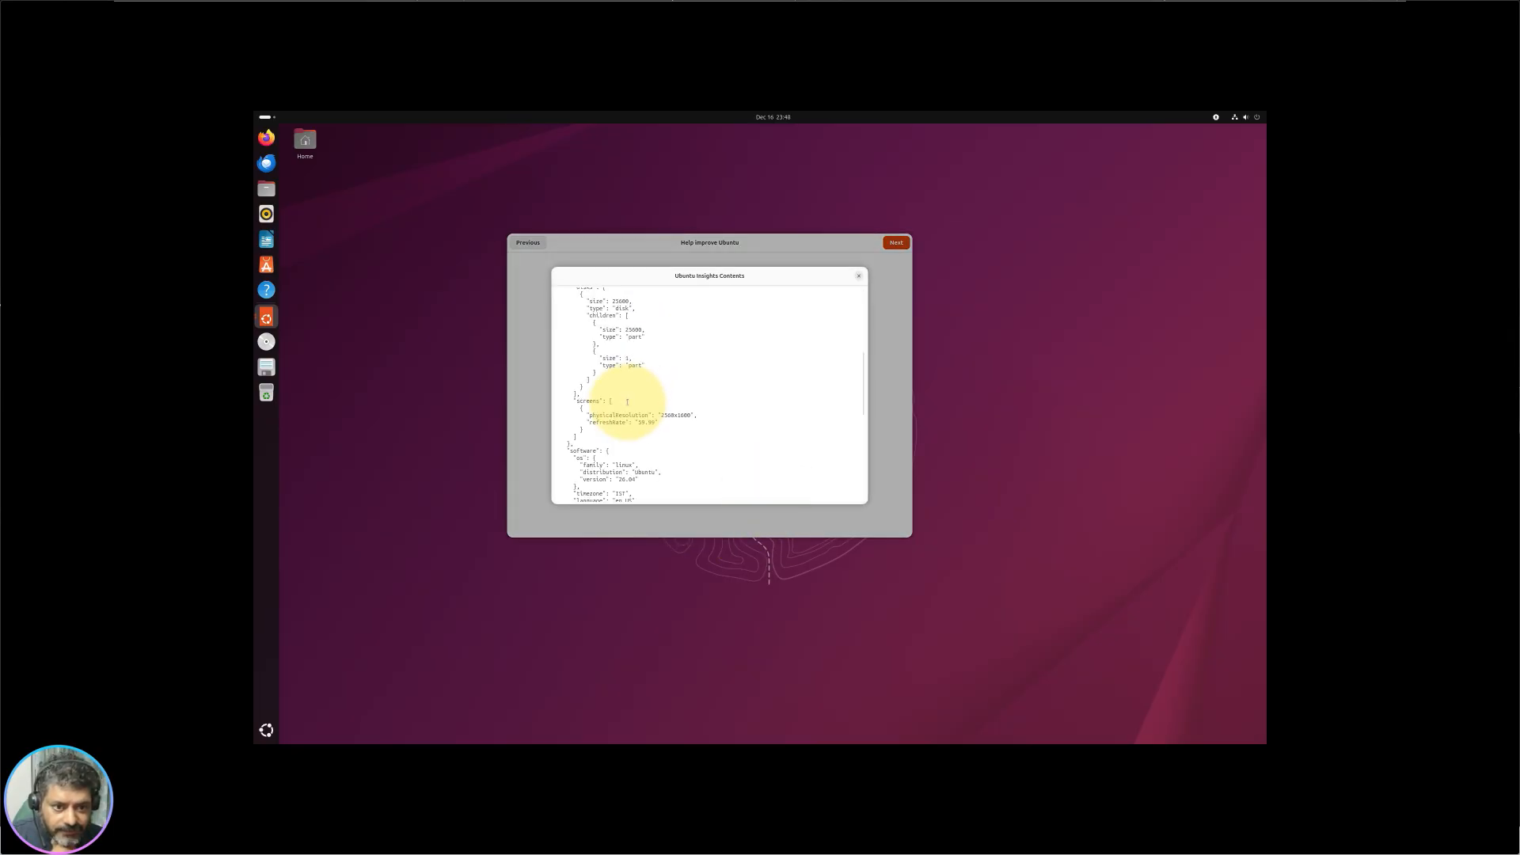
pyautogui.click(858, 276)
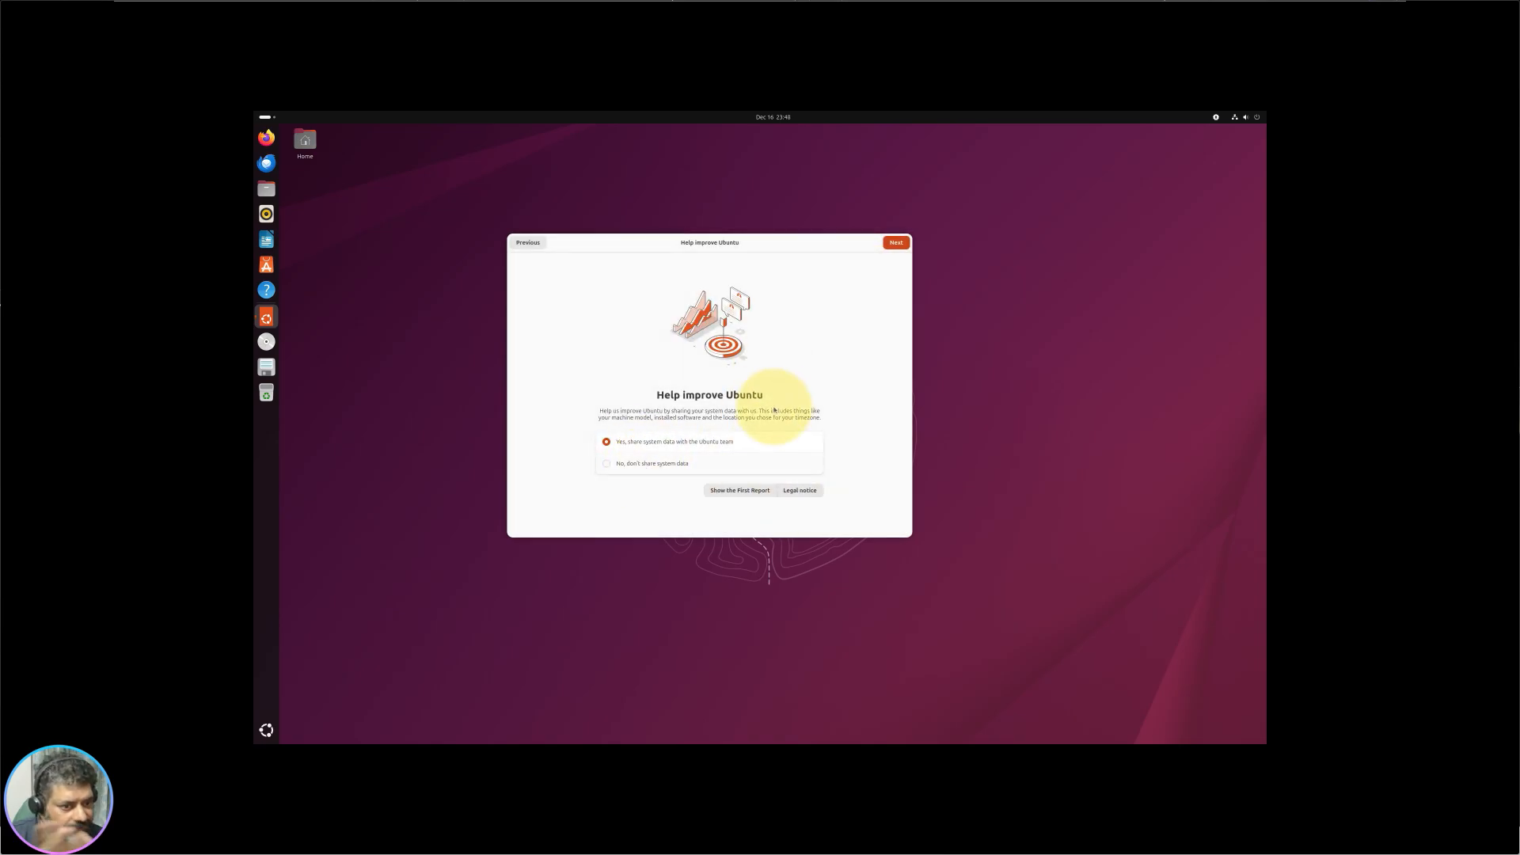
# Step: Read the legal notice, continue to the Ready to go page, and launch App Center
pyautogui.click(801, 492)
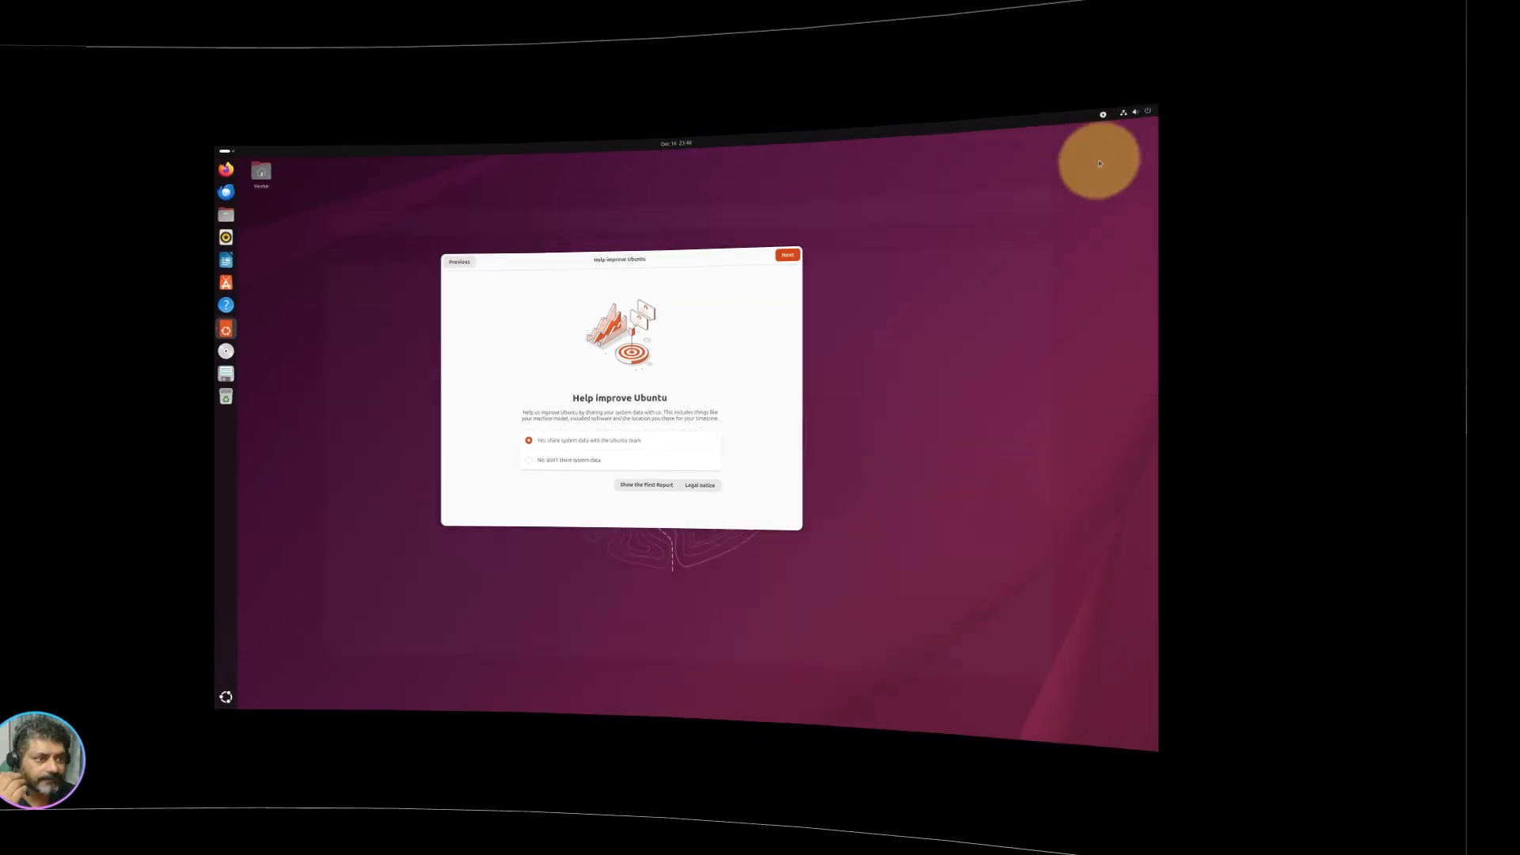
pyautogui.click(880, 243)
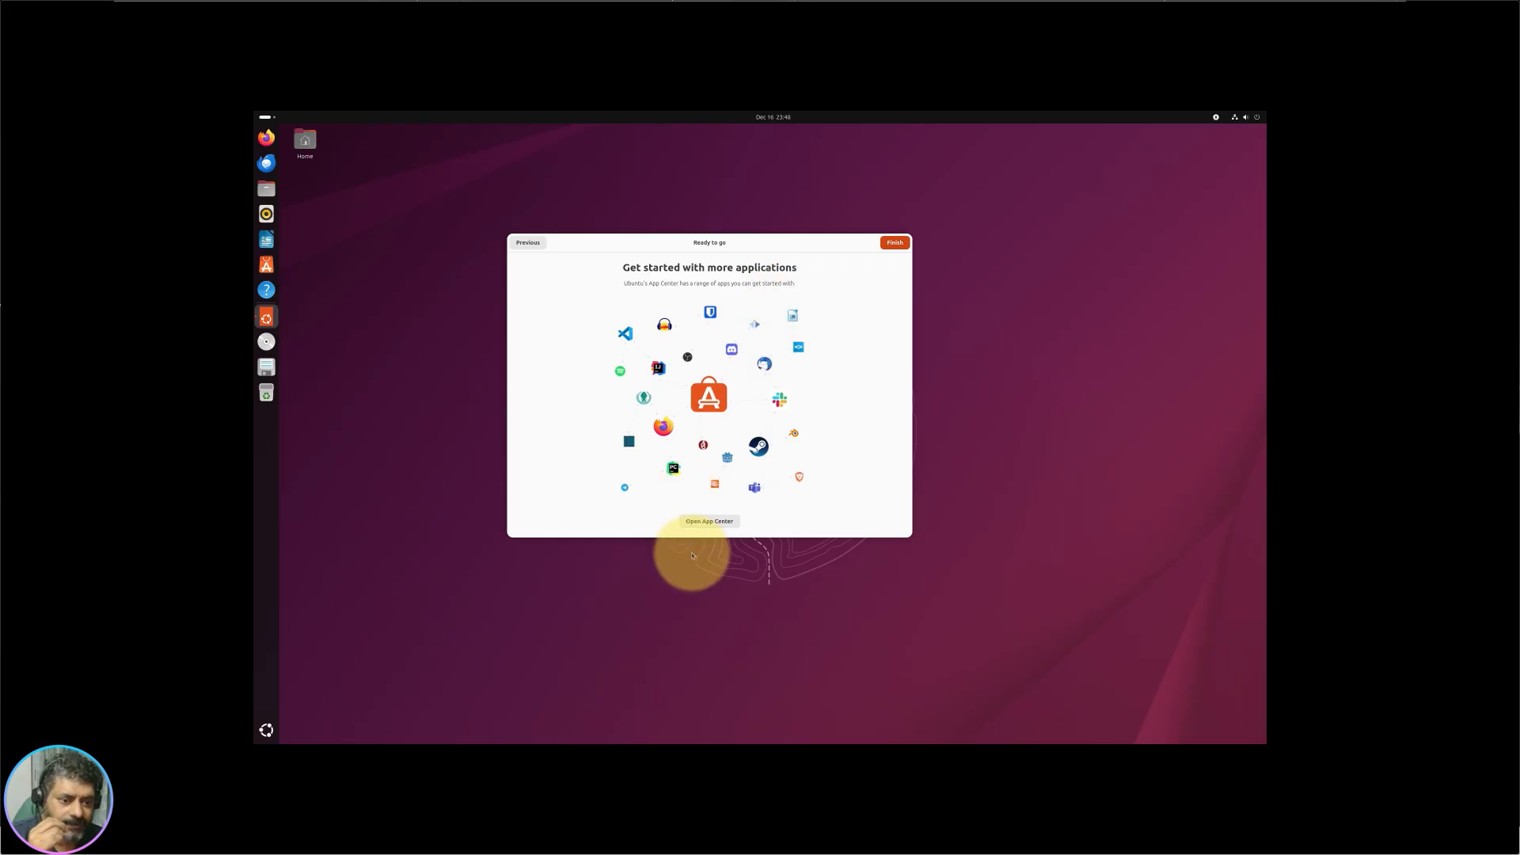
pyautogui.click(728, 523)
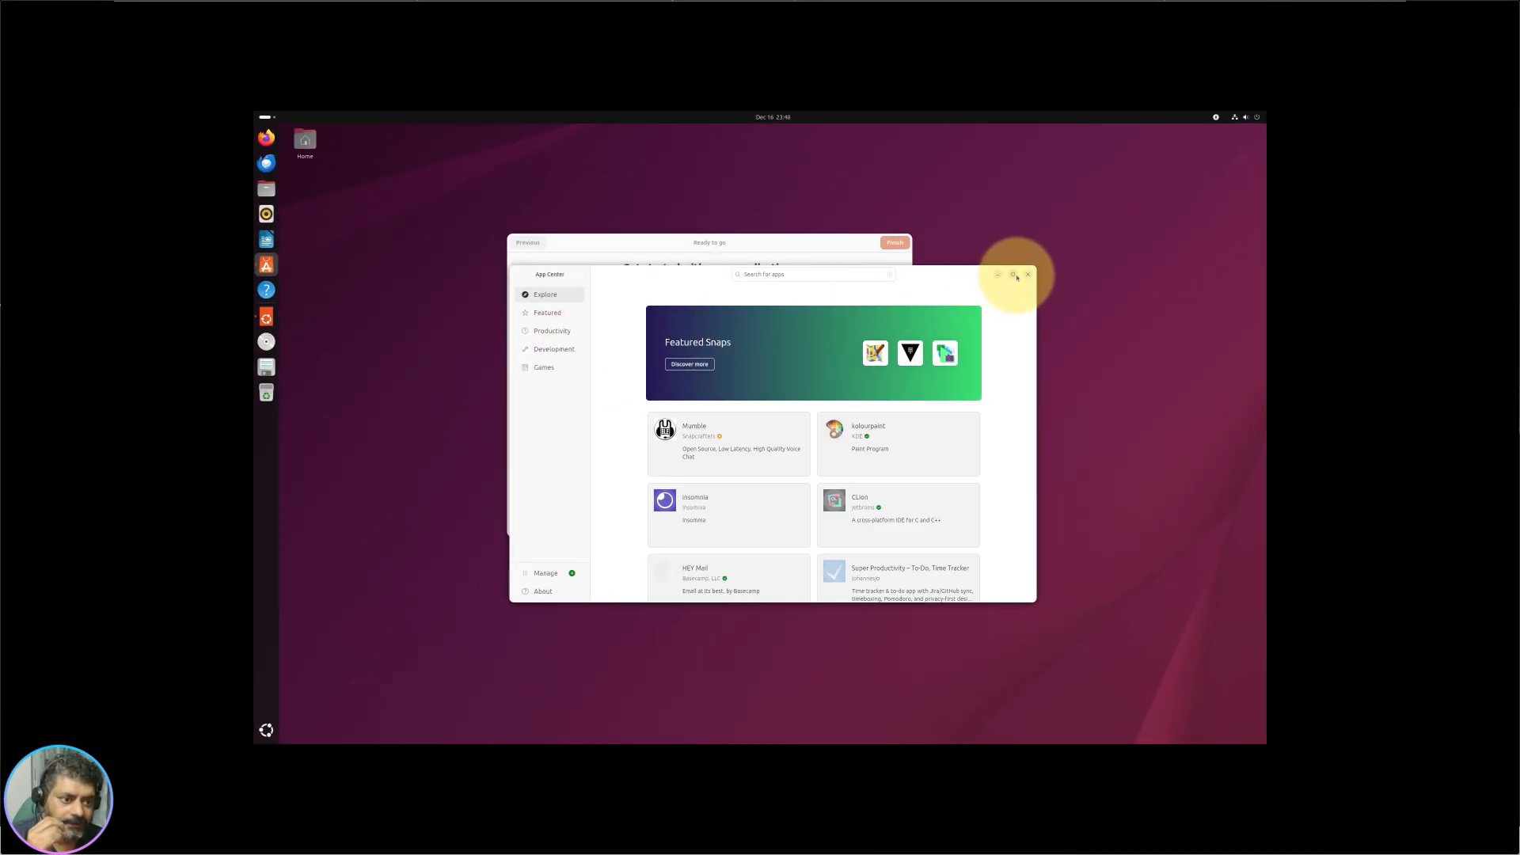
# Step: Maximize App Center to view Featured Snaps, then click Finish in the Welcome dialog
pyautogui.click(1012, 274)
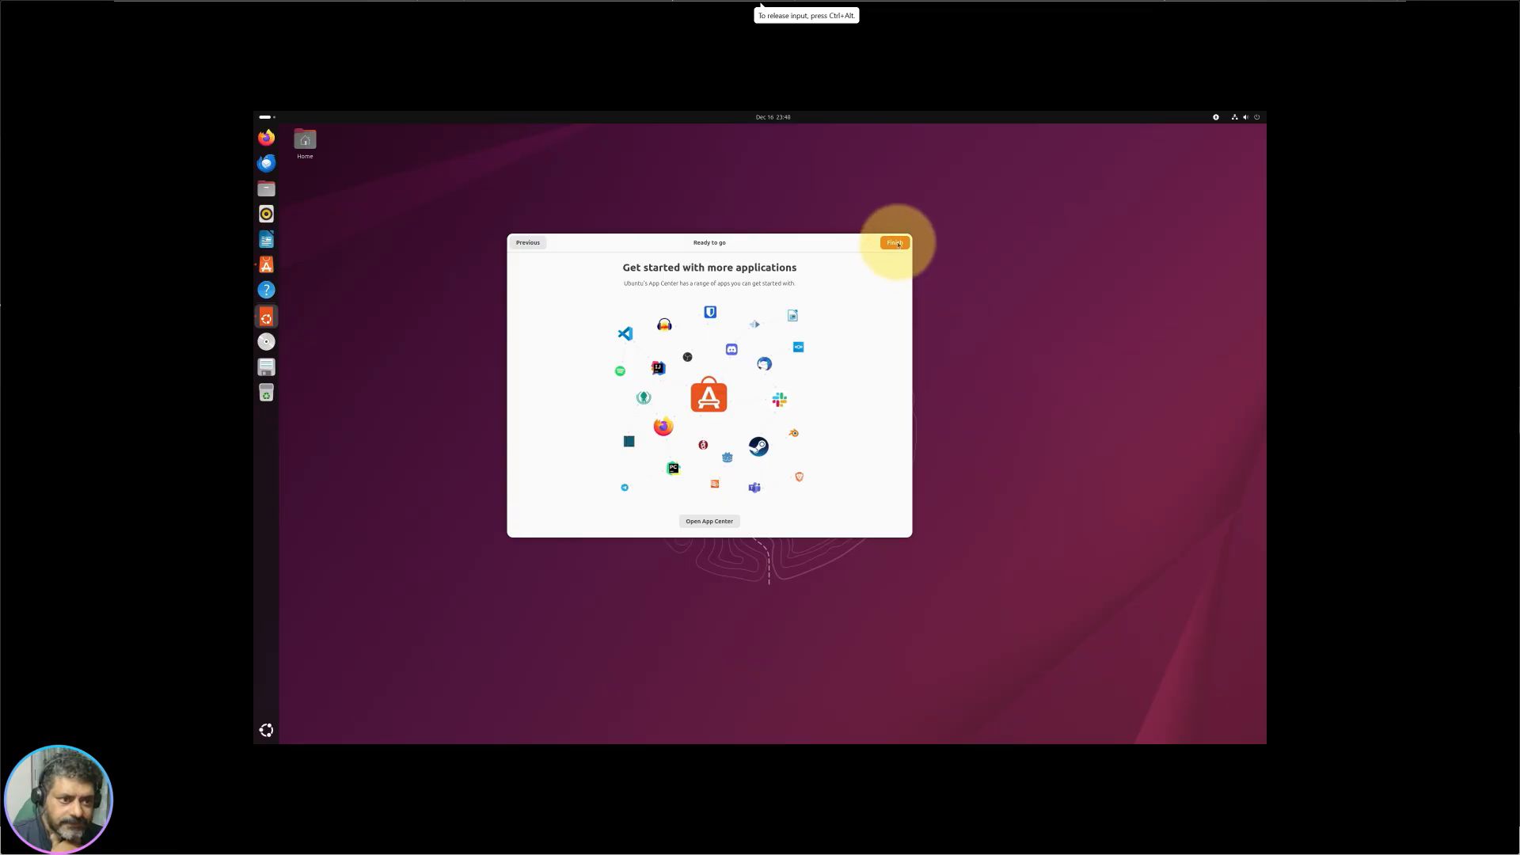
pyautogui.click(897, 243)
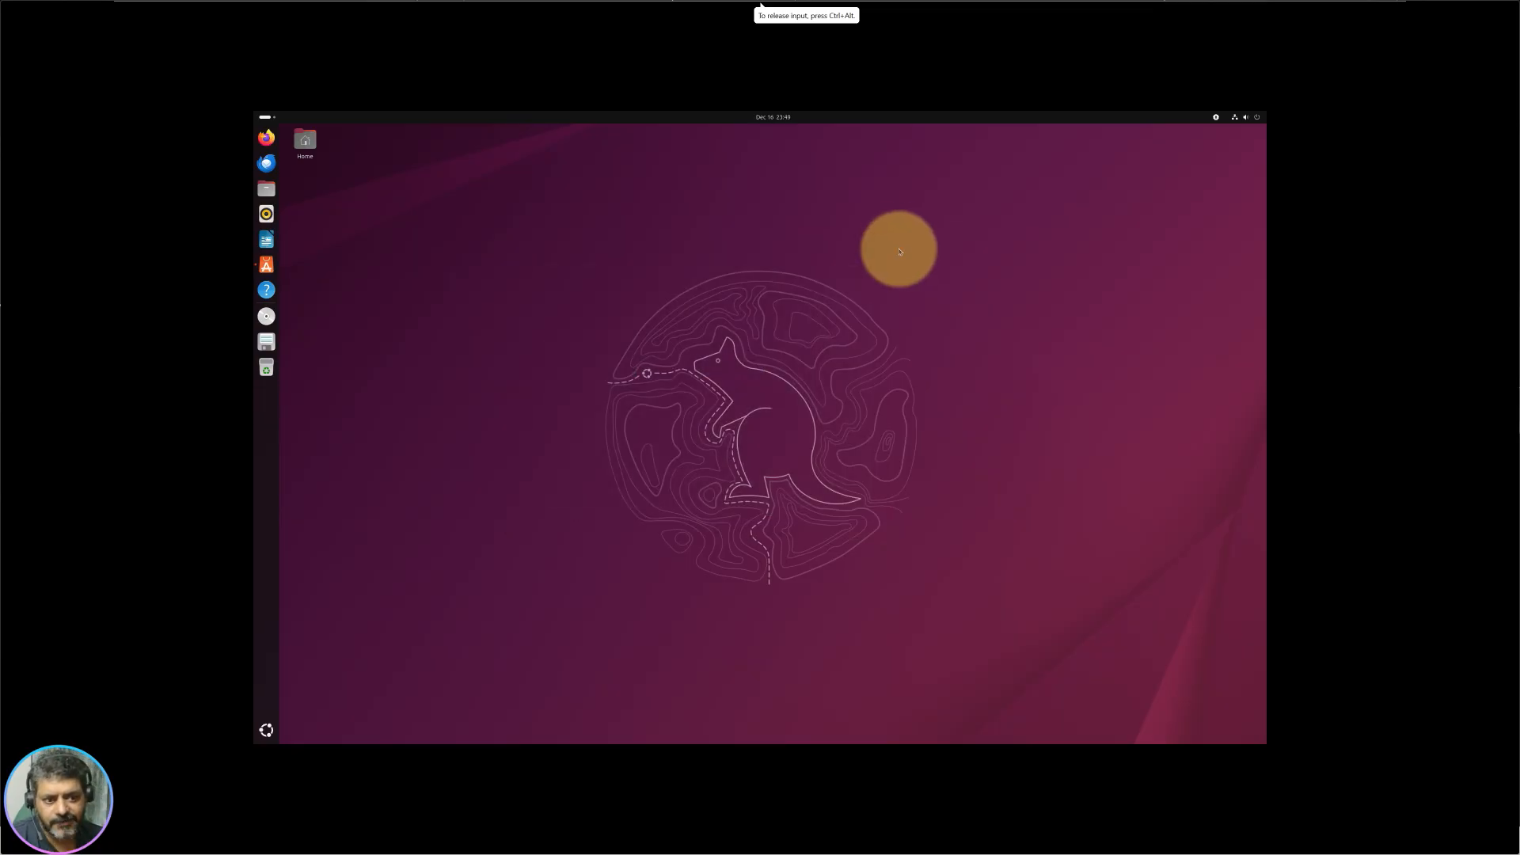
# Step: Open the Ubuntu Desktop Guide maximized and view the Your desktop topic
pyautogui.click(268, 291)
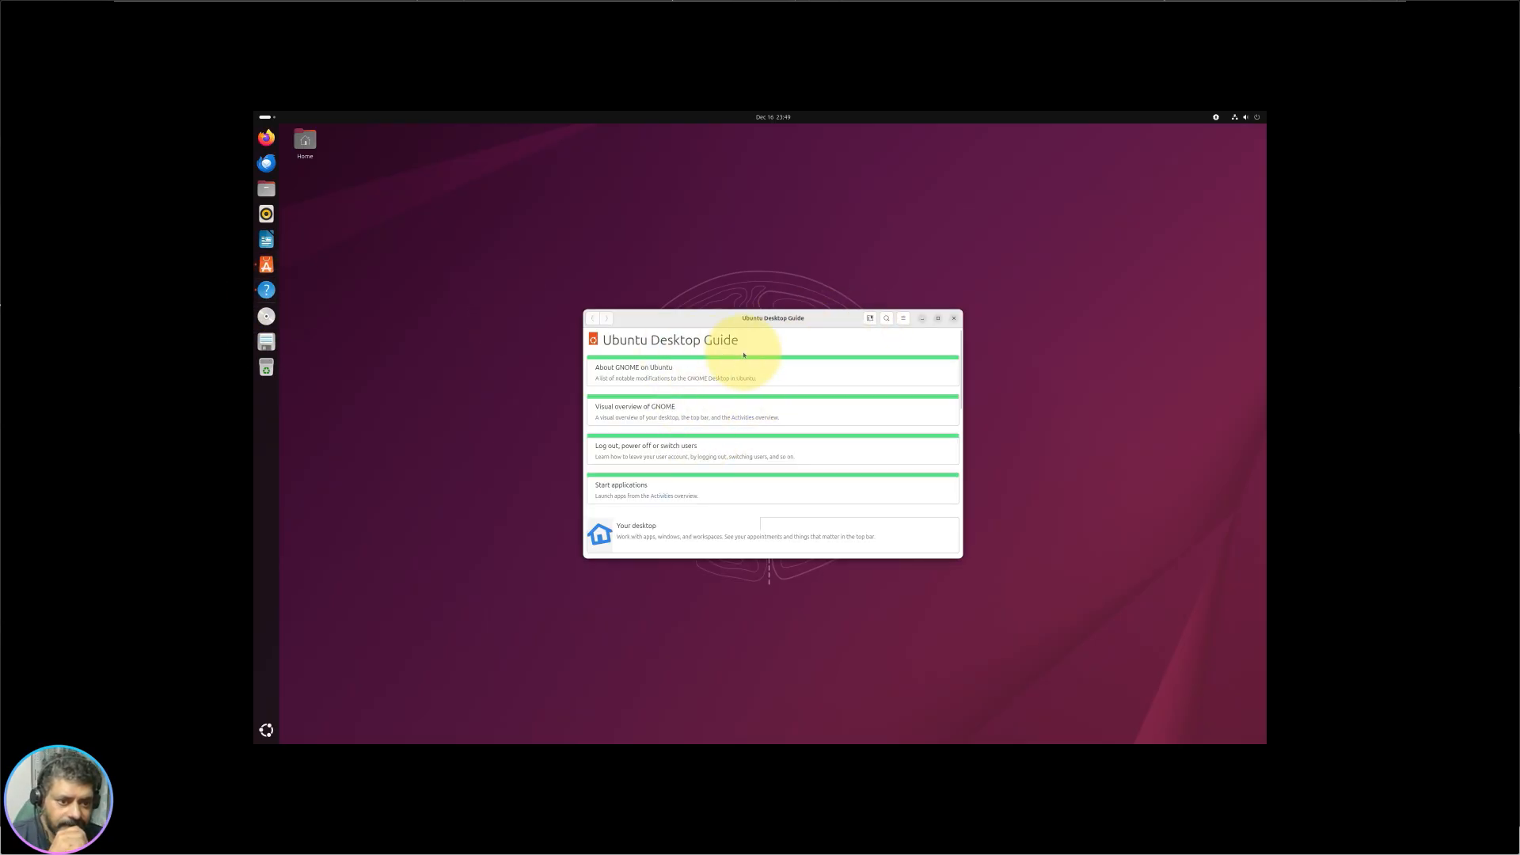
pyautogui.doubleClick(745, 320)
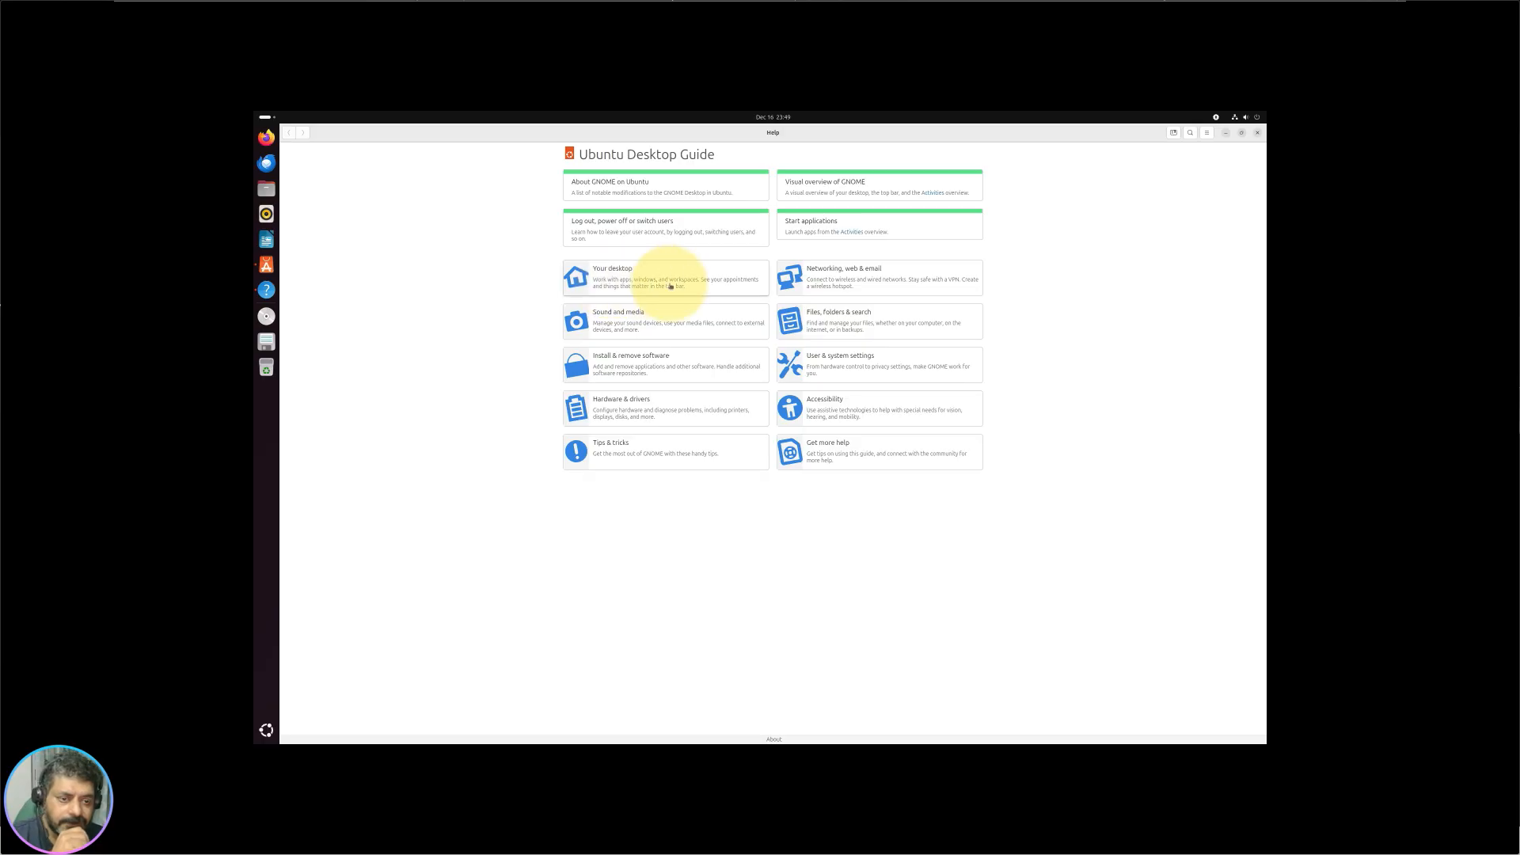
pyautogui.click(672, 288)
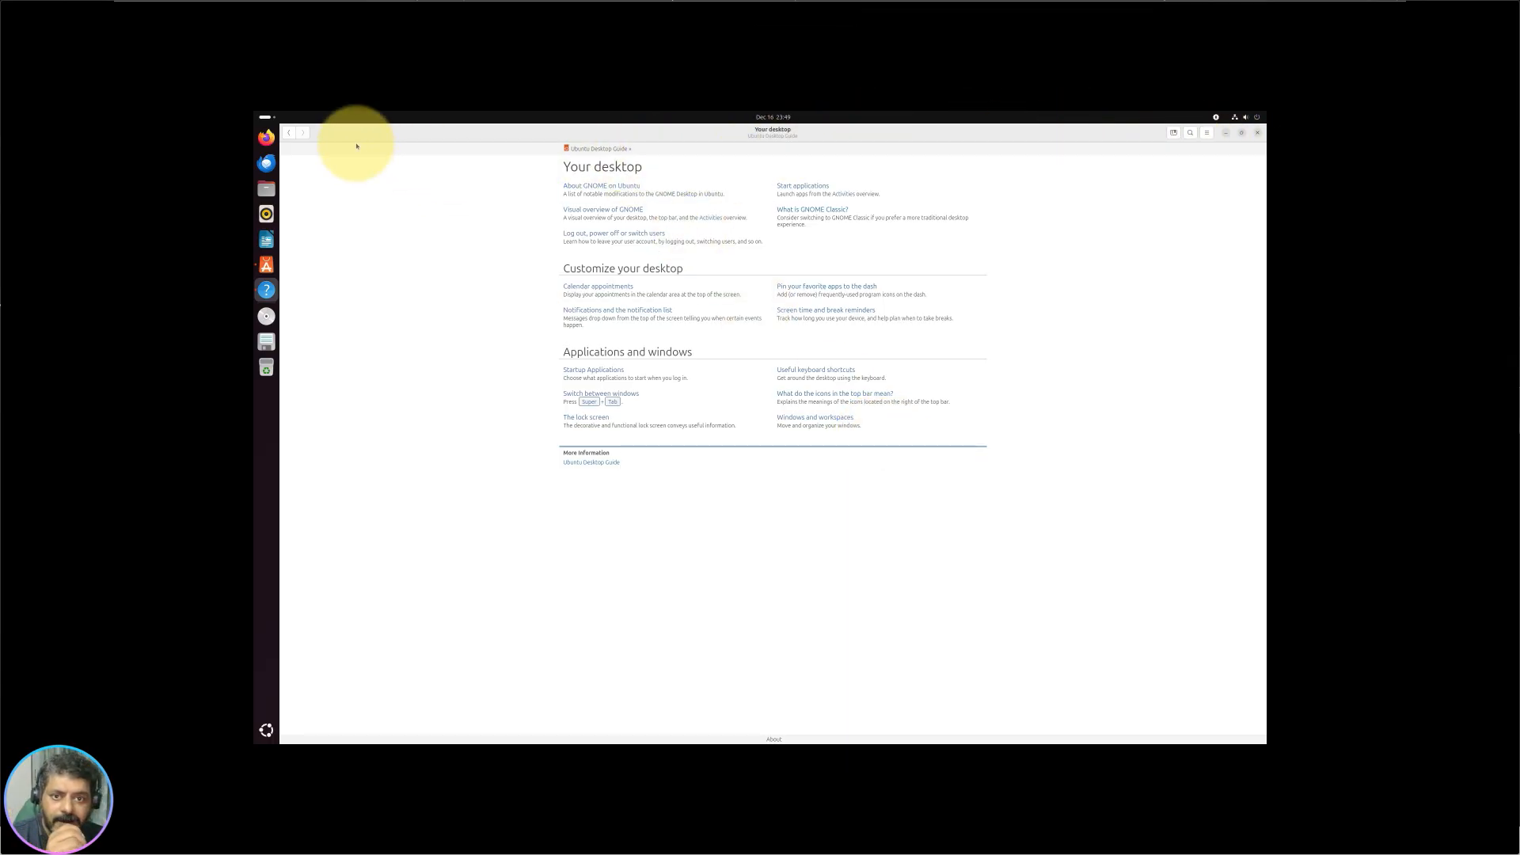
pyautogui.click(289, 132)
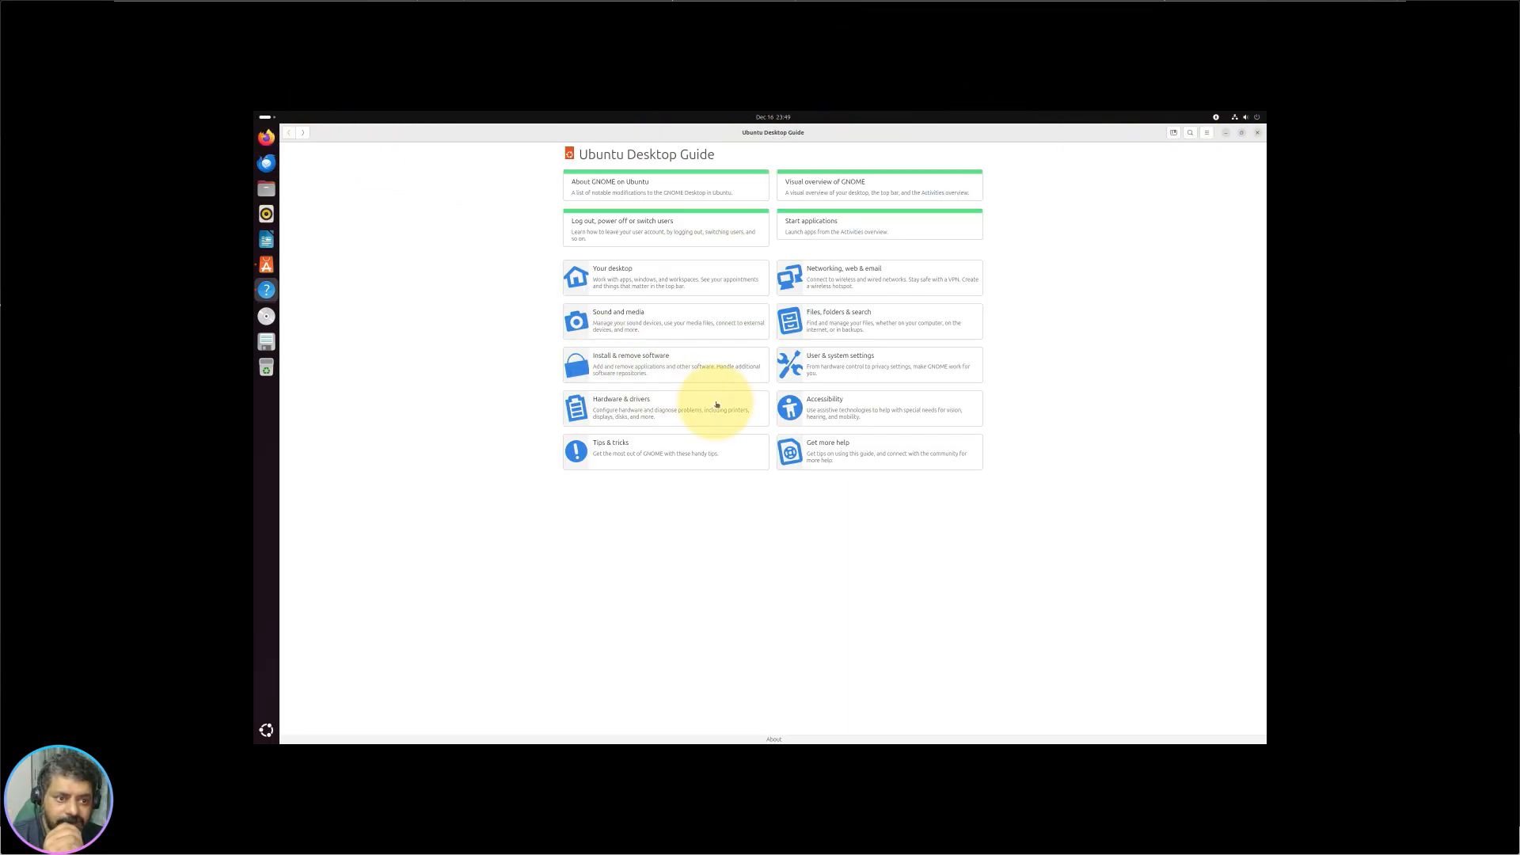
# Step: View the Color management and Sound and media pages under User & system settings, then close the guide
pyautogui.click(895, 371)
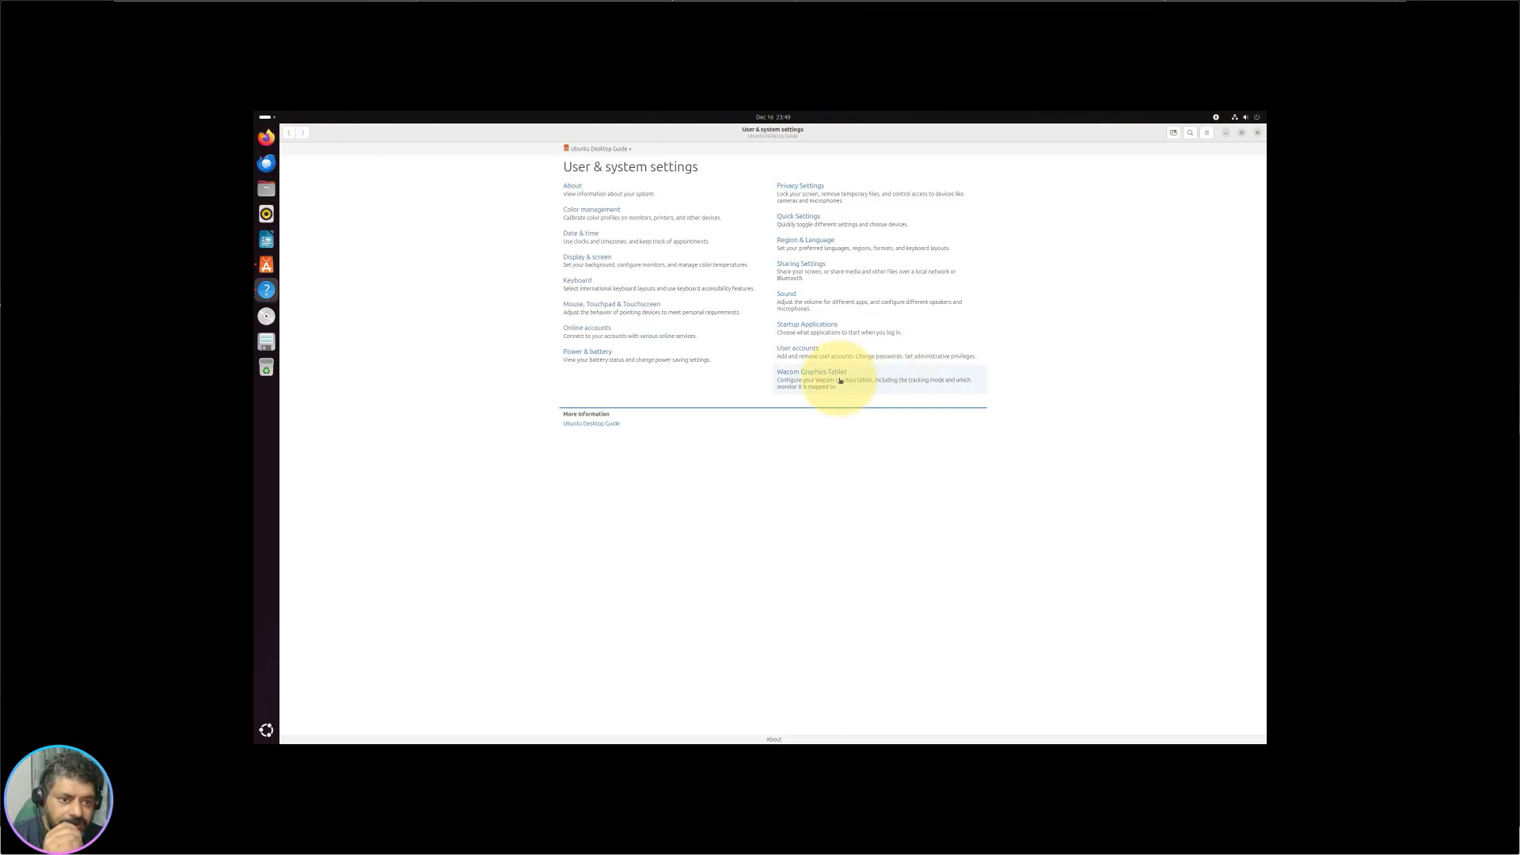
pyautogui.click(667, 222)
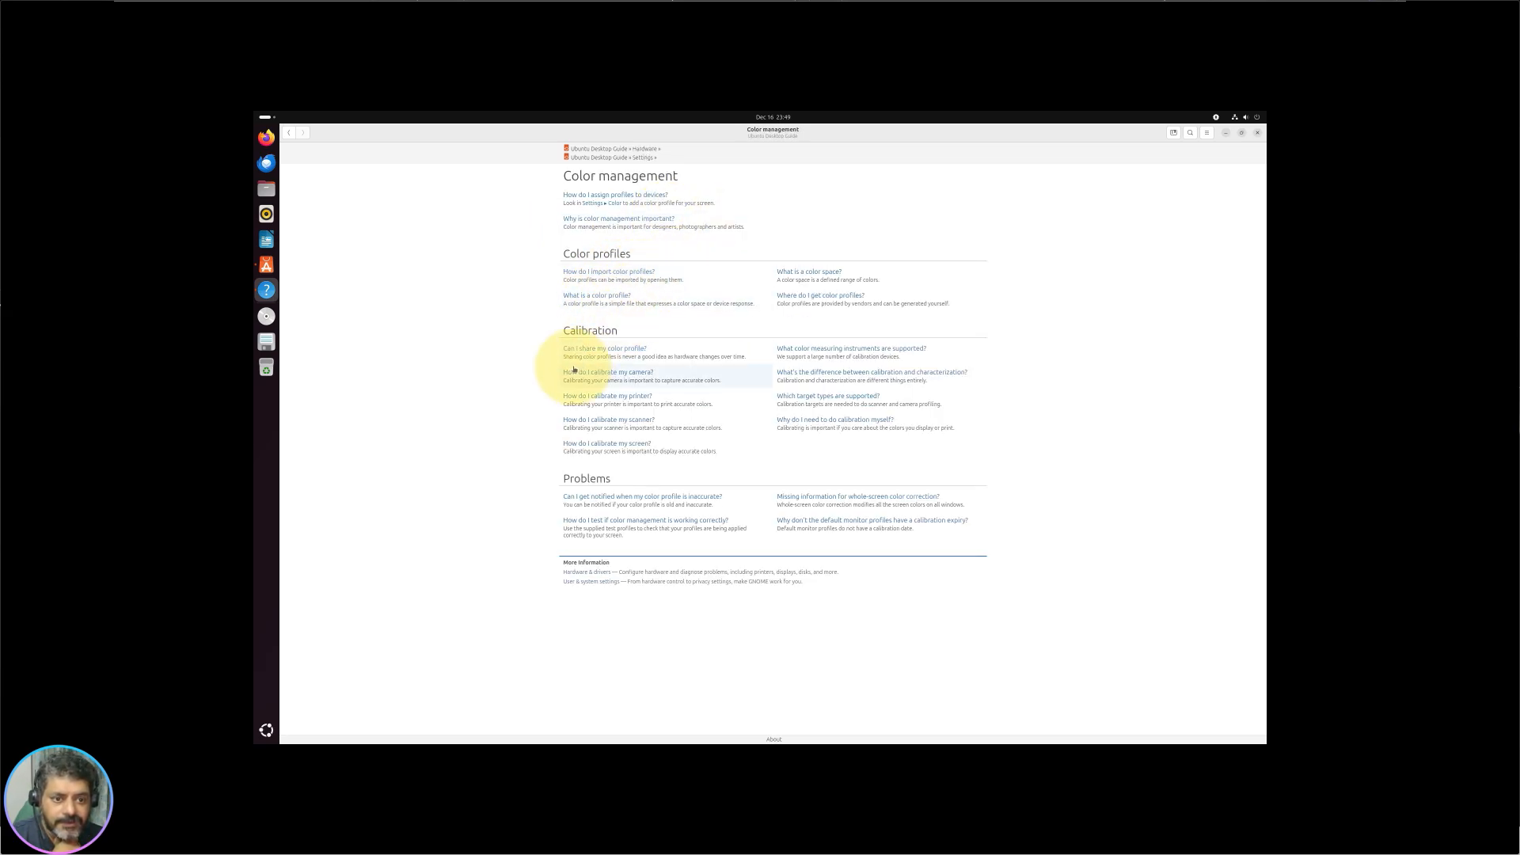
pyautogui.click(289, 133)
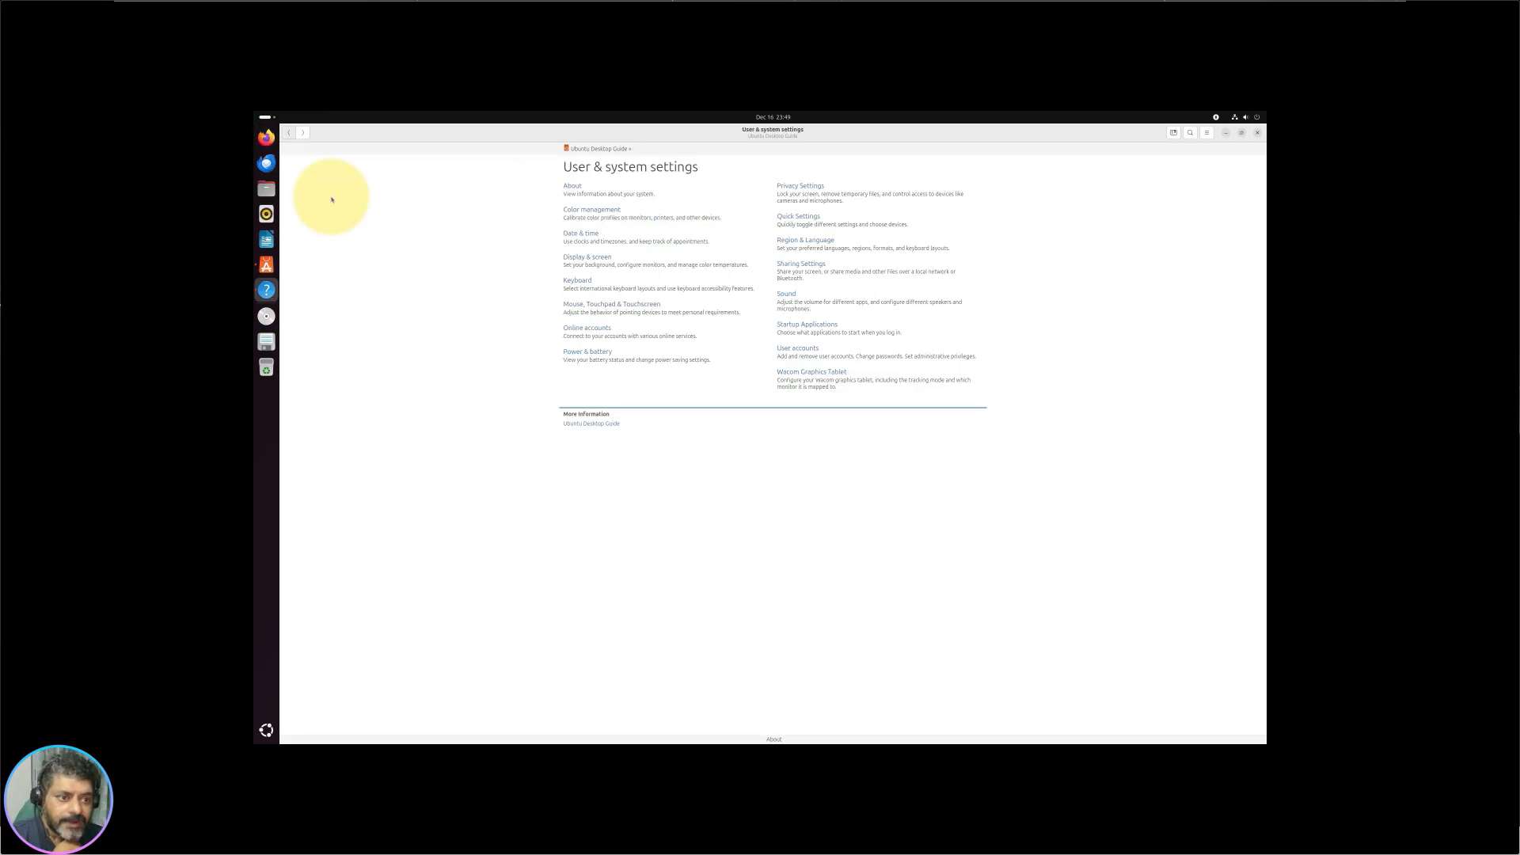
pyautogui.click(843, 304)
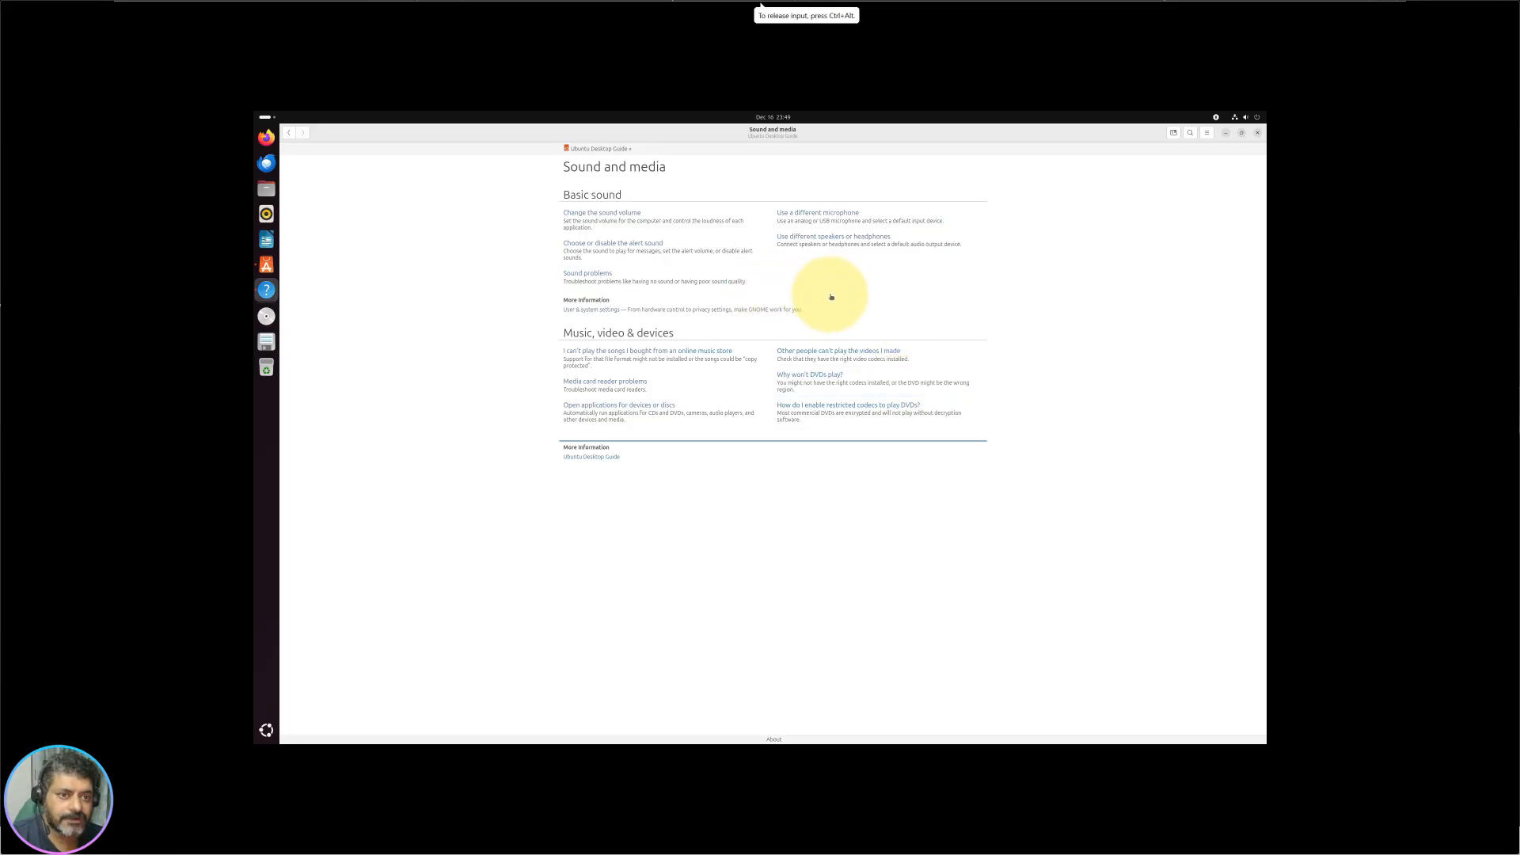
pyautogui.click(288, 133)
pyautogui.click(288, 133)
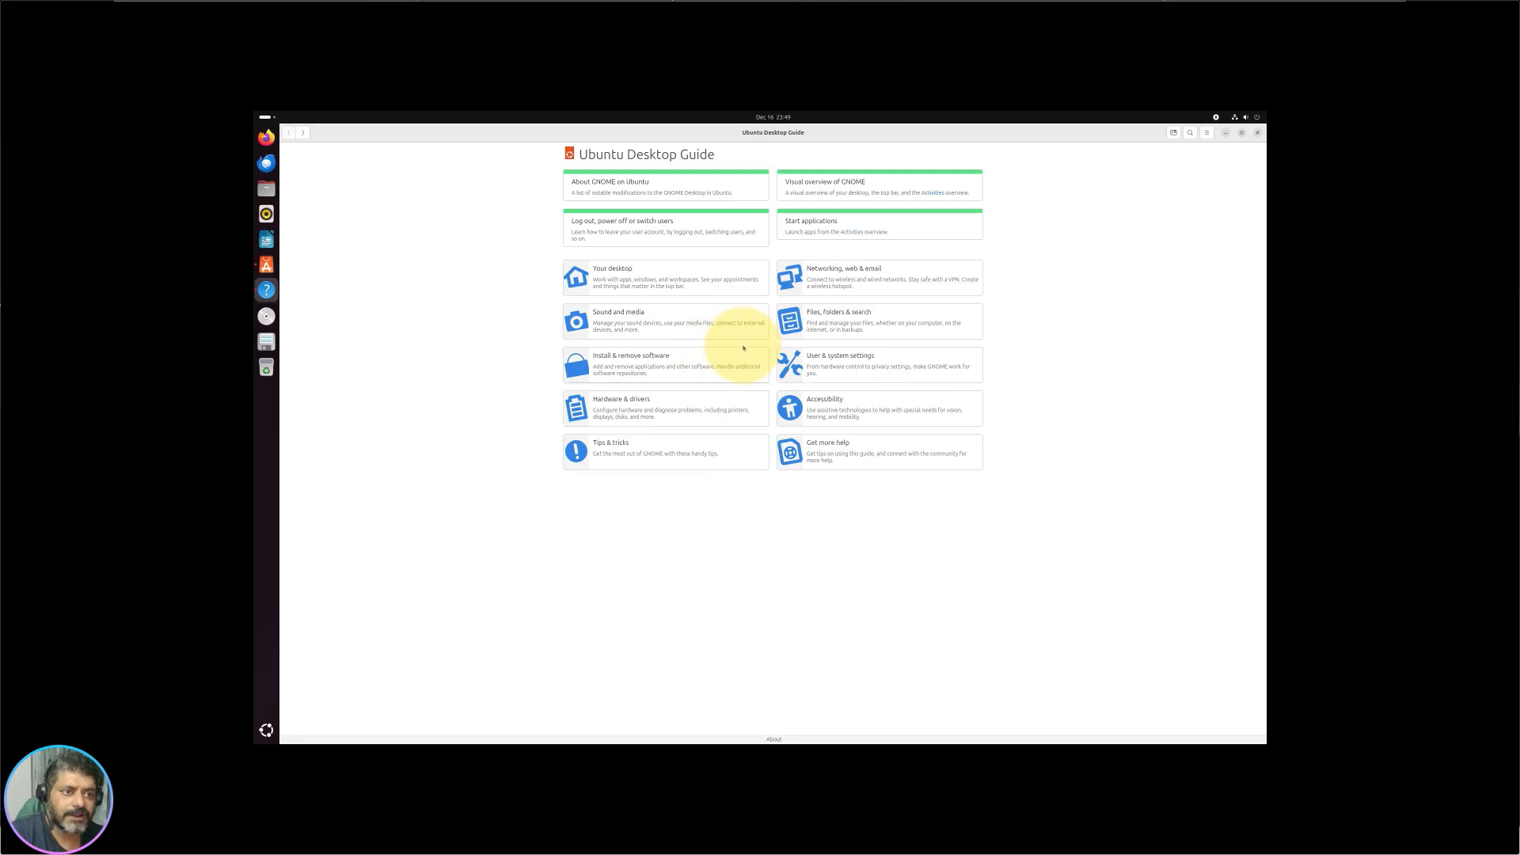
pyautogui.click(1259, 133)
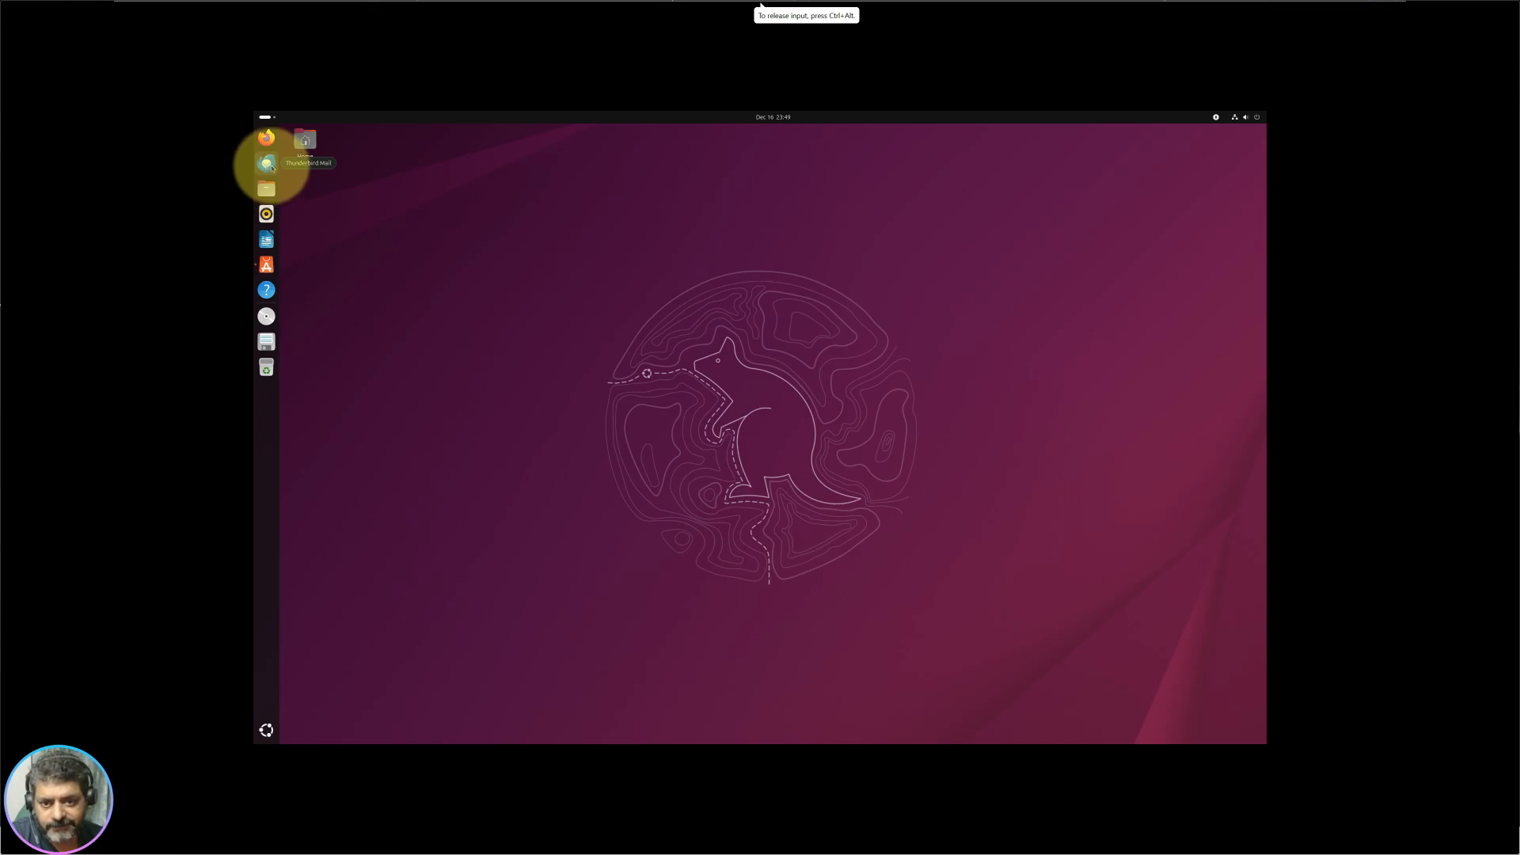
# Step: Open Files maximized and look inside the empty Desktop, Documents and Downloads folders
pyautogui.click(269, 195)
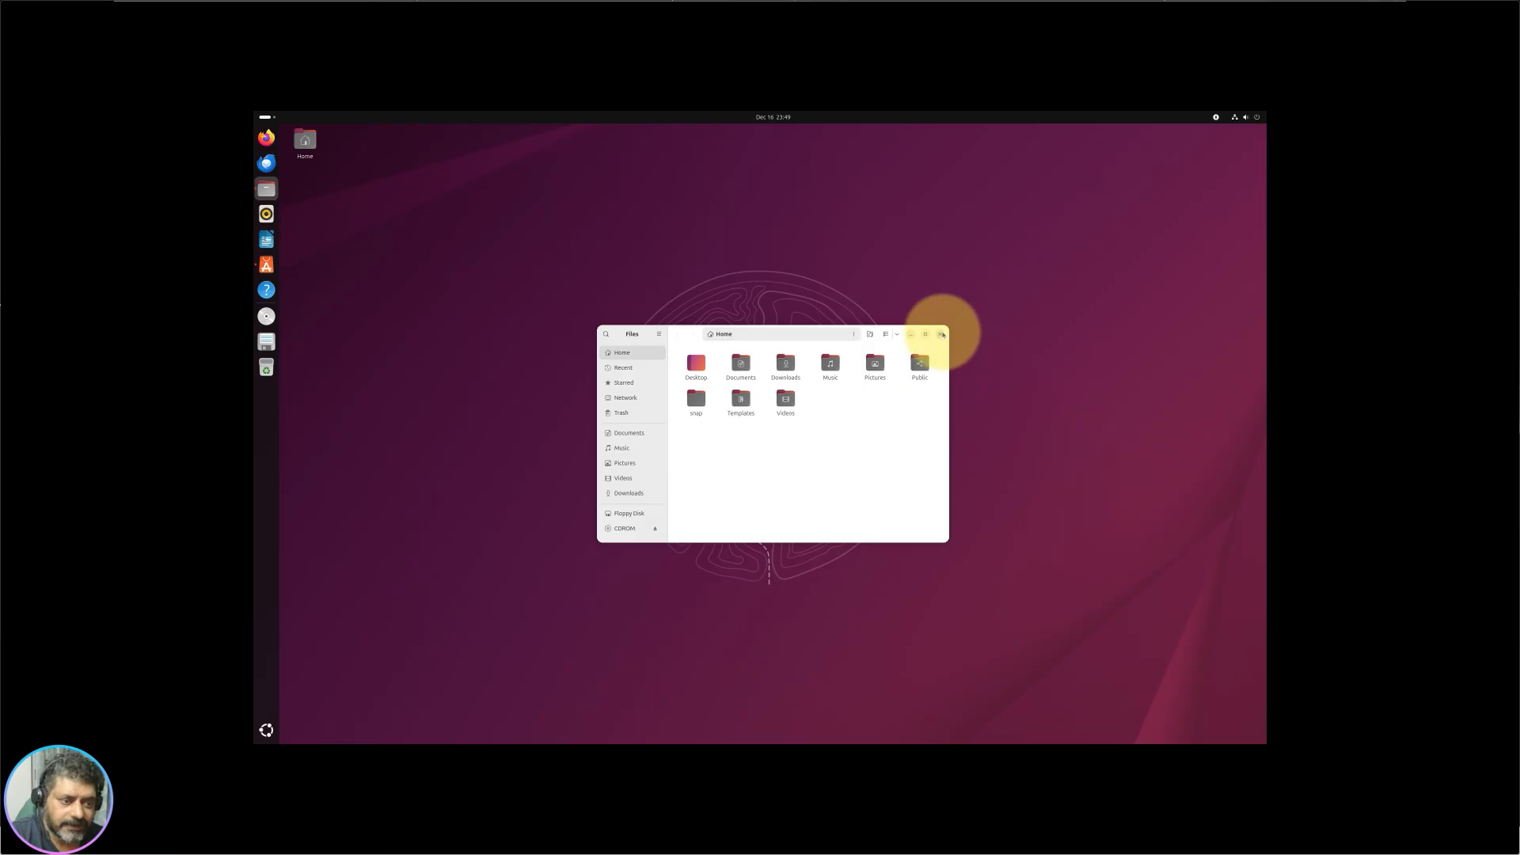
pyautogui.moveTo(942, 335); pyautogui.dragTo(827, 414)
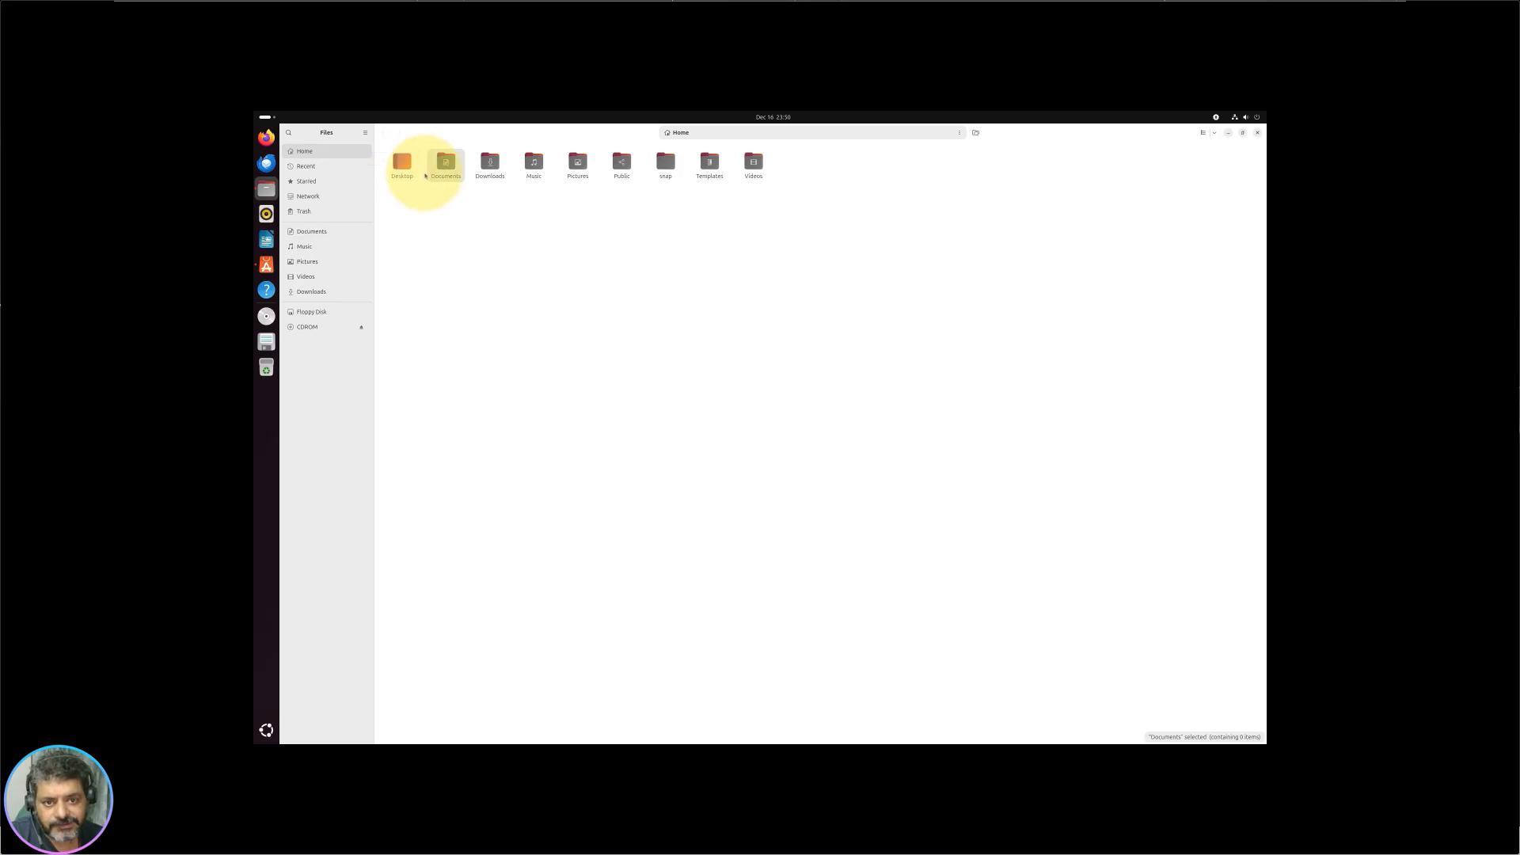
pyautogui.doubleClick(406, 170)
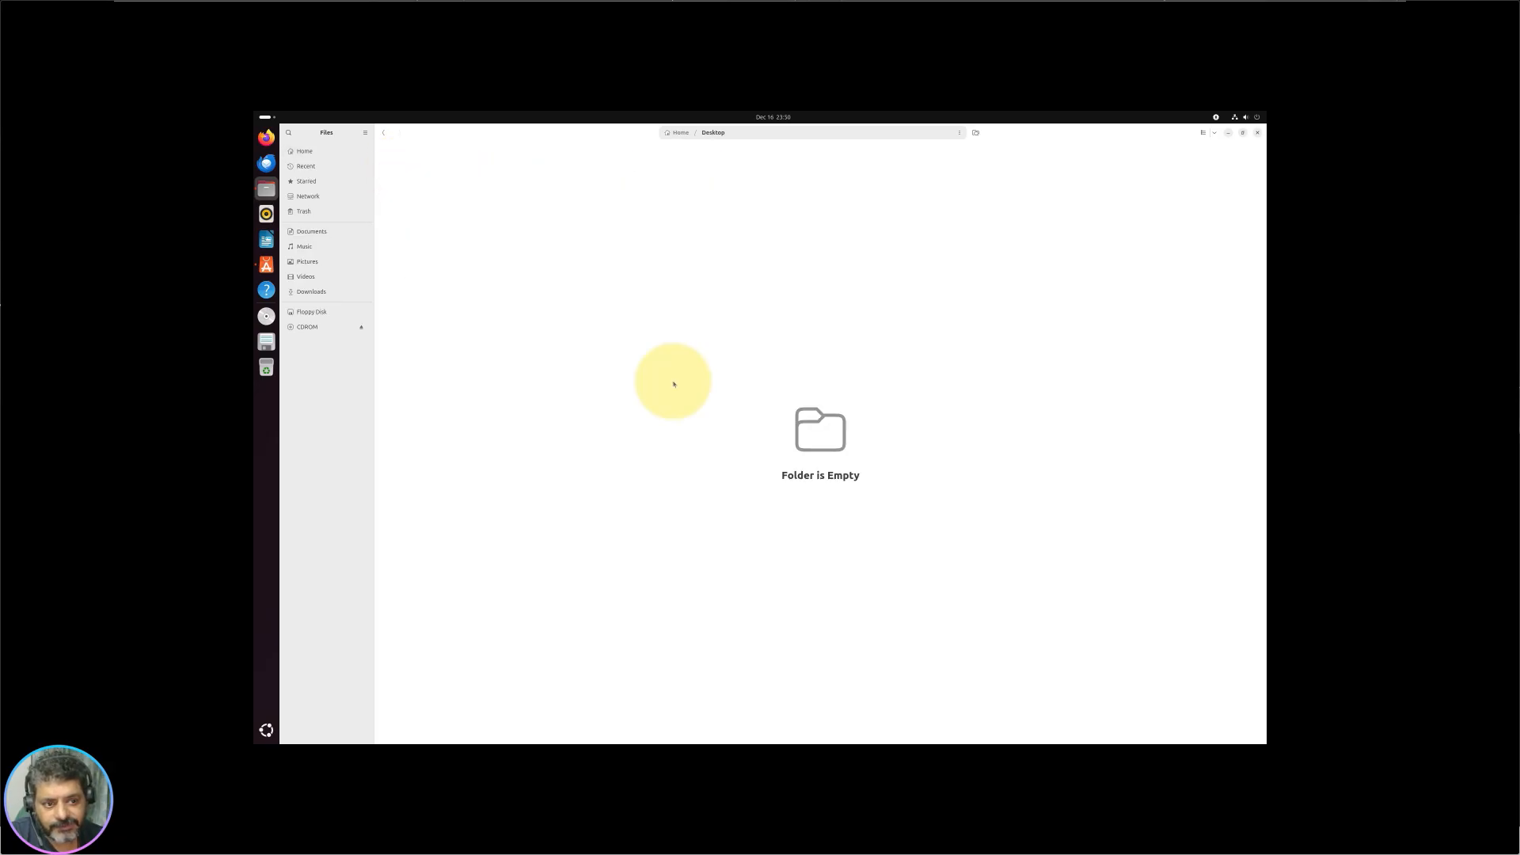
pyautogui.click(383, 136)
pyautogui.doubleClick(444, 167)
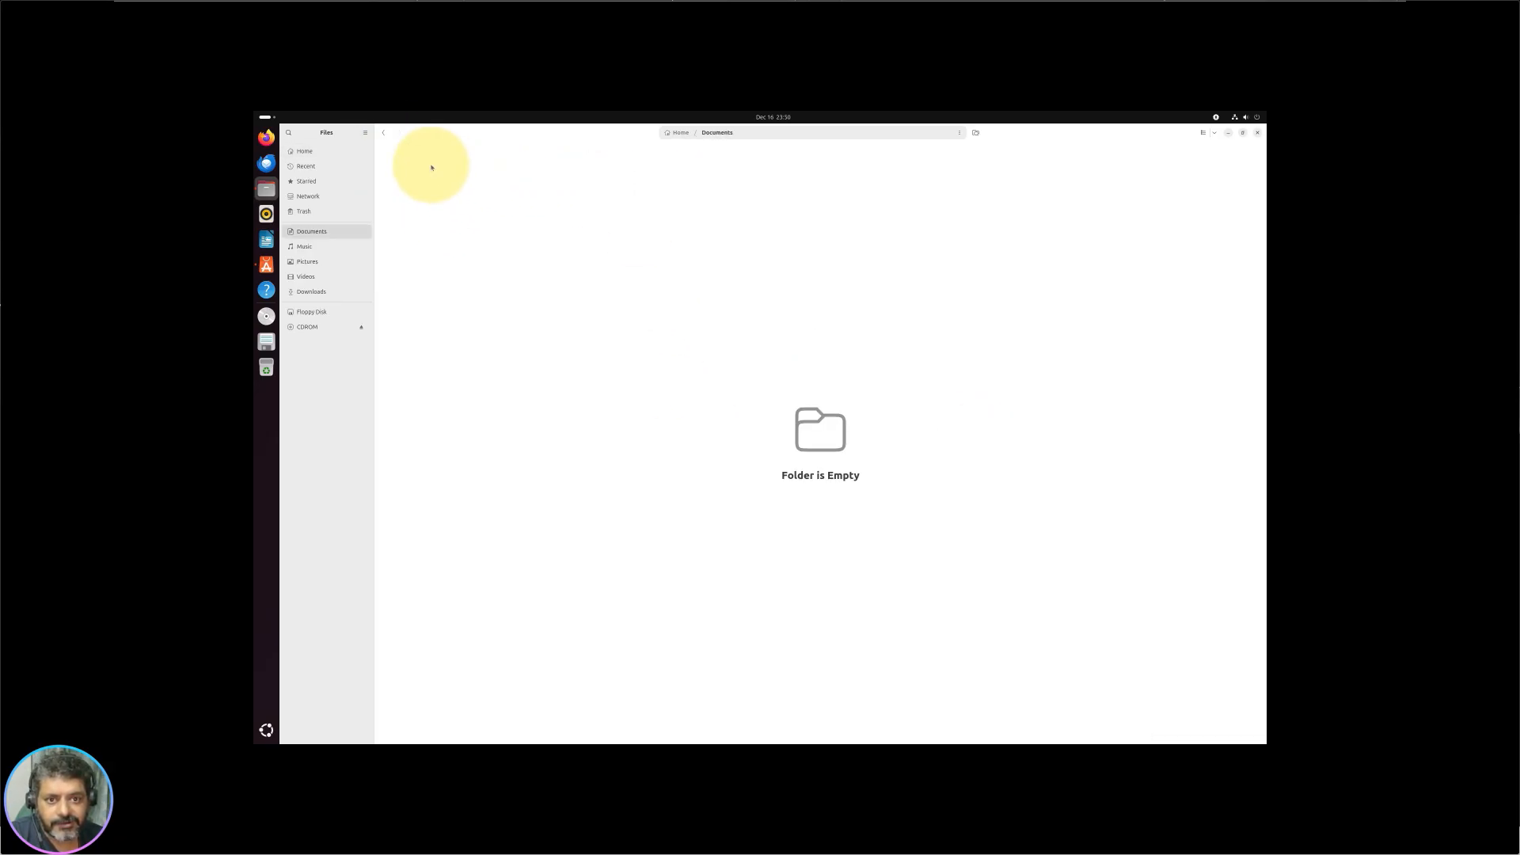
pyautogui.click(385, 136)
pyautogui.doubleClick(497, 170)
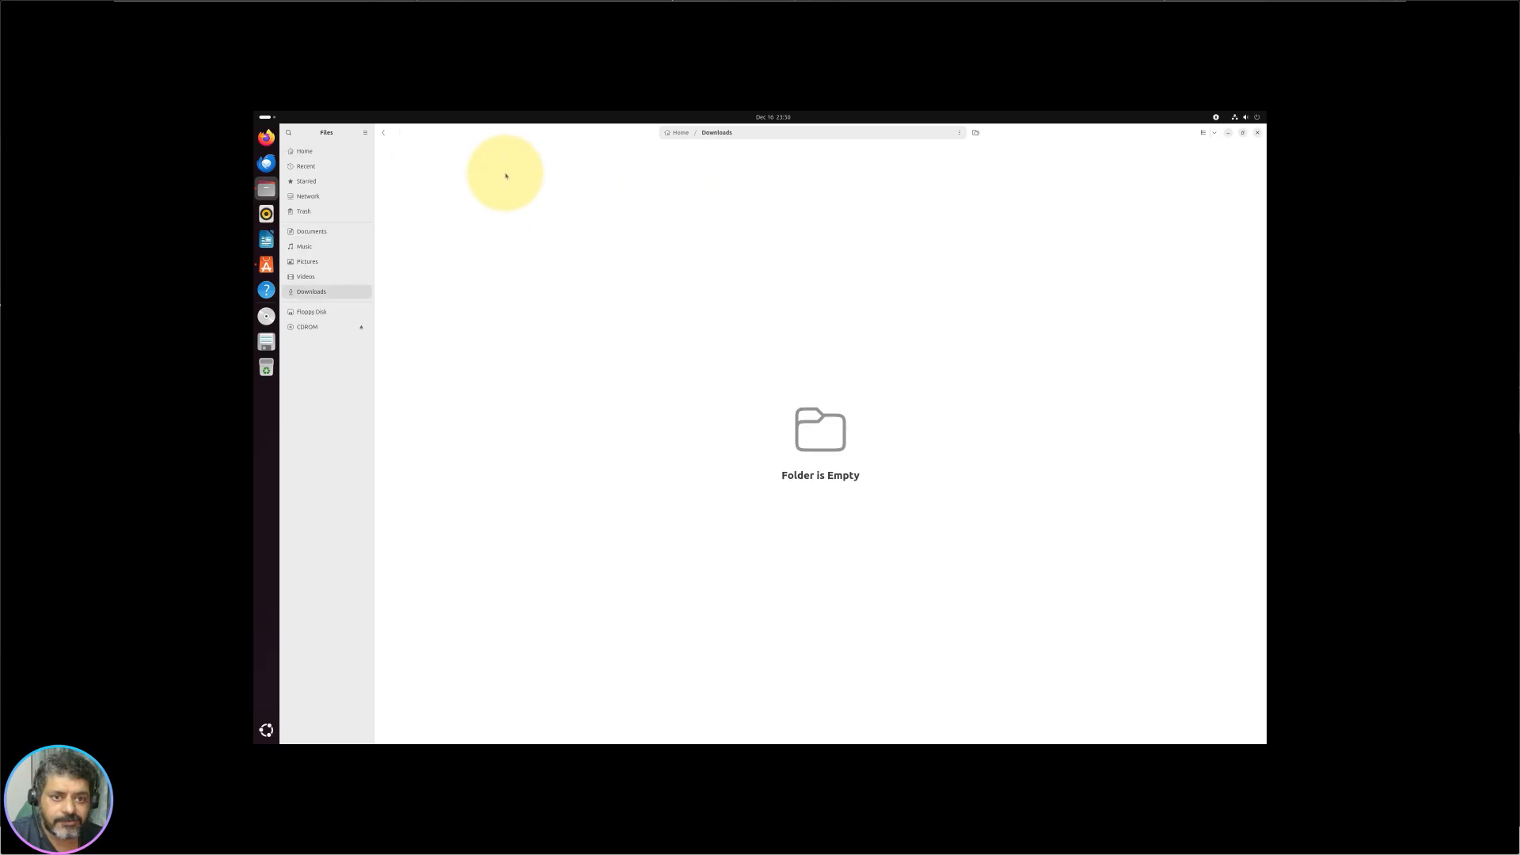
pyautogui.click(383, 133)
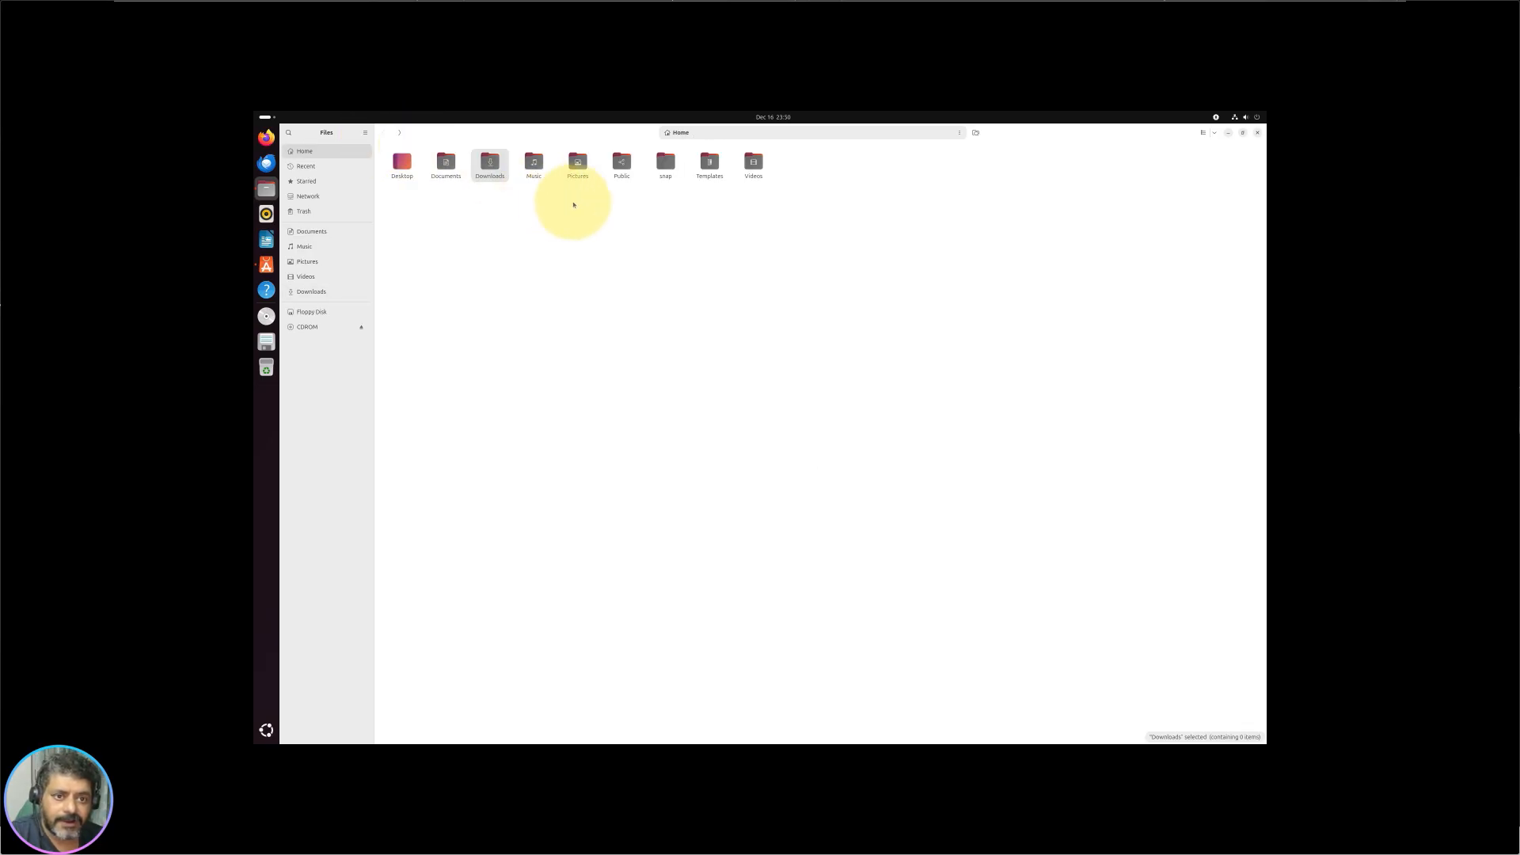
# Step: Select the home folders individually and by rubber-band, then view the Recent and Starred lists
pyautogui.click(535, 165)
pyautogui.click(582, 174)
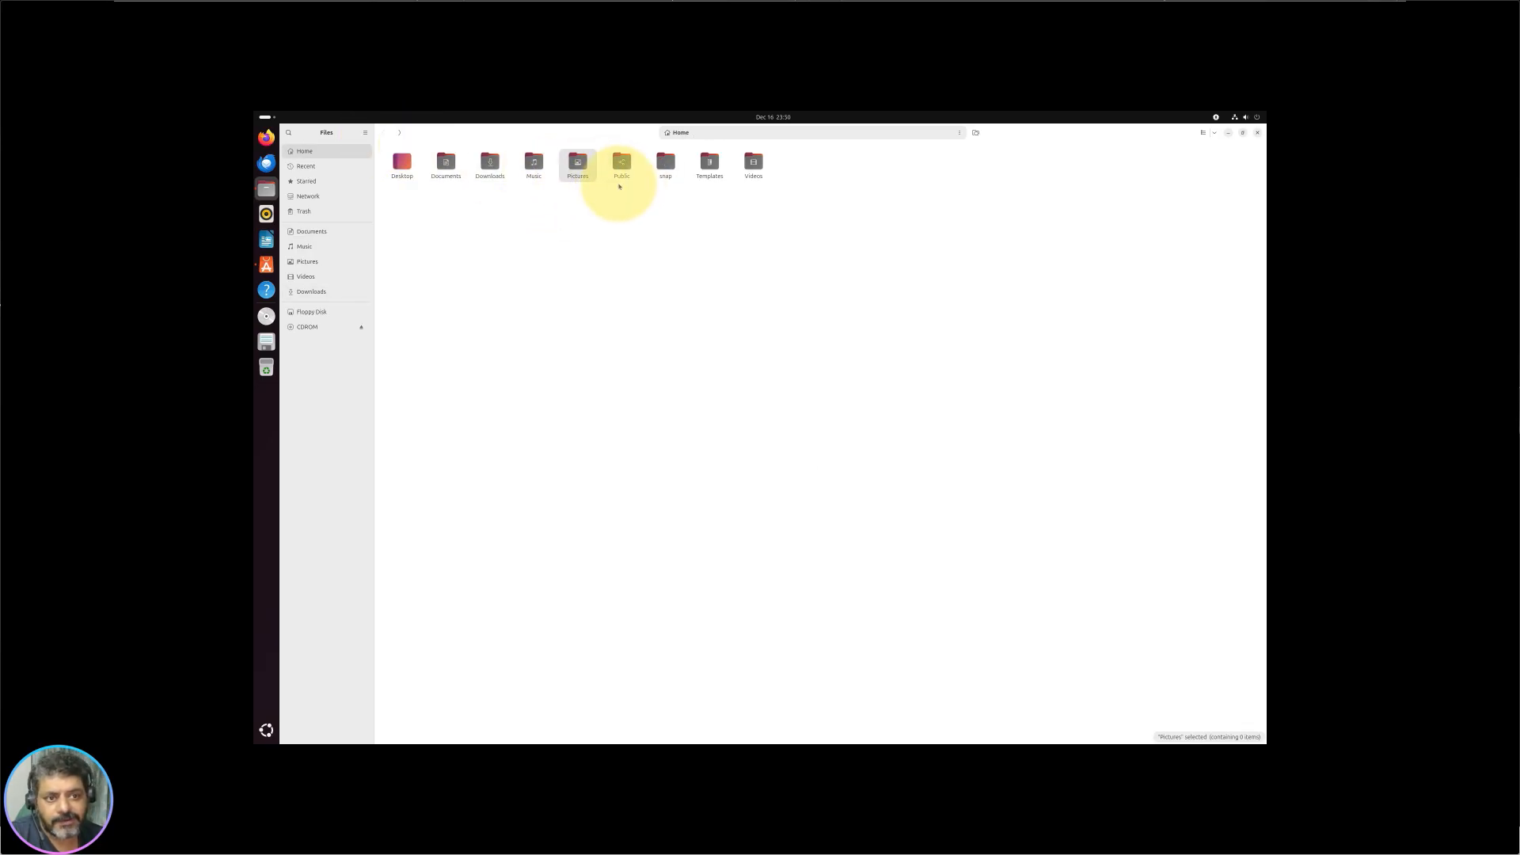
pyautogui.click(663, 165)
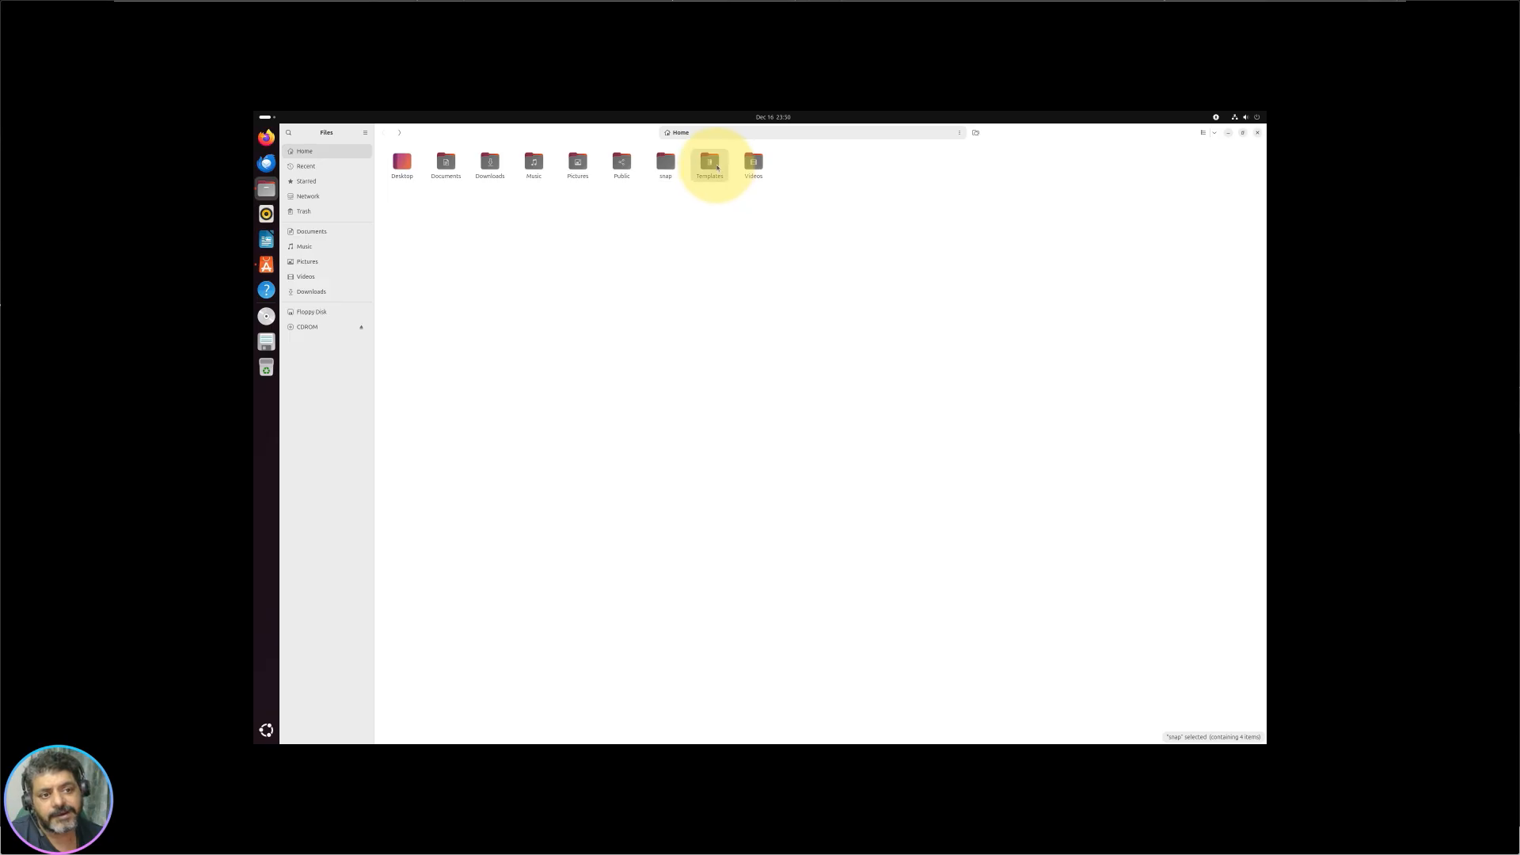
pyautogui.click(755, 162)
pyautogui.moveTo(888, 243); pyautogui.dragTo(397, 123)
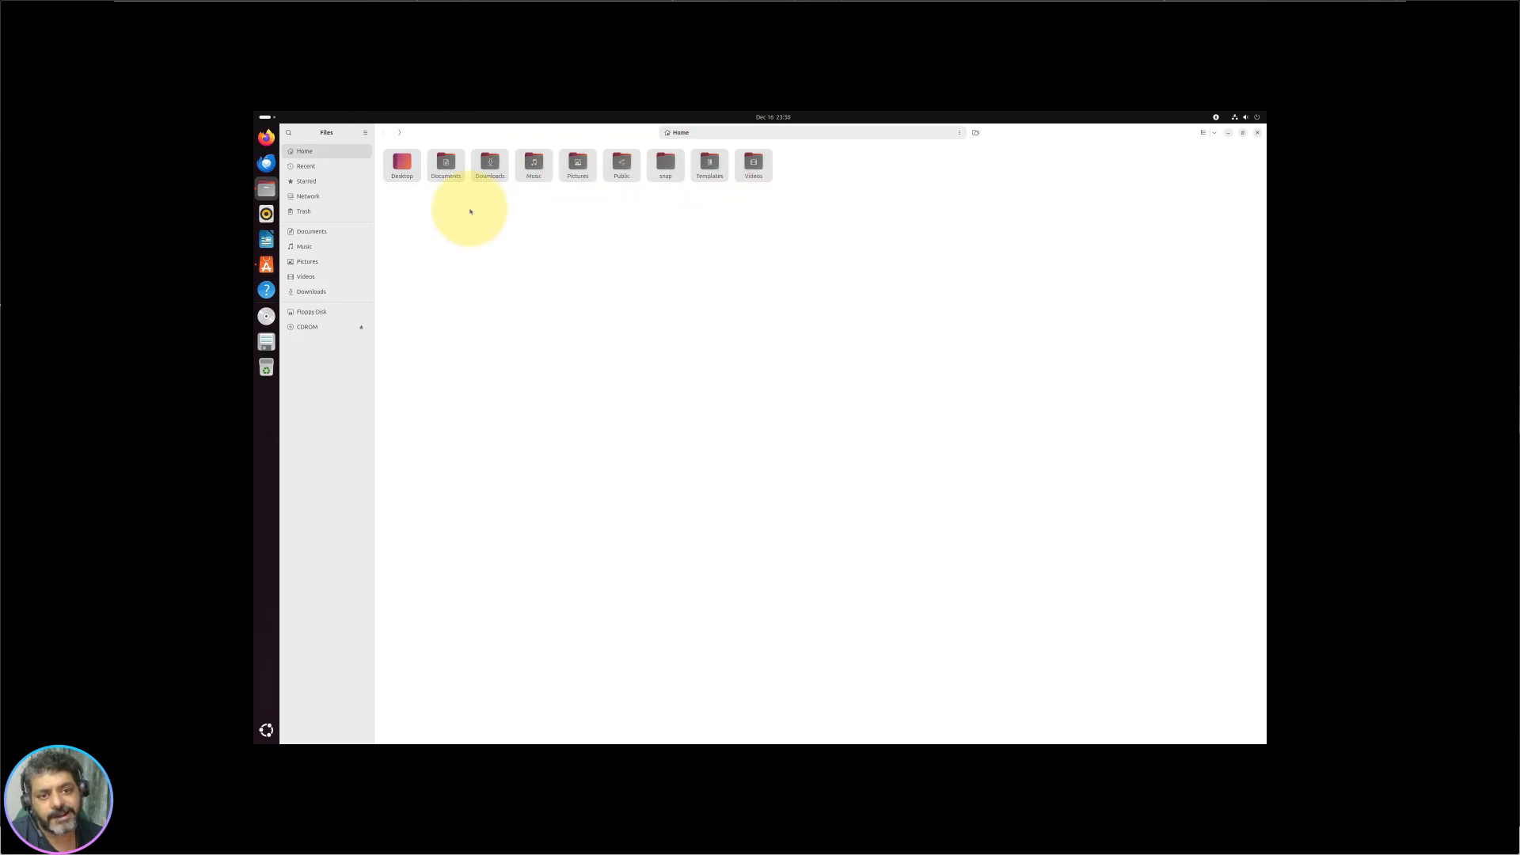
pyautogui.click(610, 352)
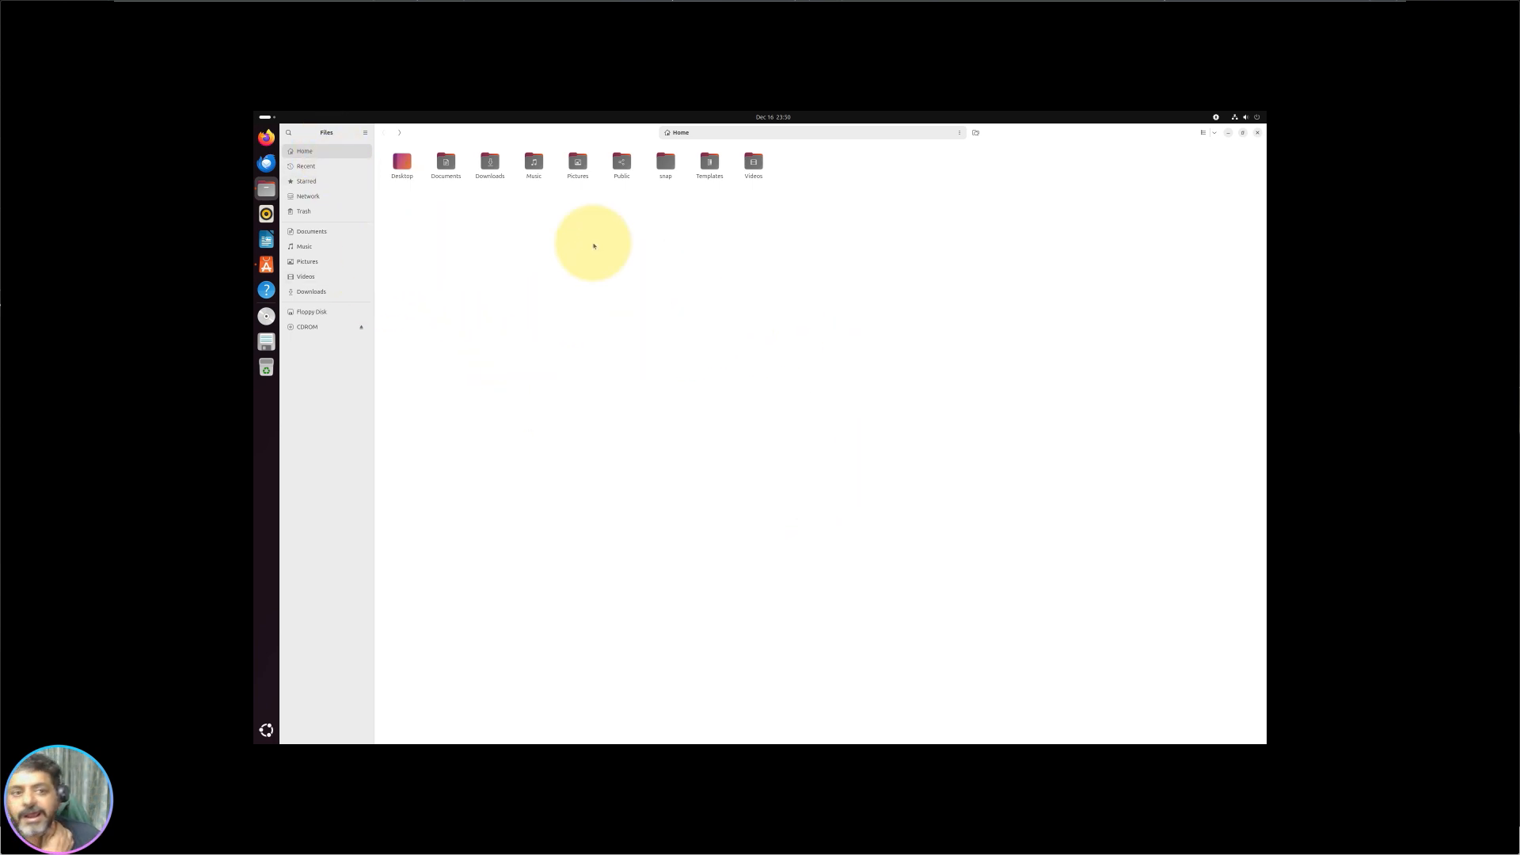
pyautogui.moveTo(403, 201); pyautogui.dragTo(882, 206)
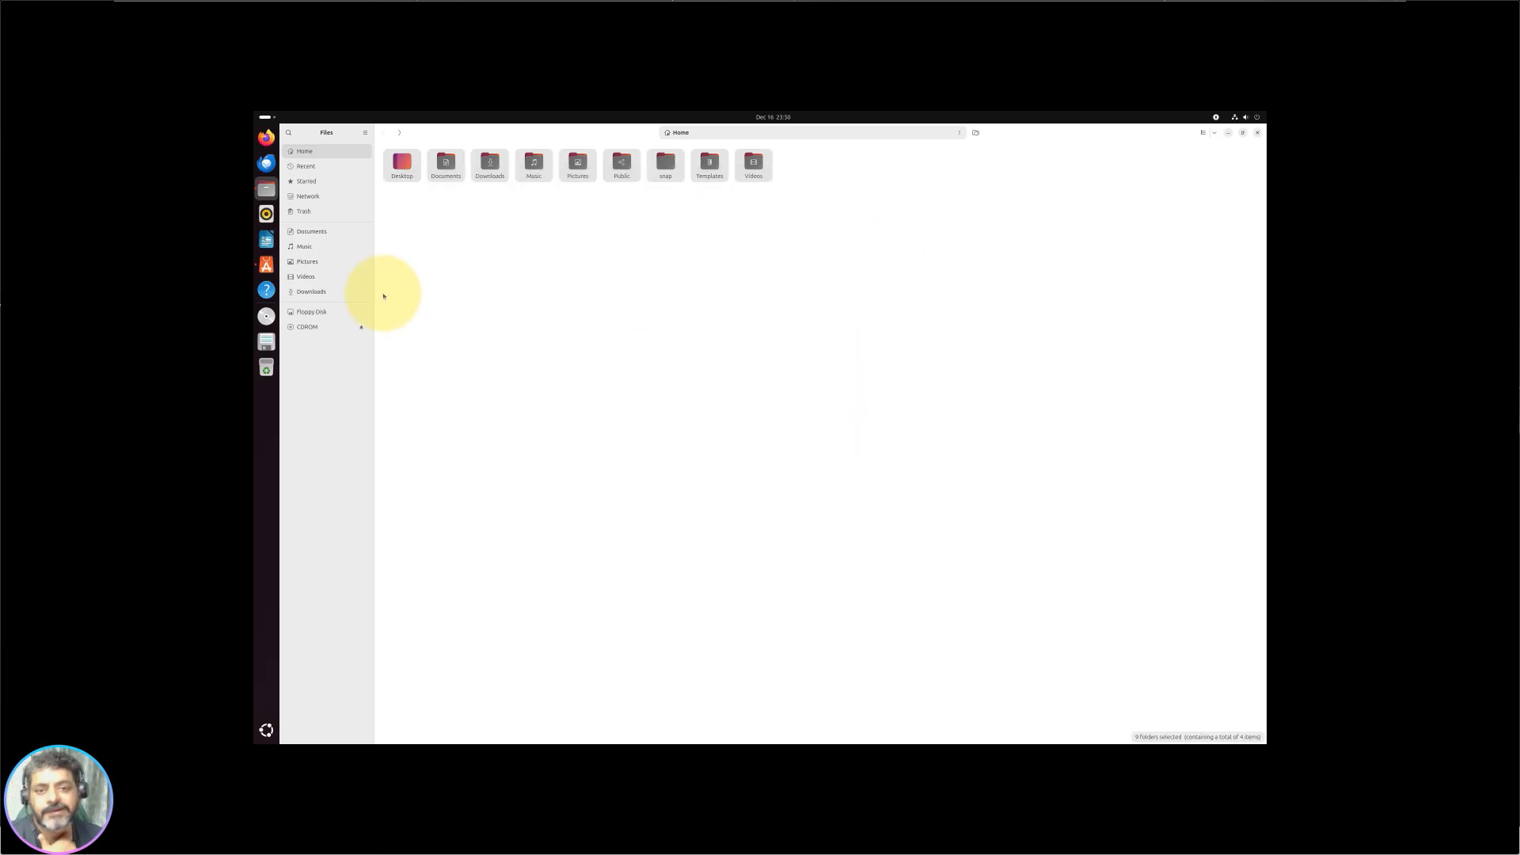
pyautogui.click(309, 167)
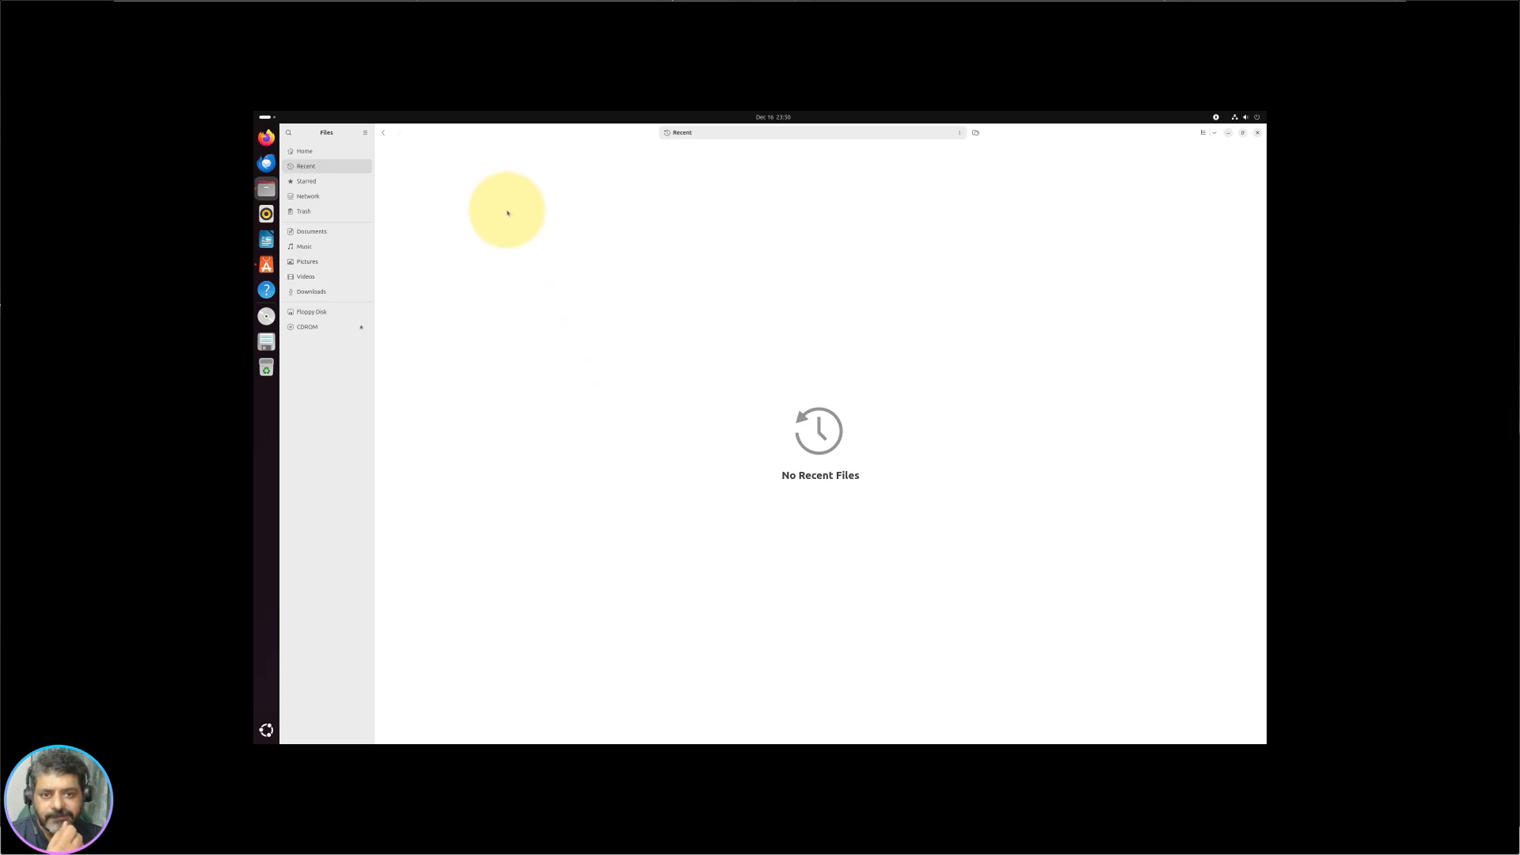
pyautogui.click(307, 181)
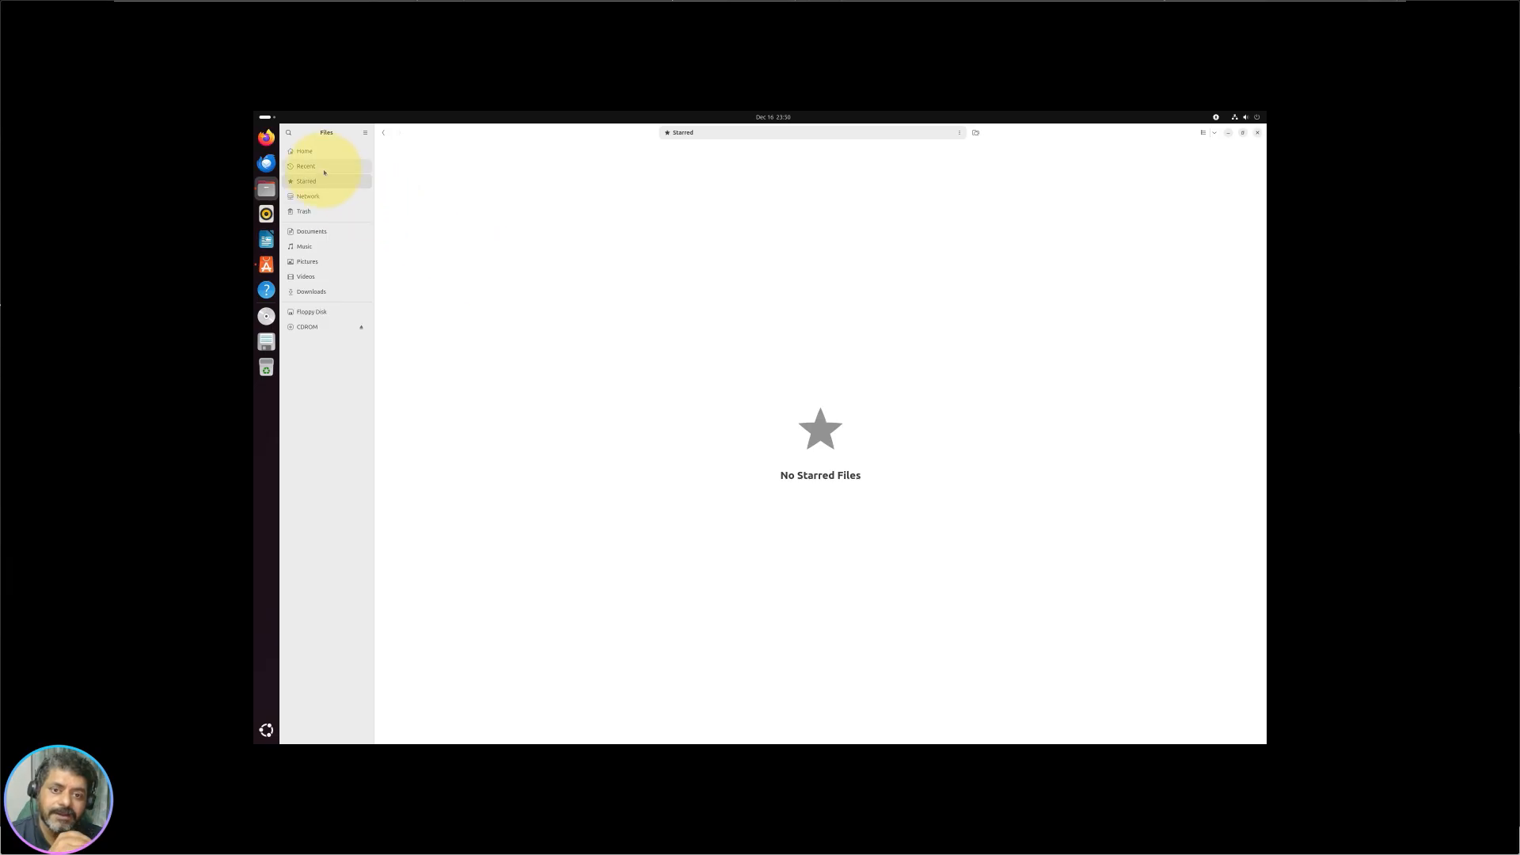
# Step: Star the Downloads folder by dropping it on Starred, and view the Starred list
pyautogui.click(305, 151)
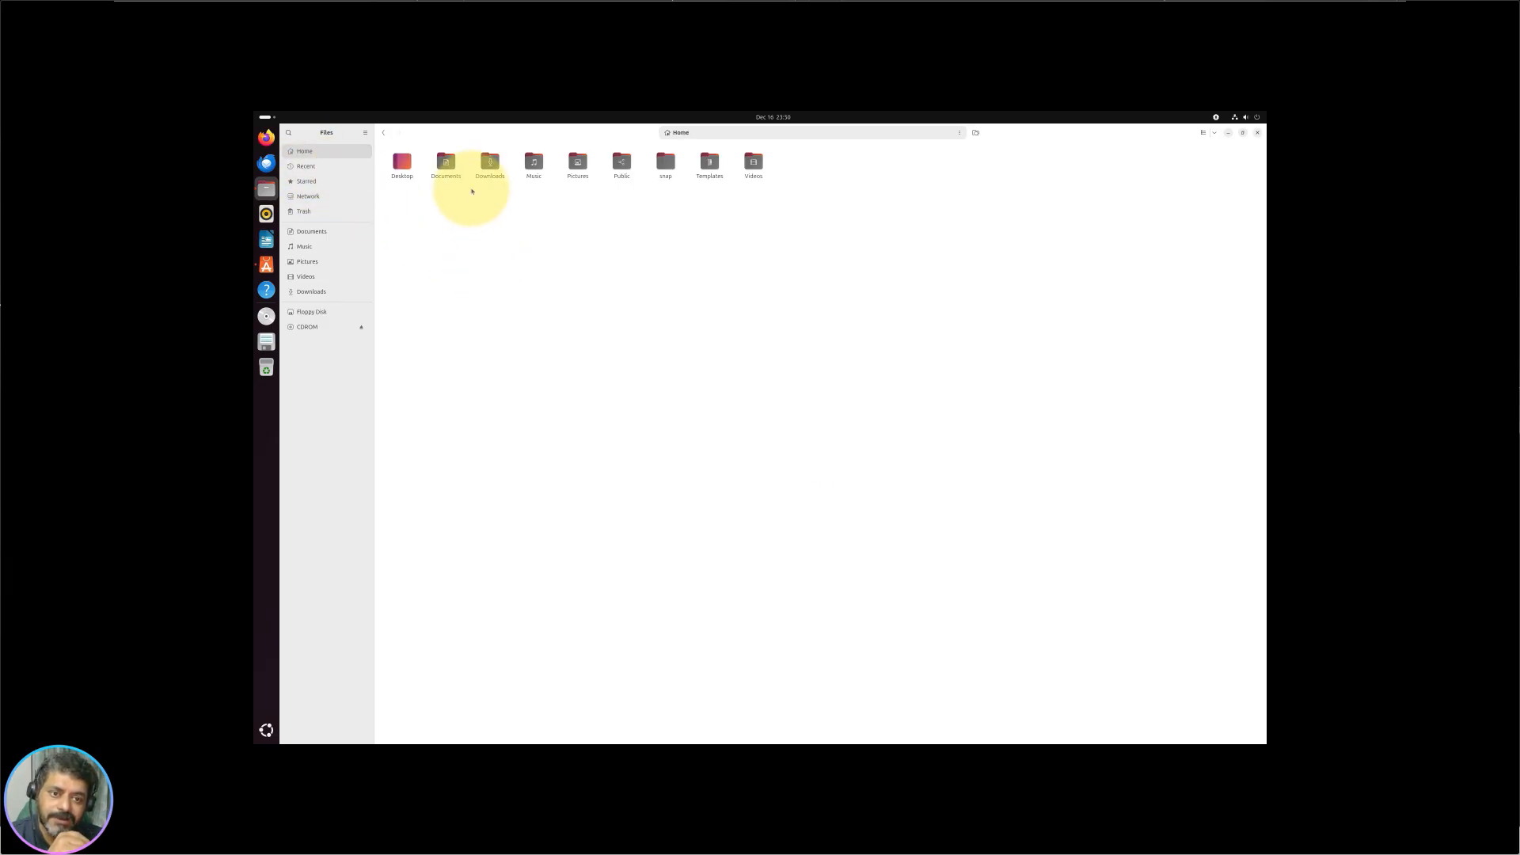
pyautogui.rightClick(489, 162)
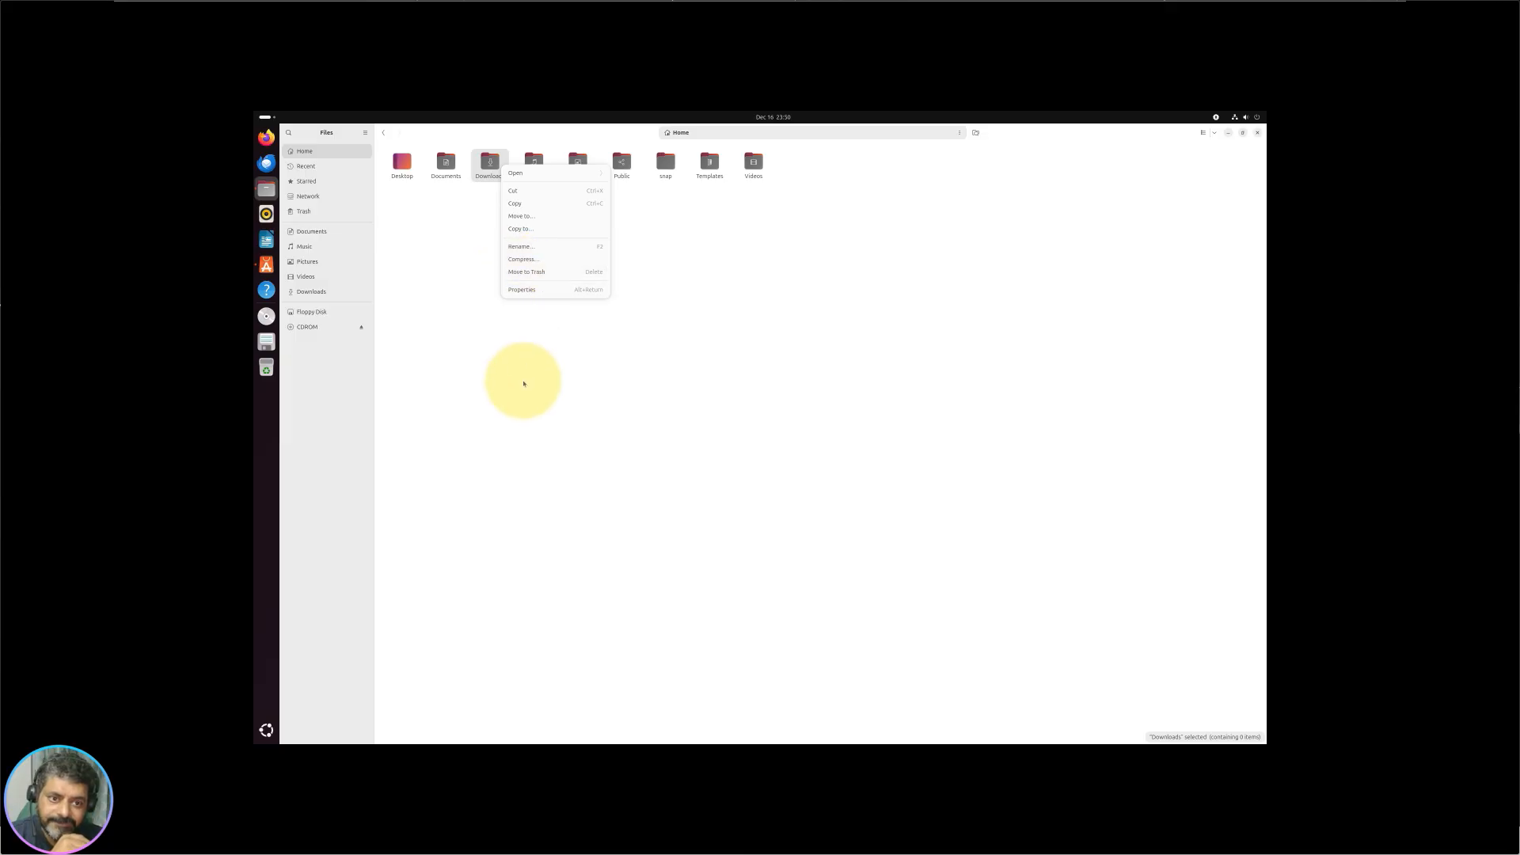
pyautogui.click(489, 162)
pyautogui.moveTo(489, 163); pyautogui.dragTo(295, 188)
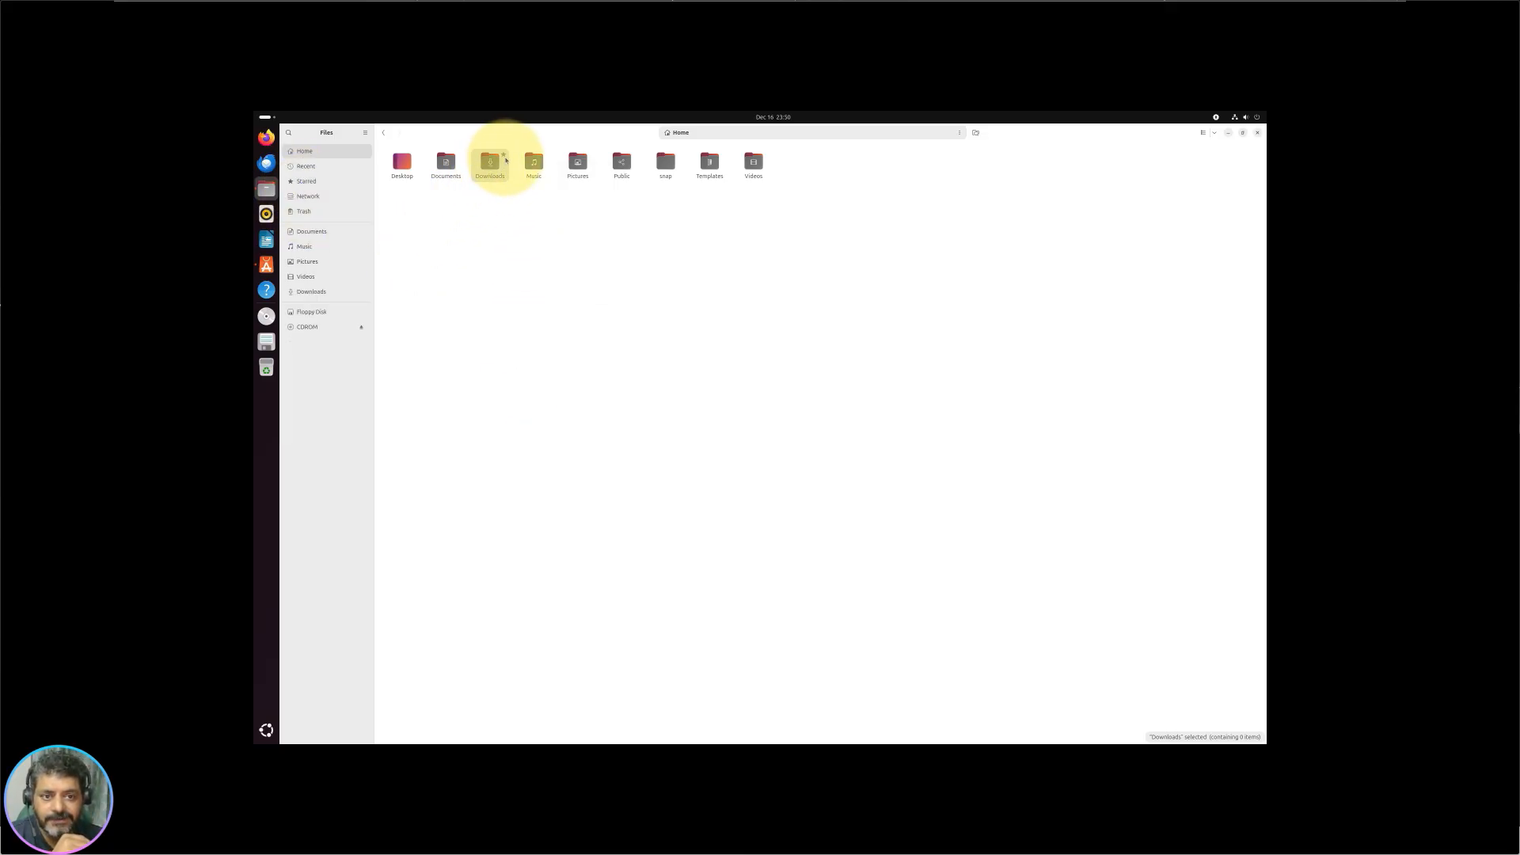
pyautogui.click(312, 180)
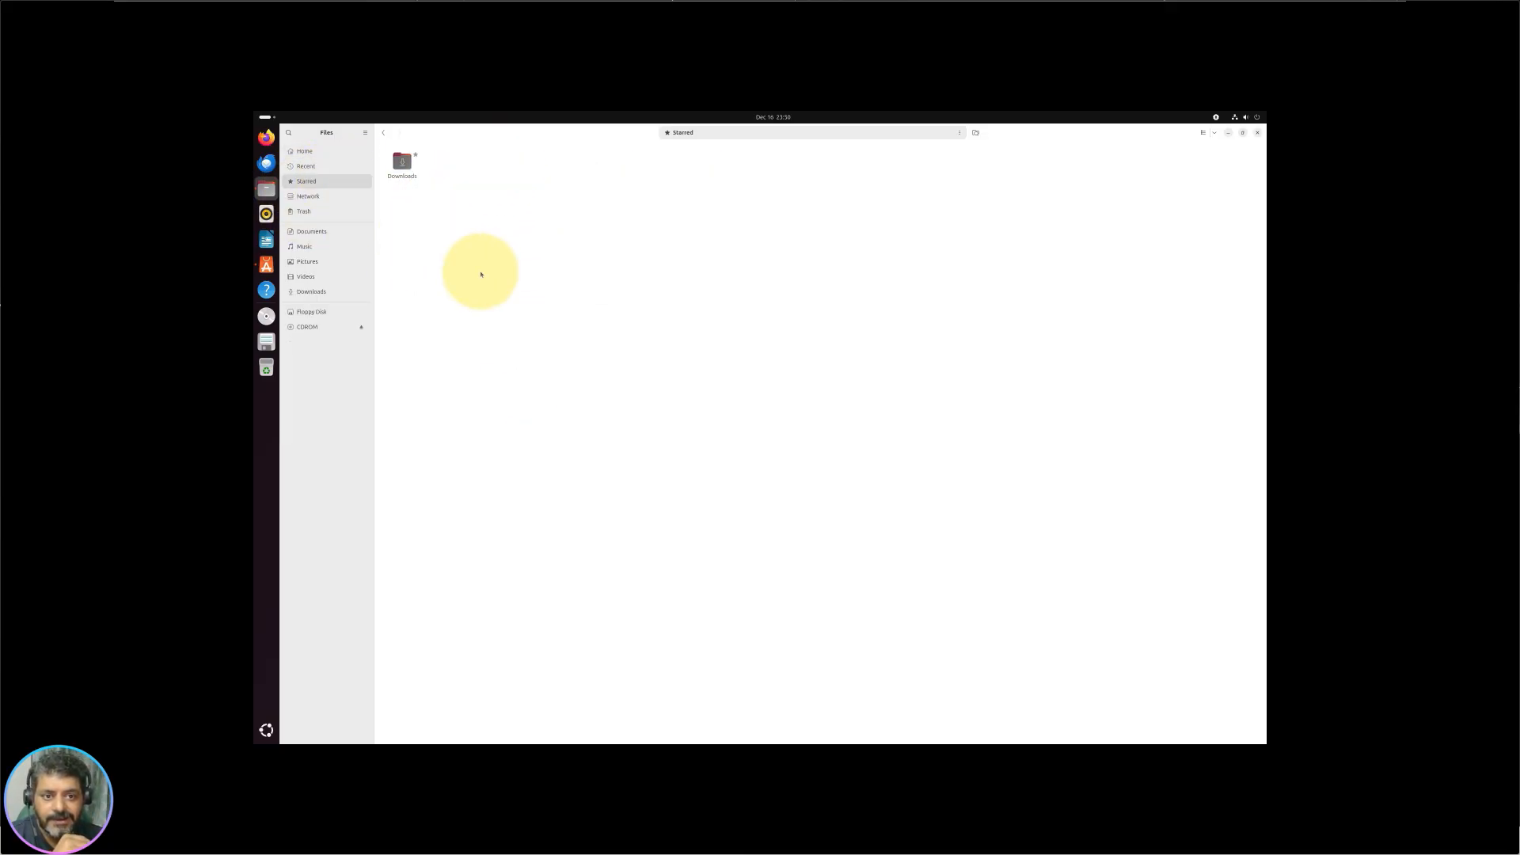
# Step: Skip the failed move of Downloads and unstar it from the Starred list
pyautogui.click(403, 162)
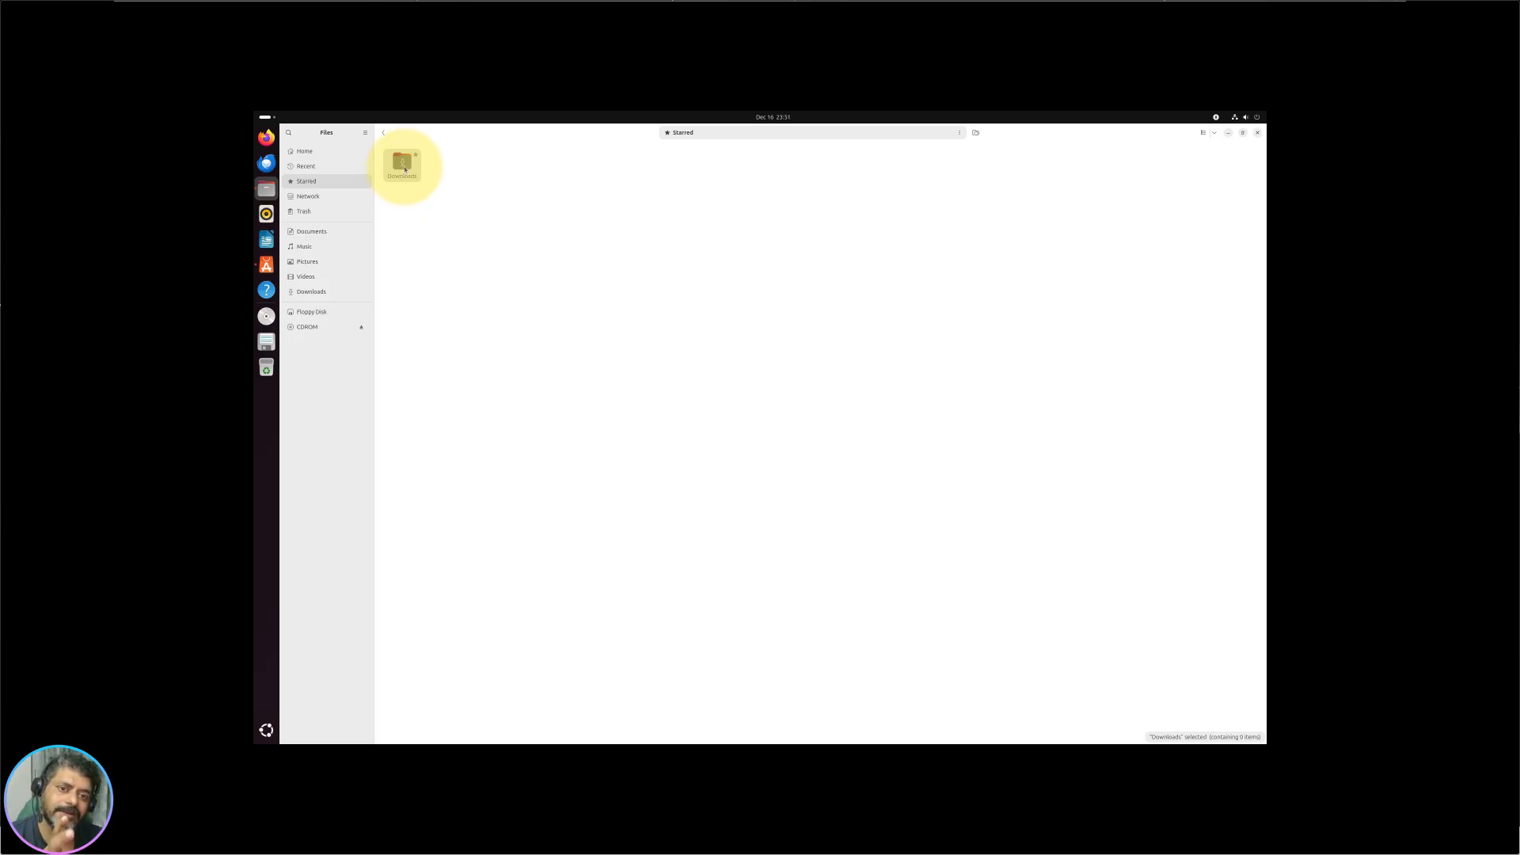
pyautogui.moveTo(411, 166); pyautogui.dragTo(316, 153)
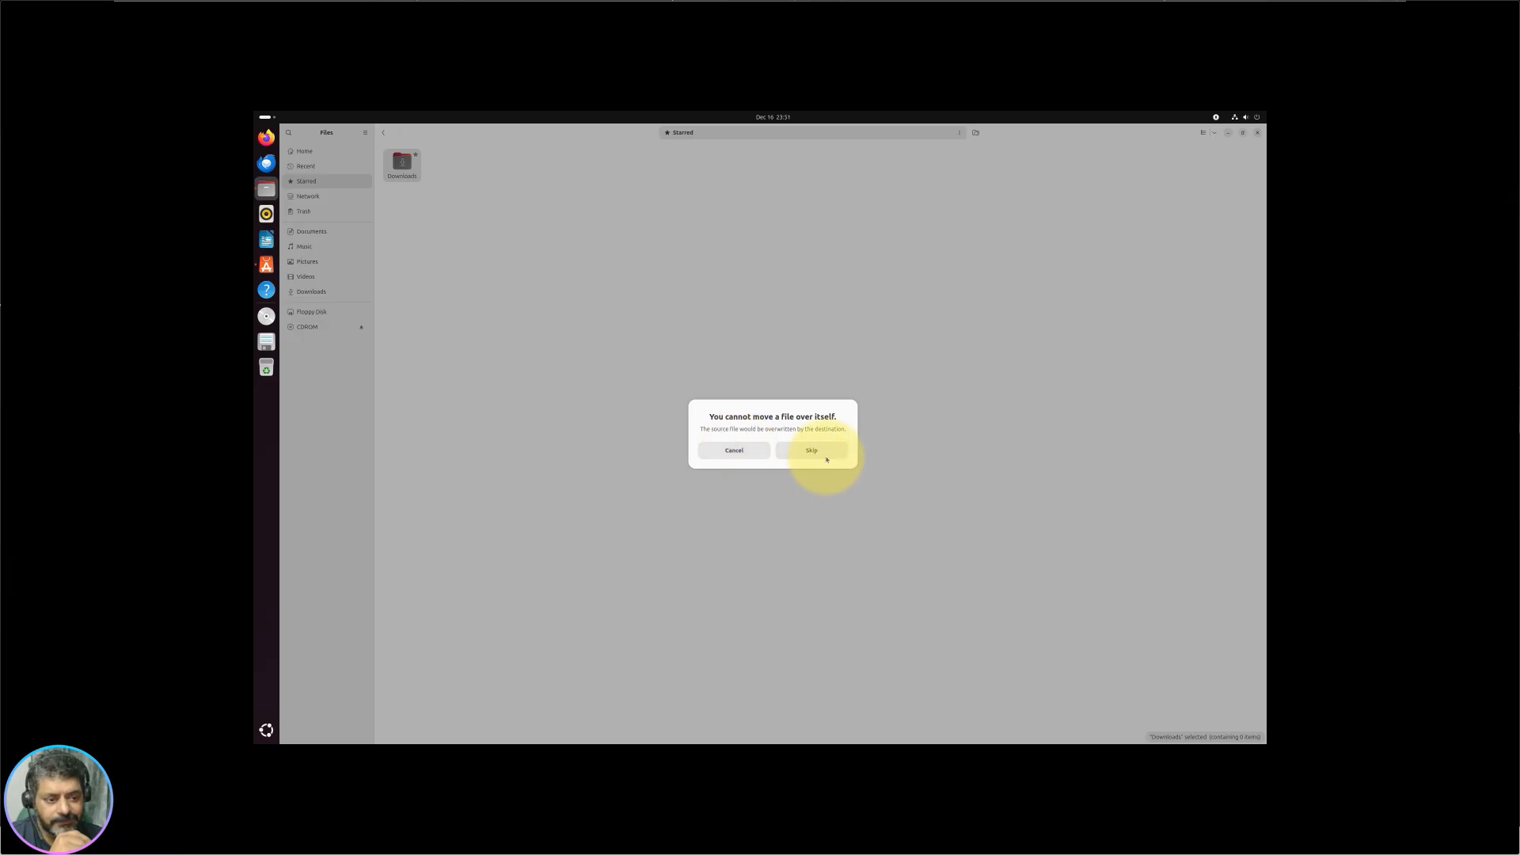
pyautogui.click(825, 457)
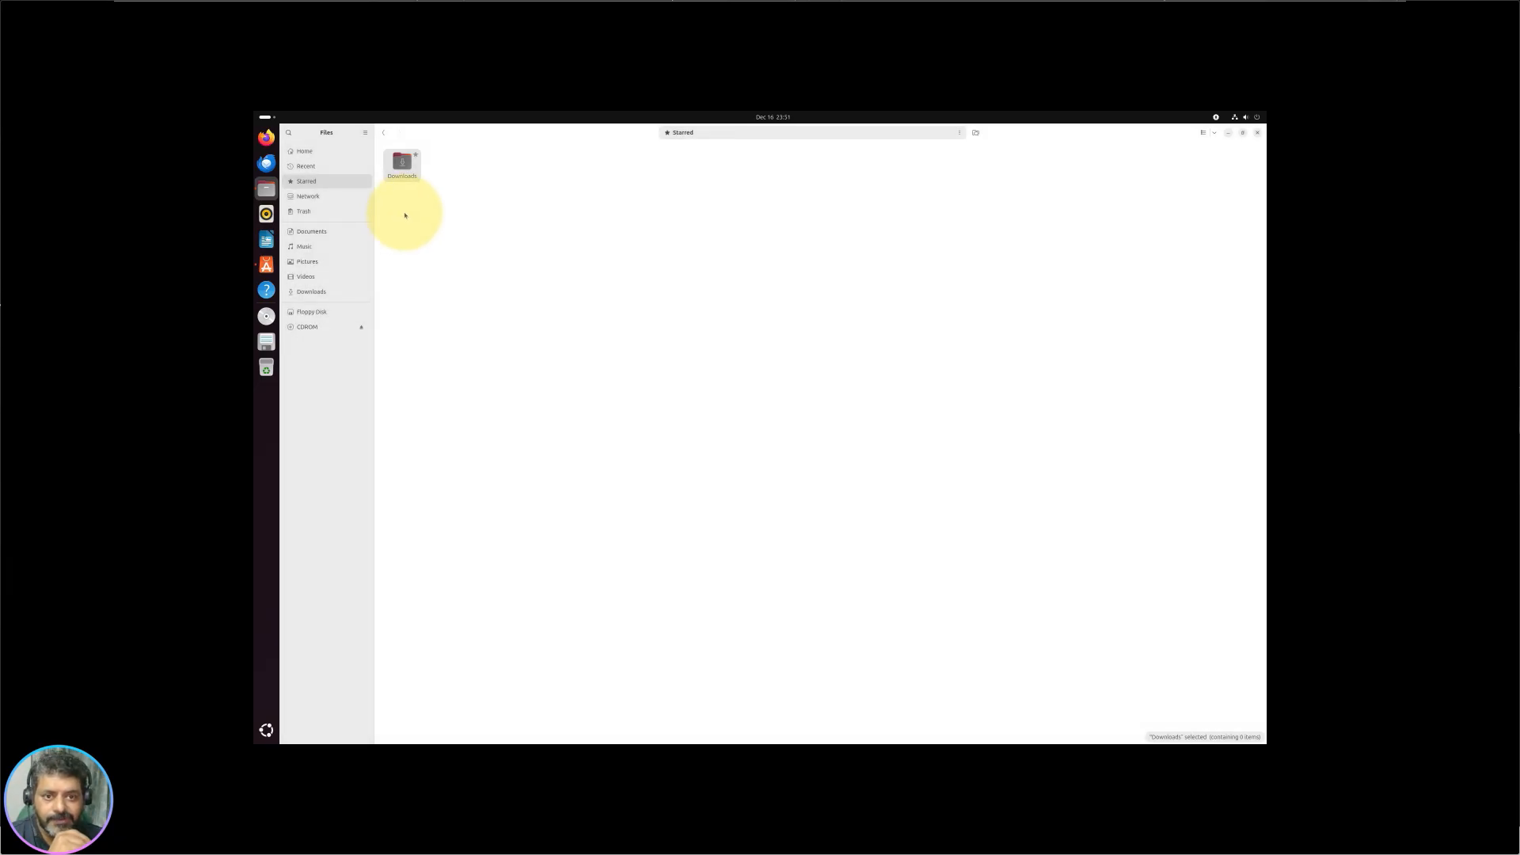
pyautogui.rightClick(405, 168)
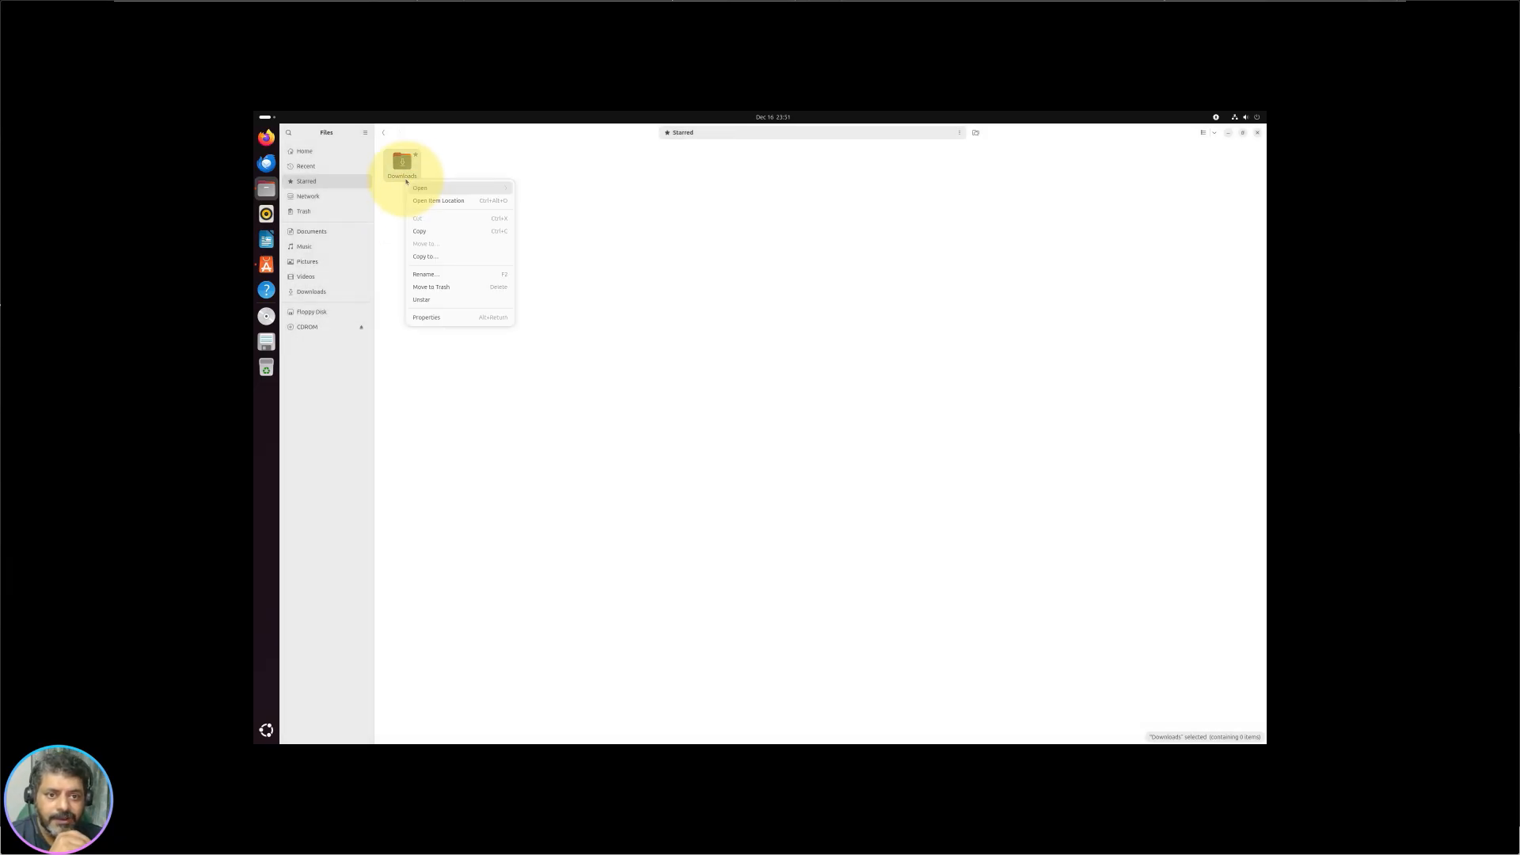
pyautogui.click(486, 300)
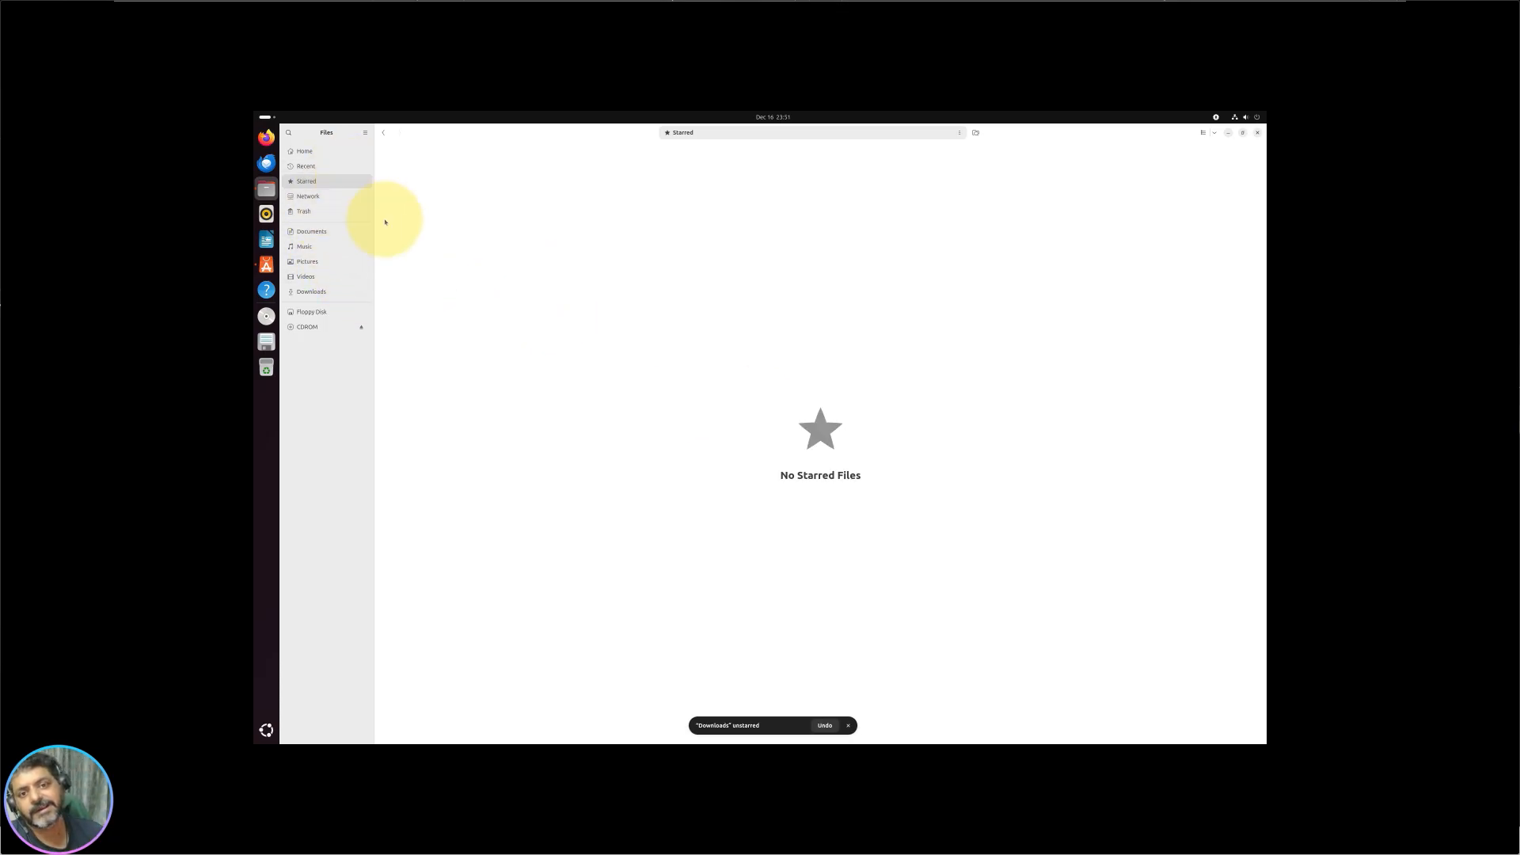
# Step: Enter 192.168.1.1 as a Network server address, check supported address formats, then show the empty Trash
pyautogui.click(336, 195)
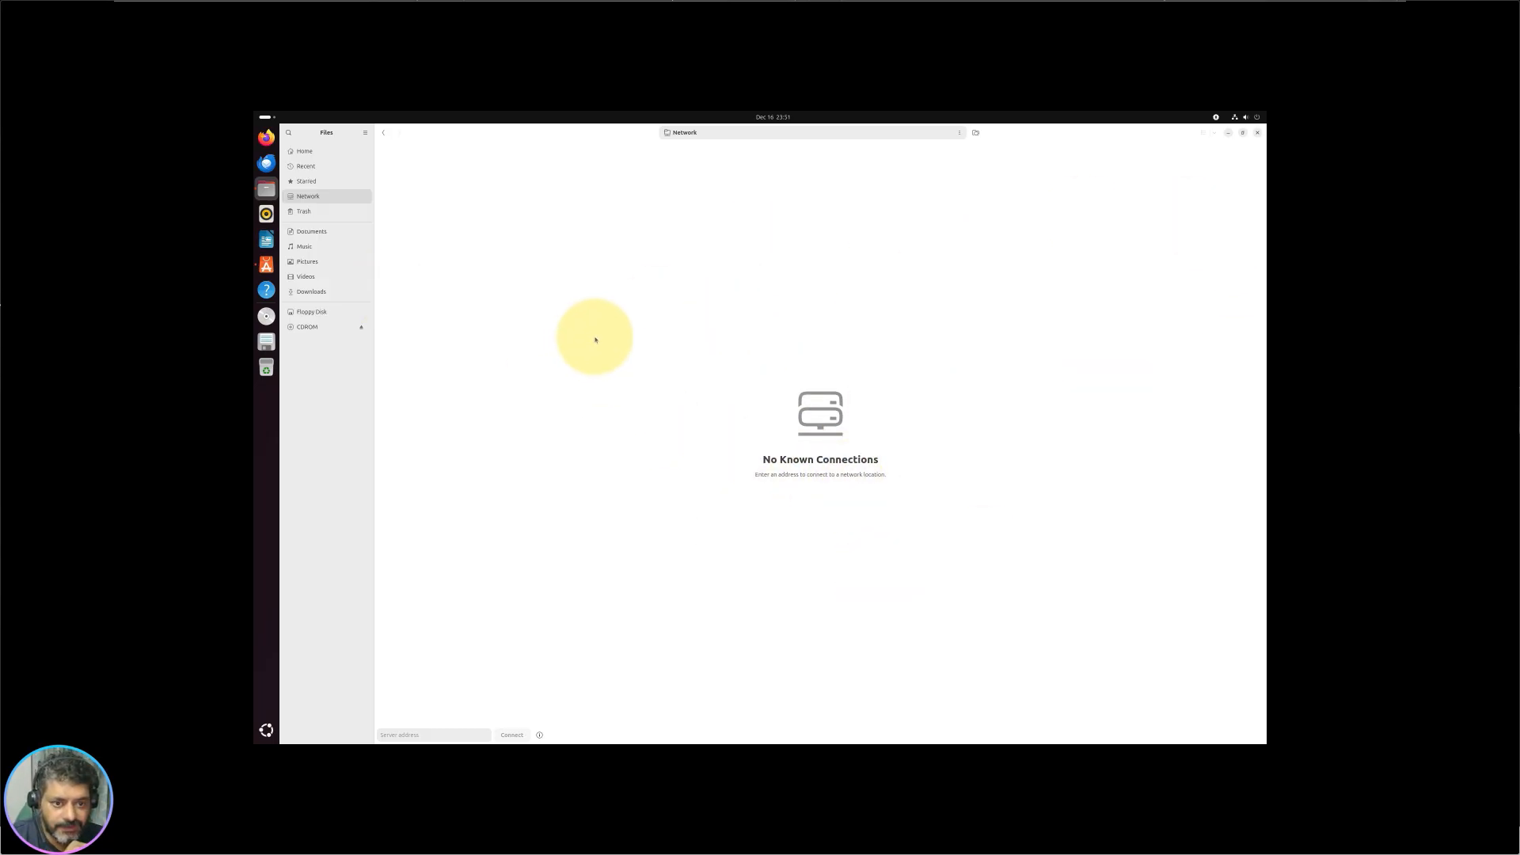
pyautogui.click(417, 736)
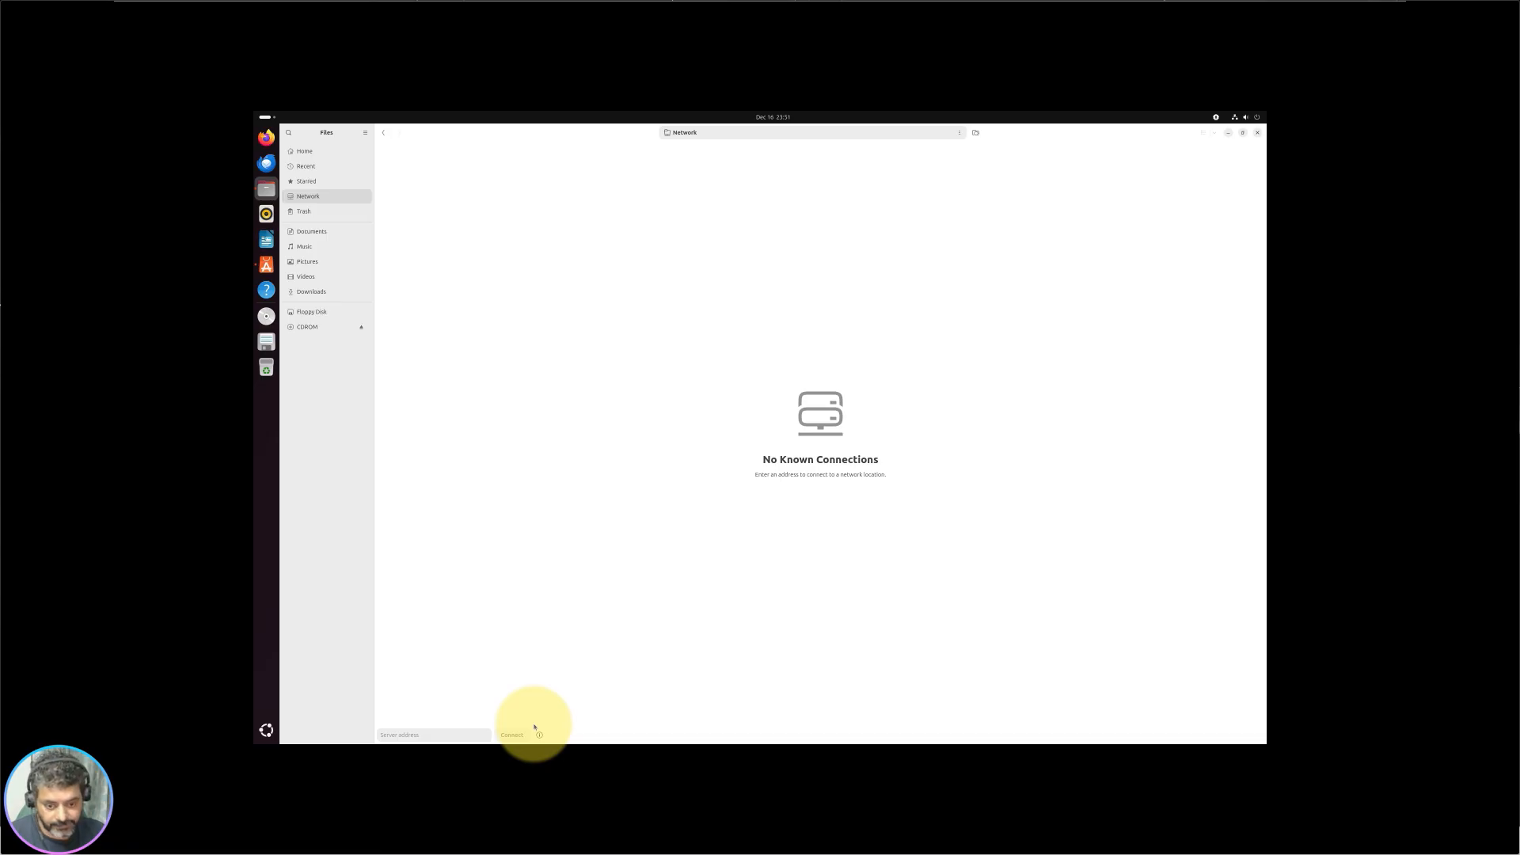
pyautogui.click(448, 734)
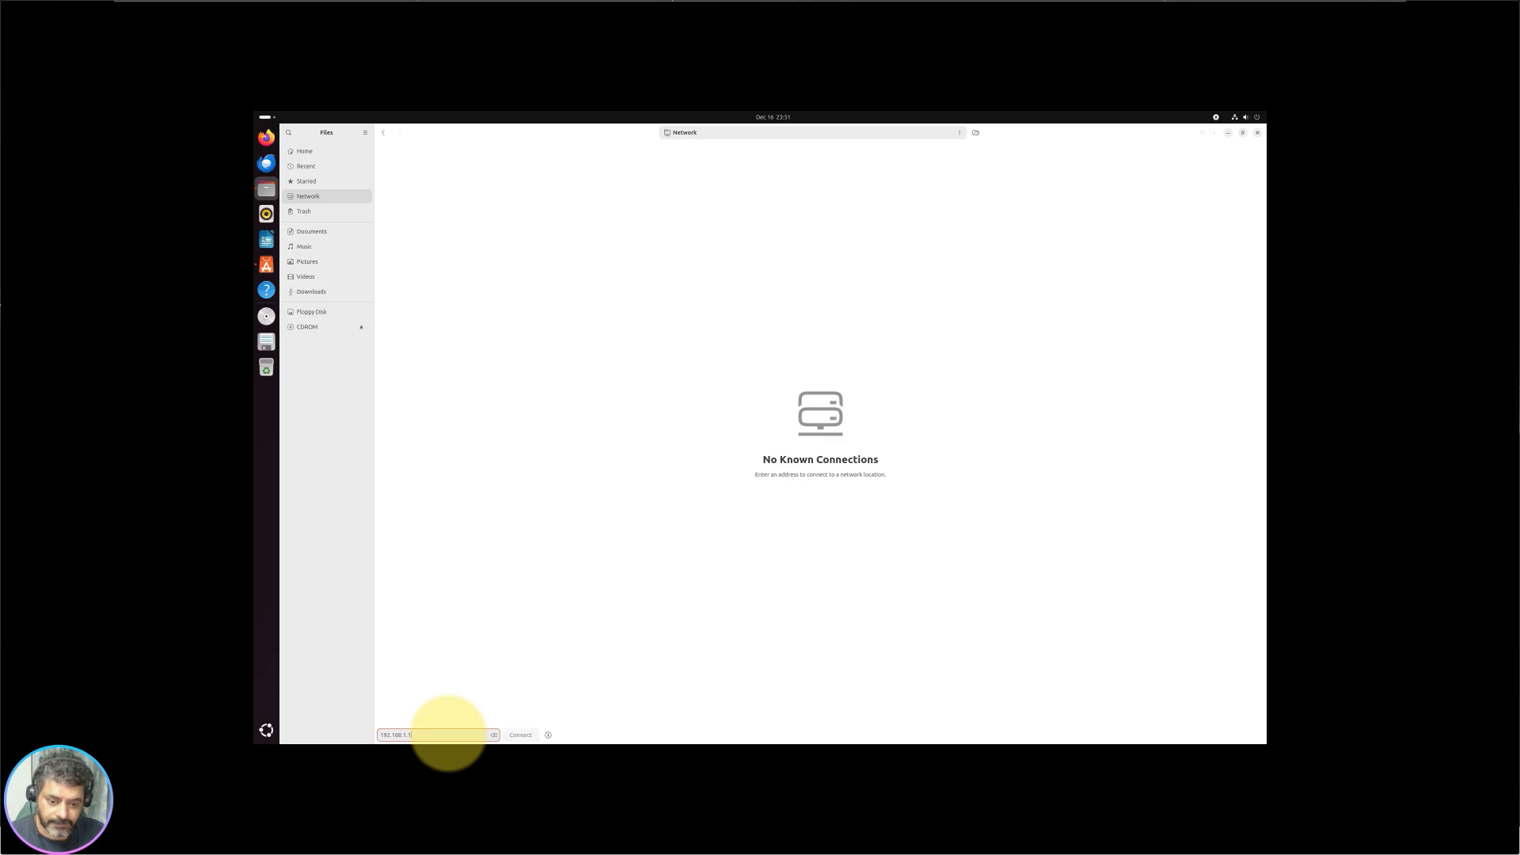
pyautogui.click(547, 736)
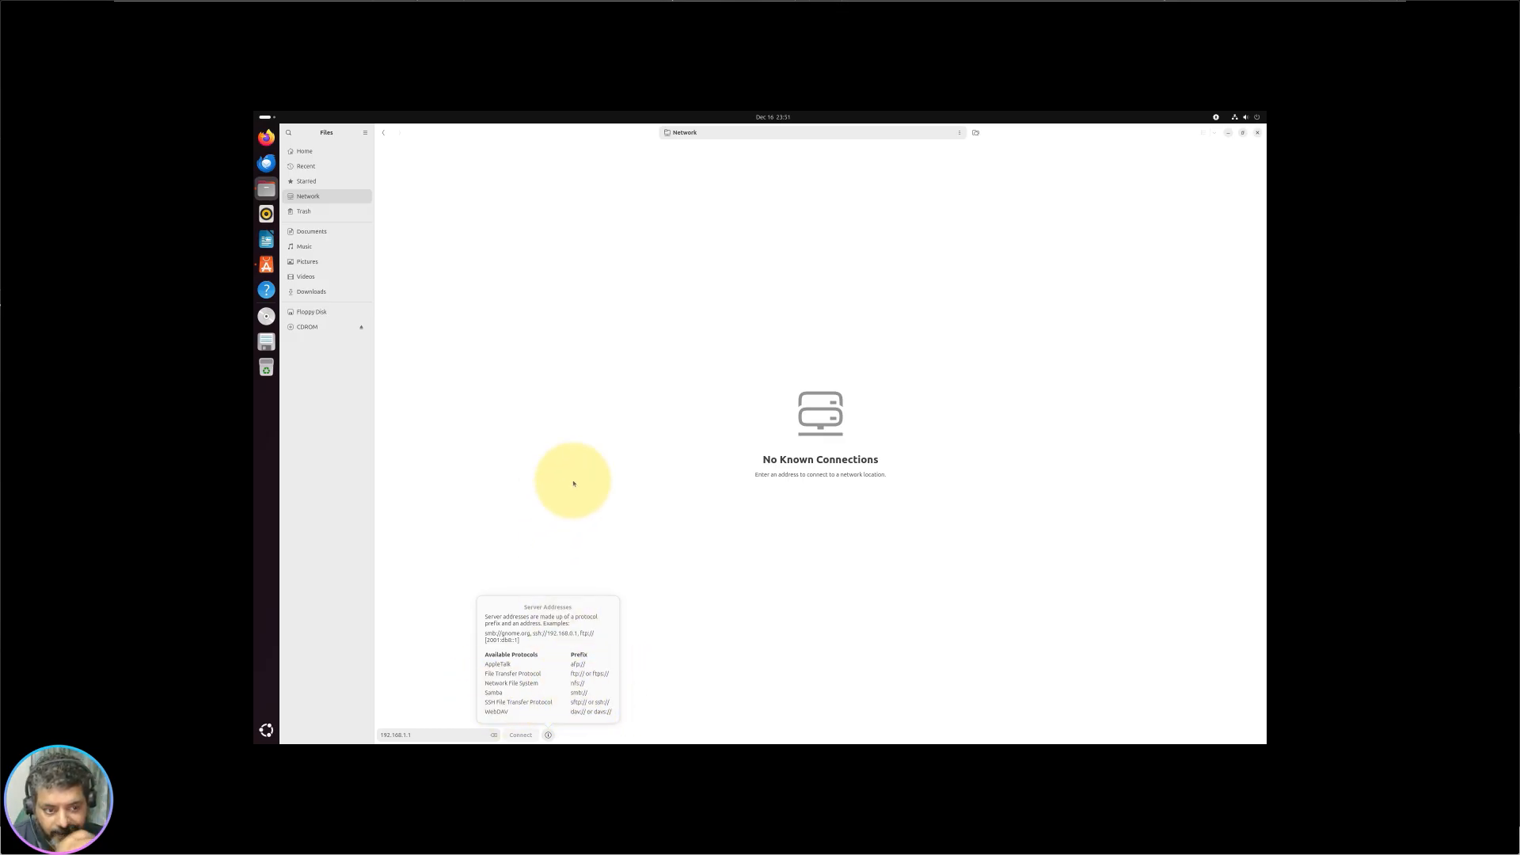
pyautogui.click(606, 384)
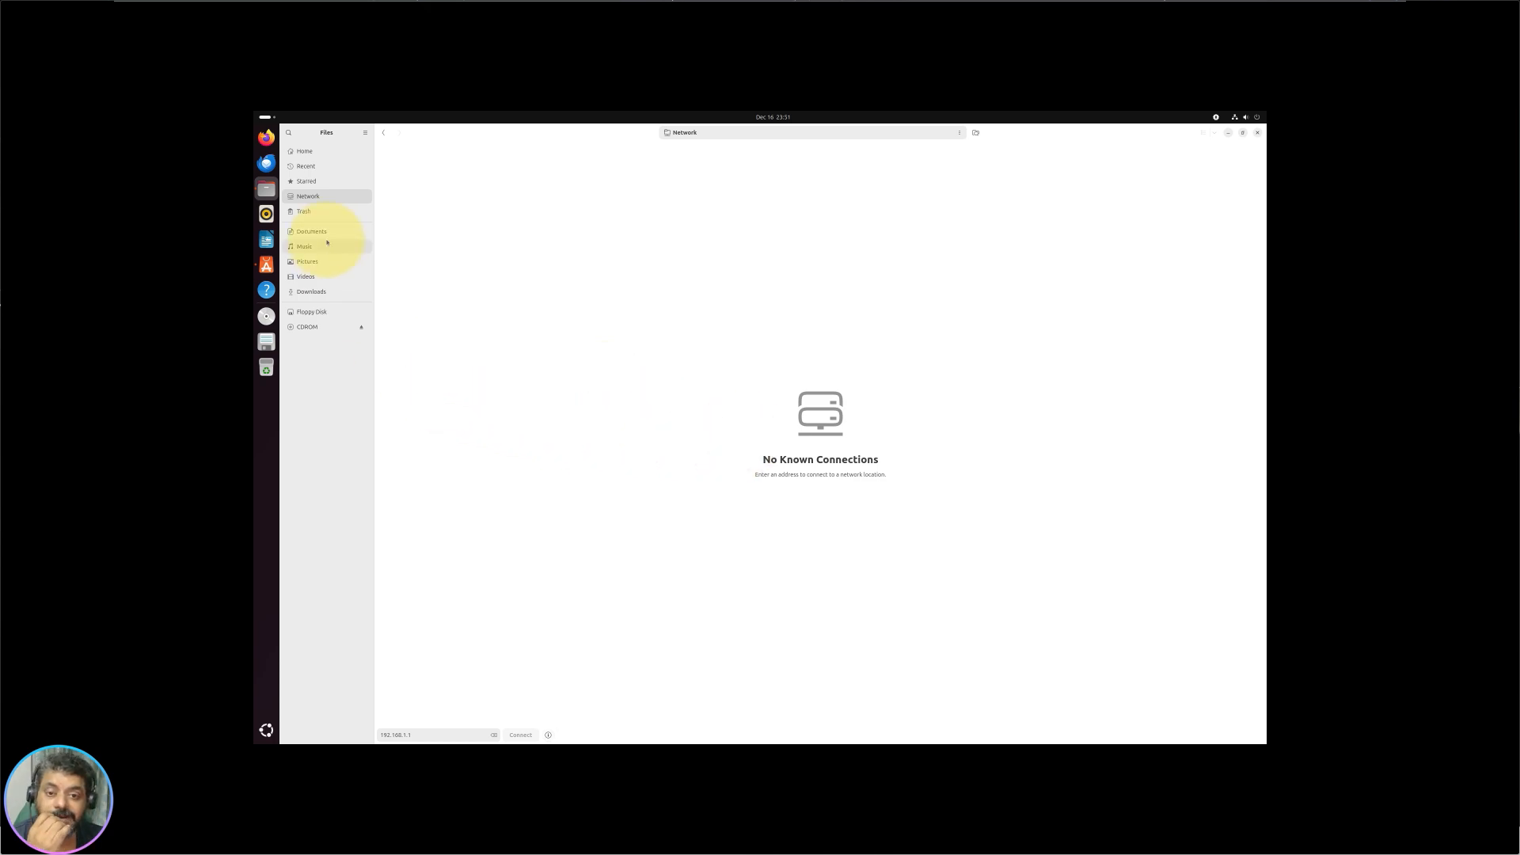
pyautogui.click(334, 214)
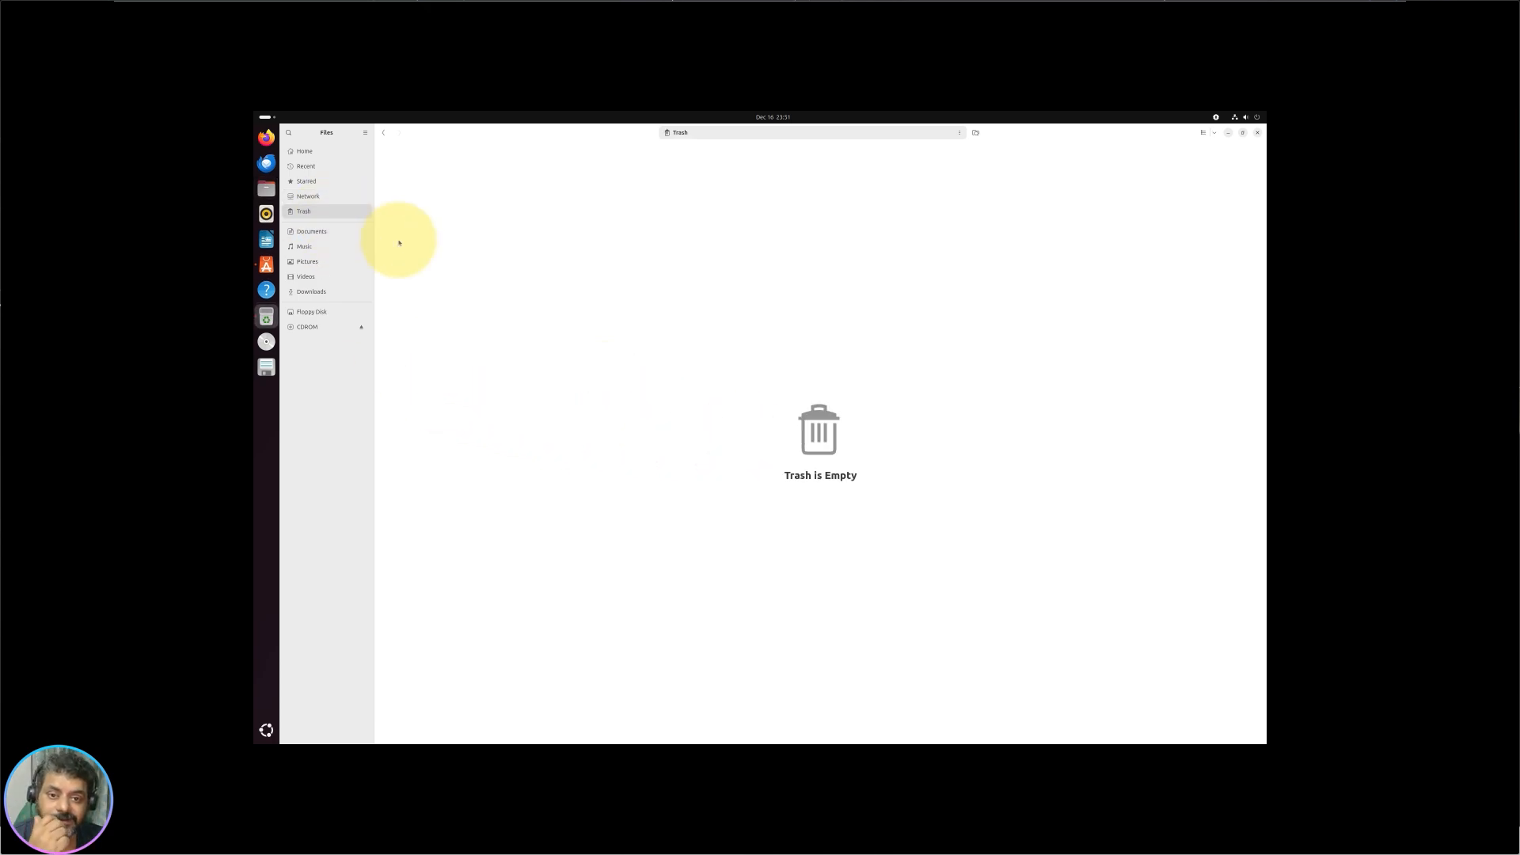
# Step: Open PRESEED.CFG from the floppy disk maximized, review its partman and eject settings, and close it
pyautogui.click(349, 237)
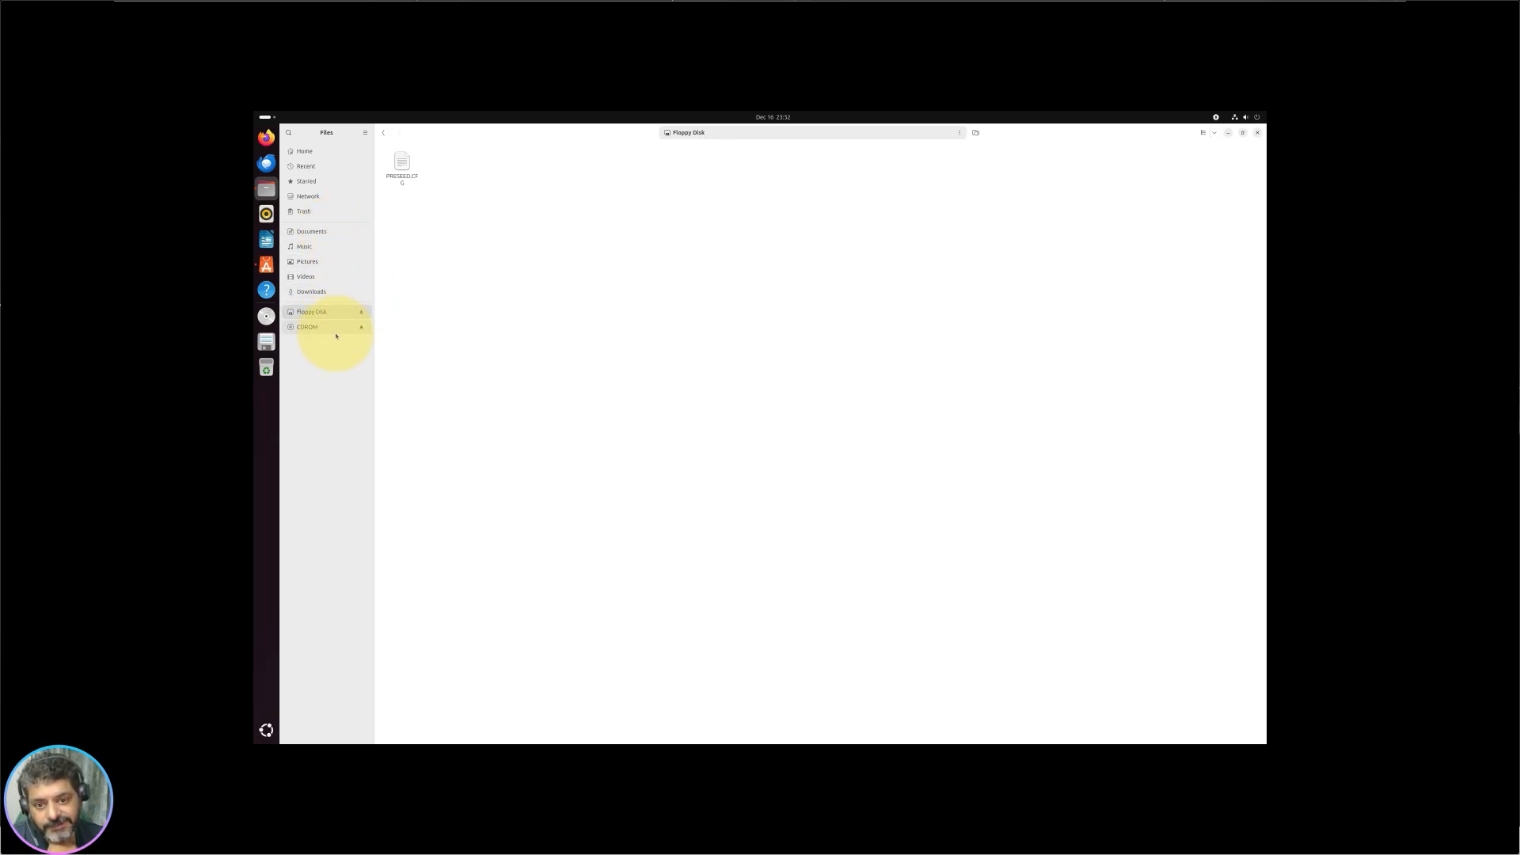
pyautogui.doubleClick(401, 169)
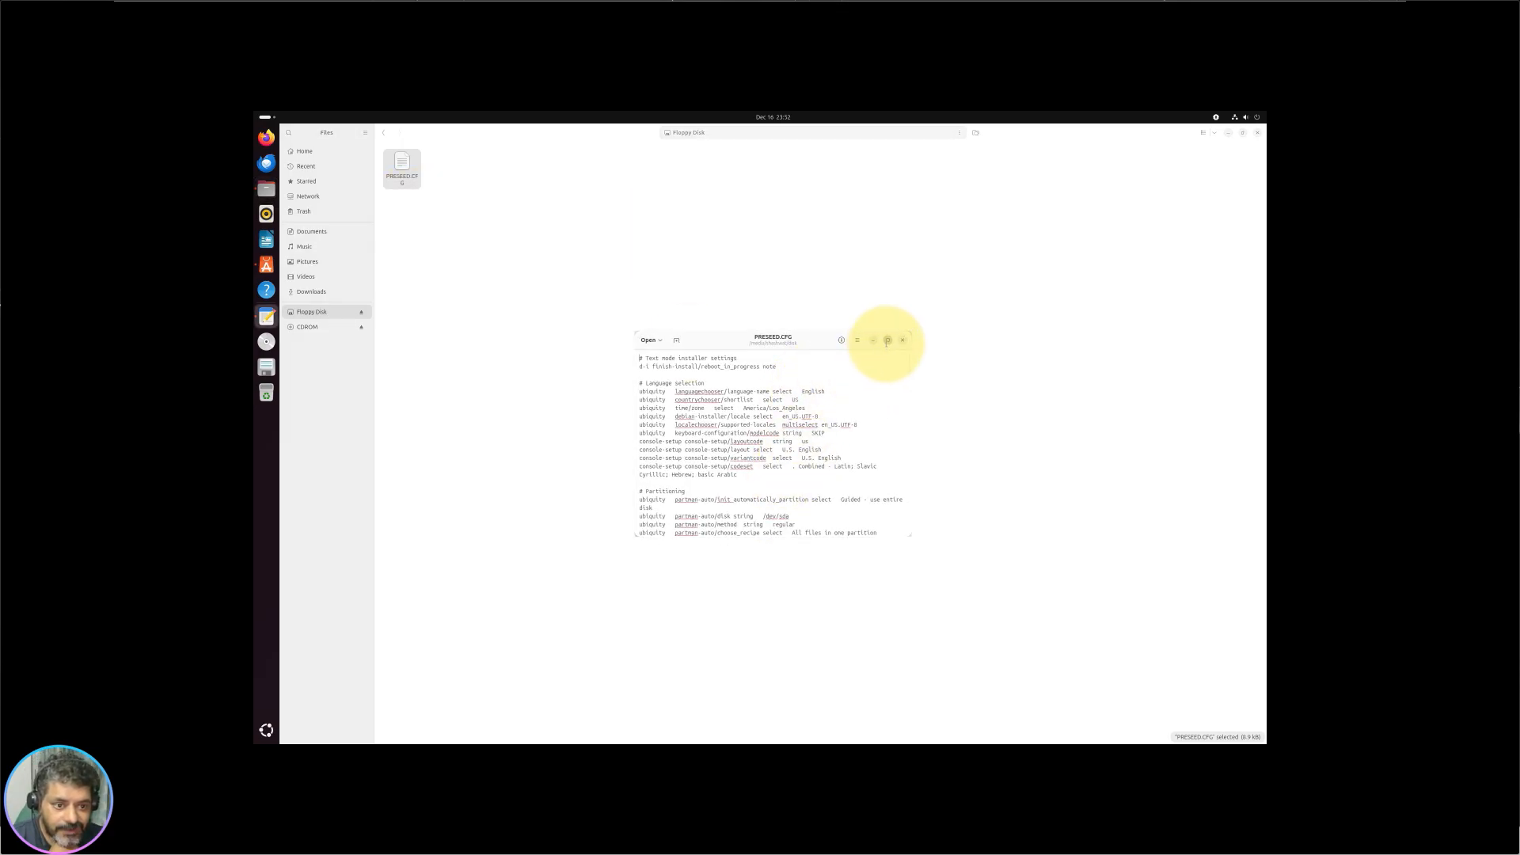
pyautogui.click(887, 340)
pyautogui.click(373, 340)
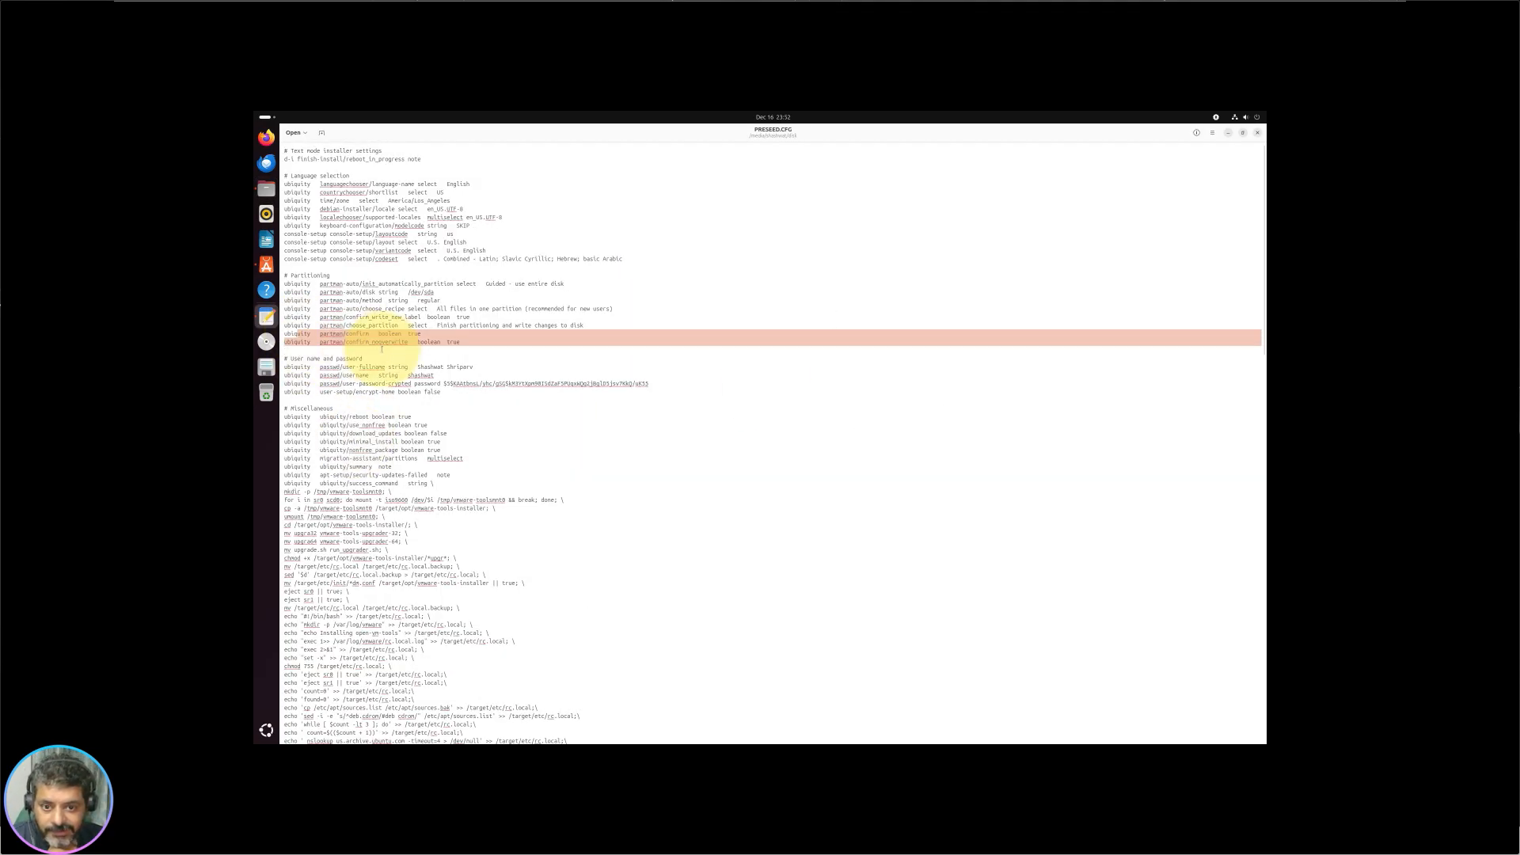
pyautogui.scroll(-15, 441, 560)
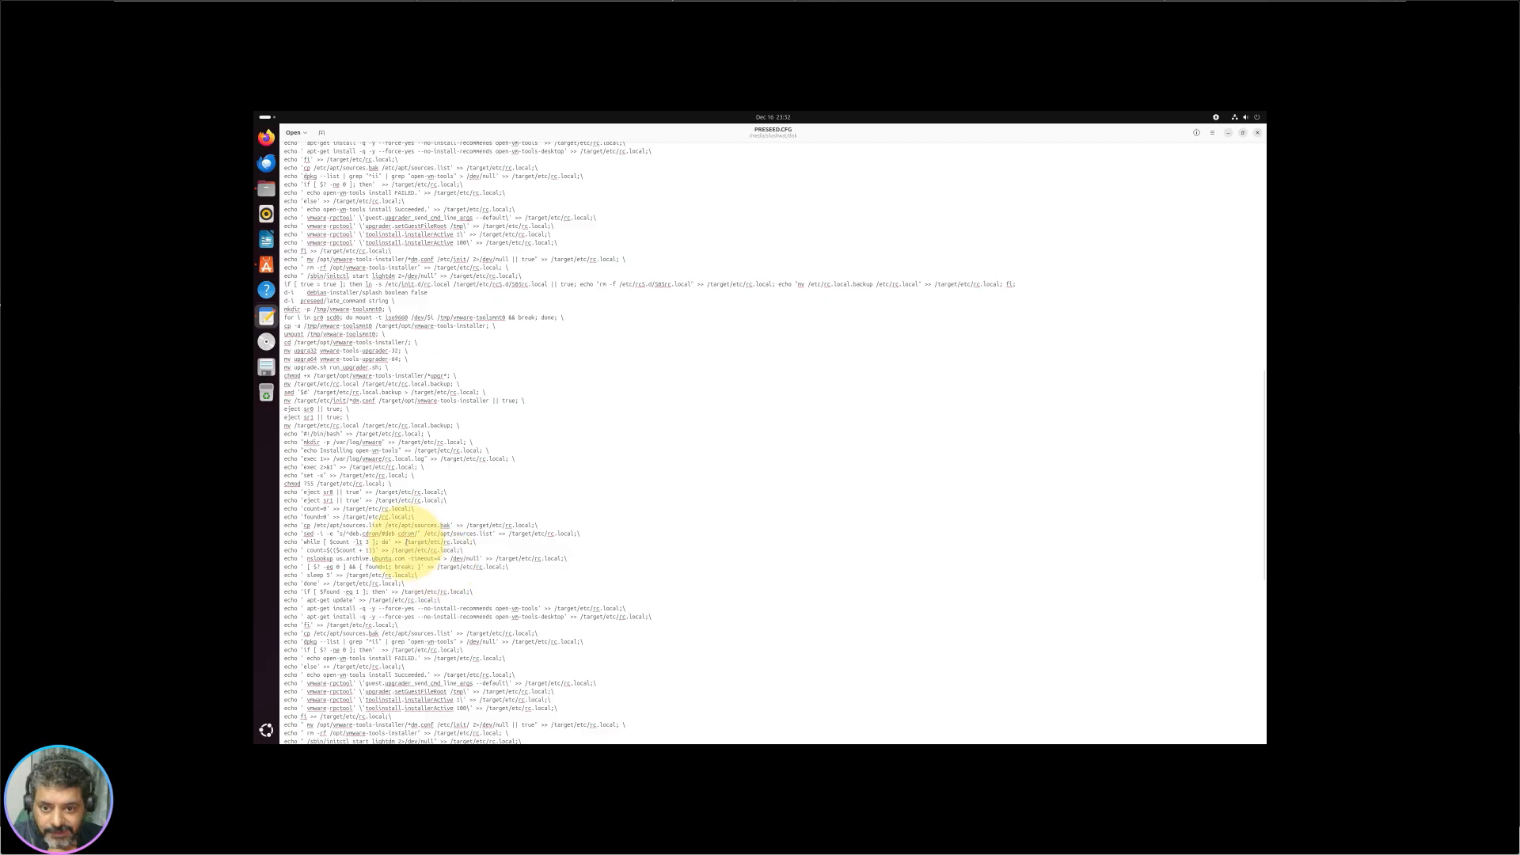
pyautogui.moveTo(283, 491); pyautogui.dragTo(437, 608)
pyautogui.scroll(12, 457, 411)
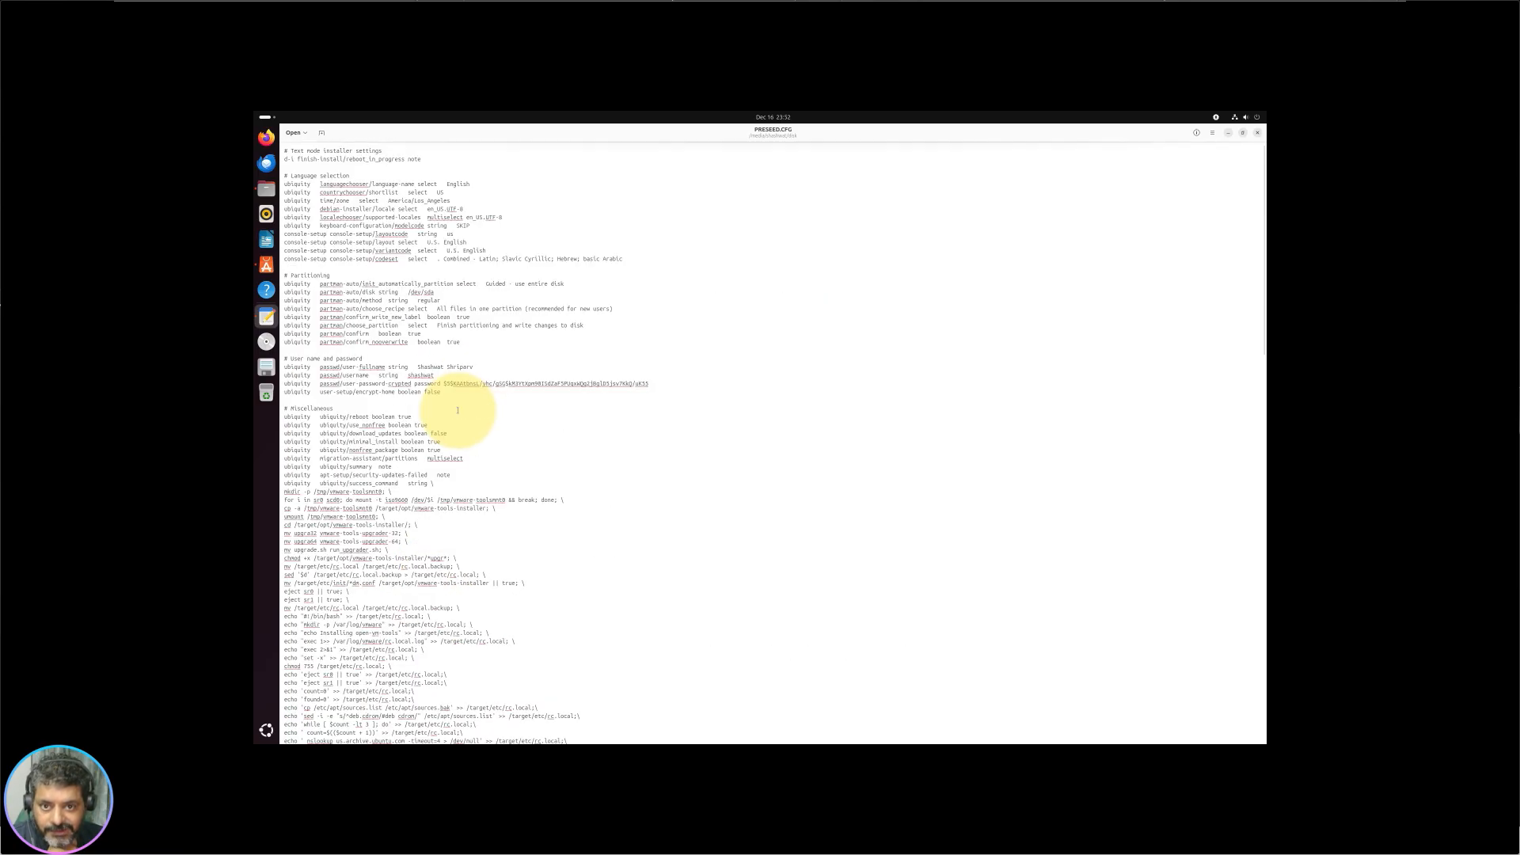
pyautogui.click(1257, 132)
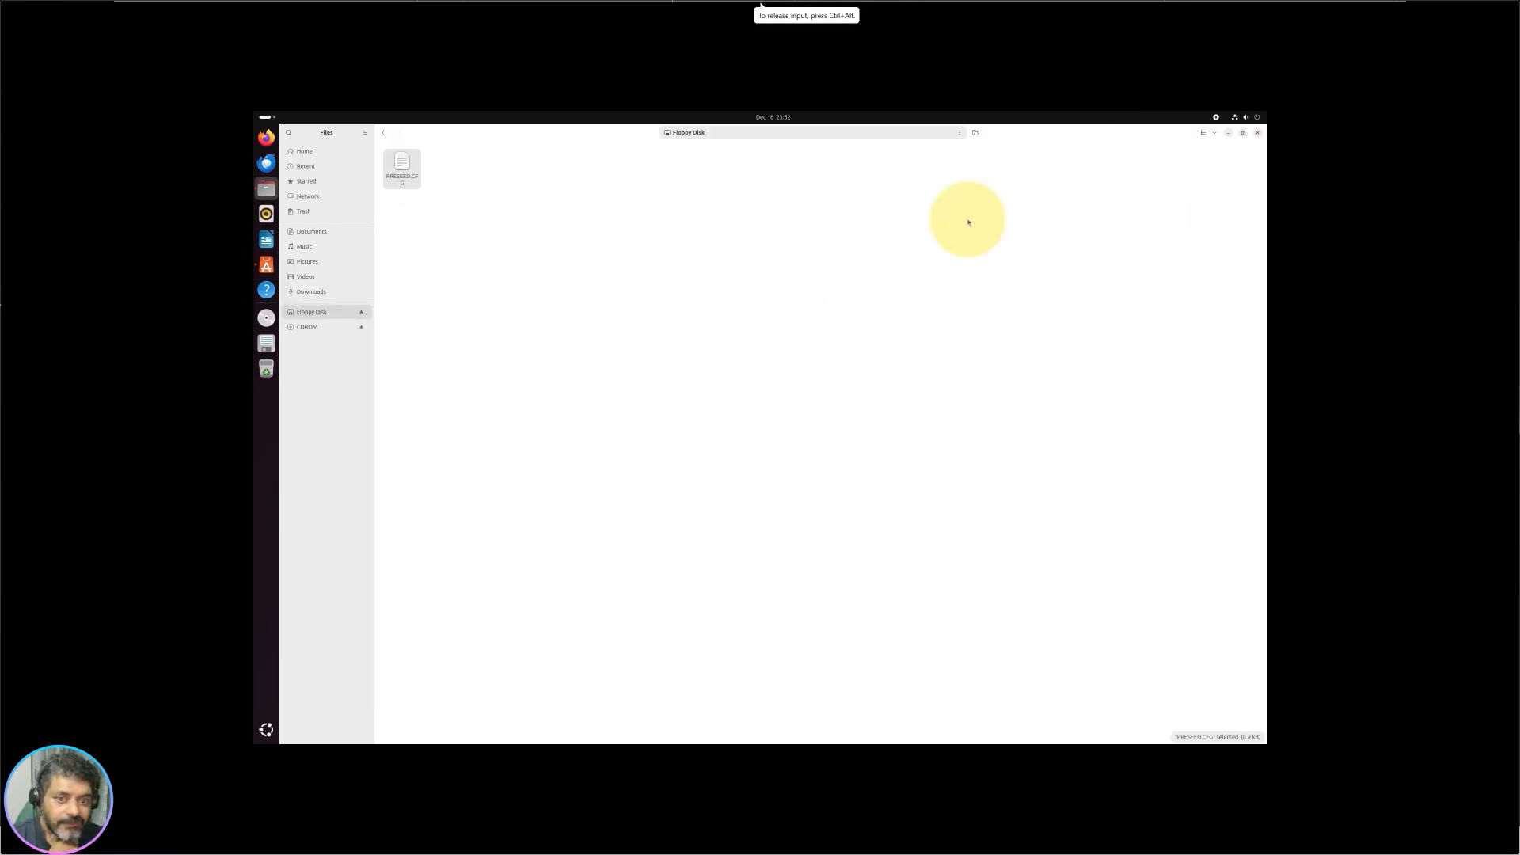
# Step: Look inside the CDROM's isolinux folder, then return to the Floppy Disk folder
pyautogui.click(321, 328)
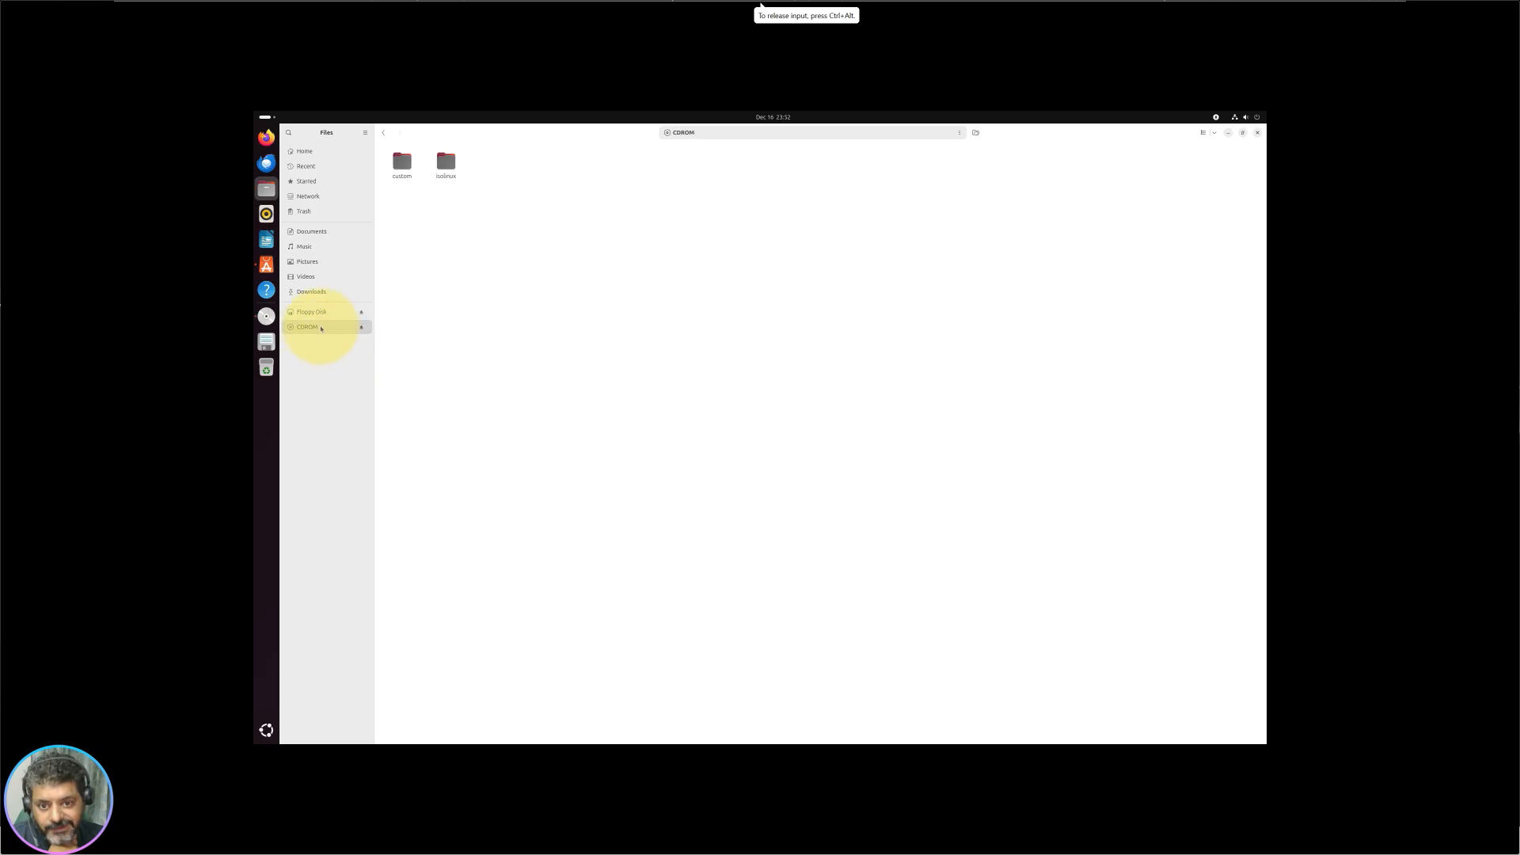
pyautogui.doubleClick(445, 162)
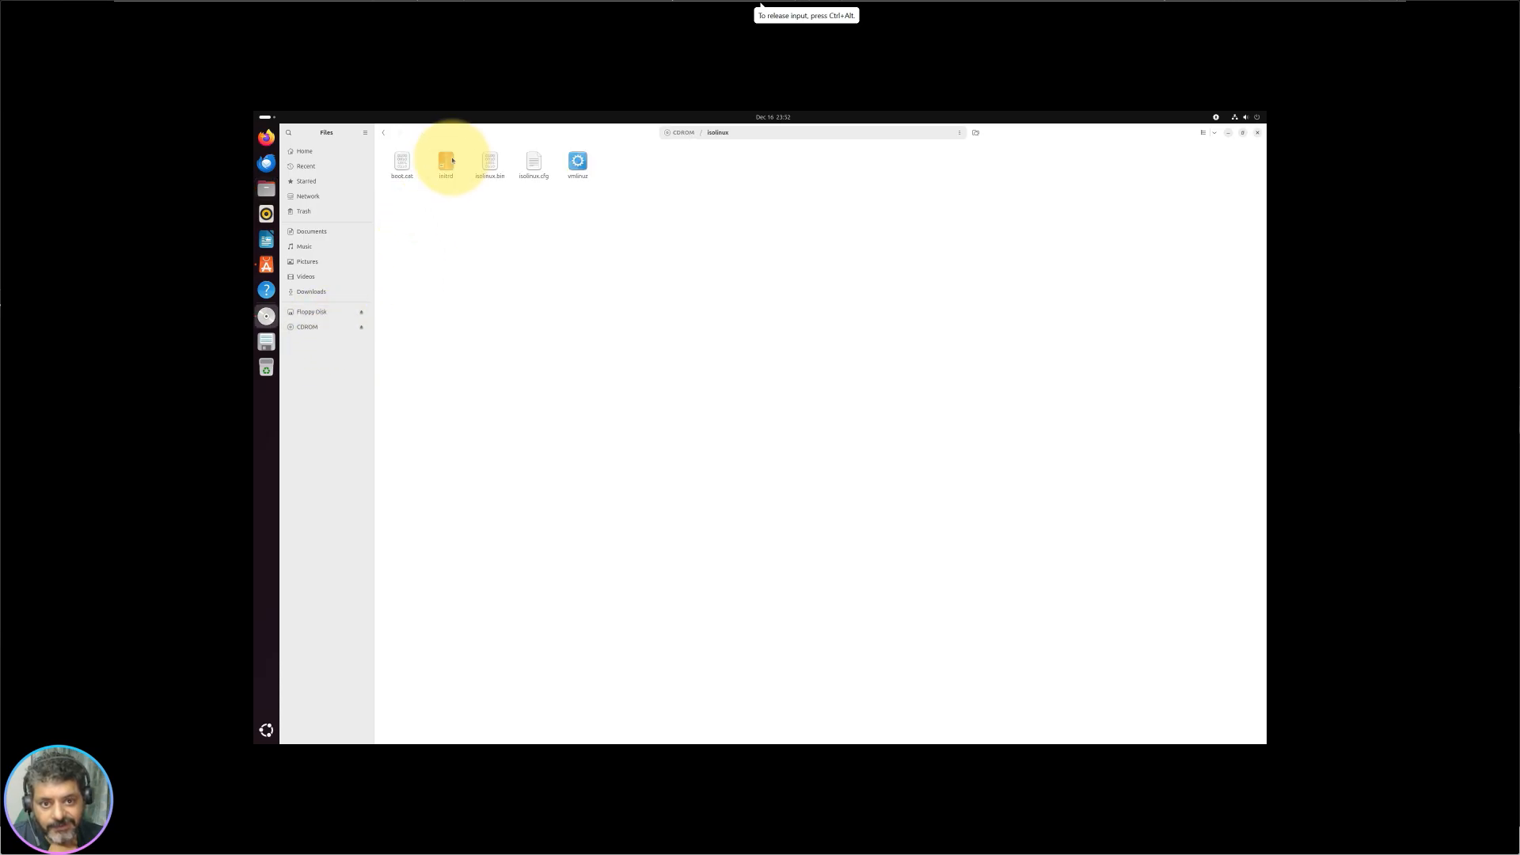
pyautogui.click(385, 133)
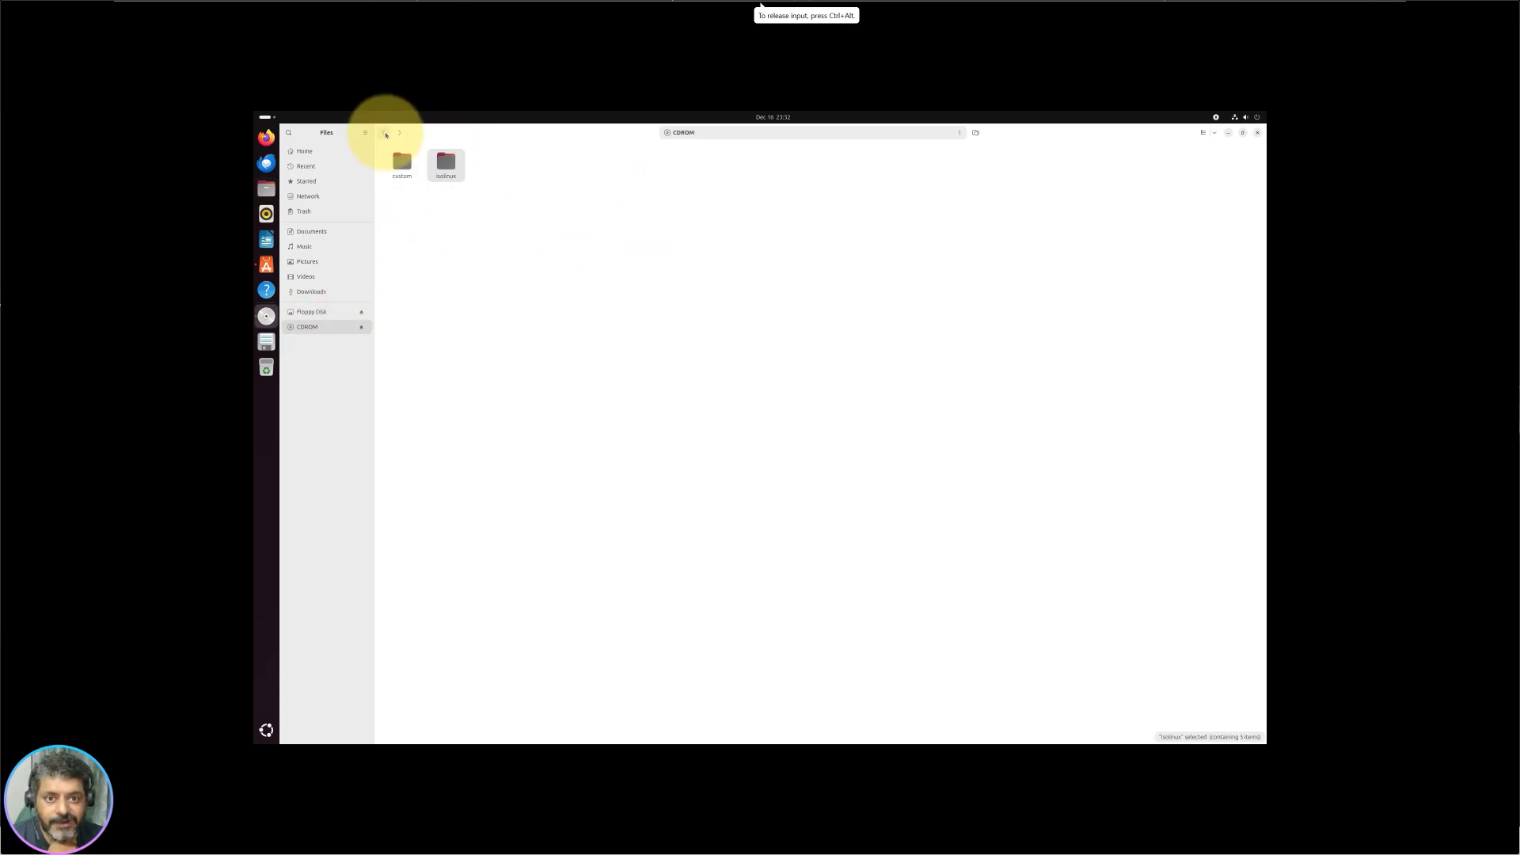
pyautogui.click(384, 133)
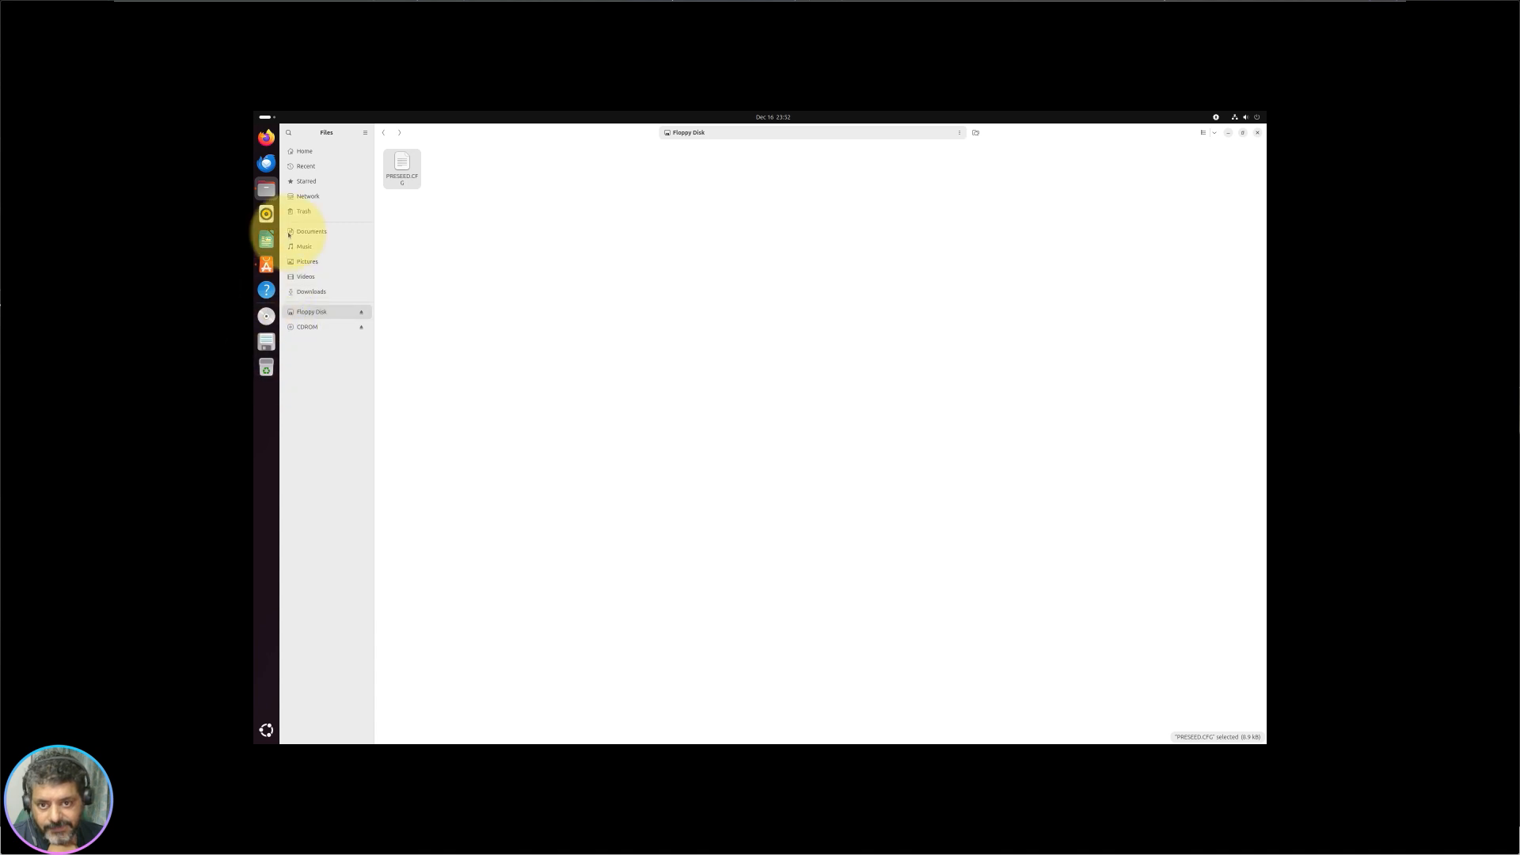
# Step: Restore the Files window, toggle list and icon views, and navigate to the root folder /
pyautogui.click(1243, 133)
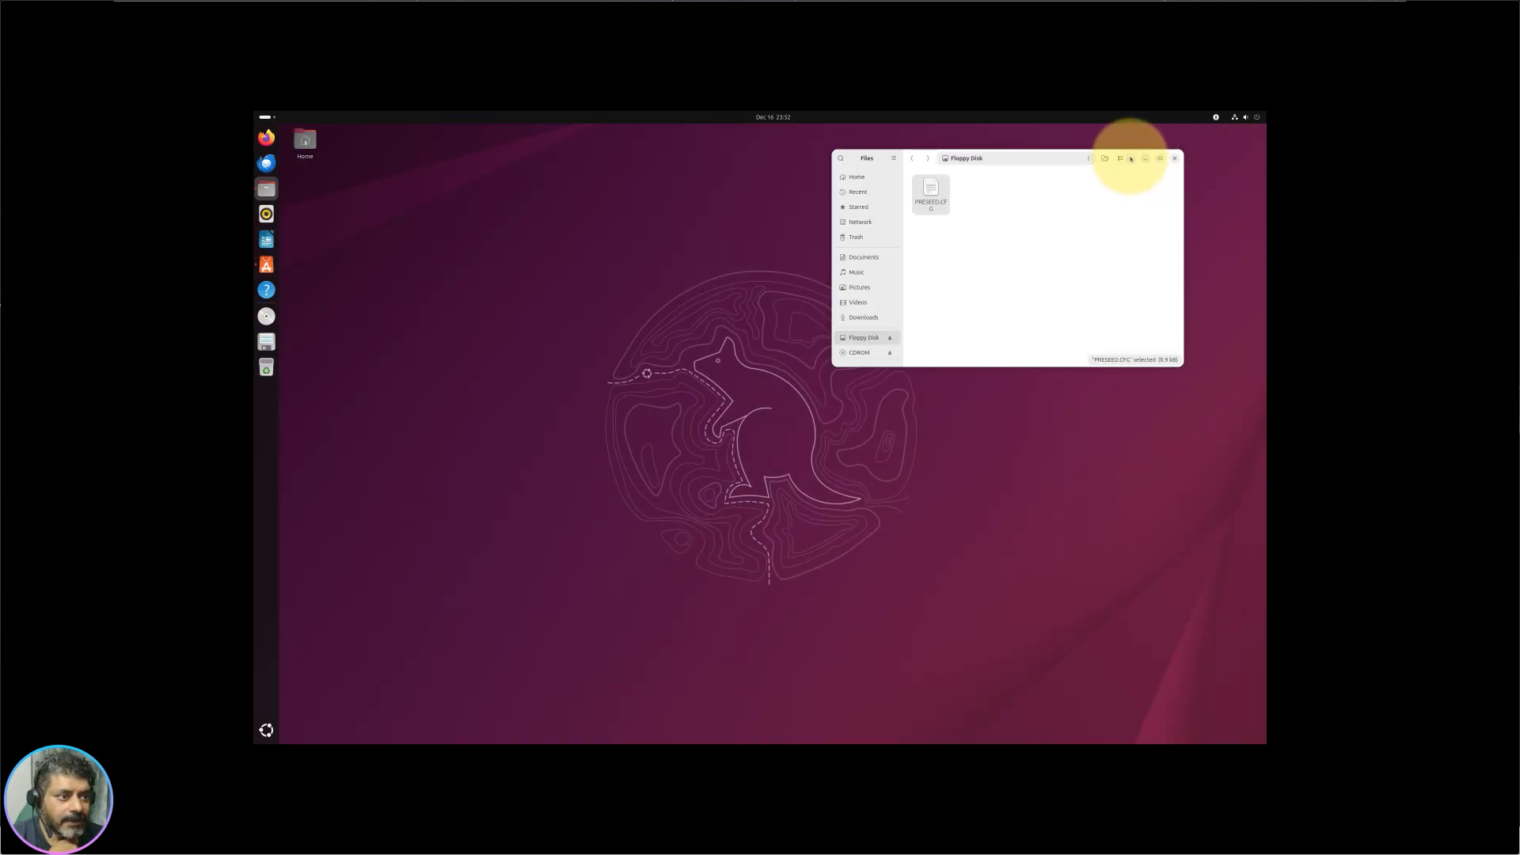
pyautogui.click(1122, 159)
pyautogui.click(1122, 158)
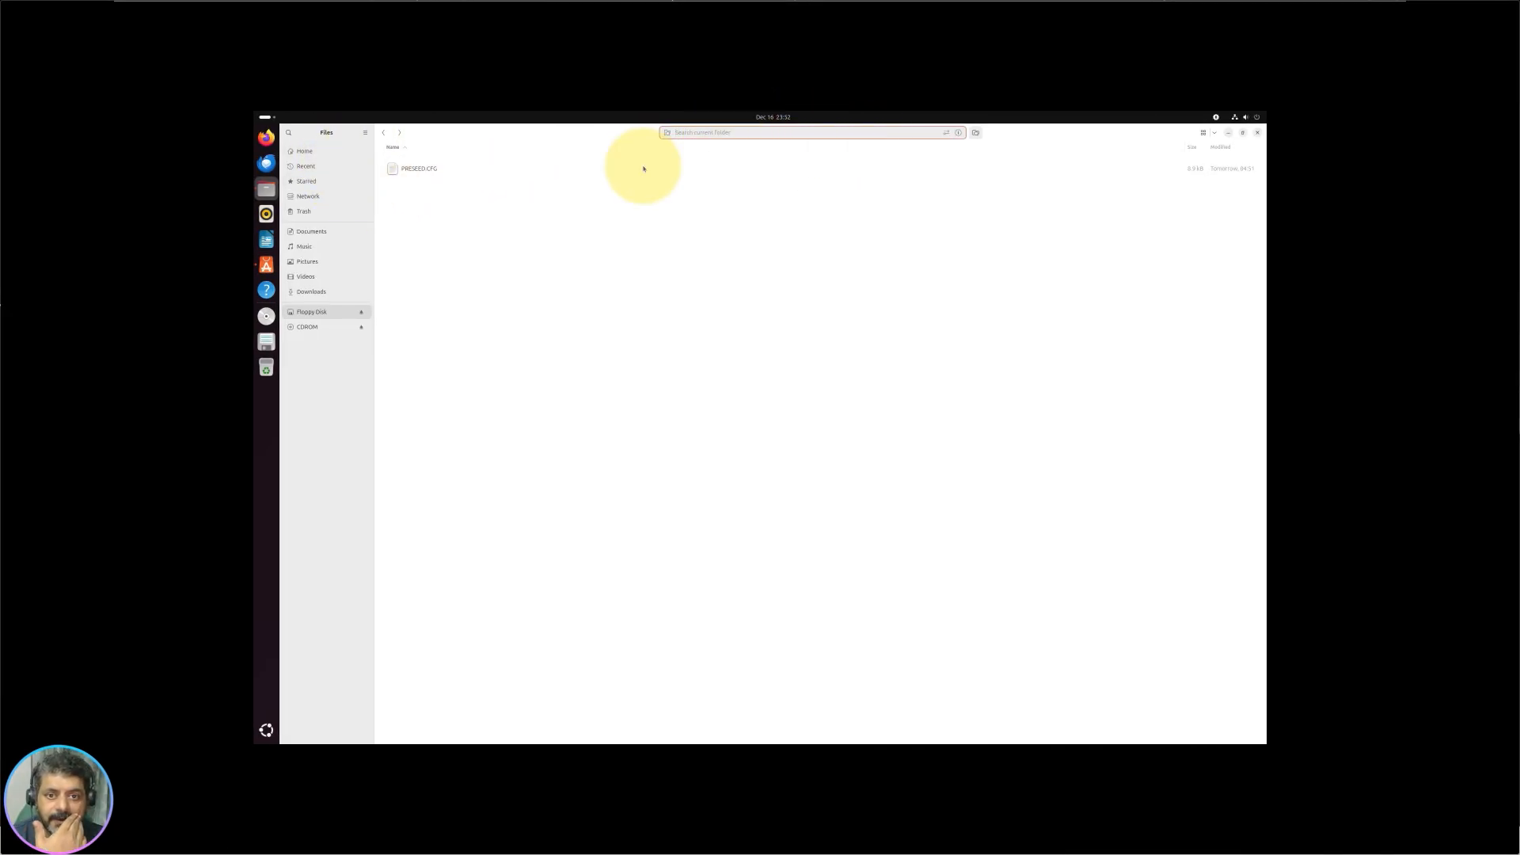
pyautogui.click(383, 132)
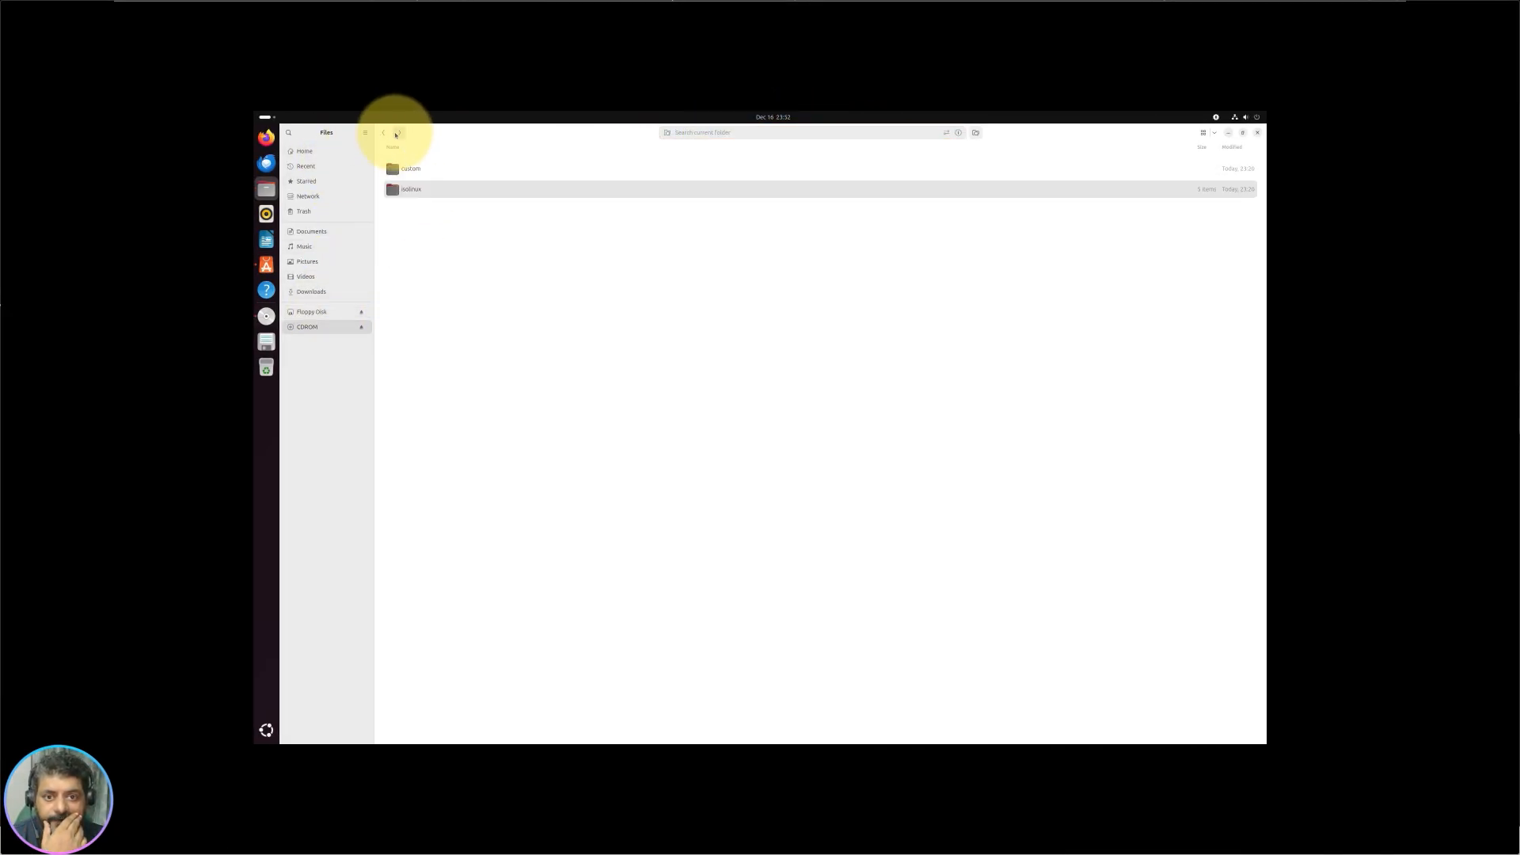
pyautogui.click(304, 151)
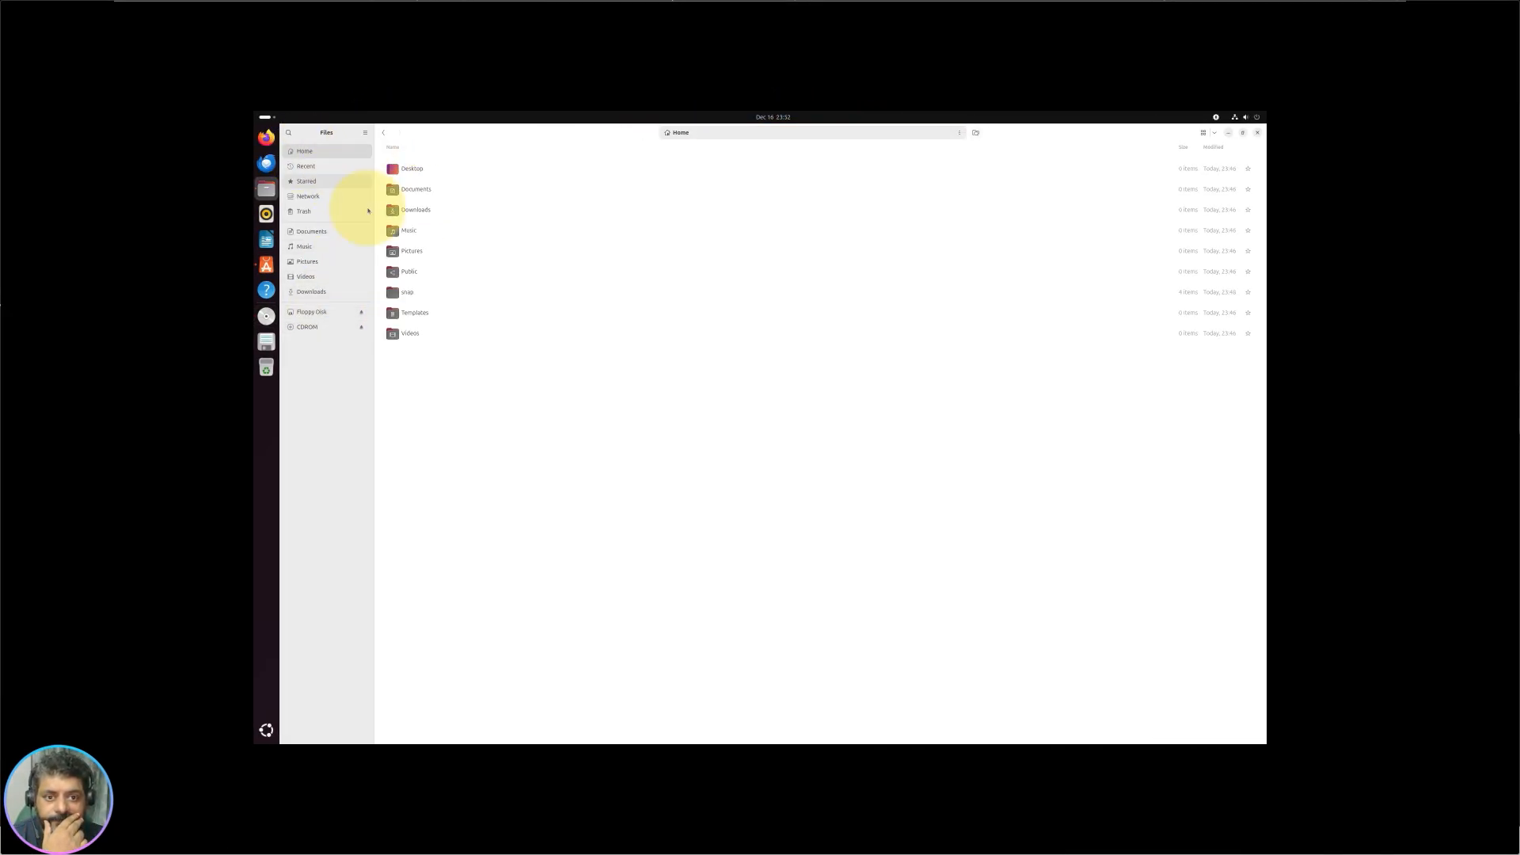
pyautogui.click(889, 131)
pyautogui.write('/')
pyautogui.press('Return')
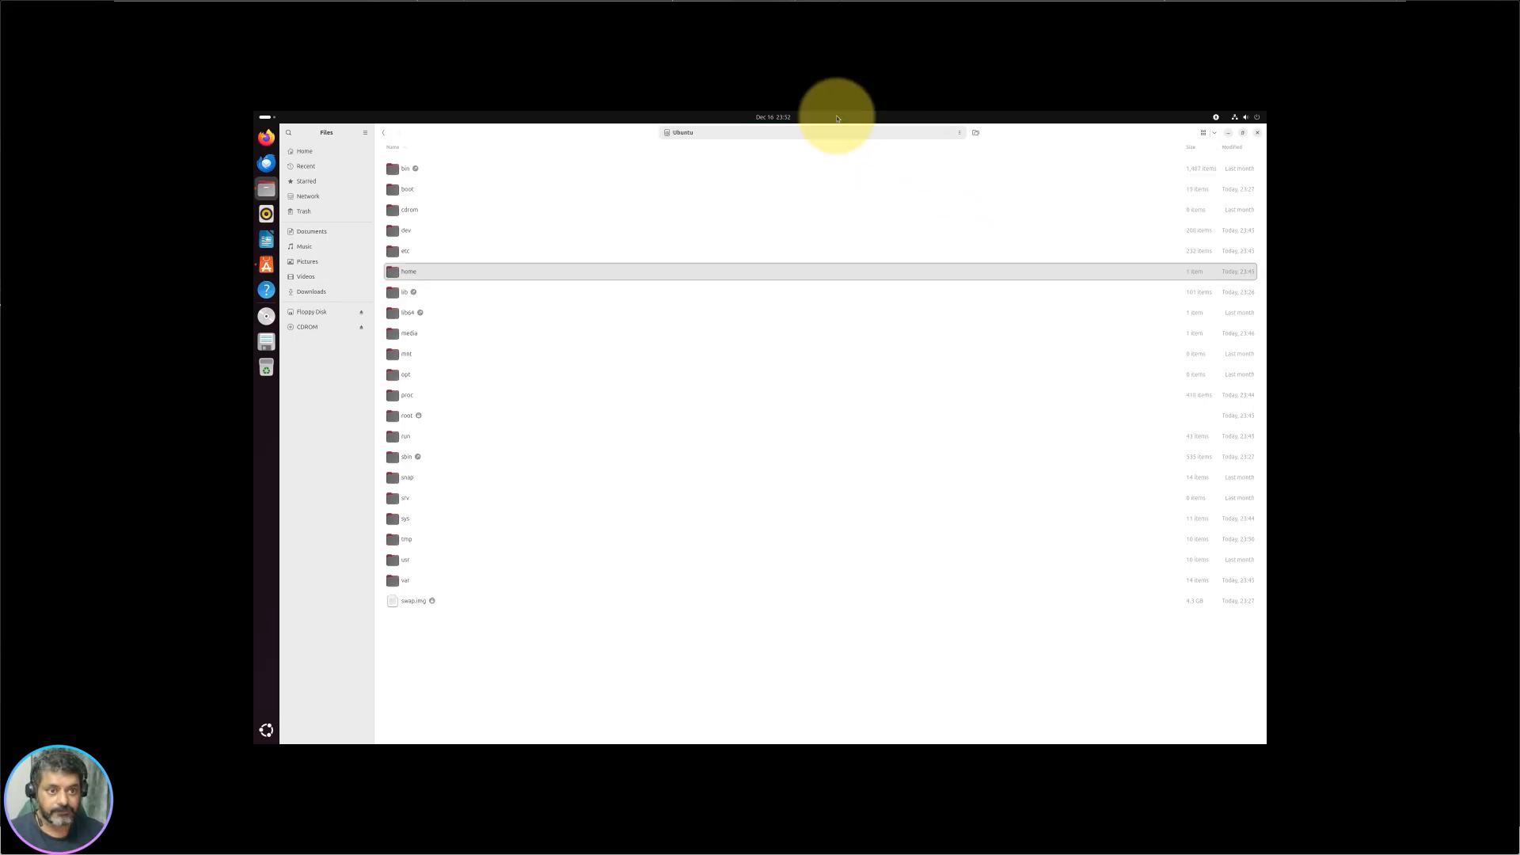
pyautogui.click(794, 136)
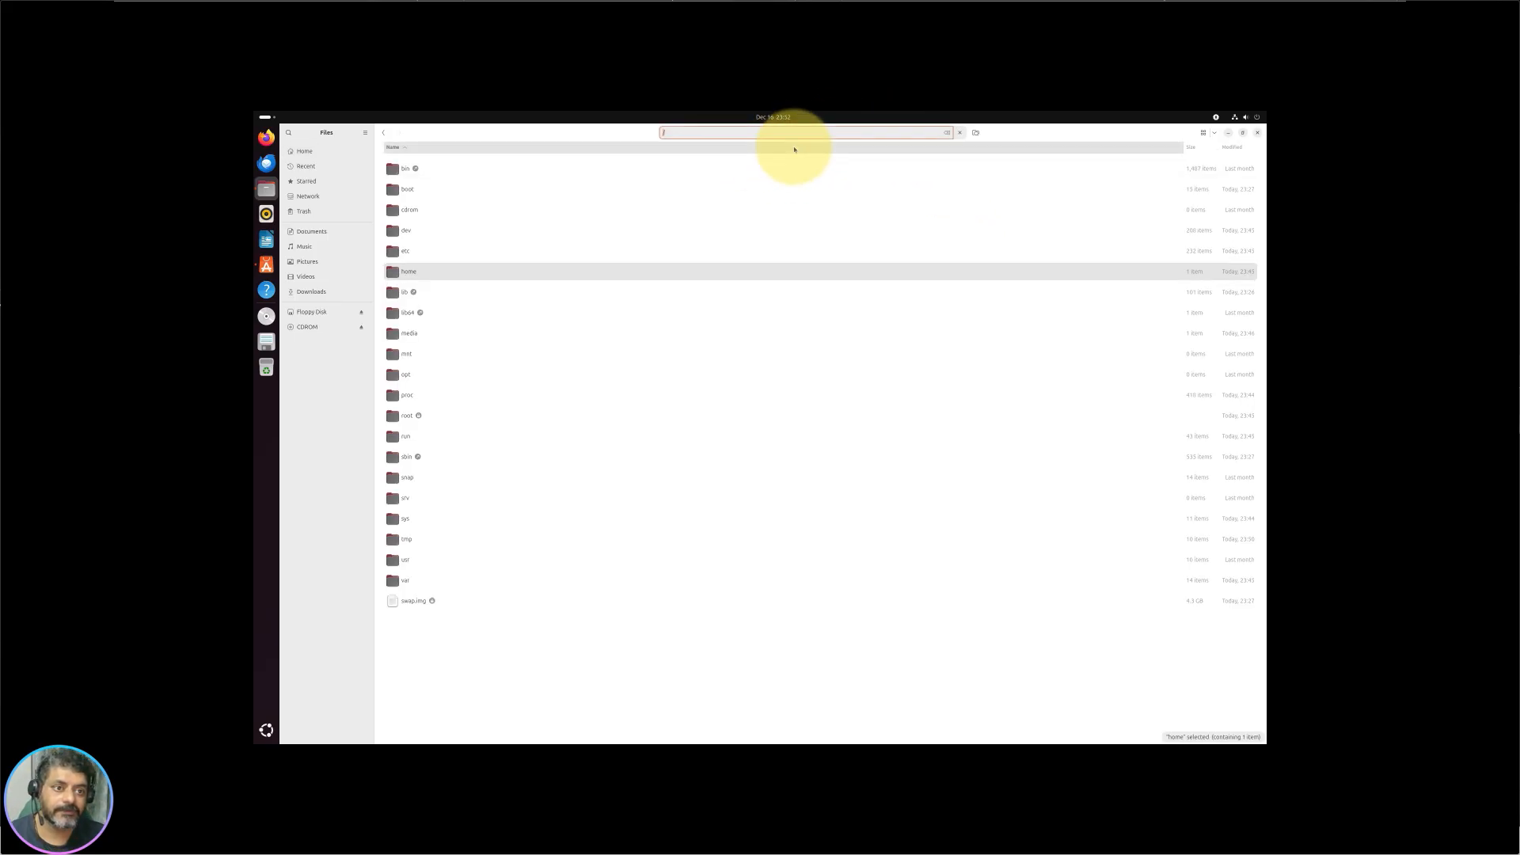
# Step: Search the root folder for 'log' and '*.log', cancel the search, and open the search filters
pyautogui.click(976, 136)
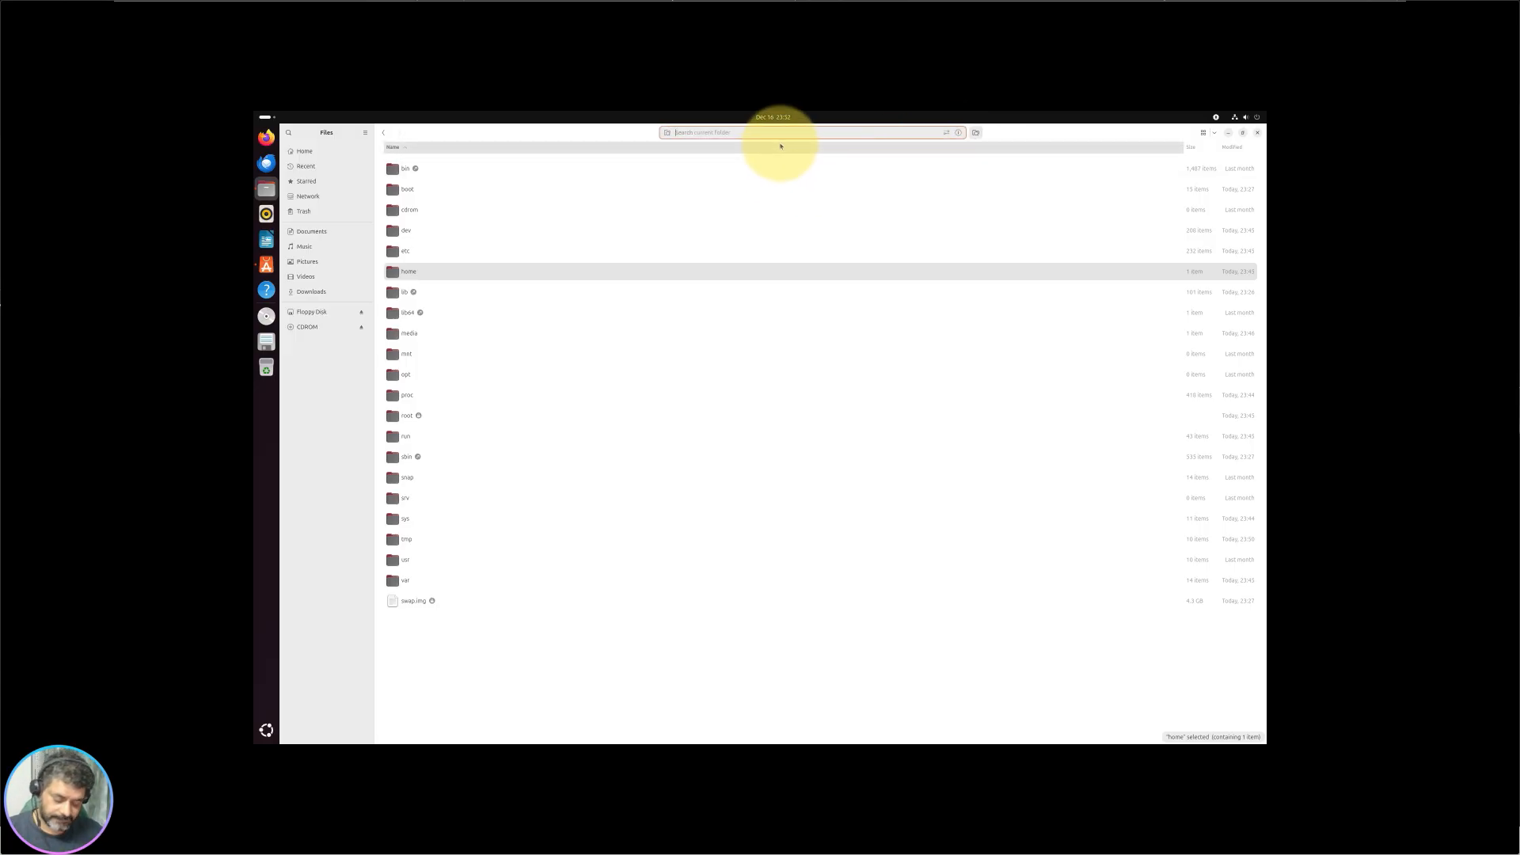
pyautogui.write('log')
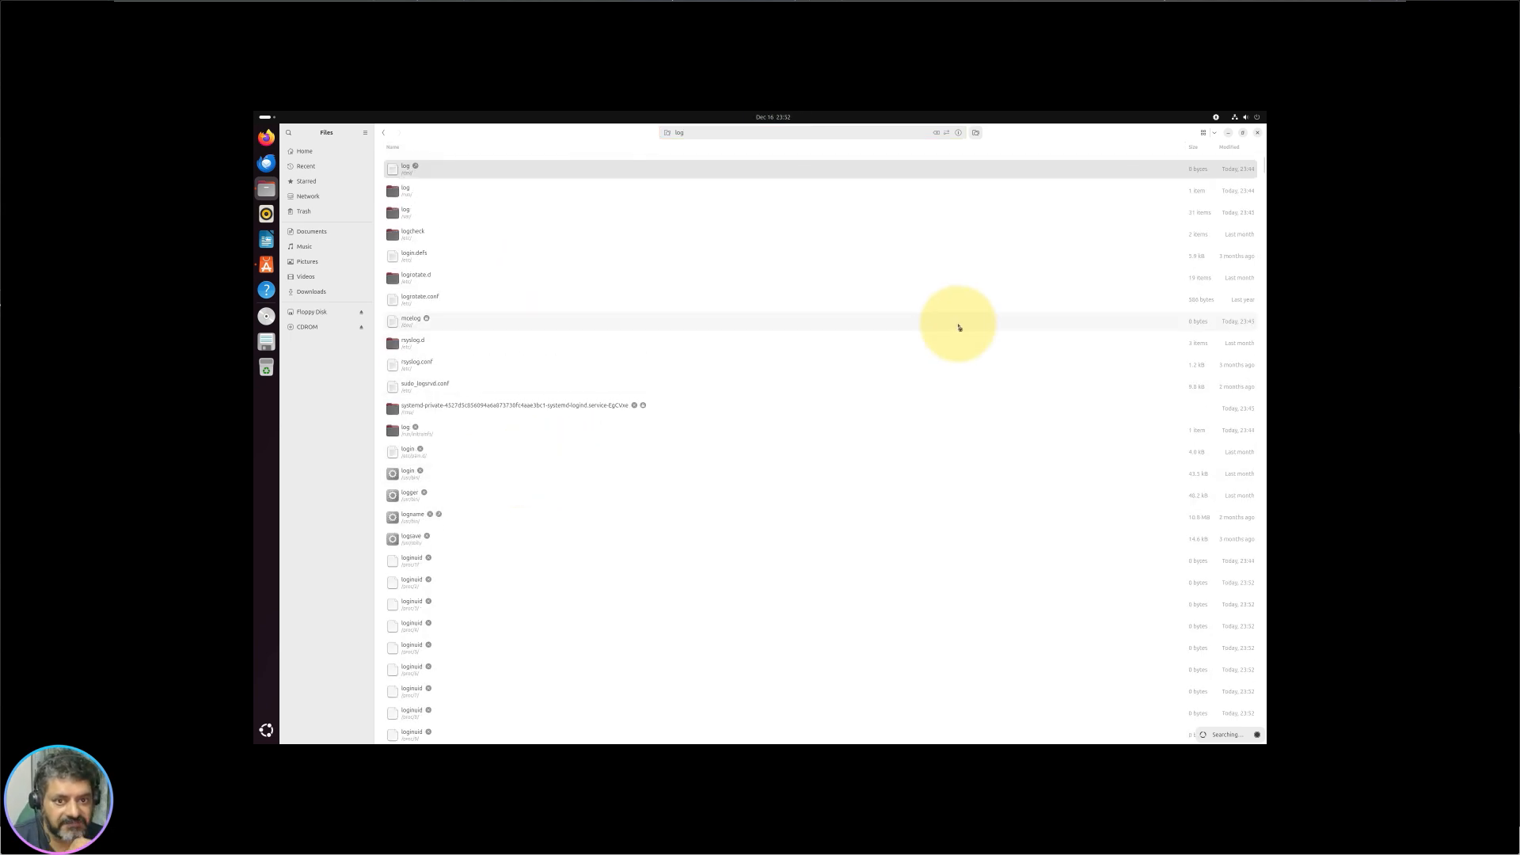
pyautogui.click(753, 132)
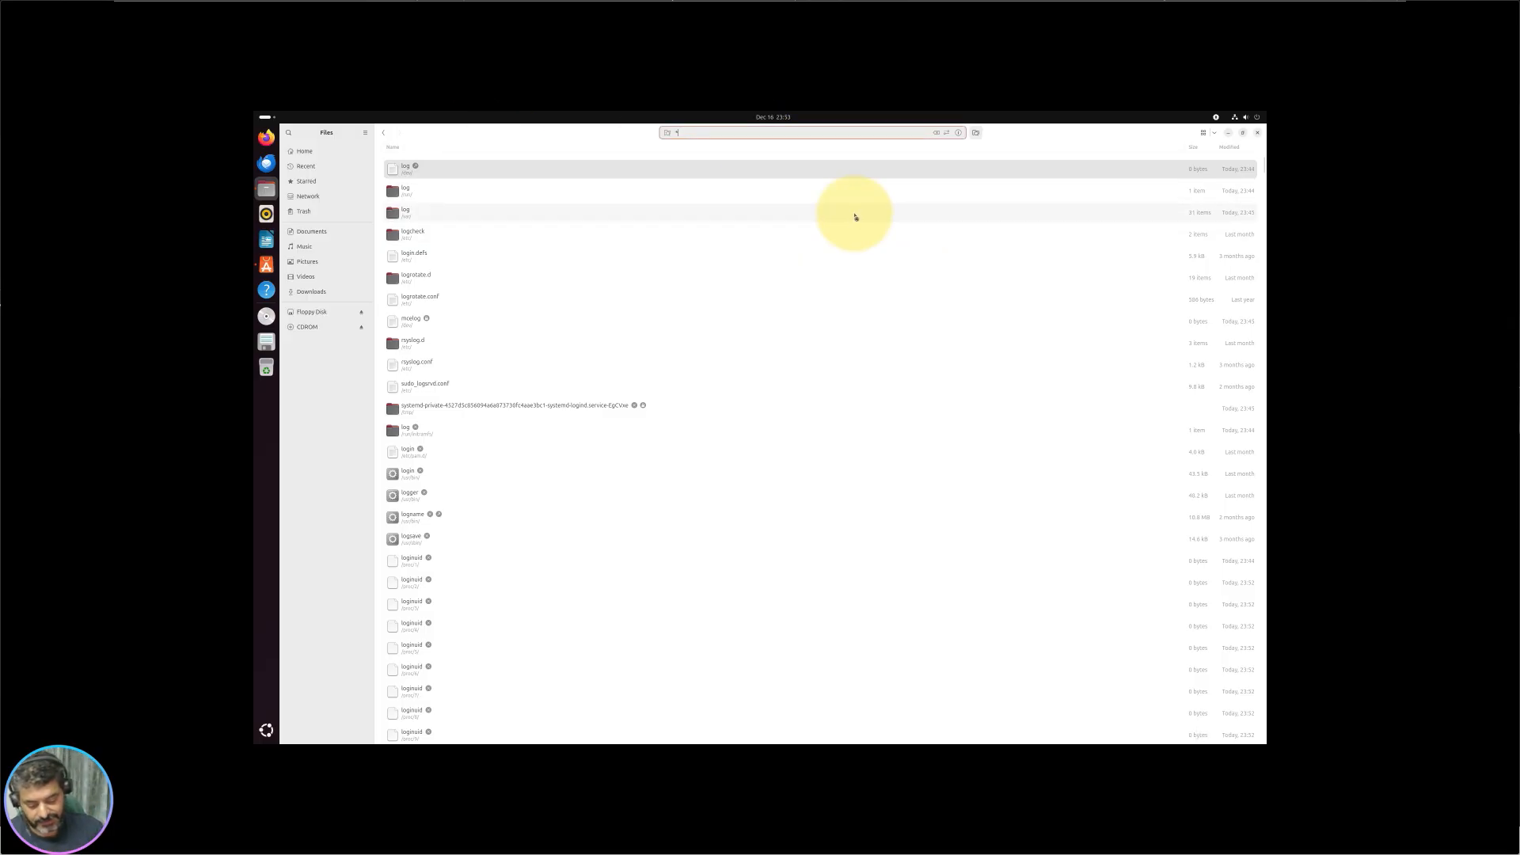
pyautogui.write('*')
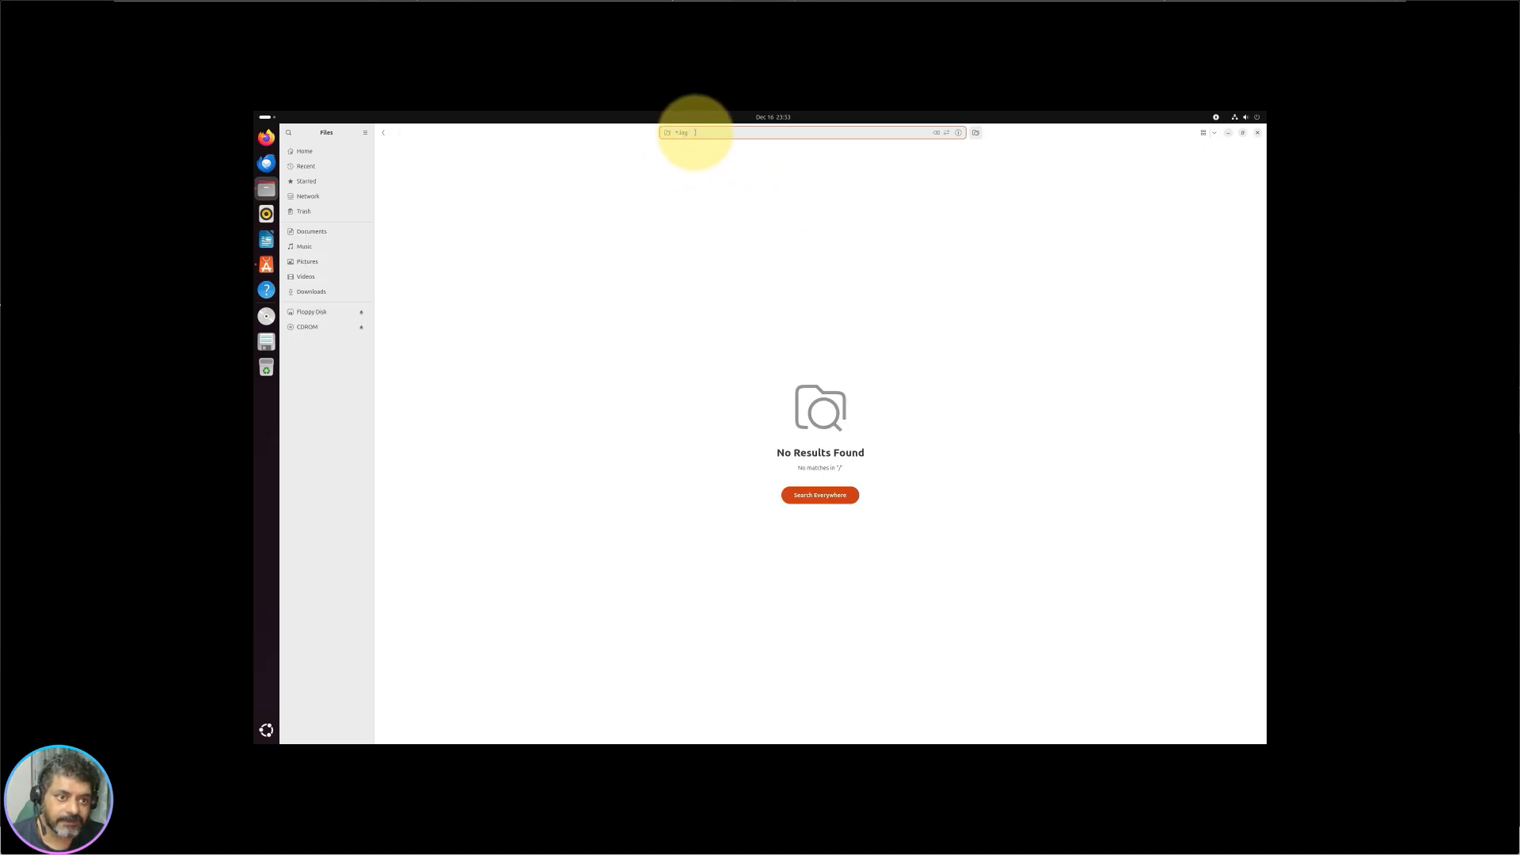
pyautogui.tripleClick(695, 133)
pyautogui.moveTo(714, 132); pyautogui.dragTo(577, 132)
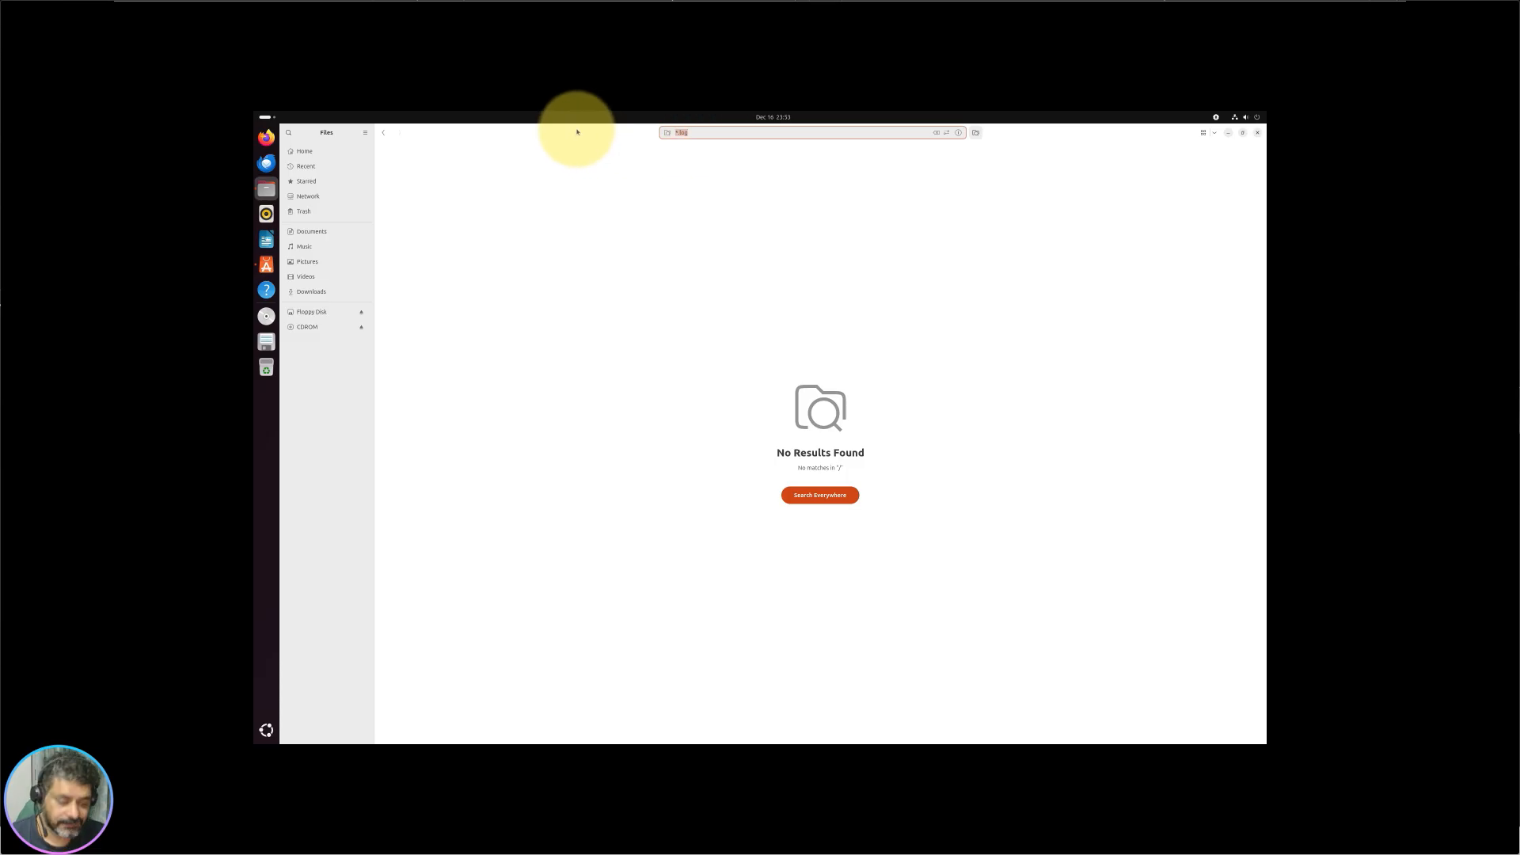
pyautogui.press('Escape')
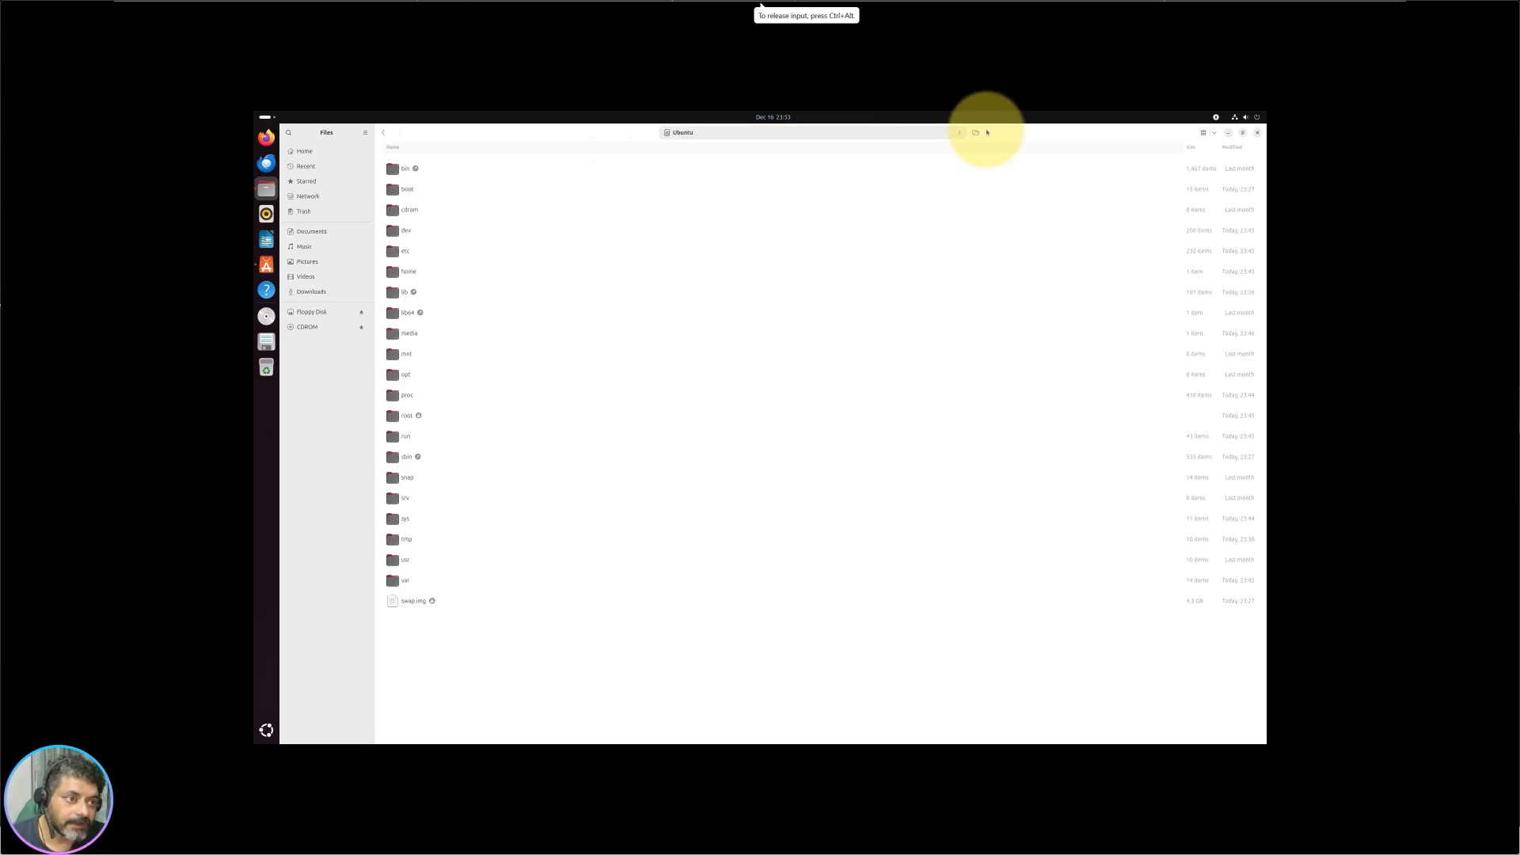
pyautogui.click(947, 136)
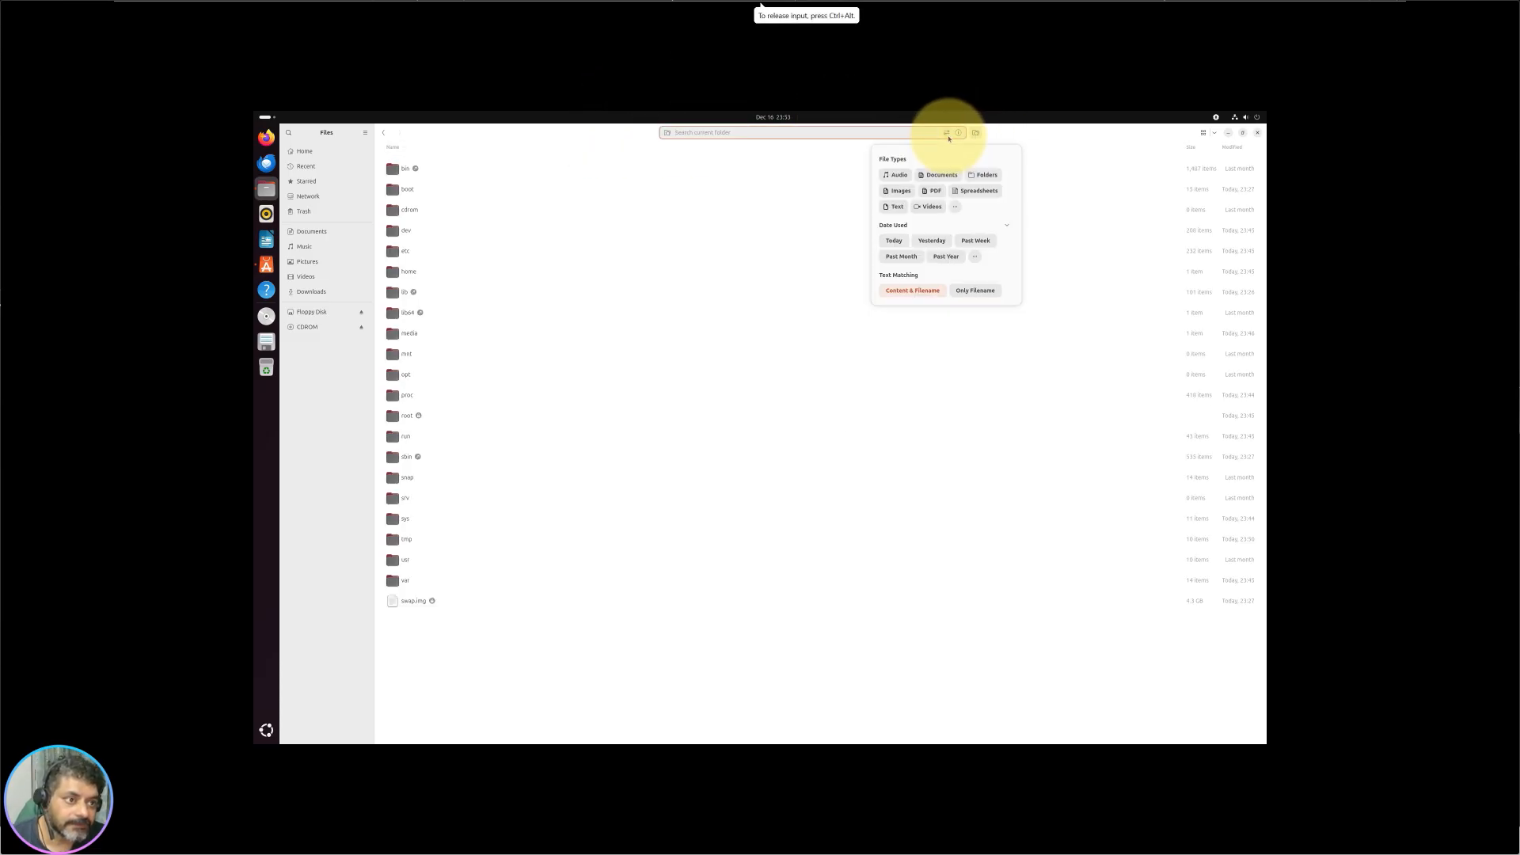
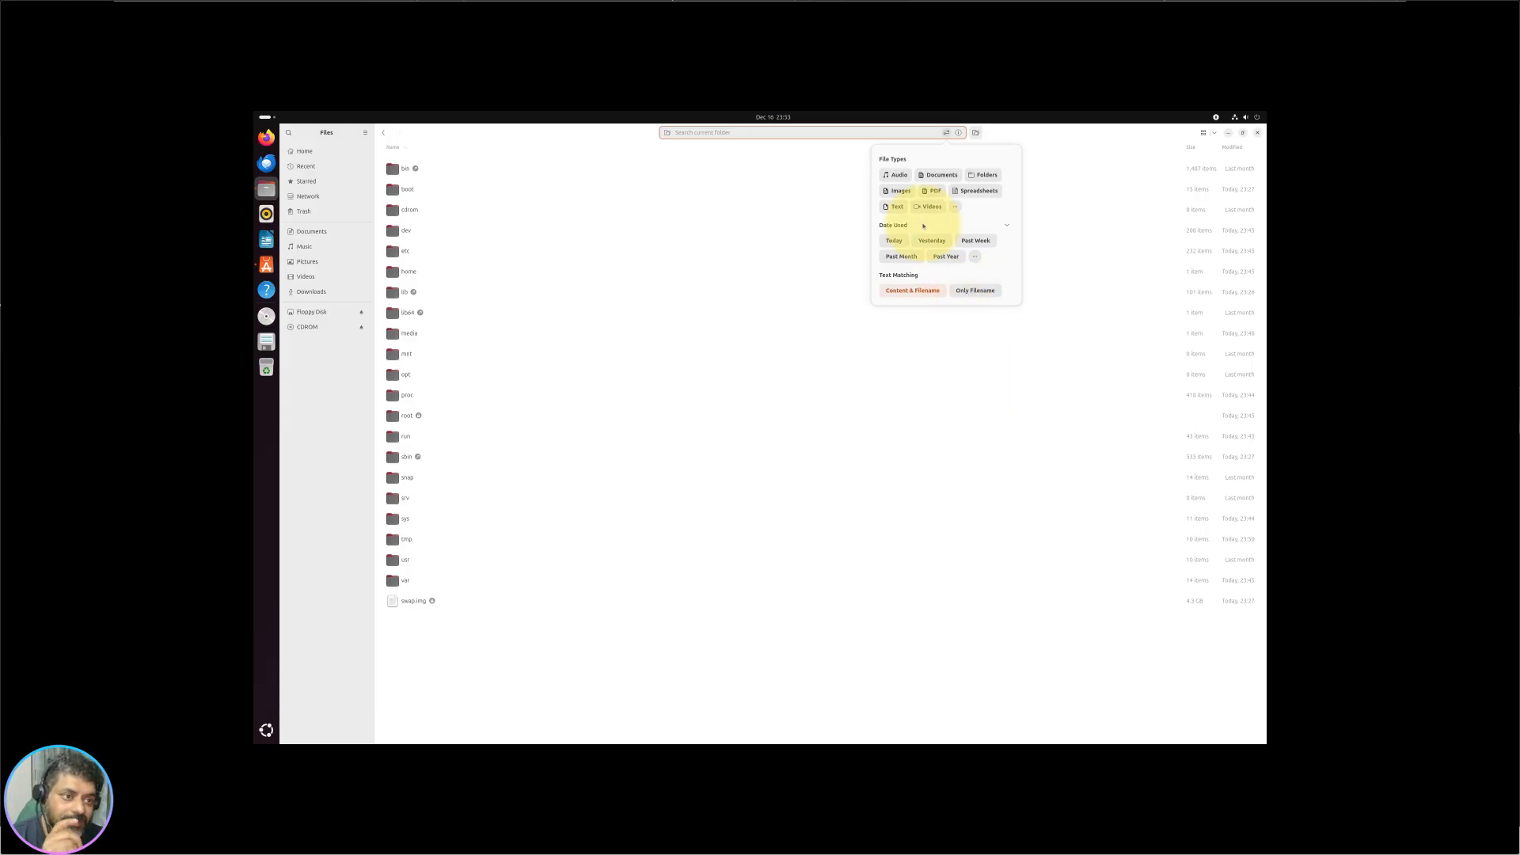
# Step: Limit the Files search to Audio files matched by filename only, then dismiss the date filter unapplied
pyautogui.click(892, 175)
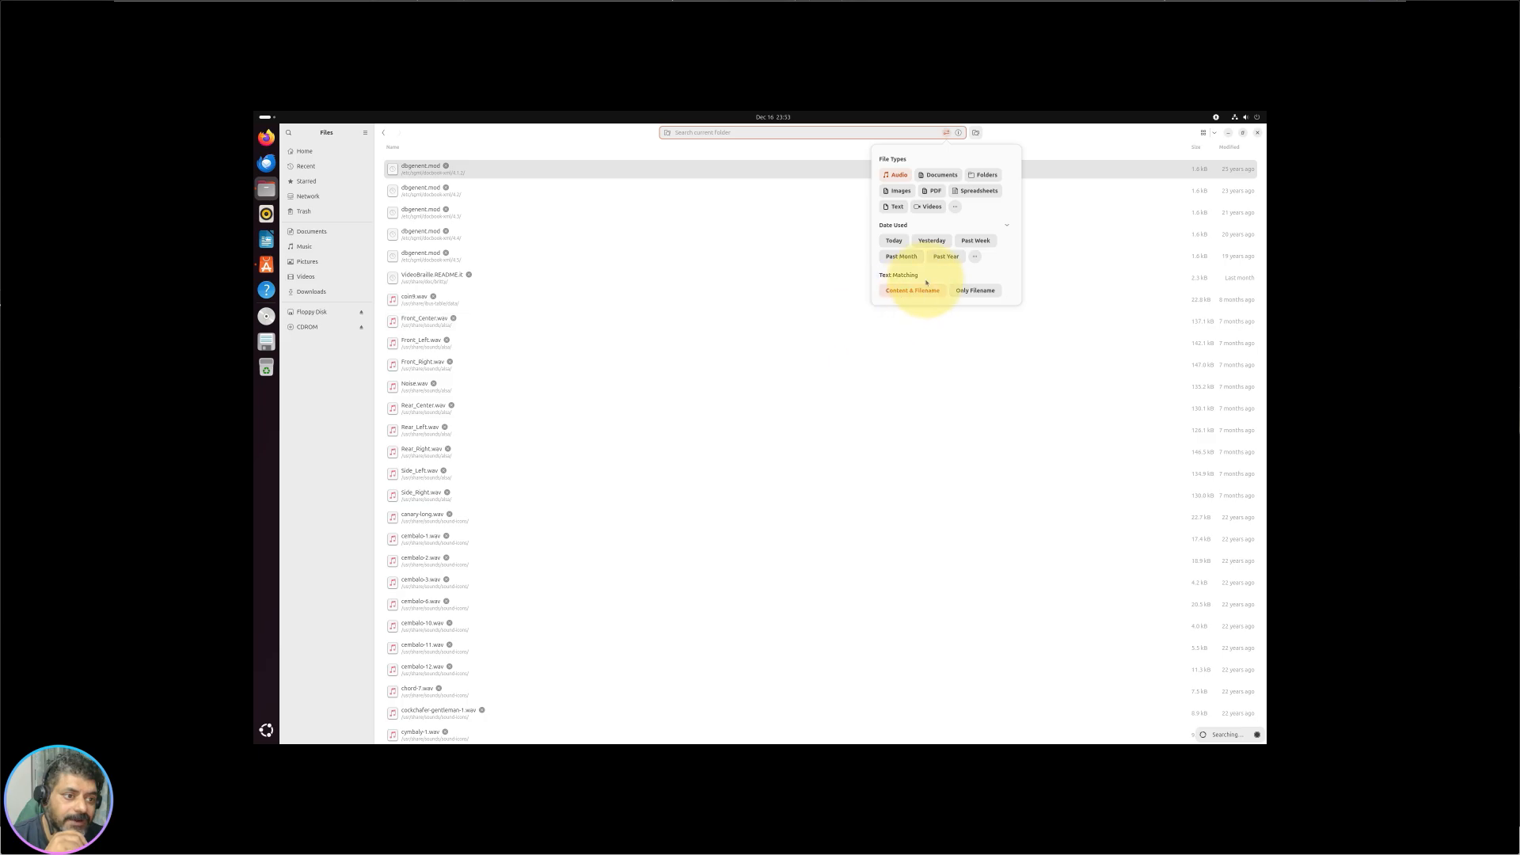
pyautogui.click(975, 291)
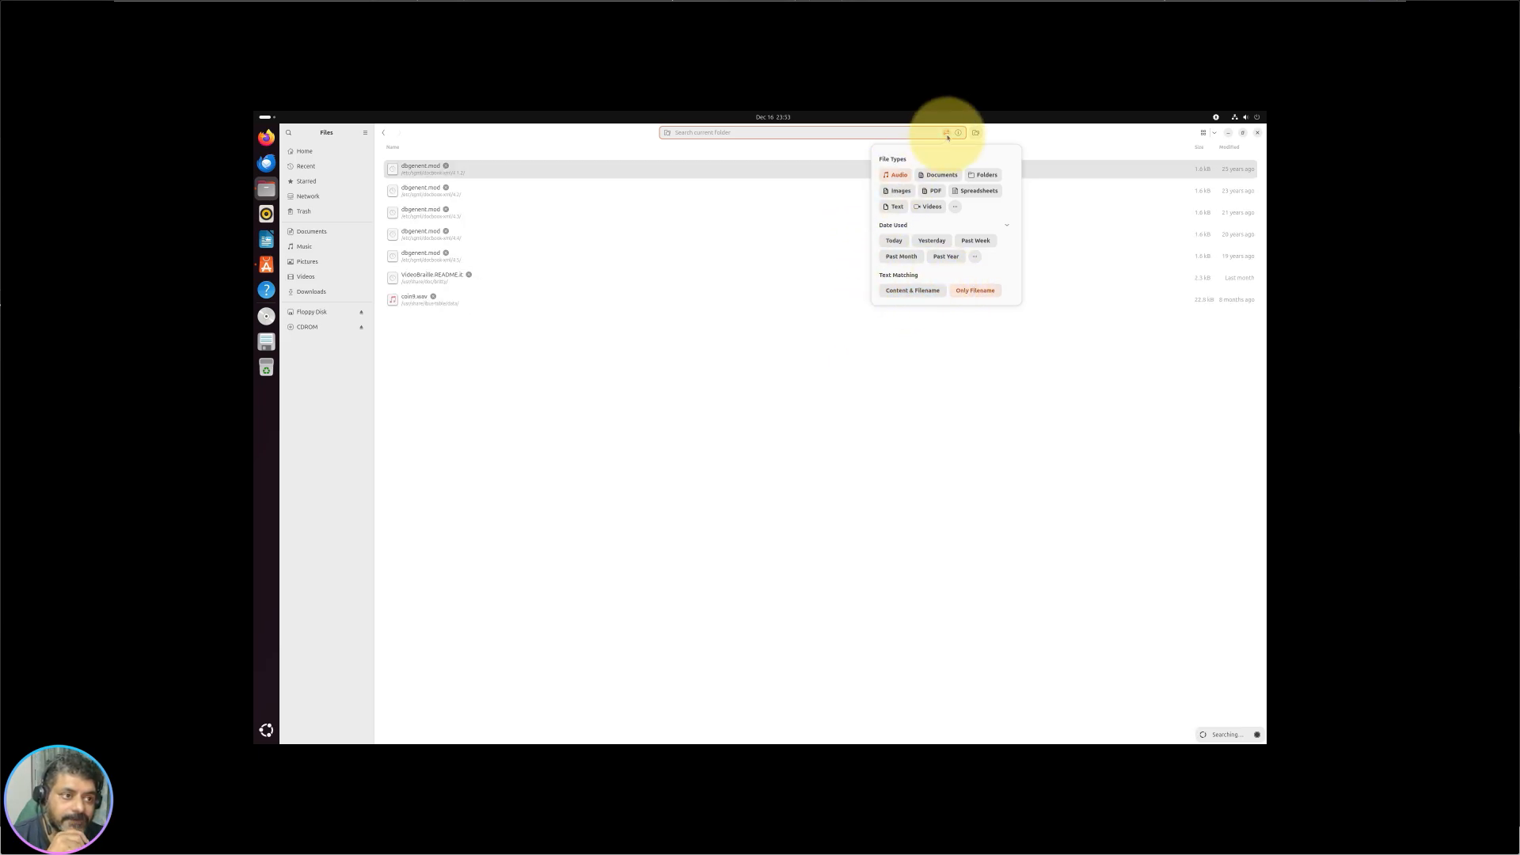
pyautogui.click(976, 258)
pyautogui.click(784, 407)
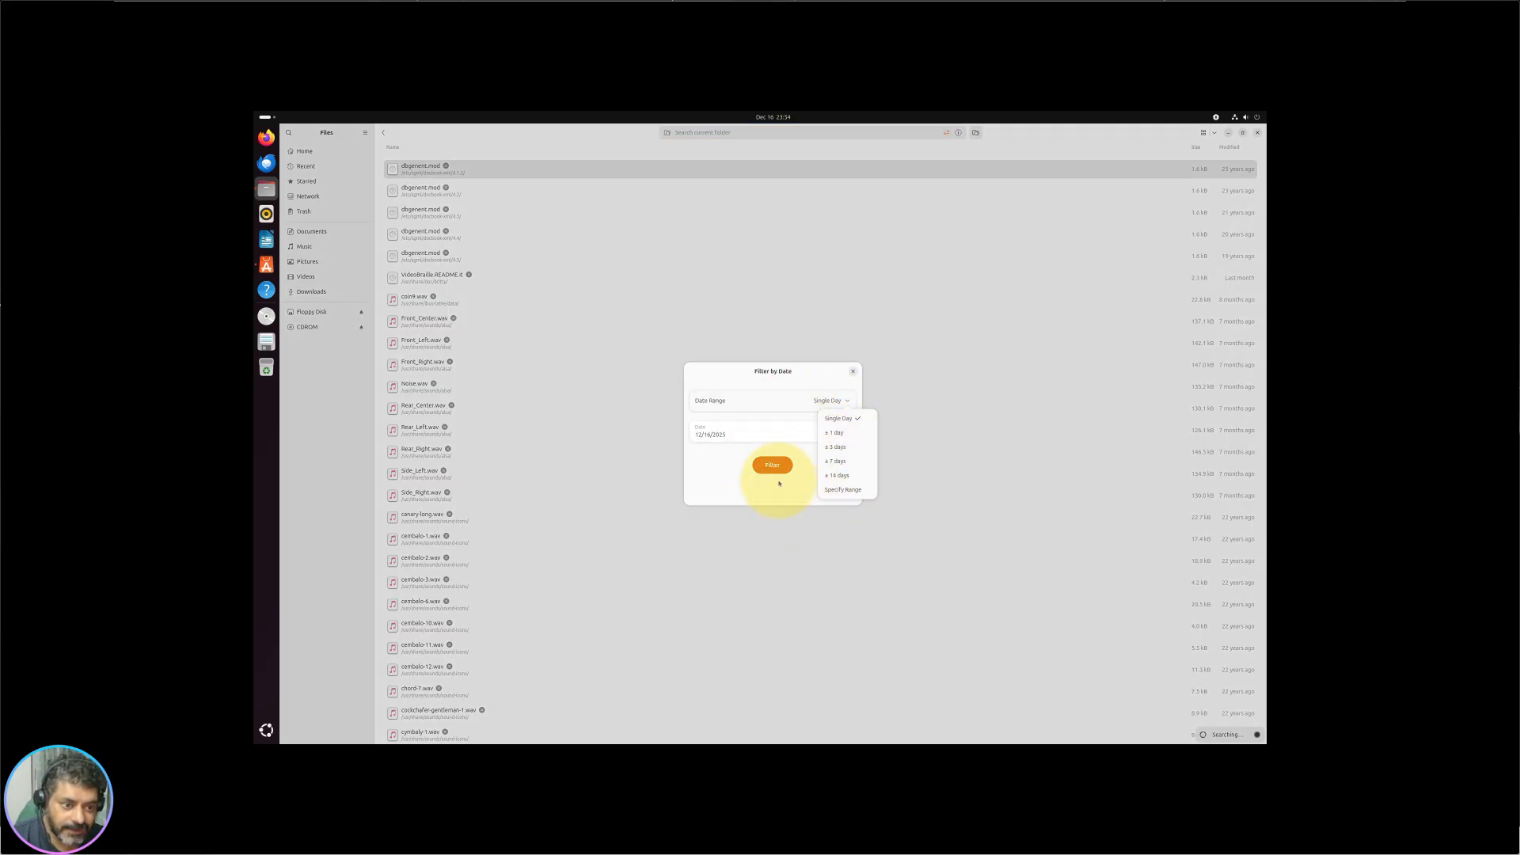
pyautogui.click(853, 371)
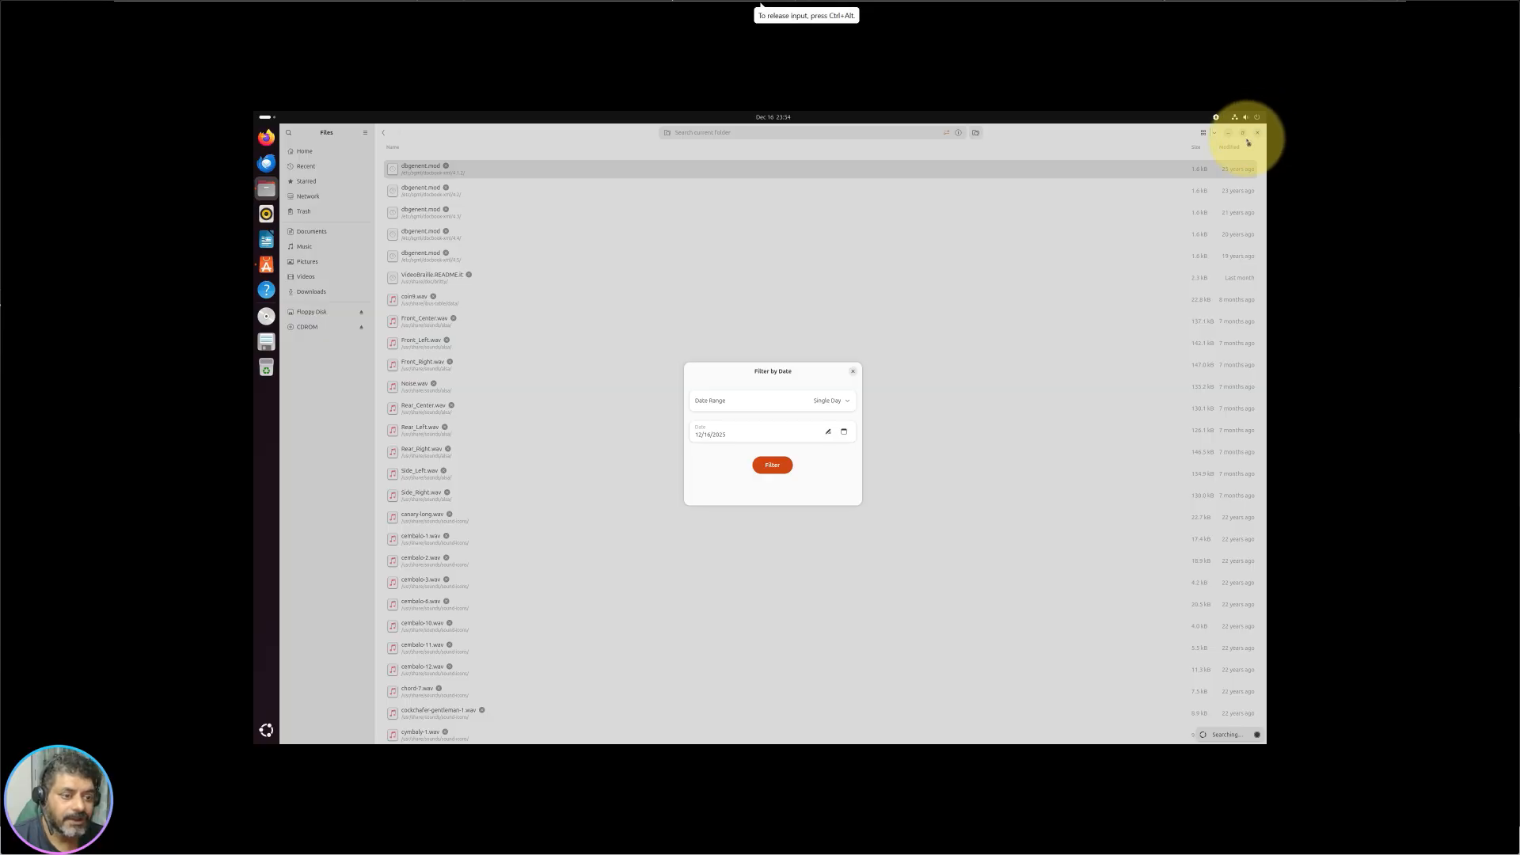
pyautogui.click(854, 372)
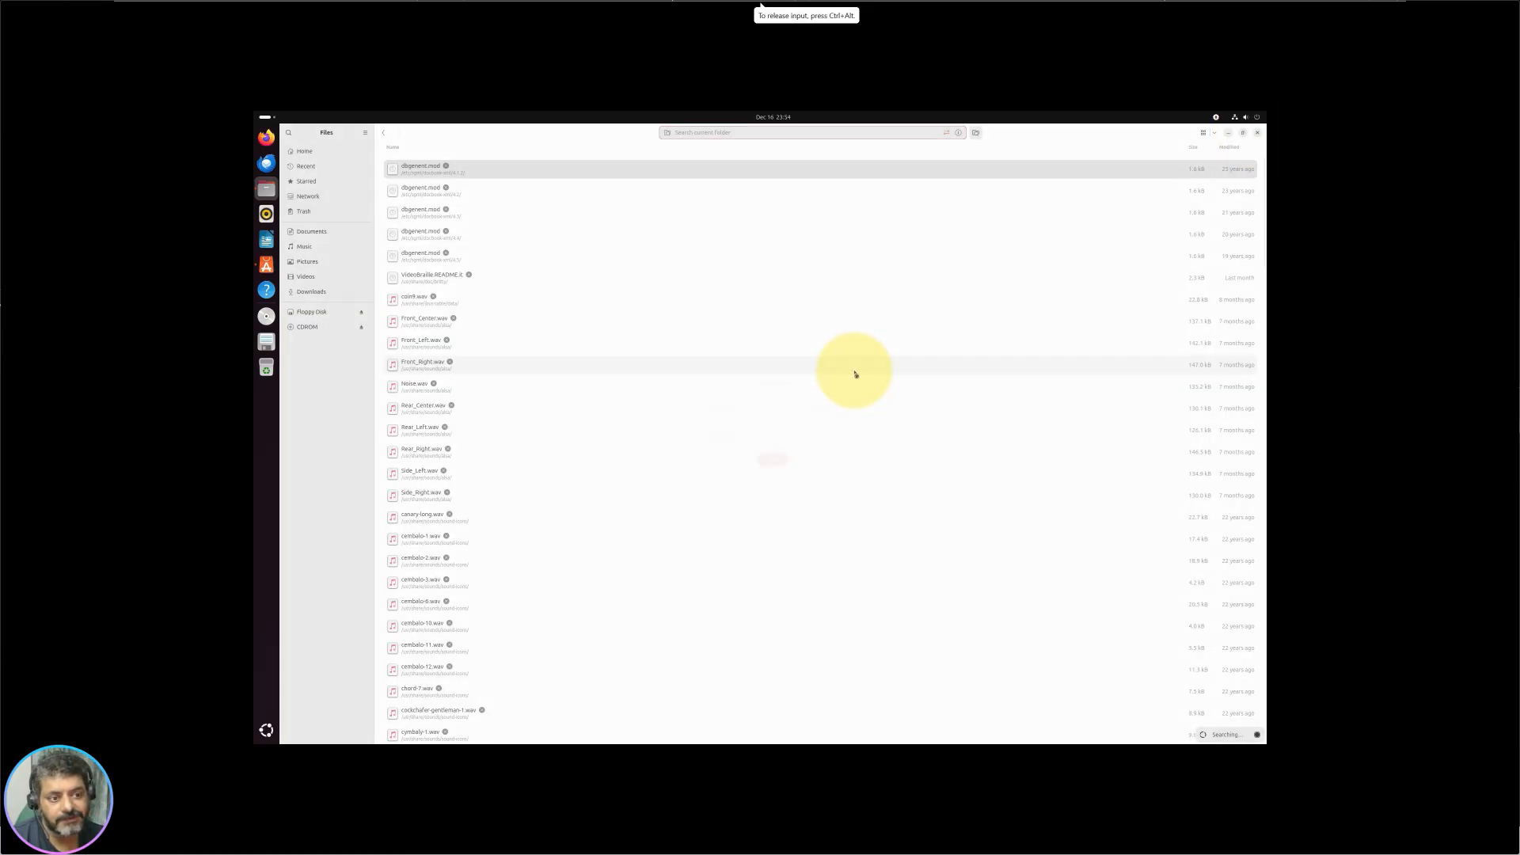
# Step: Close Files, launch Rhythmbox and switch to its Last.fm section
pyautogui.click(1257, 133)
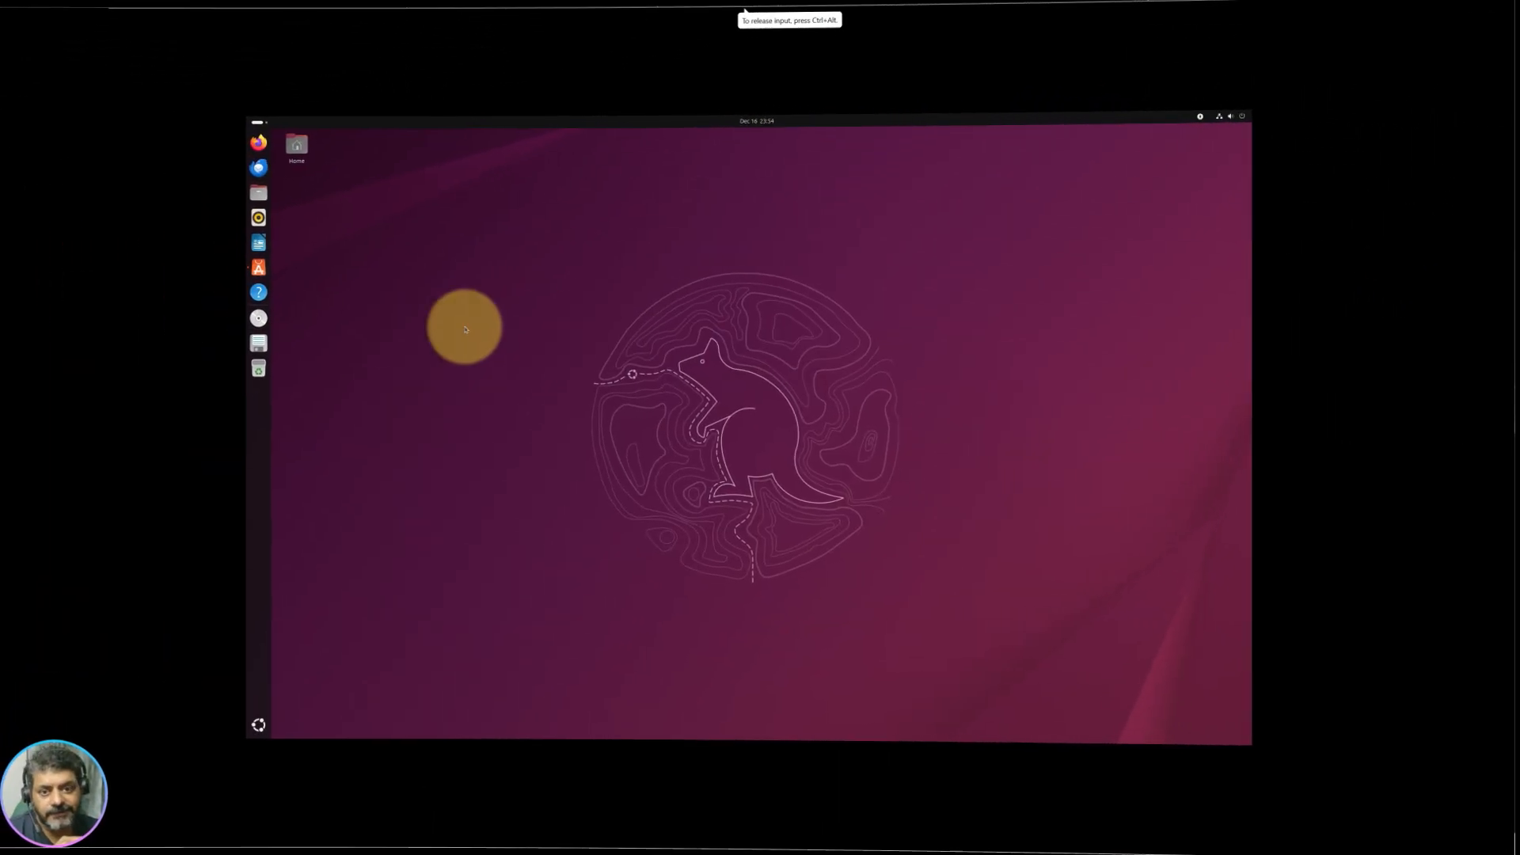
pyautogui.click(267, 215)
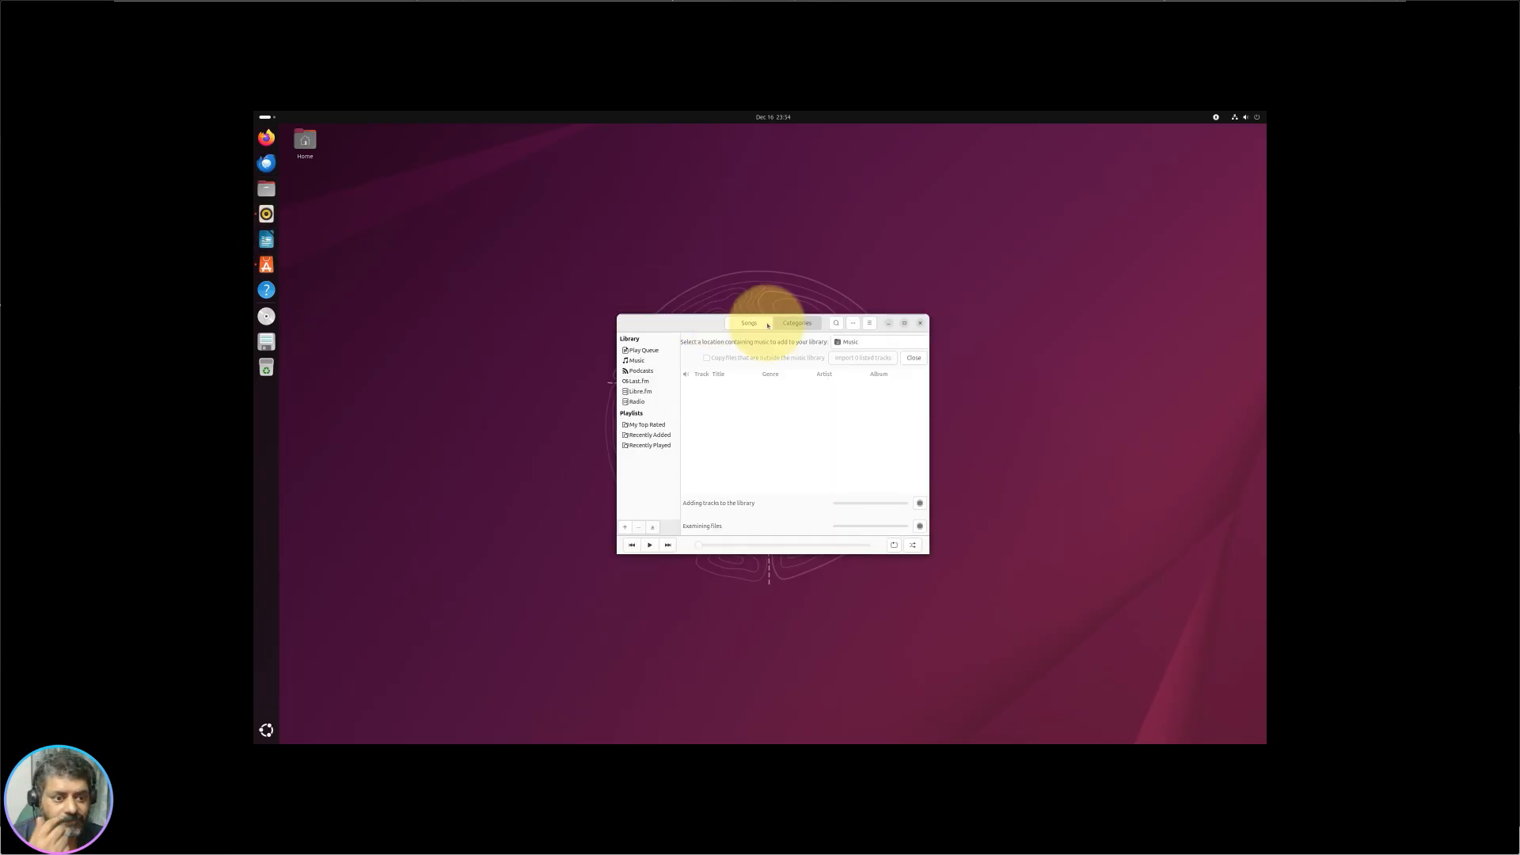
pyautogui.click(641, 391)
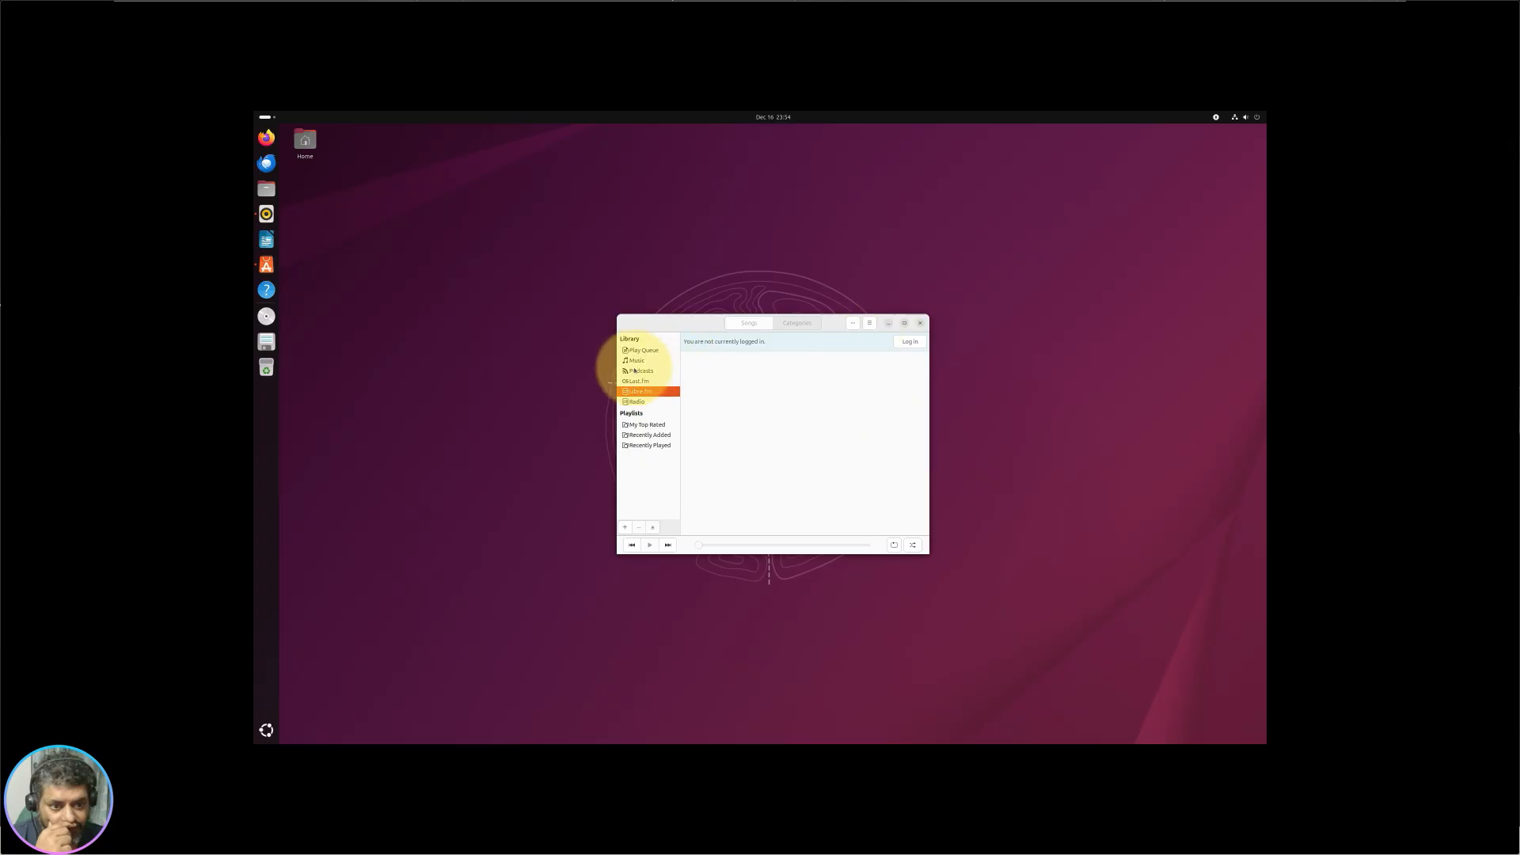
pyautogui.click(636, 360)
pyautogui.click(641, 381)
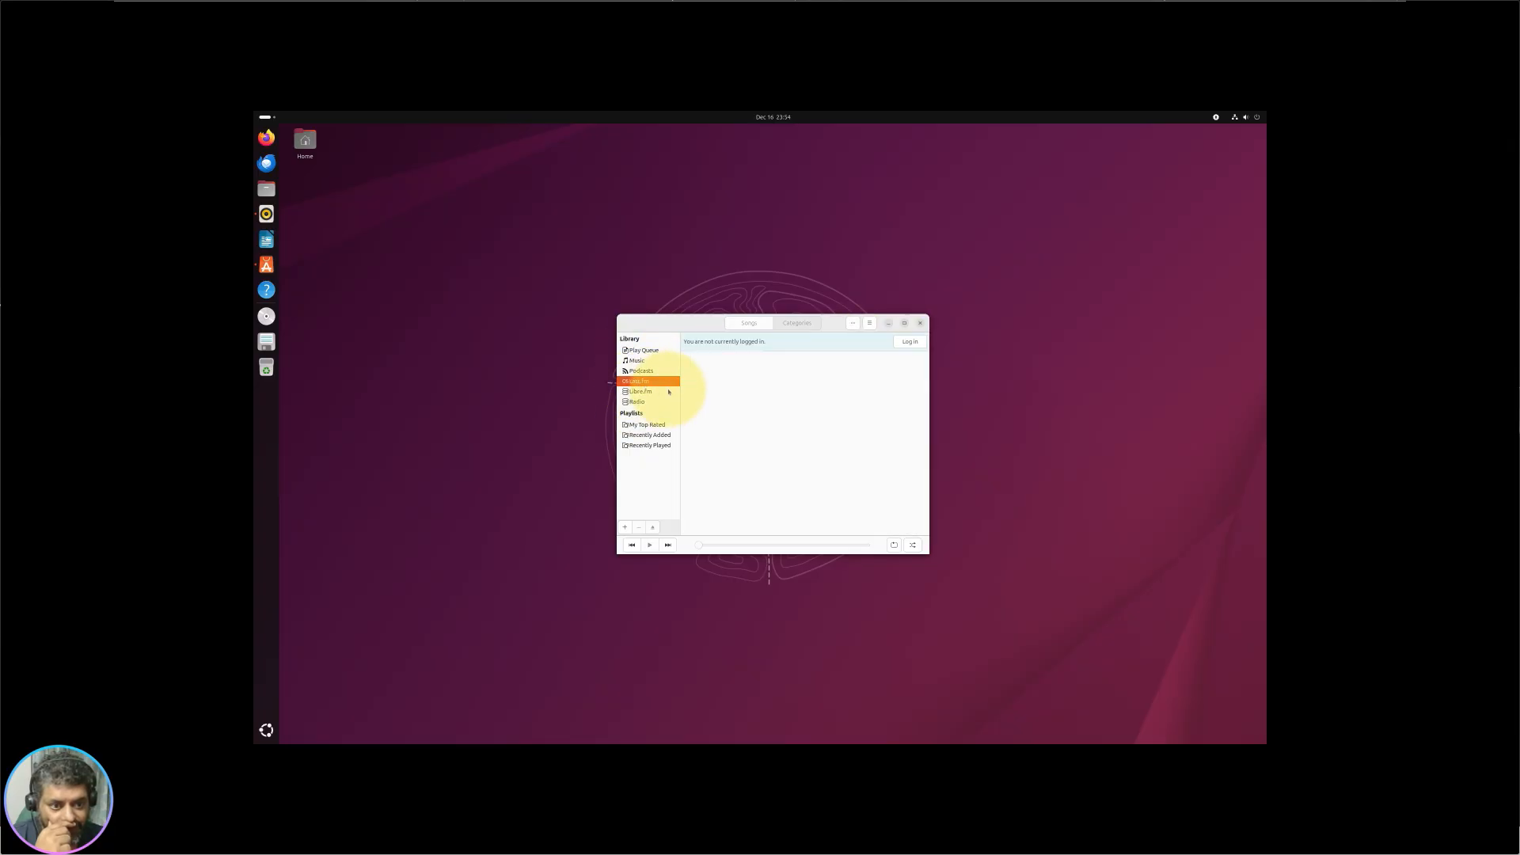
# Step: Log in to Last.fm, select the website's welcome tagline, then close Rhythmbox
pyautogui.click(910, 343)
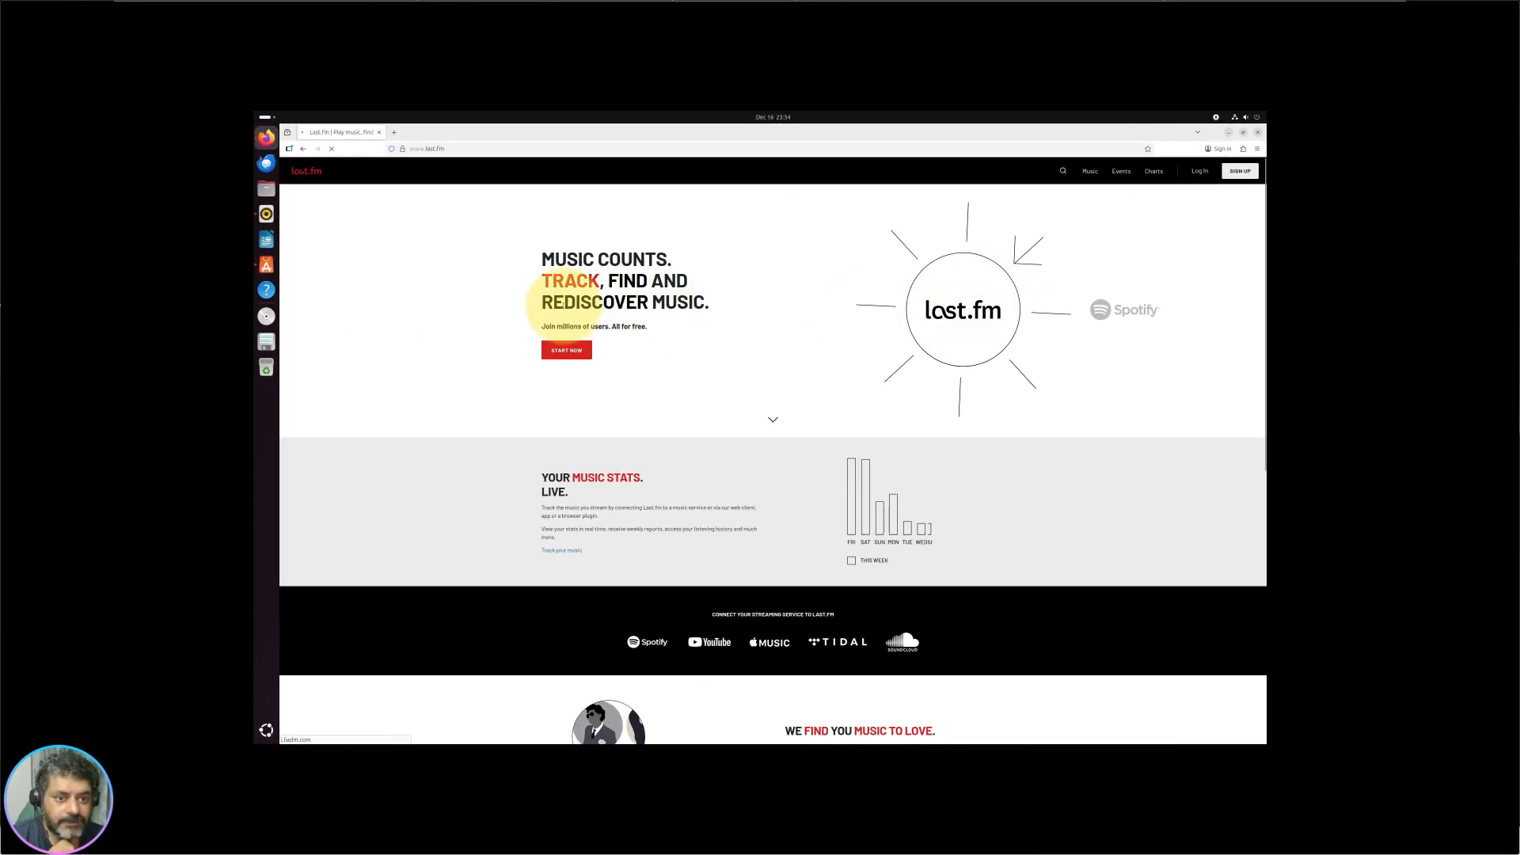
pyautogui.moveTo(625, 277); pyautogui.dragTo(713, 329)
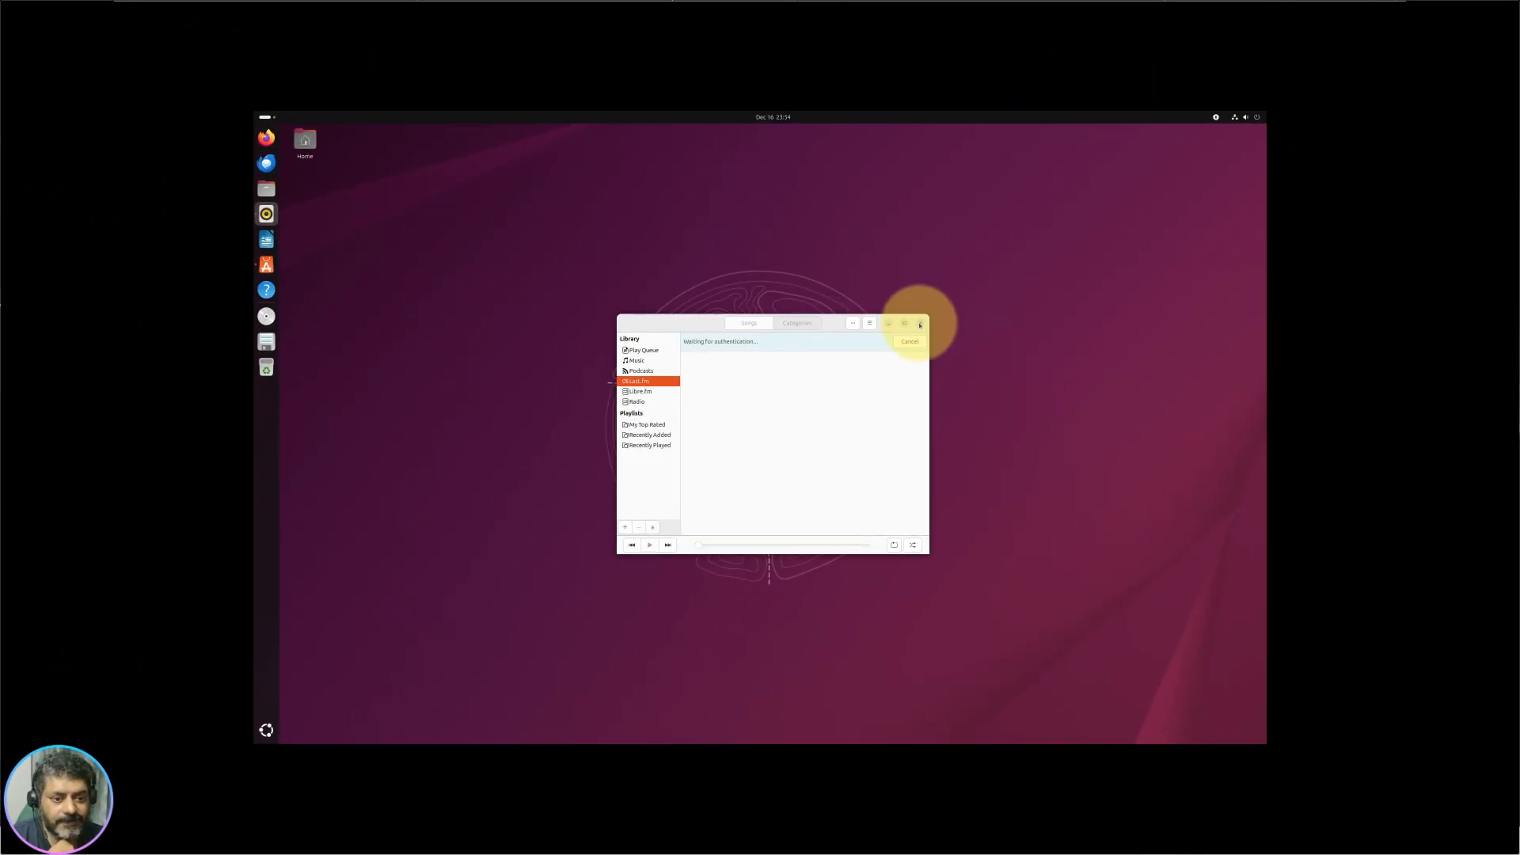
pyautogui.click(920, 325)
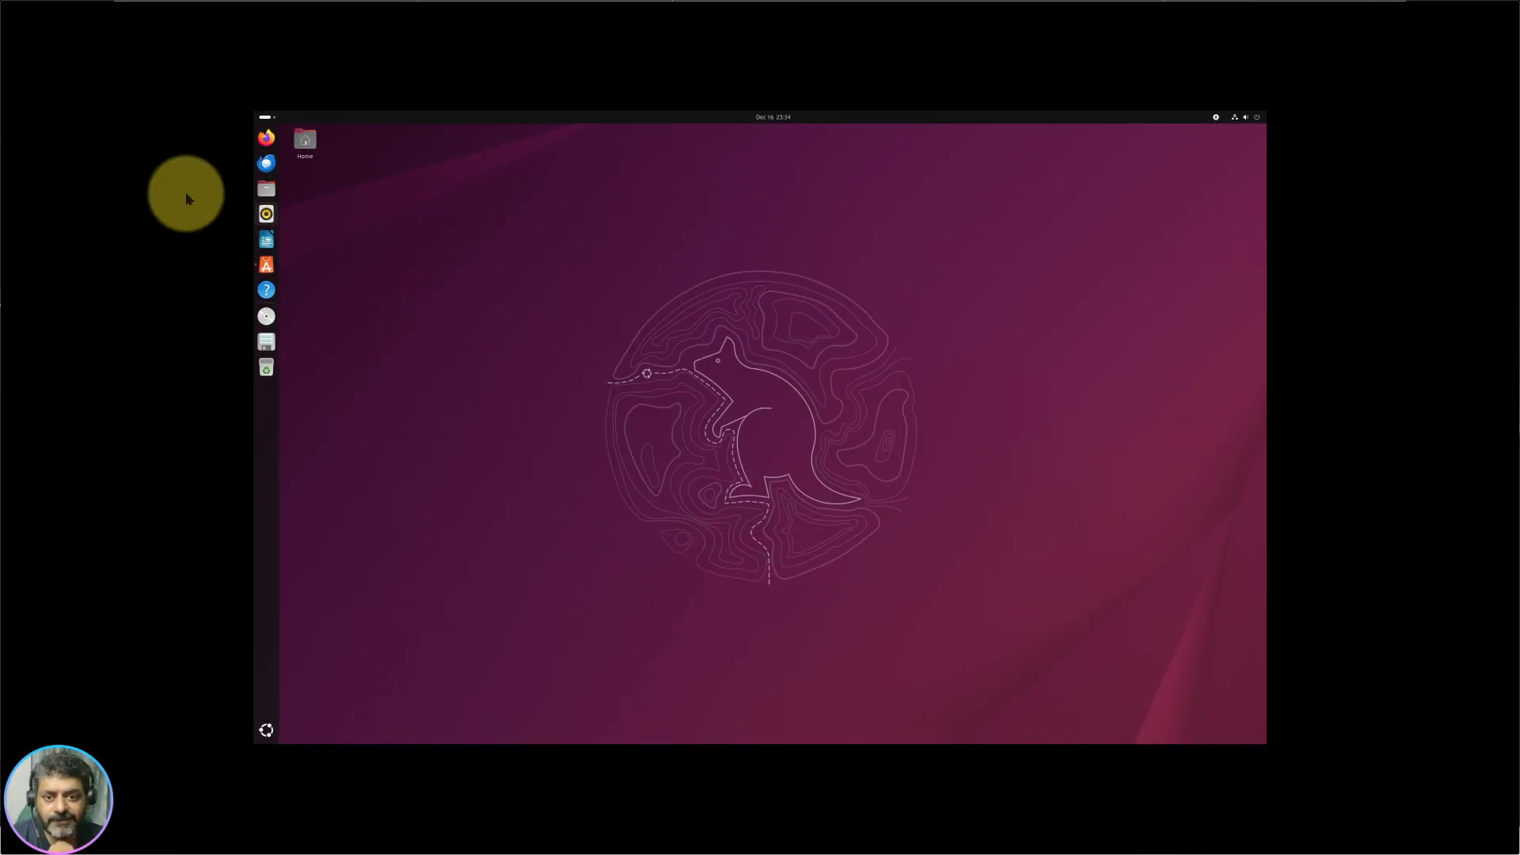
# Step: Launch LibreOffice Writer and get through its first-run Welcome dialog
pyautogui.click(266, 242)
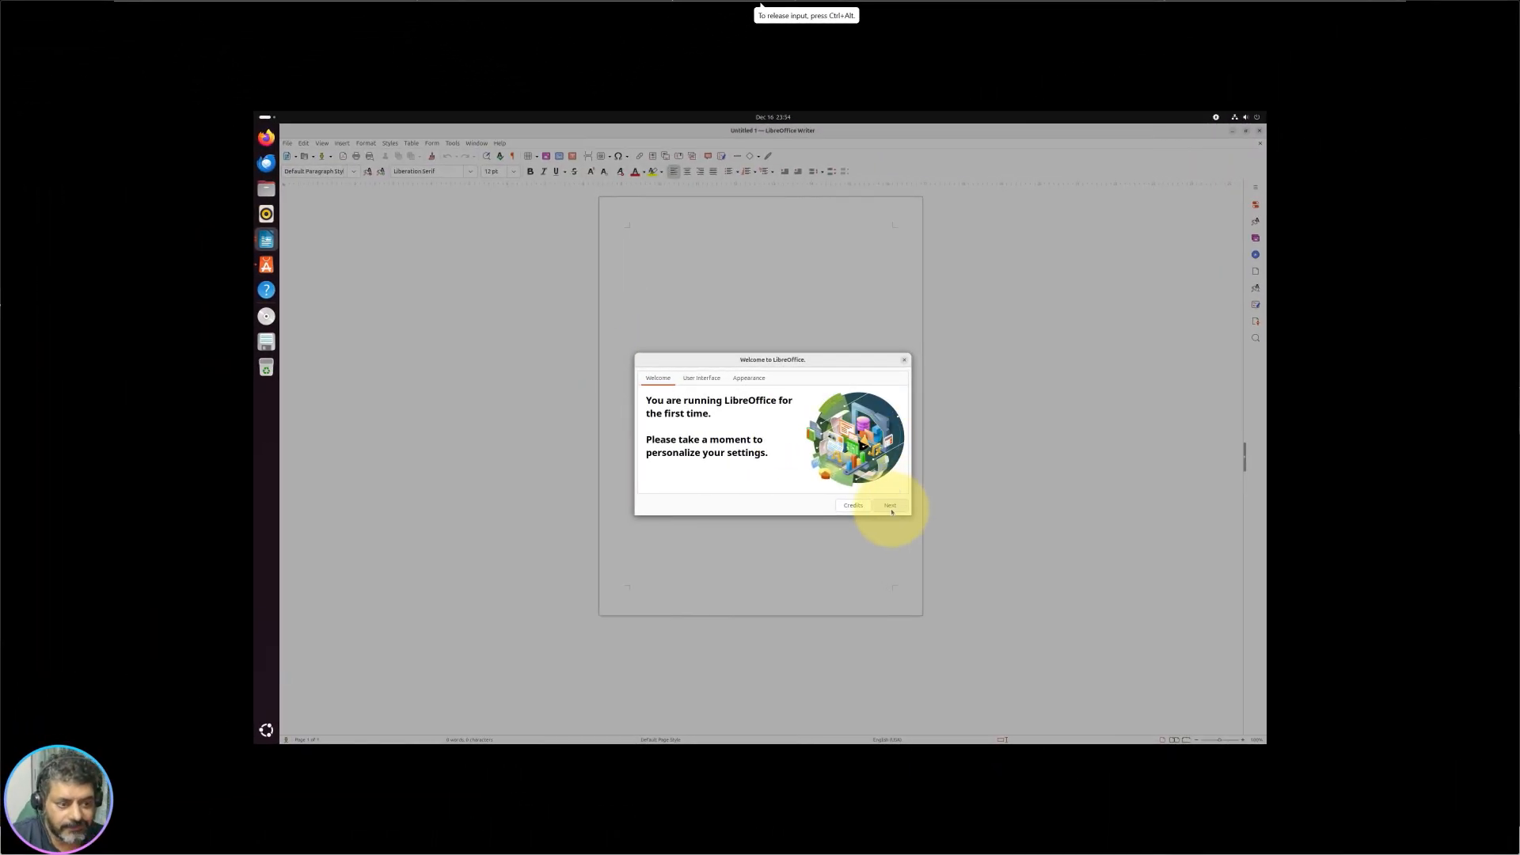
pyautogui.click(891, 512)
pyautogui.click(891, 507)
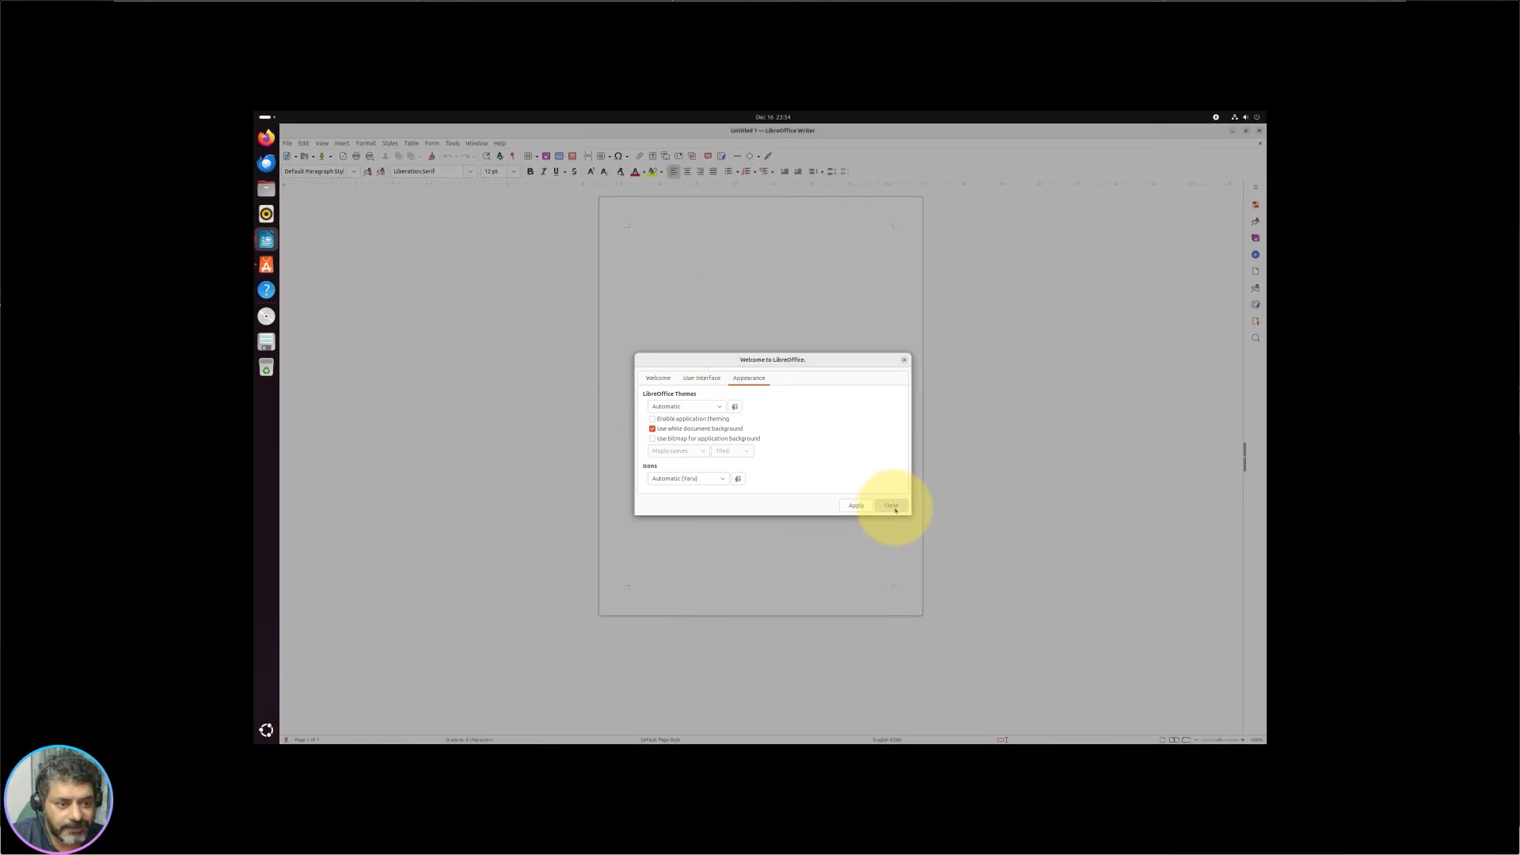
pyautogui.click(907, 361)
# Step: Type a one-line sample sentence into the blank Untitled 1 document
pyautogui.click(303, 144)
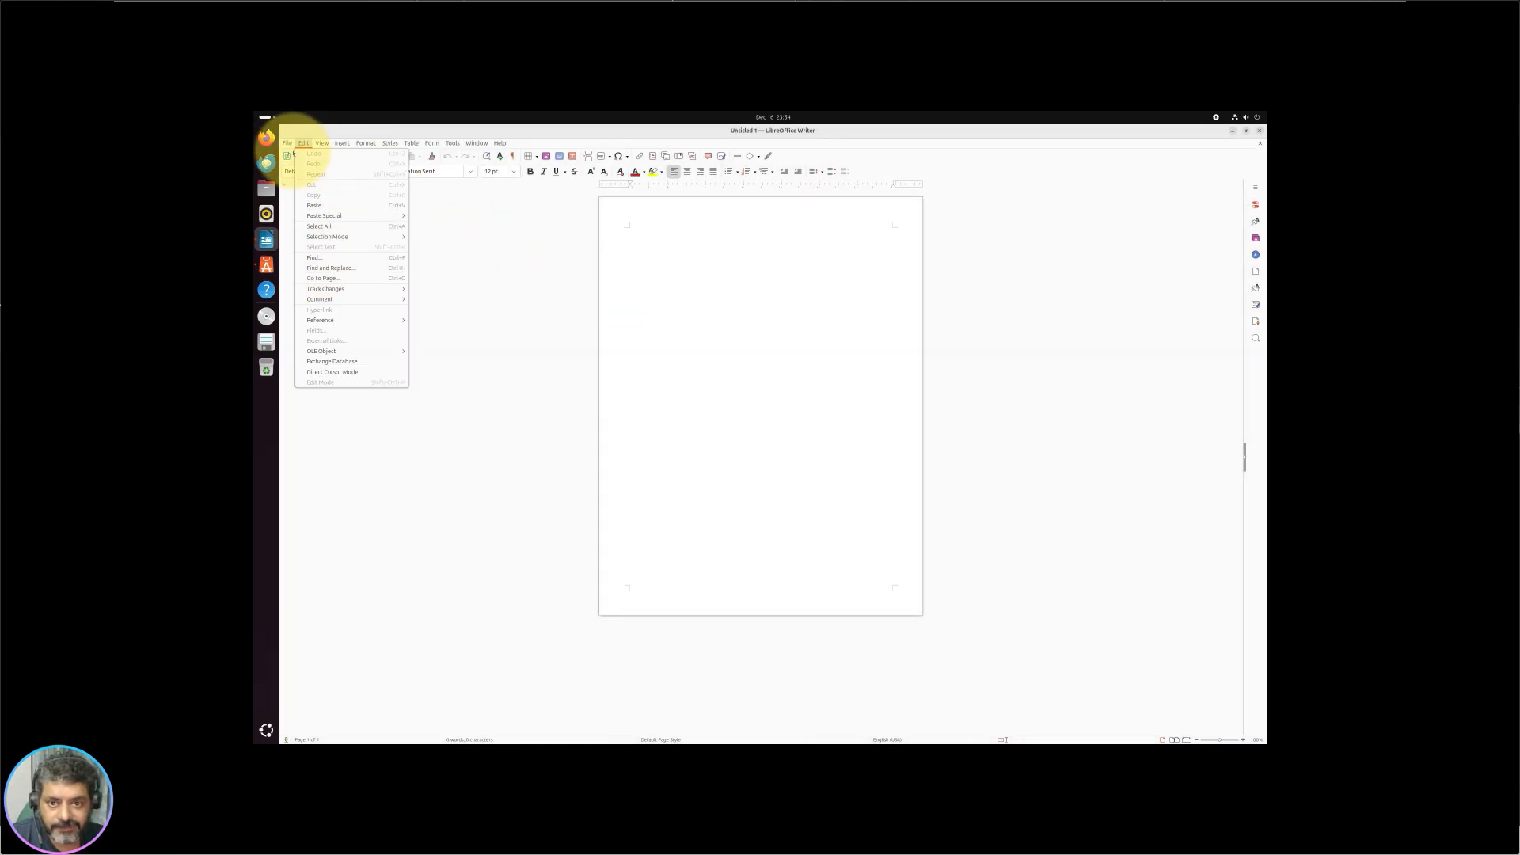
pyautogui.click(725, 345)
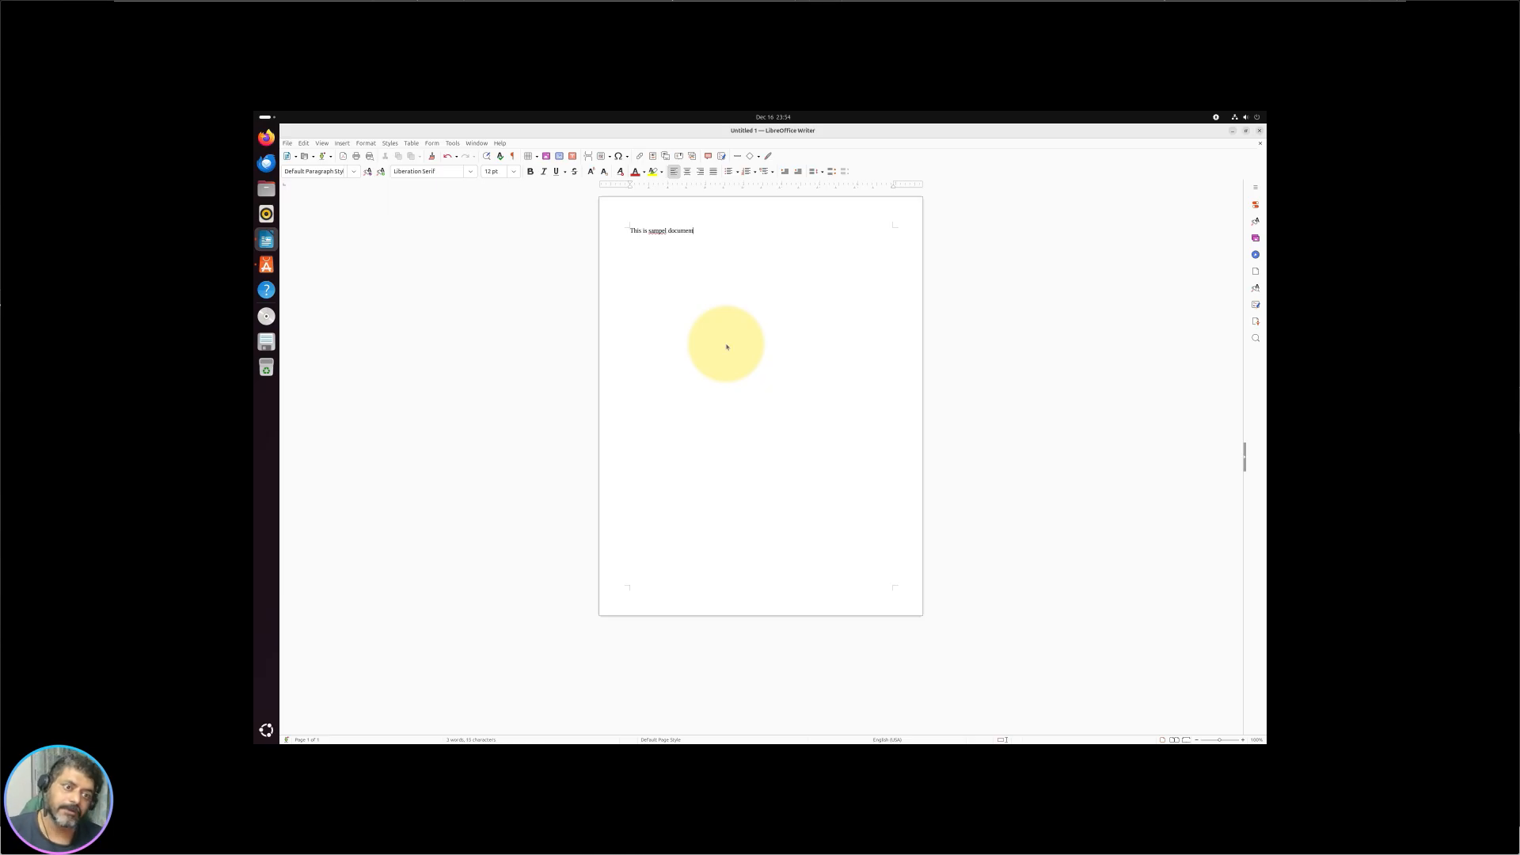
pyautogui.click(288, 143)
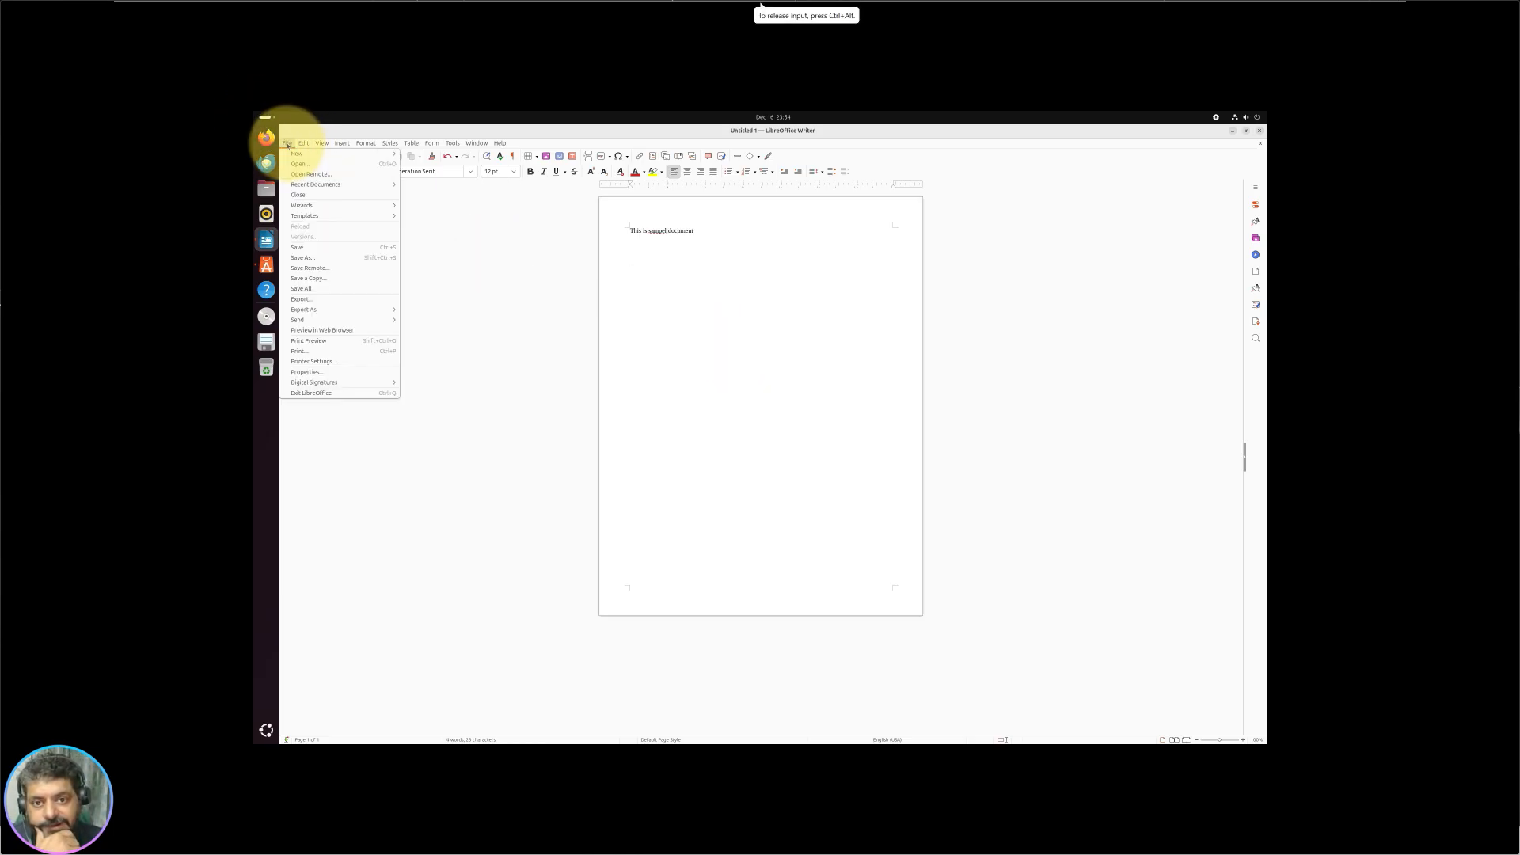
# Step: Browse the Save As file formats, keep ODT, then close Writer without saving
pyautogui.click(339, 257)
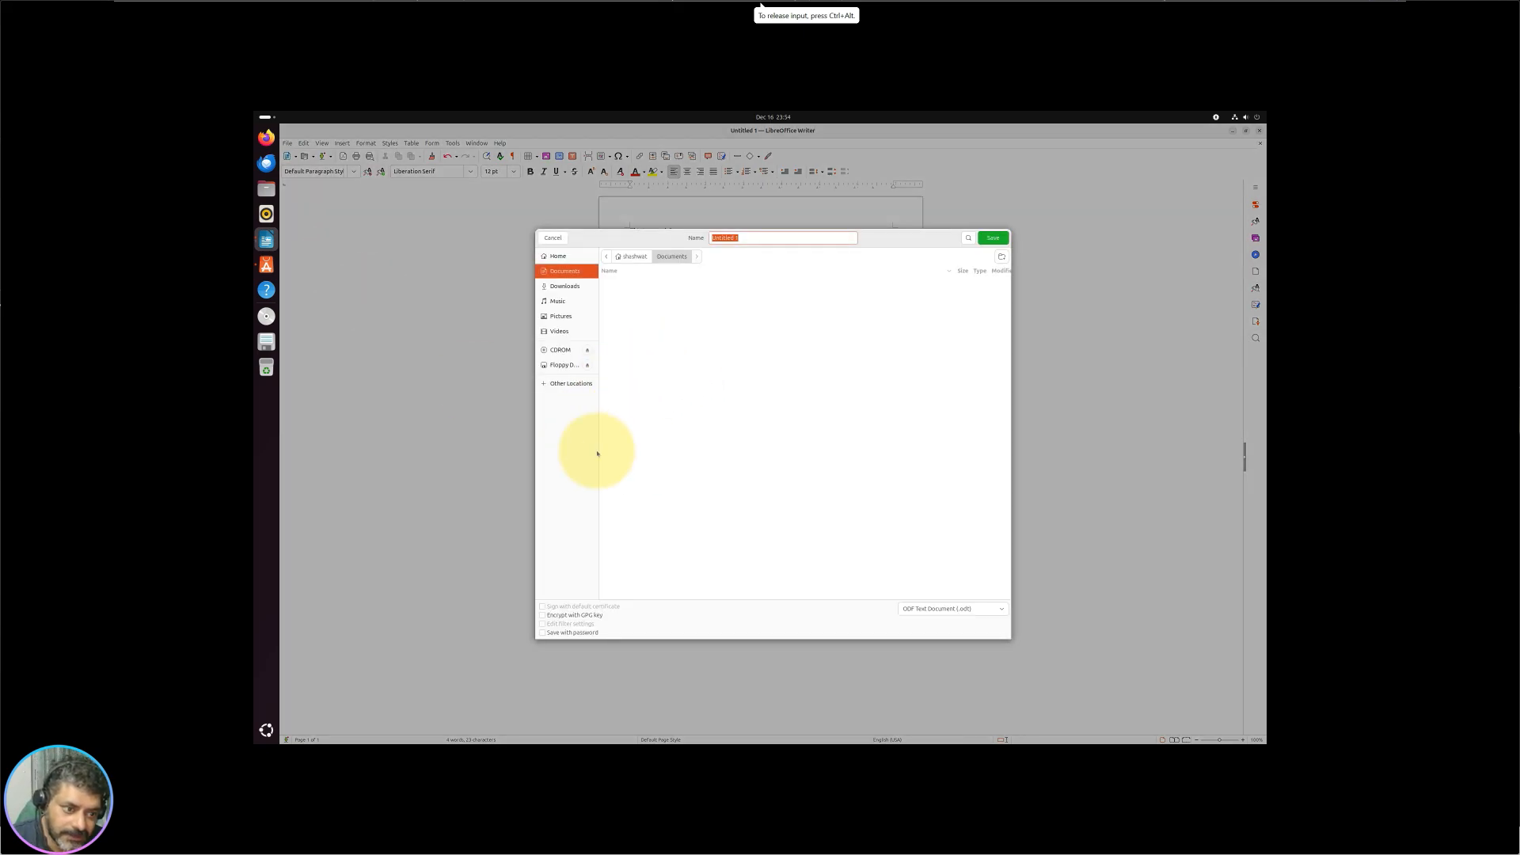
pyautogui.click(941, 616)
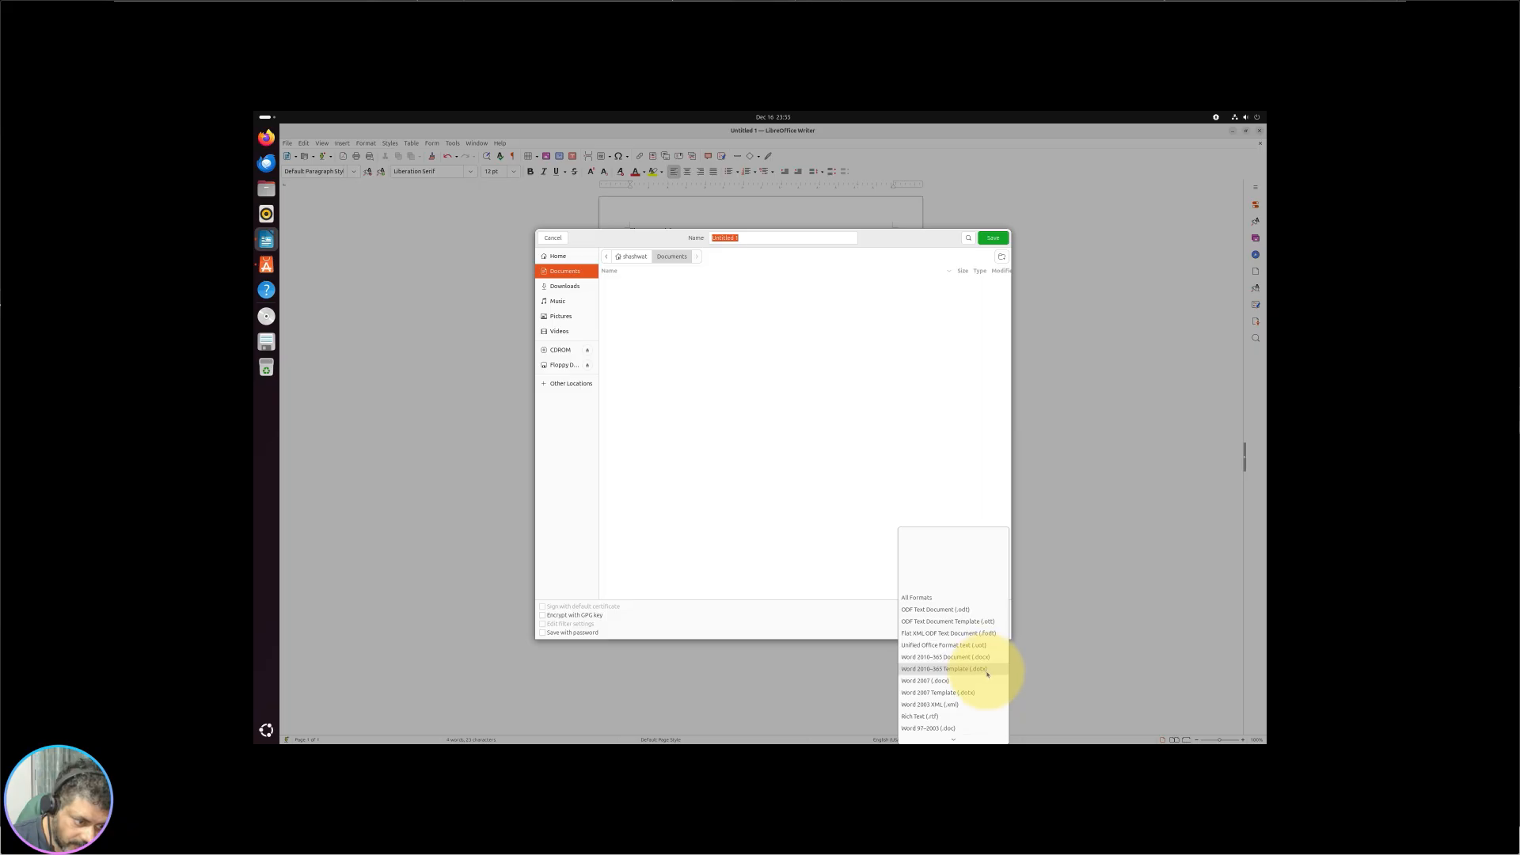
pyautogui.scroll(-1, 966, 684)
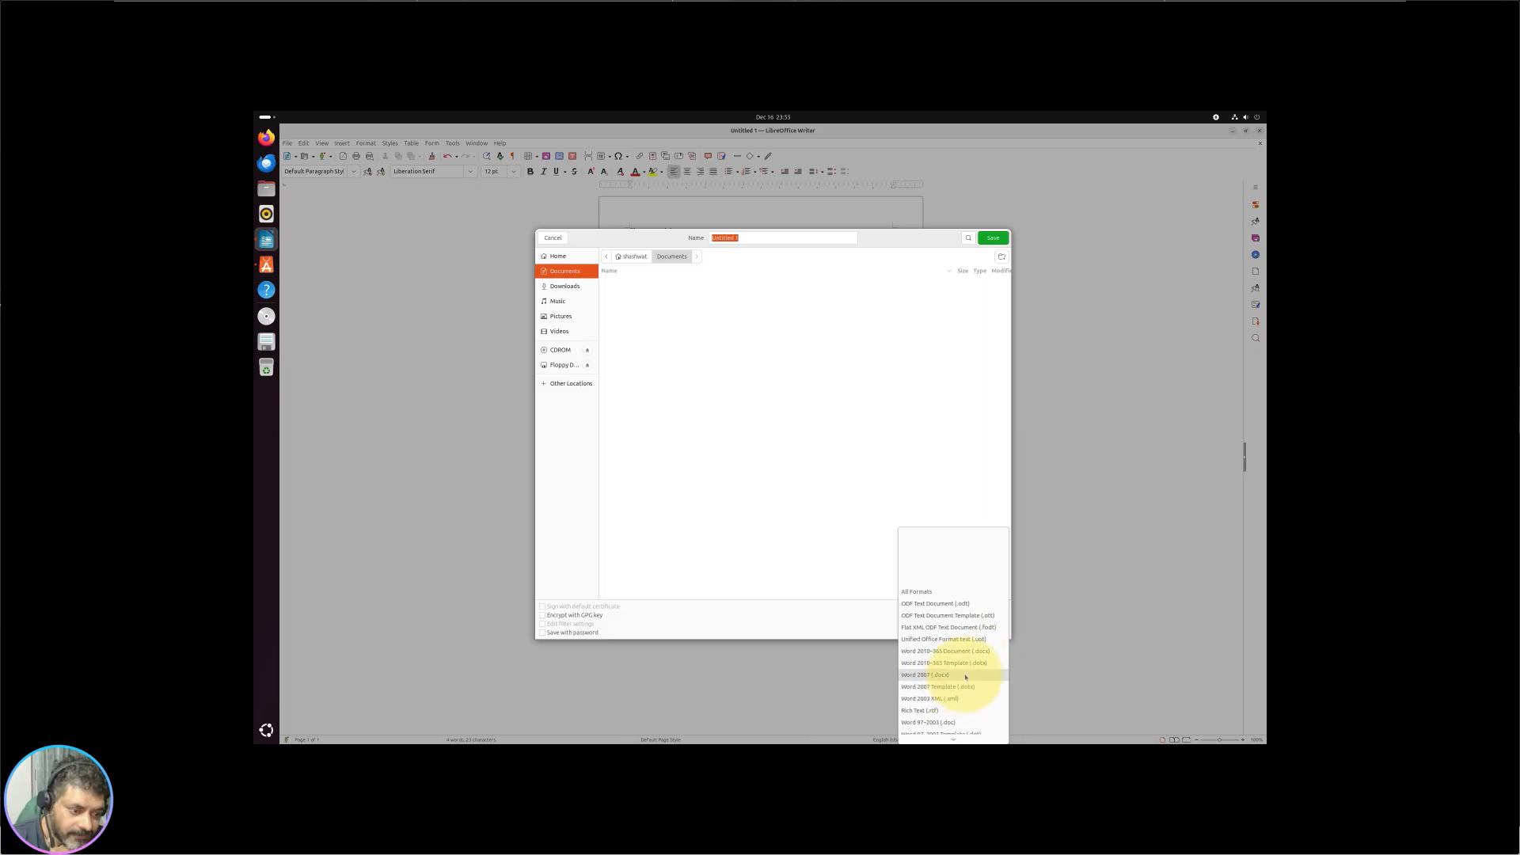
pyautogui.moveTo(957, 740)
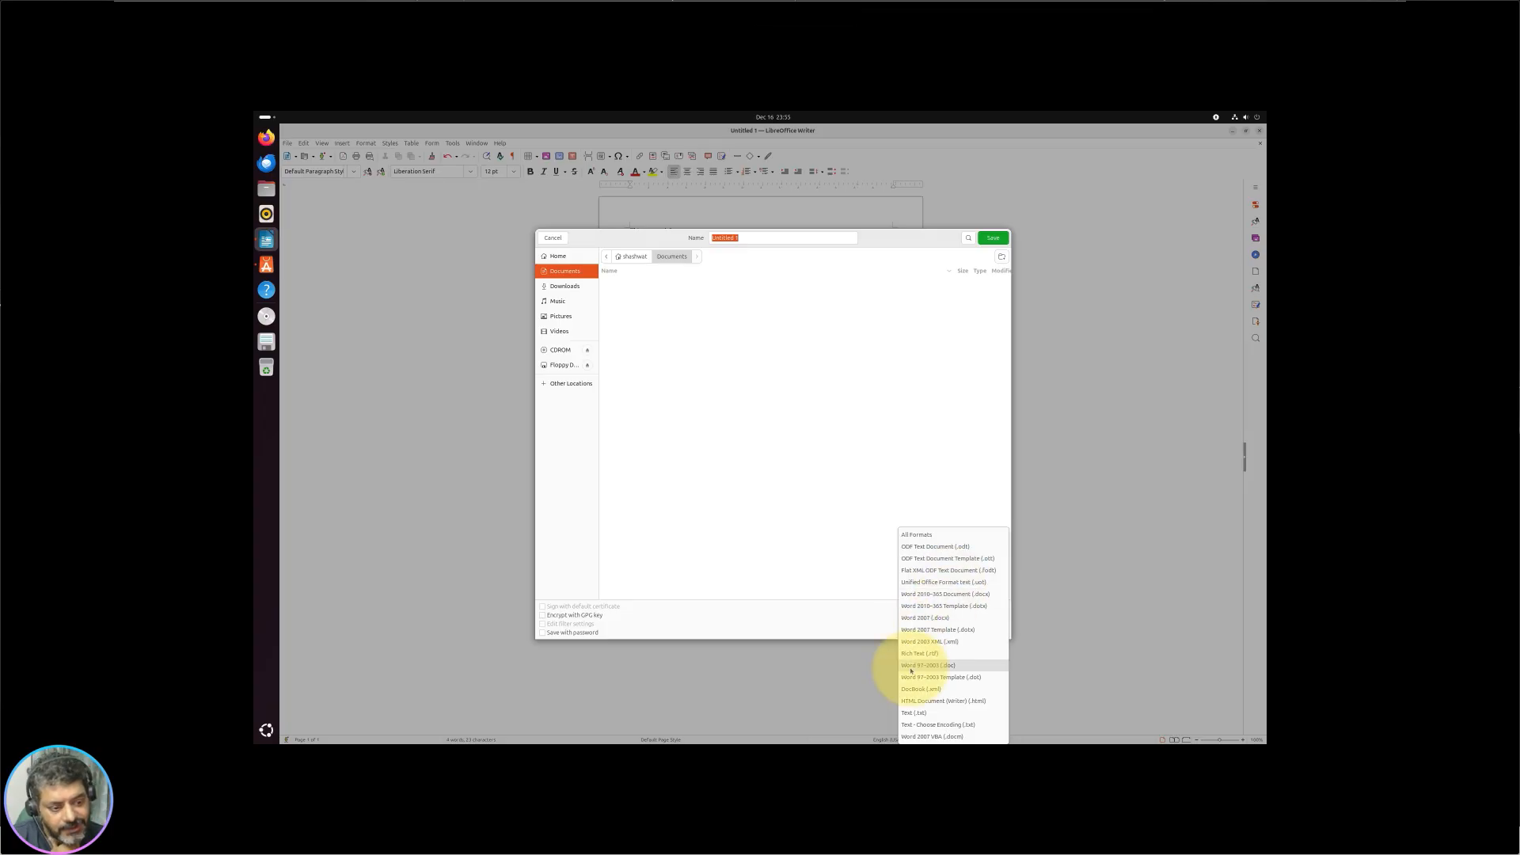
pyautogui.click(770, 560)
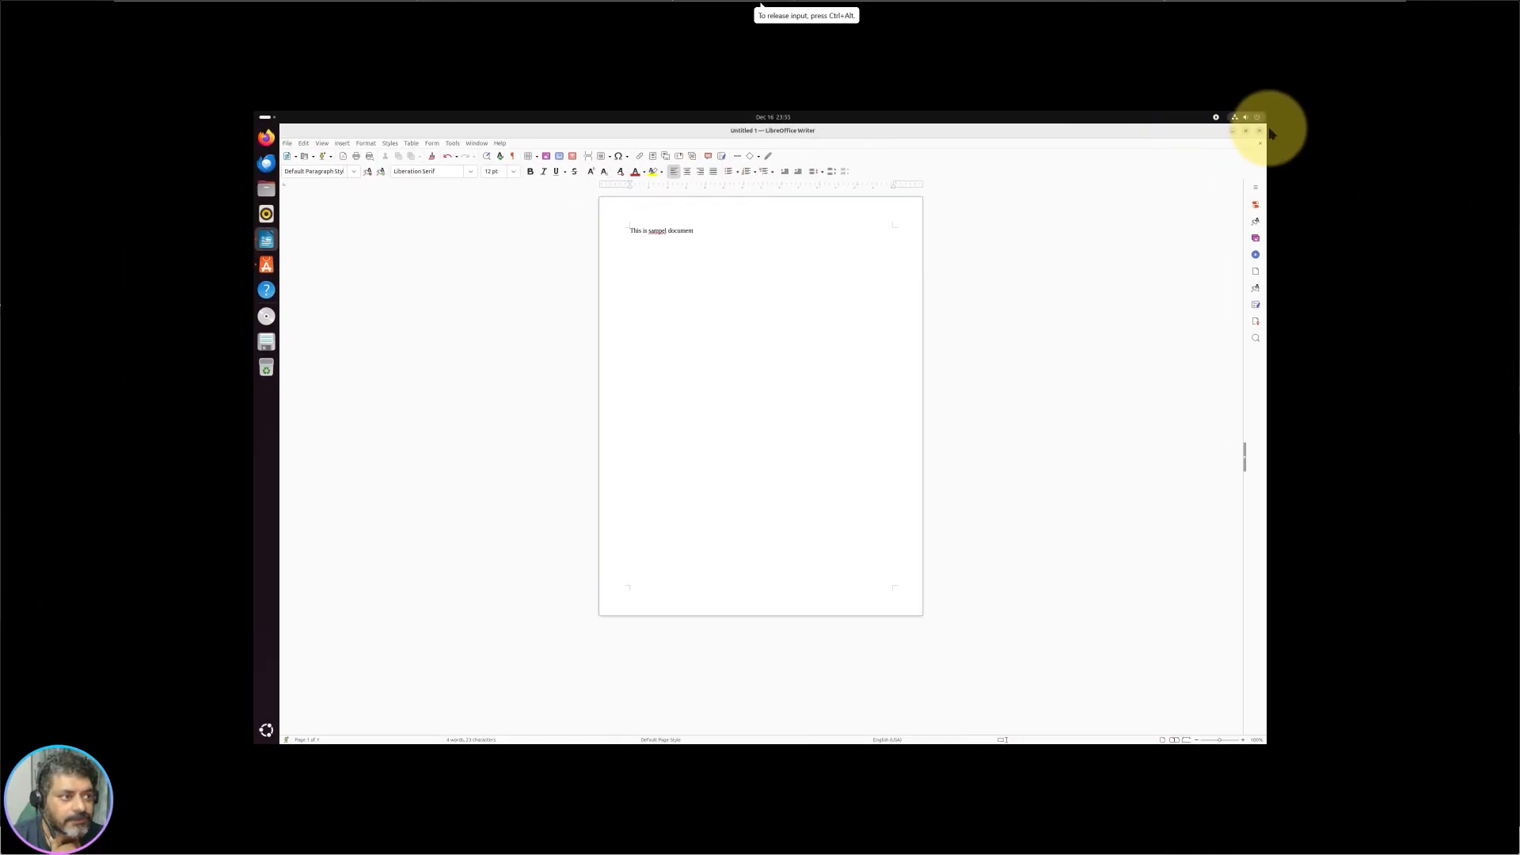
pyautogui.click(1260, 134)
pyautogui.click(697, 451)
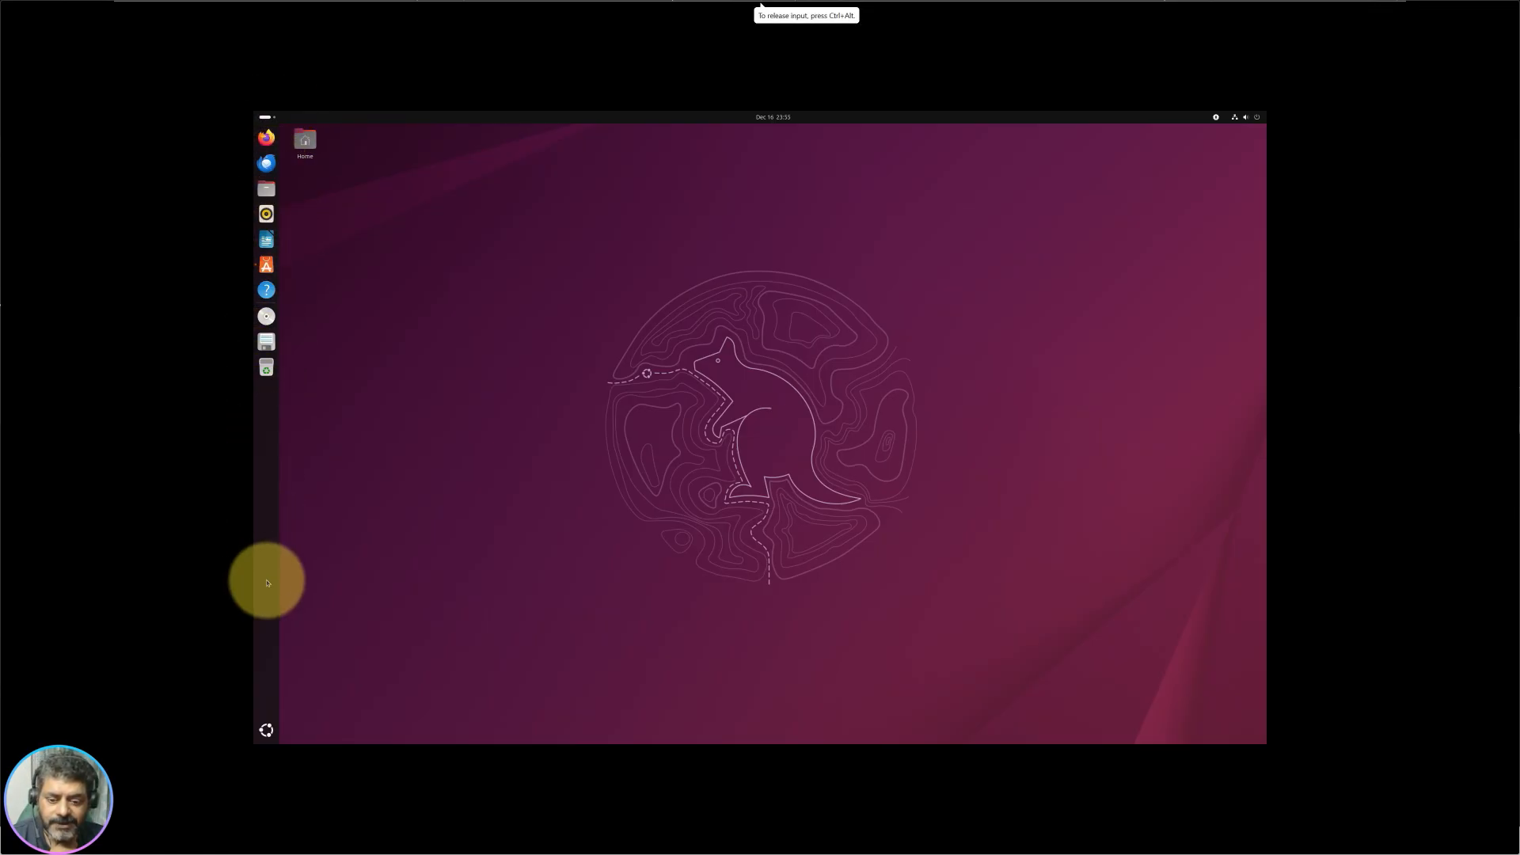
# Step: Open the app grid's Utilities folder and move Camera onto the Clocks spot
pyautogui.click(267, 731)
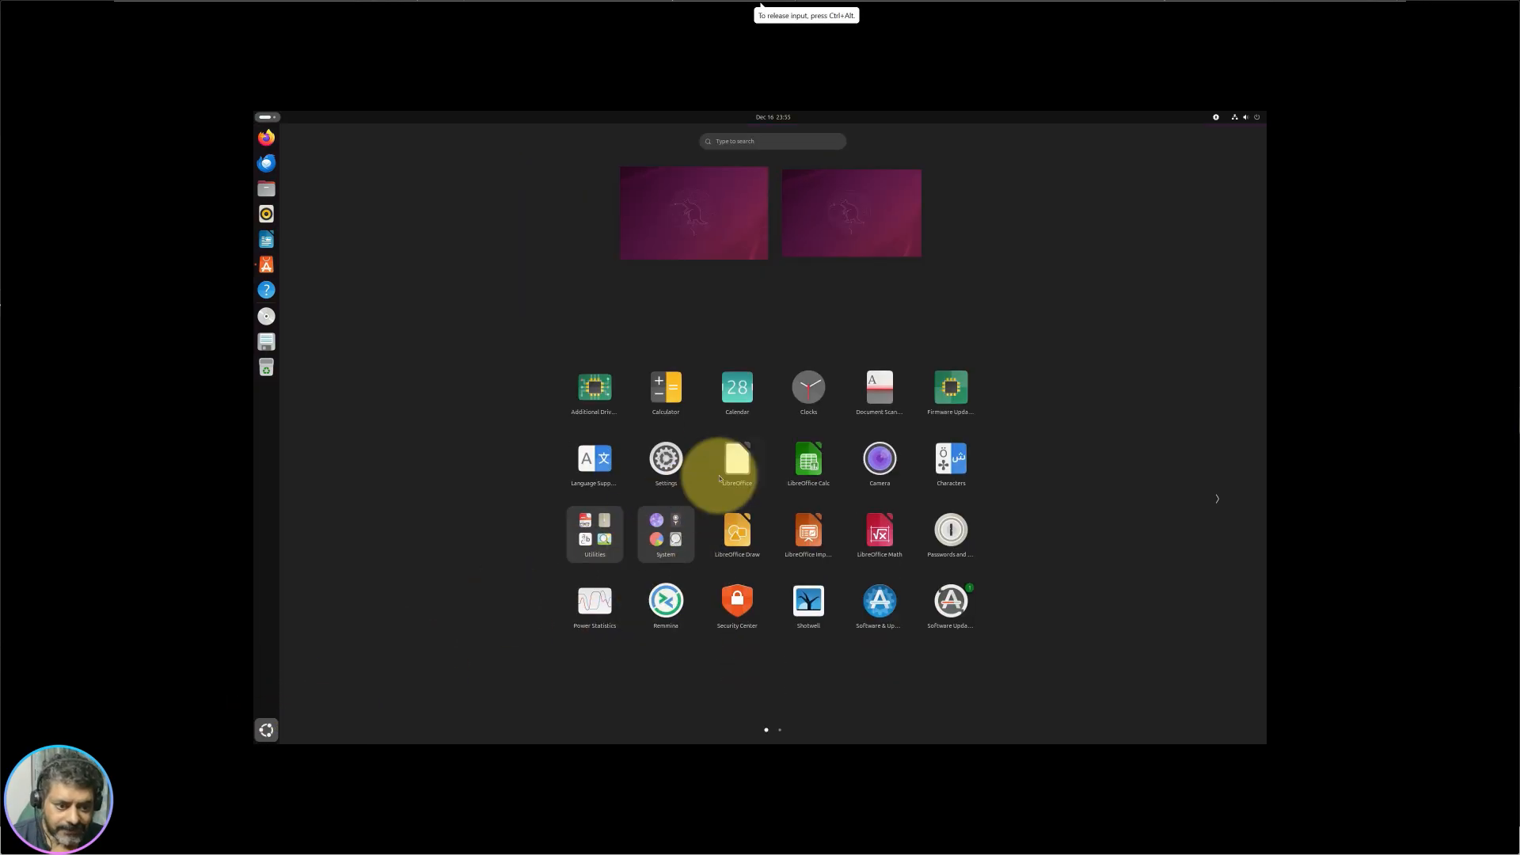
pyautogui.scroll(-1, 744, 471)
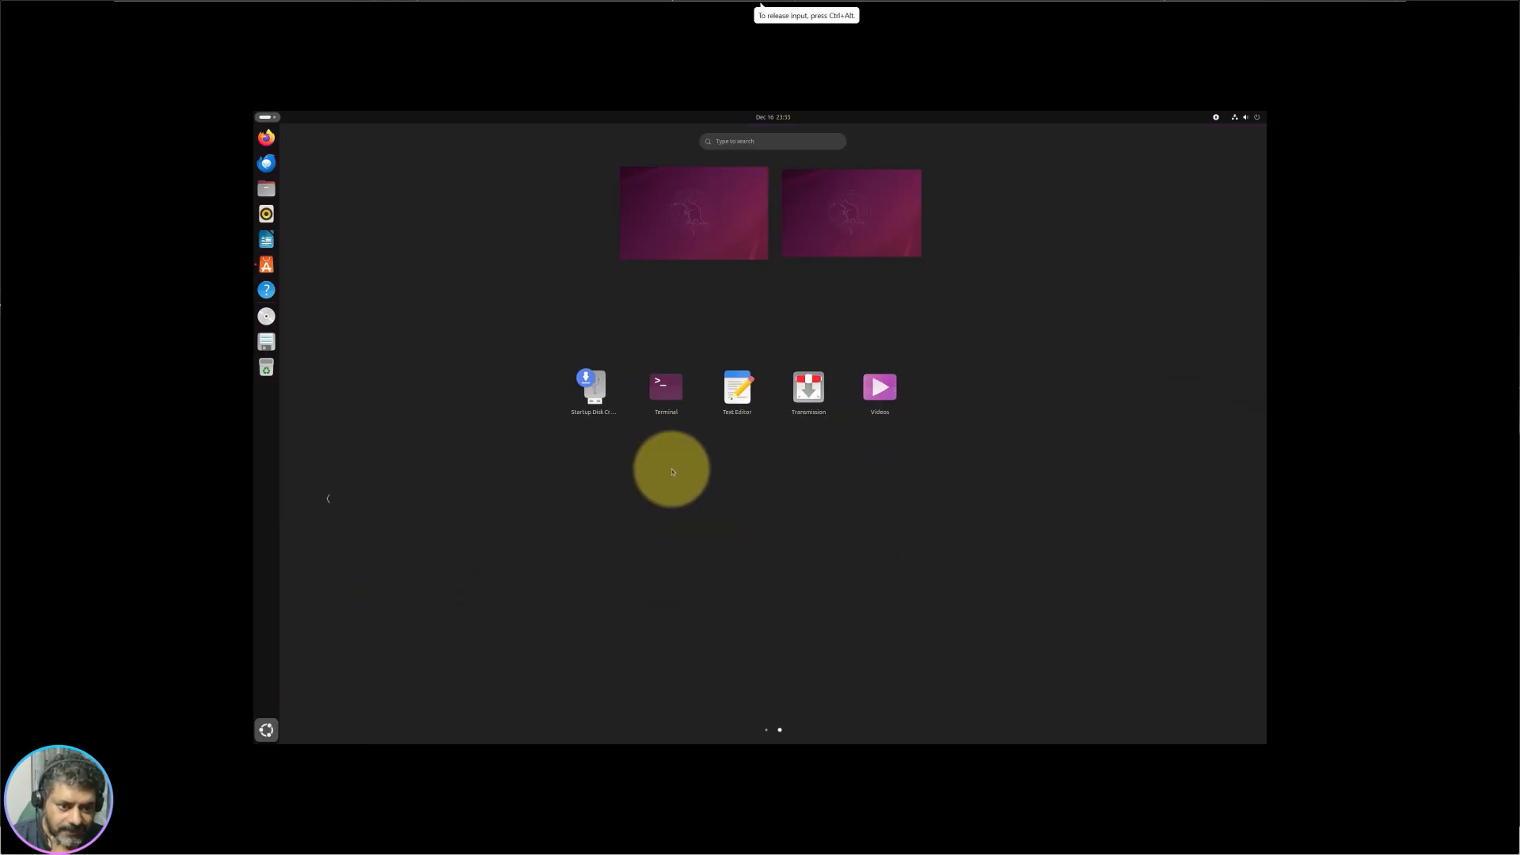
pyautogui.scroll(1, 784, 491)
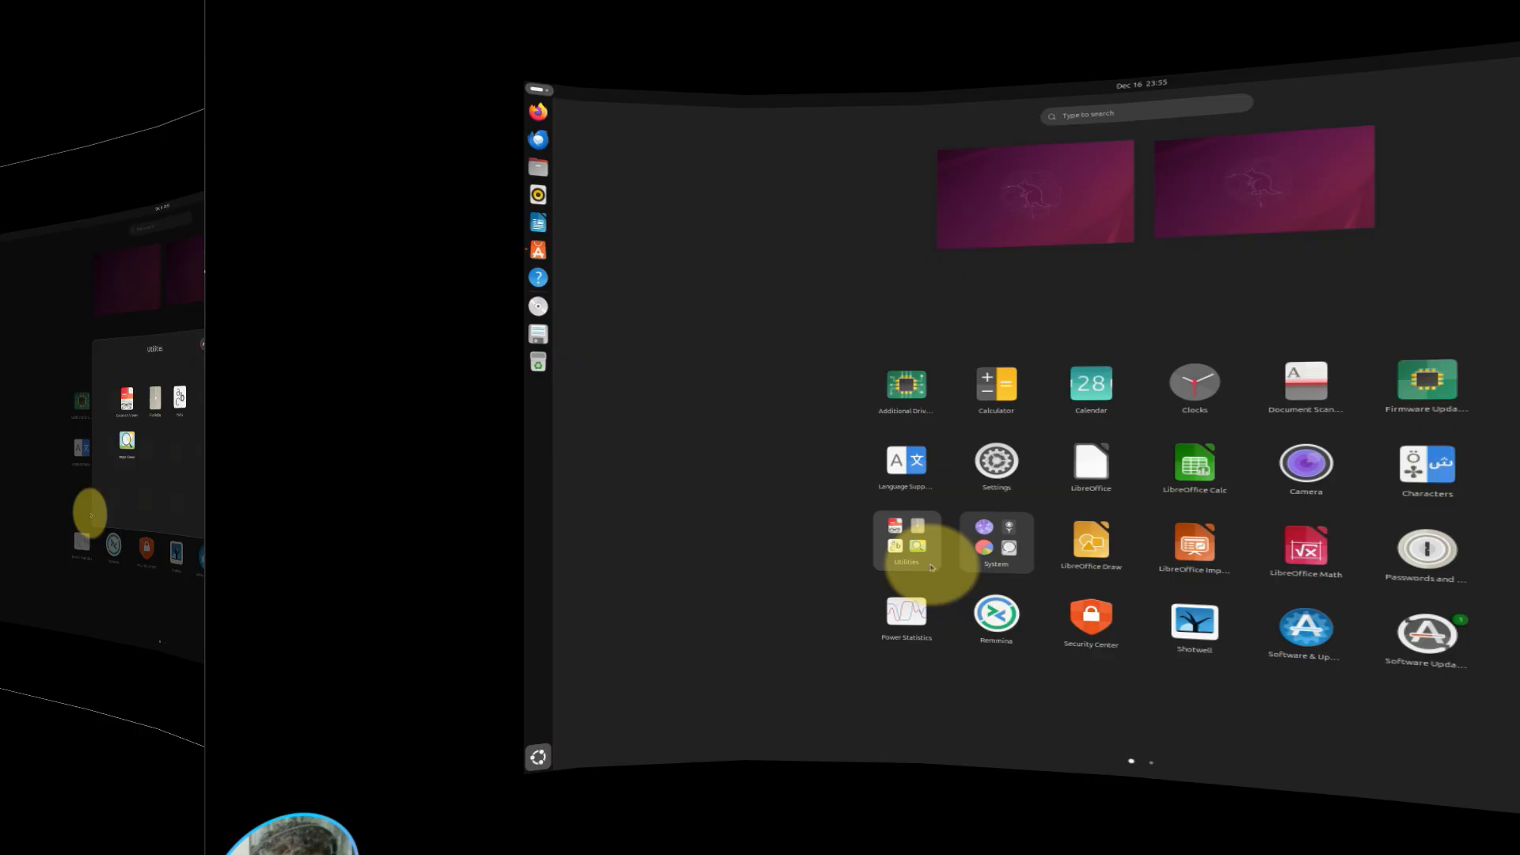
pyautogui.click(619, 547)
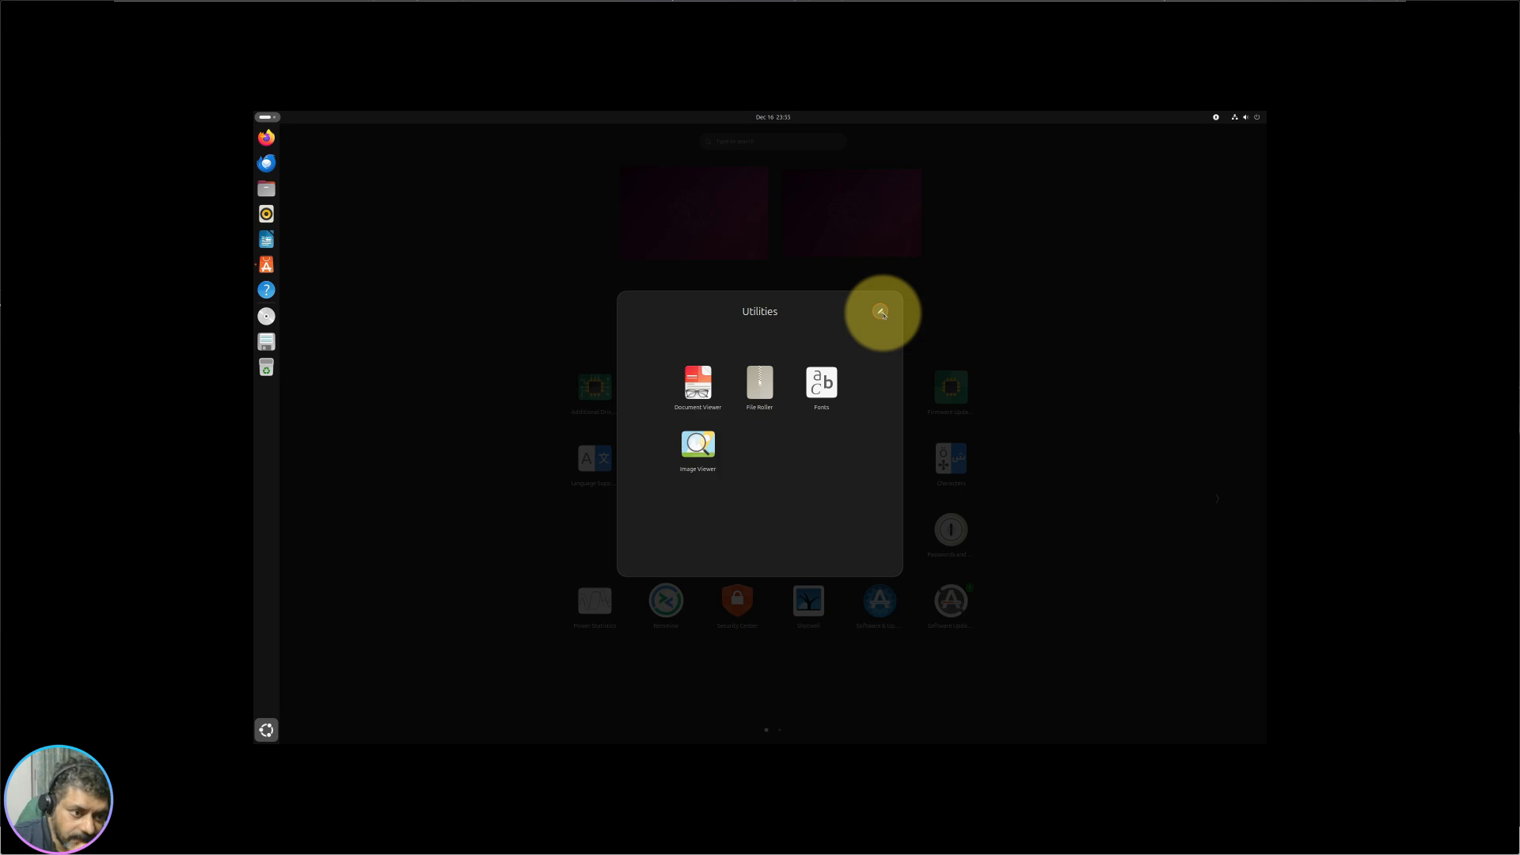
pyautogui.click(782, 309)
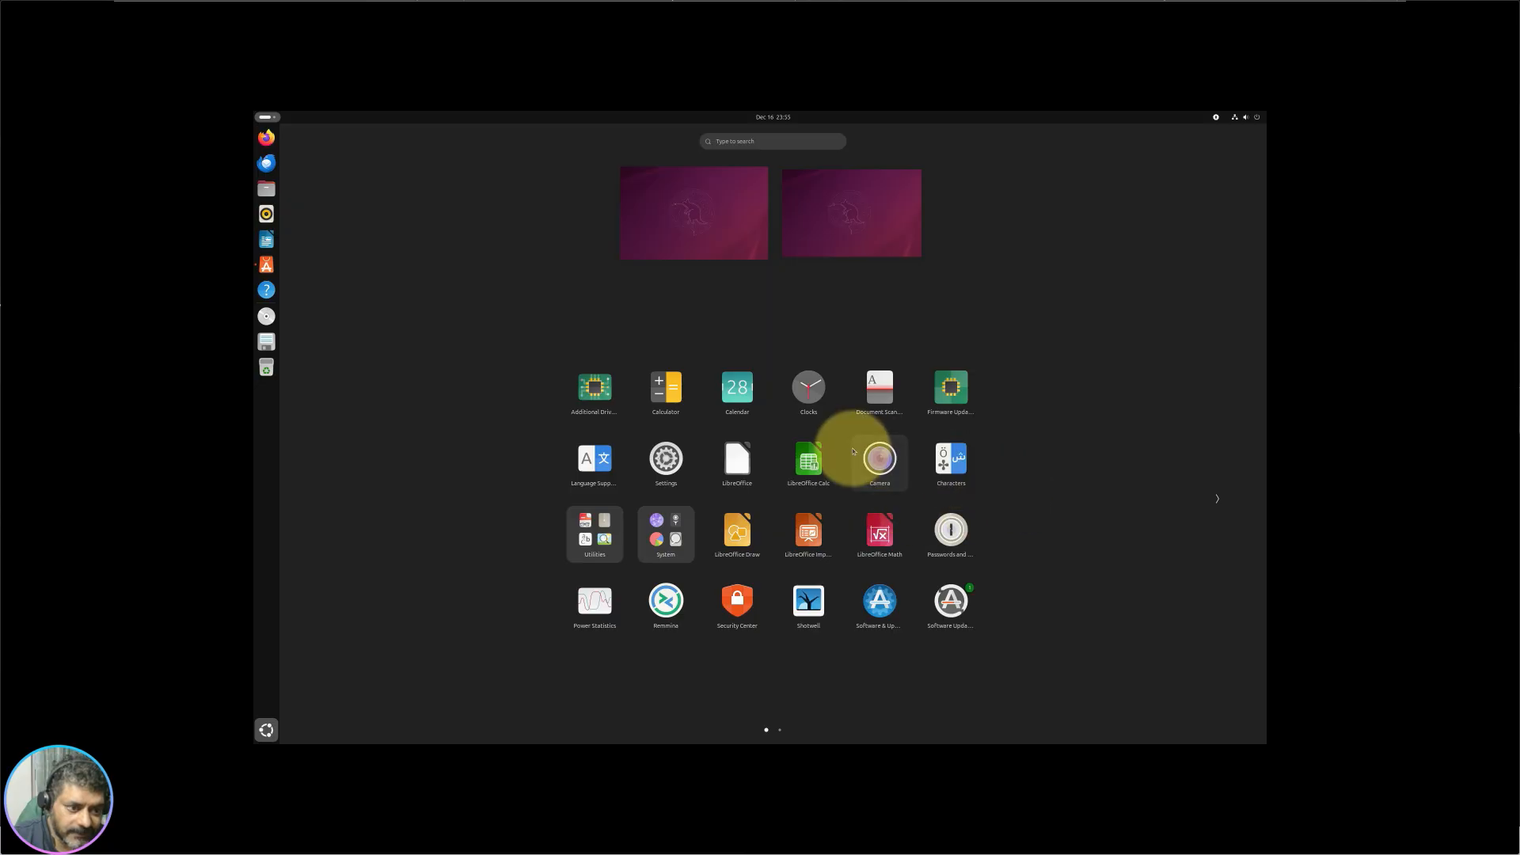
pyautogui.moveTo(879, 456); pyautogui.dragTo(807, 389)
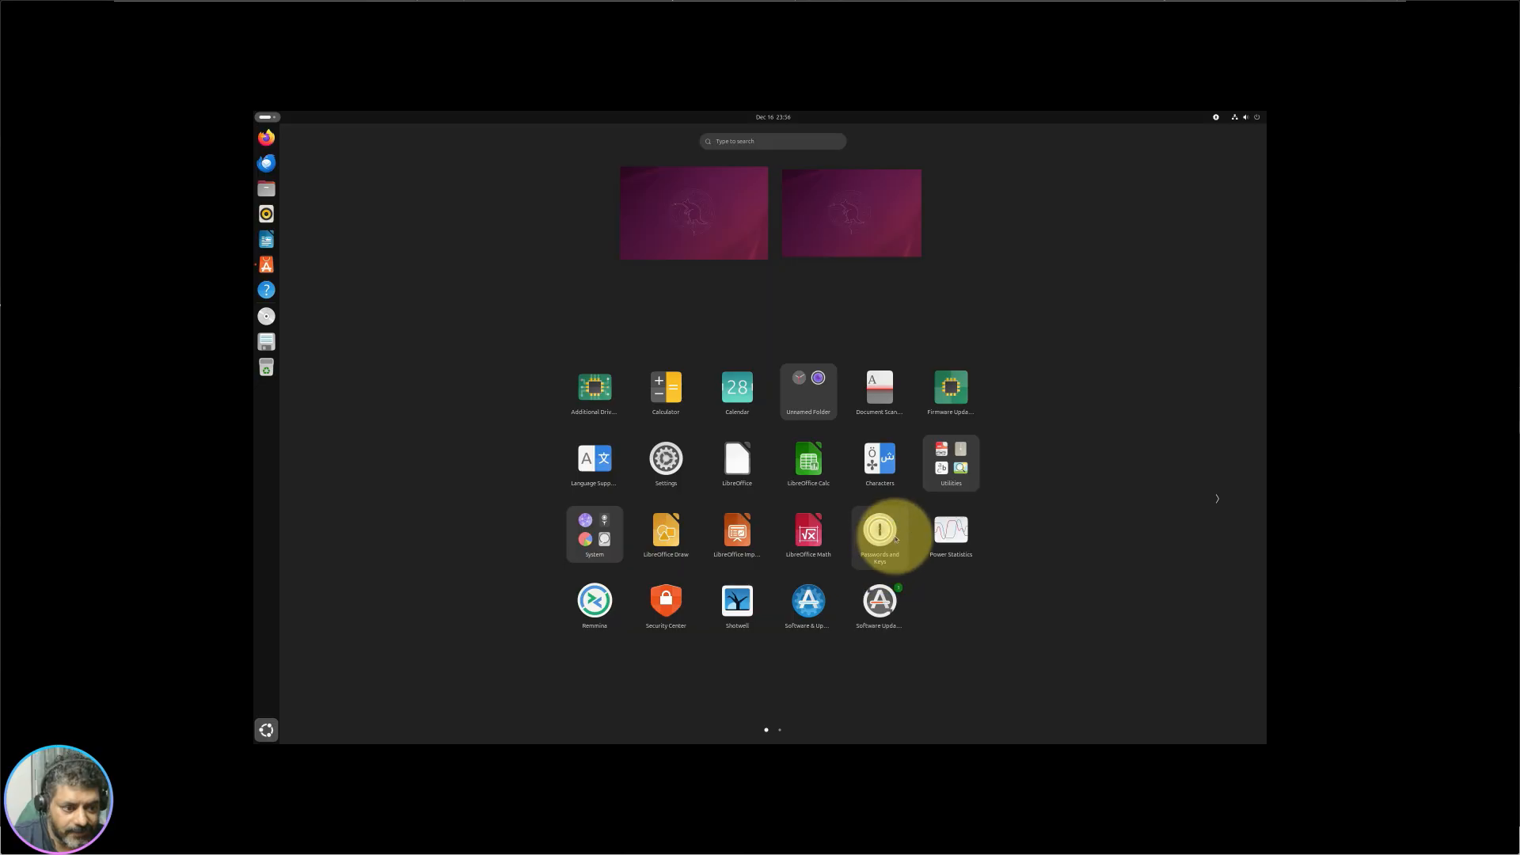
# Step: Put Passwords and Keys in Unnamed Folder; group Software & Updates with Software Updater, and Math with Impress
pyautogui.moveTo(896, 540); pyautogui.dragTo(799, 405)
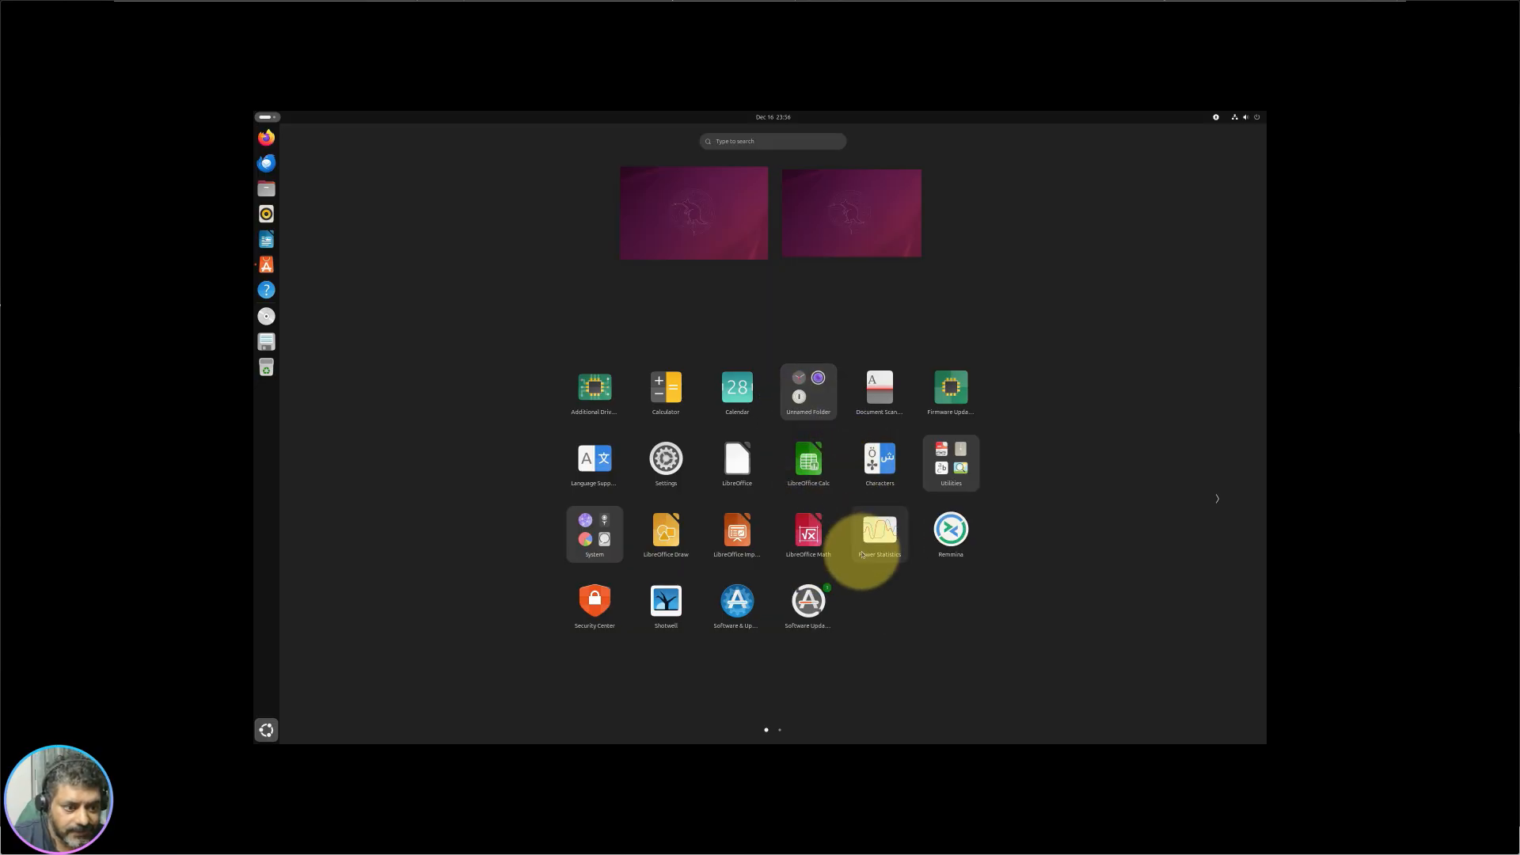
pyautogui.moveTo(957, 542)
pyautogui.mouseDown()
pyautogui.moveTo(908, 520)
pyautogui.moveTo(954, 531)
pyautogui.mouseUp()
pyautogui.moveTo(735, 608); pyautogui.dragTo(814, 611)
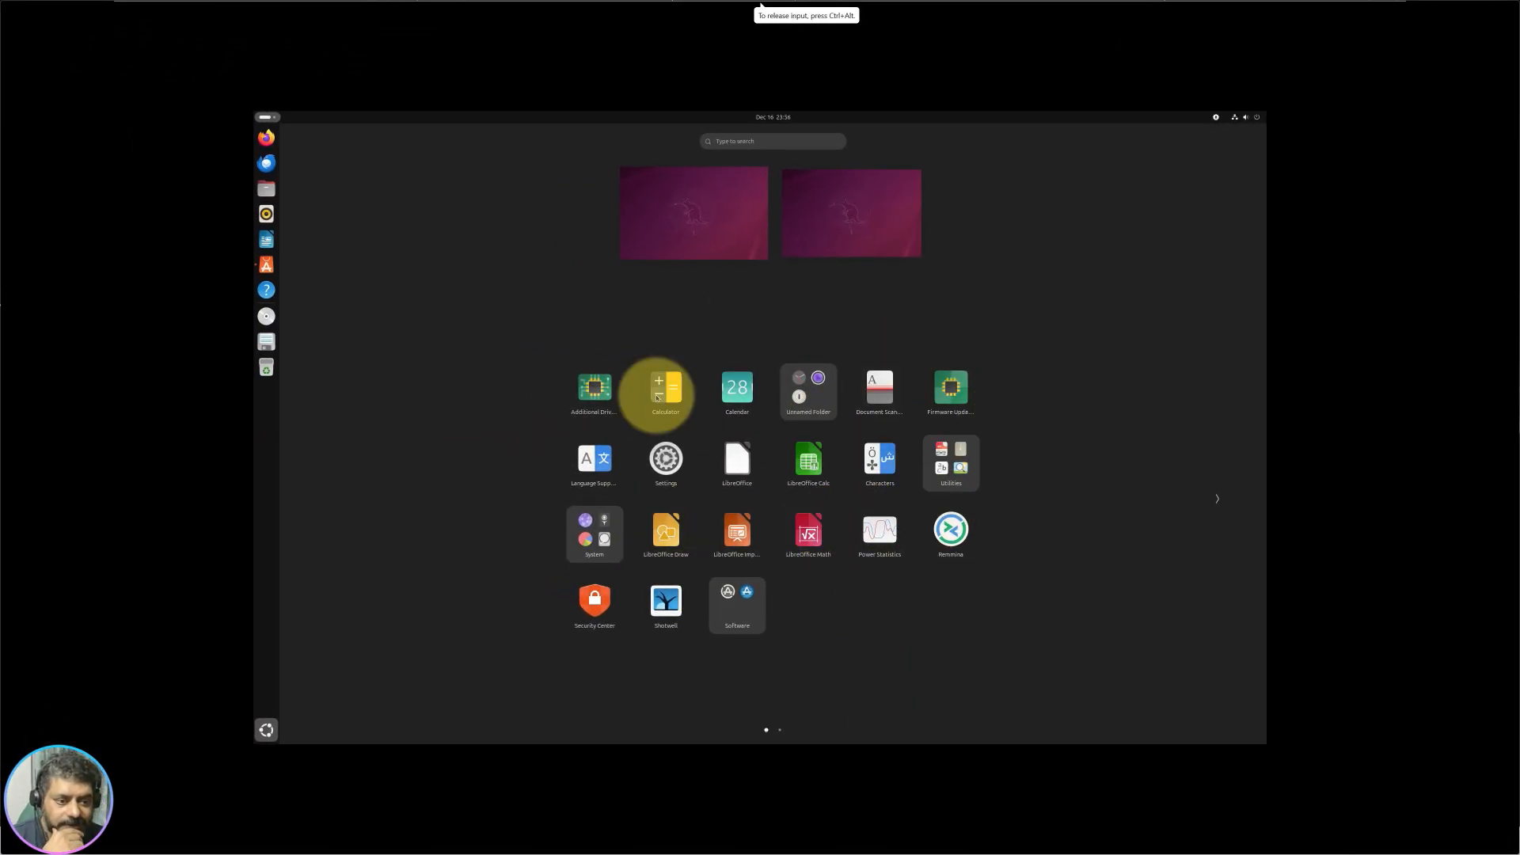
pyautogui.moveTo(797, 549); pyautogui.dragTo(732, 532)
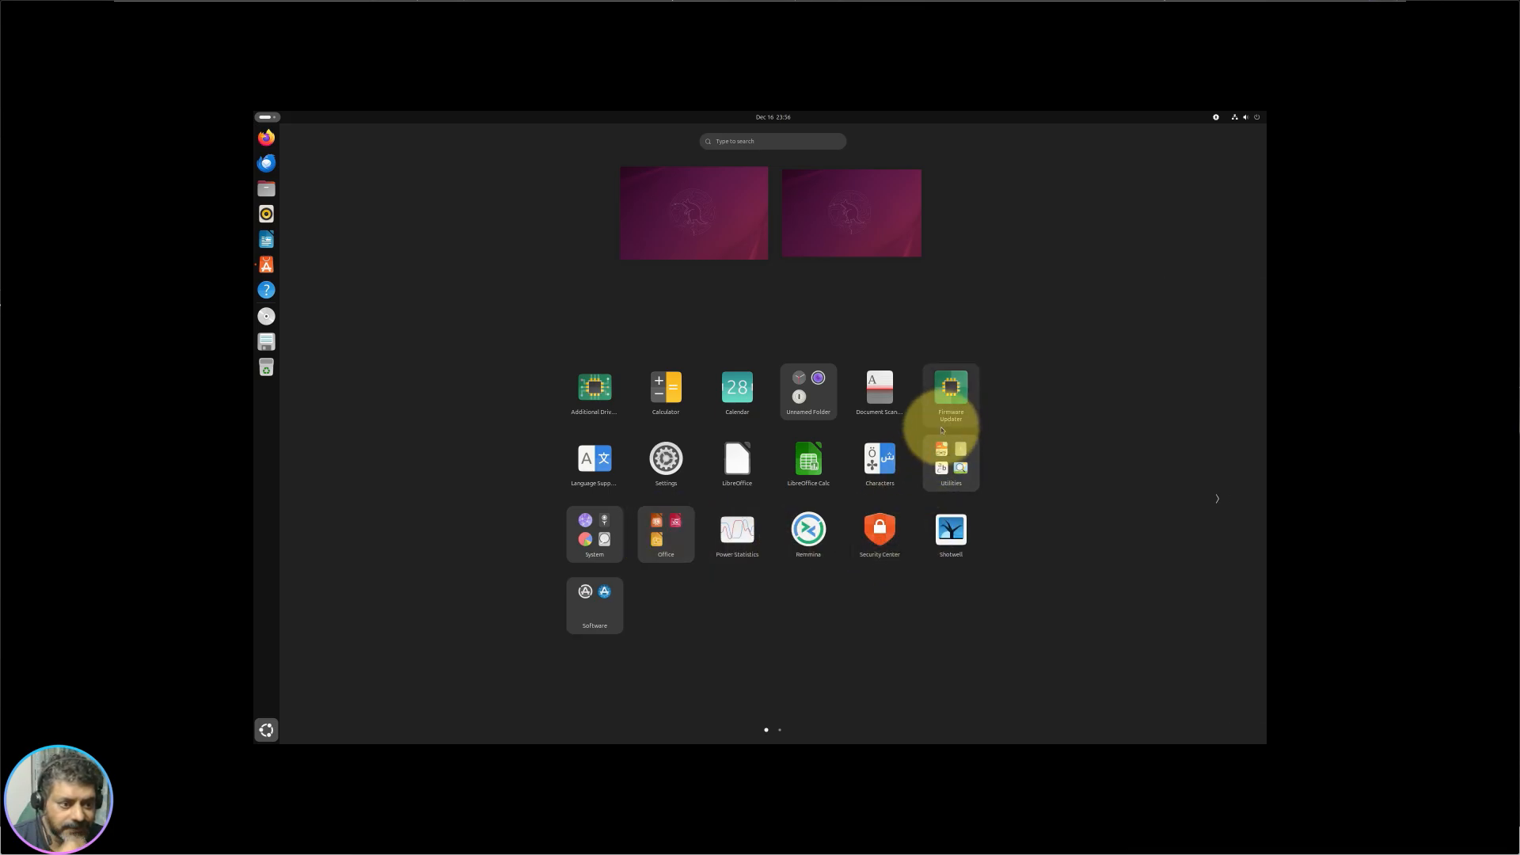
# Step: Add LibreOffice Calc to the Office folder and open the folder for renaming
pyautogui.moveTo(811, 457); pyautogui.dragTo(672, 535)
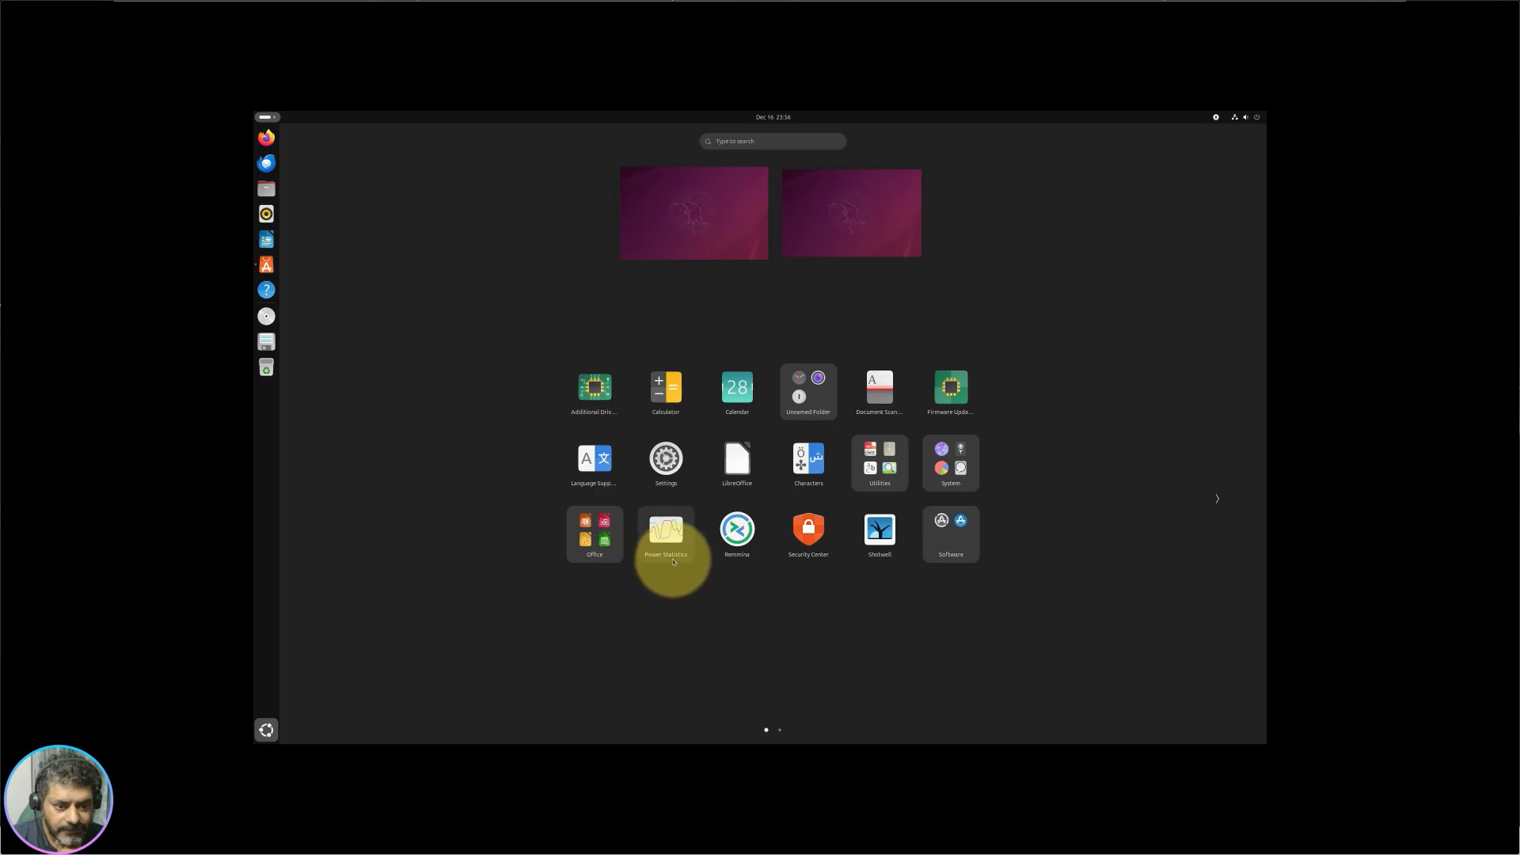
pyautogui.click(594, 534)
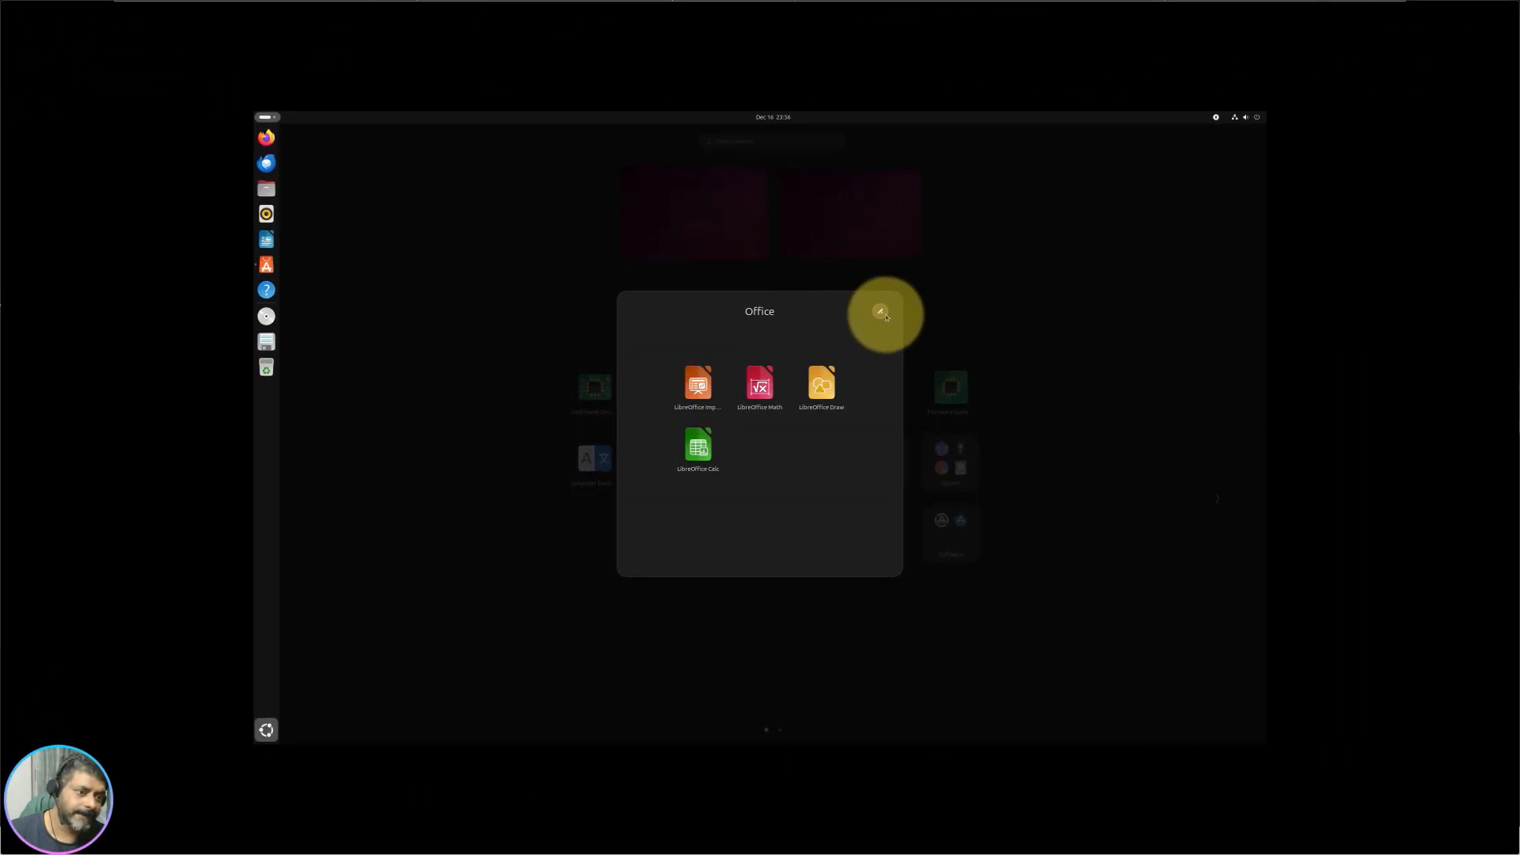
pyautogui.click(883, 314)
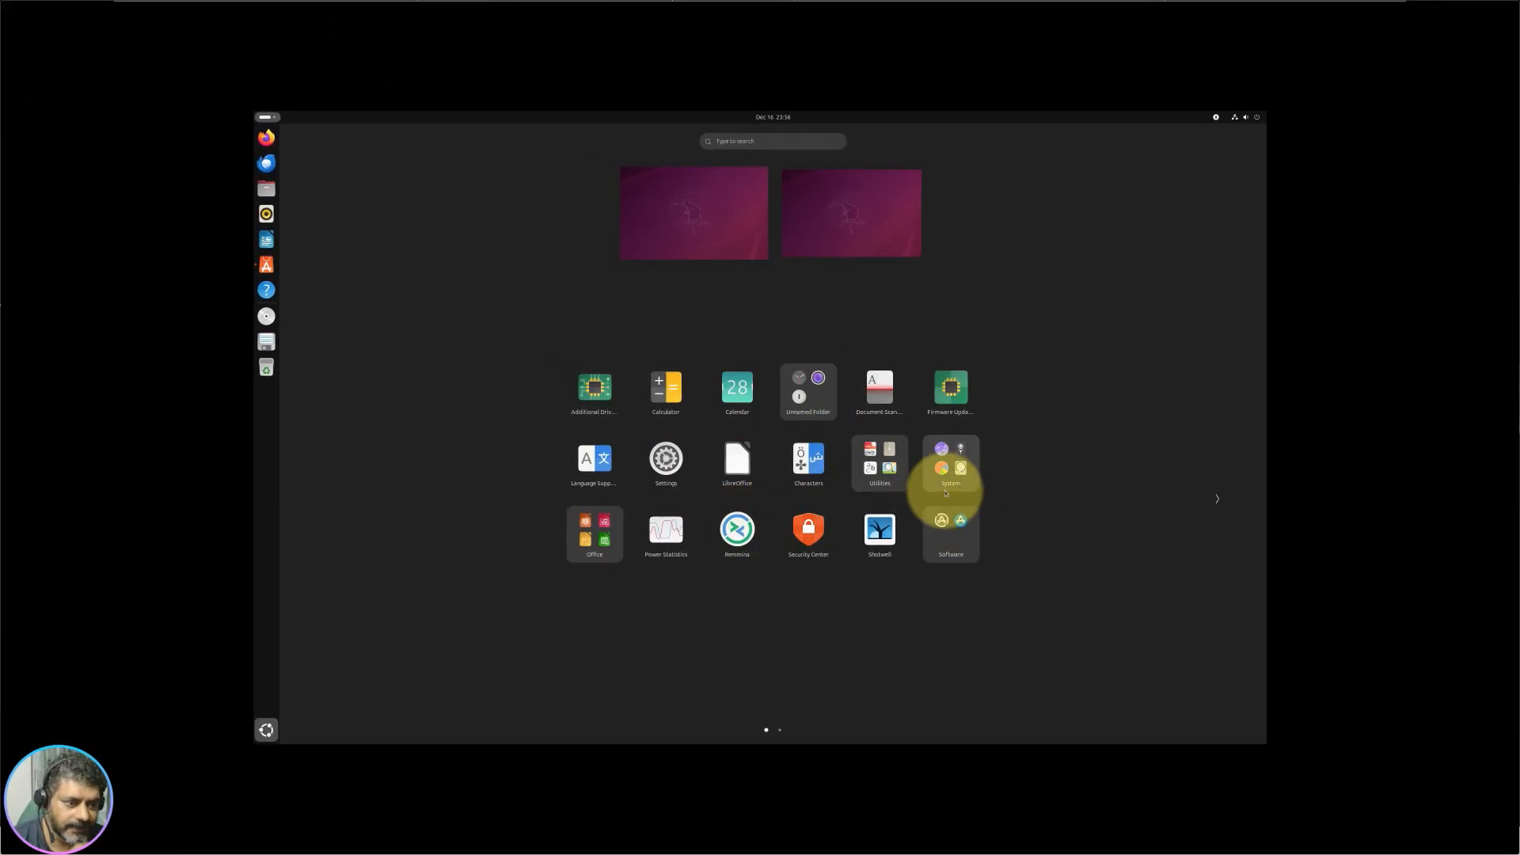
pyautogui.scroll(-1, 747, 472)
pyautogui.scroll(1, 747, 473)
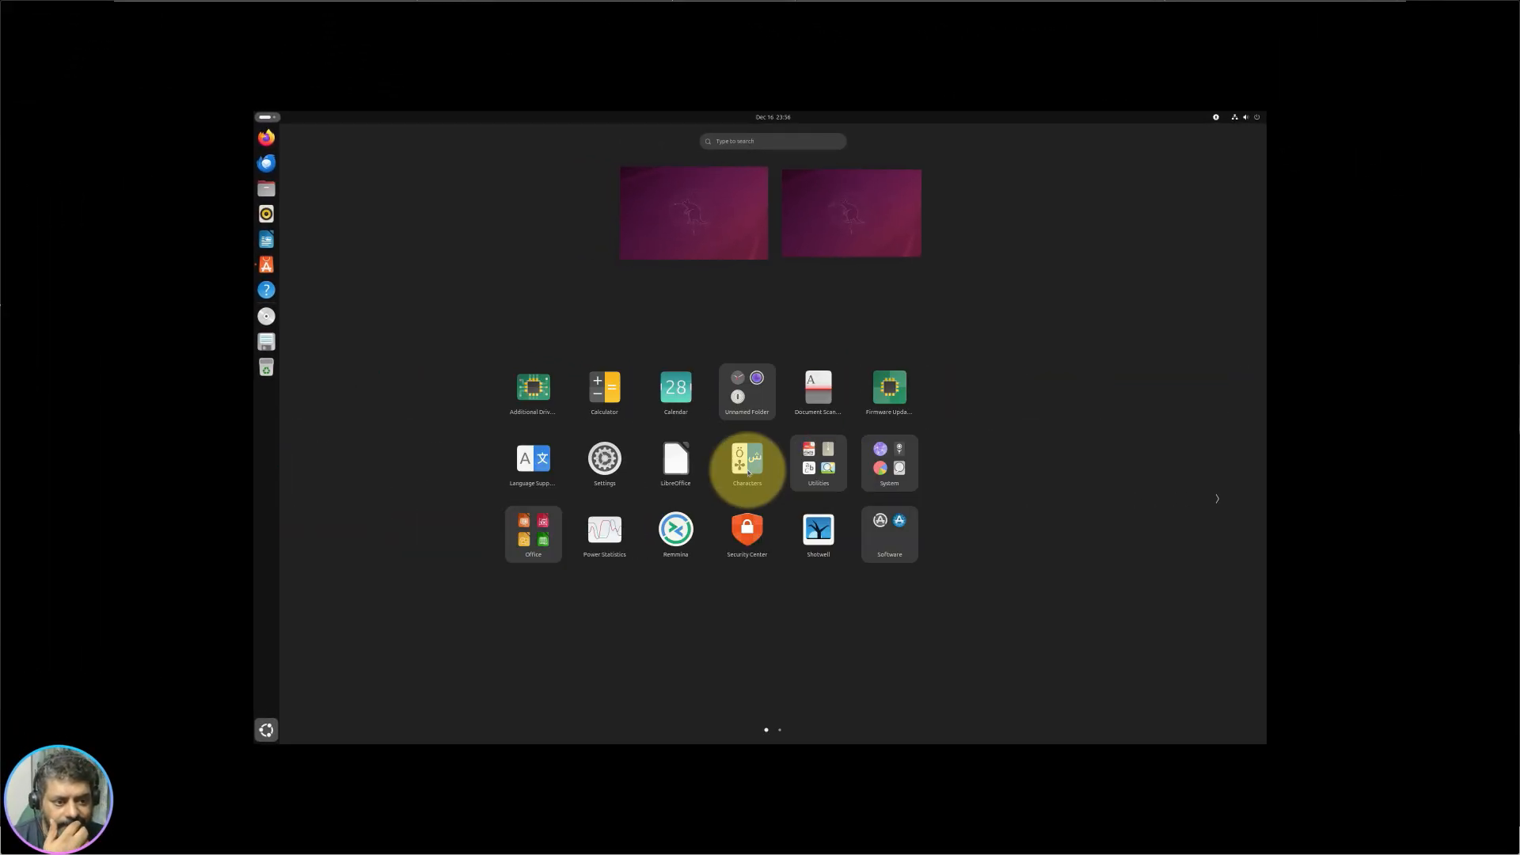
pyautogui.scroll(-1, 747, 473)
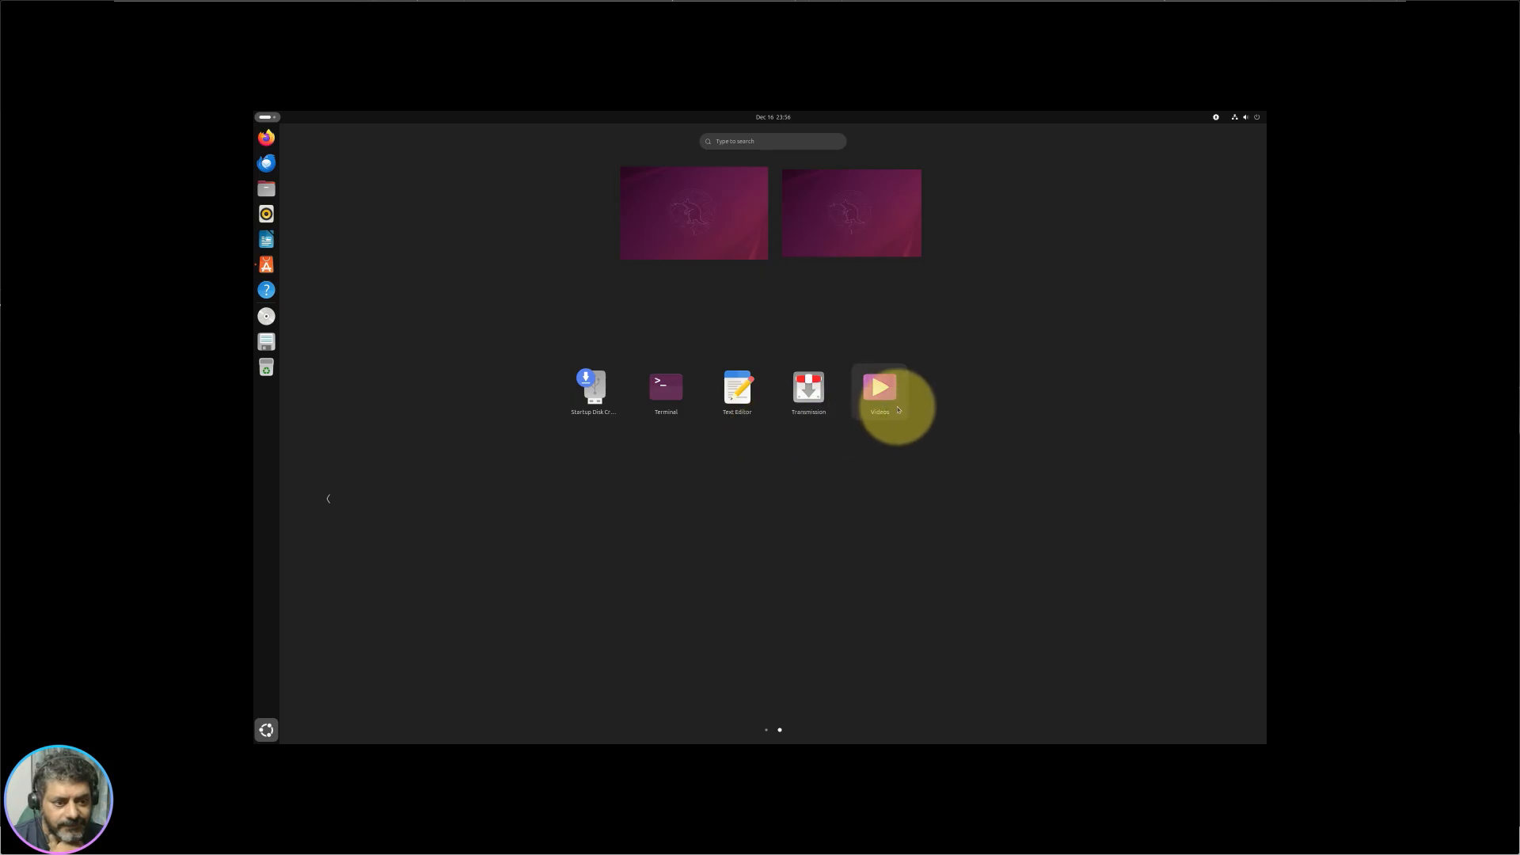
pyautogui.moveTo(896, 401)
pyautogui.mouseDown()
pyautogui.moveTo(810, 402)
pyautogui.moveTo(873, 385)
pyautogui.mouseUp()
pyautogui.scroll(1, 664, 511)
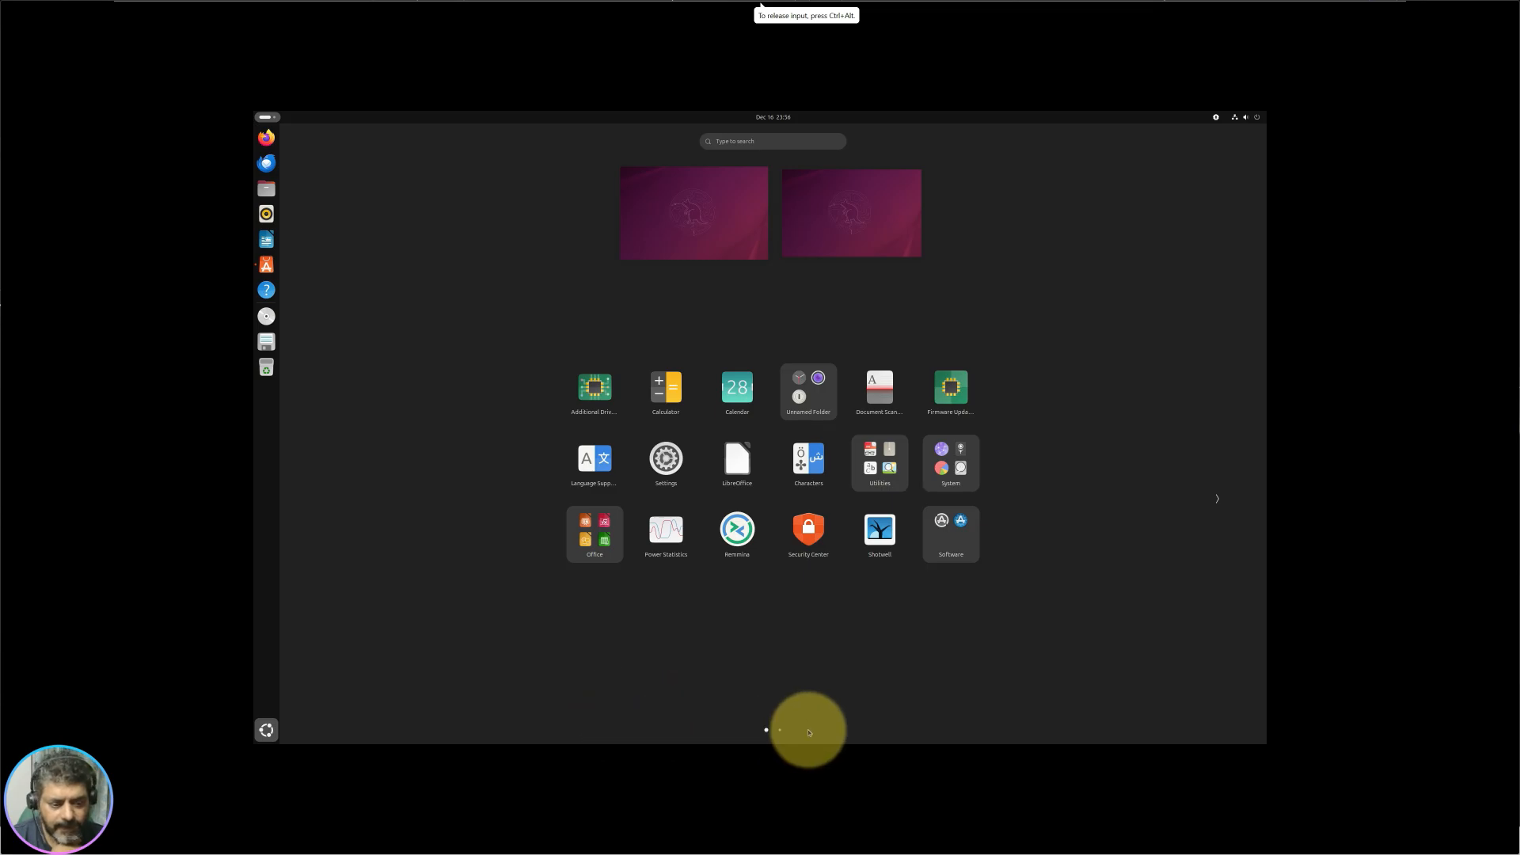
# Step: Browse the second app page and drag the LibreOffice launcher into the Office folder
pyautogui.click(779, 732)
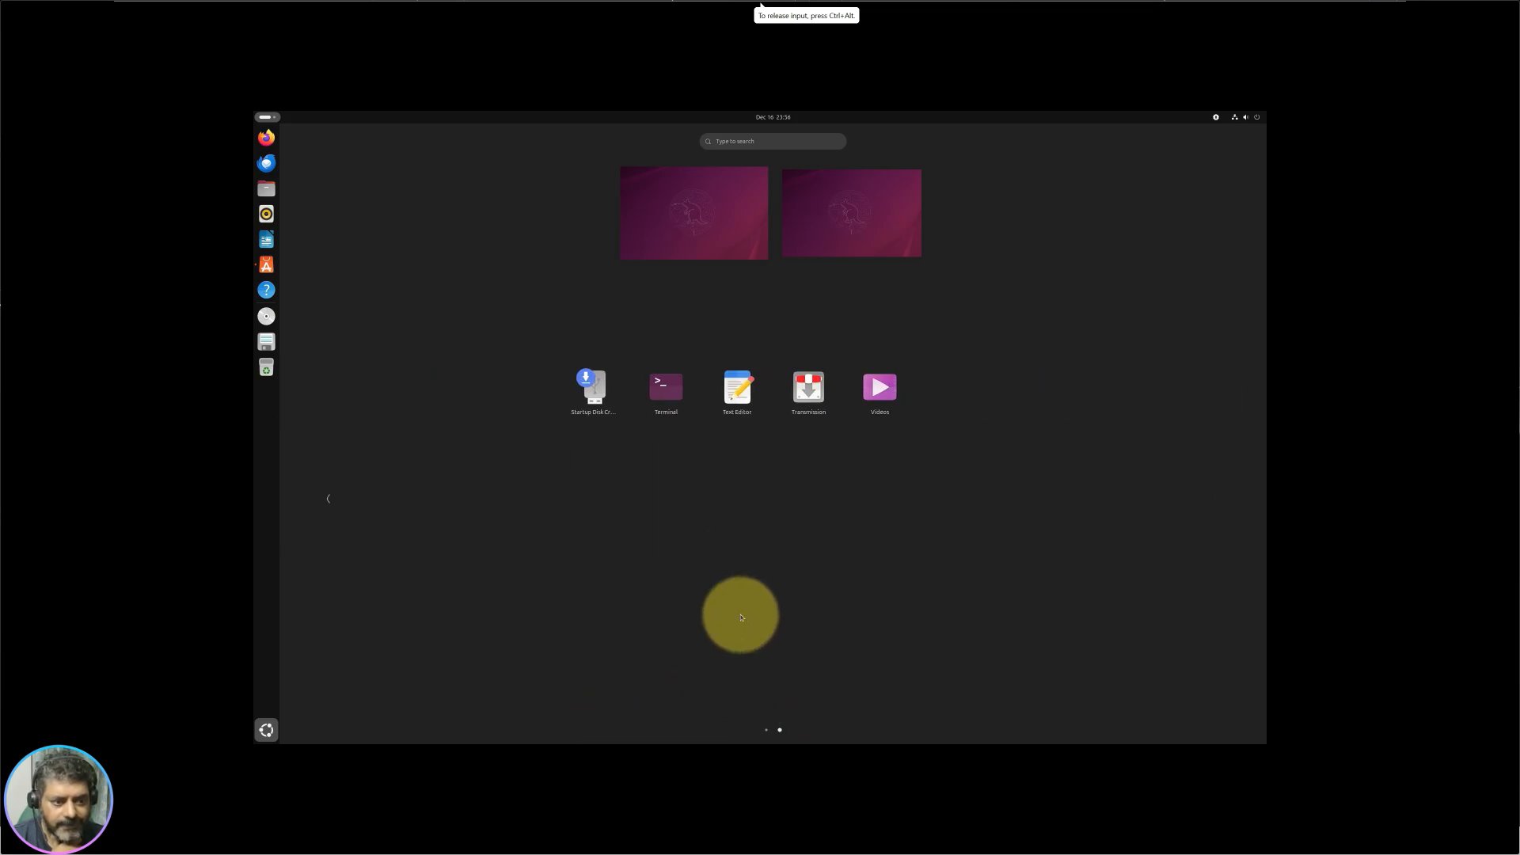
pyautogui.scroll(1, 625, 511)
pyautogui.scroll(-1, 629, 511)
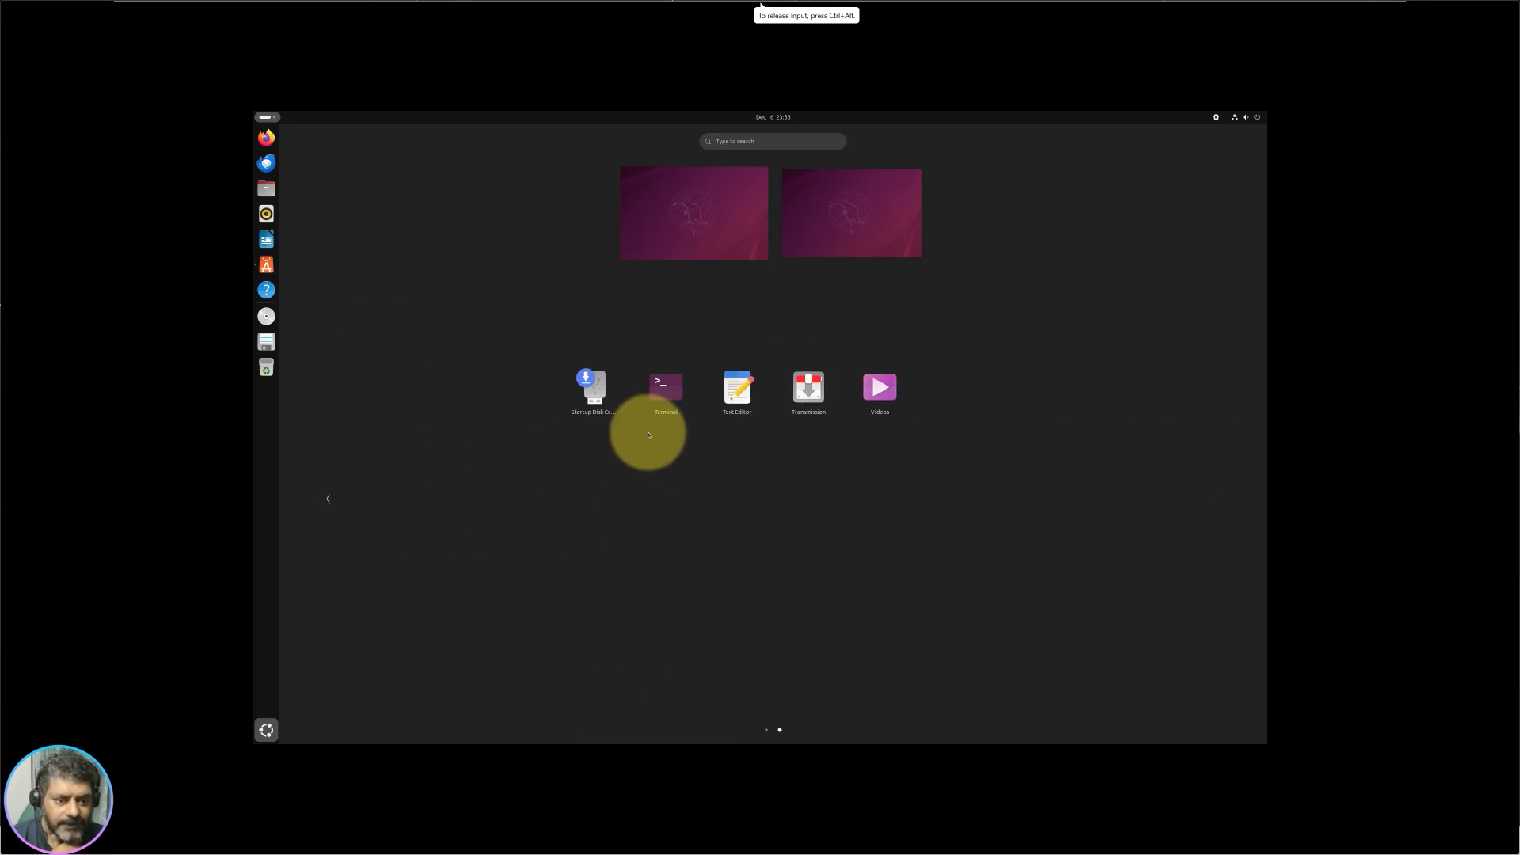
pyautogui.scroll(1, 644, 430)
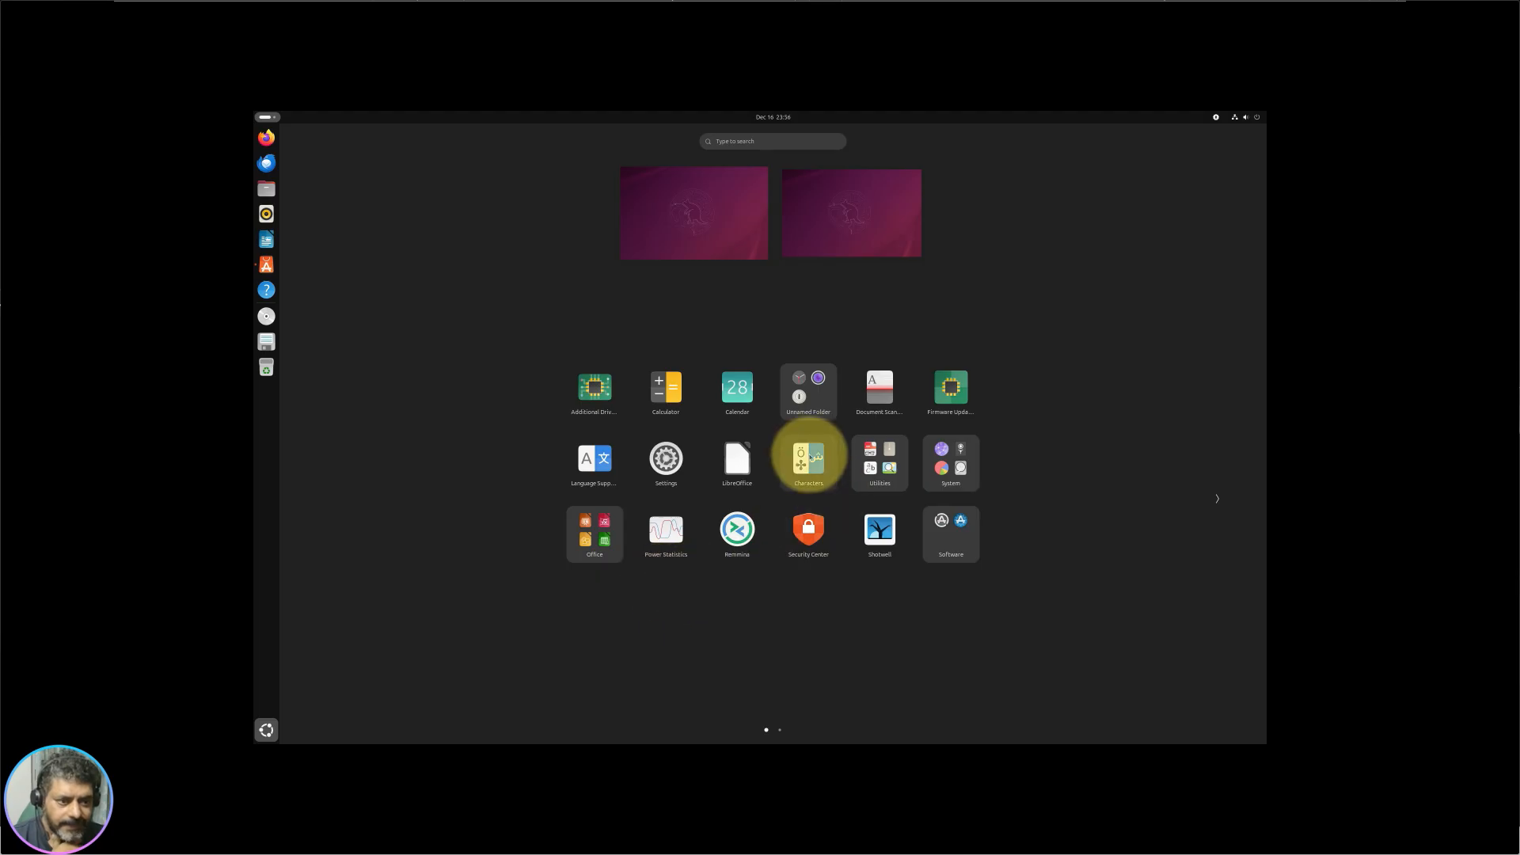
pyautogui.scroll(-1, 727, 444)
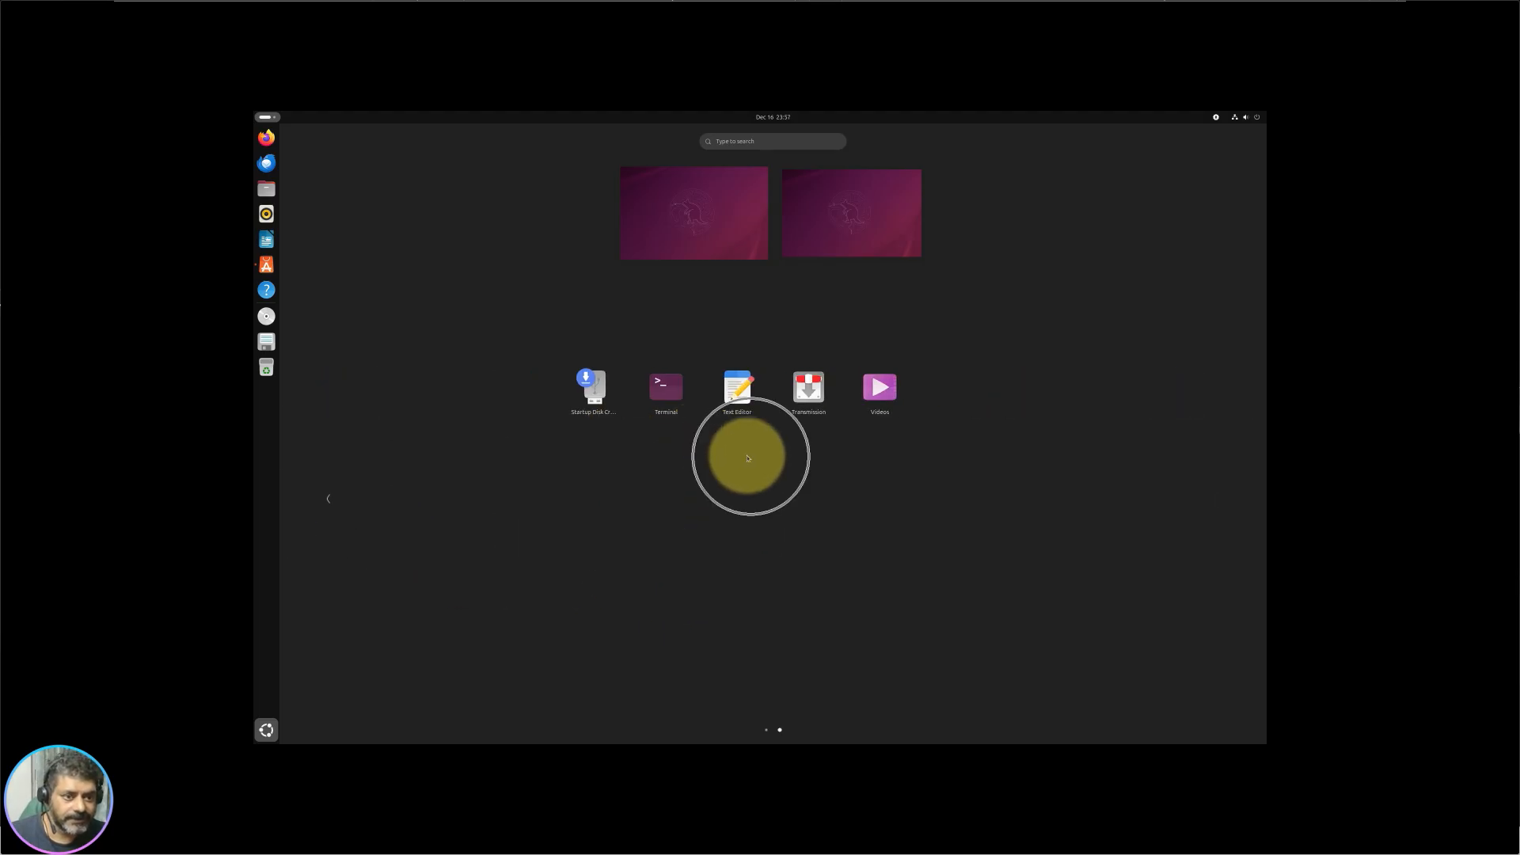
pyautogui.scroll(1, 744, 452)
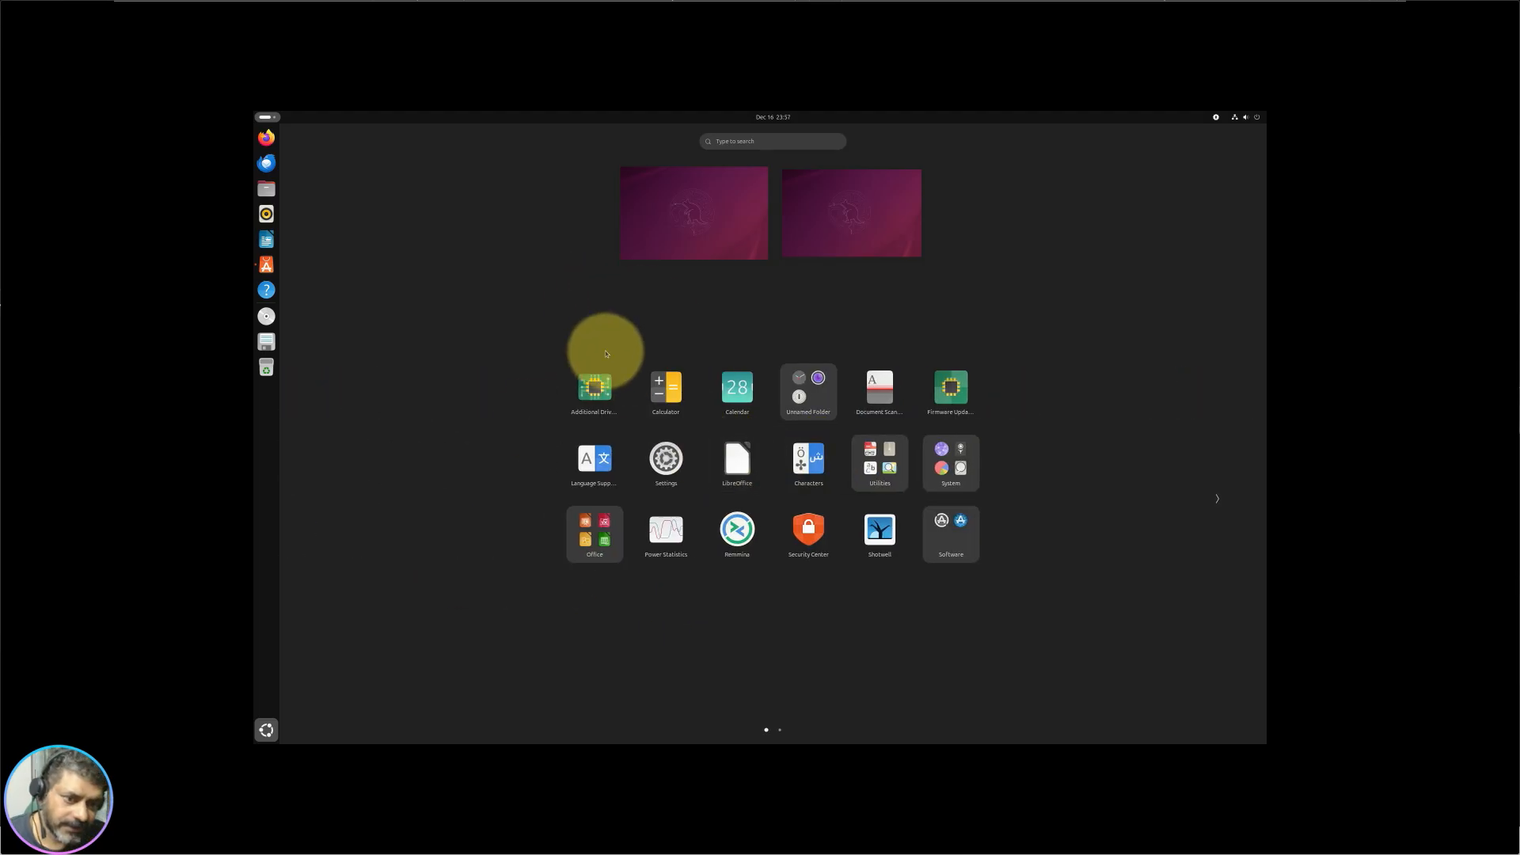
pyautogui.scroll(-1, 539, 568)
pyautogui.scroll(1, 539, 568)
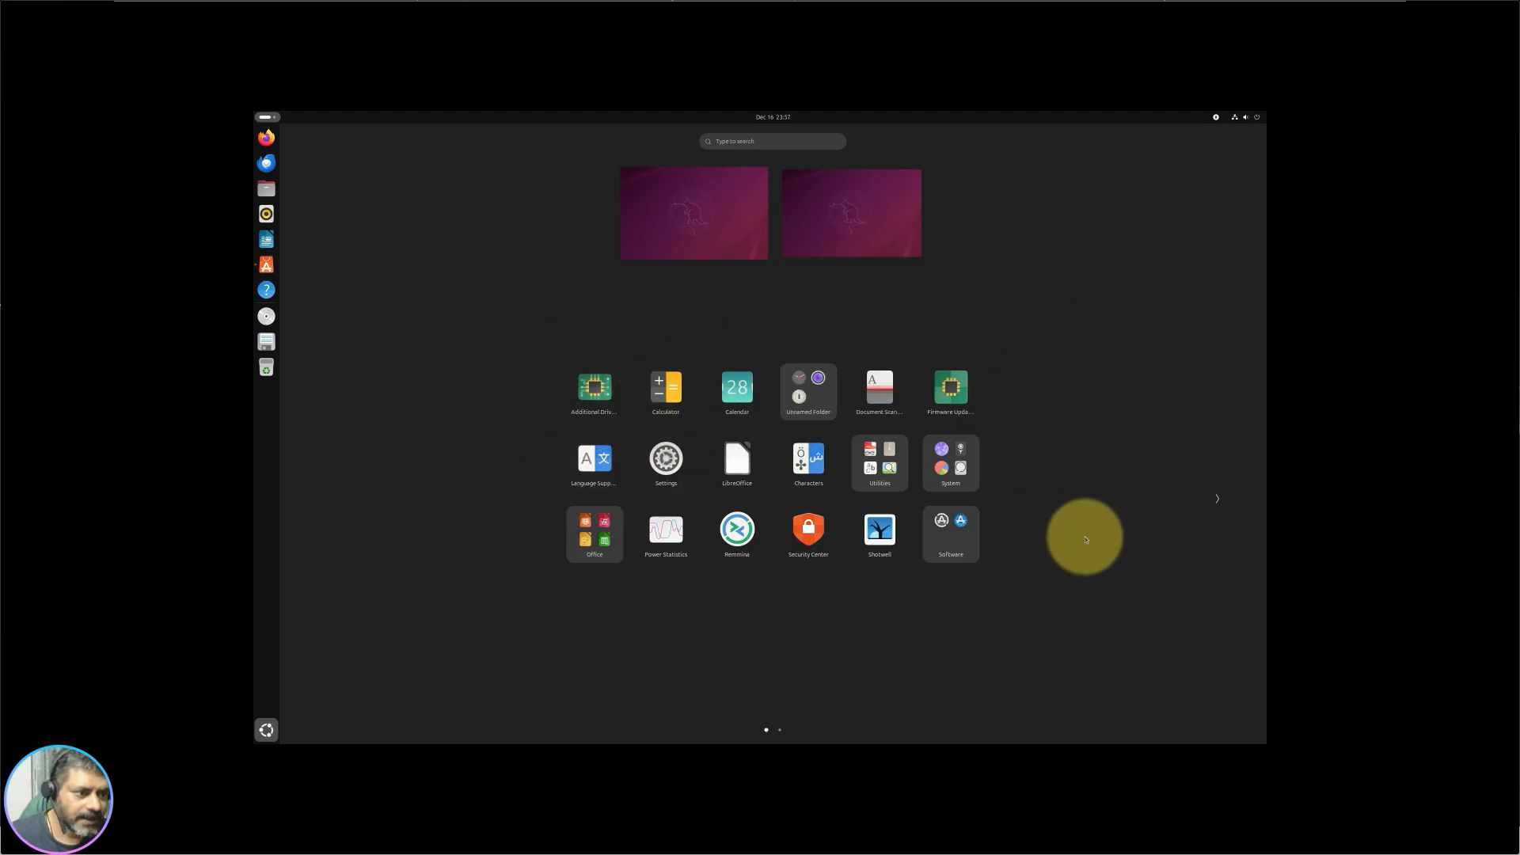
pyautogui.scroll(-1, 1127, 509)
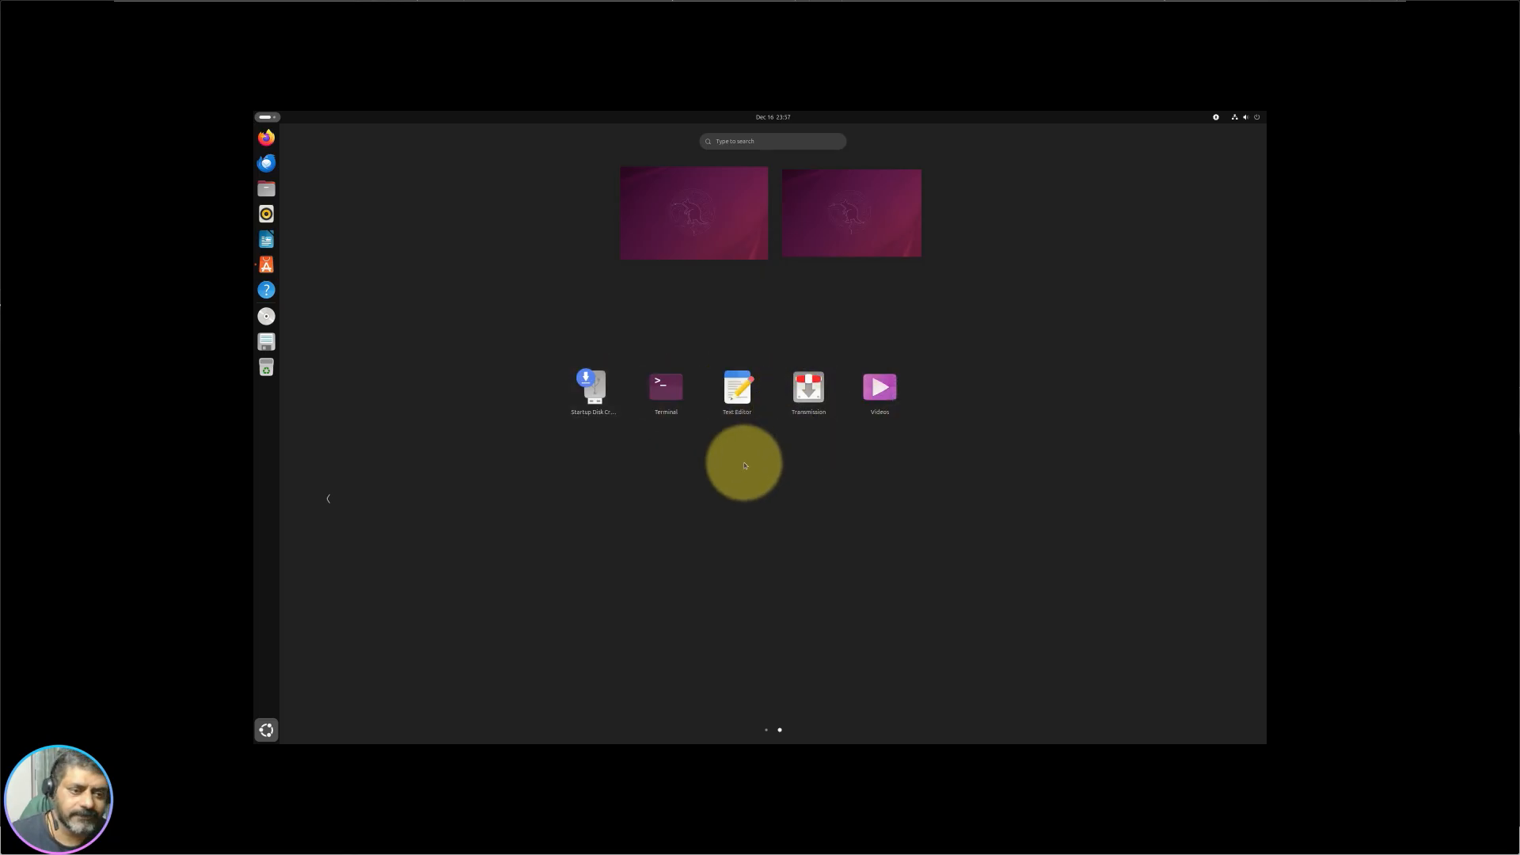
pyautogui.scroll(1, 742, 457)
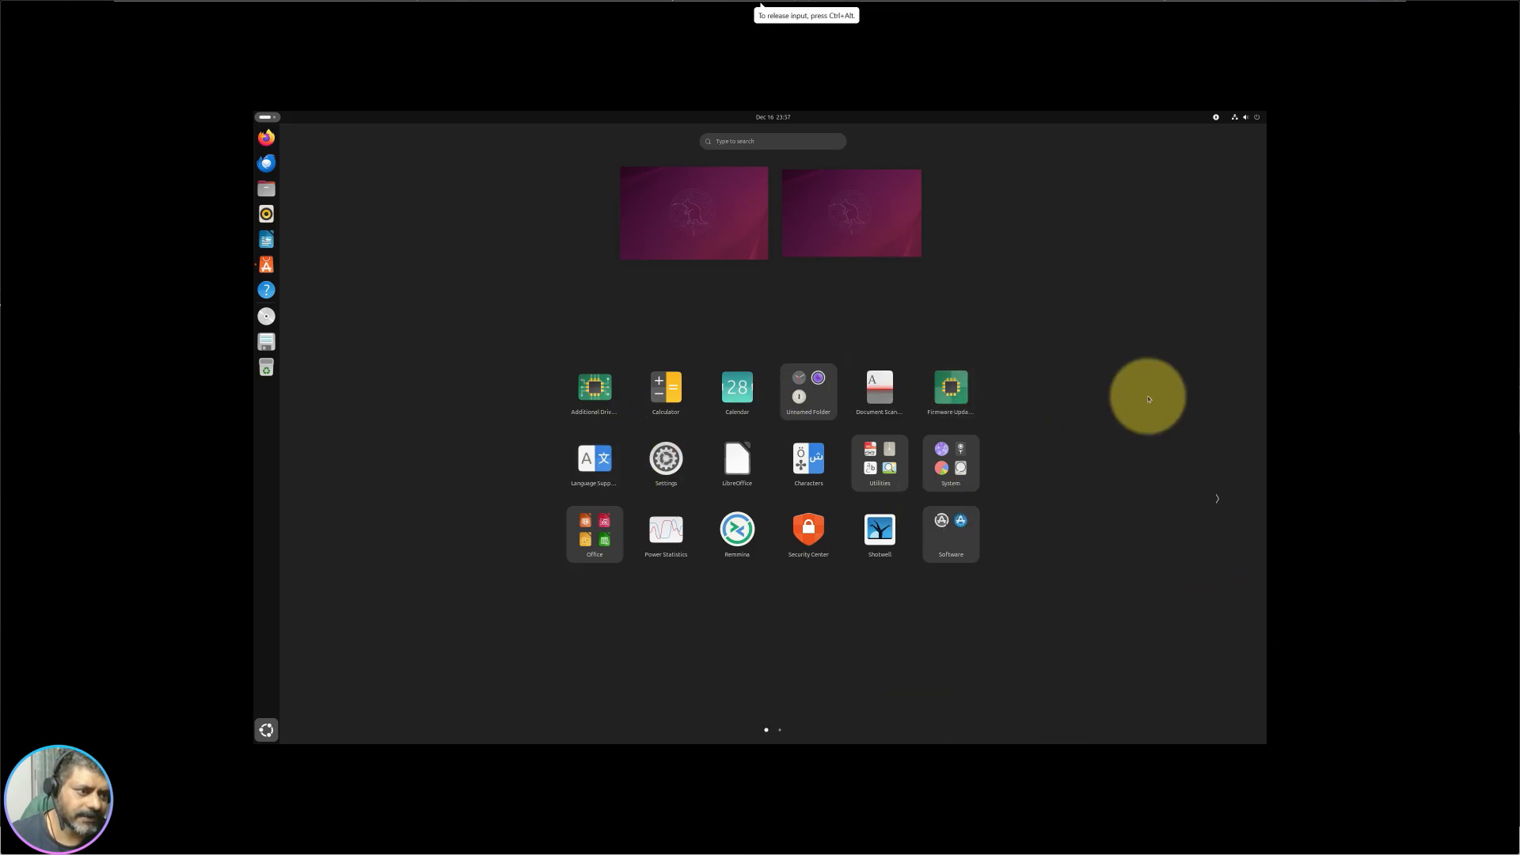
pyautogui.scroll(-1, 1155, 448)
pyautogui.scroll(1, 1153, 424)
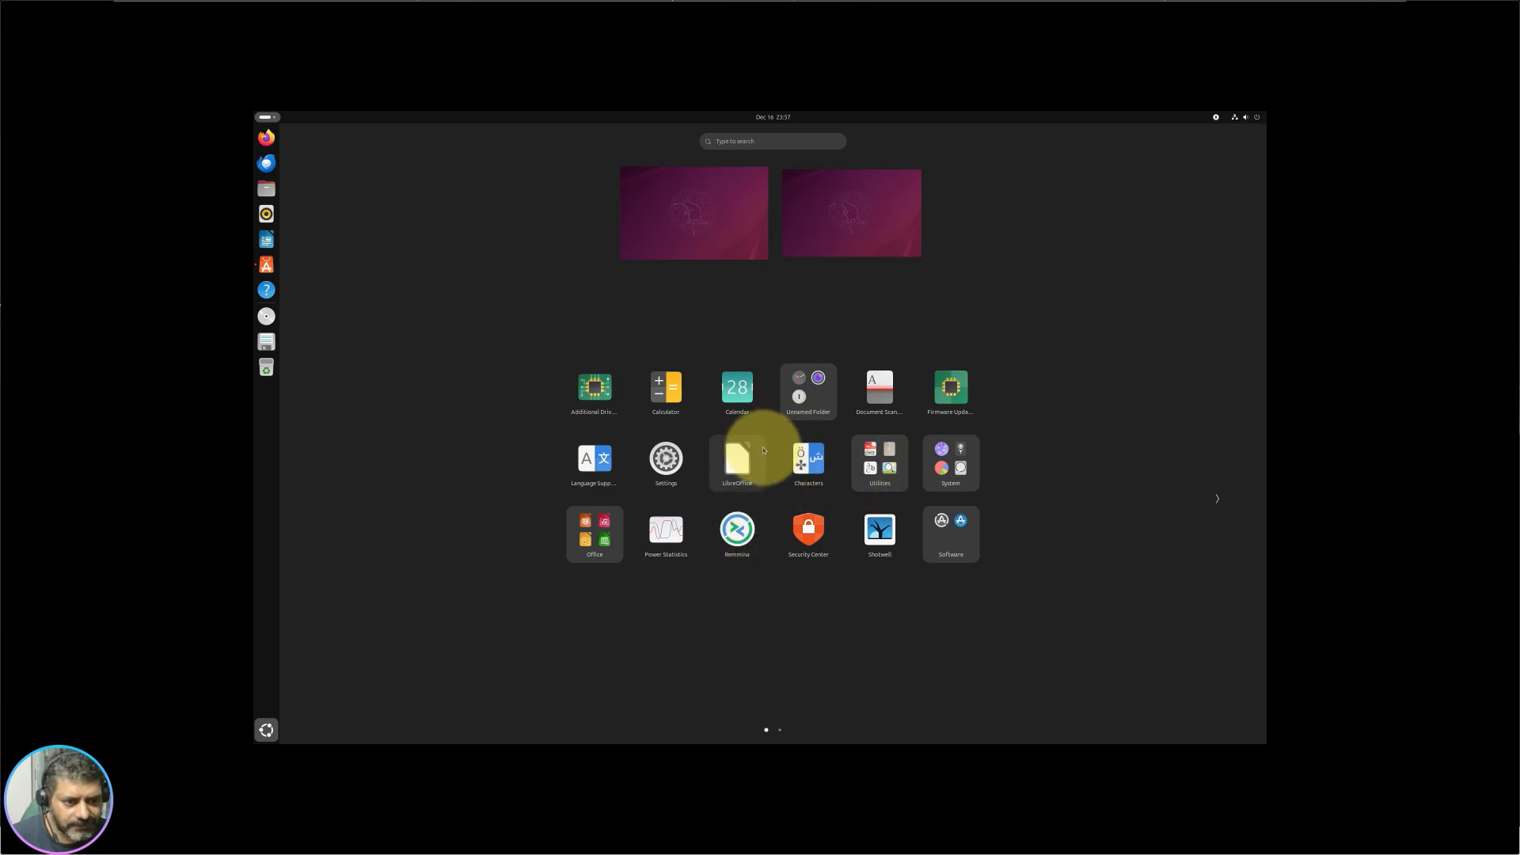
pyautogui.moveTo(734, 478); pyautogui.dragTo(610, 543)
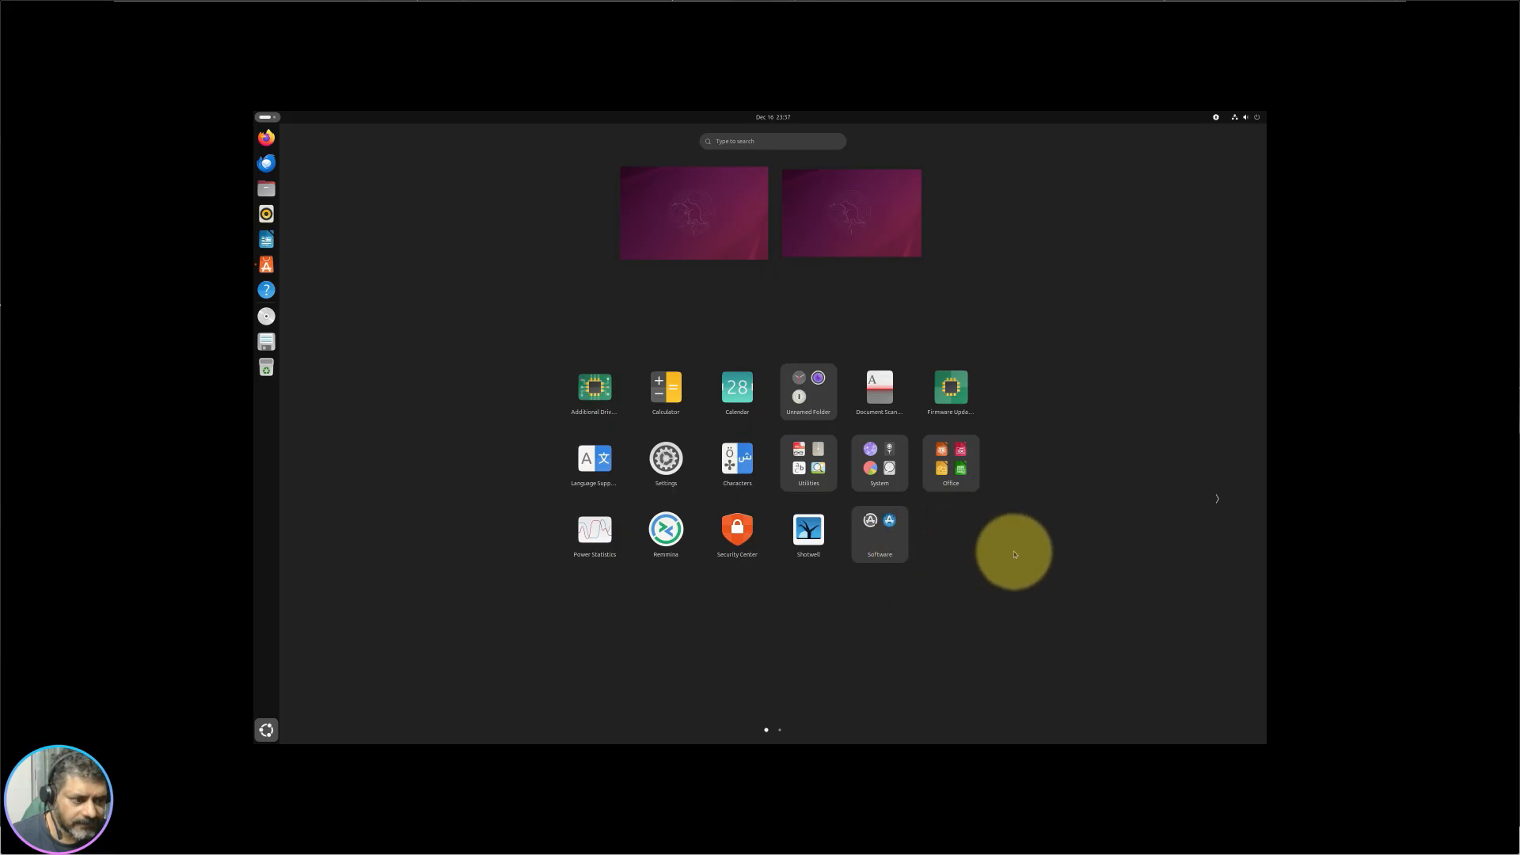
pyautogui.scroll(-1, 1014, 555)
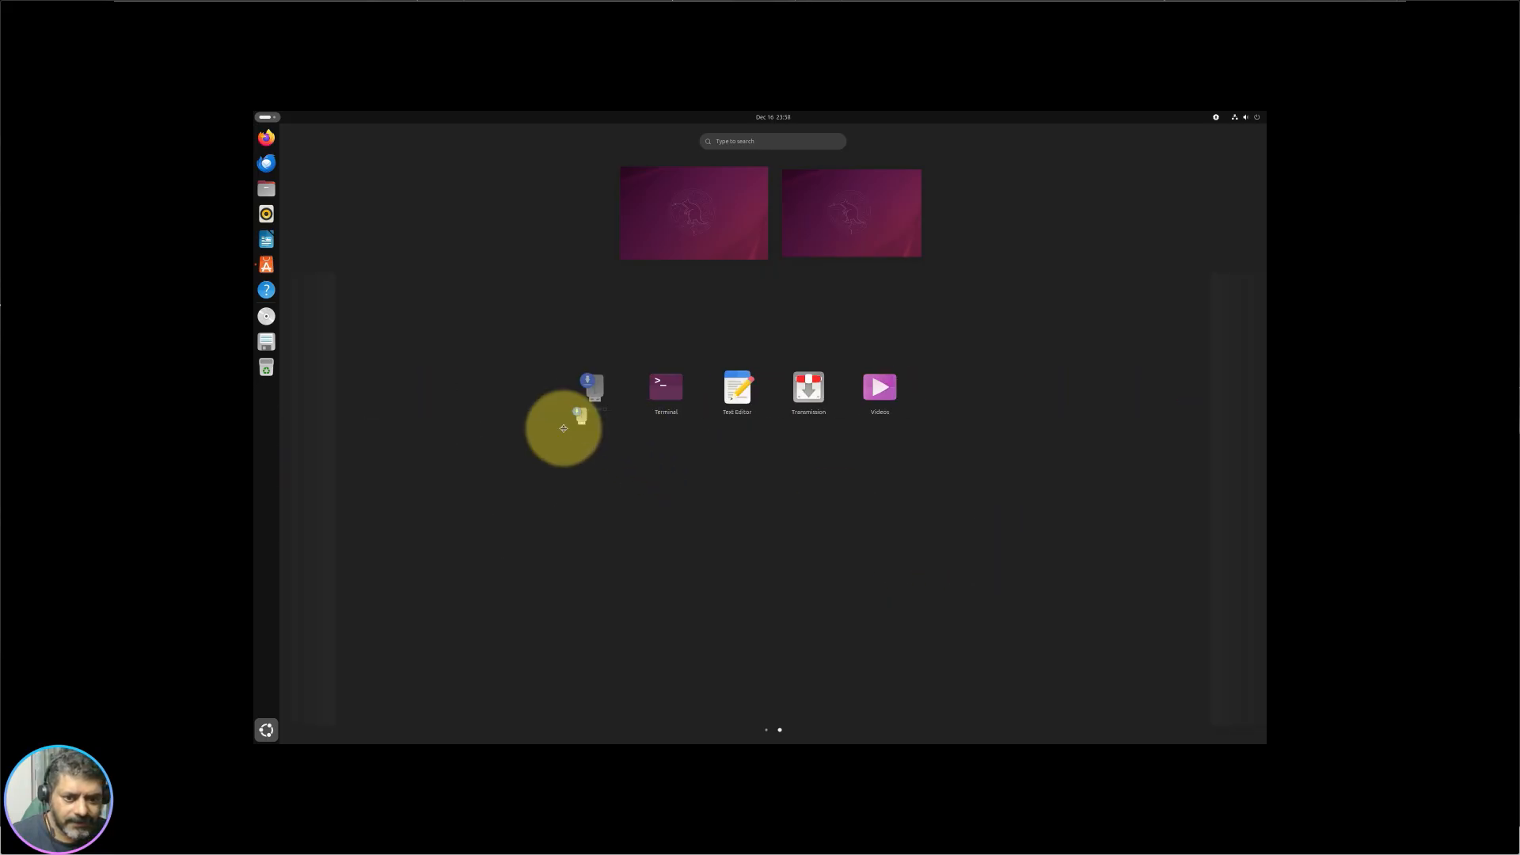
# Step: Move Startup Disk Creator to the first app-grid page
pyautogui.moveTo(563, 428); pyautogui.dragTo(377, 536)
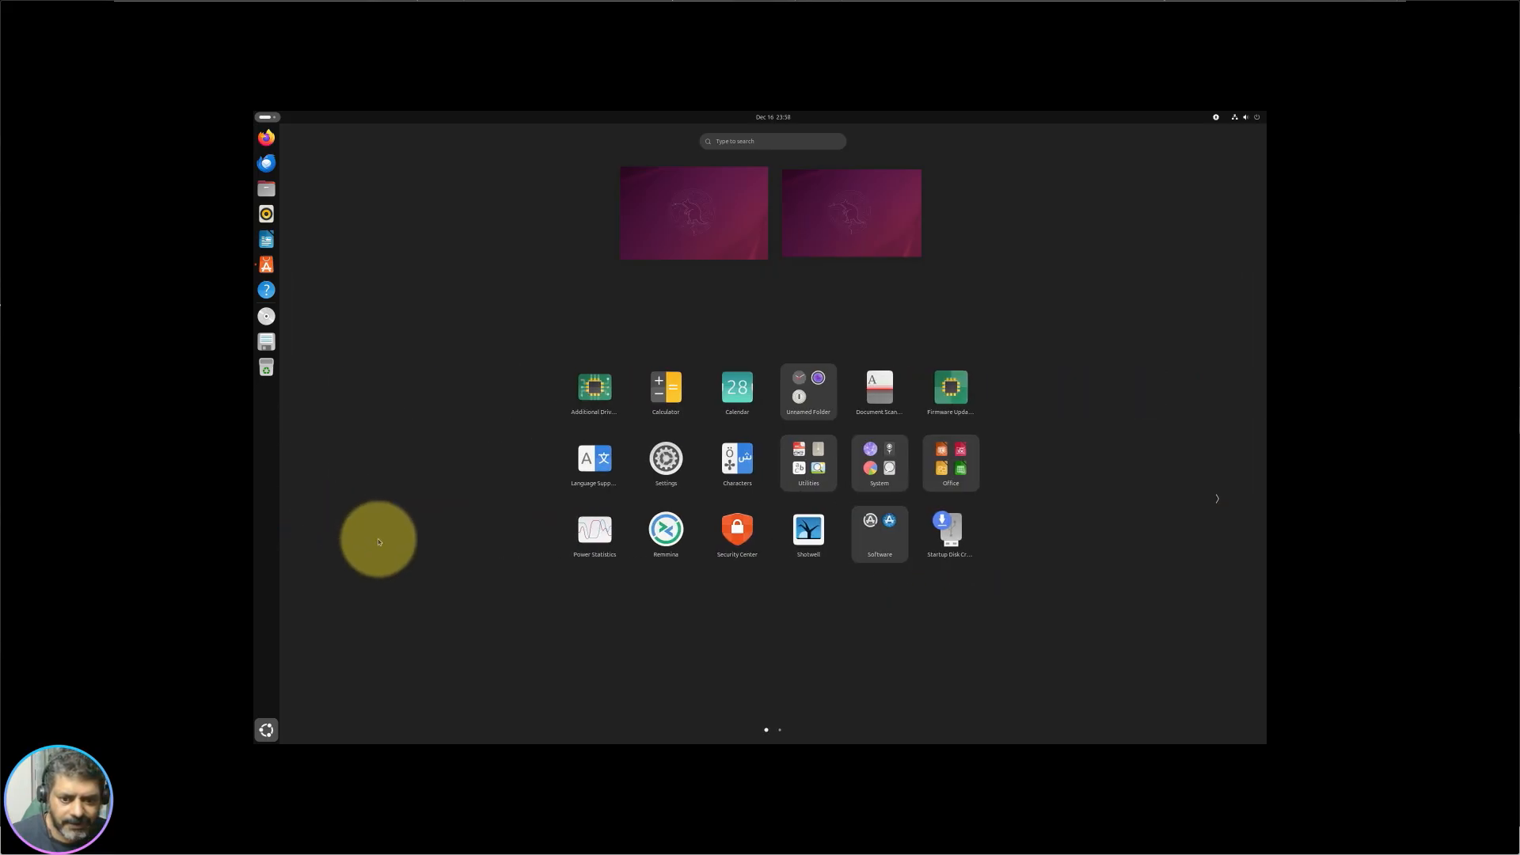
pyautogui.click(1197, 506)
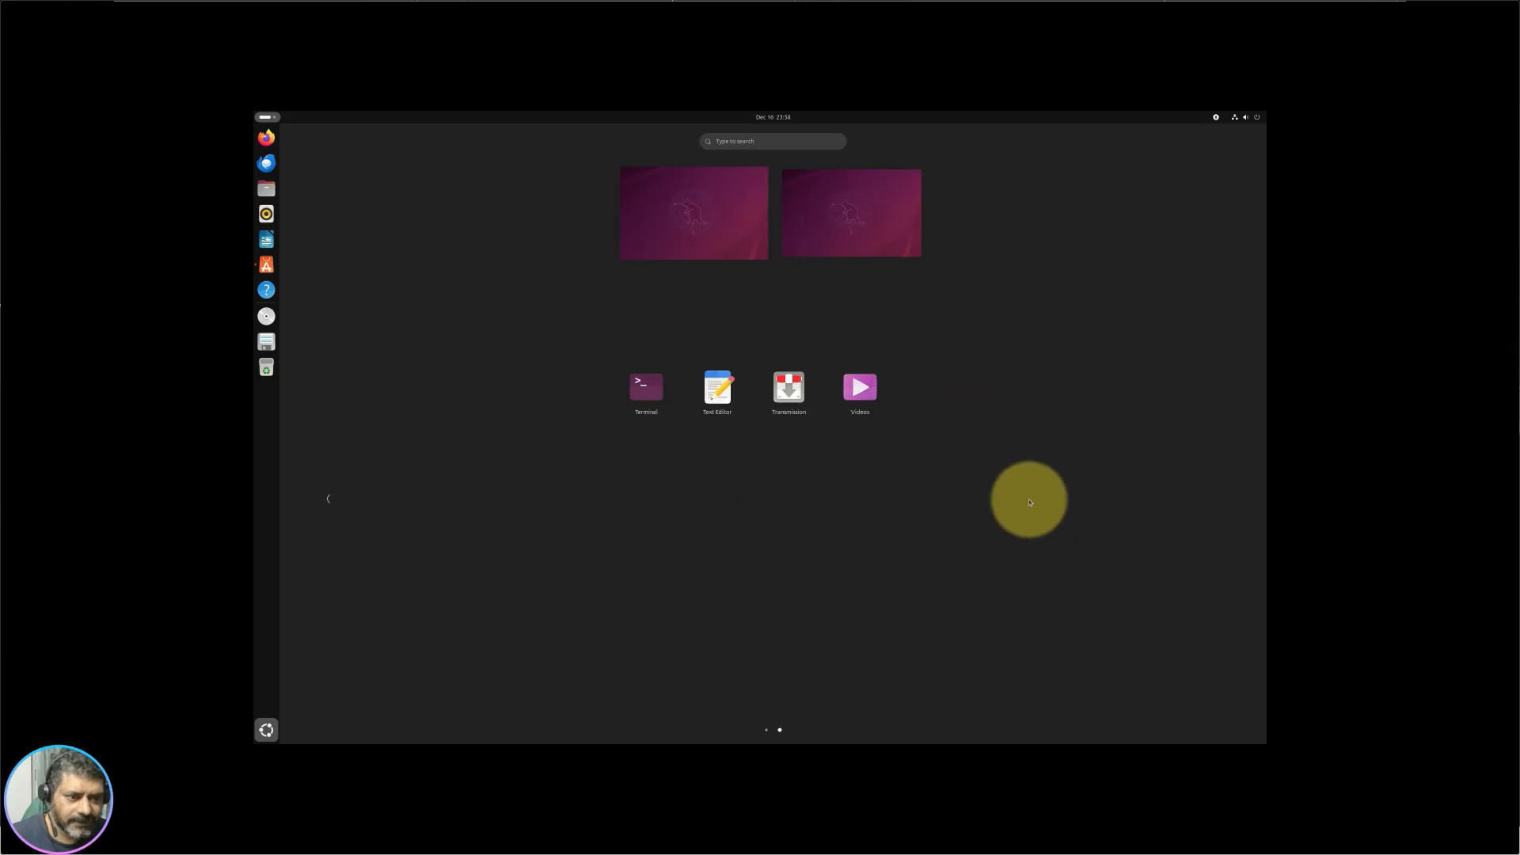
pyautogui.moveTo(580, 429); pyautogui.dragTo(893, 589)
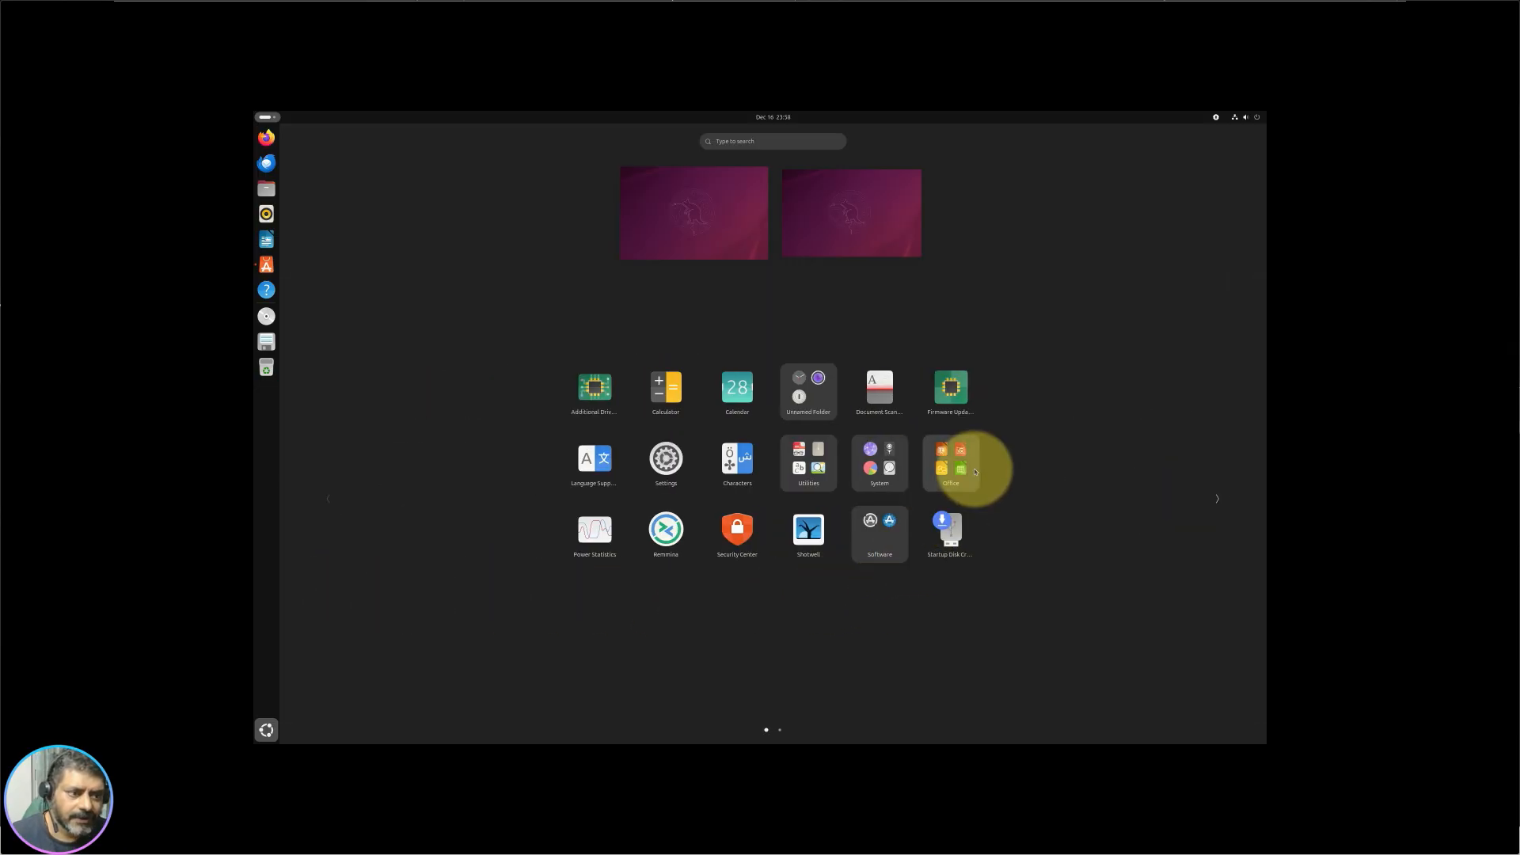
pyautogui.scroll(-1, 974, 471)
pyautogui.scroll(1, 839, 501)
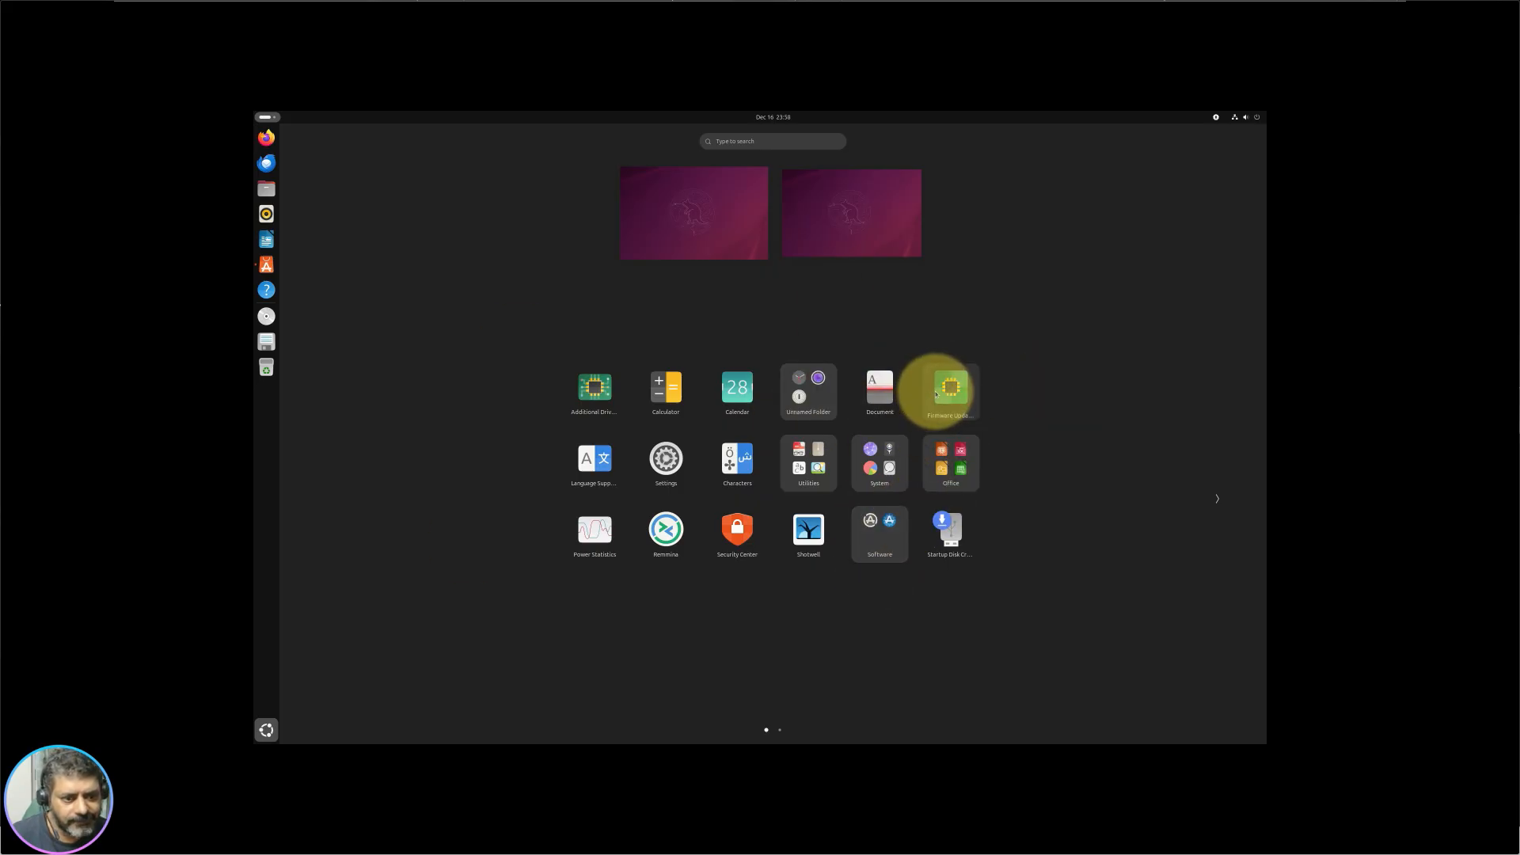
# Step: Group Settings with Firmware Updater, put Calculator in Unnamed Folder, and move Text Editor to page one
pyautogui.moveTo(663, 467); pyautogui.dragTo(950, 388)
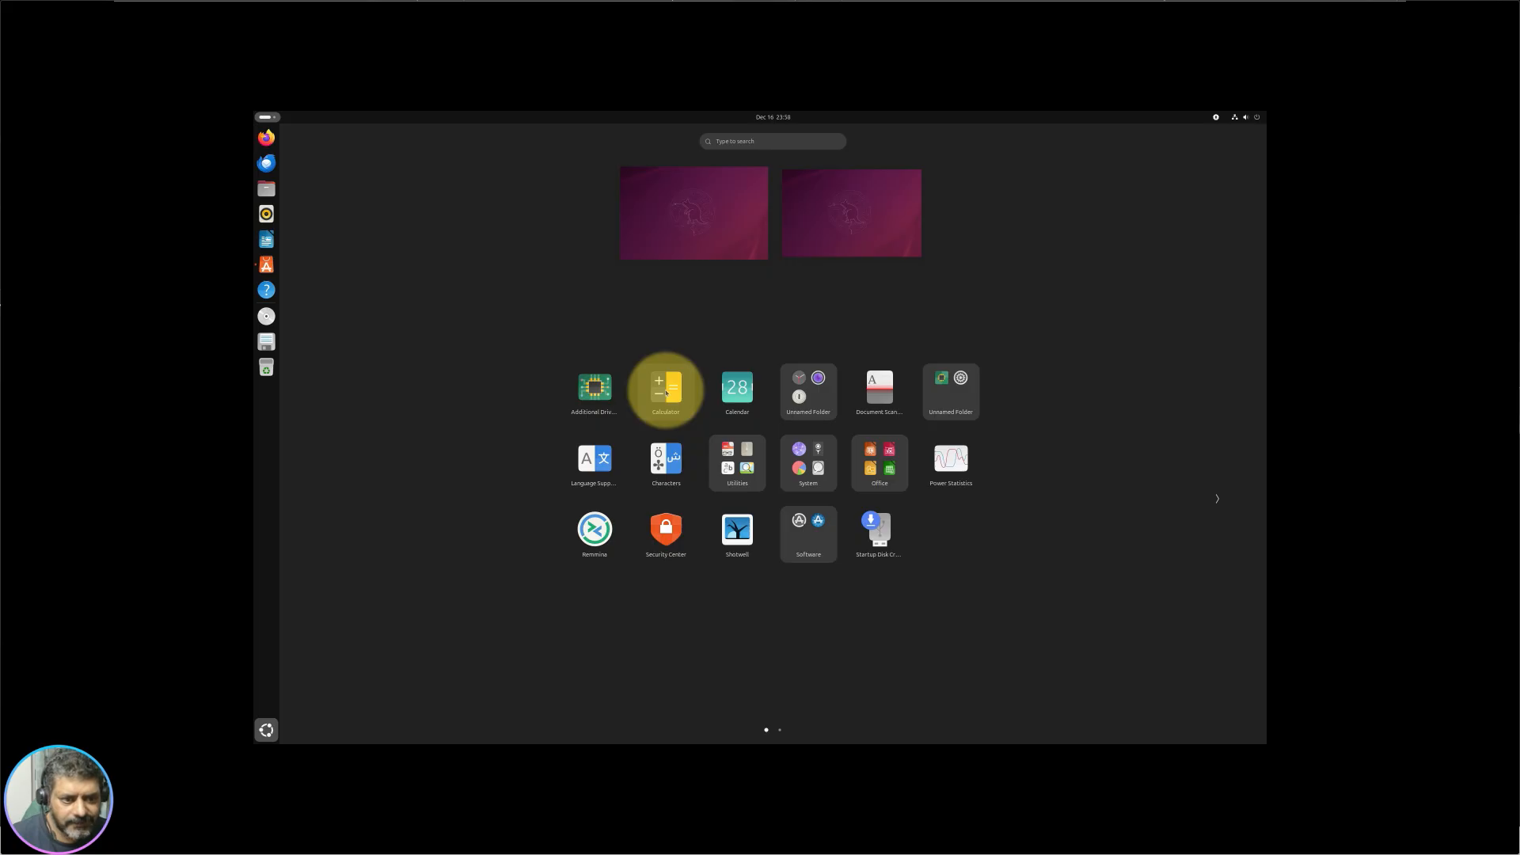
pyautogui.moveTo(665, 391); pyautogui.dragTo(815, 388)
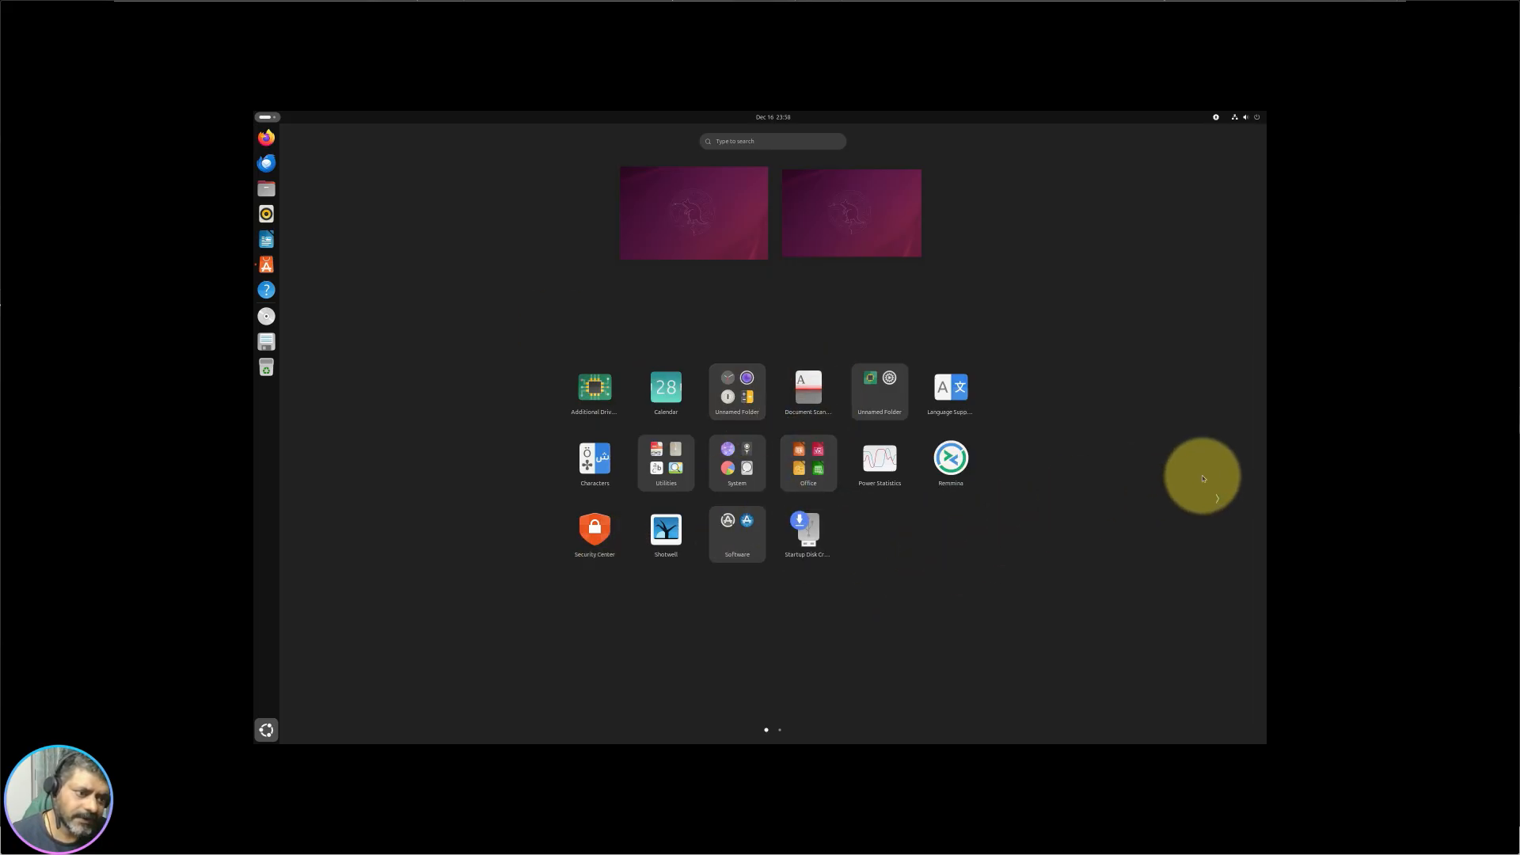
pyautogui.moveTo(1215, 499); pyautogui.dragTo(315, 531)
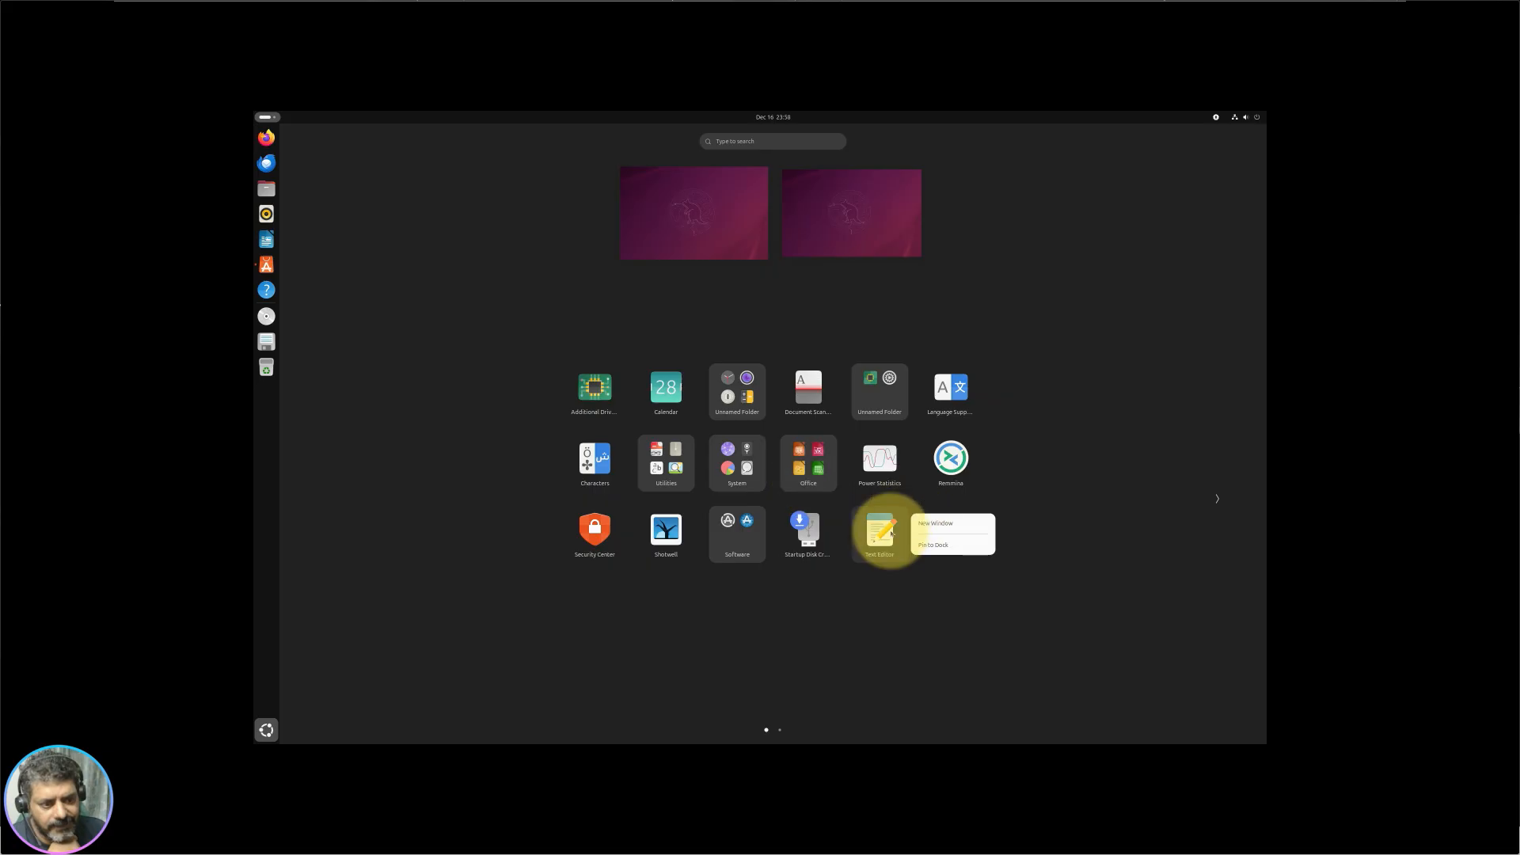
pyautogui.click(873, 525)
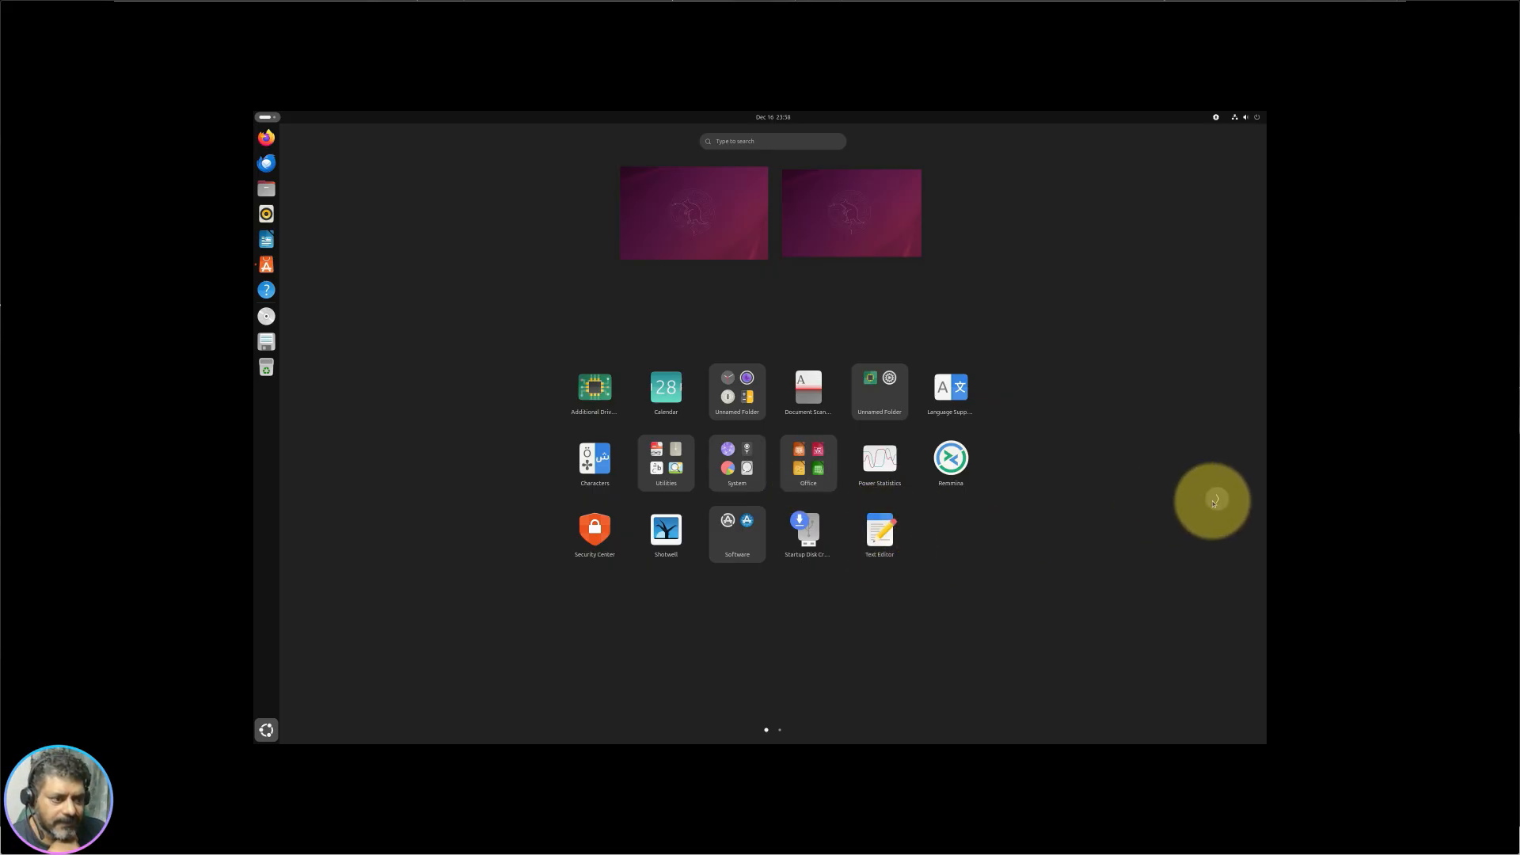
pyautogui.click(1215, 499)
pyautogui.moveTo(737, 386); pyautogui.dragTo(655, 413)
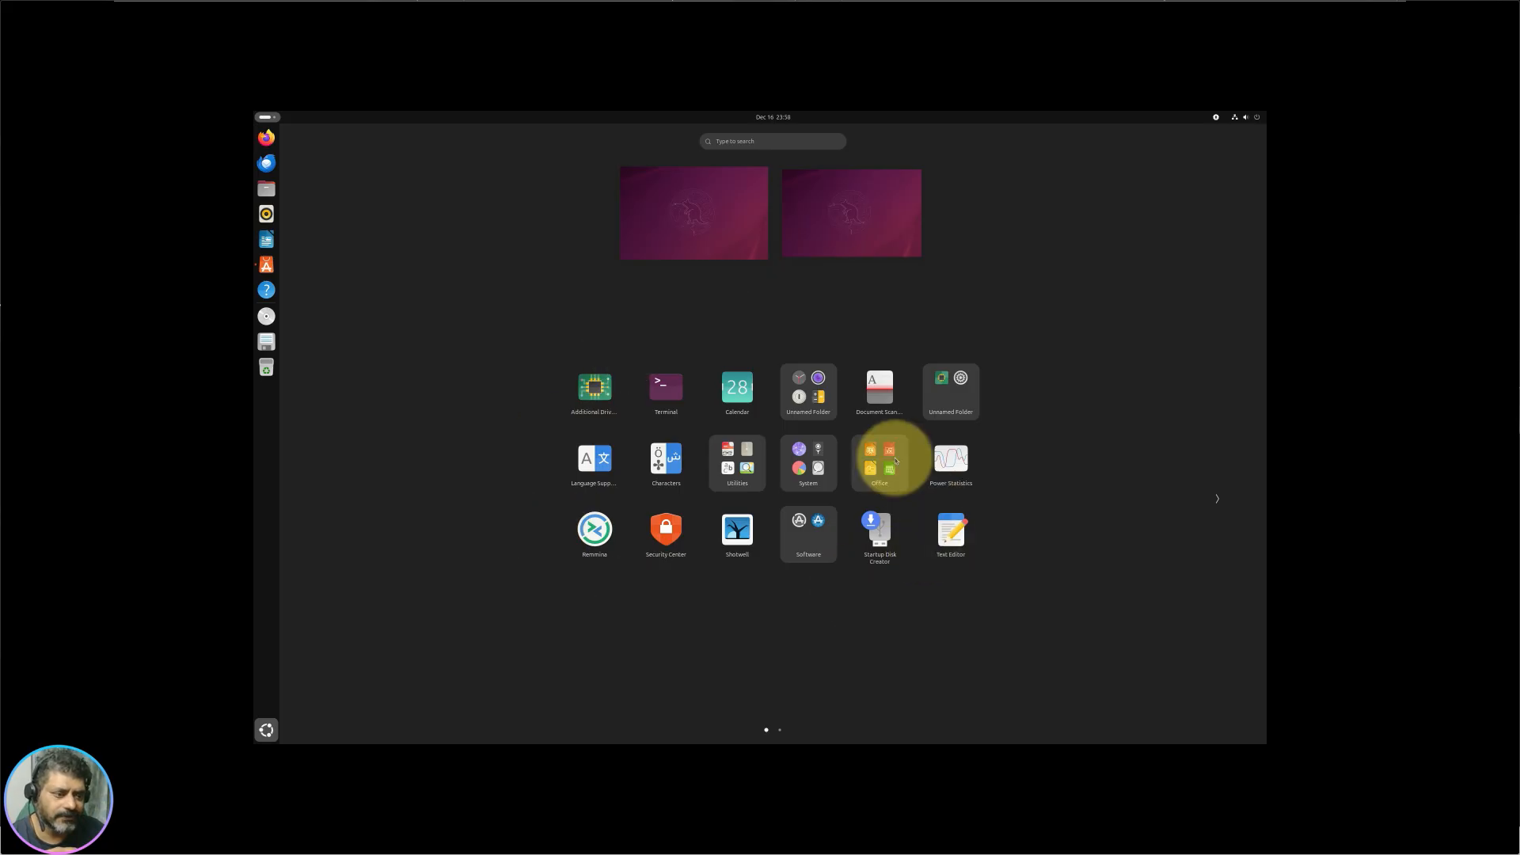
pyautogui.scroll(-1, 1063, 342)
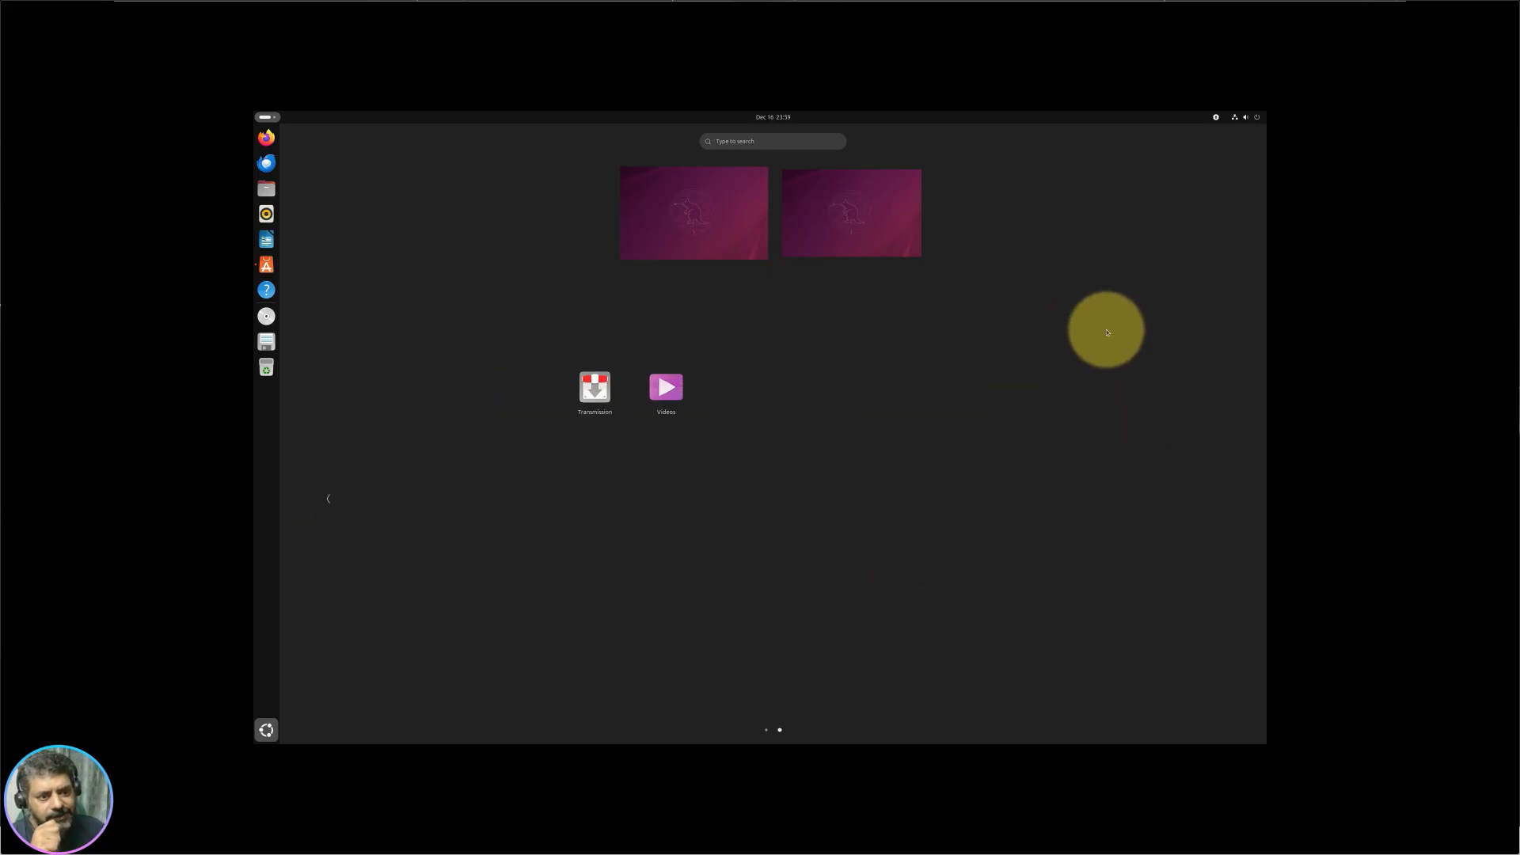
pyautogui.scroll(1, 1102, 369)
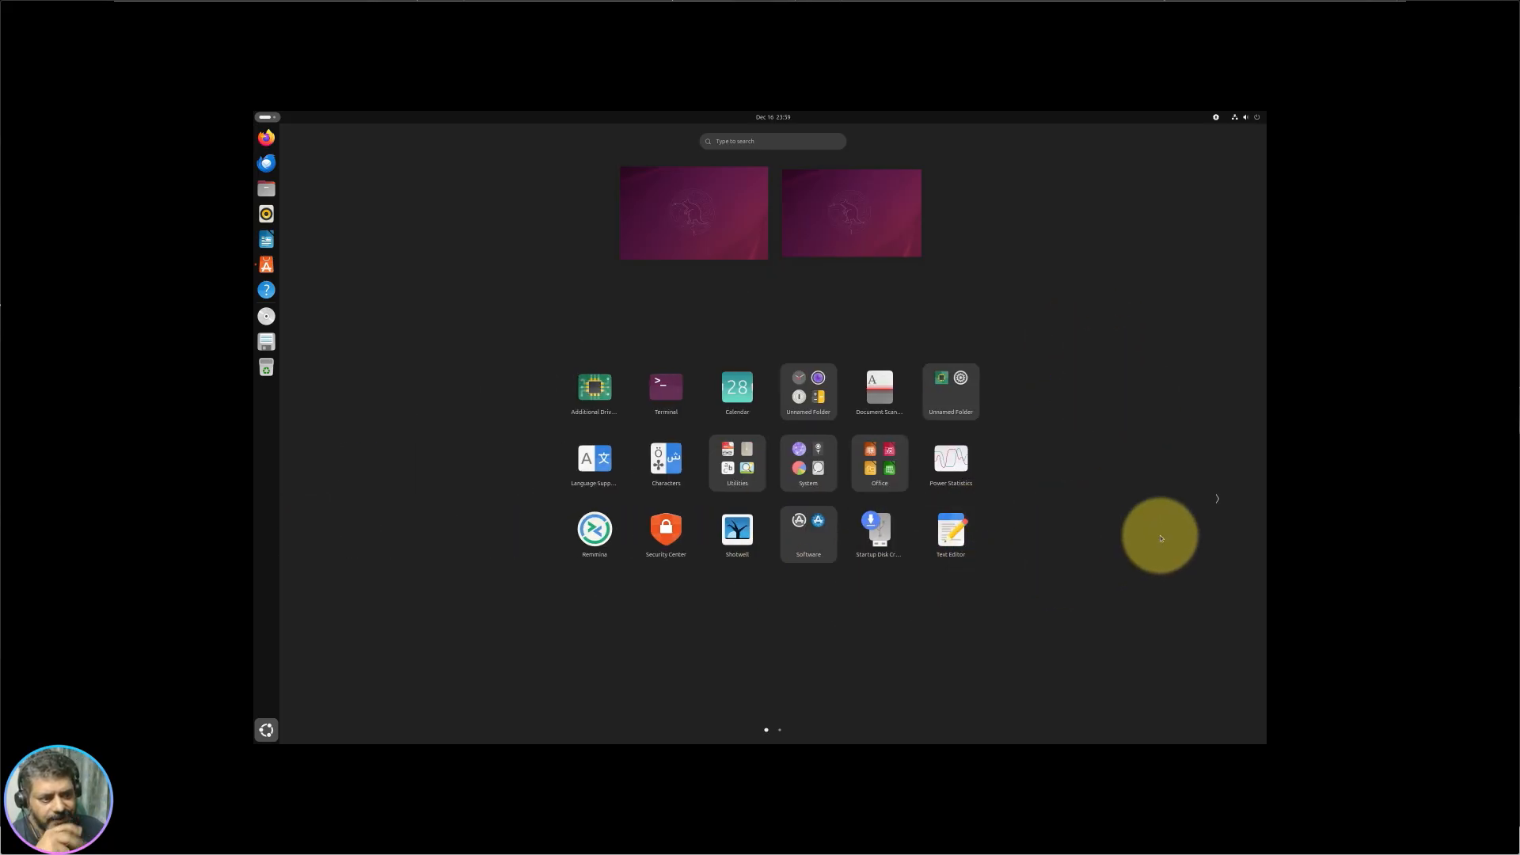
pyautogui.scroll(-1, 1025, 448)
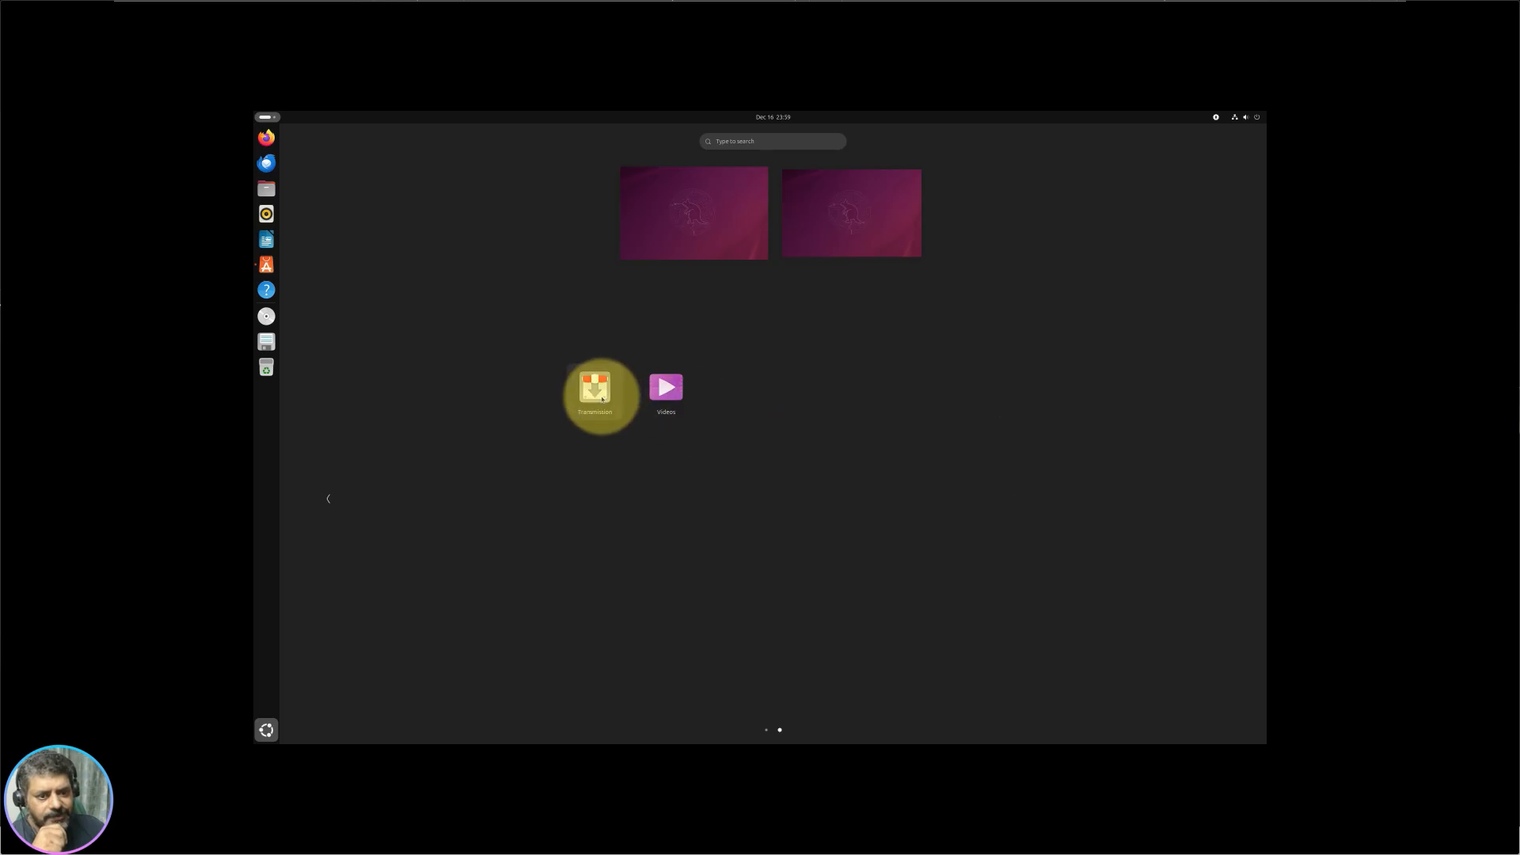
pyautogui.scroll(1, 827, 451)
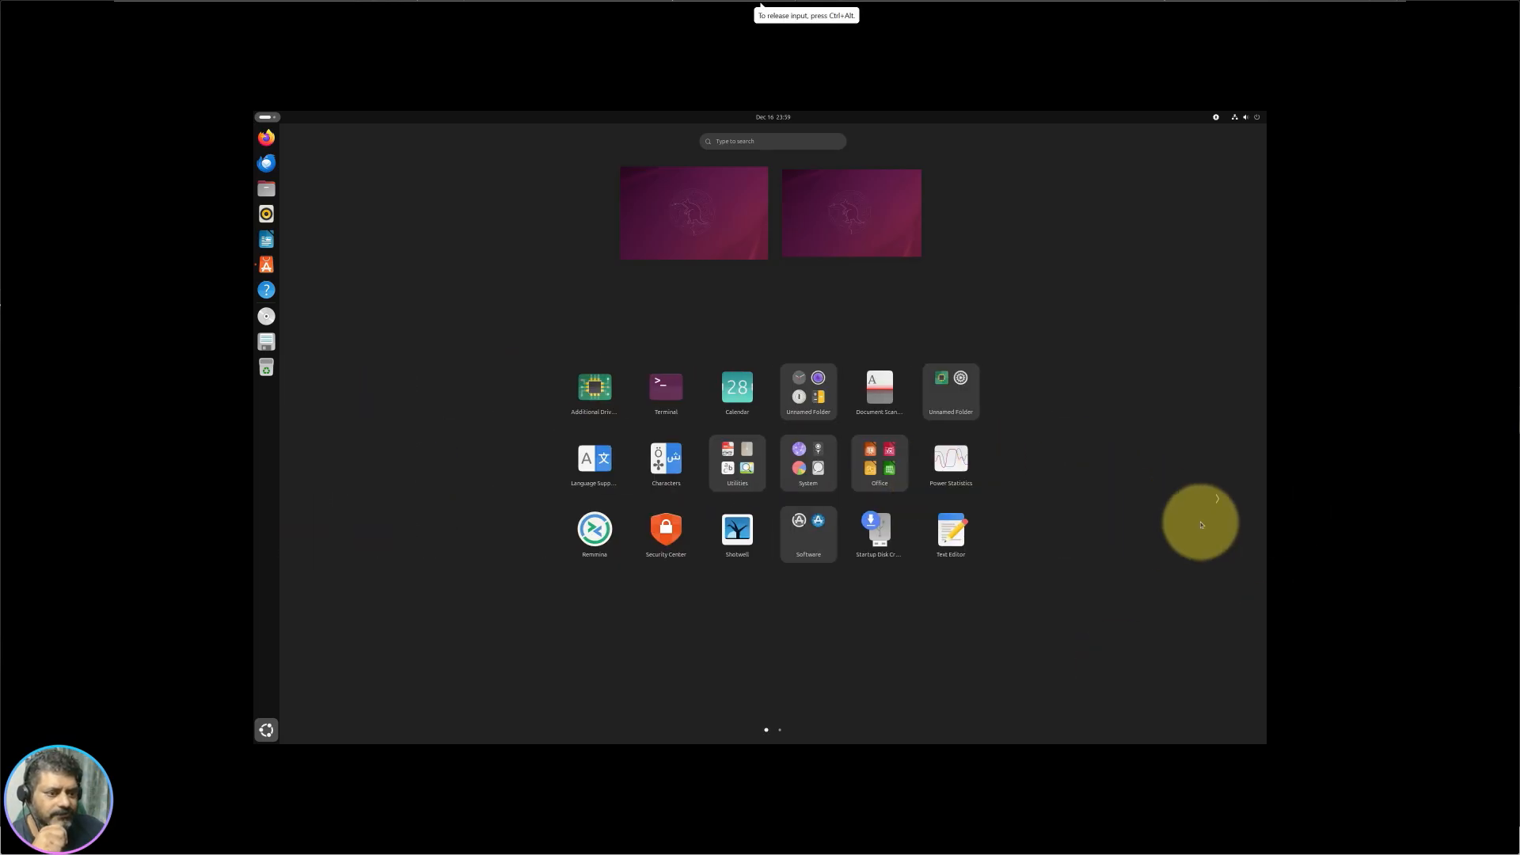
# Step: Group Text Editor and Additional Drivers with Terminal in a new folder
pyautogui.rightClick(662, 394)
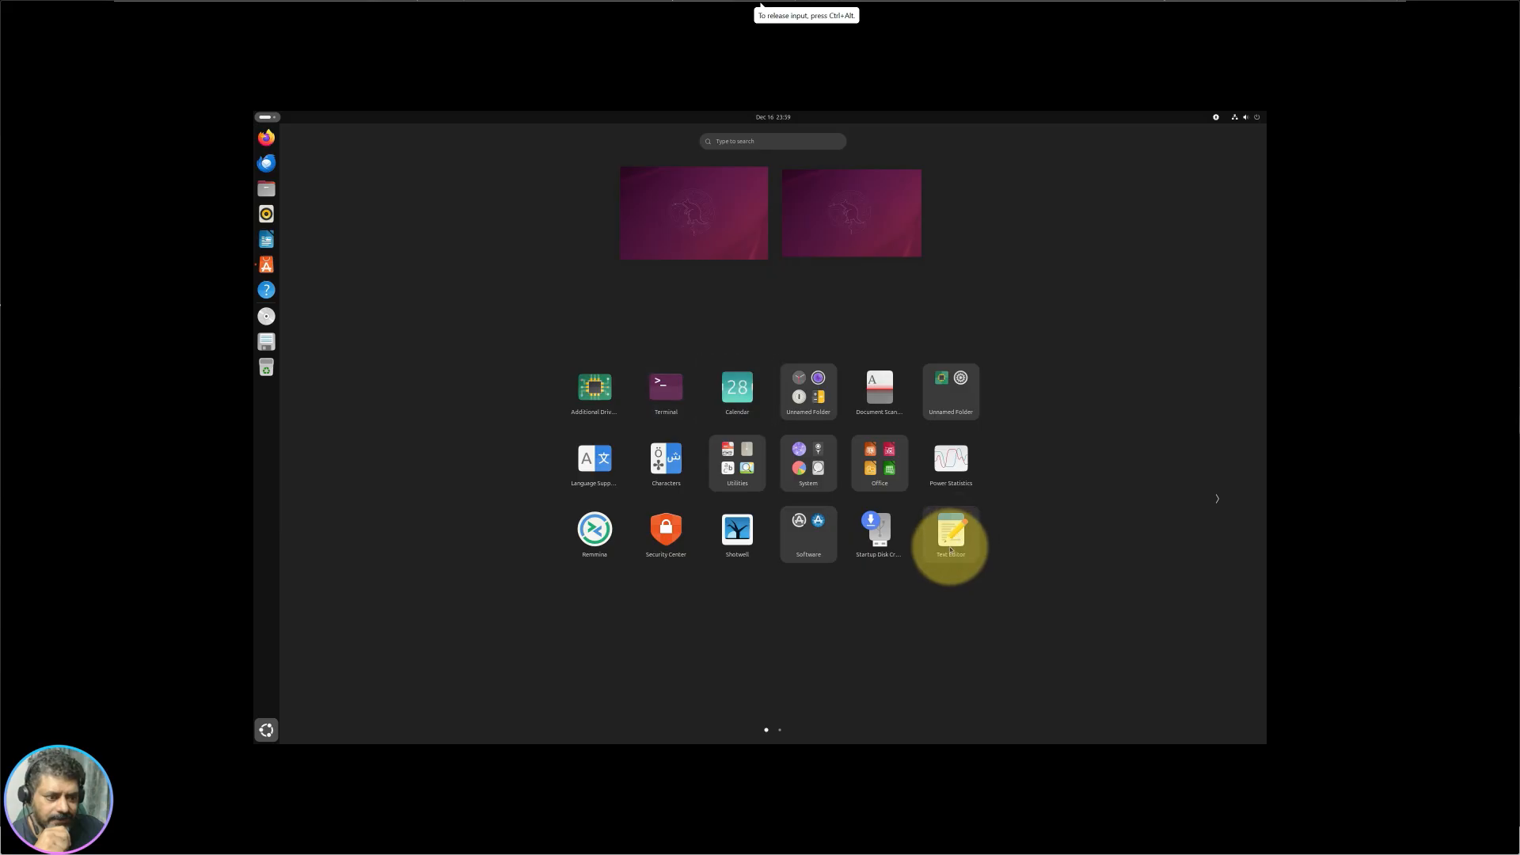
pyautogui.moveTo(950, 550); pyautogui.dragTo(695, 414)
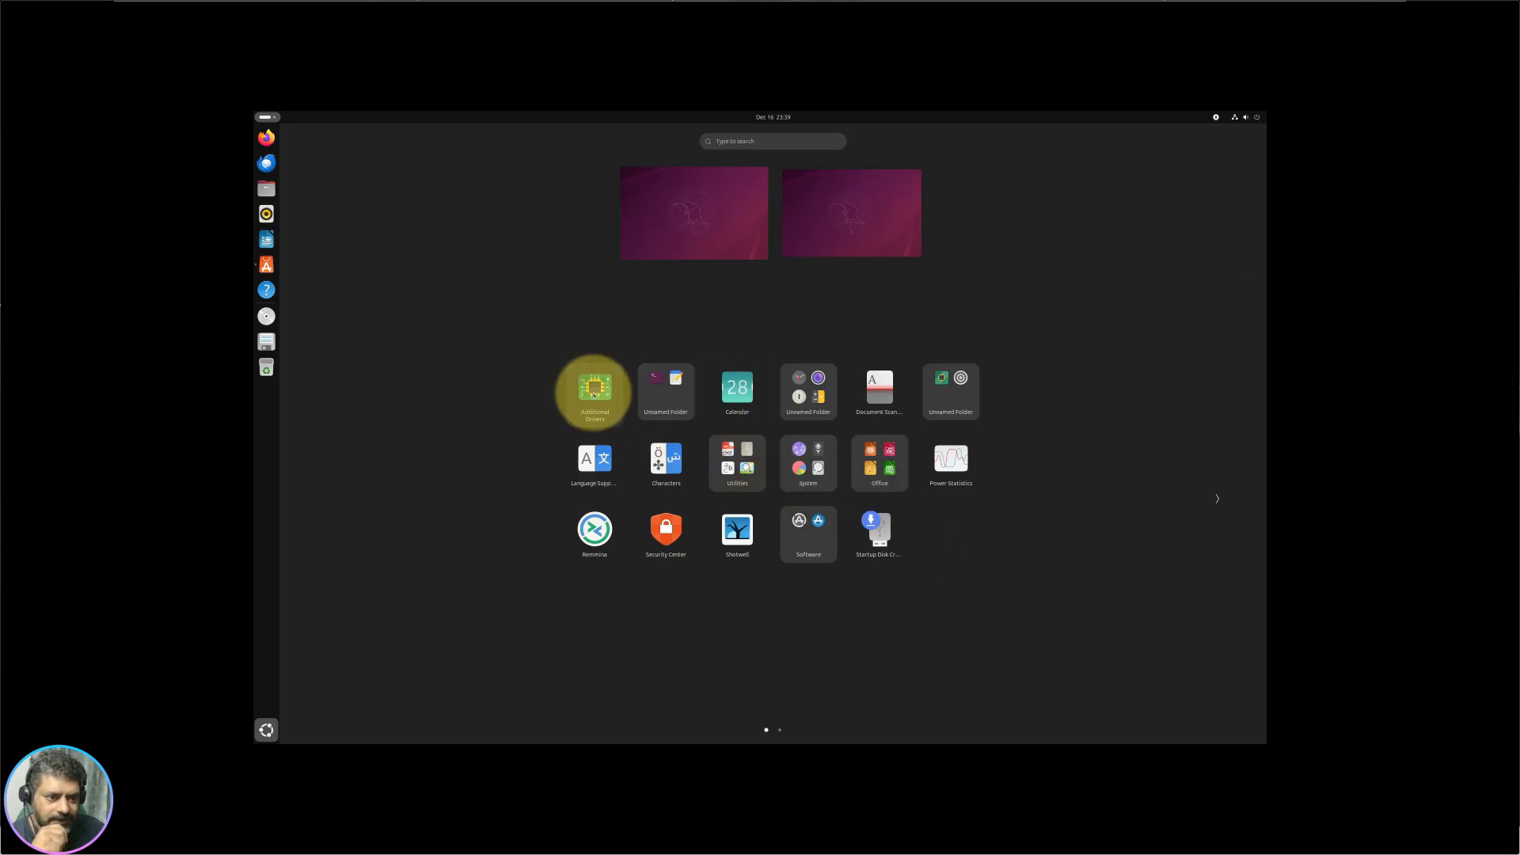
pyautogui.moveTo(598, 392); pyautogui.dragTo(954, 387)
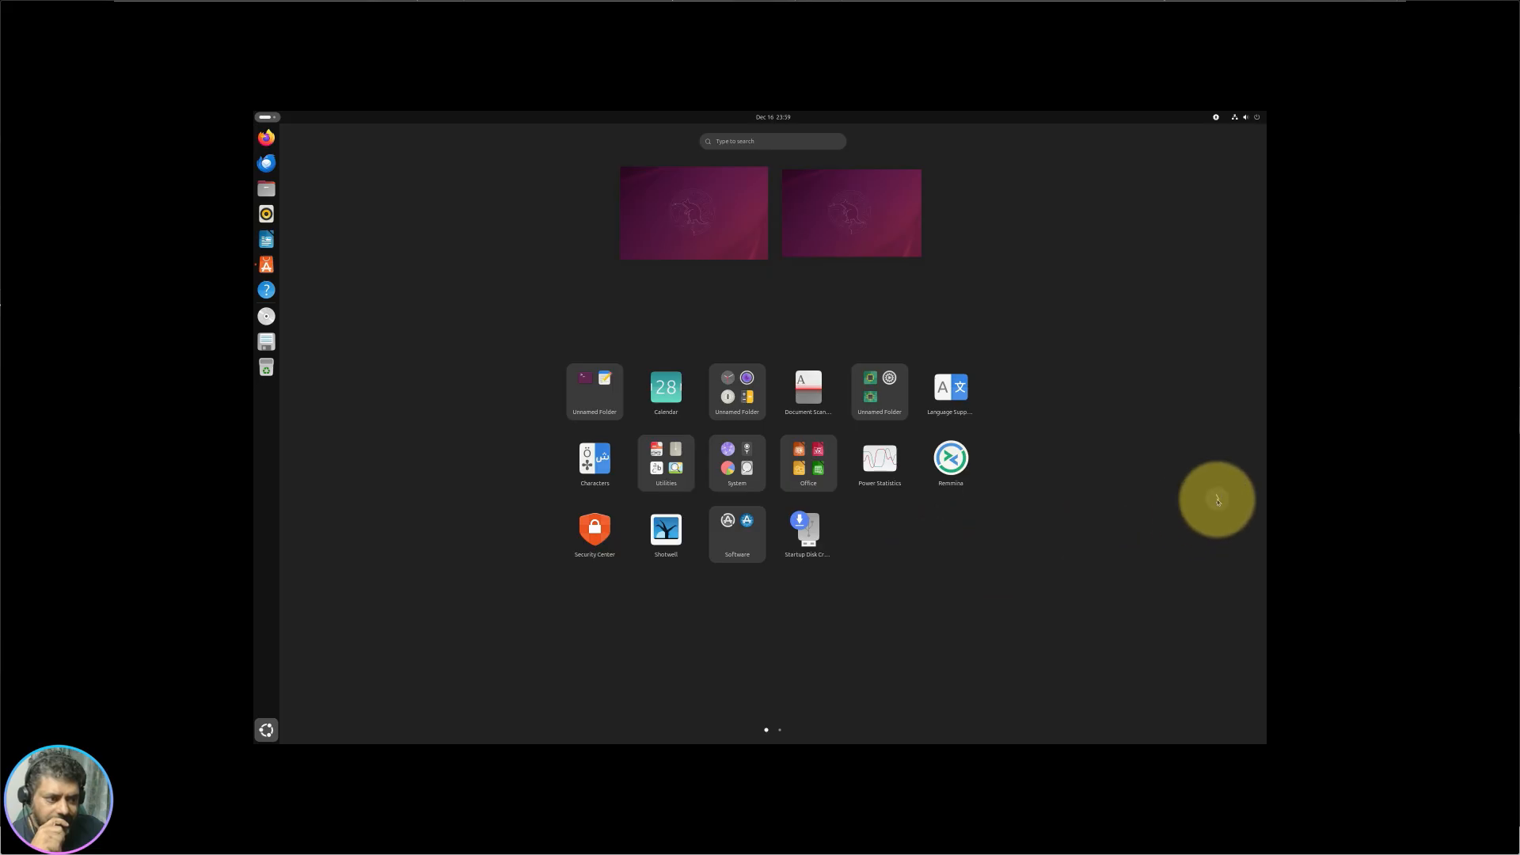
# Step: Move Transmission and Videos from the second app page to the first
pyautogui.click(1217, 498)
pyautogui.moveTo(612, 413); pyautogui.dragTo(523, 546)
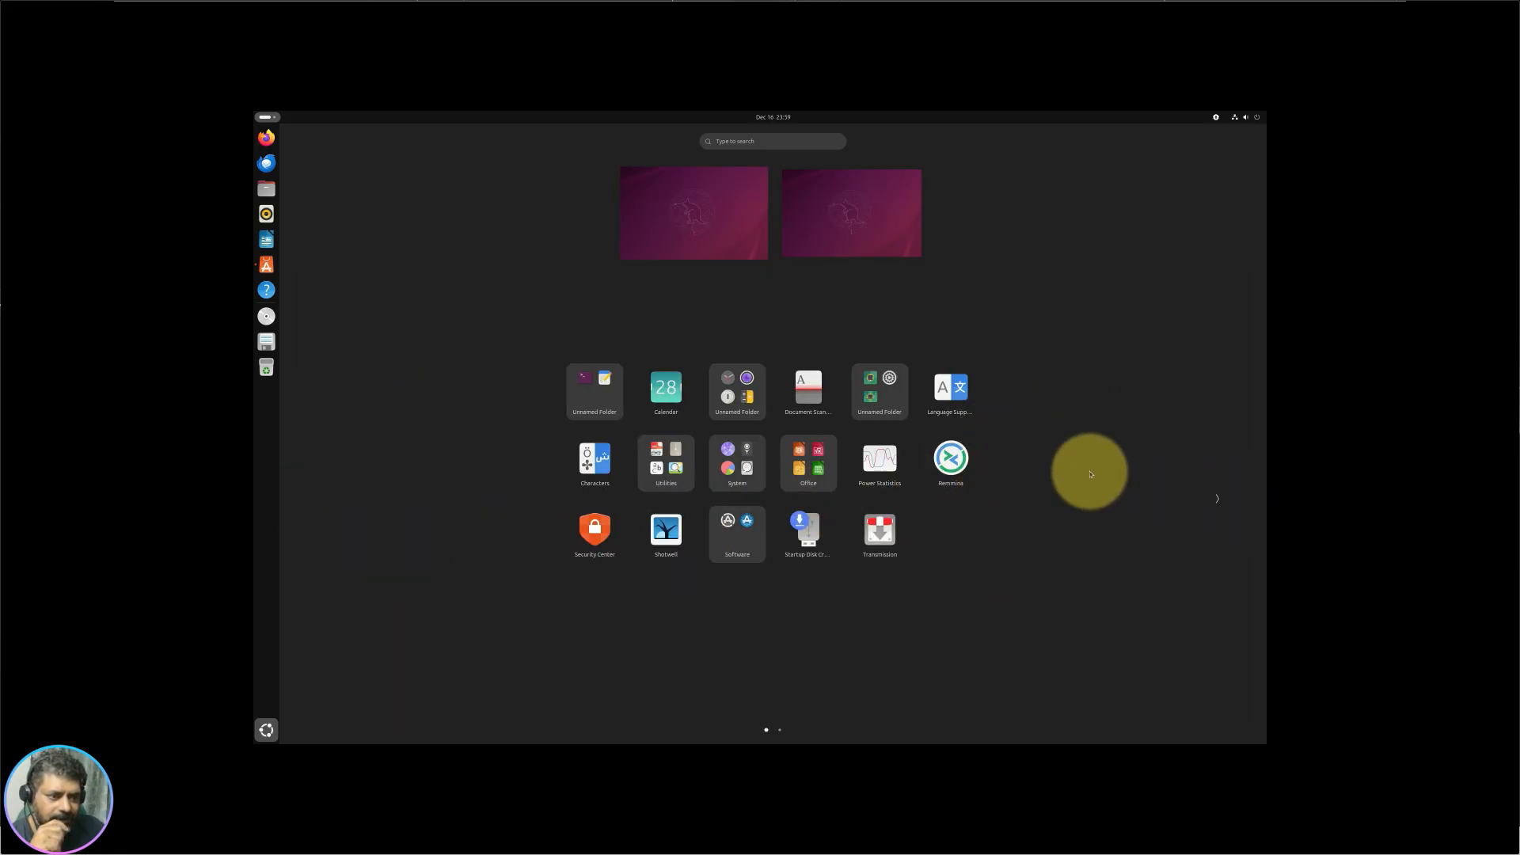
pyautogui.click(1217, 498)
pyautogui.moveTo(594, 387); pyautogui.dragTo(972, 558)
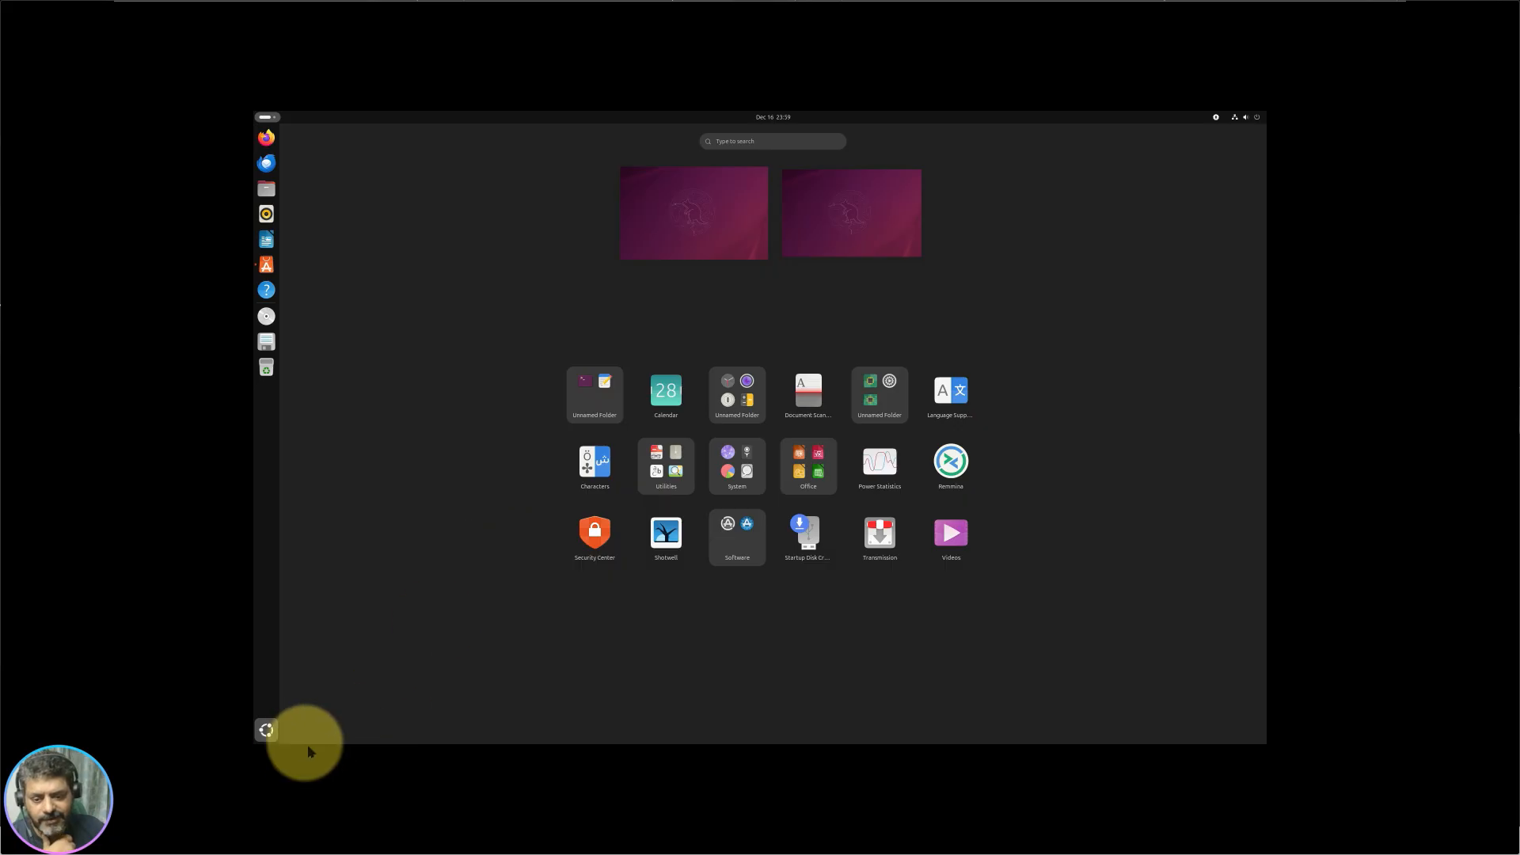
# Step: Close the app grid, view the empty Desktop folder in Files, then close Files
pyautogui.click(276, 723)
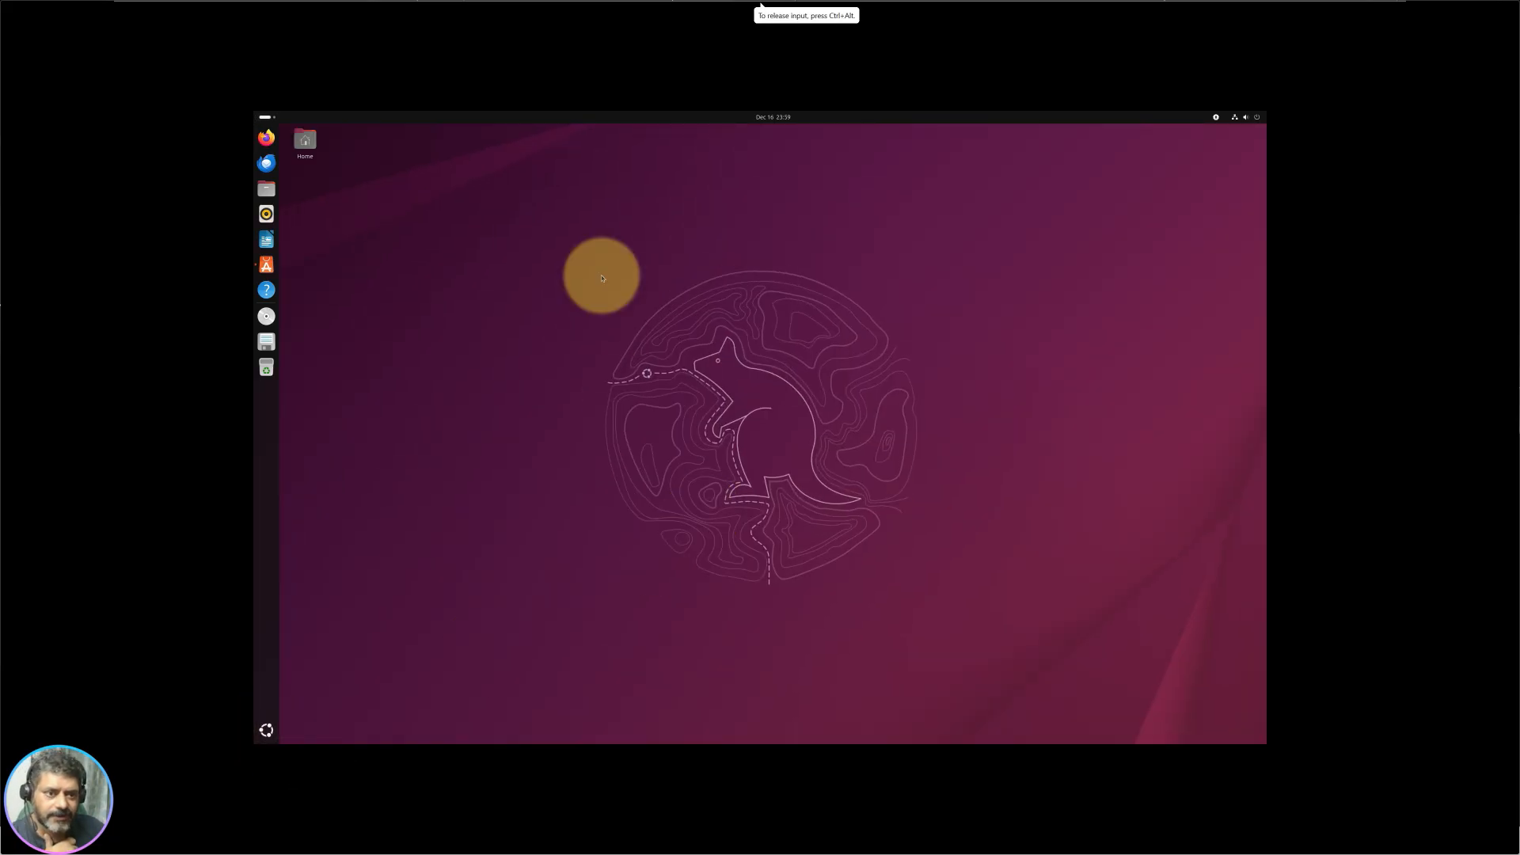
pyautogui.rightClick(617, 196)
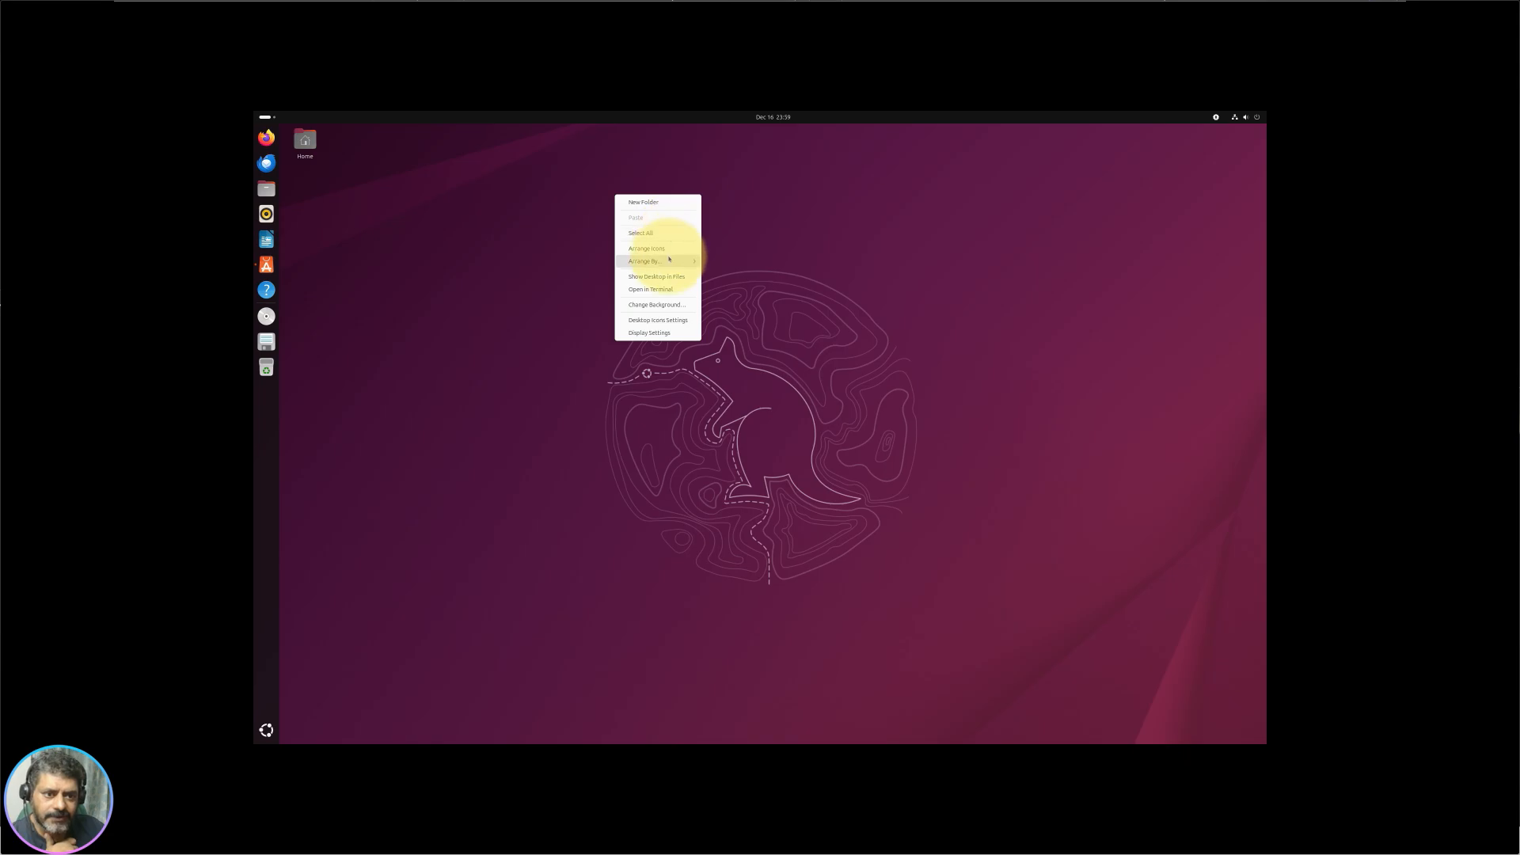
pyautogui.moveTo(680, 254)
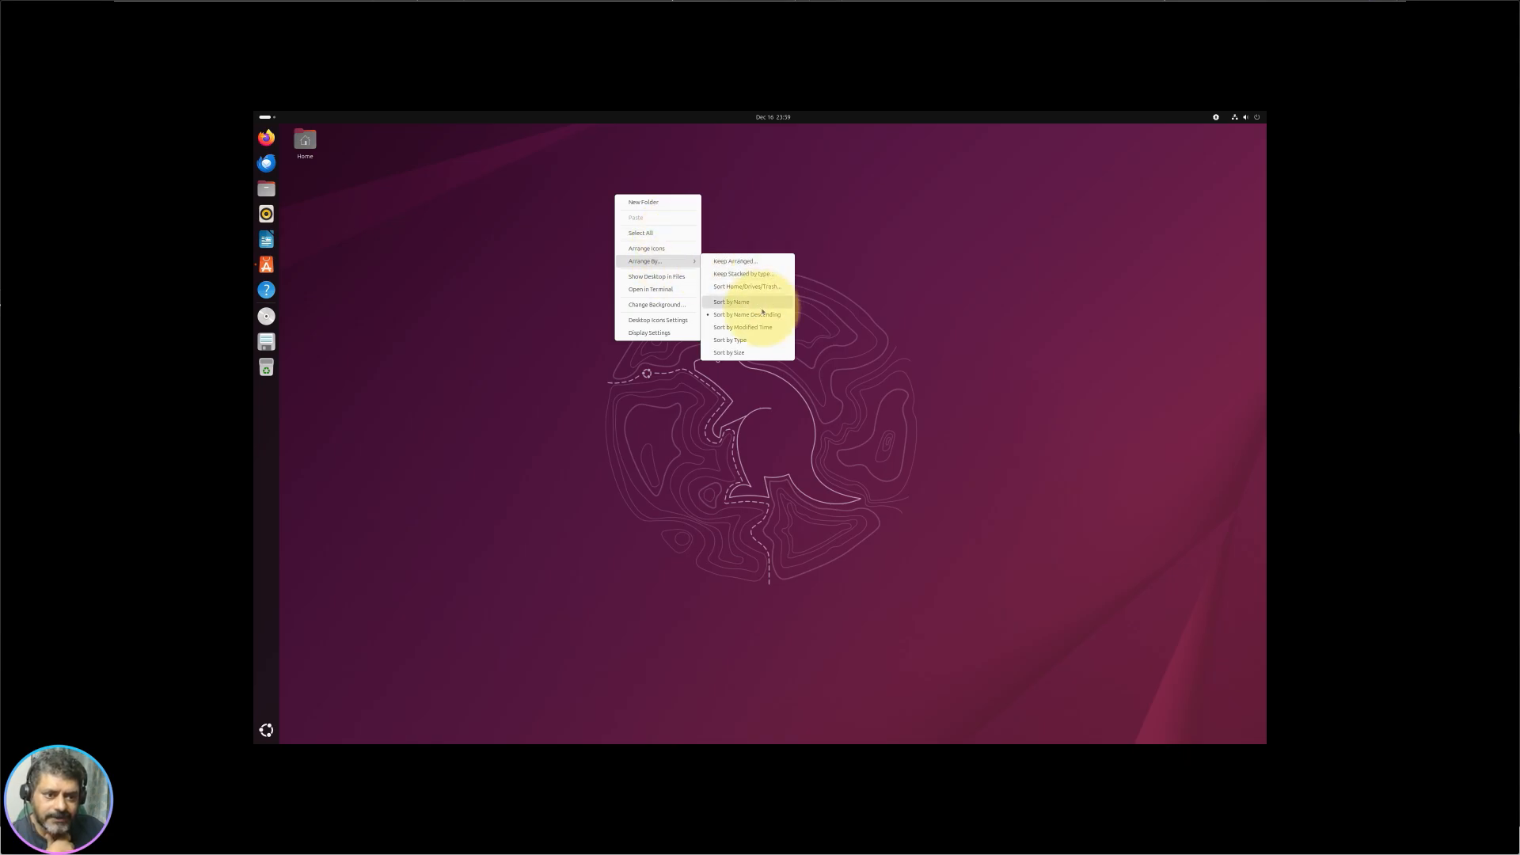
pyautogui.click(677, 278)
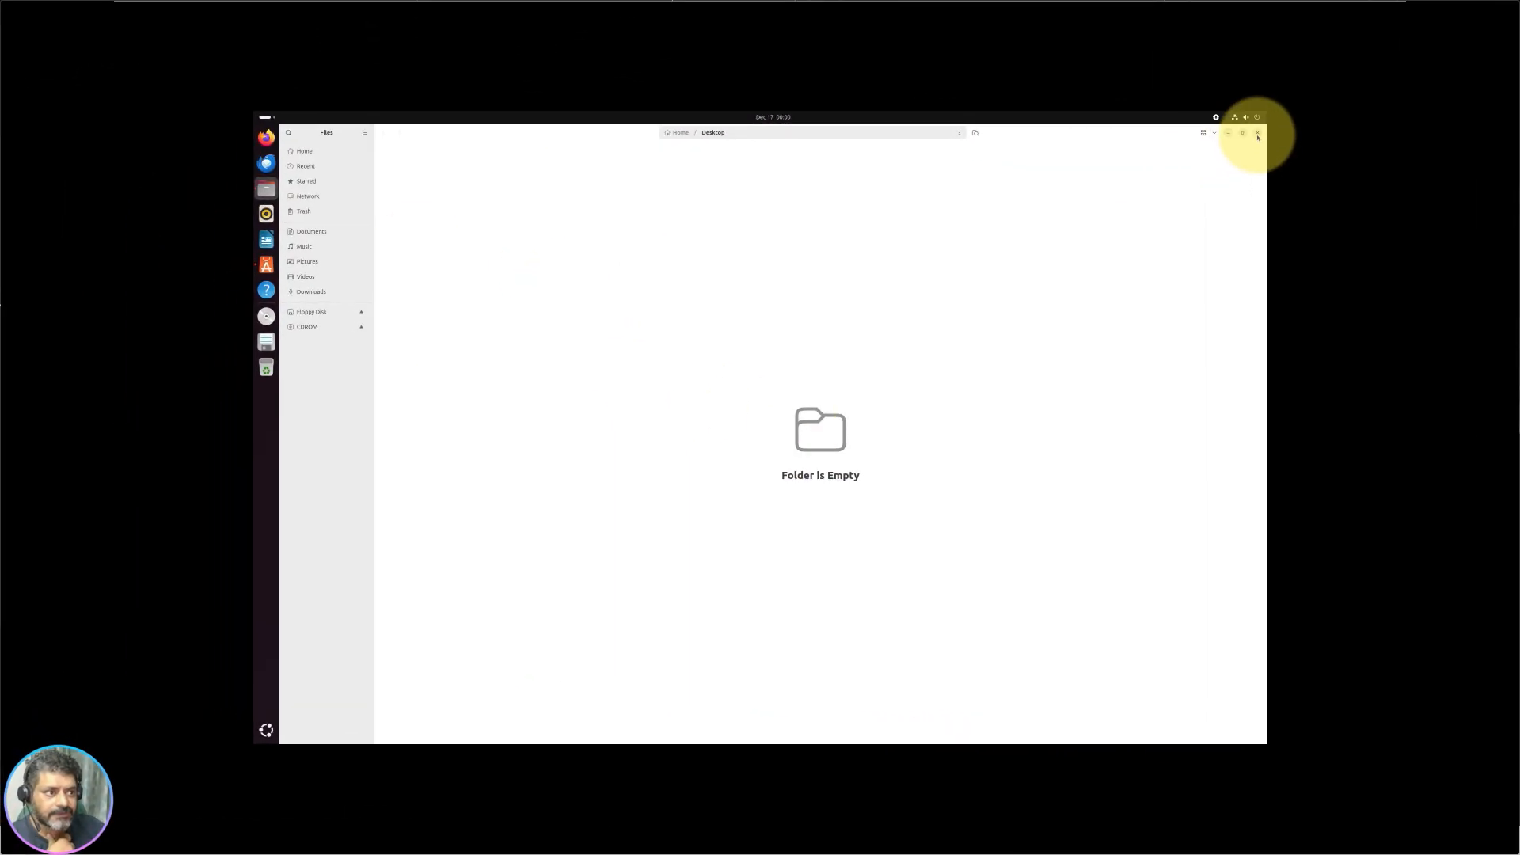
pyautogui.click(1257, 134)
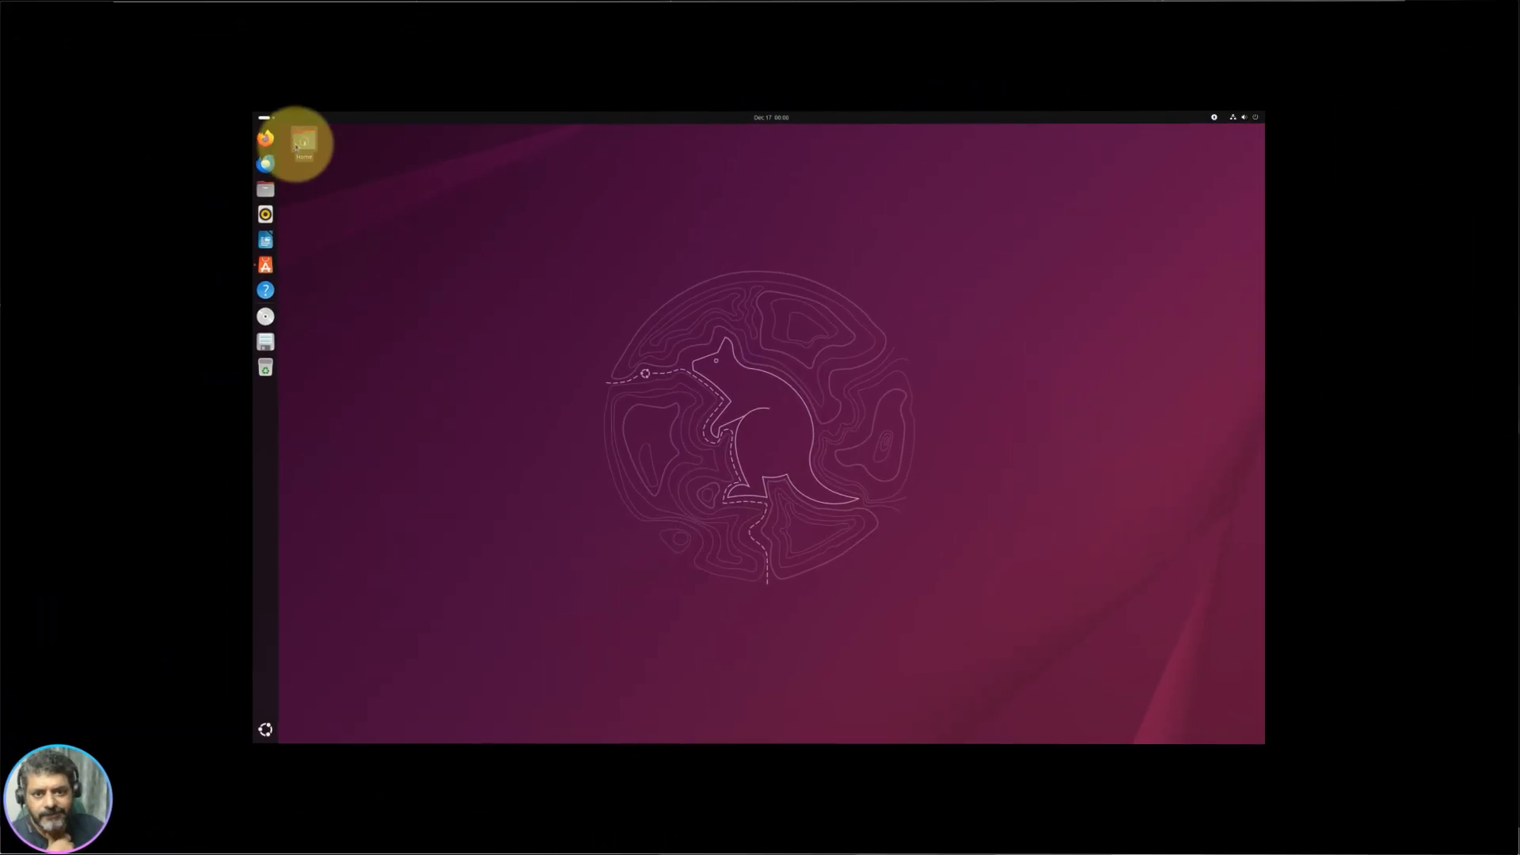
# Step: Reopen the Desktop folder from the desktop menu and bring up the desktop menu again
pyautogui.rightClick(593, 292)
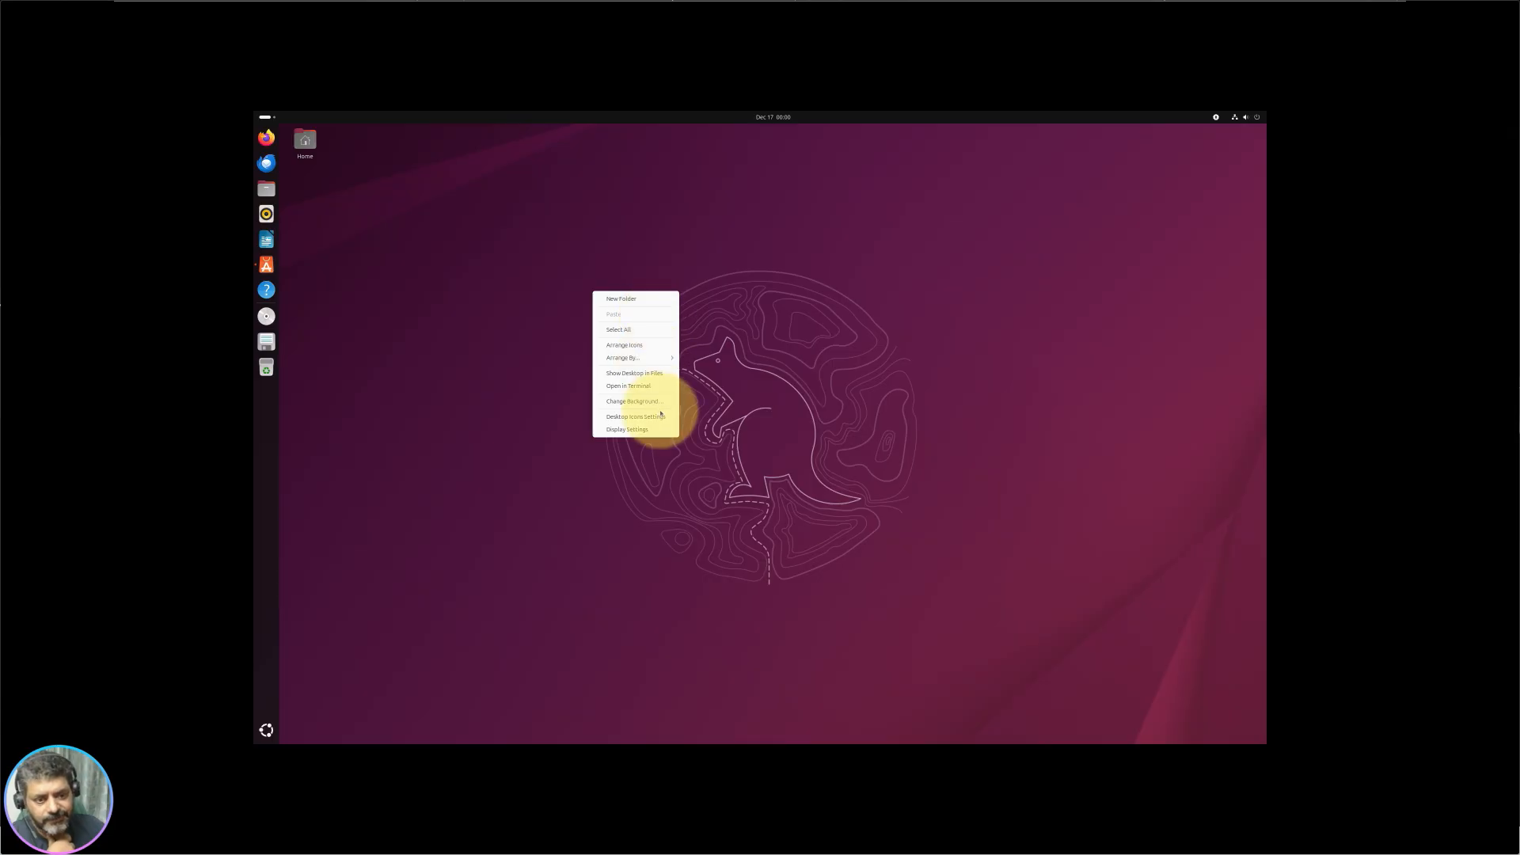
pyautogui.click(660, 373)
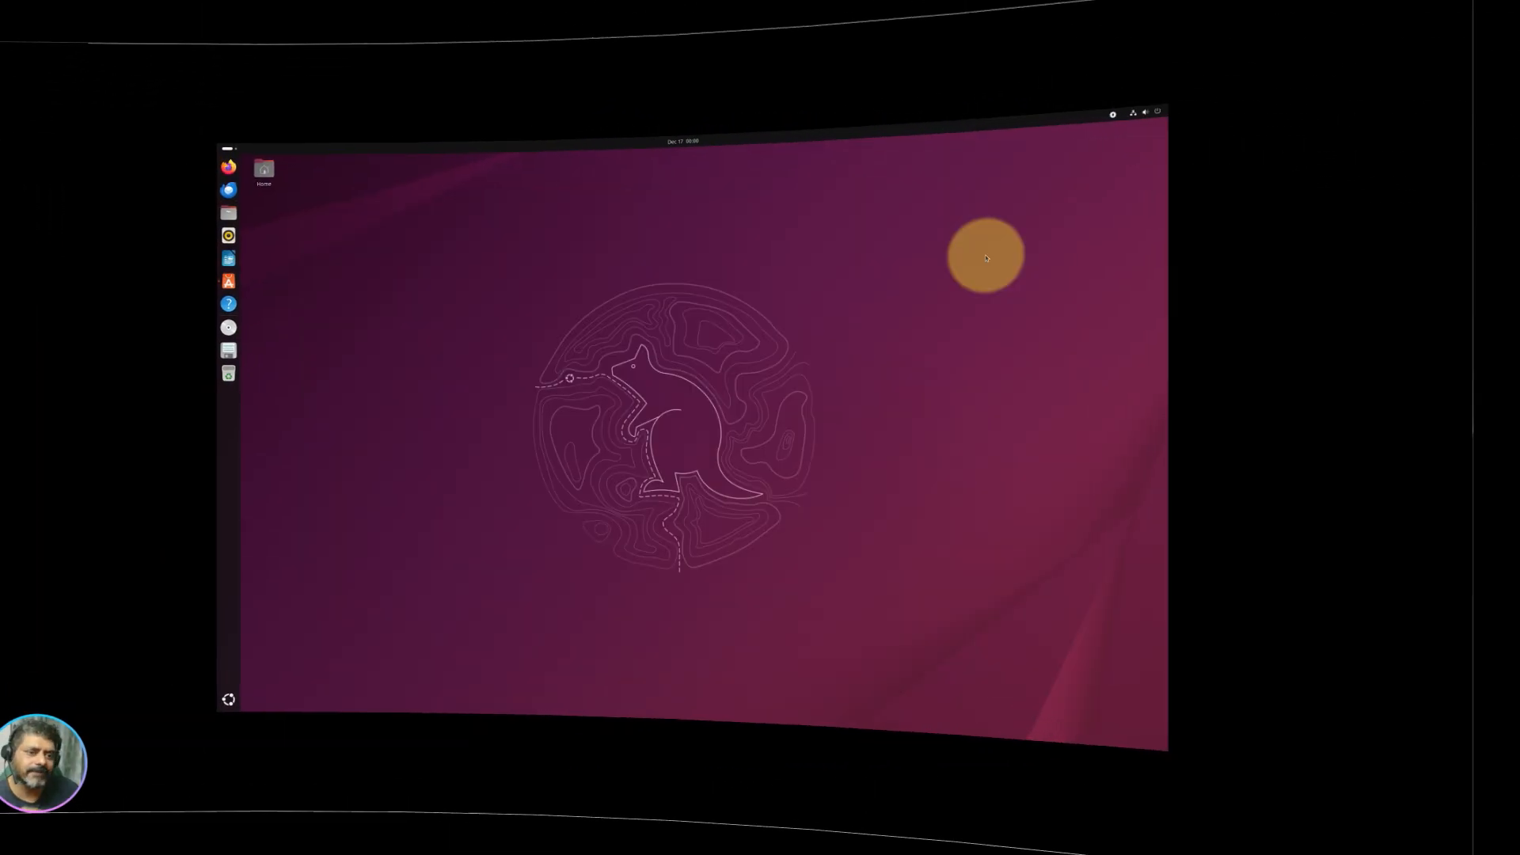
pyautogui.rightClick(586, 442)
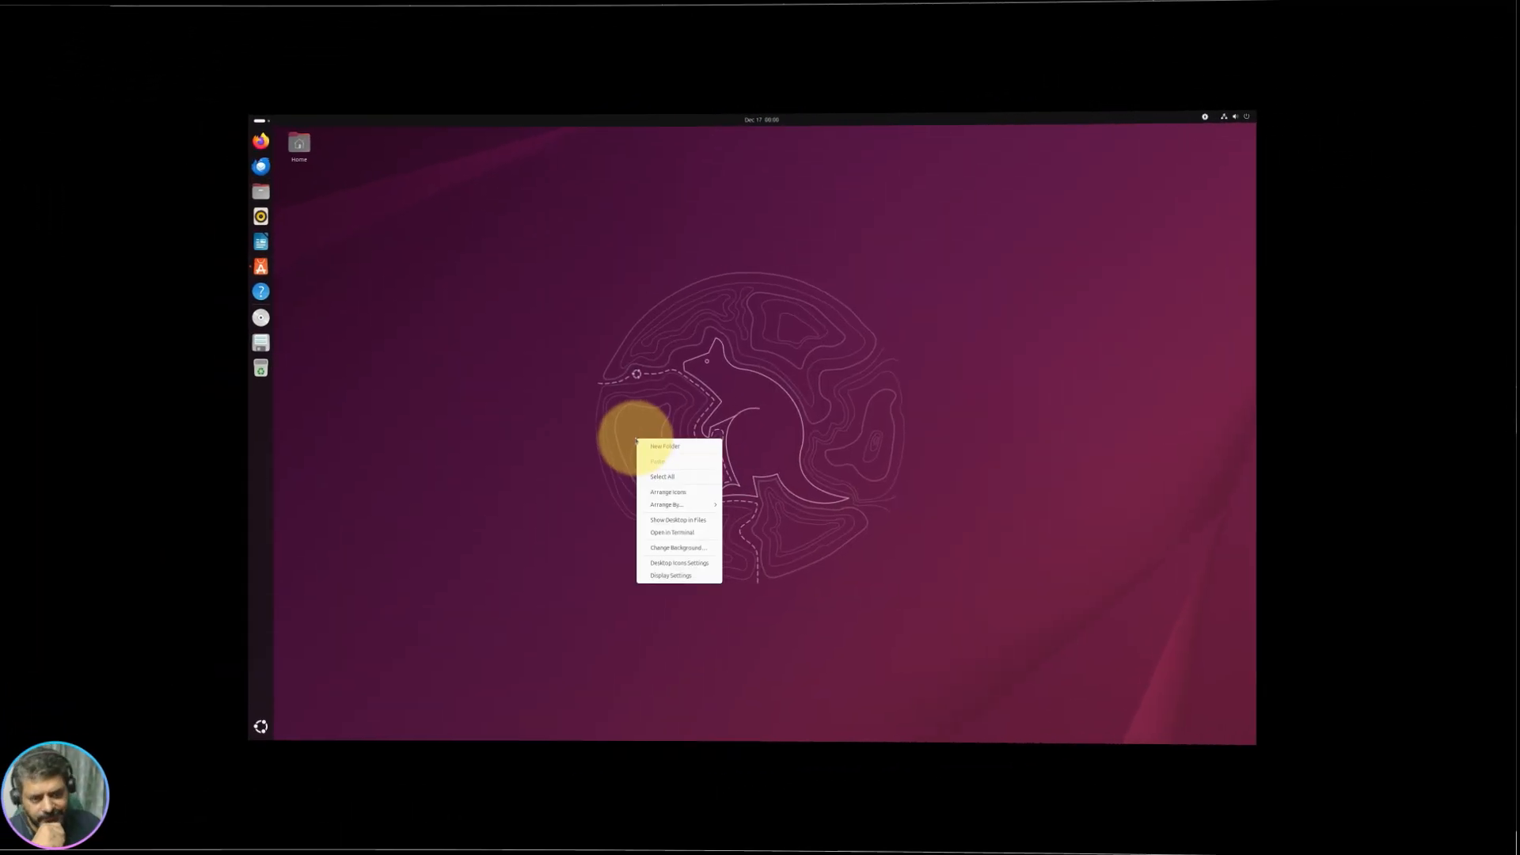
pyautogui.click(704, 537)
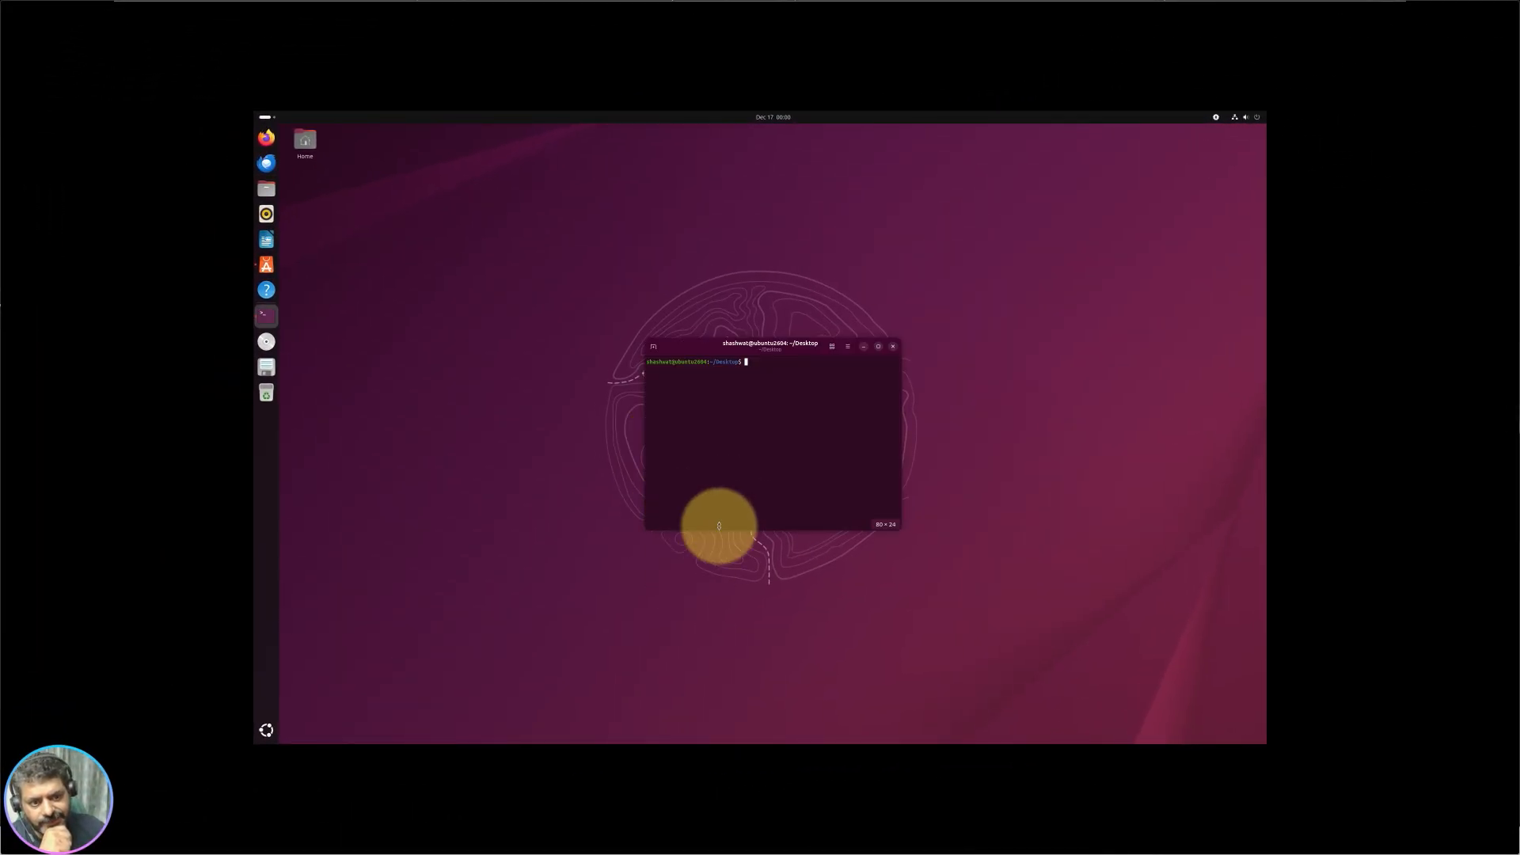
pyautogui.moveTo(748, 371); pyautogui.dragTo(637, 367)
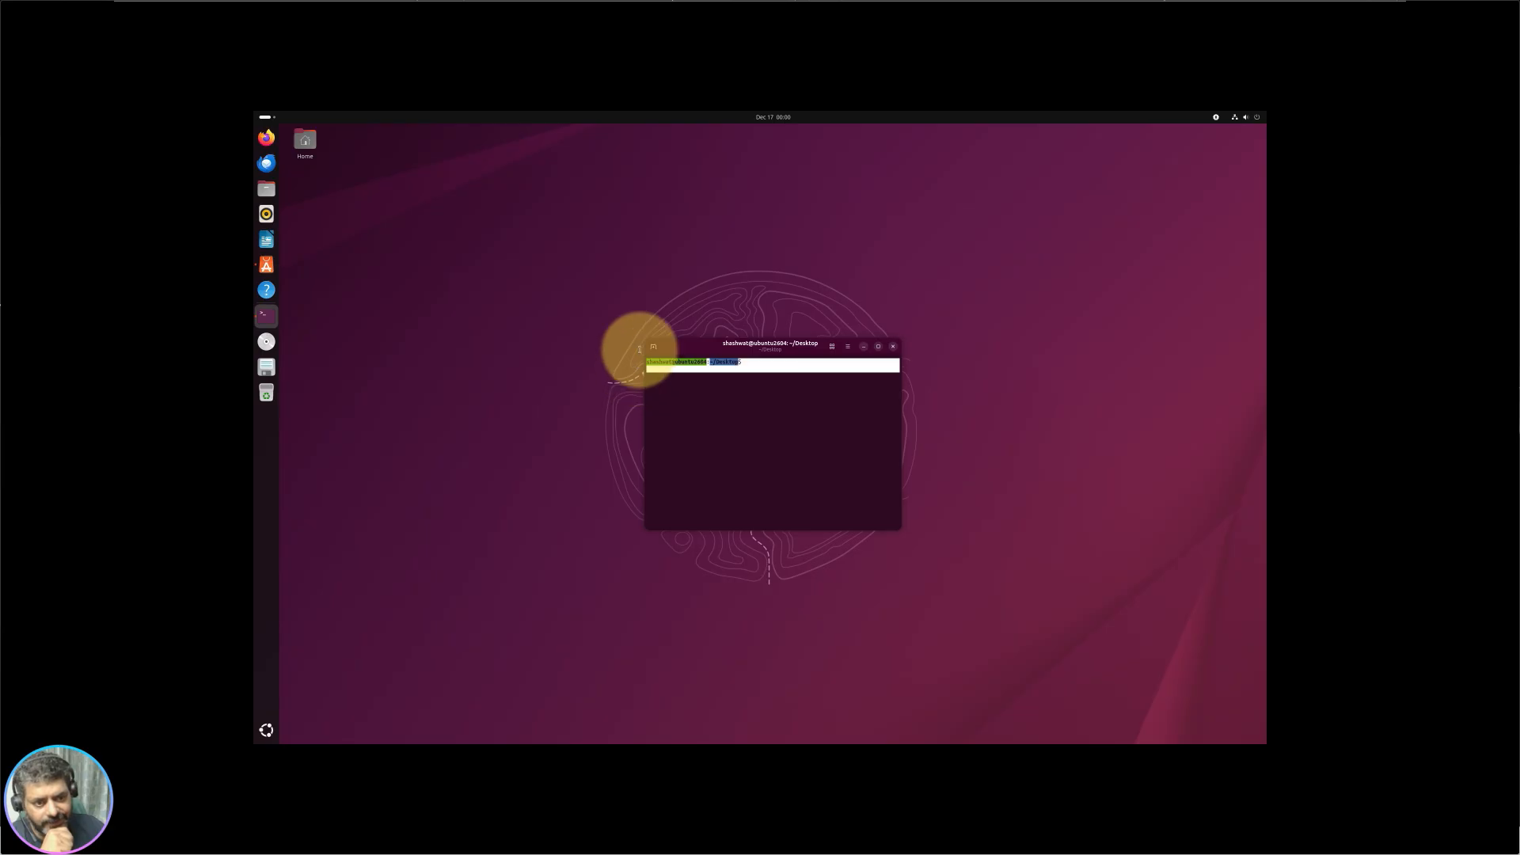
pyautogui.click(747, 392)
pyautogui.click(892, 346)
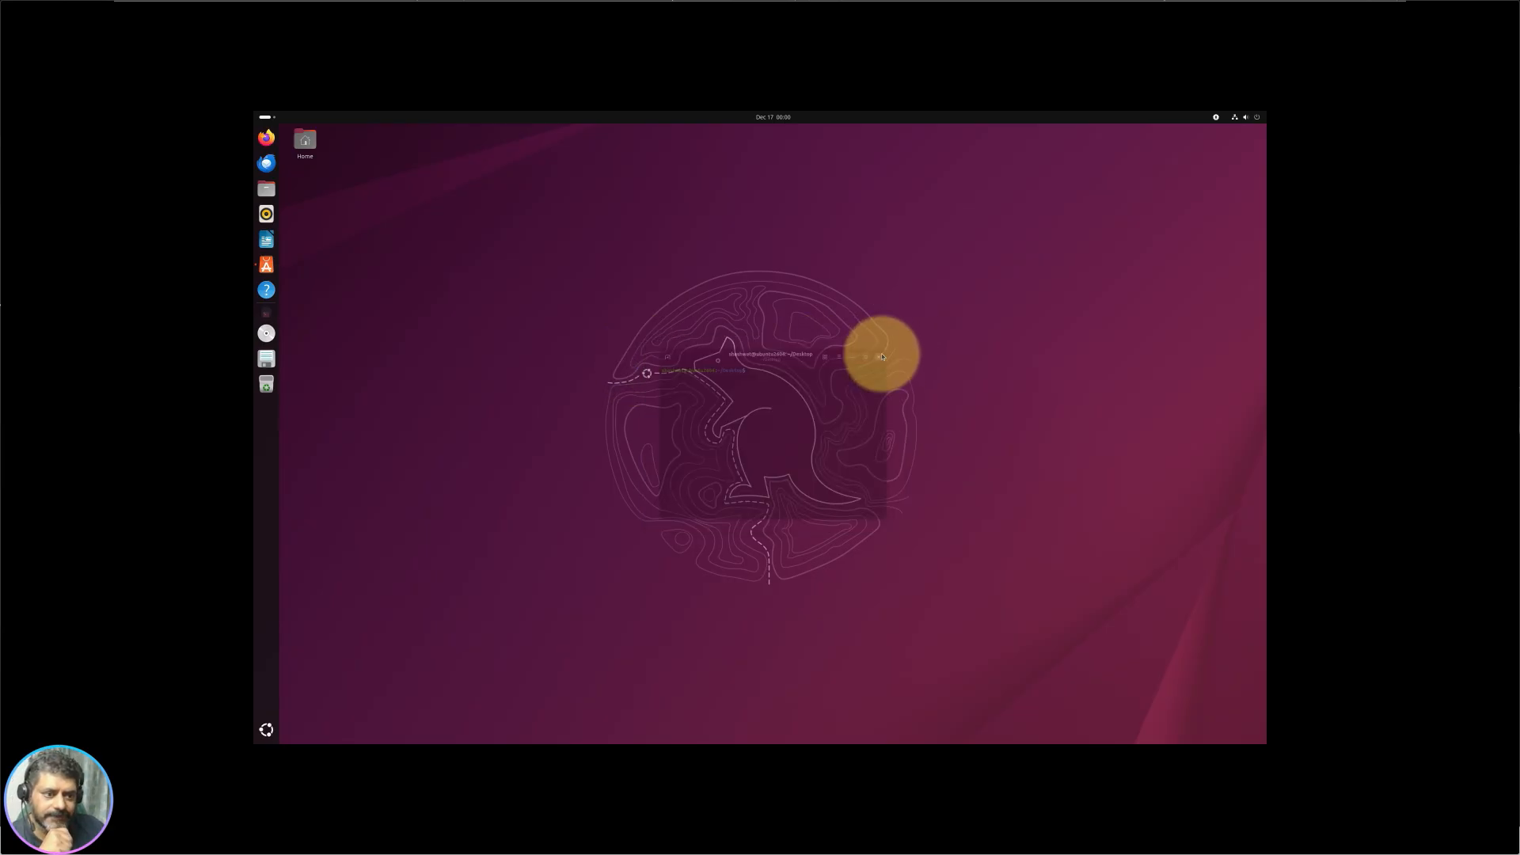
pyautogui.rightClick(737, 429)
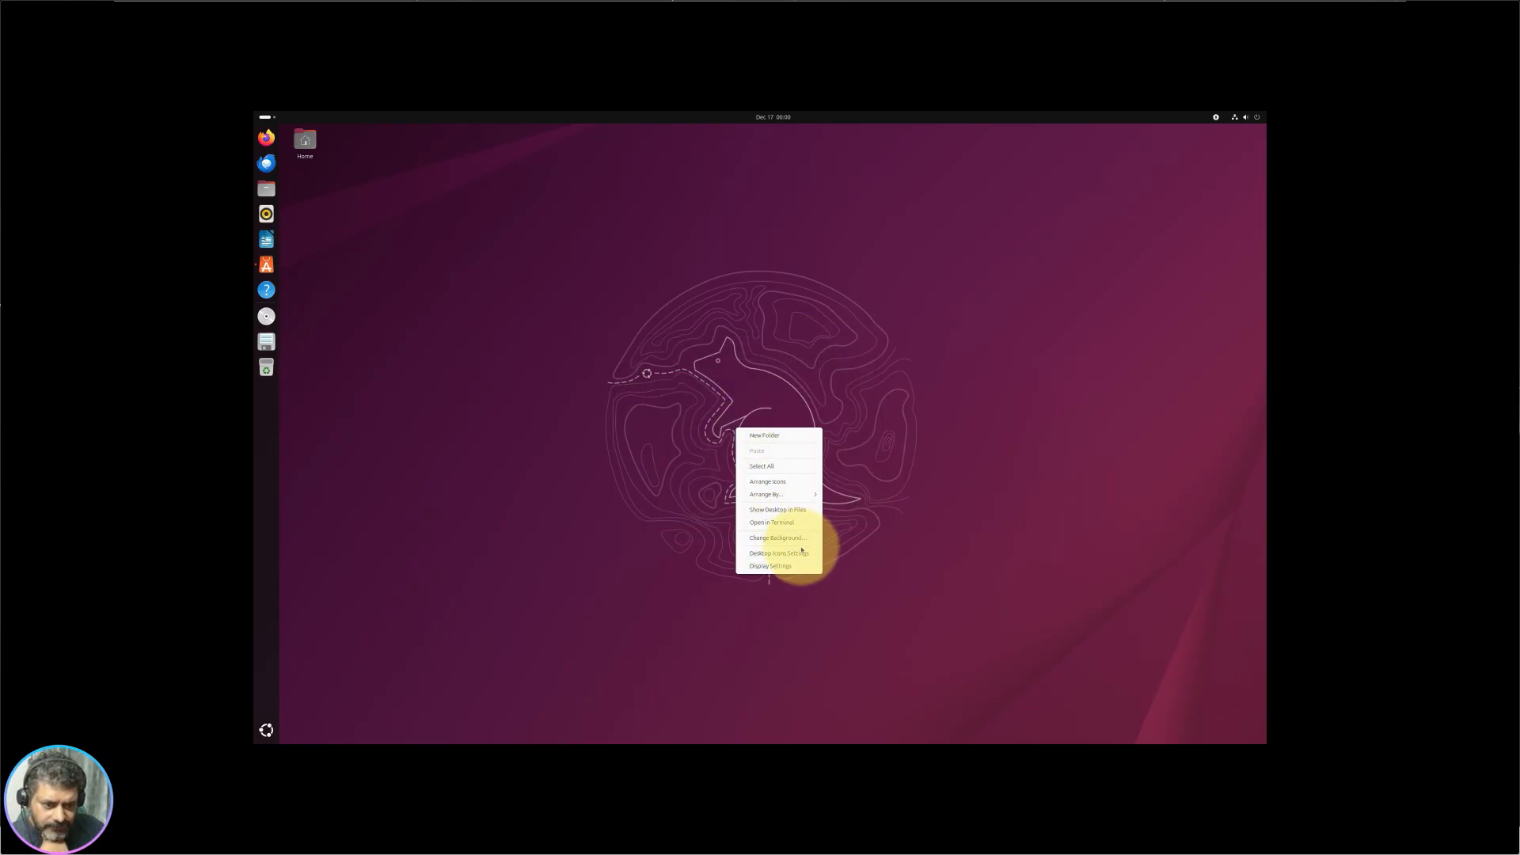
# Step: Set the orange kangaroo wallpaper, then switch to the desert camels one
pyautogui.click(803, 543)
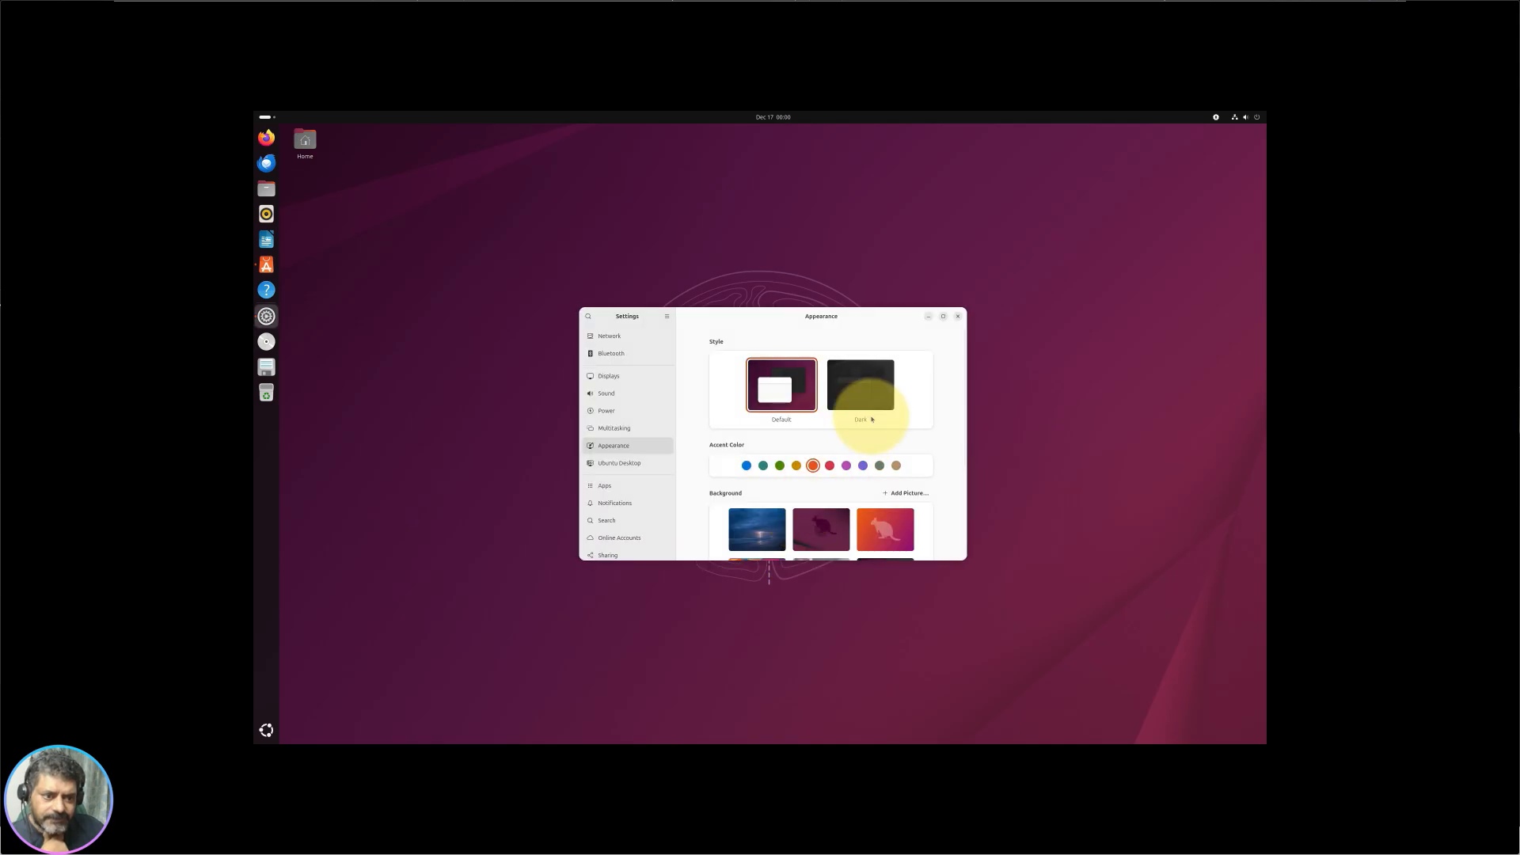
pyautogui.click(886, 532)
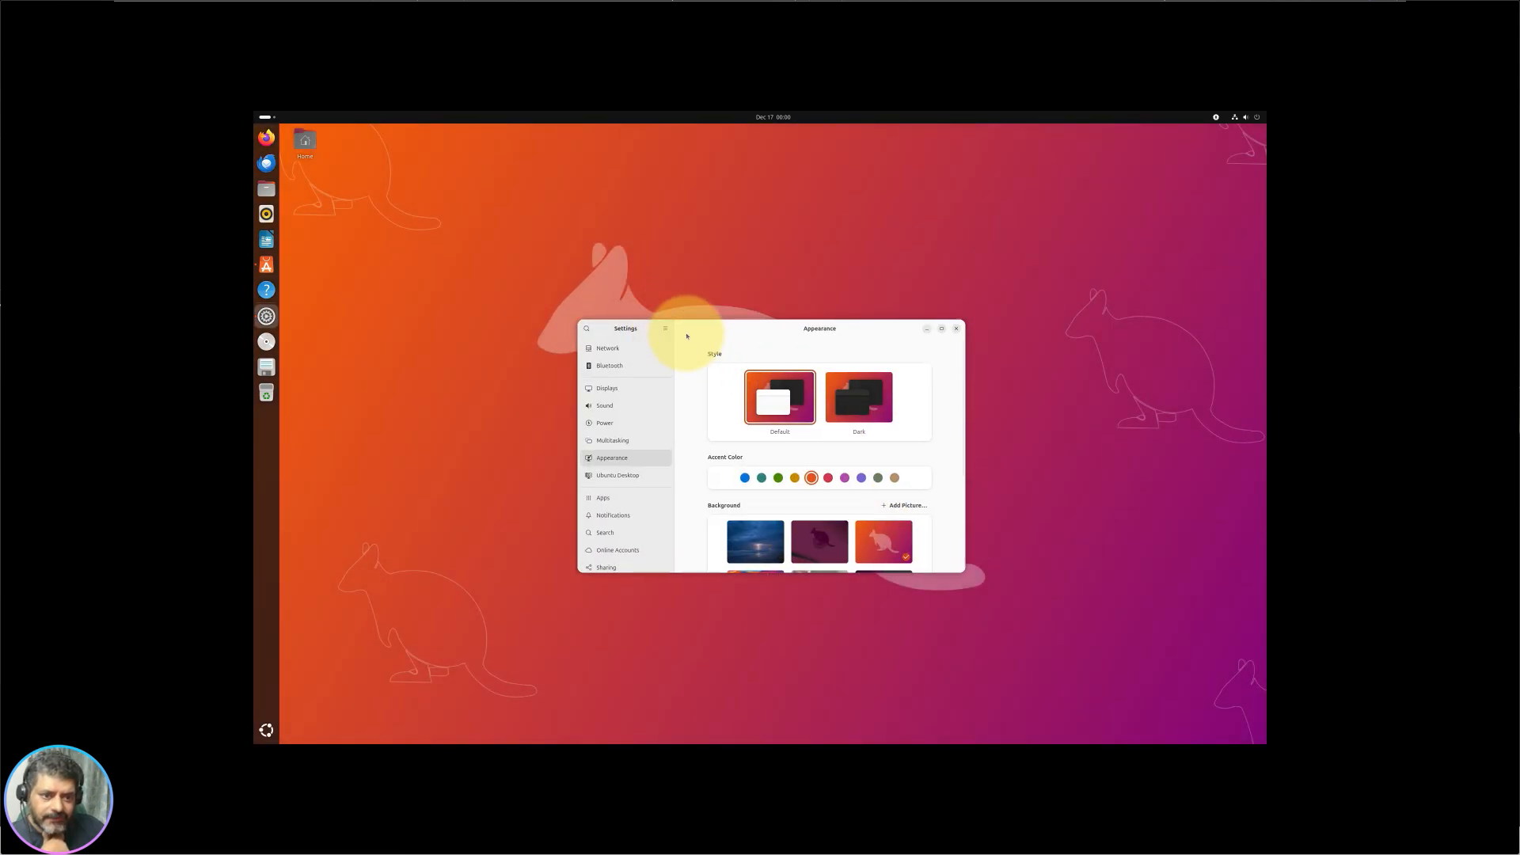
pyautogui.moveTo(673, 322); pyautogui.dragTo(923, 149)
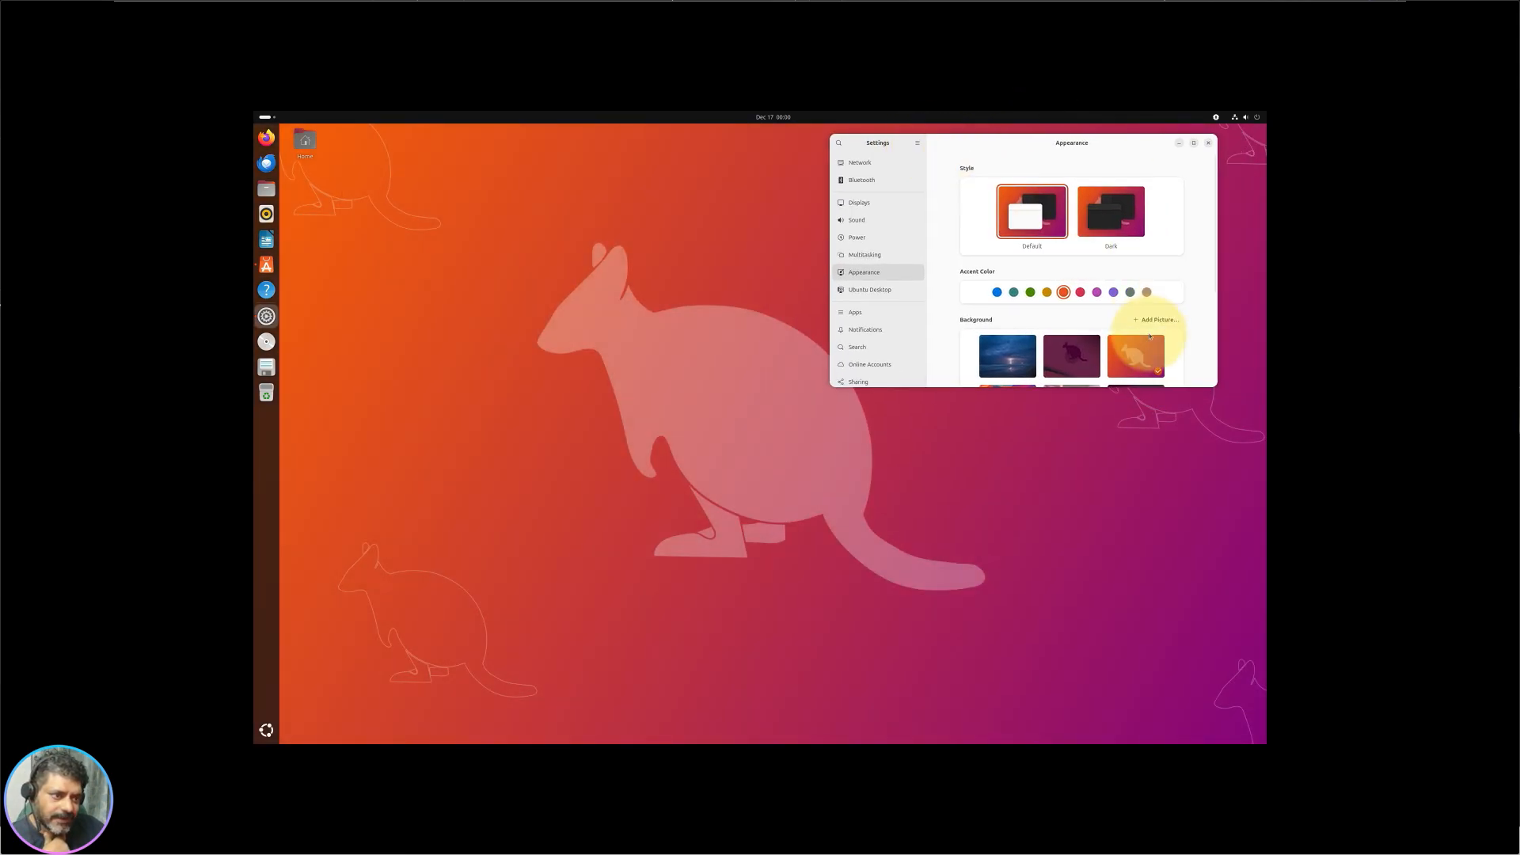
pyautogui.scroll(-3, 1136, 341)
pyautogui.click(1019, 328)
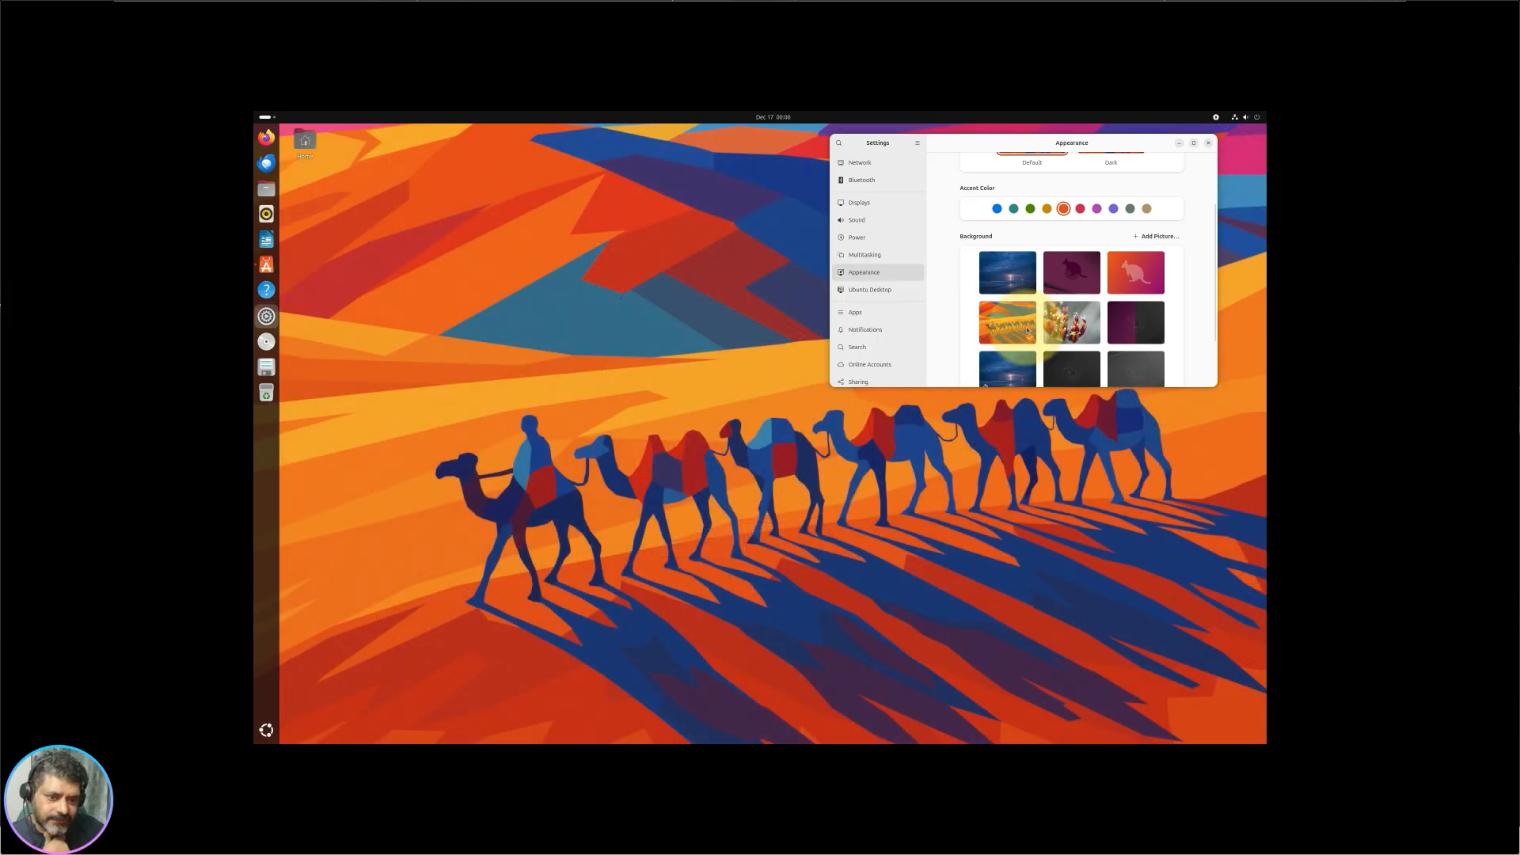
# Step: Try flower and dark purple kangaroo wallpapers, settle on blue lightning seascape, then open the calendar panel
pyautogui.click(1079, 324)
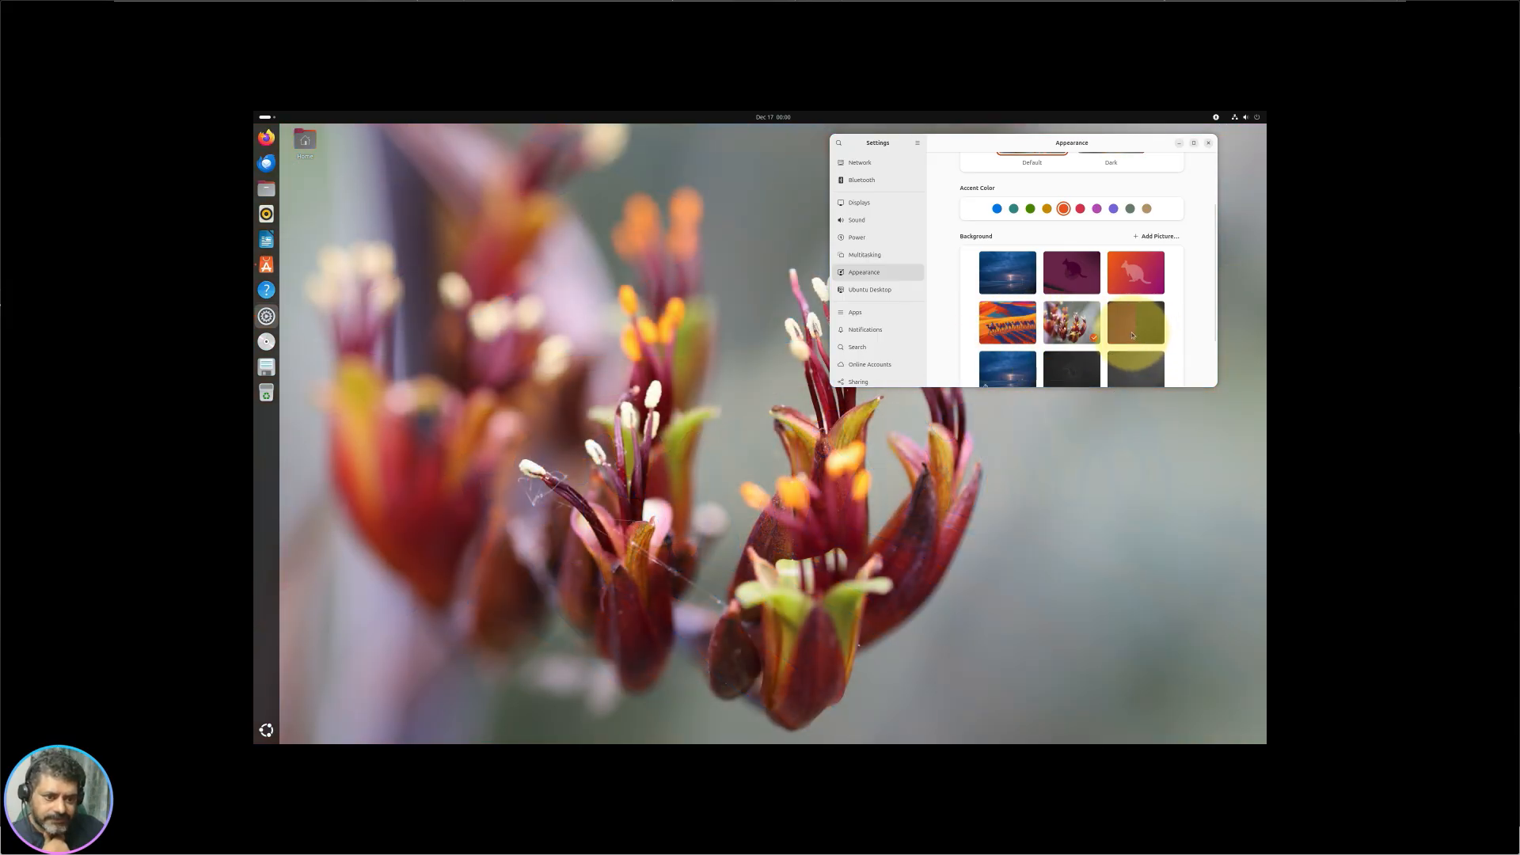
pyautogui.click(1116, 337)
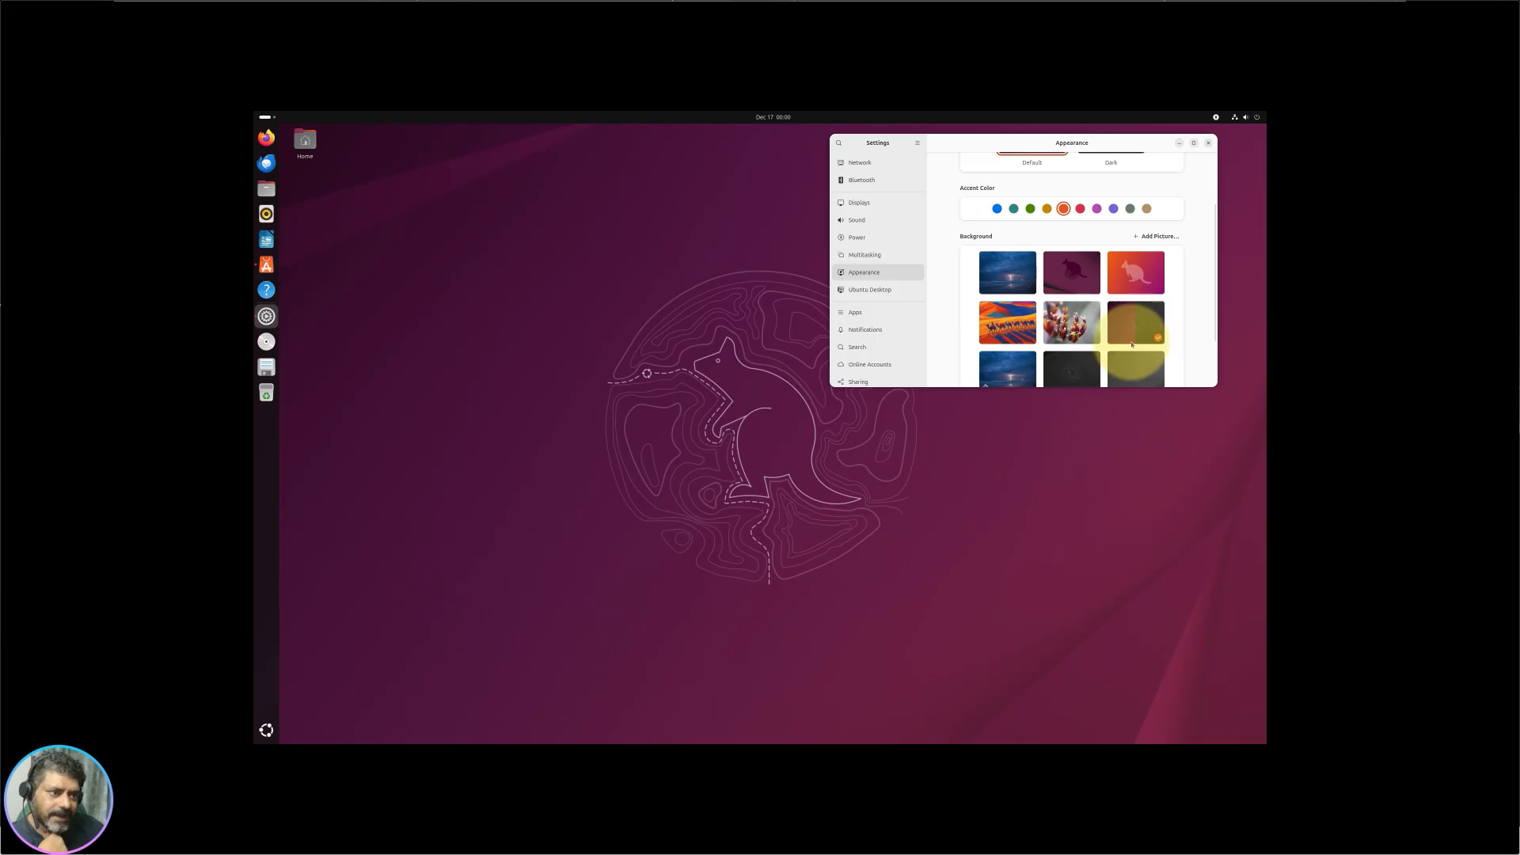
pyautogui.scroll(-1, 1132, 342)
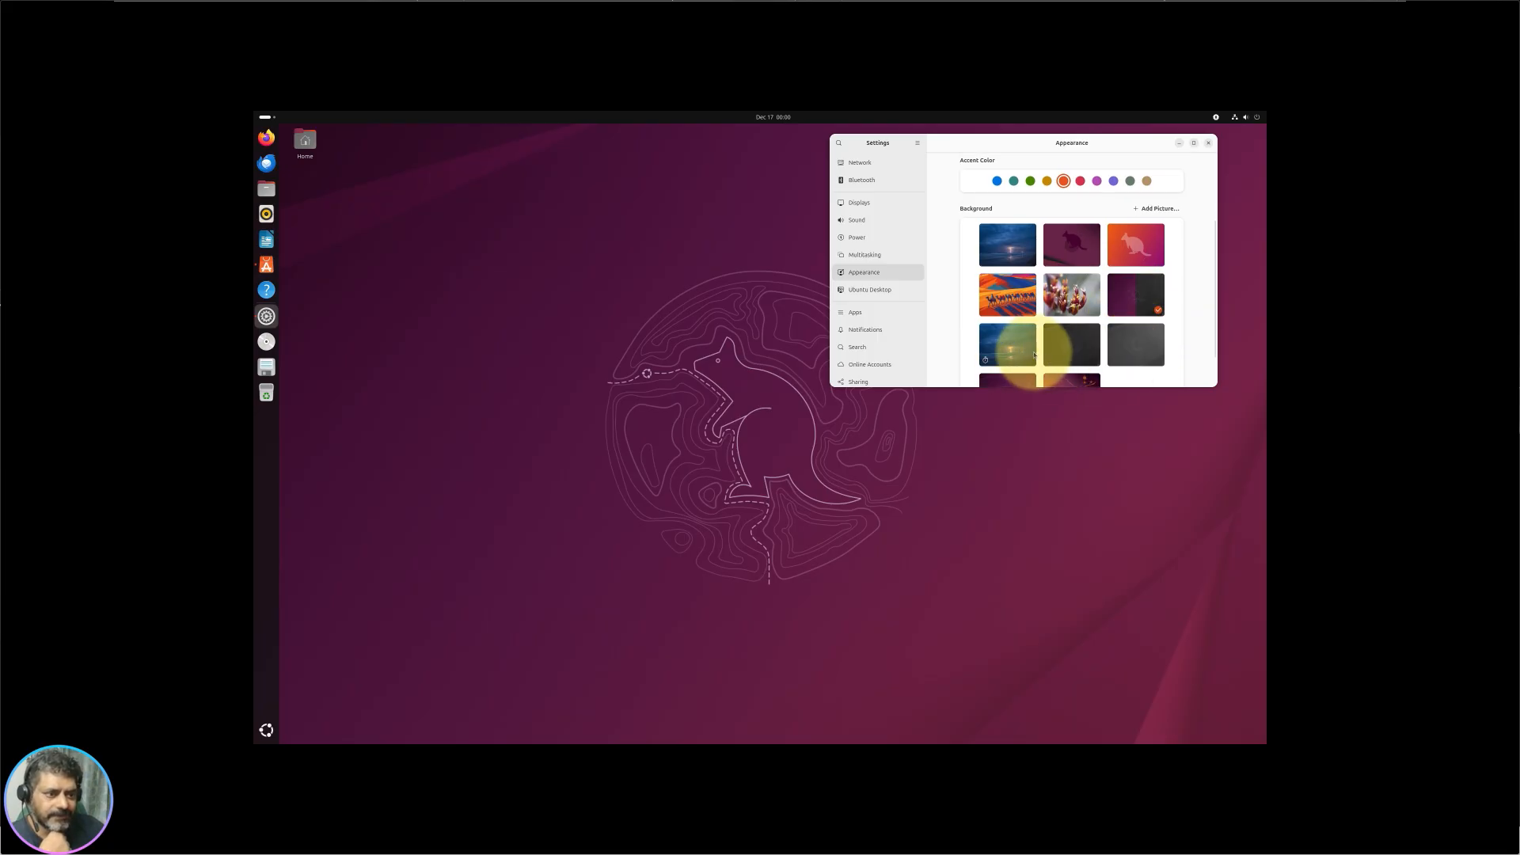
pyautogui.click(1006, 353)
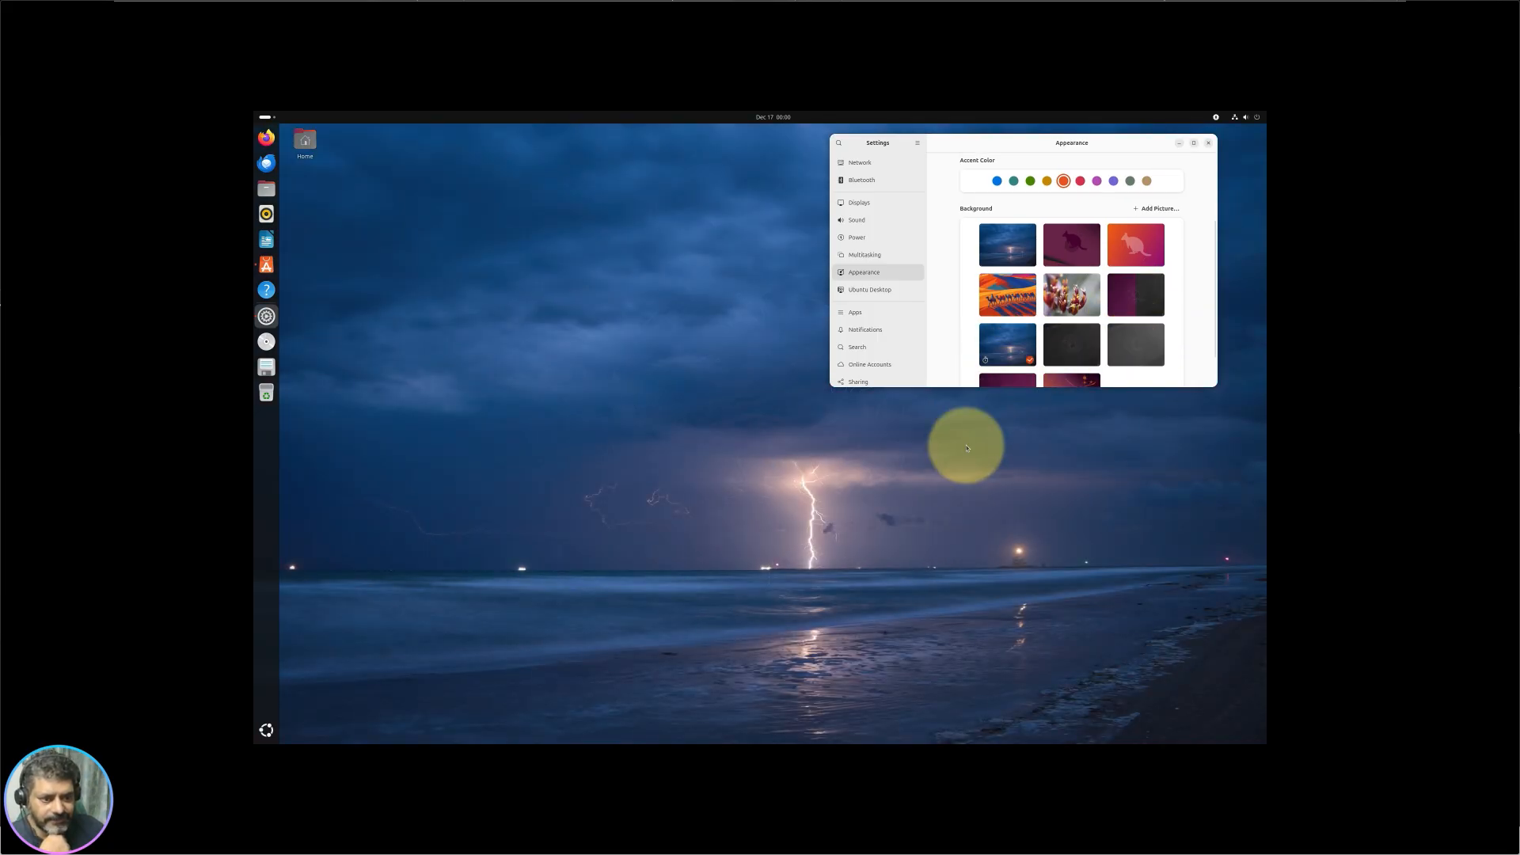
pyautogui.click(774, 117)
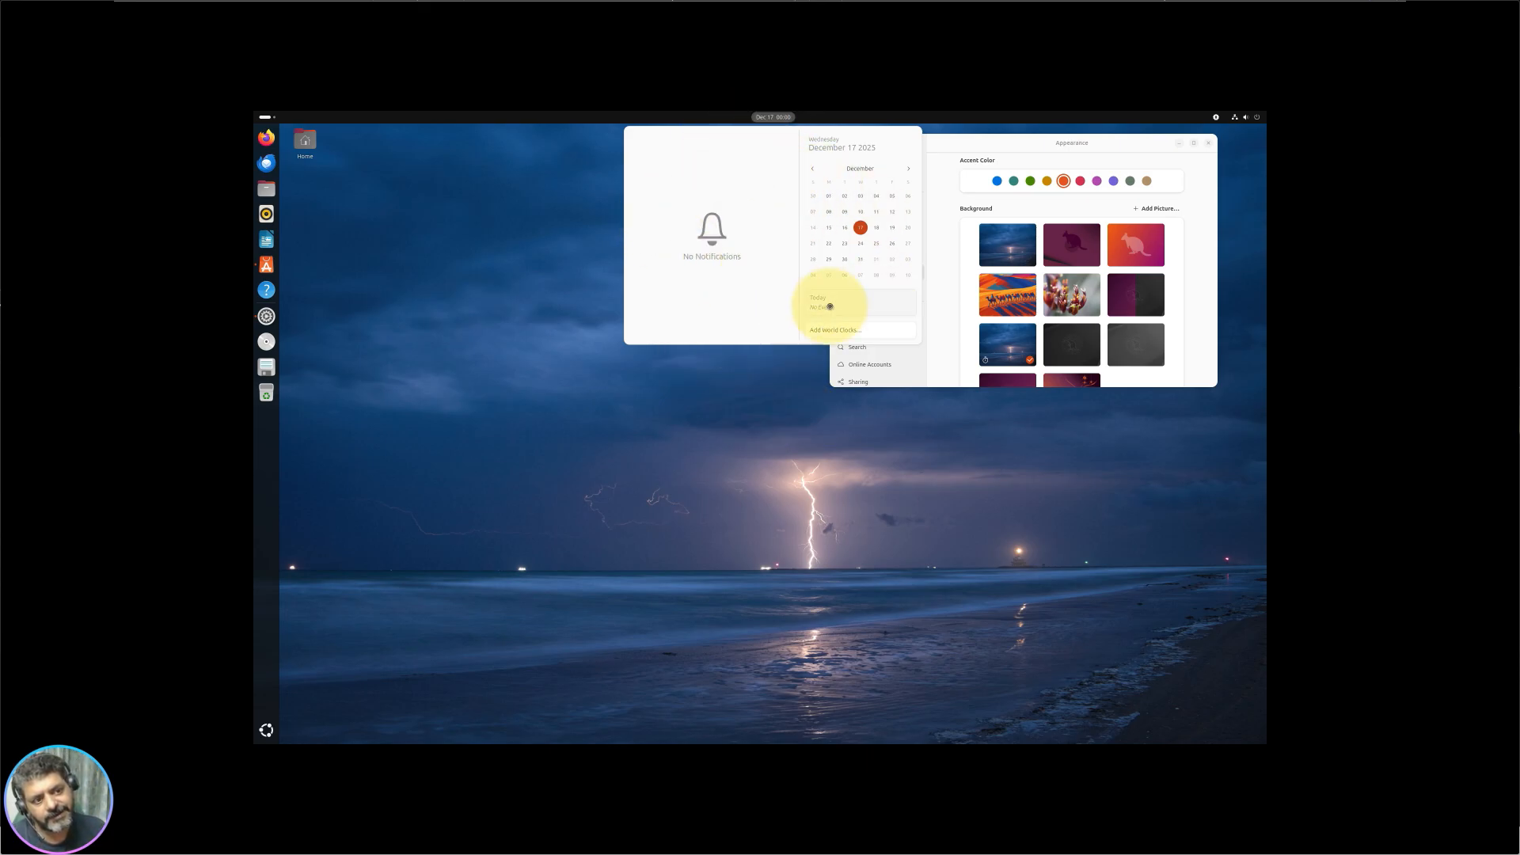
# Step: Dismiss the calendar panel and scroll the Appearance page down to the Background thumbnails
pyautogui.click(772, 117)
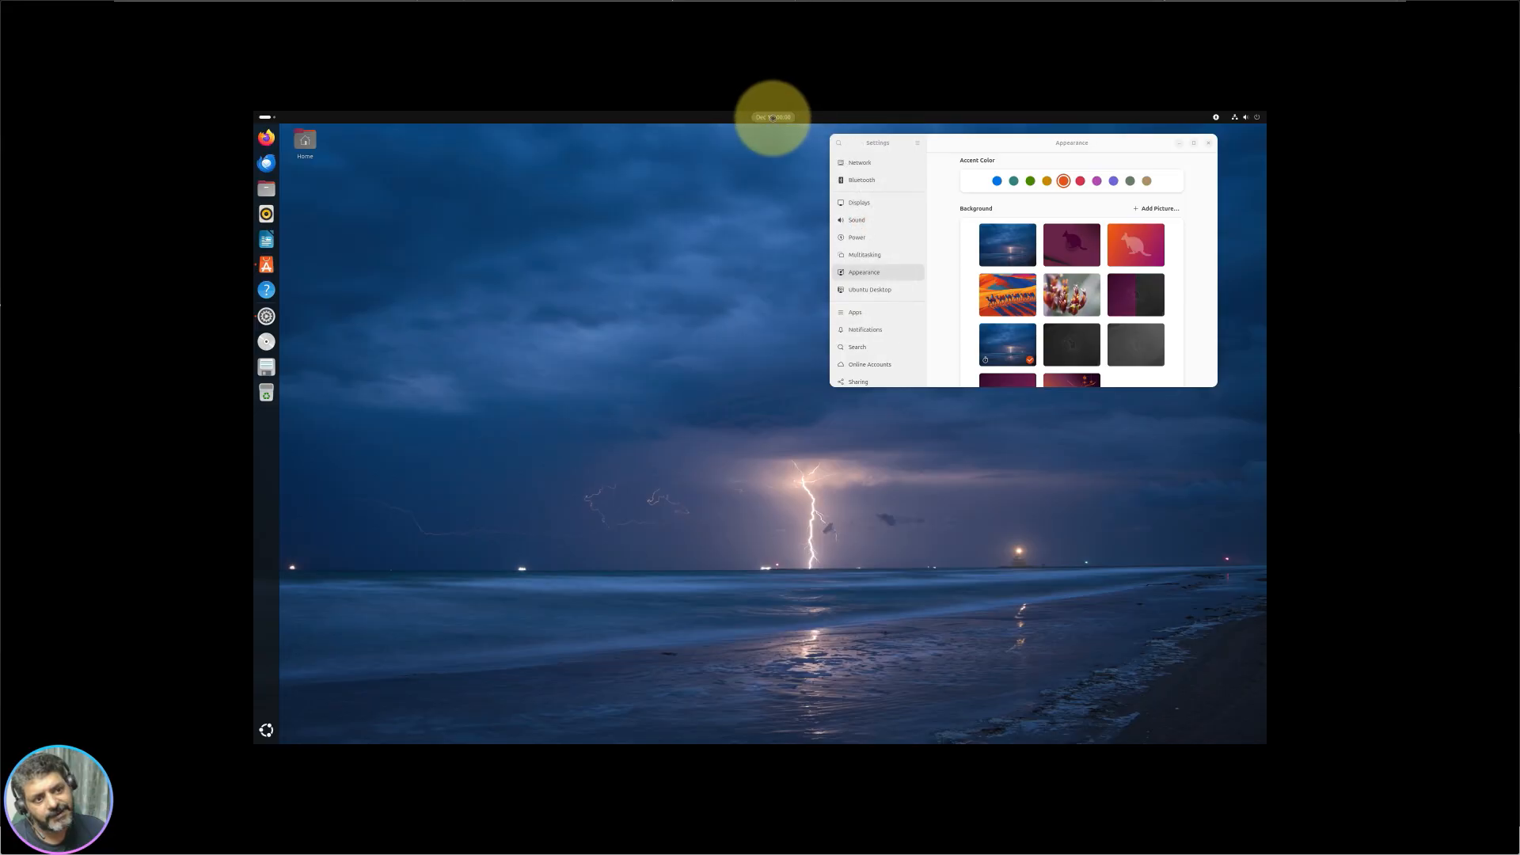
pyautogui.click(774, 117)
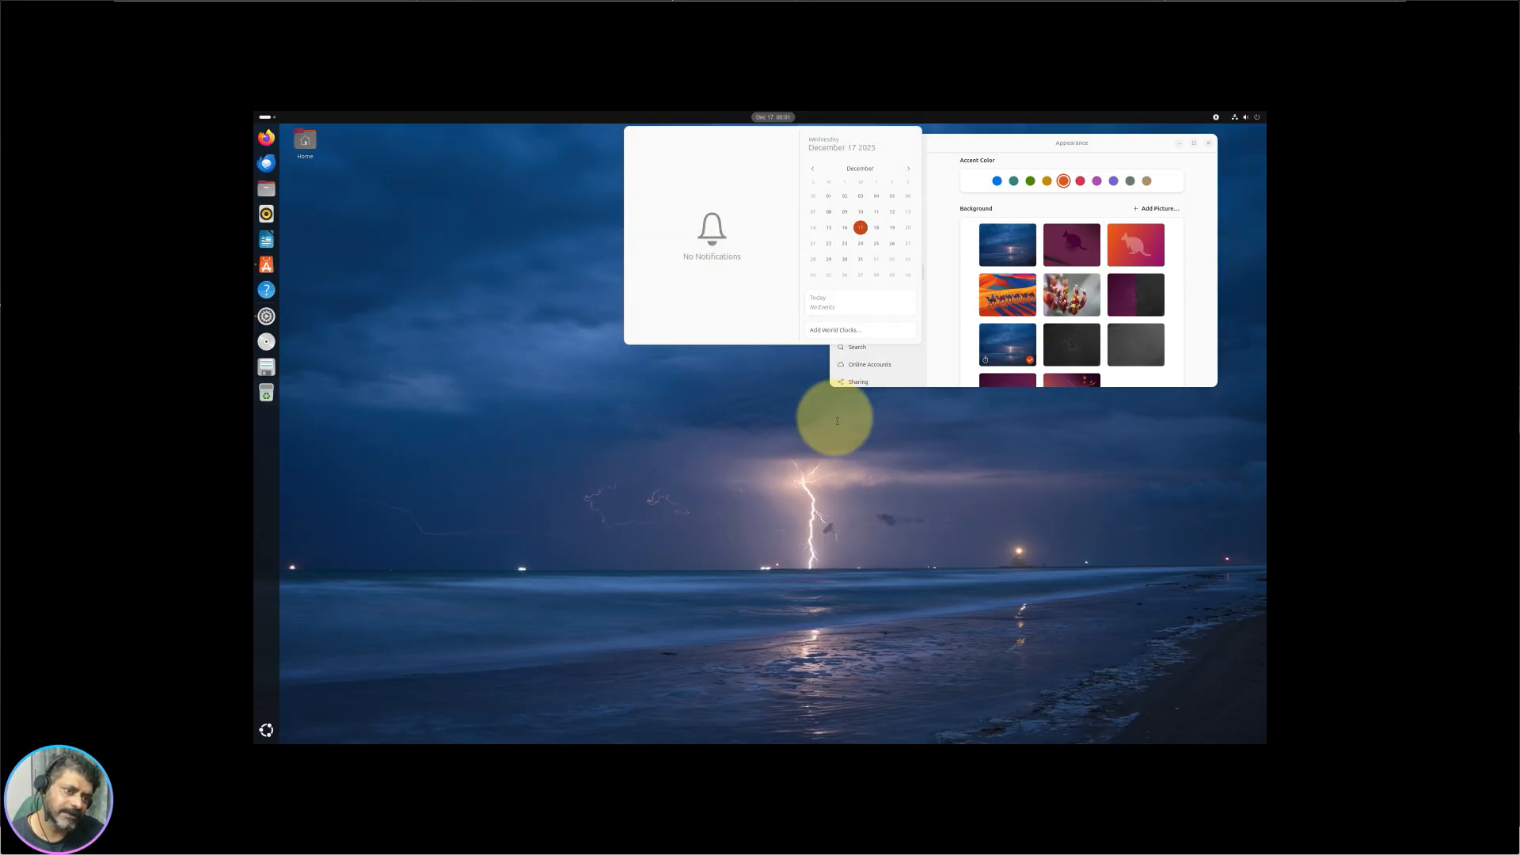
pyautogui.click(824, 443)
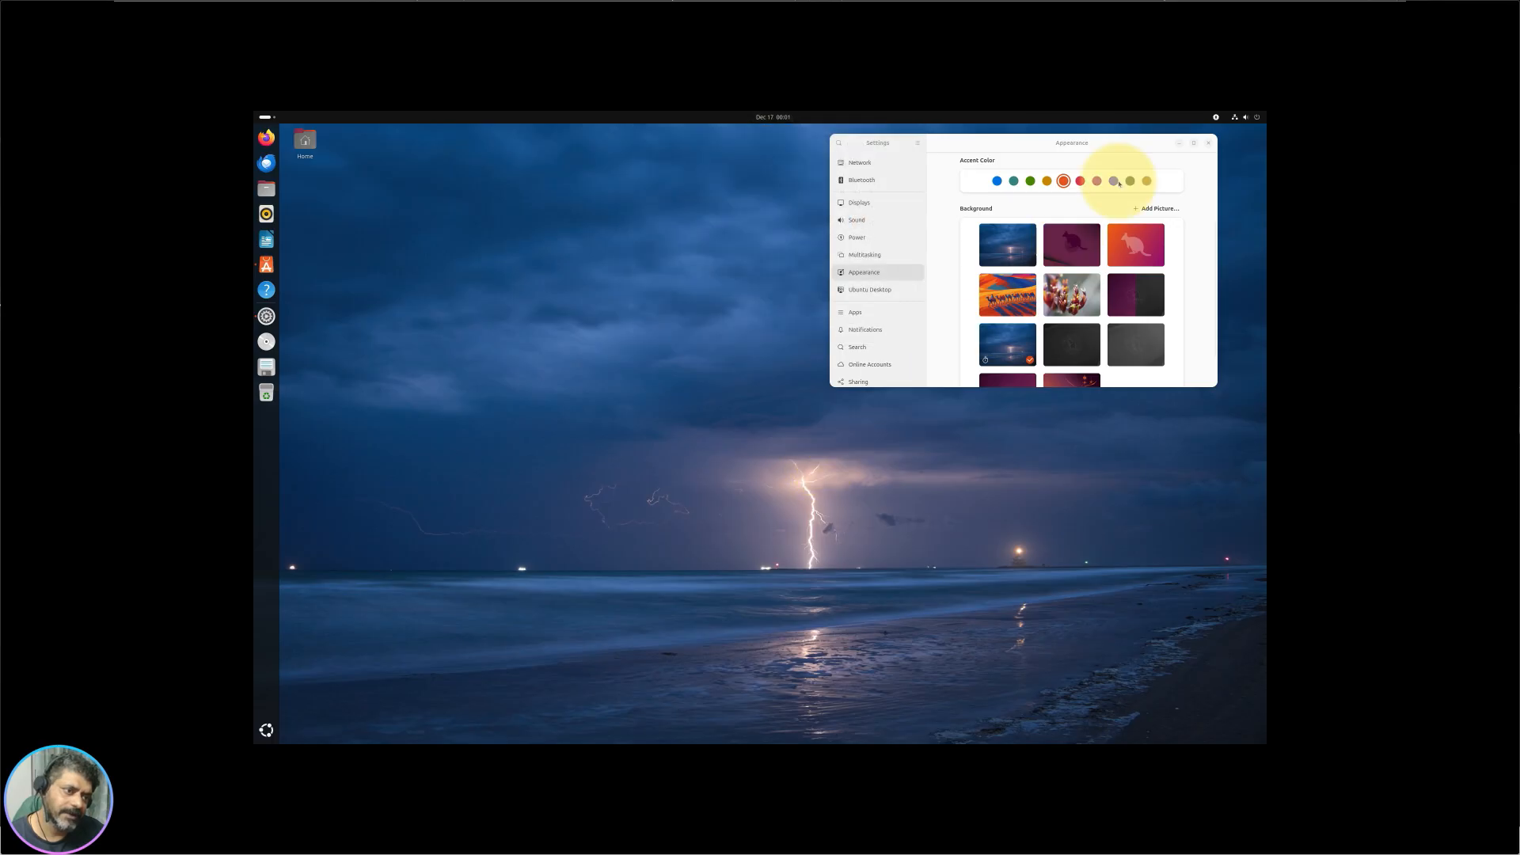
pyautogui.scroll(-1, 1092, 340)
# Step: Try several Background wallpapers, settle on the dark purple kangaroo, and maximize Settings
pyautogui.click(1061, 349)
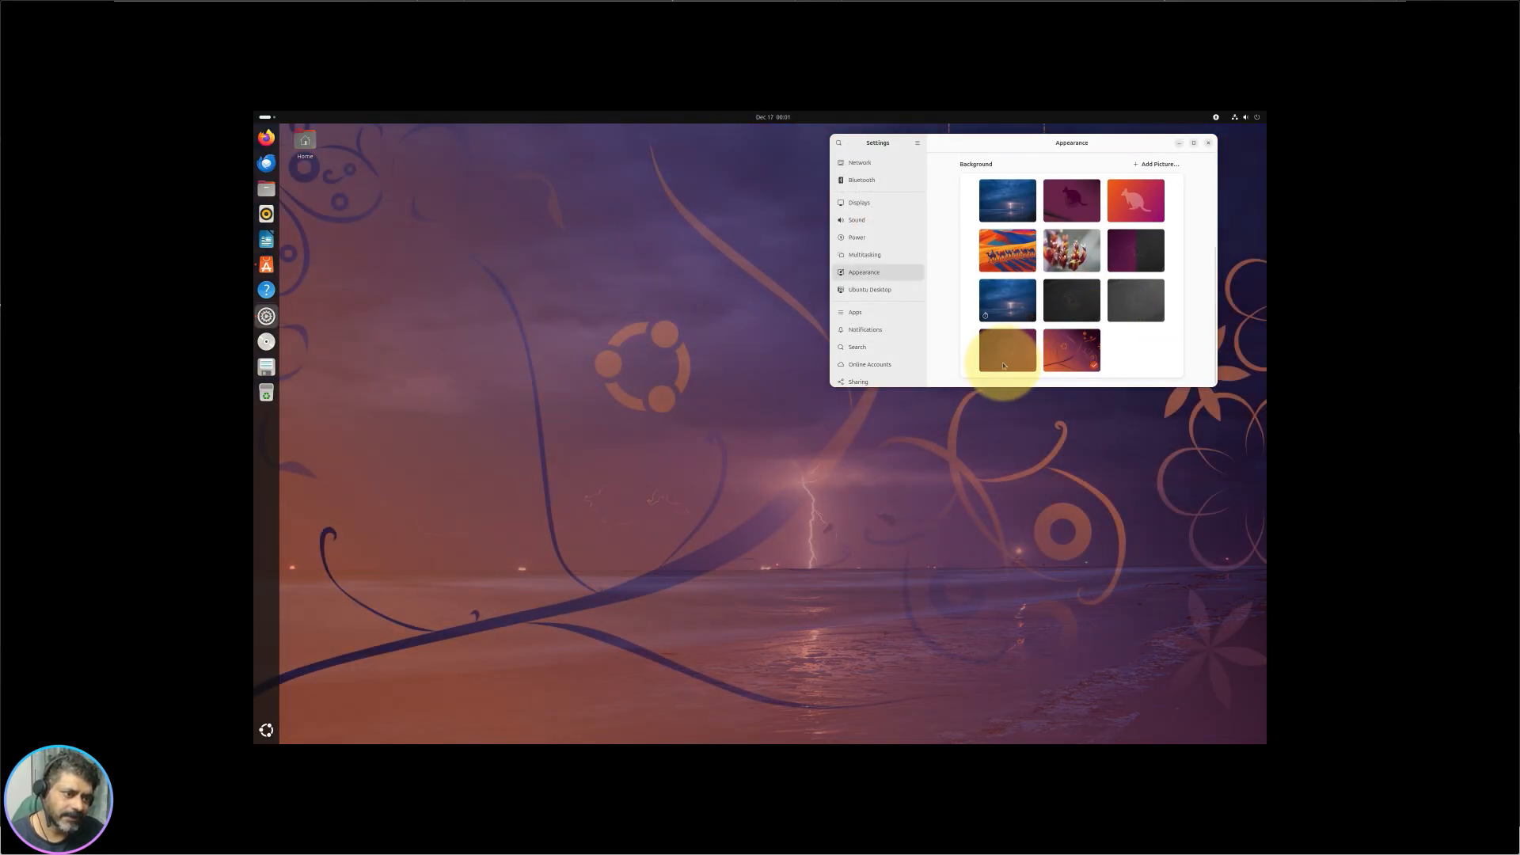
pyautogui.click(1013, 351)
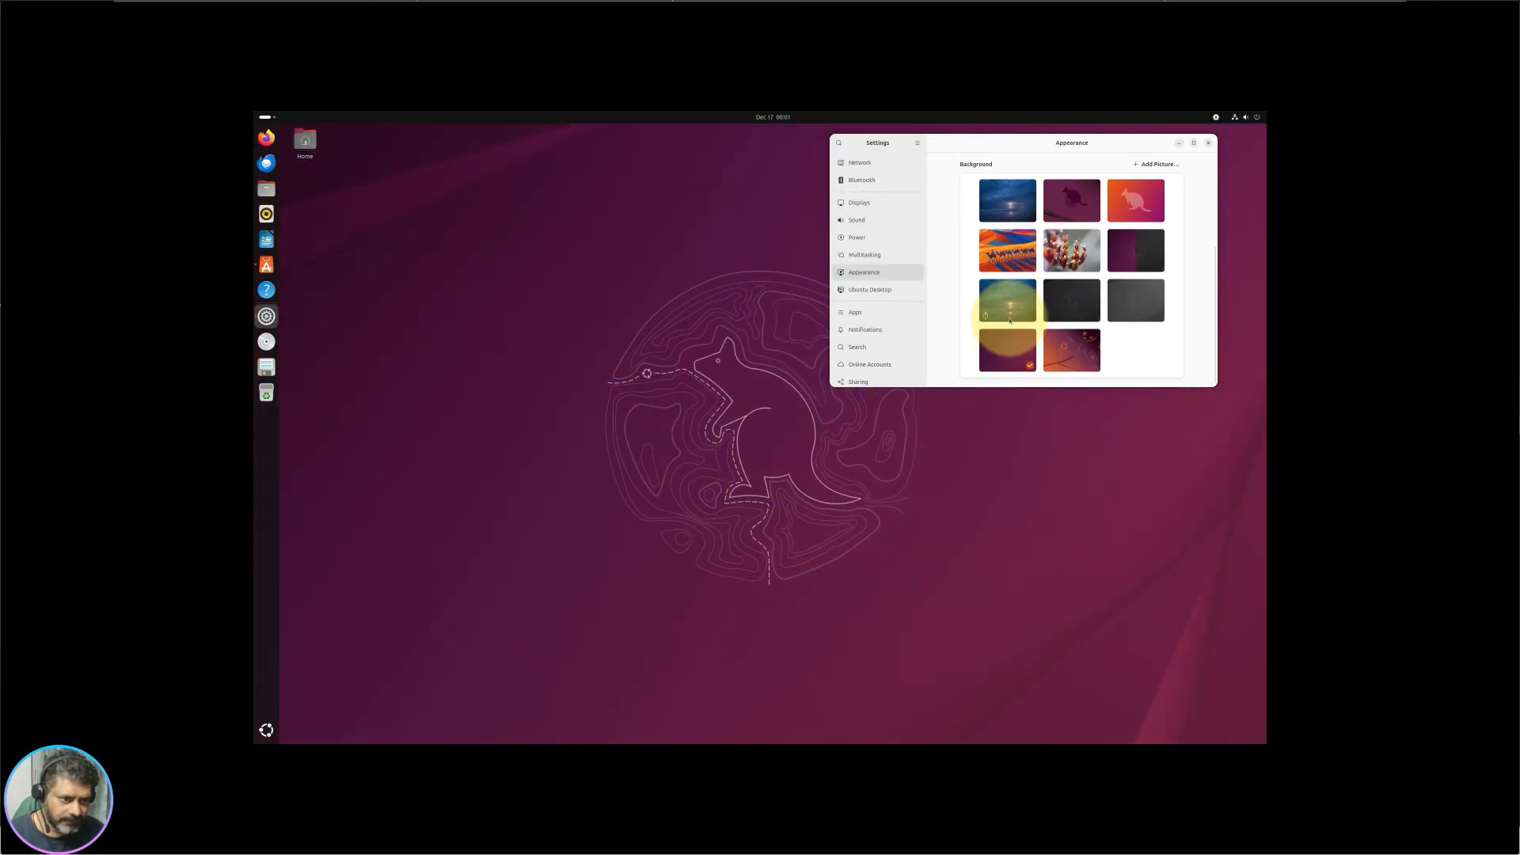
pyautogui.click(1010, 318)
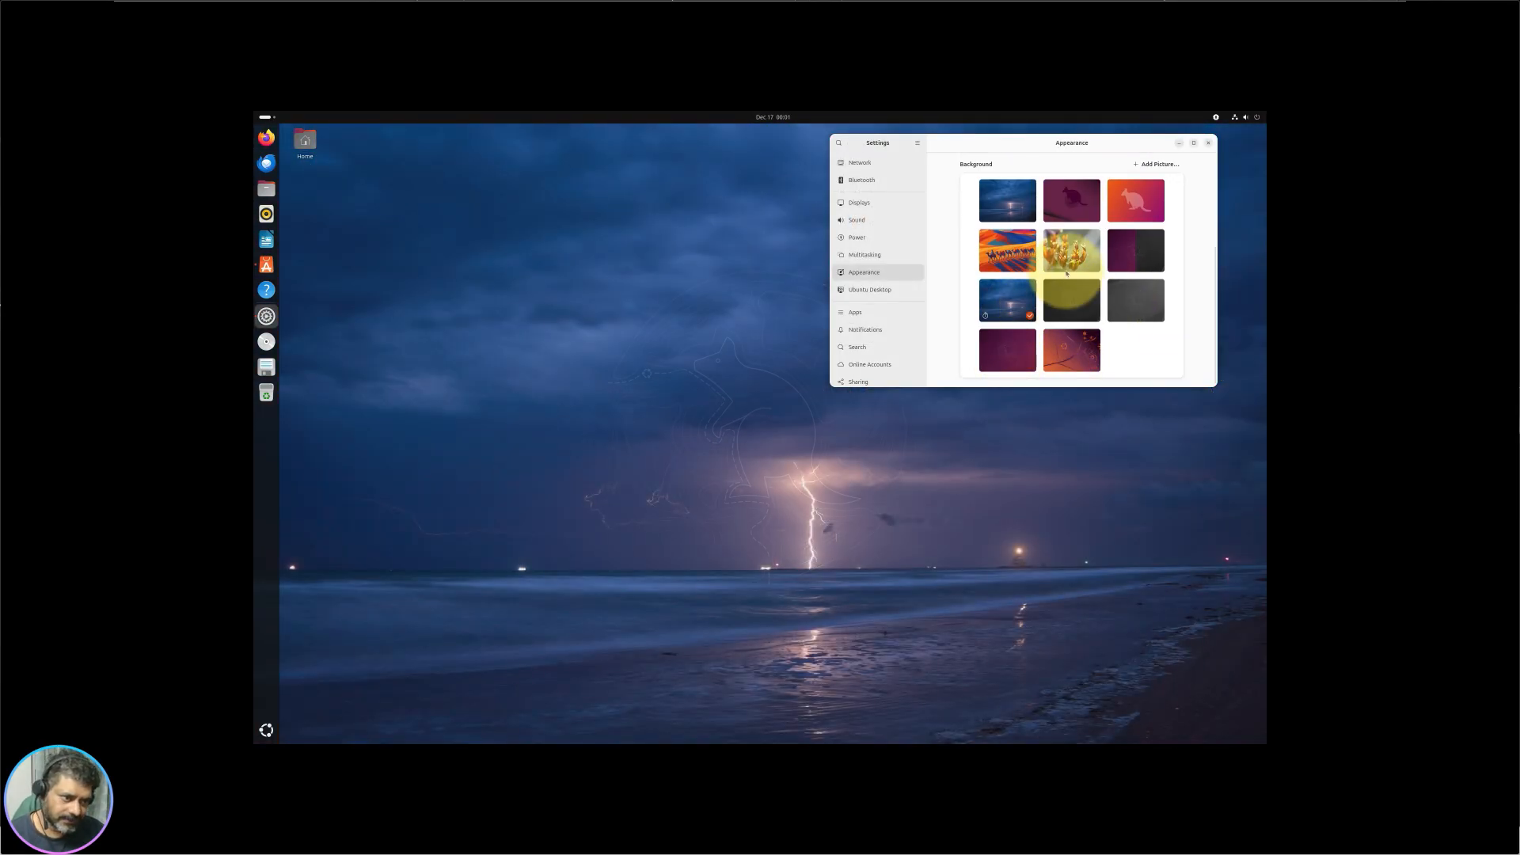
pyautogui.click(1078, 207)
pyautogui.click(1003, 198)
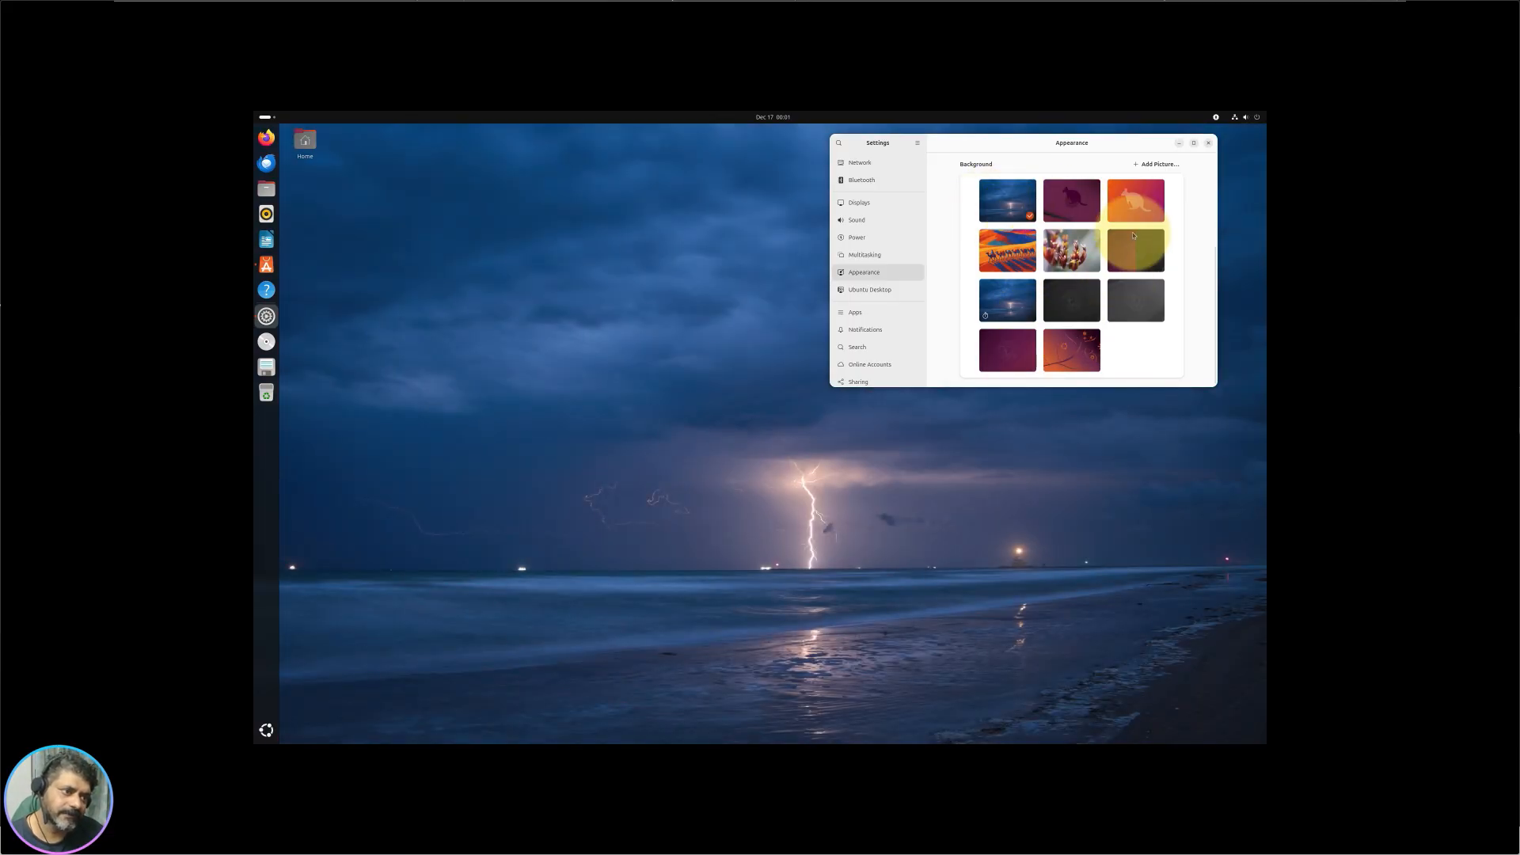
pyautogui.click(1133, 235)
pyautogui.click(1073, 247)
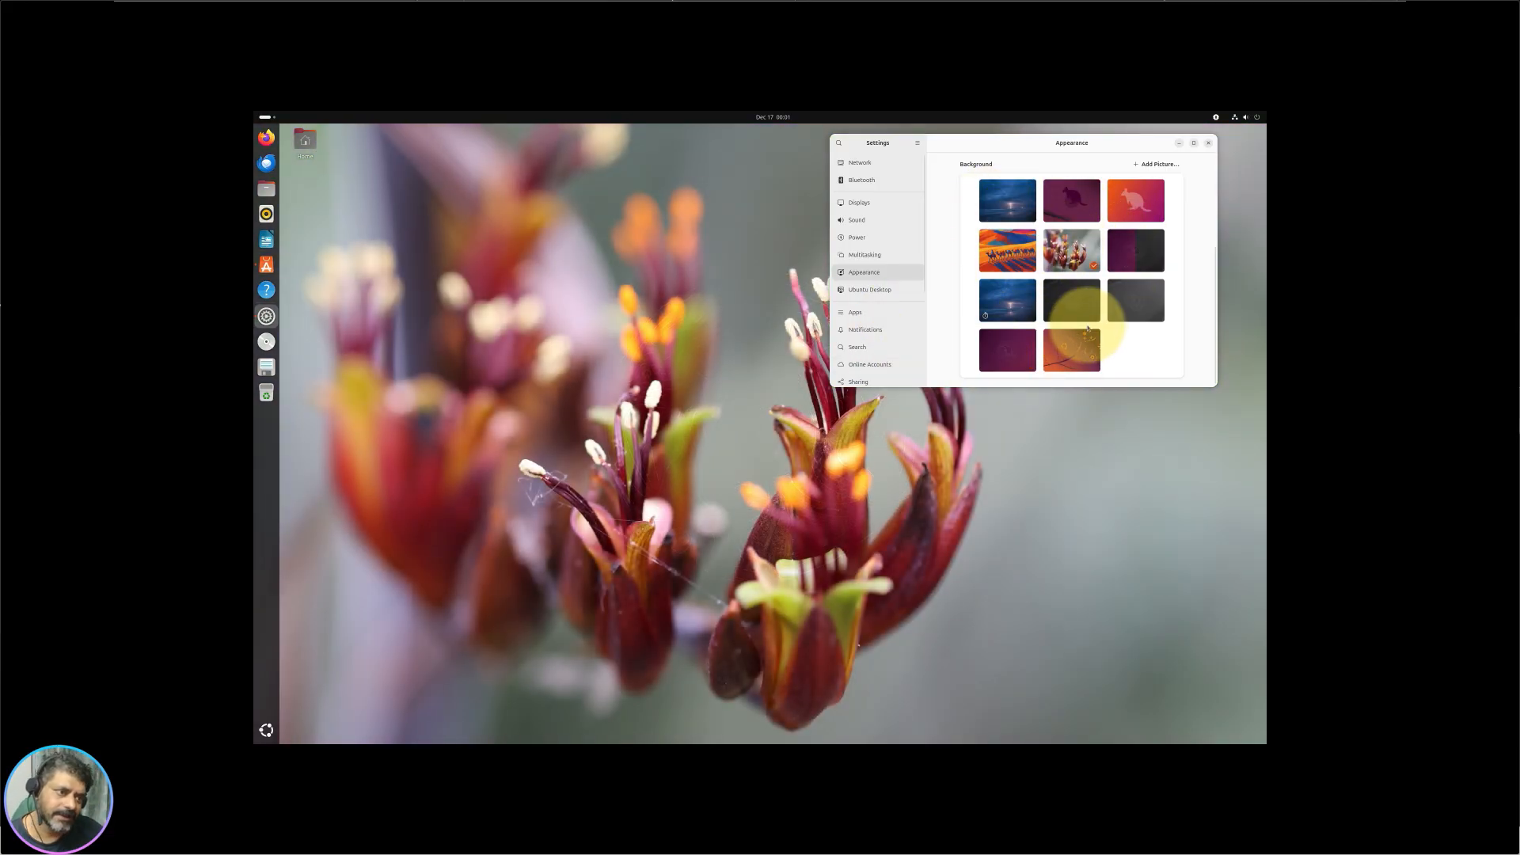
pyautogui.click(1135, 208)
pyautogui.click(1078, 216)
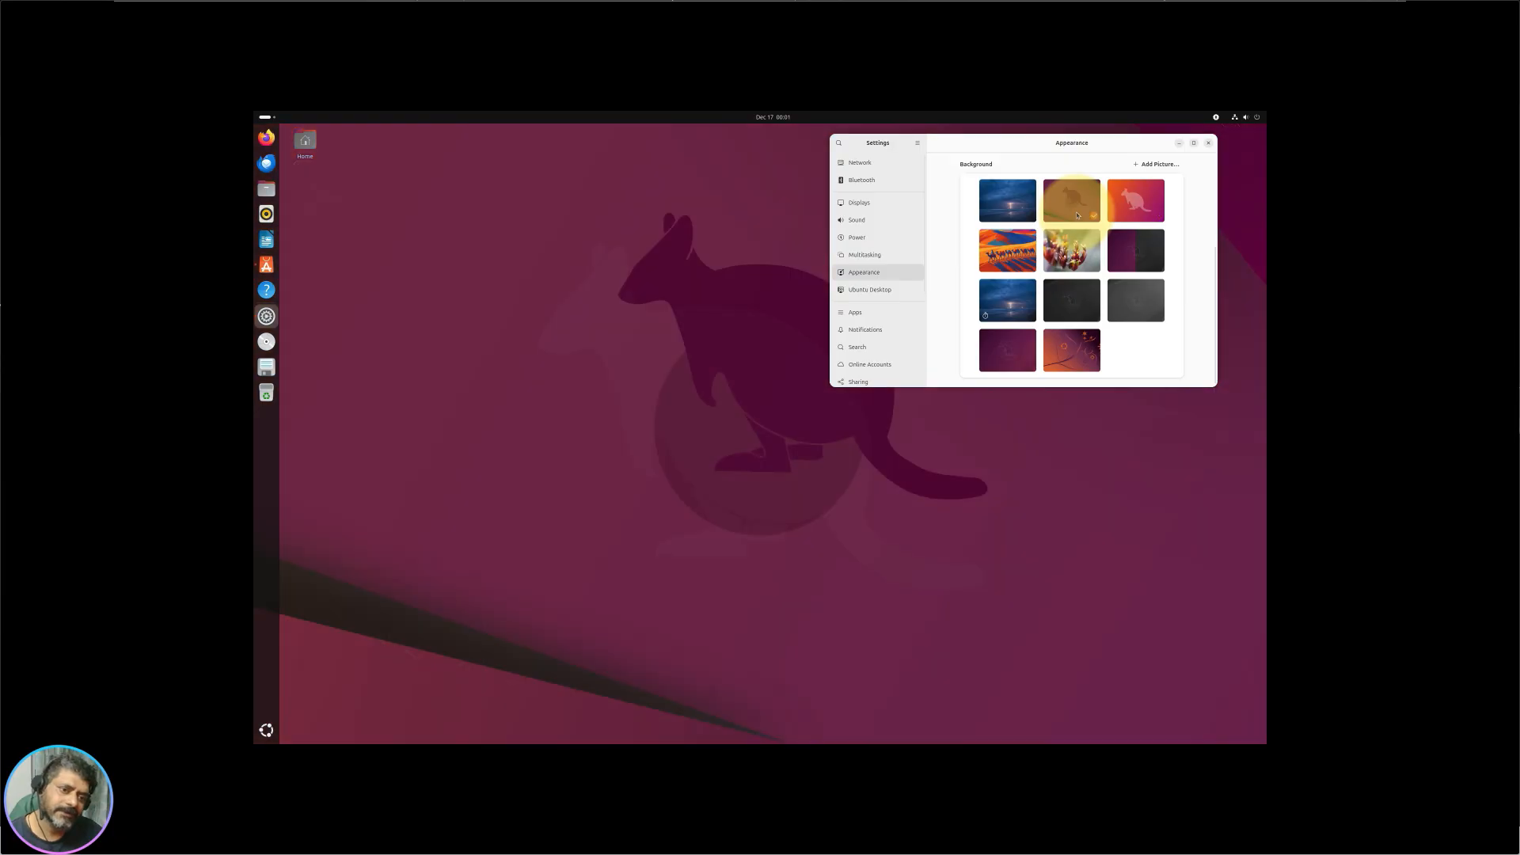
pyautogui.click(1136, 221)
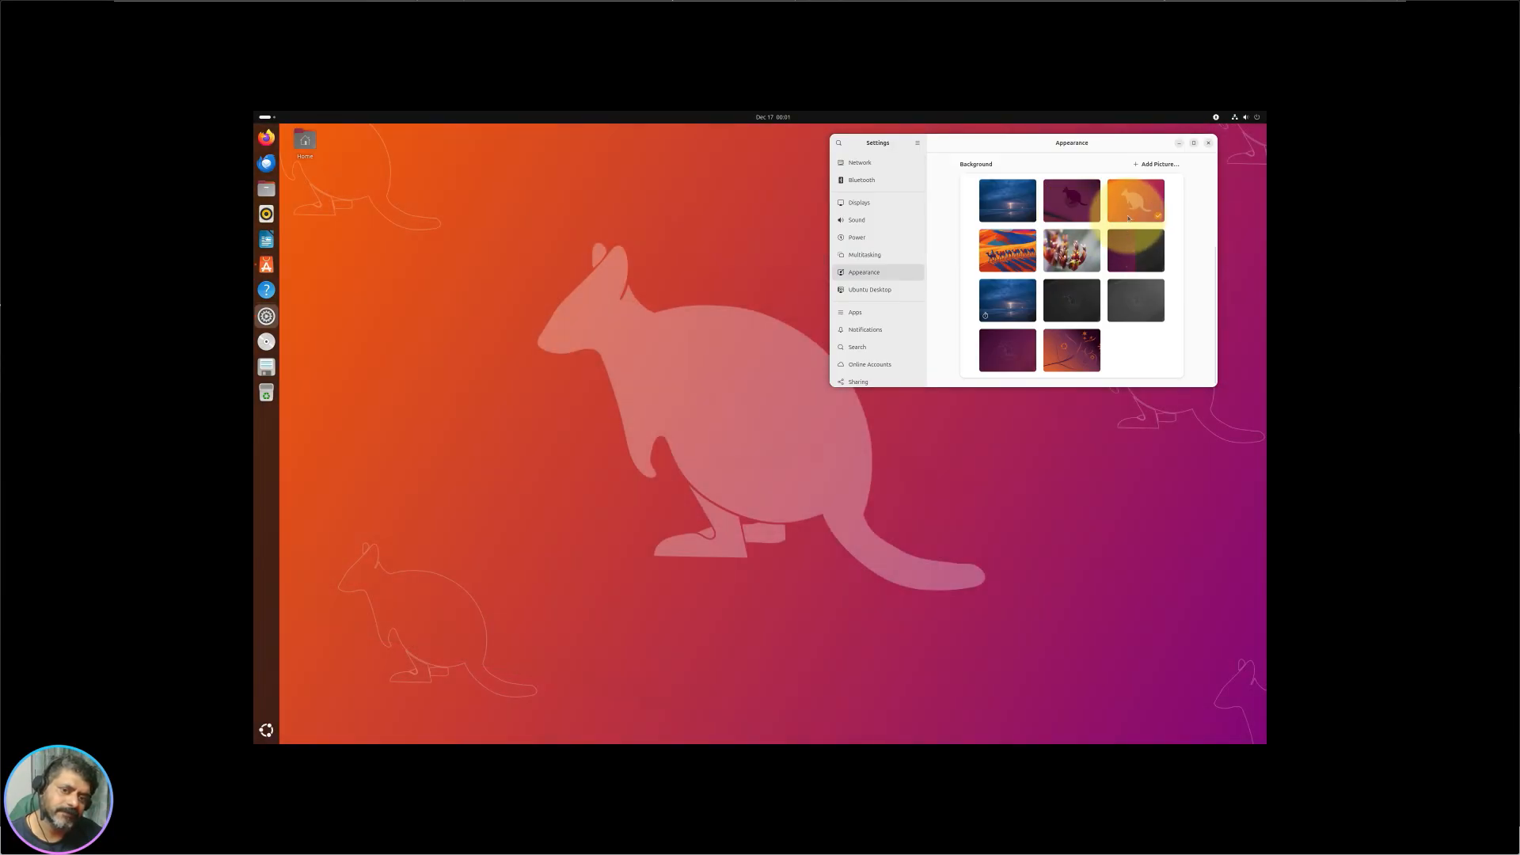
pyautogui.click(1073, 215)
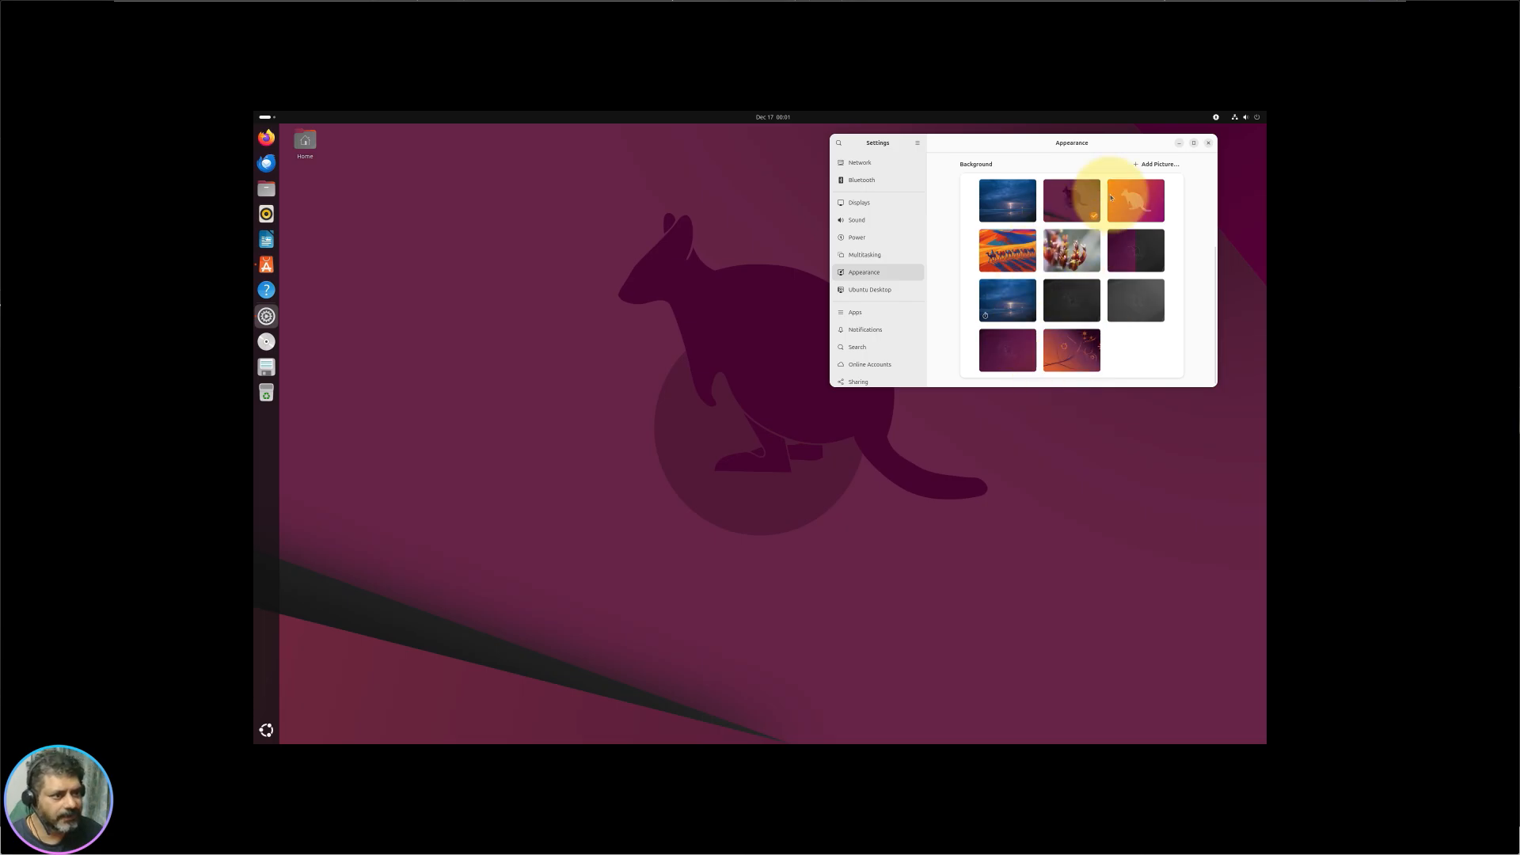
pyautogui.click(1194, 144)
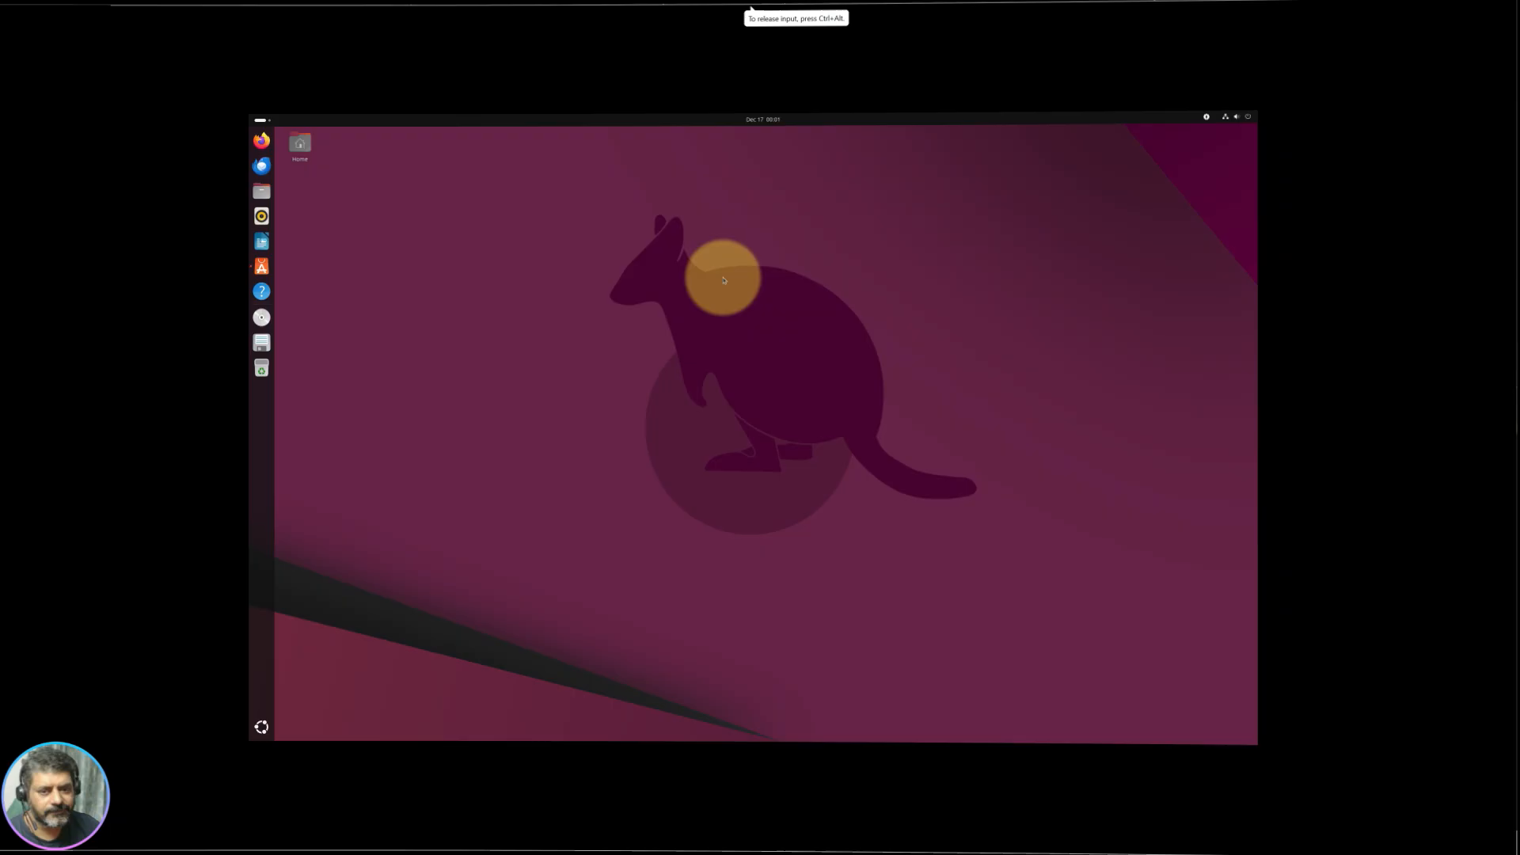
# Step: Open Desktop Icons Settings from the desktop menu and enlarge and reposition its window
pyautogui.rightClick(739, 267)
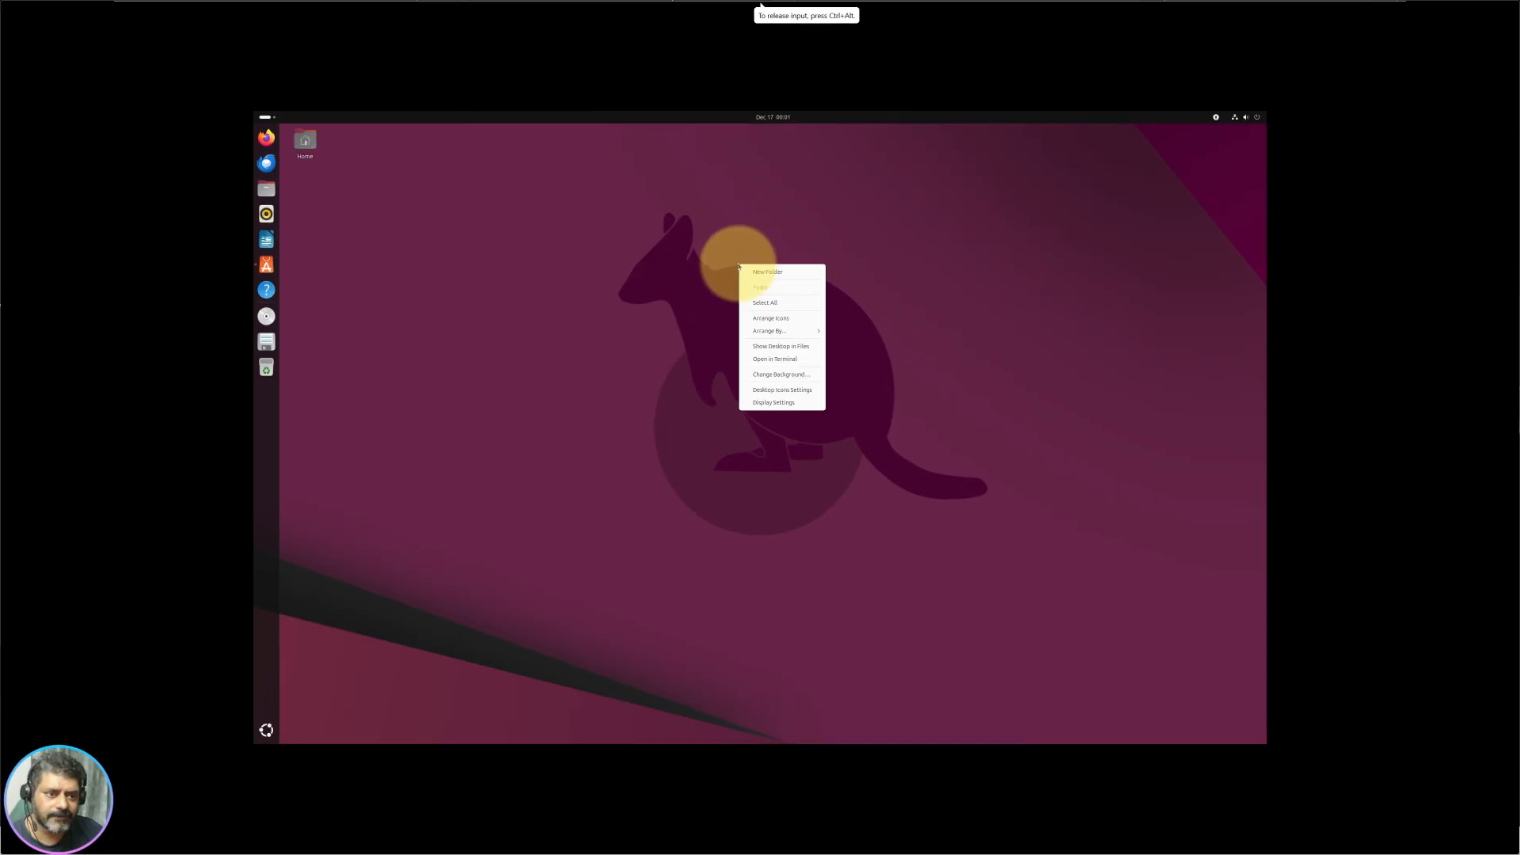
pyautogui.click(792, 394)
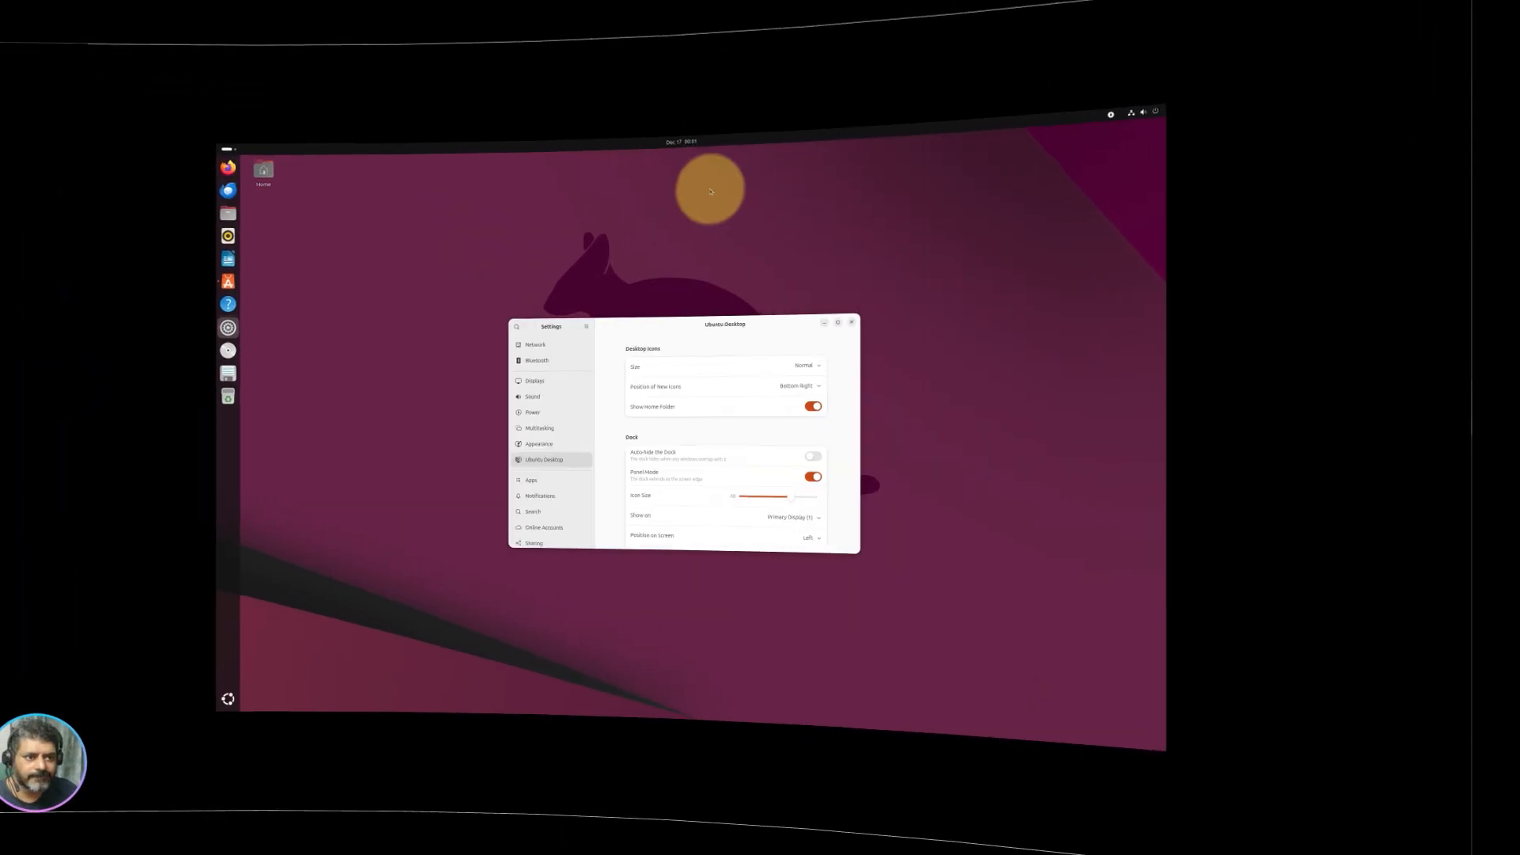
pyautogui.moveTo(962, 562); pyautogui.dragTo(1084, 716)
pyautogui.moveTo(753, 321); pyautogui.dragTo(767, 149)
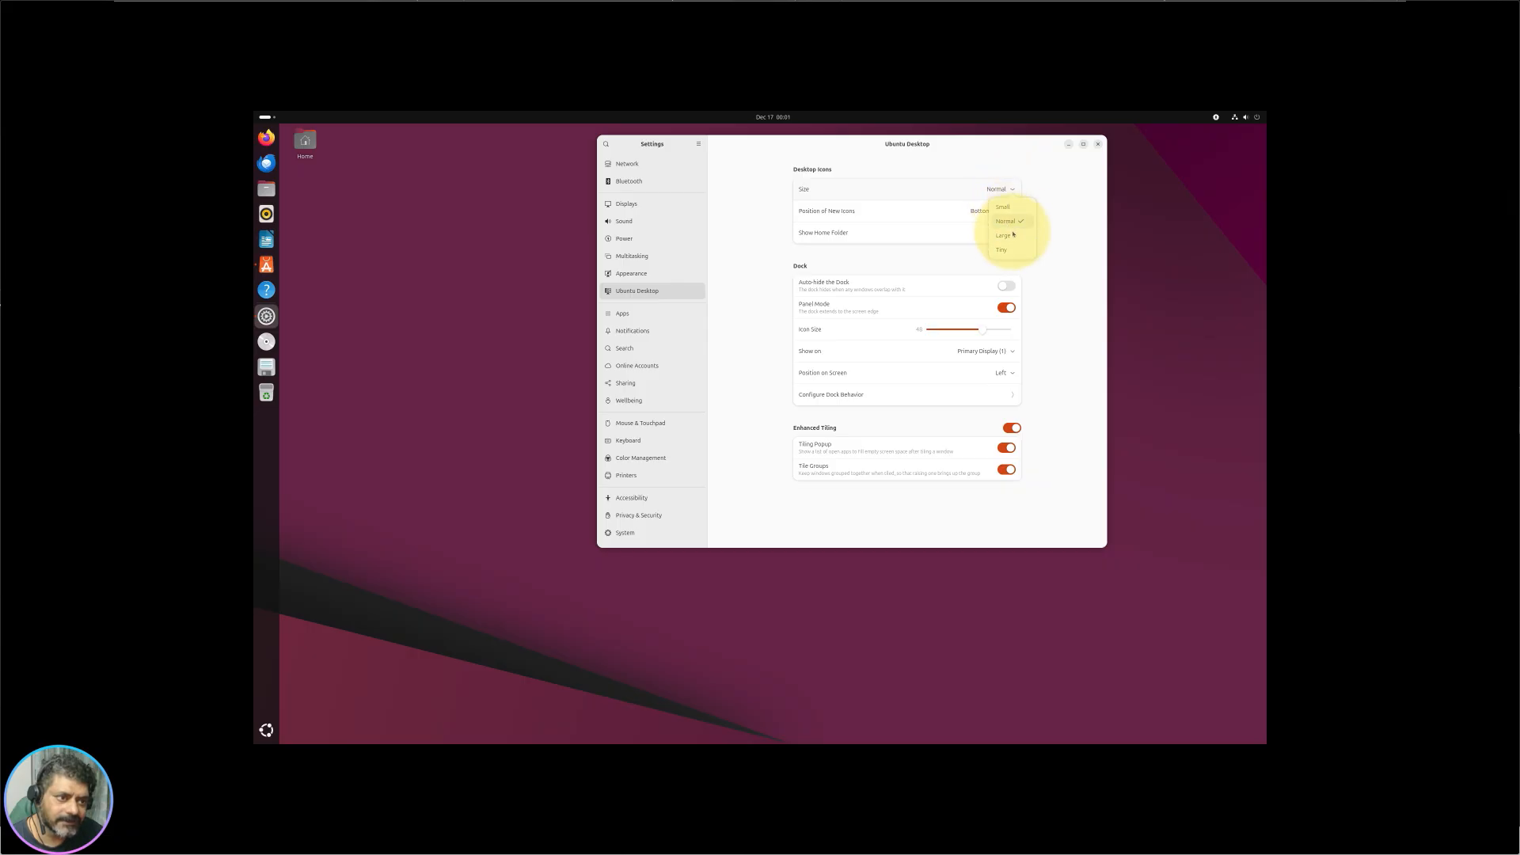
# Step: Set the desktop icon Size to Large
pyautogui.click(1013, 208)
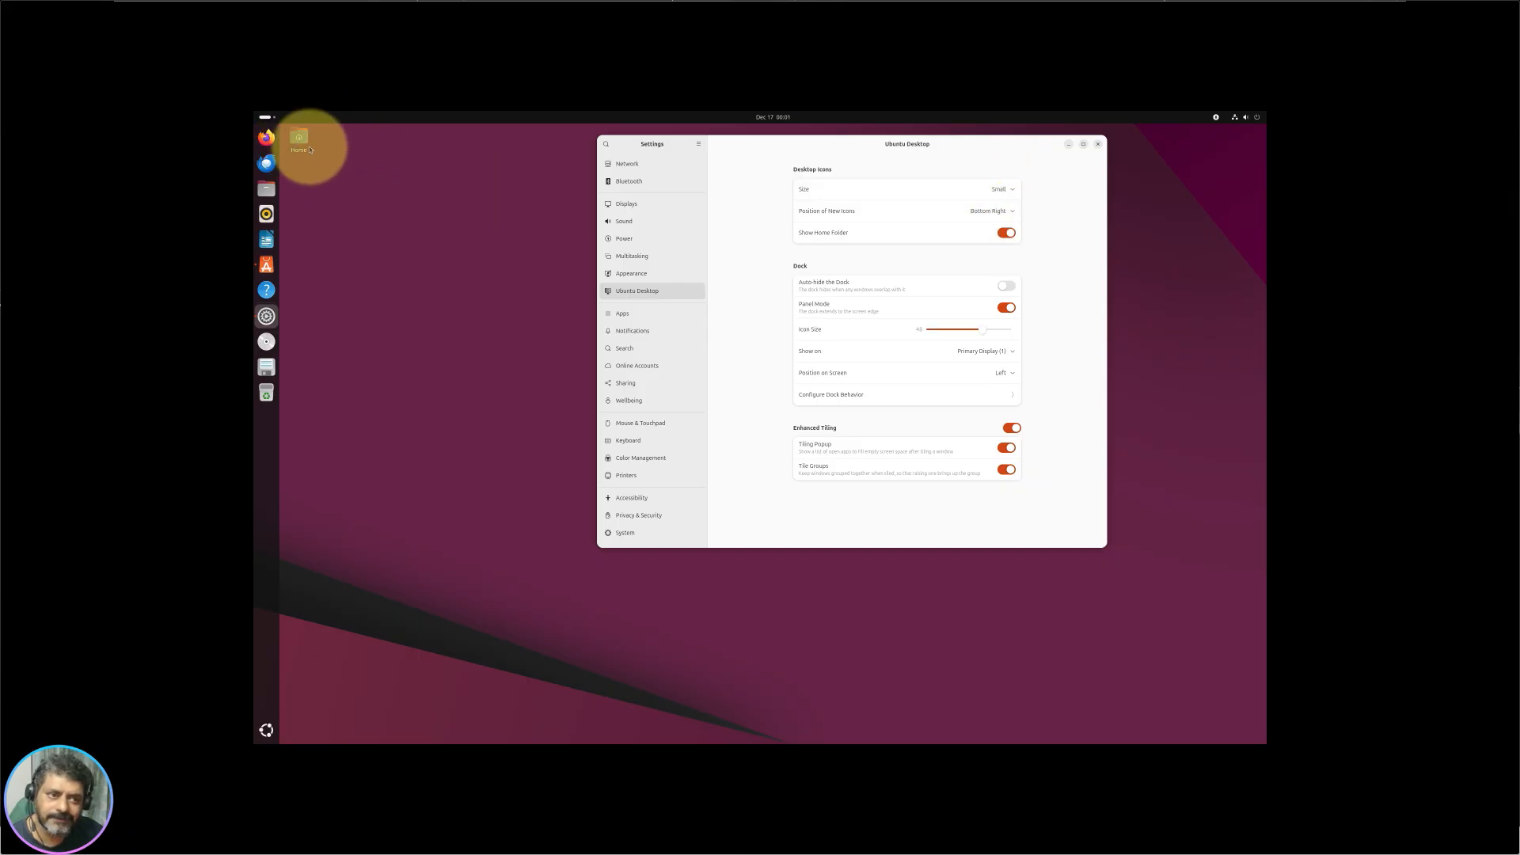
pyautogui.click(1004, 190)
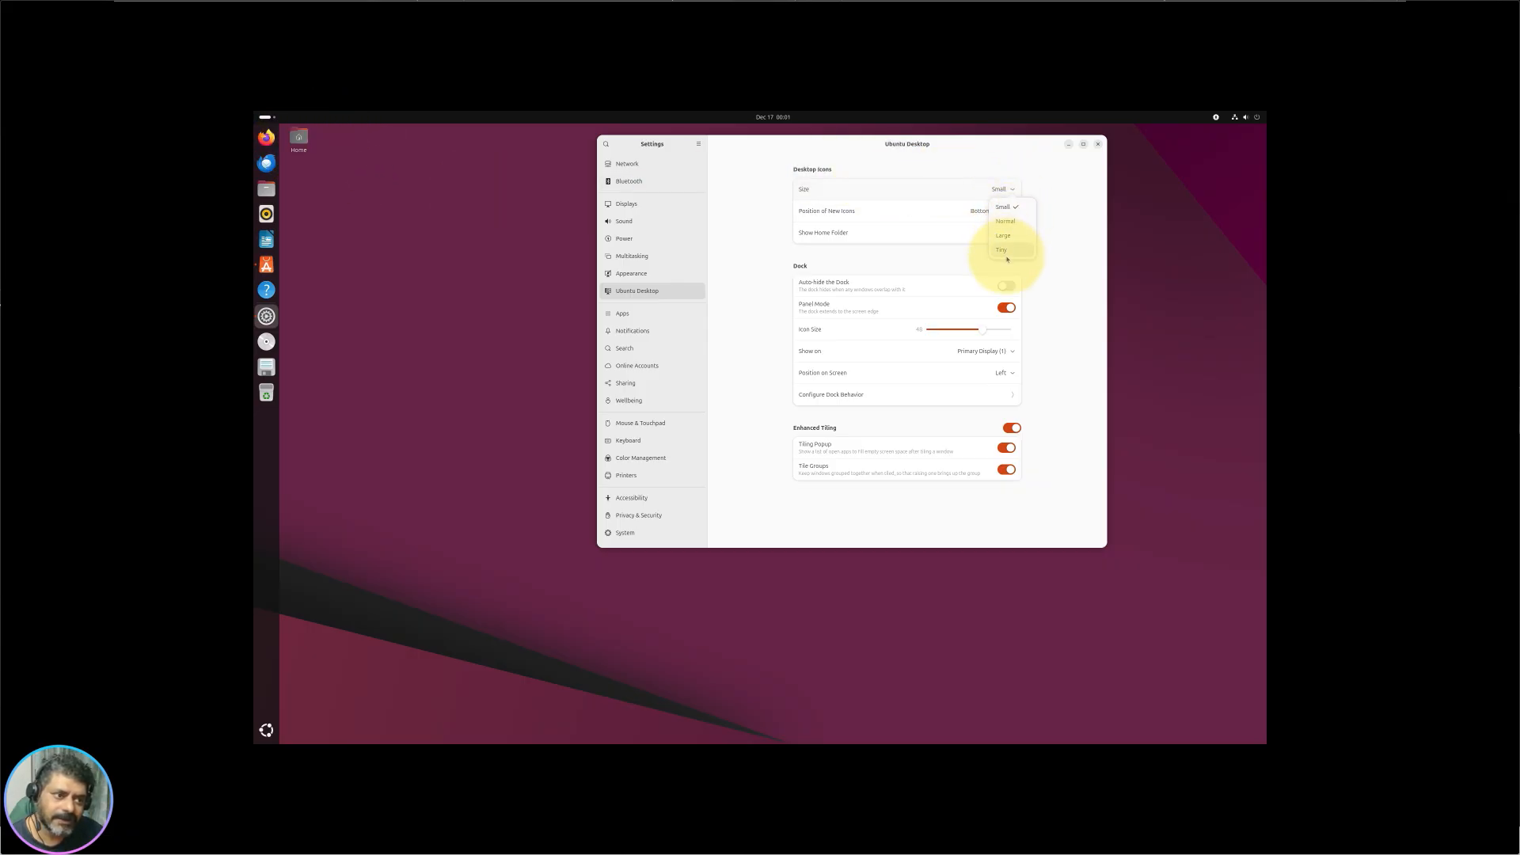
pyautogui.click(1003, 189)
pyautogui.click(1003, 235)
pyautogui.click(305, 155)
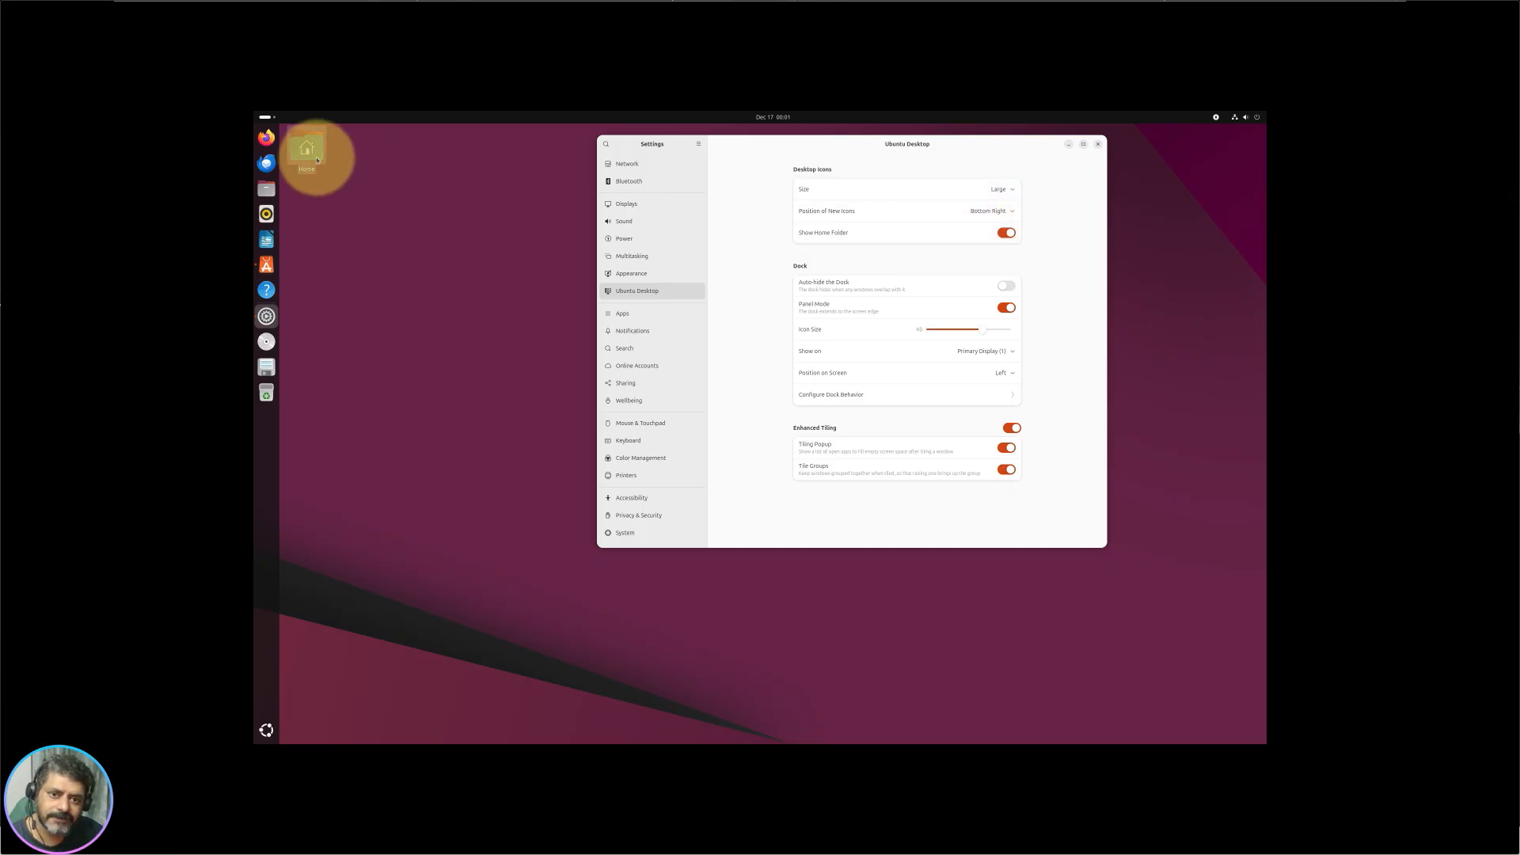
# Step: Set Position of New Icons to Top Left
pyautogui.click(1002, 211)
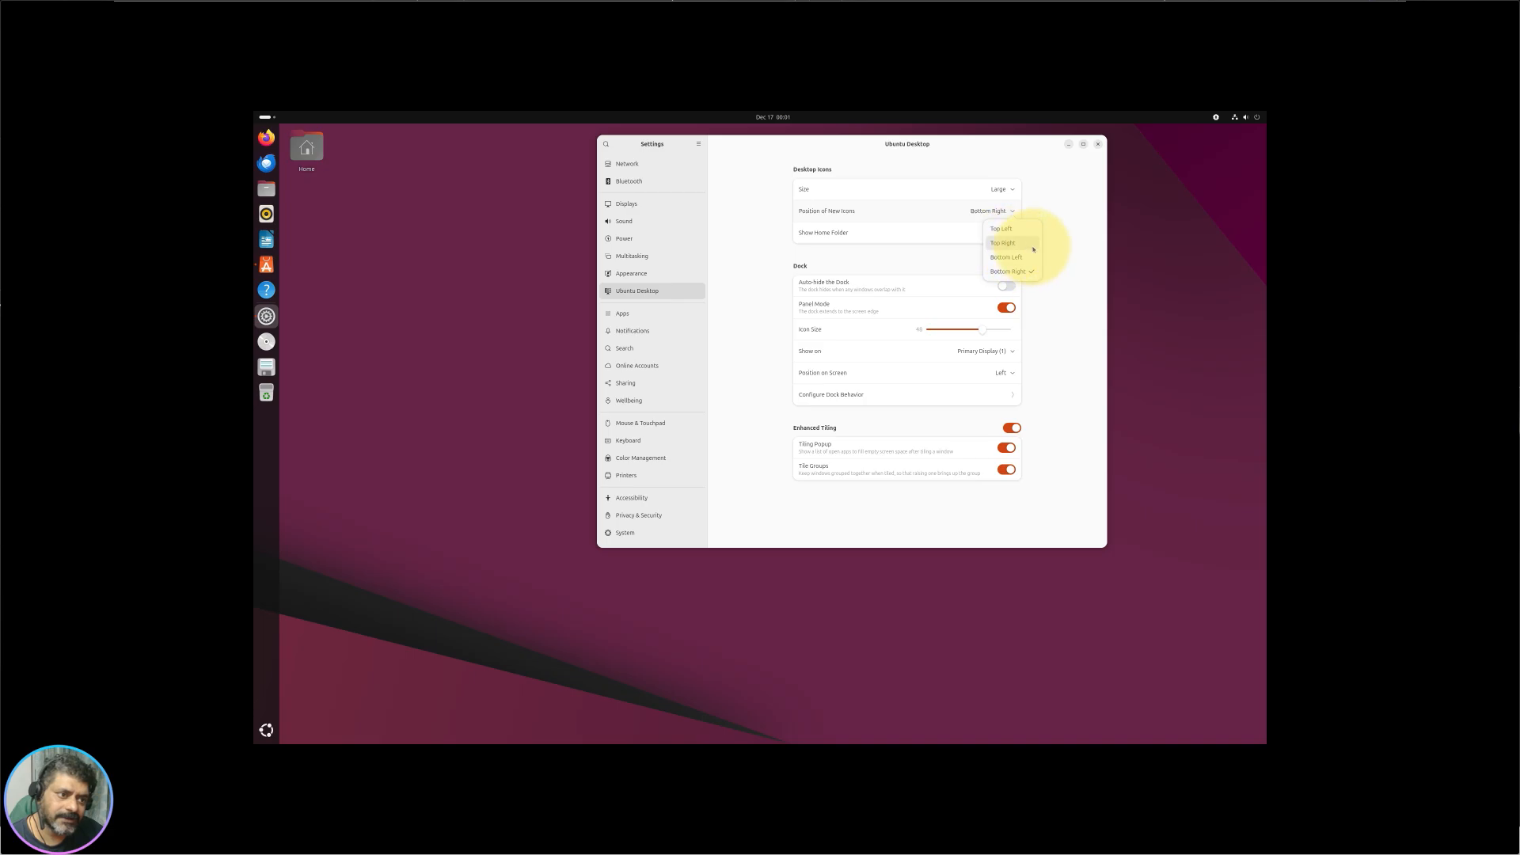
pyautogui.click(999, 211)
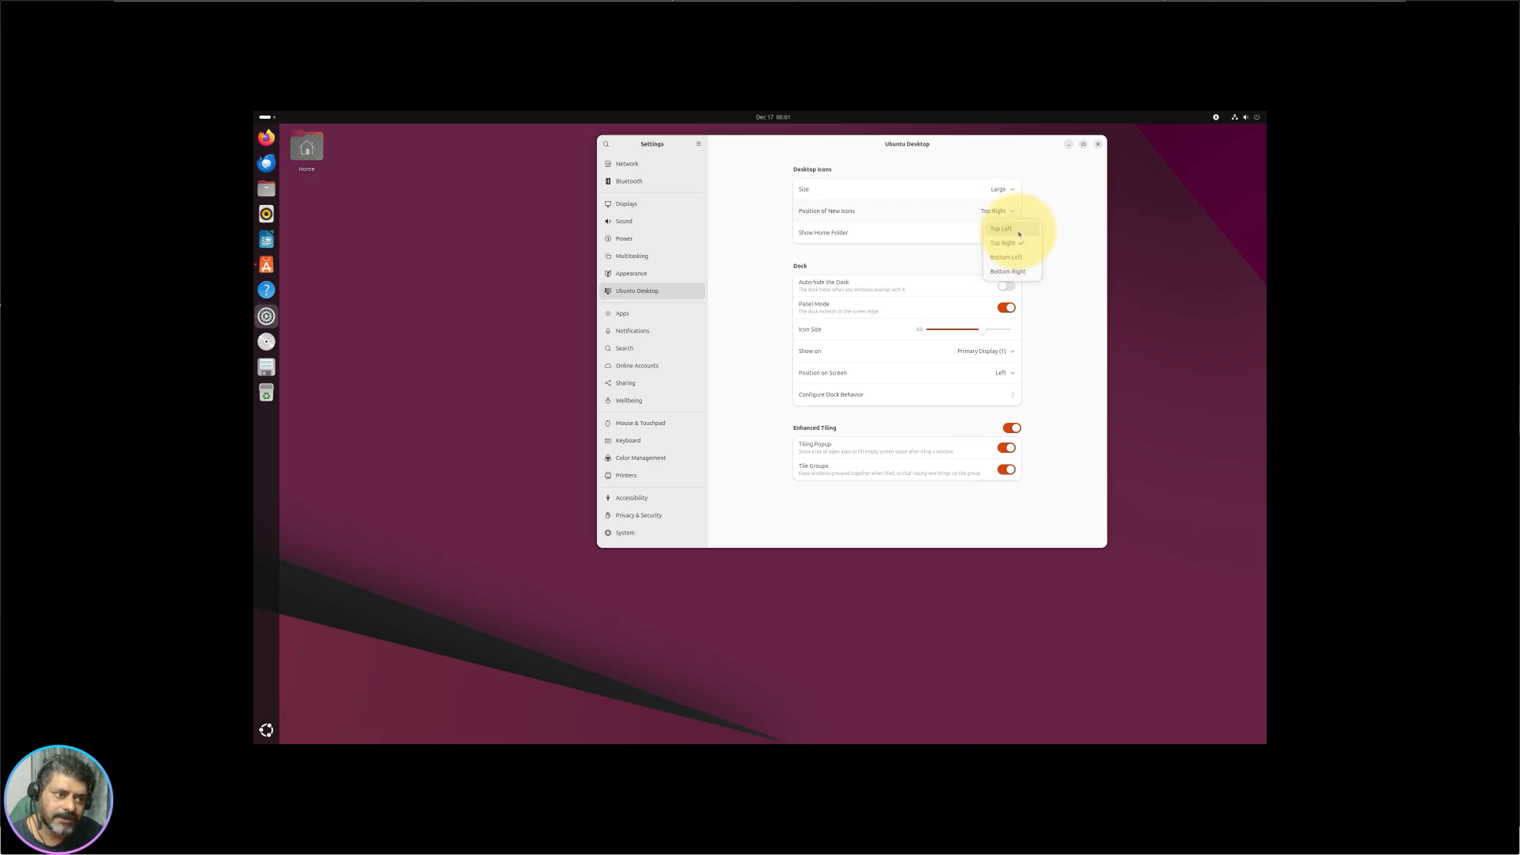
pyautogui.click(1003, 229)
pyautogui.click(1005, 211)
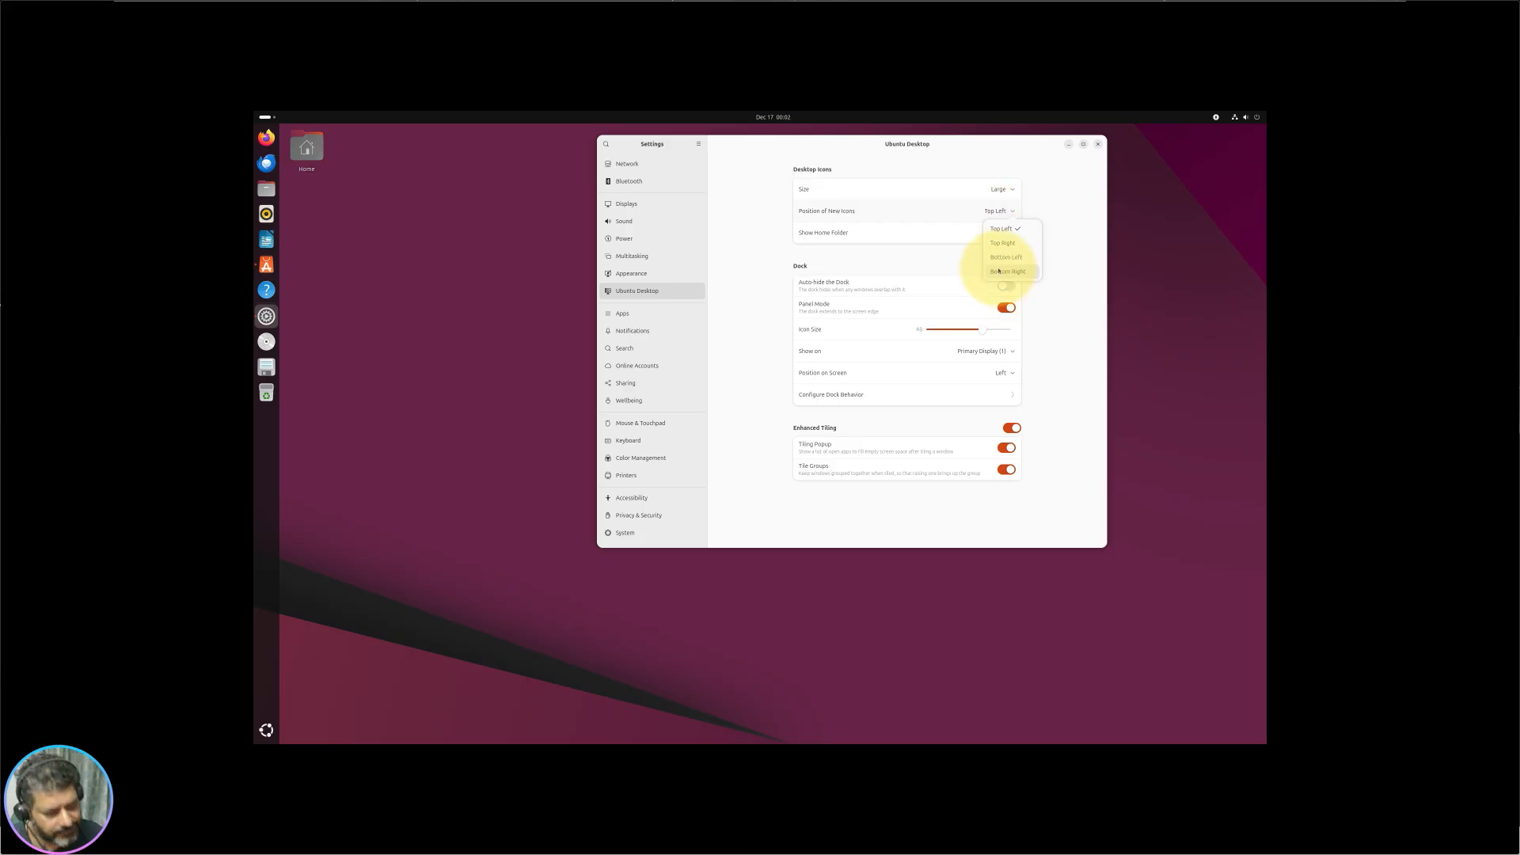
# Step: Switch on Auto-hide the Dock in the Ubuntu Desktop settings, checking it from the desktop
pyautogui.click(1082, 275)
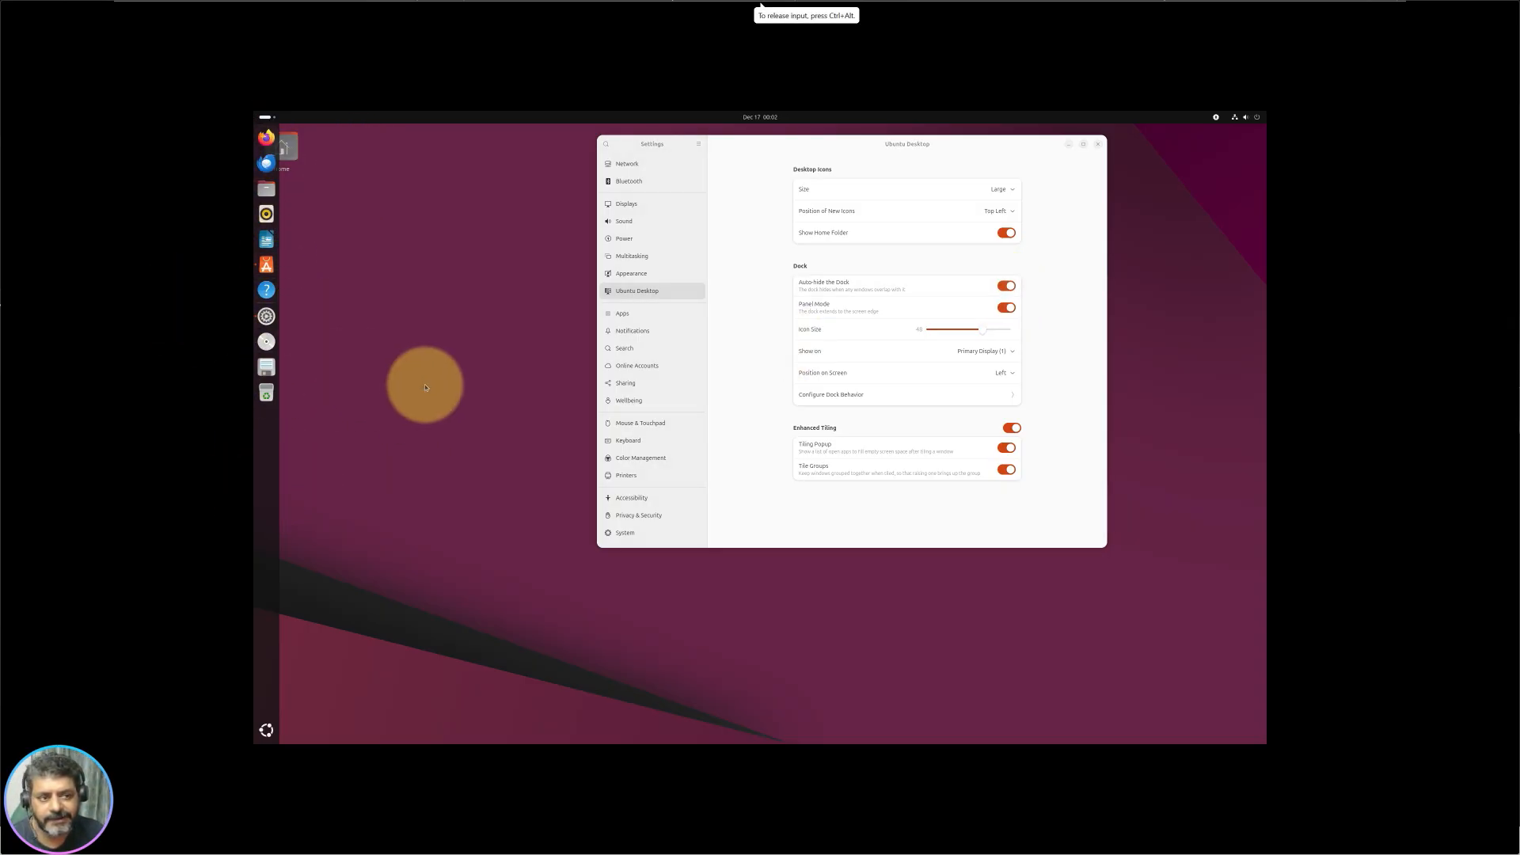
pyautogui.click(1006, 287)
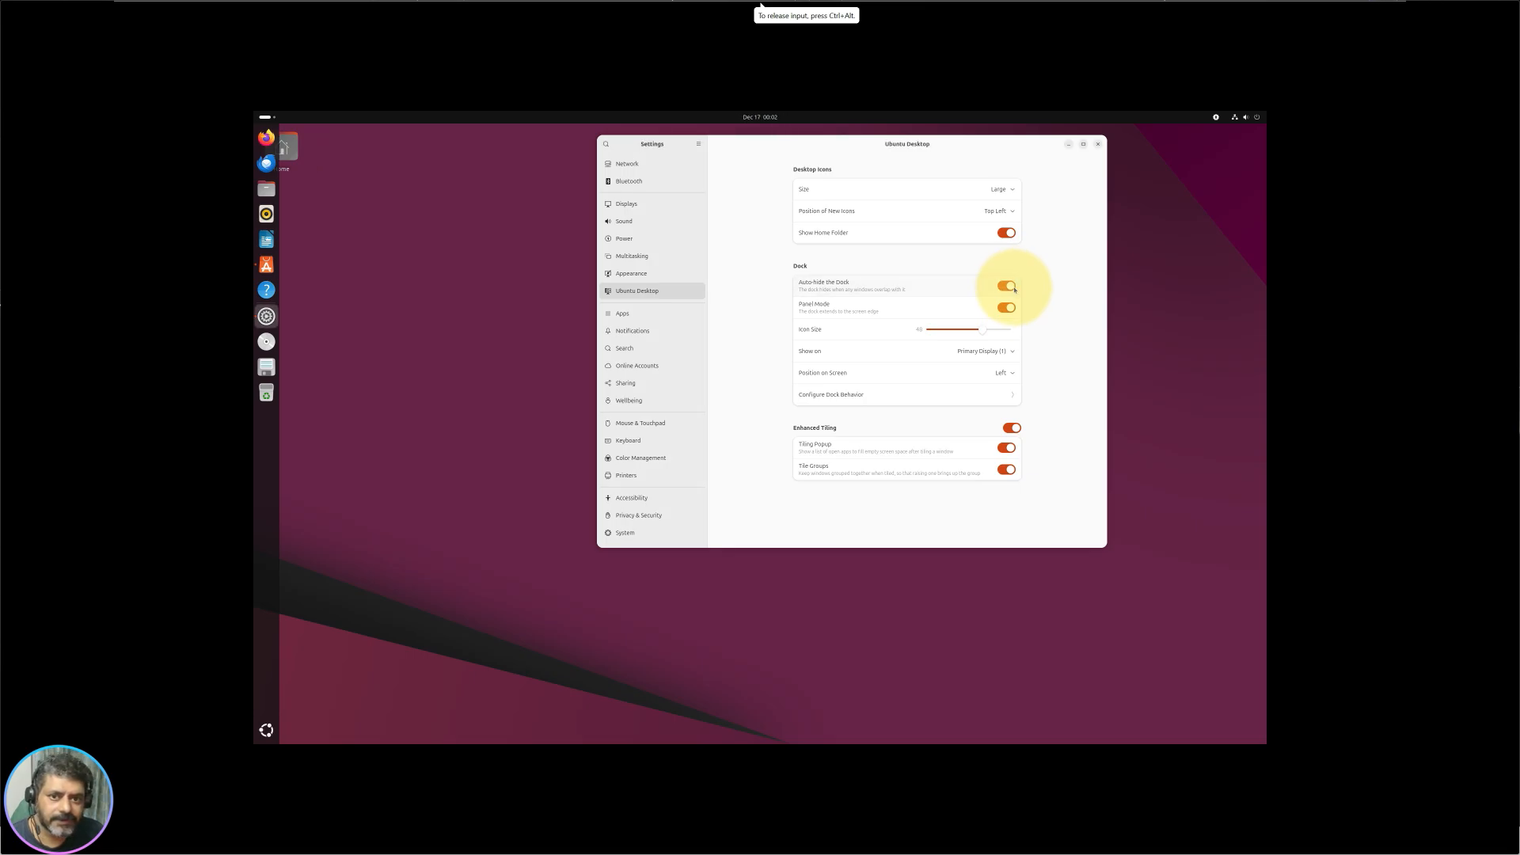
pyautogui.click(1014, 288)
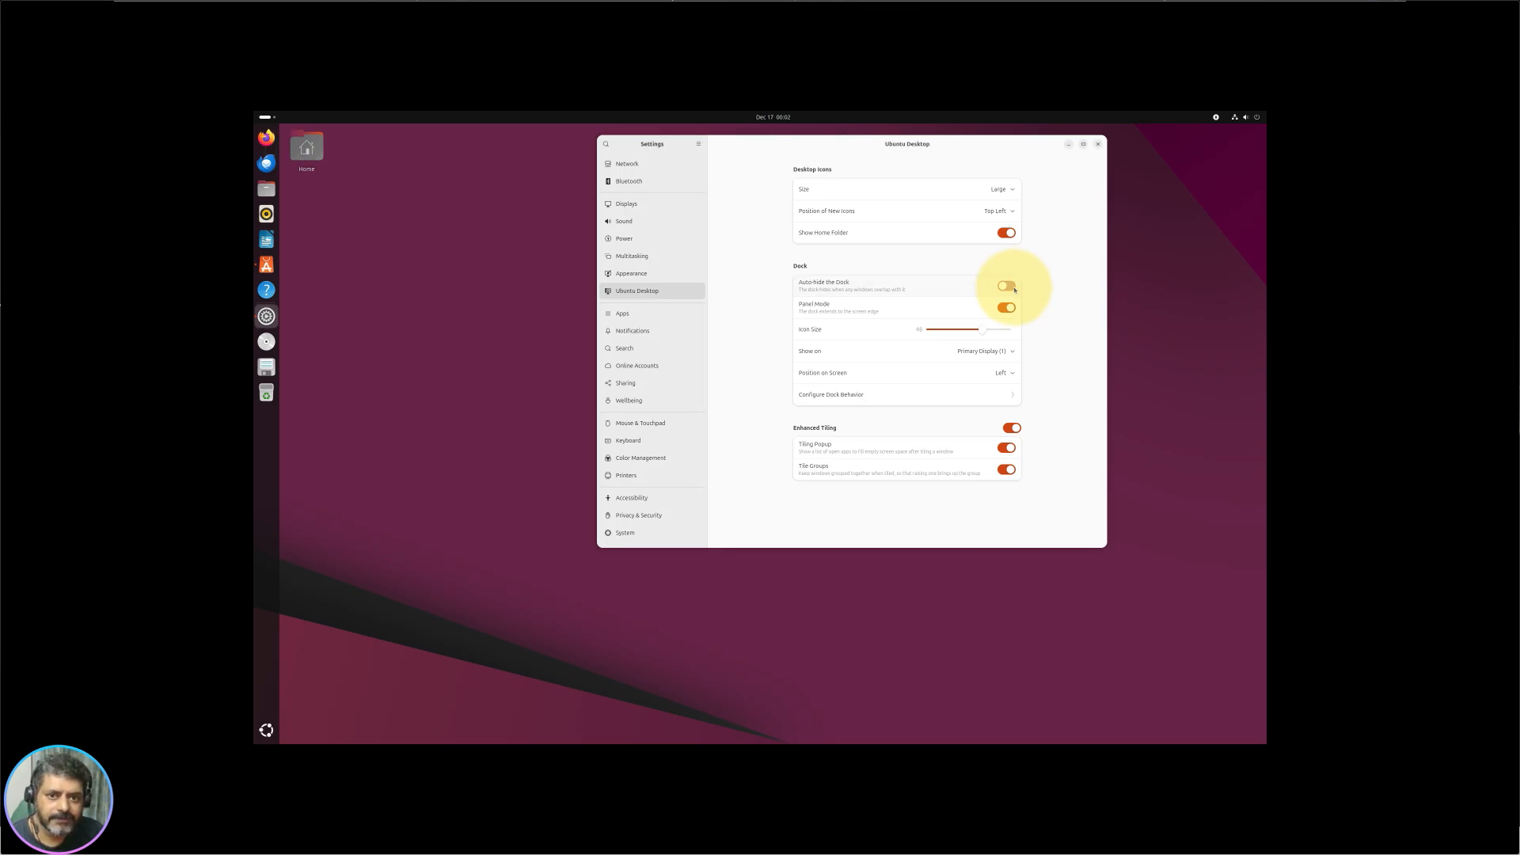
pyautogui.click(267, 112)
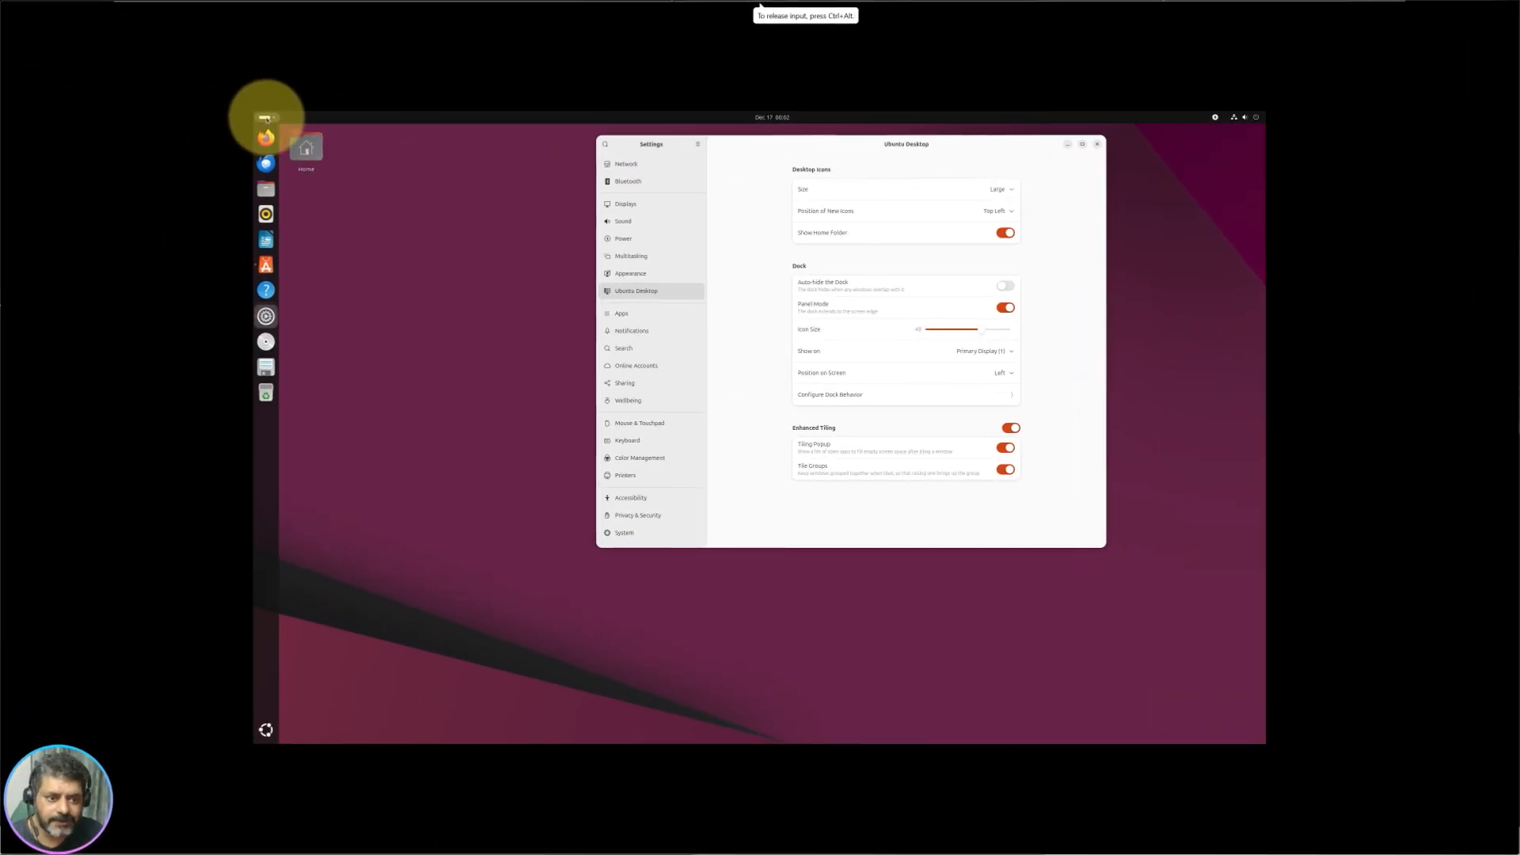
pyautogui.click(268, 112)
pyautogui.click(391, 668)
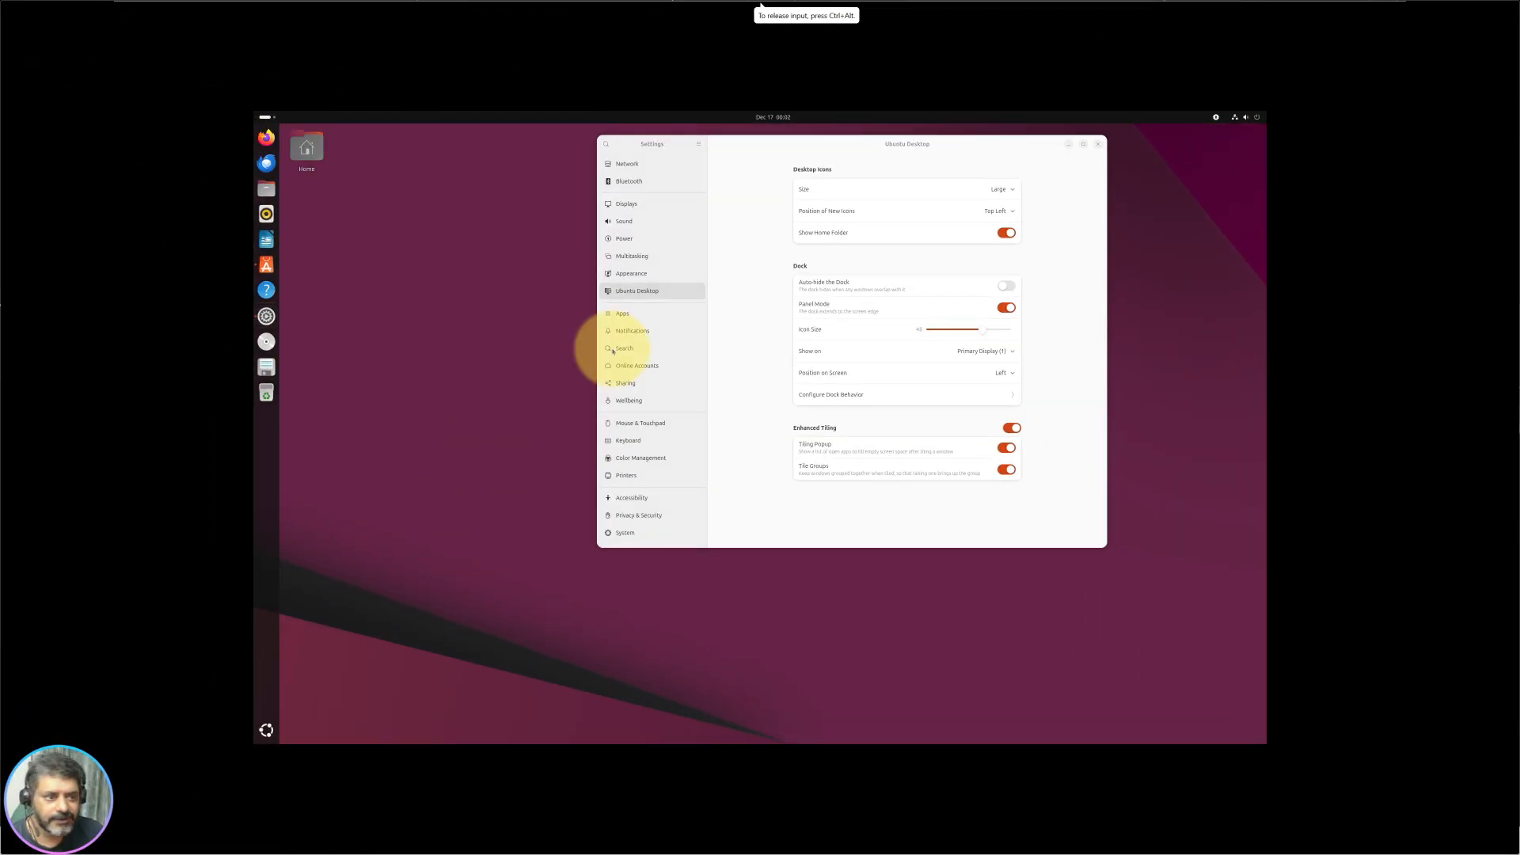
pyautogui.click(1008, 287)
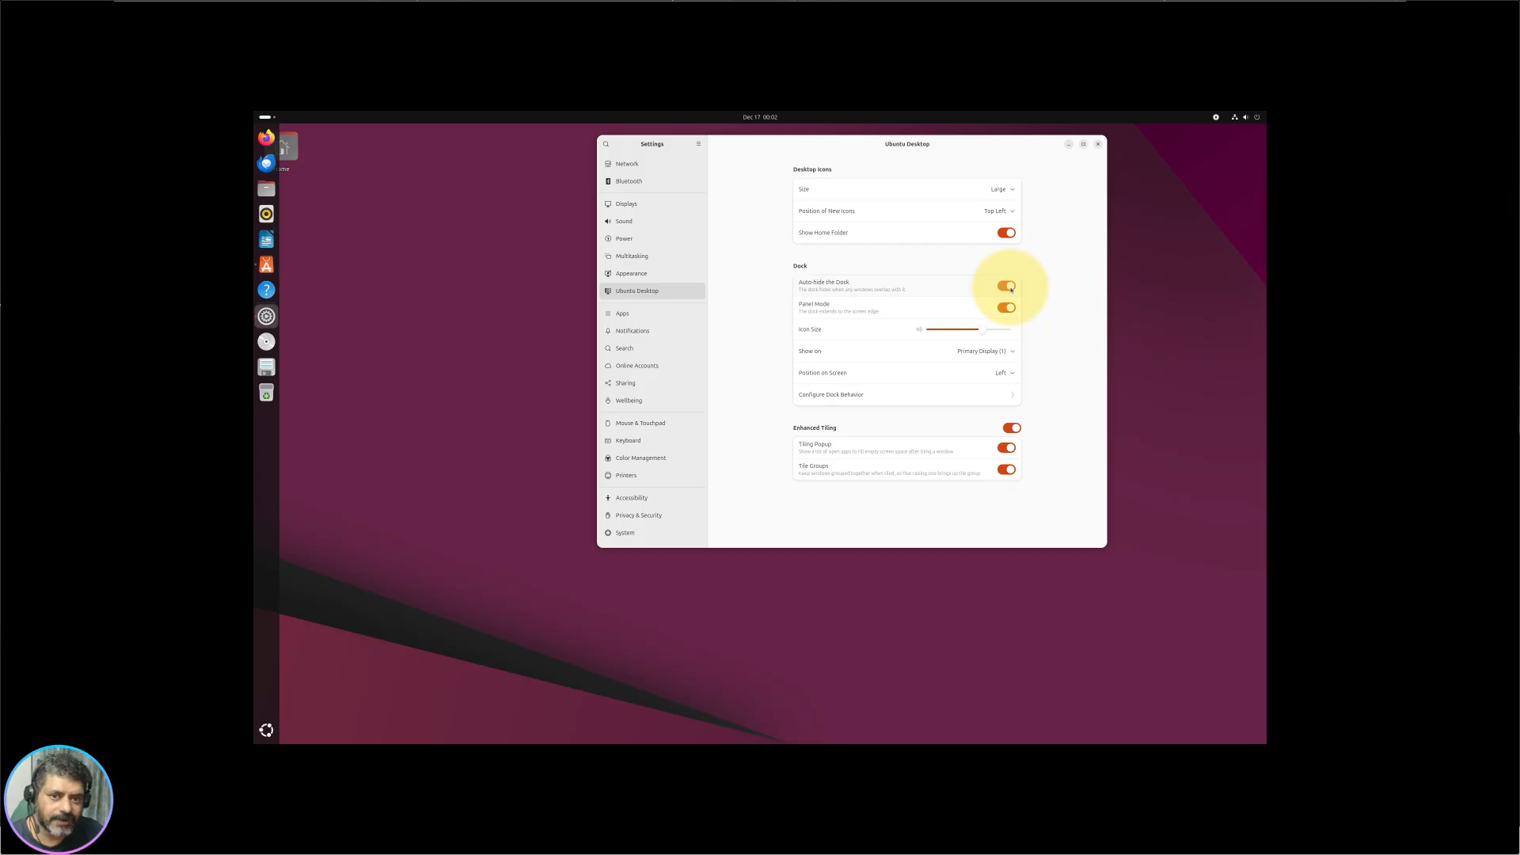
pyautogui.click(475, 328)
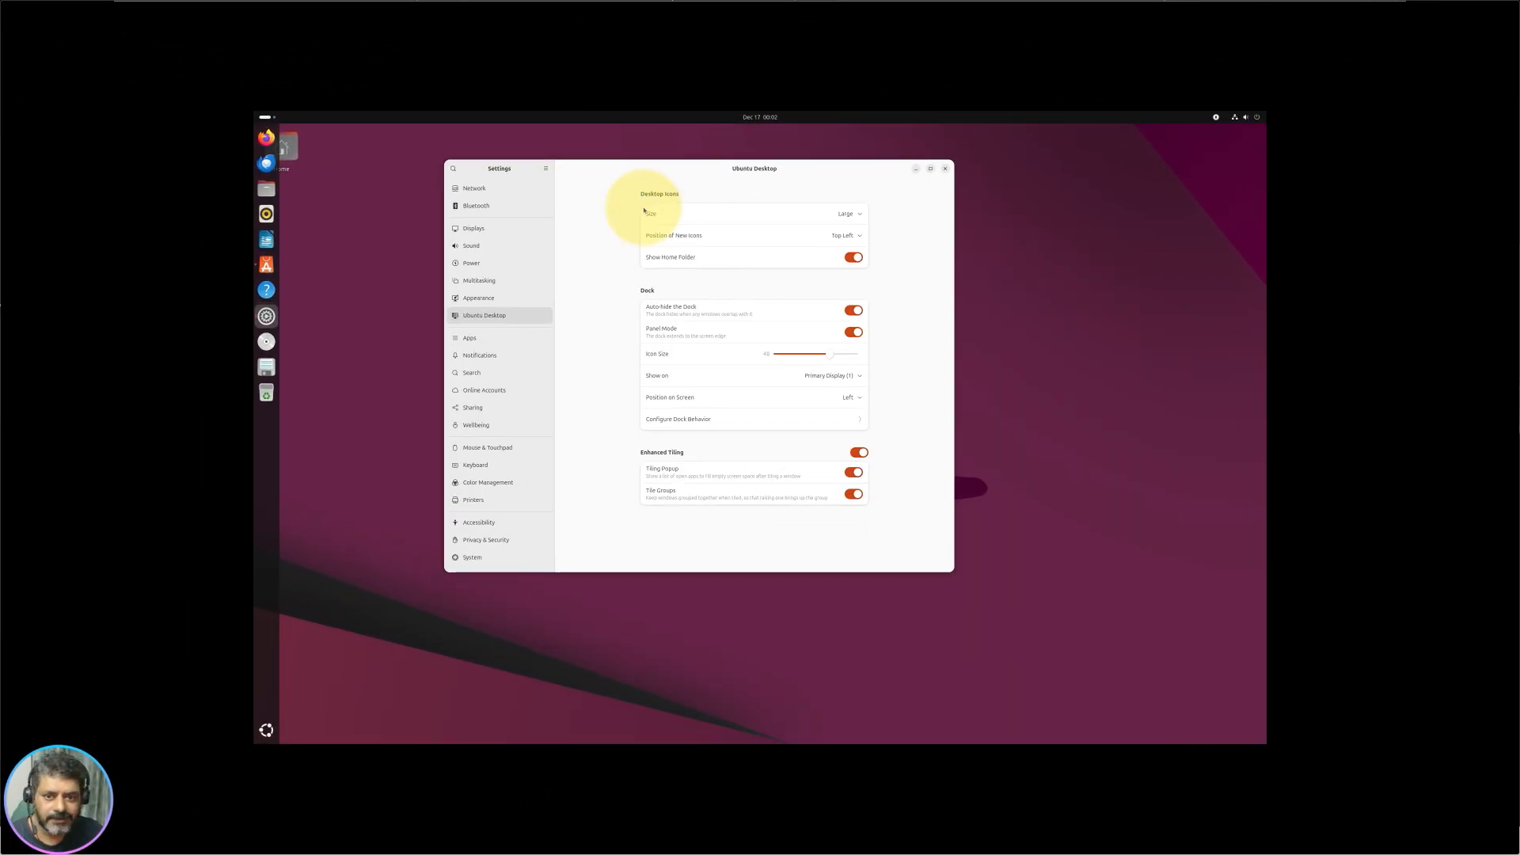
# Step: Toggle Panel Mode on and off to compare the floating and full-height dock
pyautogui.rightClick(355, 458)
pyautogui.click(378, 425)
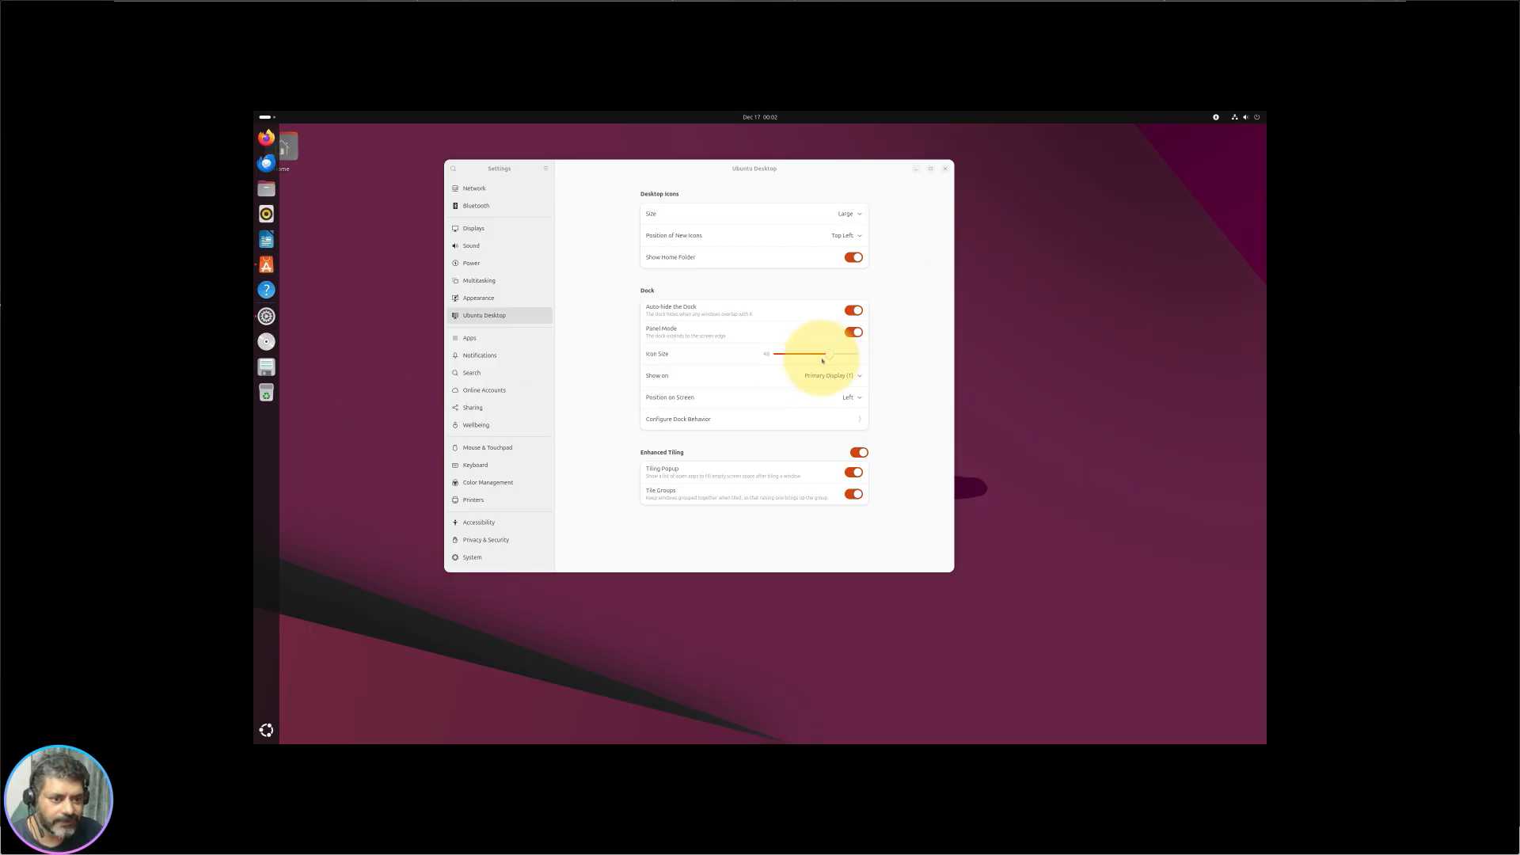
pyautogui.click(853, 332)
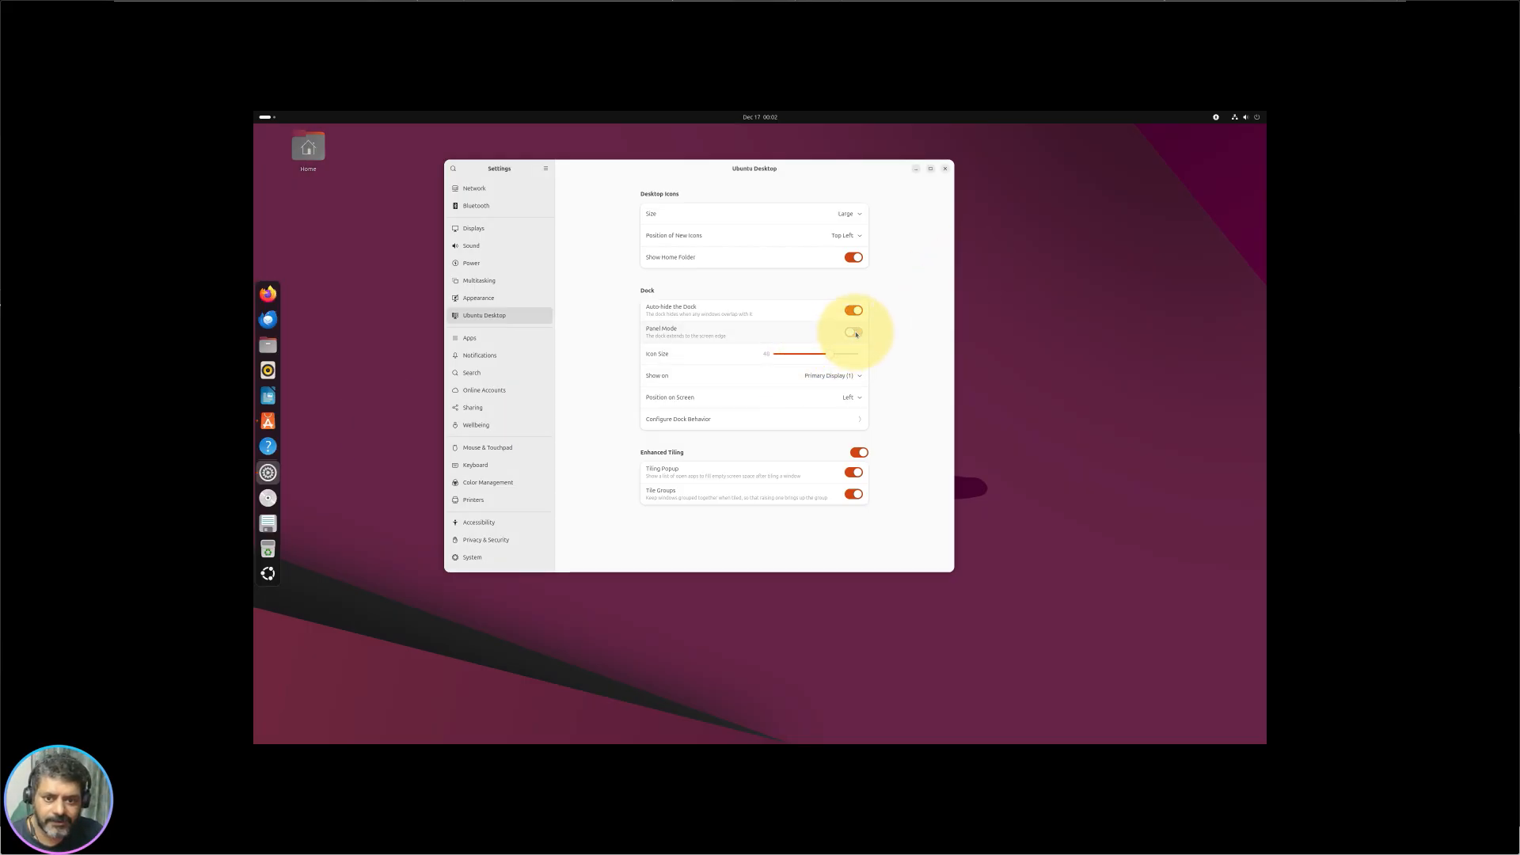
pyautogui.click(853, 332)
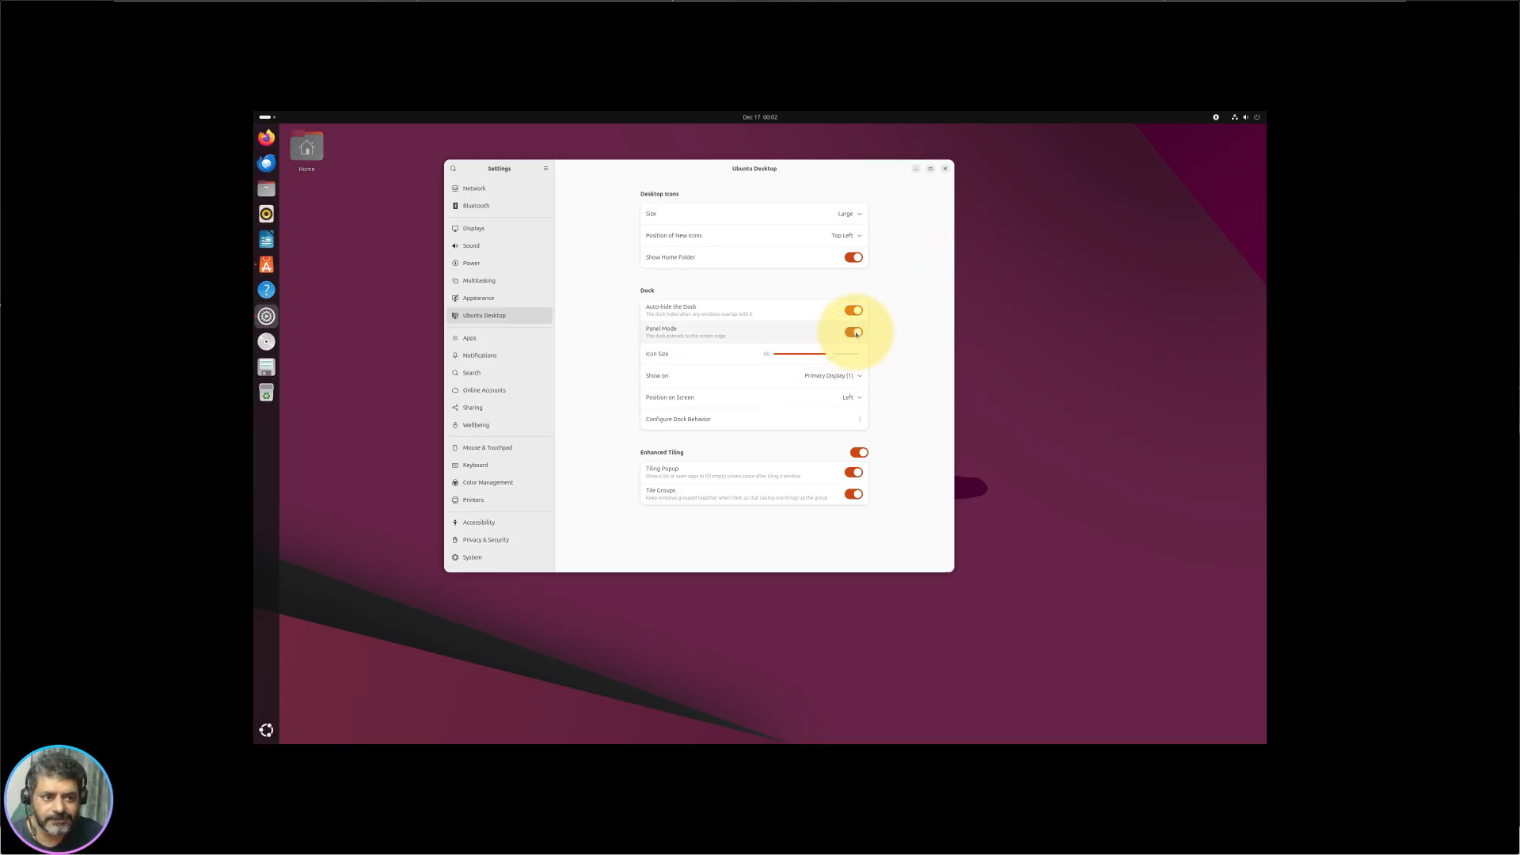
pyautogui.click(855, 333)
pyautogui.click(856, 311)
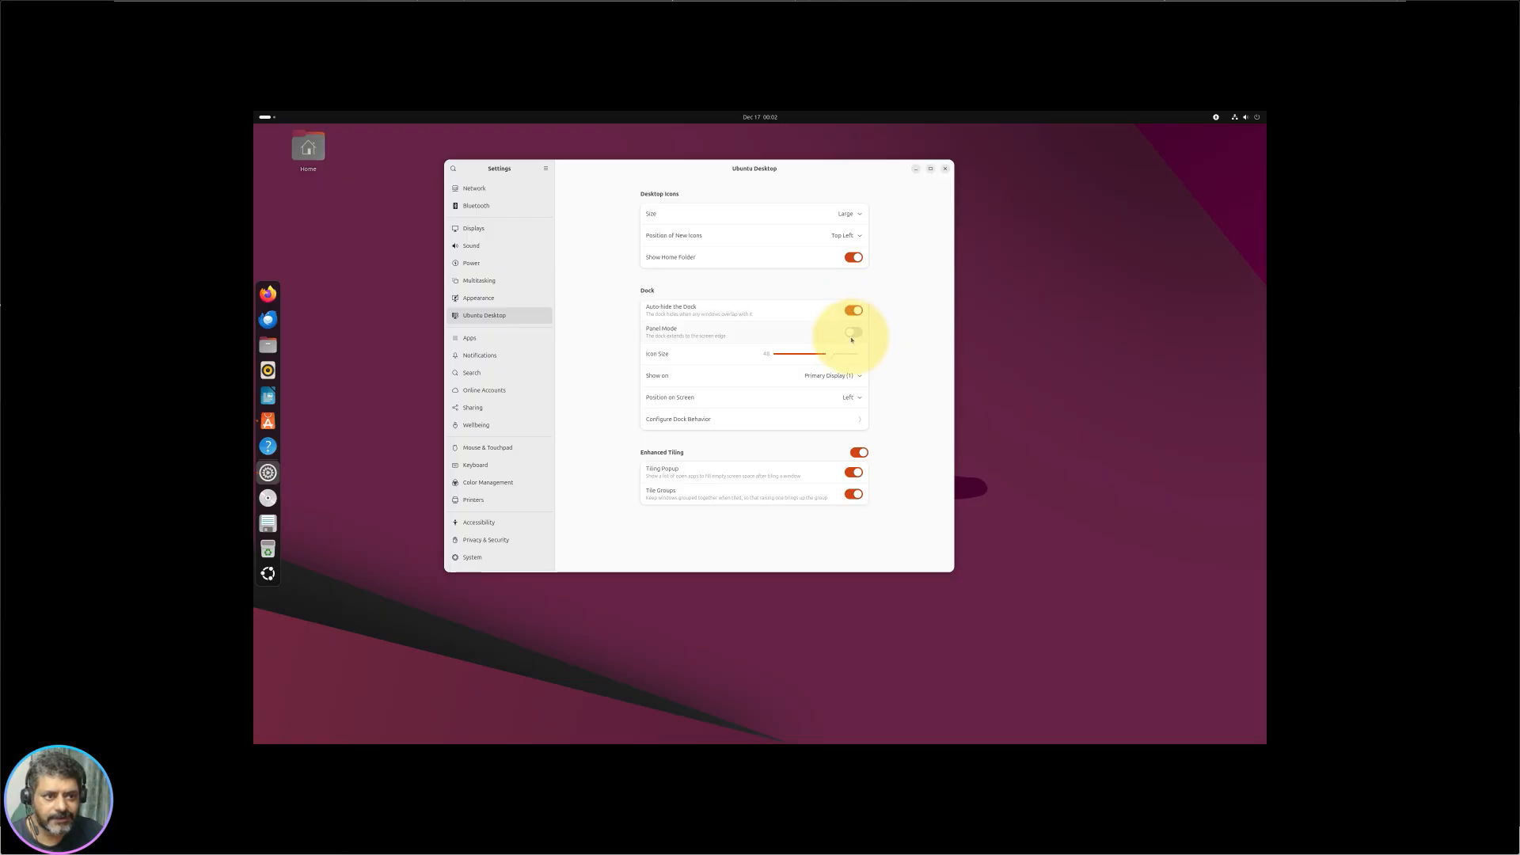
pyautogui.click(855, 334)
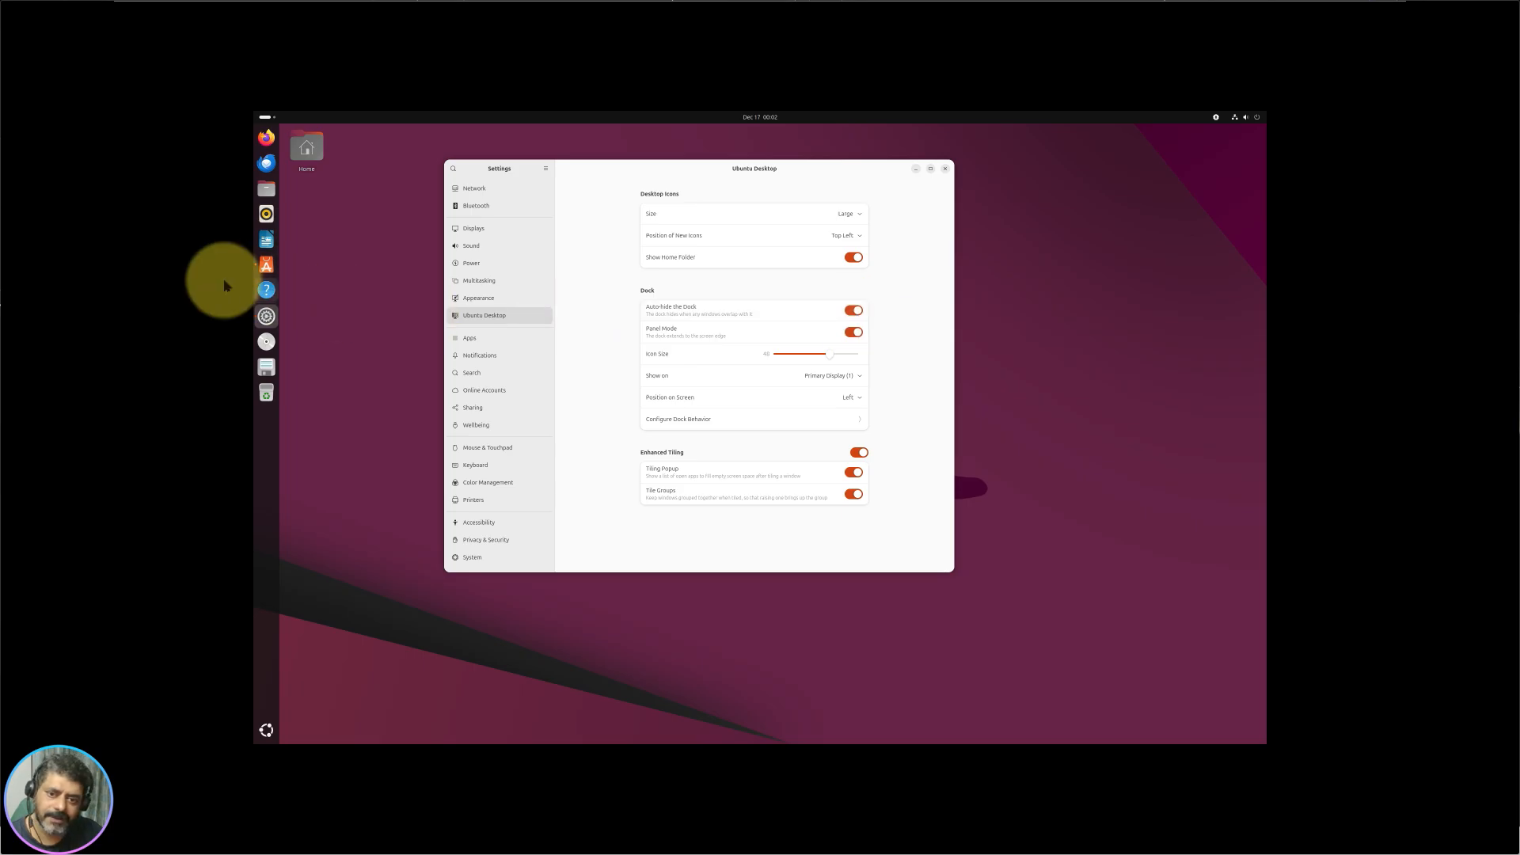
# Step: Check the dock from the overview, then switch Panel Mode off so the dock floats
pyautogui.click(407, 454)
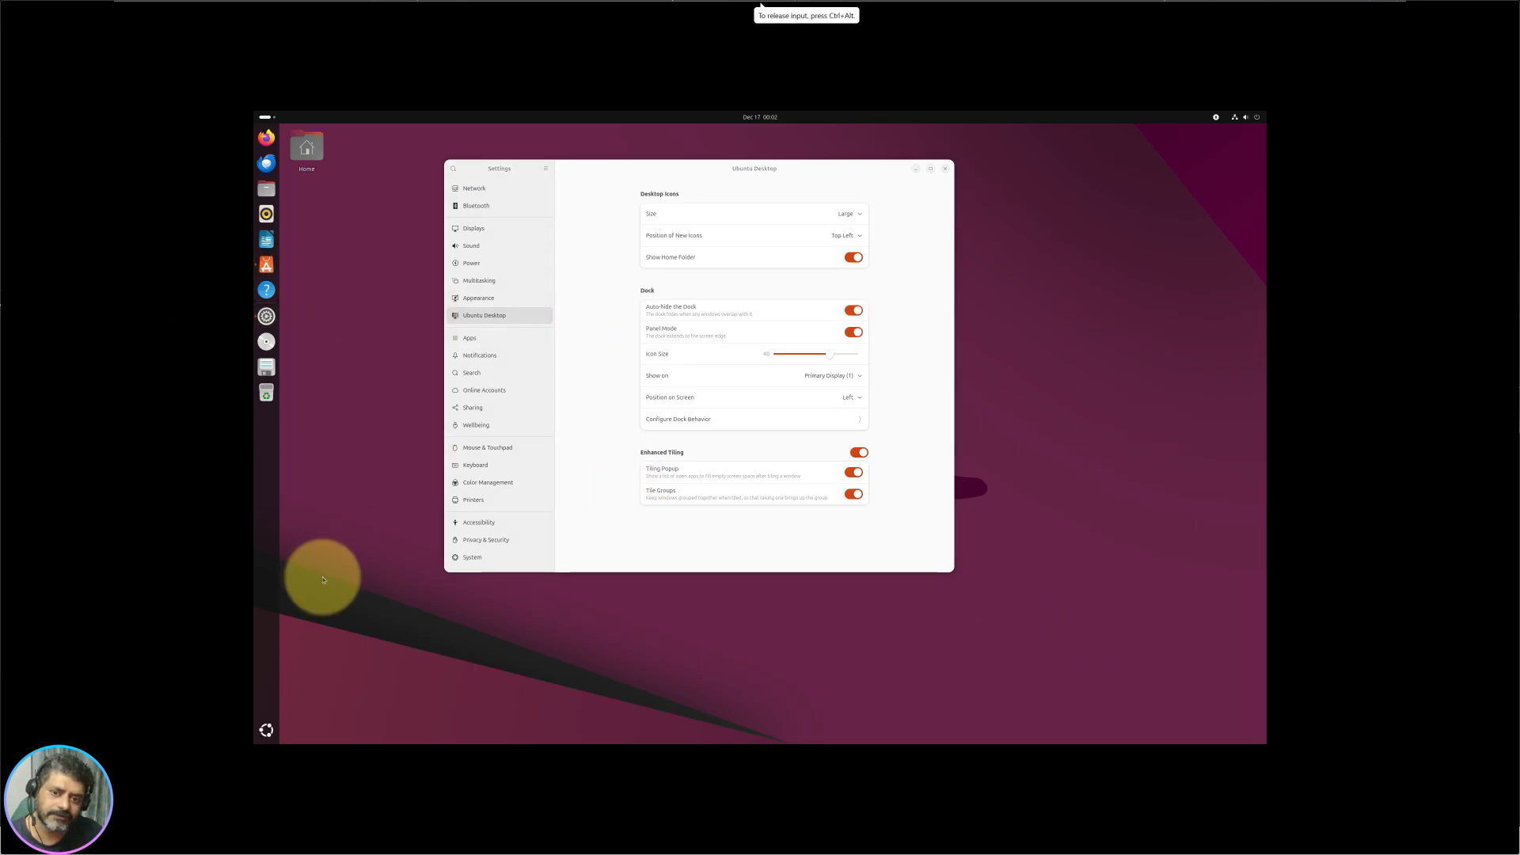
pyautogui.click(265, 117)
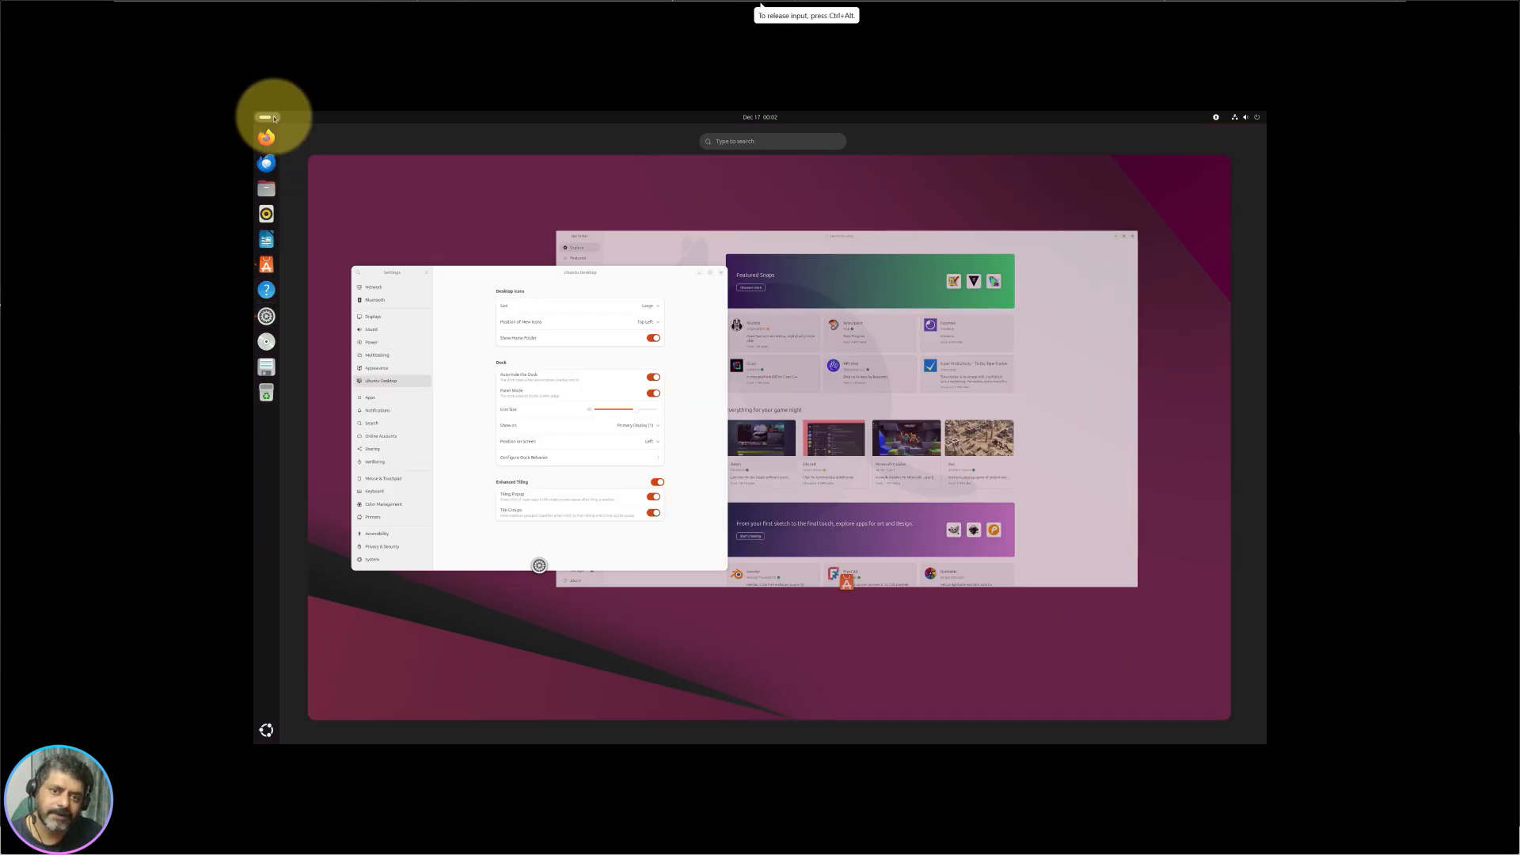
pyautogui.click(442, 239)
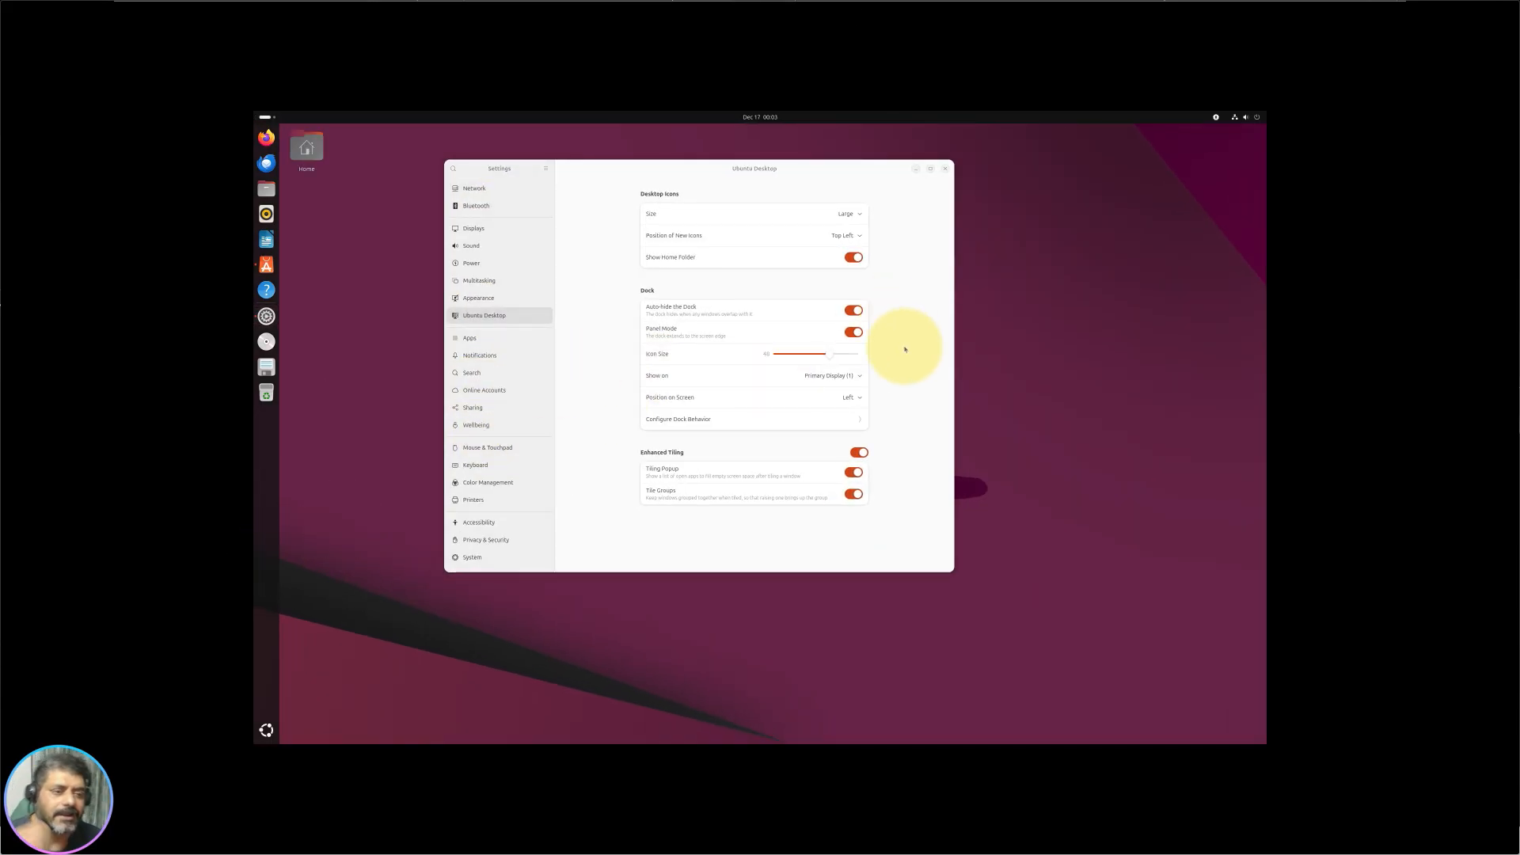
pyautogui.click(854, 332)
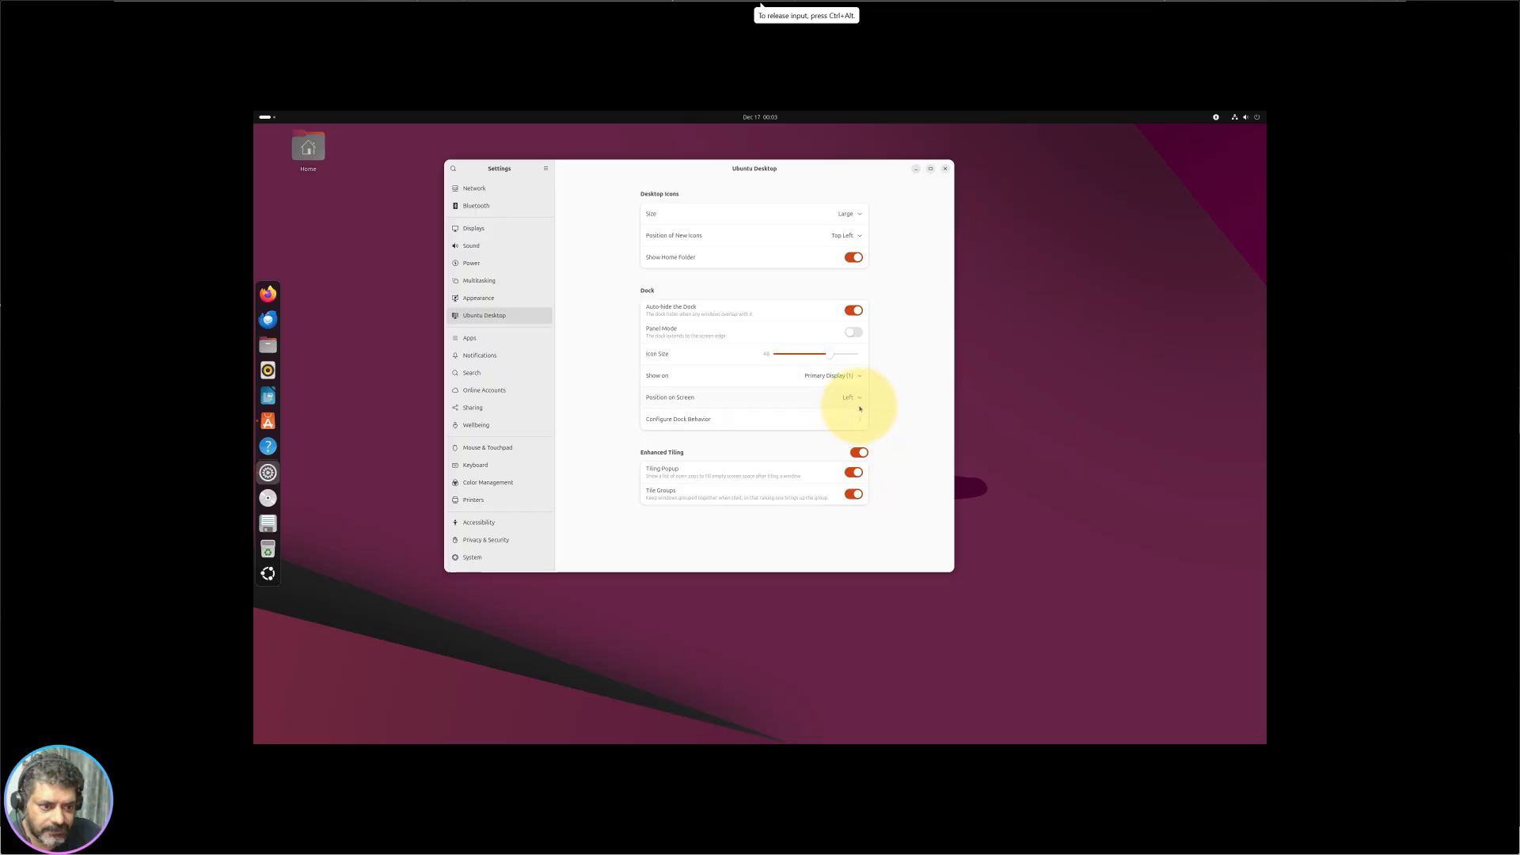
# Step: Set the dock Position on Screen to Bottom and drag Icon Size to the maximum
pyautogui.click(855, 430)
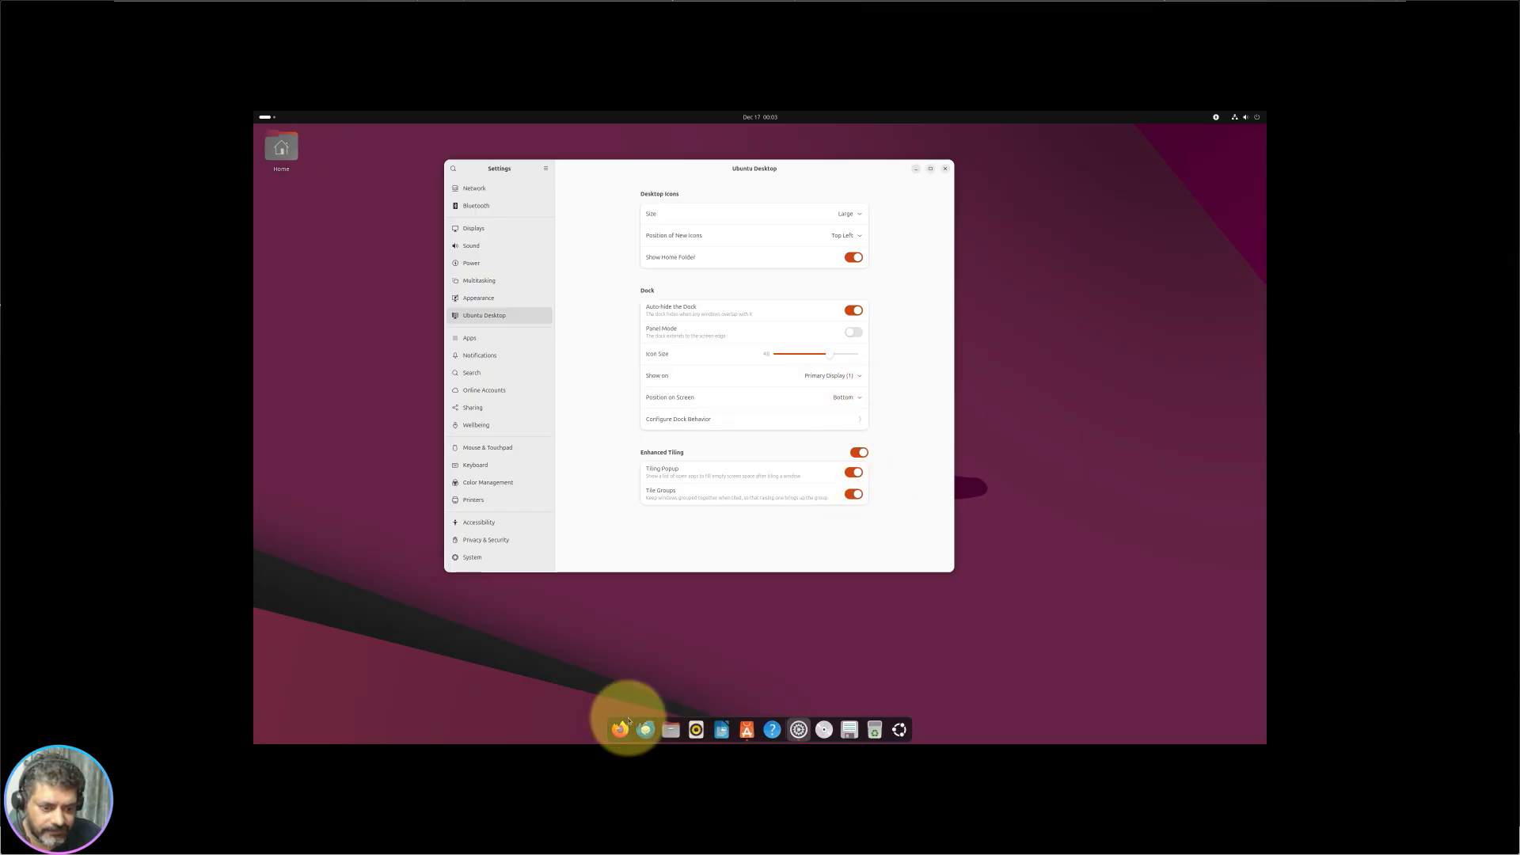
pyautogui.moveTo(631, 169)
pyautogui.mouseDown()
pyautogui.moveTo(994, 498)
pyautogui.moveTo(586, 163)
pyautogui.moveTo(637, 150)
pyautogui.mouseUp()
pyautogui.click(852, 378)
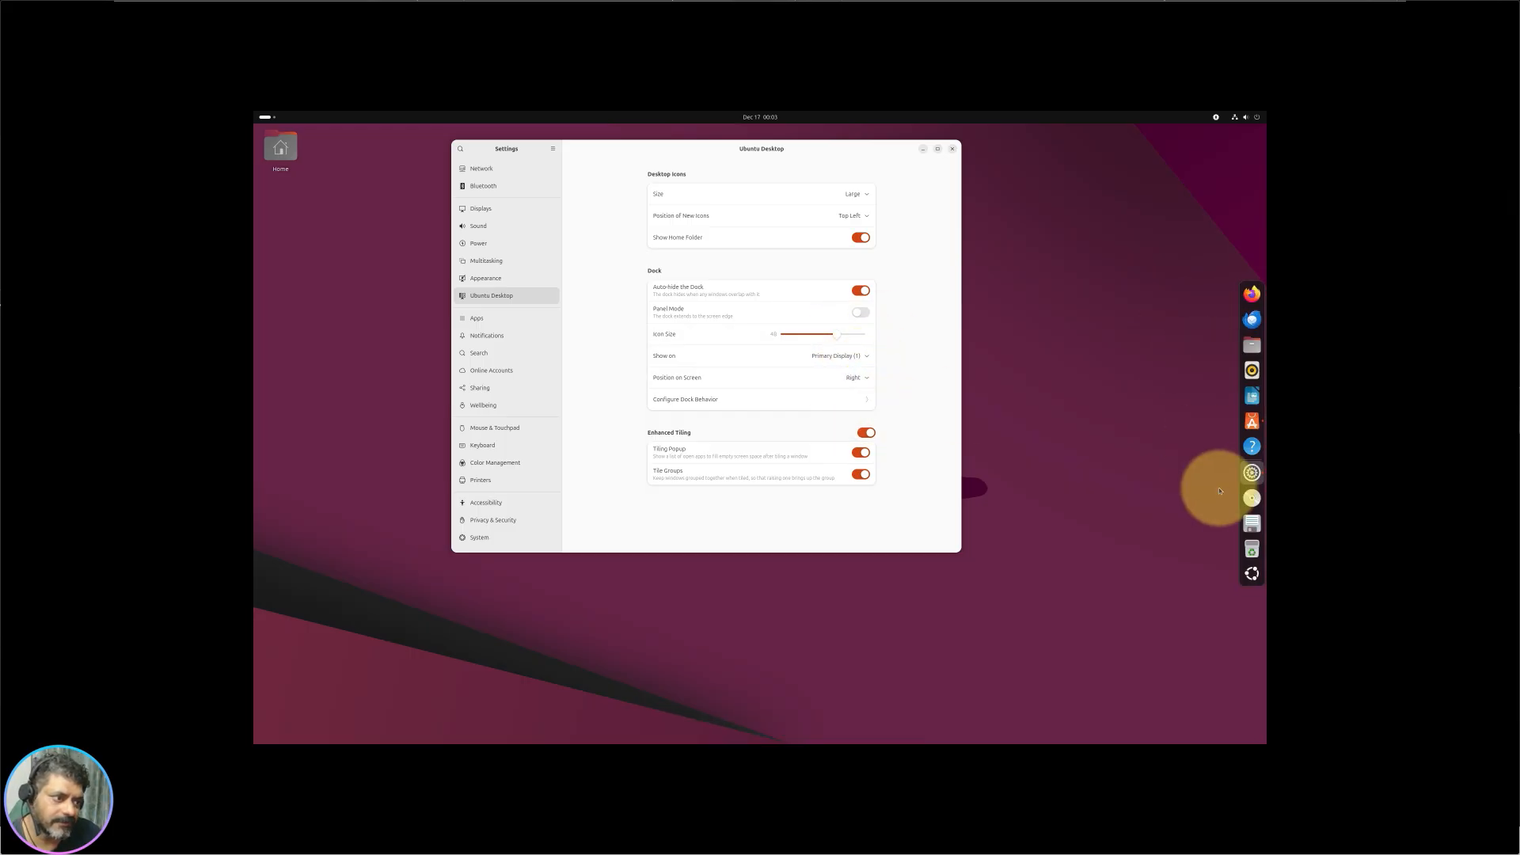
pyautogui.click(855, 378)
pyautogui.click(826, 430)
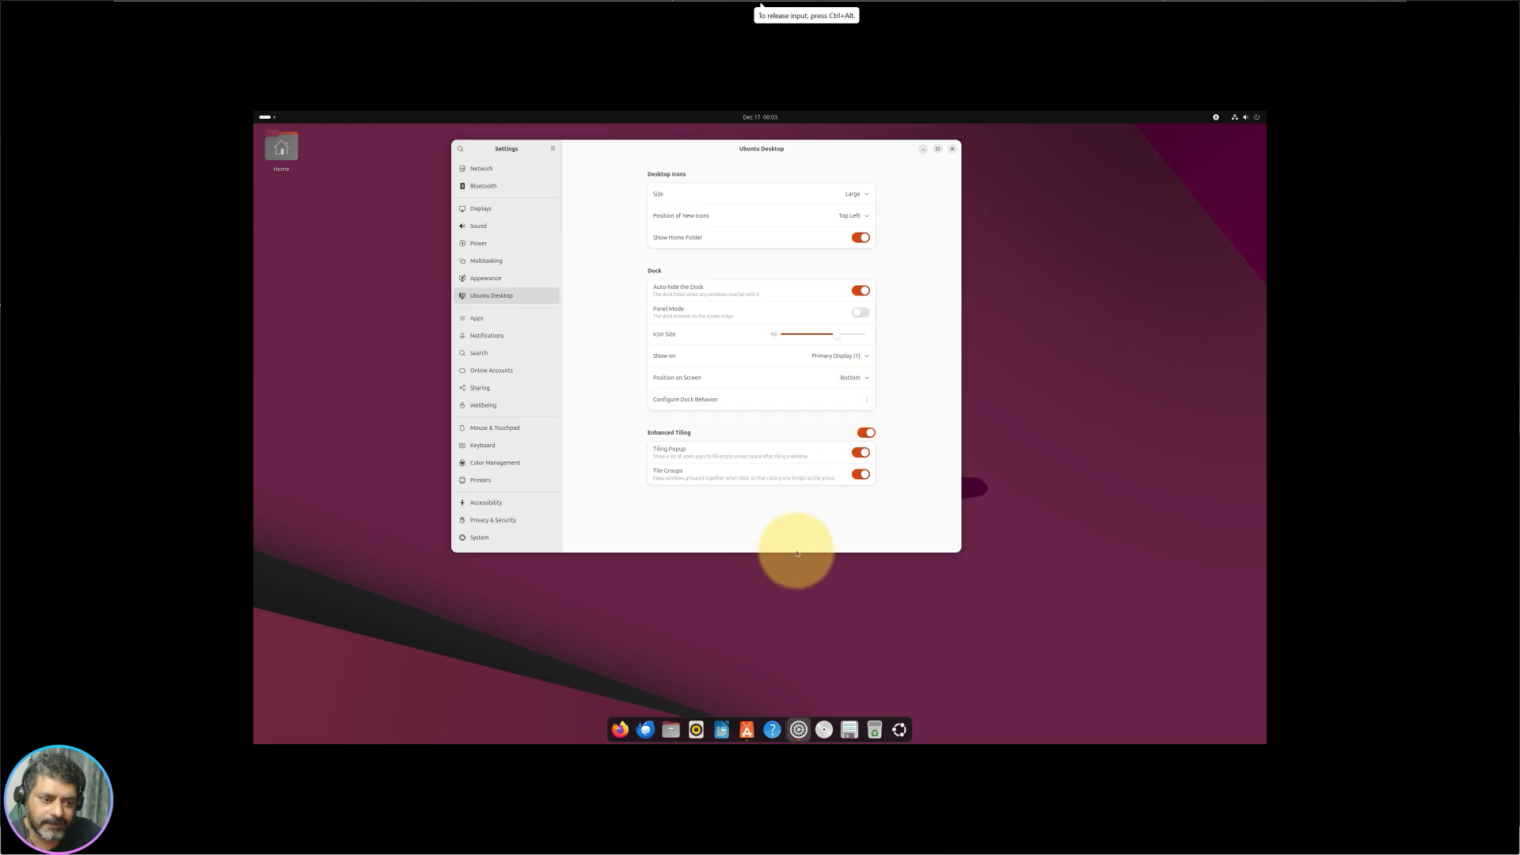
pyautogui.click(858, 395)
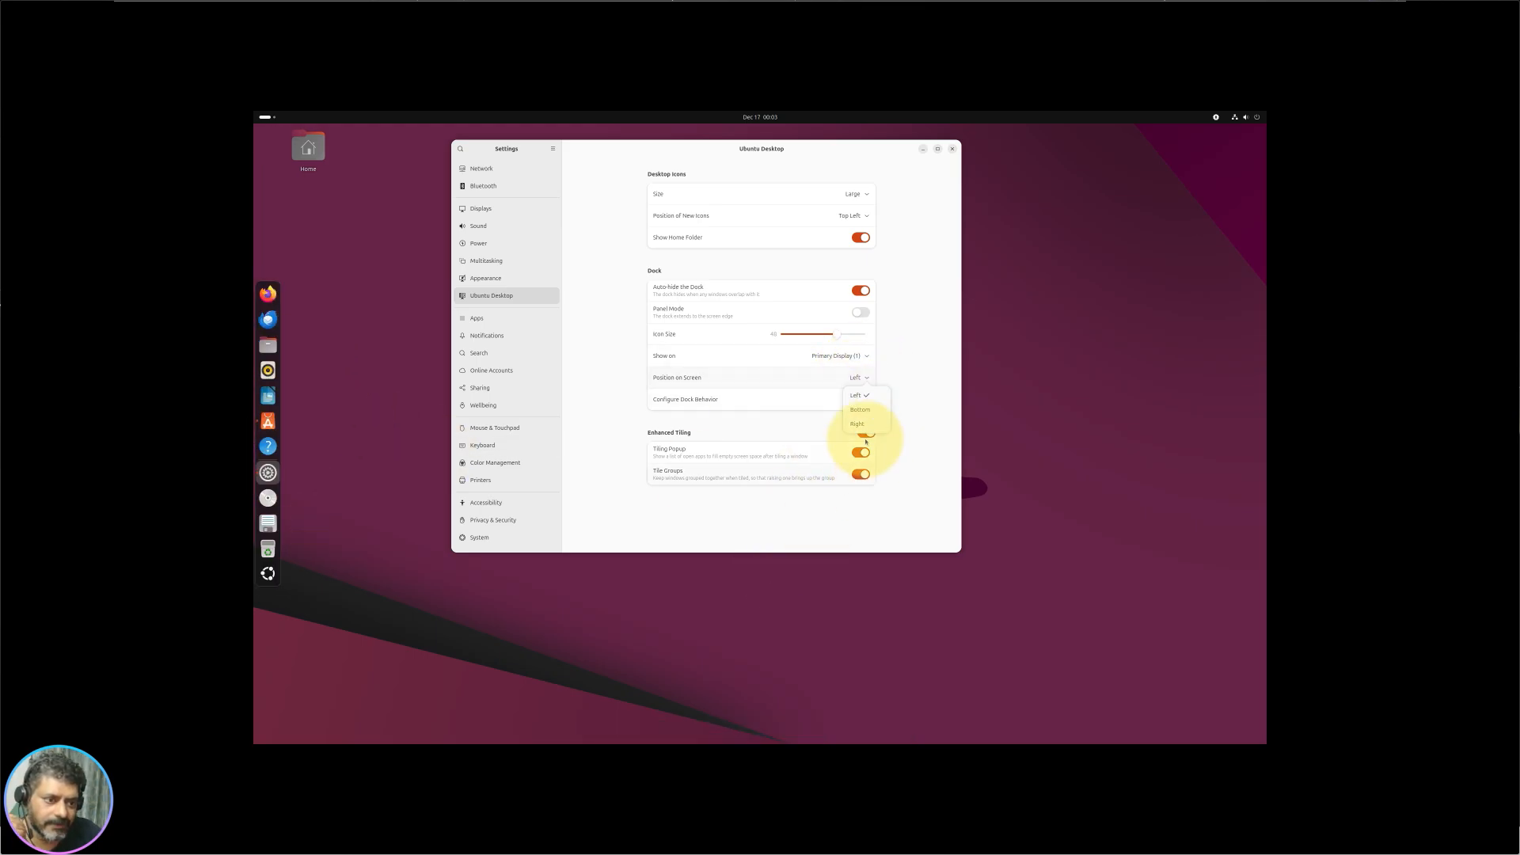
pyautogui.click(859, 378)
pyautogui.click(865, 409)
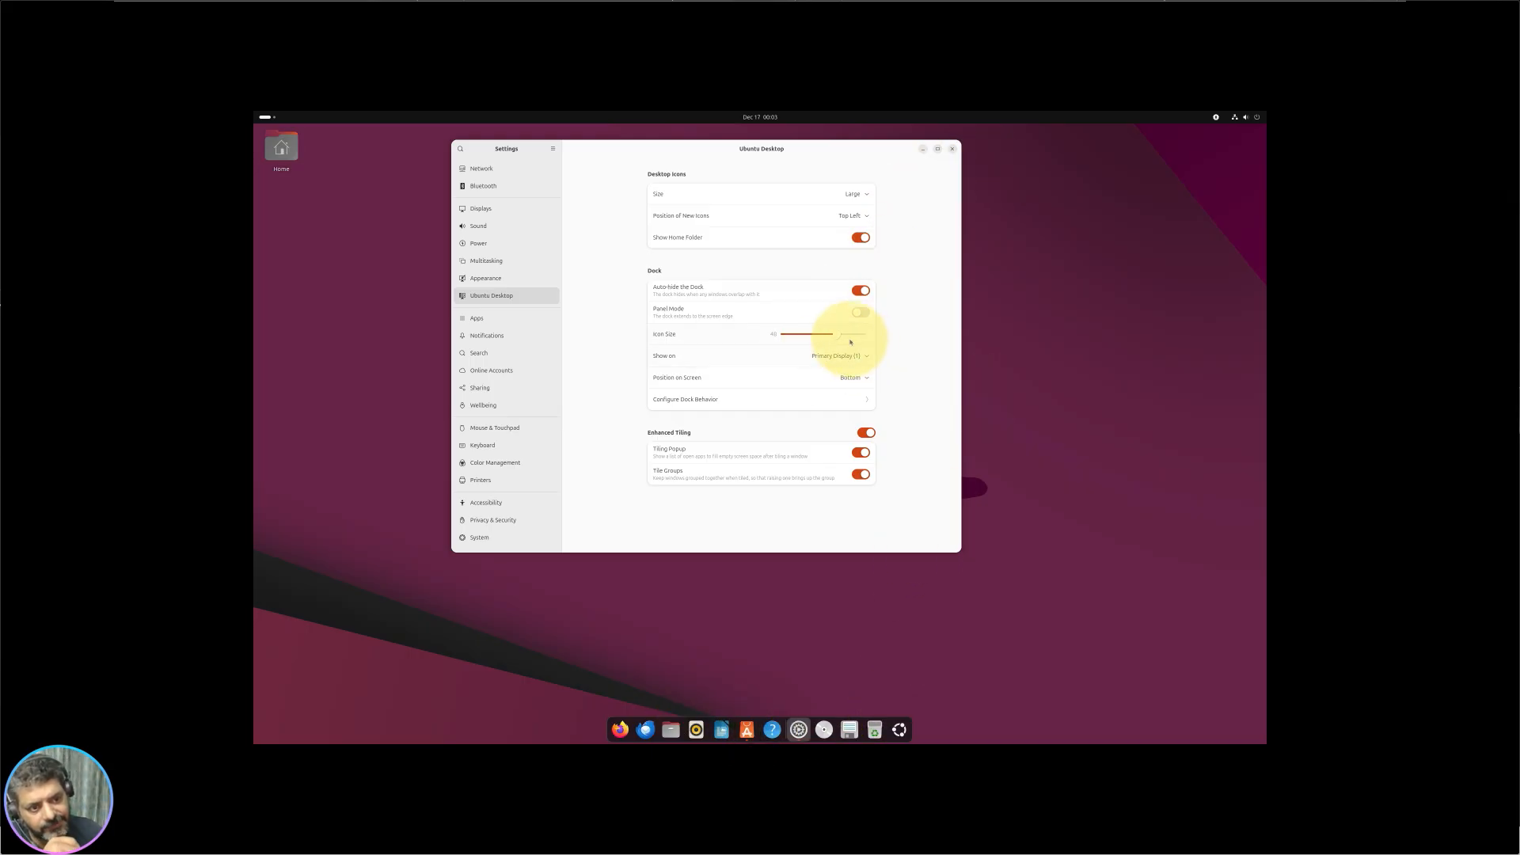
pyautogui.moveTo(839, 339); pyautogui.dragTo(765, 367)
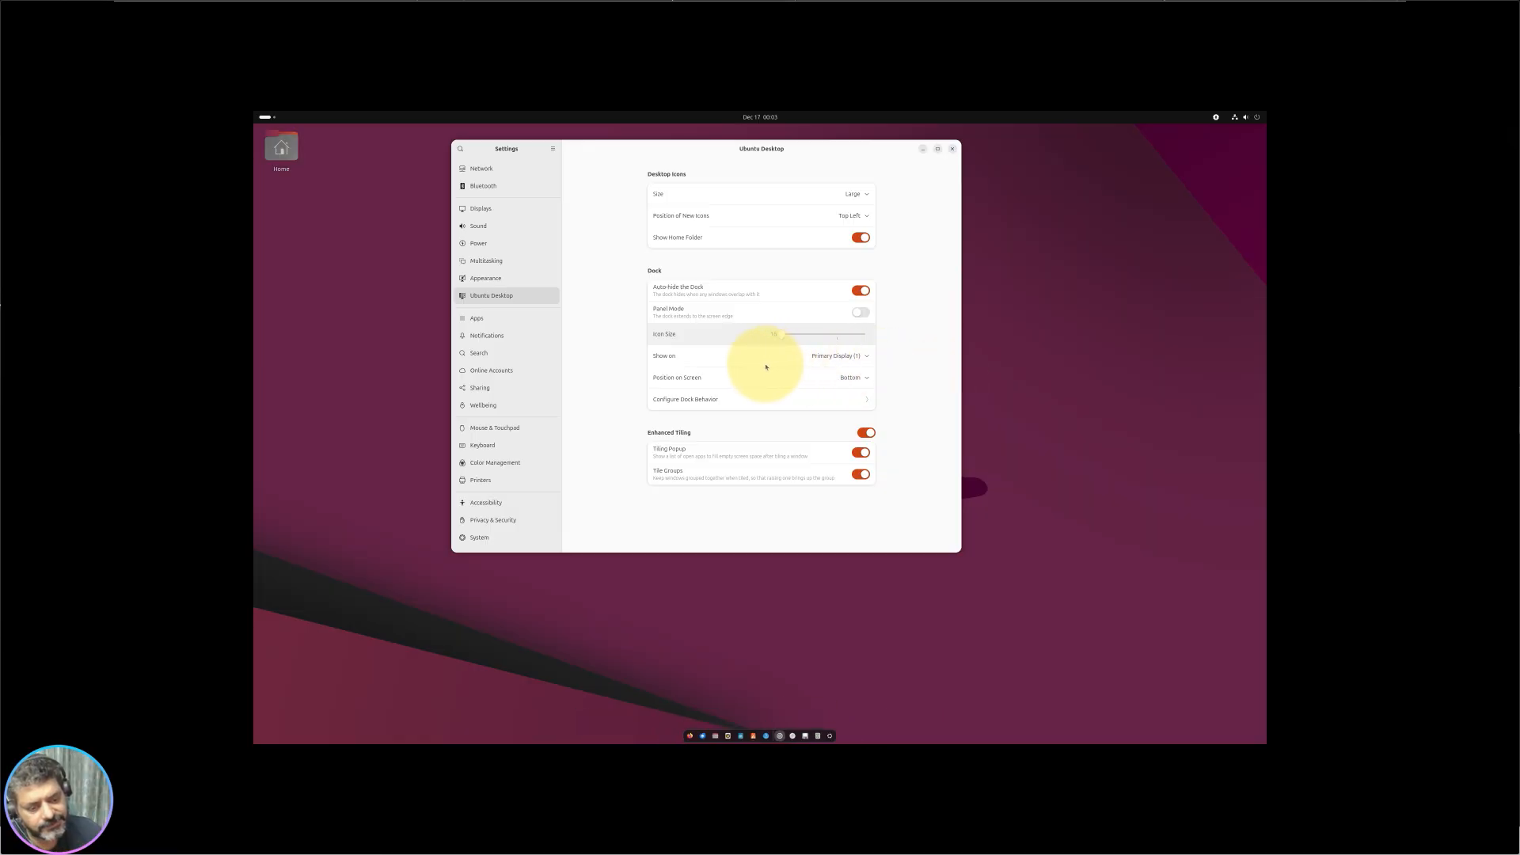
pyautogui.moveTo(766, 366); pyautogui.dragTo(841, 364)
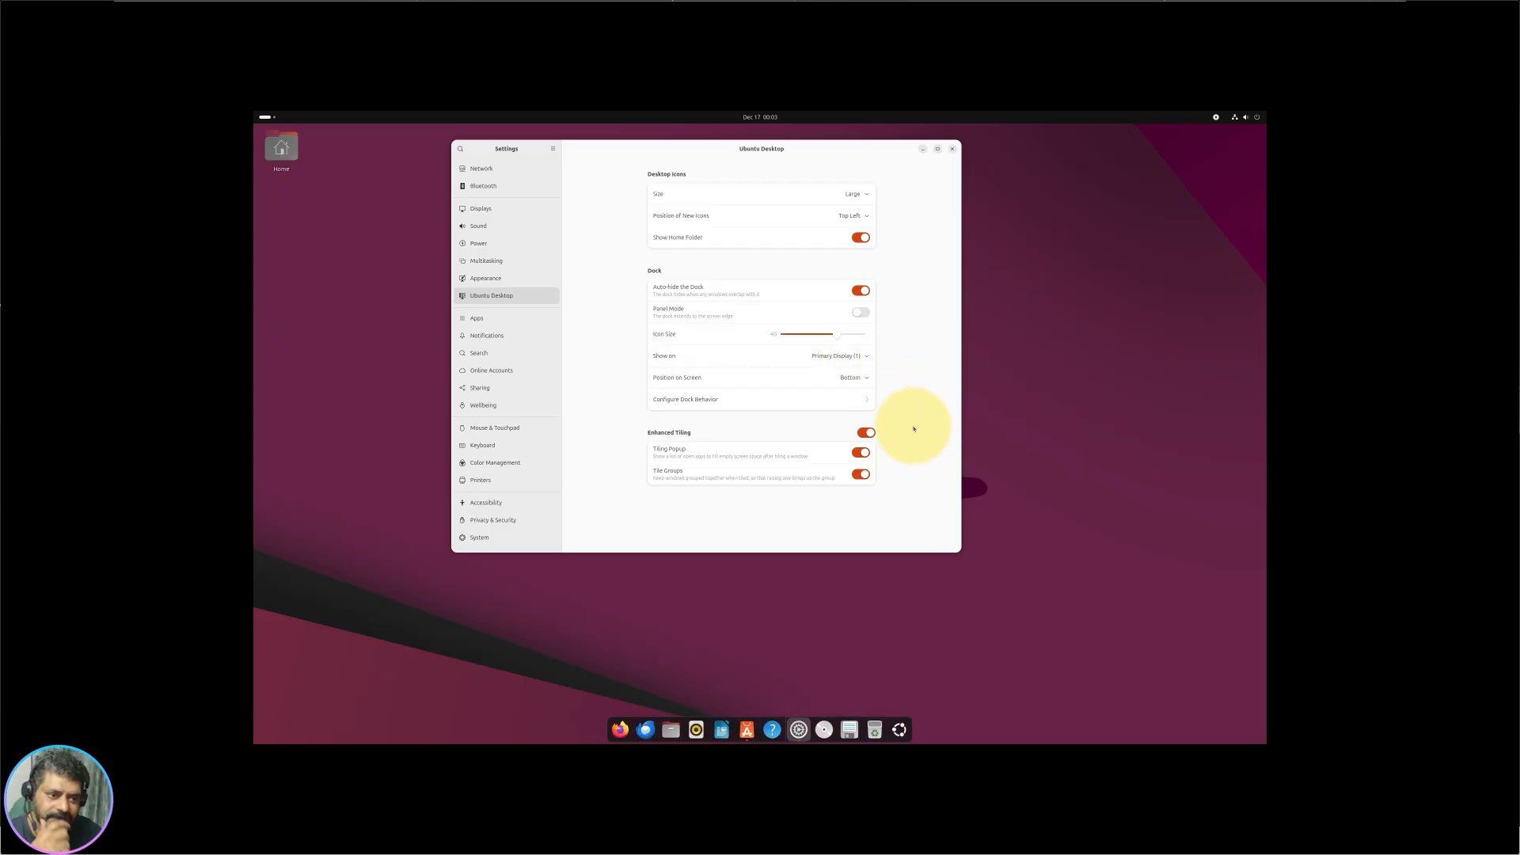
# Step: In the Dock options, toggle Show Volumes and Devices and unmounted volumes, leaving both on
pyautogui.click(841, 402)
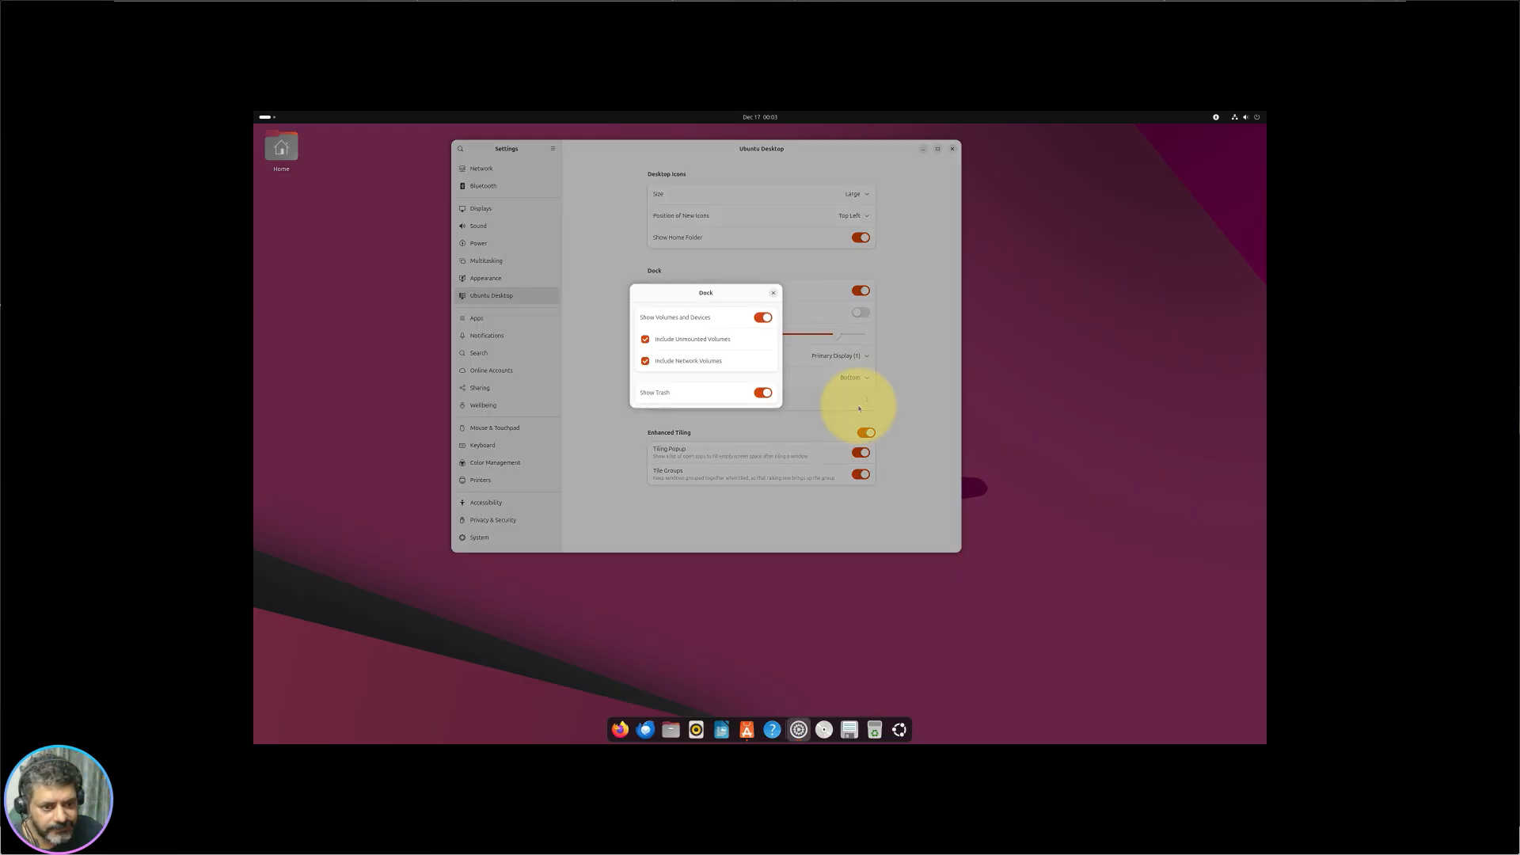
pyautogui.click(761, 318)
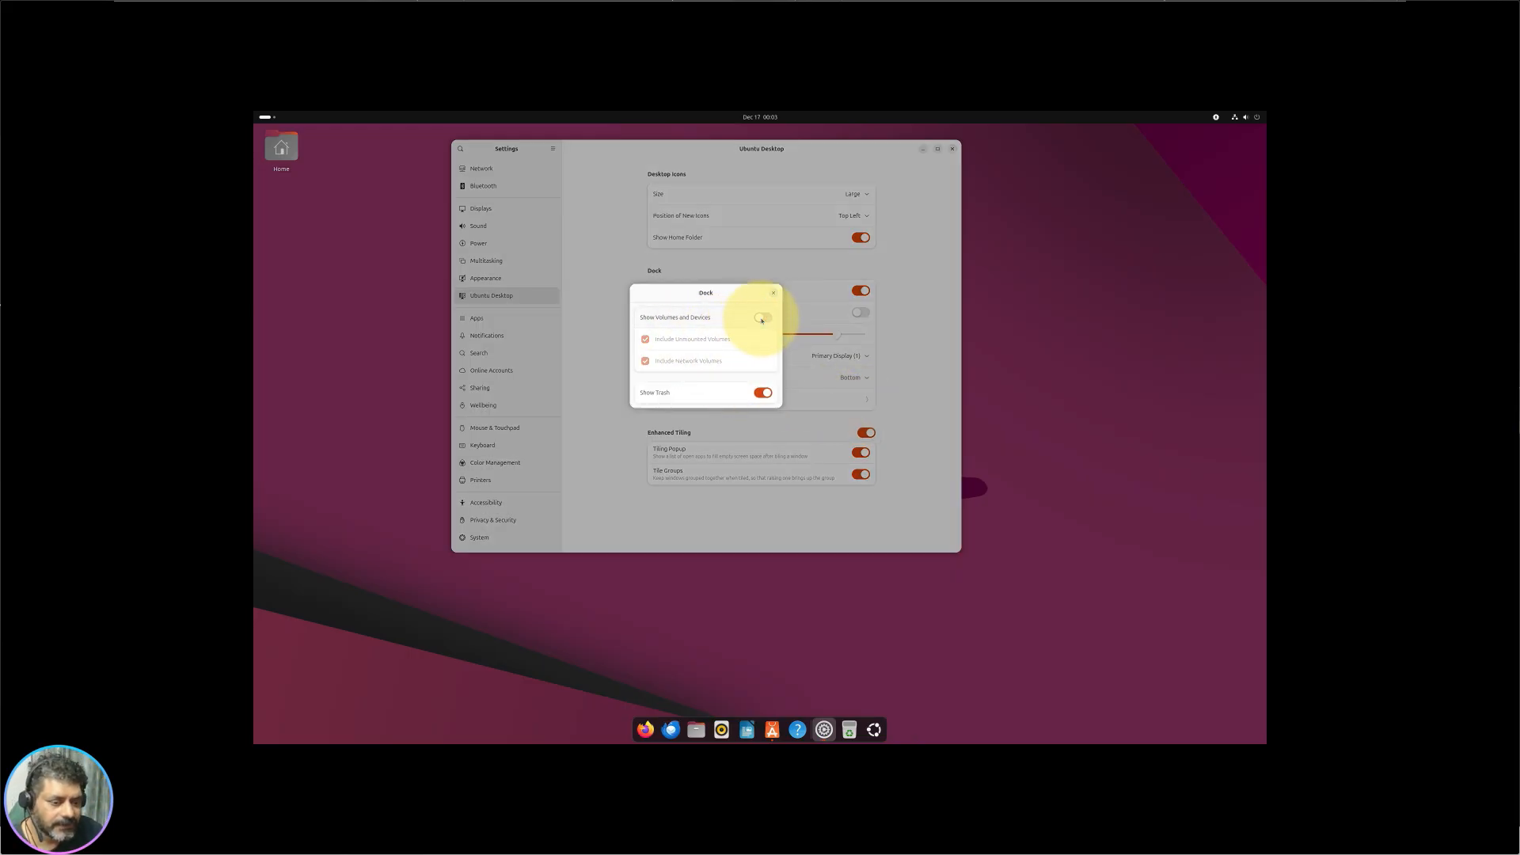
pyautogui.click(761, 318)
pyautogui.click(761, 318)
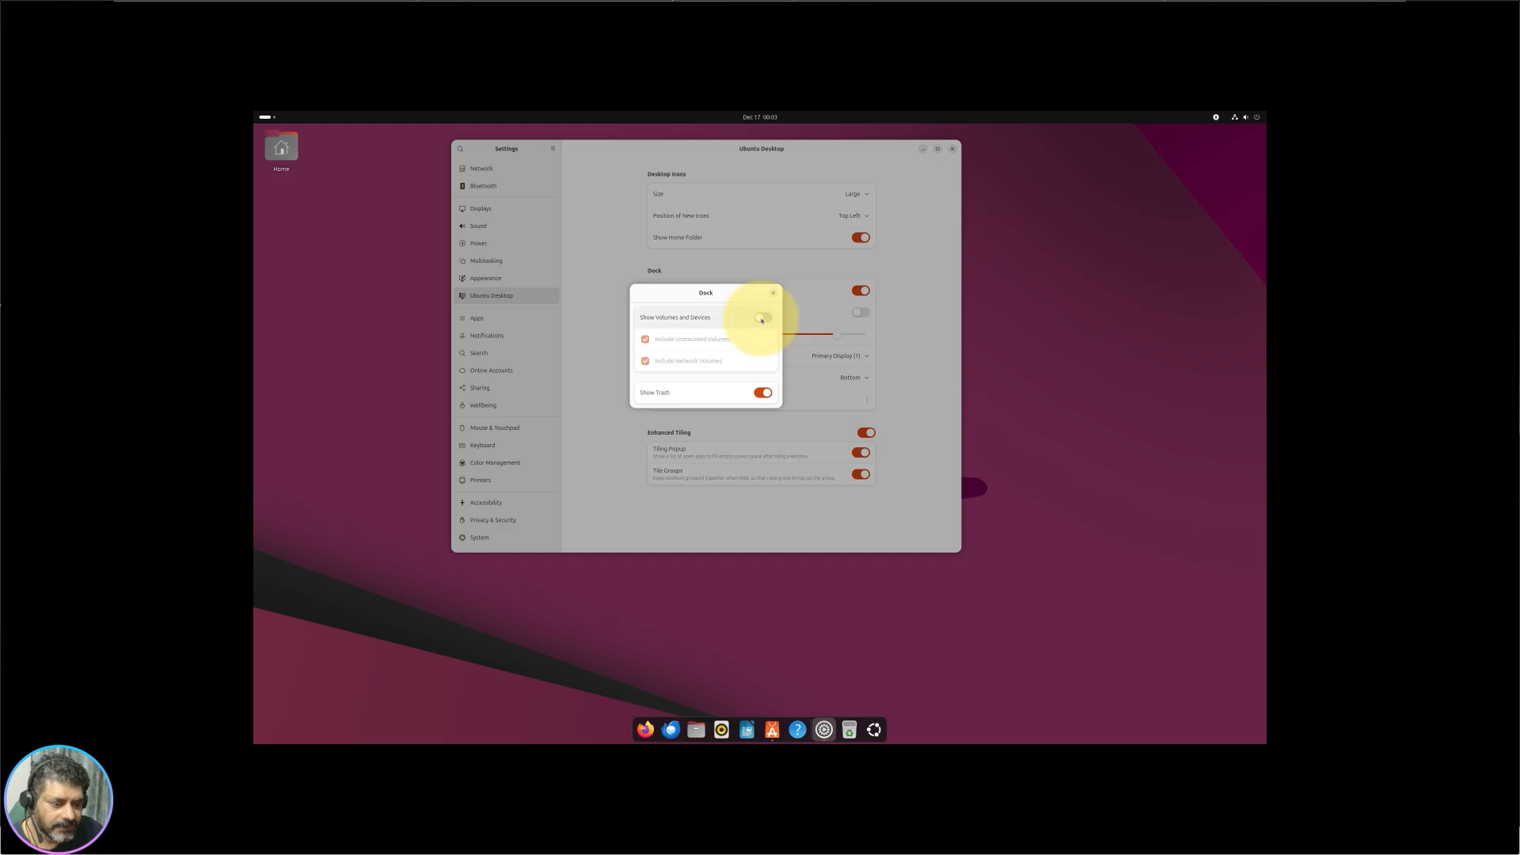
pyautogui.click(761, 318)
pyautogui.click(761, 319)
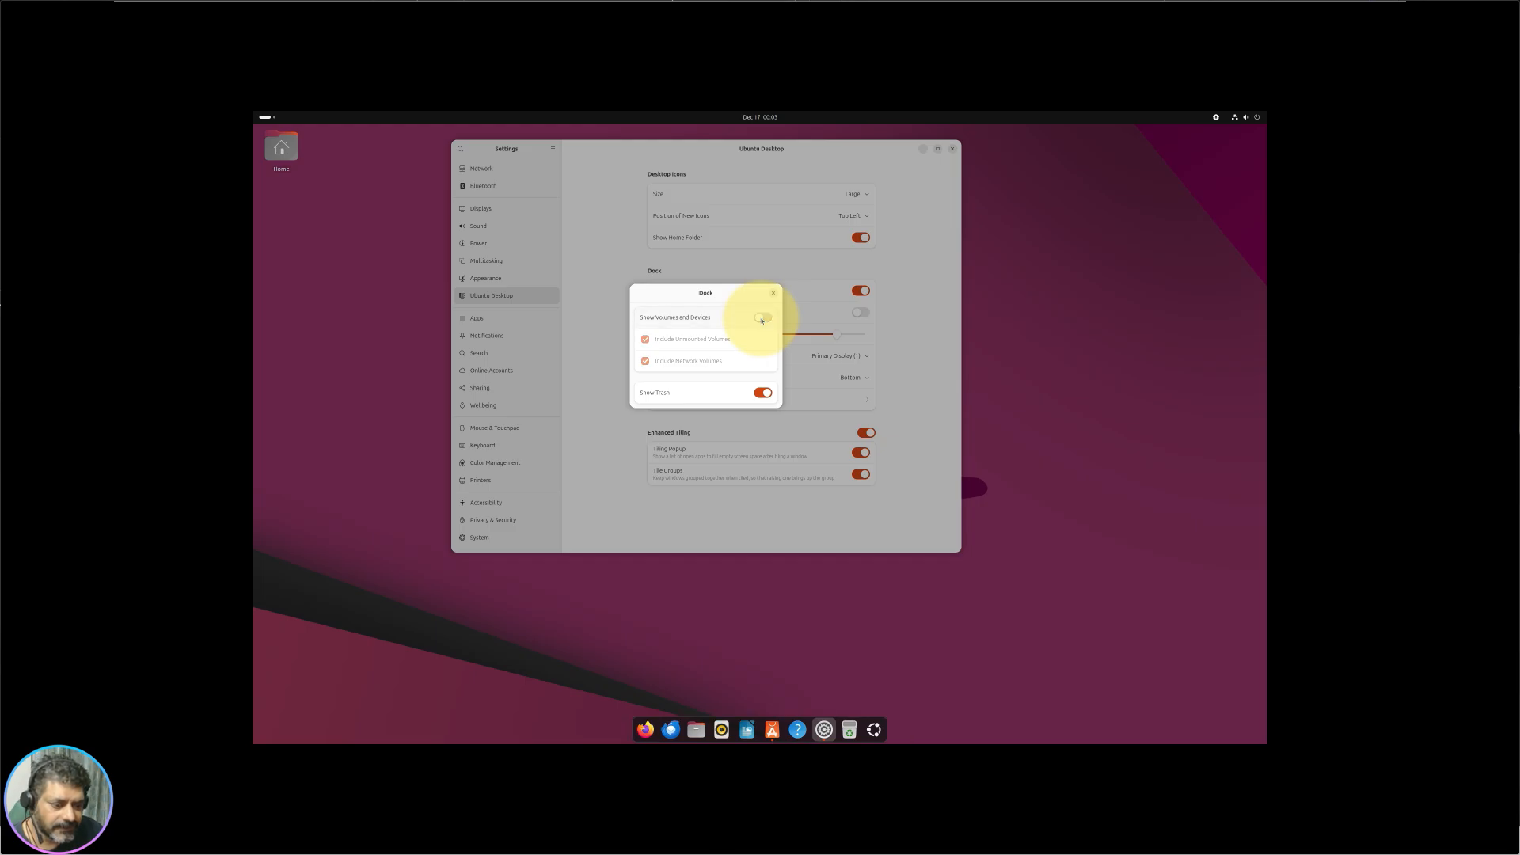
pyautogui.click(762, 318)
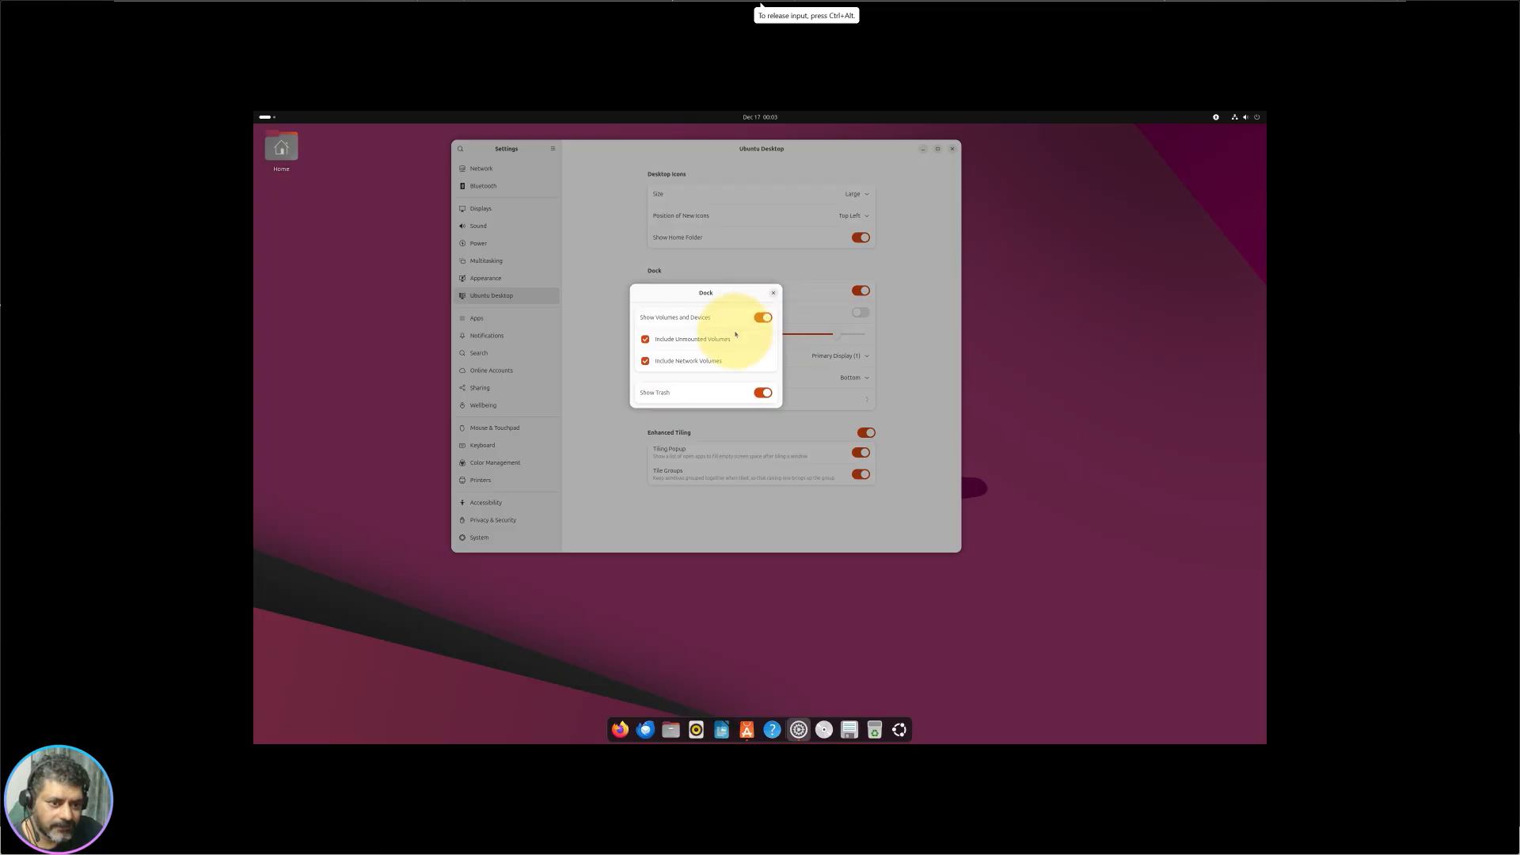
pyautogui.click(701, 342)
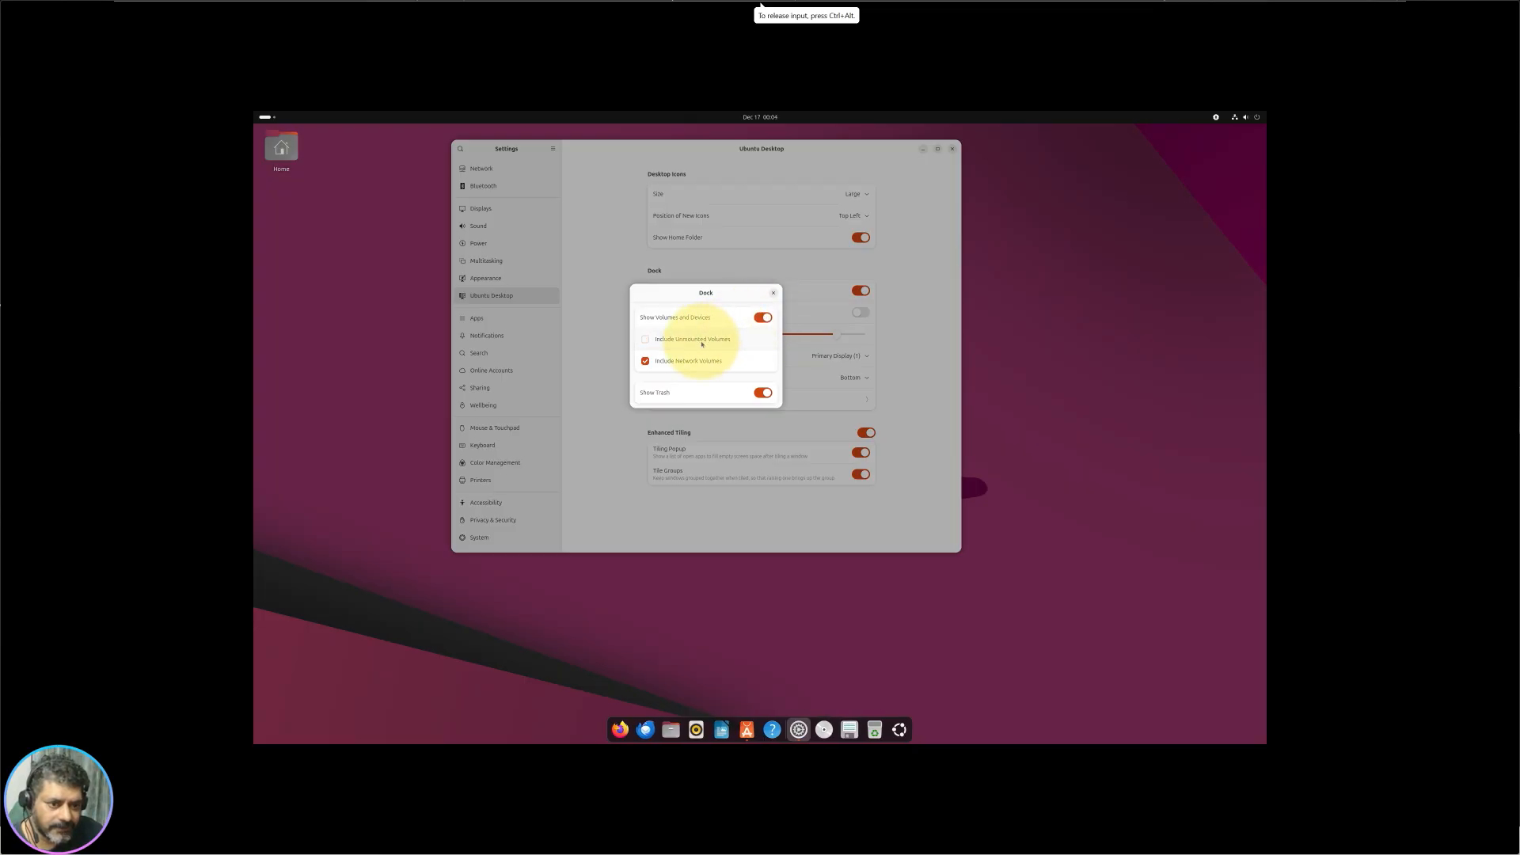
pyautogui.click(701, 342)
# Step: Turn off network volumes, re-enable Show Volumes and Devices, and keep Show Trash on
pyautogui.click(687, 367)
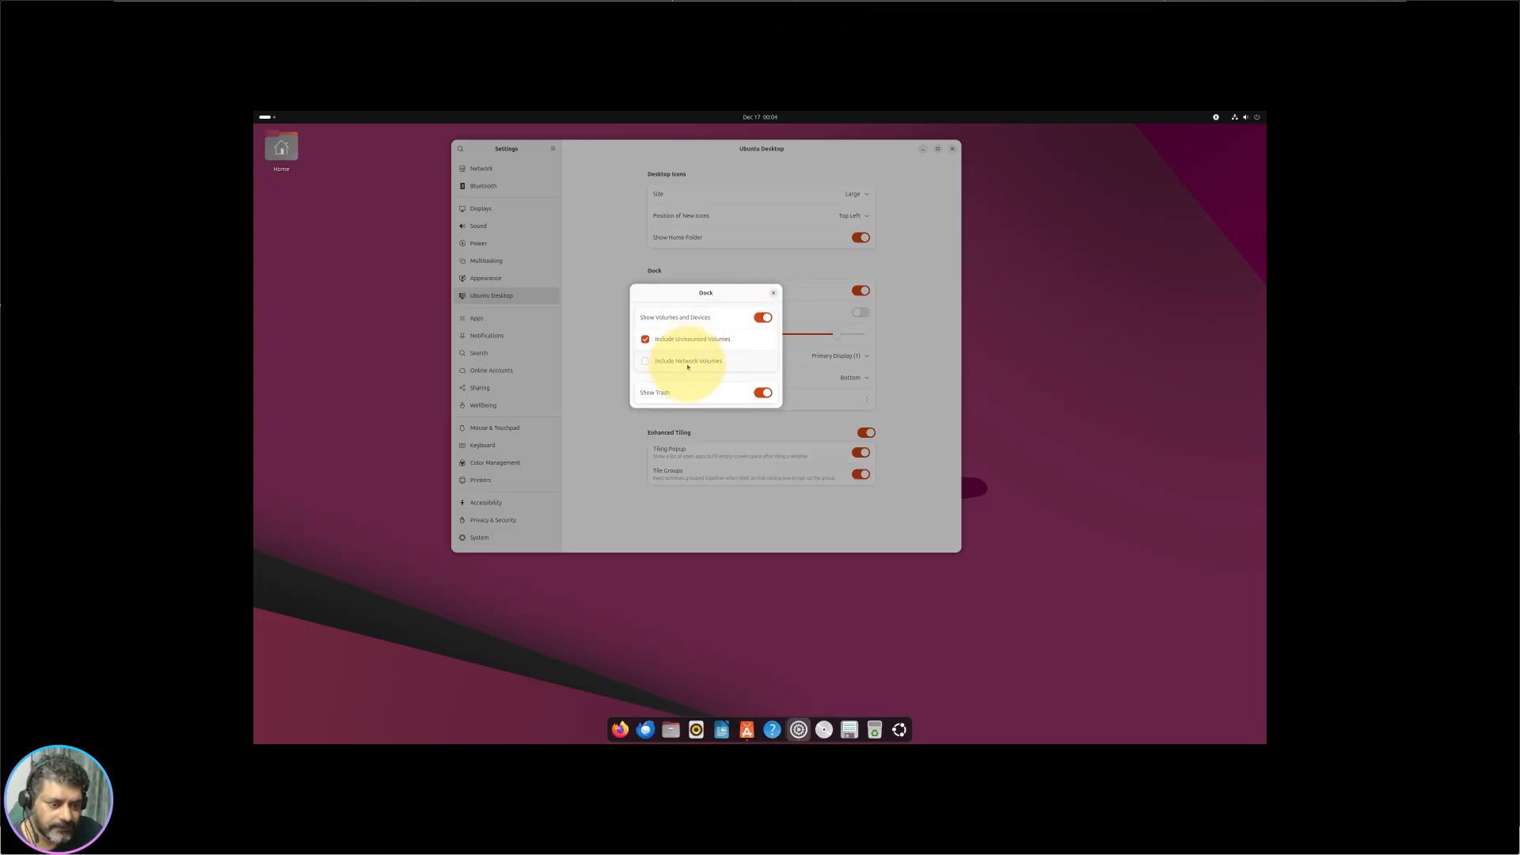
pyautogui.click(765, 317)
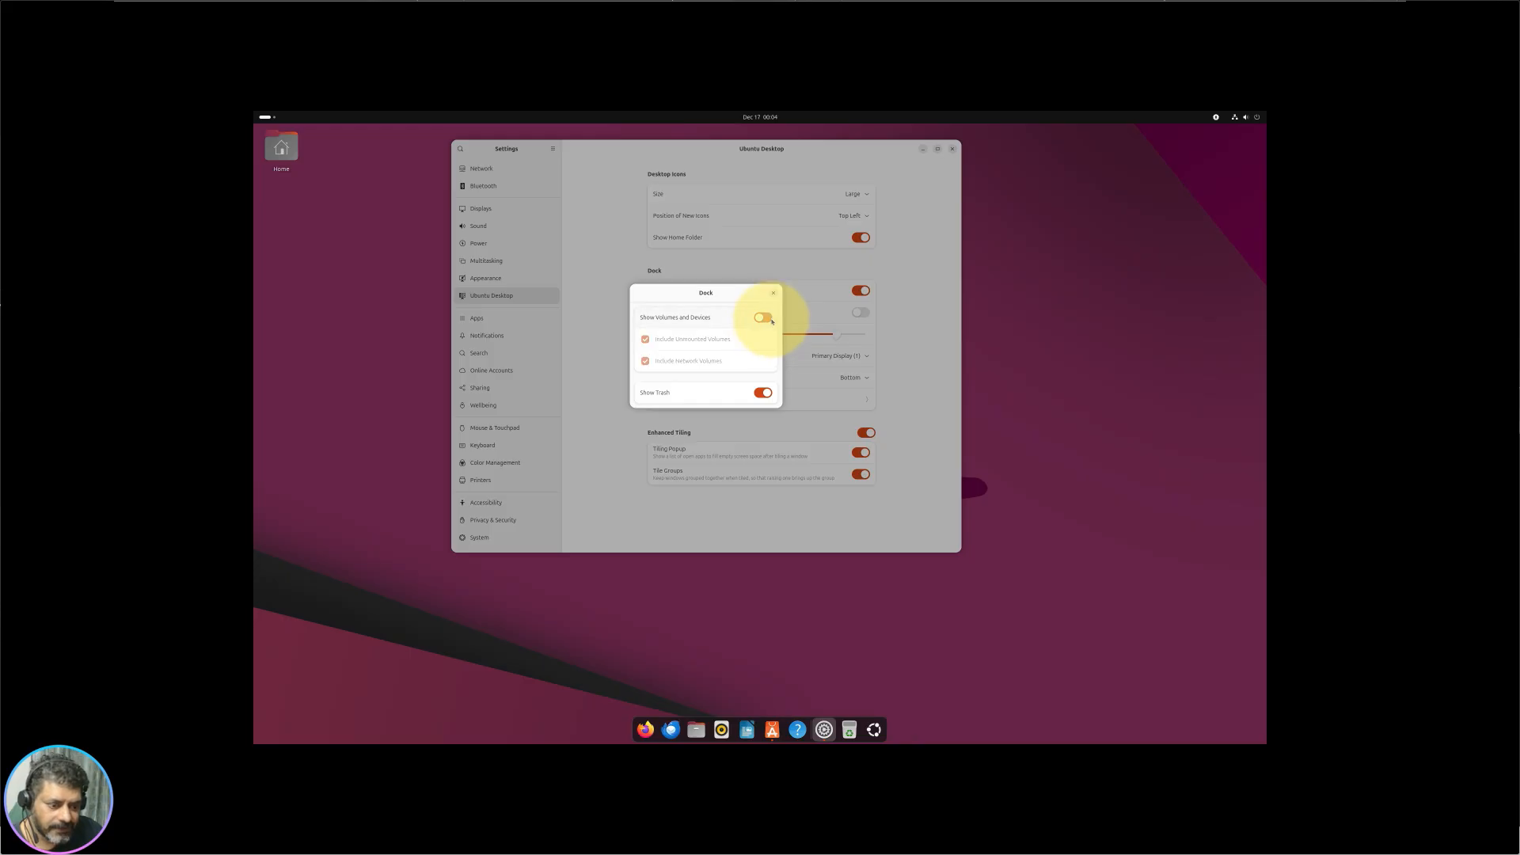
pyautogui.click(765, 317)
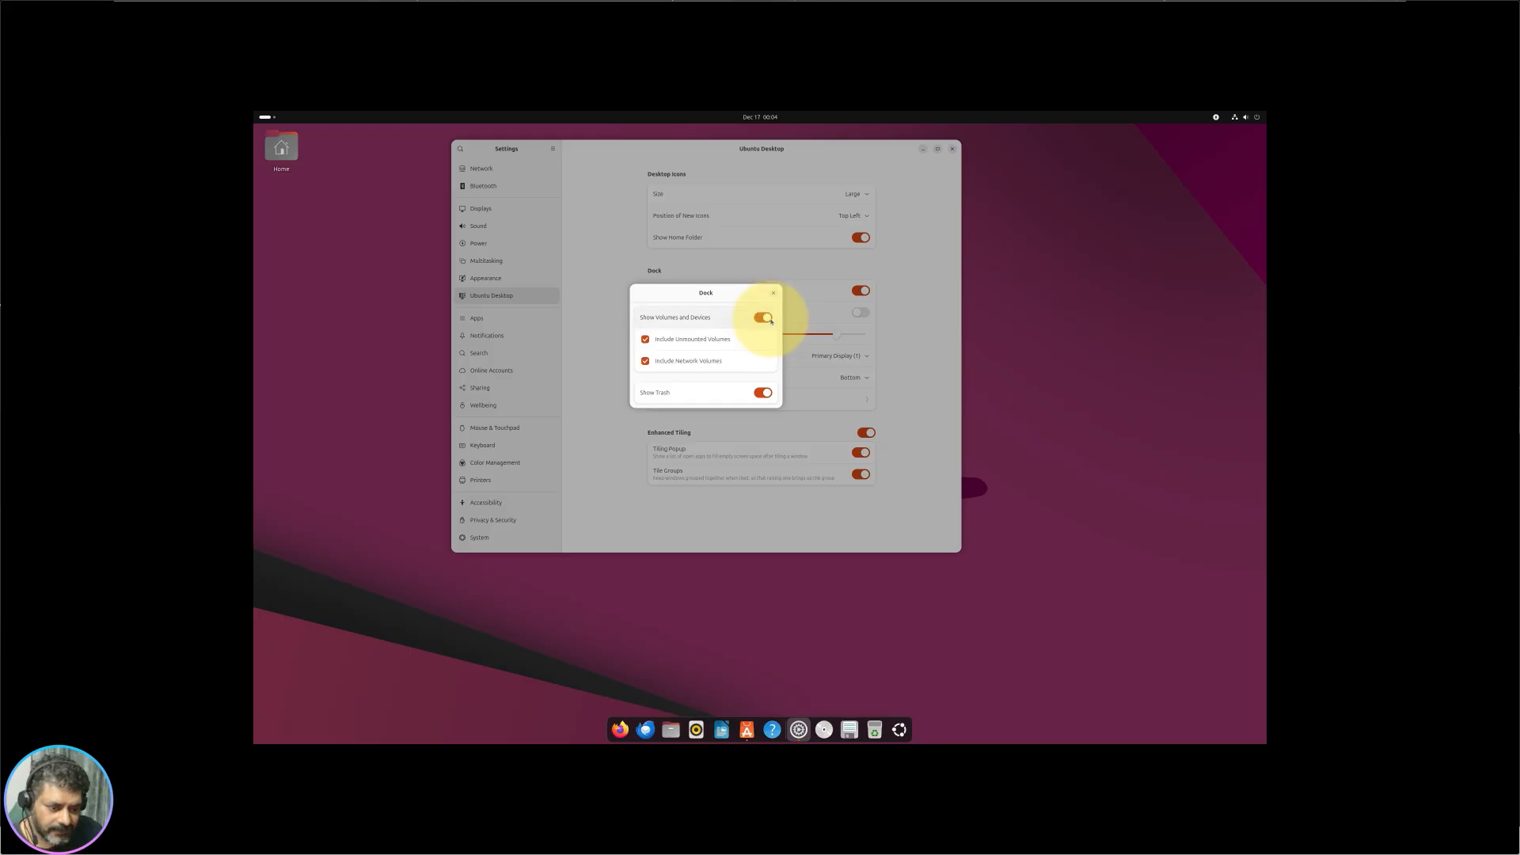
pyautogui.click(764, 317)
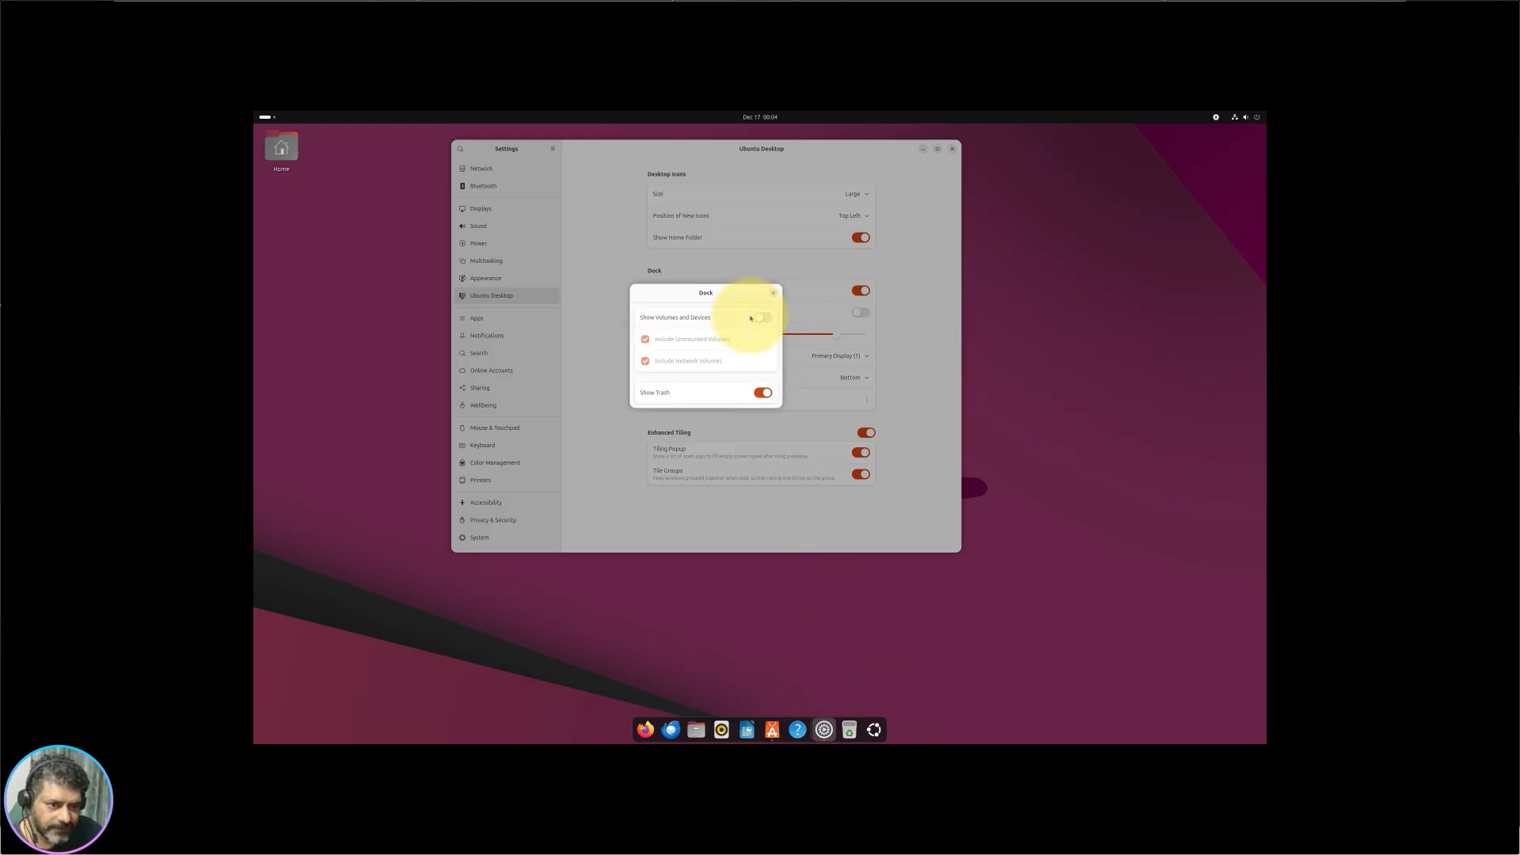
pyautogui.click(760, 317)
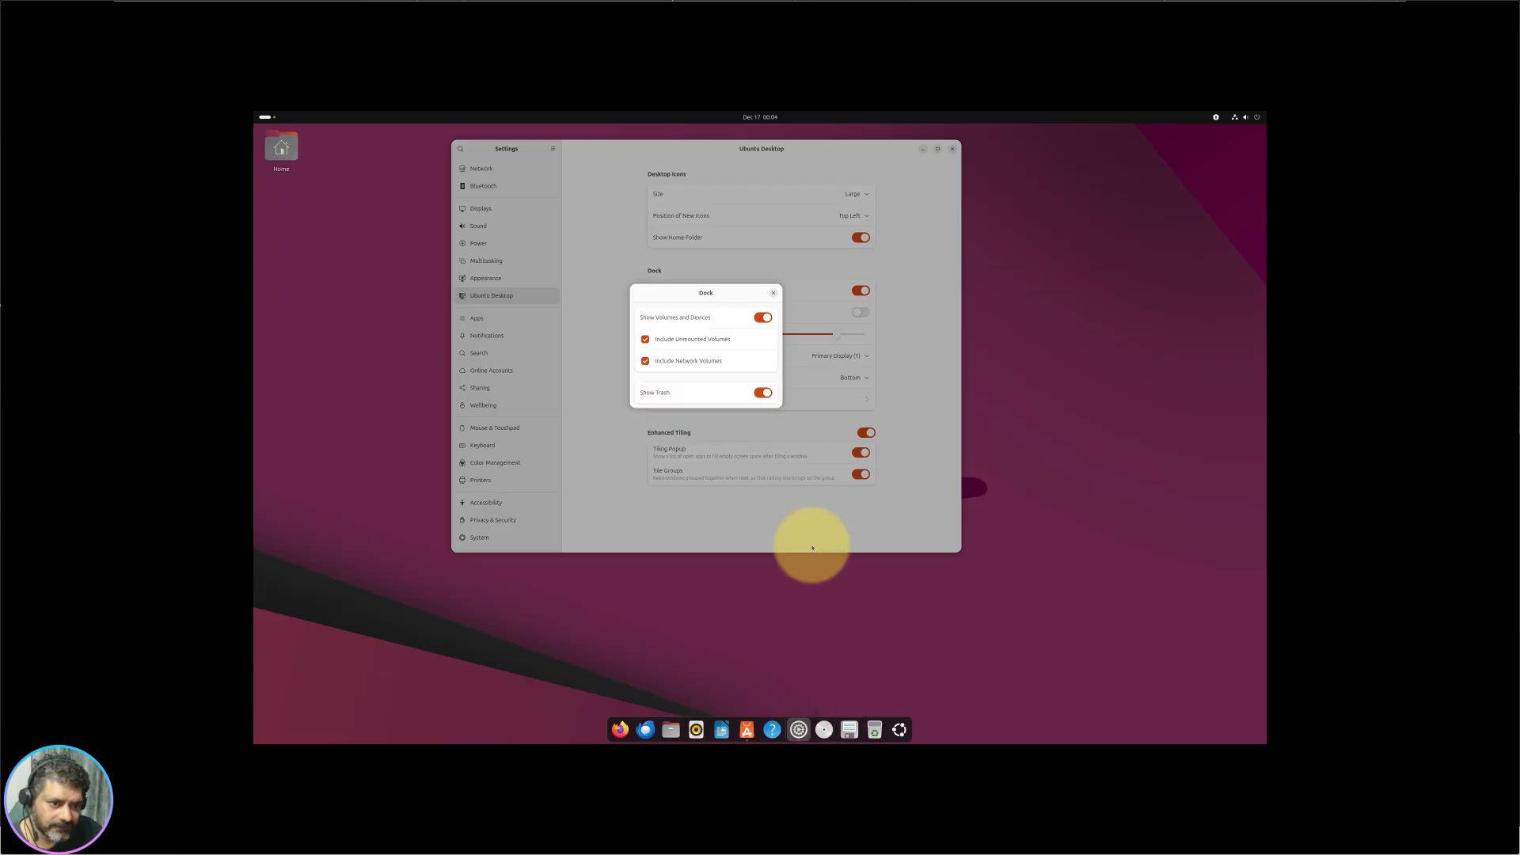
pyautogui.click(764, 319)
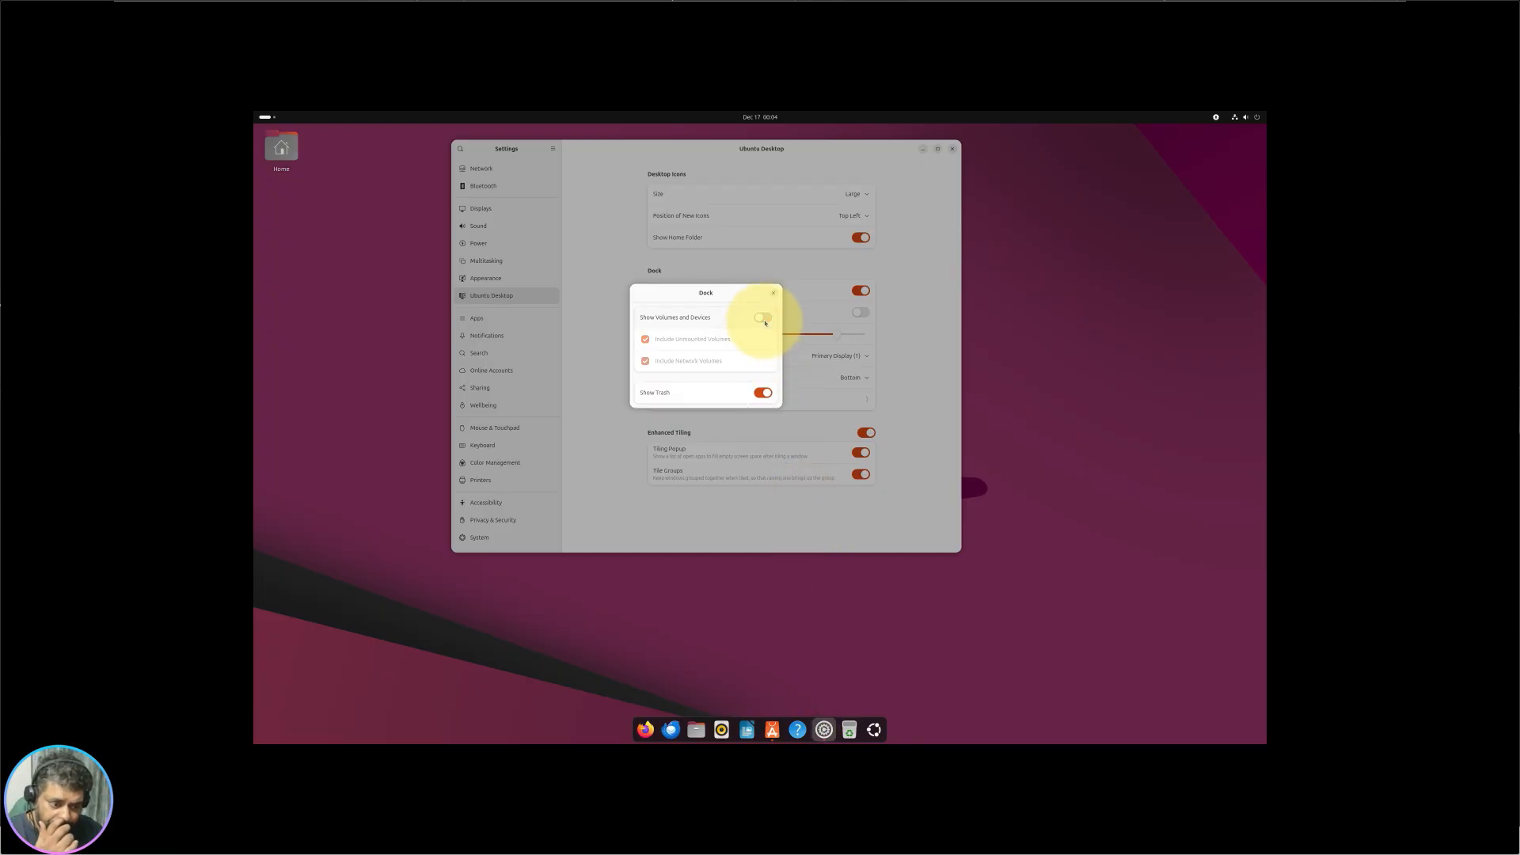
pyautogui.click(764, 320)
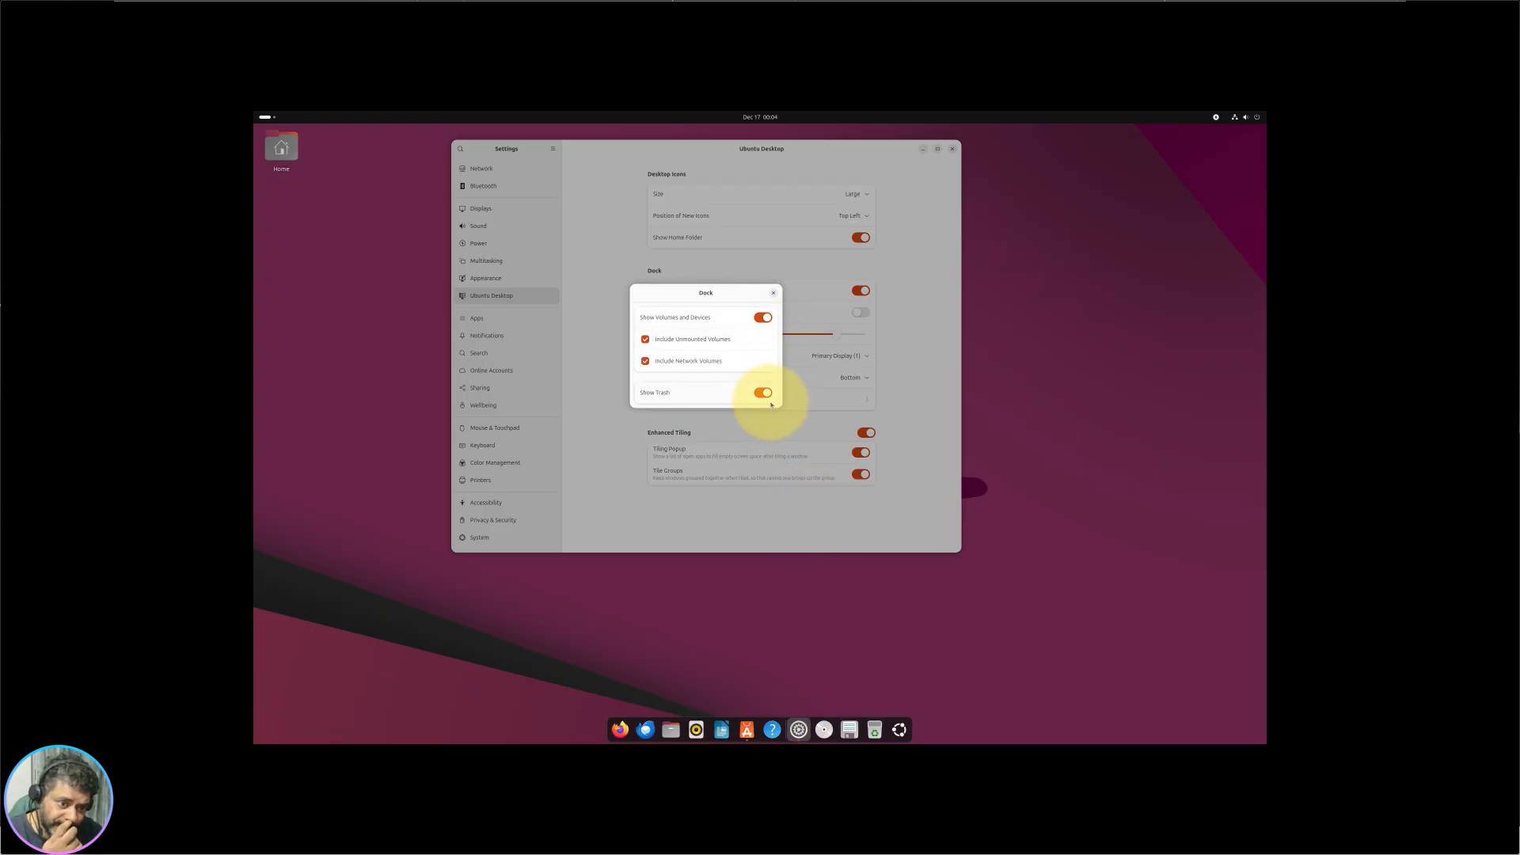
pyautogui.click(763, 393)
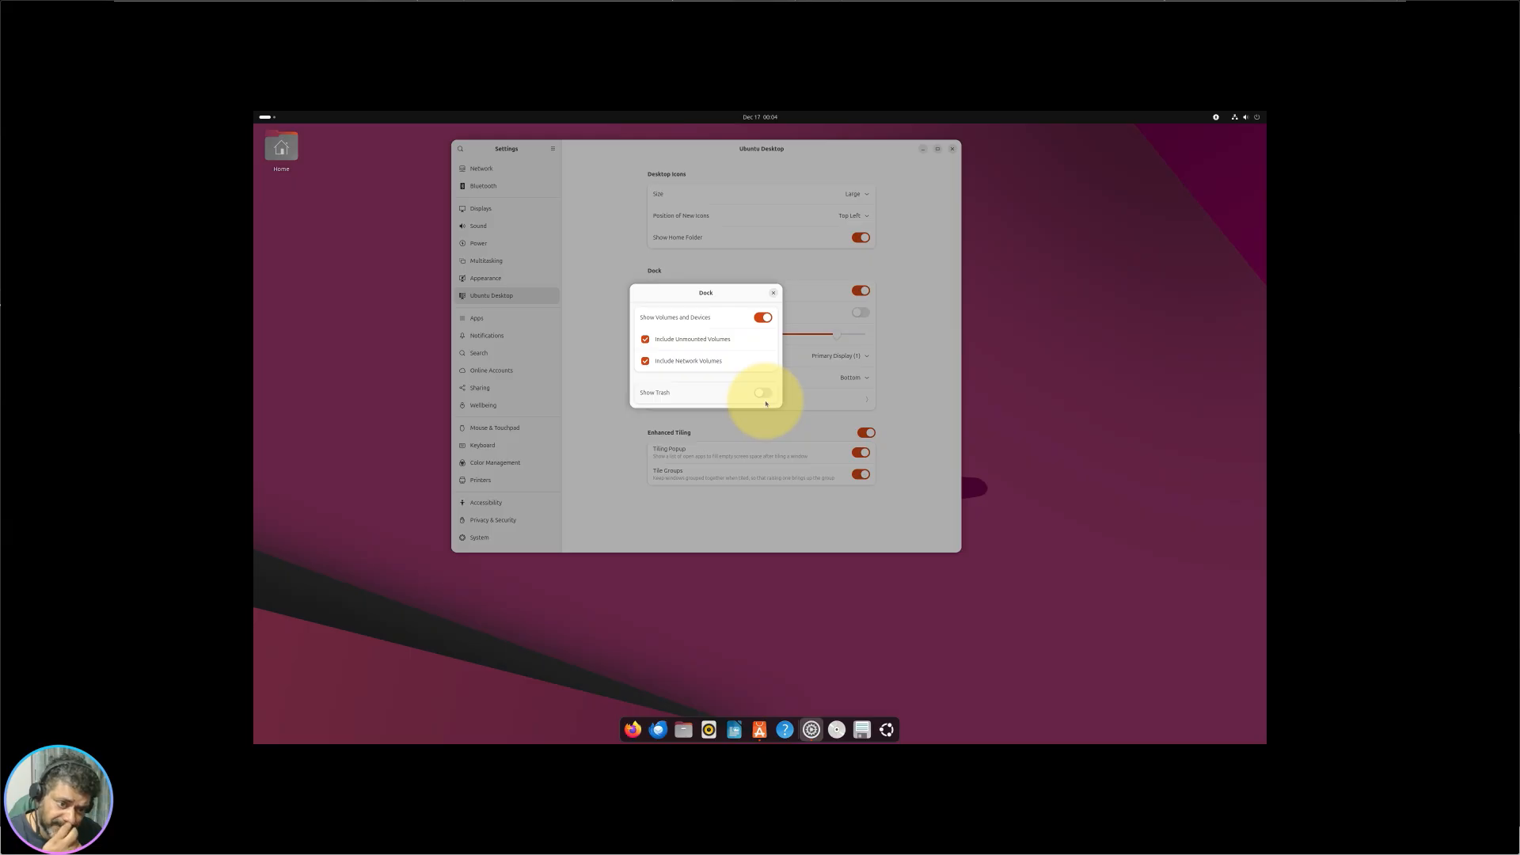
pyautogui.click(763, 394)
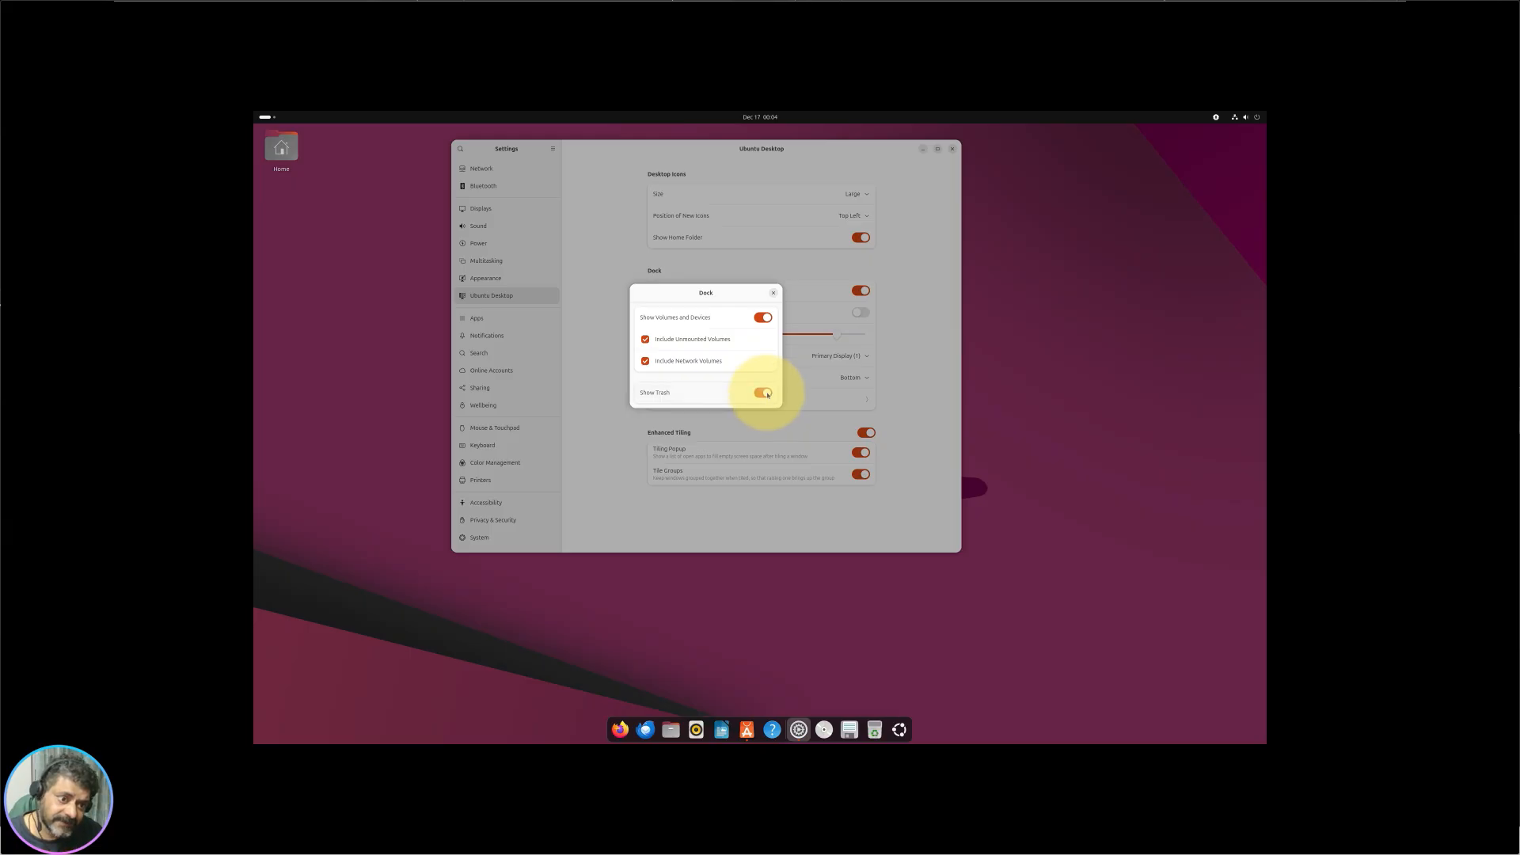
# Step: Close the Dock options, turn Enhanced Tiling off and back on, and re-enable Tile Groups
pyautogui.click(775, 293)
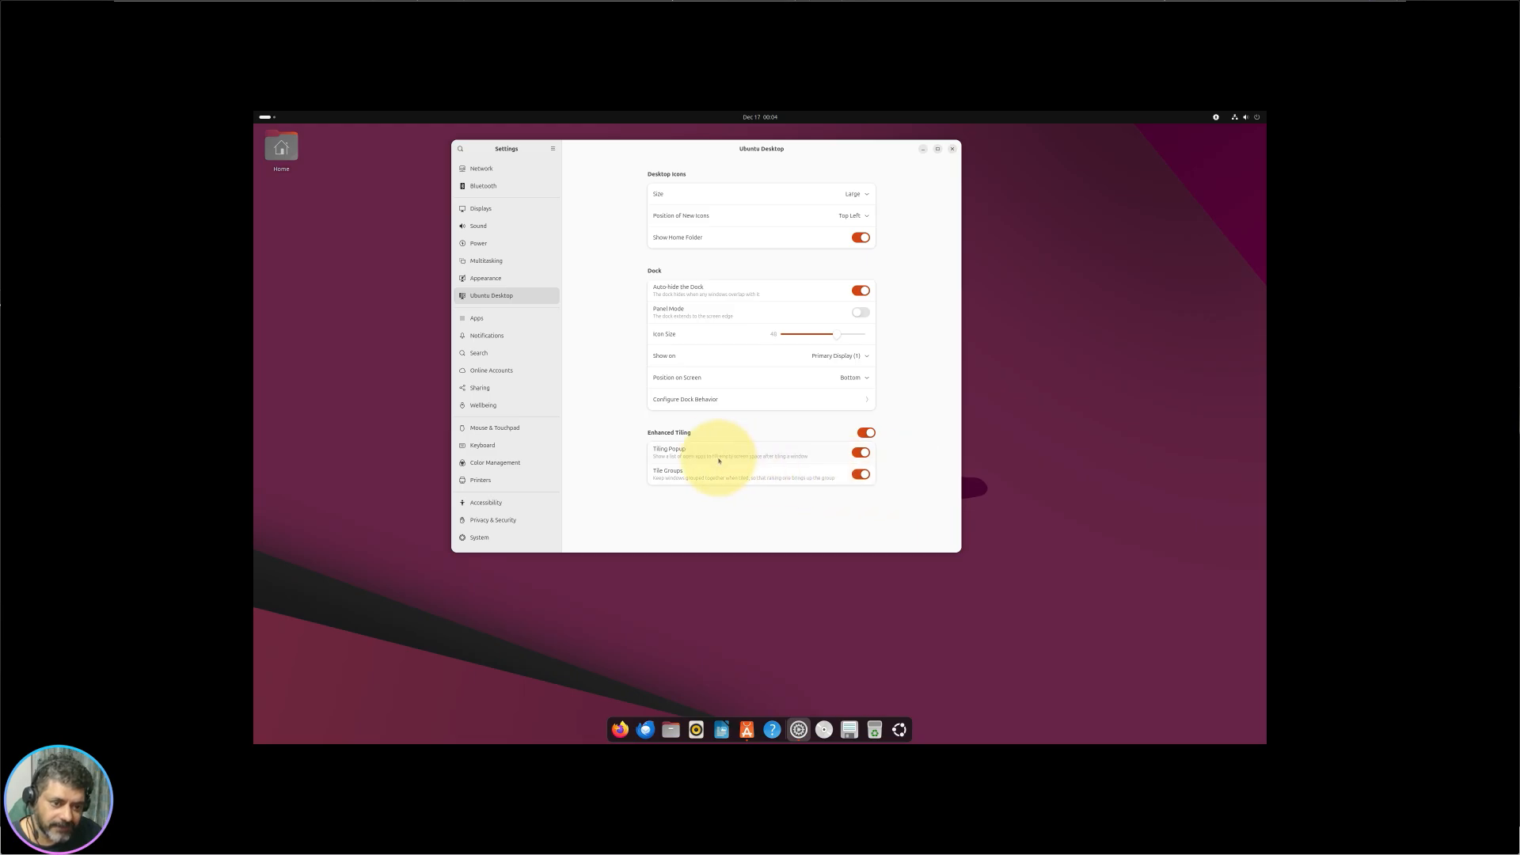
pyautogui.click(866, 433)
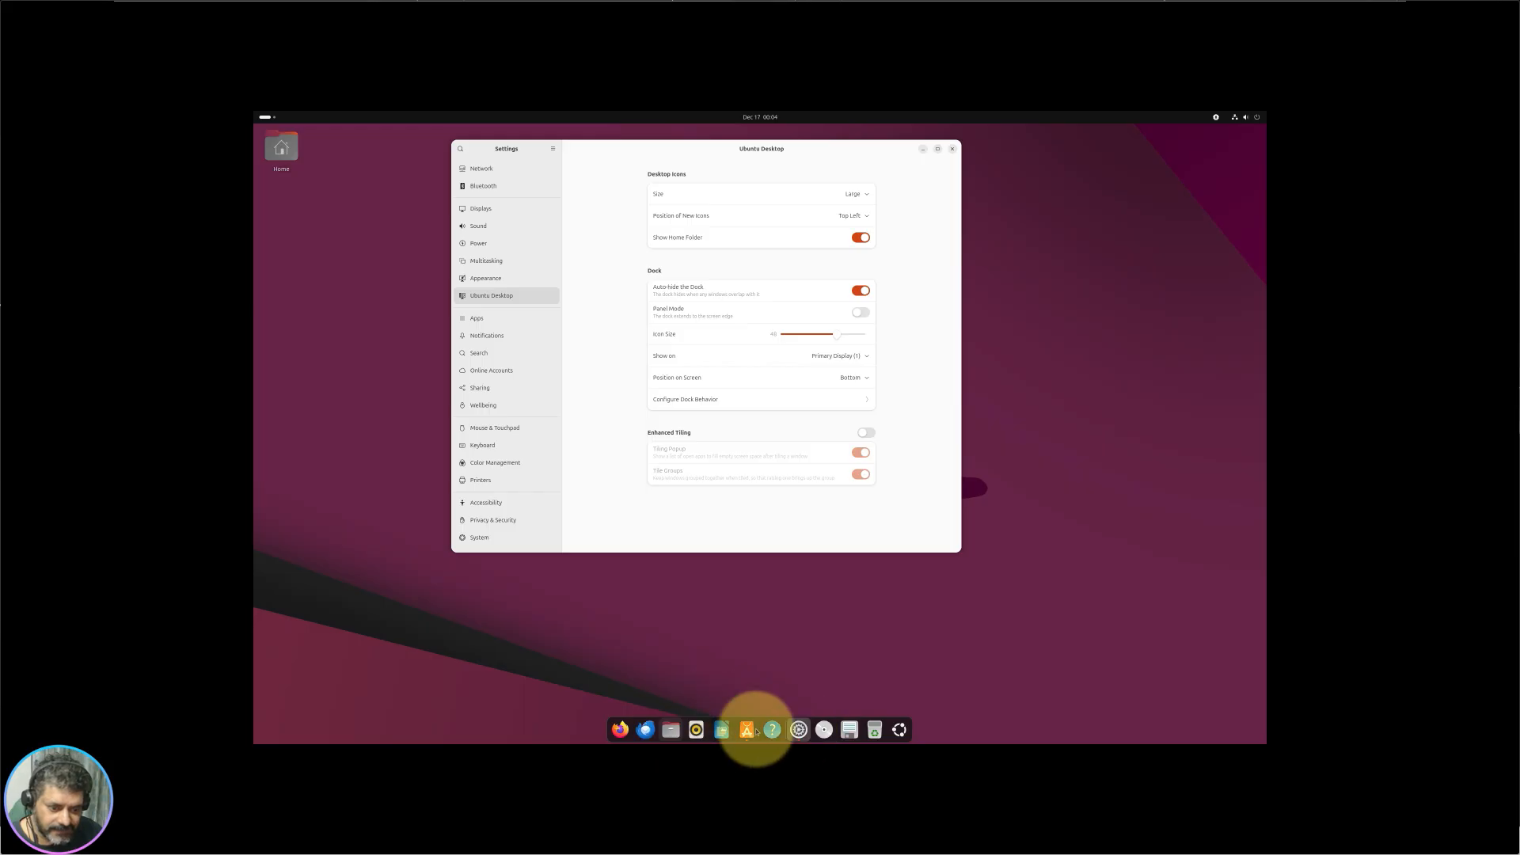
pyautogui.click(868, 434)
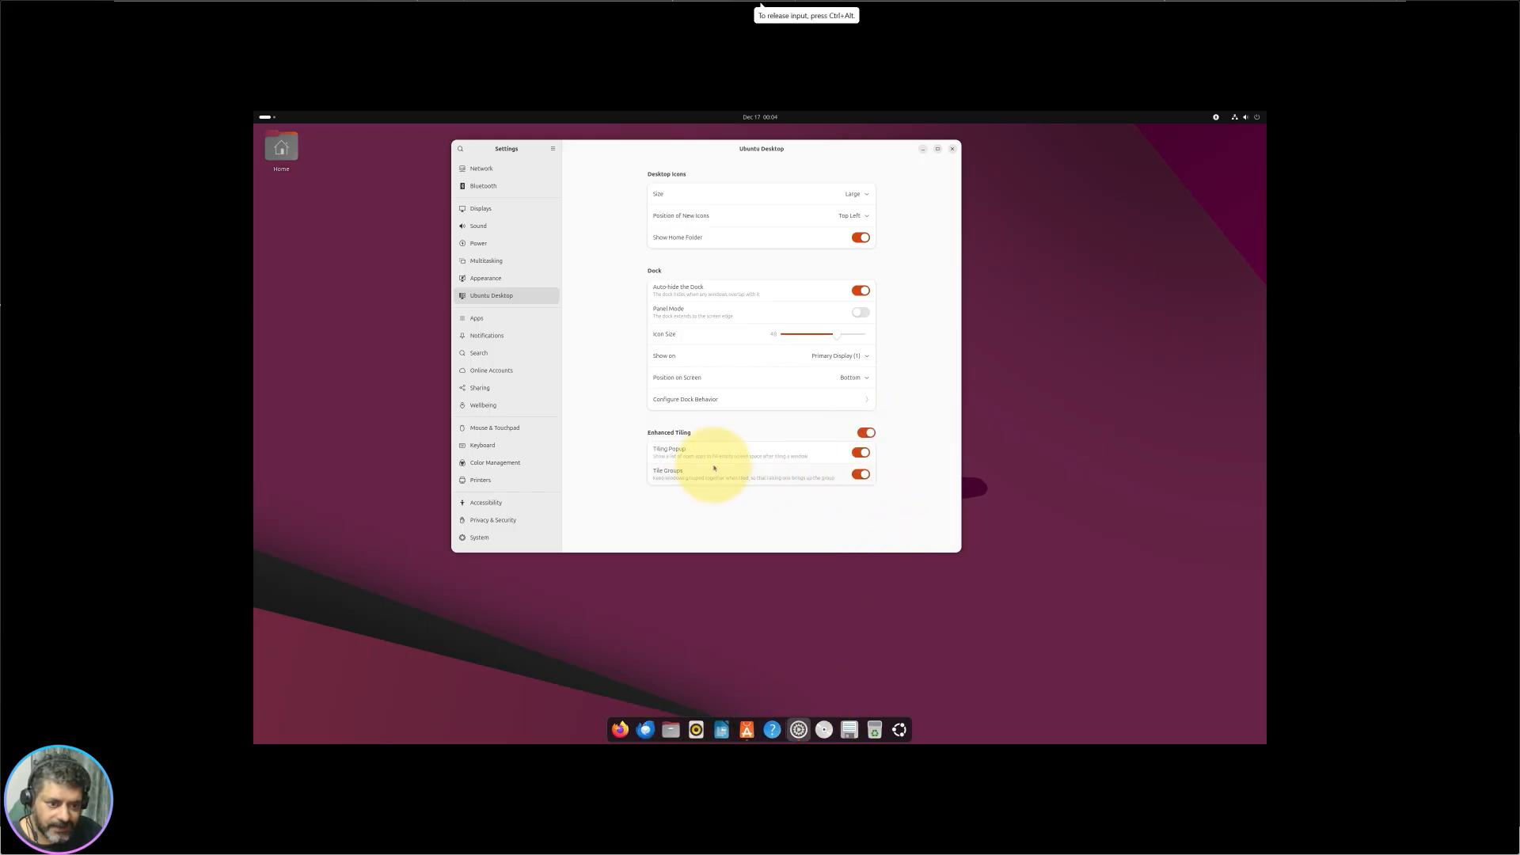
pyautogui.click(862, 475)
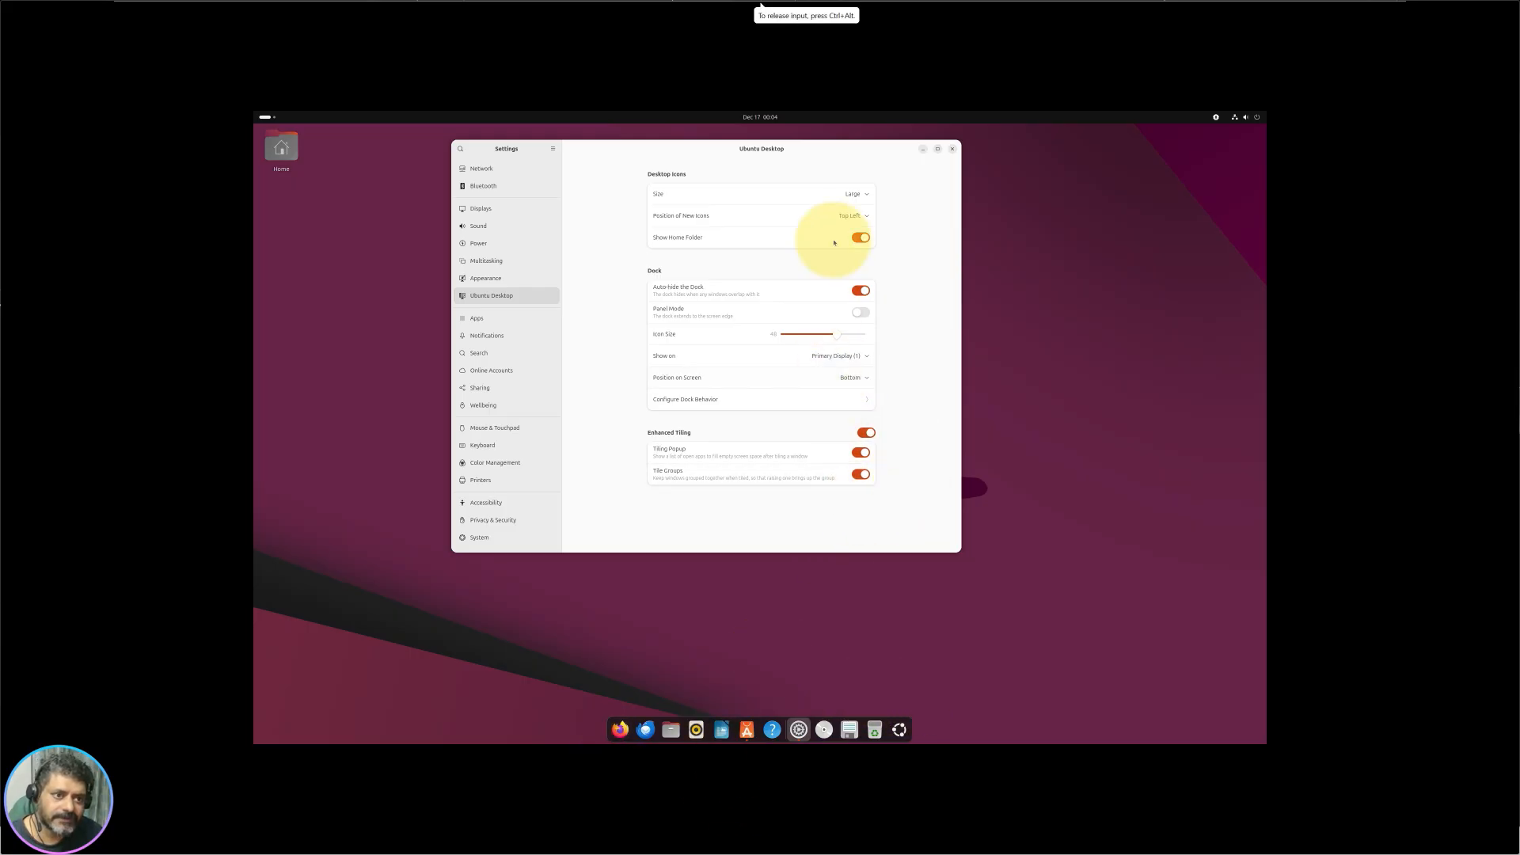
# Step: Close Settings and open Display Settings from the desktop's right-click menu
pyautogui.click(952, 149)
pyautogui.rightClick(806, 372)
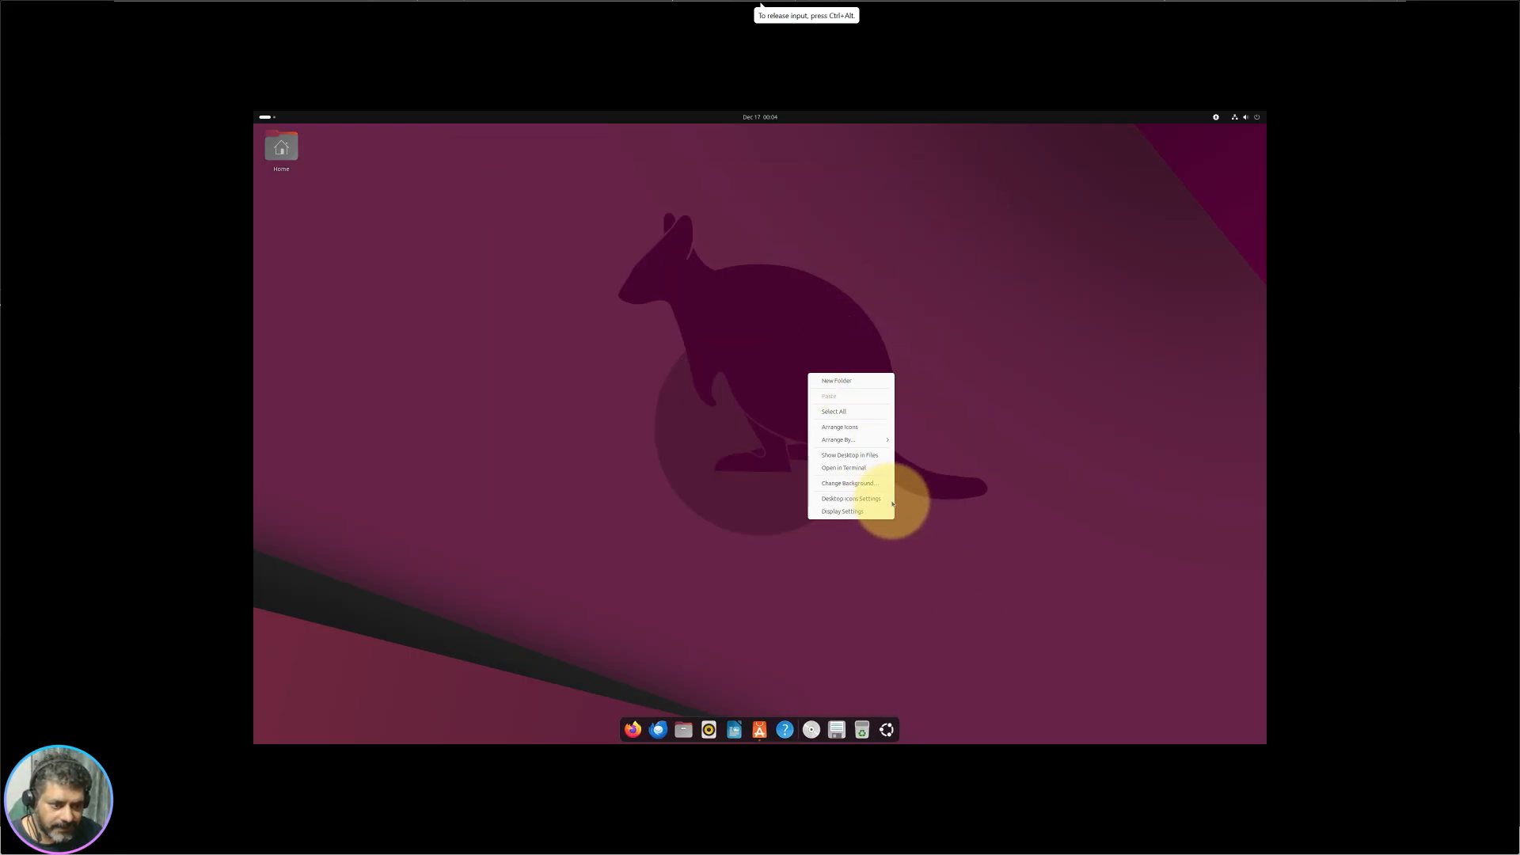
pyautogui.click(832, 518)
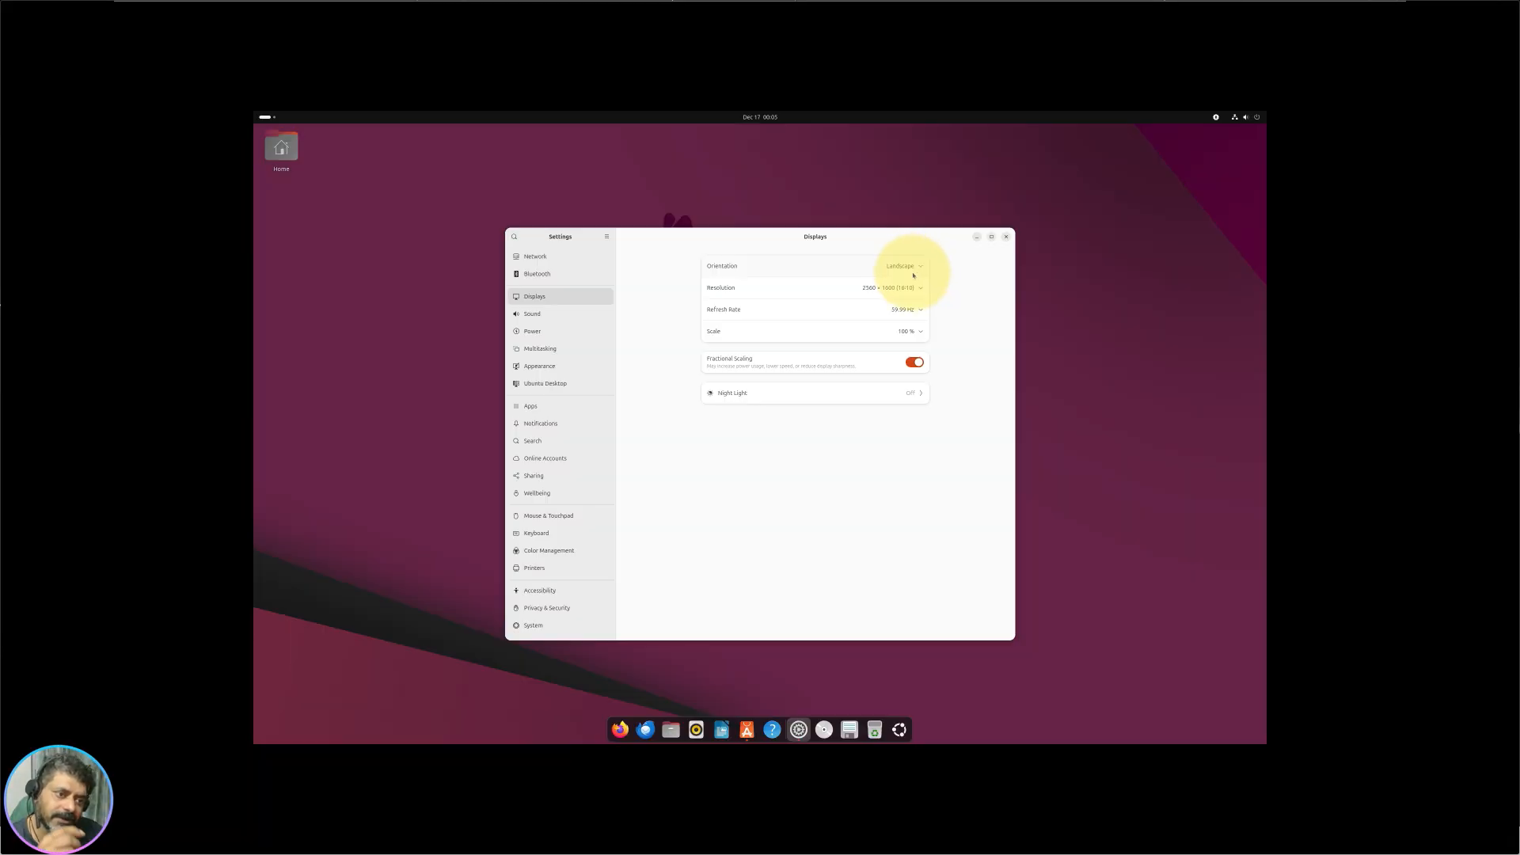
# Step: Keep the 2560 × 1600 resolution and set the display scale to 266 %, keeping changes
pyautogui.click(906, 309)
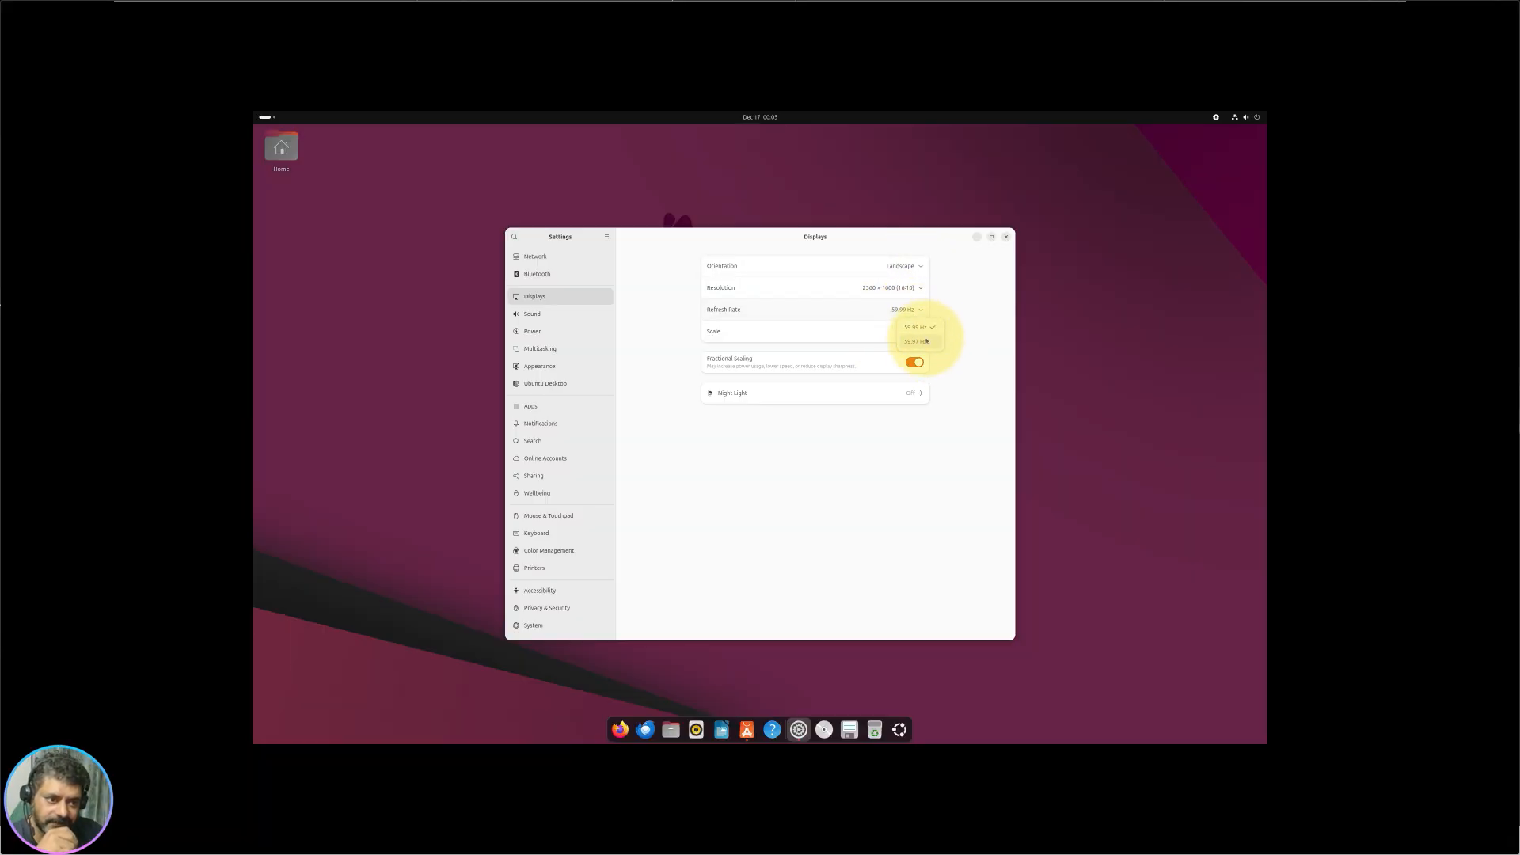
pyautogui.click(899, 288)
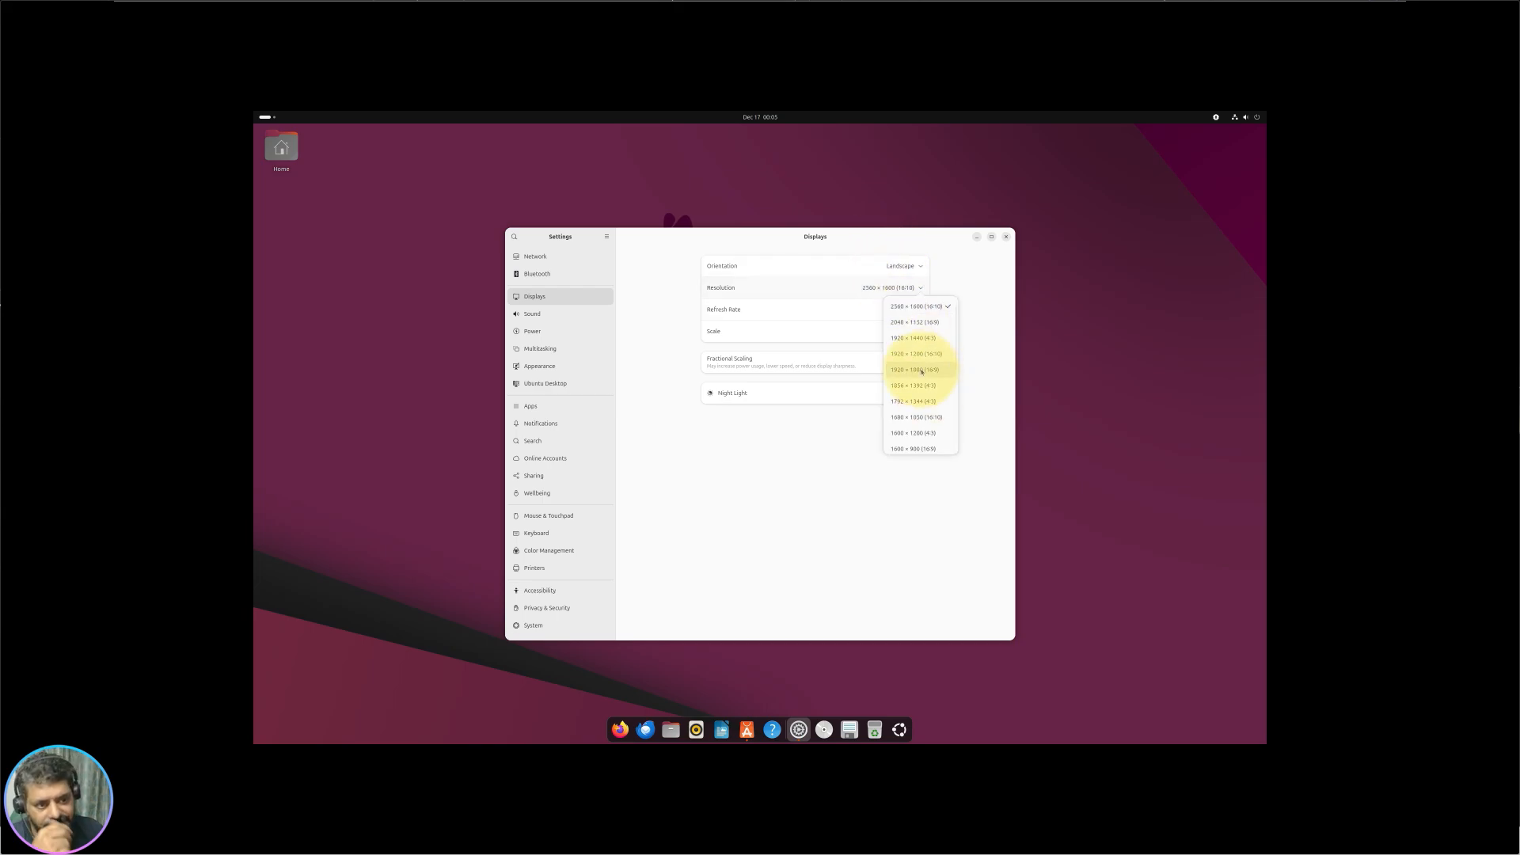
pyautogui.click(840, 527)
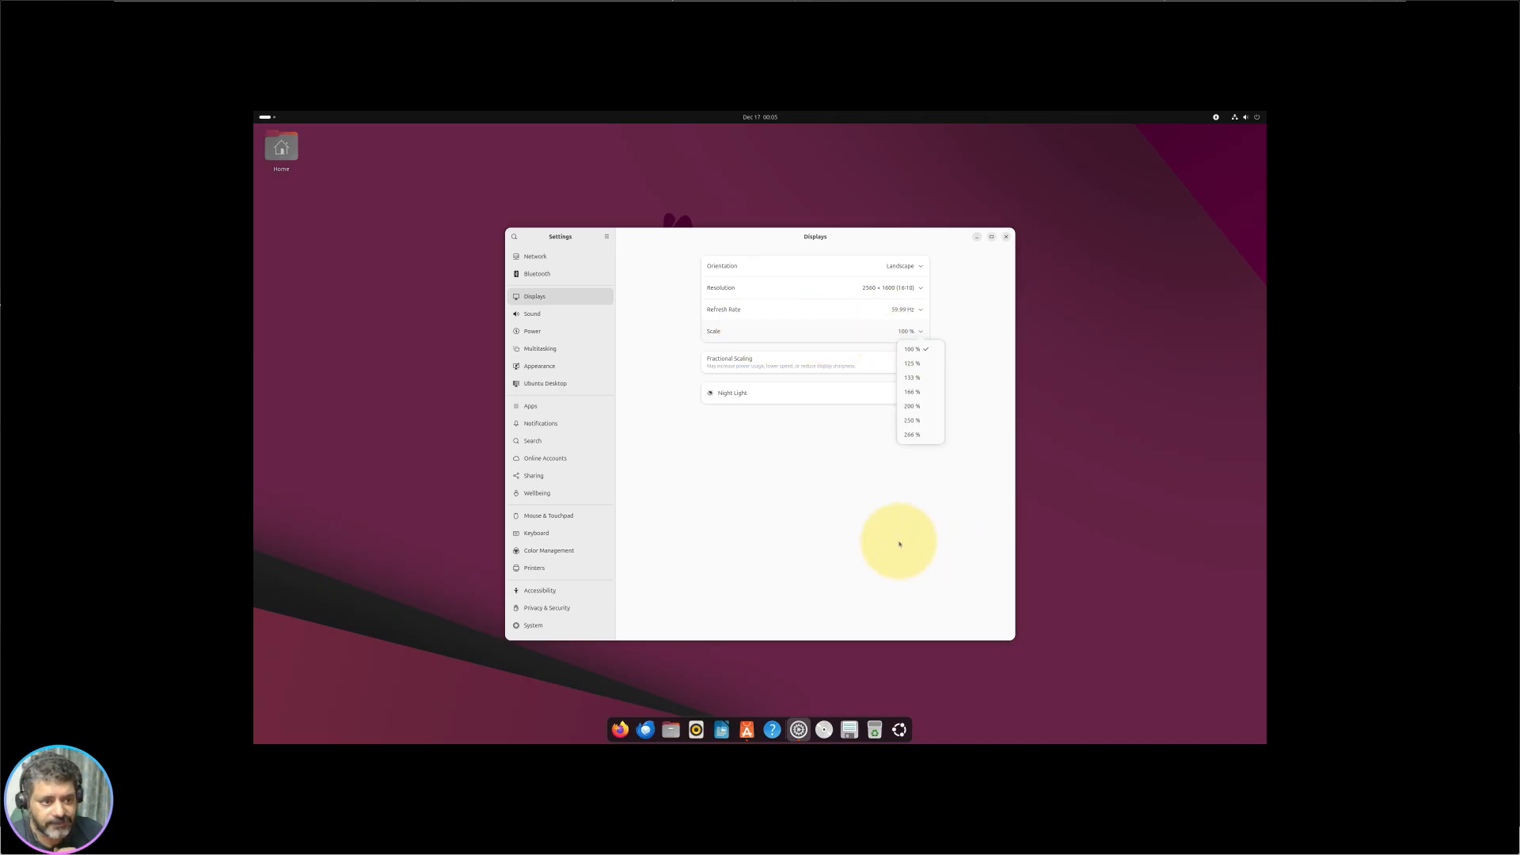
pyautogui.click(911, 434)
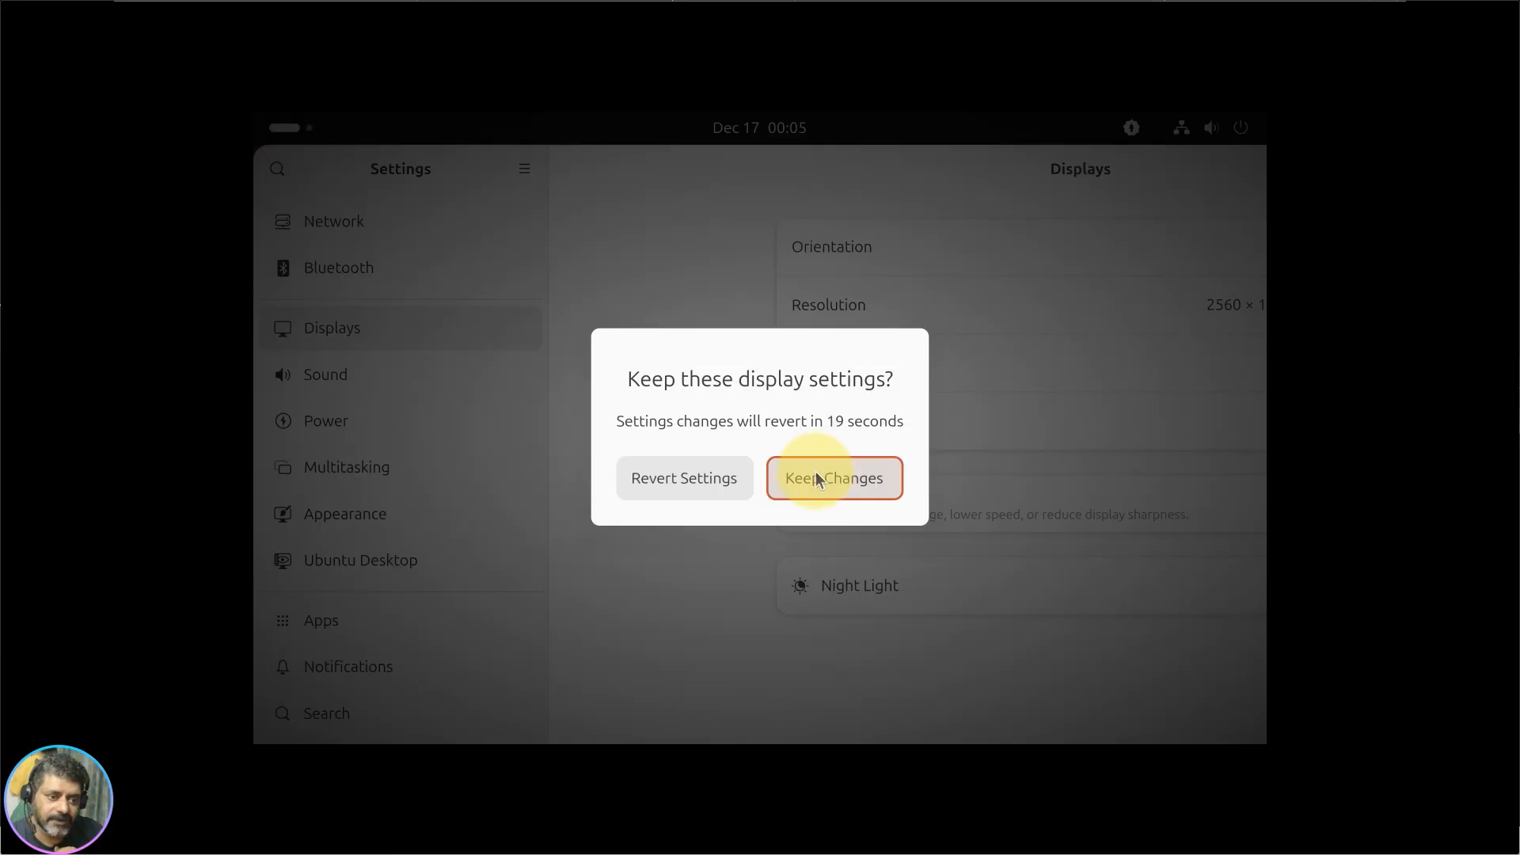
pyautogui.click(820, 483)
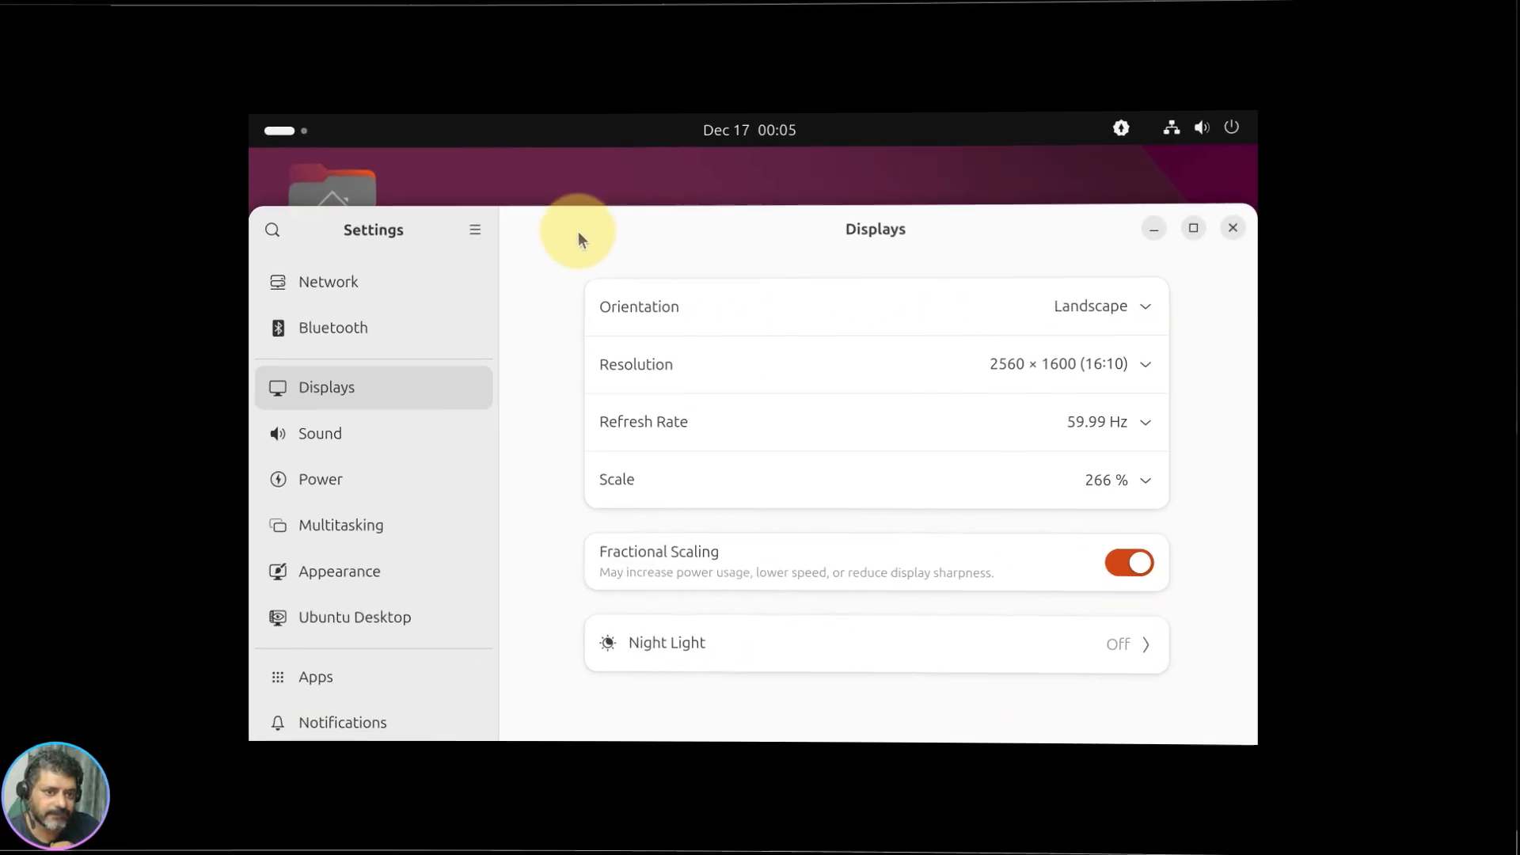
# Step: Return the display scale to 100 %, apply and keep it, then close Settings
pyautogui.click(1135, 479)
pyautogui.click(1169, 222)
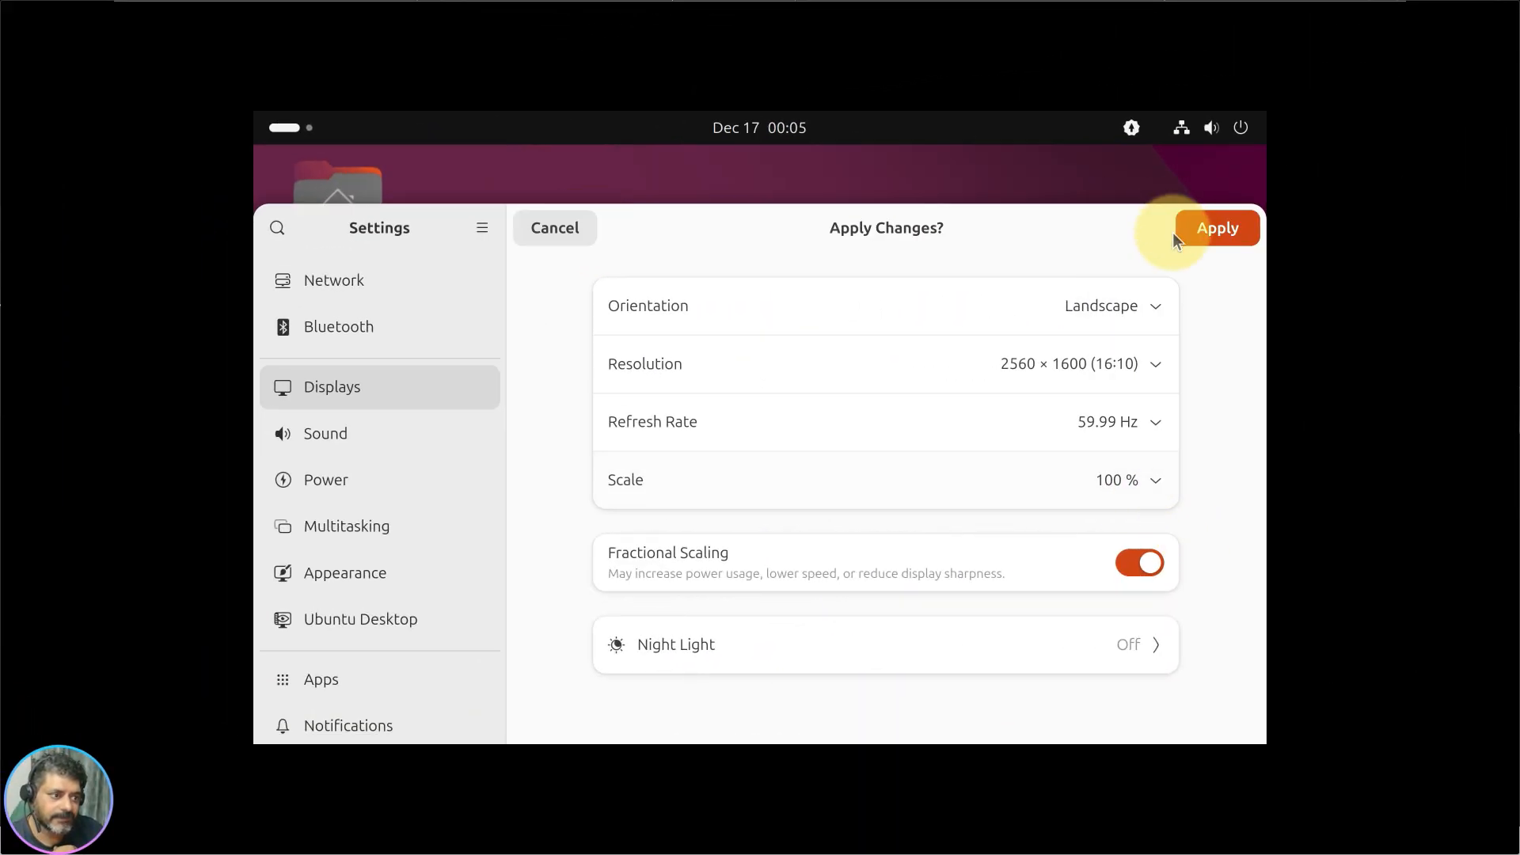
pyautogui.click(1207, 229)
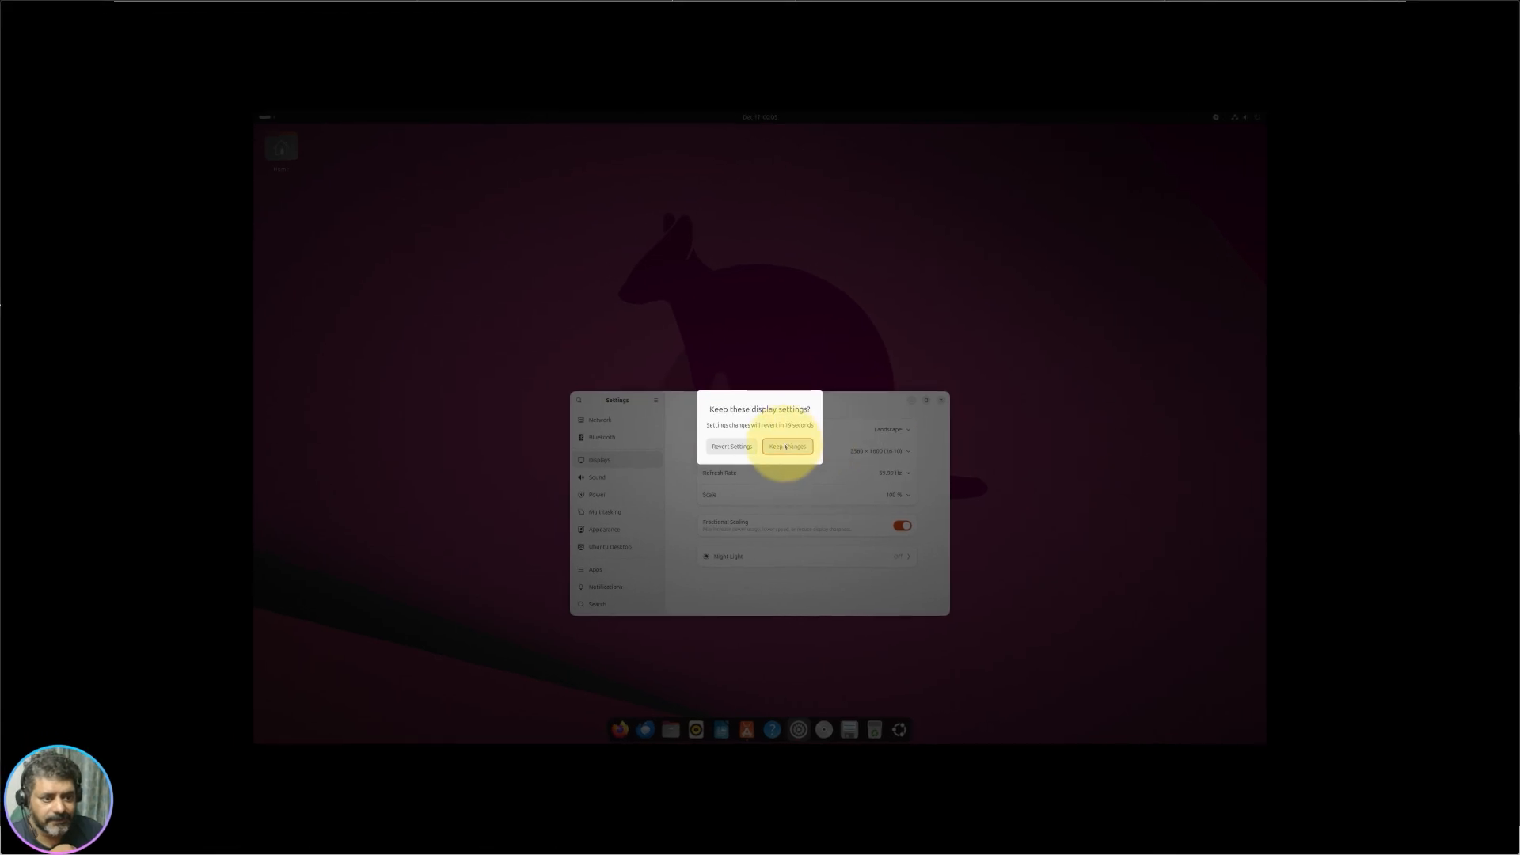
pyautogui.click(785, 447)
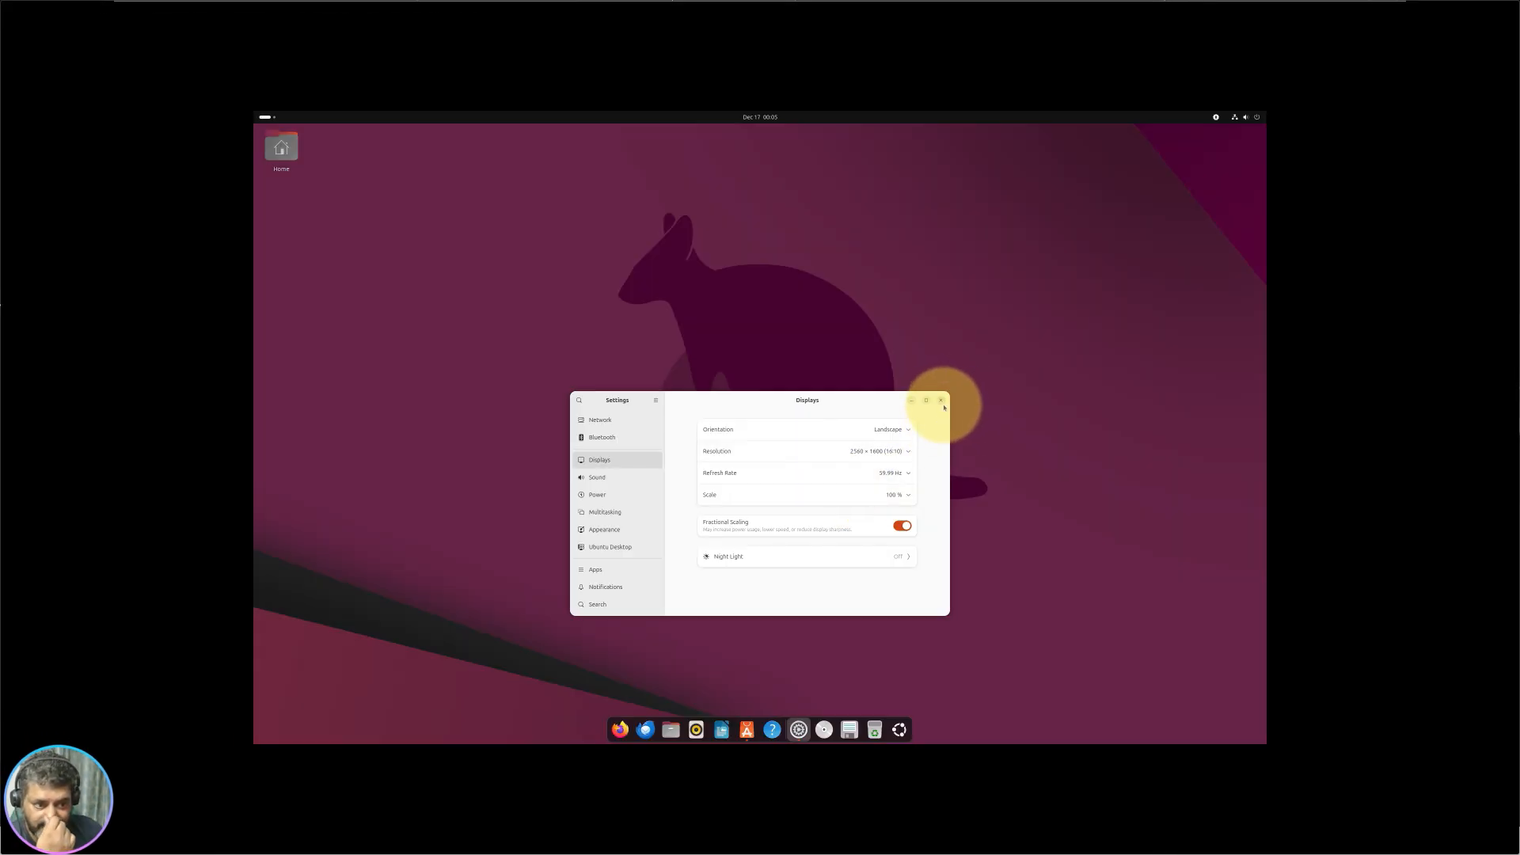
pyautogui.click(939, 401)
# Step: Dismiss the desktop context menu and activities overview, then launch App Center from the dock
pyautogui.rightClick(763, 371)
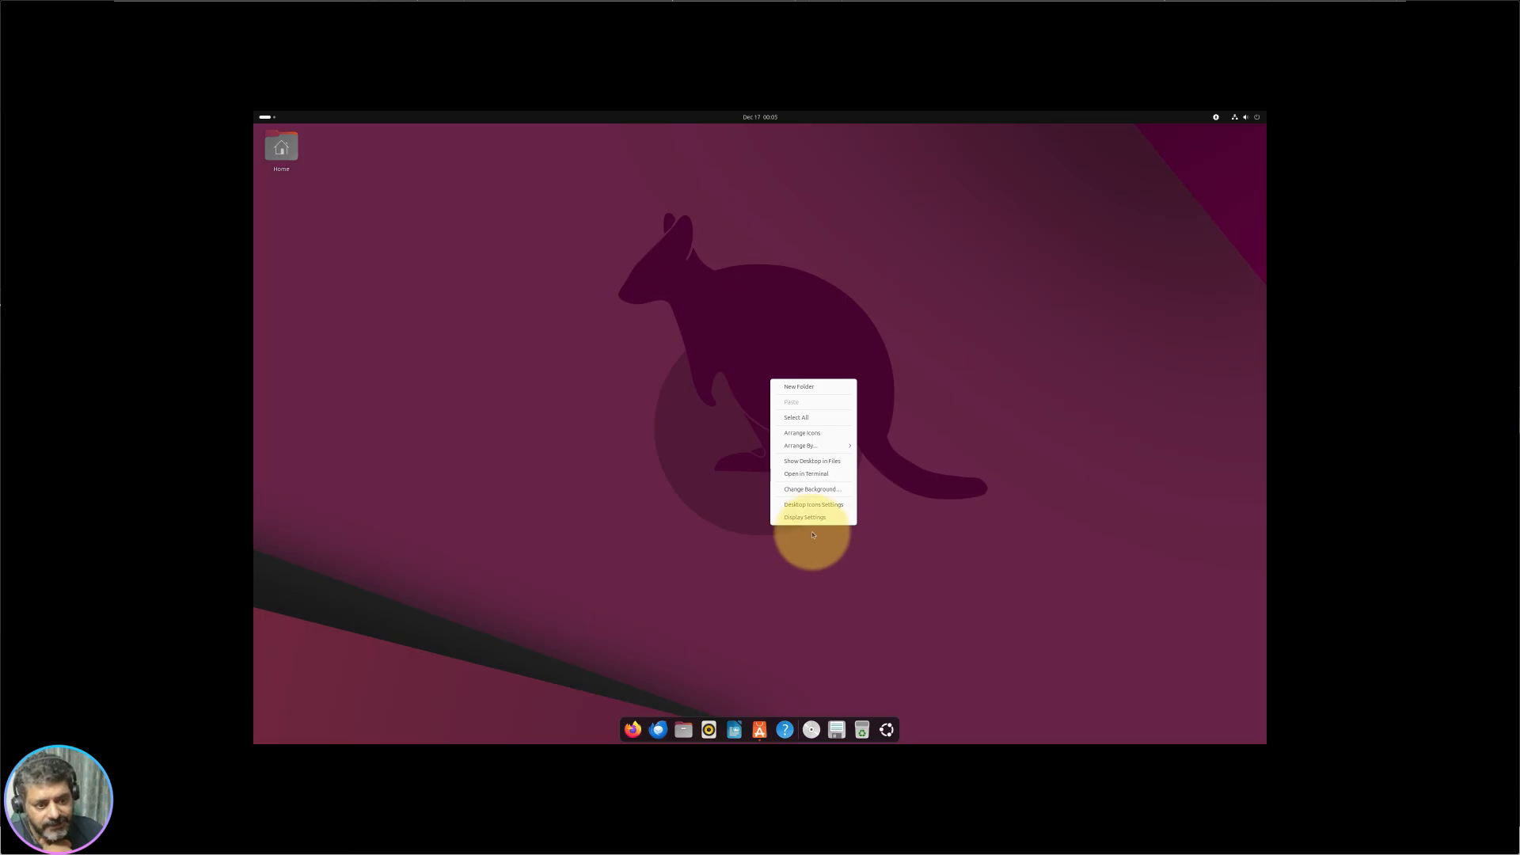
pyautogui.click(1108, 519)
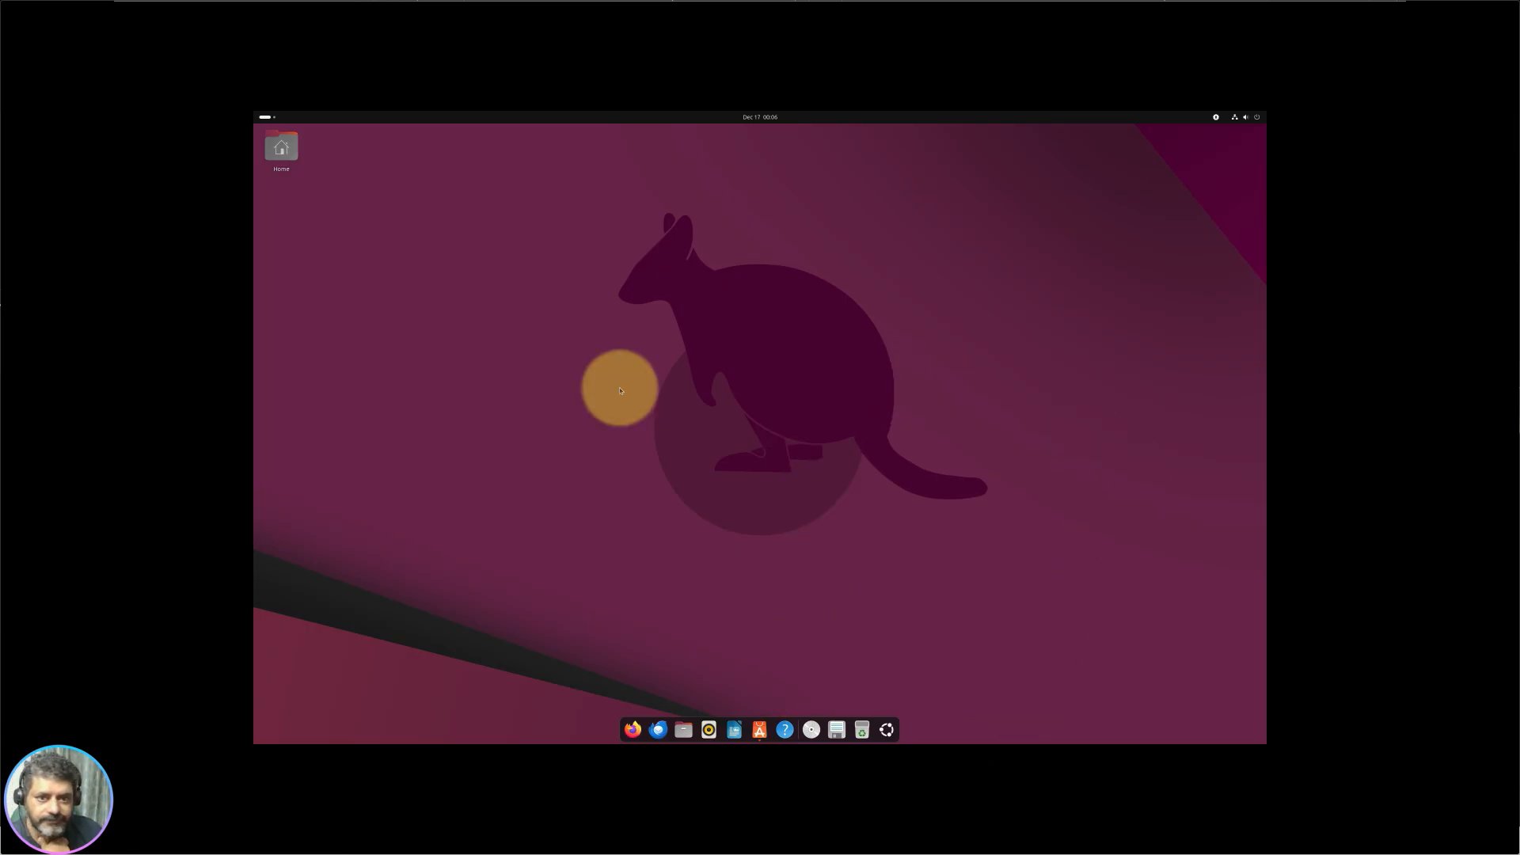
pyautogui.click(269, 118)
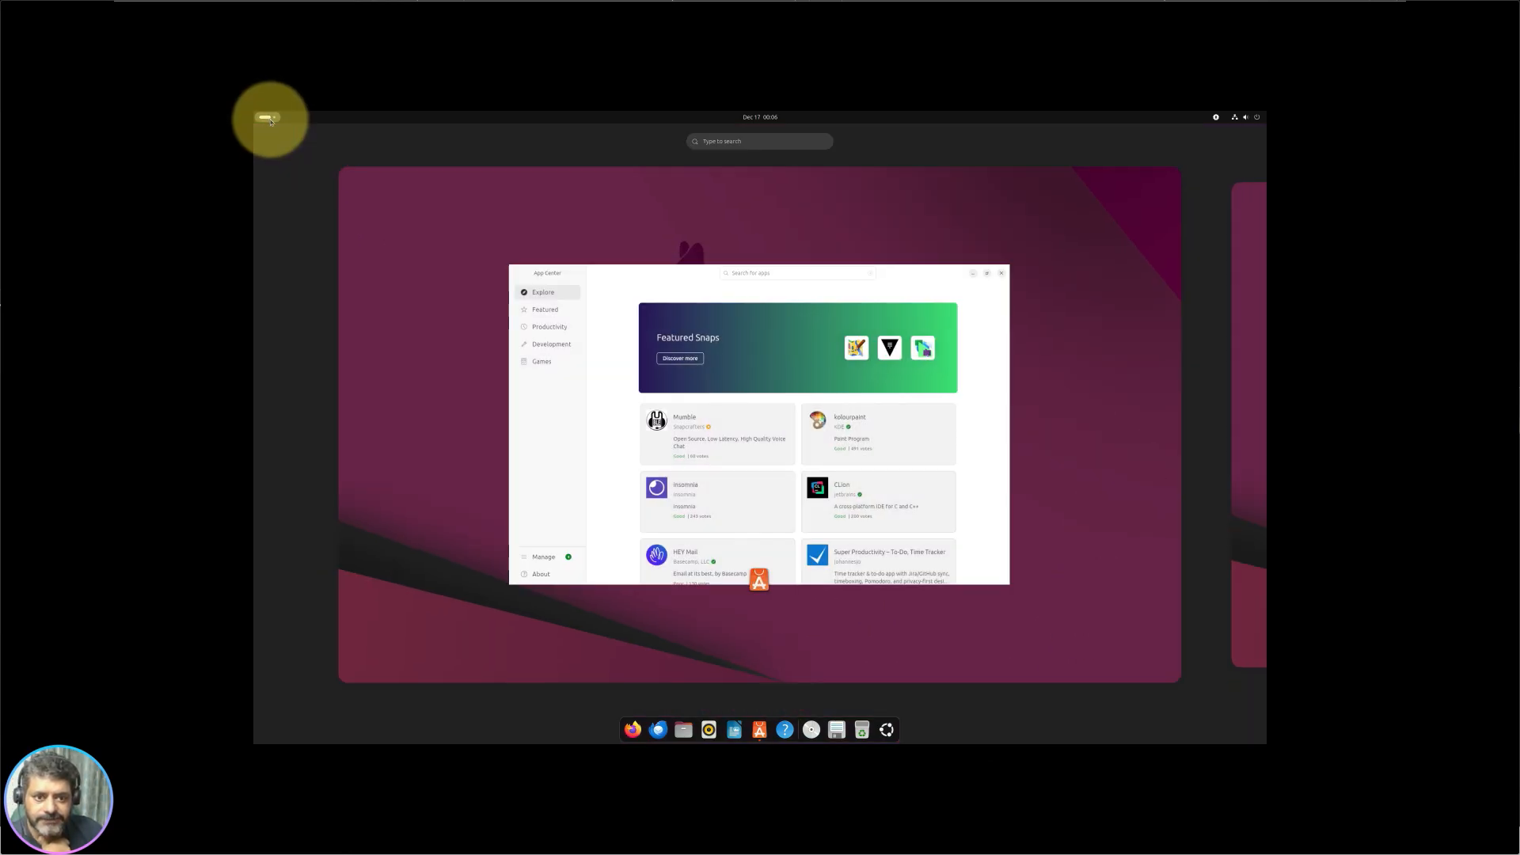
pyautogui.click(392, 301)
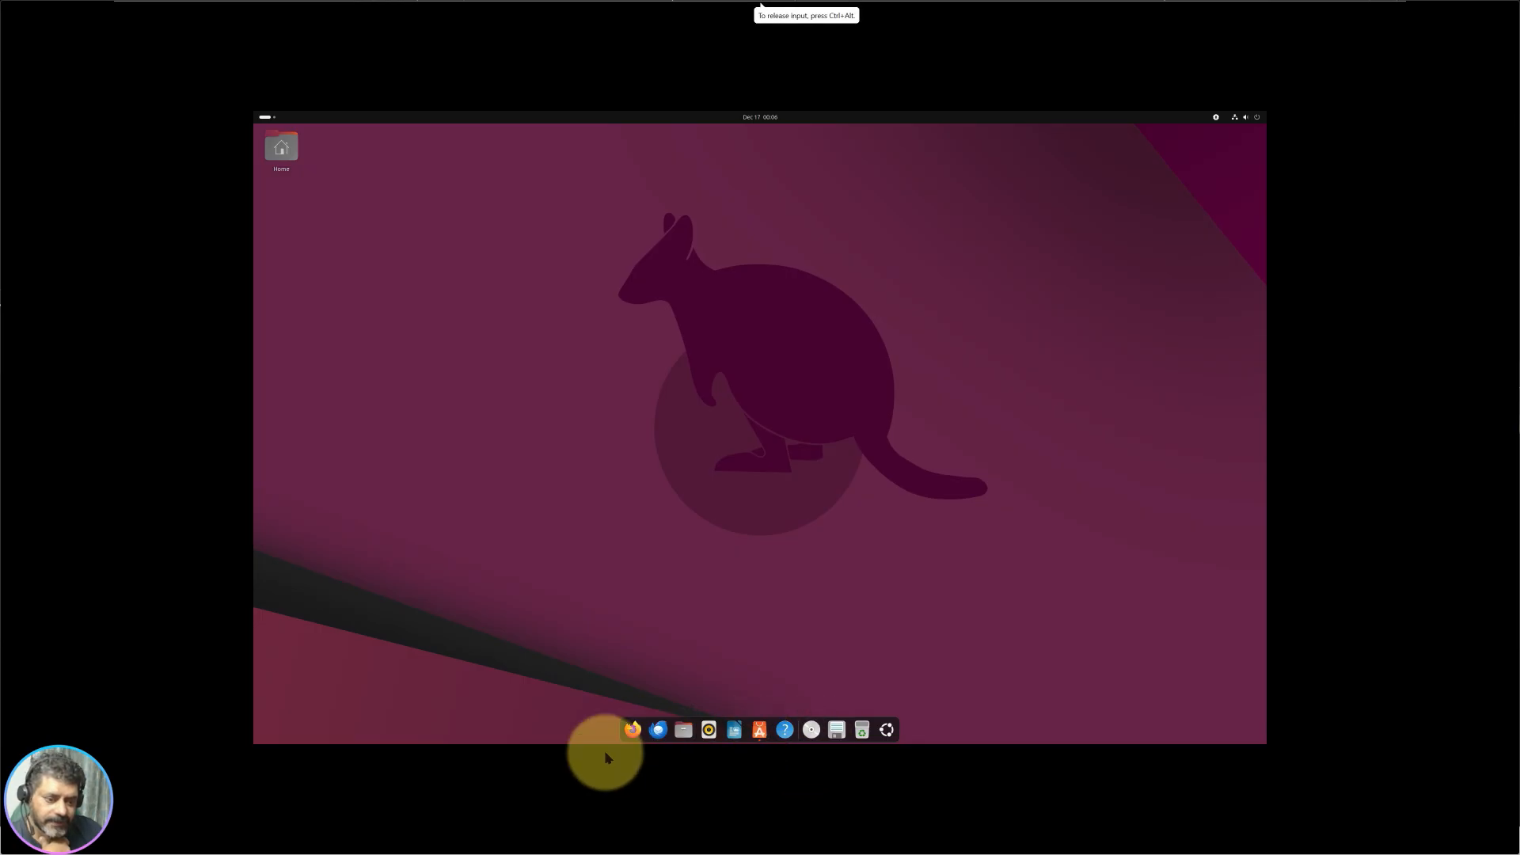
pyautogui.click(760, 734)
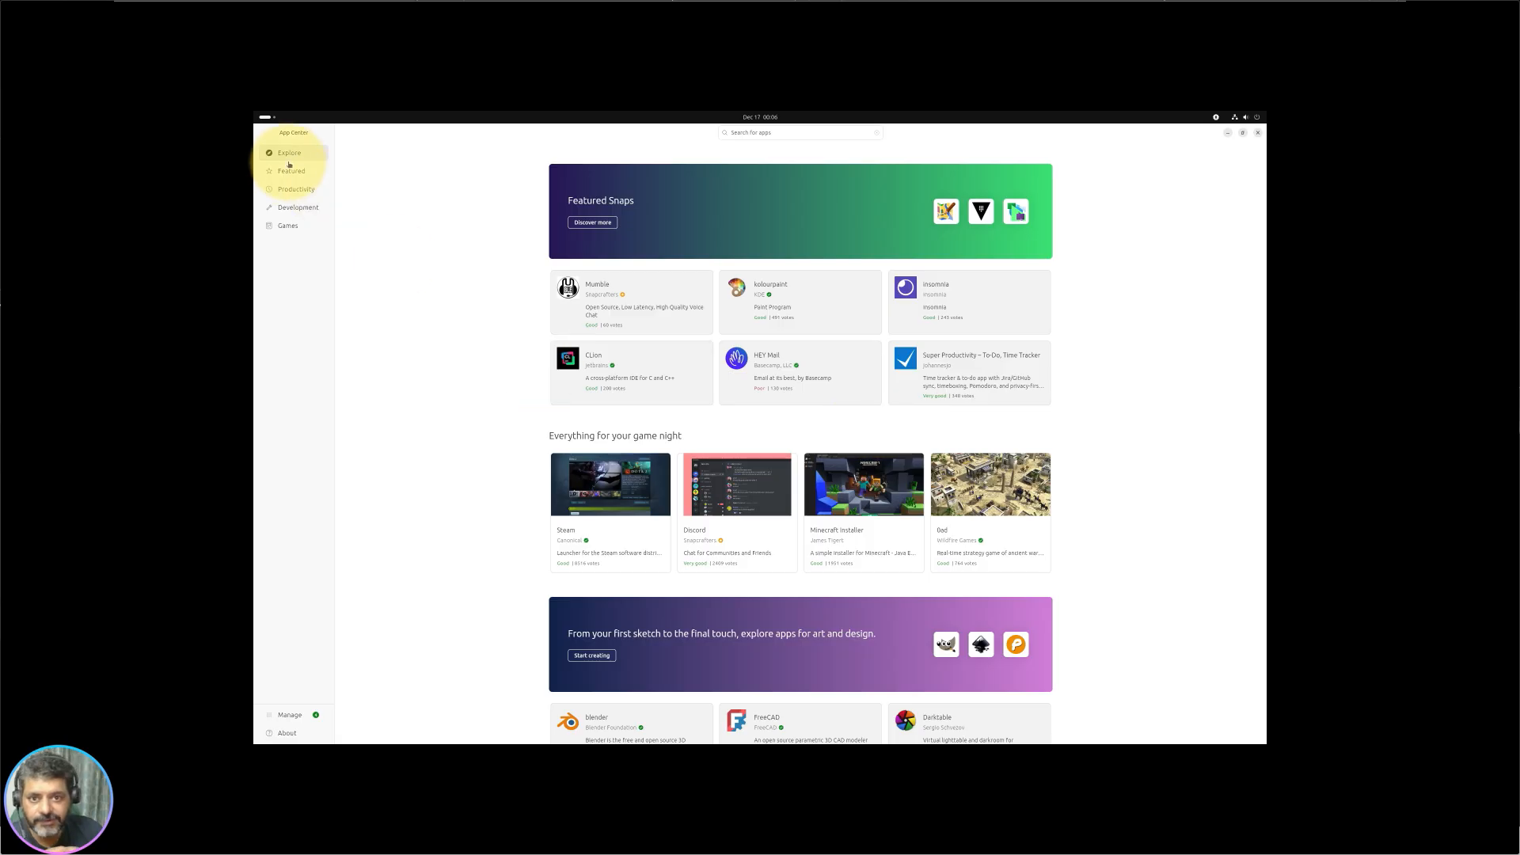
# Step: Scroll App Center's Explore page of featured apps down to the Categories list
pyautogui.scroll(-10, 813, 427)
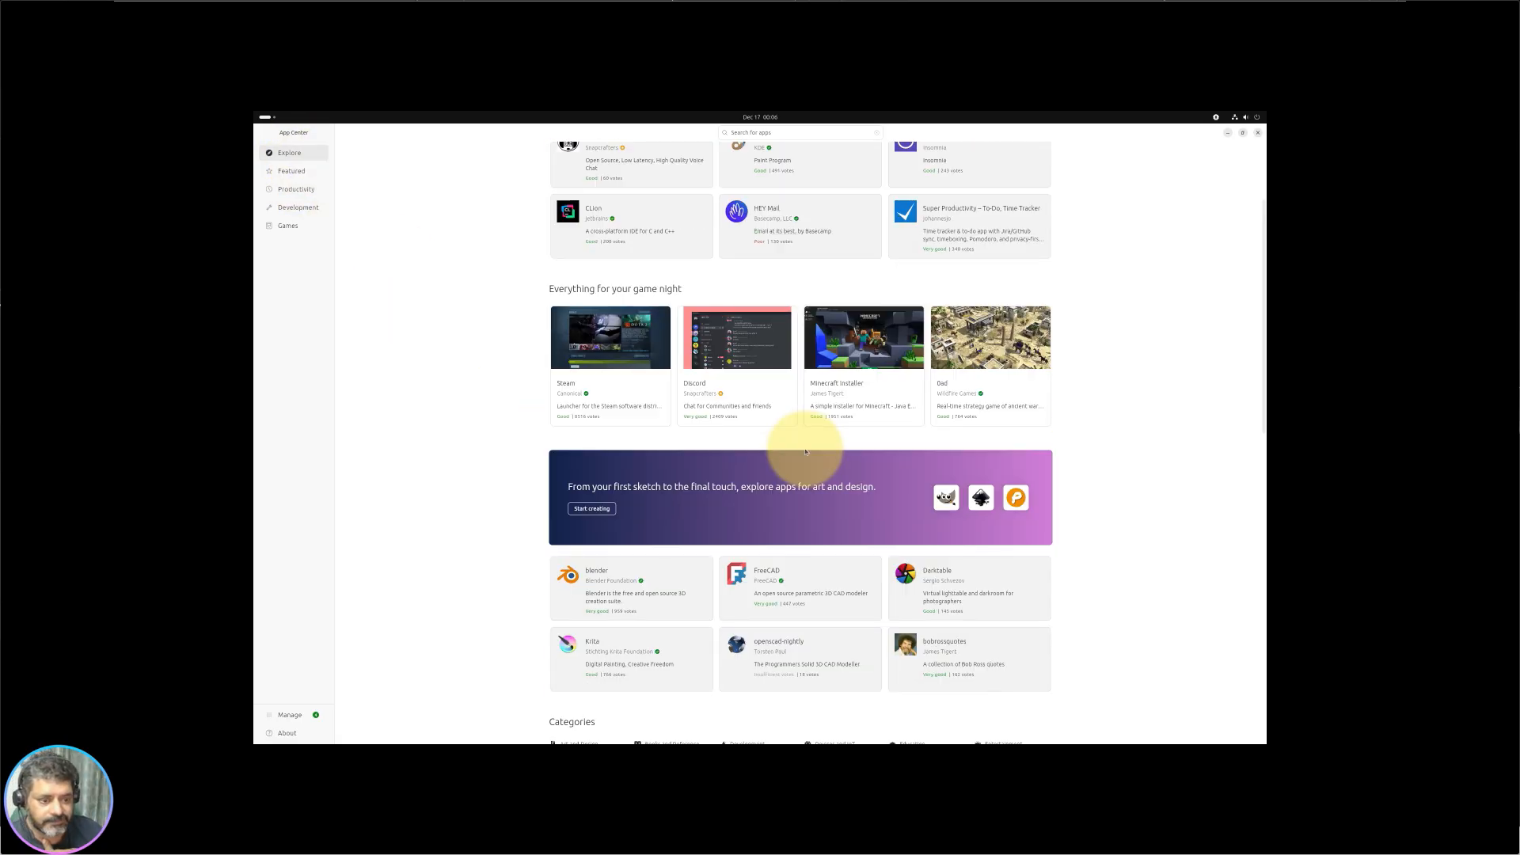
pyautogui.scroll(-6, 800, 522)
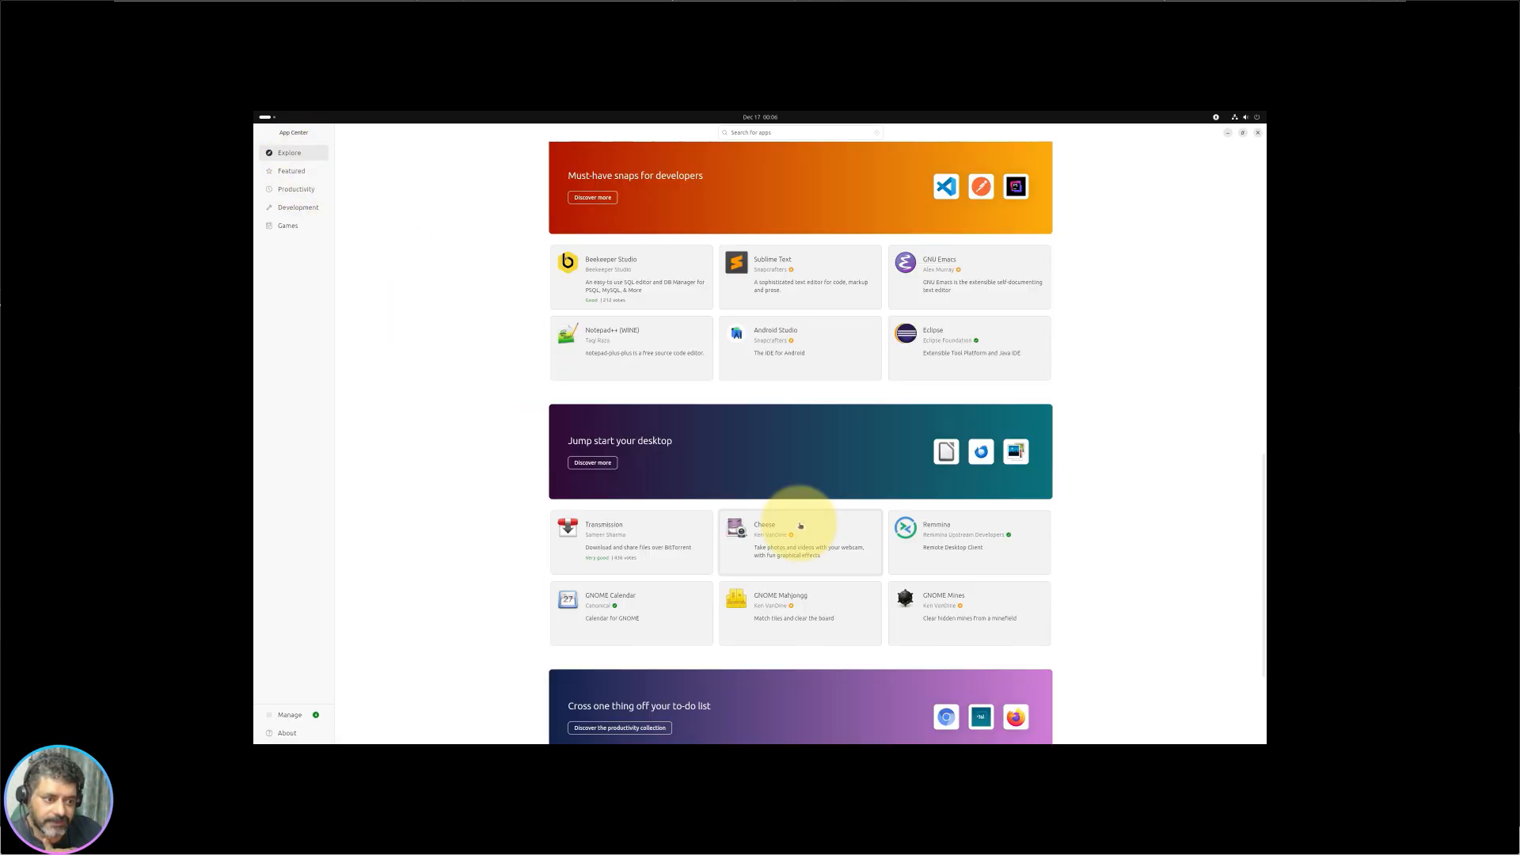
pyautogui.scroll(10, 800, 523)
pyautogui.scroll(5, 800, 525)
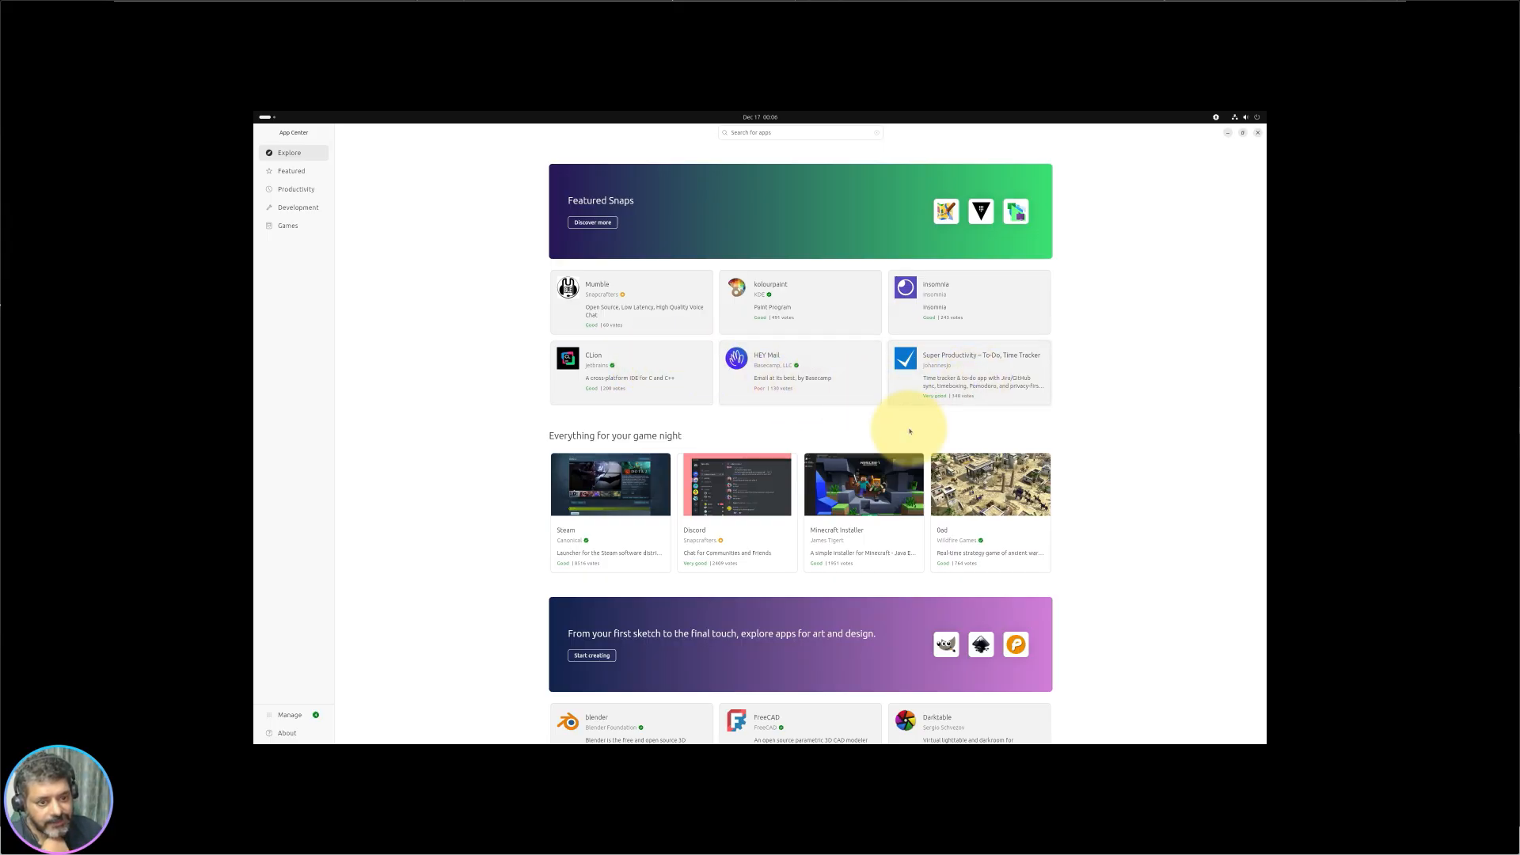
pyautogui.scroll(-2, 909, 424)
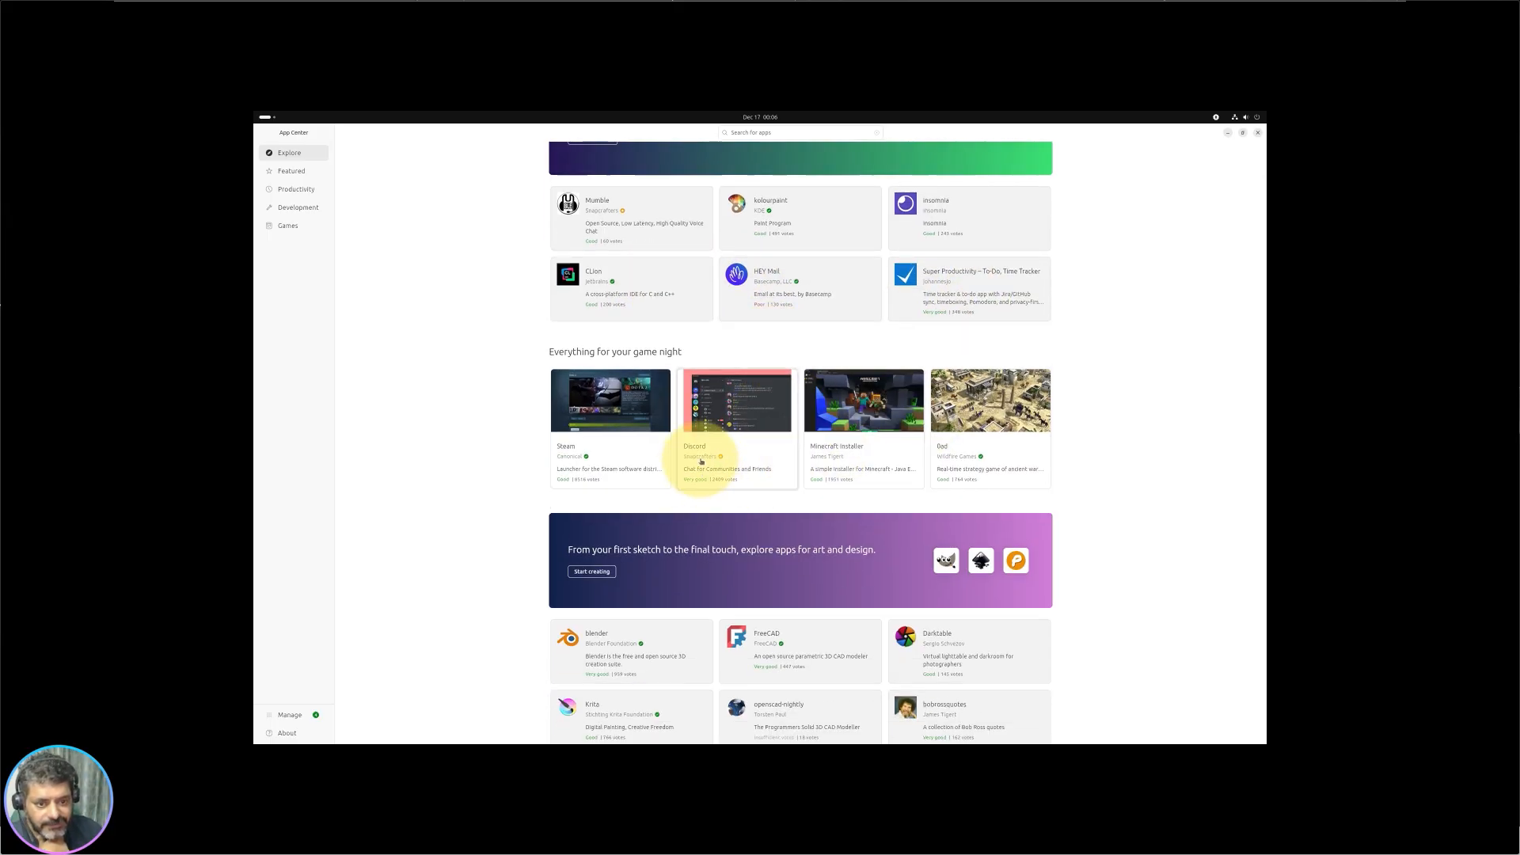
pyautogui.scroll(-3, 701, 460)
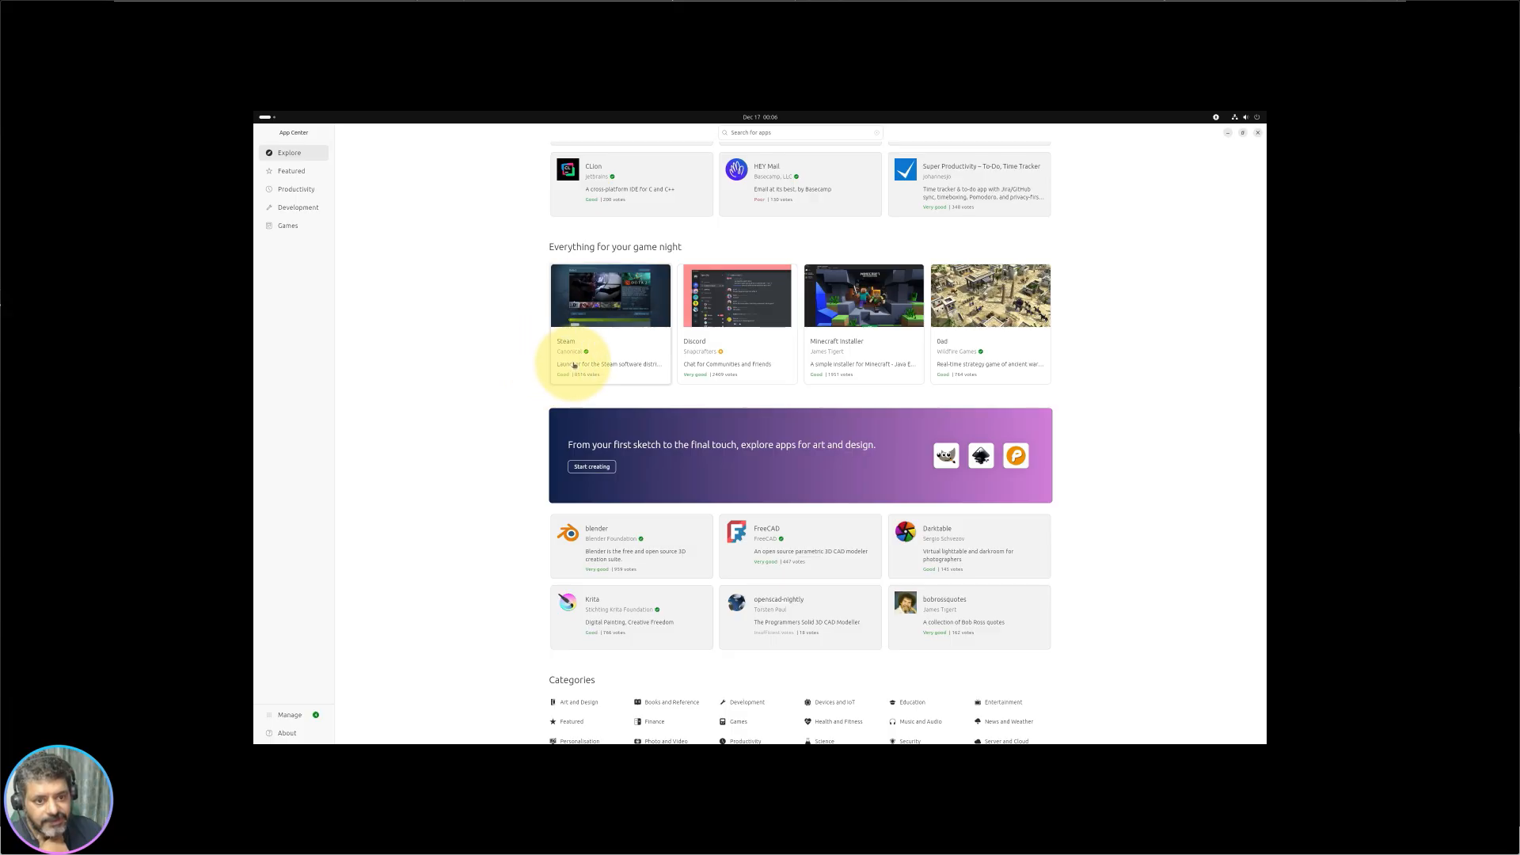
pyautogui.scroll(-2, 804, 450)
pyautogui.scroll(-2, 805, 451)
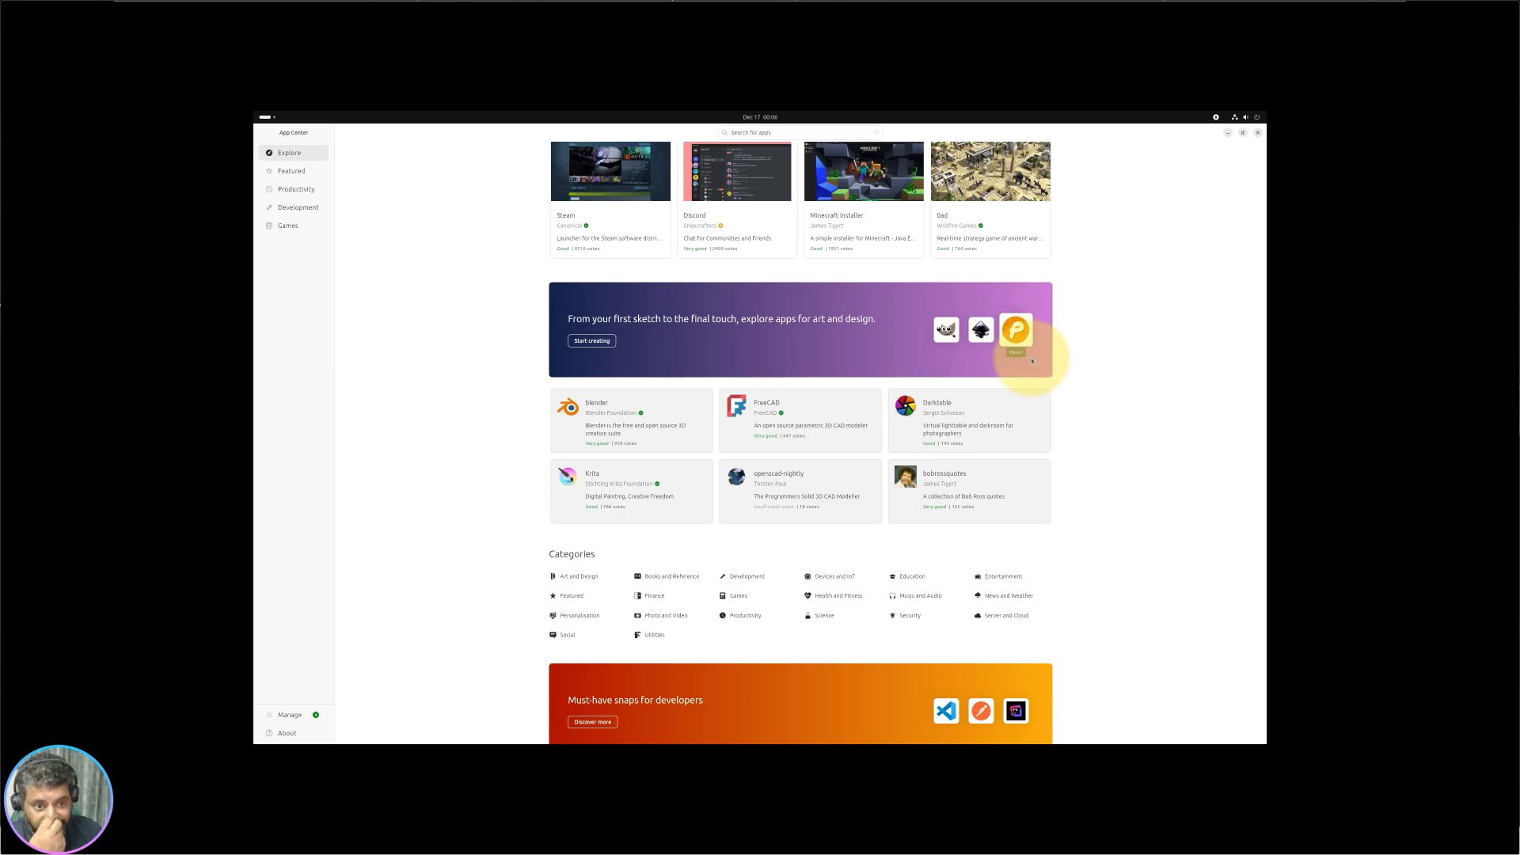
pyautogui.scroll(-6, 700, 456)
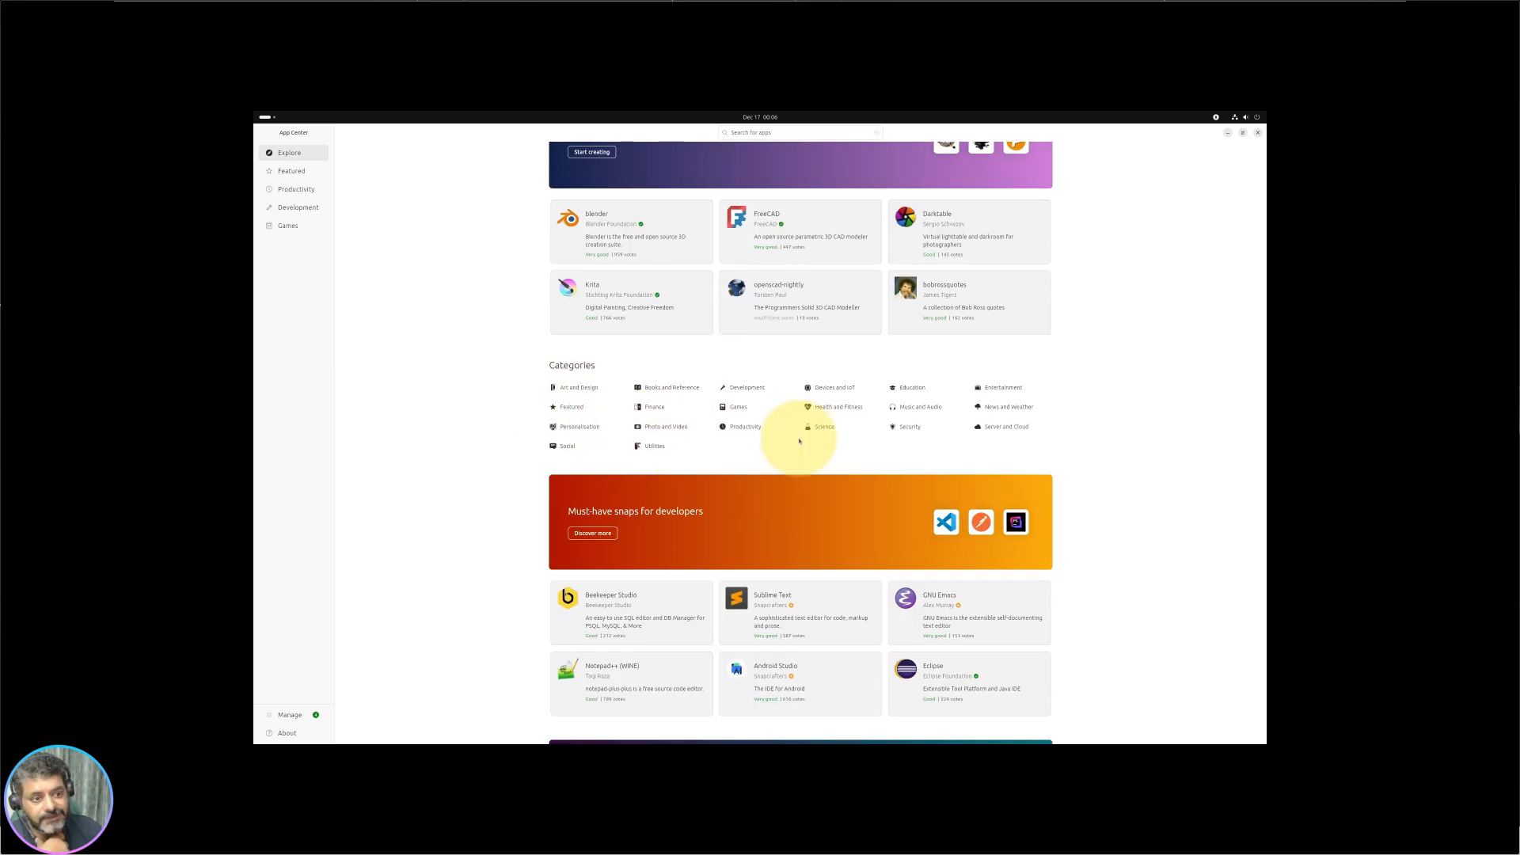
# Step: Browse the Entertainment category's apps, then go back to Explore's Categories and developers banner
pyautogui.click(1002, 387)
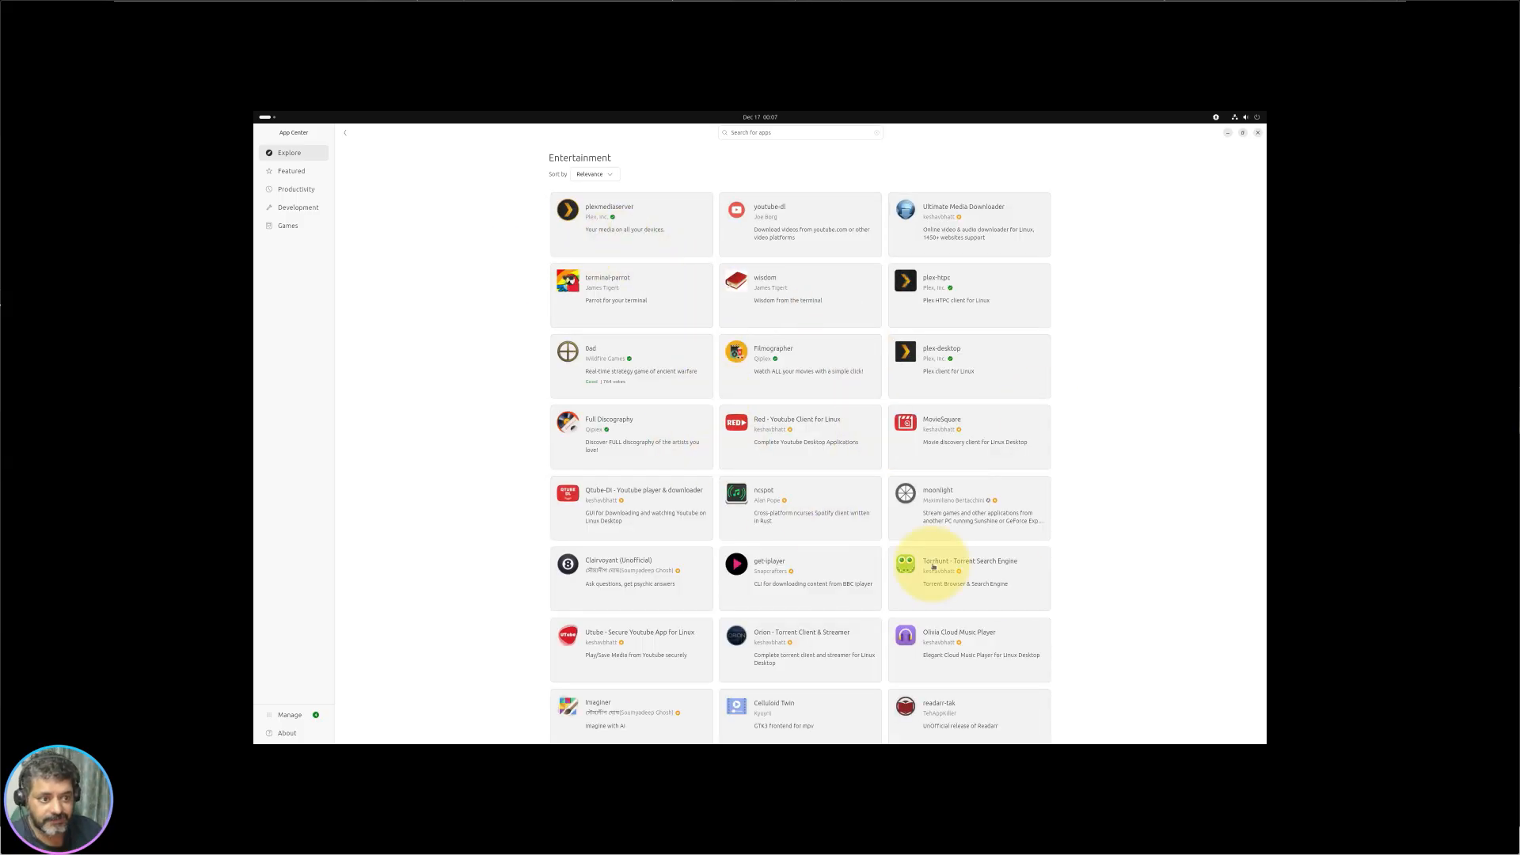
pyautogui.scroll(-5, 845, 511)
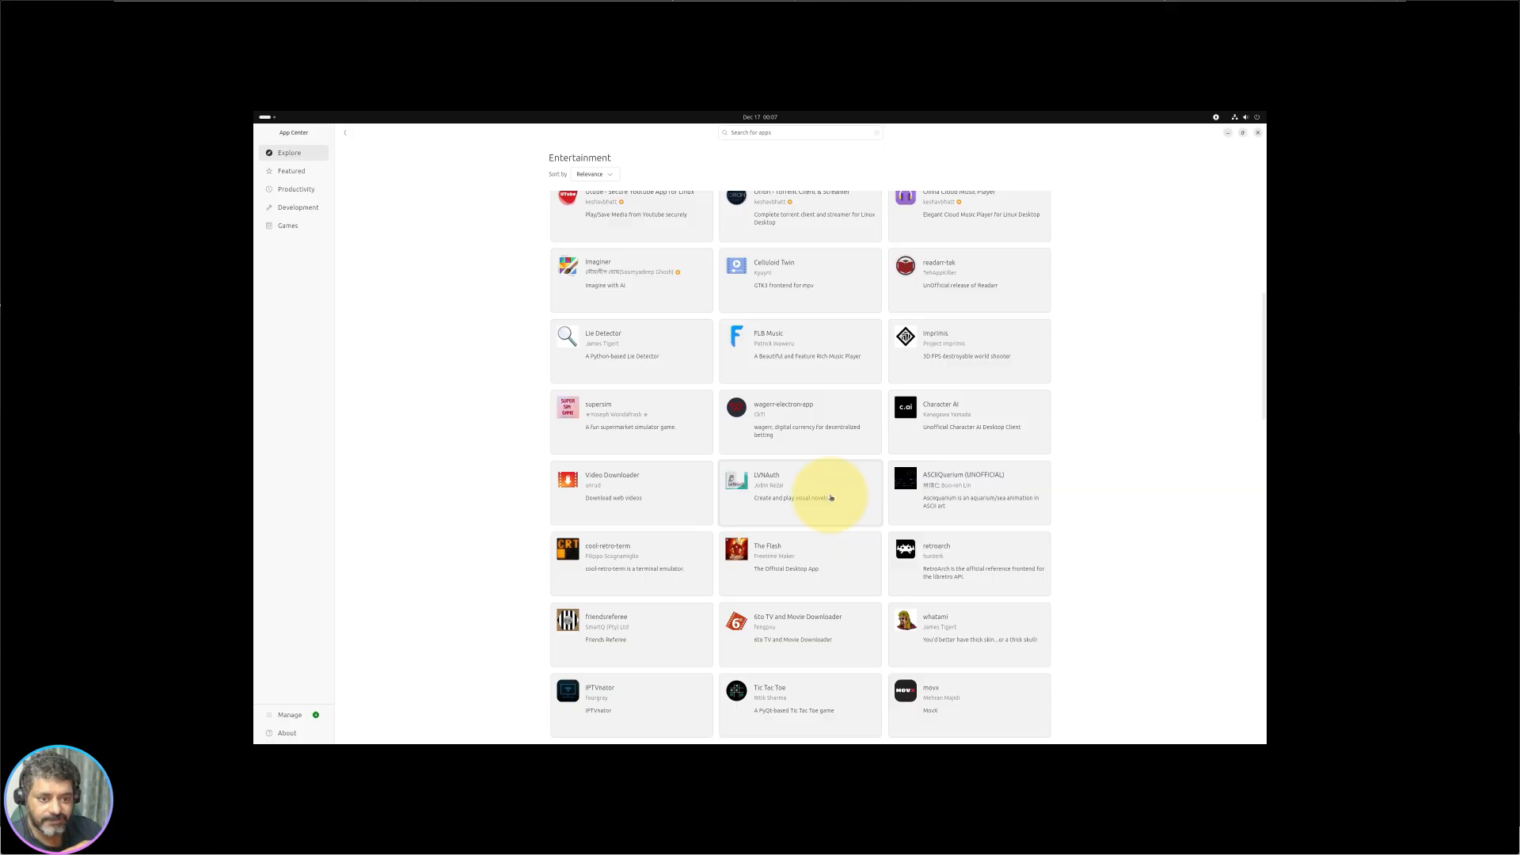
pyautogui.scroll(-5, 827, 499)
pyautogui.scroll(3, 791, 483)
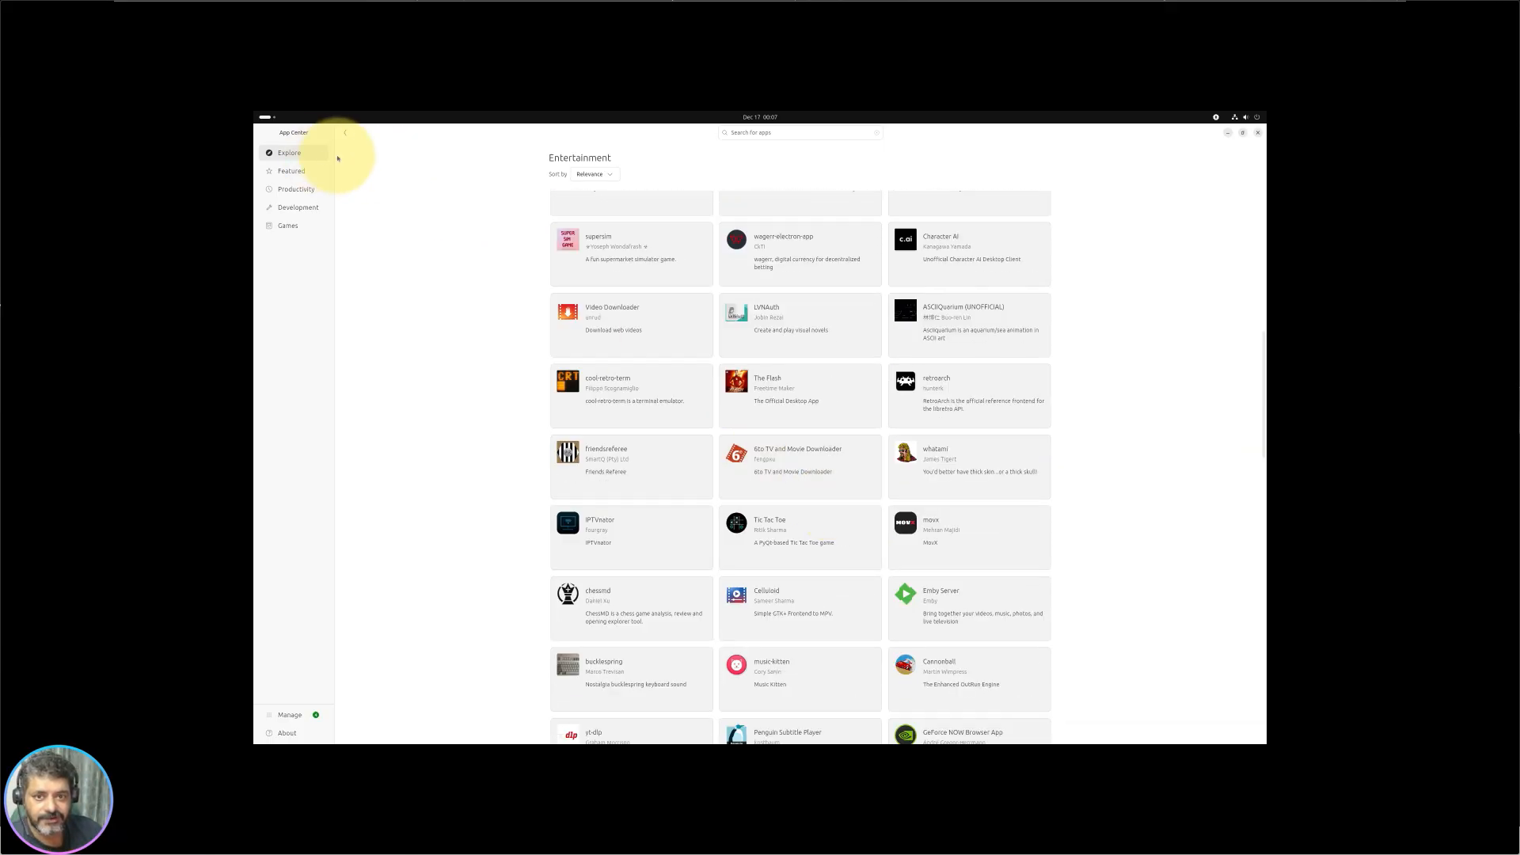
pyautogui.scroll(4, 815, 510)
pyautogui.scroll(3, 819, 518)
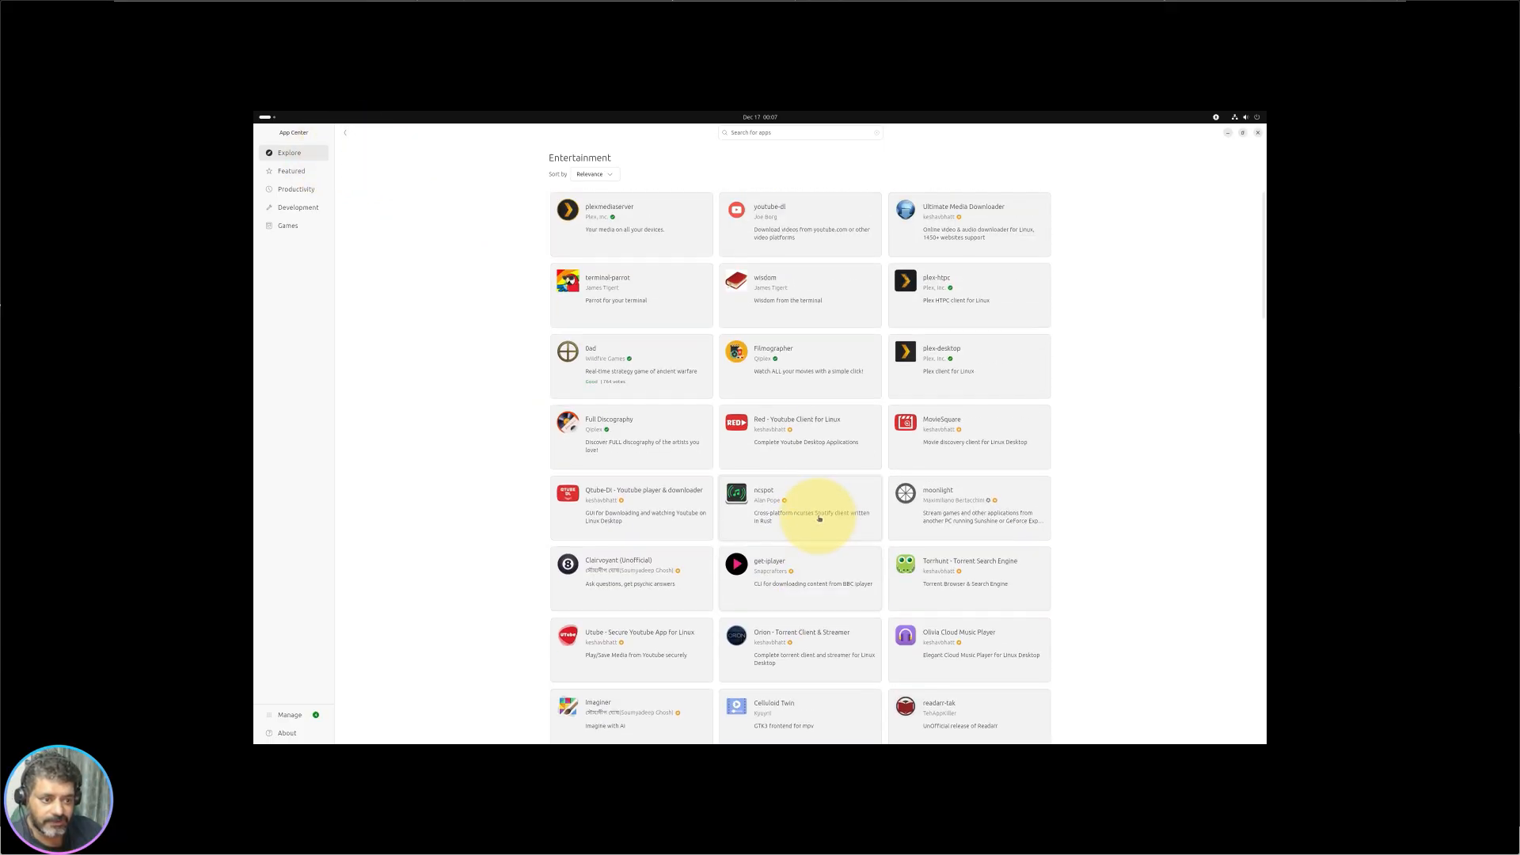
pyautogui.click(345, 133)
pyautogui.scroll(-1, 736, 483)
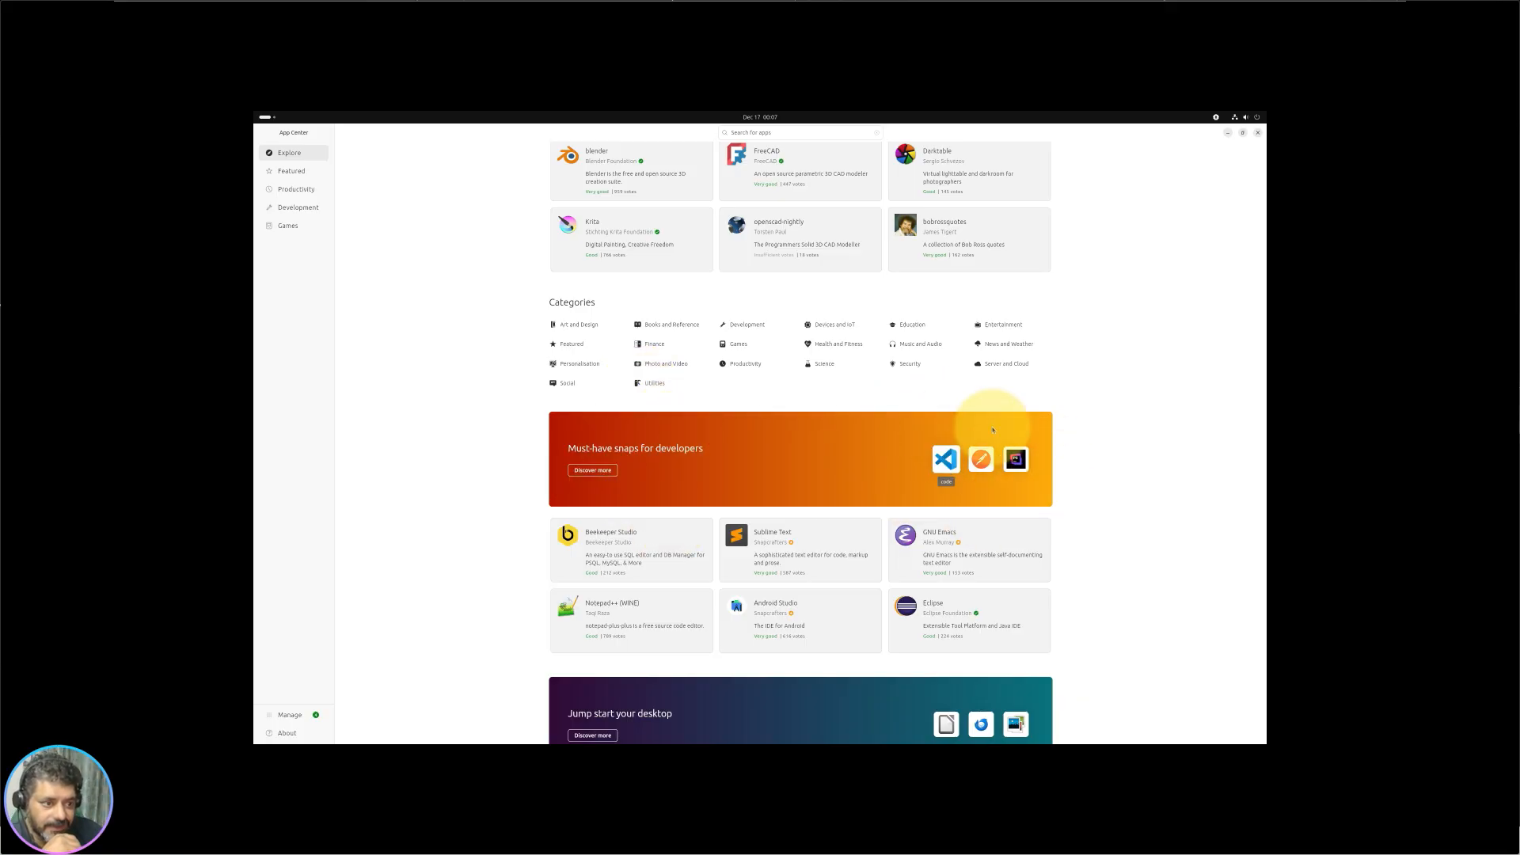
# Step: Open the Development category from the developers banner and scroll through its app grid
pyautogui.click(593, 472)
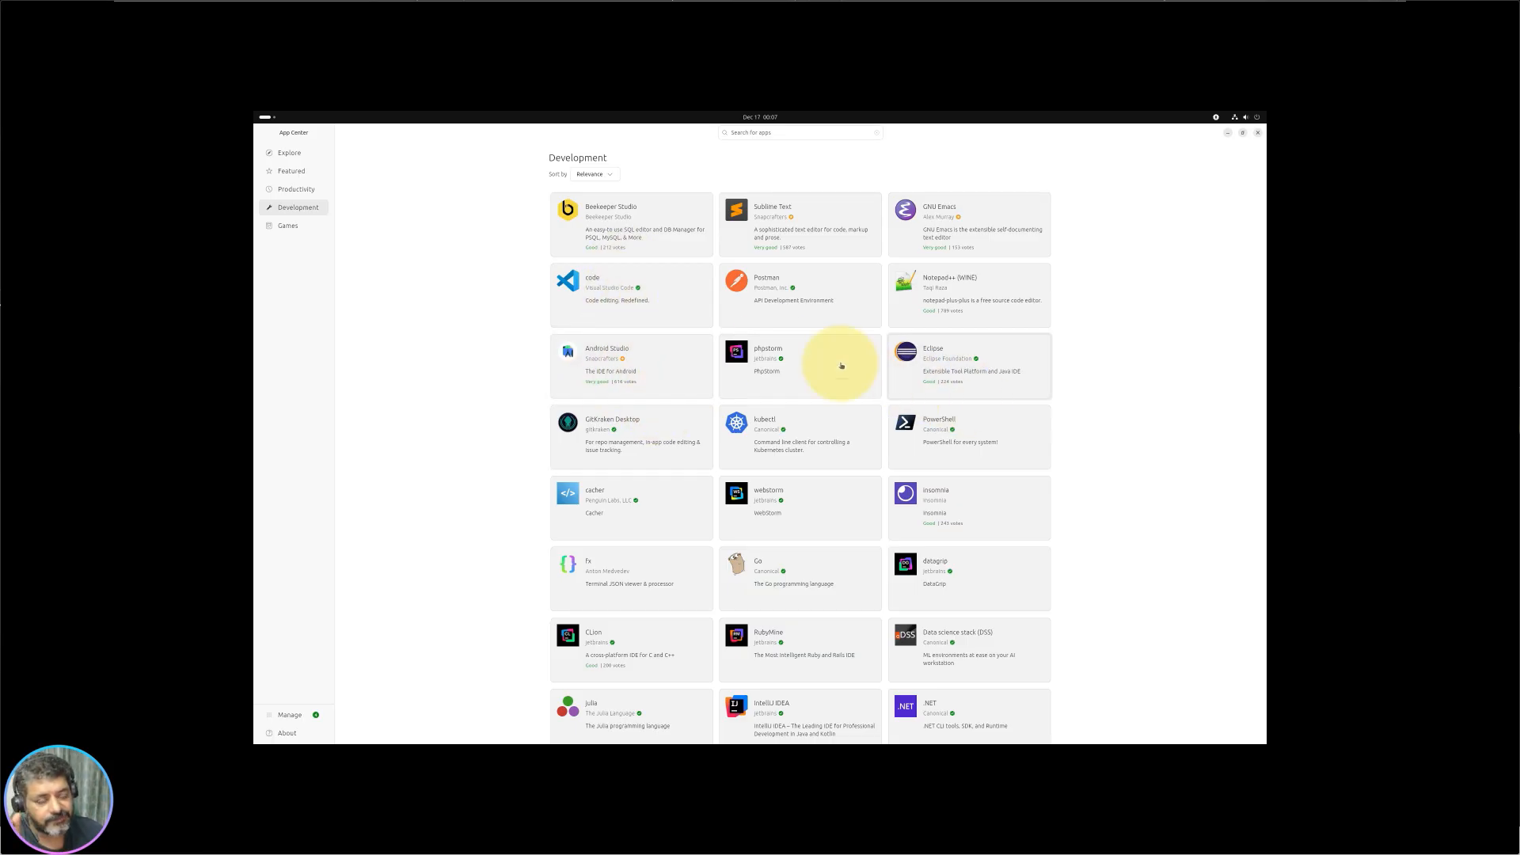
pyautogui.scroll(-3, 601, 578)
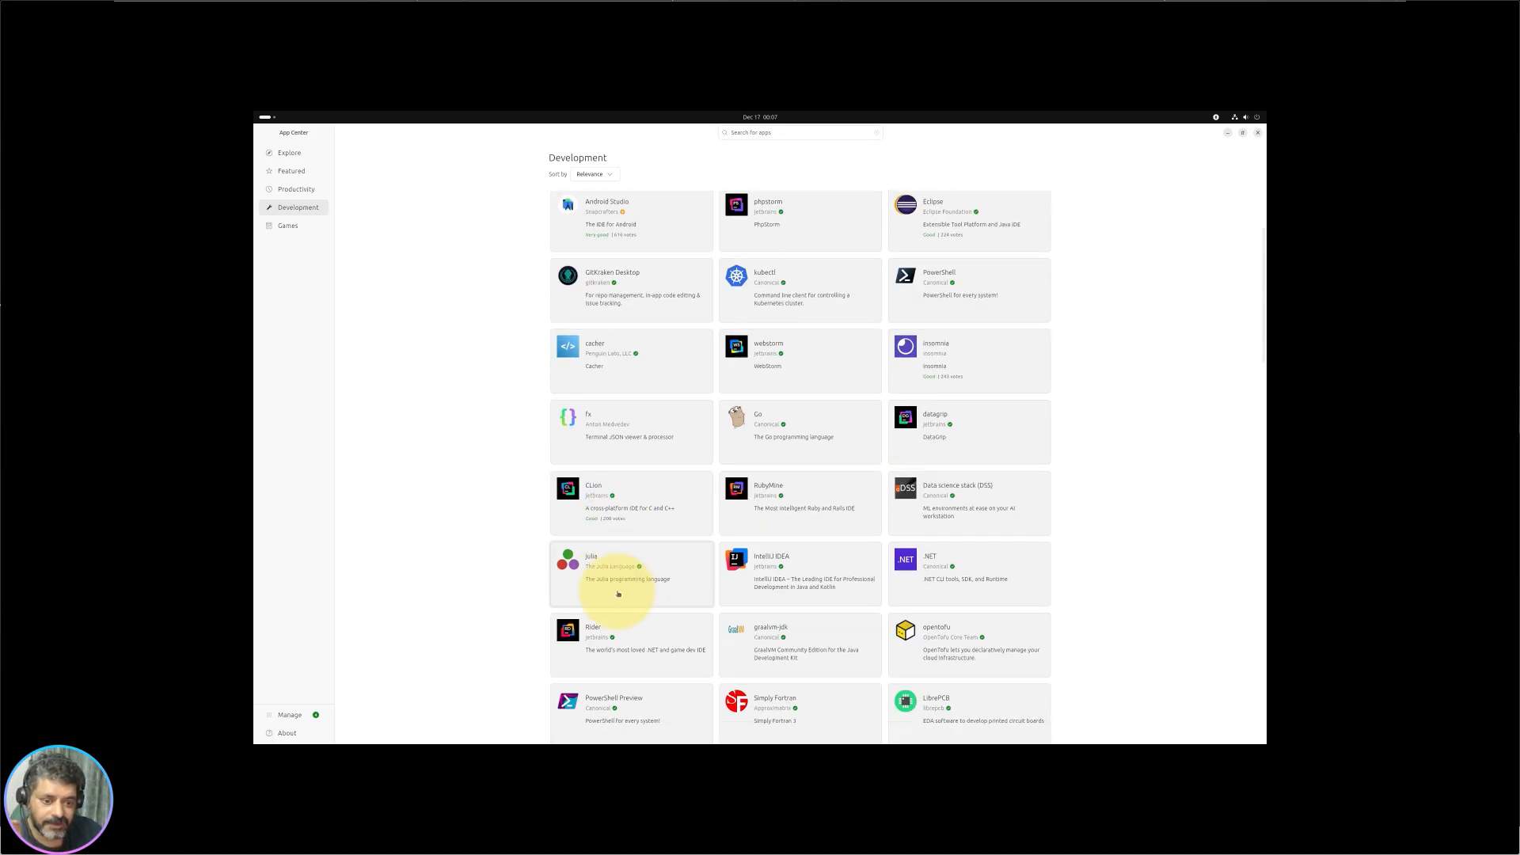
pyautogui.scroll(-3, 830, 523)
pyautogui.scroll(-6, 830, 522)
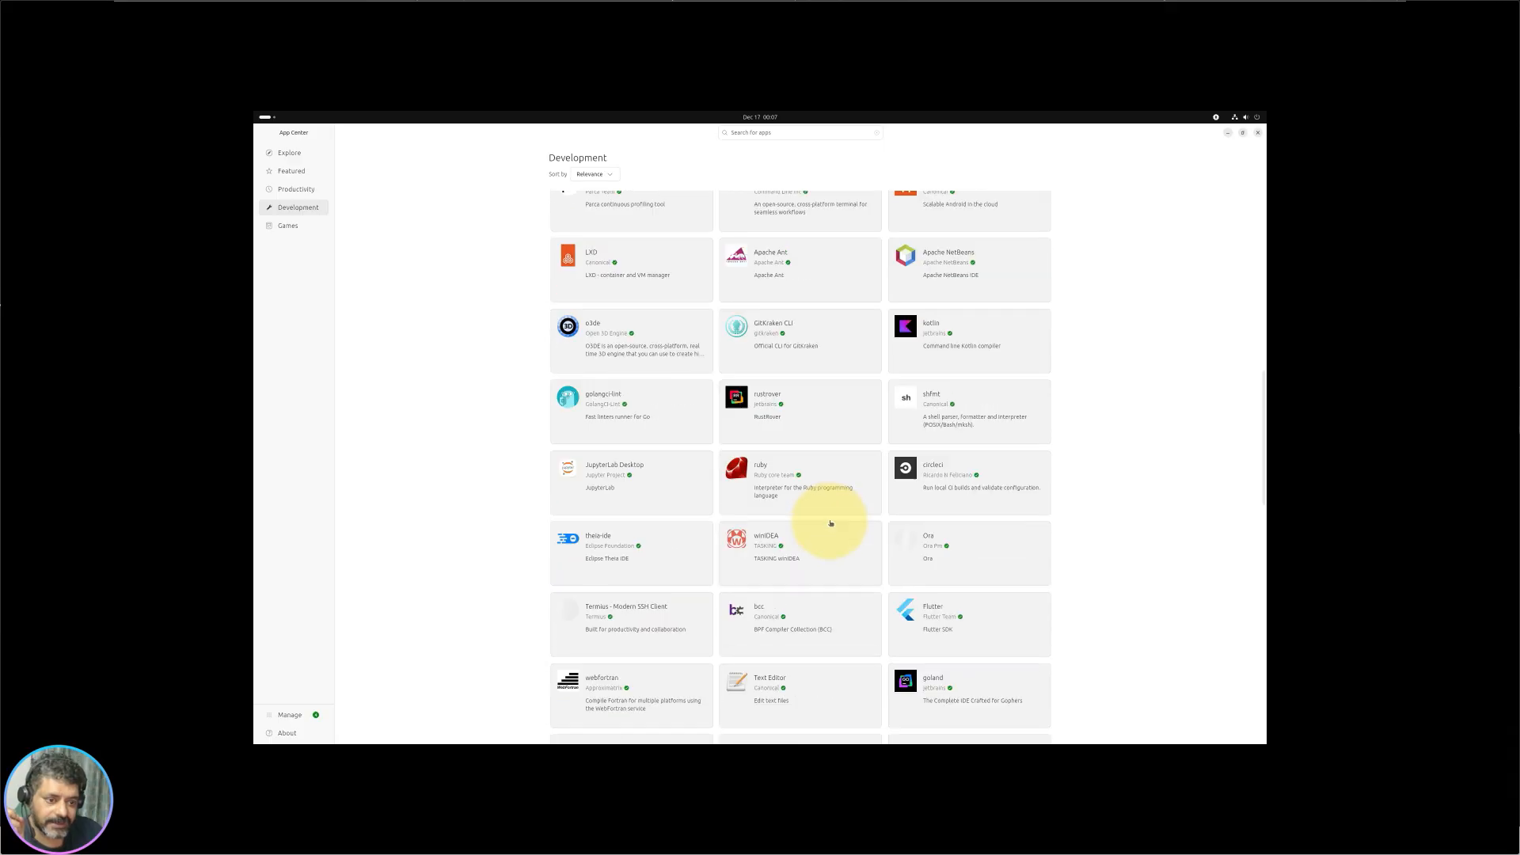
pyautogui.scroll(-2, 830, 522)
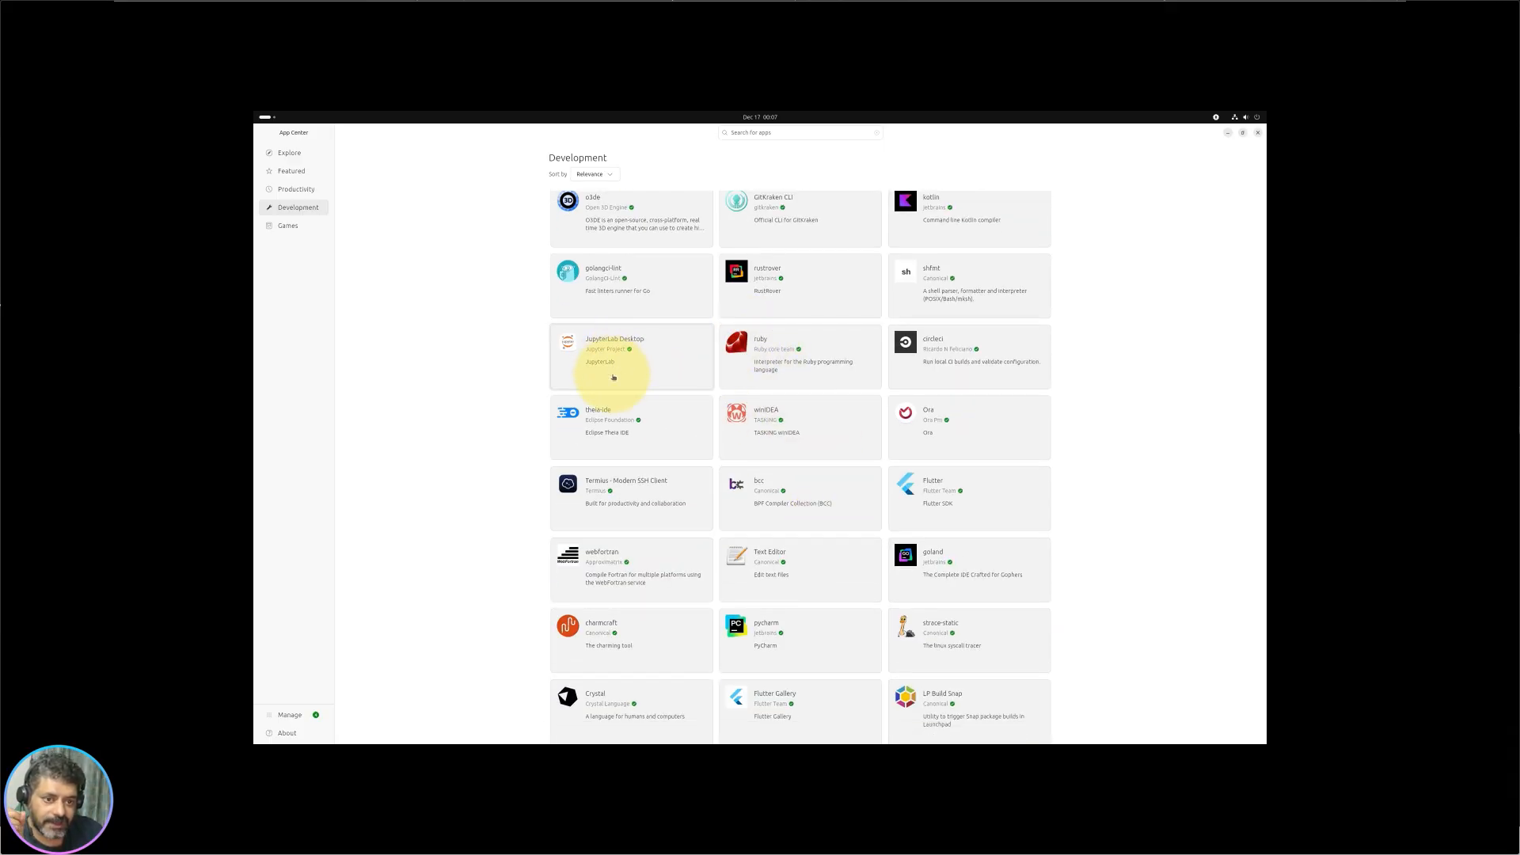
pyautogui.scroll(-2, 966, 549)
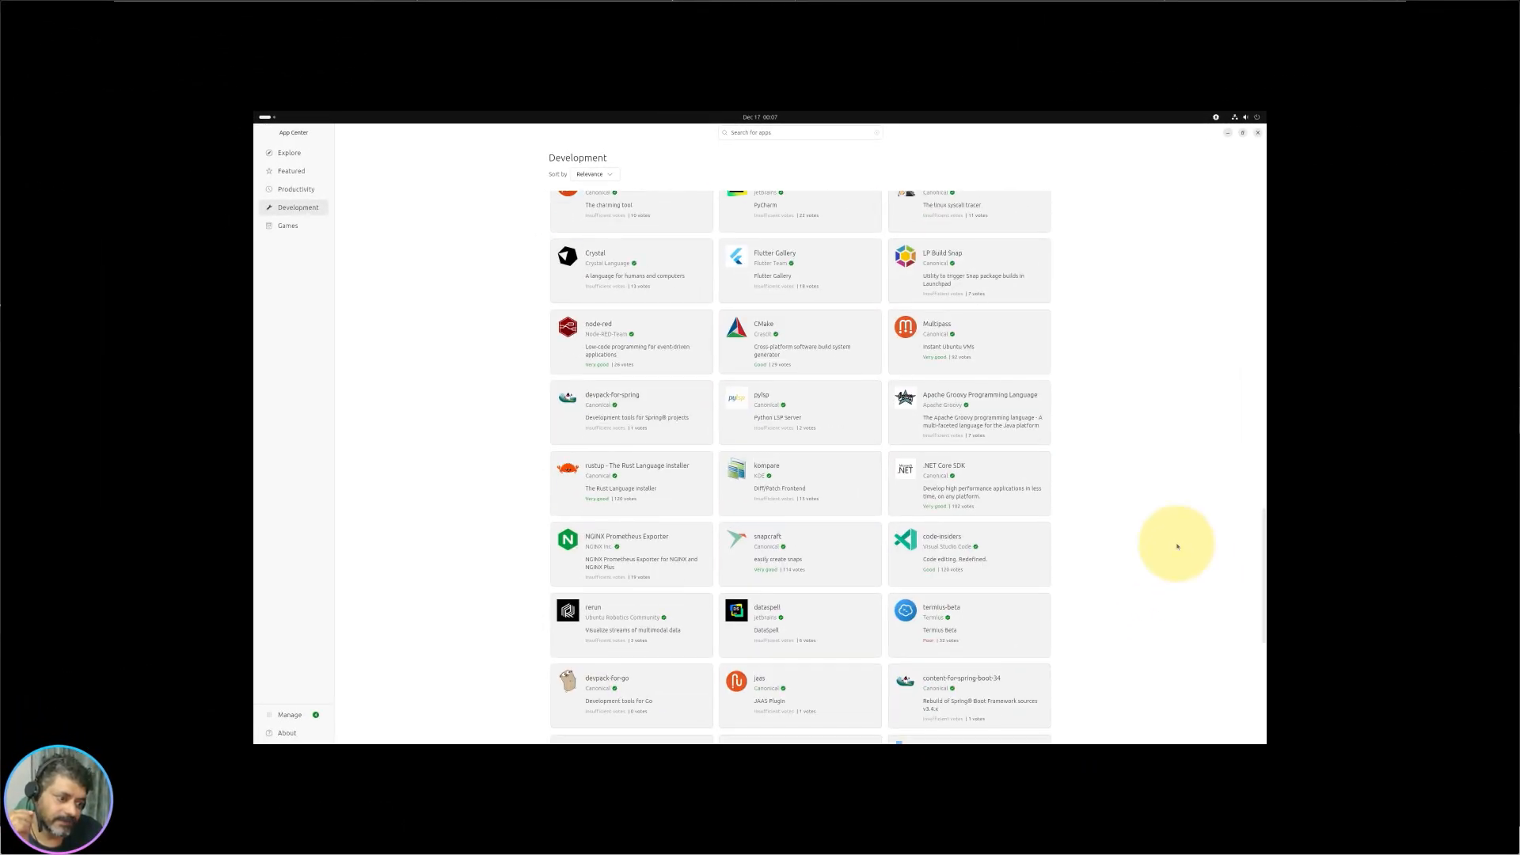
pyautogui.scroll(-5, 1132, 543)
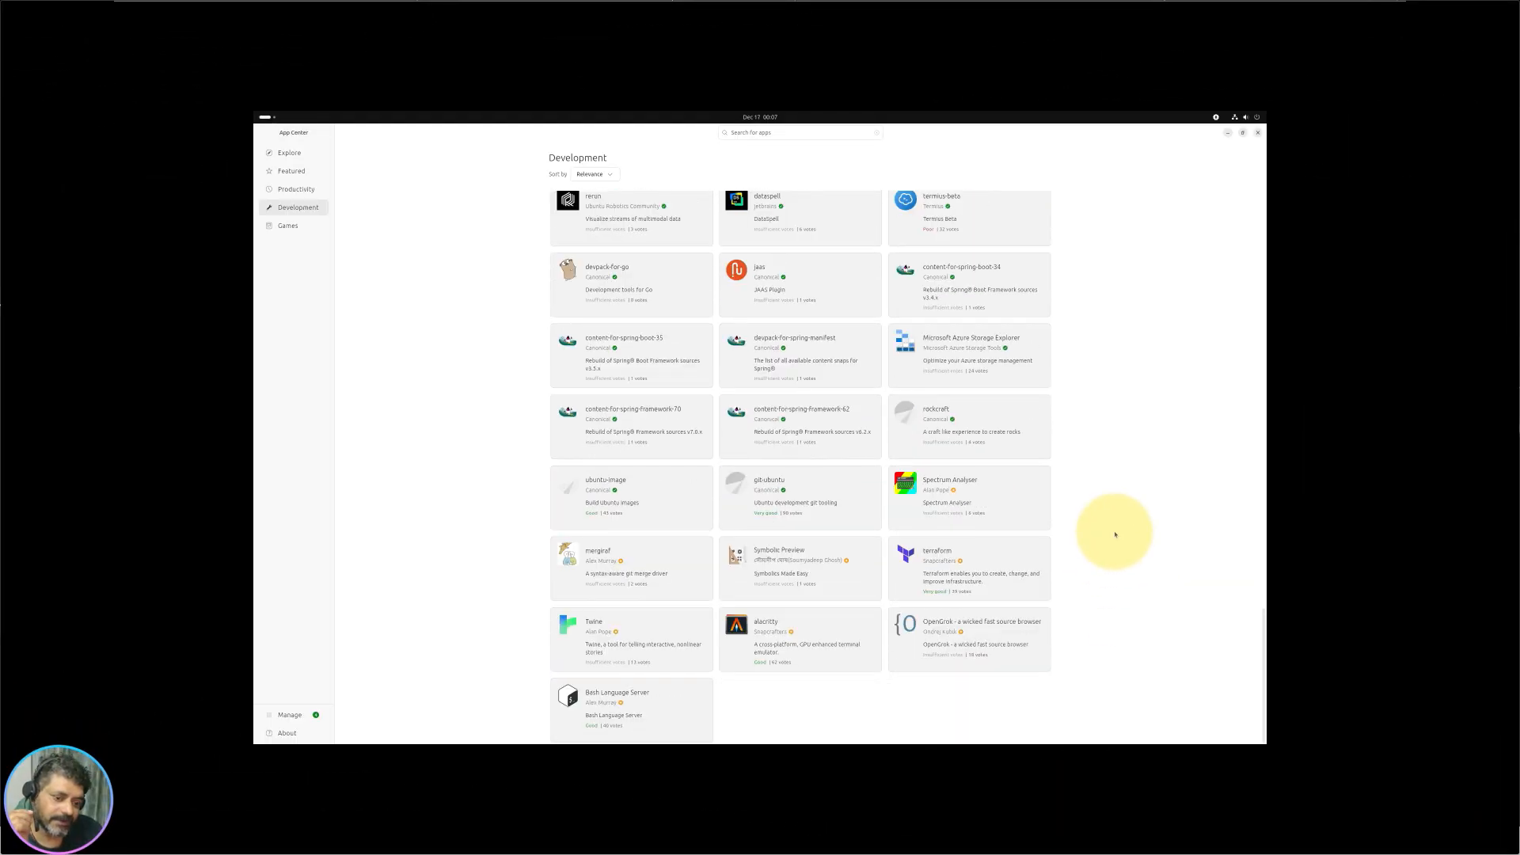
pyautogui.scroll(6, 1084, 518)
pyautogui.scroll(5, 475, 447)
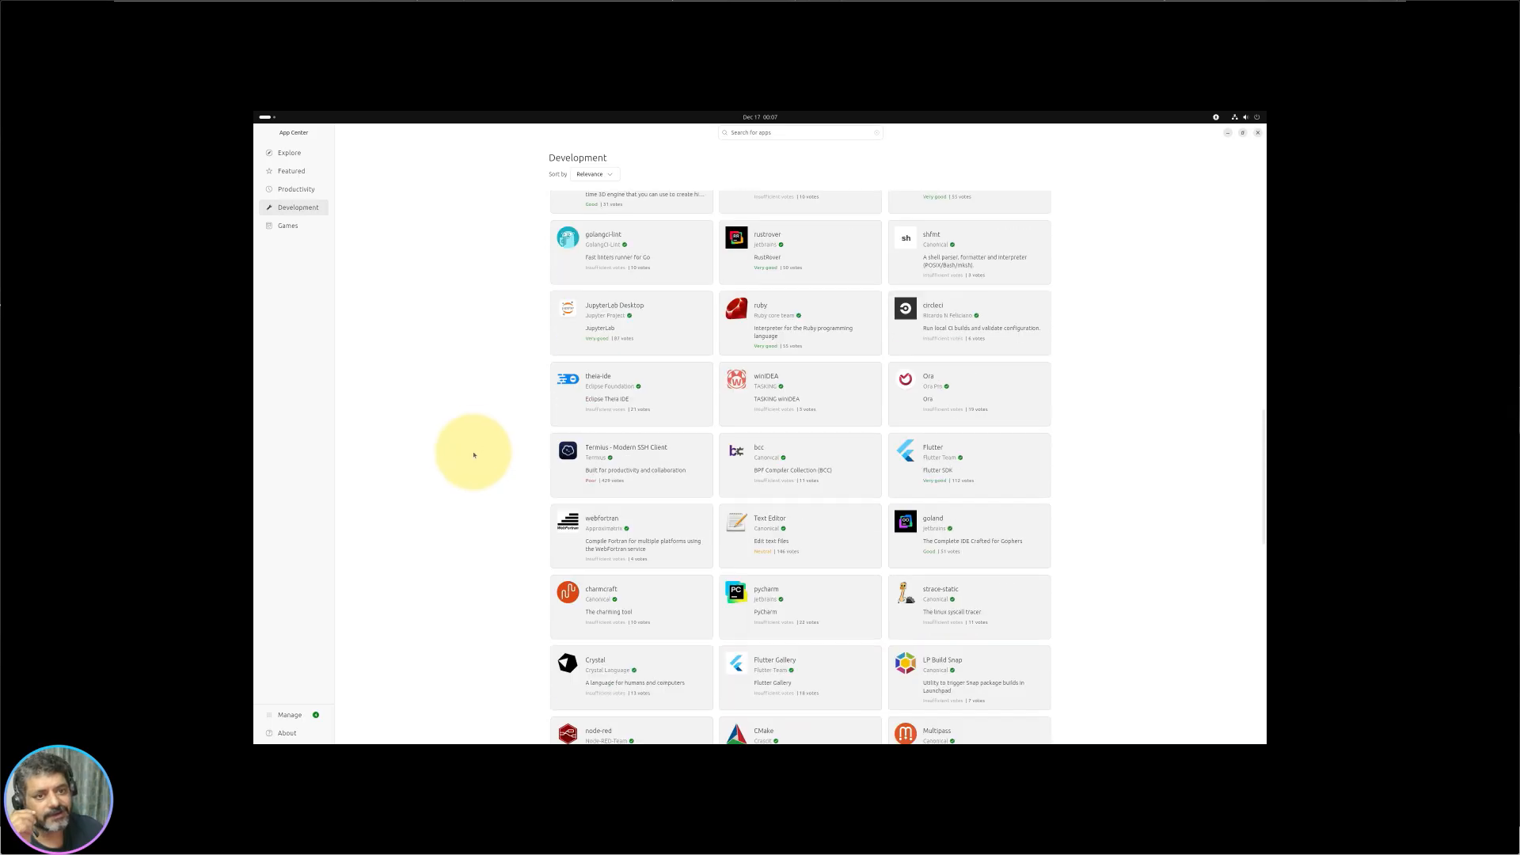
pyautogui.scroll(3, 474, 454)
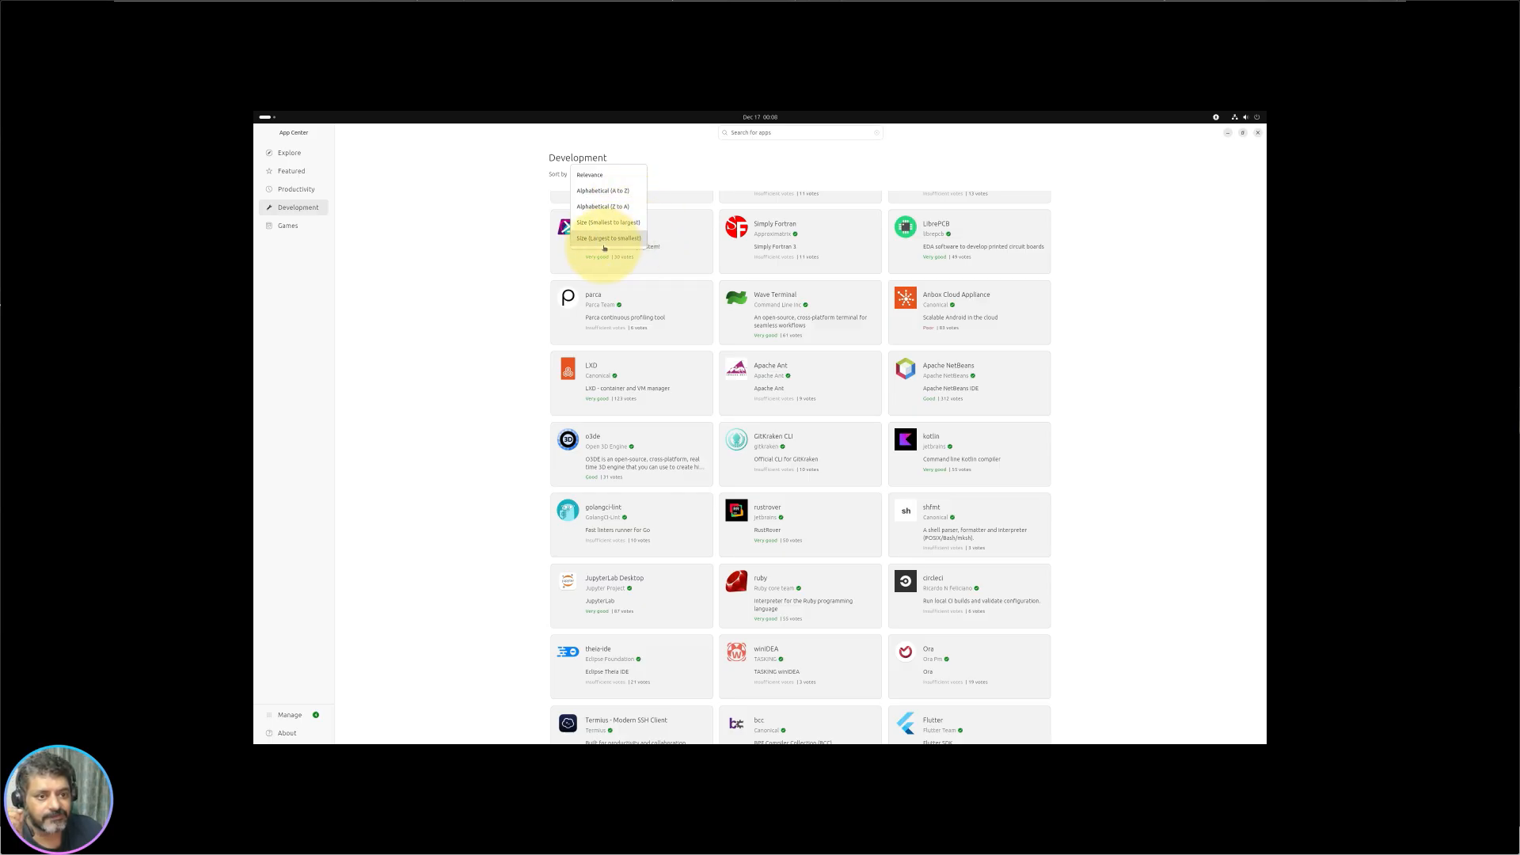
# Step: Sort Development apps by Size (Largest to smallest) and check the 4.74 GB o3de page
pyautogui.click(604, 238)
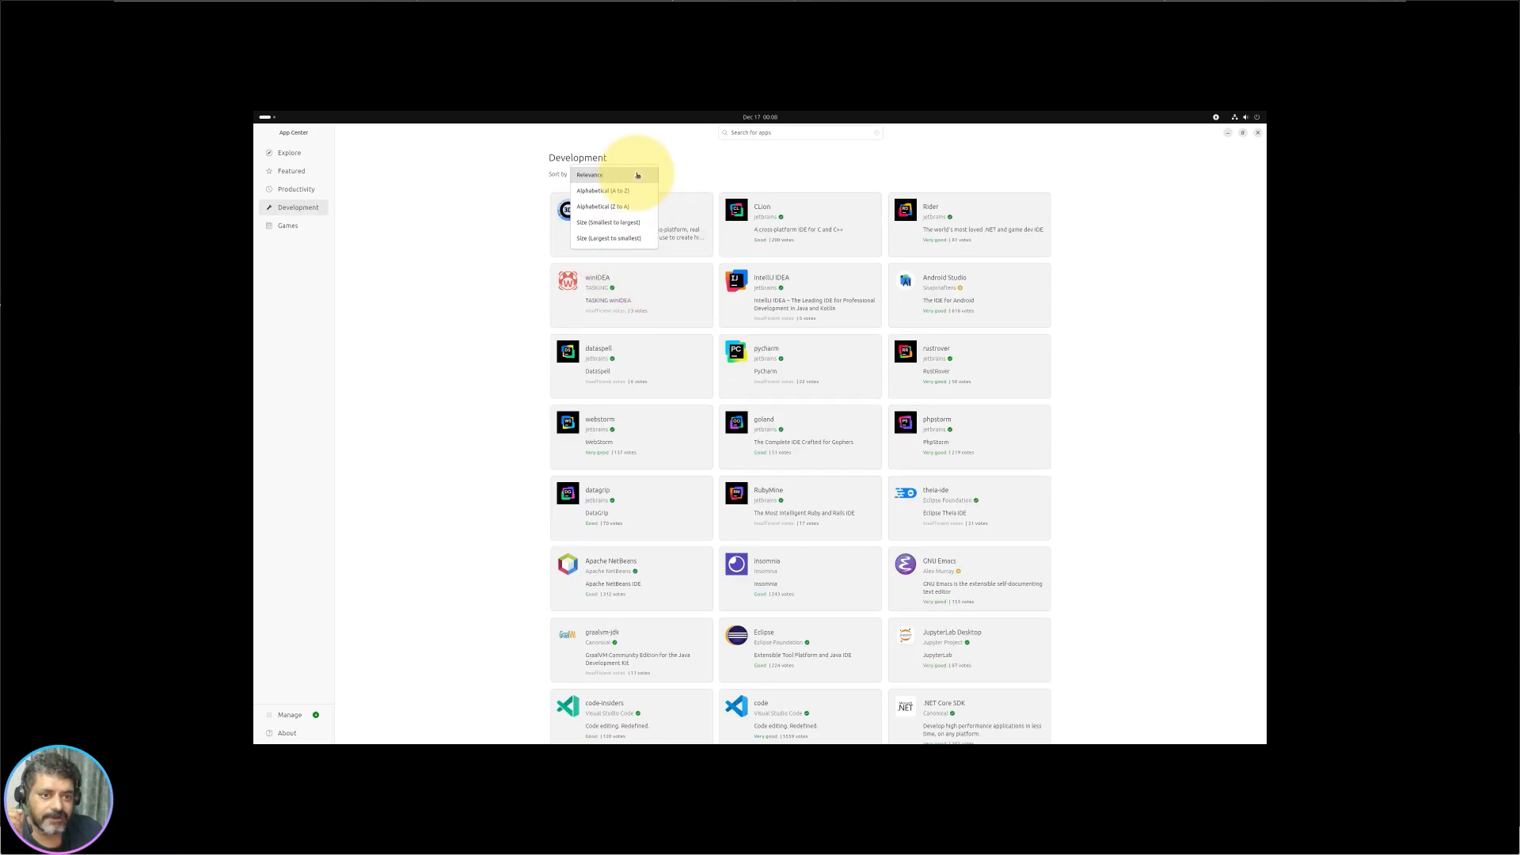
pyautogui.click(628, 241)
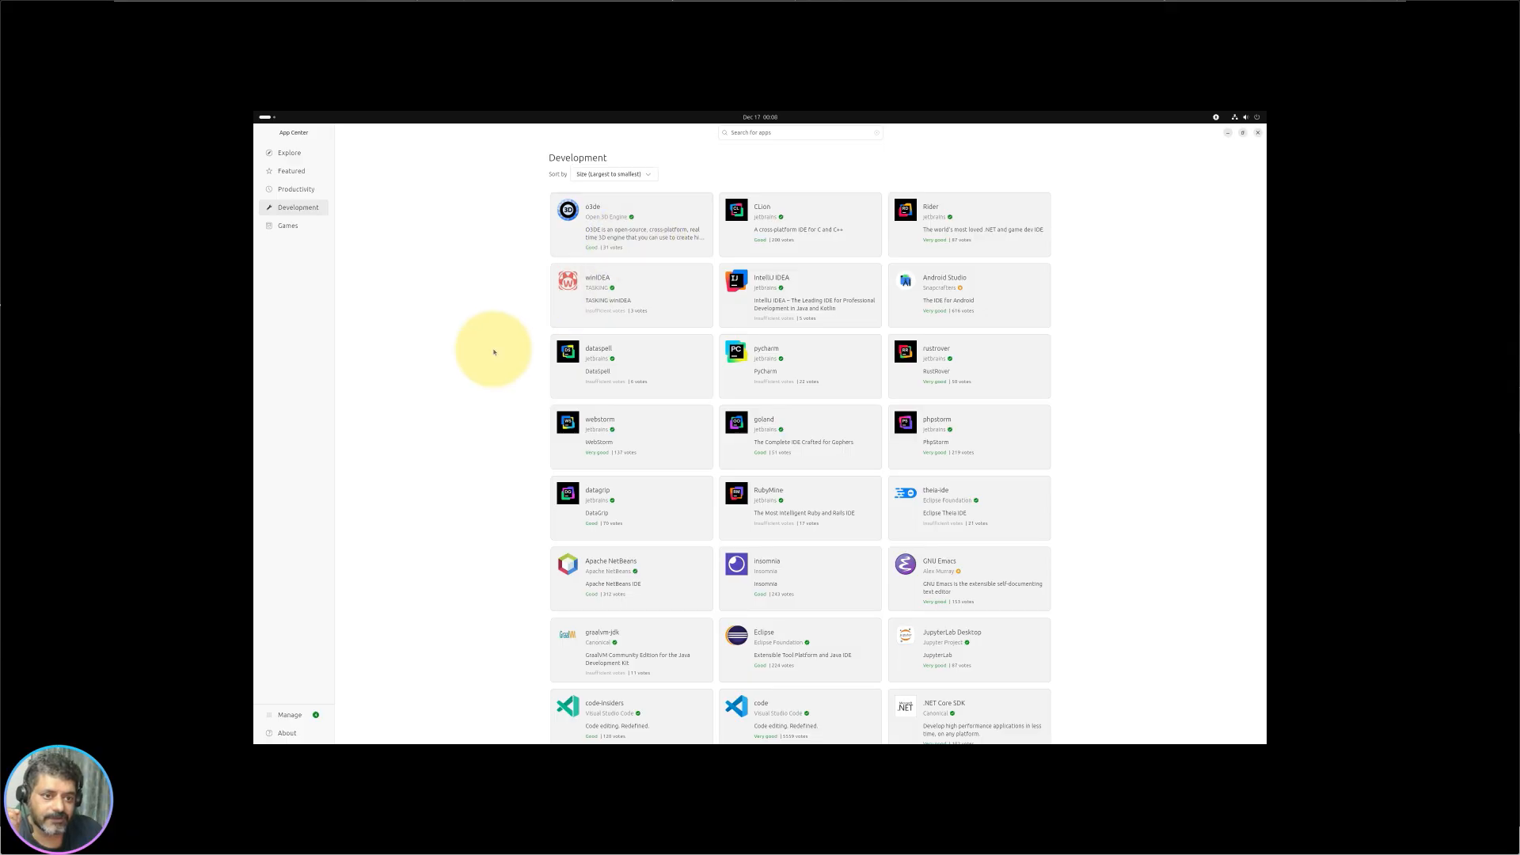
pyautogui.click(678, 245)
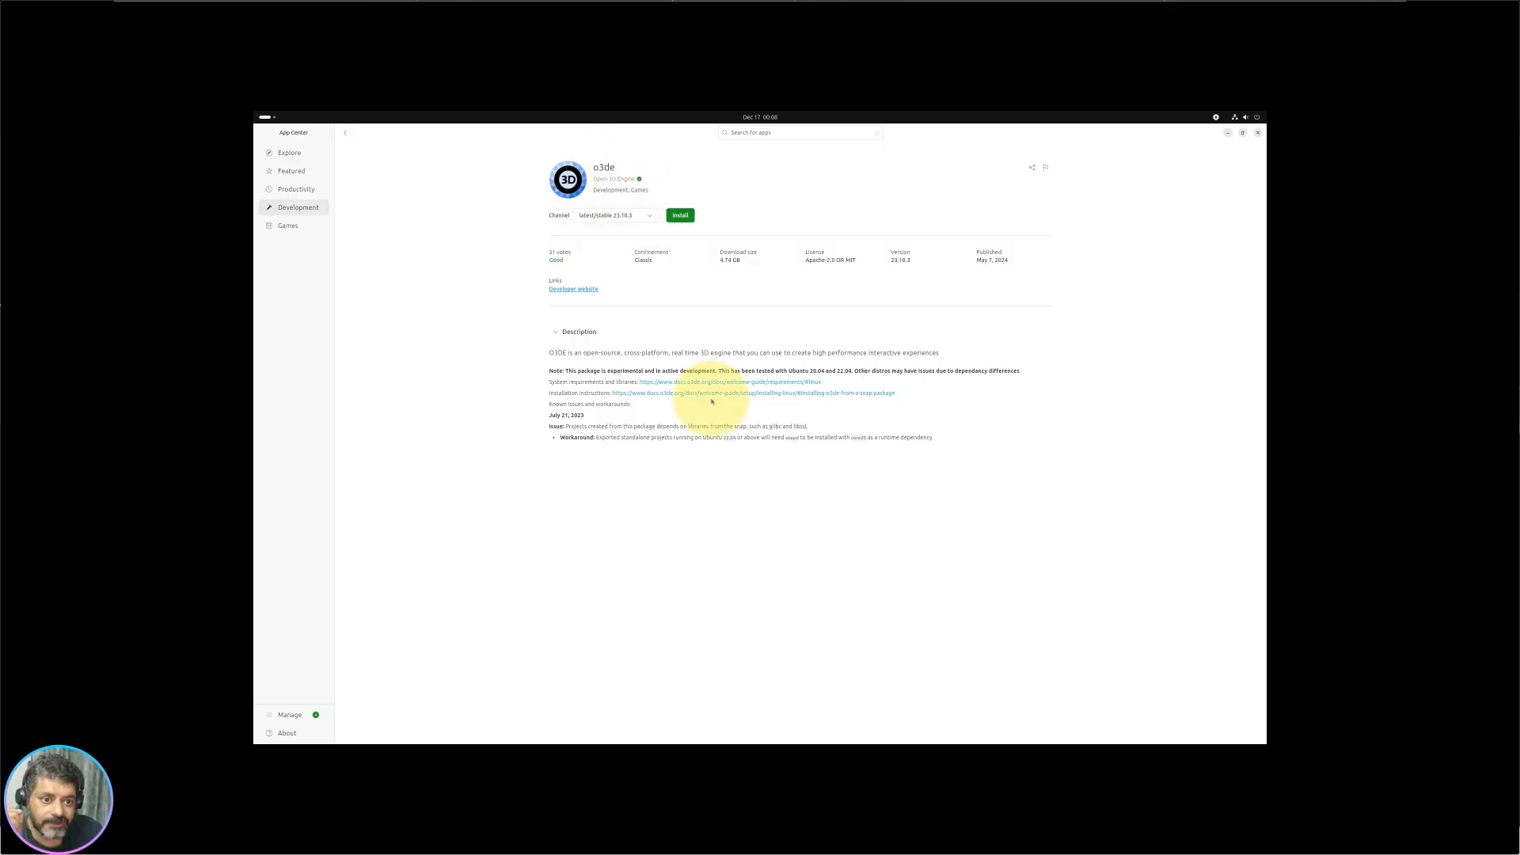
pyautogui.click(346, 133)
pyautogui.scroll(-3, 739, 393)
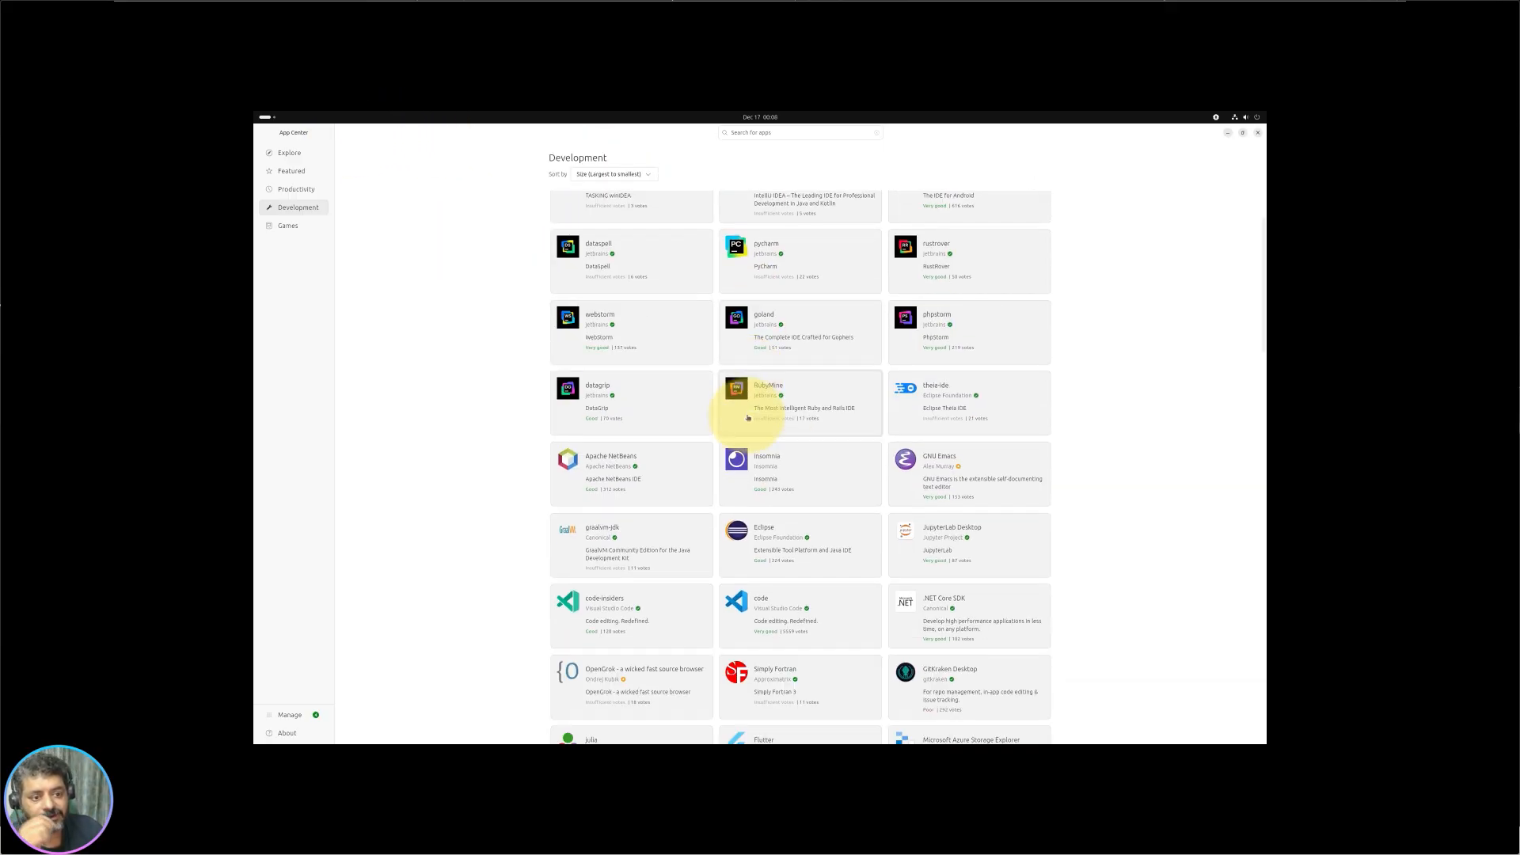
pyautogui.scroll(3, 773, 404)
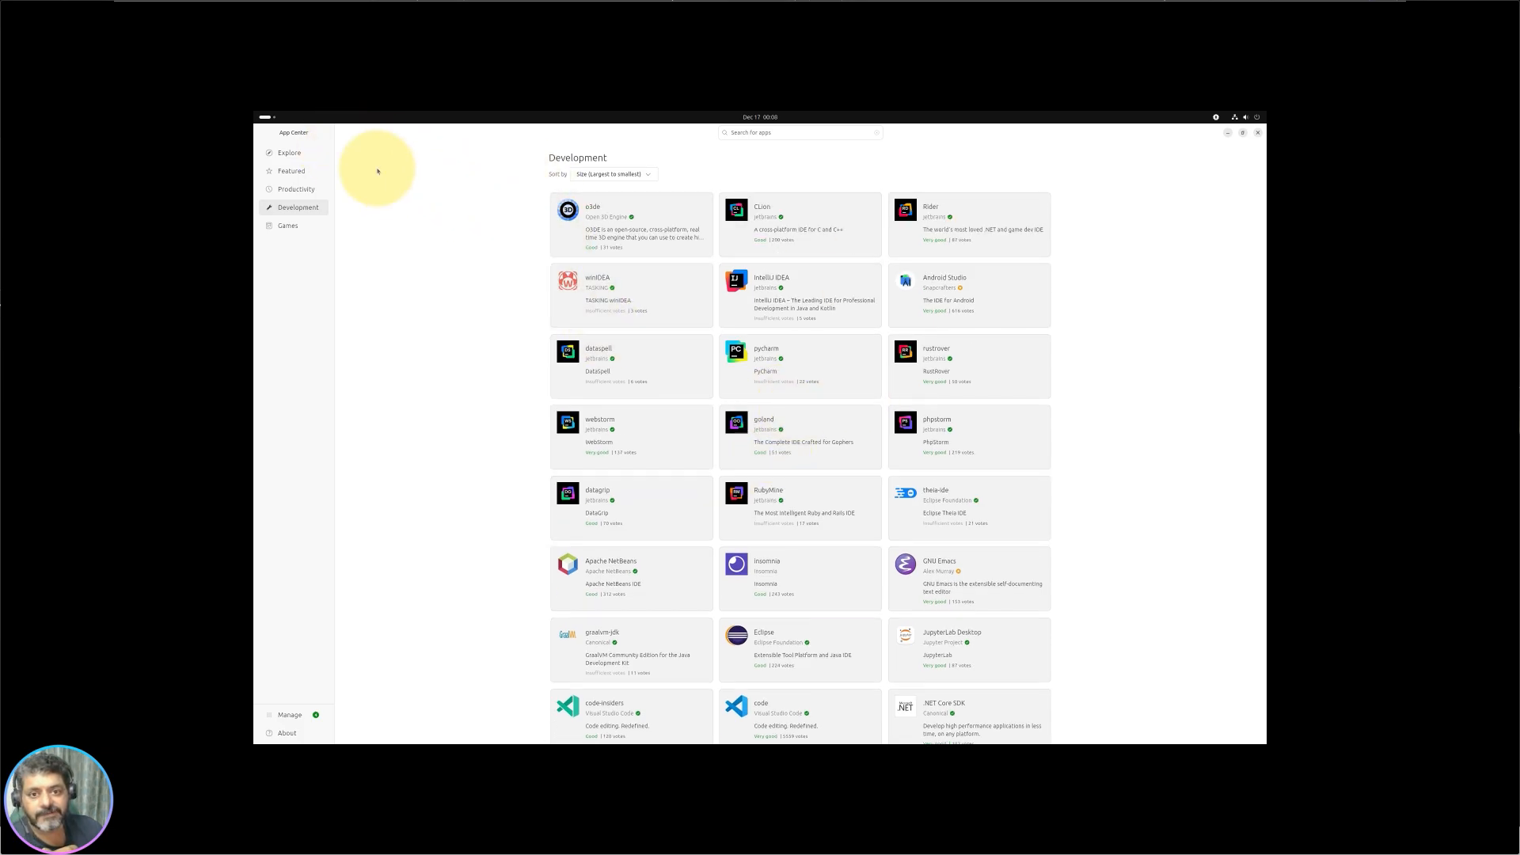
# Step: Move through Explore and Featured to Productivity, then open the Gemini Desktop details page
pyautogui.click(297, 156)
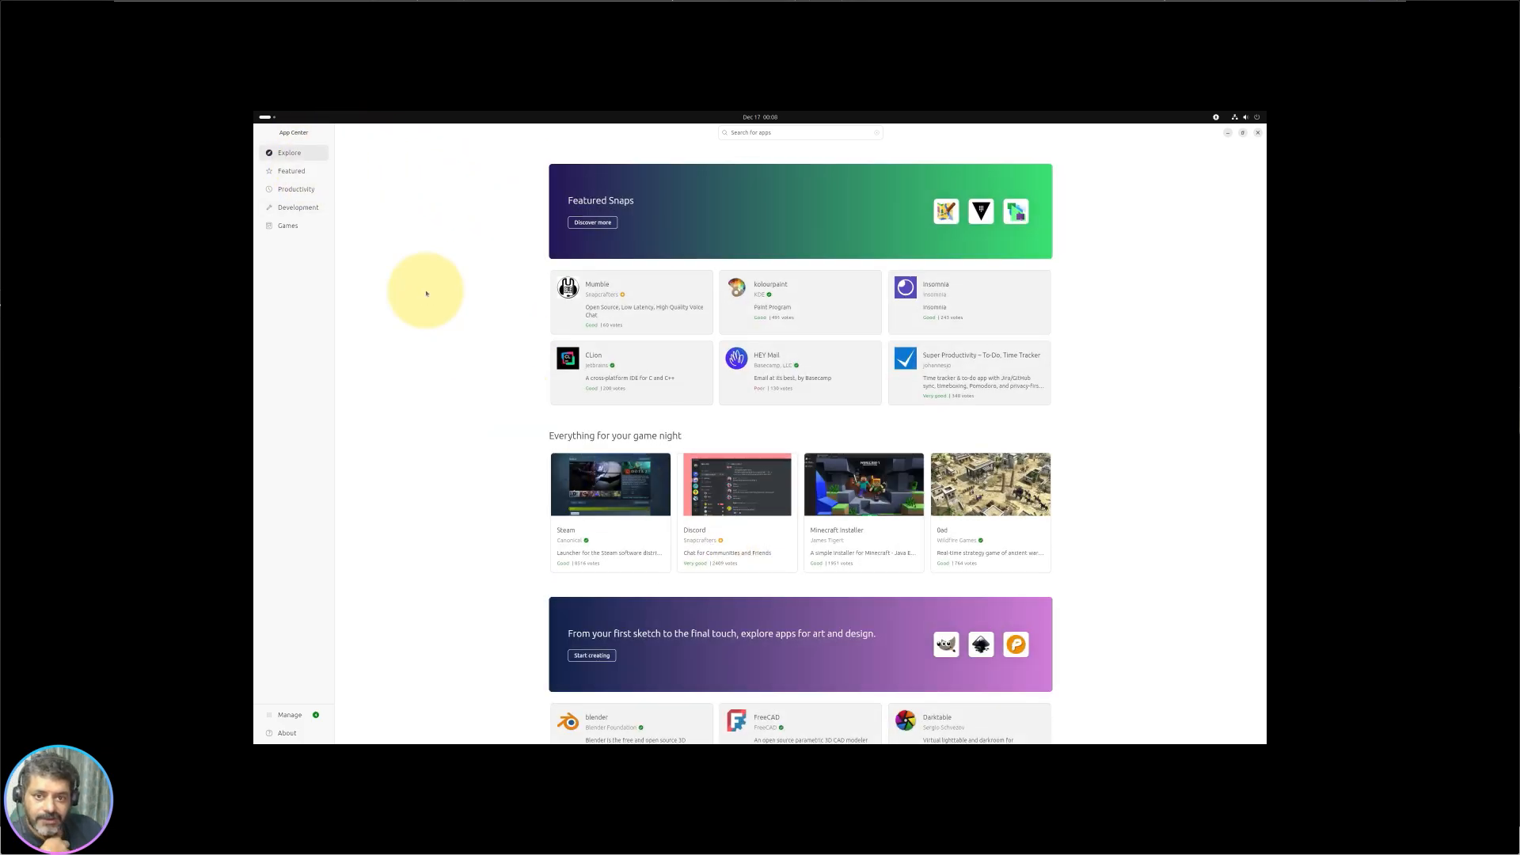
pyautogui.click(300, 172)
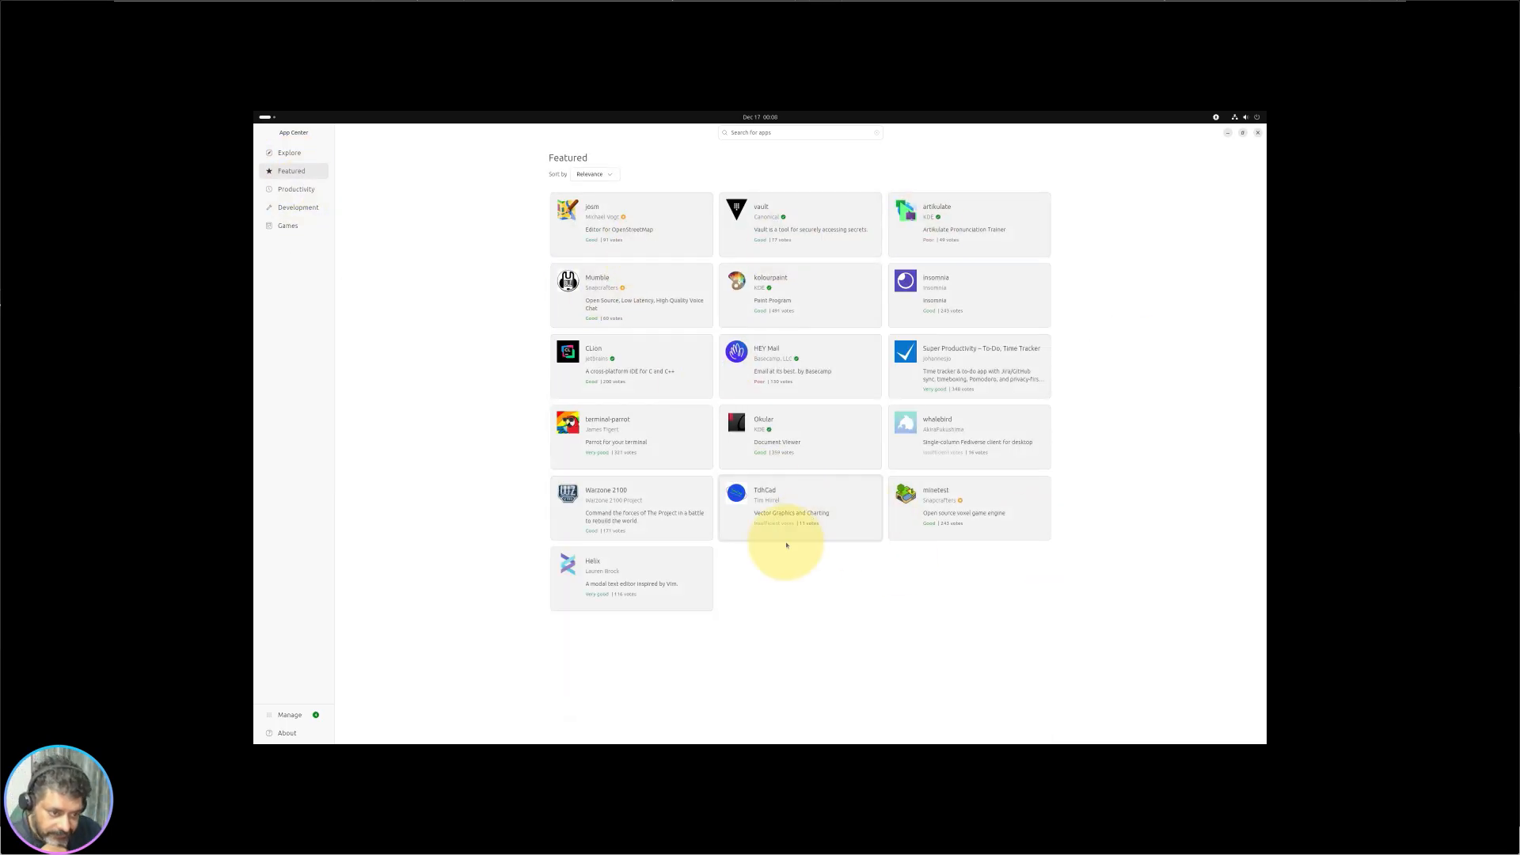
pyautogui.click(297, 188)
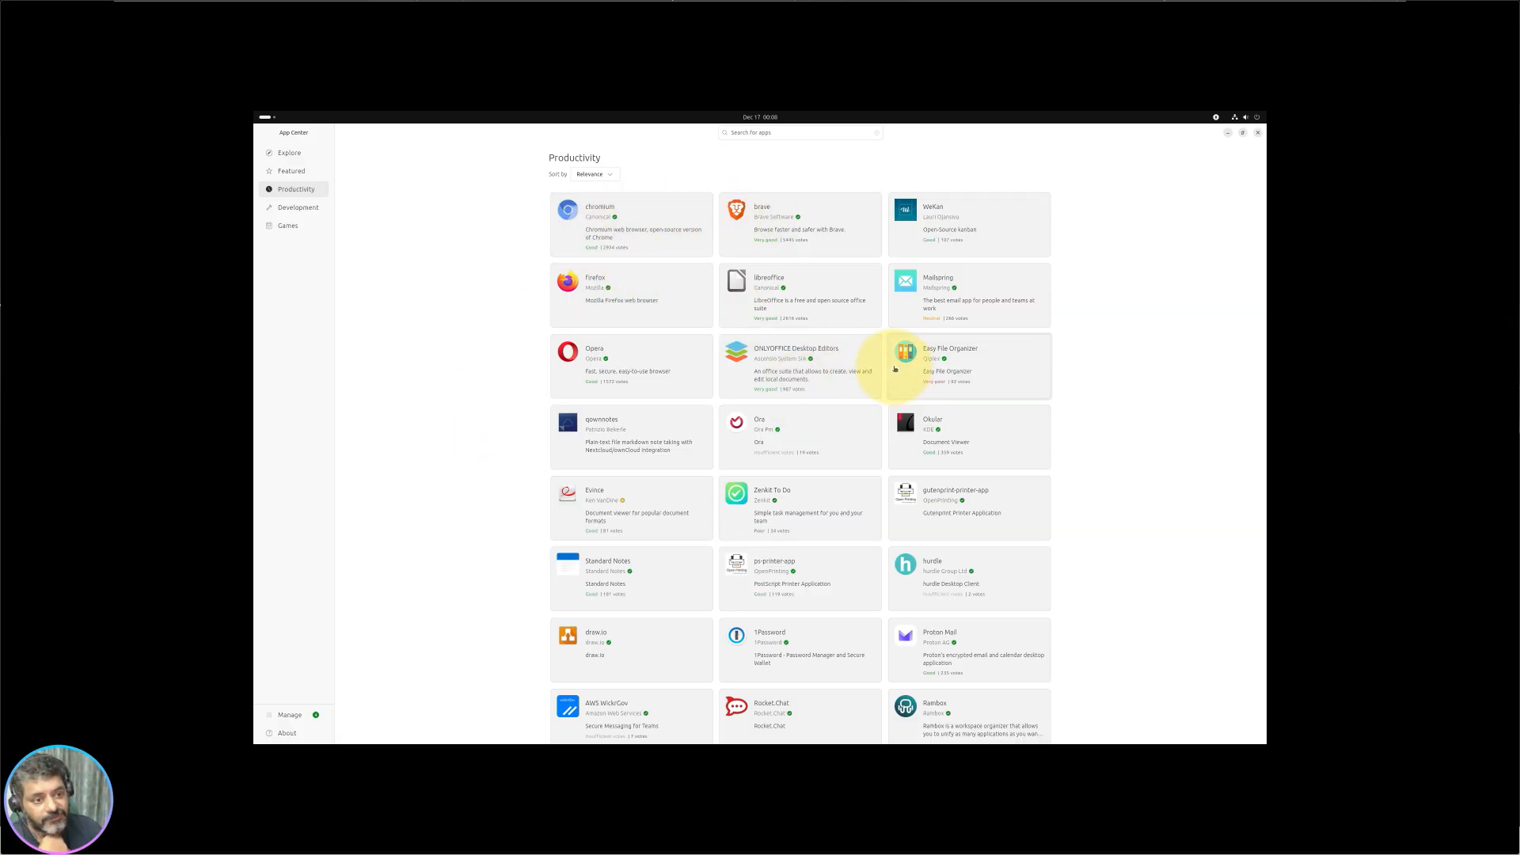
pyautogui.scroll(-2, 654, 468)
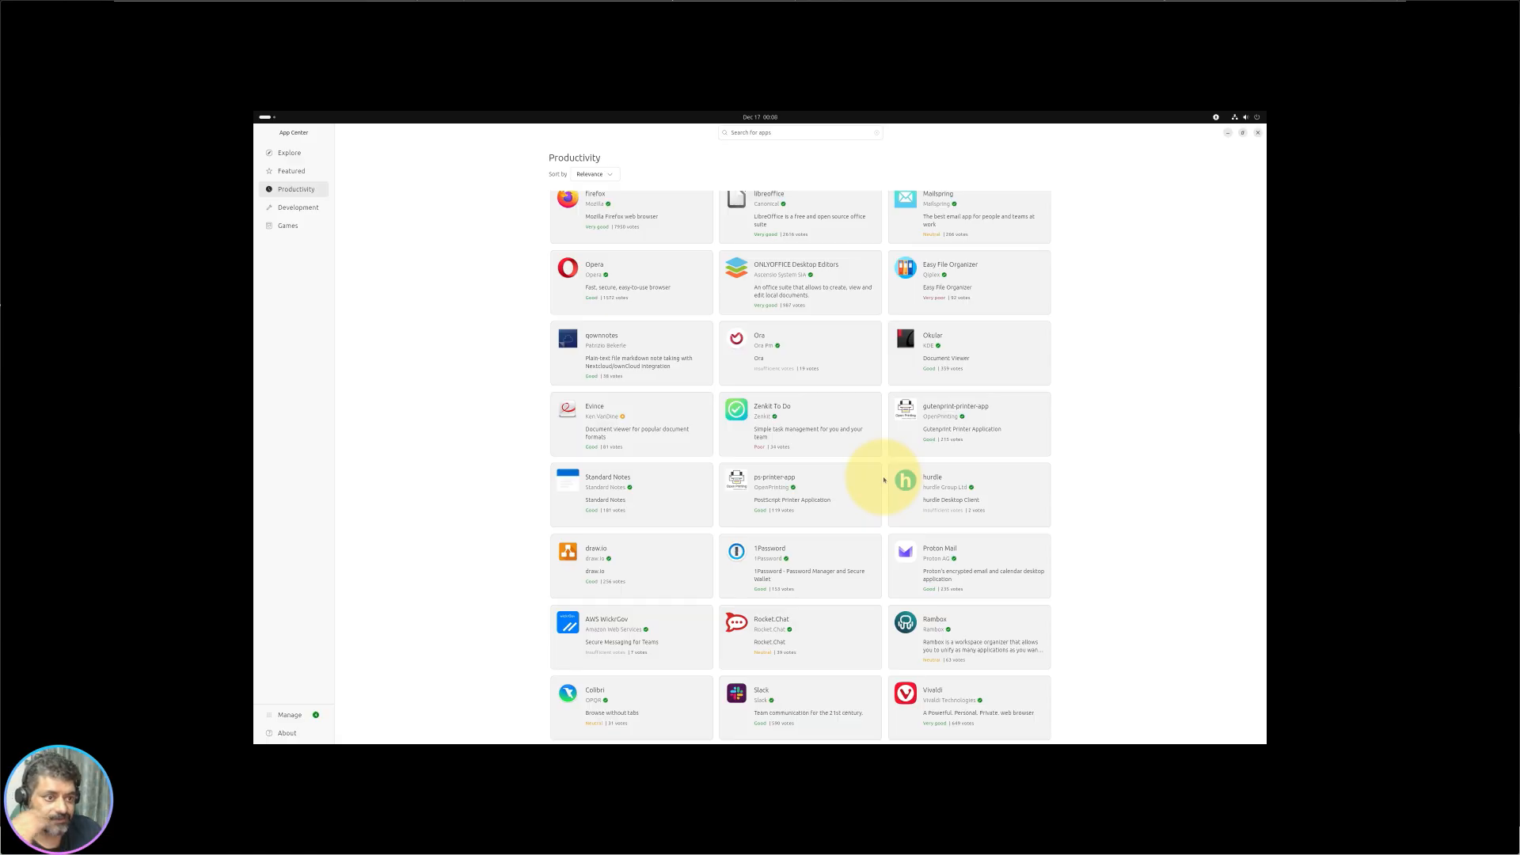
pyautogui.scroll(-10, 884, 479)
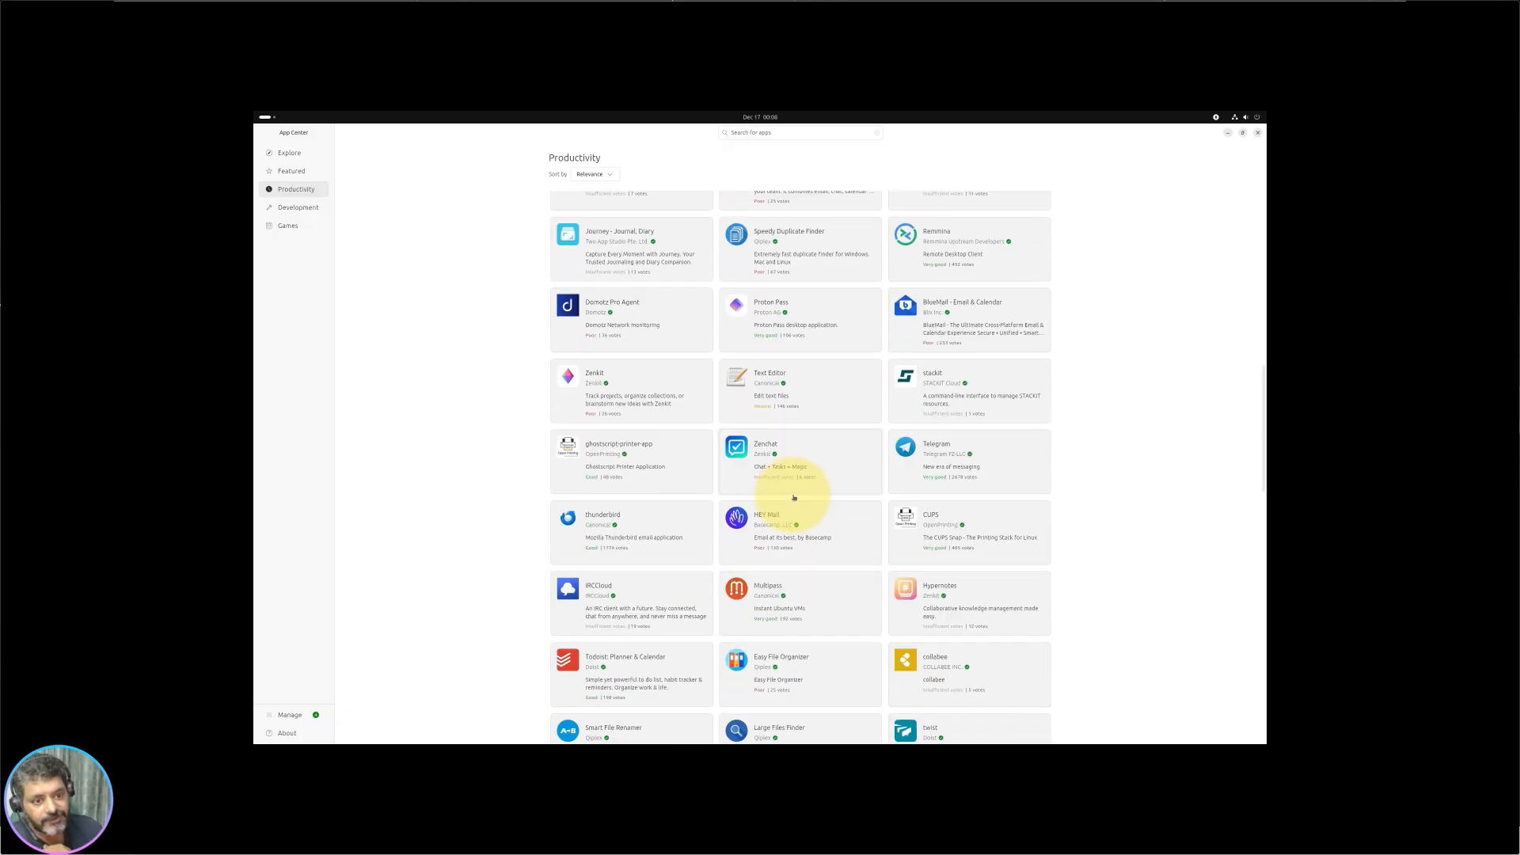
pyautogui.scroll(-8, 793, 497)
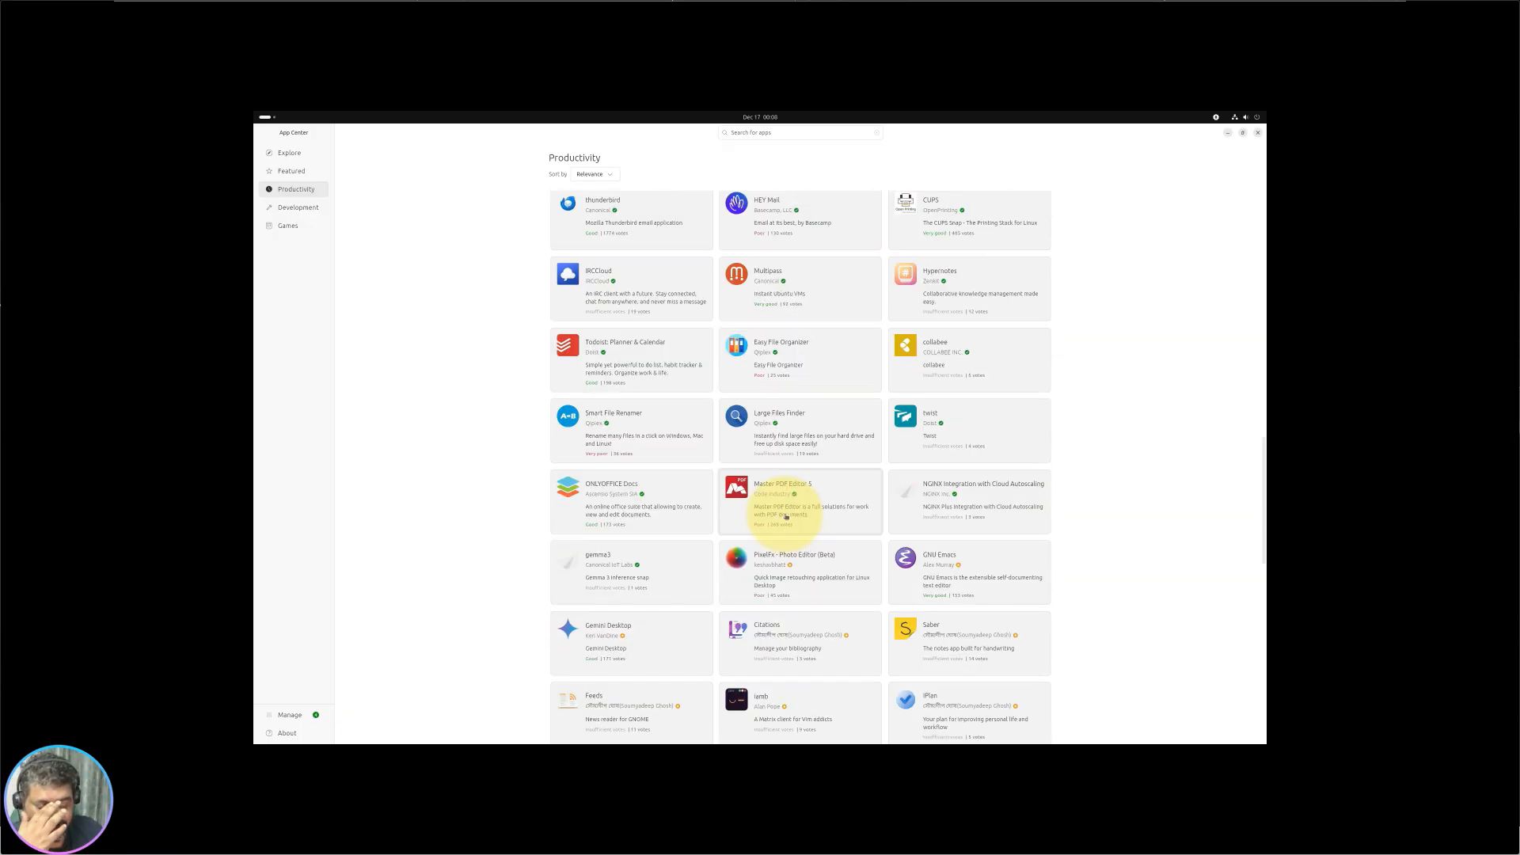
pyautogui.scroll(-3, 833, 342)
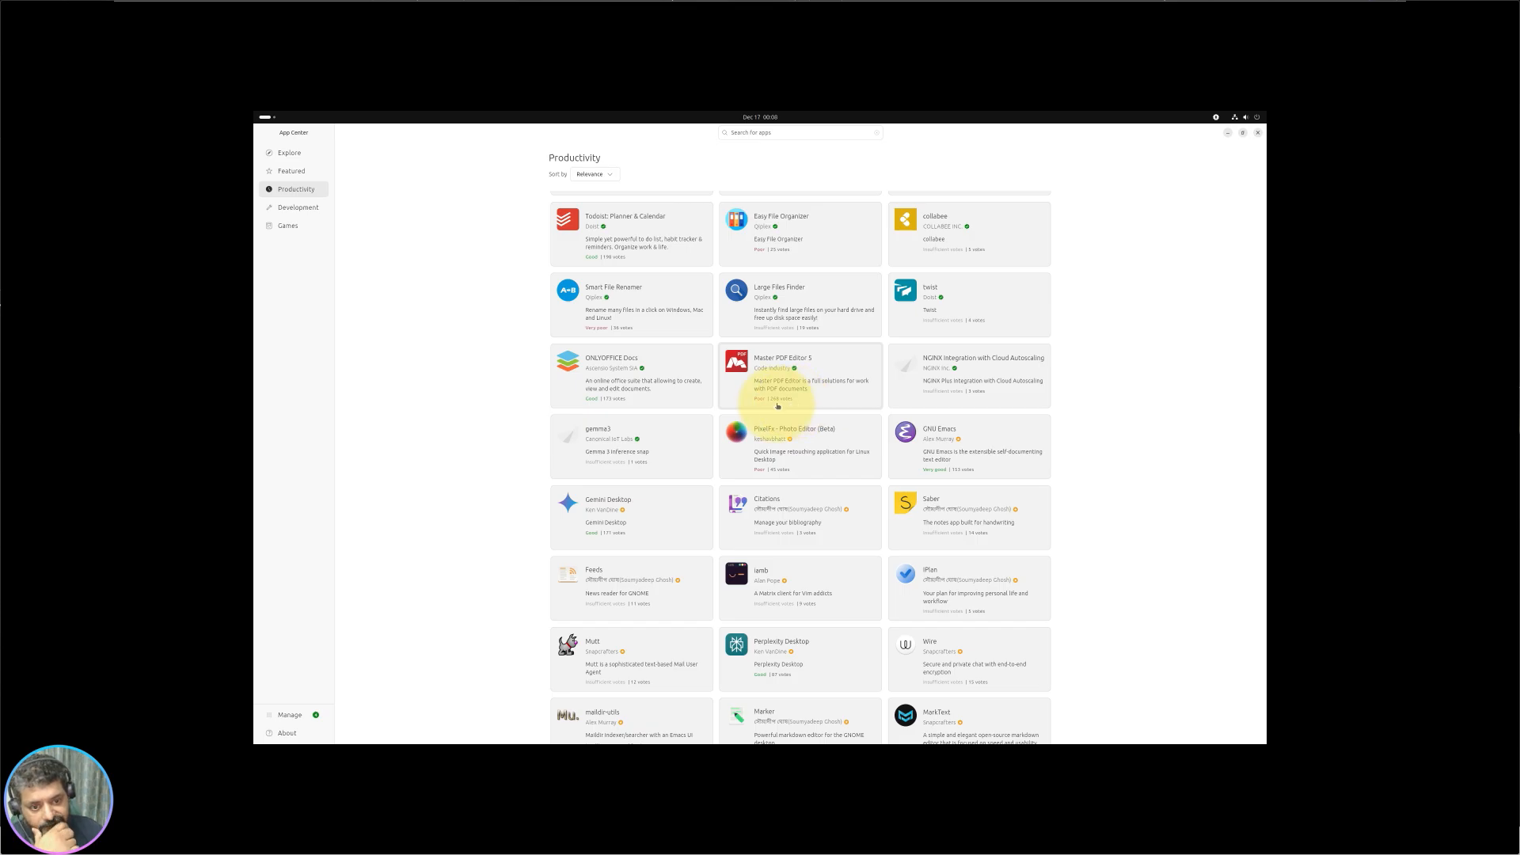
pyautogui.scroll(-3, 672, 502)
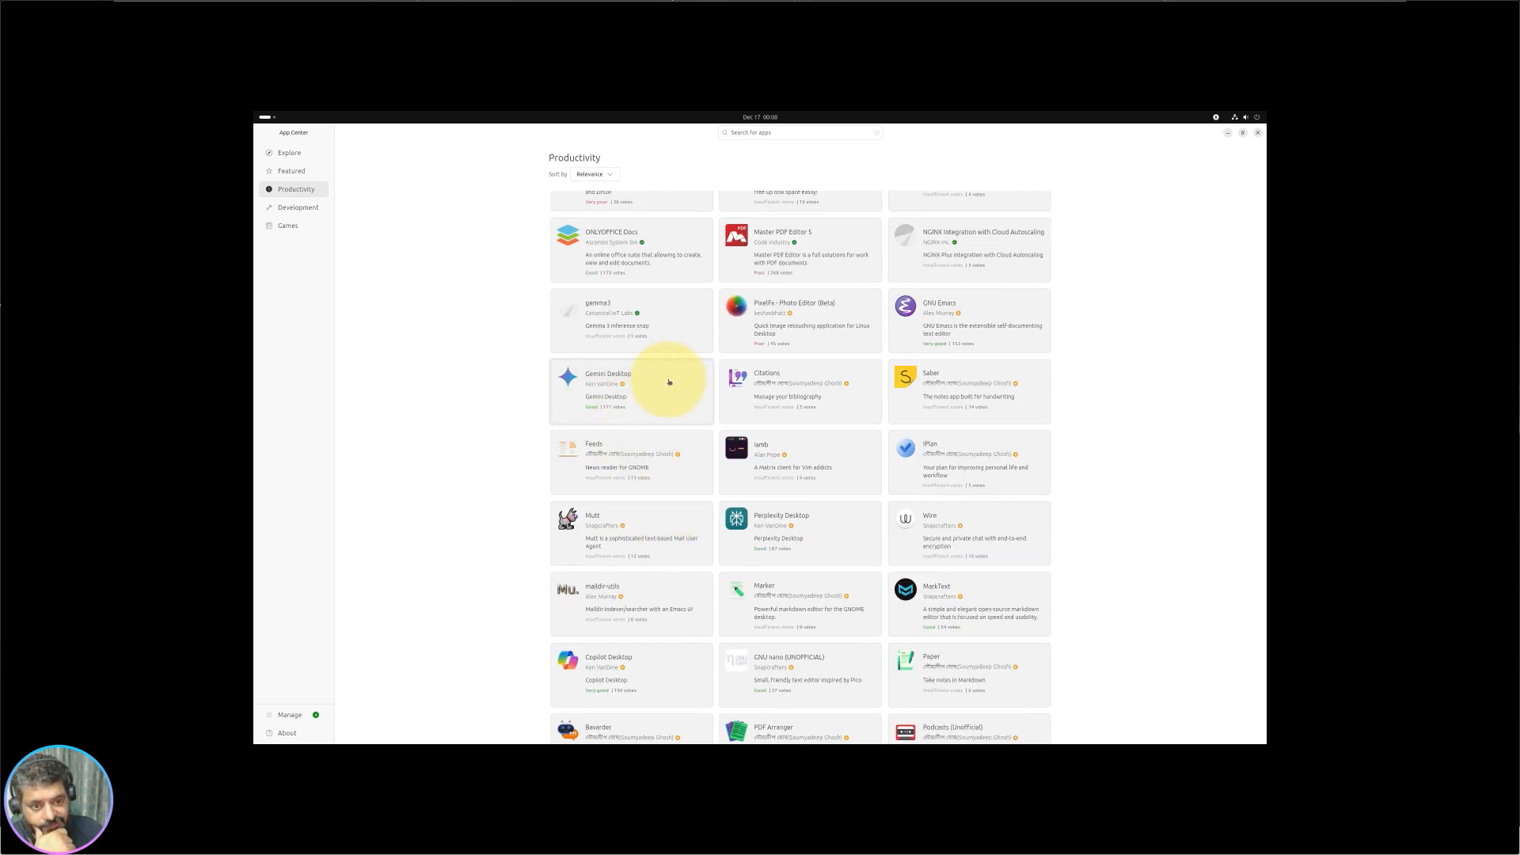
pyautogui.click(675, 401)
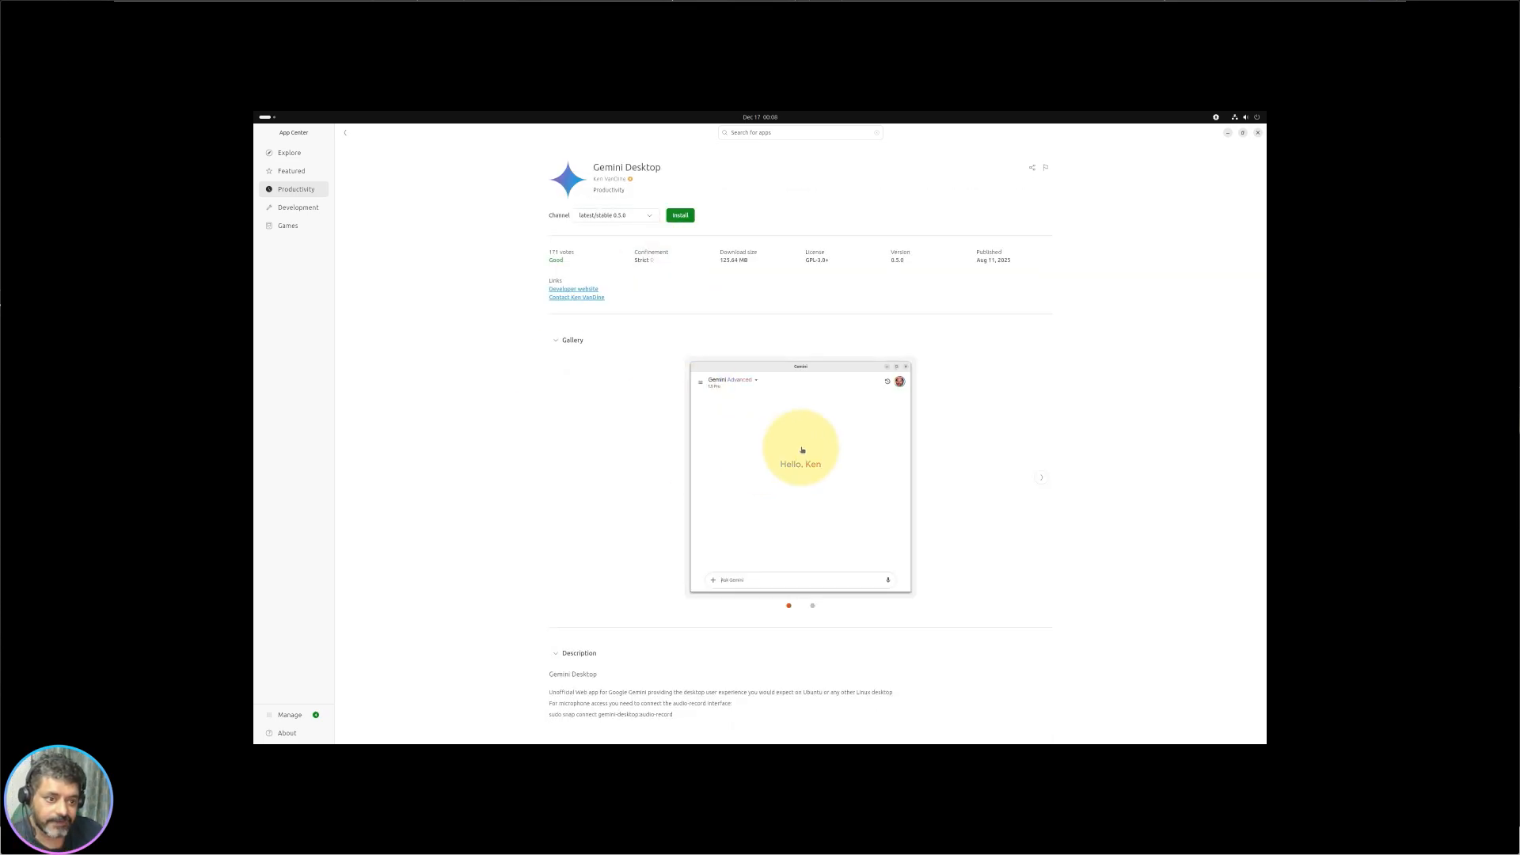
# Step: View a Gemini Desktop screenshot full size, then search 'chatgpt' and review ChatGPT Desktop
pyautogui.click(753, 585)
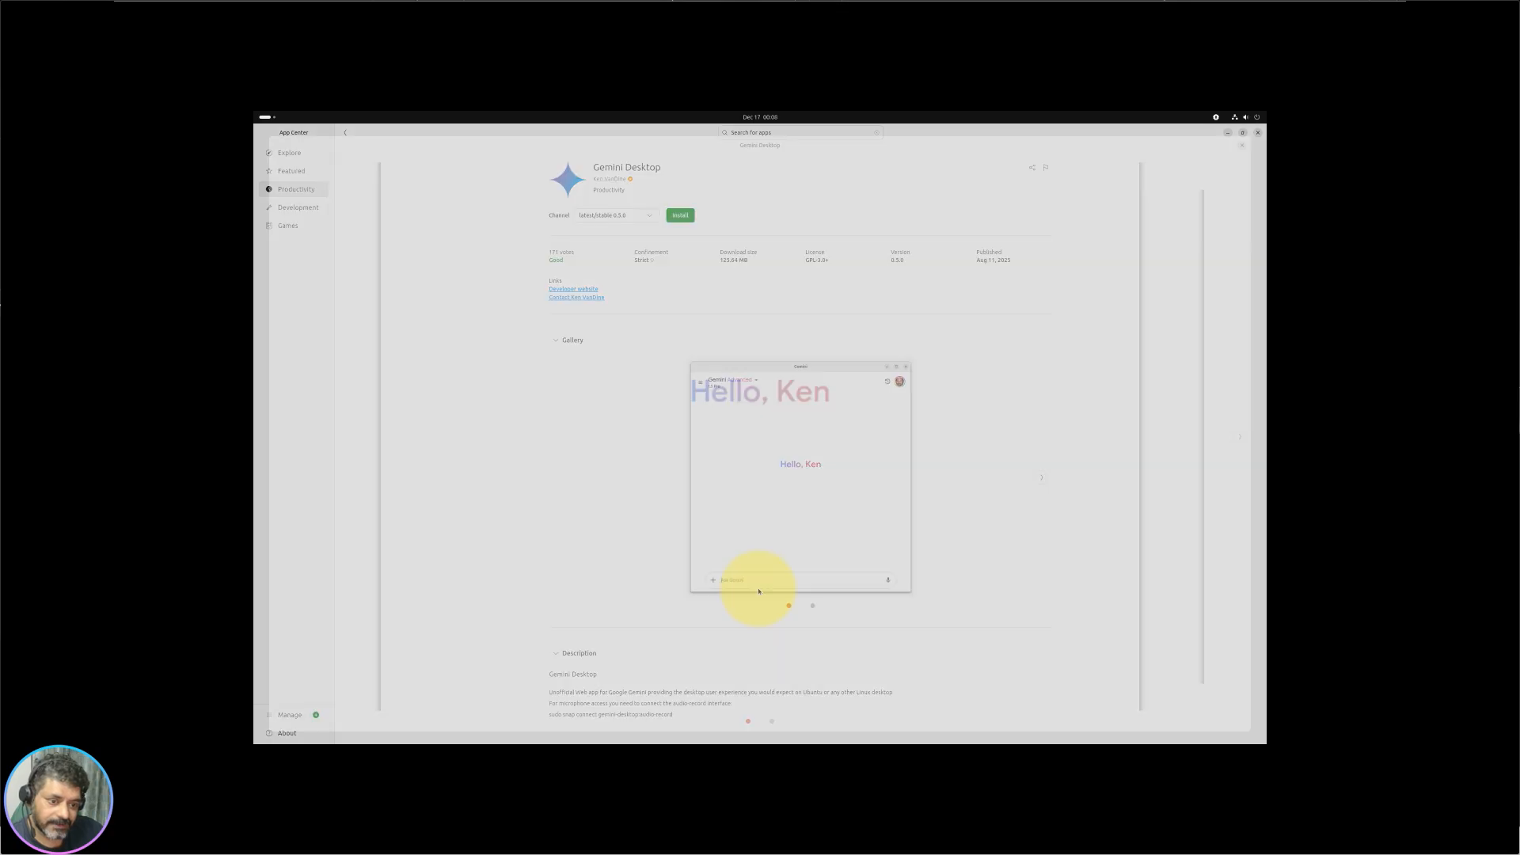
pyautogui.click(1241, 145)
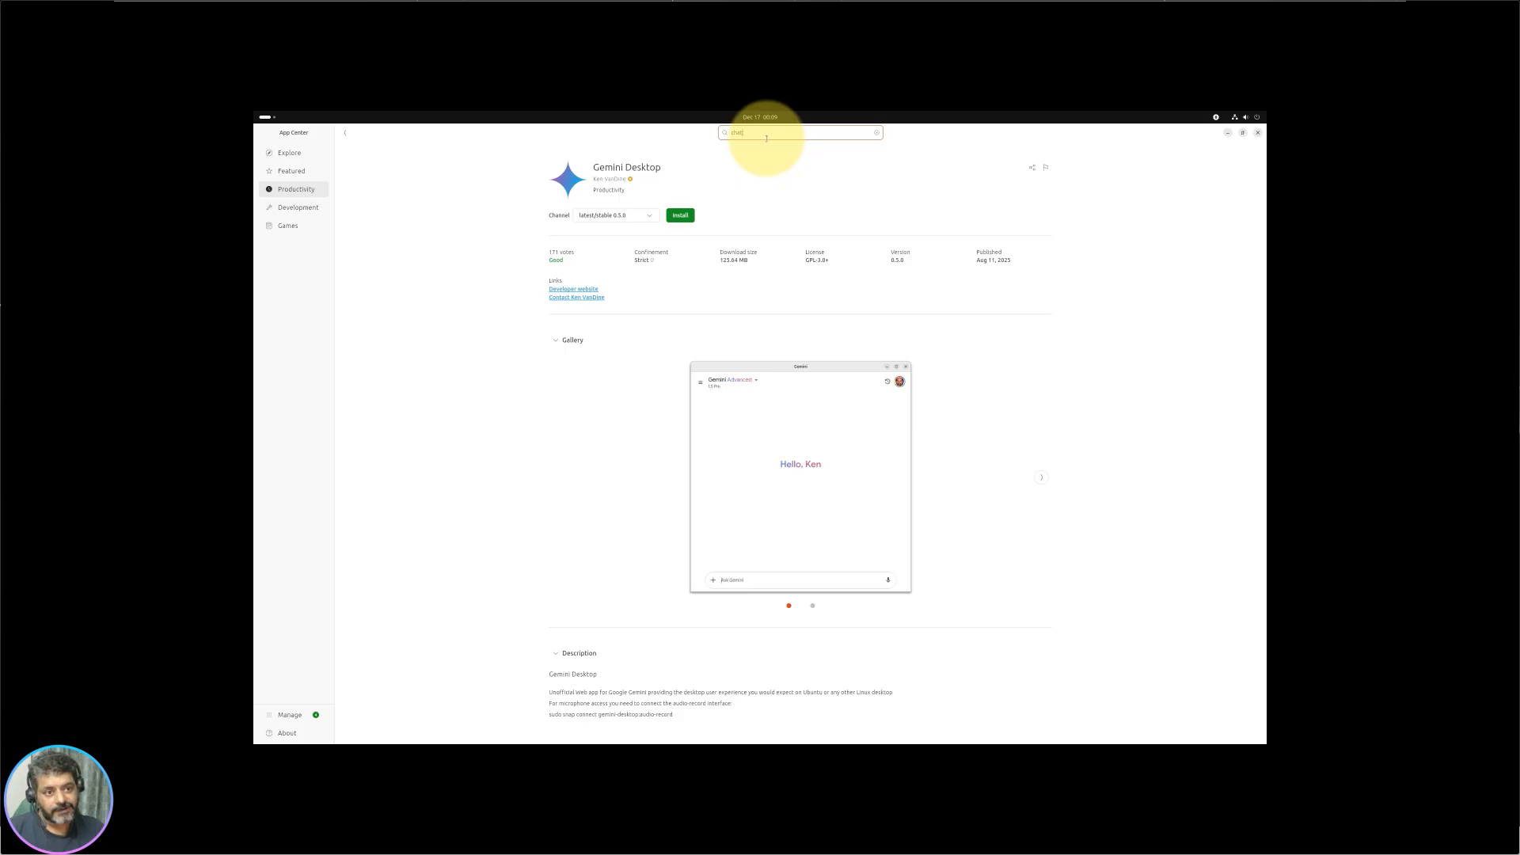
pyautogui.press('Return')
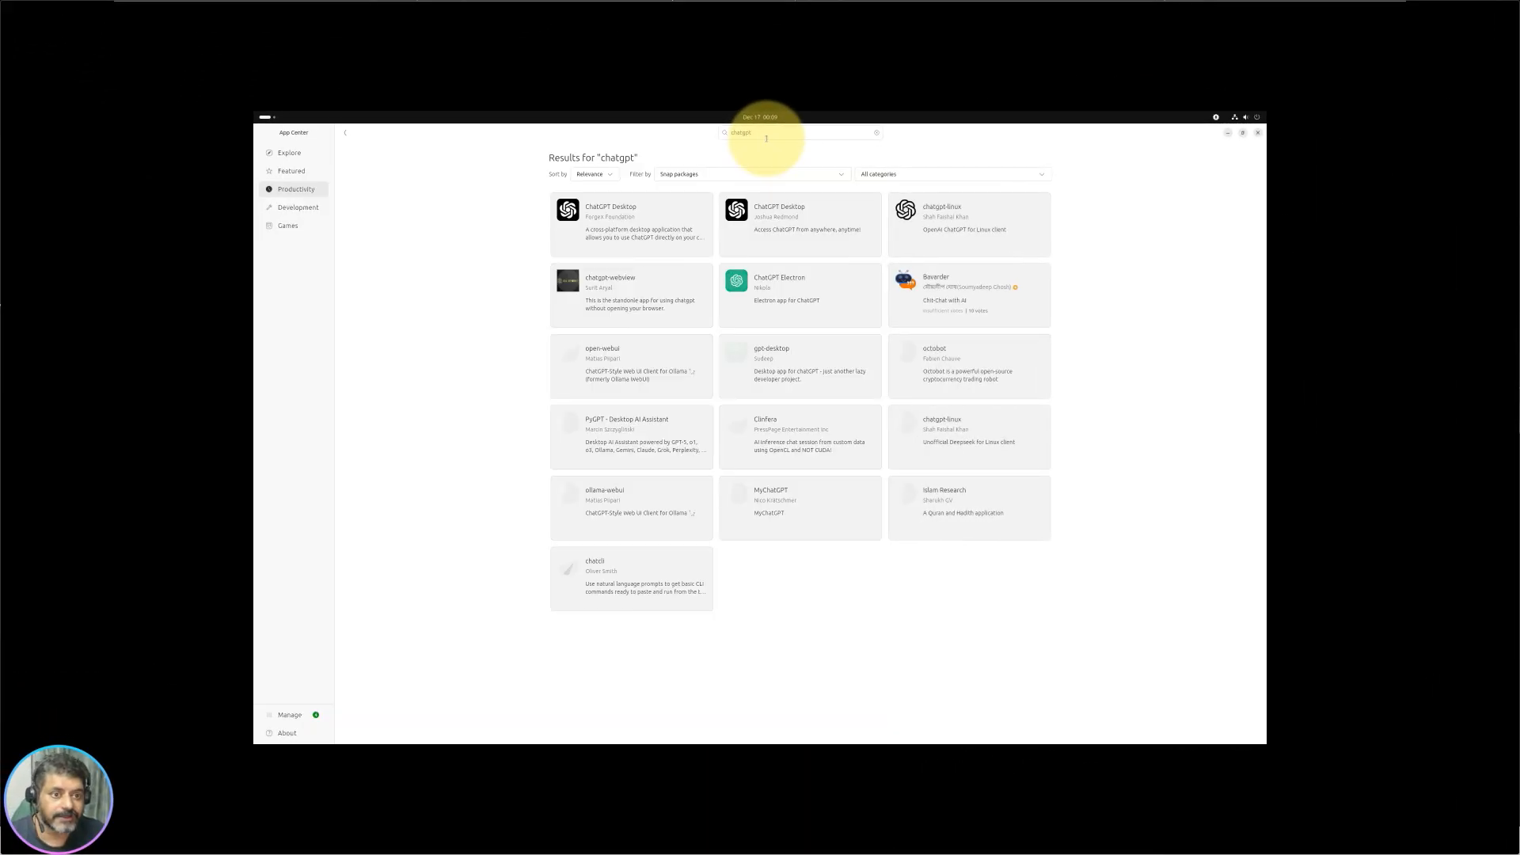
pyautogui.click(629, 242)
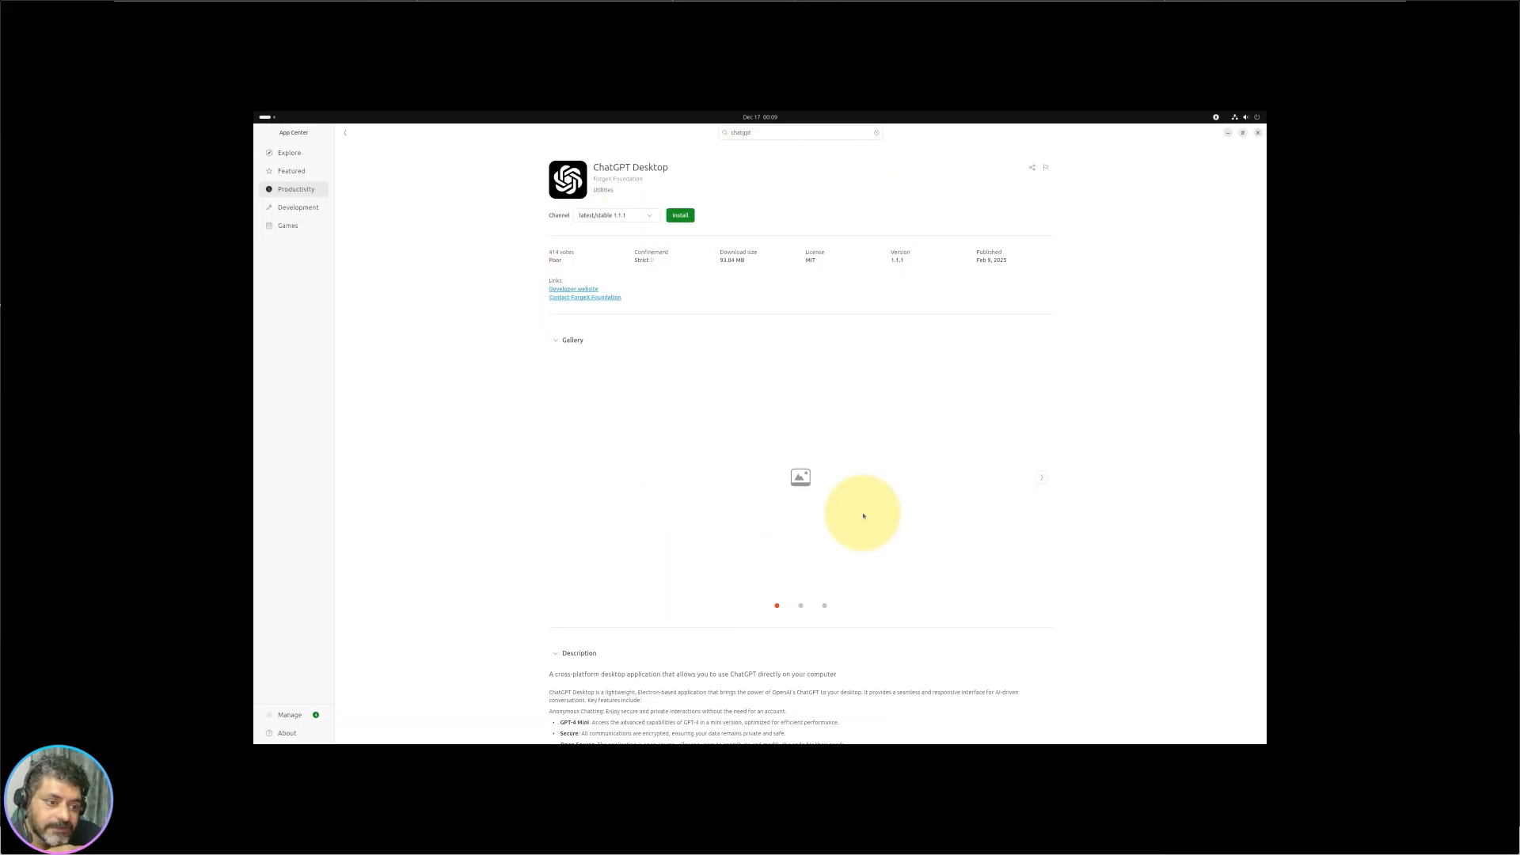
pyautogui.scroll(-1, 833, 513)
pyautogui.scroll(1, 842, 533)
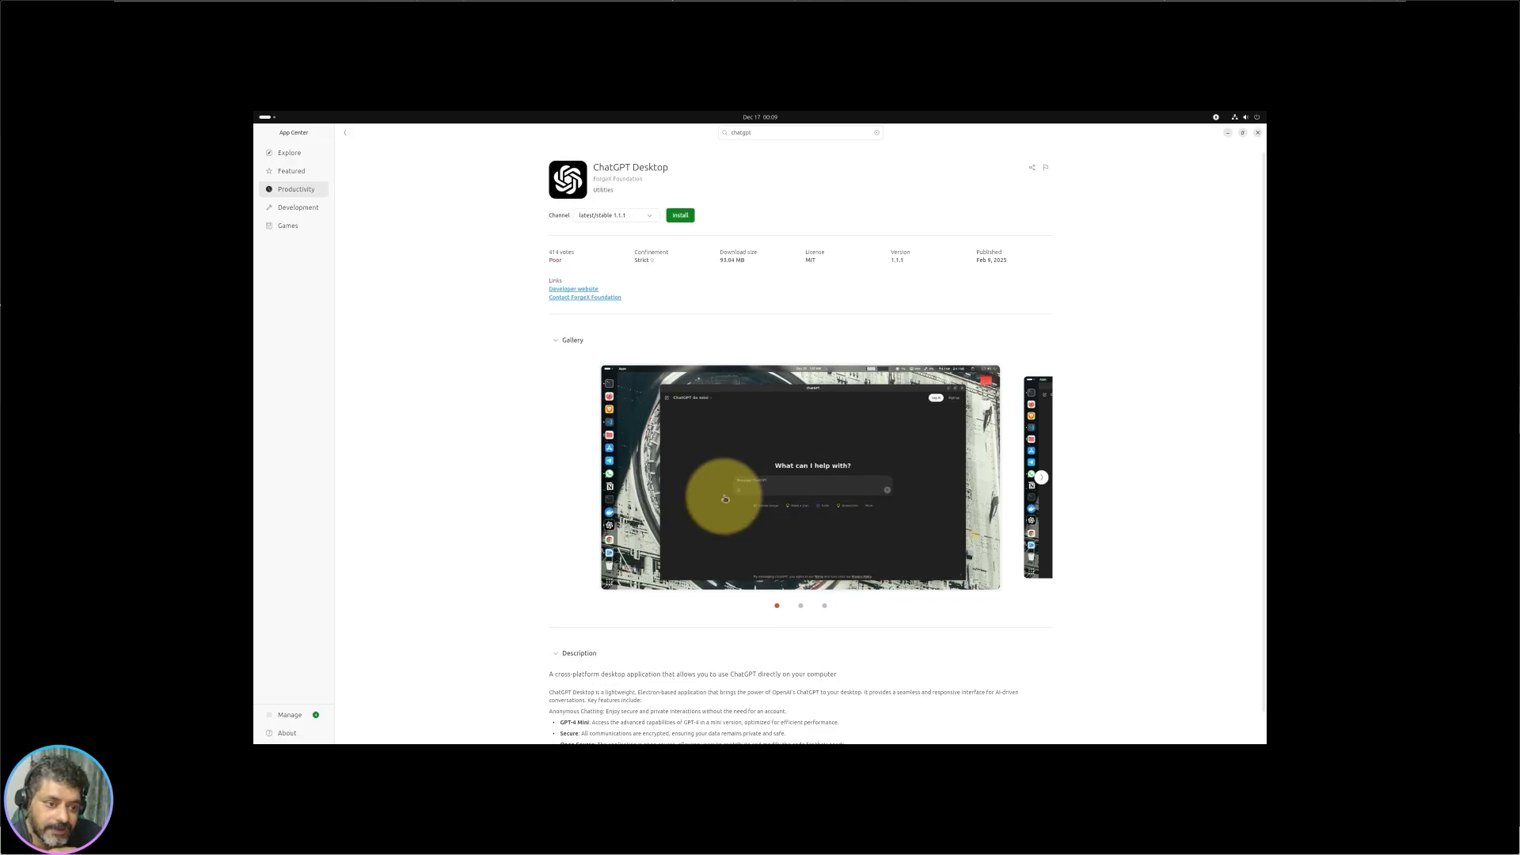
pyautogui.scroll(-1, 723, 491)
pyautogui.scroll(-1, 1035, 457)
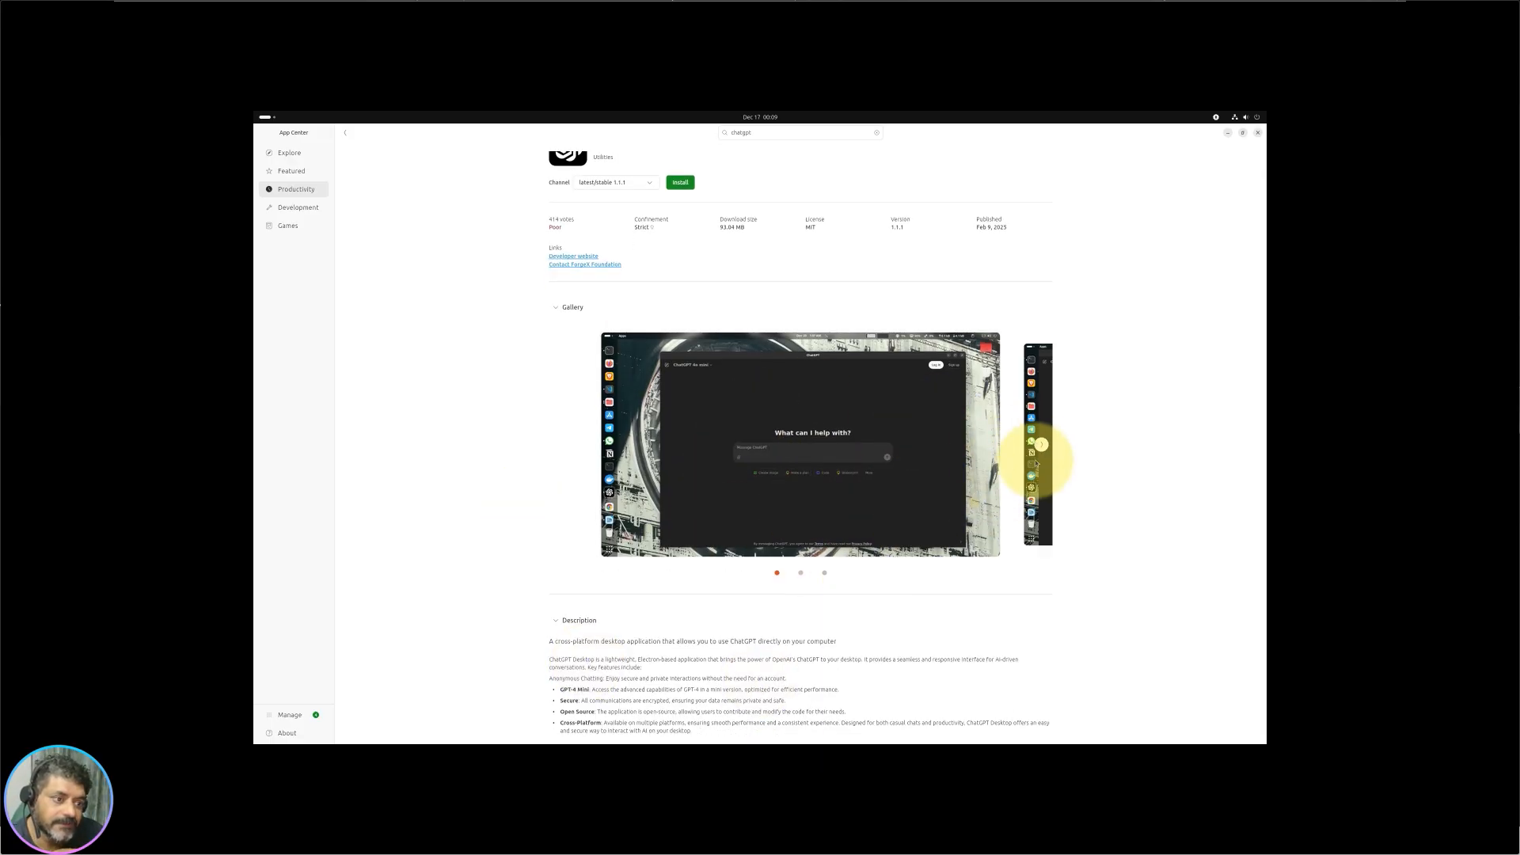
pyautogui.scroll(2, 1034, 459)
# Step: Open DeepSeek Desktop from Productivity, then move through Development to the Games category
pyautogui.click(297, 188)
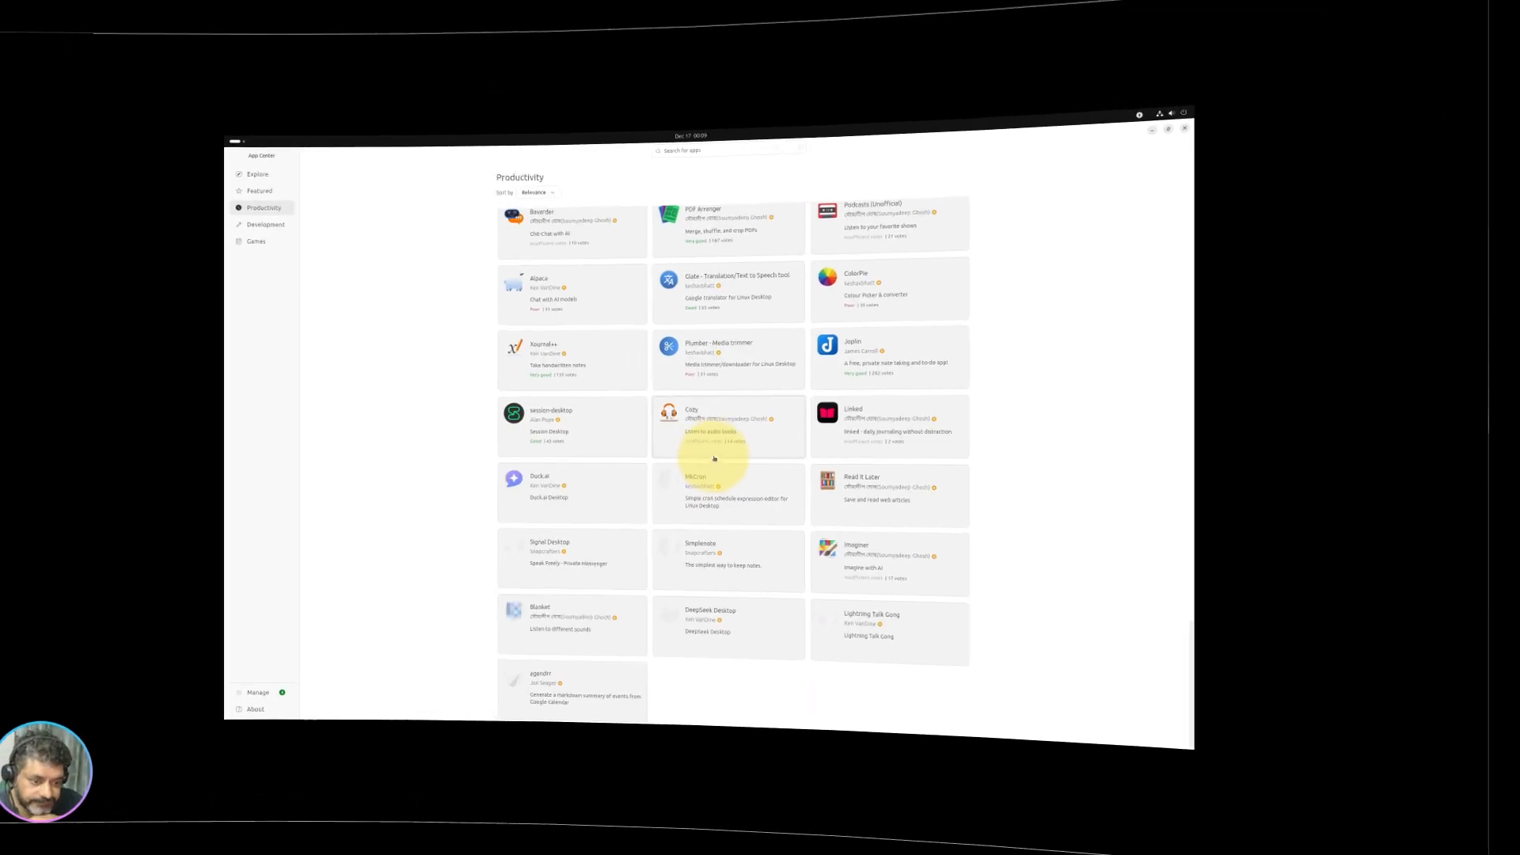
pyautogui.click(786, 628)
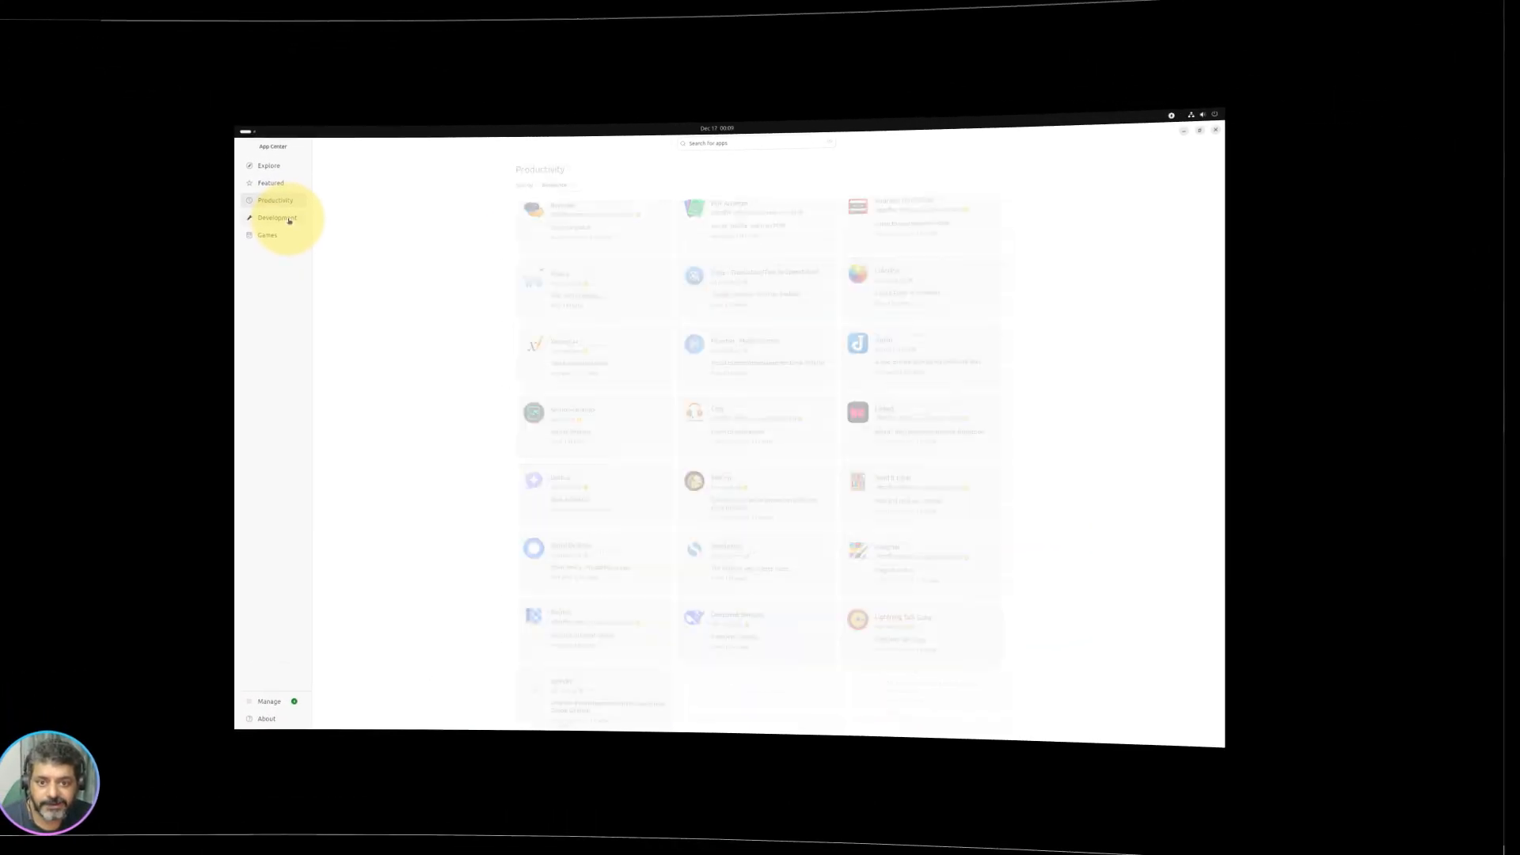
pyautogui.click(290, 219)
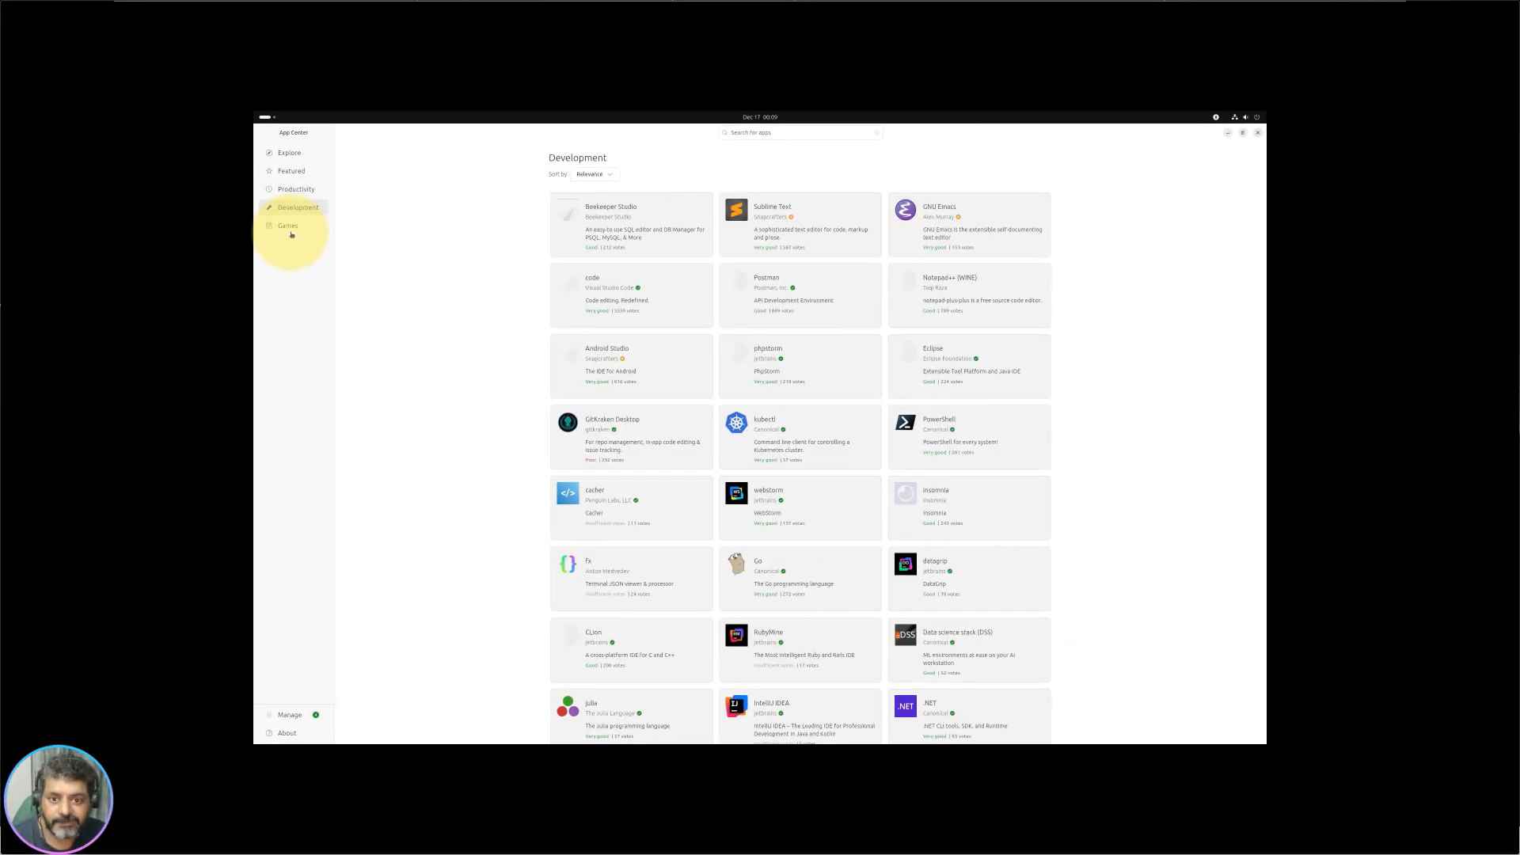
pyautogui.click(291, 233)
# Step: Scroll the Games page down to App Bundles and open the Emulators bundle
pyautogui.scroll(-4, 858, 519)
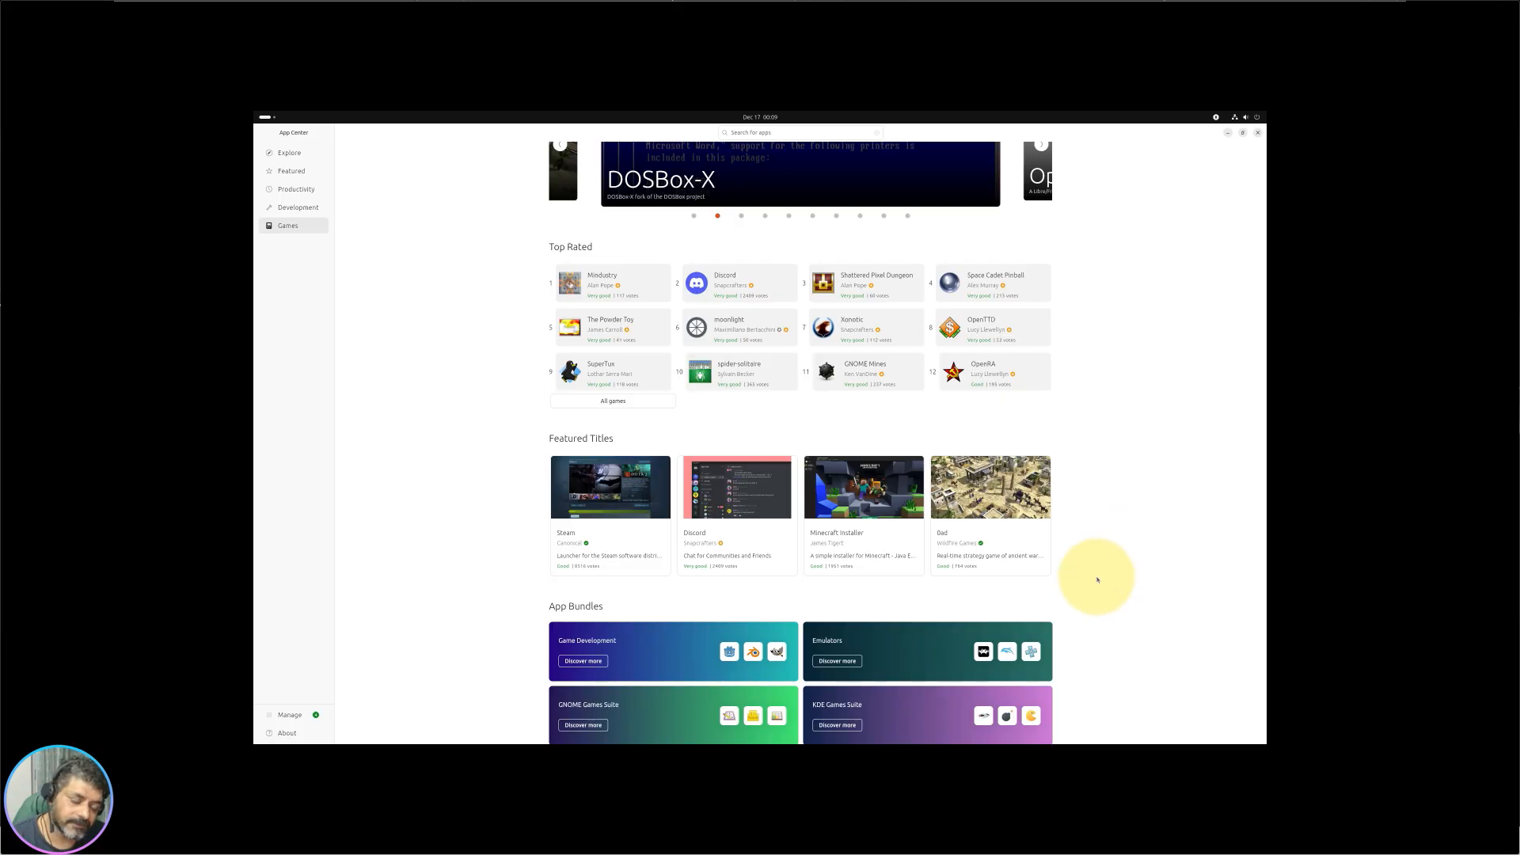
pyautogui.scroll(-3, 1097, 580)
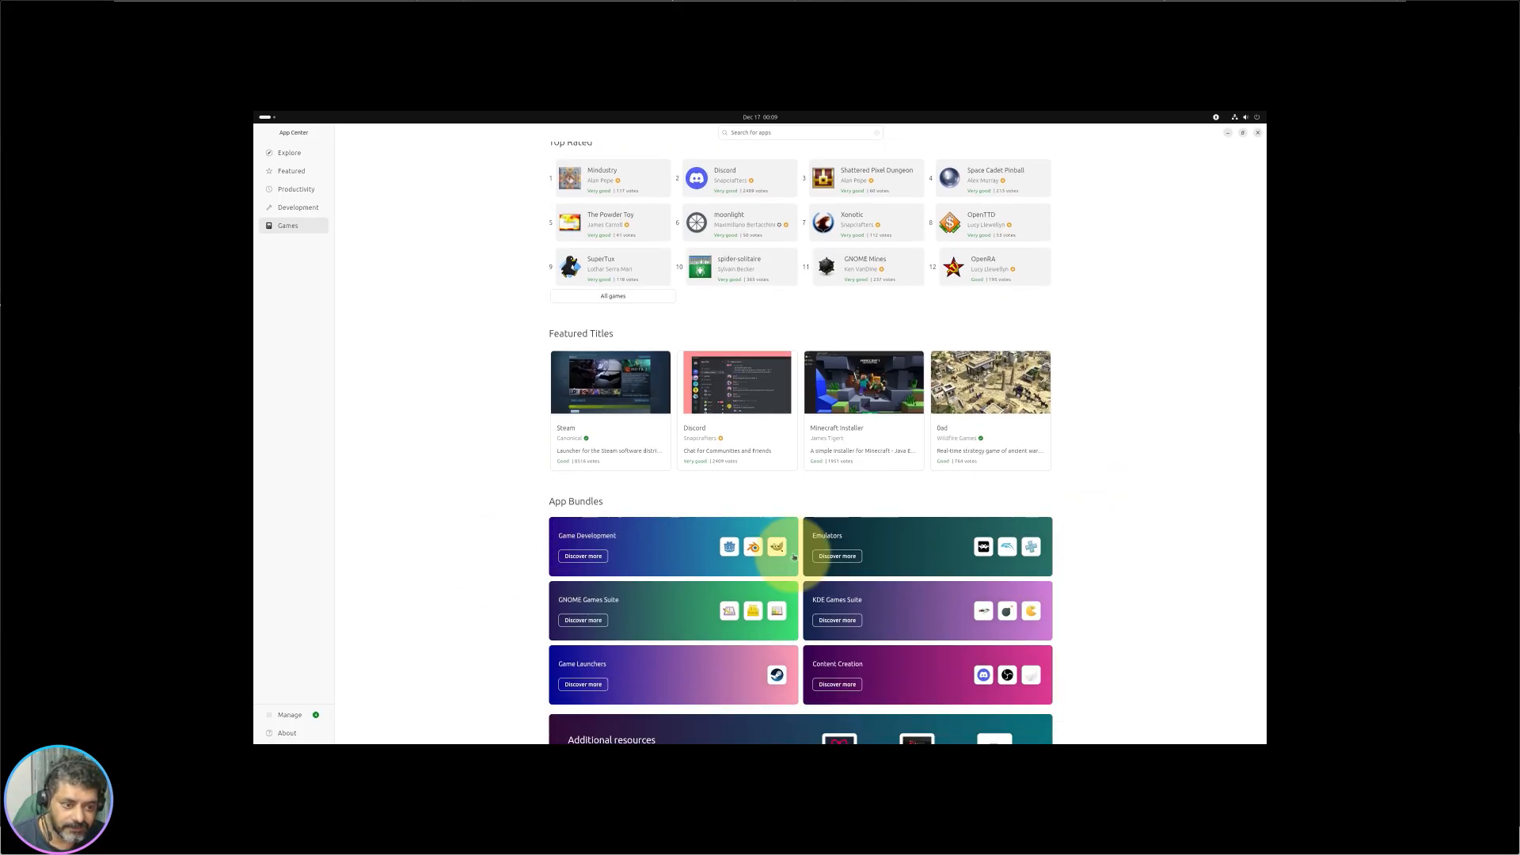
pyautogui.scroll(3, 796, 495)
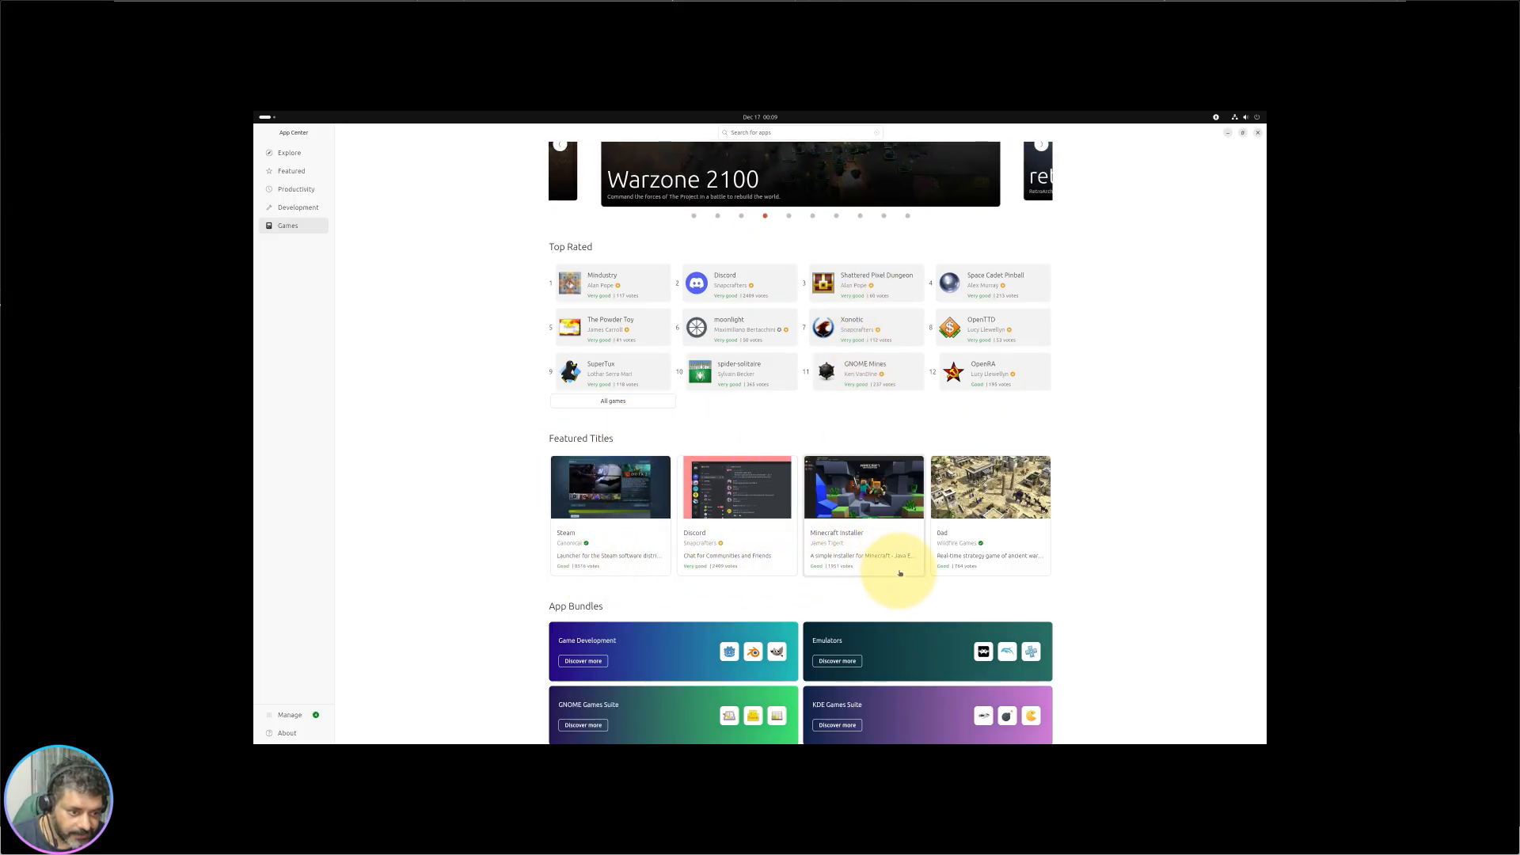
pyautogui.scroll(-1, 867, 637)
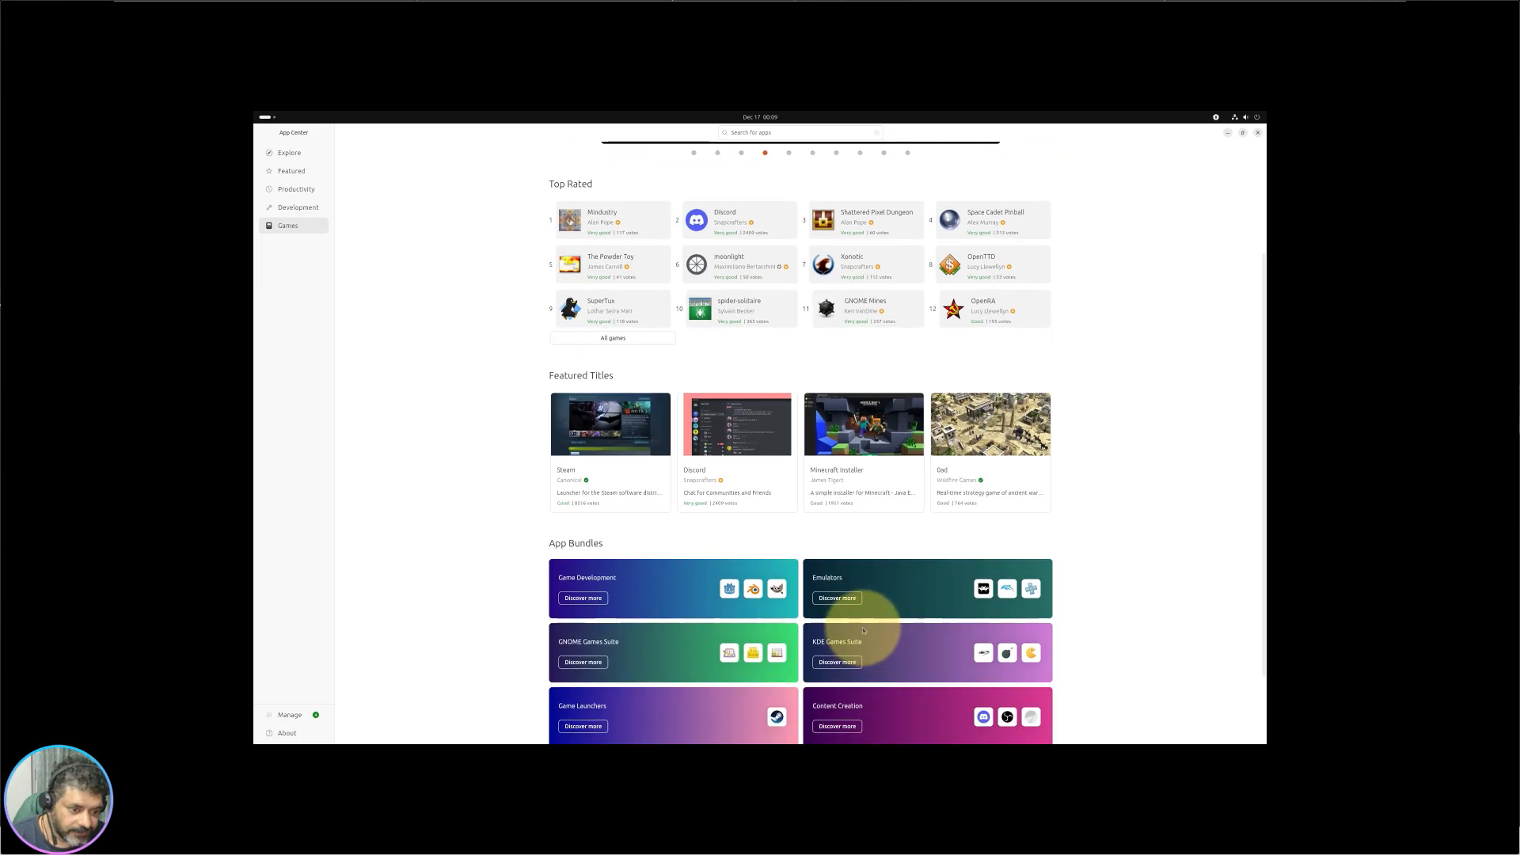
pyautogui.click(836, 599)
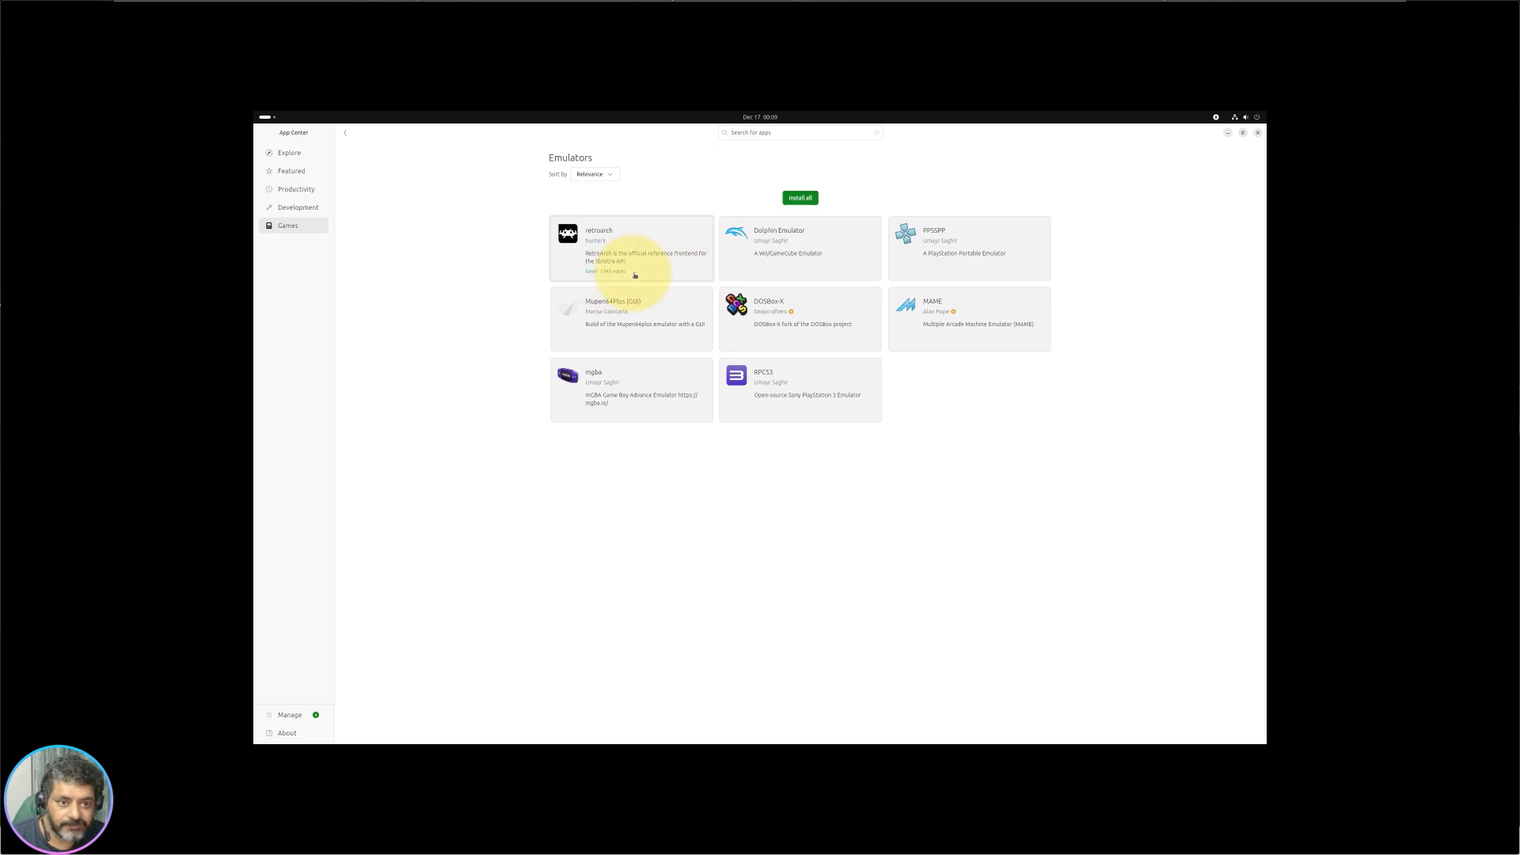
# Step: Open PPSSPP, page through its gallery to the fourth screenshot, and return to Emulators
pyautogui.click(999, 240)
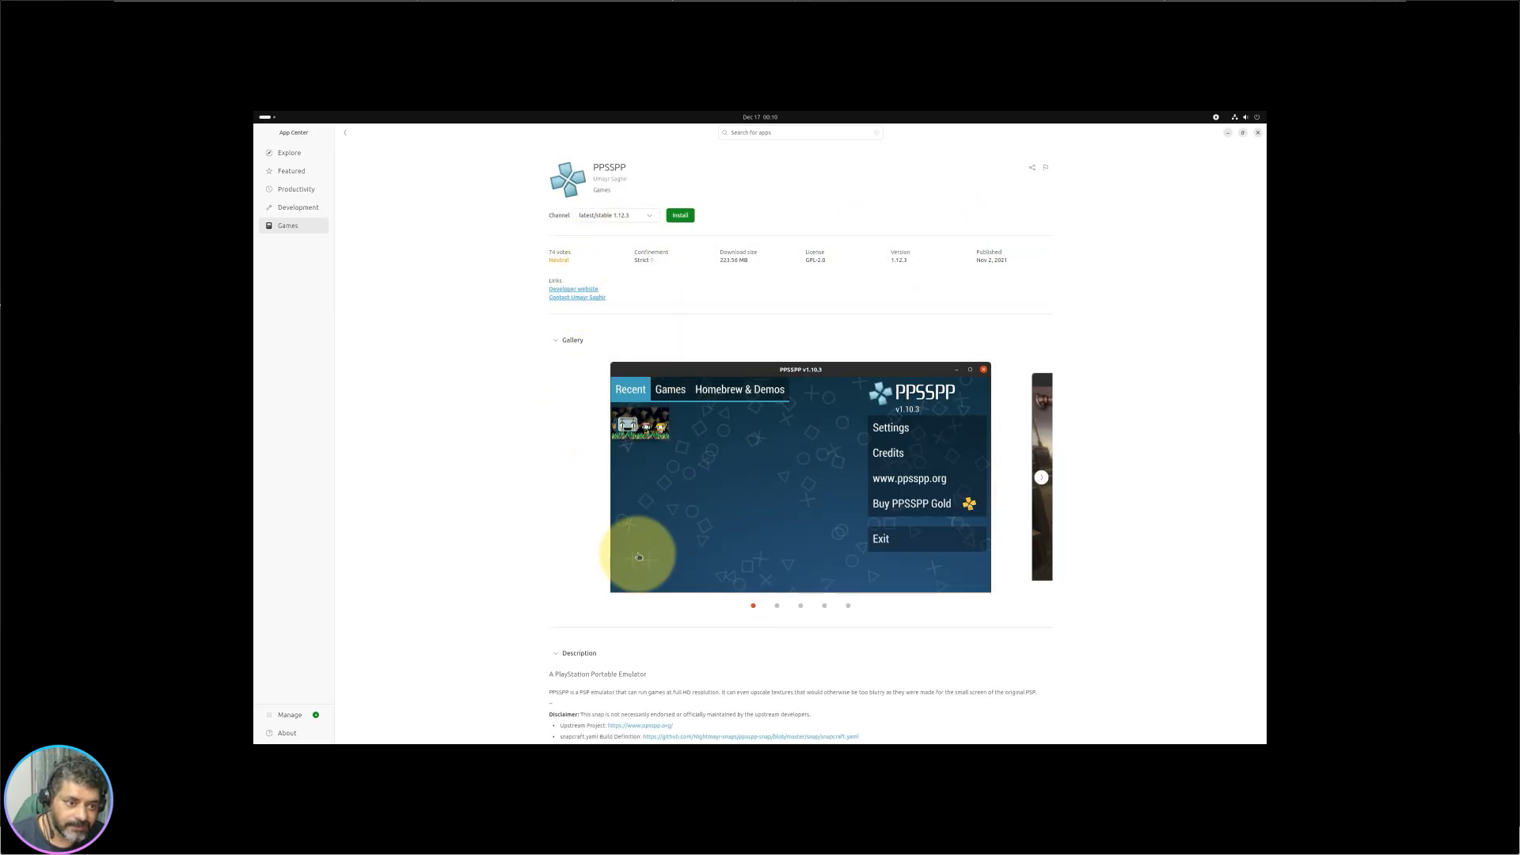
pyautogui.scroll(-1, 910, 471)
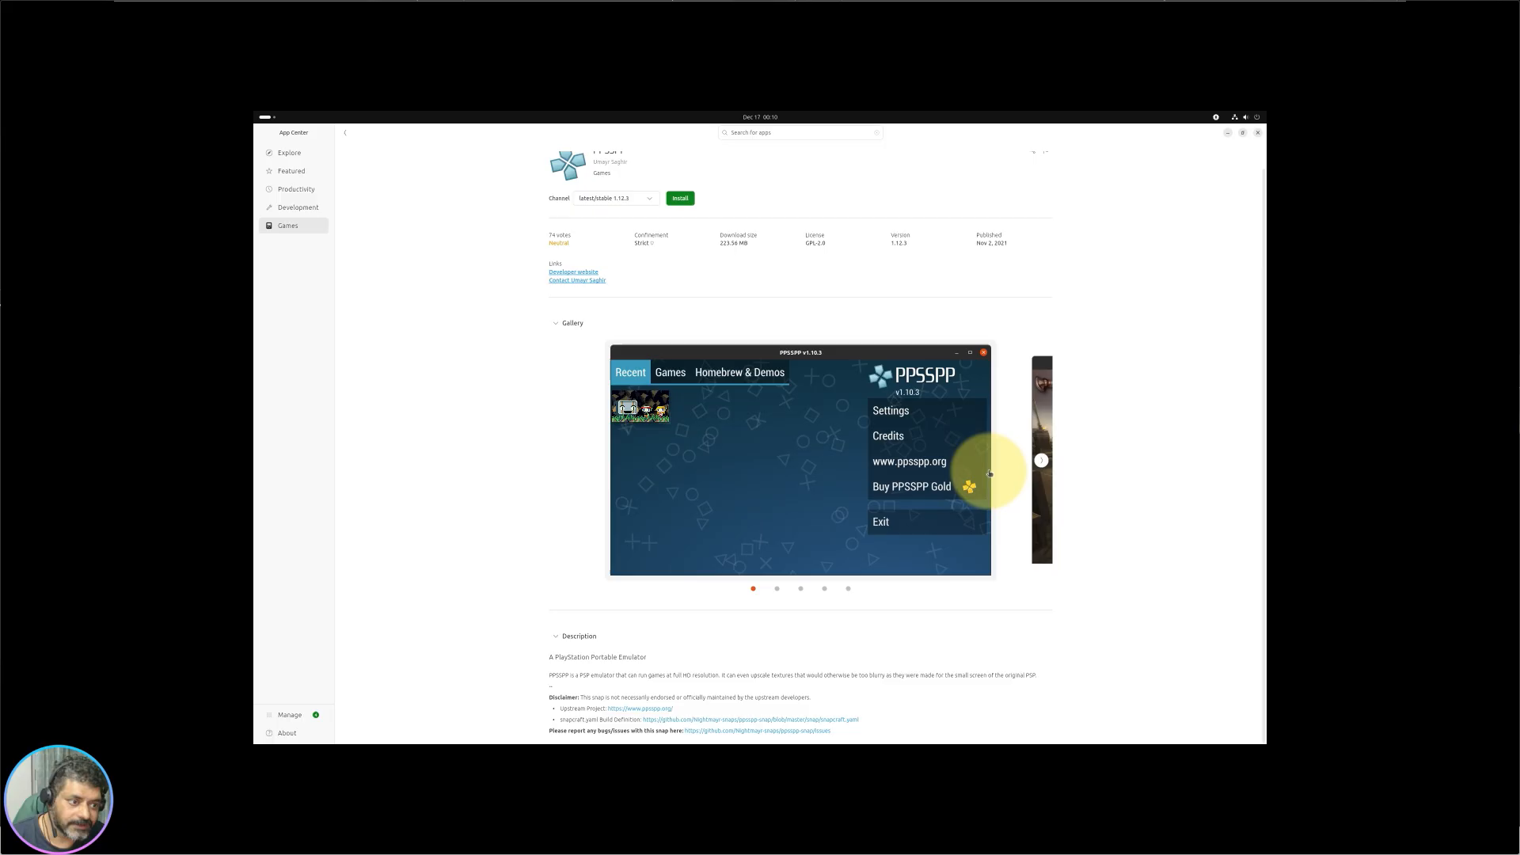
pyautogui.click(1040, 460)
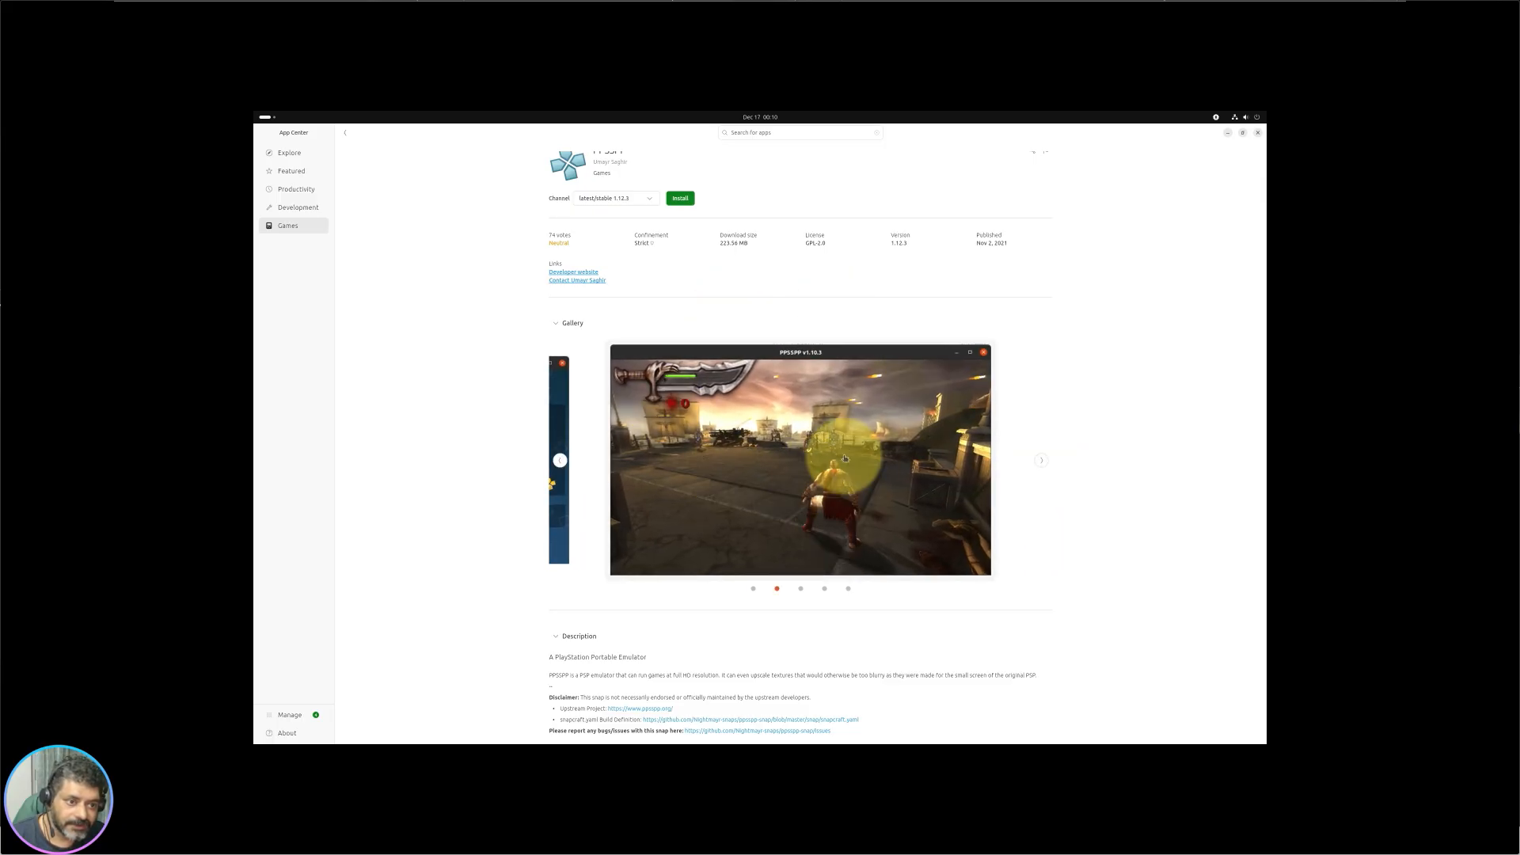
pyautogui.click(1041, 460)
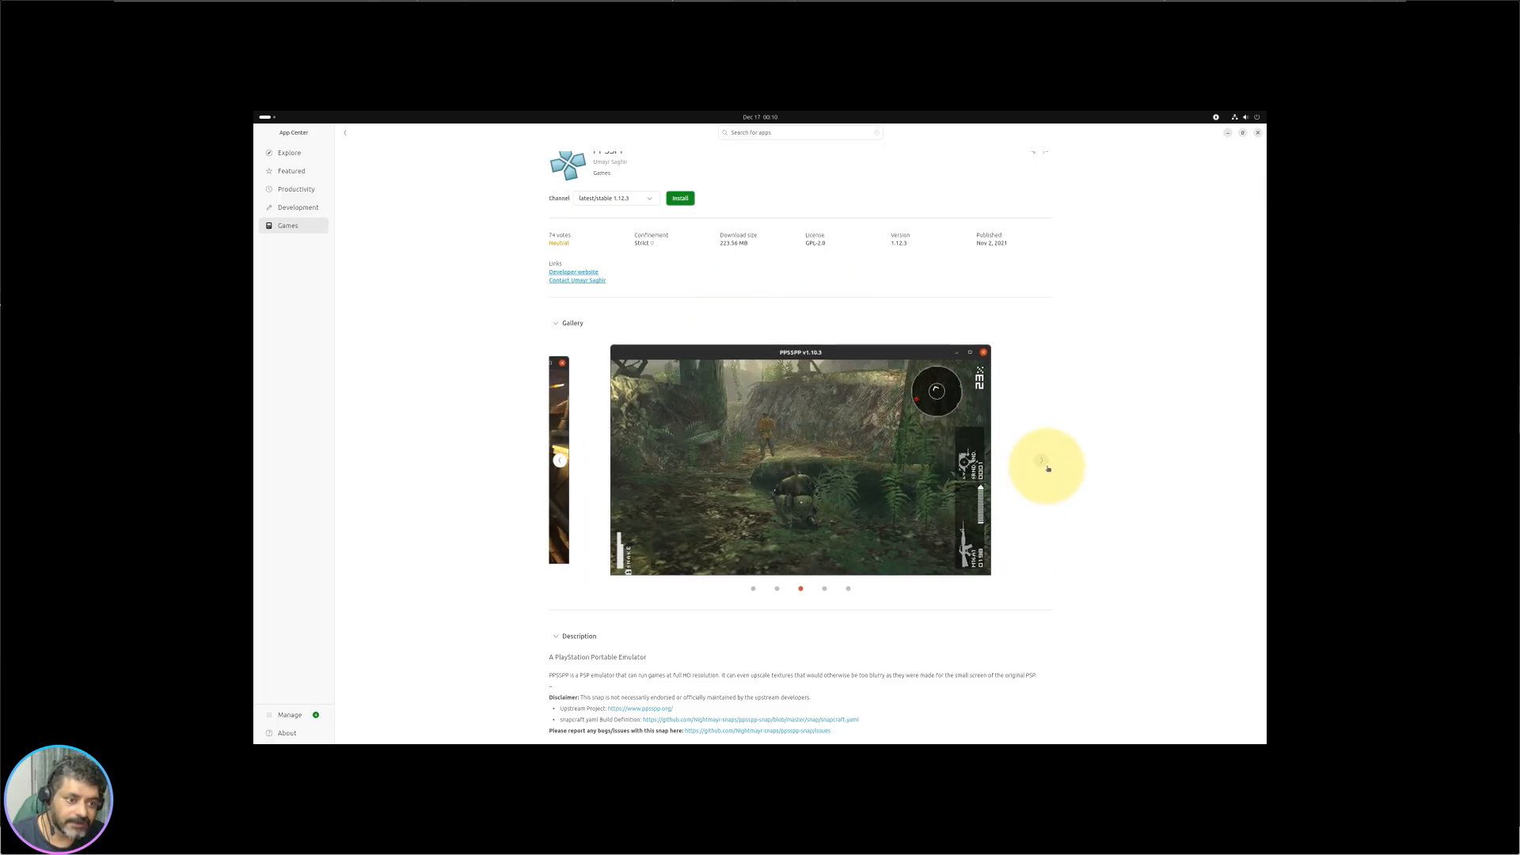
pyautogui.click(1041, 460)
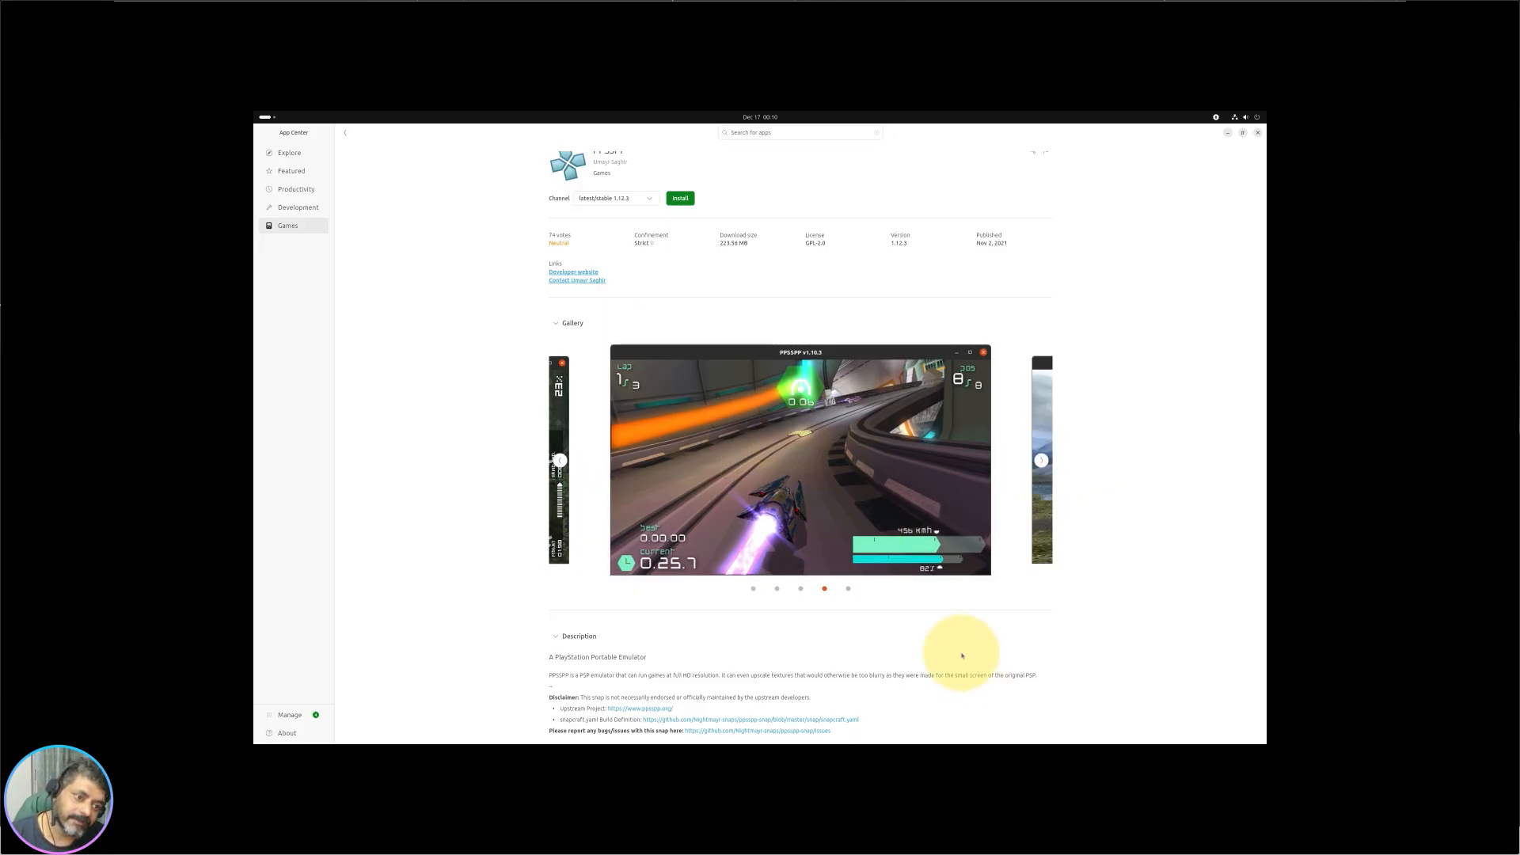
pyautogui.scroll(1, 586, 380)
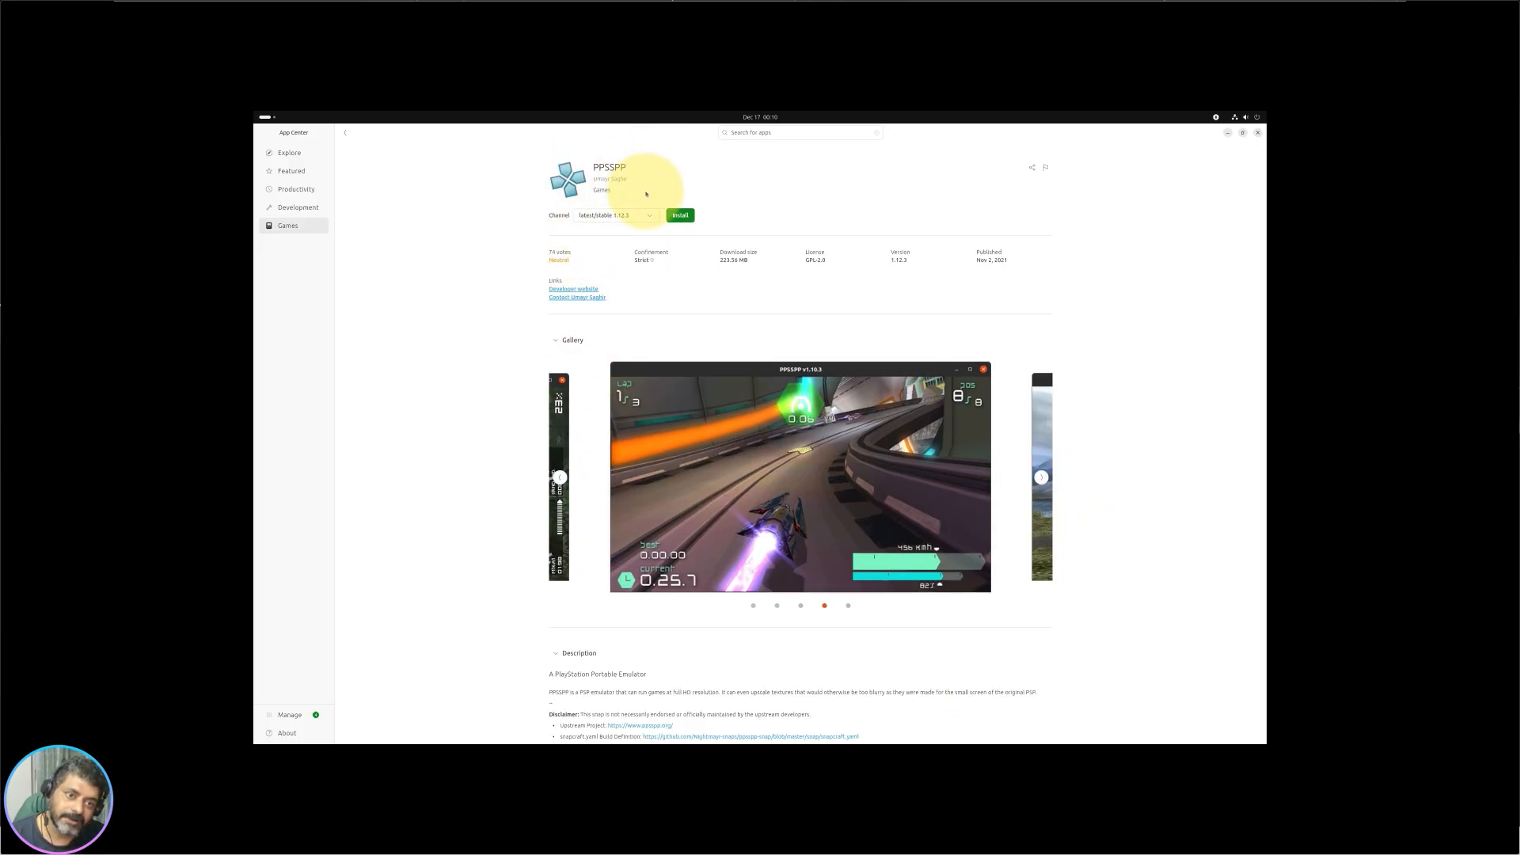
pyautogui.scroll(-1, 791, 518)
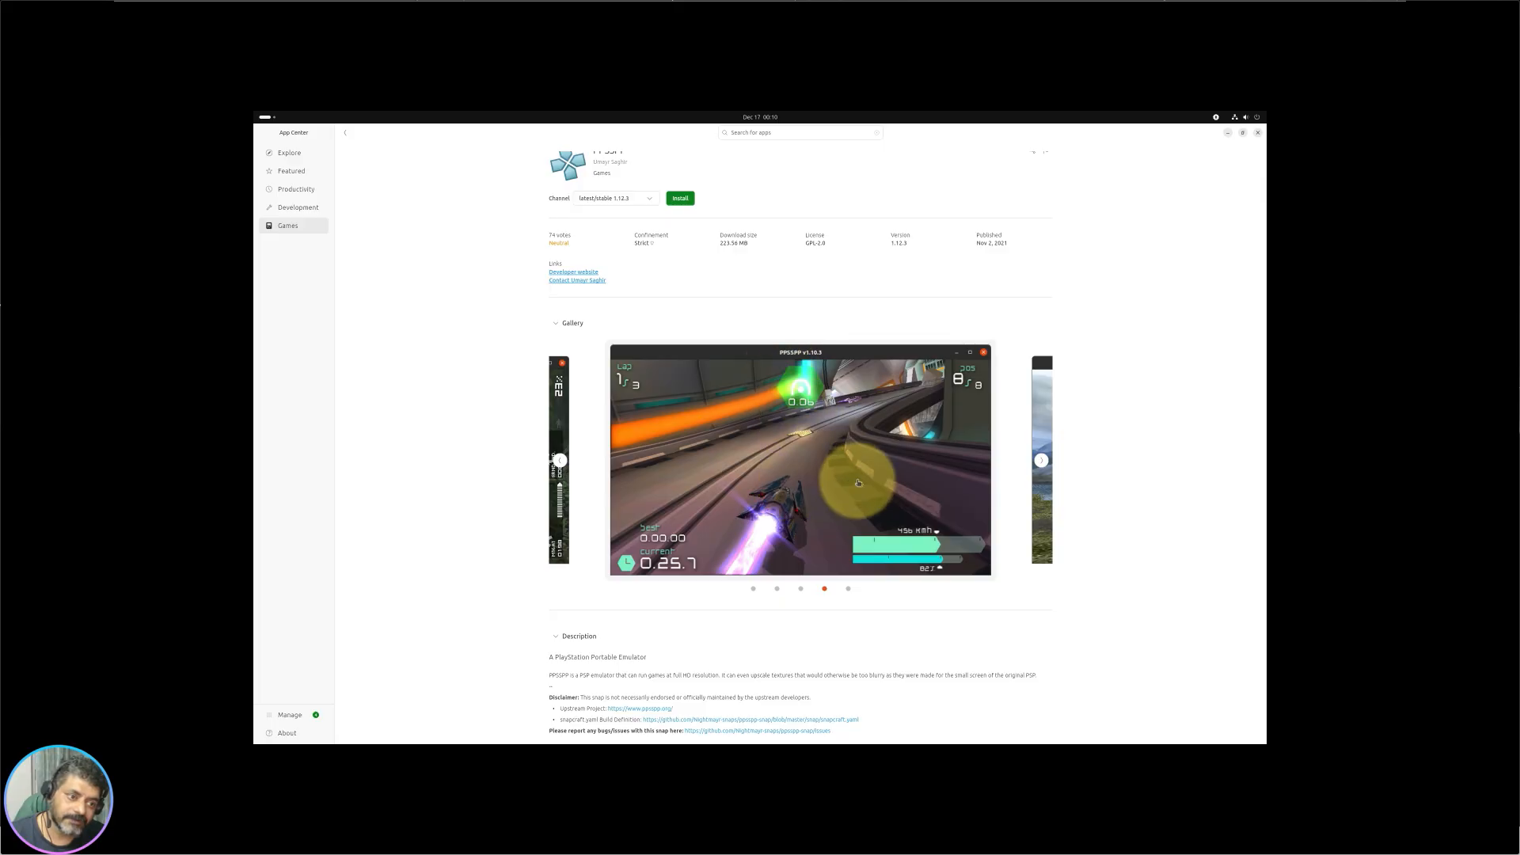
pyautogui.scroll(1, 858, 482)
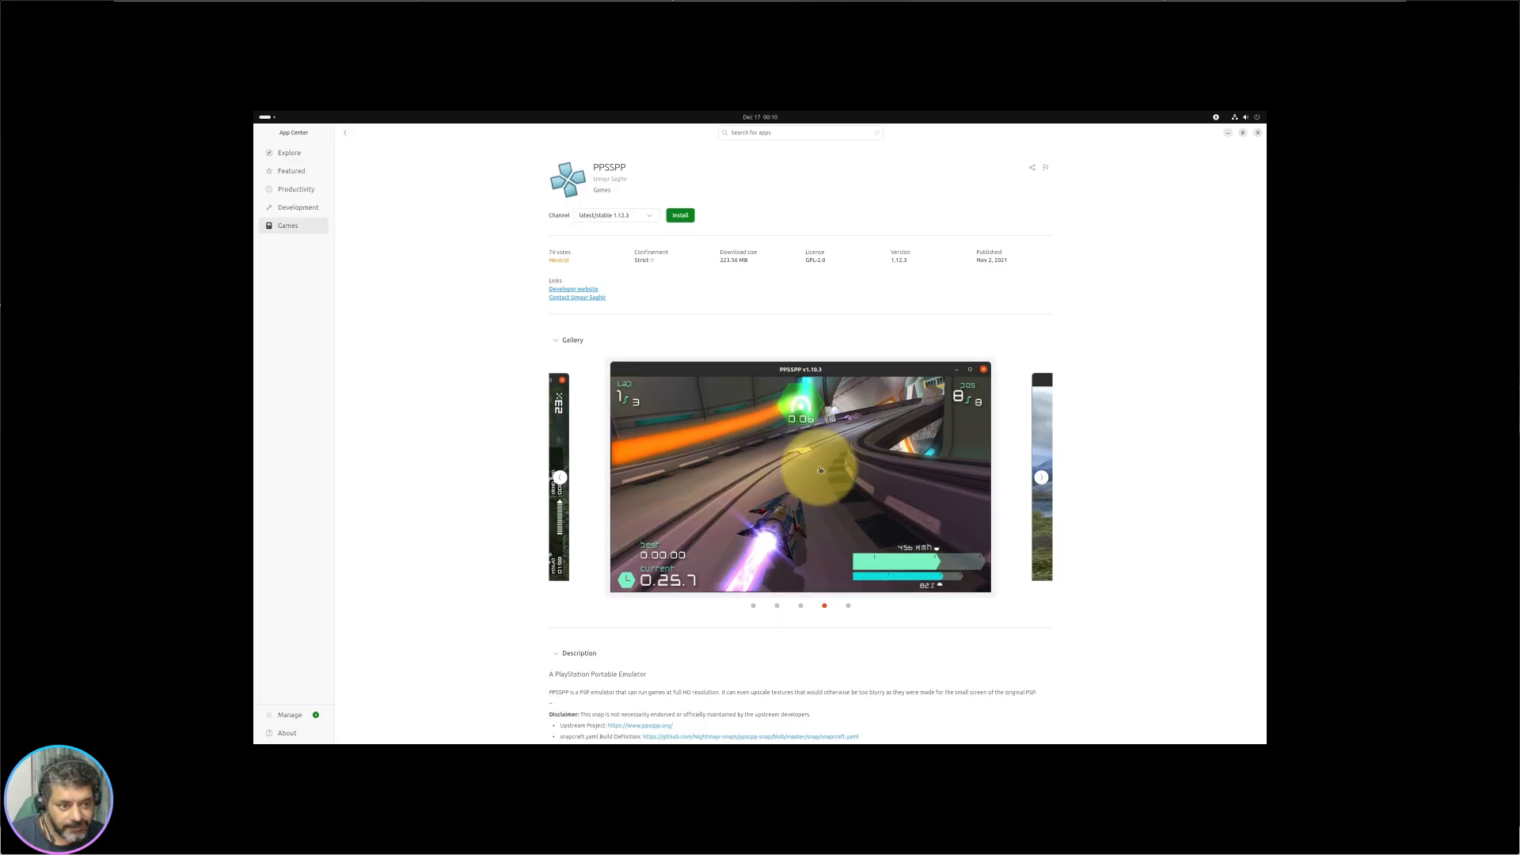
pyautogui.scroll(-1, 649, 522)
pyautogui.scroll(1, 641, 507)
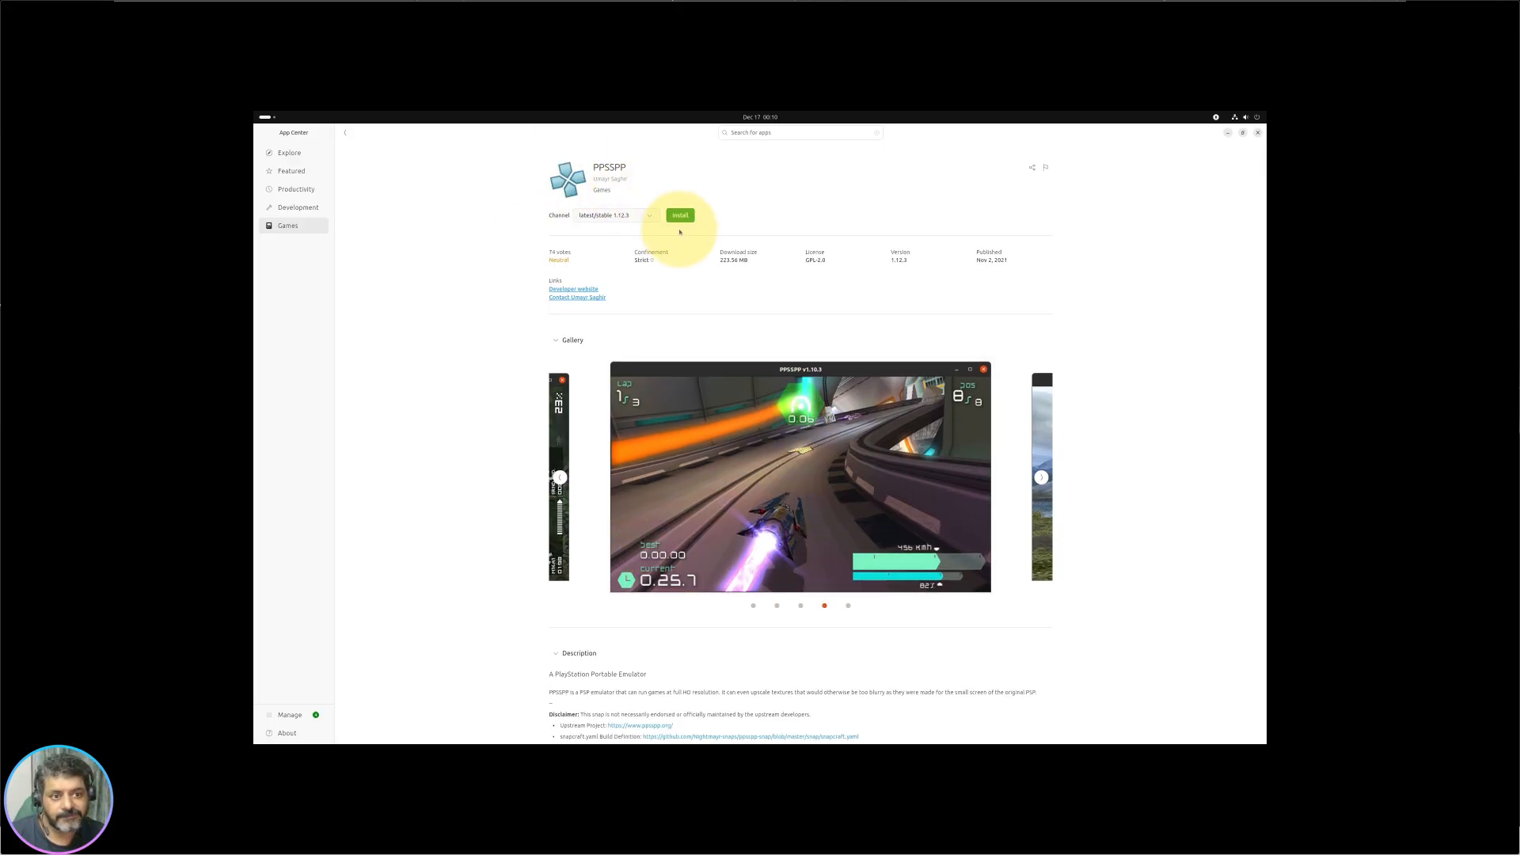
pyautogui.click(349, 134)
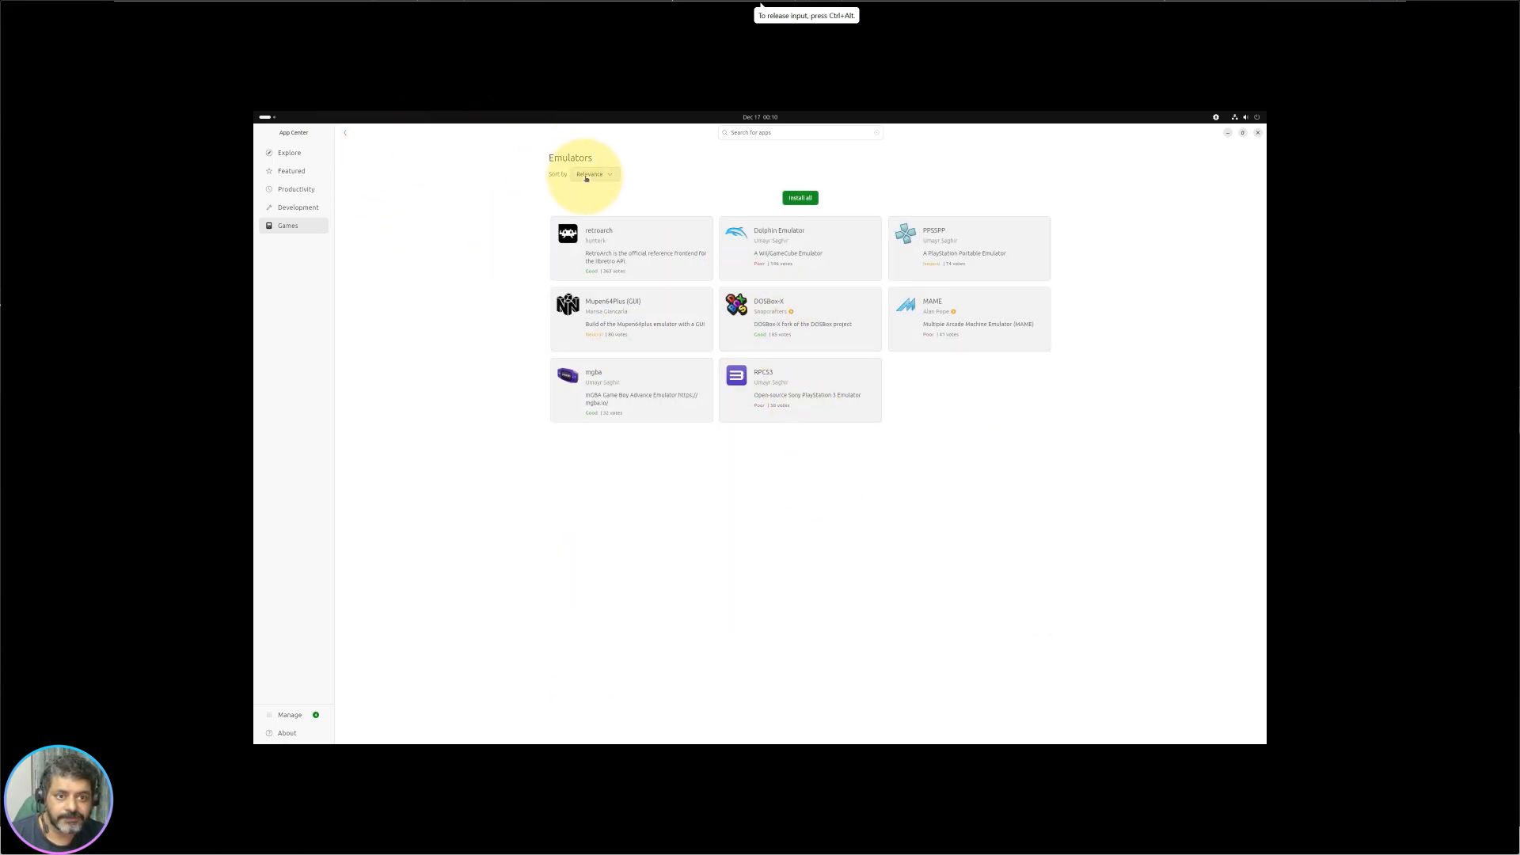
# Step: Return to the Games page and open Space Cadet Pinball from Top Rated
pyautogui.click(346, 131)
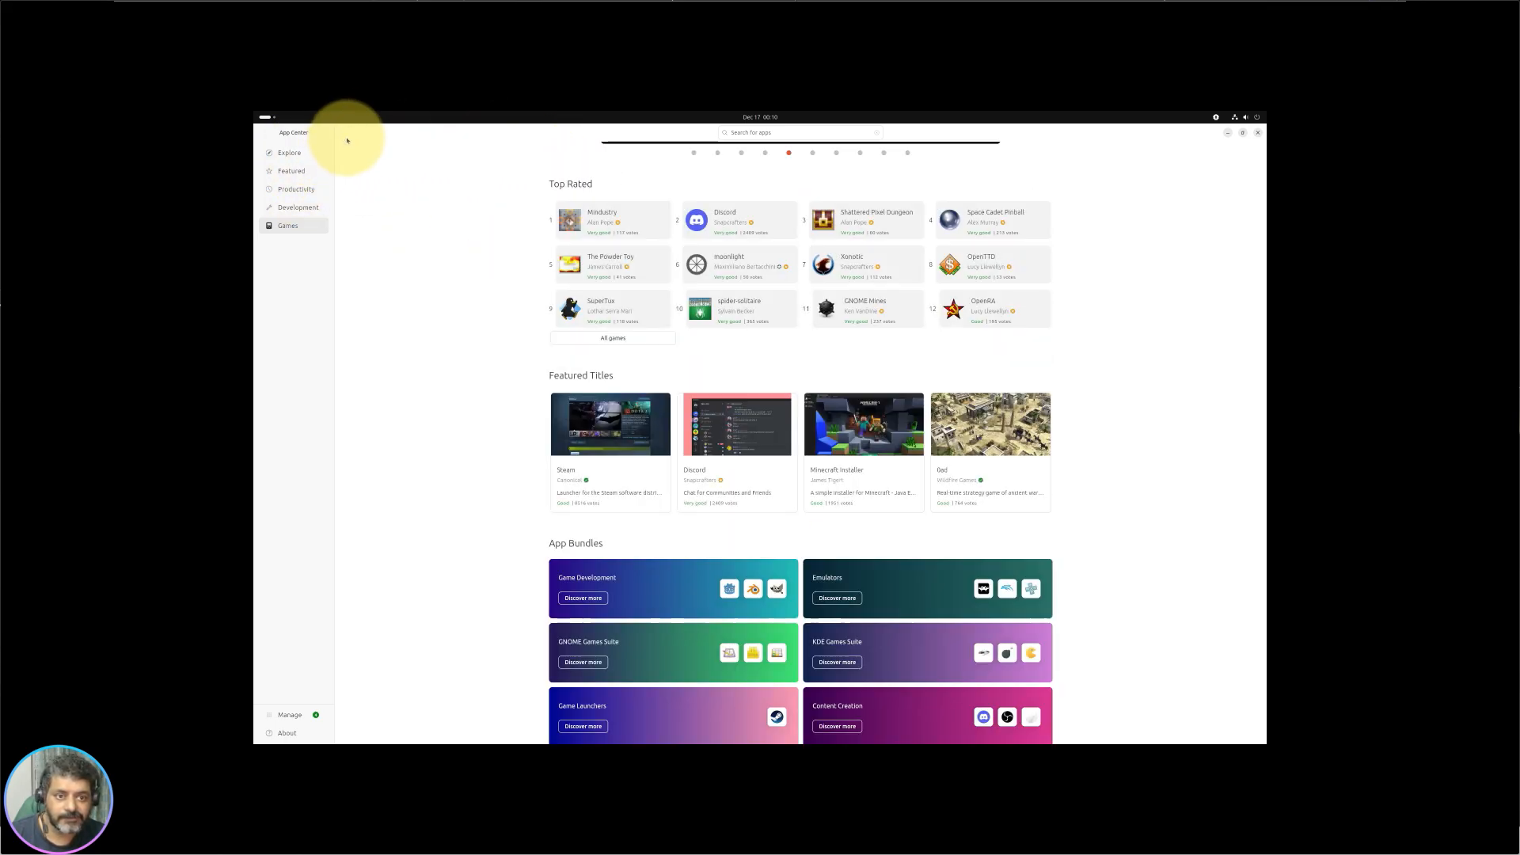
pyautogui.scroll(-2, 901, 618)
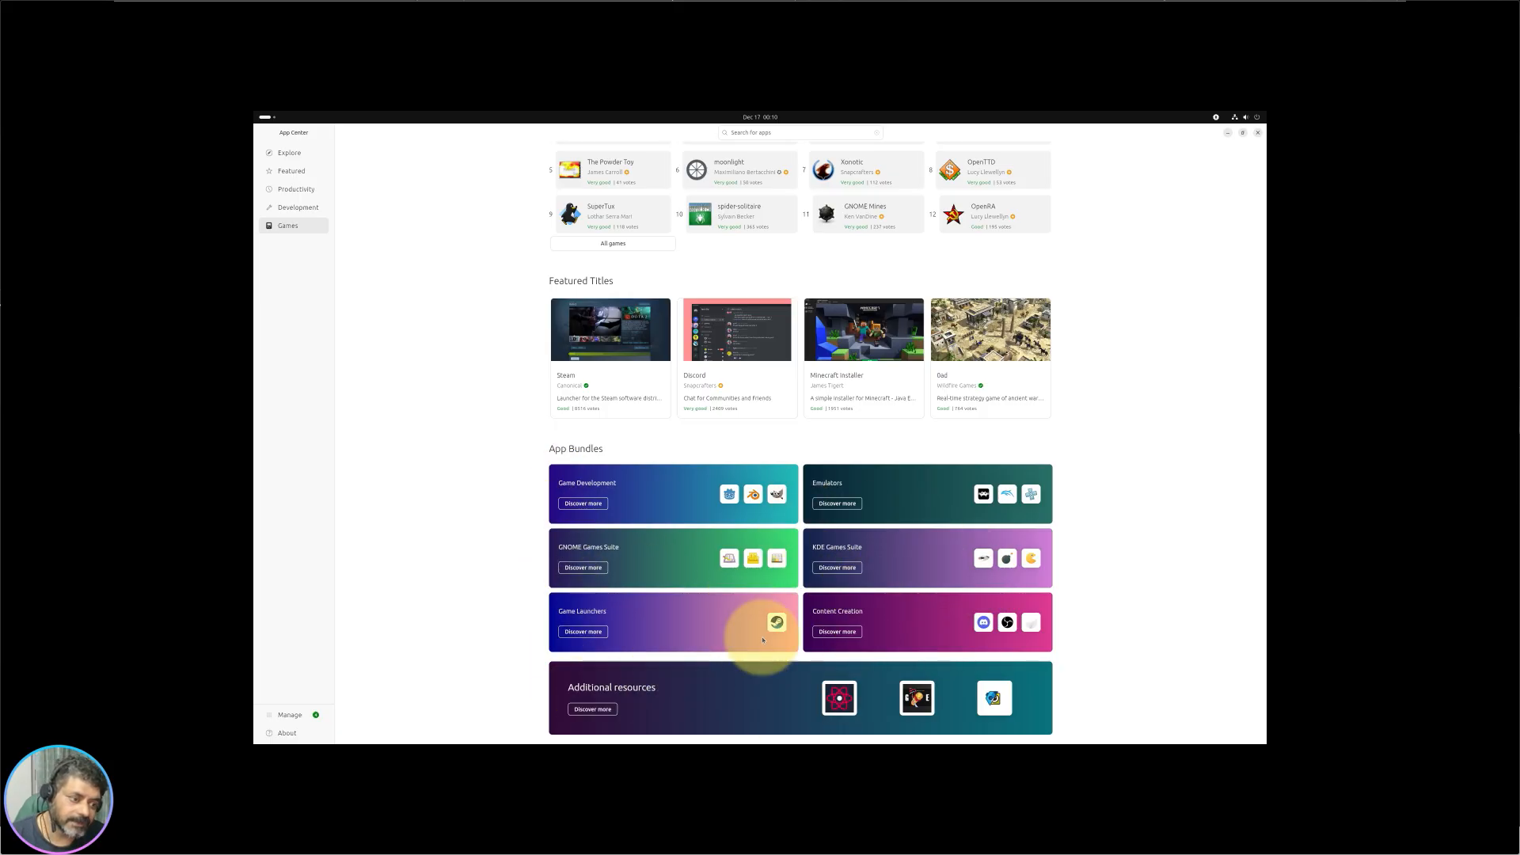
pyautogui.scroll(3, 704, 441)
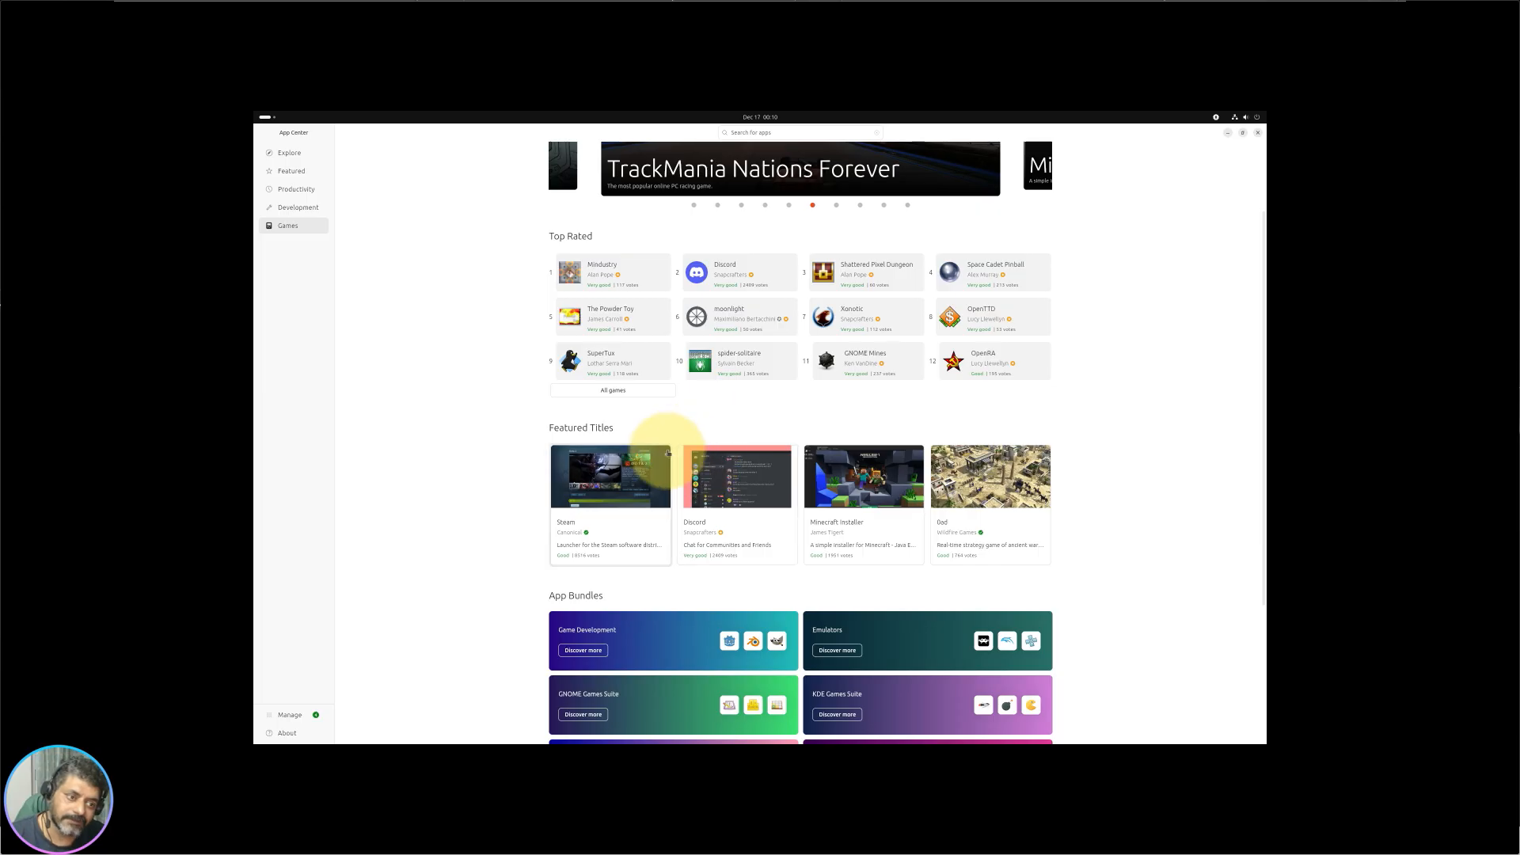
pyautogui.scroll(1, 950, 507)
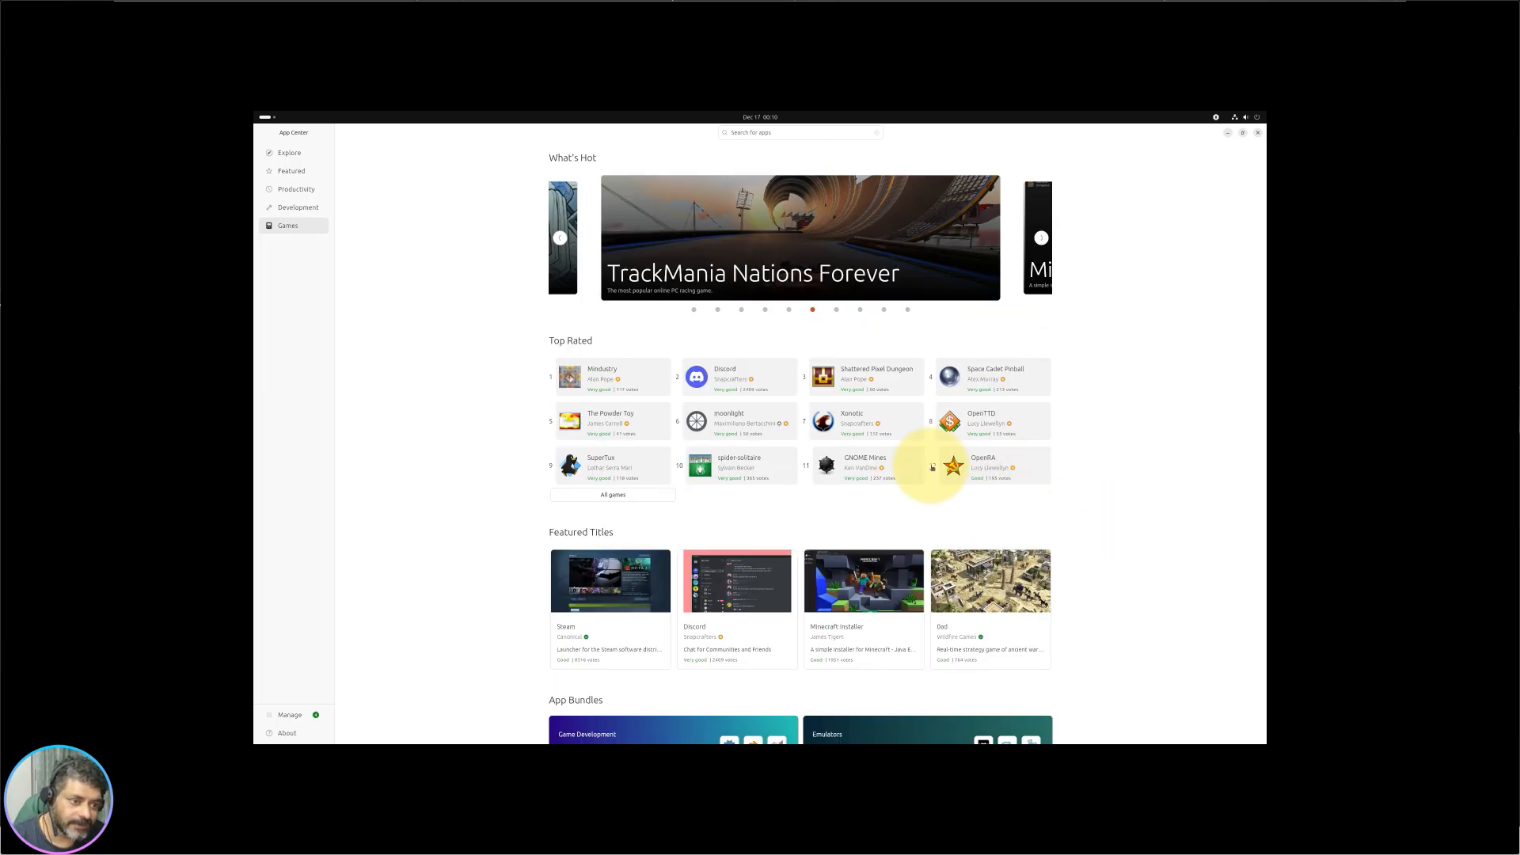
pyautogui.click(977, 366)
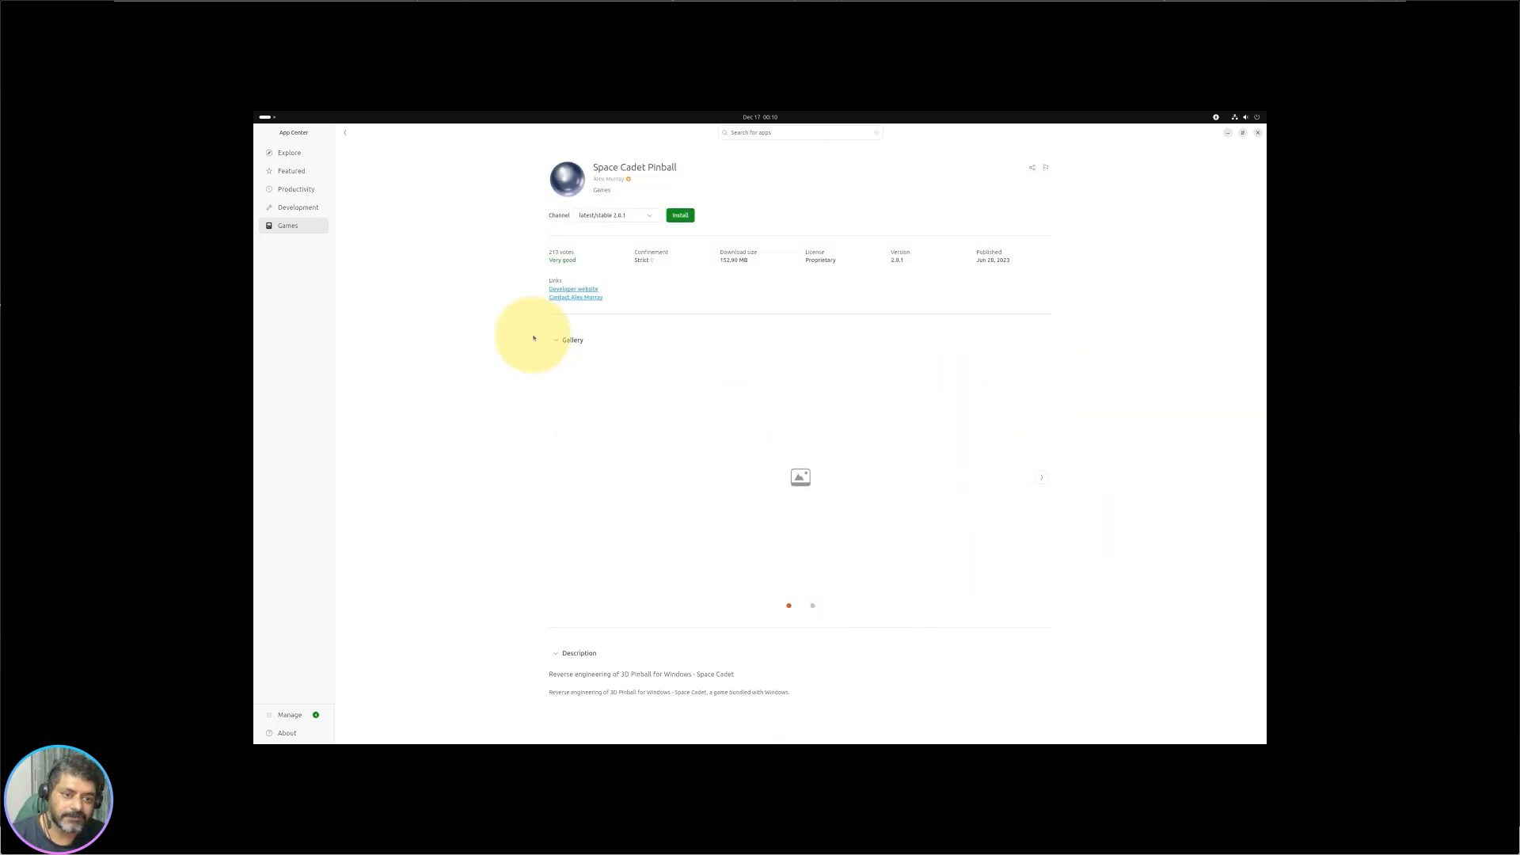
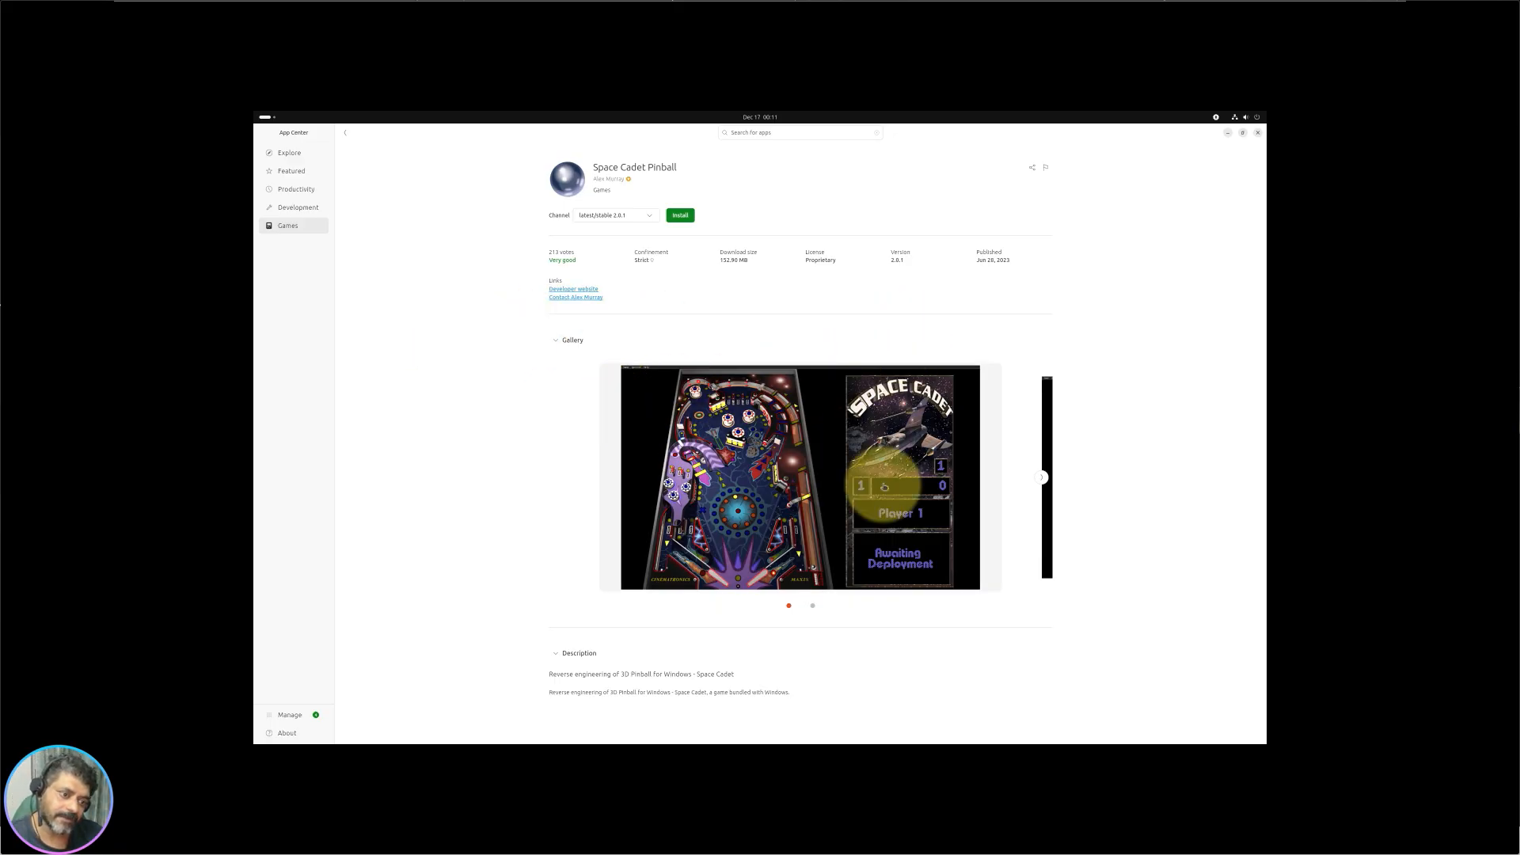
# Step: Switch to the Explore page and scroll through it, ending back at the Categories section
pyautogui.click(291, 154)
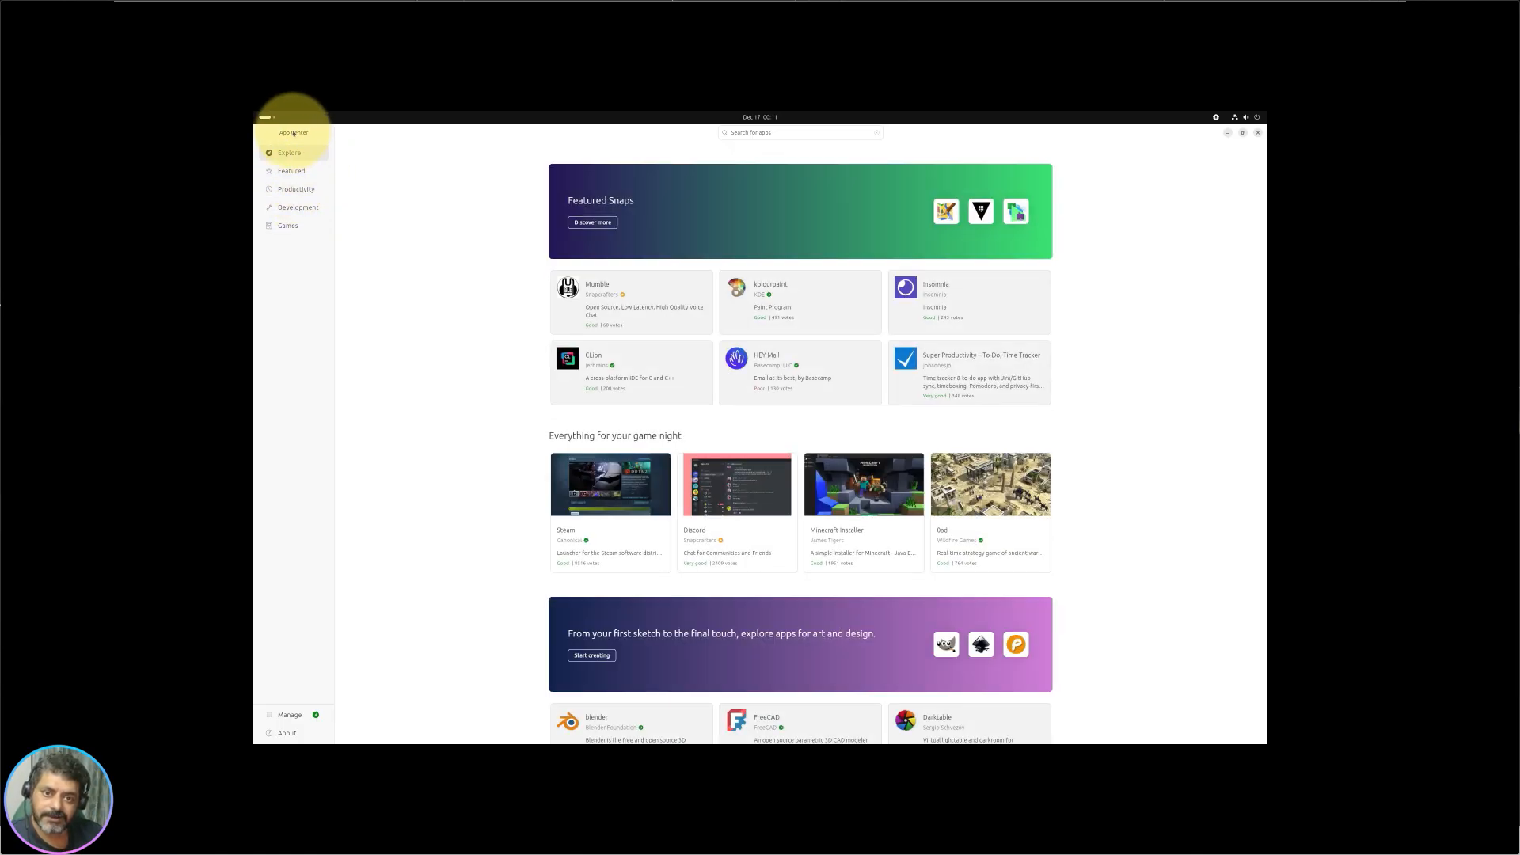
pyautogui.scroll(-5, 602, 352)
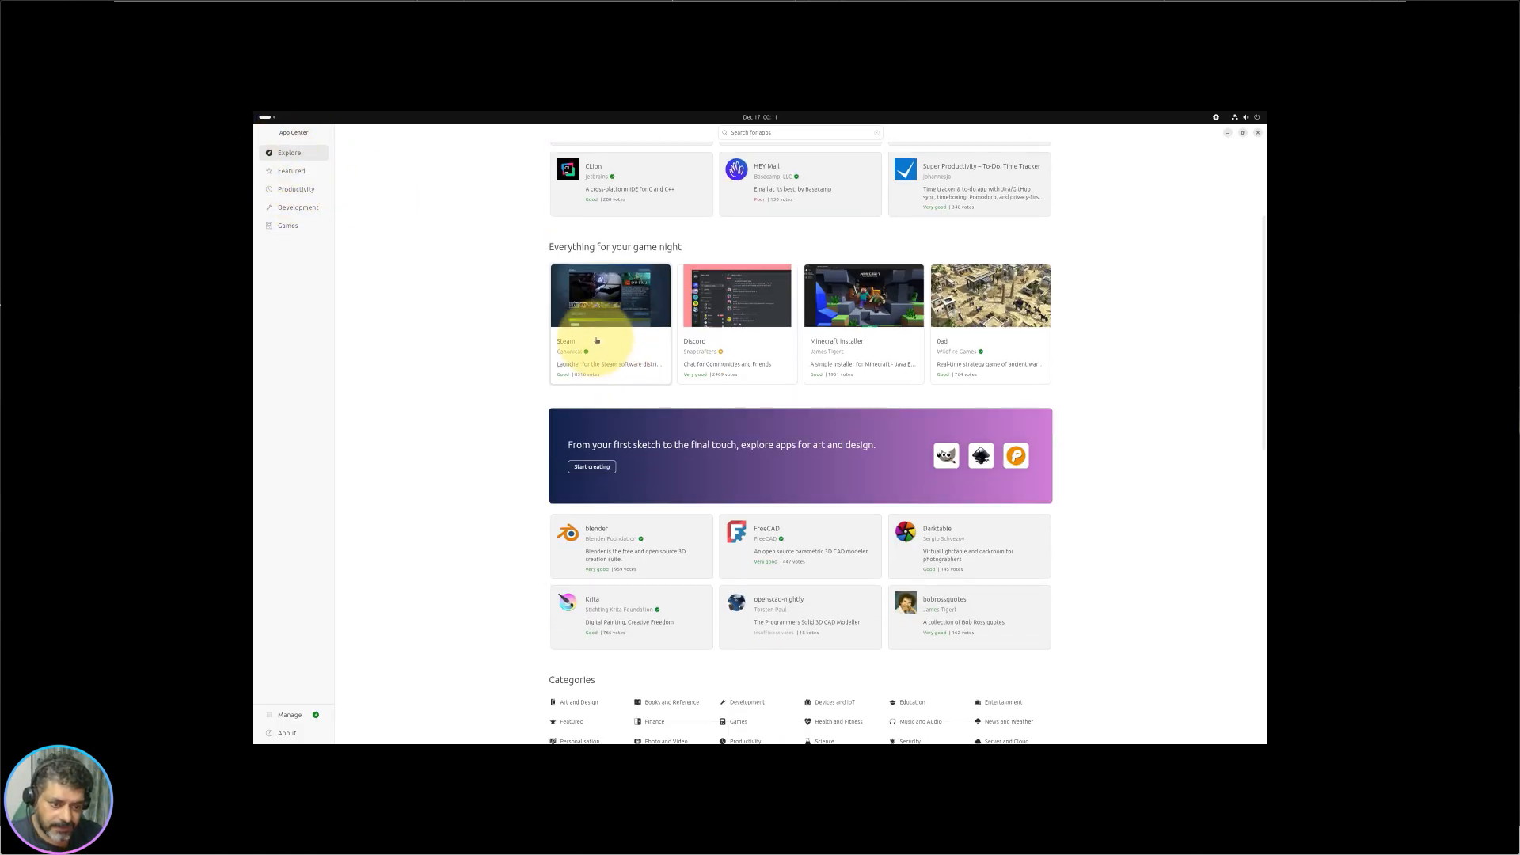
pyautogui.scroll(-6, 752, 554)
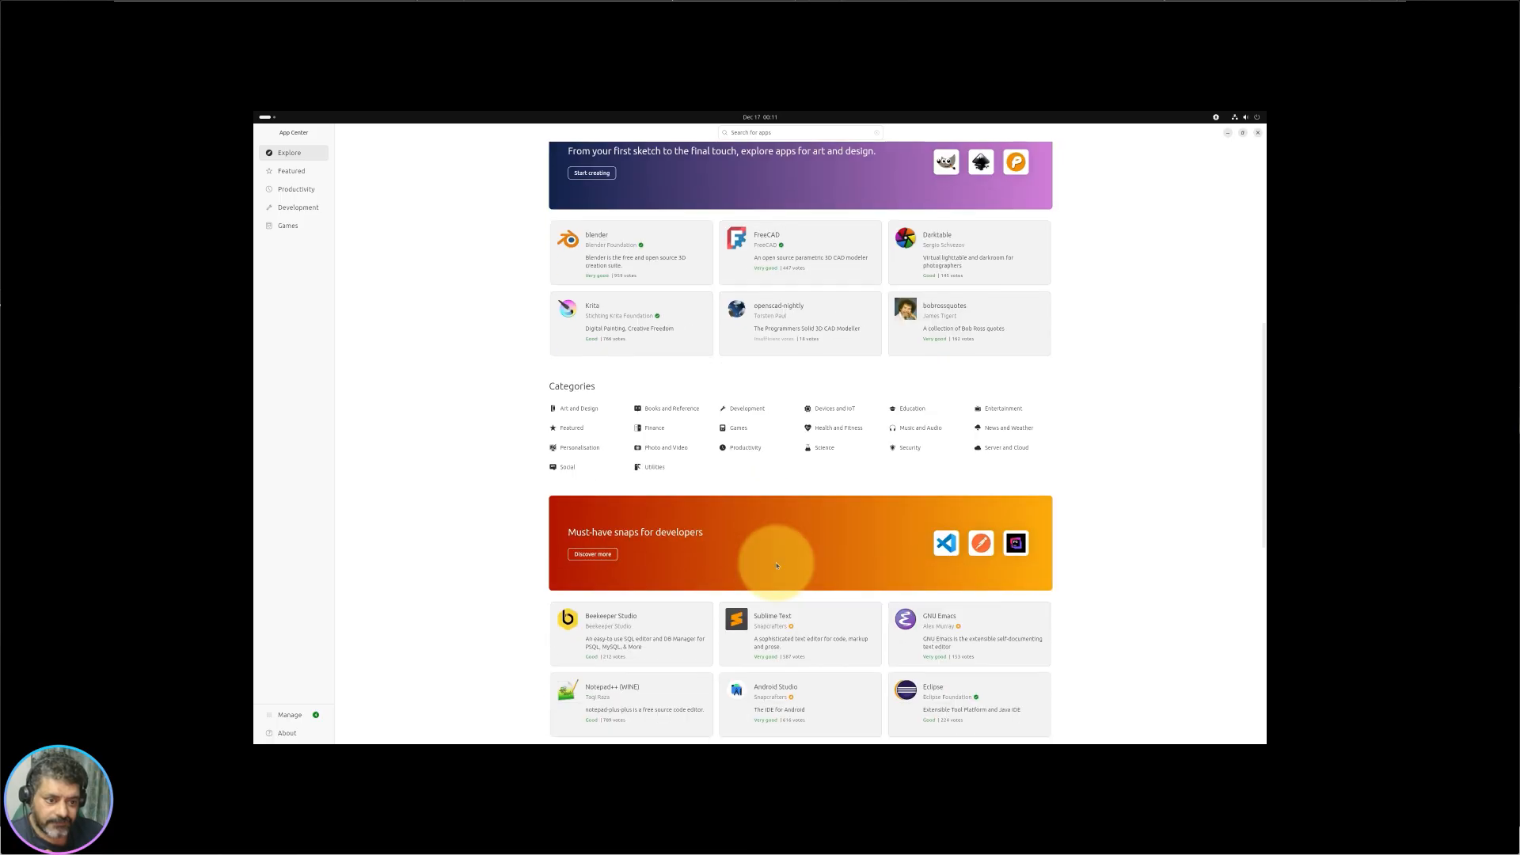
pyautogui.scroll(-3, 775, 562)
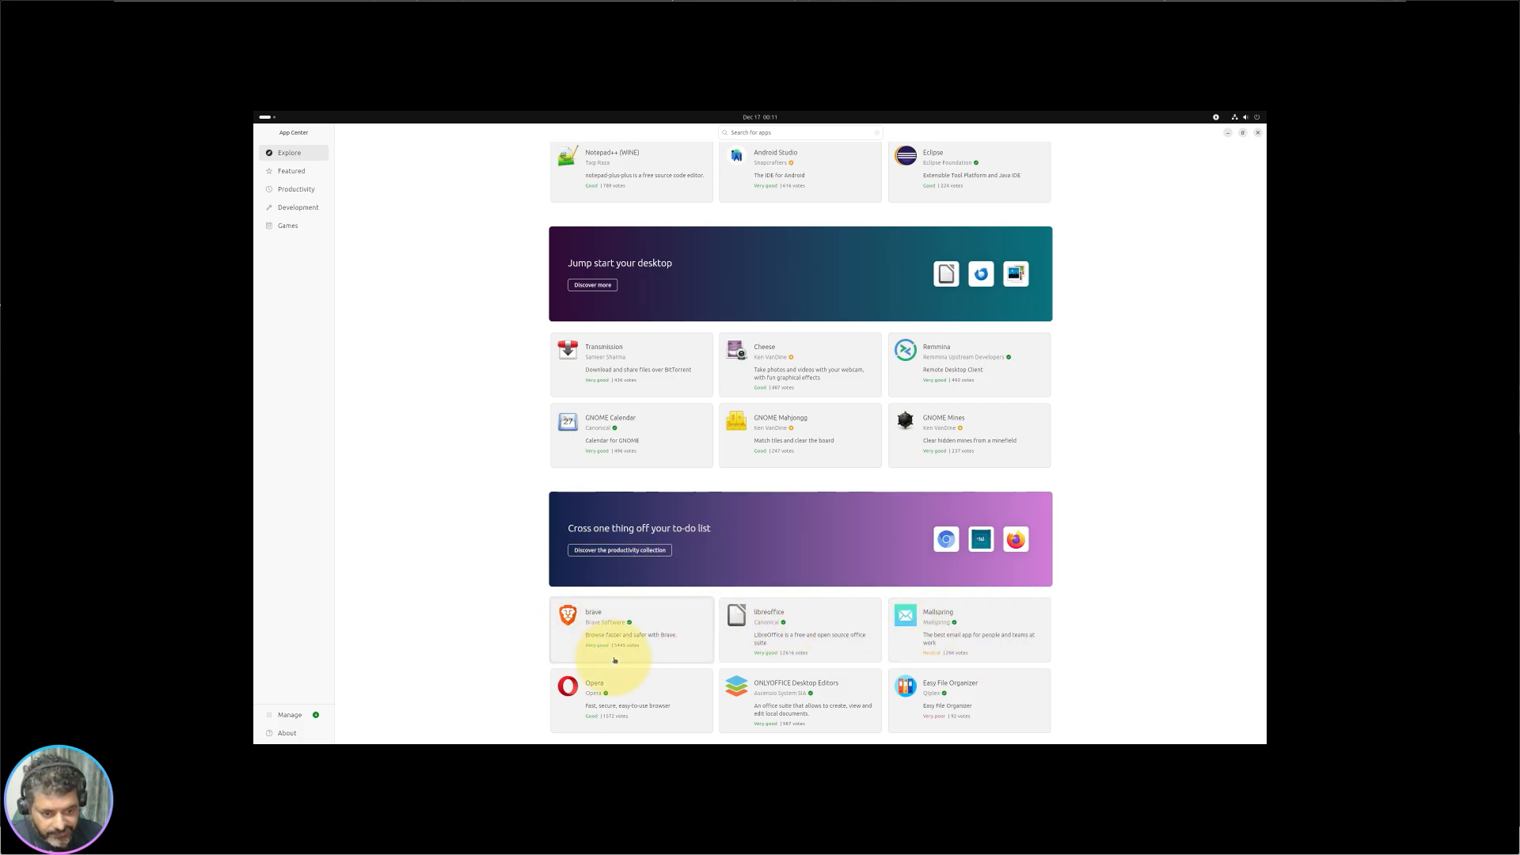
pyautogui.scroll(5, 613, 439)
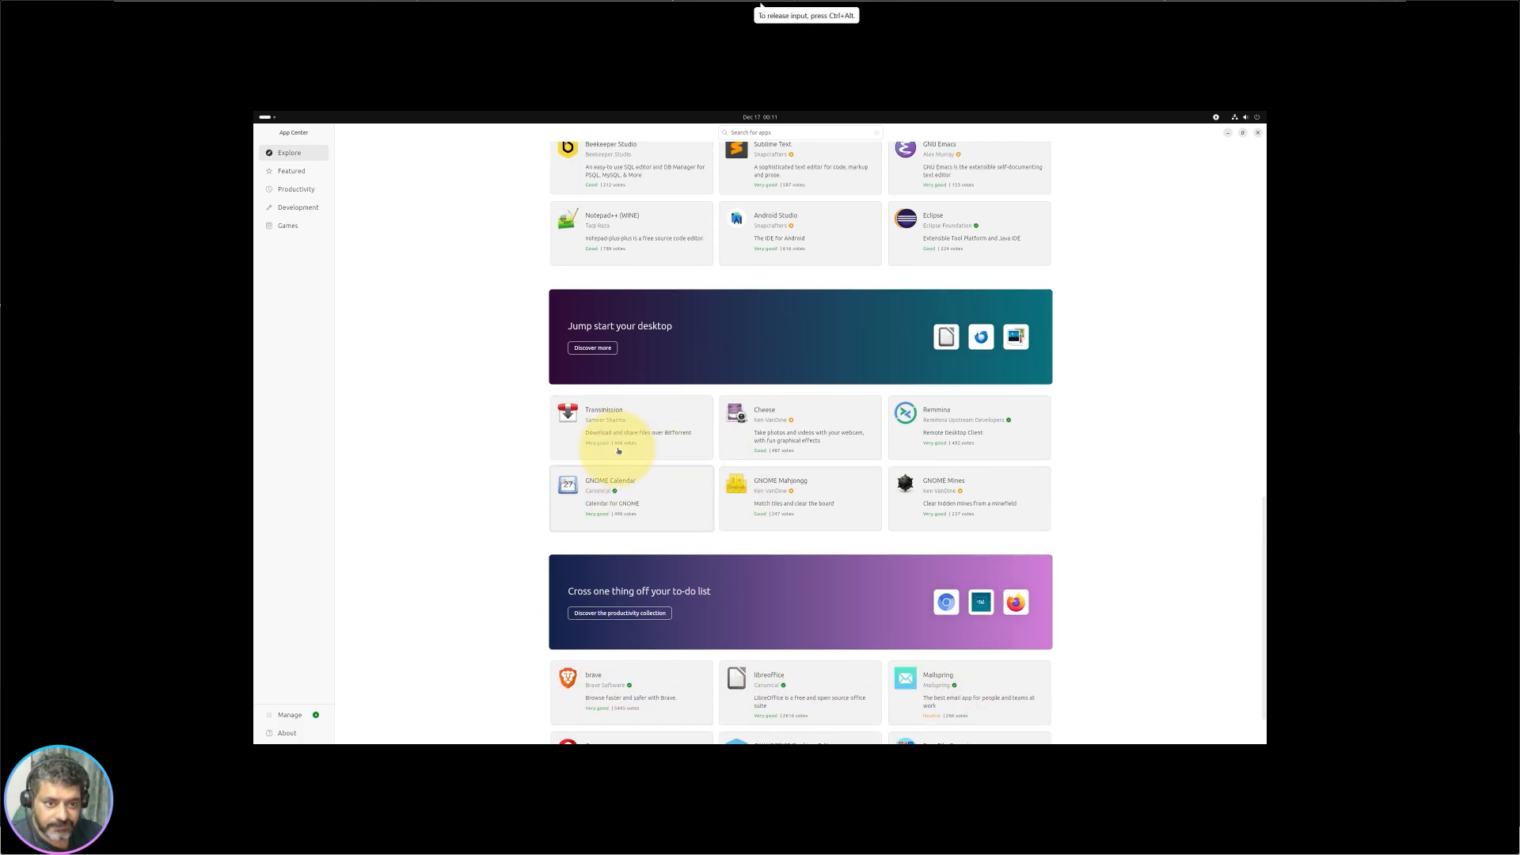
pyautogui.scroll(4, 618, 450)
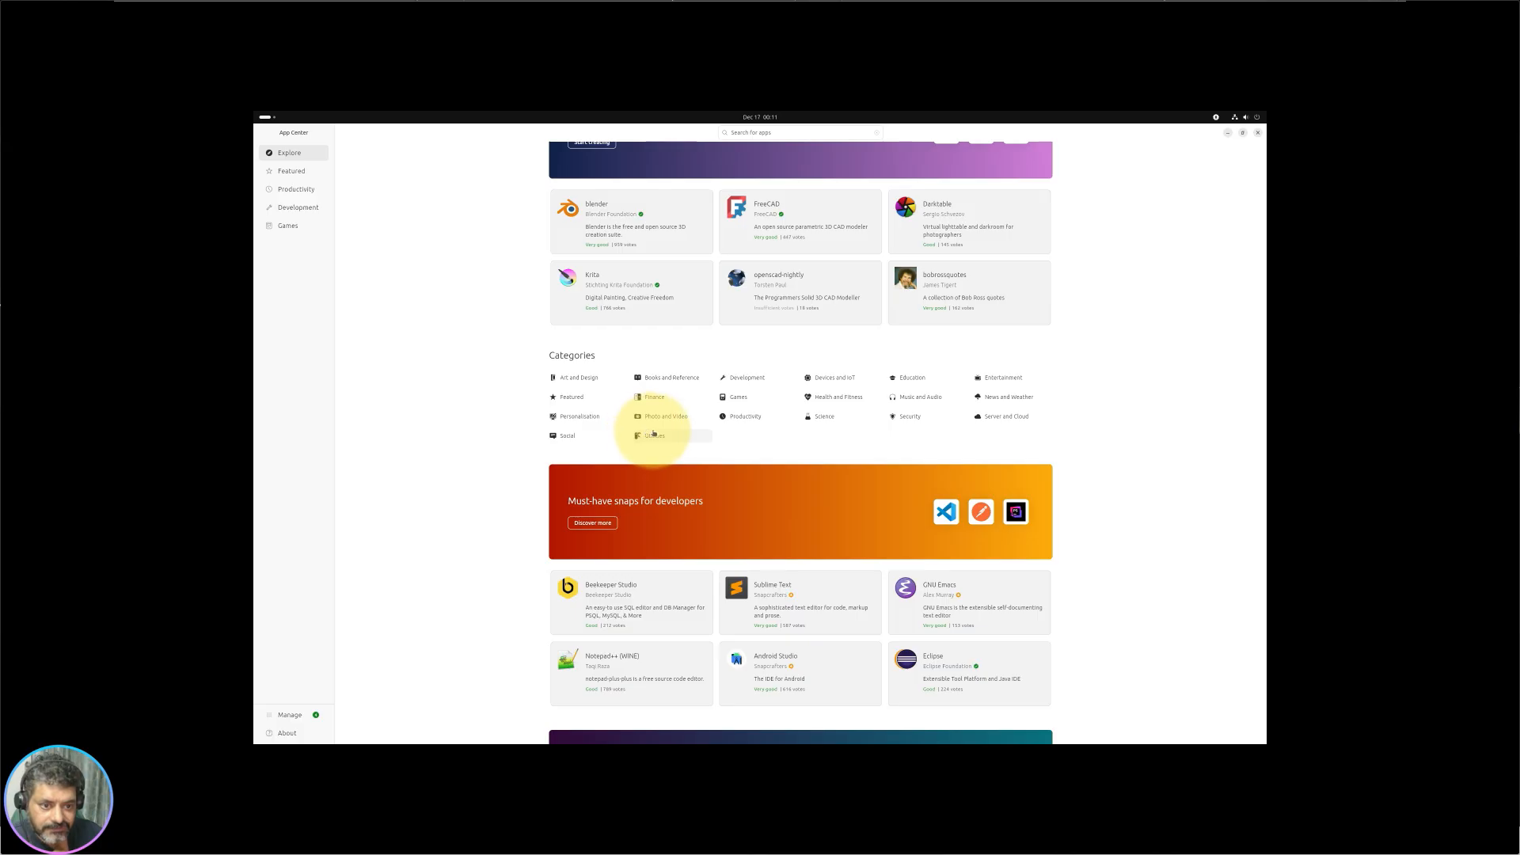
# Step: Open the Art and Design category and scroll through its apps
pyautogui.click(586, 378)
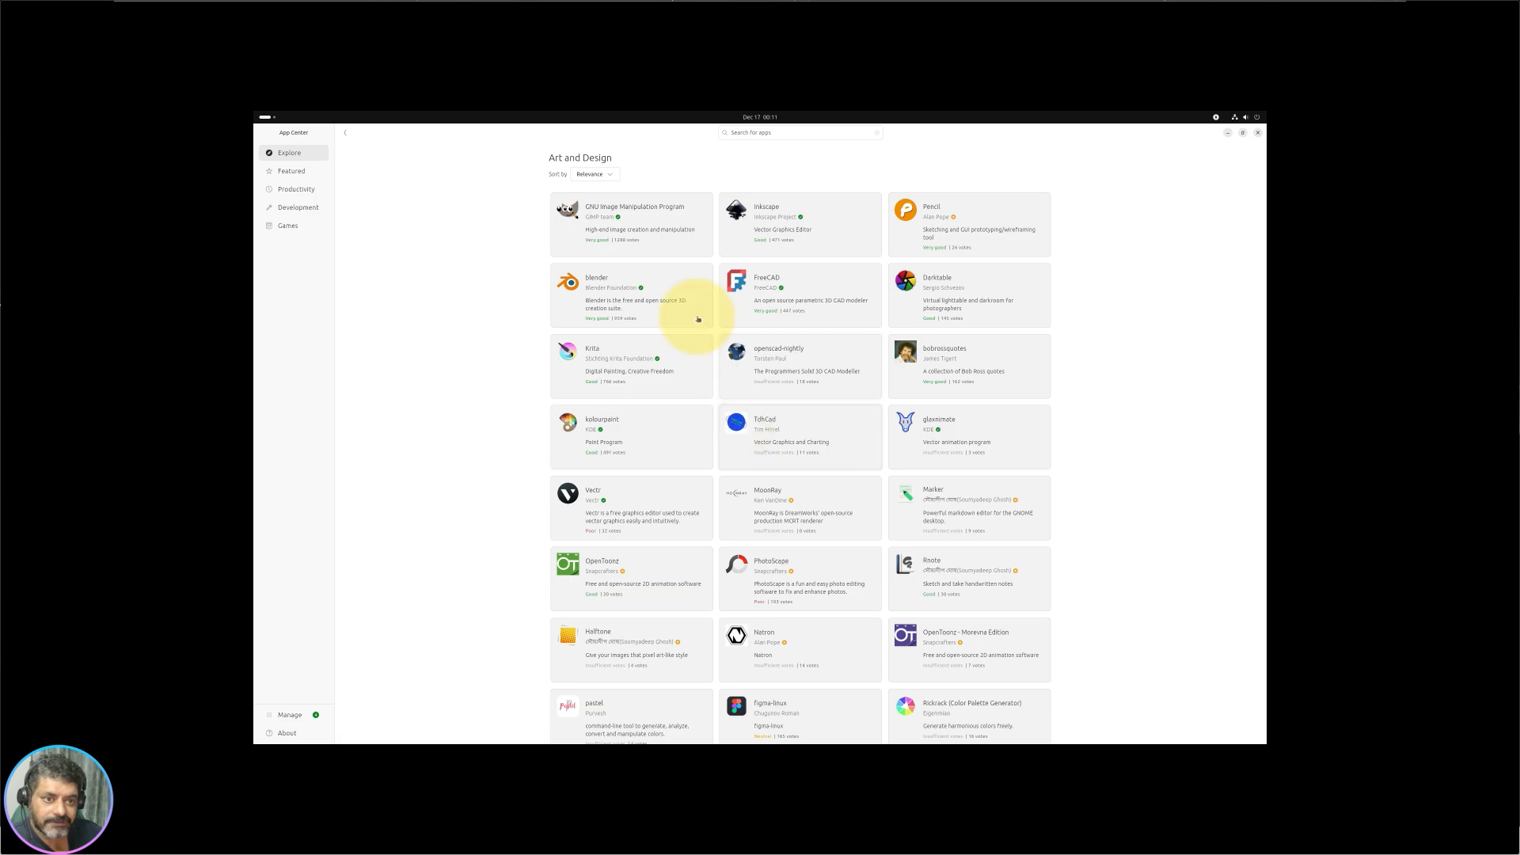
pyautogui.scroll(-3, 772, 447)
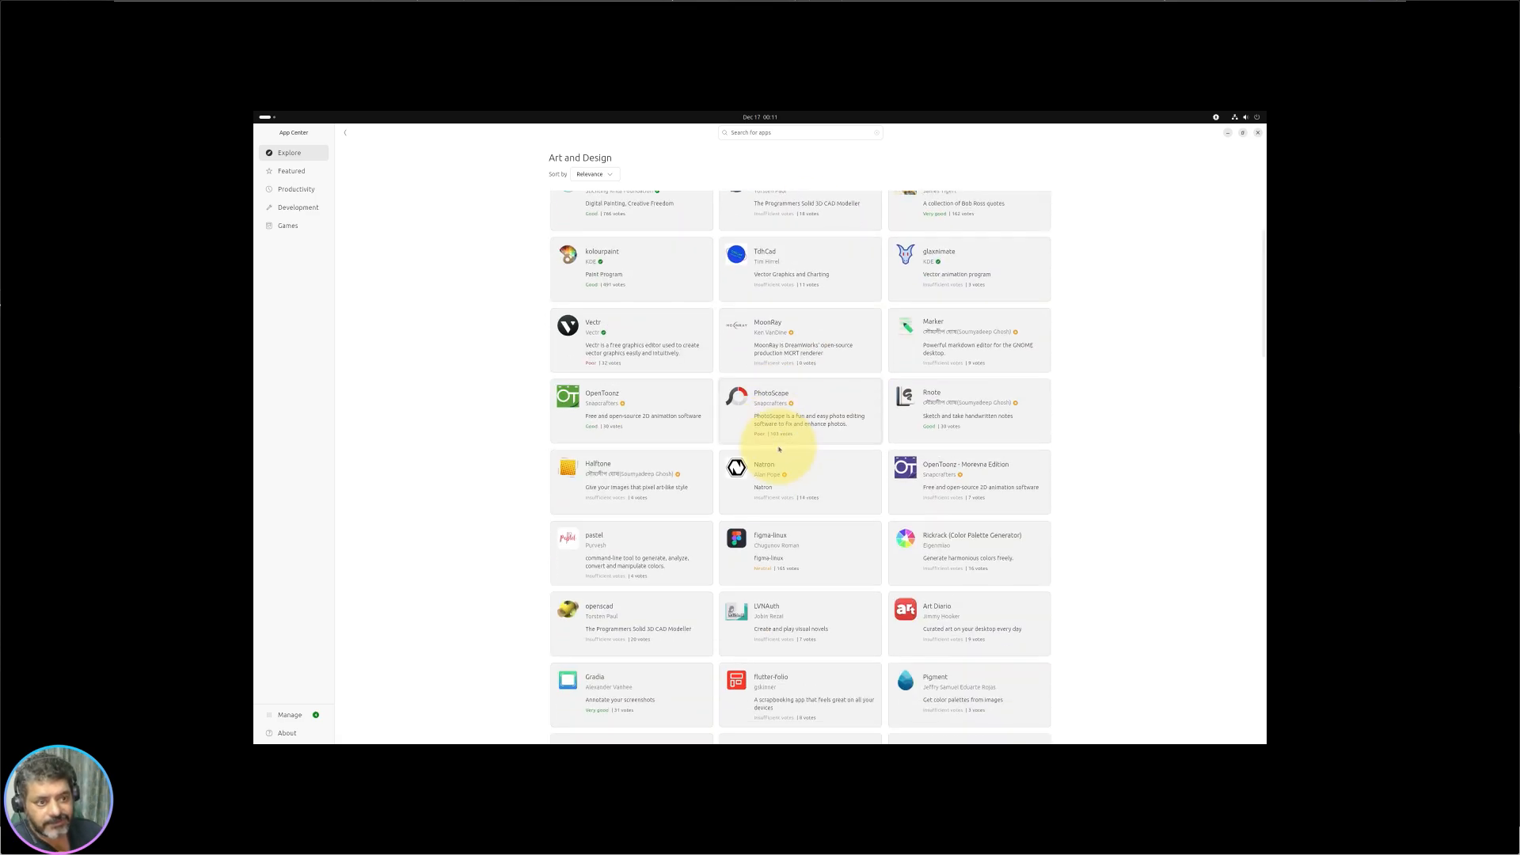
pyautogui.scroll(-6, 644, 525)
pyautogui.scroll(5, 515, 380)
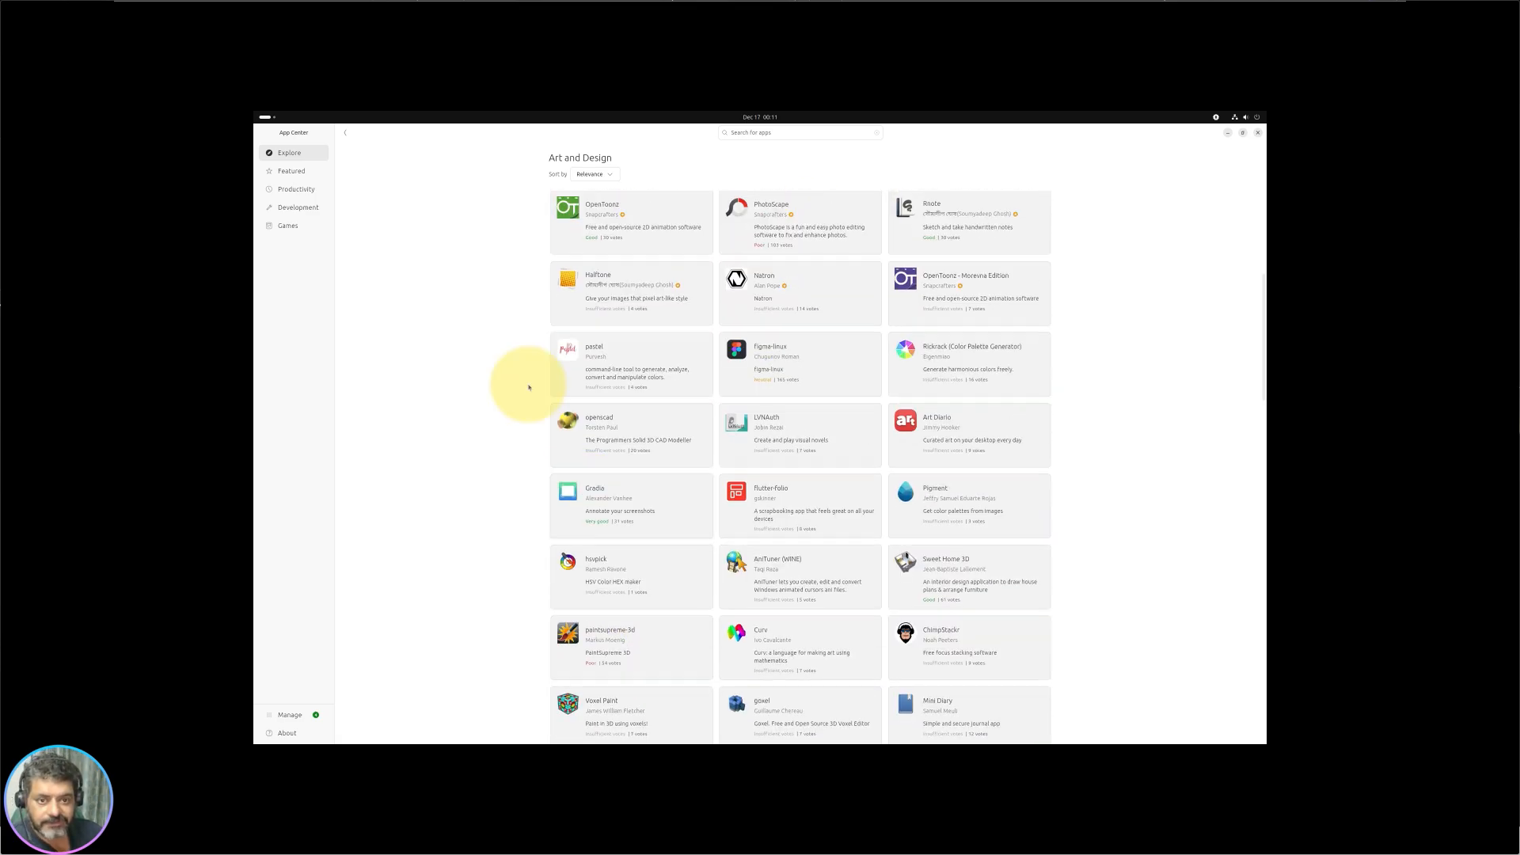
# Step: Return to Explore, open Books and Reference, and scroll through its app grid
pyautogui.click(346, 133)
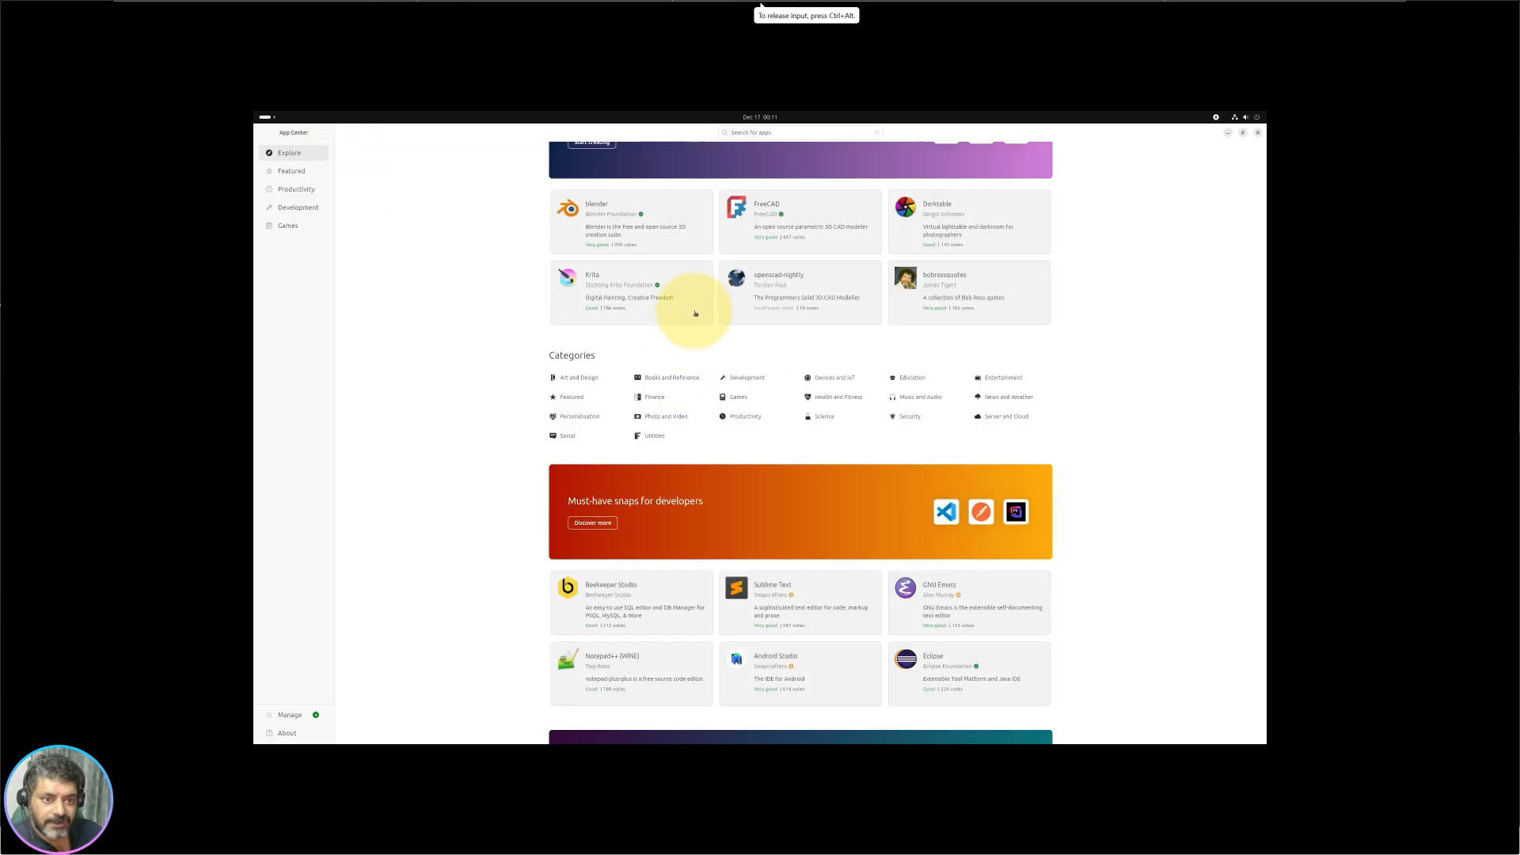
pyautogui.click(655, 372)
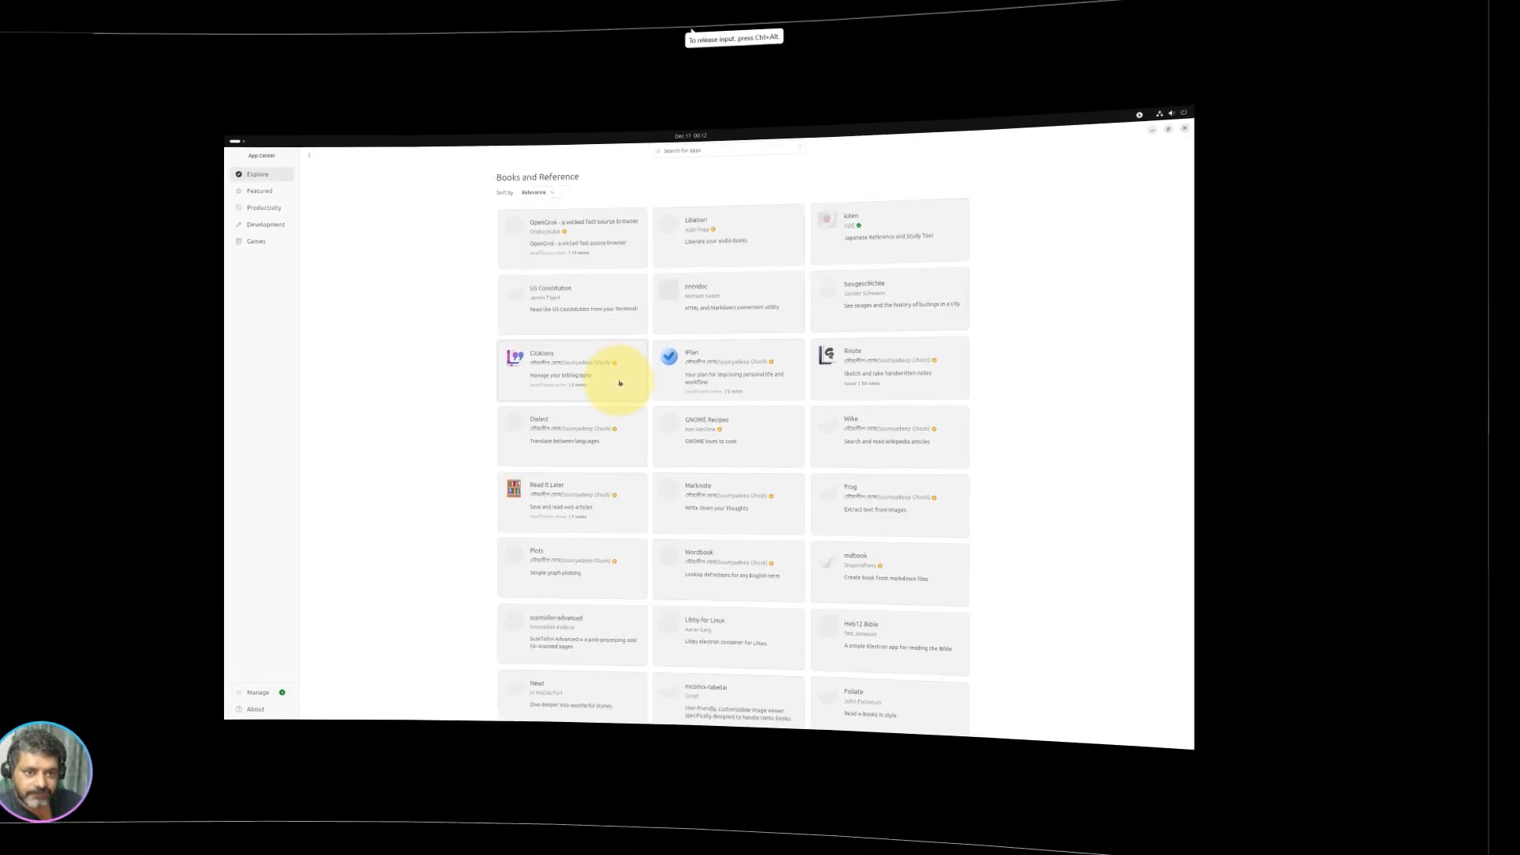
pyautogui.scroll(-3, 797, 509)
pyautogui.scroll(3, 848, 516)
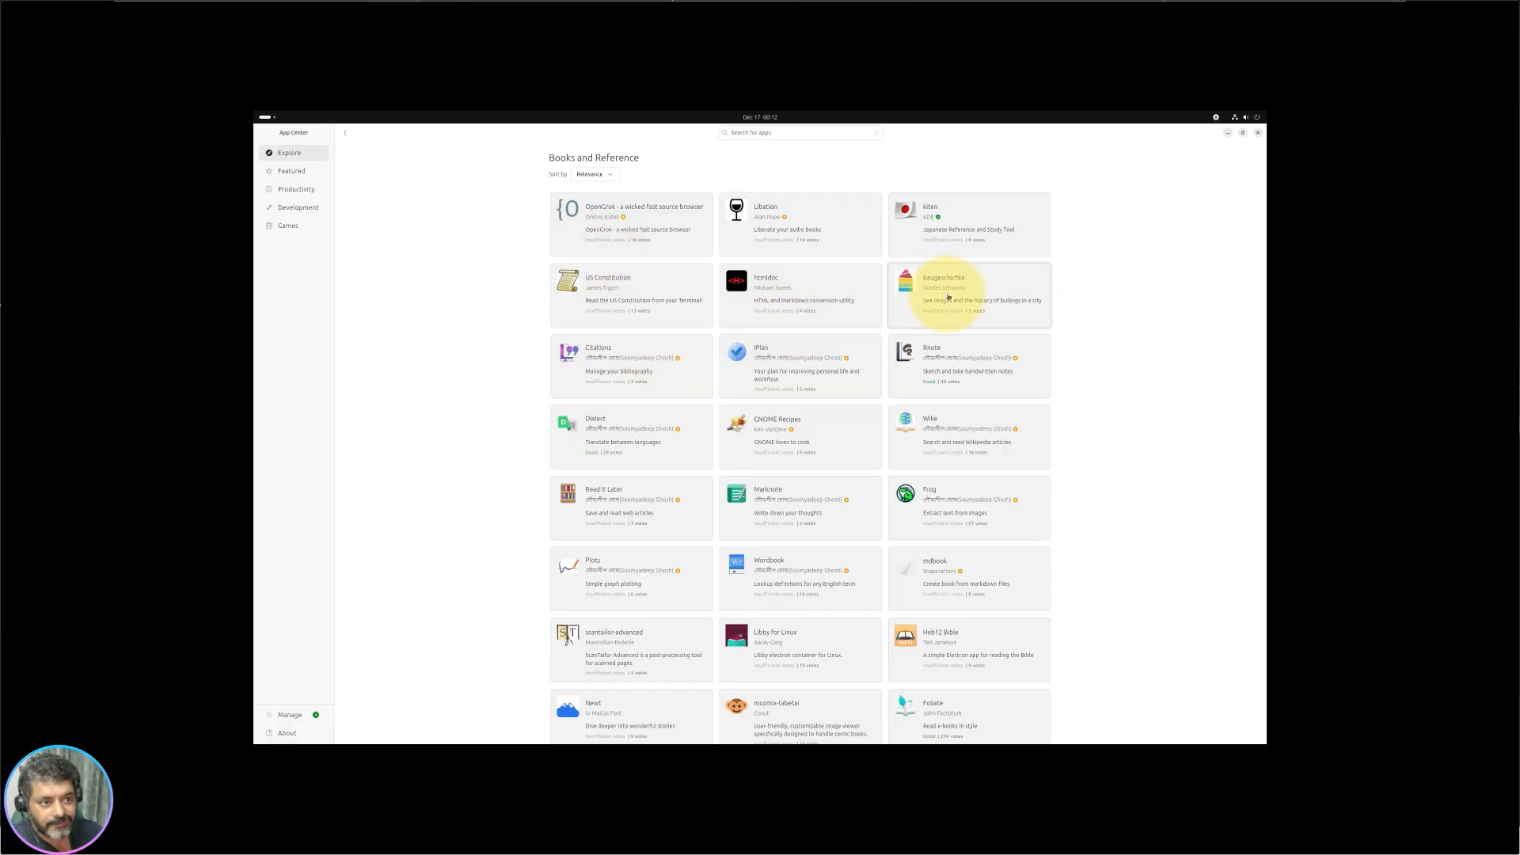
pyautogui.scroll(-5, 703, 441)
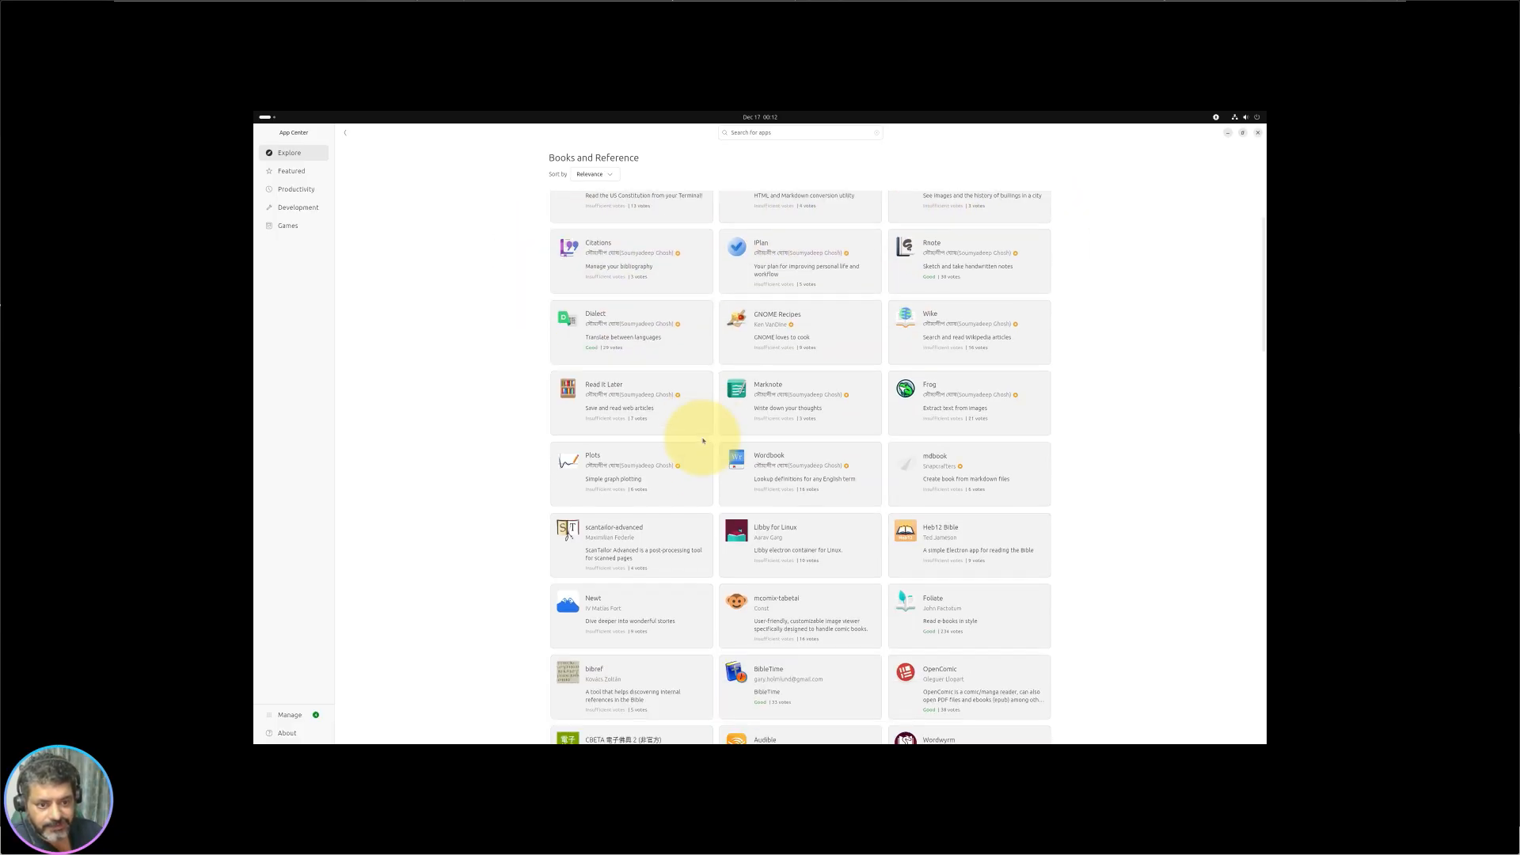
pyautogui.scroll(-6, 730, 469)
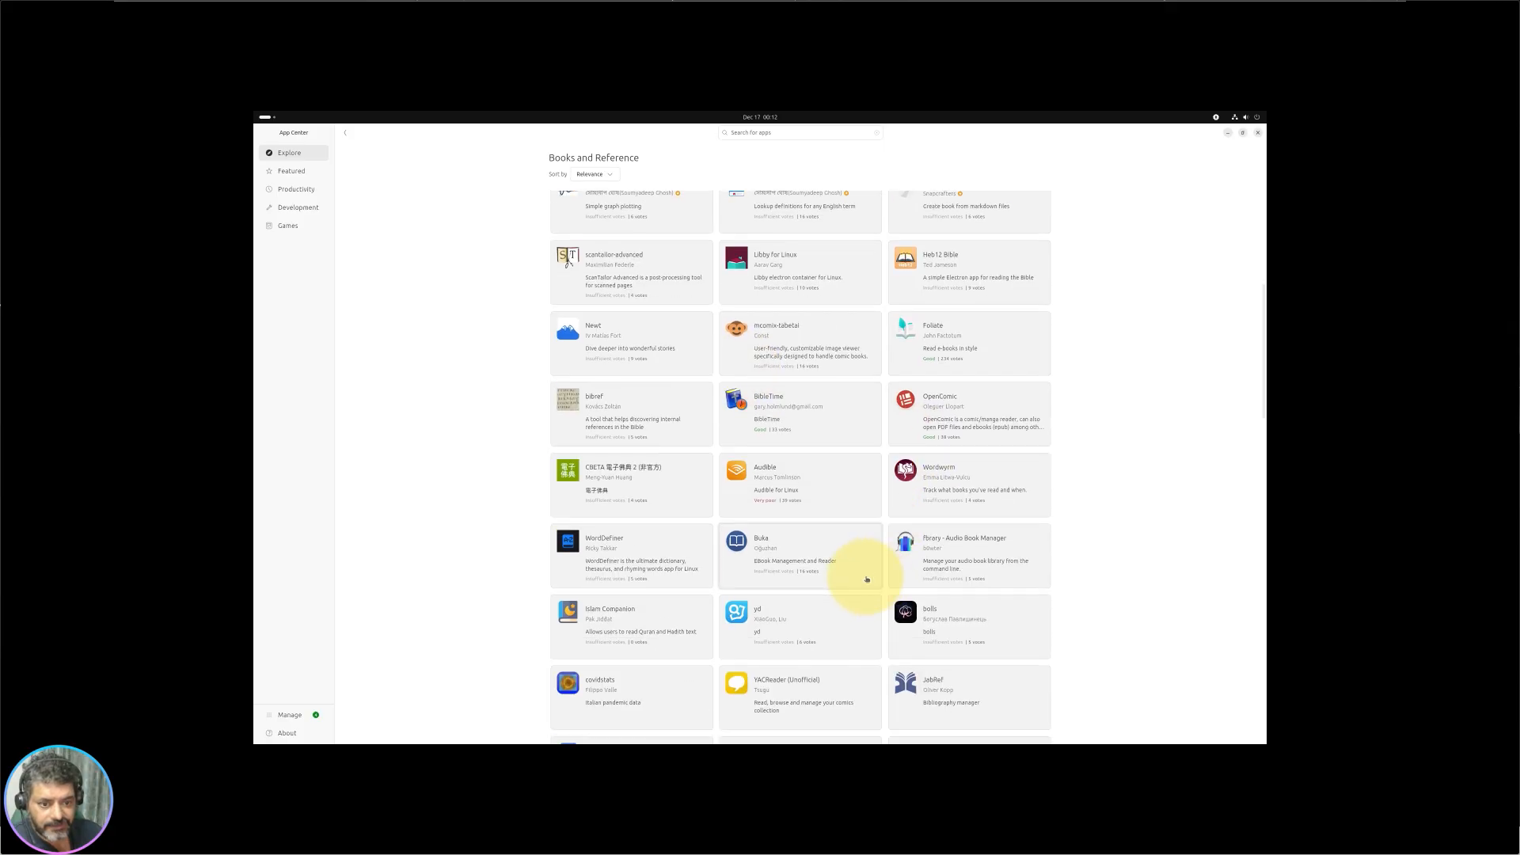
pyautogui.scroll(-2, 687, 578)
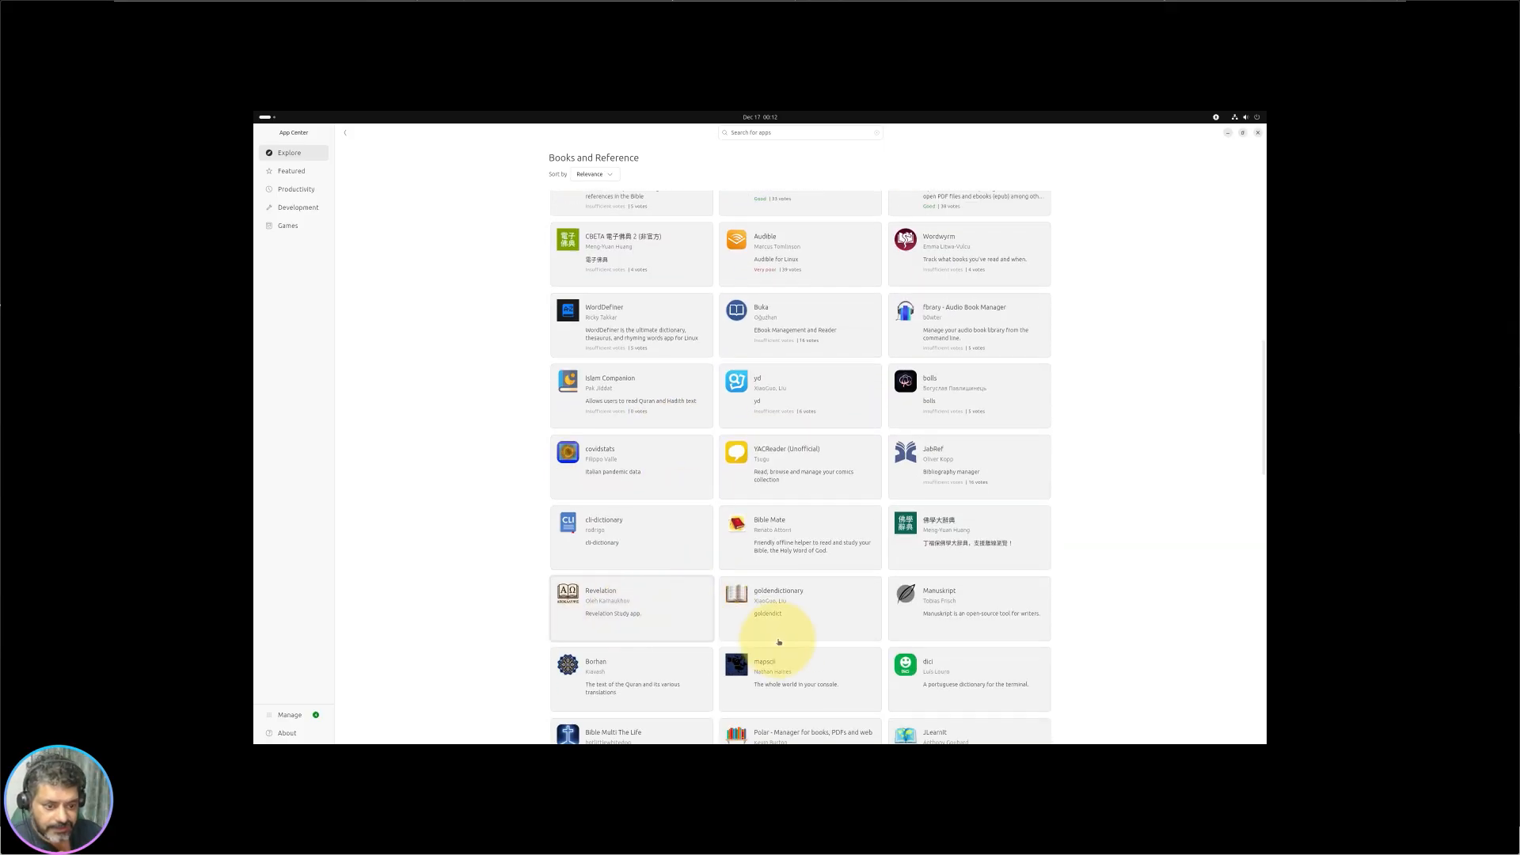
pyautogui.scroll(10, 933, 590)
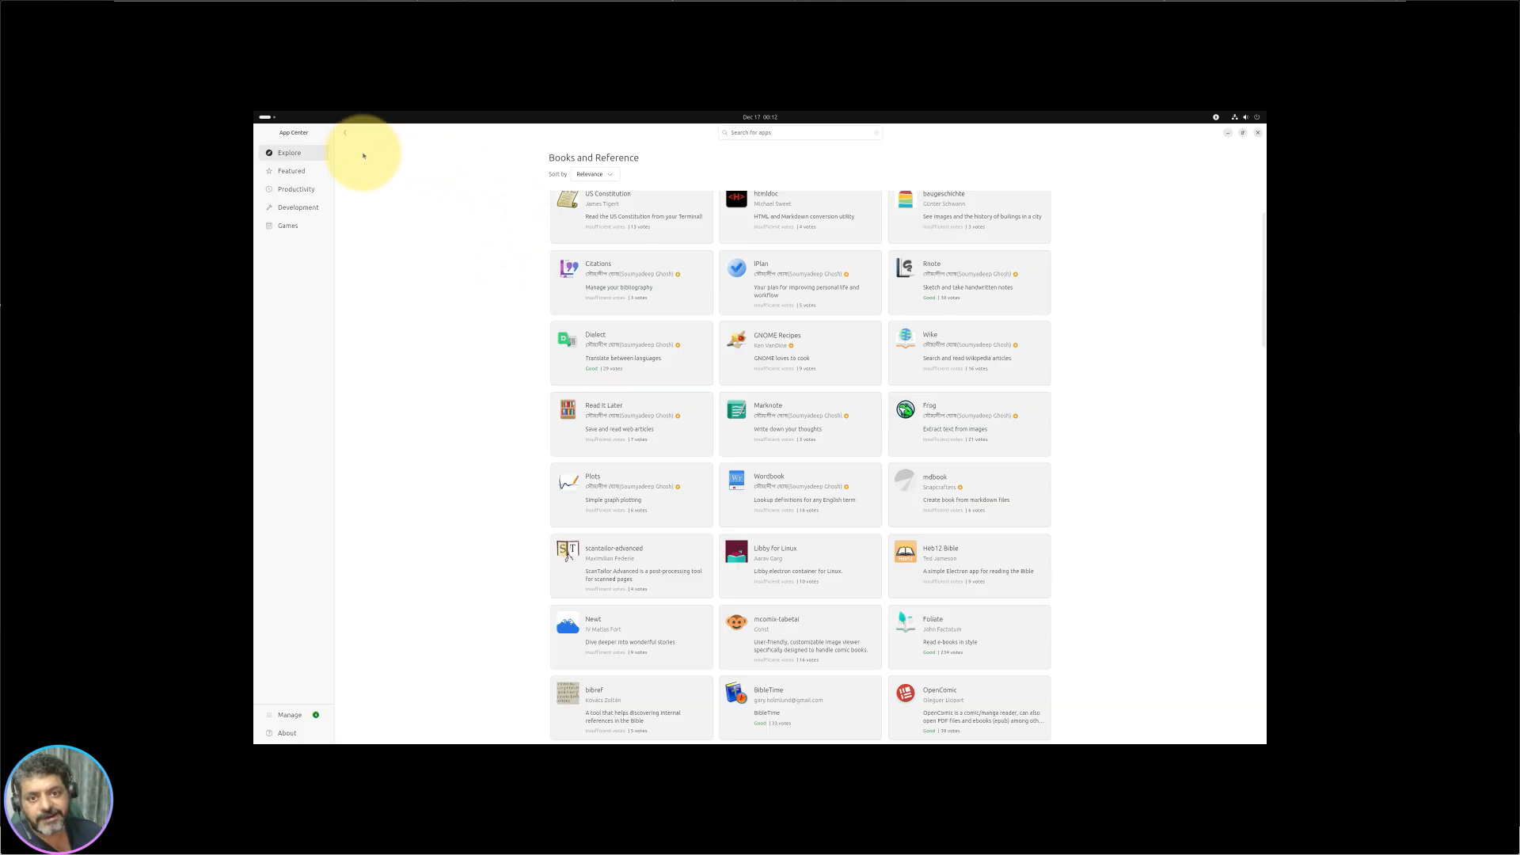
# Step: Go back to Explore, peek at the Development category, and return again
pyautogui.click(347, 135)
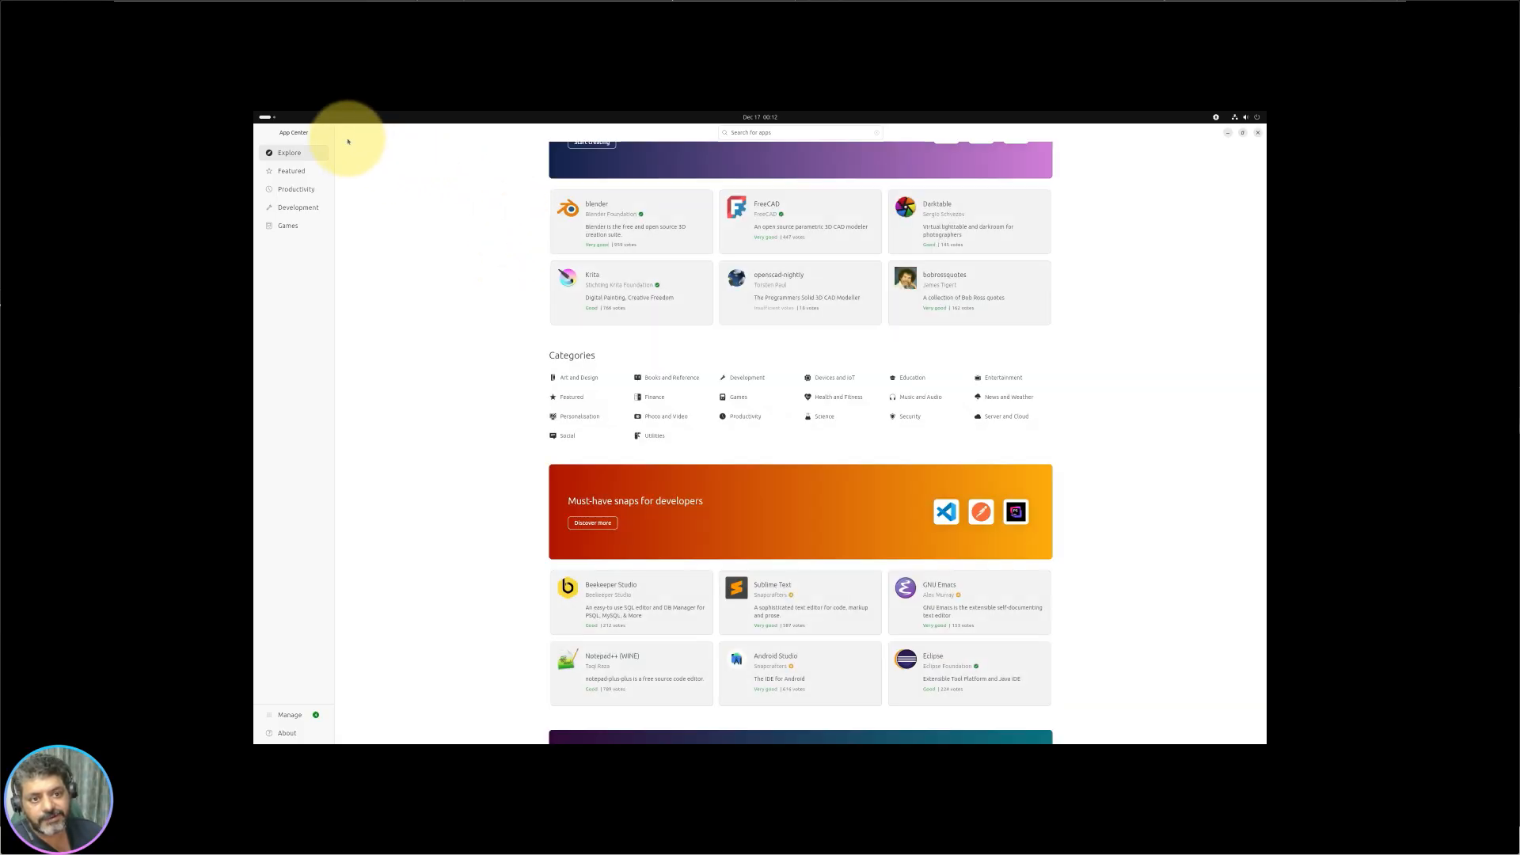
pyautogui.click(745, 378)
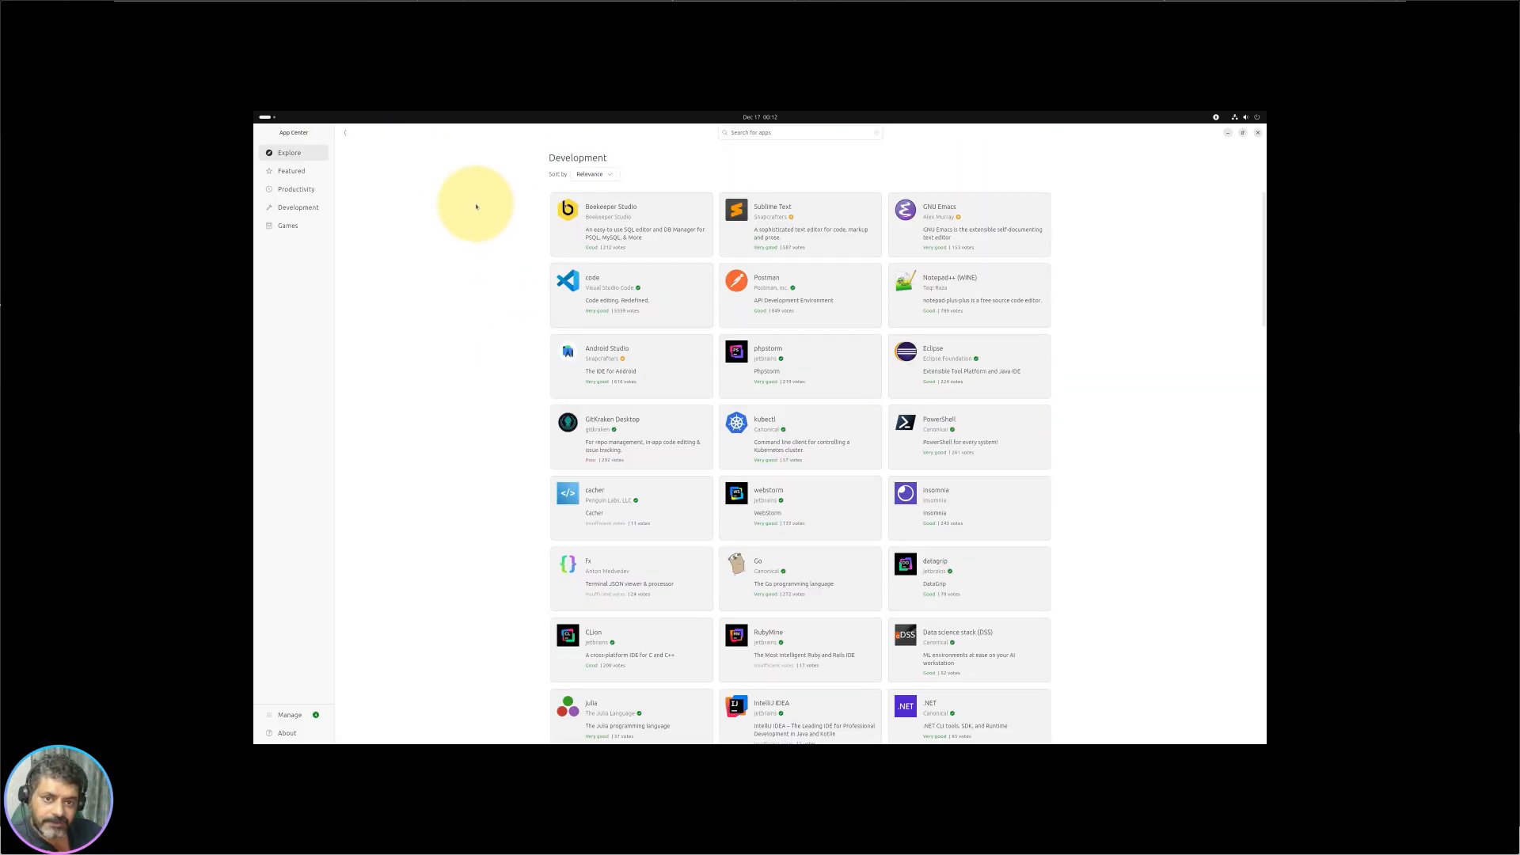
pyautogui.click(344, 133)
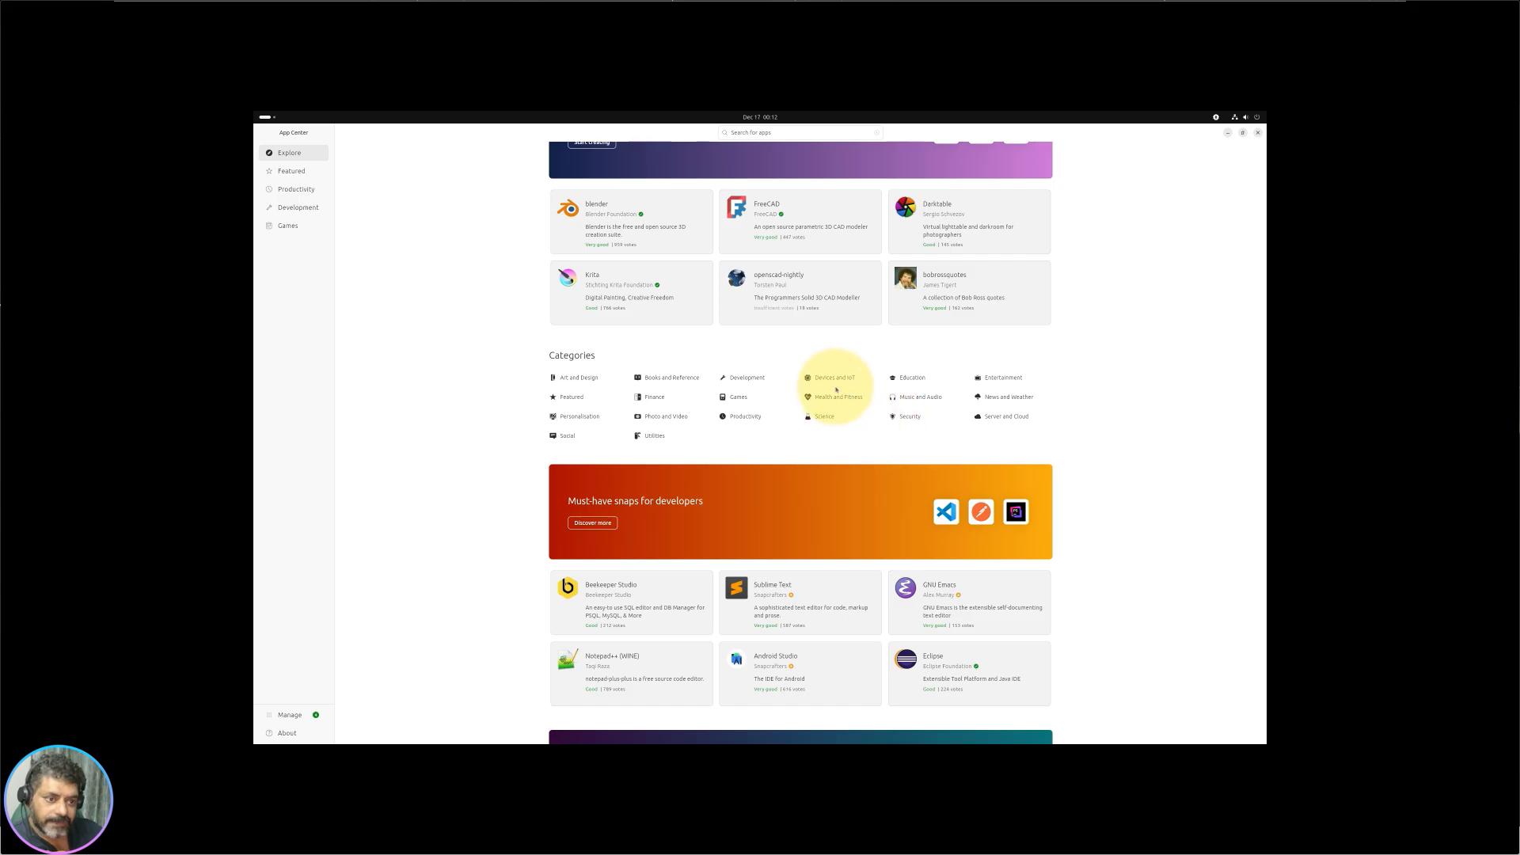
# Step: Open Devices and IoT, view the mosquitto app's details, then scroll the category list
pyautogui.click(835, 378)
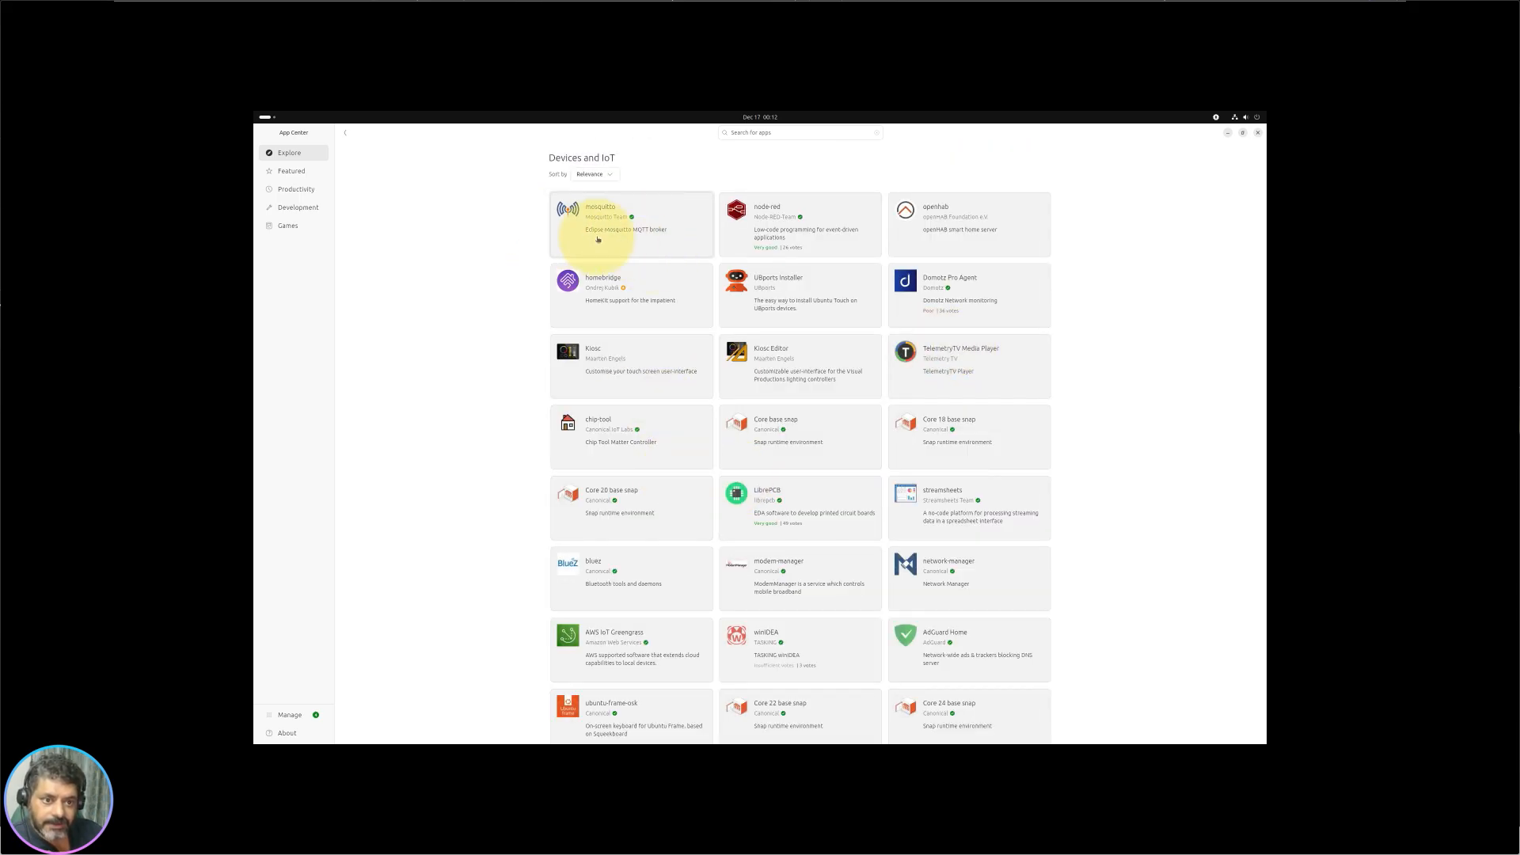
pyautogui.click(665, 250)
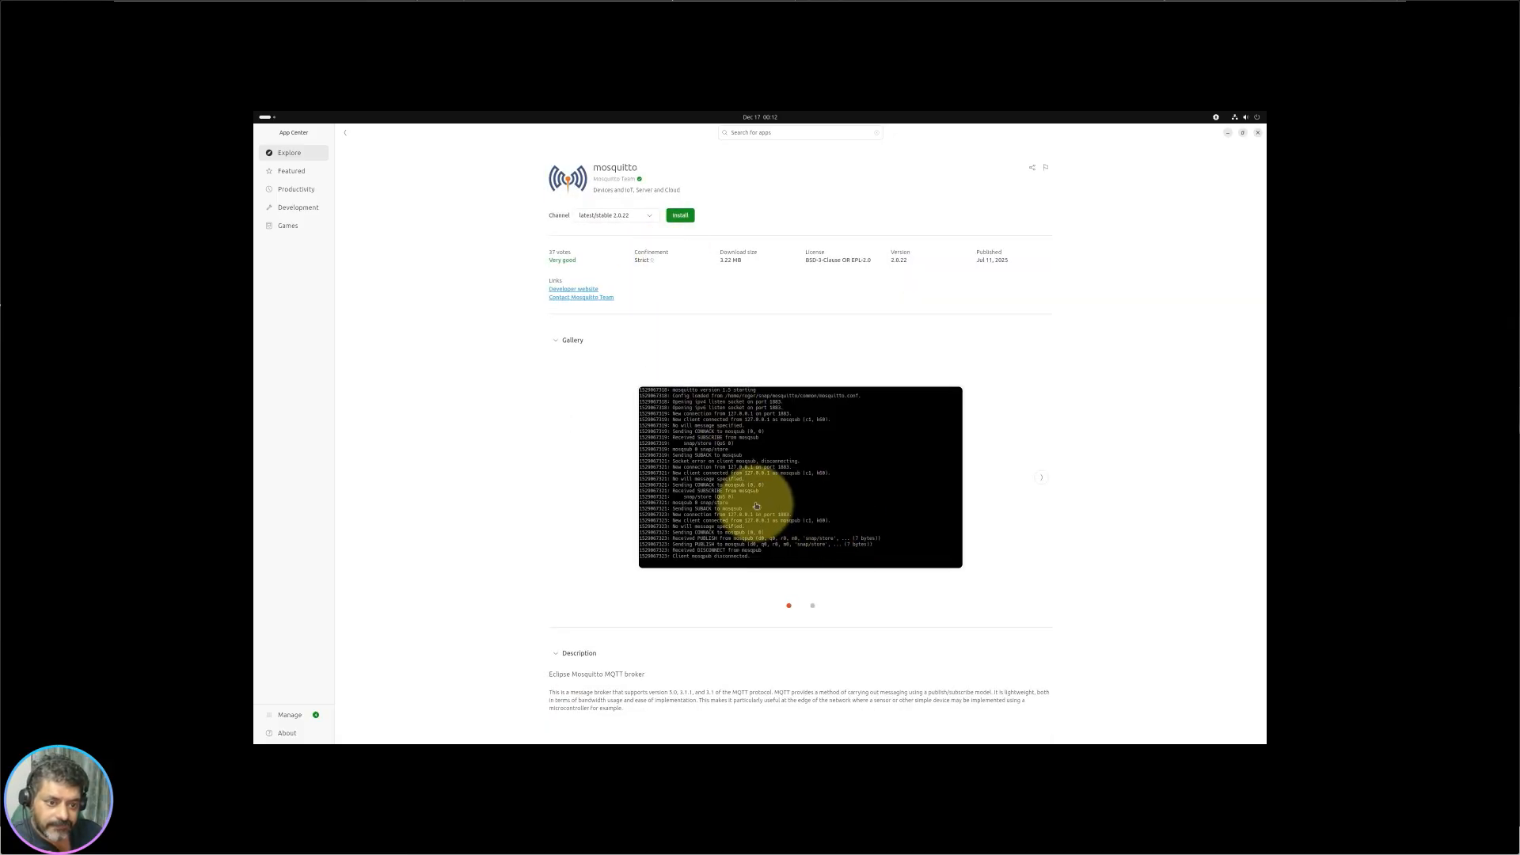
pyautogui.click(344, 135)
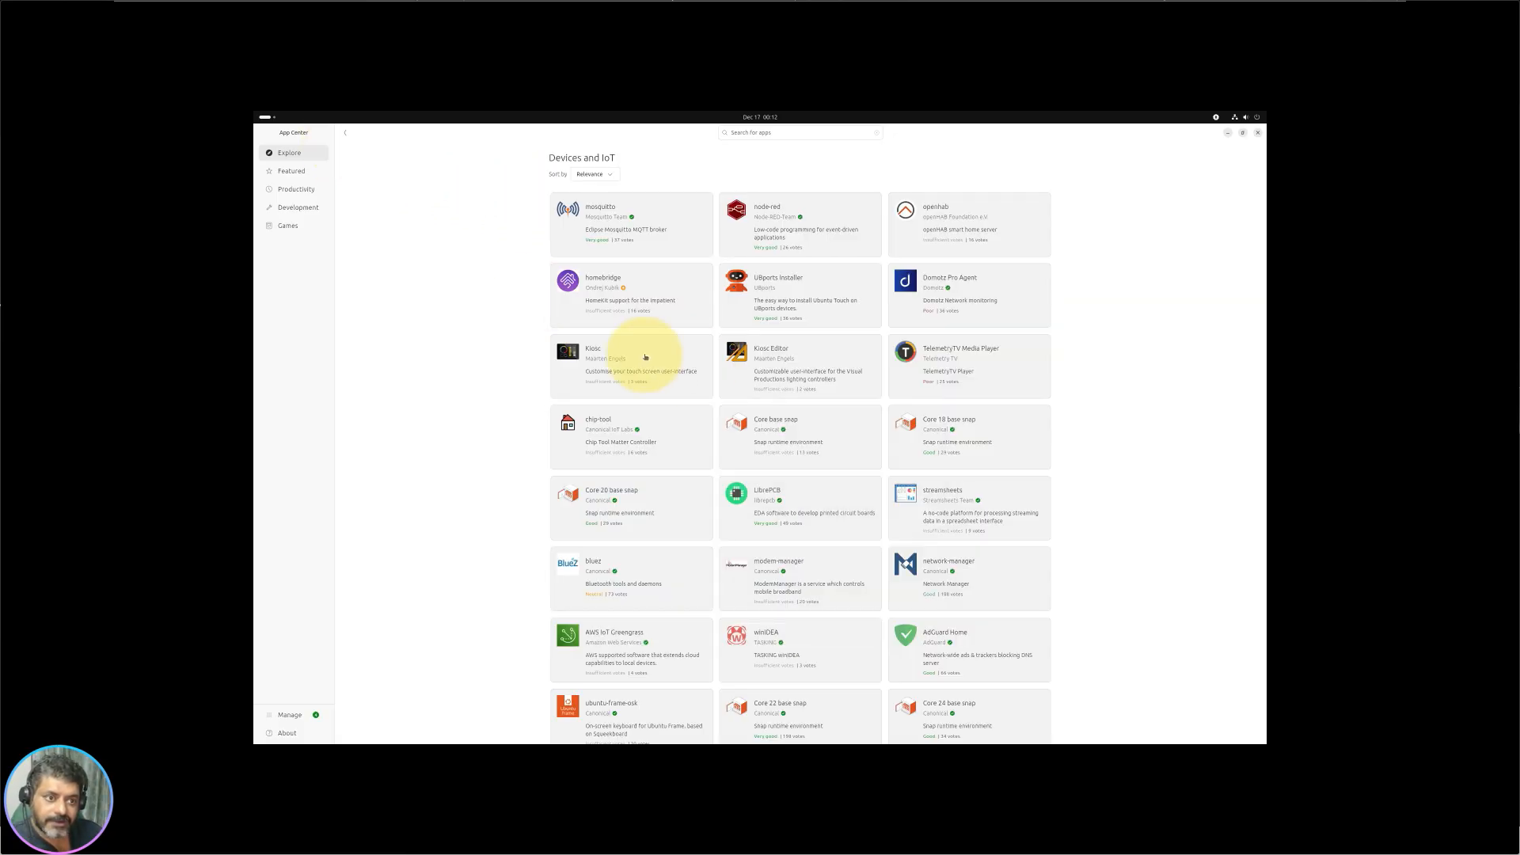
pyautogui.scroll(-5, 1092, 396)
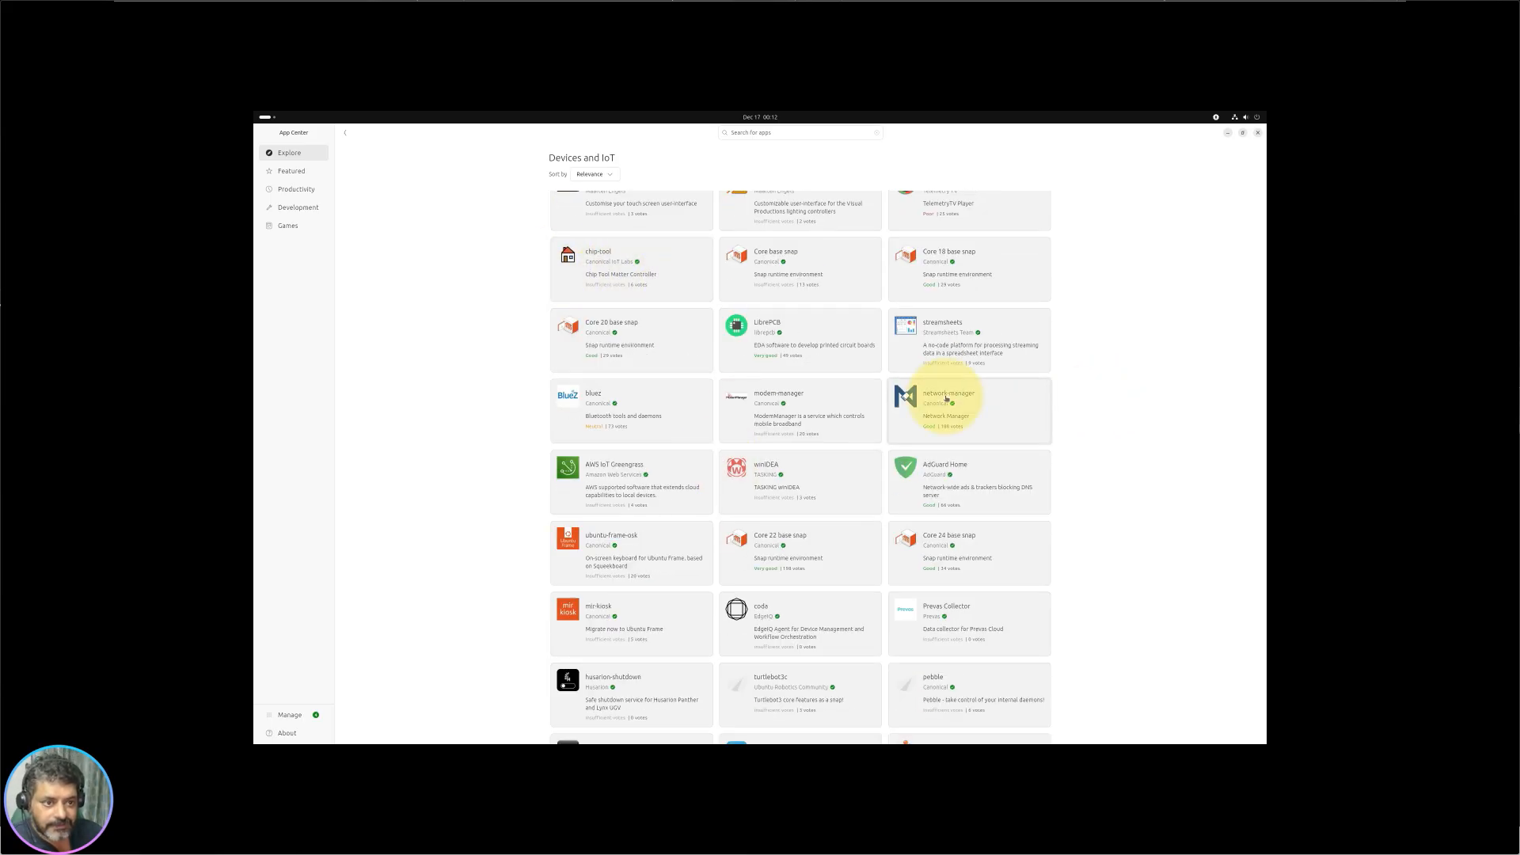
pyautogui.scroll(2, 668, 521)
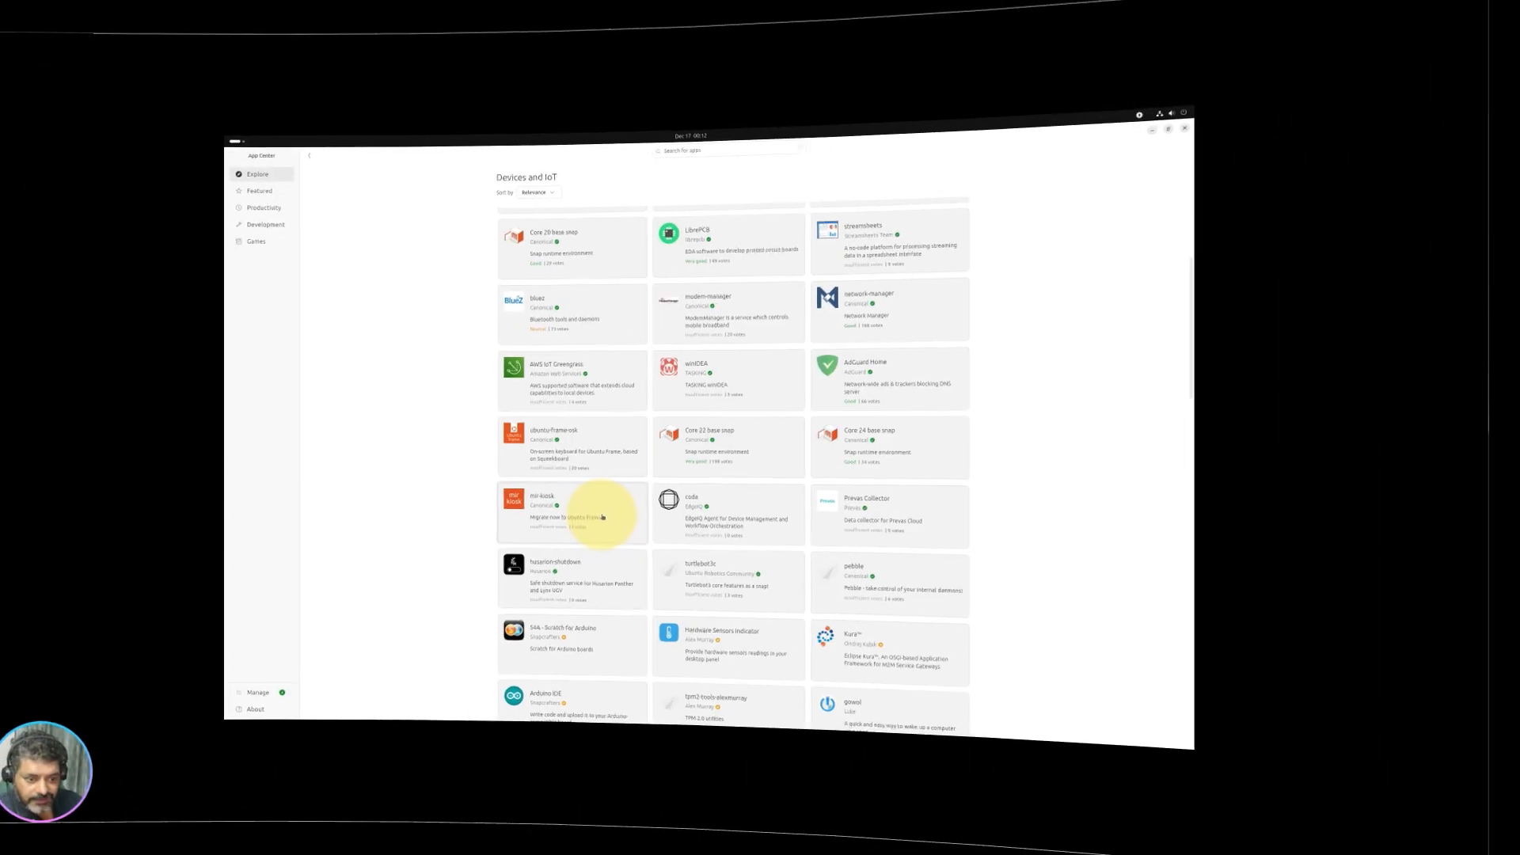
pyautogui.scroll(4, 507, 506)
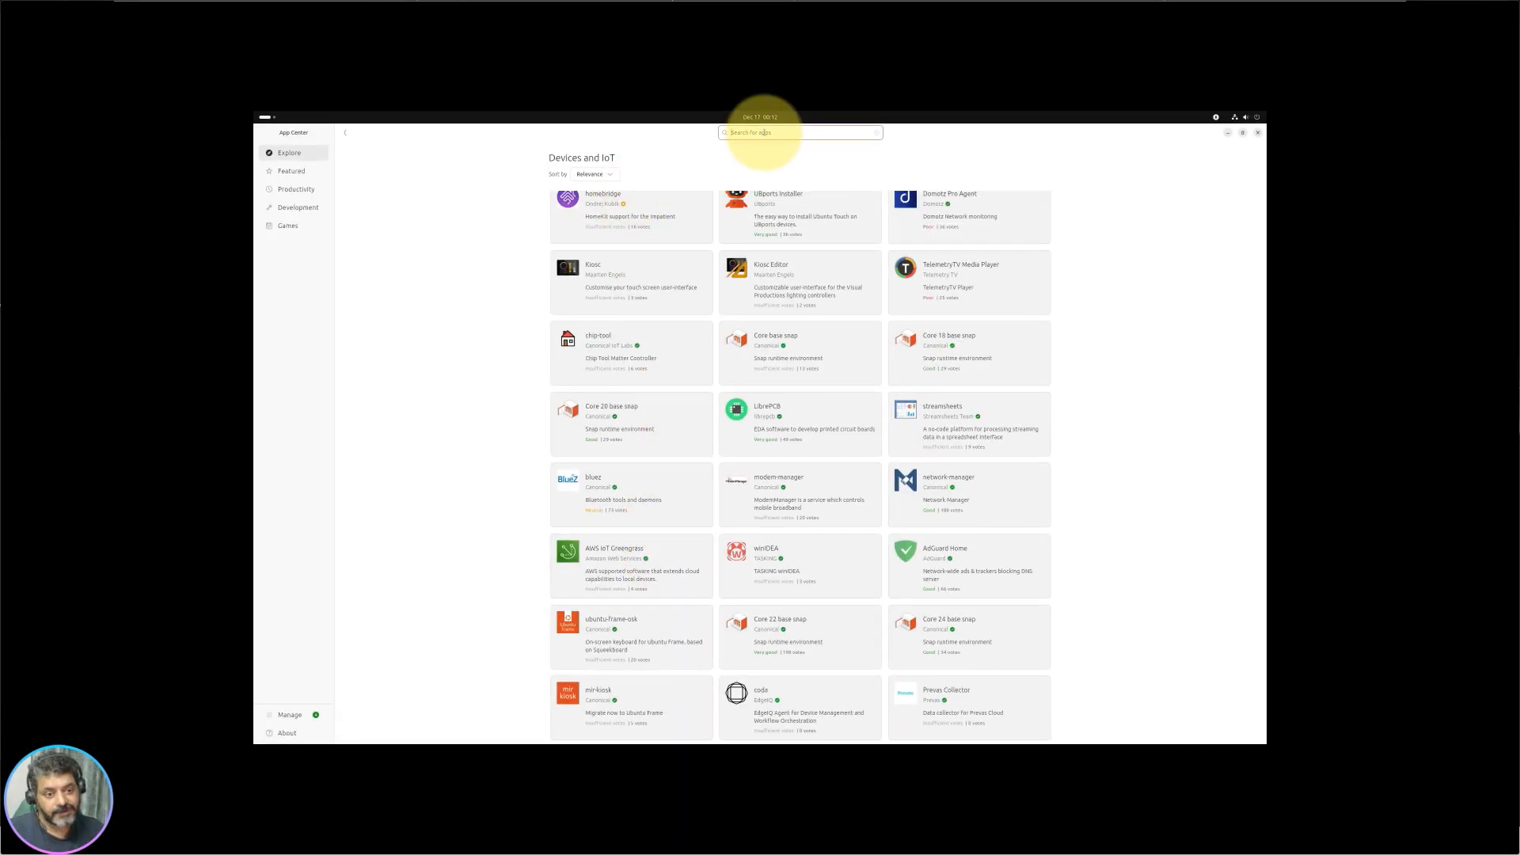
# Step: Search for 'home', open homebridge, highlight its HomeKit emulation description, then return to Explore
pyautogui.press('Return')
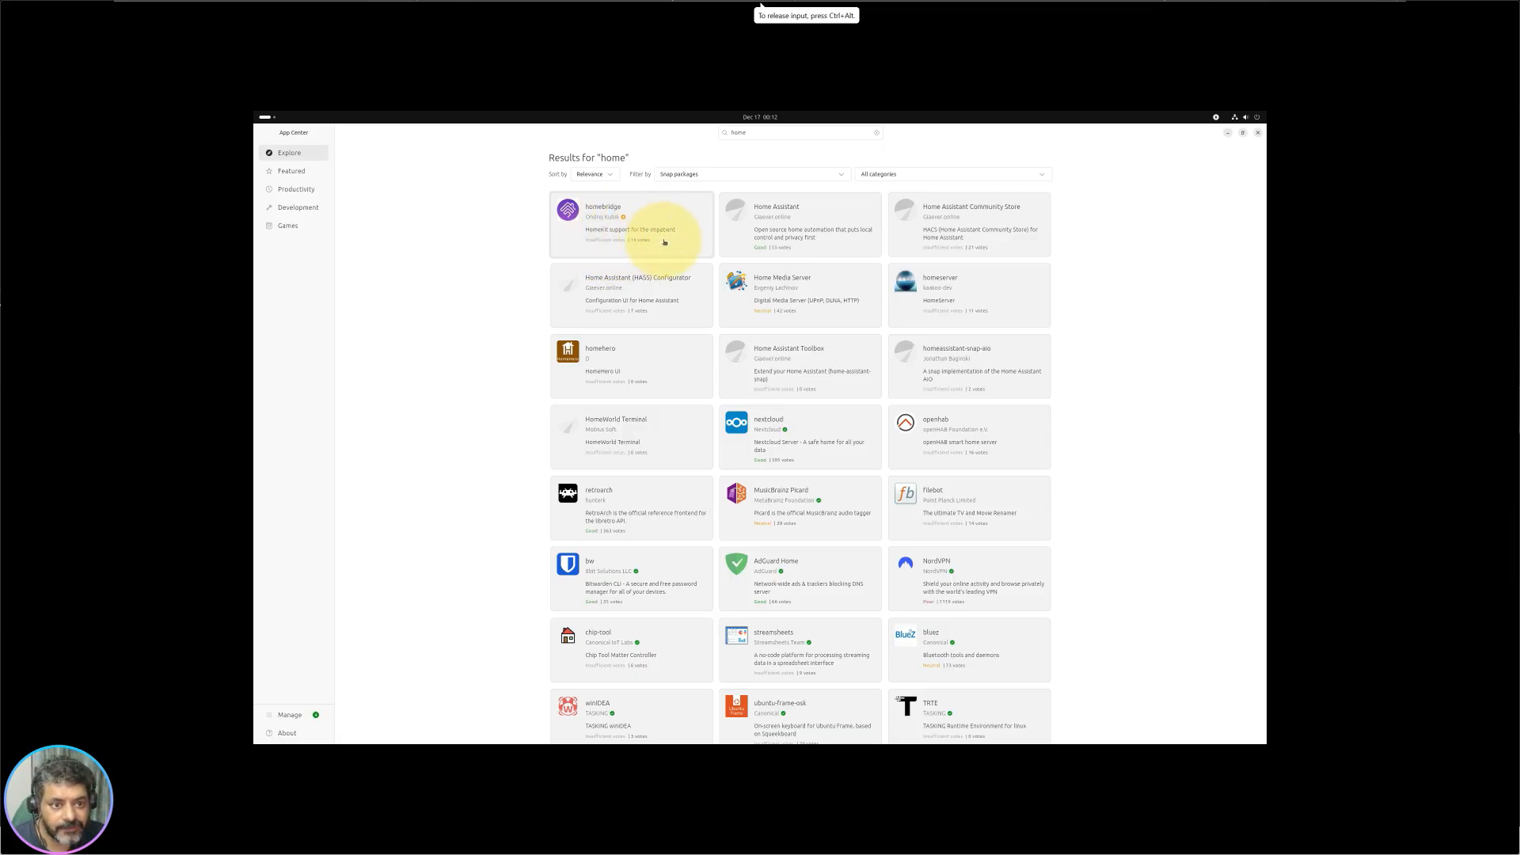
pyautogui.click(670, 238)
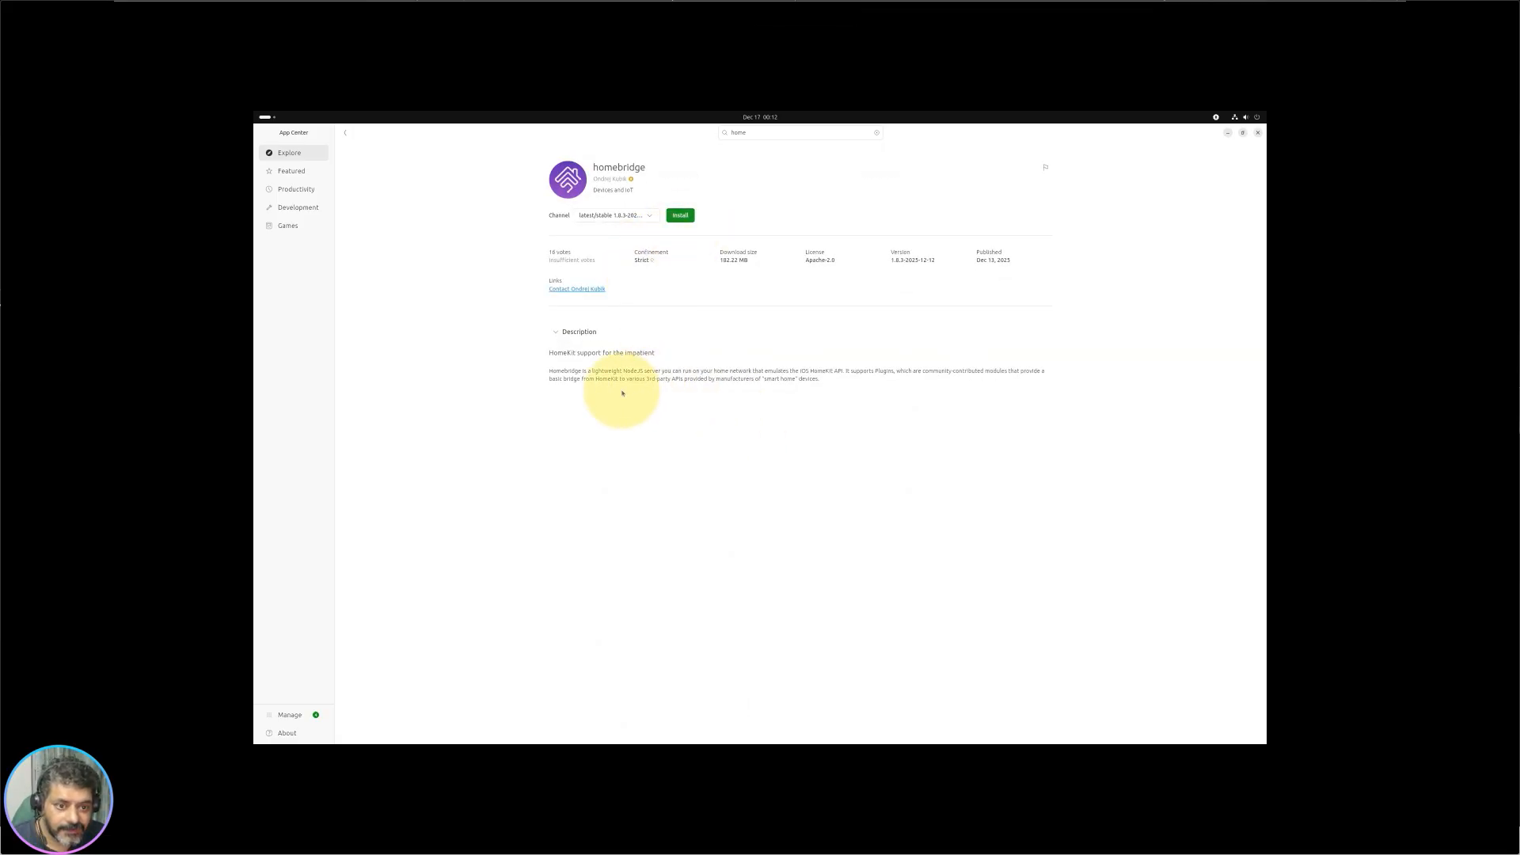
pyautogui.moveTo(614, 372); pyautogui.dragTo(725, 373)
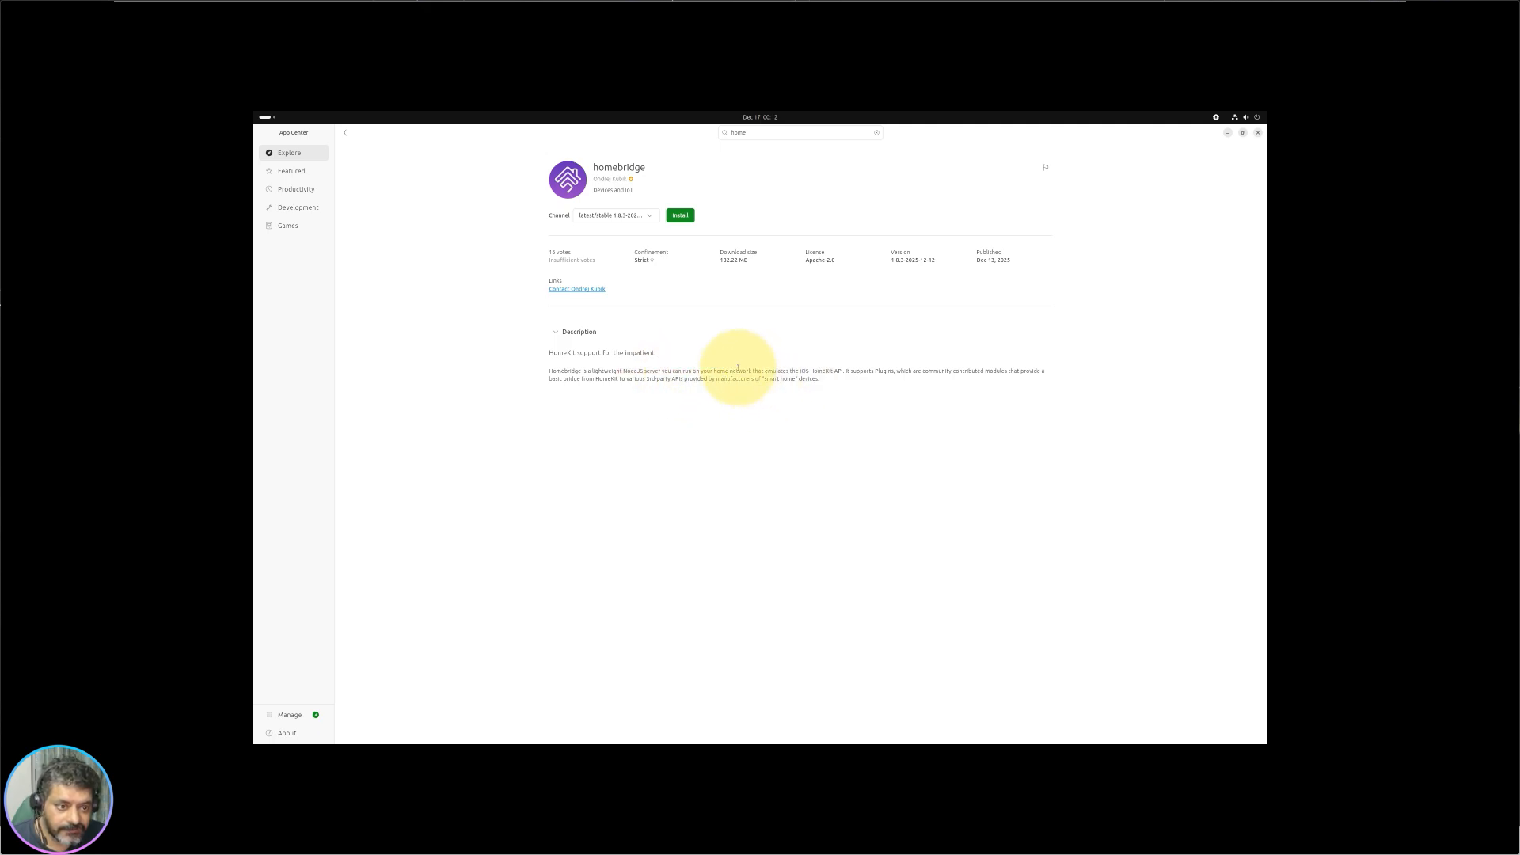
pyautogui.moveTo(738, 370); pyautogui.dragTo(829, 375)
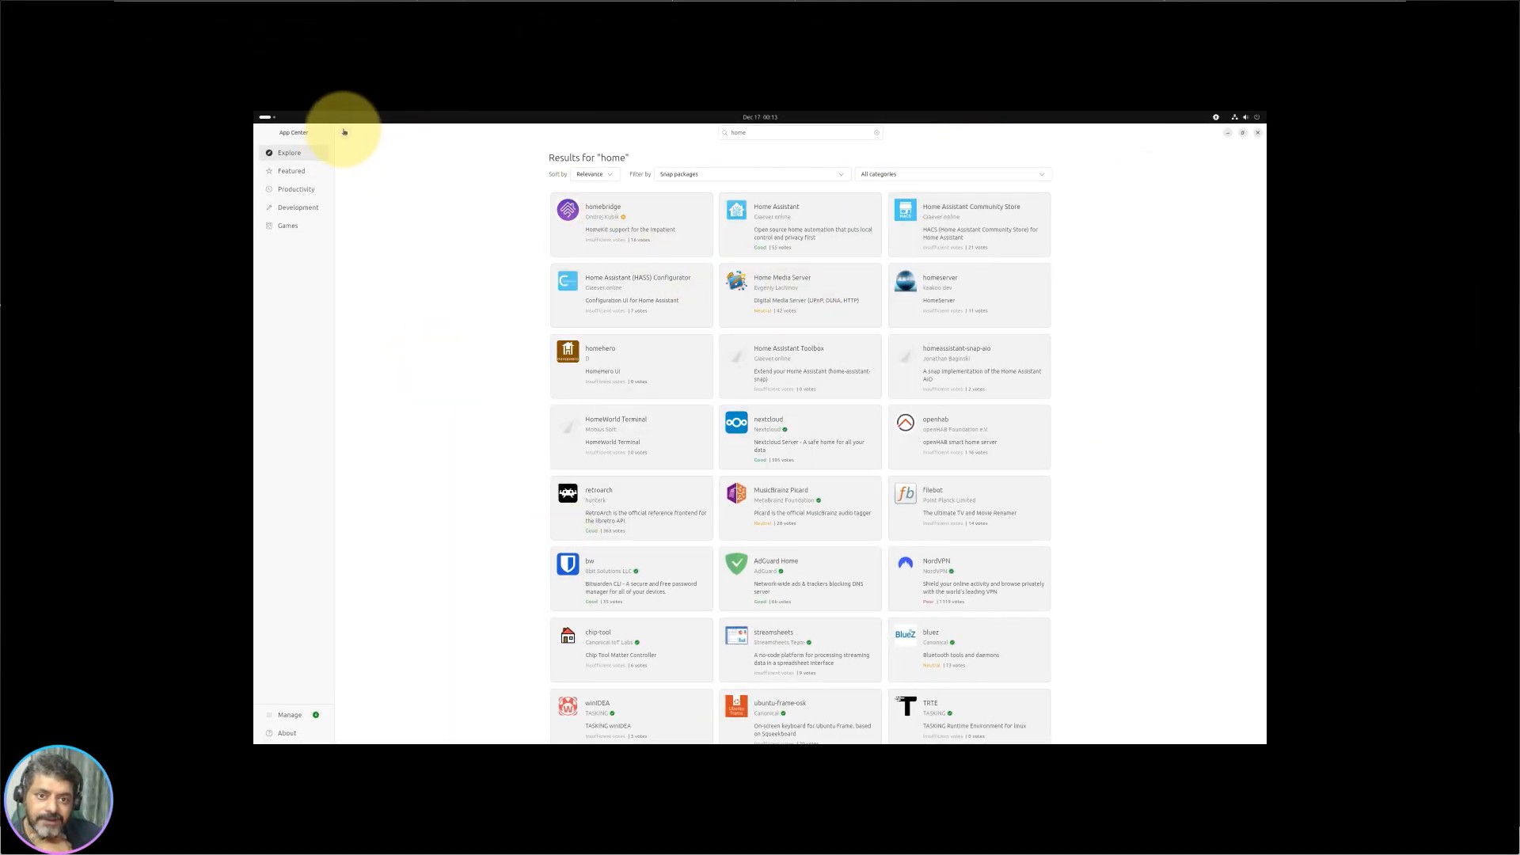
pyautogui.click(344, 132)
pyautogui.scroll(-1, 886, 434)
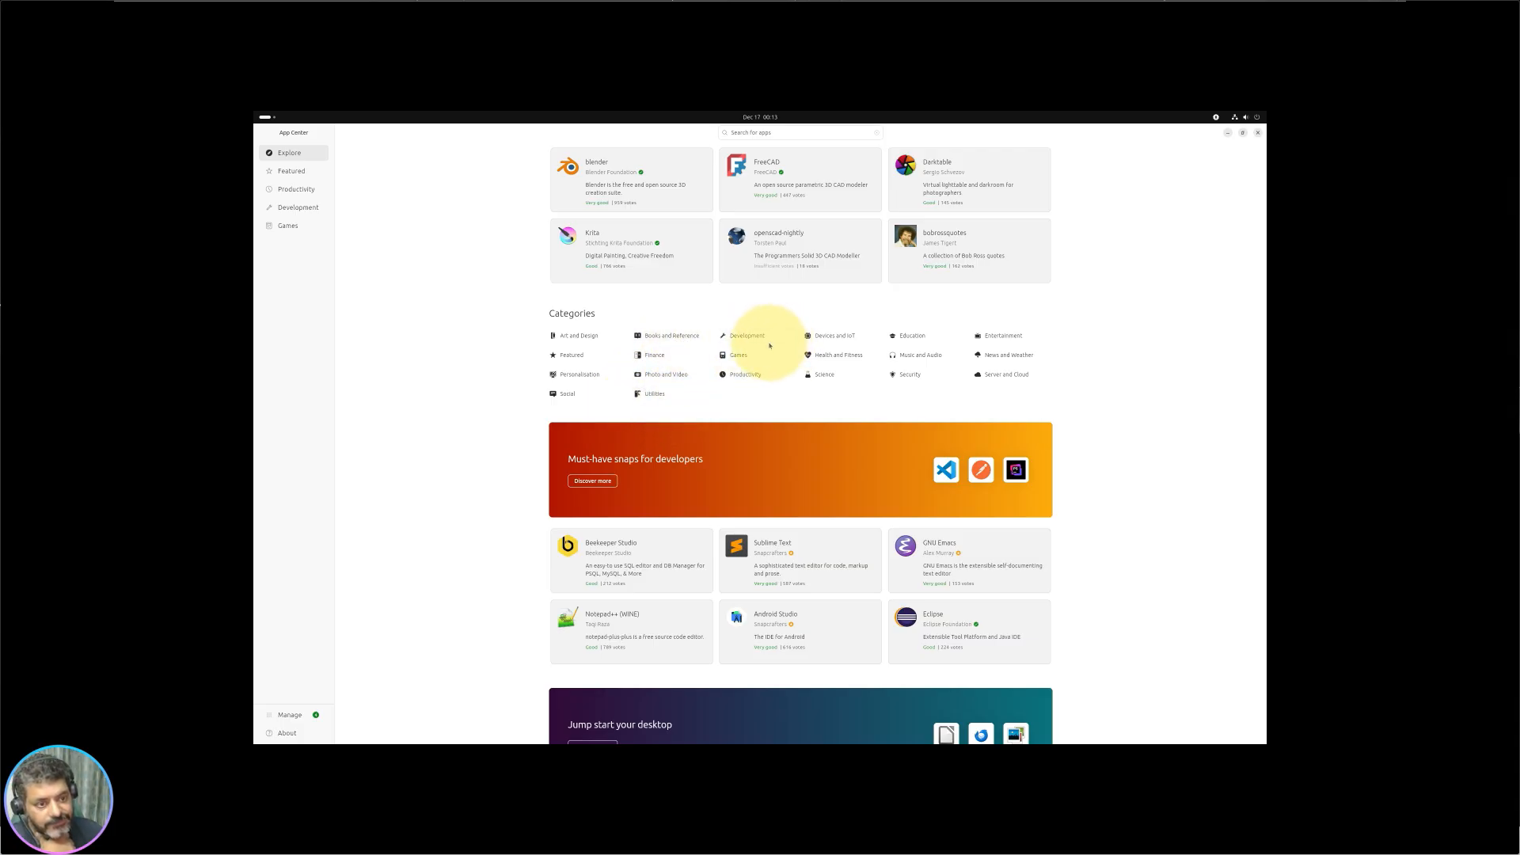
pyautogui.click(910, 336)
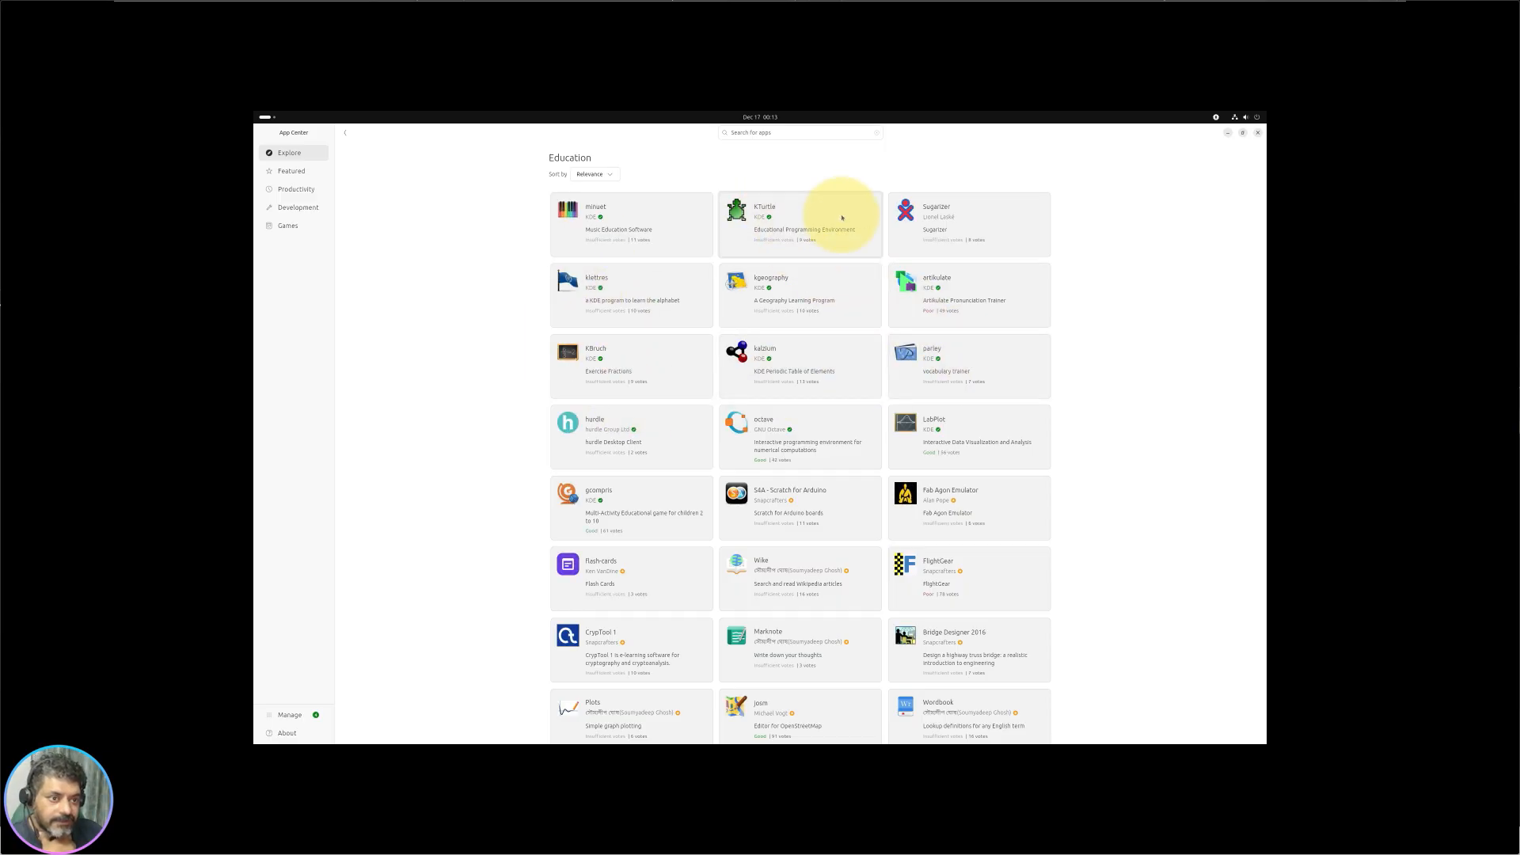
pyautogui.click(841, 218)
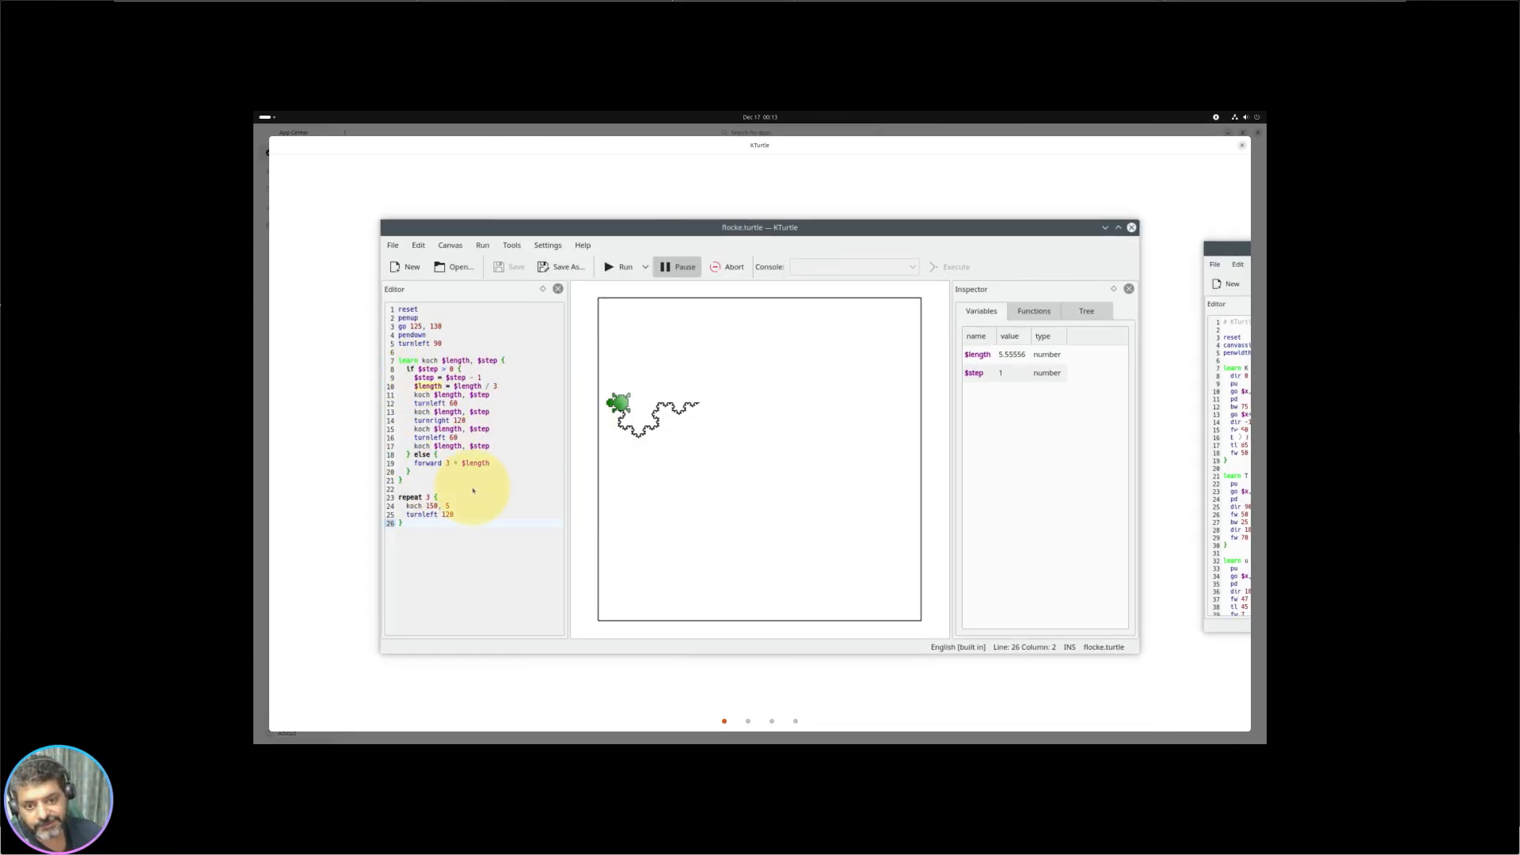
pyautogui.click(1240, 146)
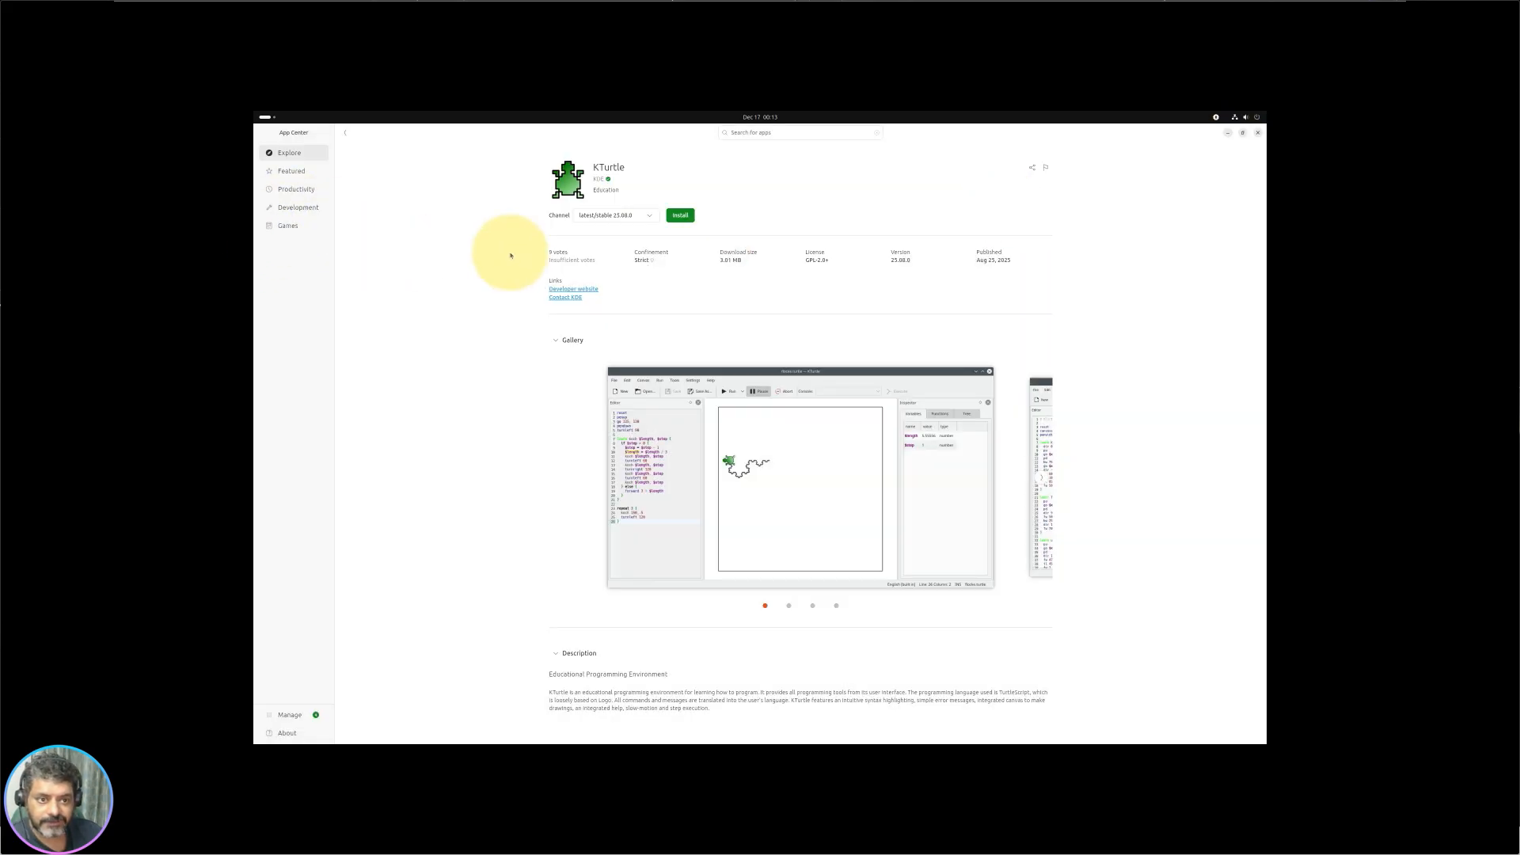
pyautogui.click(346, 134)
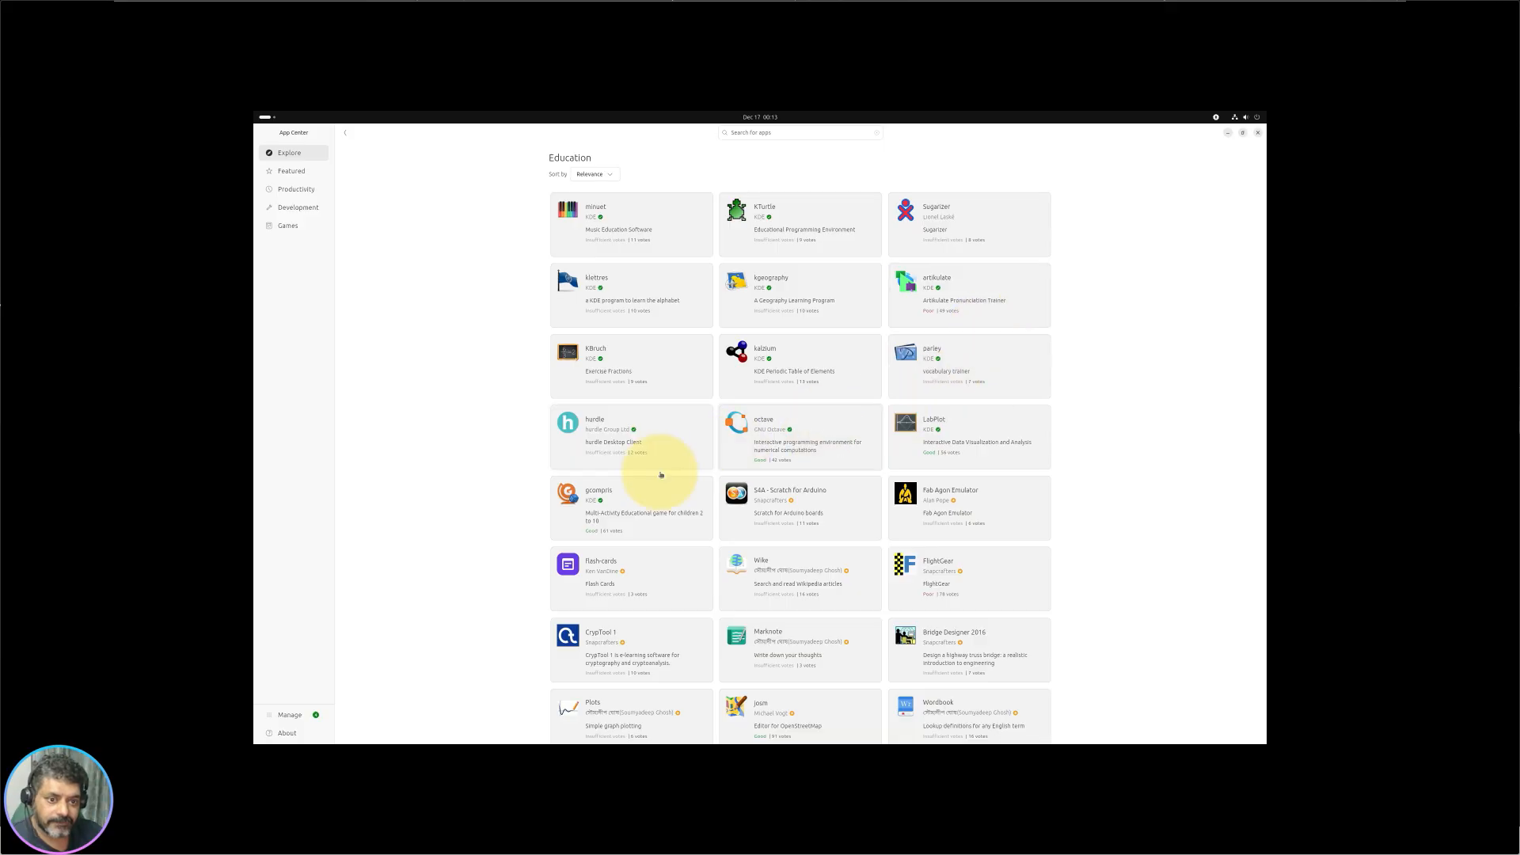
pyautogui.scroll(-3, 648, 502)
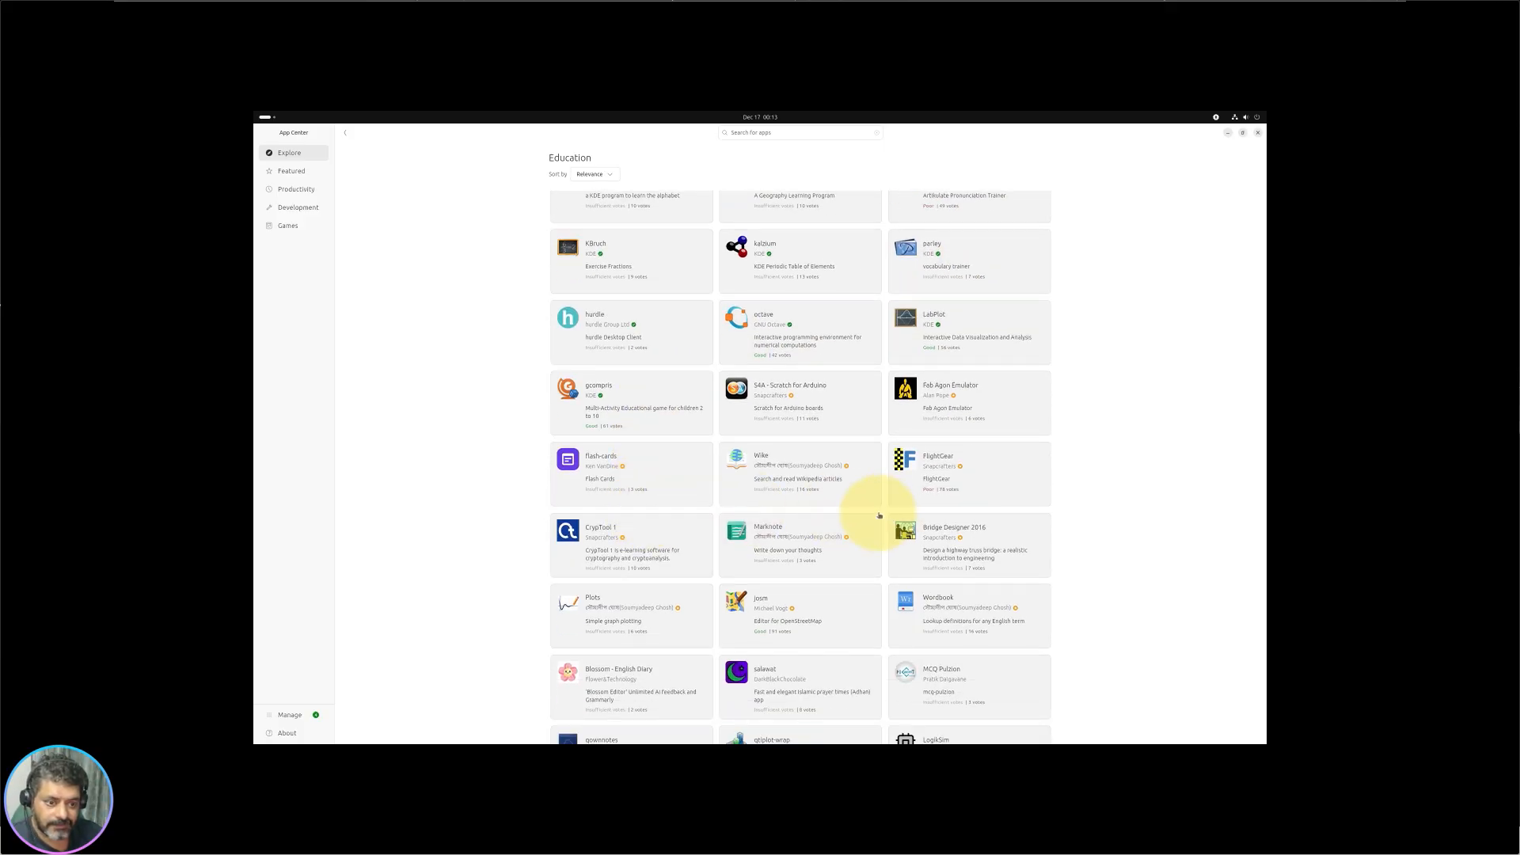
pyautogui.scroll(-3, 904, 534)
pyautogui.click(633, 510)
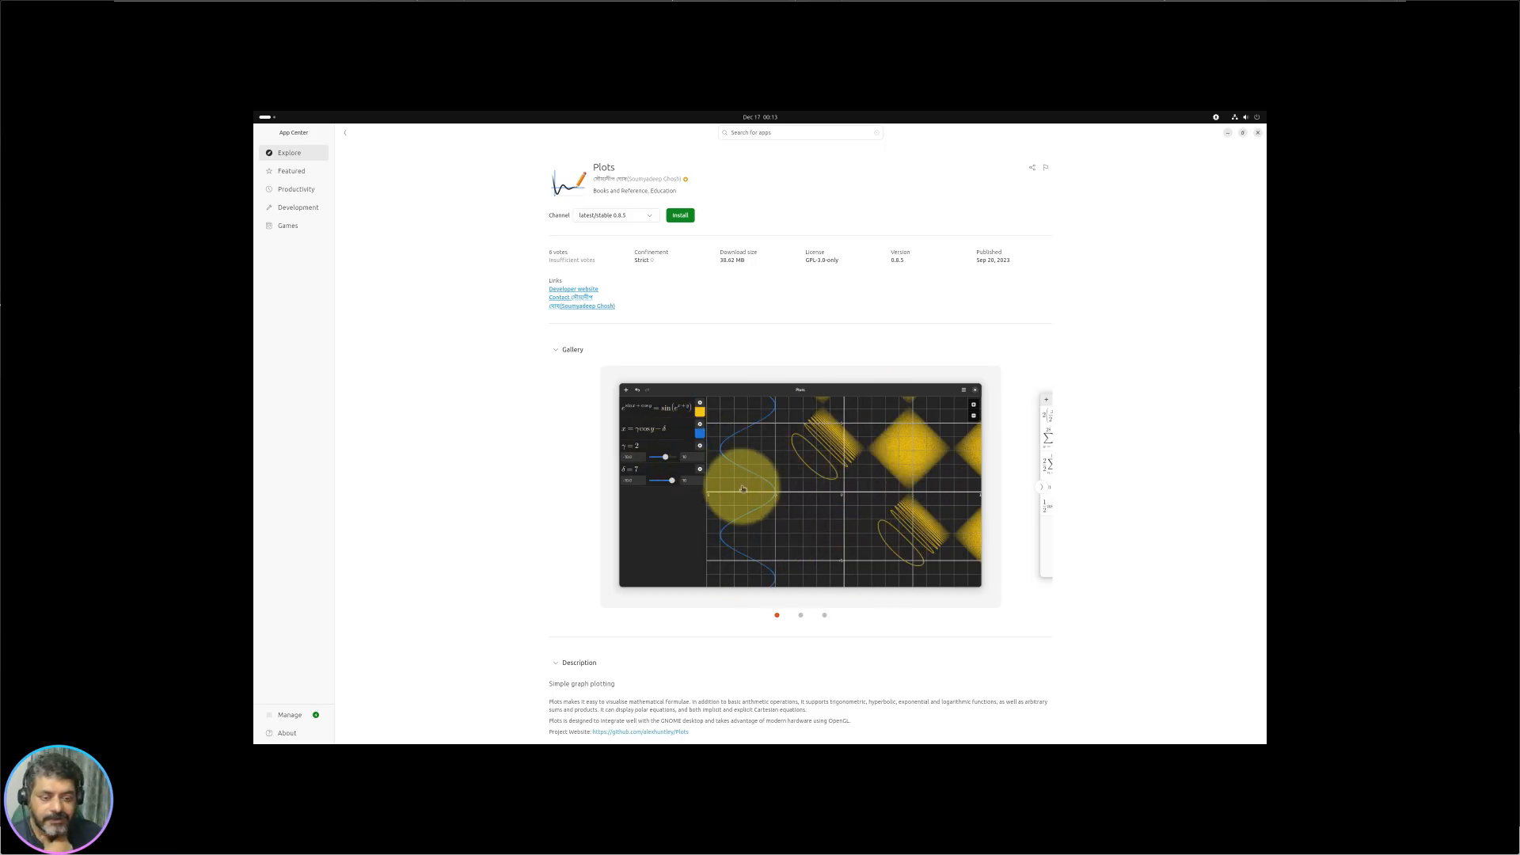
pyautogui.click(345, 134)
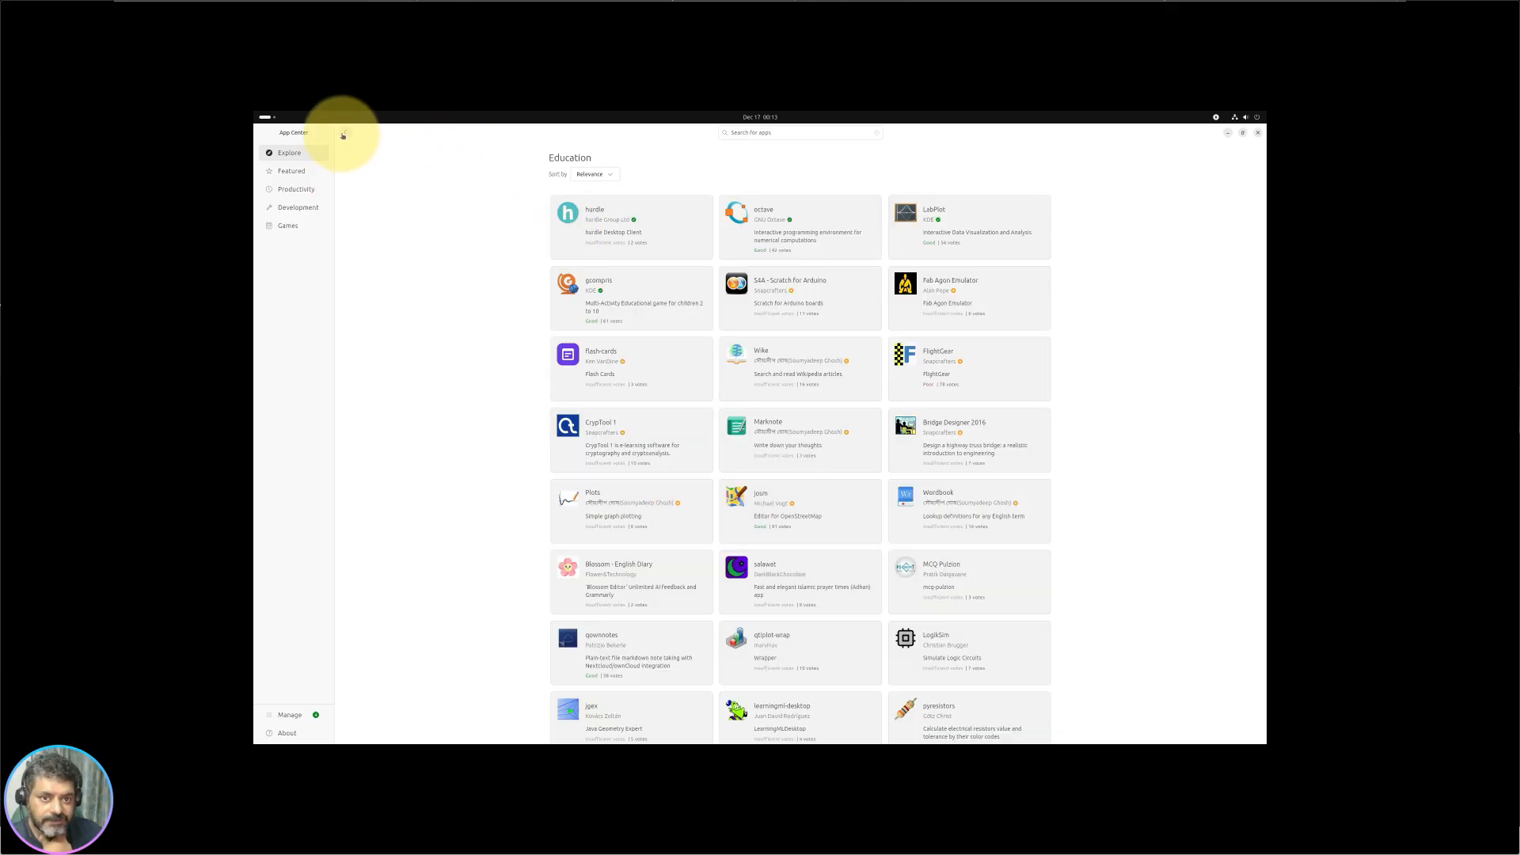
pyautogui.click(341, 136)
pyautogui.scroll(-5, 965, 568)
pyautogui.scroll(6, 954, 572)
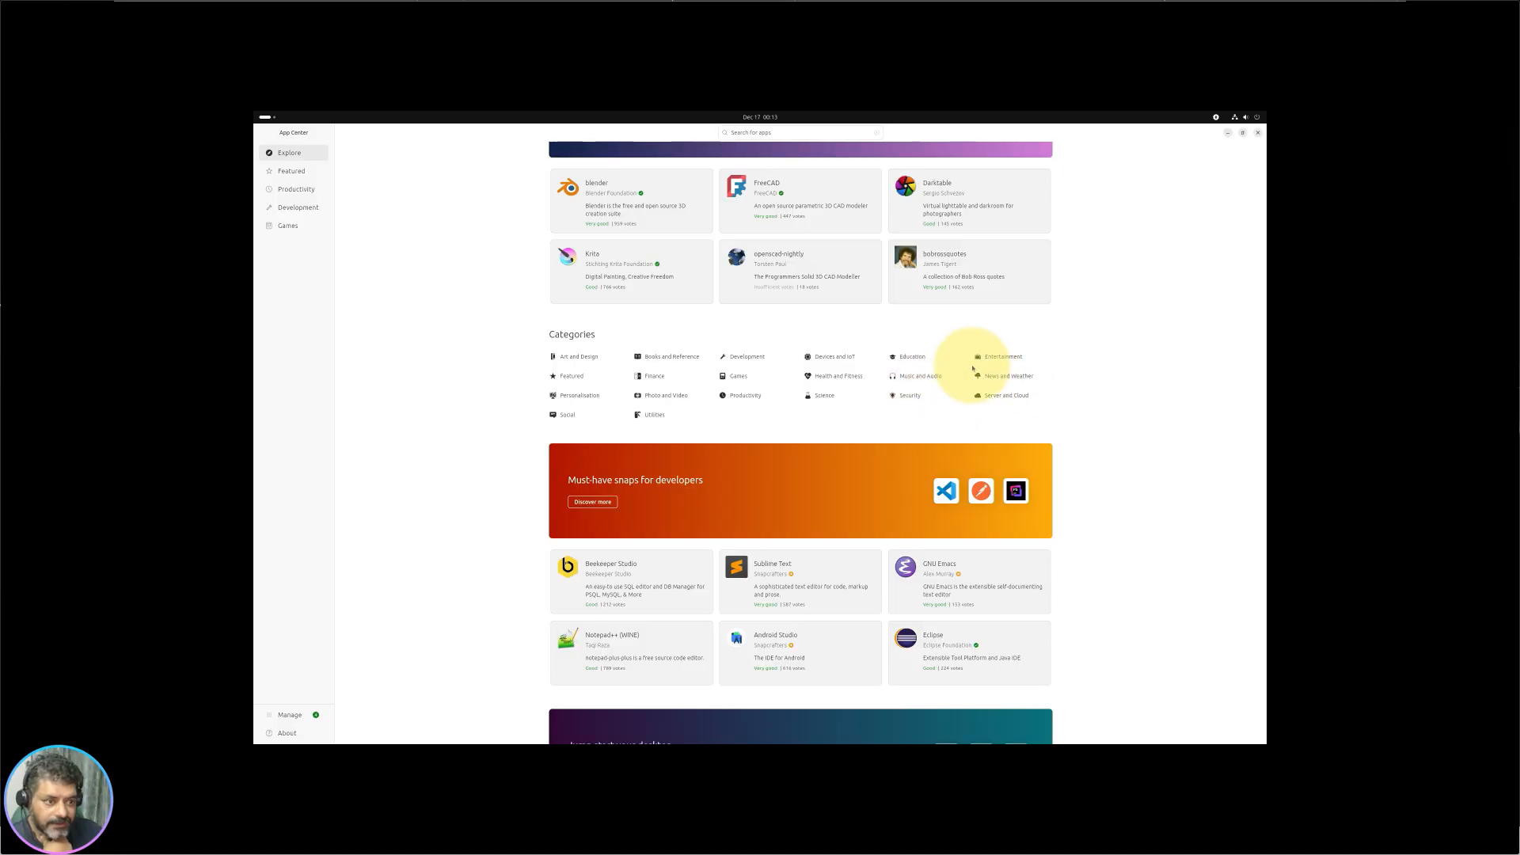
pyautogui.click(1003, 356)
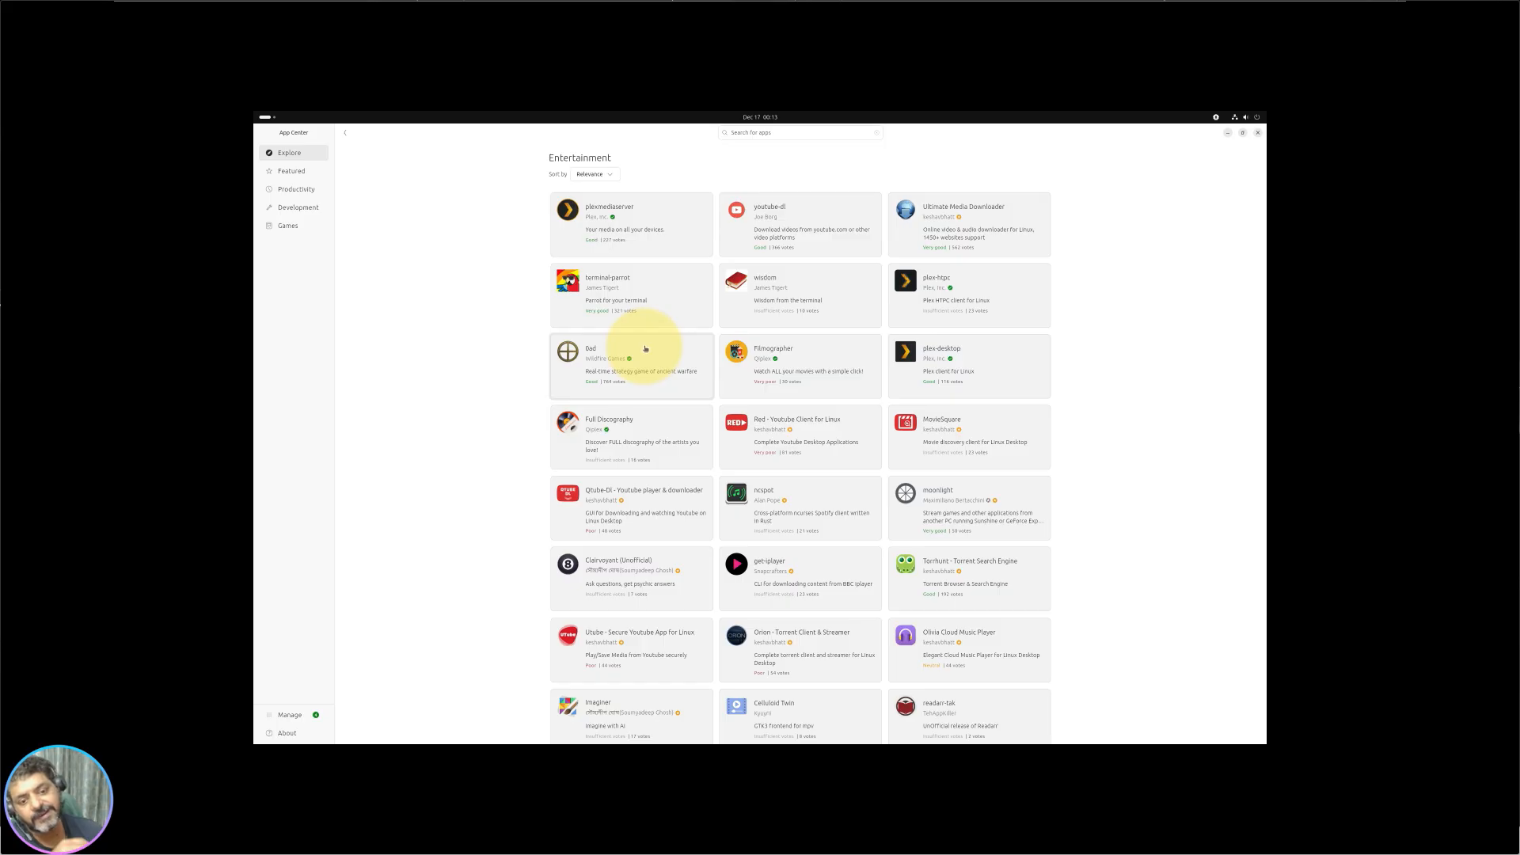
pyautogui.scroll(-5, 841, 594)
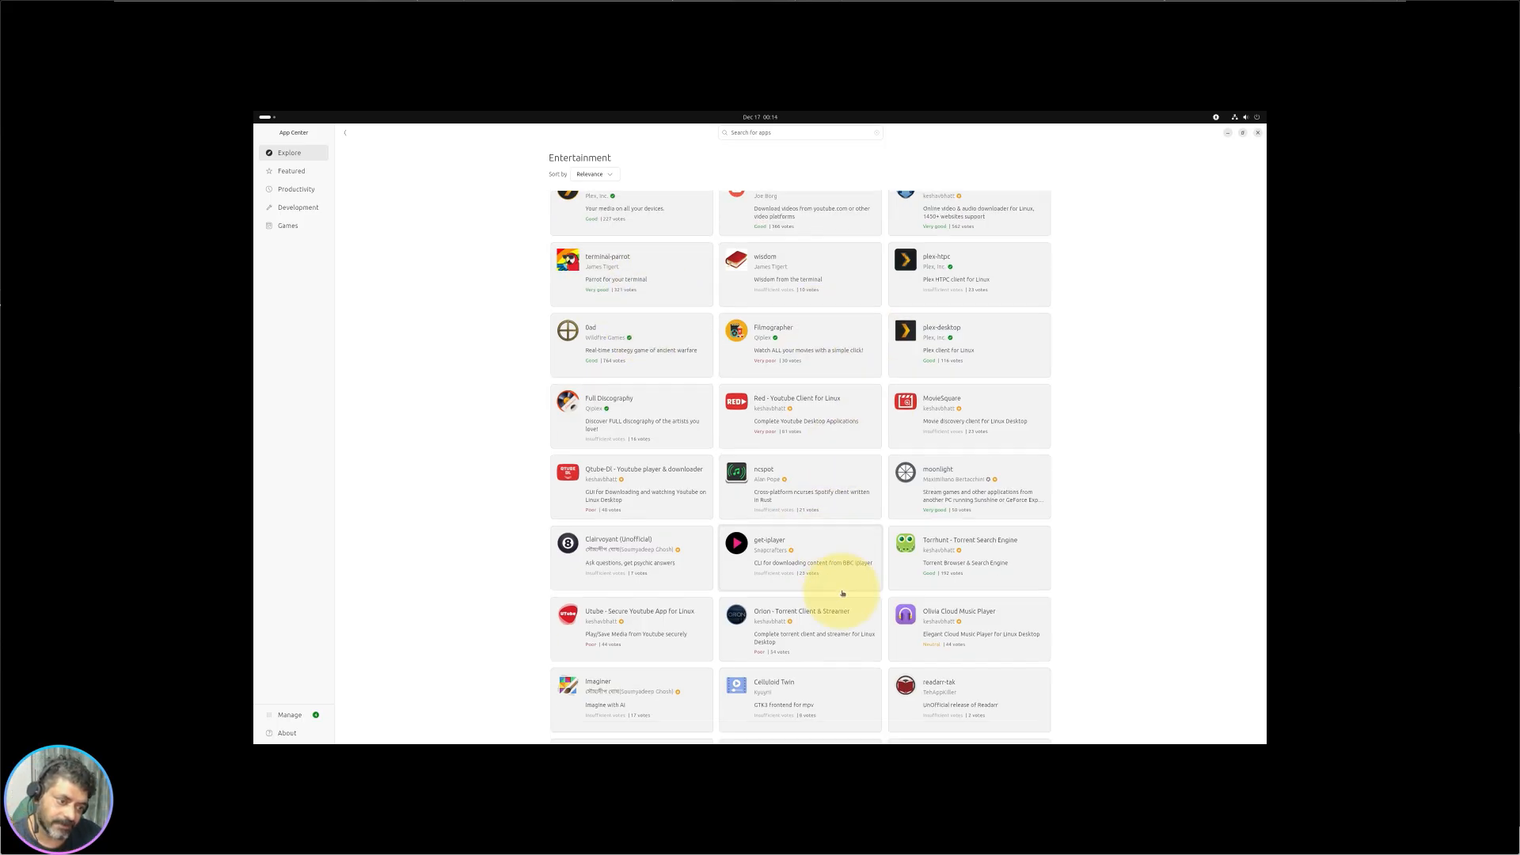
pyautogui.scroll(5, 791, 604)
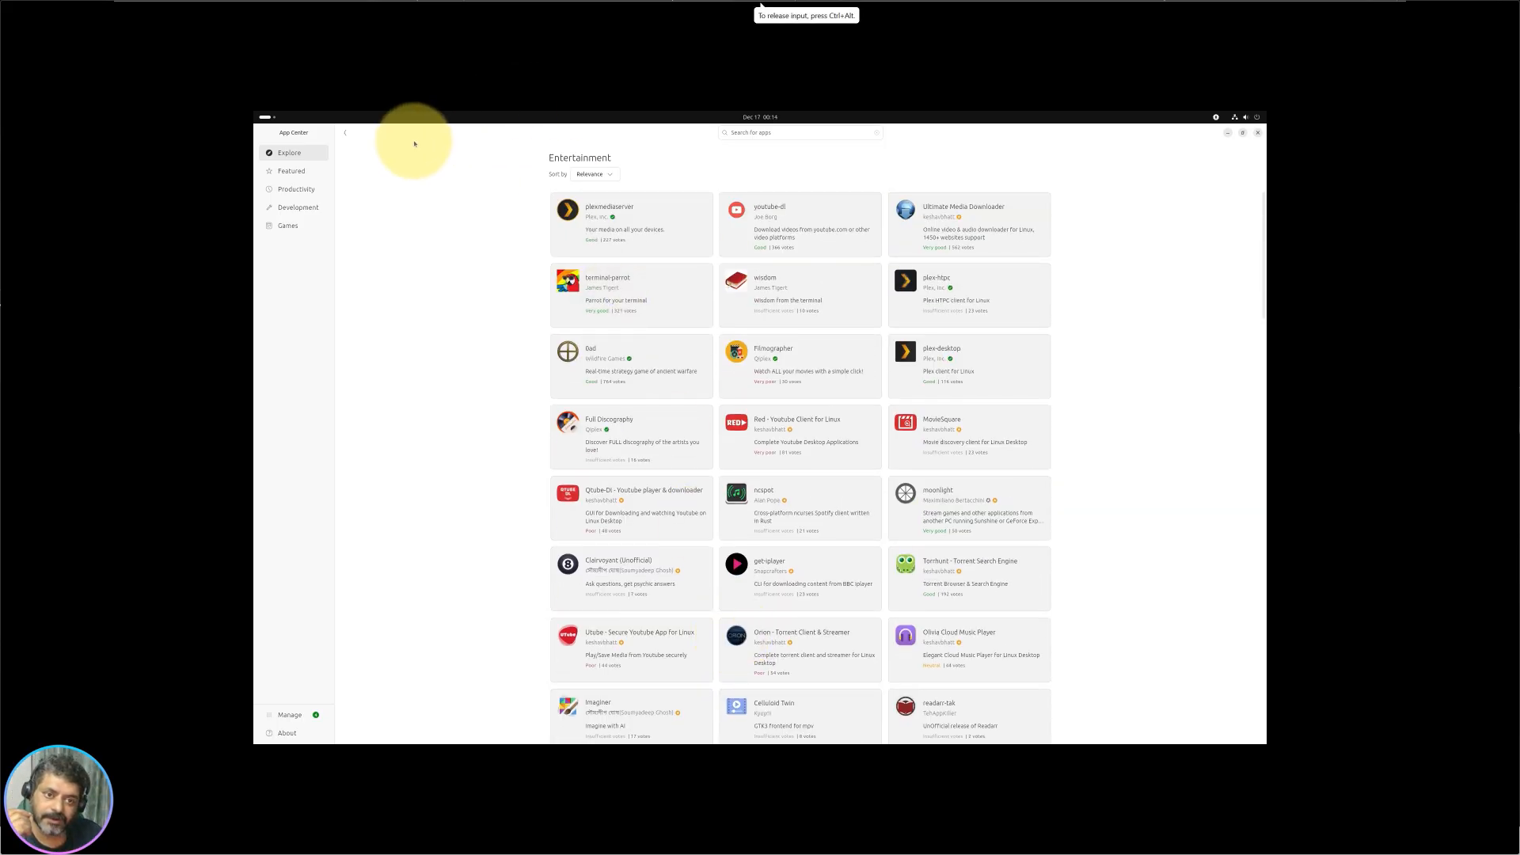
pyautogui.click(345, 132)
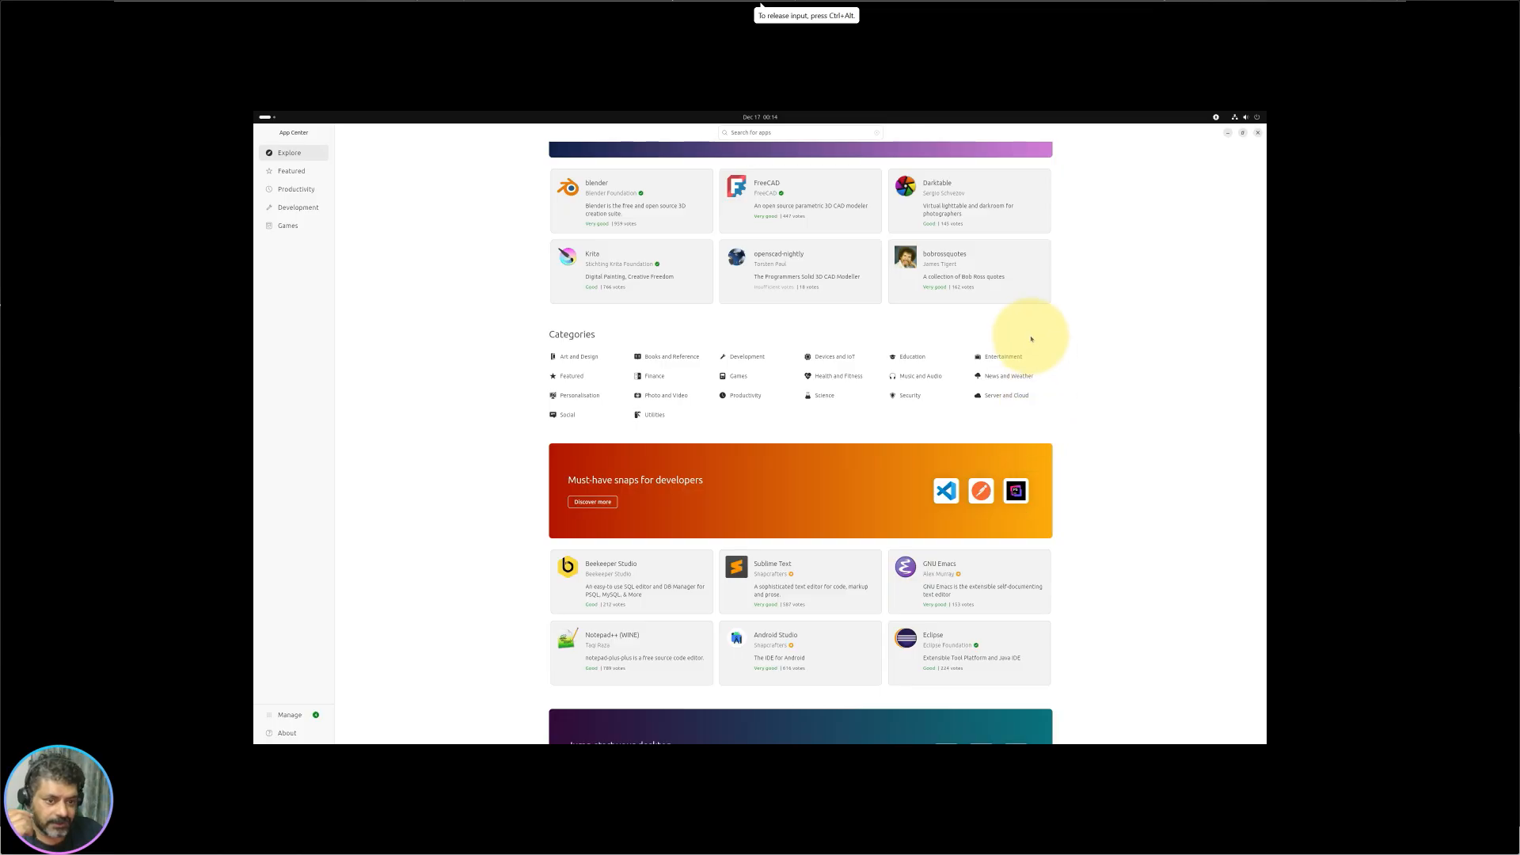
pyautogui.click(572, 376)
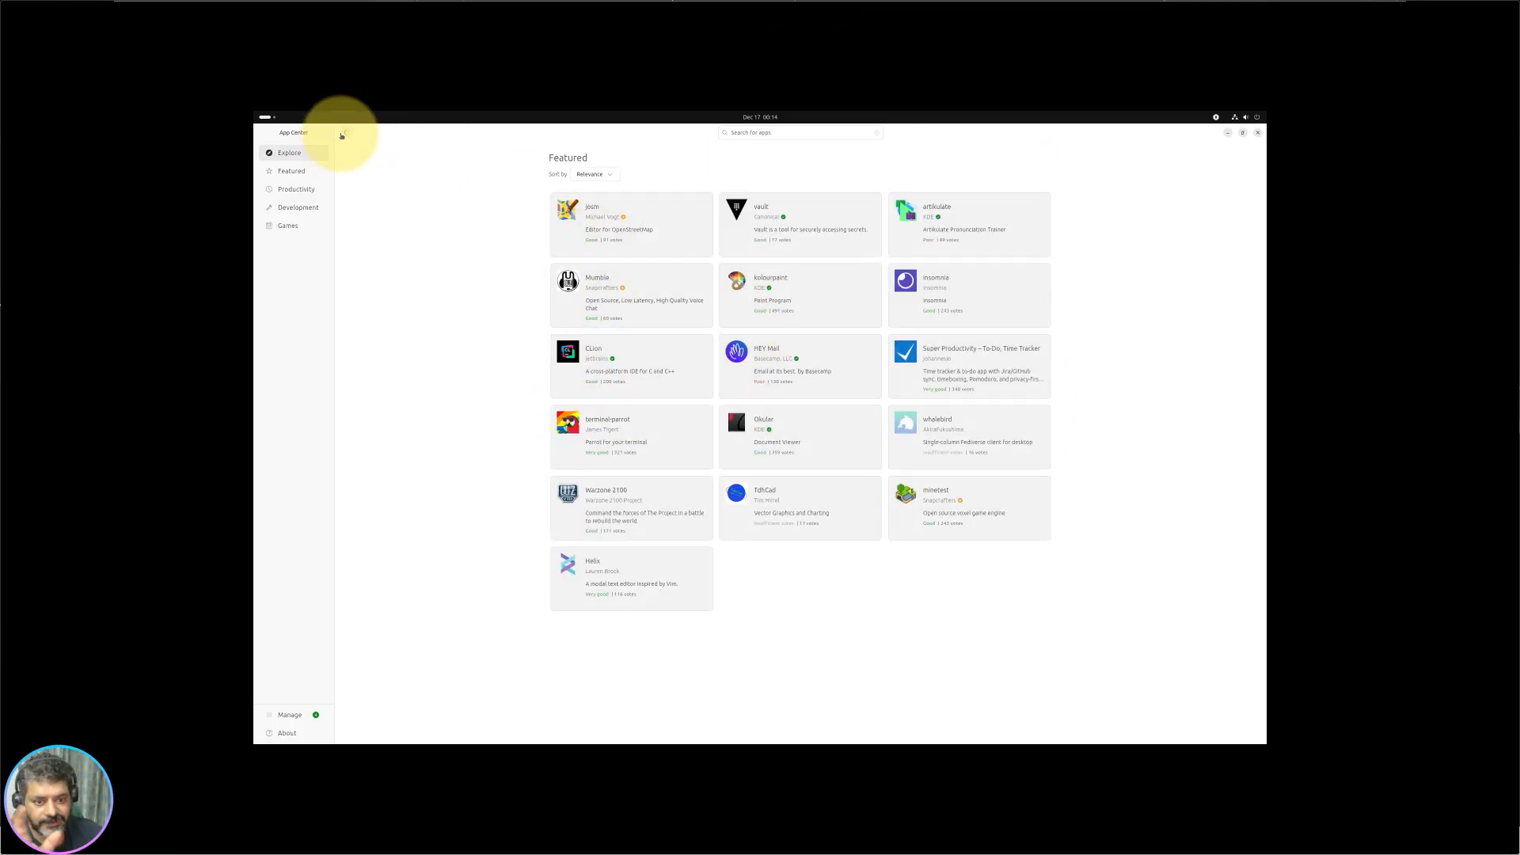
pyautogui.click(342, 134)
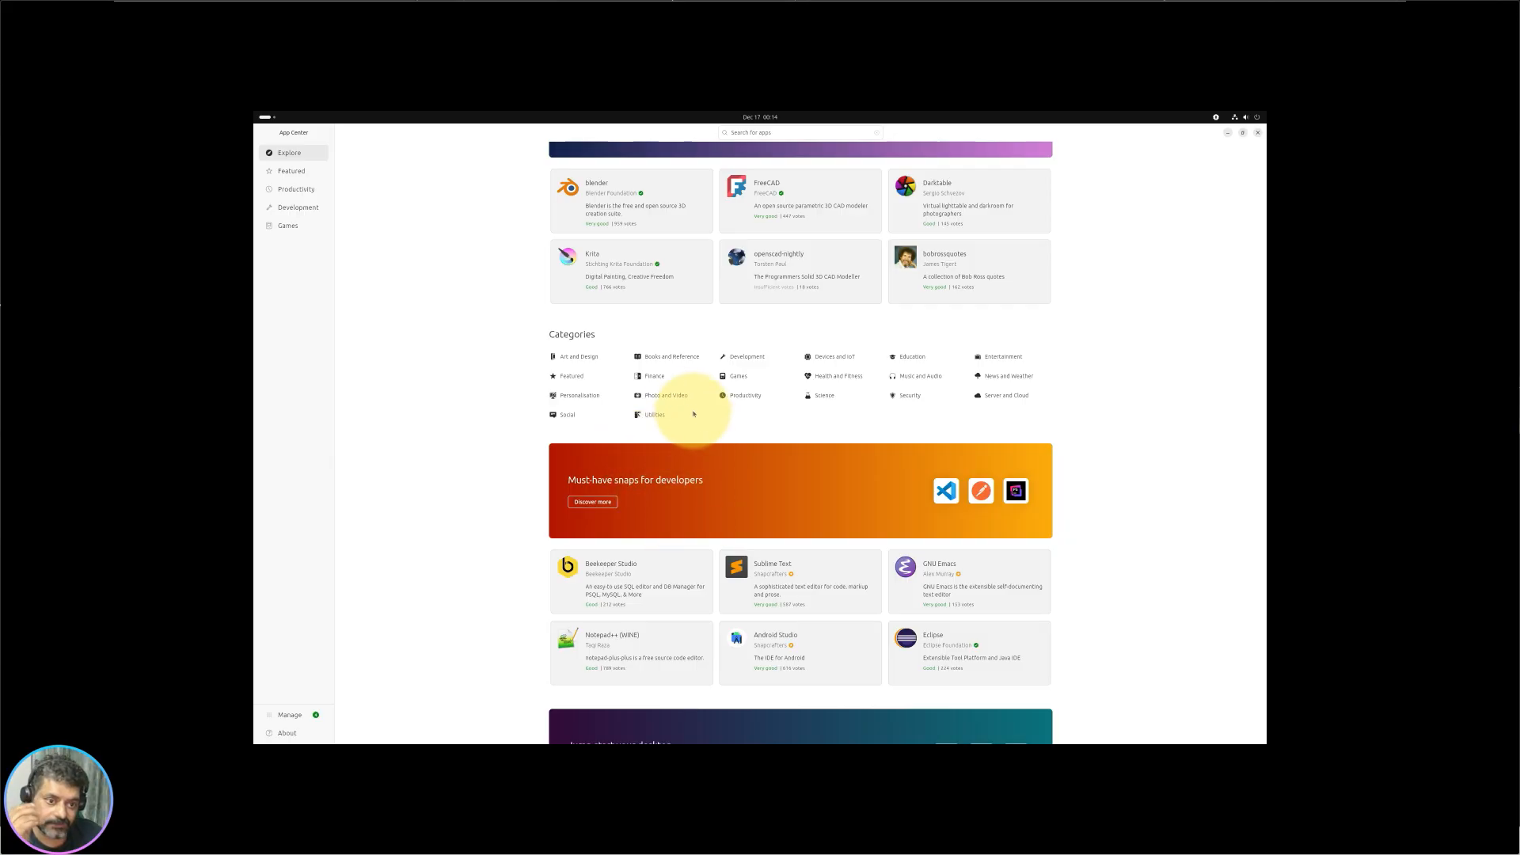
pyautogui.click(667, 377)
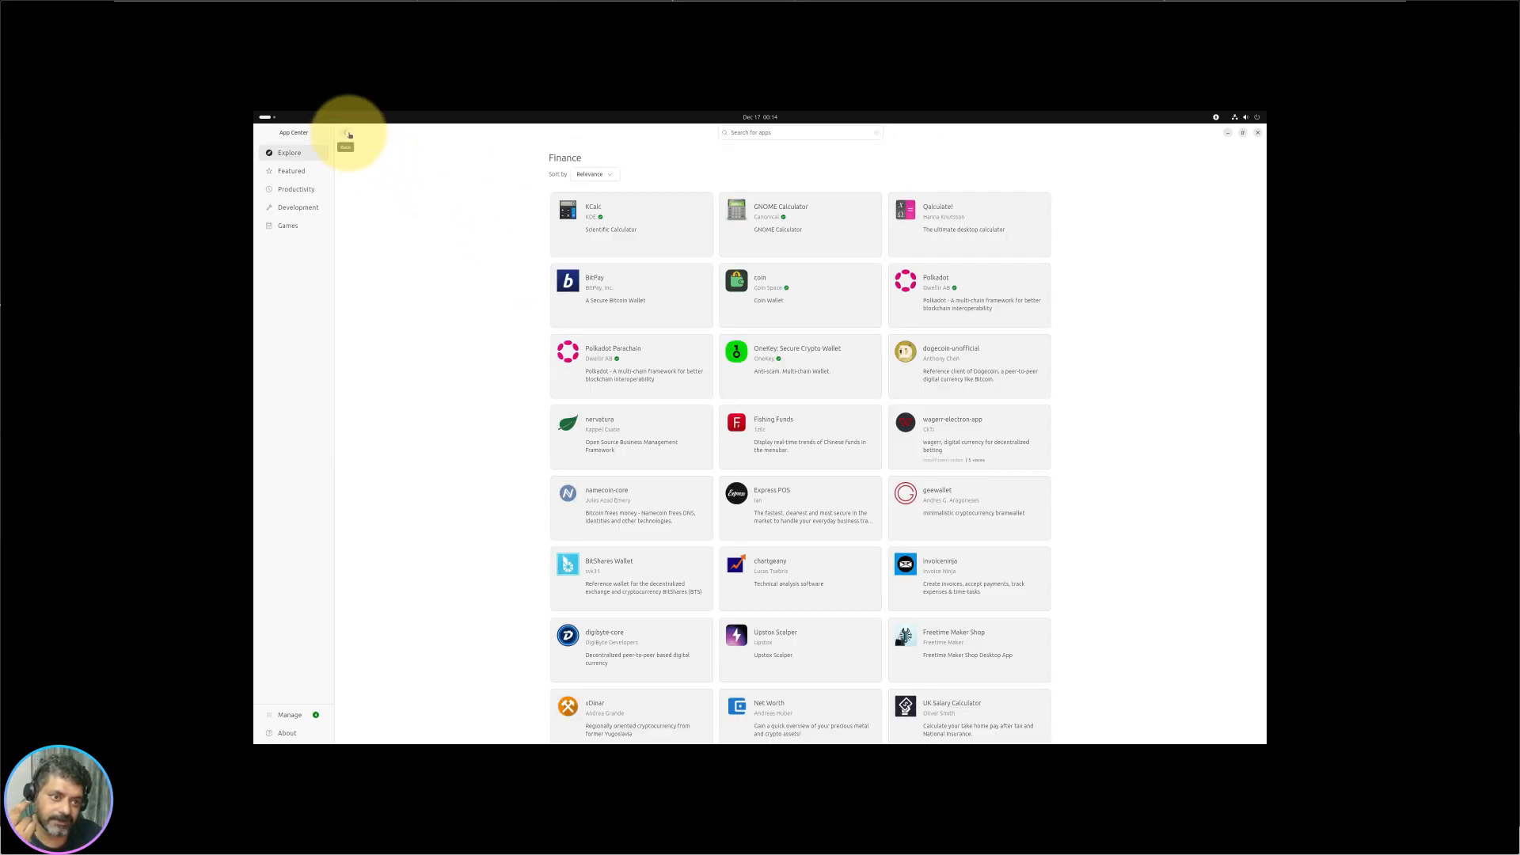
pyautogui.scroll(-1, 824, 499)
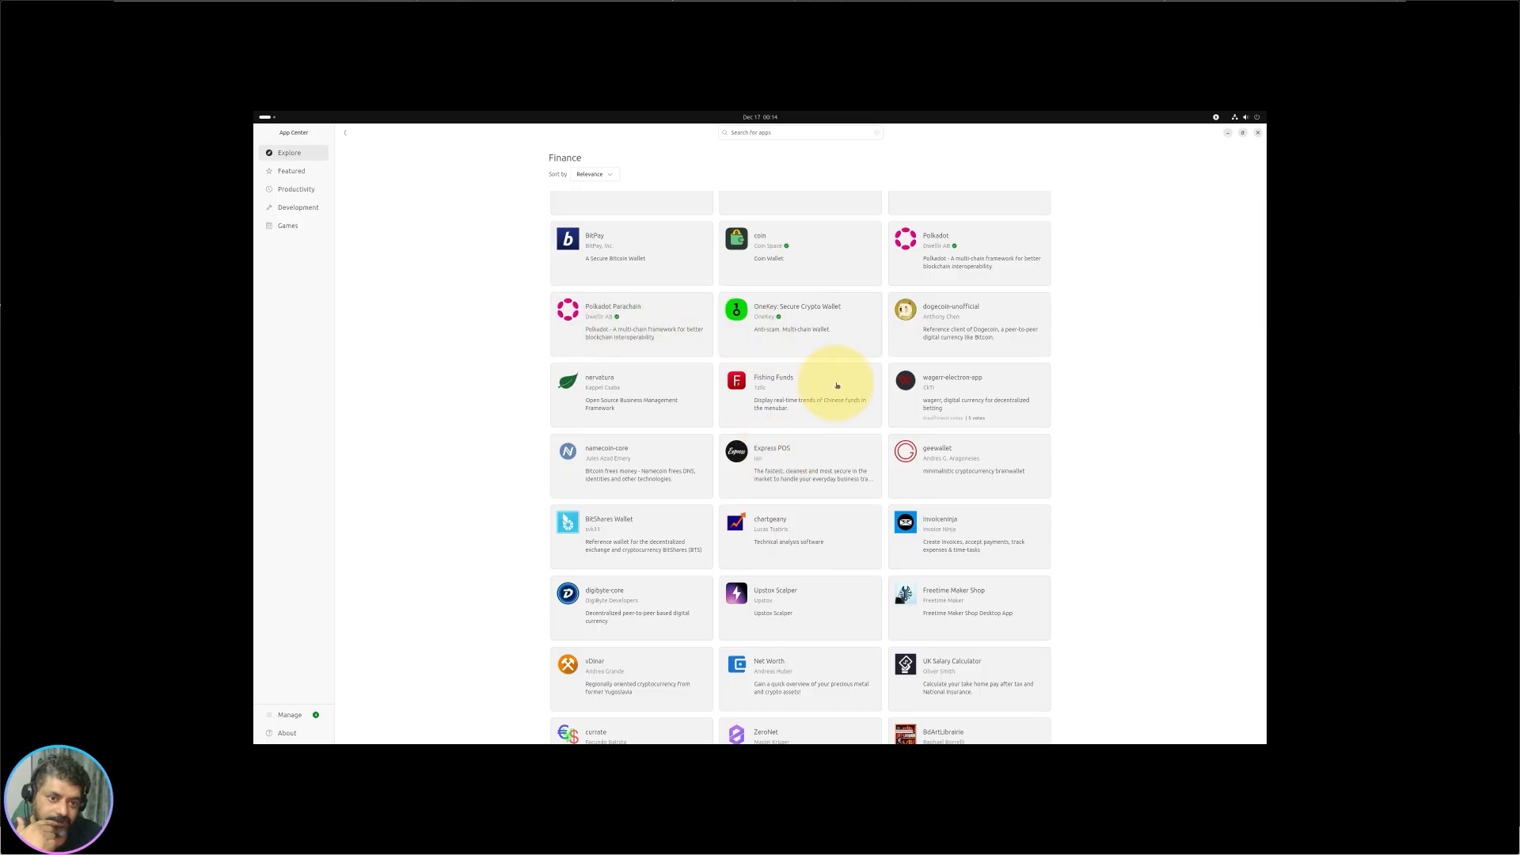
pyautogui.scroll(1, 712, 301)
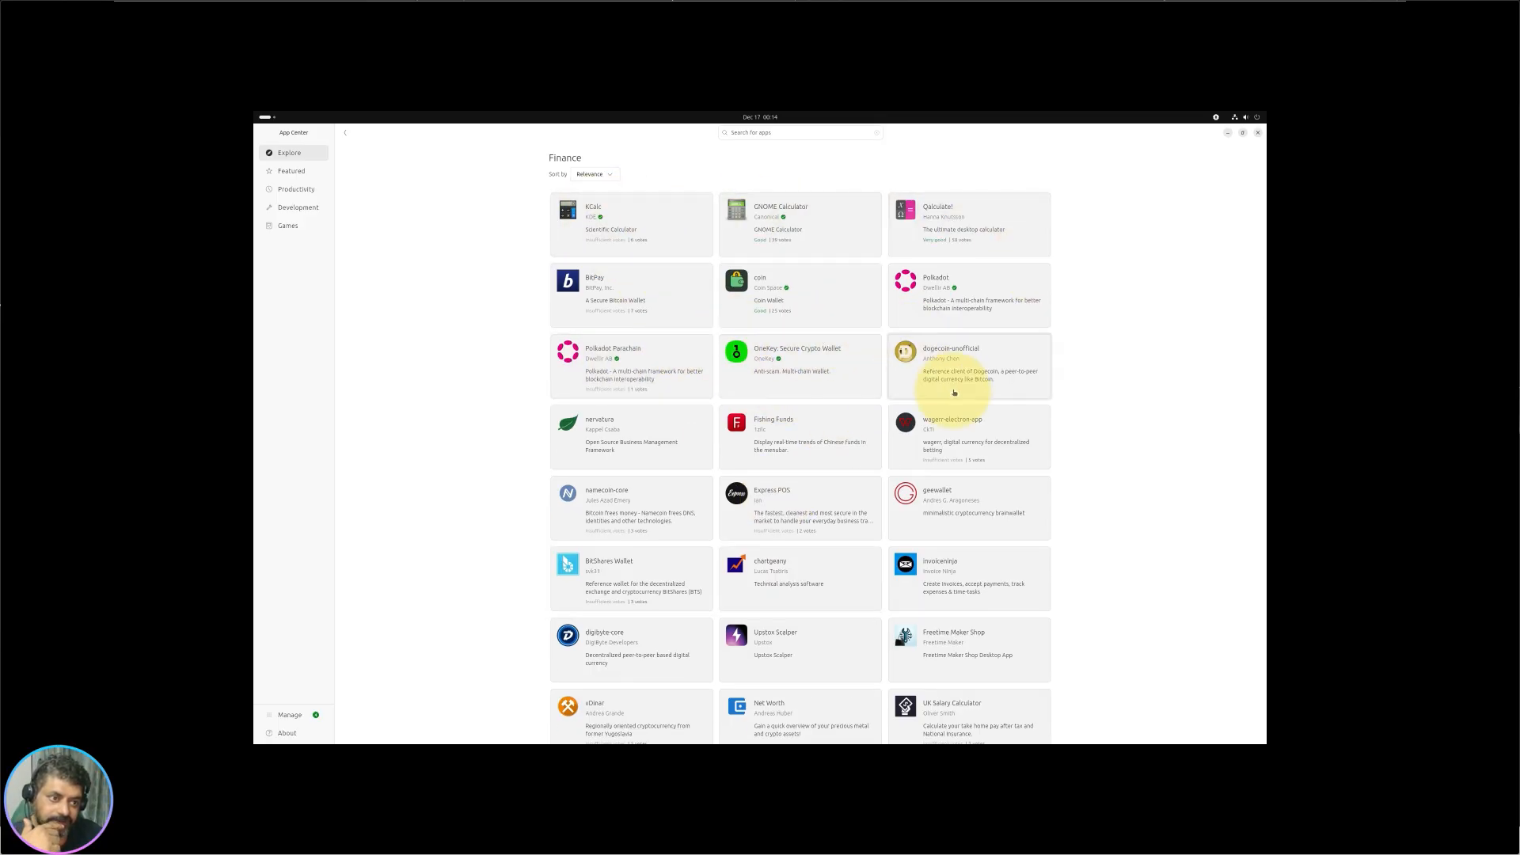
pyautogui.scroll(-10, 954, 392)
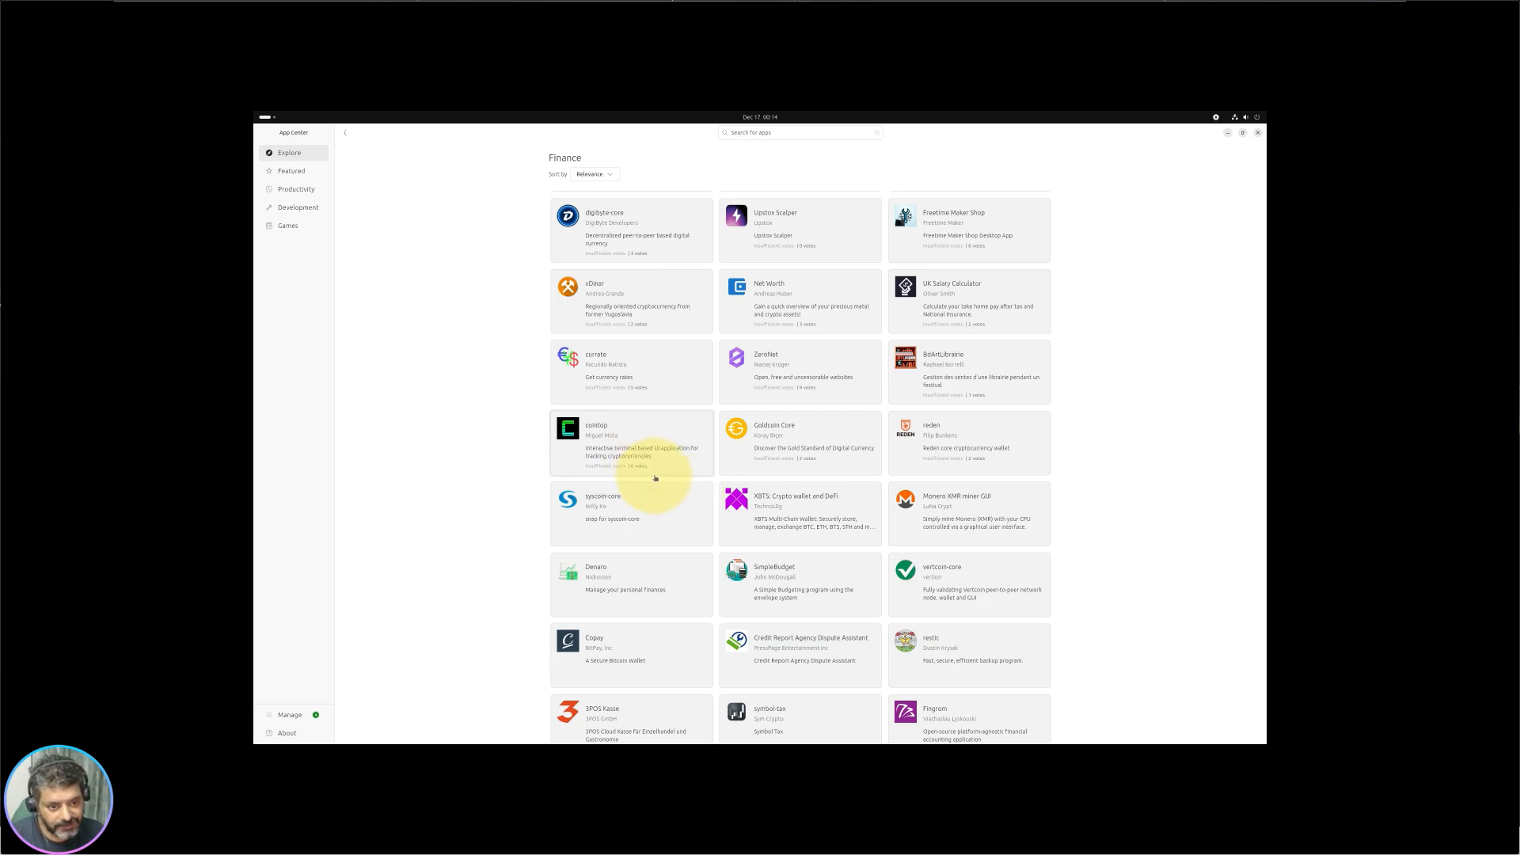
pyautogui.scroll(-3, 799, 412)
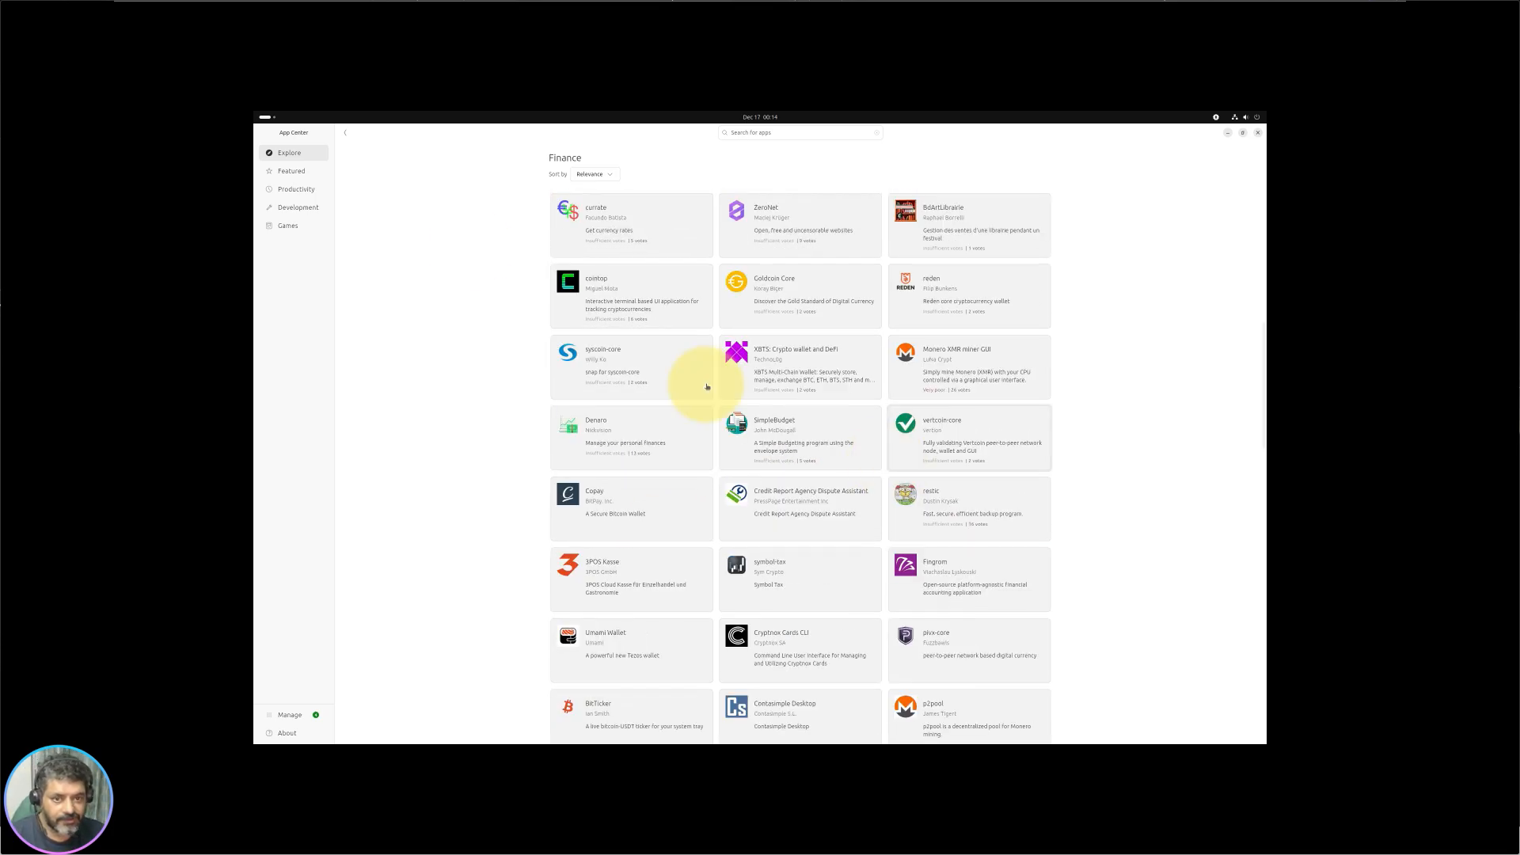
pyautogui.click(346, 136)
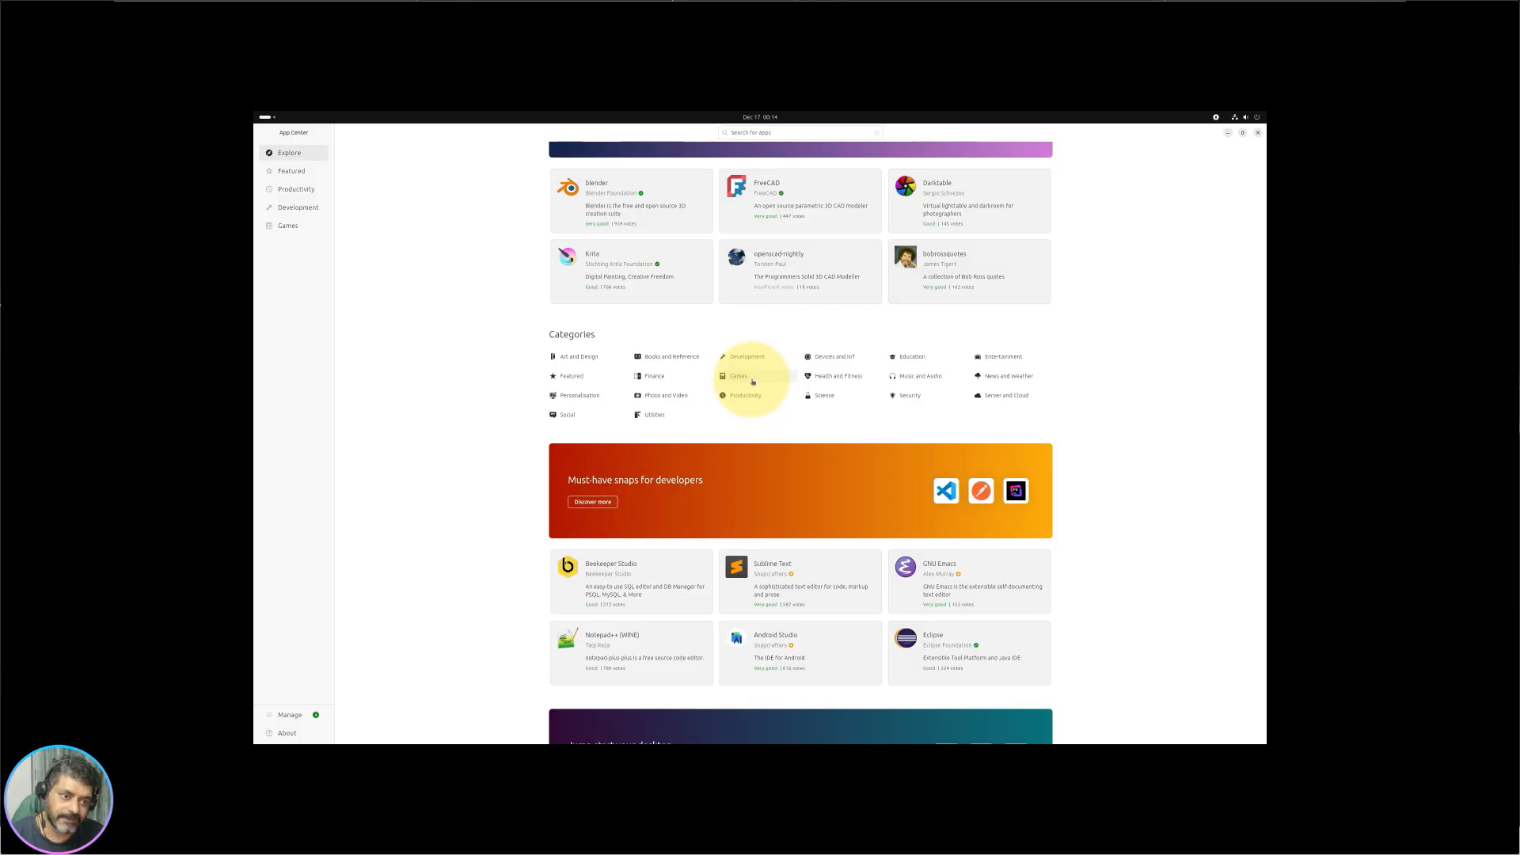
# Step: Open Health and Fitness, view HealthPod's details, and close its enlarged screenshot
pyautogui.click(868, 380)
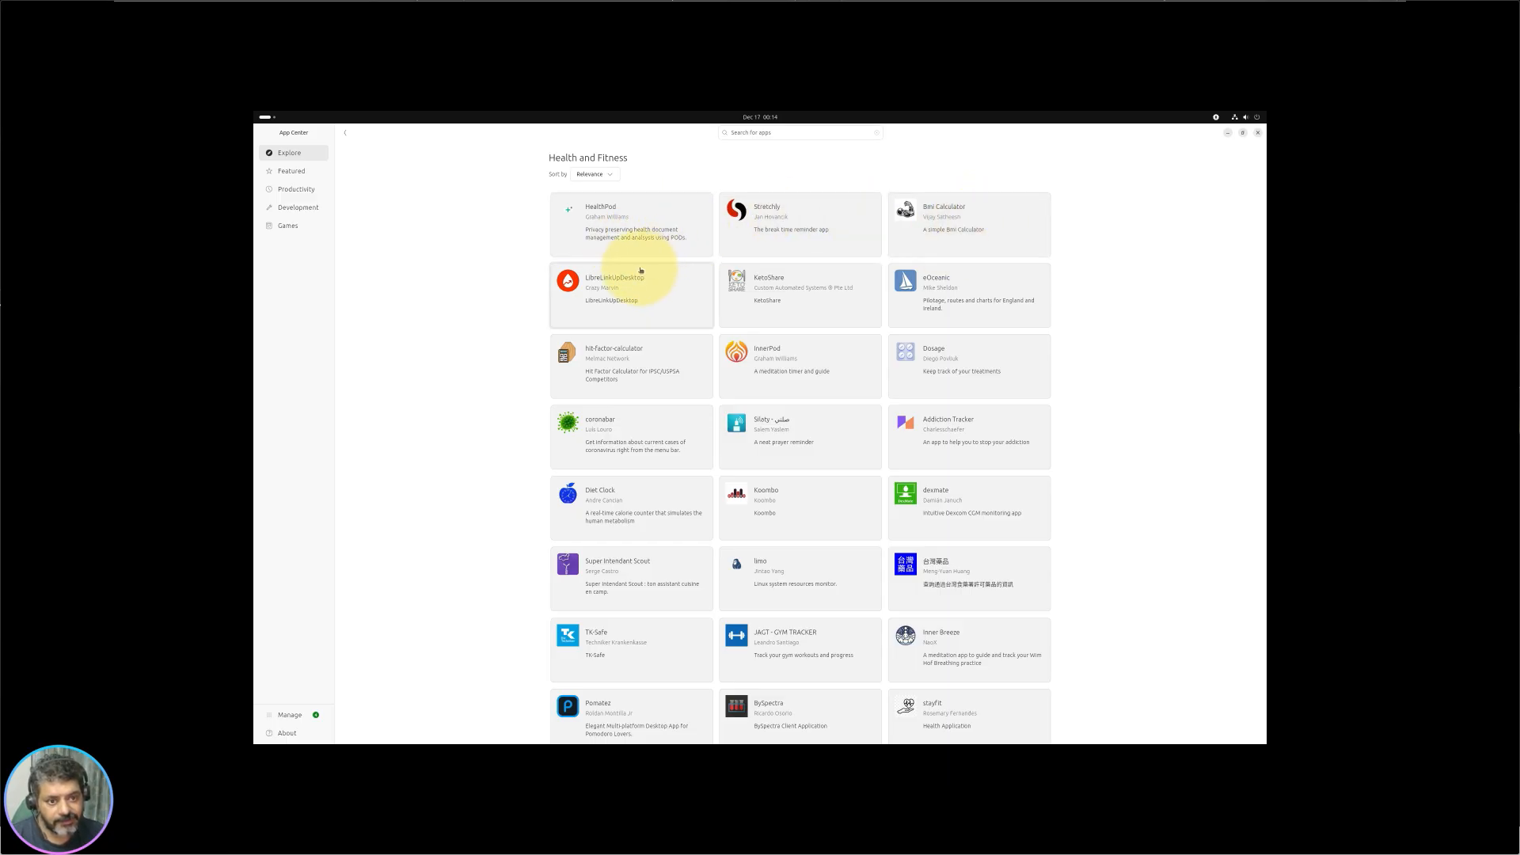
pyautogui.click(669, 254)
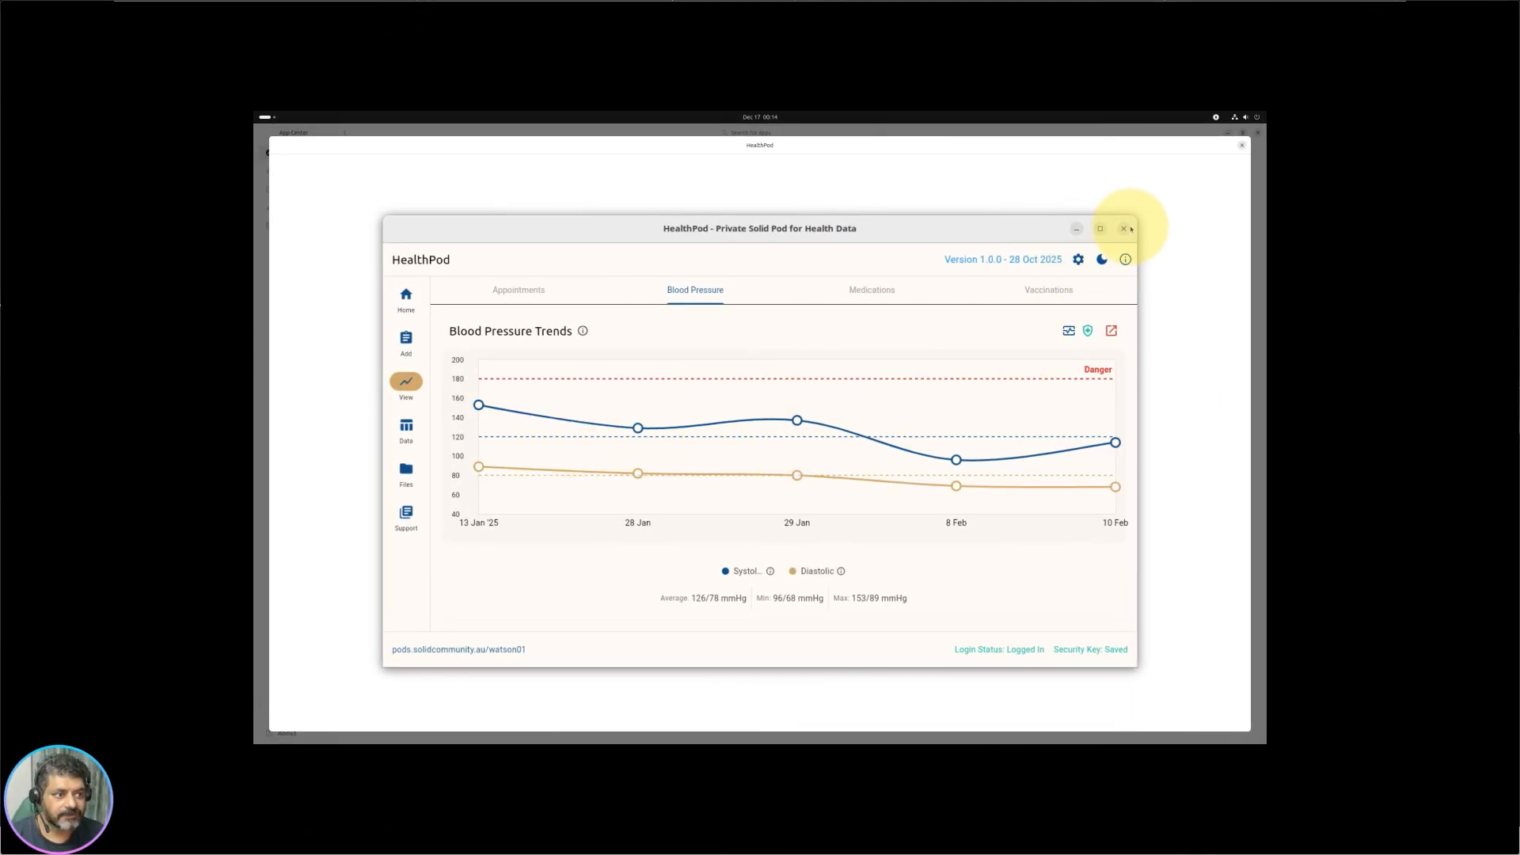
pyautogui.click(1242, 146)
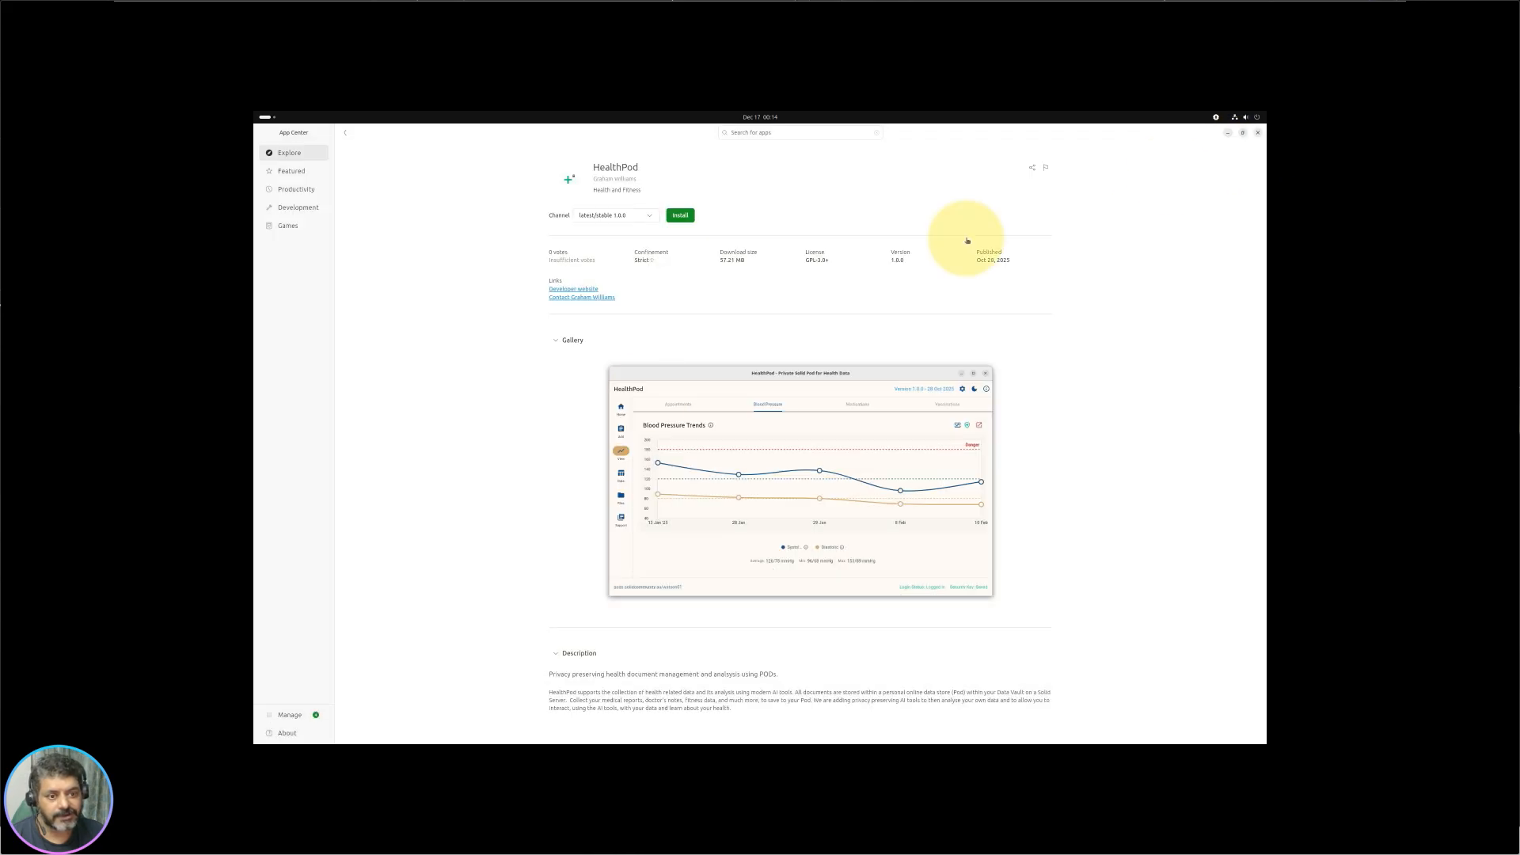
# Step: Go back to Explore and open the Personalisation category
pyautogui.click(346, 134)
pyautogui.click(345, 132)
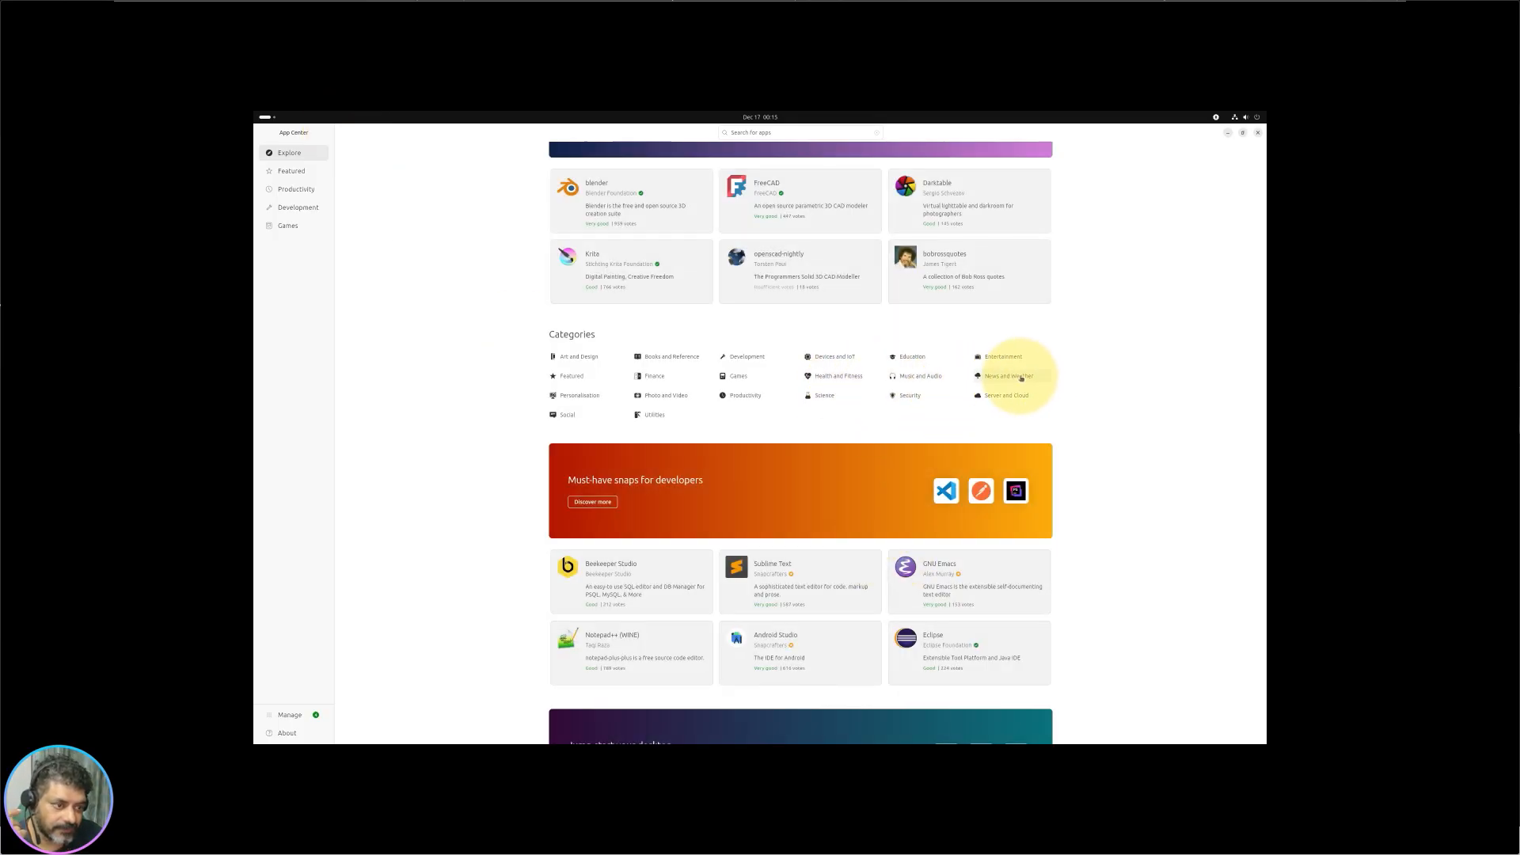
pyautogui.click(588, 398)
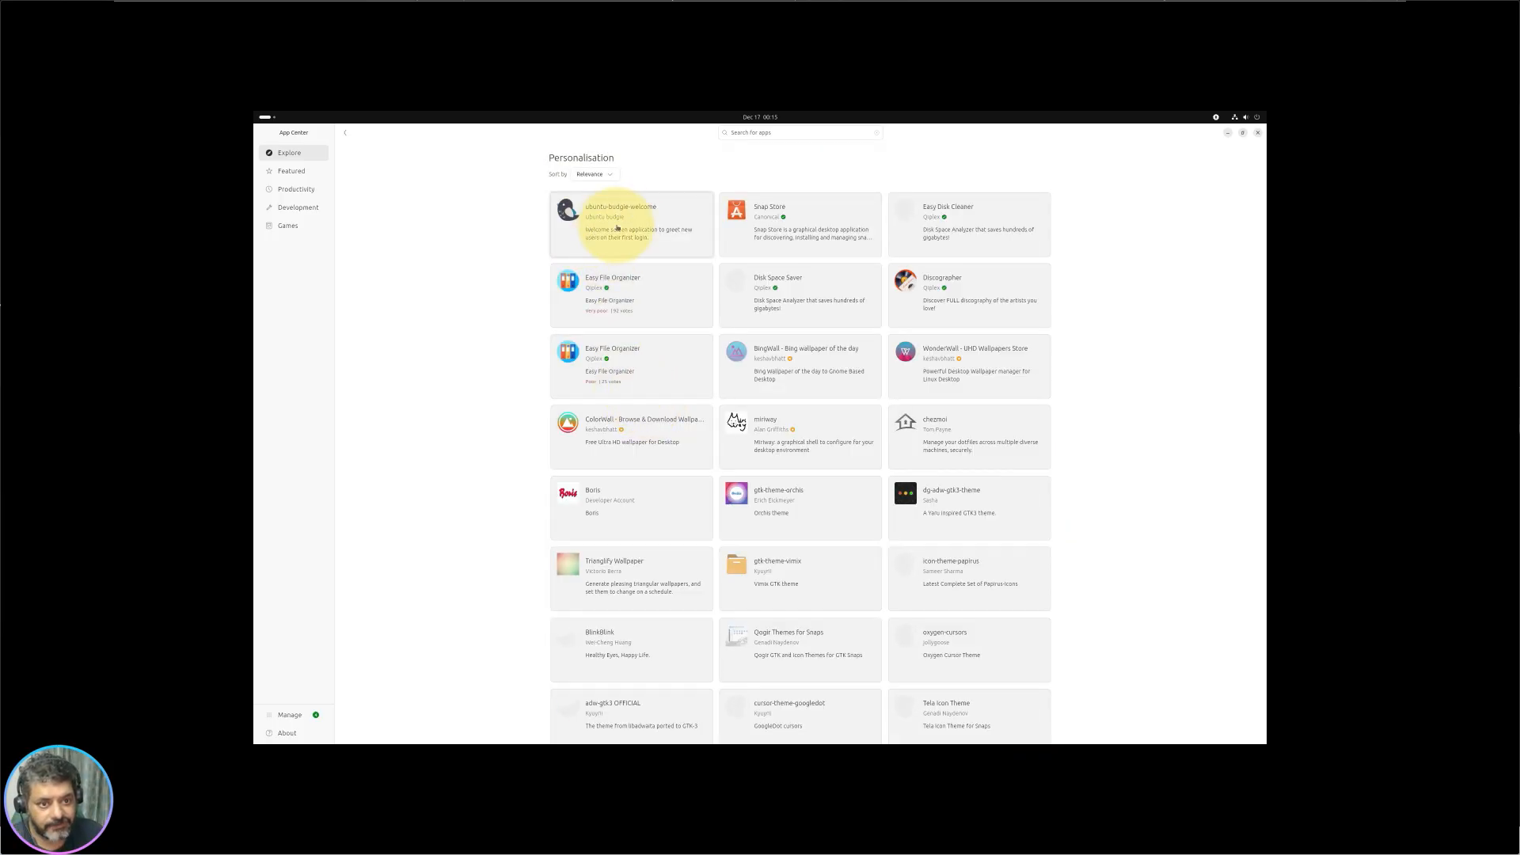
# Step: View ubuntu-budgie-welcome's details, highlight part of its description, and return to Personalisation
pyautogui.click(676, 228)
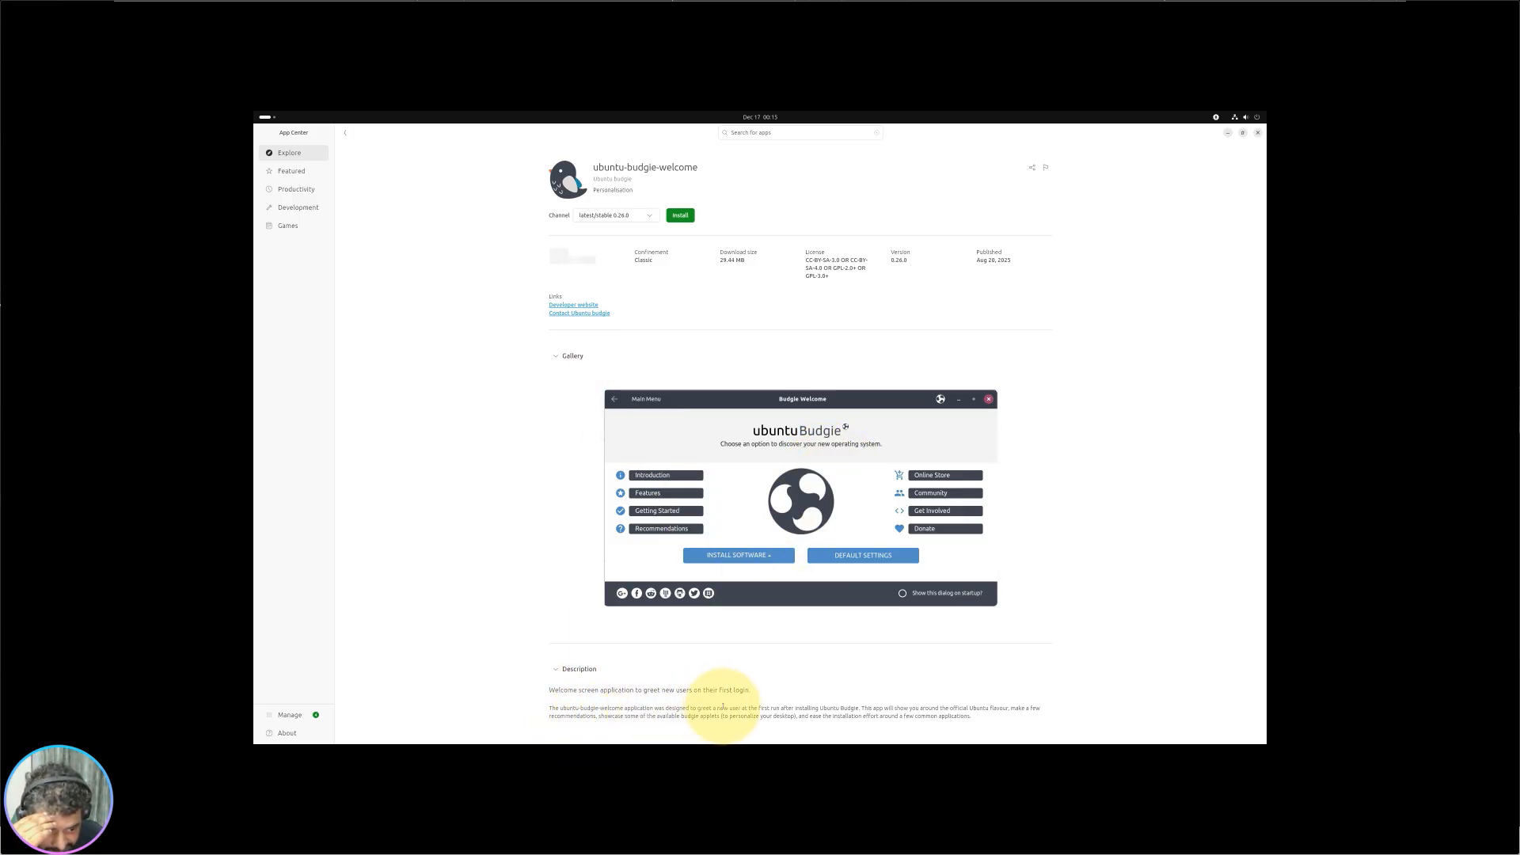
pyautogui.moveTo(709, 707); pyautogui.dragTo(954, 708)
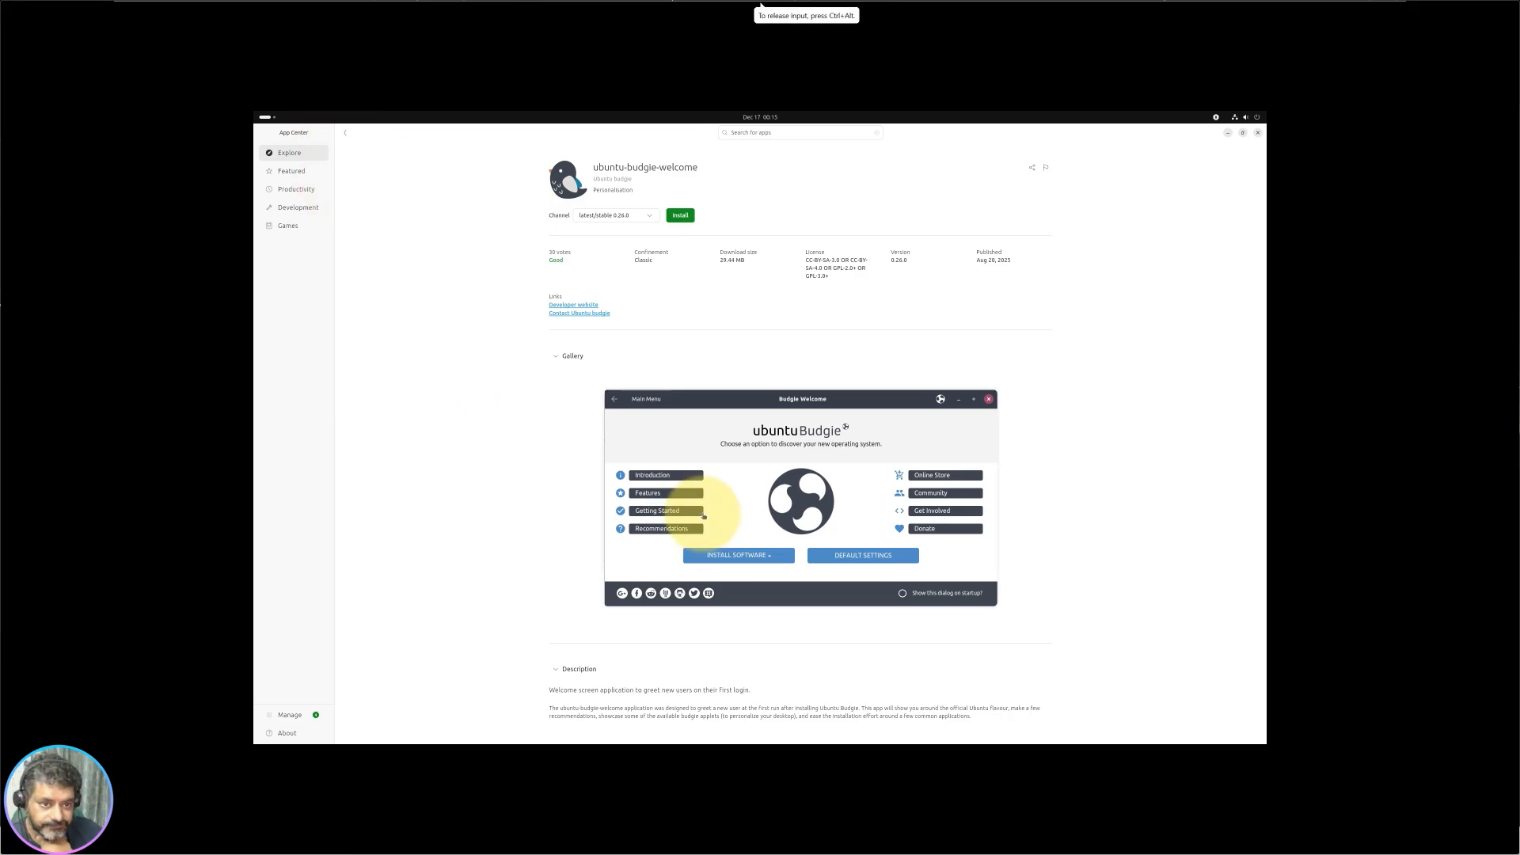
pyautogui.click(345, 132)
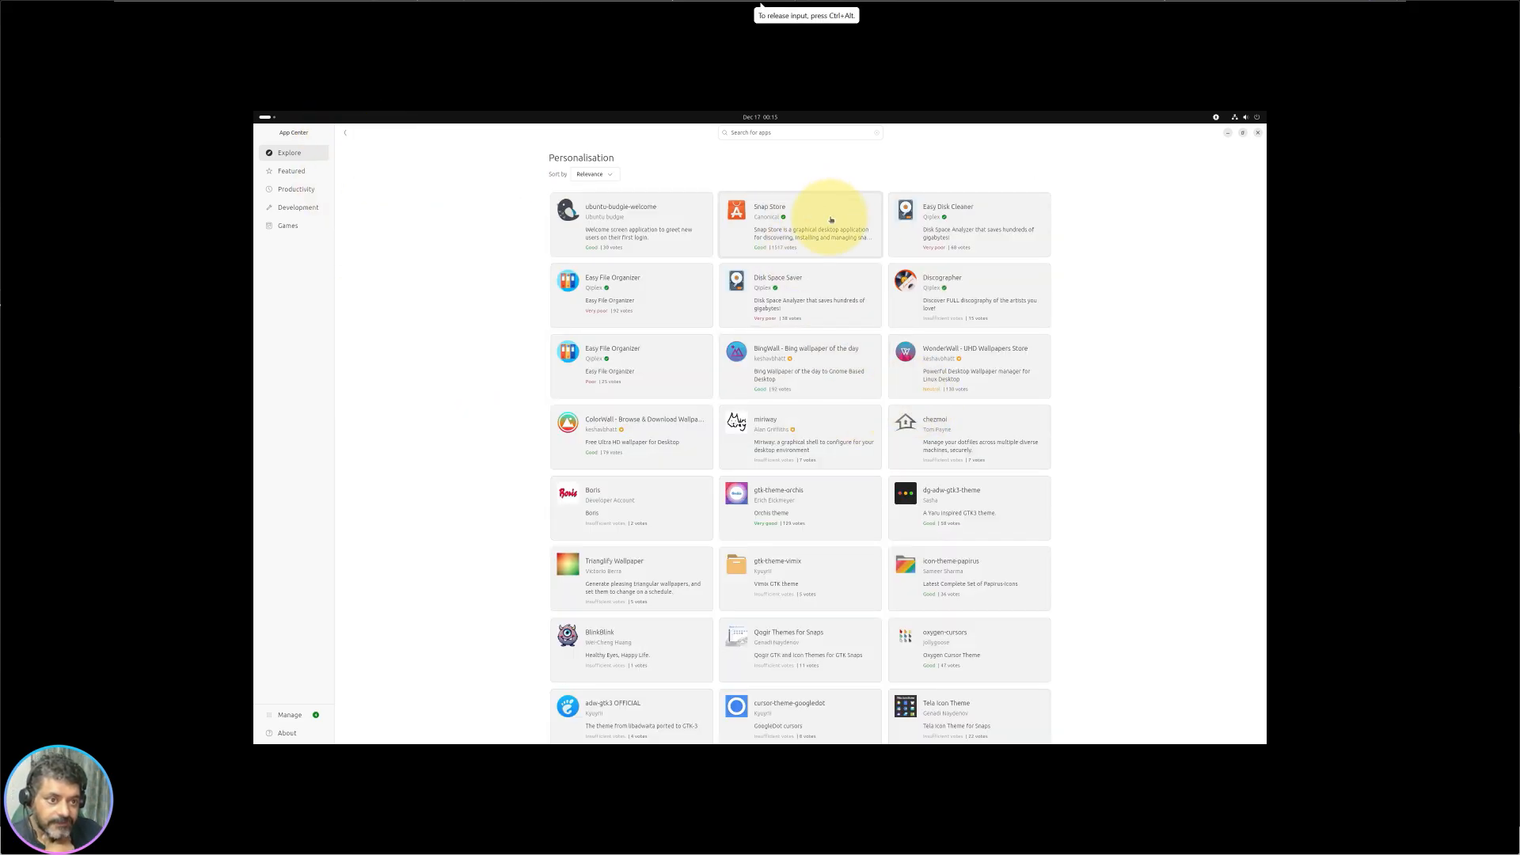
# Step: View Easy Disk Cleaner's details and screenshot, then go back to Explore's categories
pyautogui.click(1014, 213)
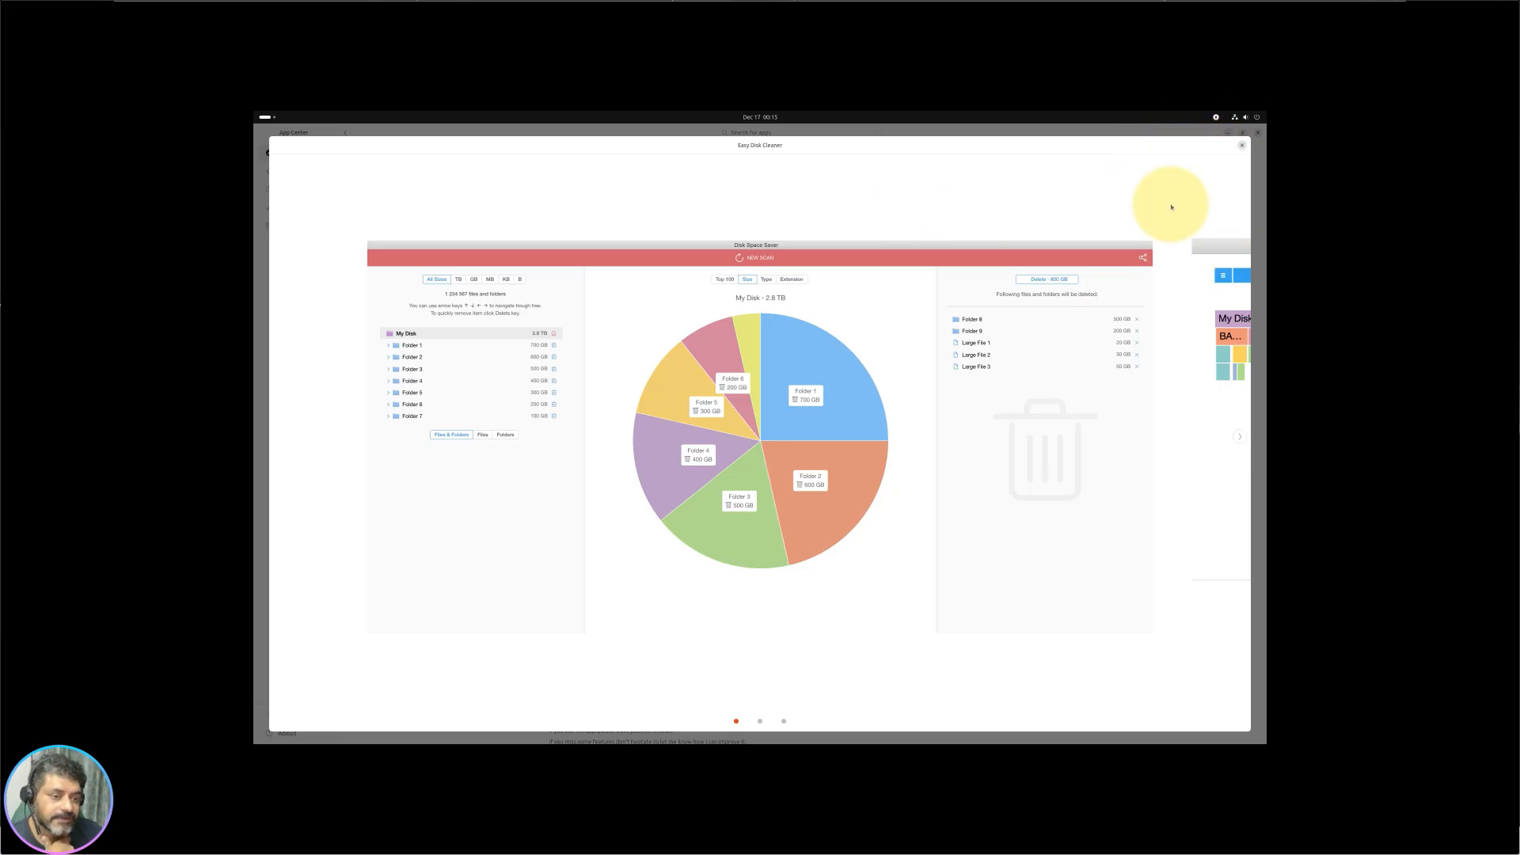
pyautogui.click(1243, 148)
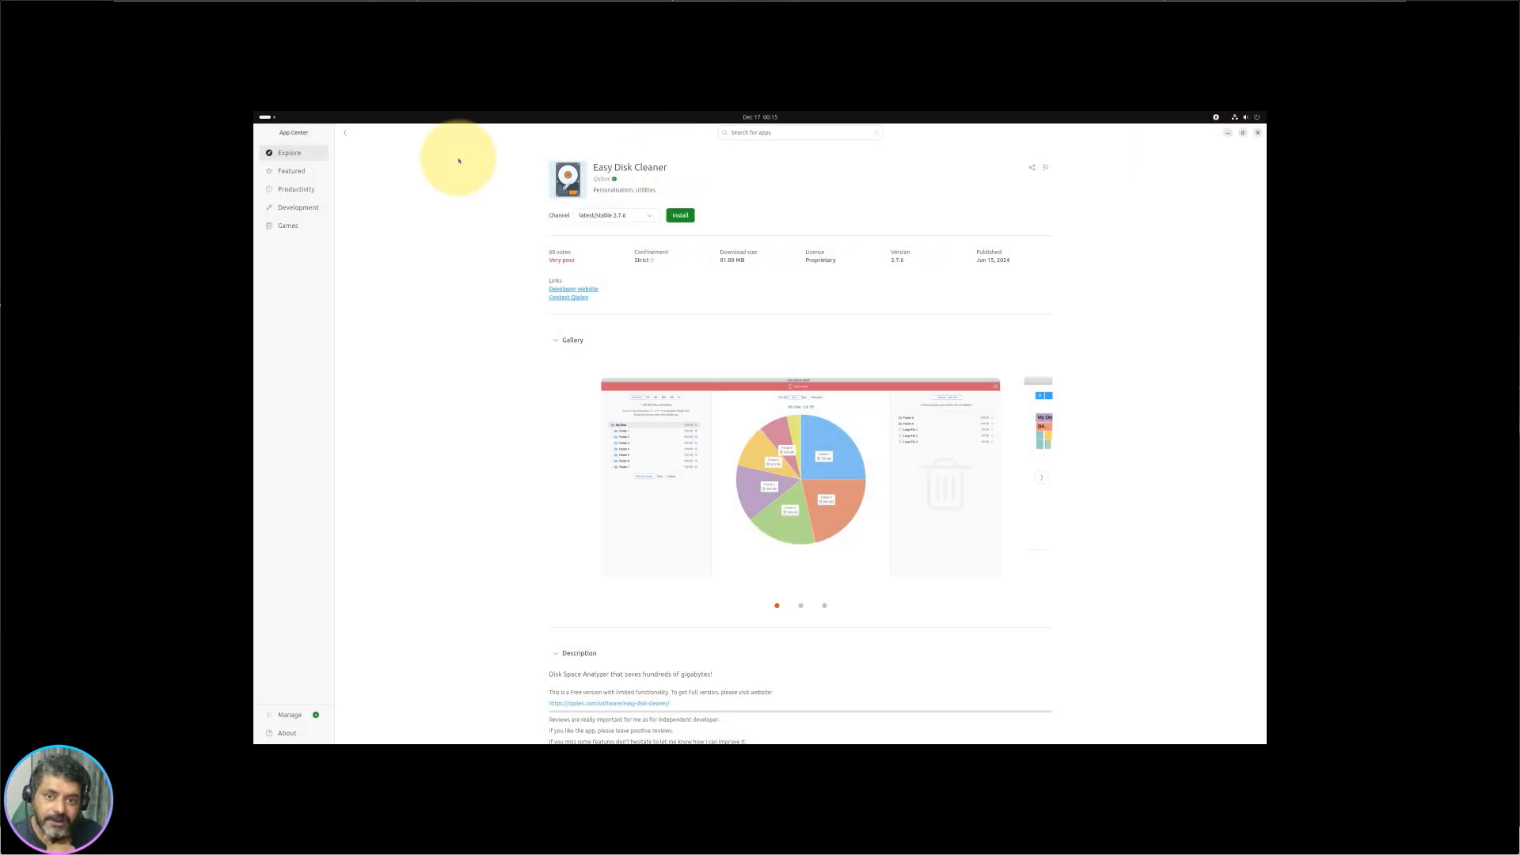
pyautogui.scroll(-1, 560, 515)
pyautogui.scroll(1, 337, 169)
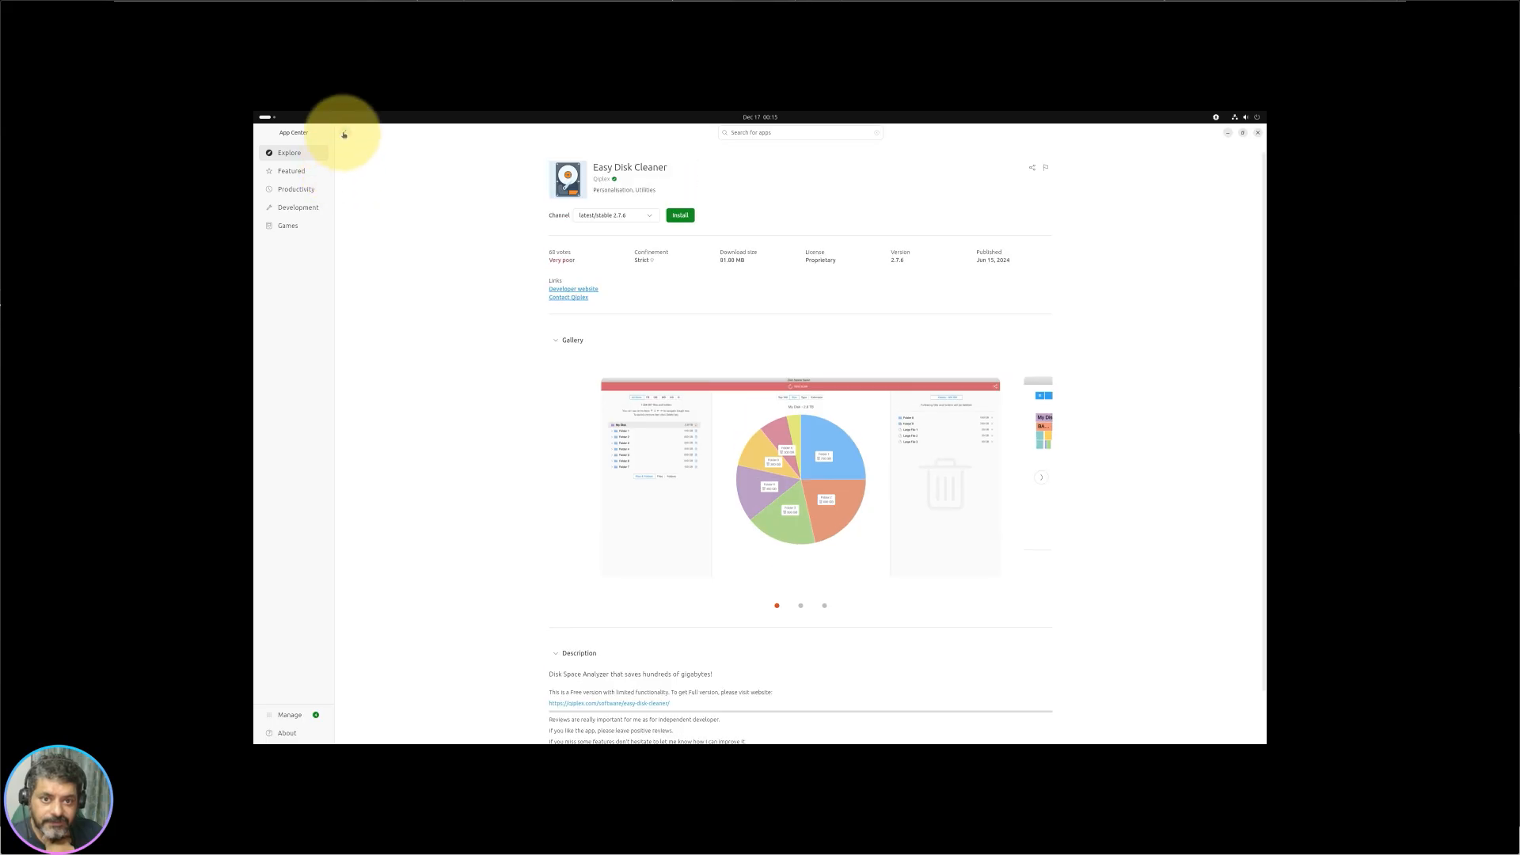
pyautogui.click(345, 132)
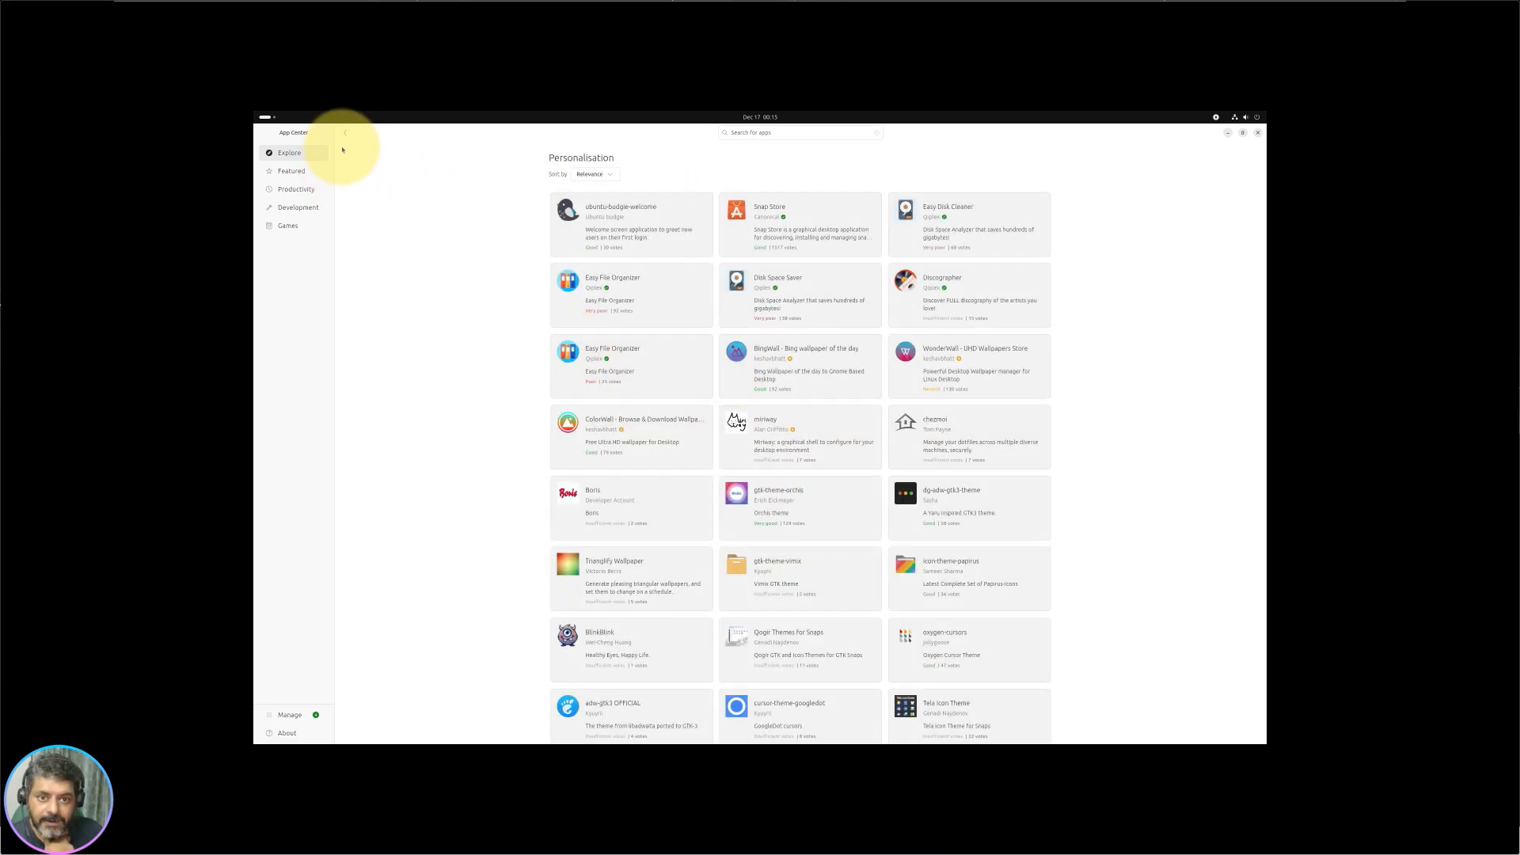
pyautogui.click(345, 133)
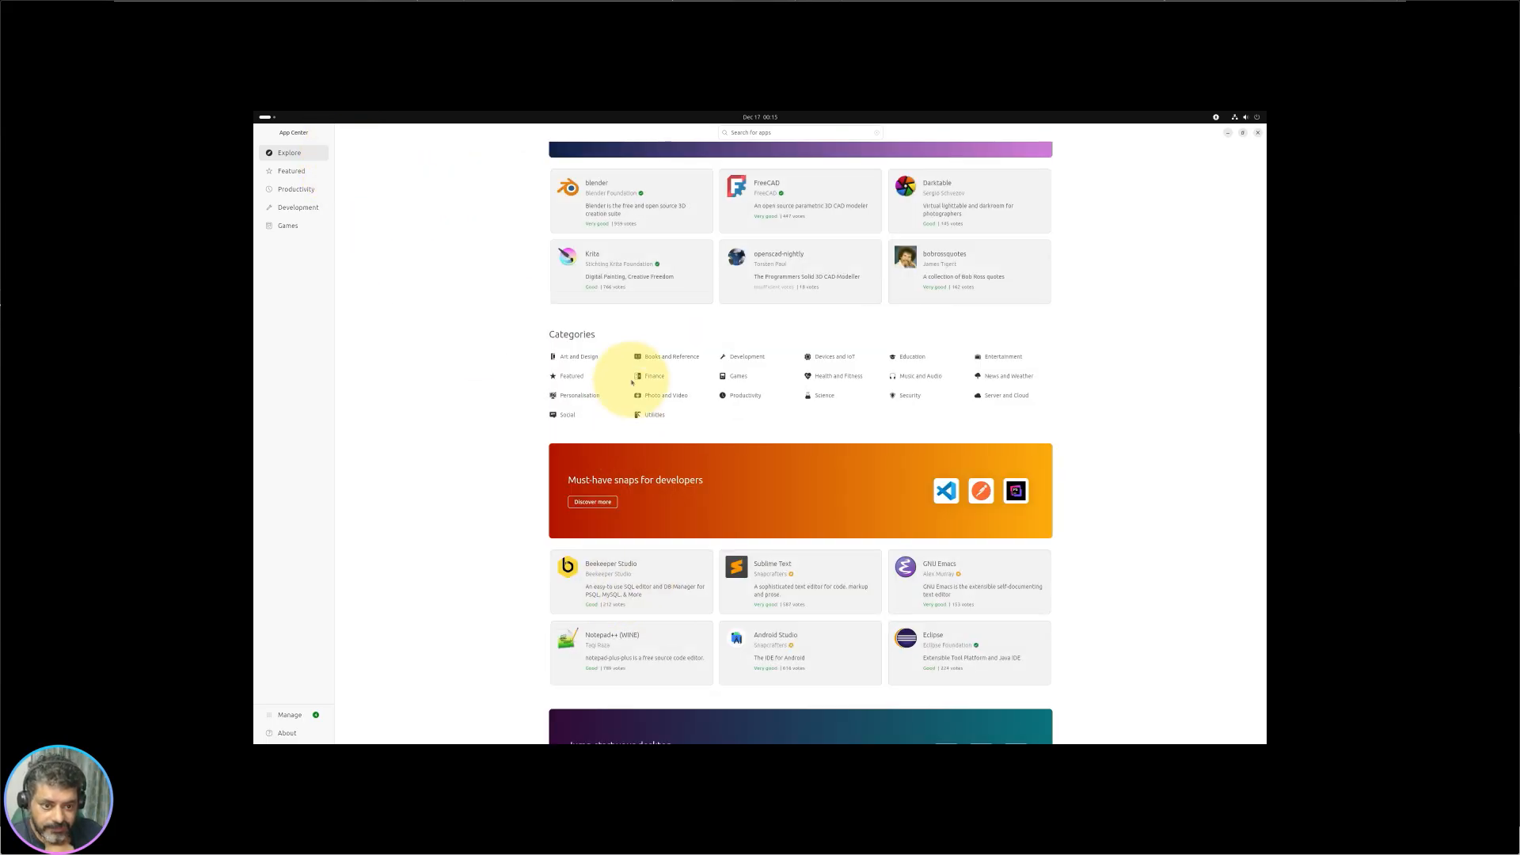
pyautogui.click(755, 394)
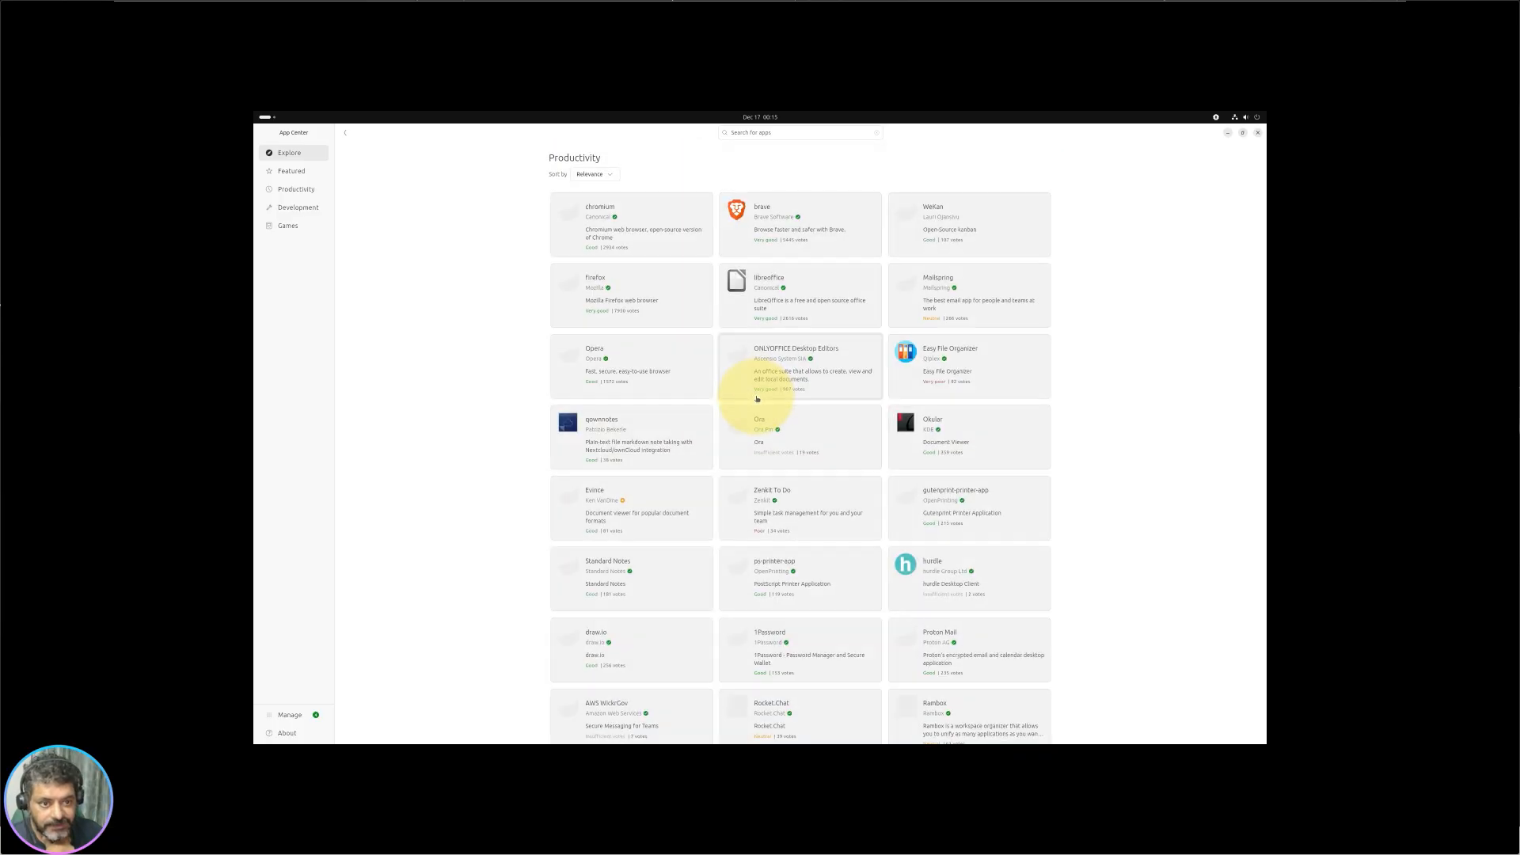
pyautogui.click(346, 133)
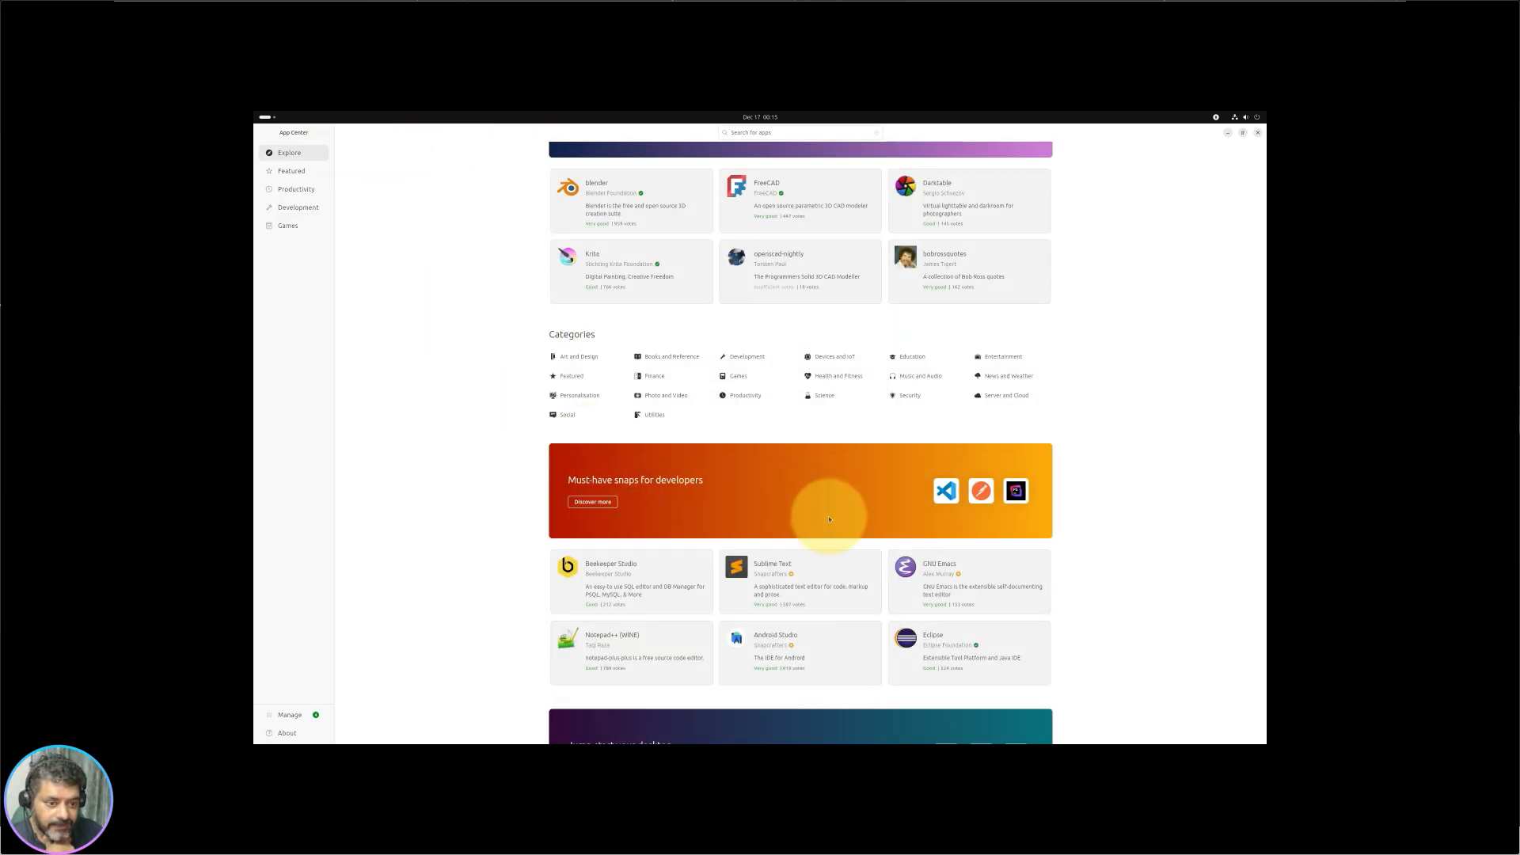
pyautogui.click(823, 396)
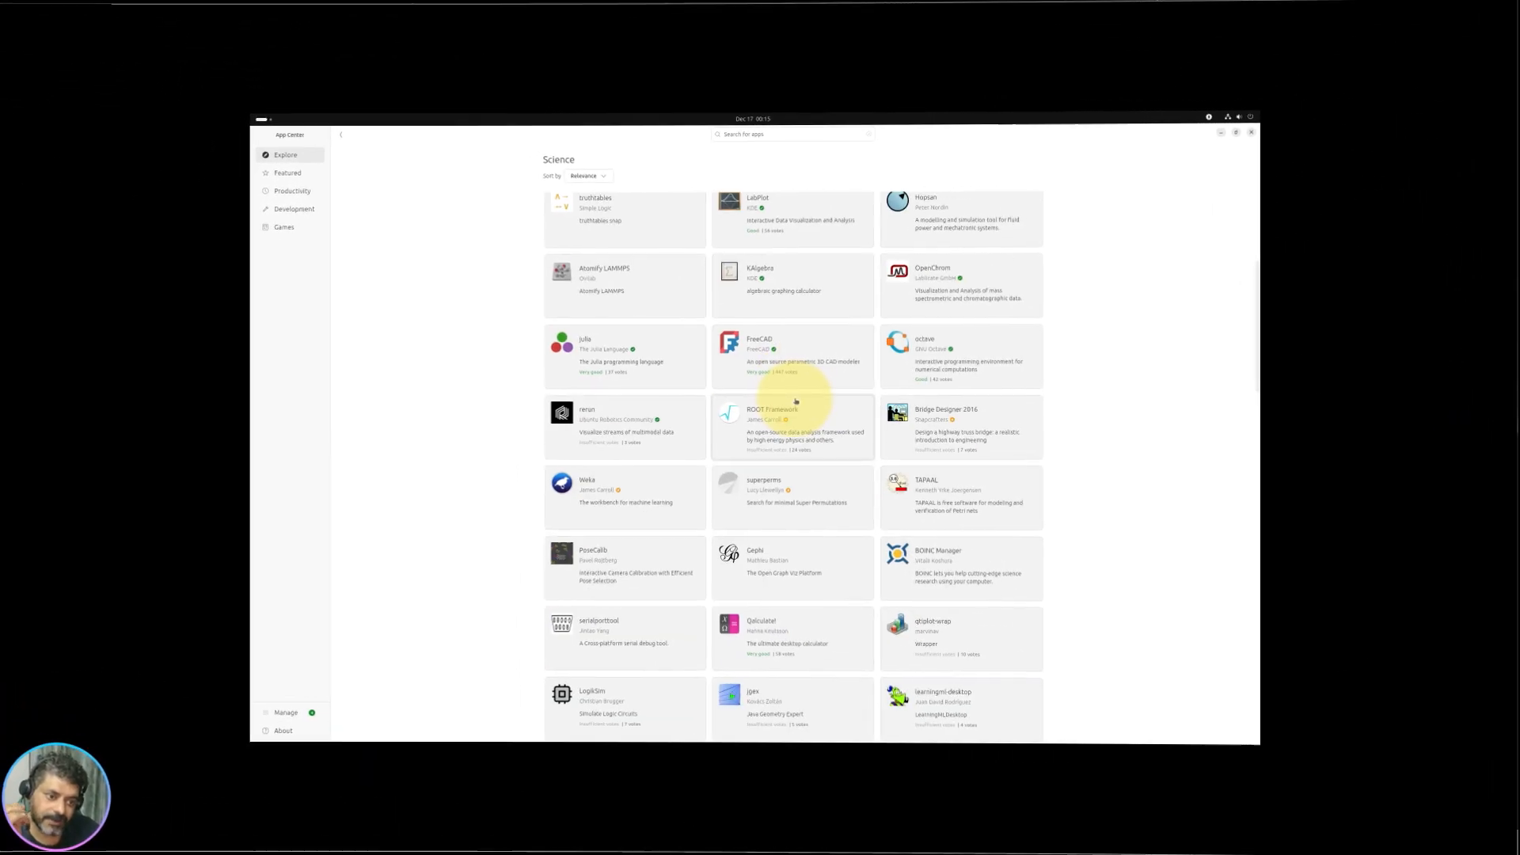
pyautogui.scroll(-5, 803, 400)
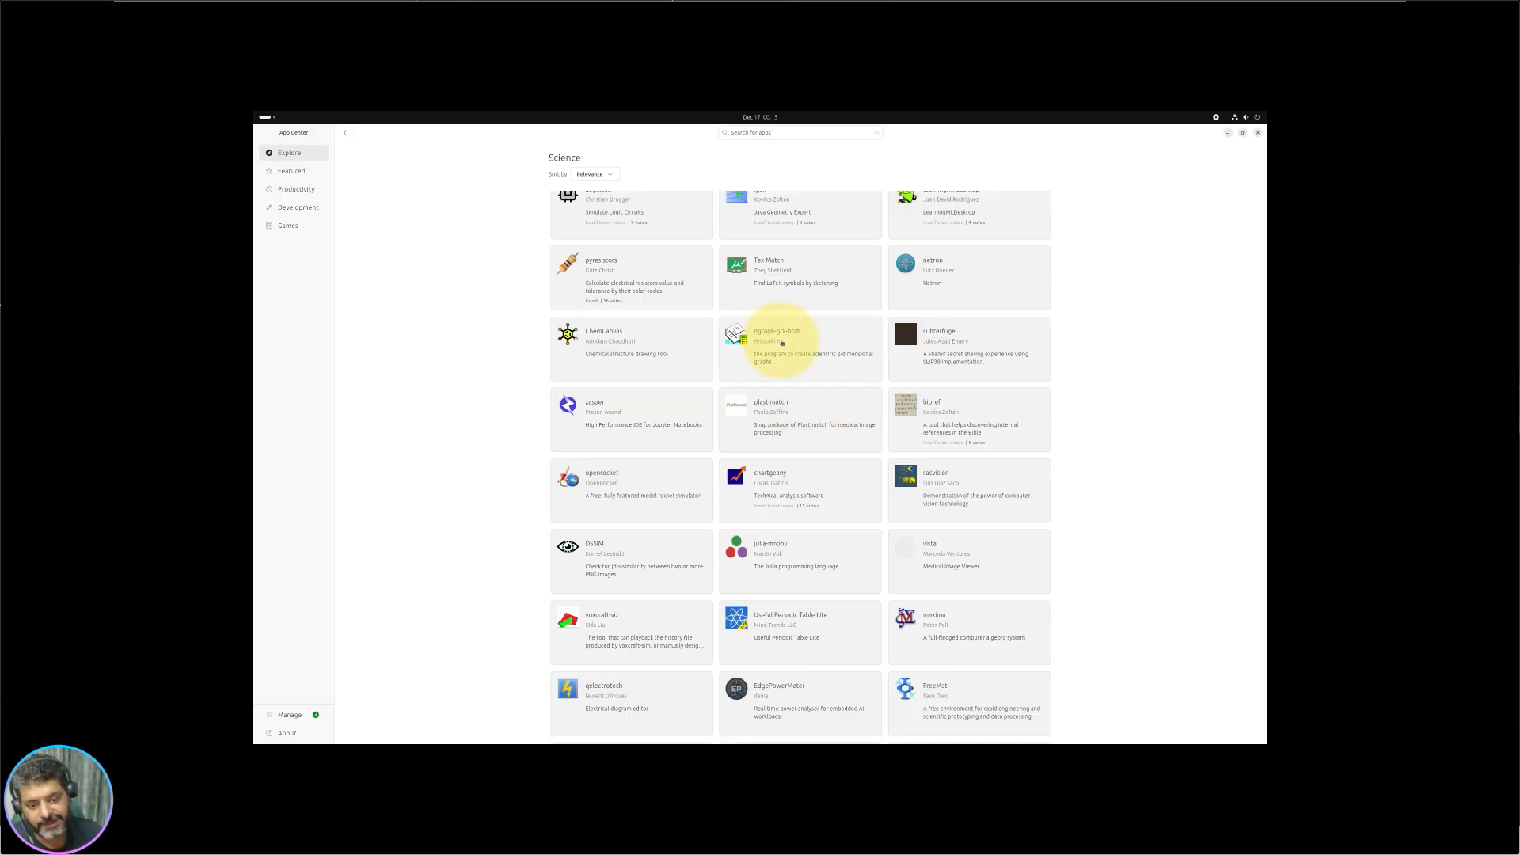
pyautogui.scroll(-7, 763, 475)
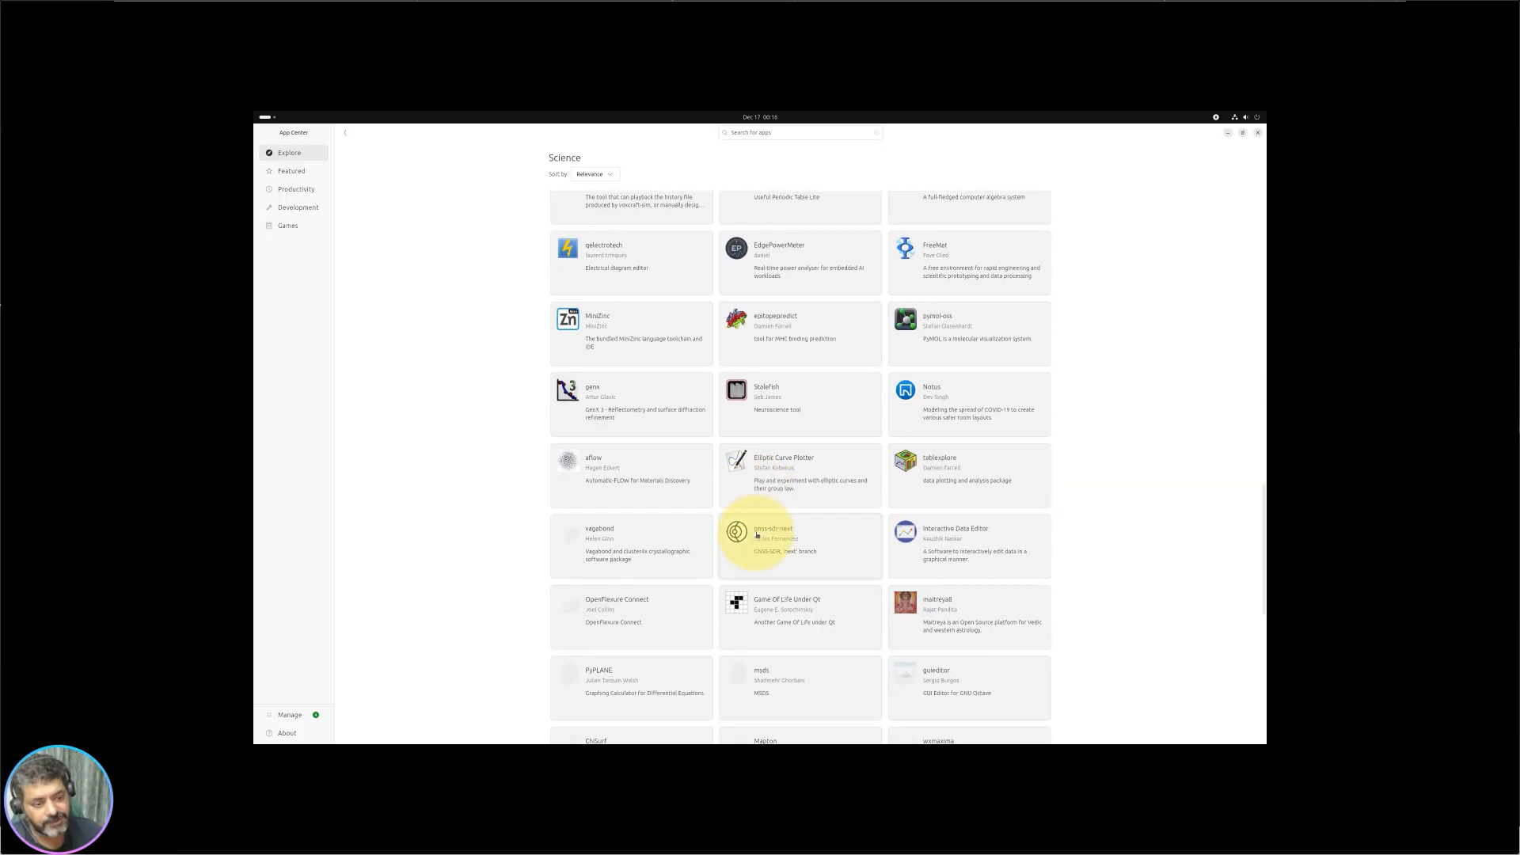
pyautogui.click(346, 133)
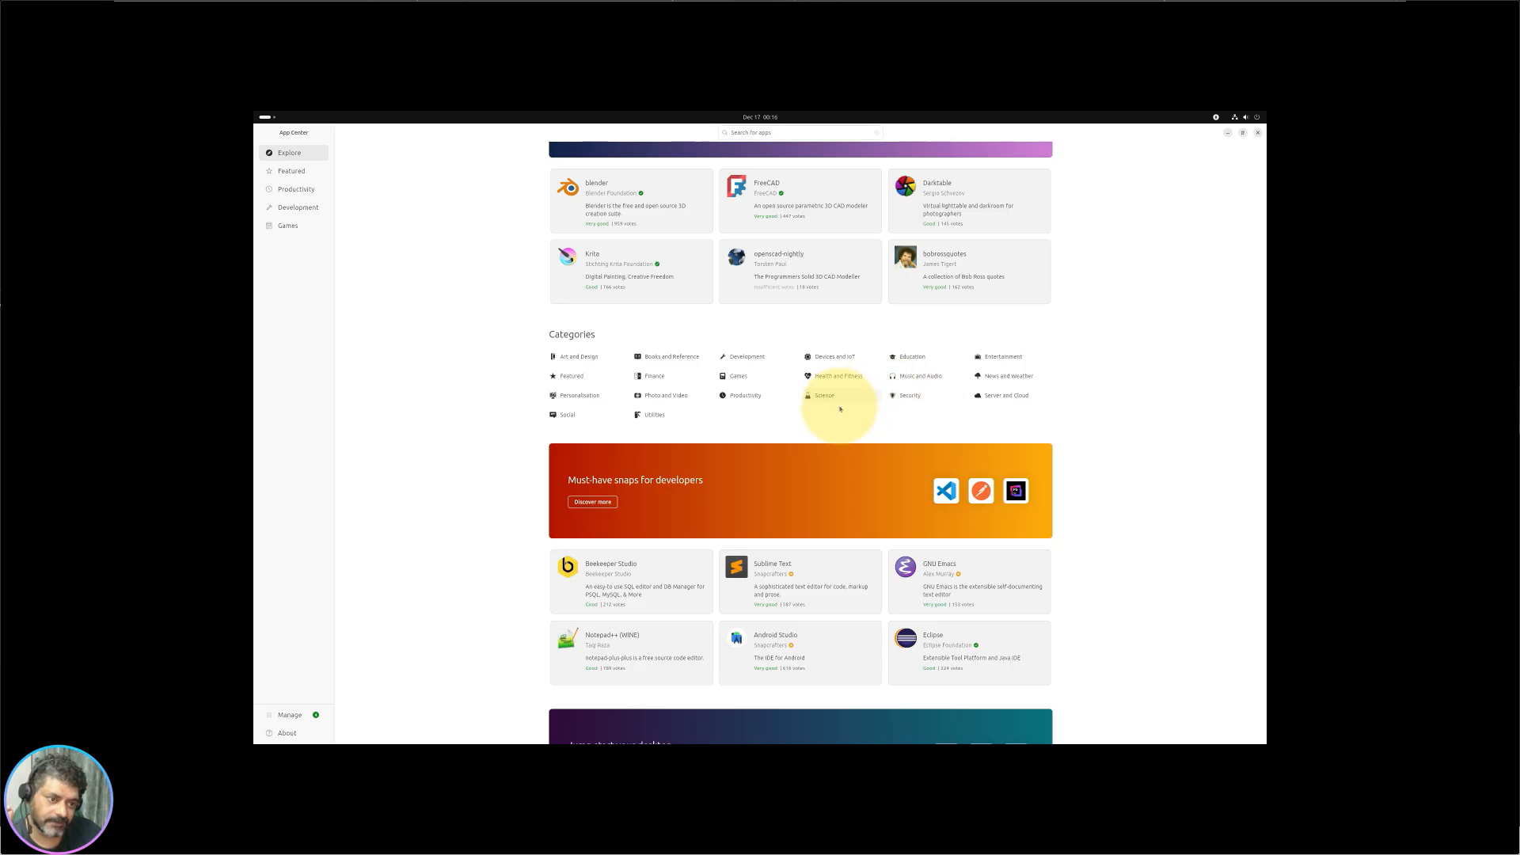
pyautogui.click(910, 395)
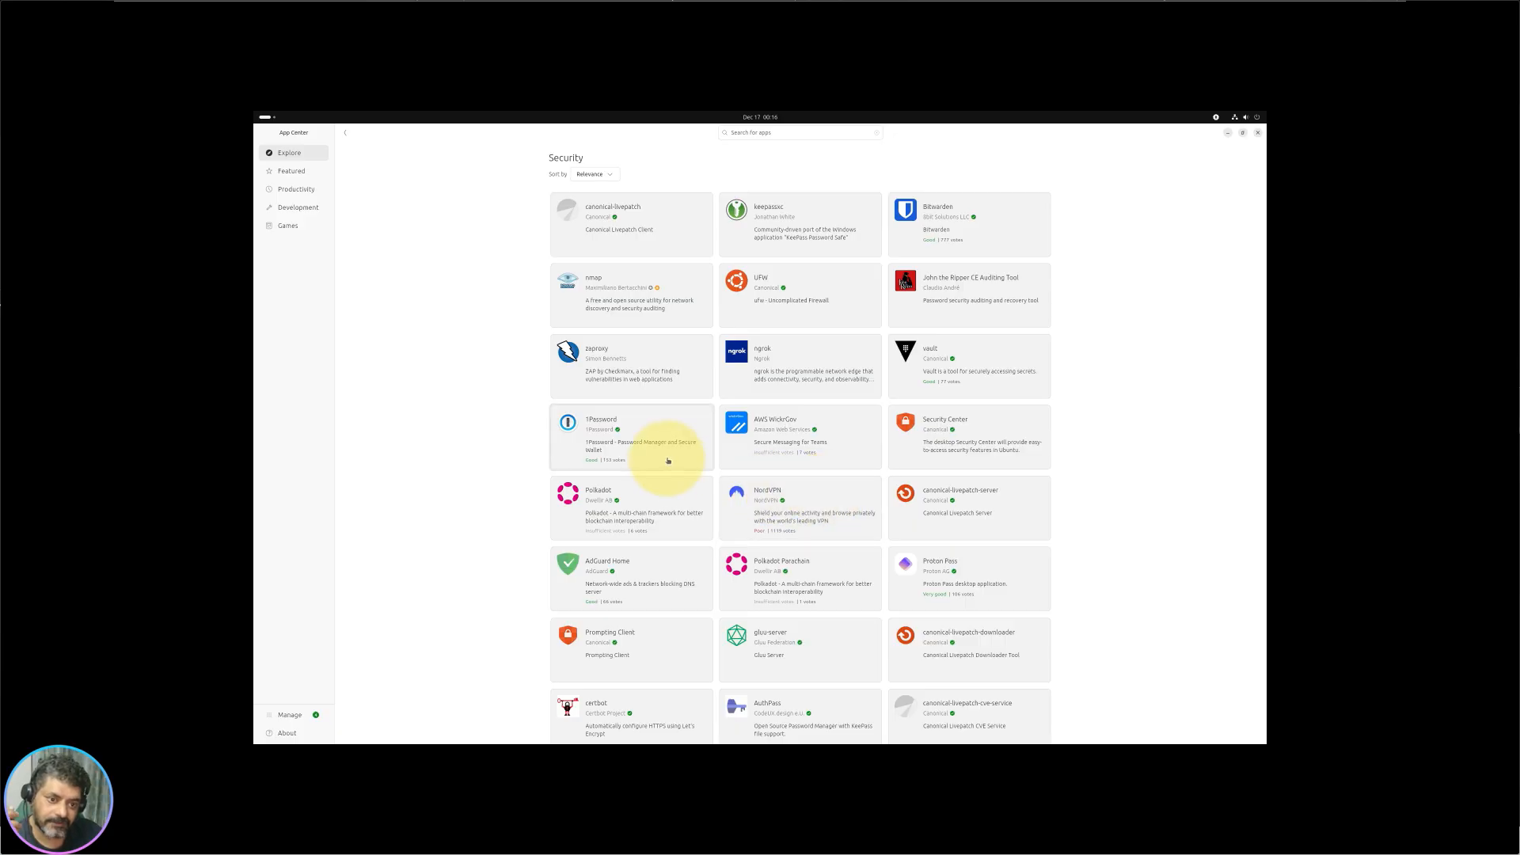
pyautogui.scroll(-1, 659, 601)
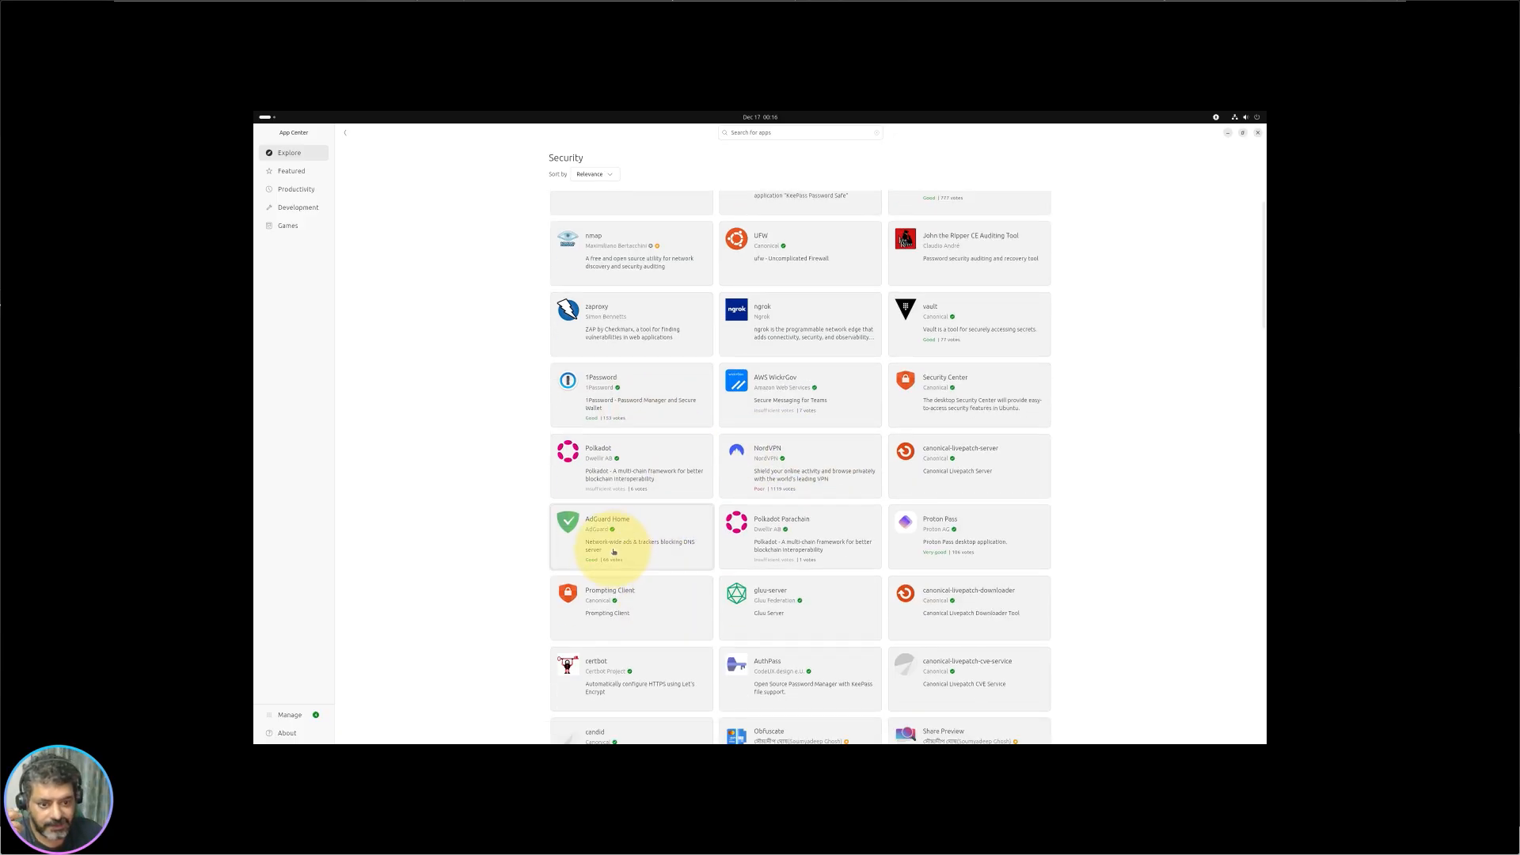
pyautogui.scroll(-4, 849, 548)
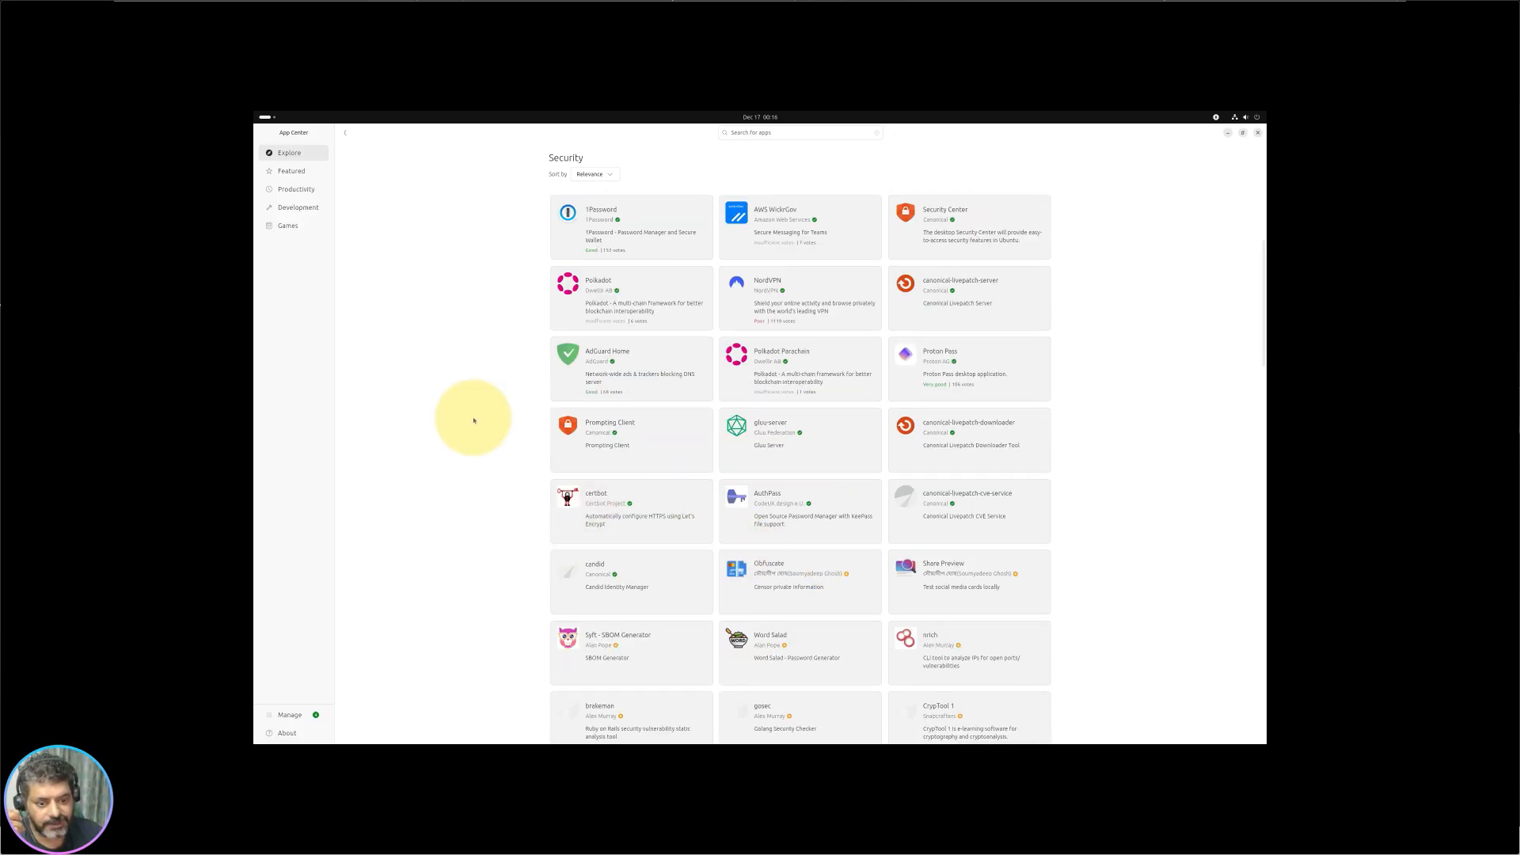
pyautogui.click(345, 135)
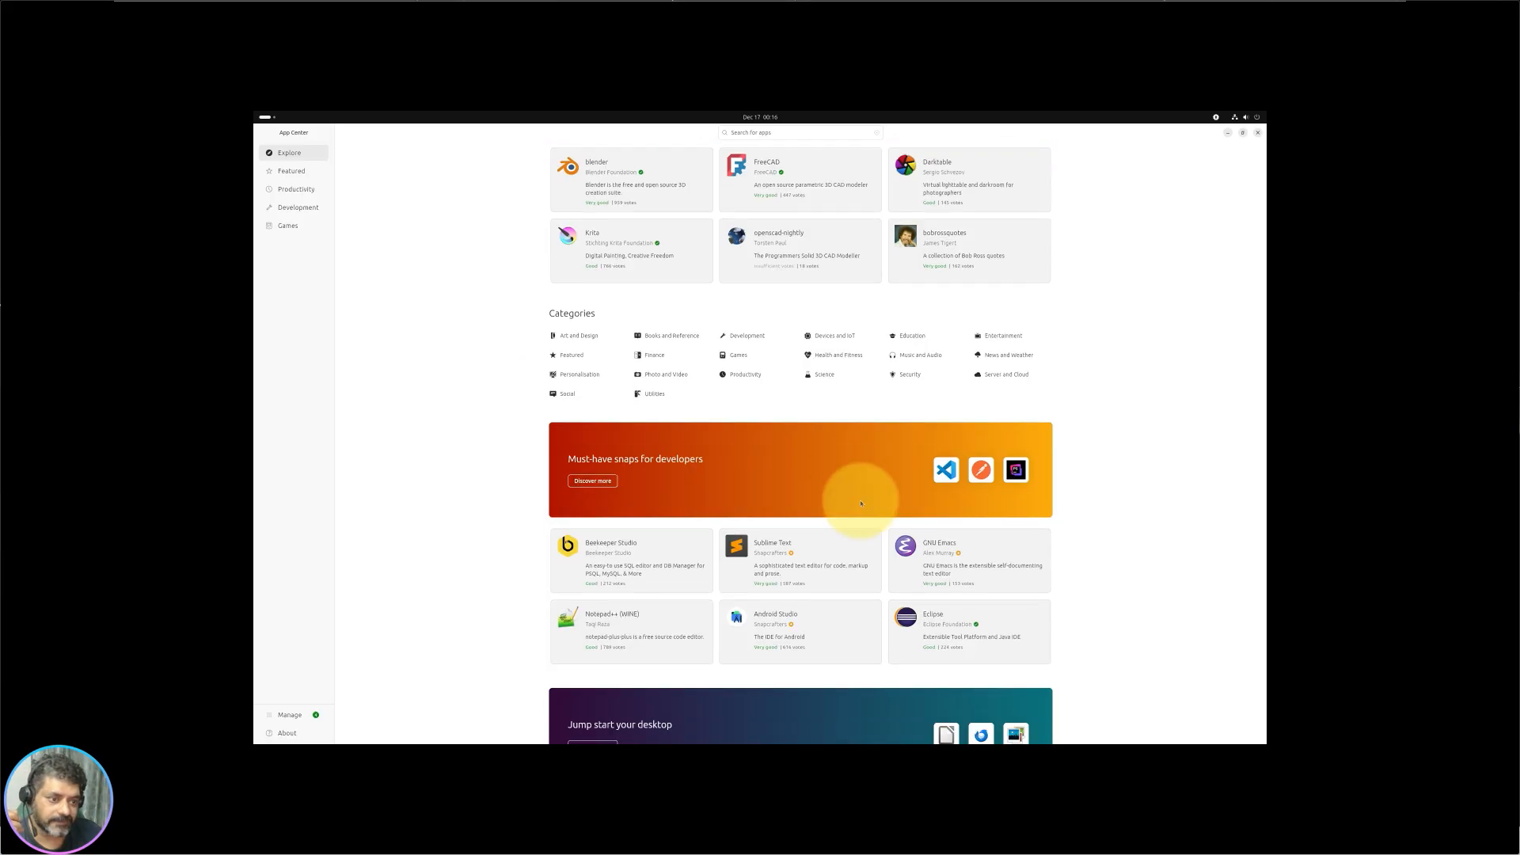
# Step: Open the Server and Cloud category and scroll through apps like kube and postgresql
pyautogui.click(1005, 337)
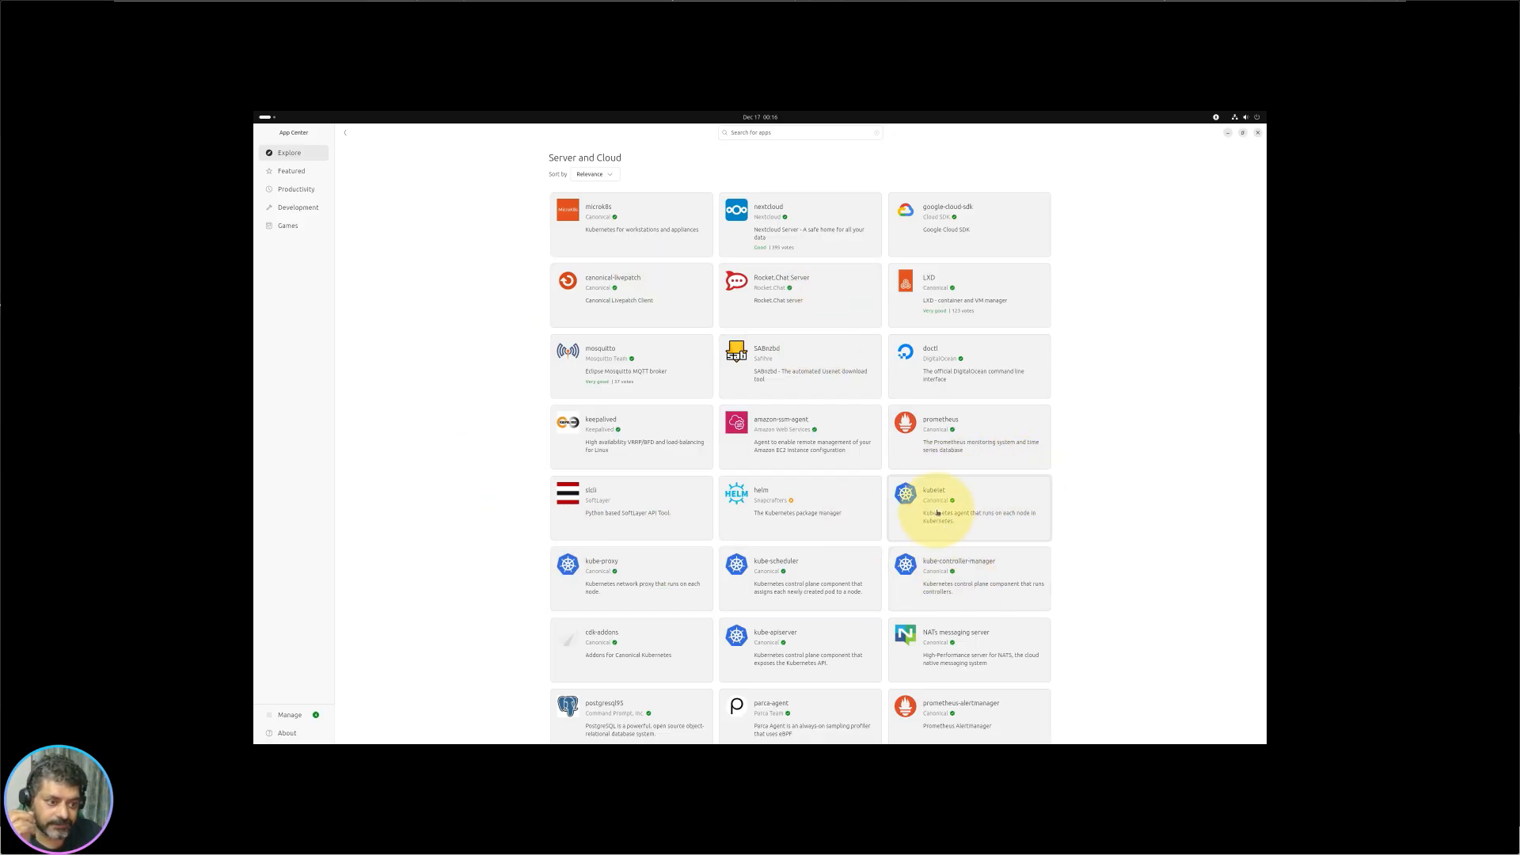
pyautogui.scroll(-5, 990, 518)
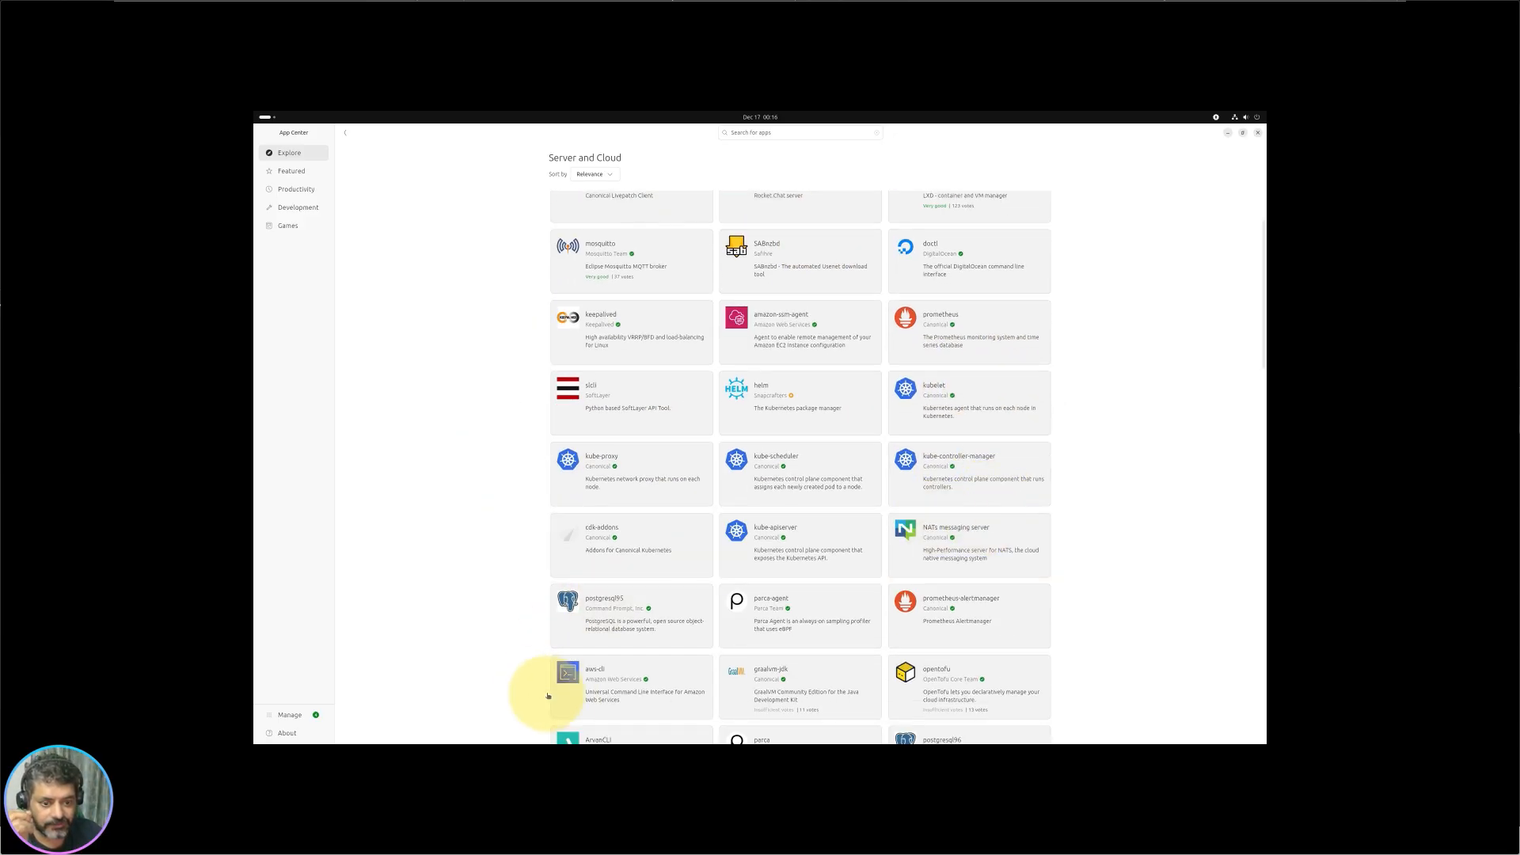
pyautogui.scroll(-3, 744, 625)
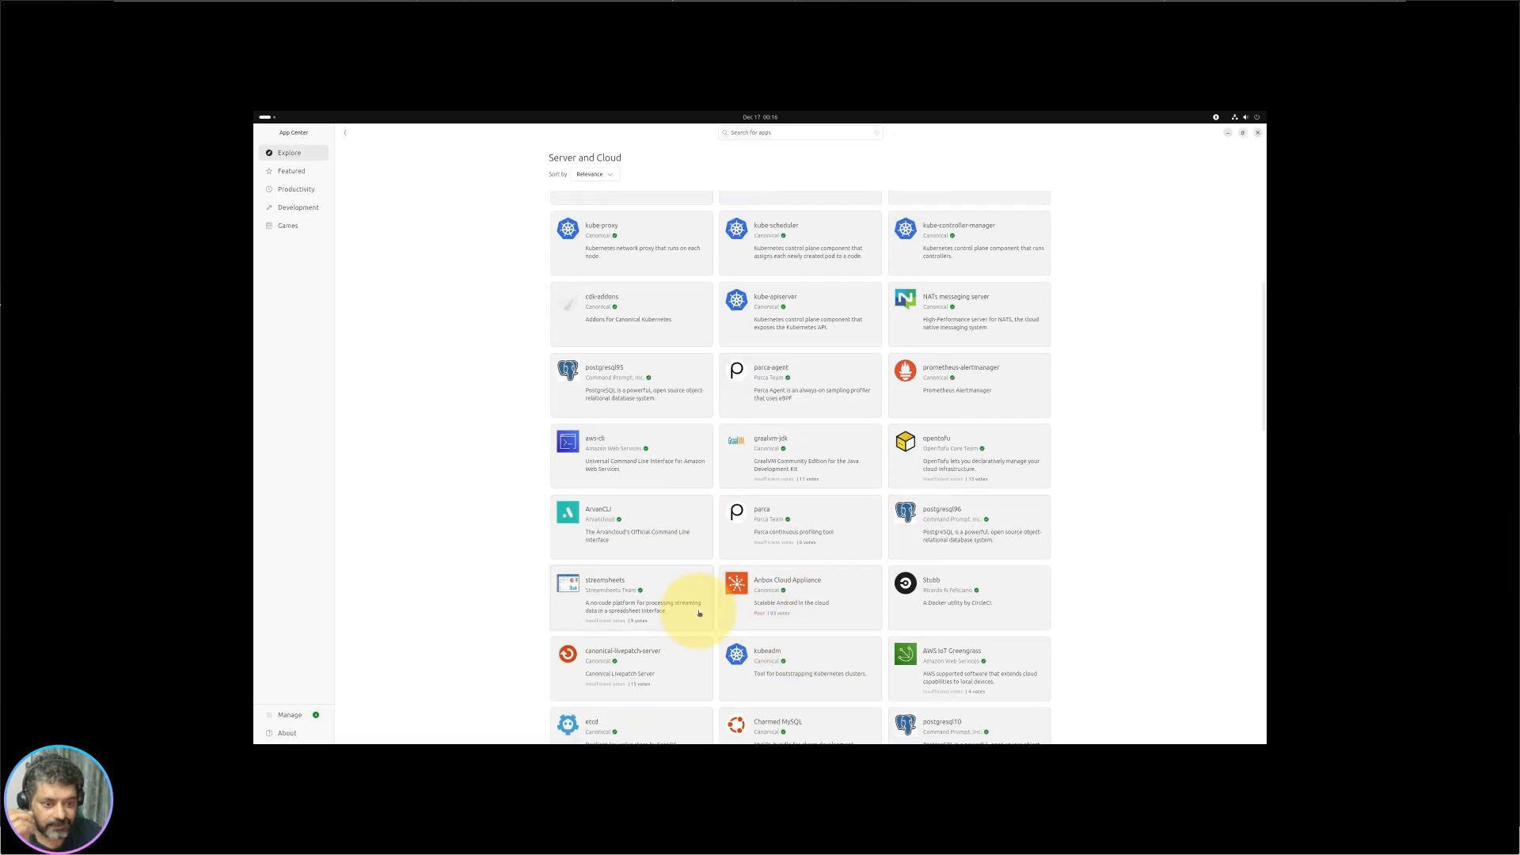
pyautogui.scroll(8, 706, 577)
pyautogui.scroll(-15, 739, 584)
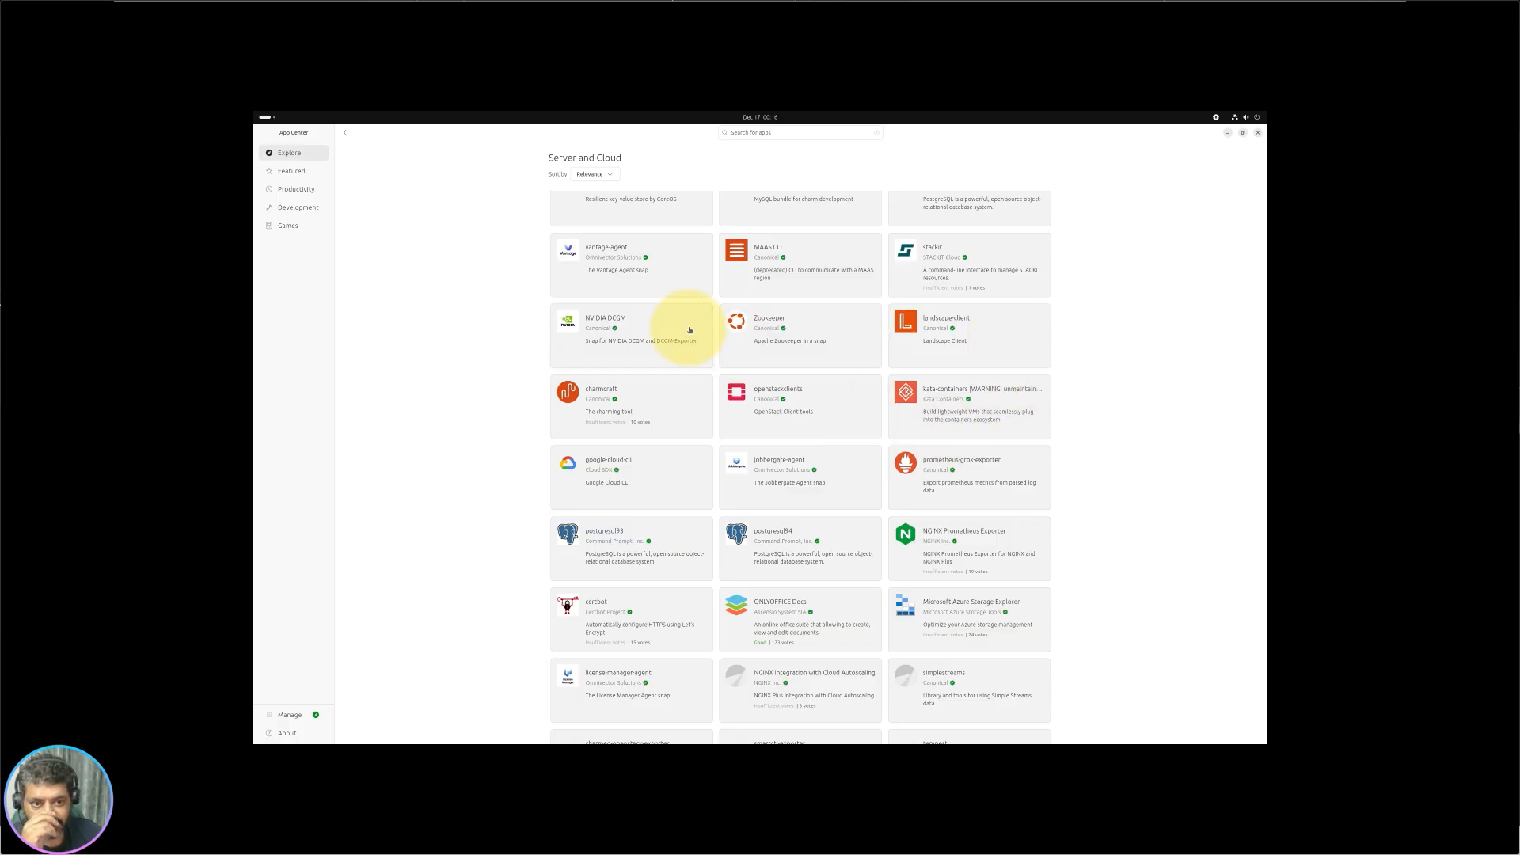
pyautogui.scroll(15, 688, 330)
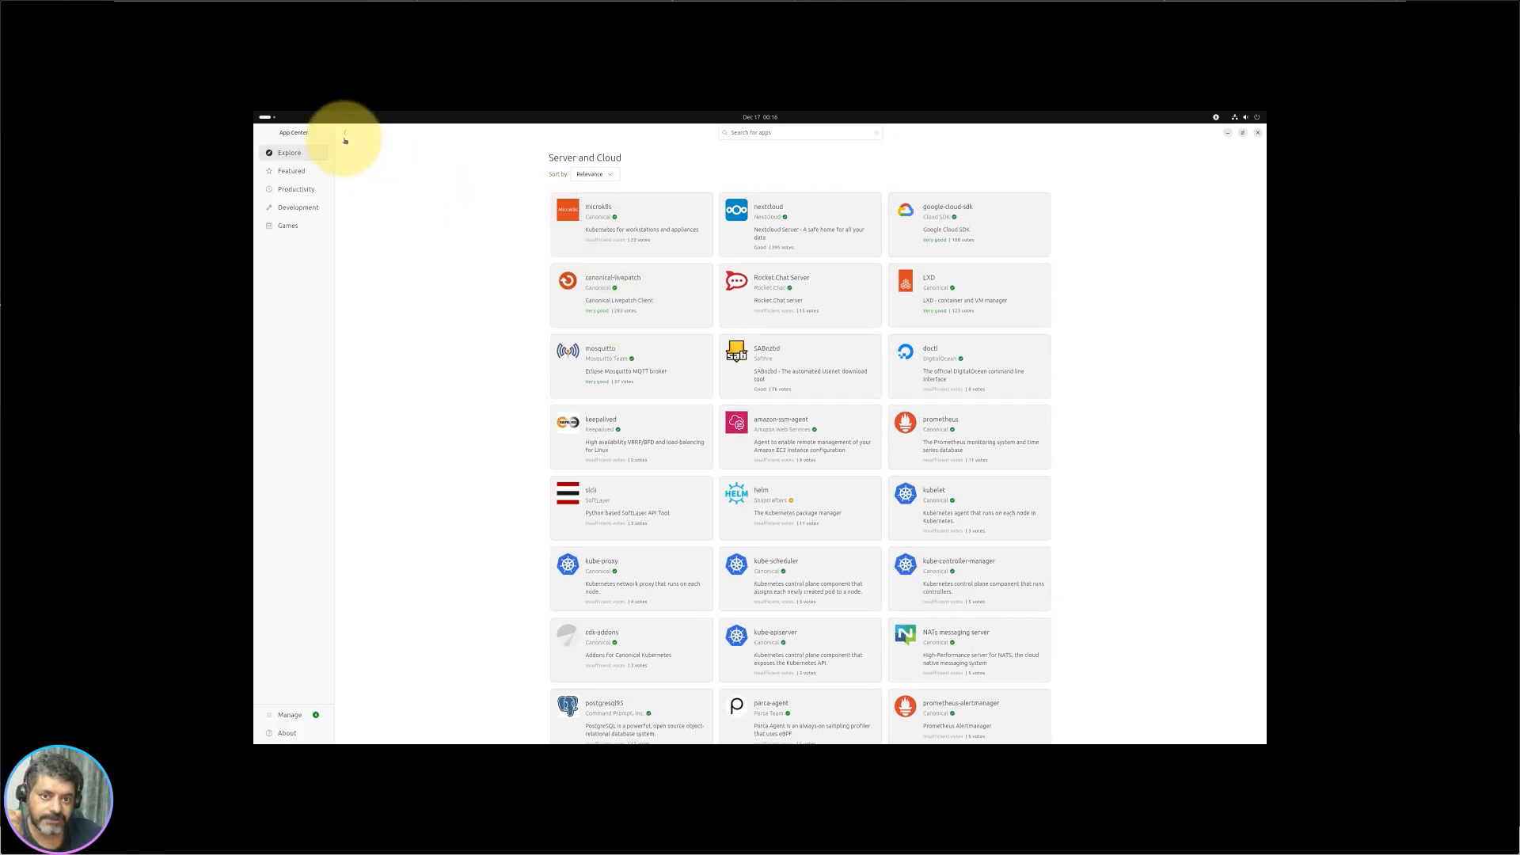
pyautogui.scroll(-5, 939, 465)
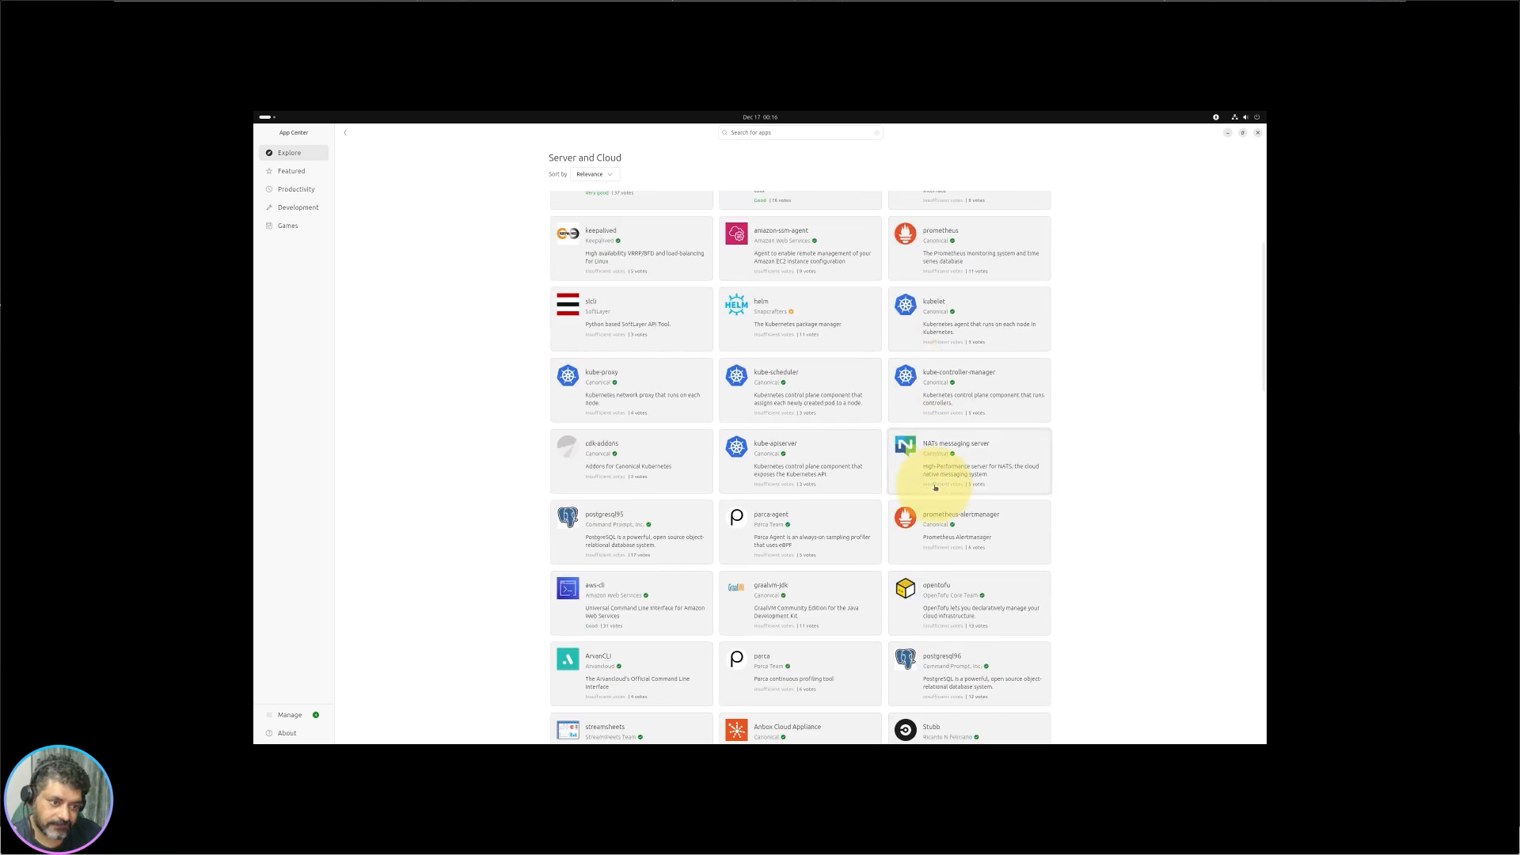
pyautogui.scroll(-2, 934, 488)
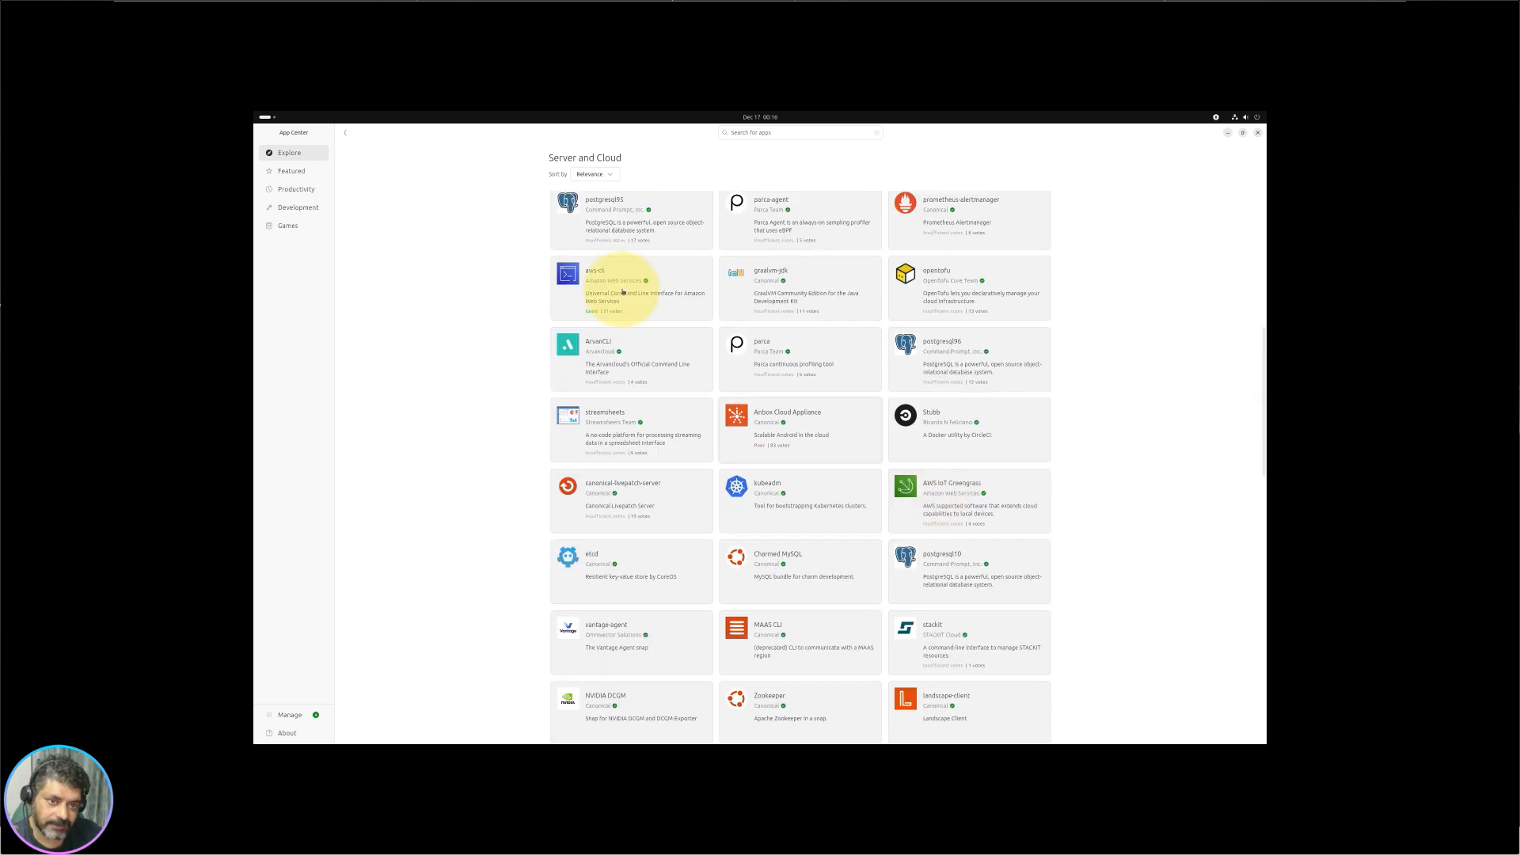
# Step: Search the App Center for 'http', then change the search to 'apache' and scroll the results
pyautogui.click(767, 133)
pyautogui.write('http')
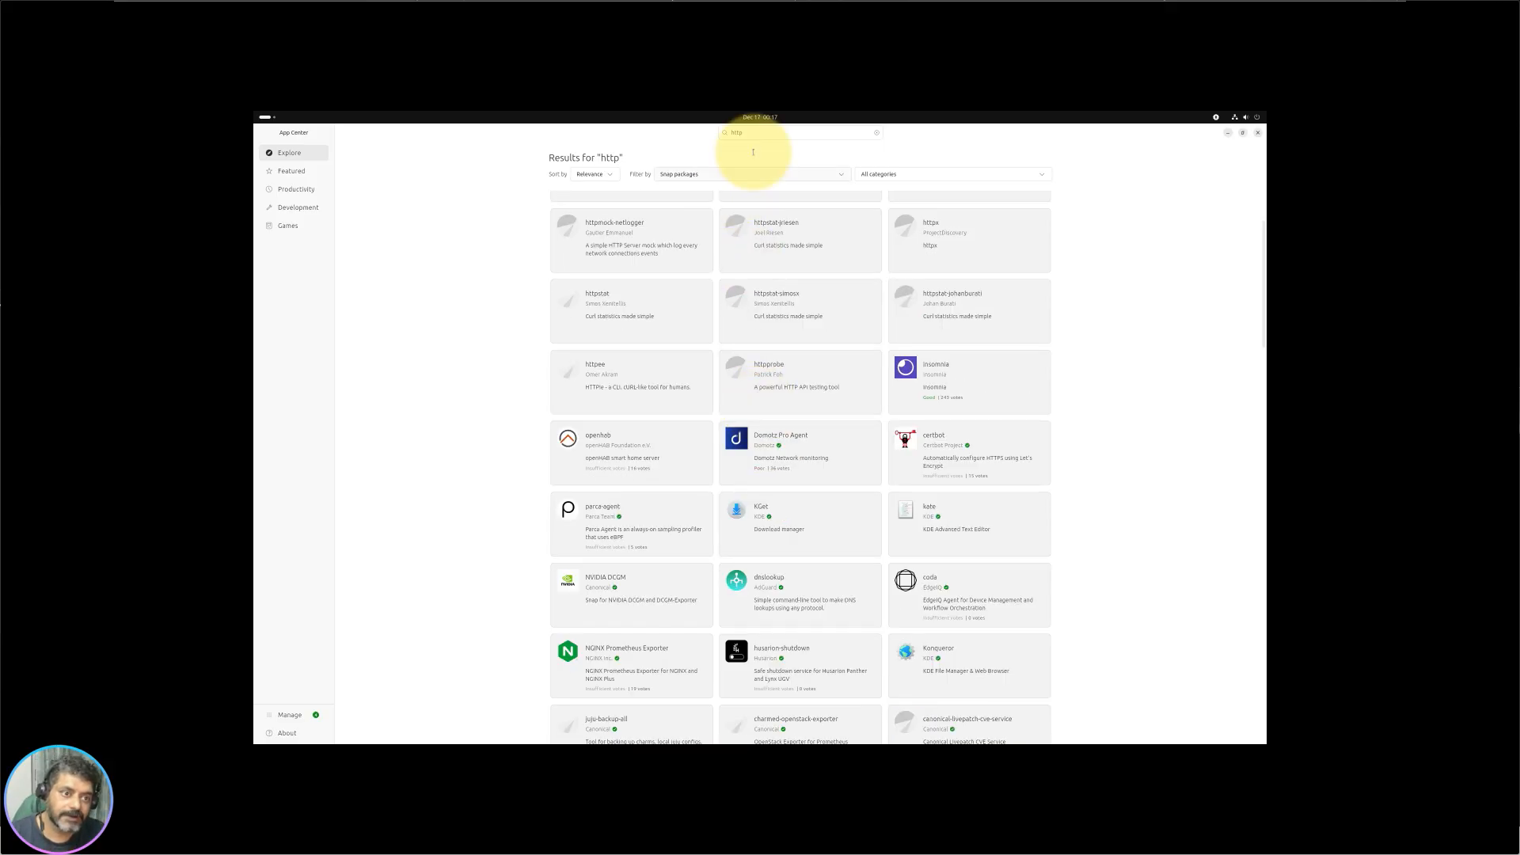
pyautogui.click(753, 134)
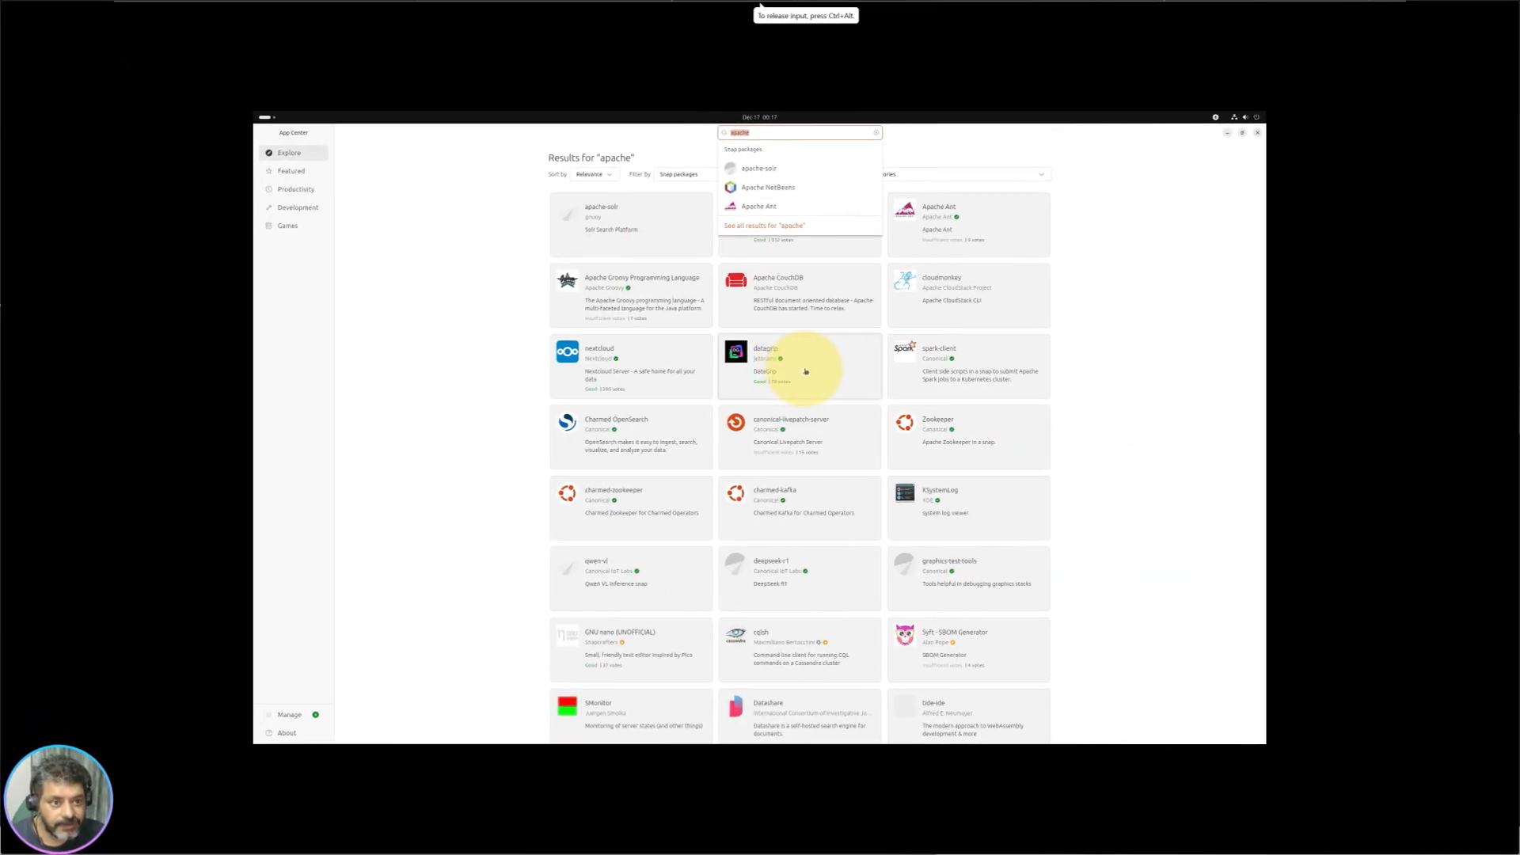
pyautogui.click(1204, 354)
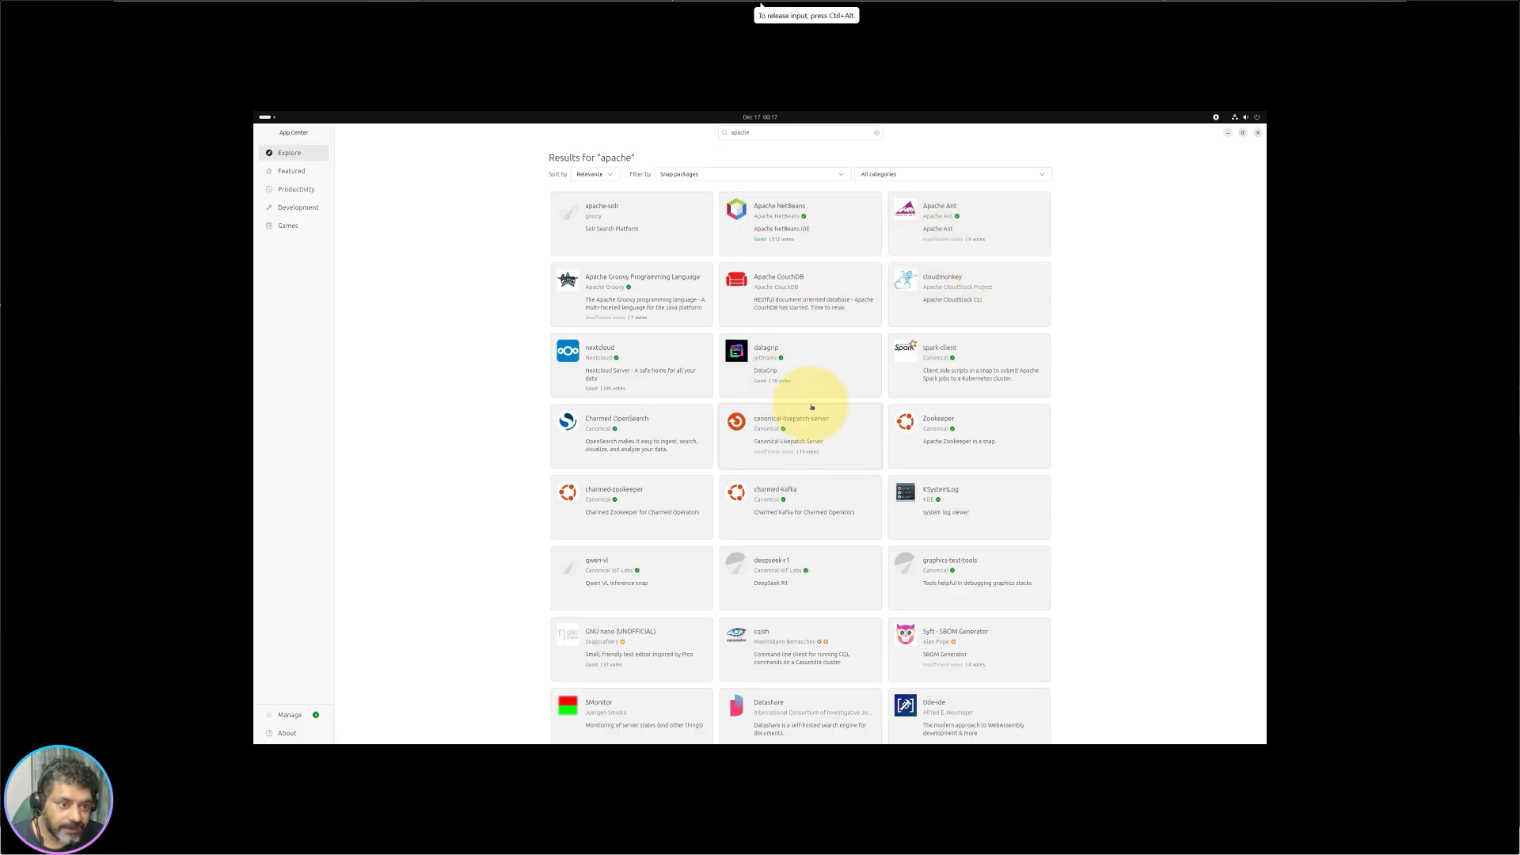
pyautogui.scroll(-3, 677, 519)
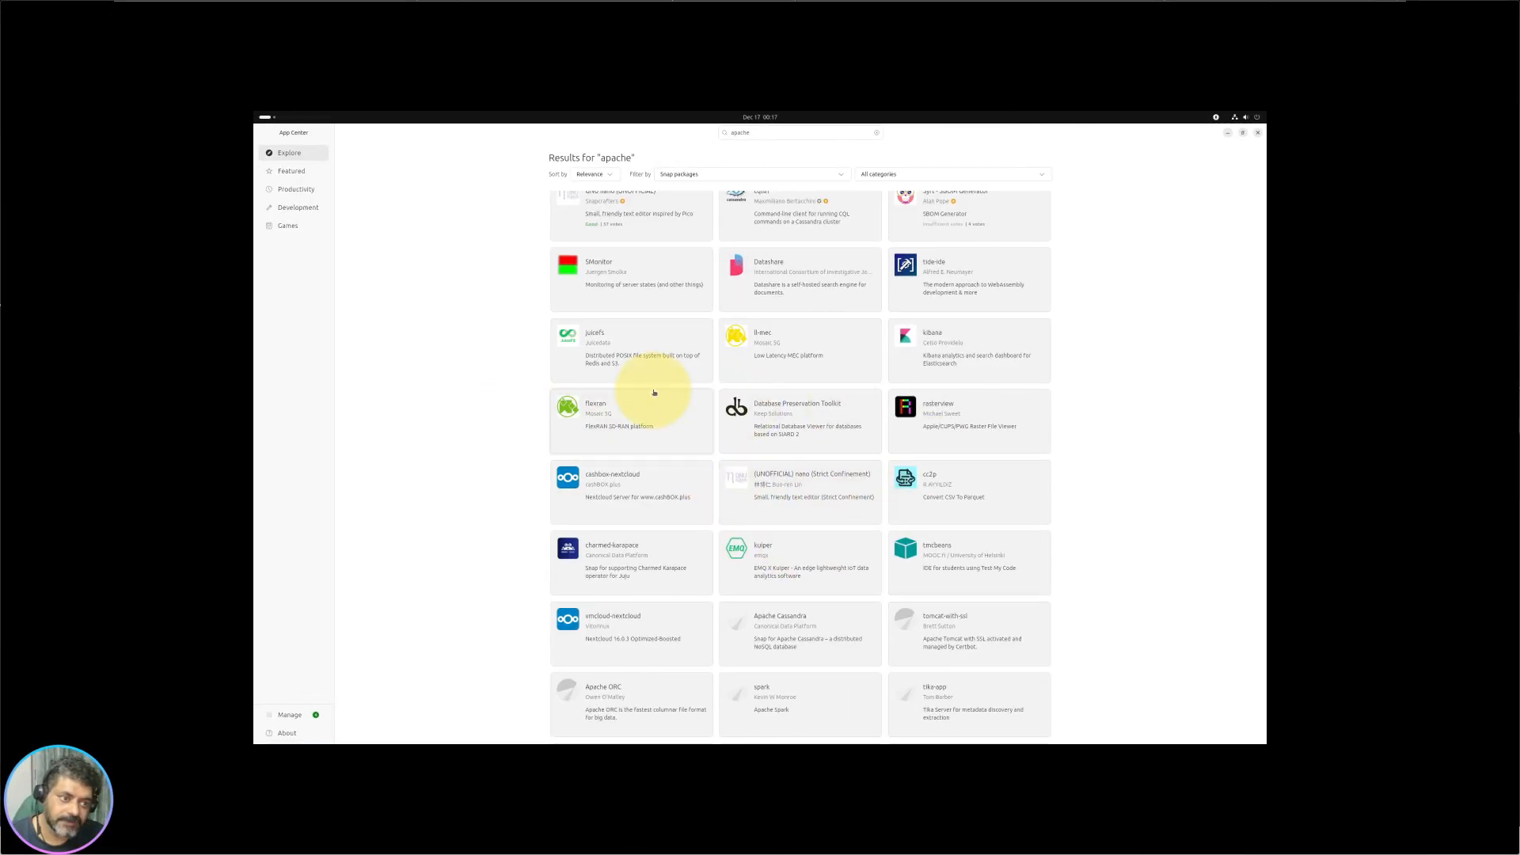
pyautogui.scroll(6, 574, 194)
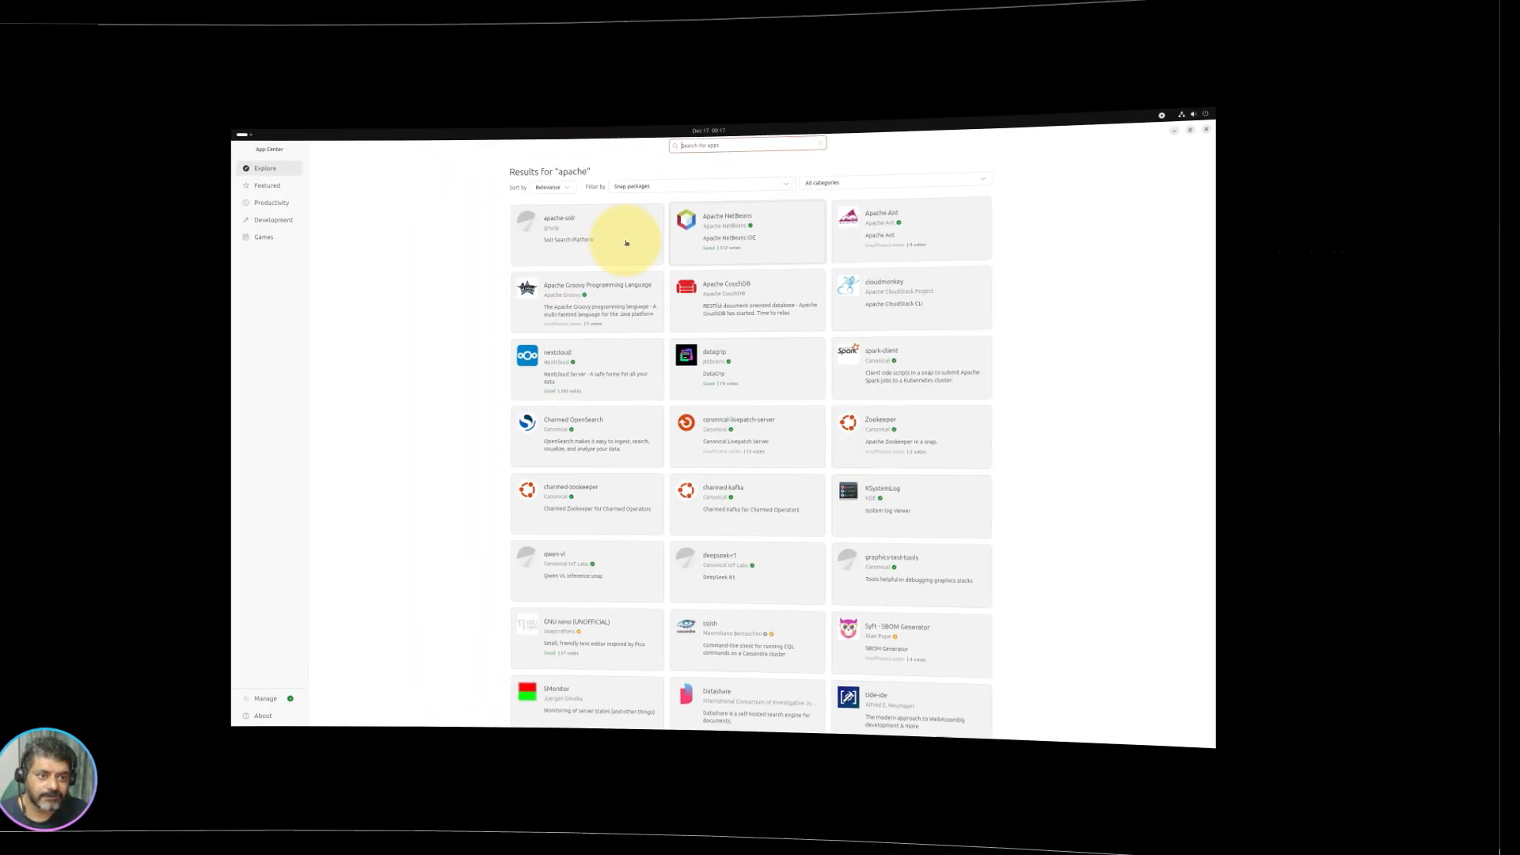
# Step: From Explore, view the Social category (Telegram, Slack, Discord, Signal) and return
pyautogui.click(293, 154)
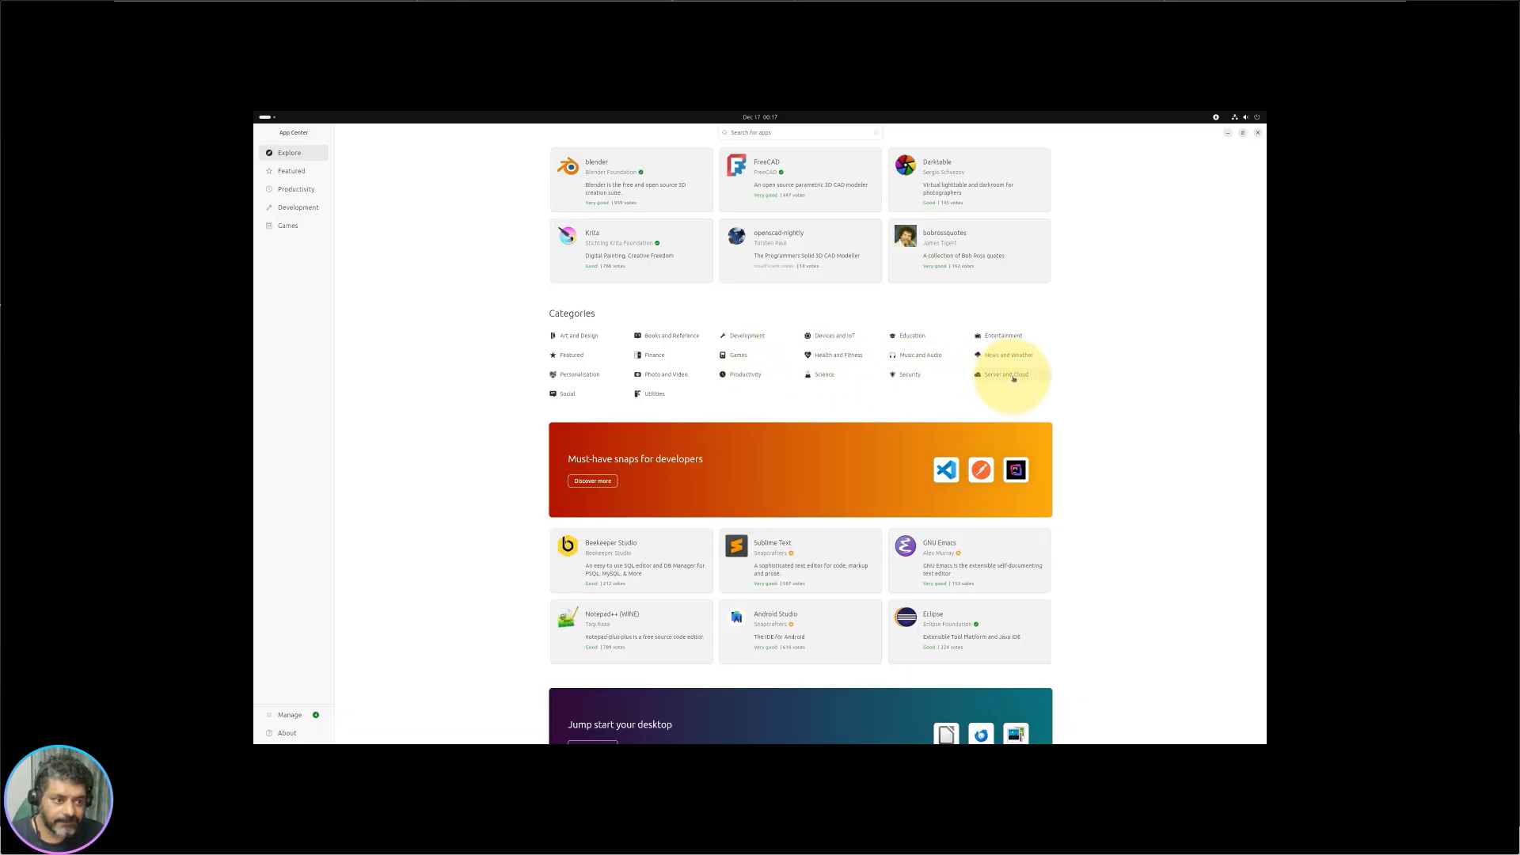
pyautogui.click(570, 395)
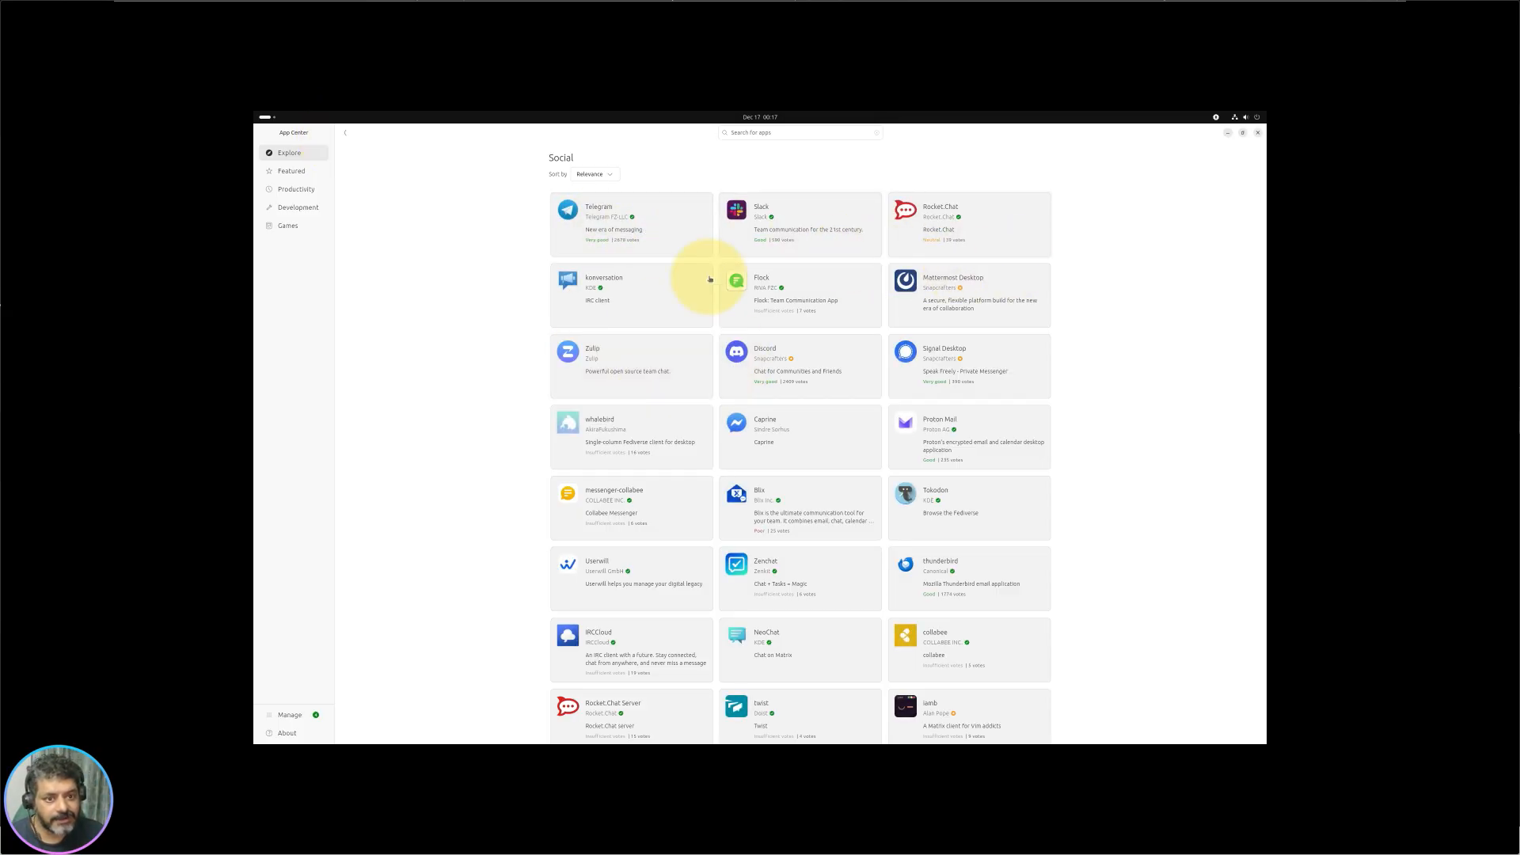
pyautogui.click(345, 132)
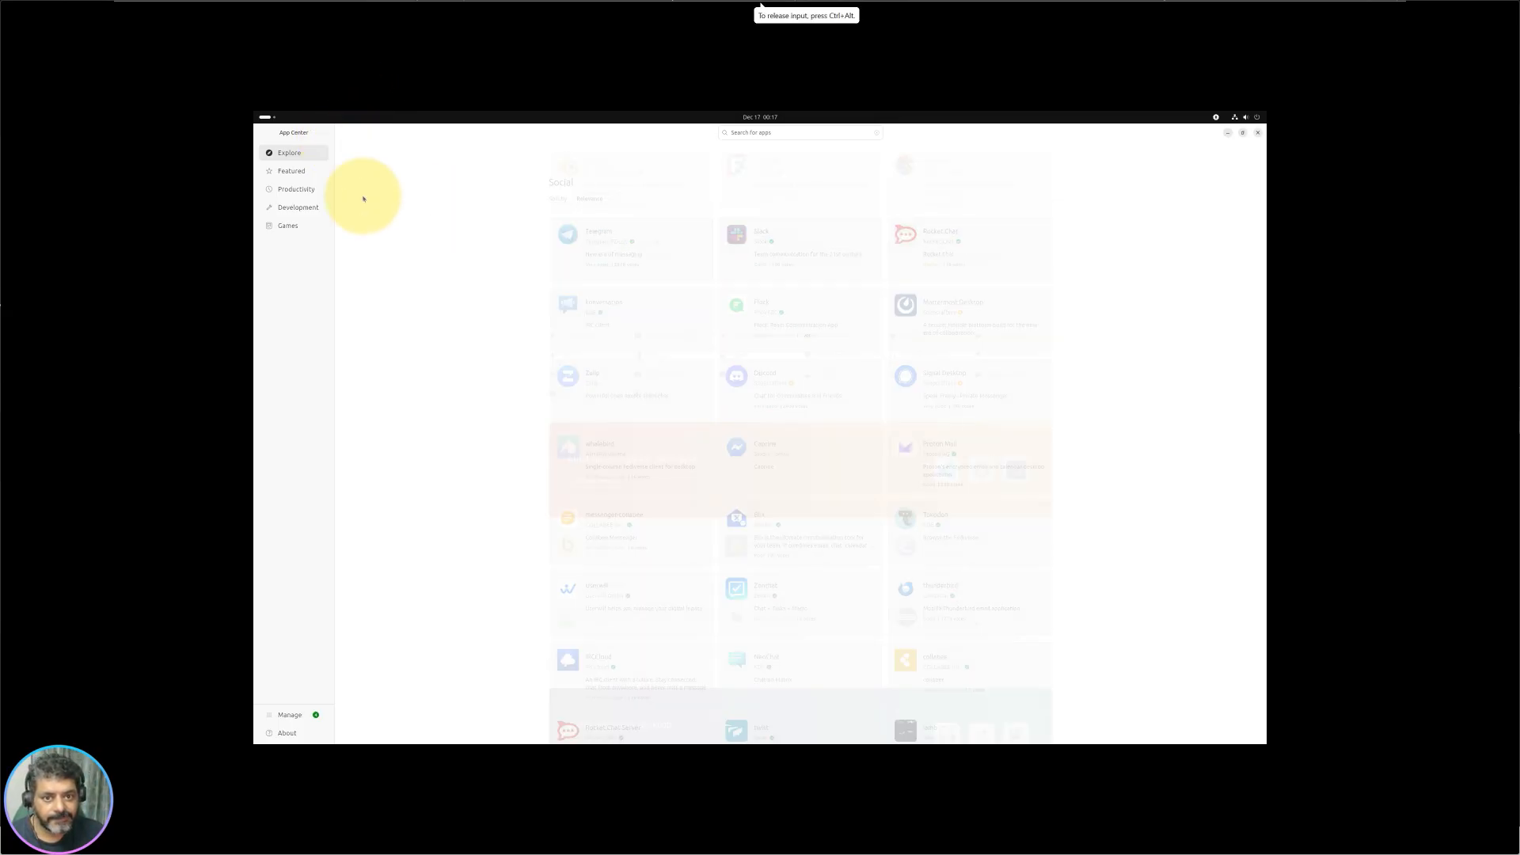
# Step: Scroll through the Utilities category, then go back and scroll Explore to the top
pyautogui.click(651, 393)
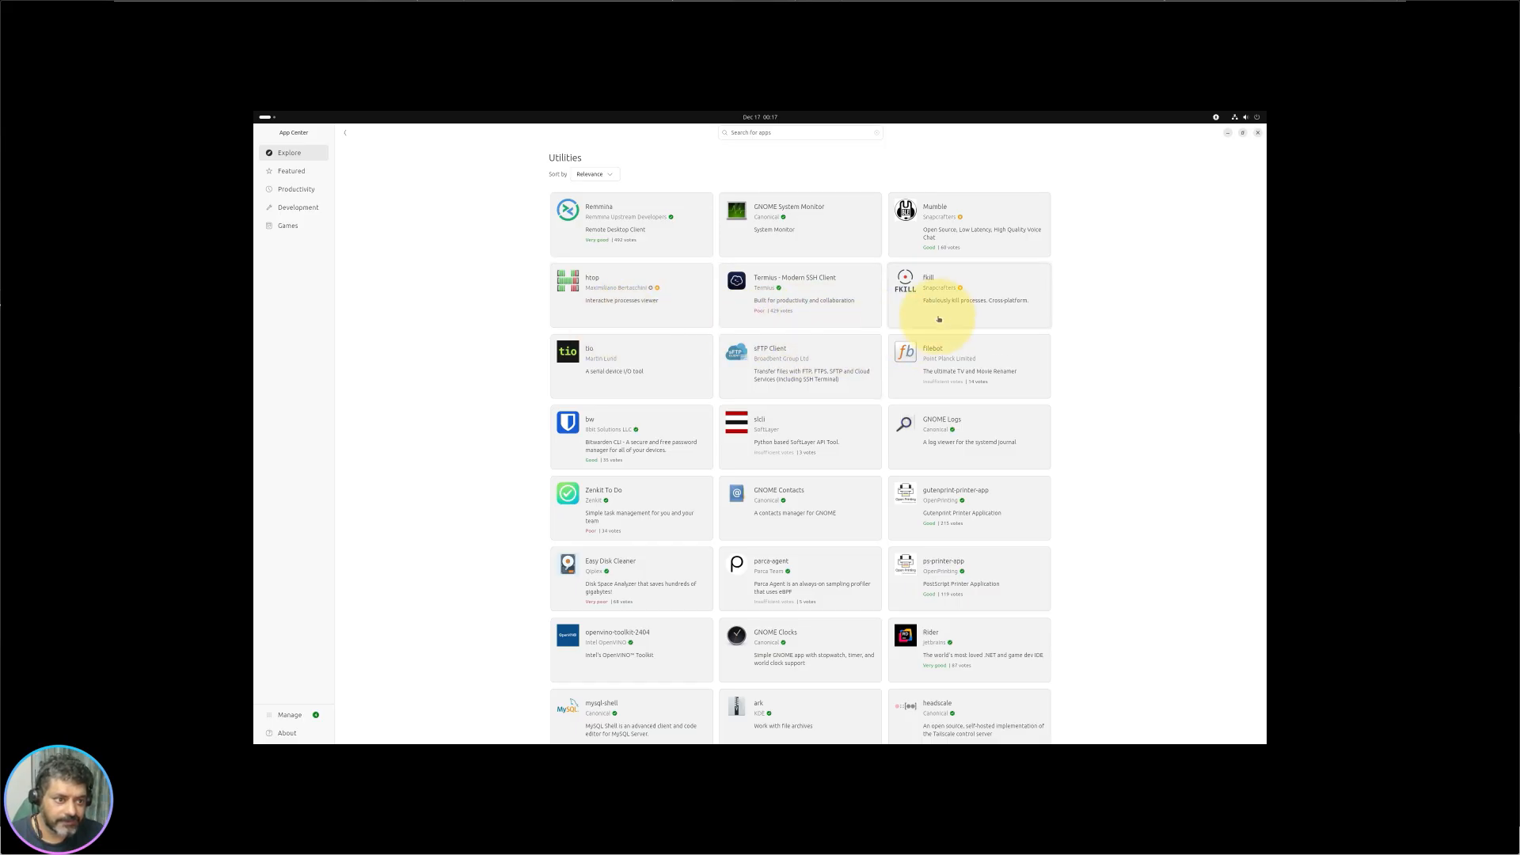
pyautogui.scroll(-15, 710, 453)
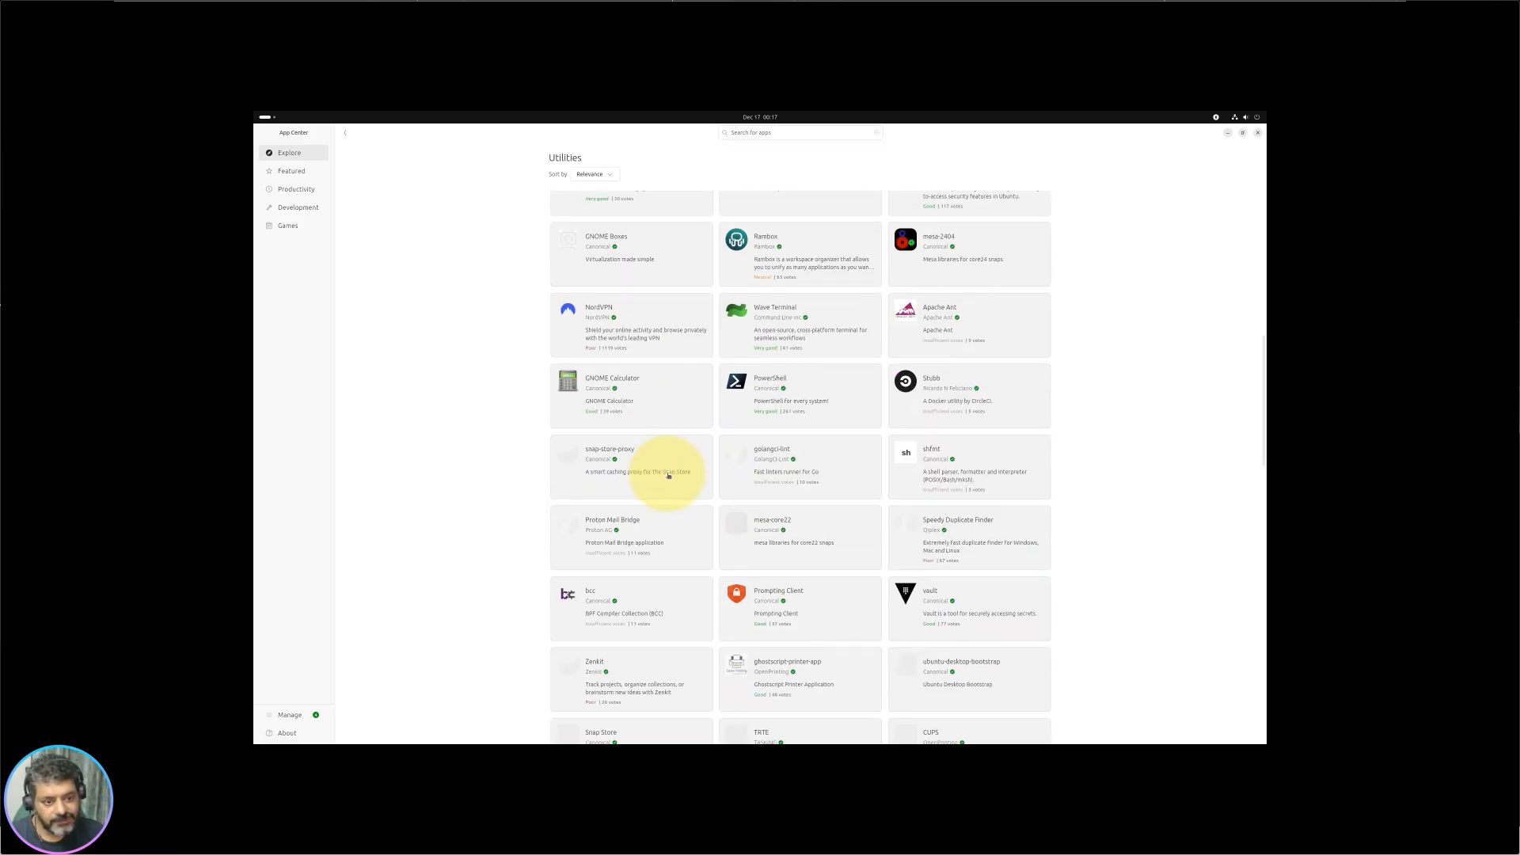
pyautogui.scroll(-5, 668, 476)
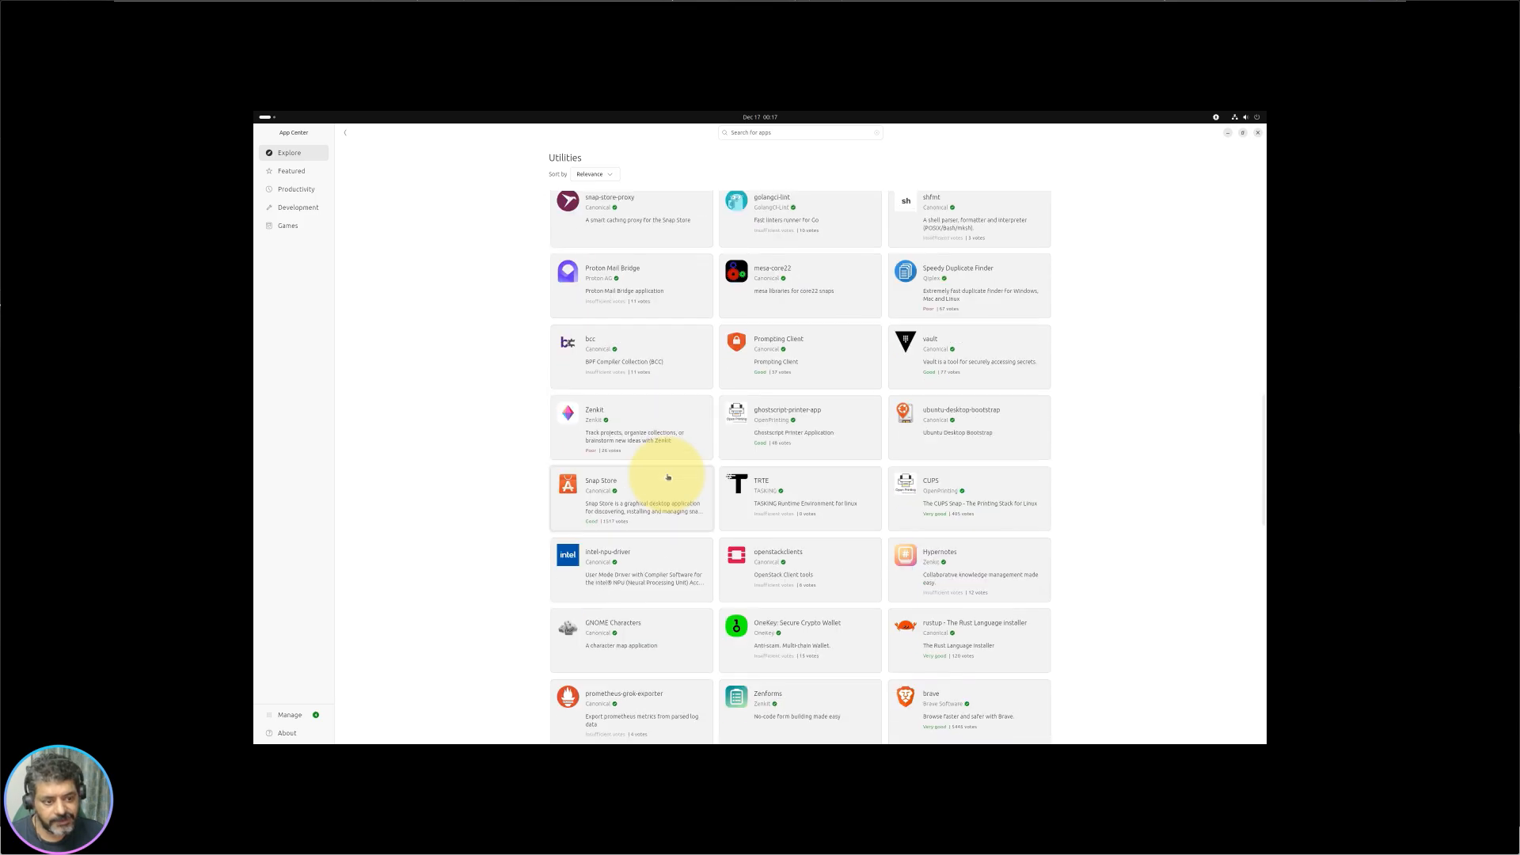
pyautogui.click(346, 133)
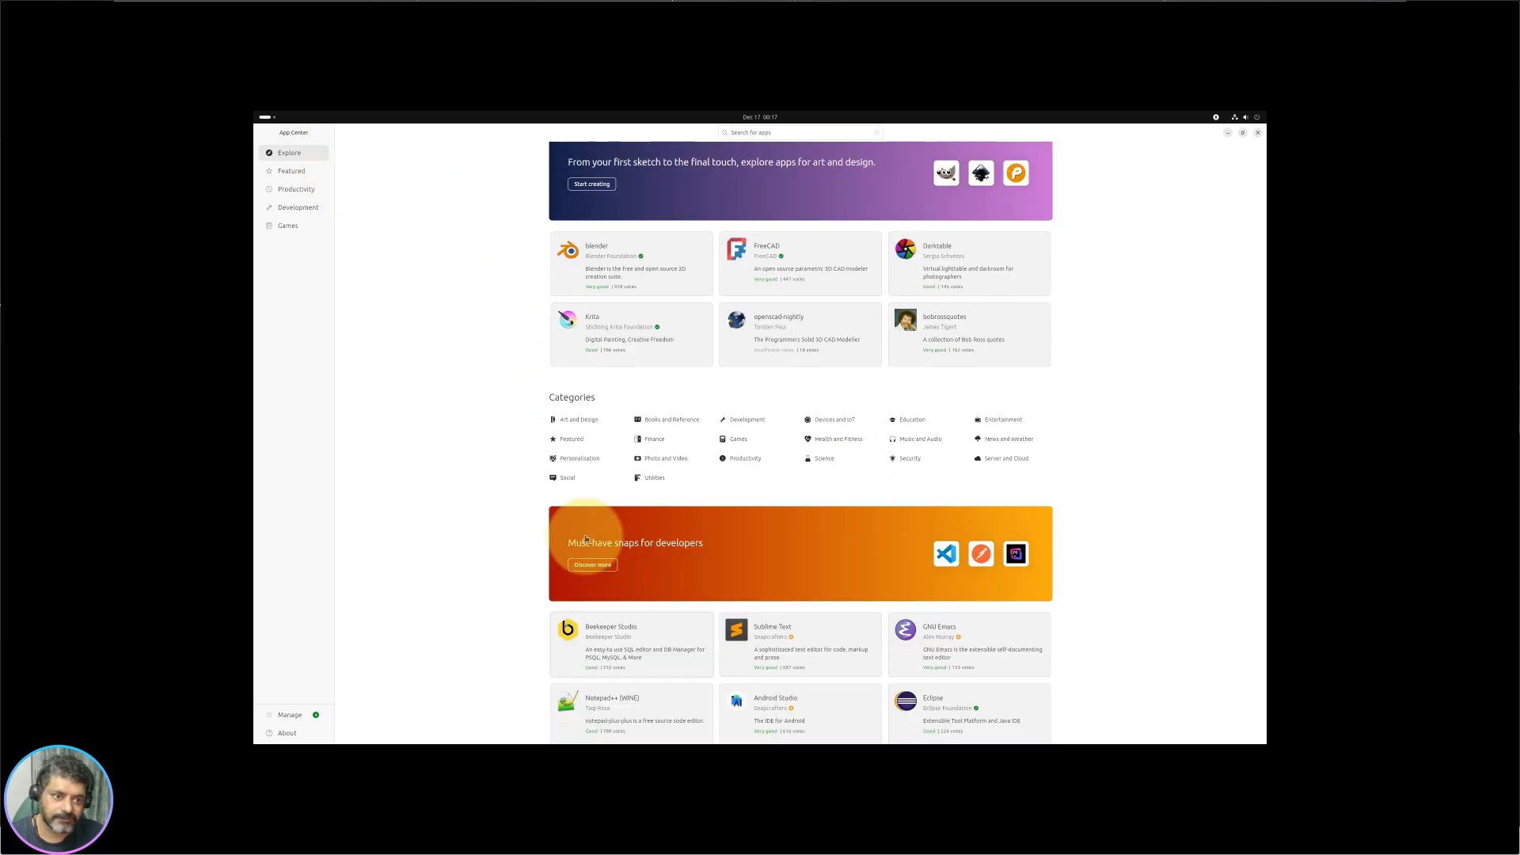
pyautogui.scroll(3, 560, 543)
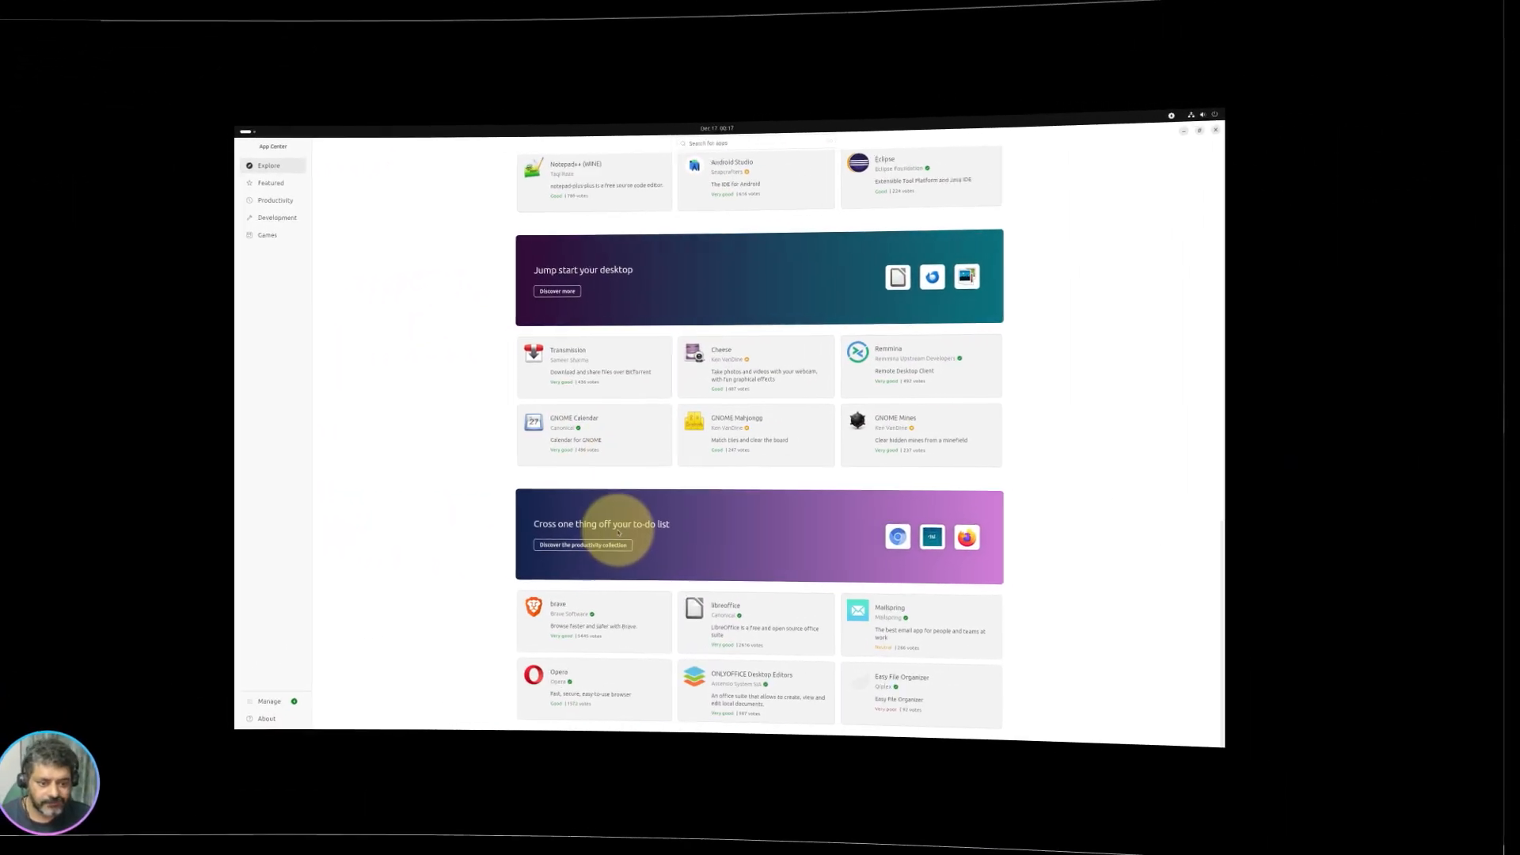
pyautogui.scroll(10, 655, 535)
pyautogui.scroll(8, 655, 530)
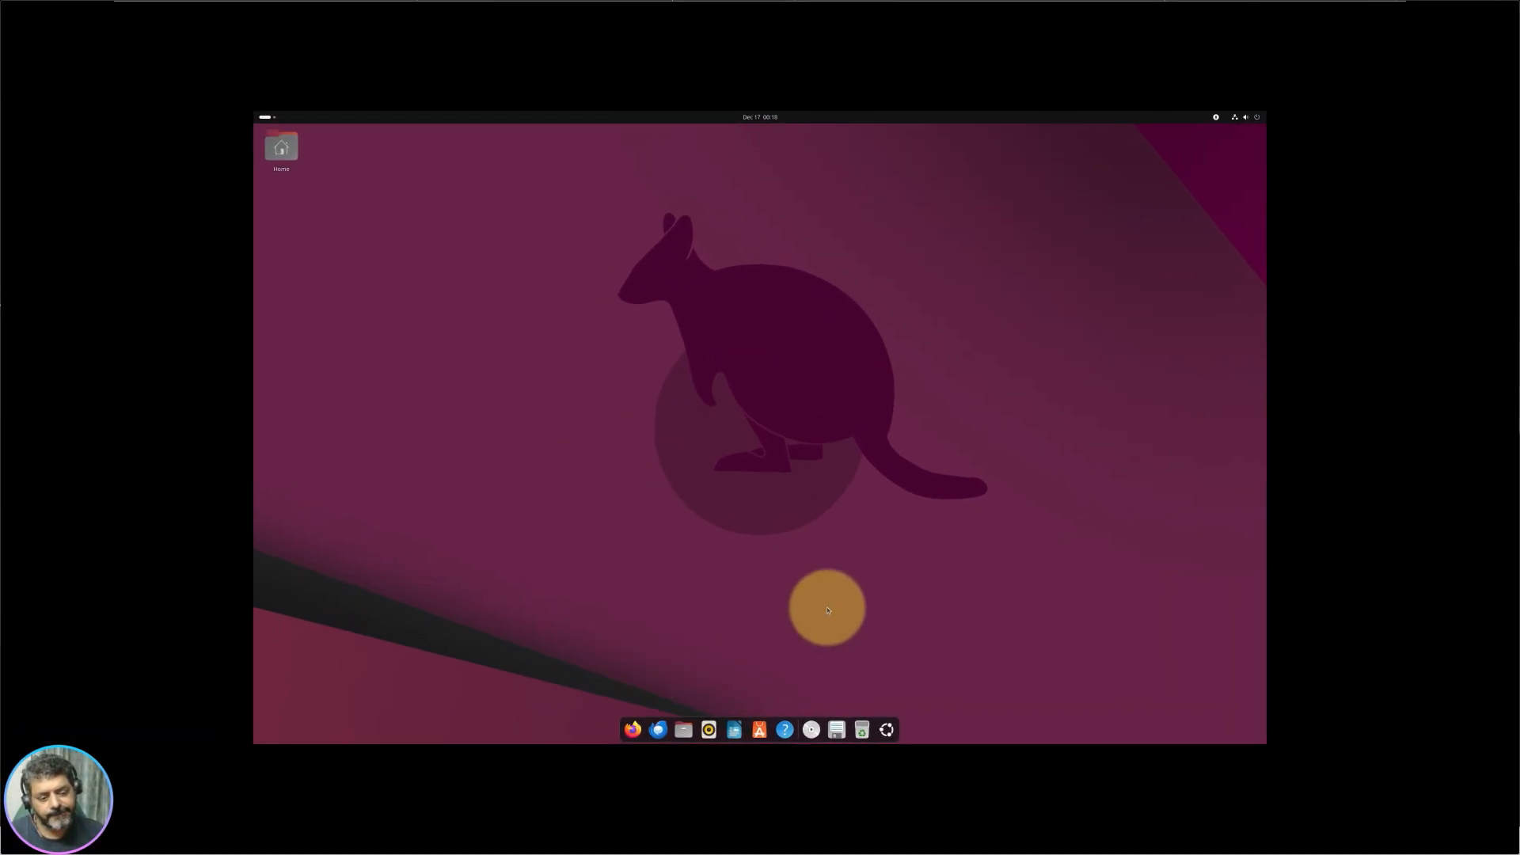
# Step: Open the Activities overview, browse the workspaces, and check the software updates menu for updates
pyautogui.click(264, 118)
pyautogui.scroll(-1, 866, 501)
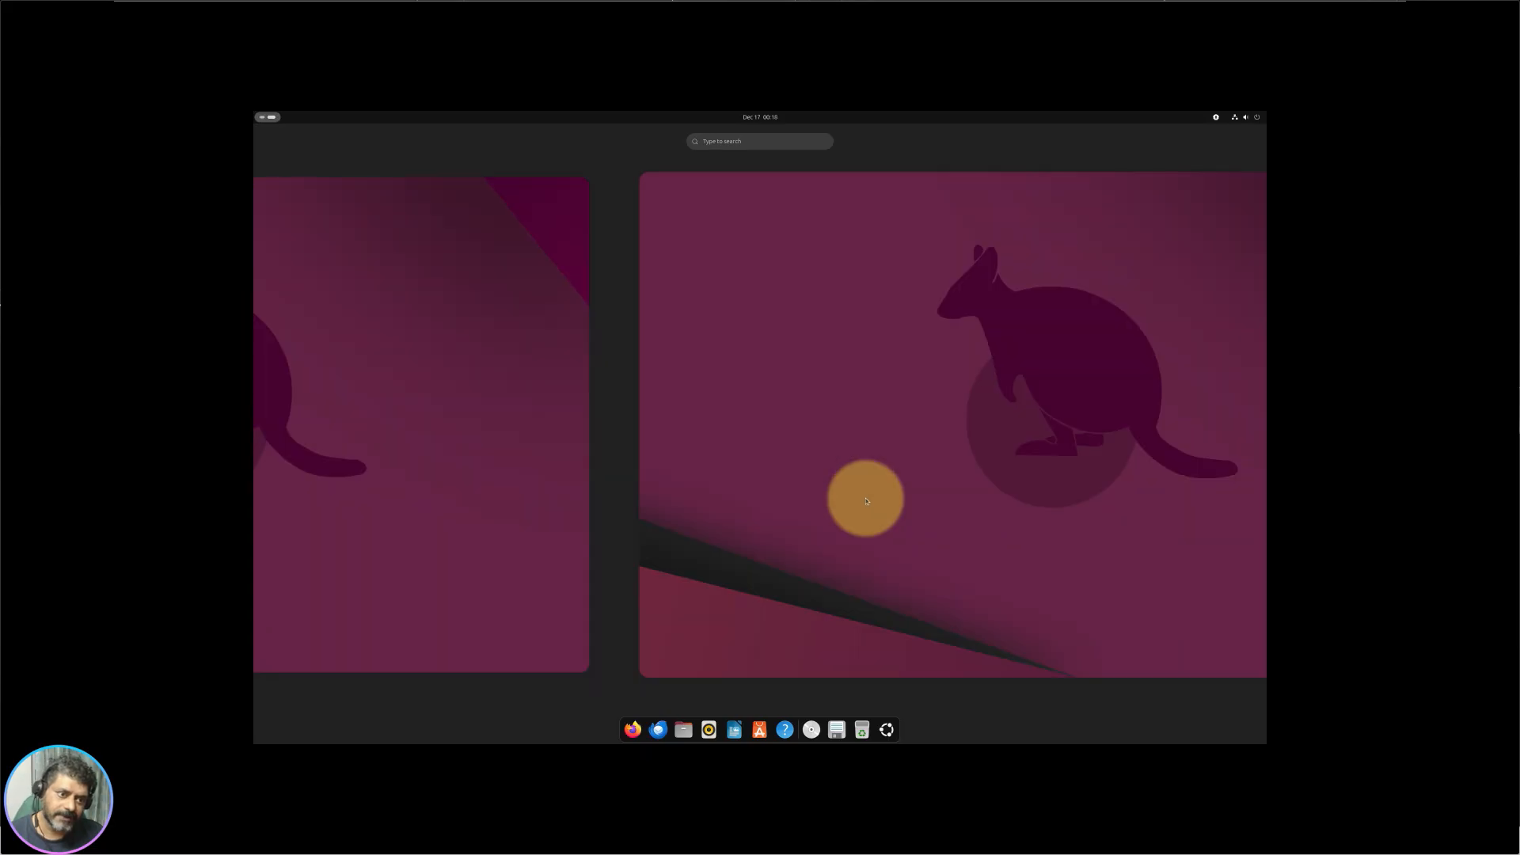
pyautogui.scroll(1, 866, 500)
pyautogui.scroll(-1, 866, 501)
pyautogui.scroll(1, 634, 254)
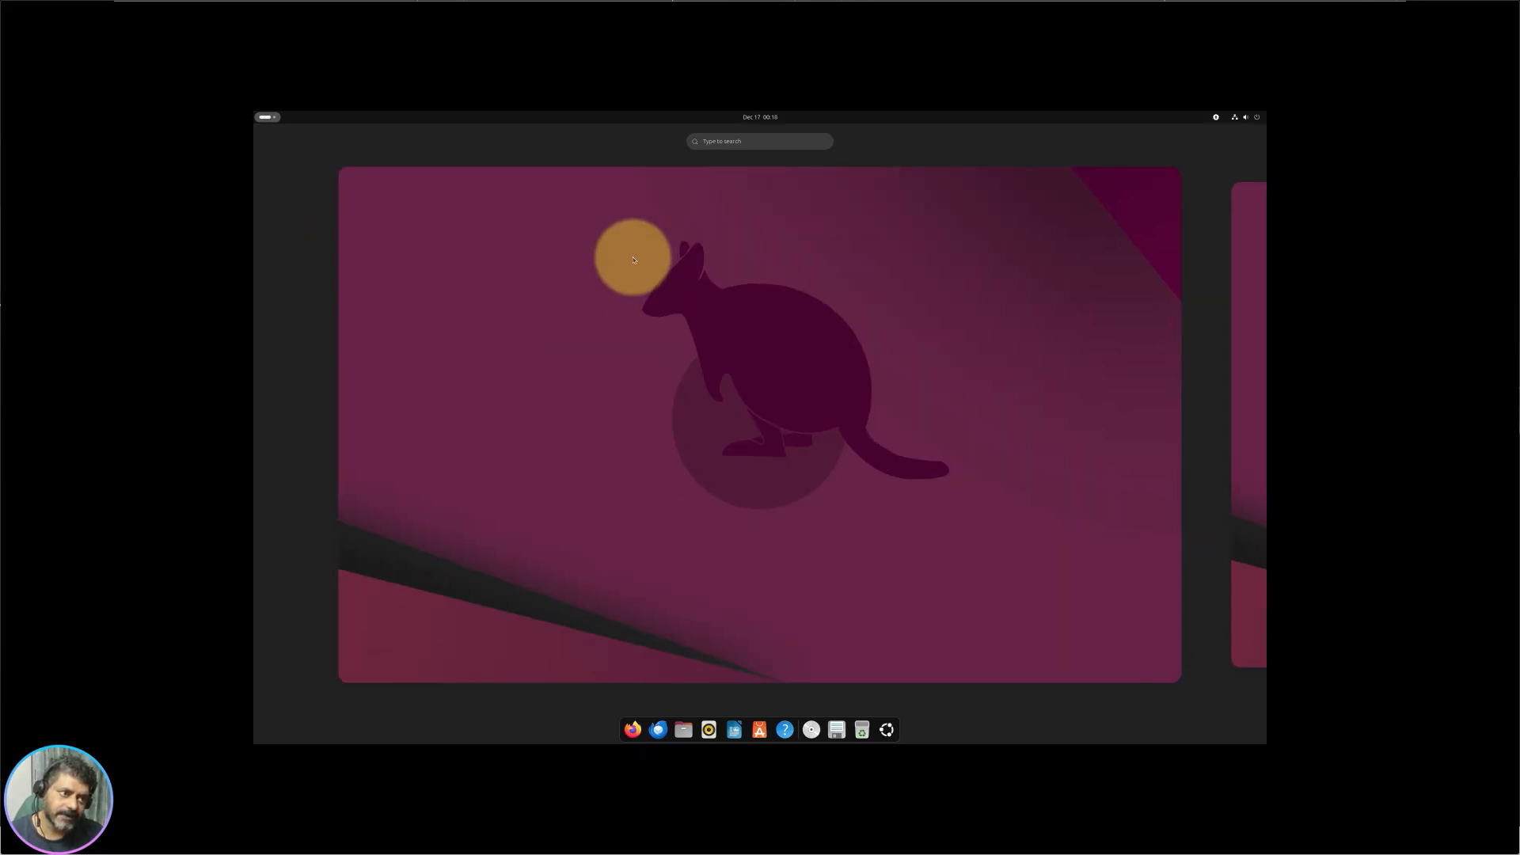
pyautogui.scroll(-1, 862, 431)
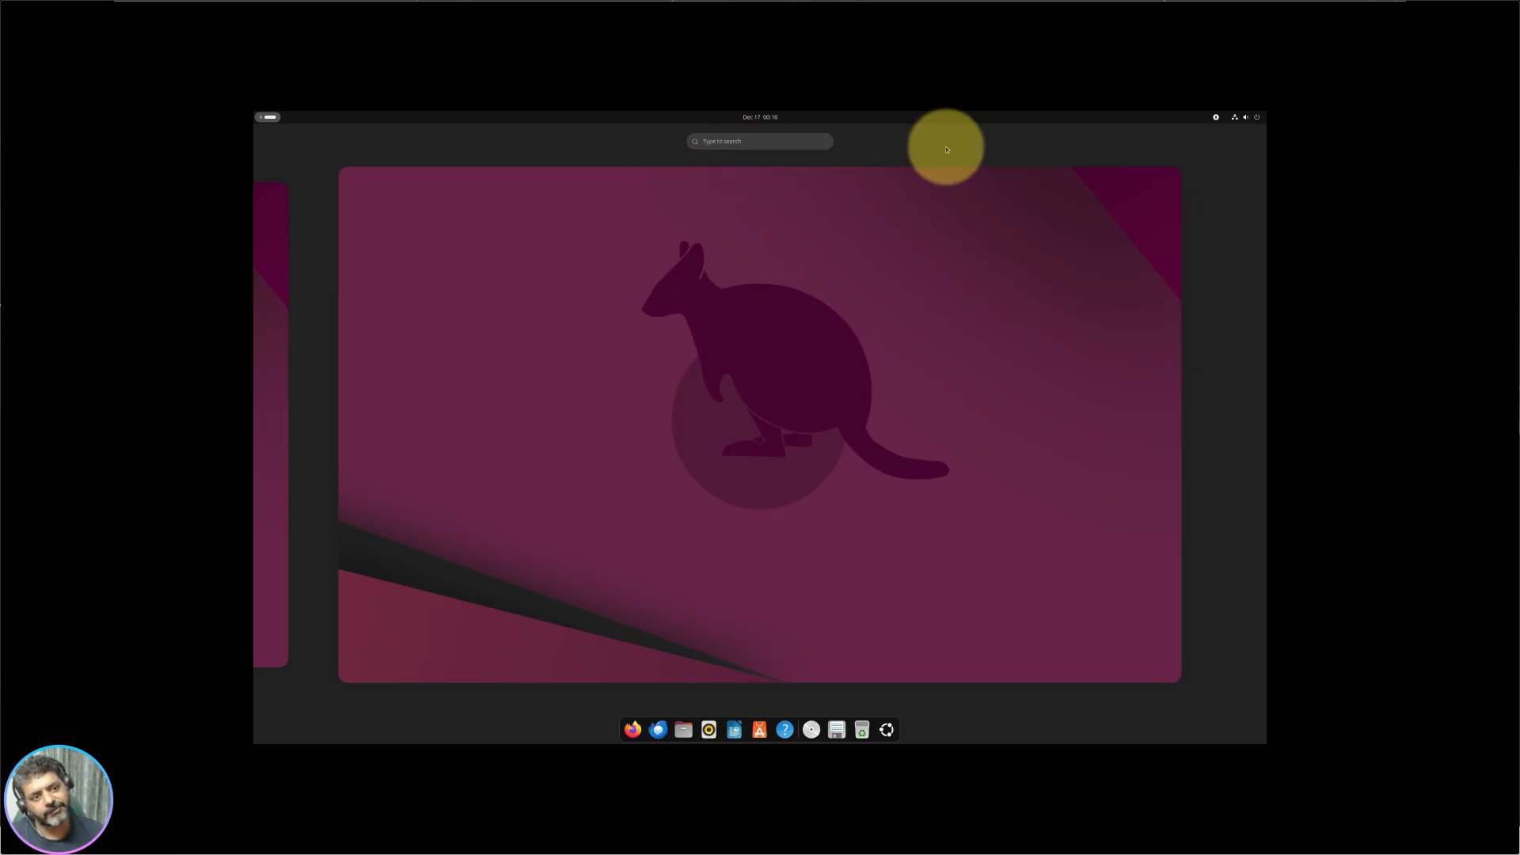
pyautogui.click(1224, 121)
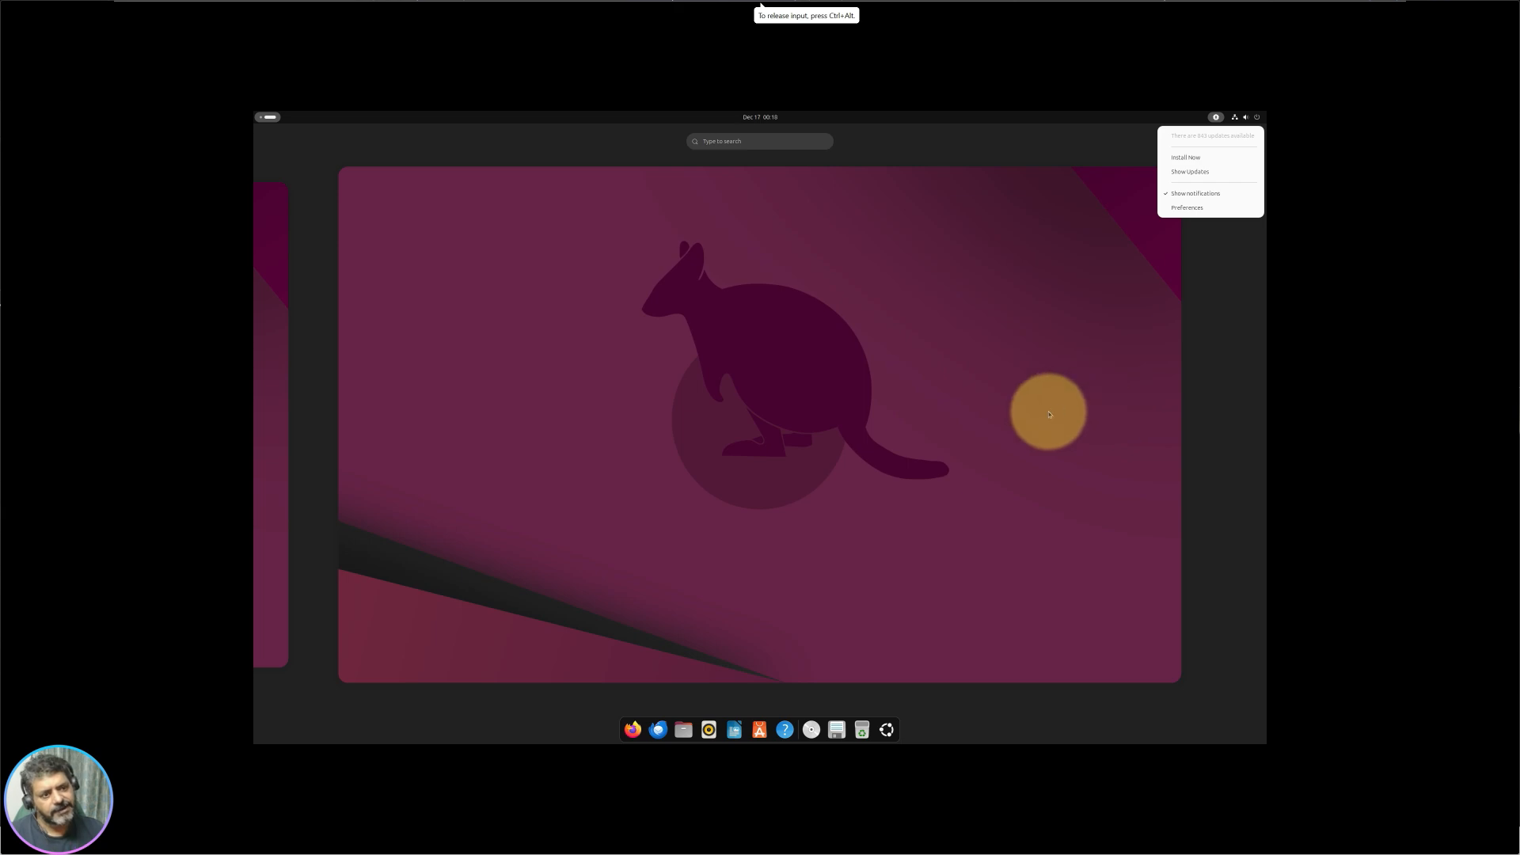
# Step: Dismiss the updates menu by clicking the wallpaper, then flip between the overview's workspaces
pyautogui.click(1048, 411)
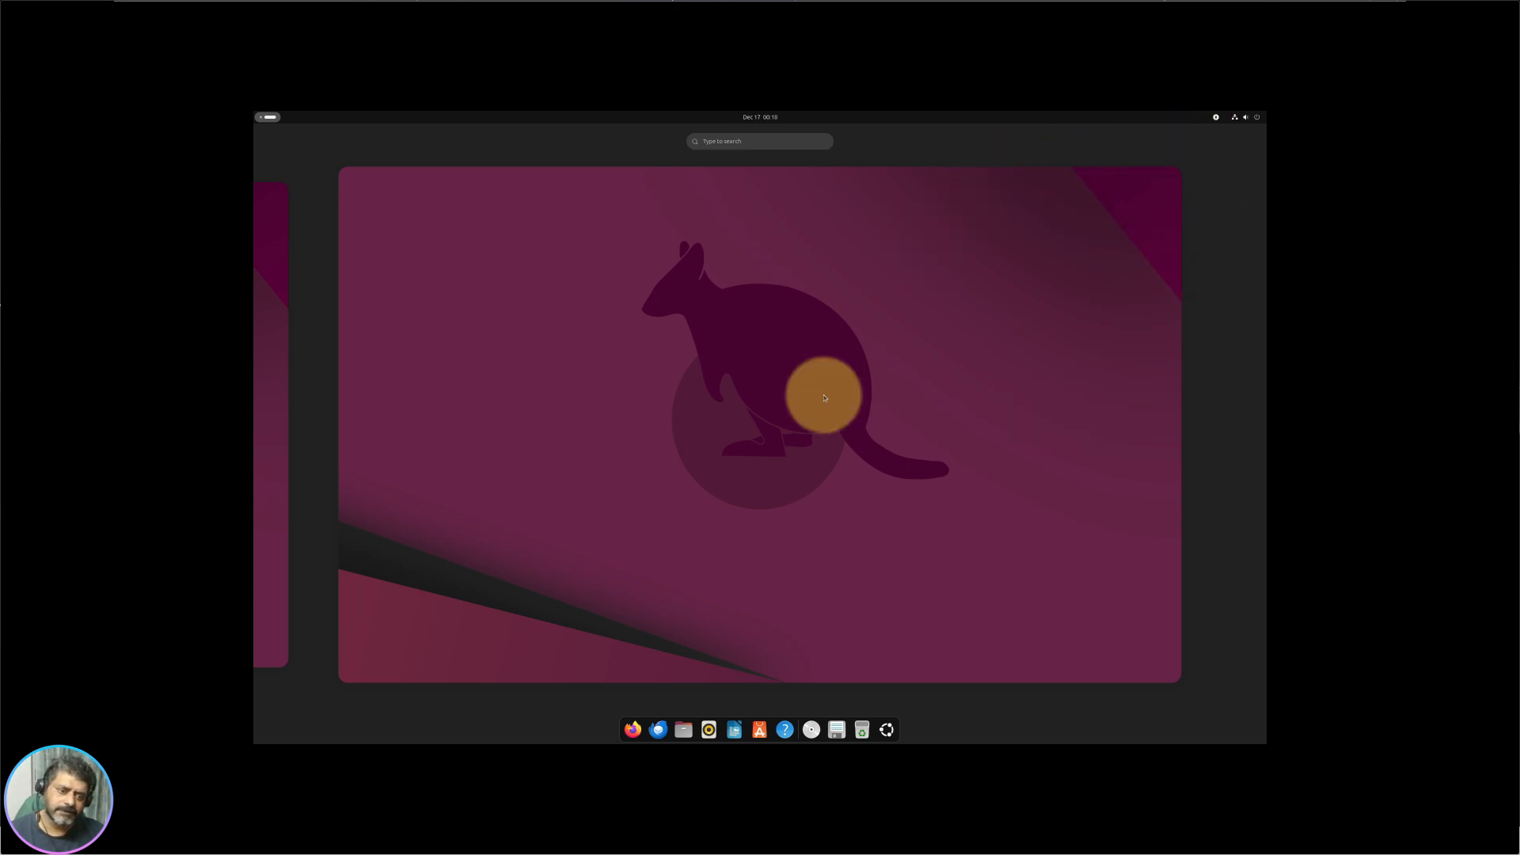
pyautogui.scroll(1, 658, 481)
pyautogui.scroll(-1, 657, 481)
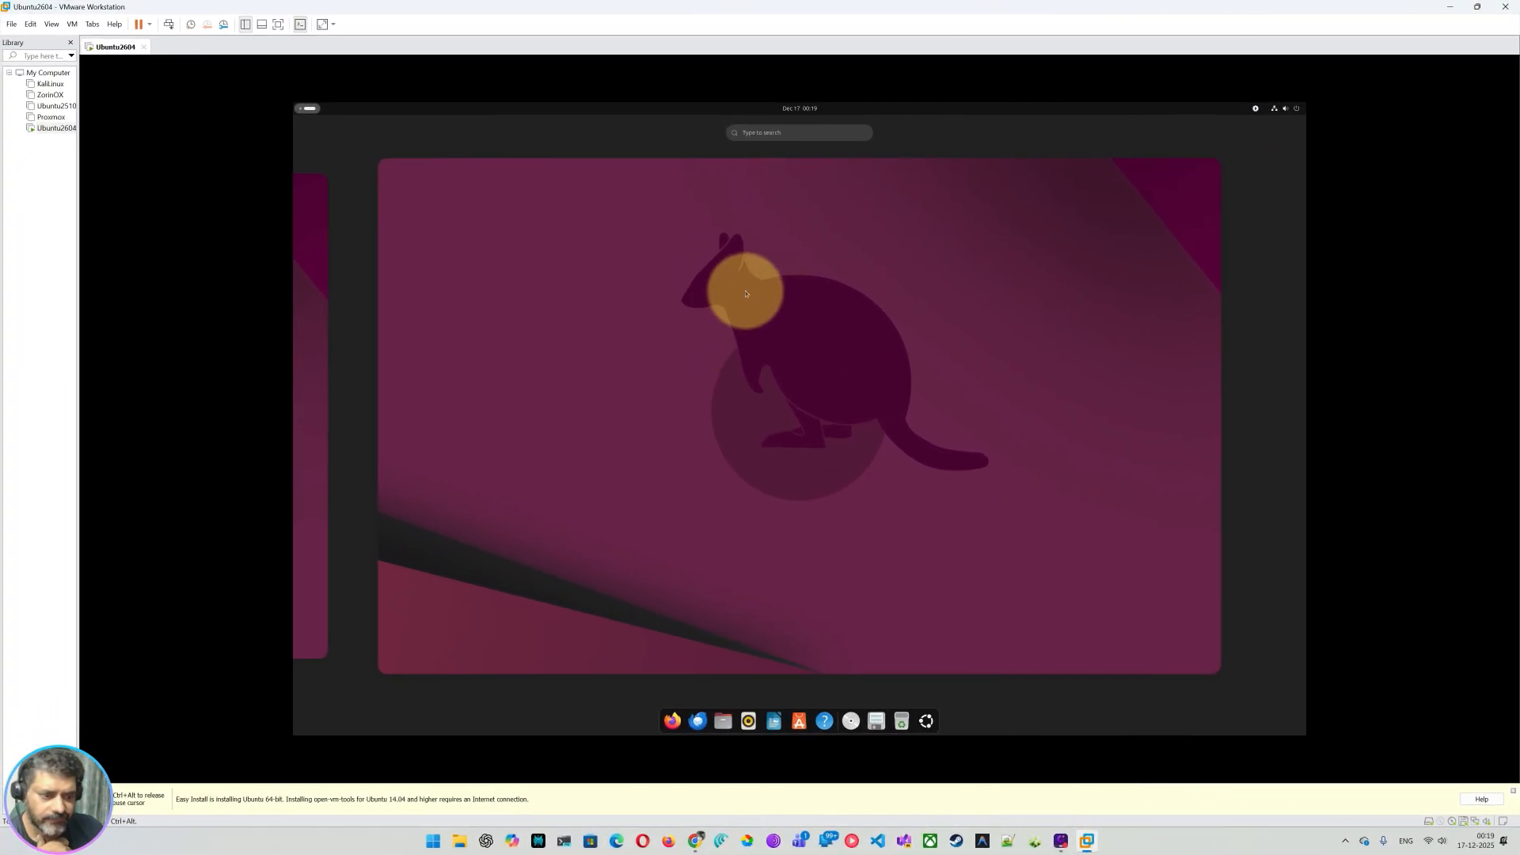
# Step: Return the overview to workspace 1 and switch focus to the screen recorder
pyautogui.scroll(1, 705, 365)
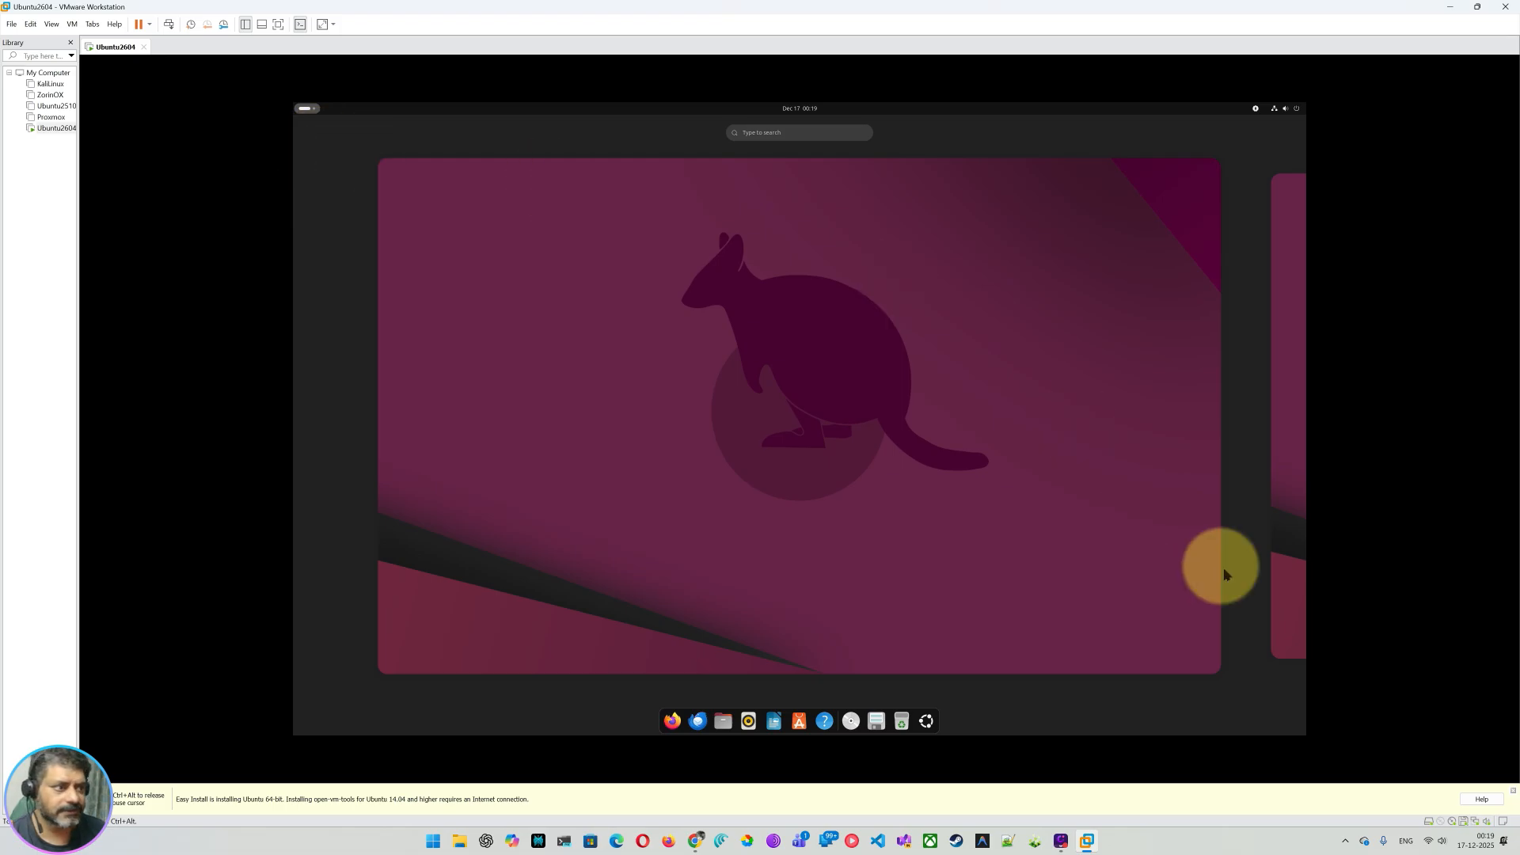
pyautogui.click(1063, 843)
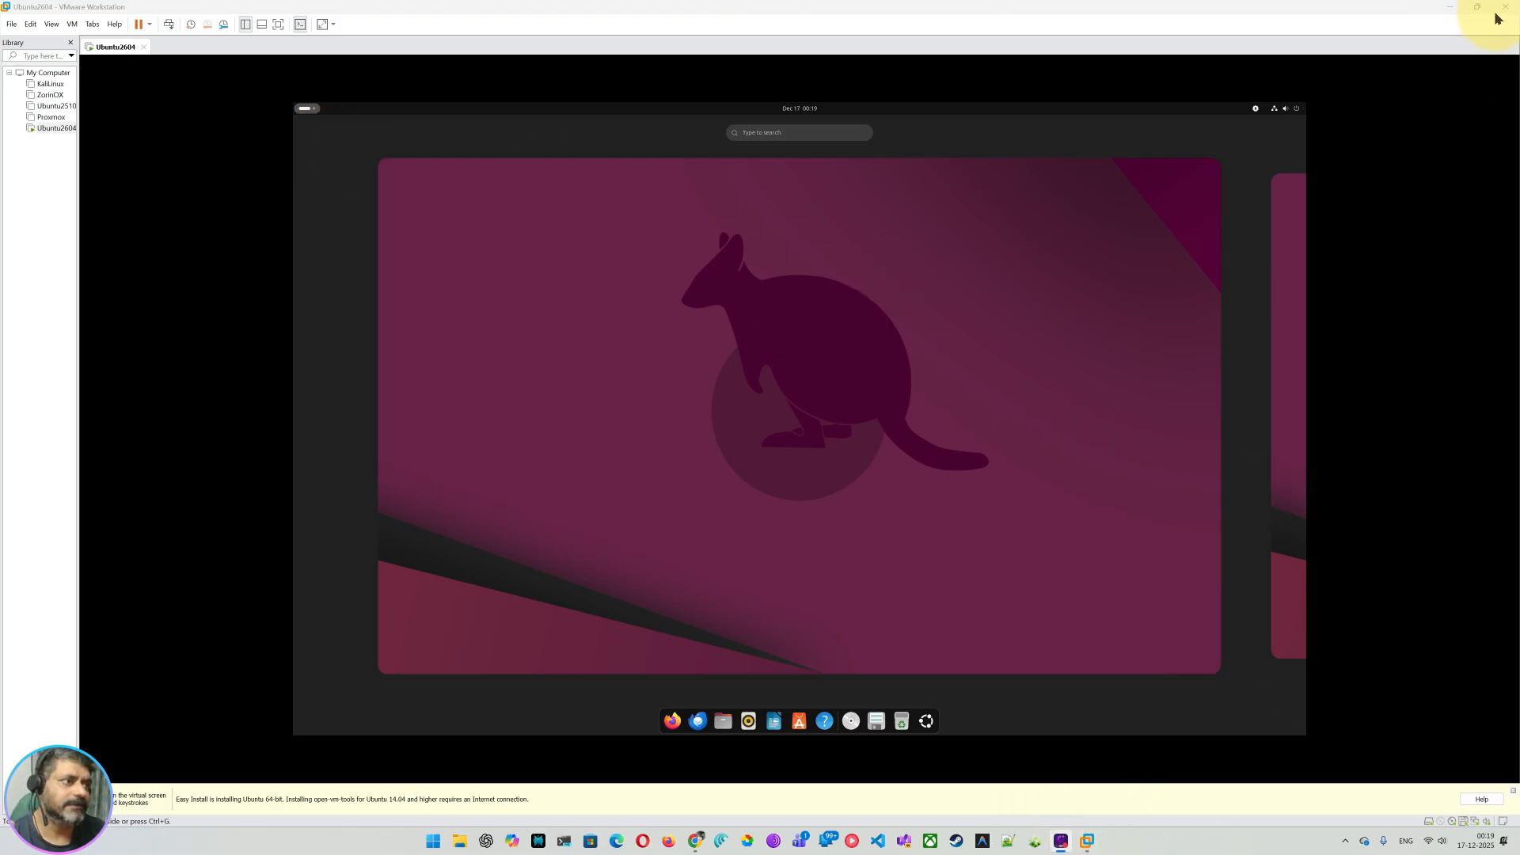